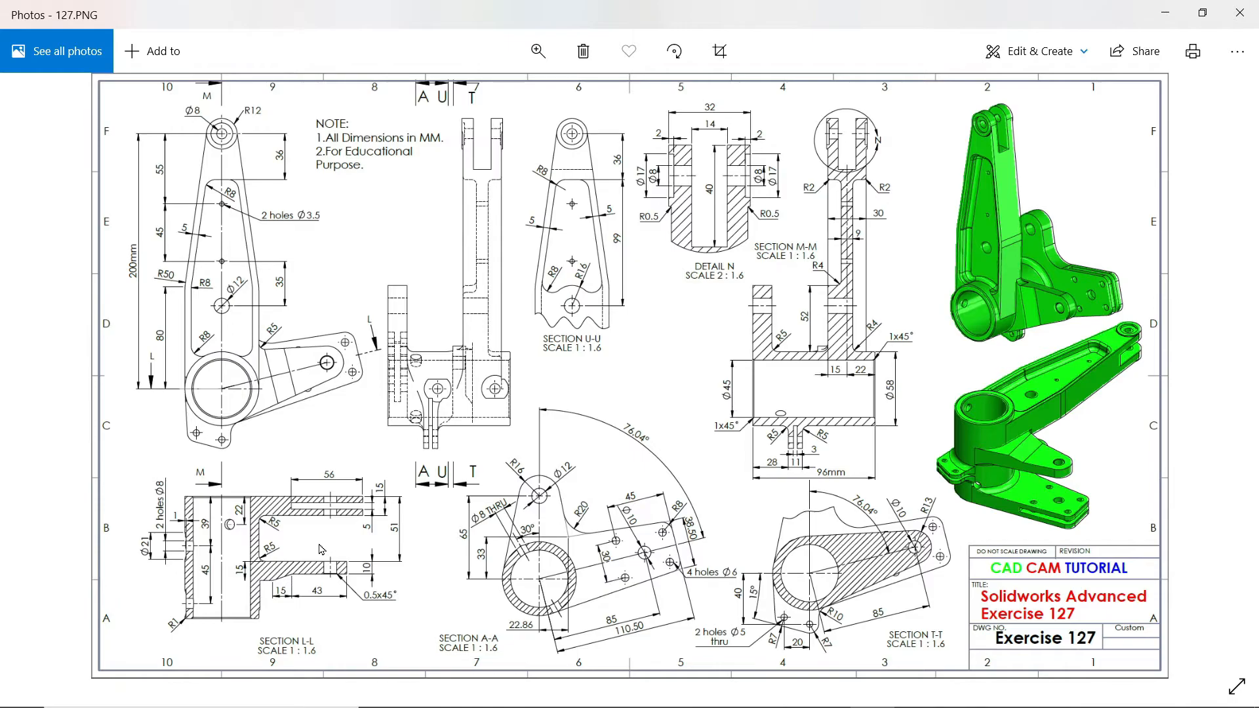
Step: Examine the Exercise 127 drawing, especially the views and dimensions of sections A-A, L-L, M-M and T-T
{"action": "scroll", "coordinate": [306, 565], "scroll_direction": "up", "scroll_amount": 4, "text": "ctrl"}
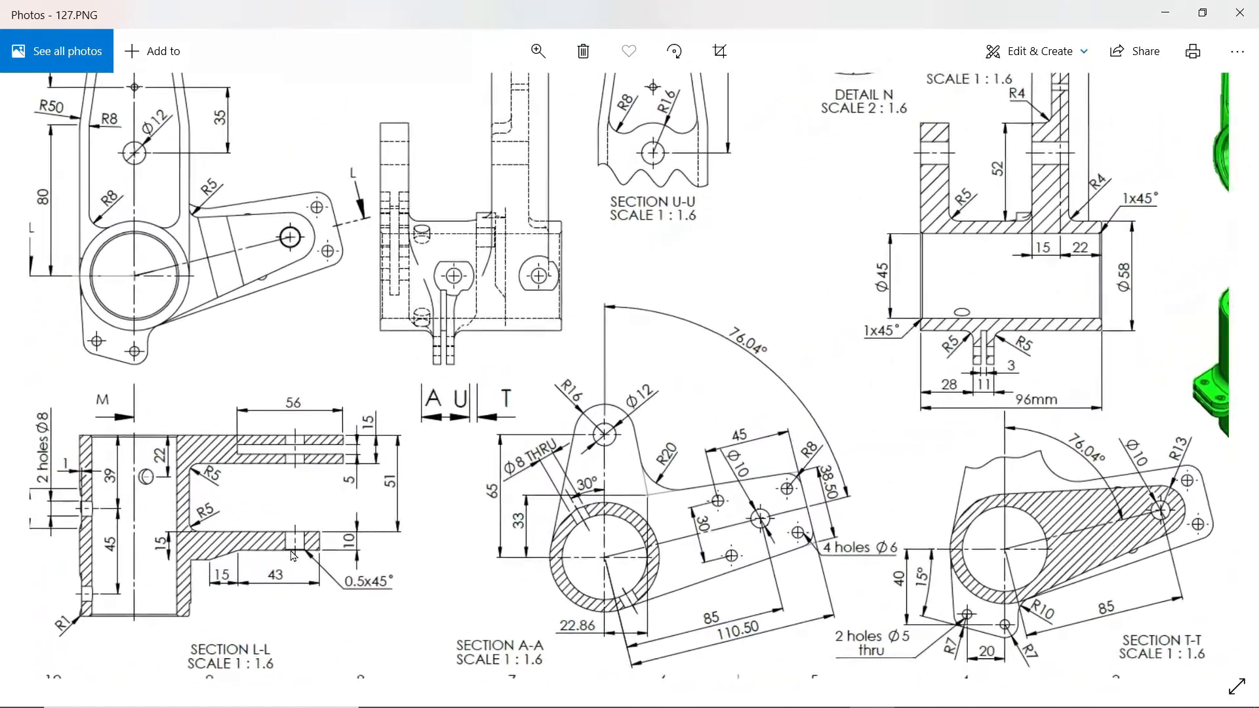
{"action": "left_click_drag", "start_coordinate": [784, 506], "coordinate": [667, 454]}
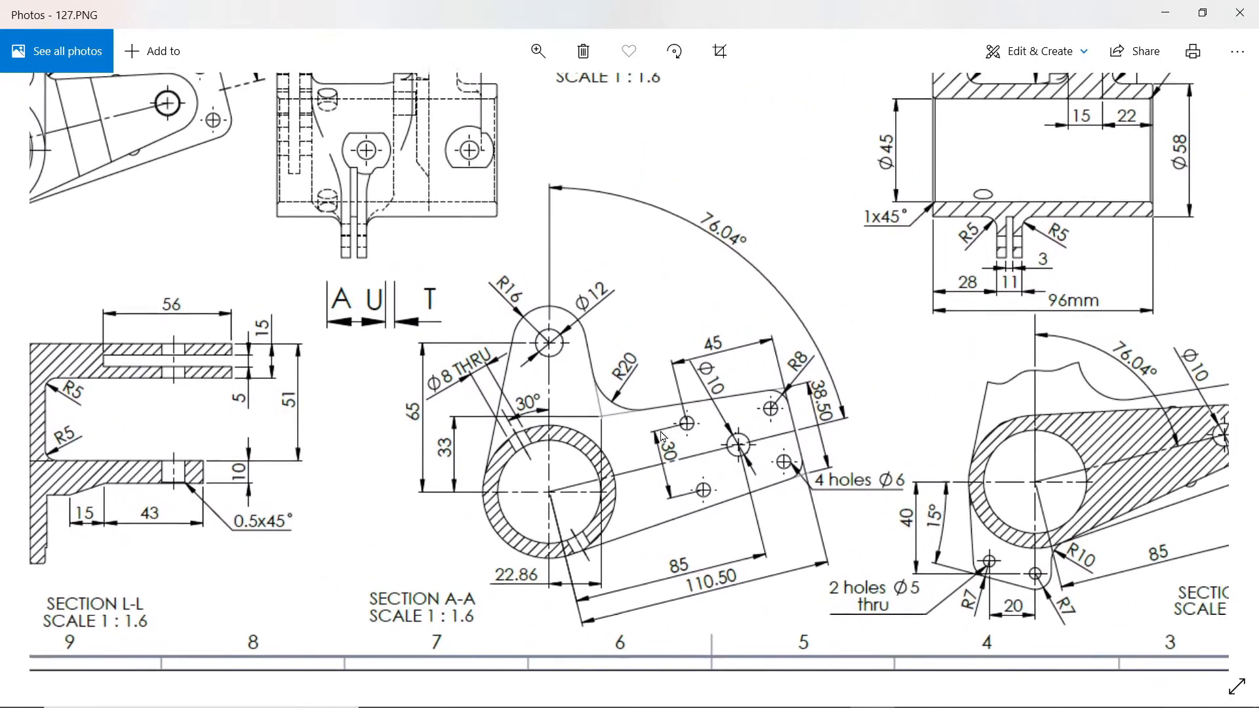
{"action": "scroll", "coordinate": [613, 457], "scroll_direction": "up", "scroll_amount": 2, "text": "ctrl"}
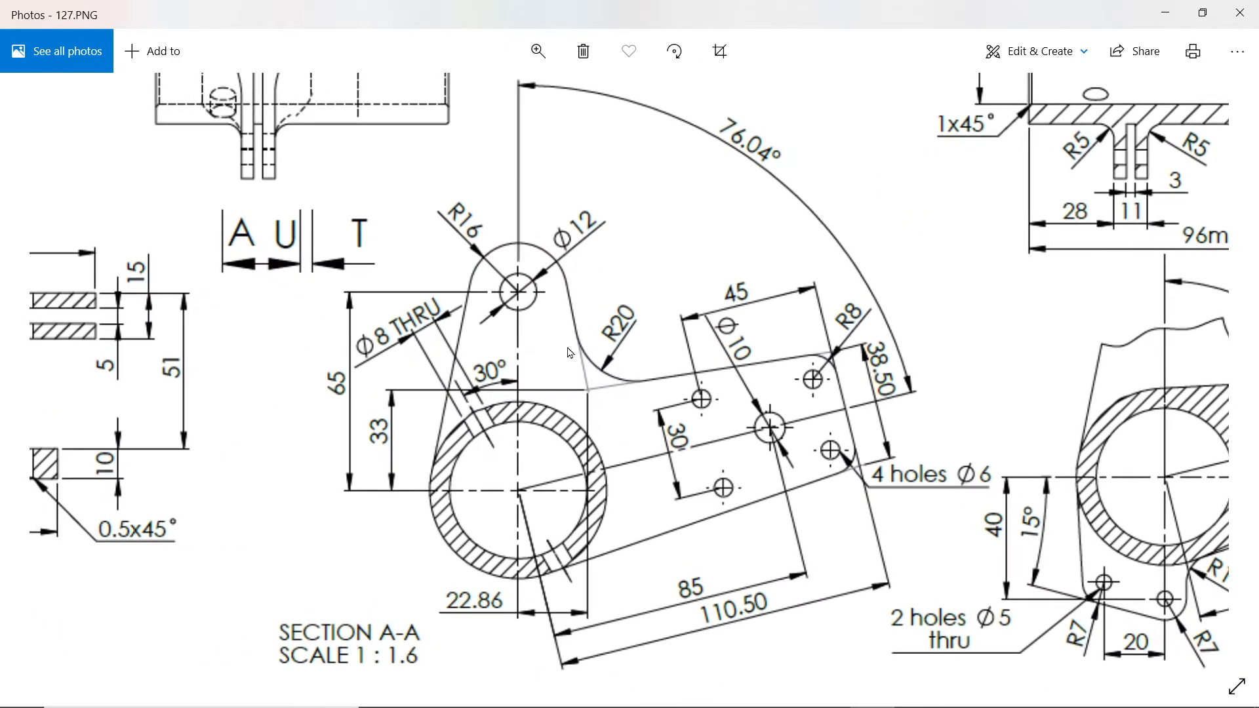
{"action": "scroll", "coordinate": [642, 351], "scroll_direction": "down", "scroll_amount": 2, "text": "ctrl"}
{"action": "left_click_drag", "start_coordinate": [645, 321], "coordinate": [966, 557]}
{"action": "mouse_move", "coordinate": [680, 131]}
{"action": "left_mouse_down"}
{"action": "mouse_move", "coordinate": [670, 397]}
{"action": "mouse_move", "coordinate": [657, 332]}
{"action": "left_mouse_up"}
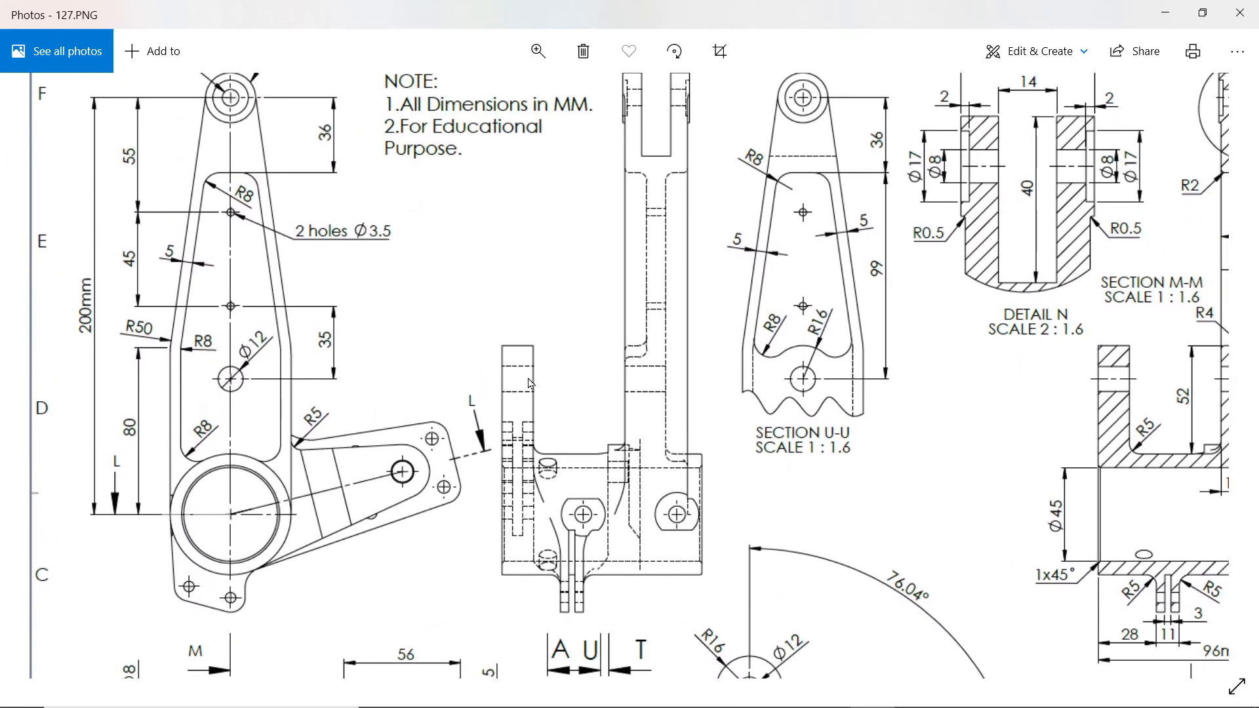
{"action": "mouse_move", "coordinate": [759, 535]}
{"action": "left_mouse_down"}
{"action": "mouse_move", "coordinate": [696, 429]}
{"action": "mouse_move", "coordinate": [437, 412]}
{"action": "left_mouse_up"}
{"action": "mouse_move", "coordinate": [872, 399]}
{"action": "left_mouse_down"}
{"action": "mouse_move", "coordinate": [872, 620]}
{"action": "mouse_move", "coordinate": [869, 388]}
{"action": "left_mouse_up"}
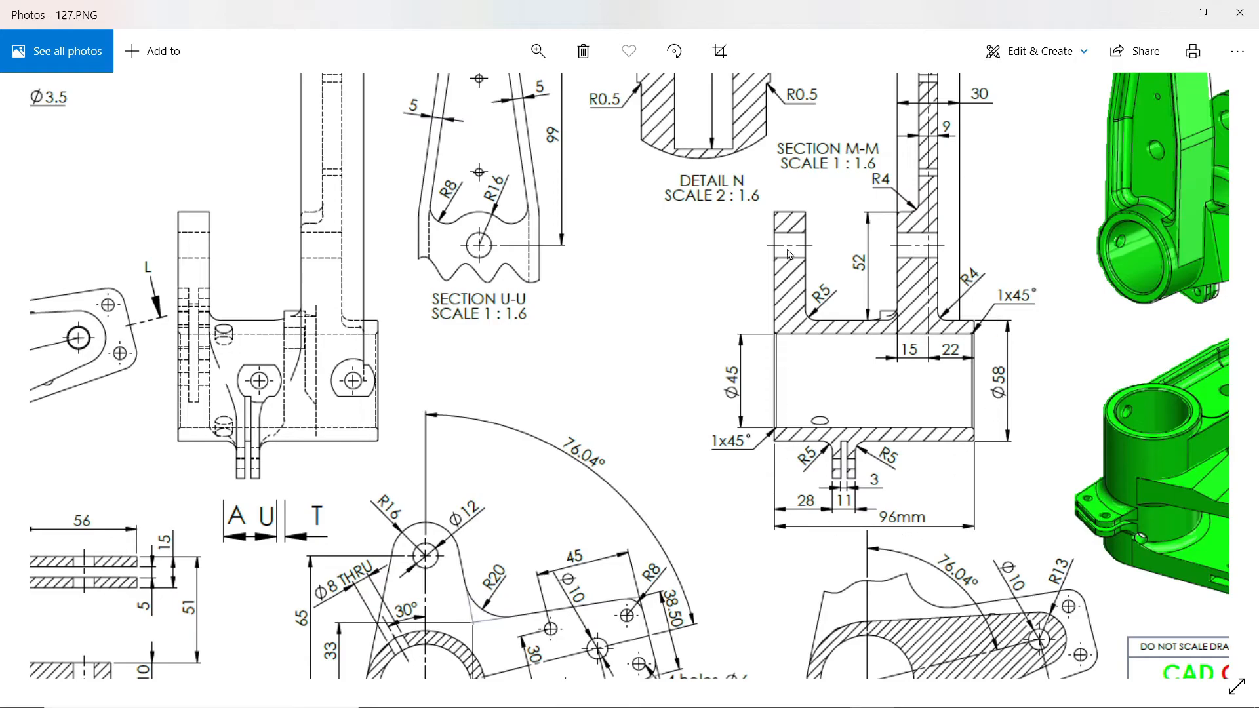
{"action": "left_click_drag", "start_coordinate": [778, 382], "coordinate": [904, 204]}
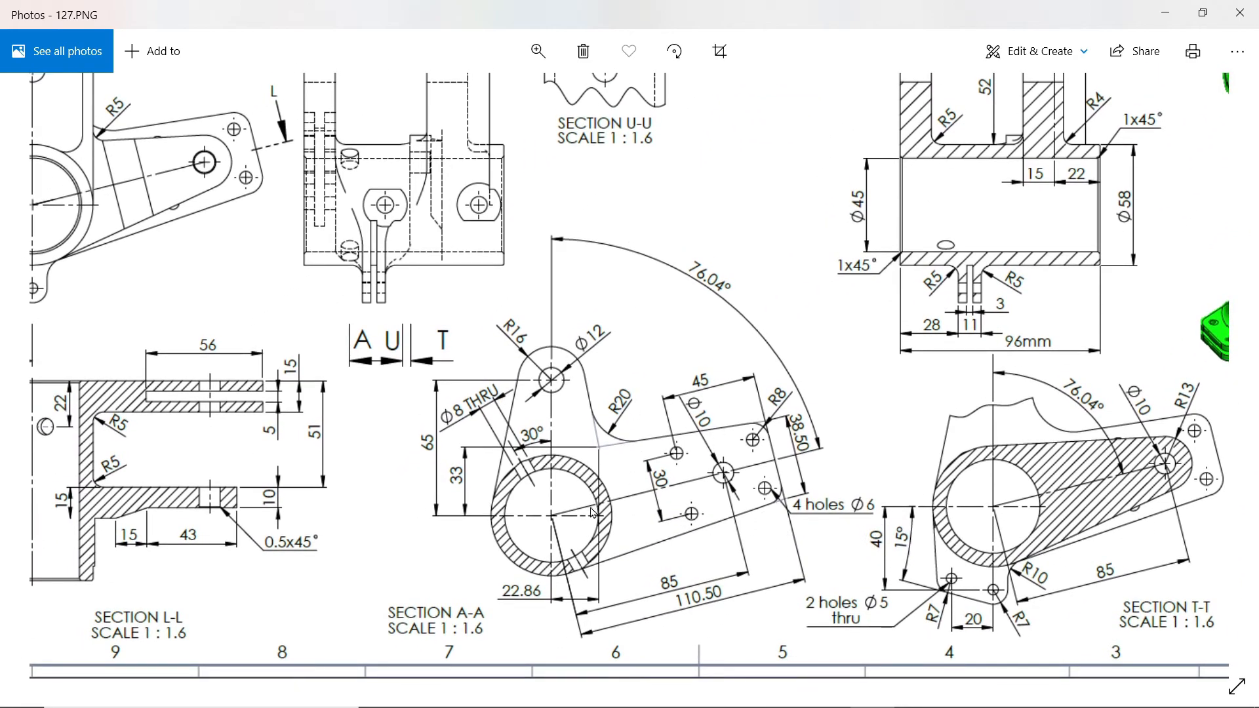
{"action": "scroll", "coordinate": [592, 514], "scroll_direction": "up", "scroll_amount": 1}
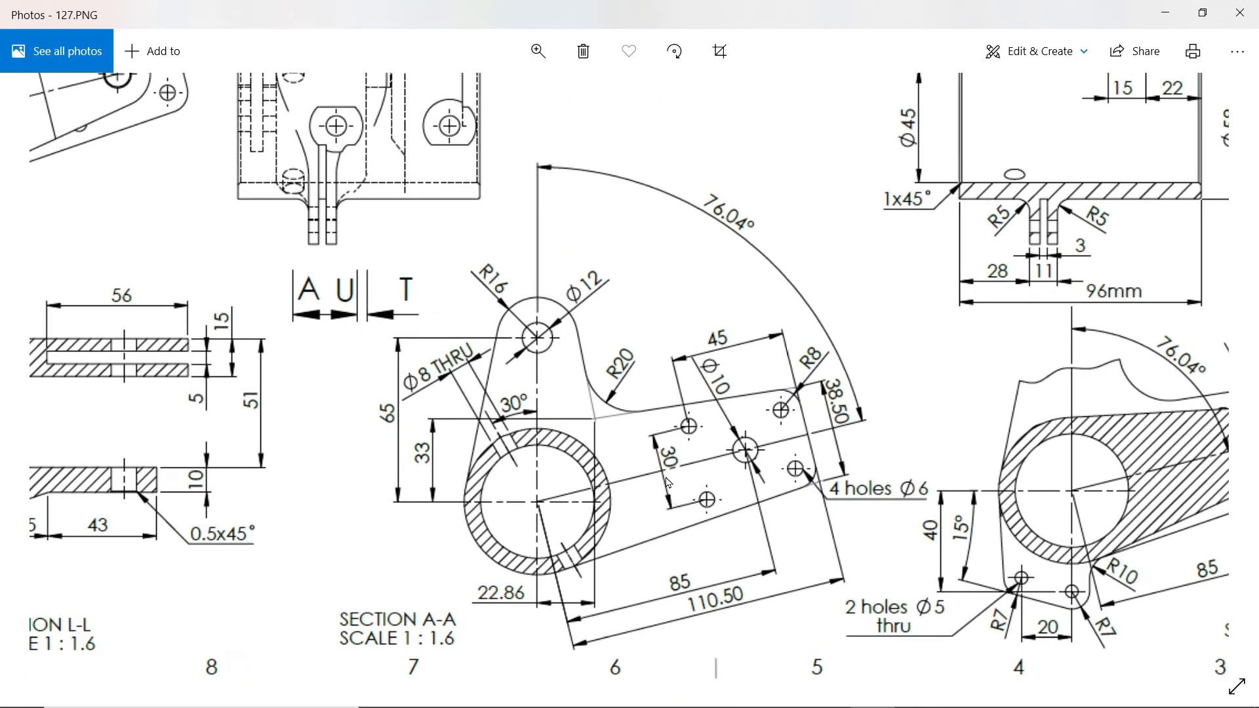
{"action": "left_click_drag", "start_coordinate": [610, 447], "coordinate": [772, 473]}
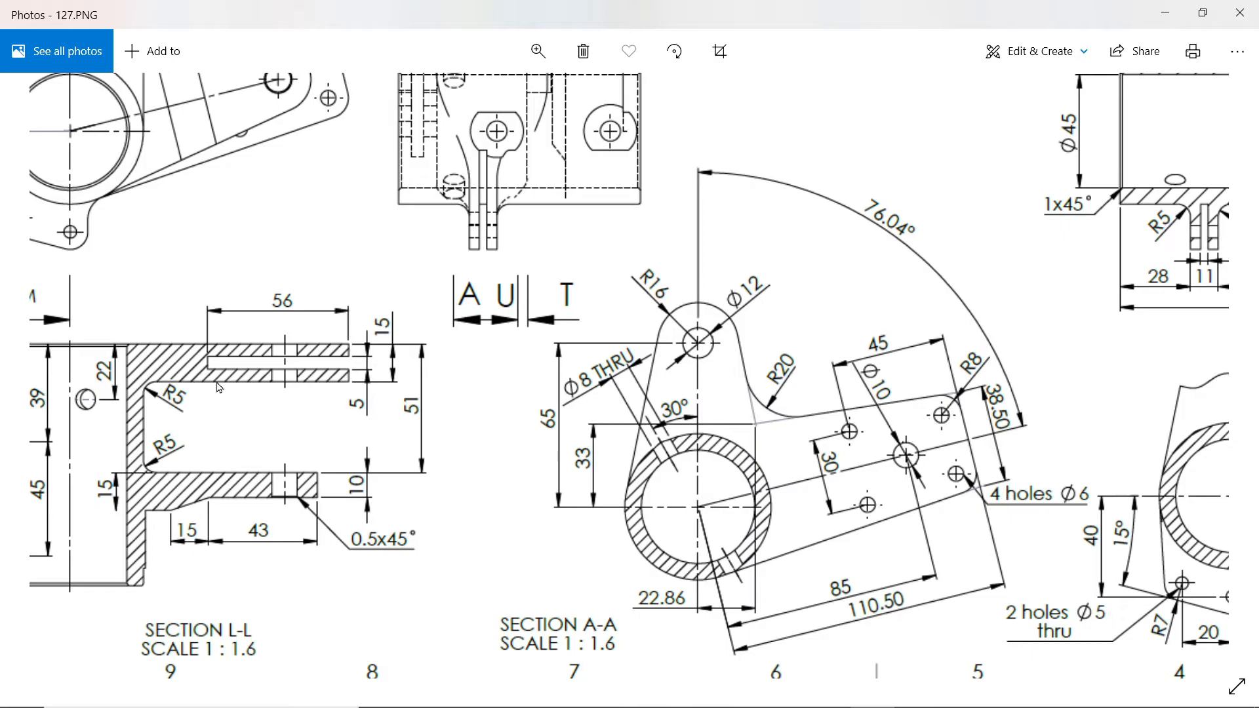
Step: Switch to SOLIDWORKS and sketch a 58 mm diameter circle centred on the origin of the Top Plane
{"action": "left_click", "coordinate": [1165, 14]}
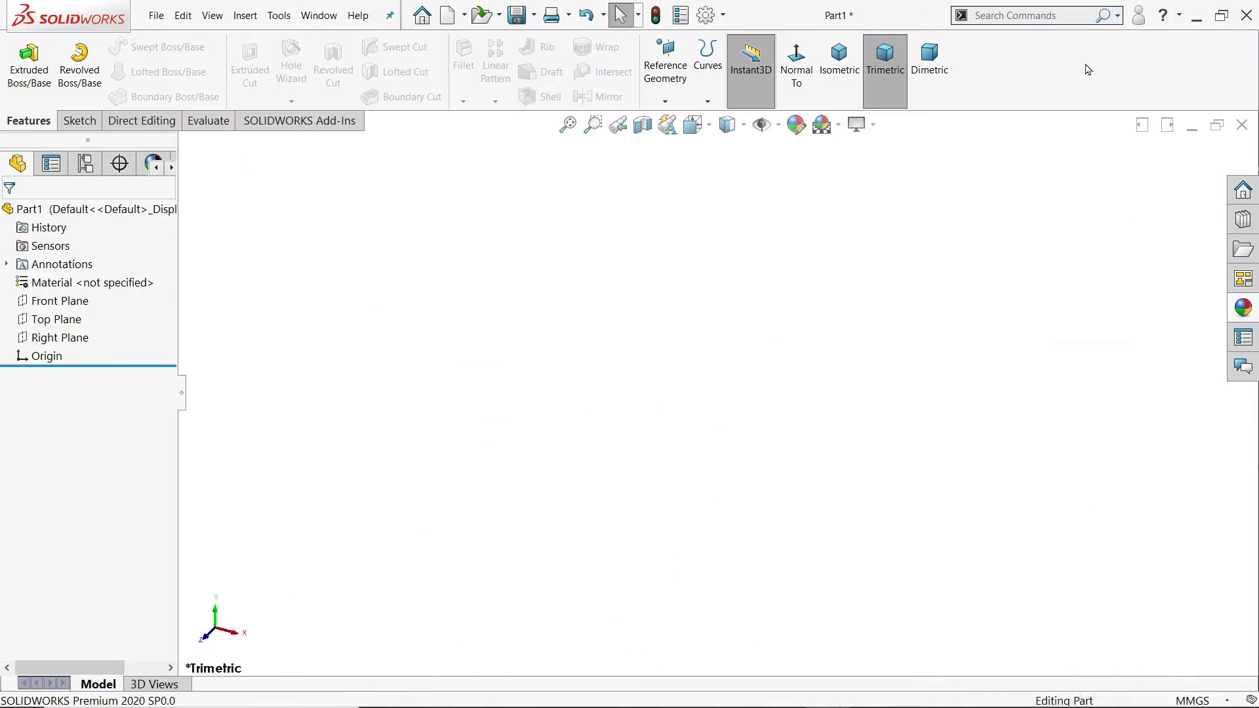
{"action": "left_click", "coordinate": [60, 321]}
{"action": "left_click", "coordinate": [70, 301]}
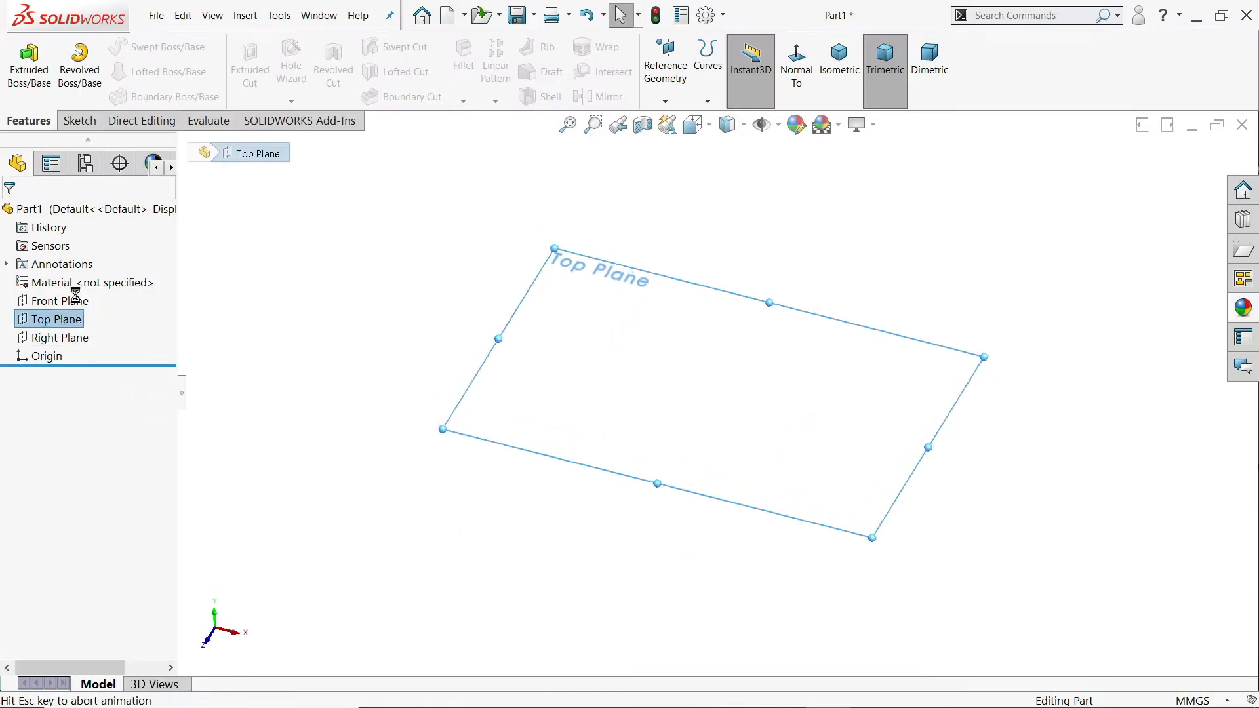
{"action": "left_click", "coordinate": [143, 49]}
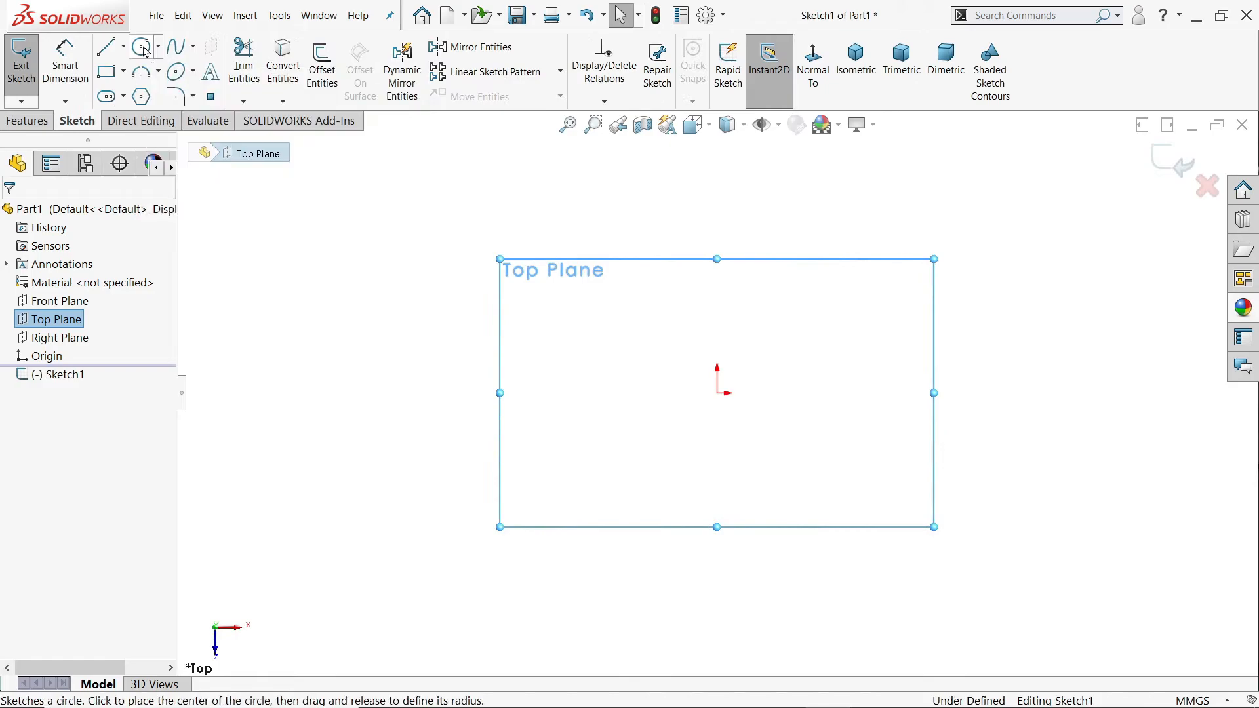
{"action": "left_click", "coordinate": [717, 393]}
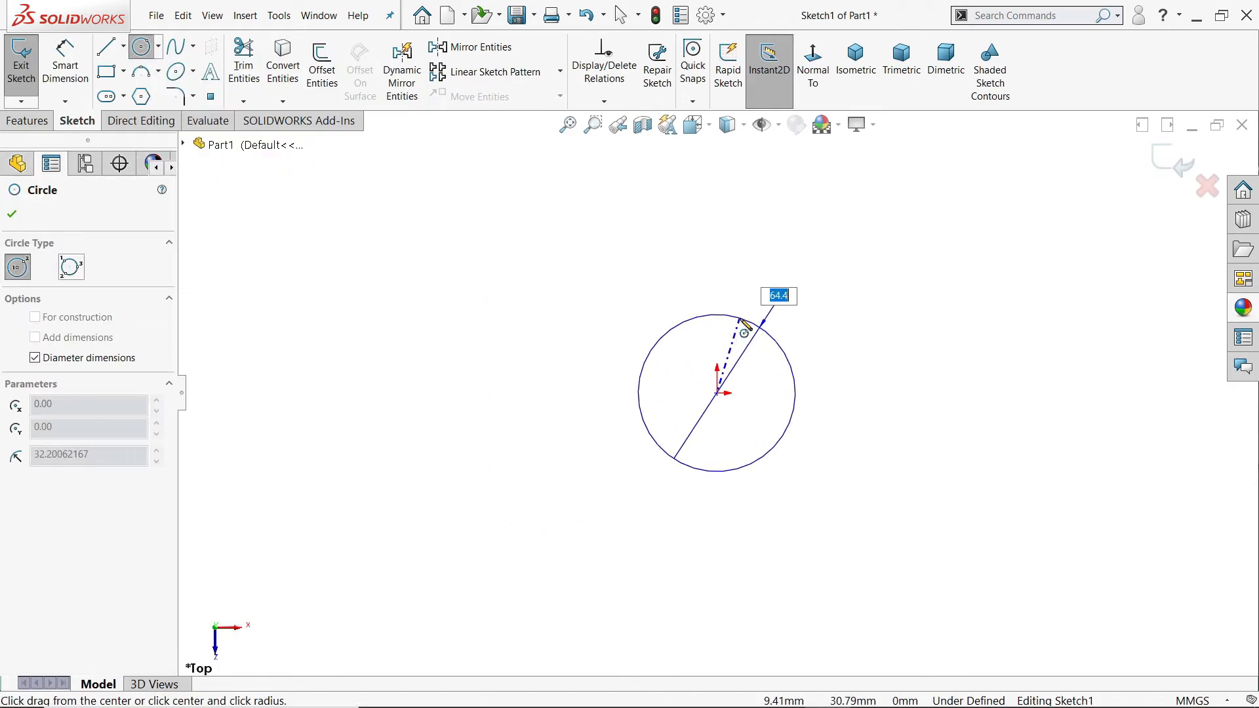
{"action": "type", "text": "58"}
{"action": "key", "text": "Return"}
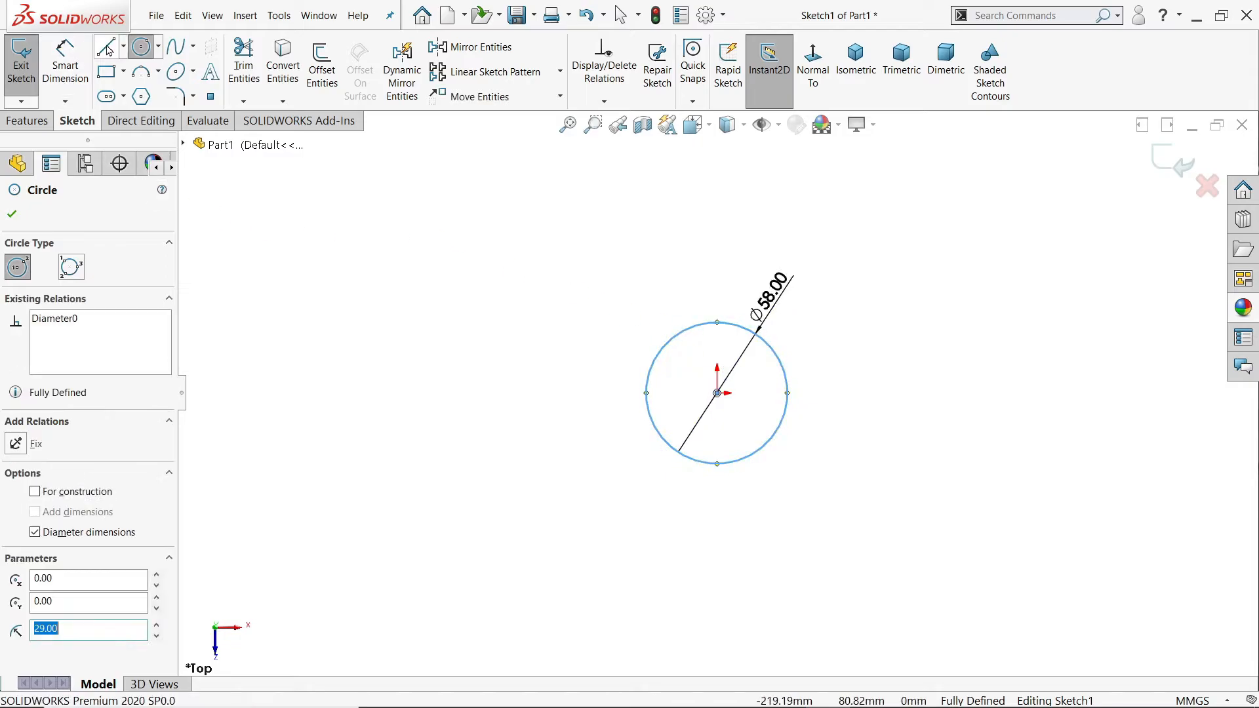
Step: Sketch a slanted line upward from the circle's left side and cap it with a tangent arc of about 14 mm radius
{"action": "left_click", "coordinate": [108, 48]}
{"action": "scroll", "coordinate": [770, 226], "scroll_direction": "down", "scroll_amount": 3}
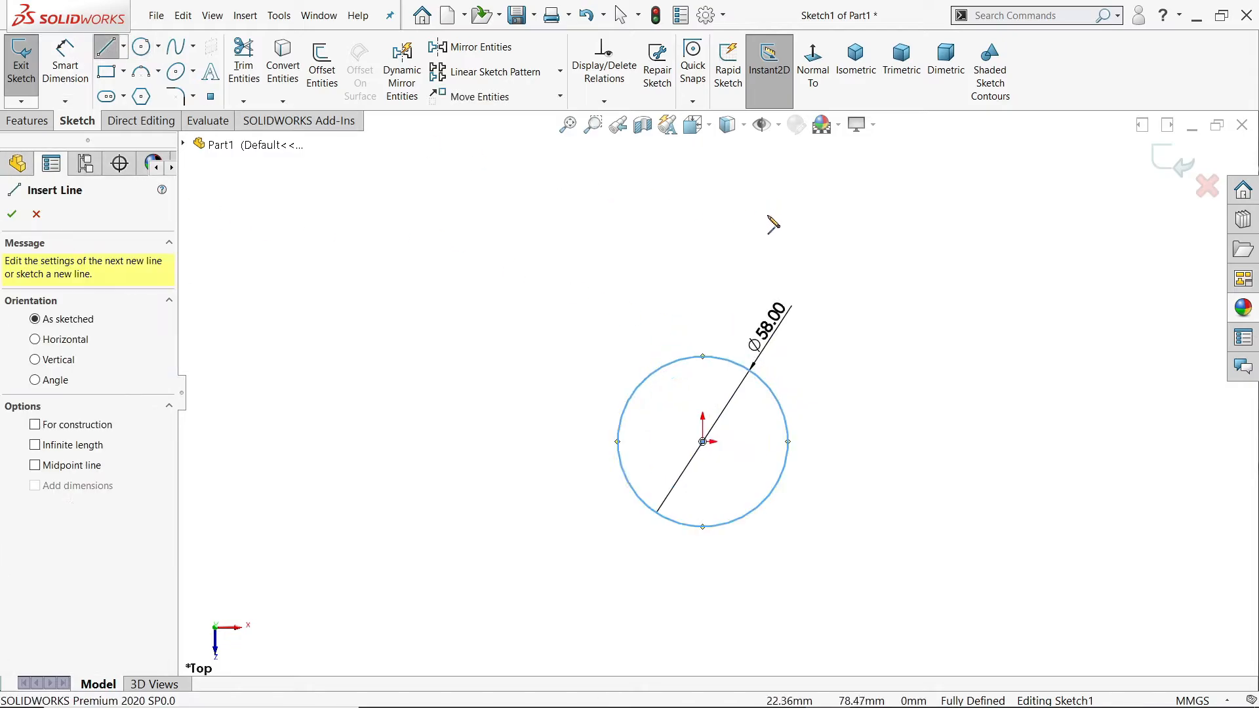
{"action": "scroll", "coordinate": [759, 230], "scroll_direction": "down", "scroll_amount": 1}
{"action": "scroll", "coordinate": [739, 244], "scroll_direction": "up", "scroll_amount": 1}
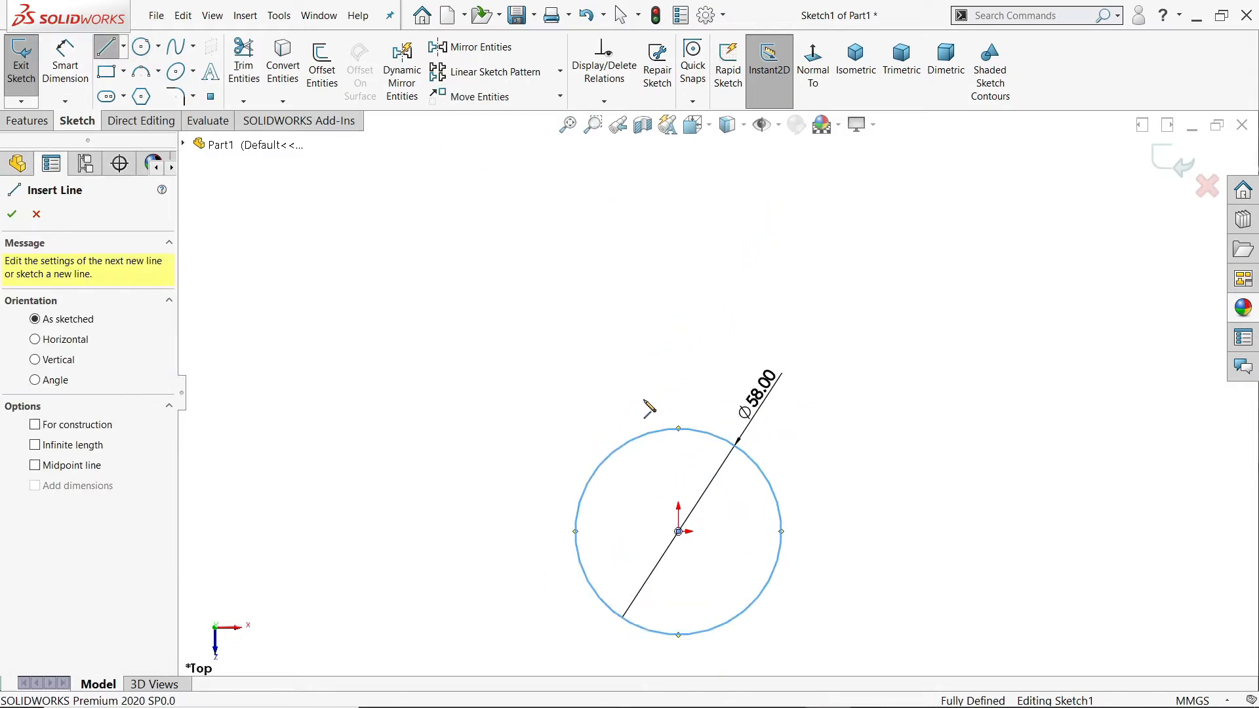
{"action": "left_click", "coordinate": [588, 482]}
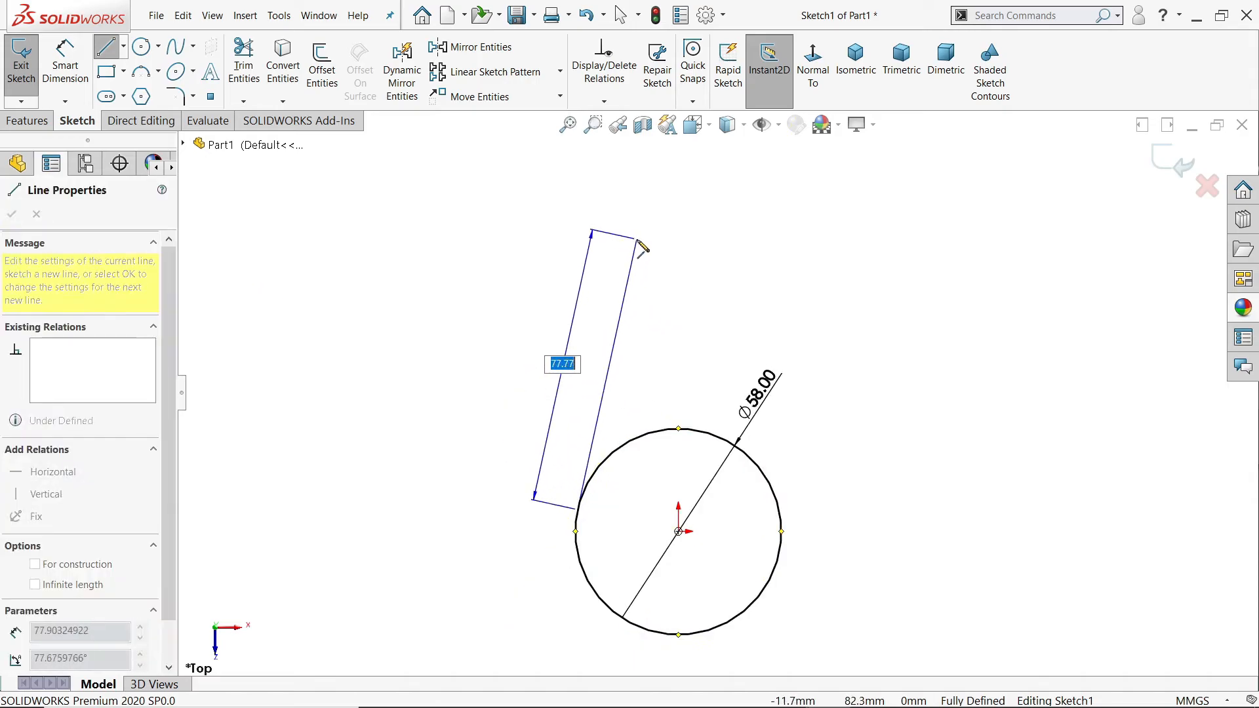
{"action": "left_click", "coordinate": [617, 260]}
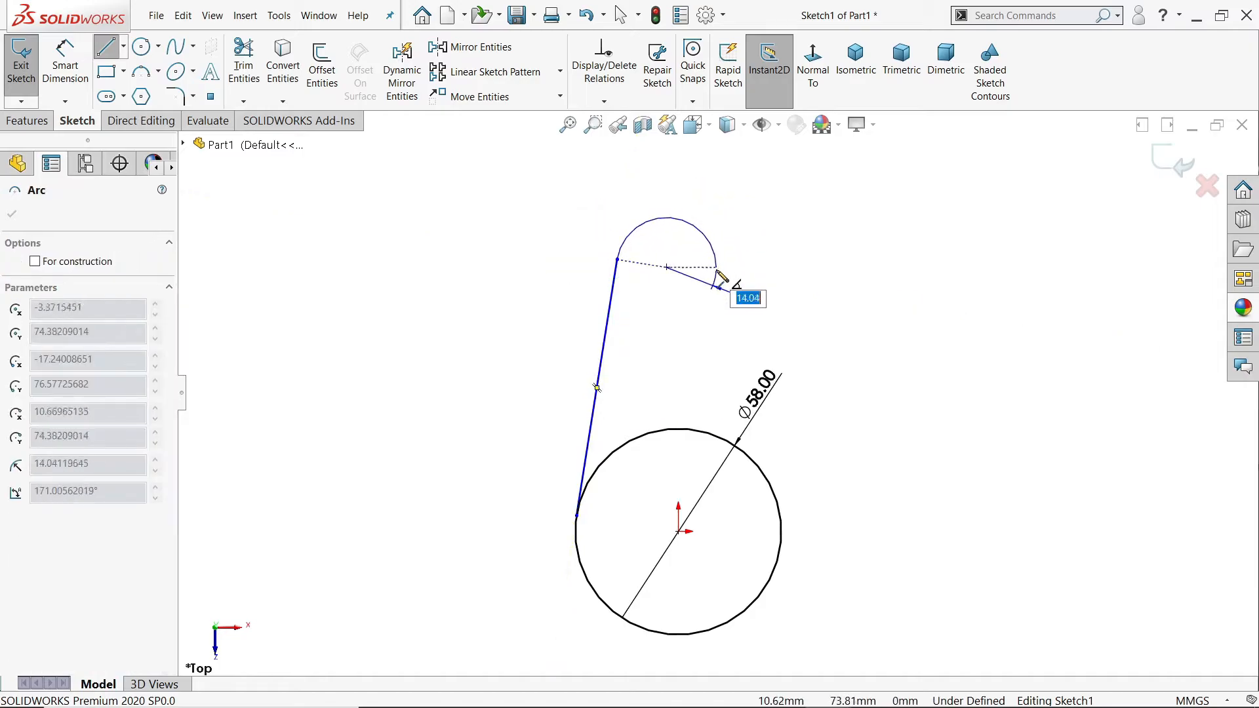
{"action": "left_click", "coordinate": [721, 267]}
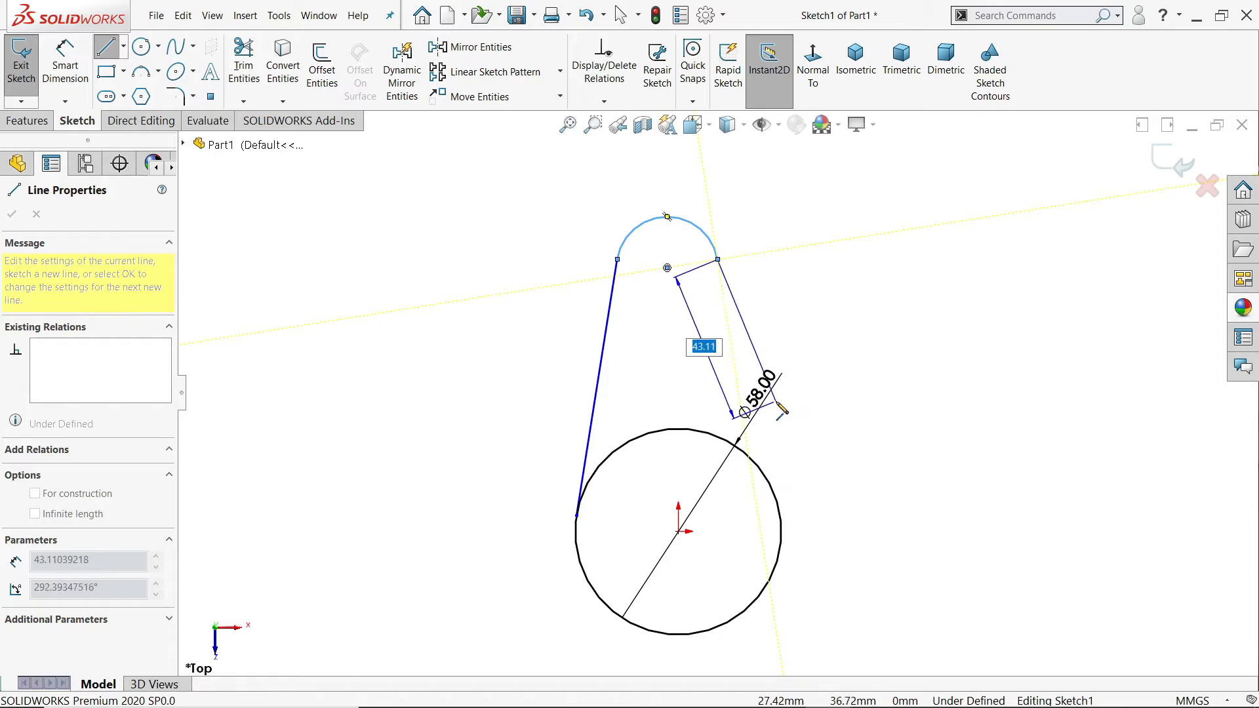
Step: Continue from the arc with four connected lines outlining the right-hand arm, ending on the circle's lower right, and finish the line chain
{"action": "left_click", "coordinate": [776, 399]}
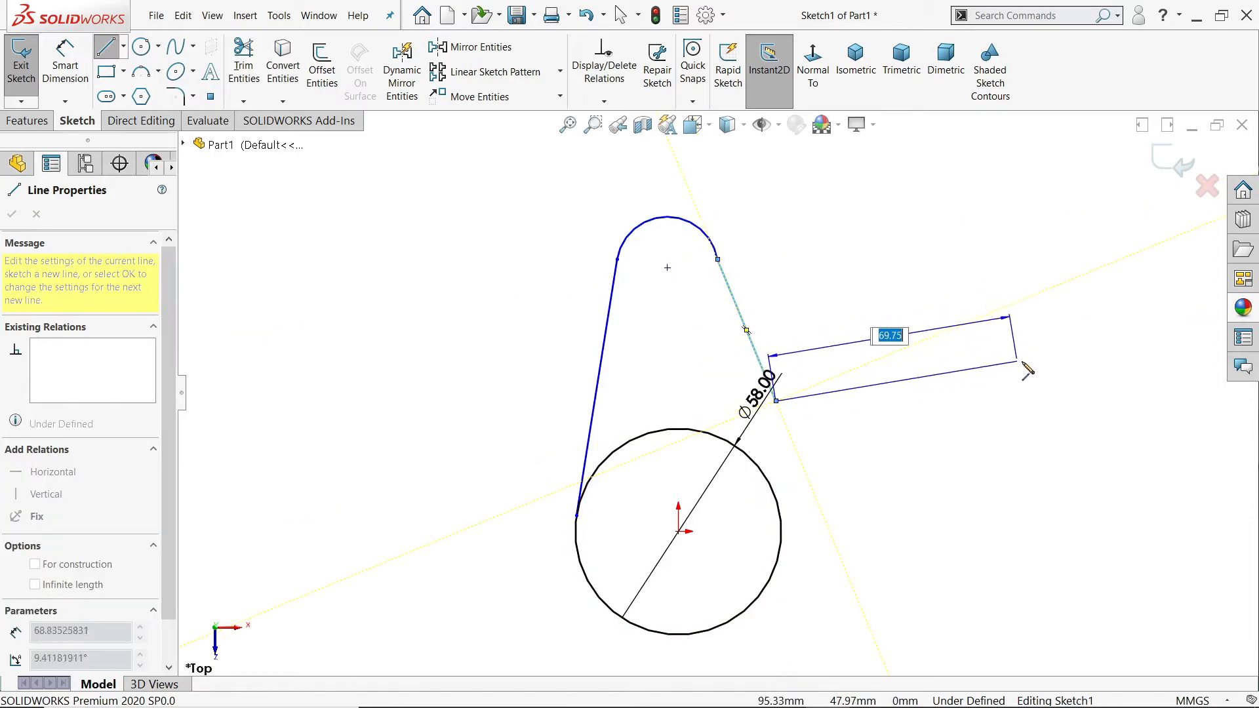
{"action": "left_click", "coordinate": [1049, 359]}
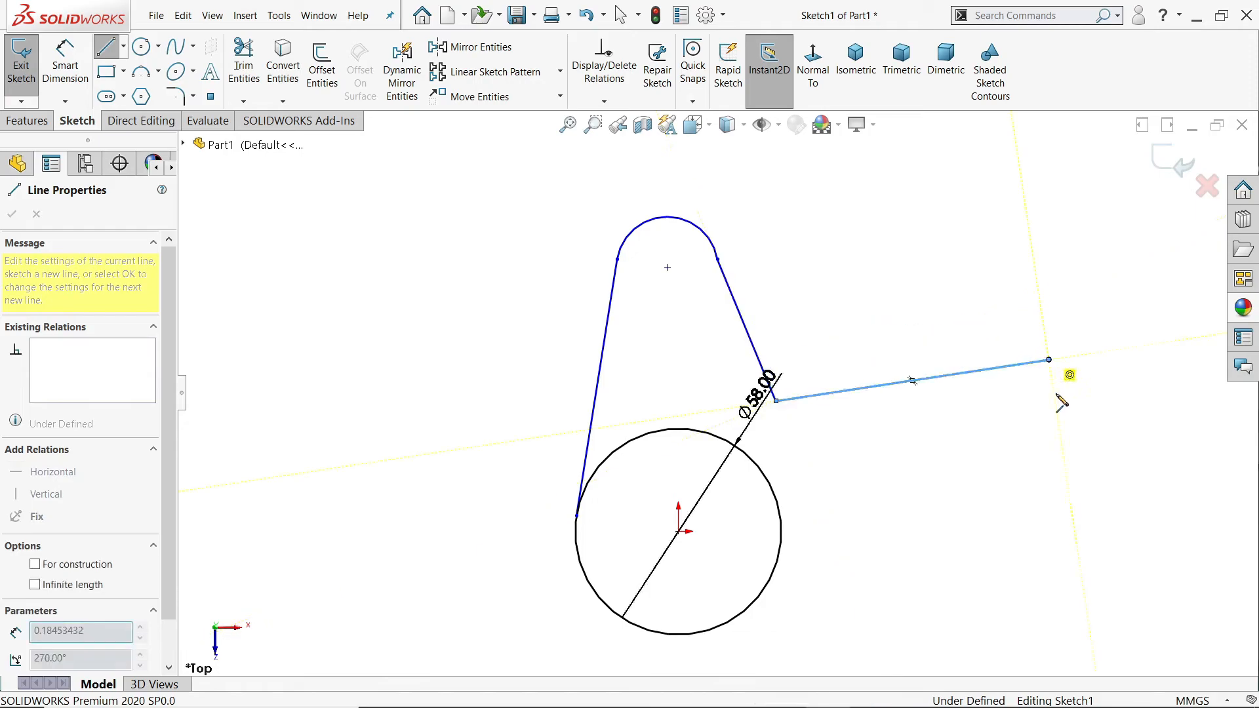
{"action": "left_click", "coordinate": [1069, 500]}
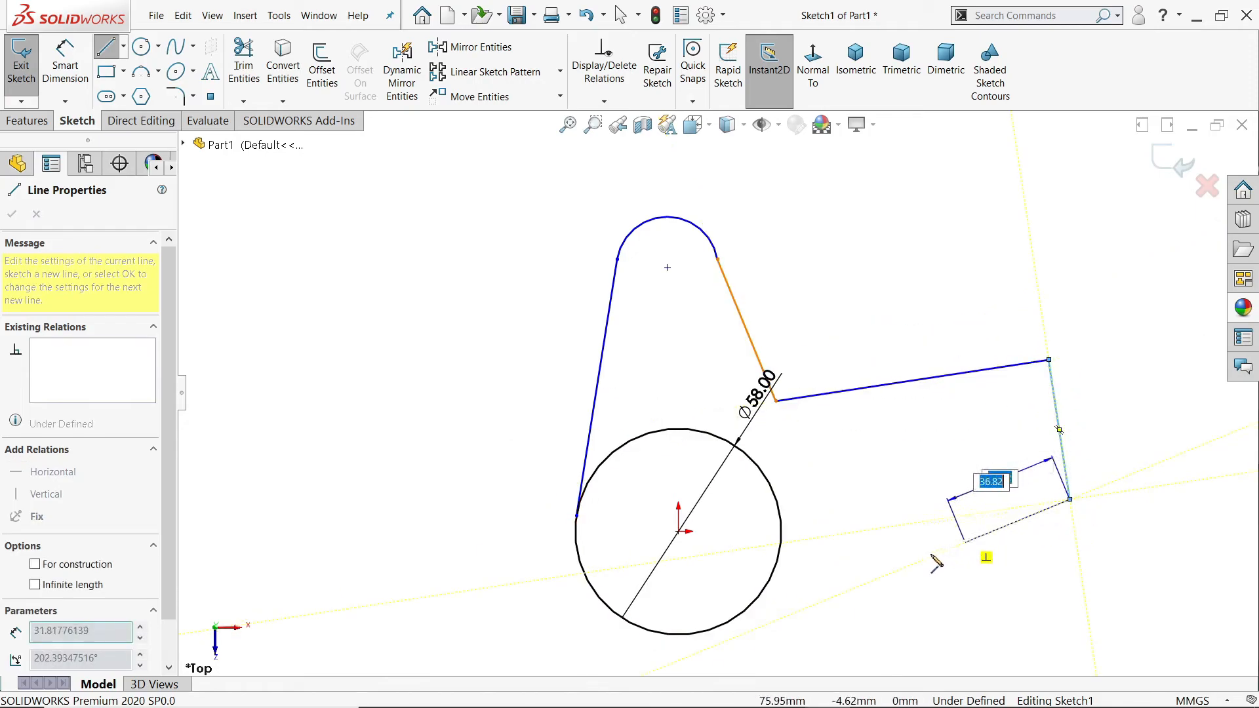
{"action": "left_click", "coordinate": [738, 616]}
{"action": "right_click", "coordinate": [853, 485]}
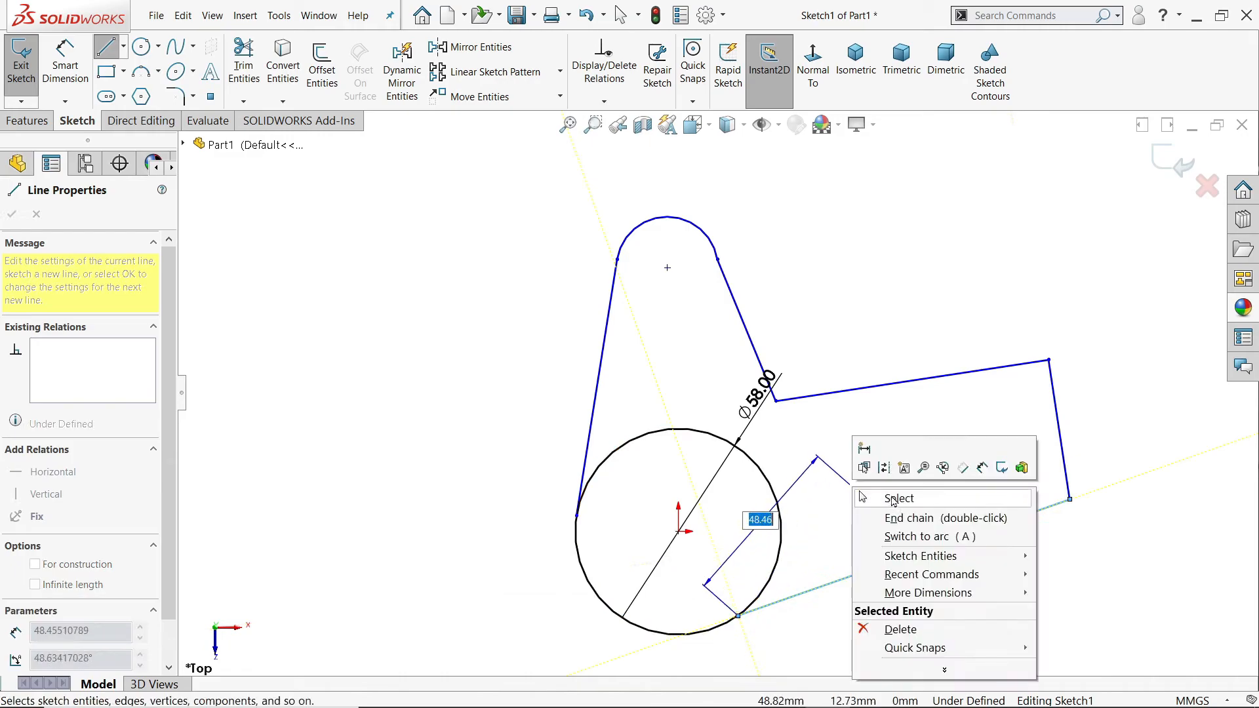
{"action": "left_click", "coordinate": [891, 497]}
Step: Make the left slanted line and the arm's lower line tangent to the 58 mm circle
{"action": "left_click_drag", "start_coordinate": [597, 491], "coordinate": [530, 535]}
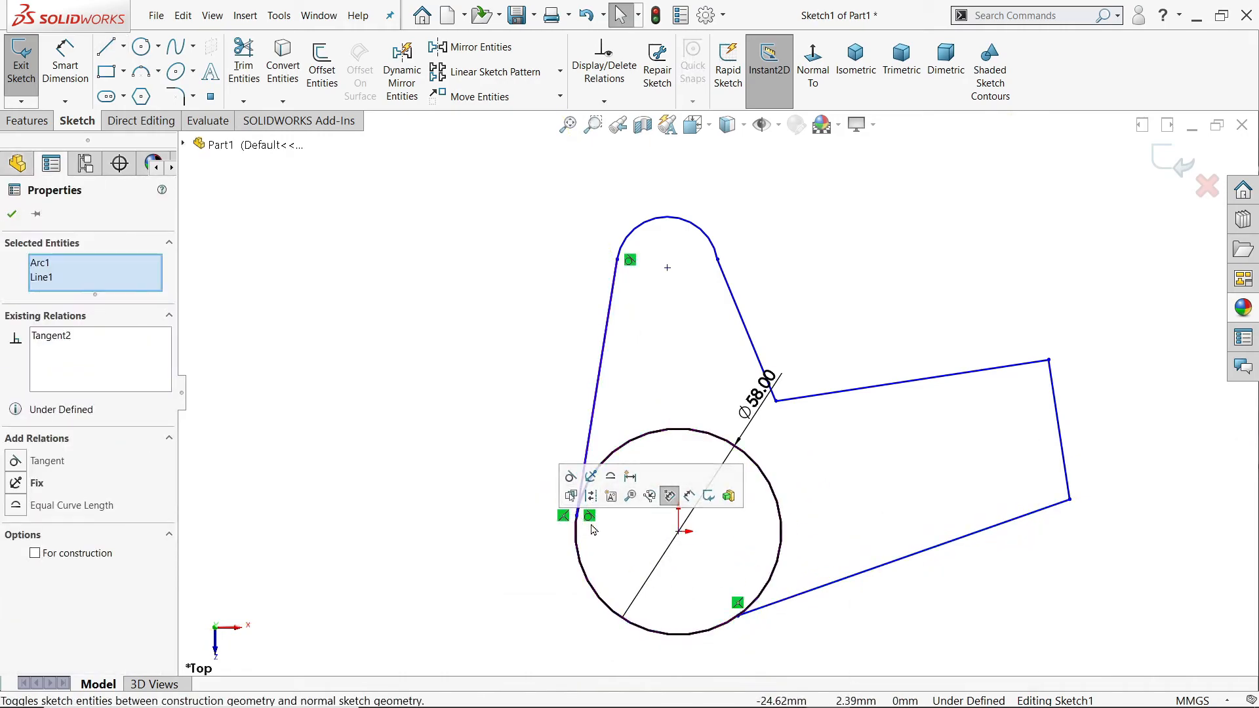
{"action": "left_click", "coordinate": [571, 475]}
{"action": "left_click", "coordinate": [752, 594]}
{"action": "left_click_drag", "start_coordinate": [752, 594], "coordinate": [728, 629]}
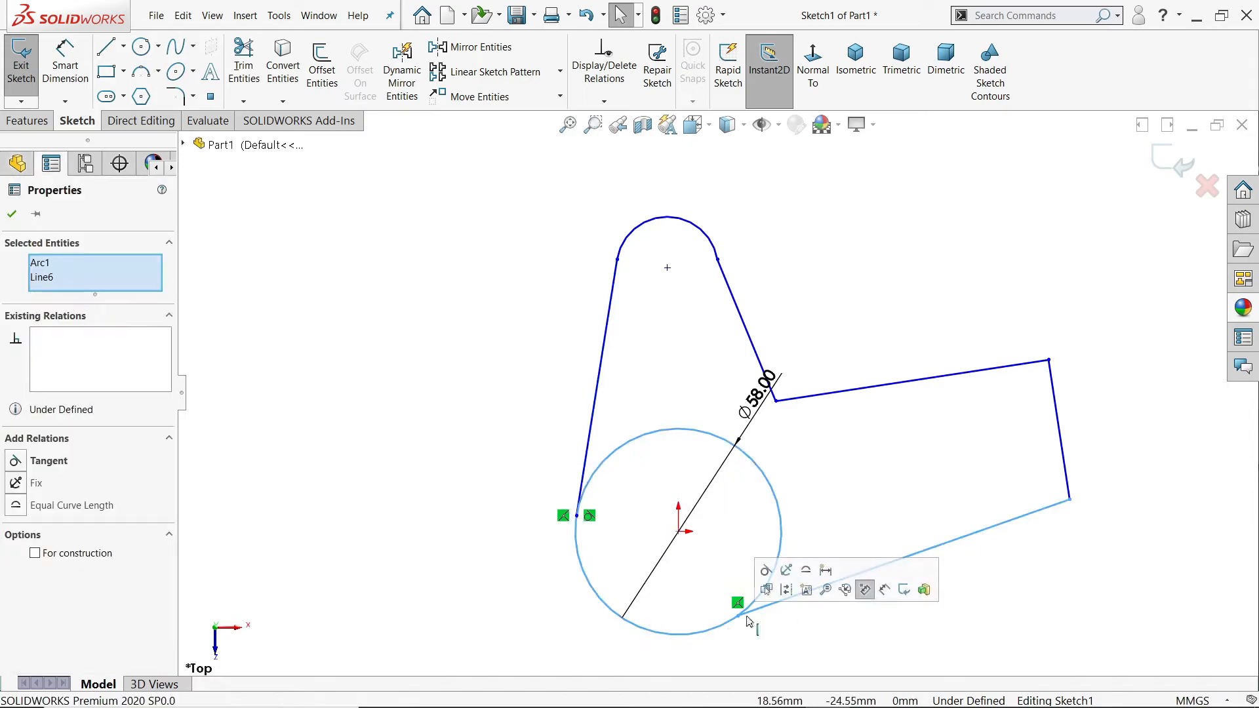
{"action": "left_click", "coordinate": [767, 569]}
{"action": "left_click", "coordinate": [852, 466]}
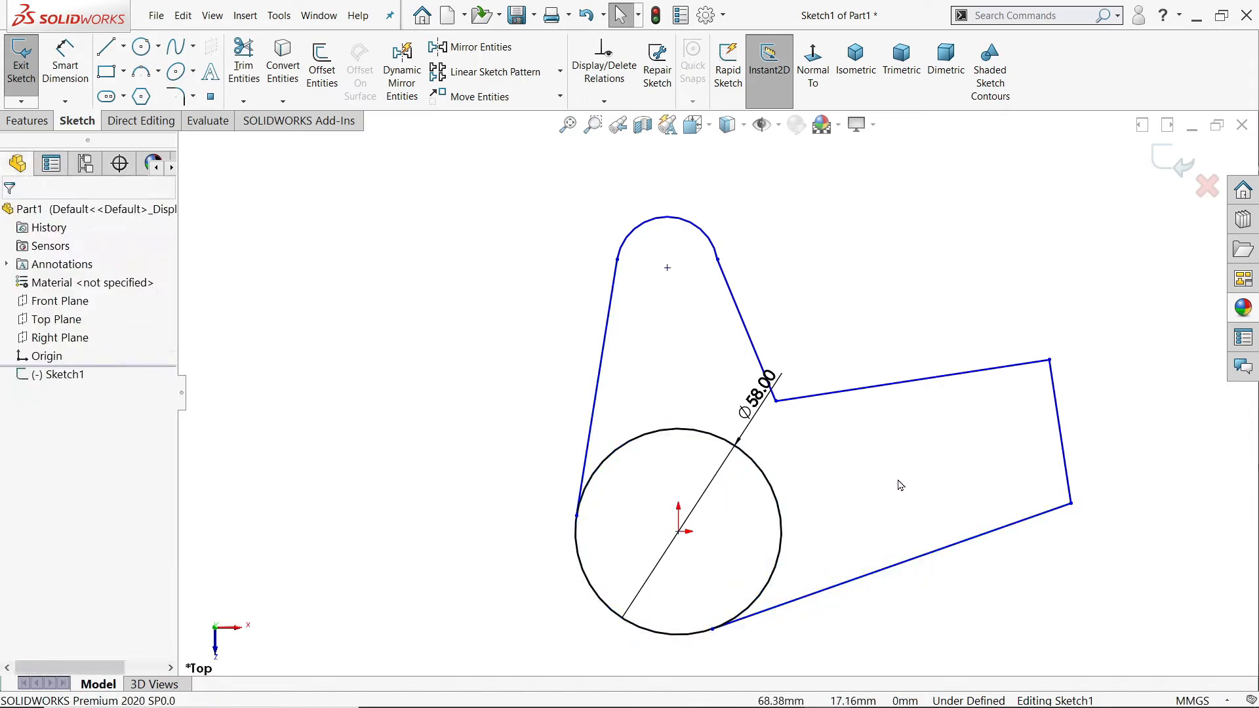
Step: Draw construction centerlines from the midpoint of the arm's end line to the origin and from the origin to the upper arc's centre
{"action": "left_click", "coordinate": [123, 47]}
{"action": "left_click", "coordinate": [127, 87]}
{"action": "left_click", "coordinate": [1059, 432]}
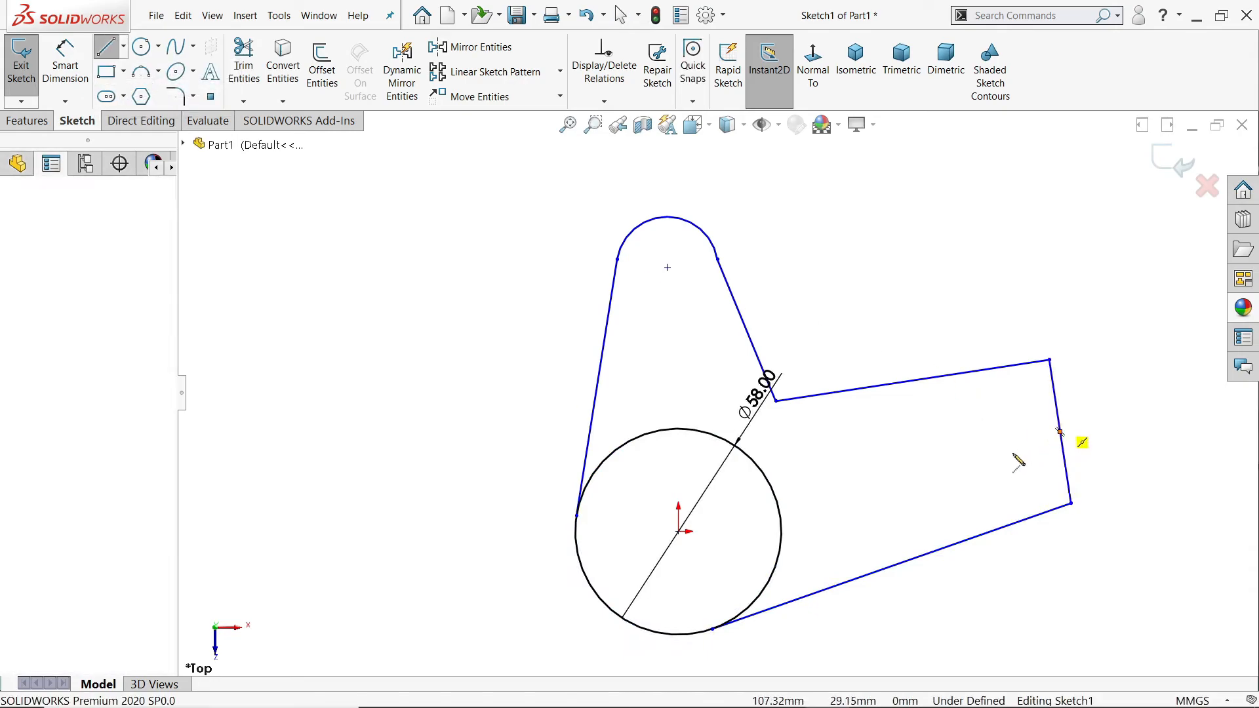
{"action": "left_click", "coordinate": [679, 531]}
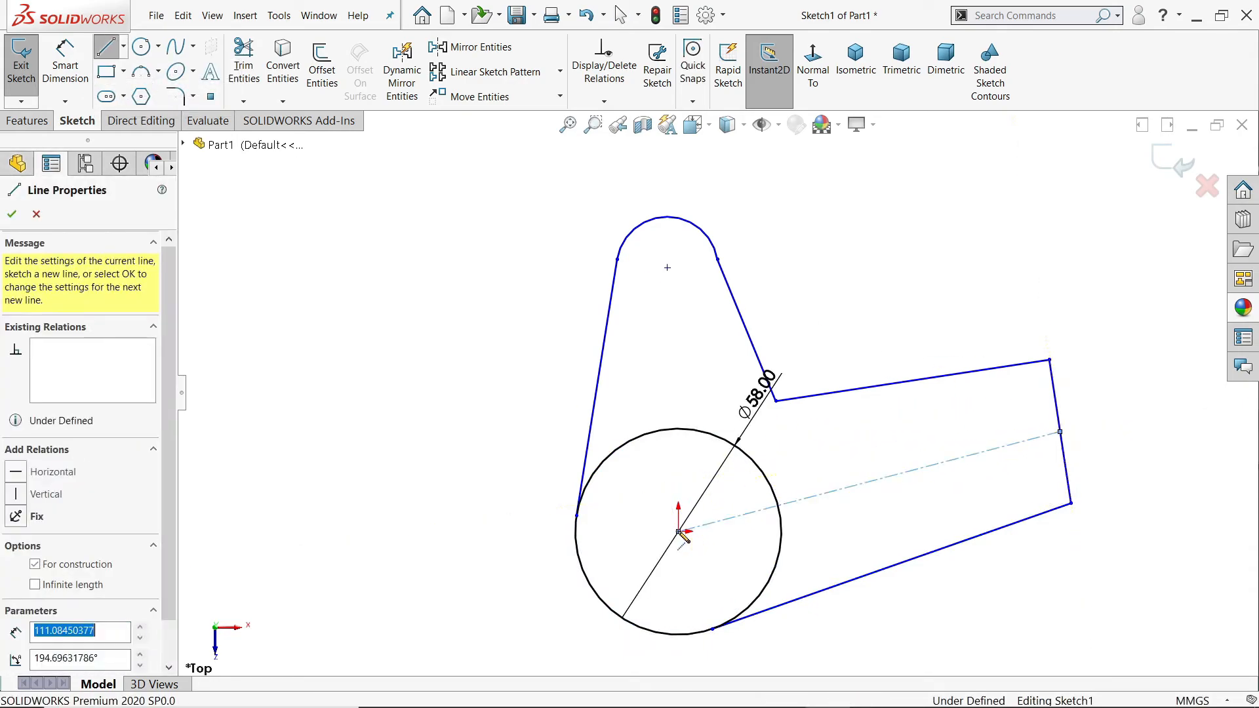
{"action": "left_click", "coordinate": [667, 267]}
{"action": "right_click", "coordinate": [795, 232]}
{"action": "left_click", "coordinate": [820, 233]}
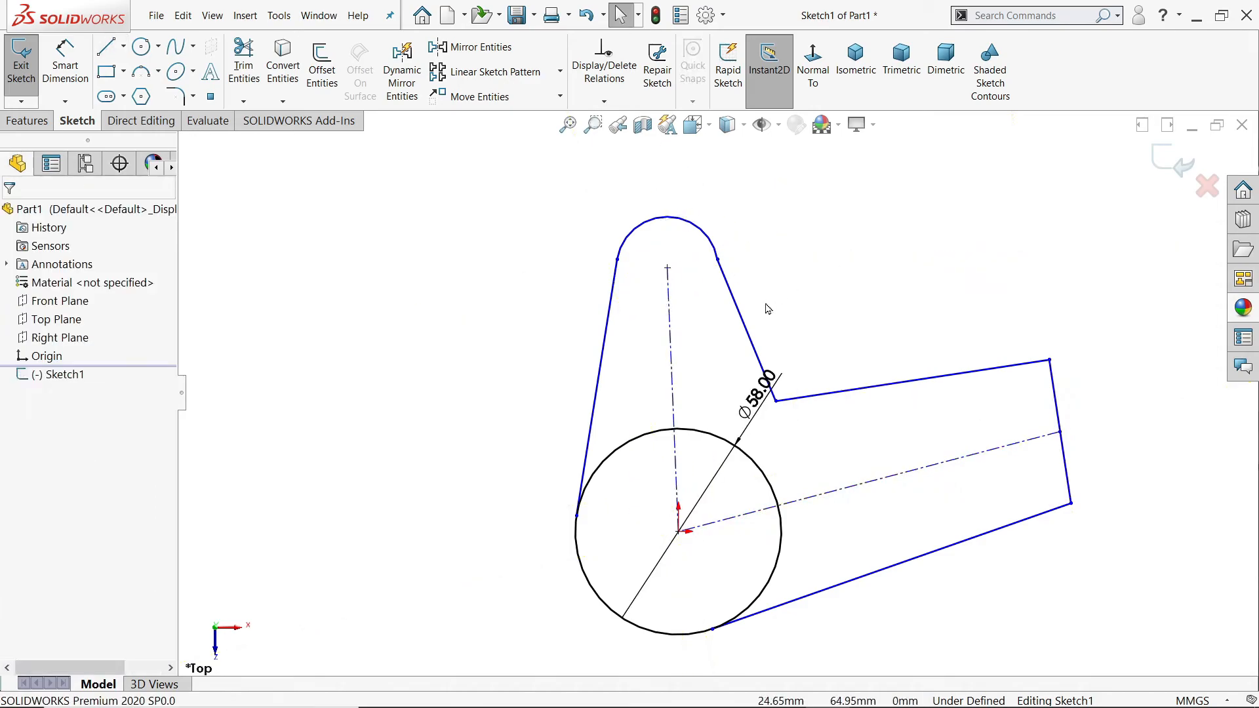
Step: Make the upper lobe's centerline vertical and the arm's end line perpendicular to the arm's centerline
{"action": "left_click", "coordinate": [670, 341]}
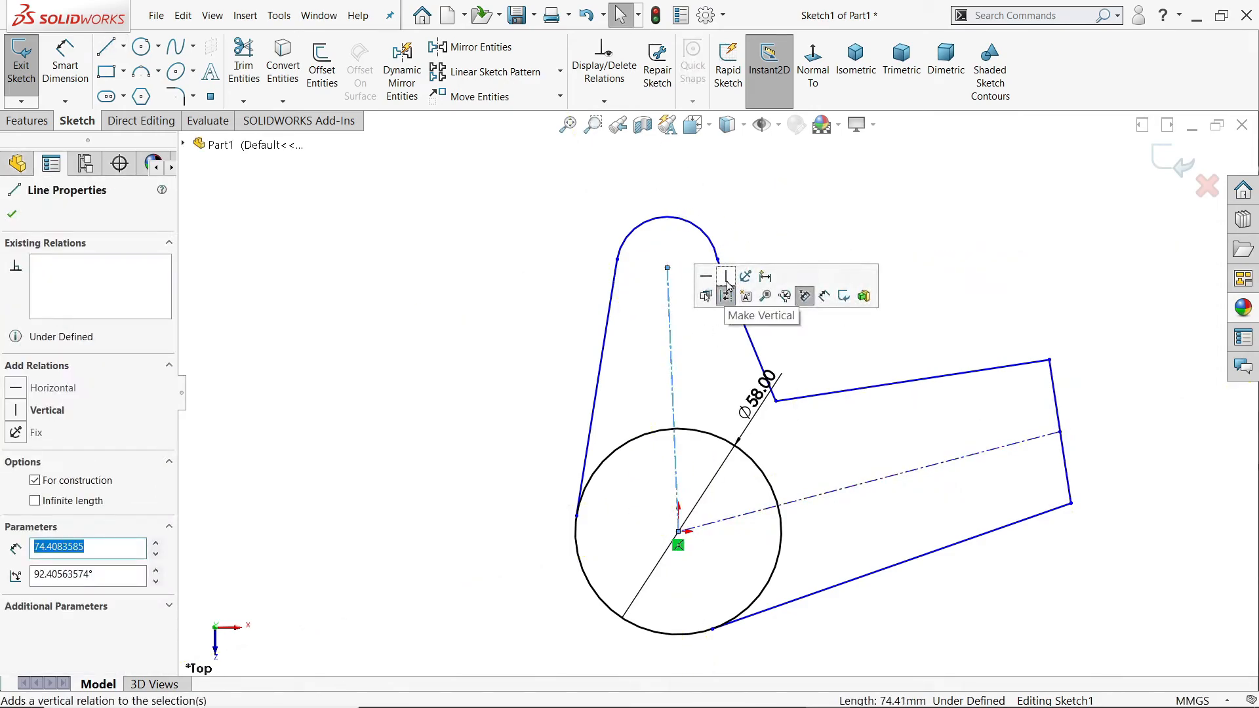
{"action": "left_click", "coordinate": [725, 292]}
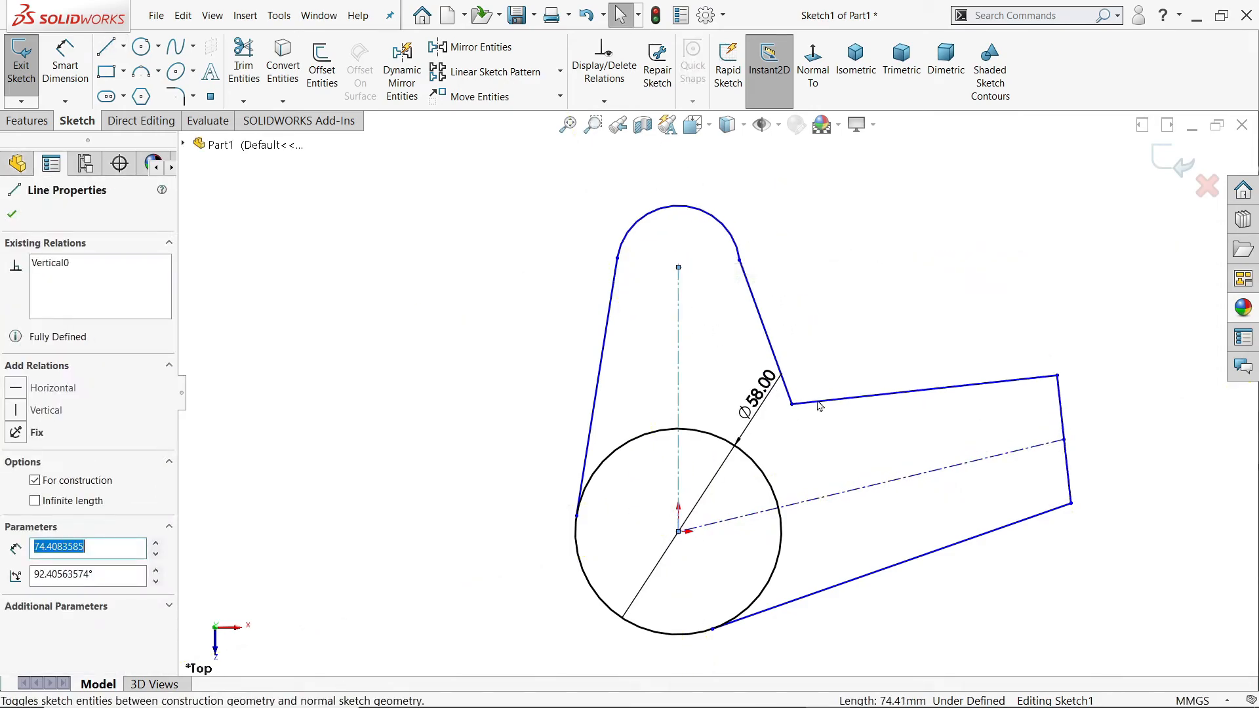
{"action": "left_click", "coordinate": [1070, 478]}
{"action": "left_click", "coordinate": [1008, 456], "text": "ctrl"}
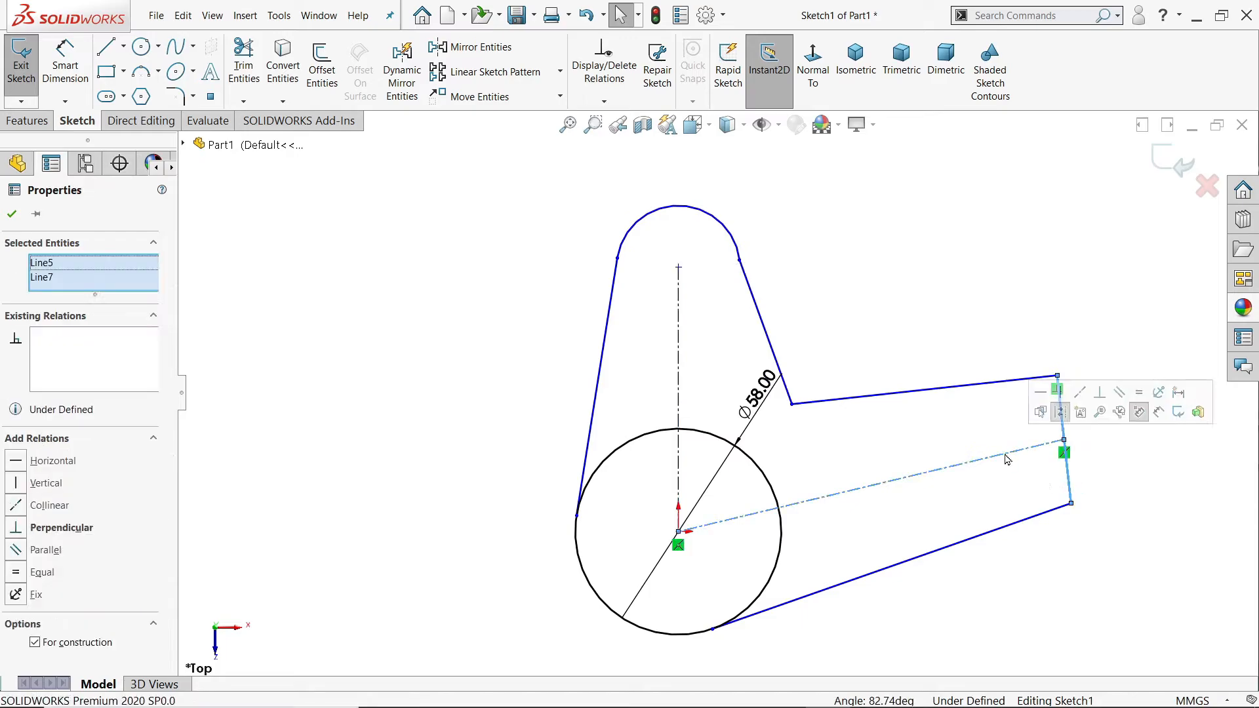
{"action": "left_click", "coordinate": [1099, 393]}
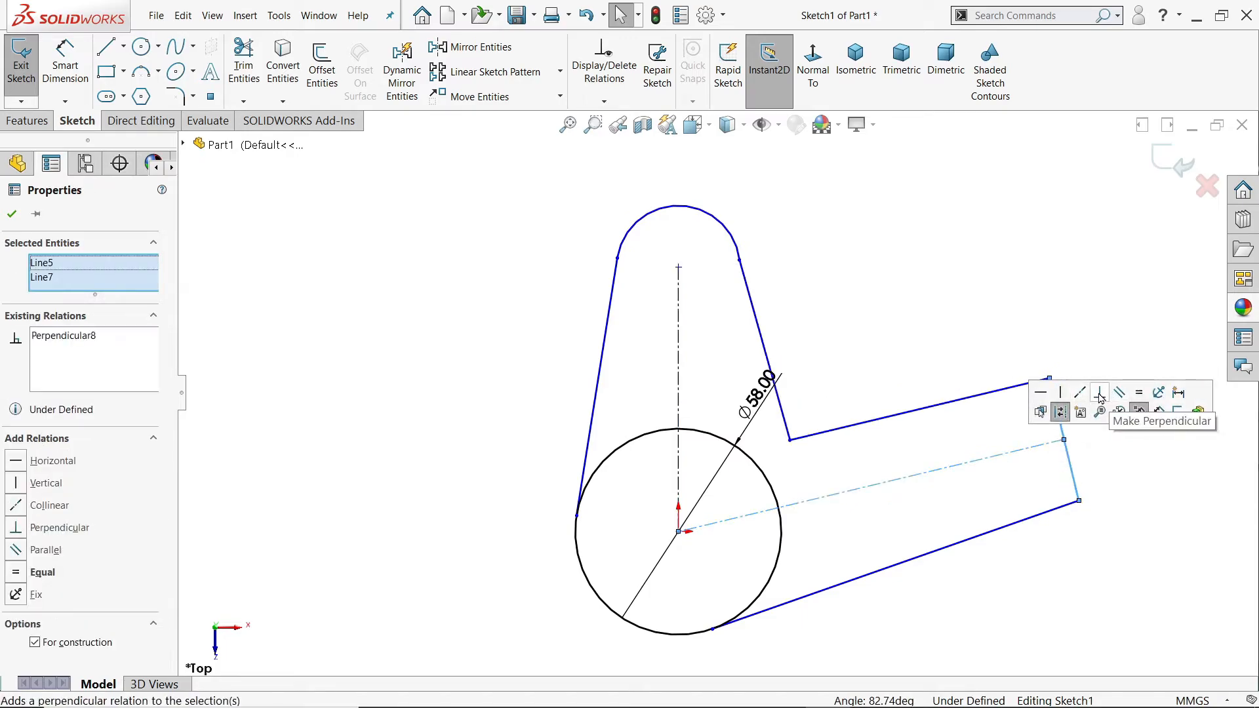
{"action": "left_click", "coordinate": [1012, 285]}
Step: Move the inner corner between lobe and arm farther from the circle and inspect the relations on the arm's end and upper lines
{"action": "mouse_move", "coordinate": [790, 439]}
{"action": "left_mouse_down"}
{"action": "mouse_move", "coordinate": [783, 415]}
{"action": "mouse_move", "coordinate": [815, 412]}
{"action": "left_mouse_up"}
{"action": "left_click_drag", "start_coordinate": [853, 479], "coordinate": [1051, 396]}
{"action": "left_click", "coordinate": [866, 426]}
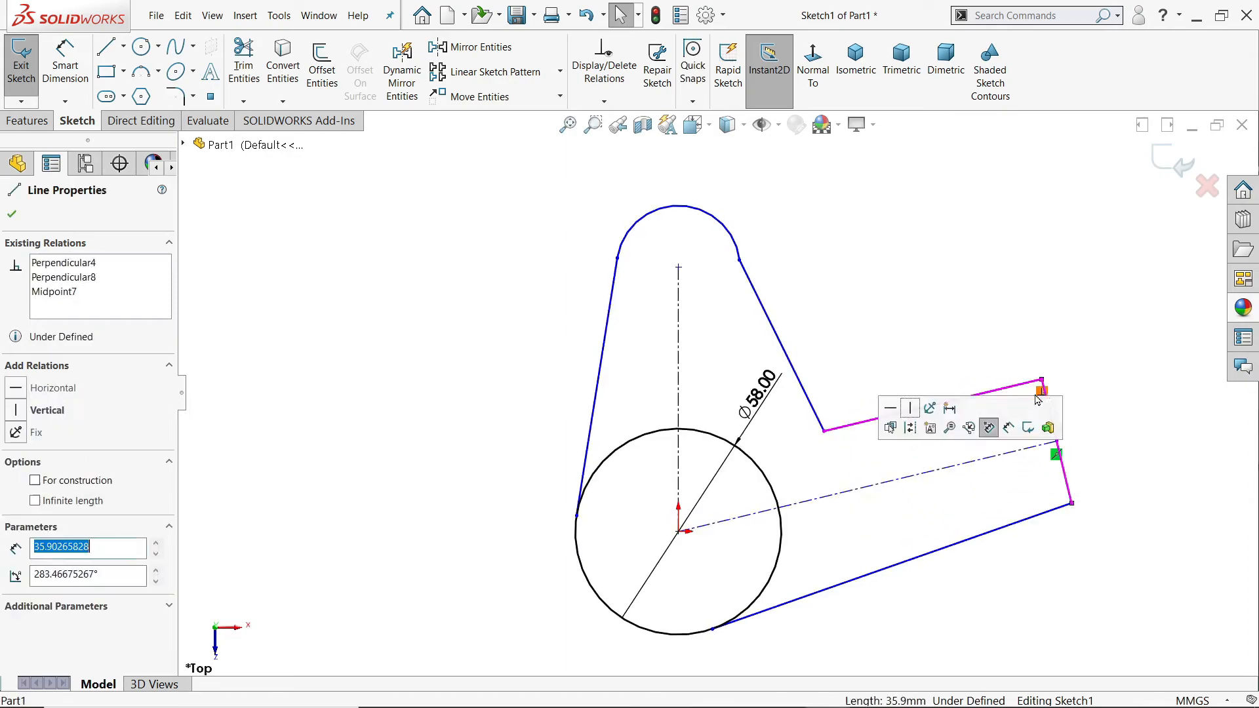
{"action": "left_click", "coordinate": [866, 427]}
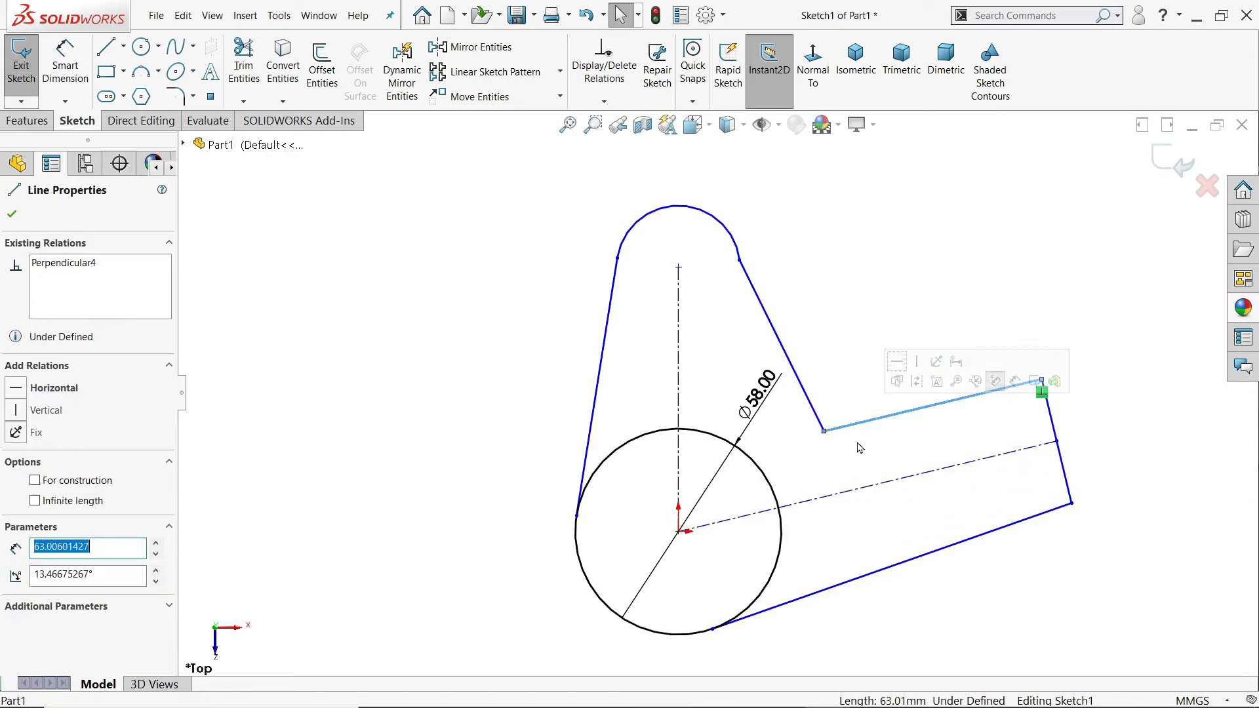
{"action": "left_click", "coordinate": [859, 449]}
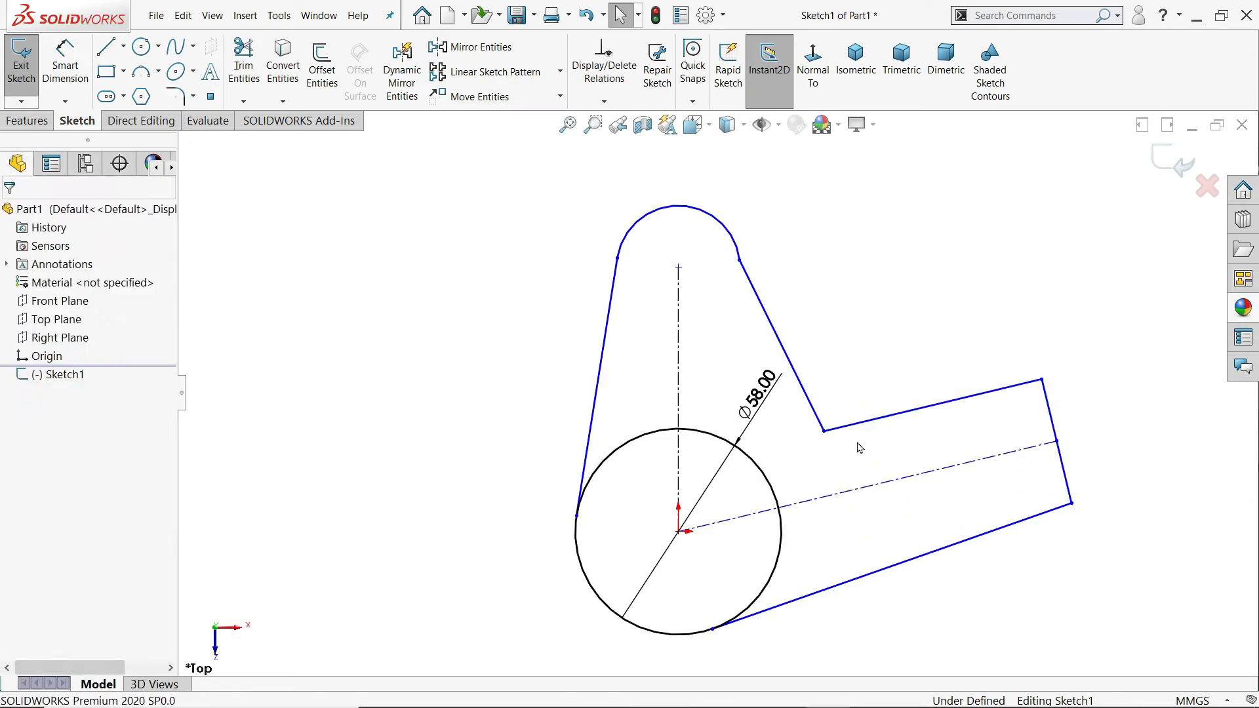
Step: Dimension the arm's construction centerline to a length of 110.5 mm
{"action": "left_click", "coordinate": [740, 261]}
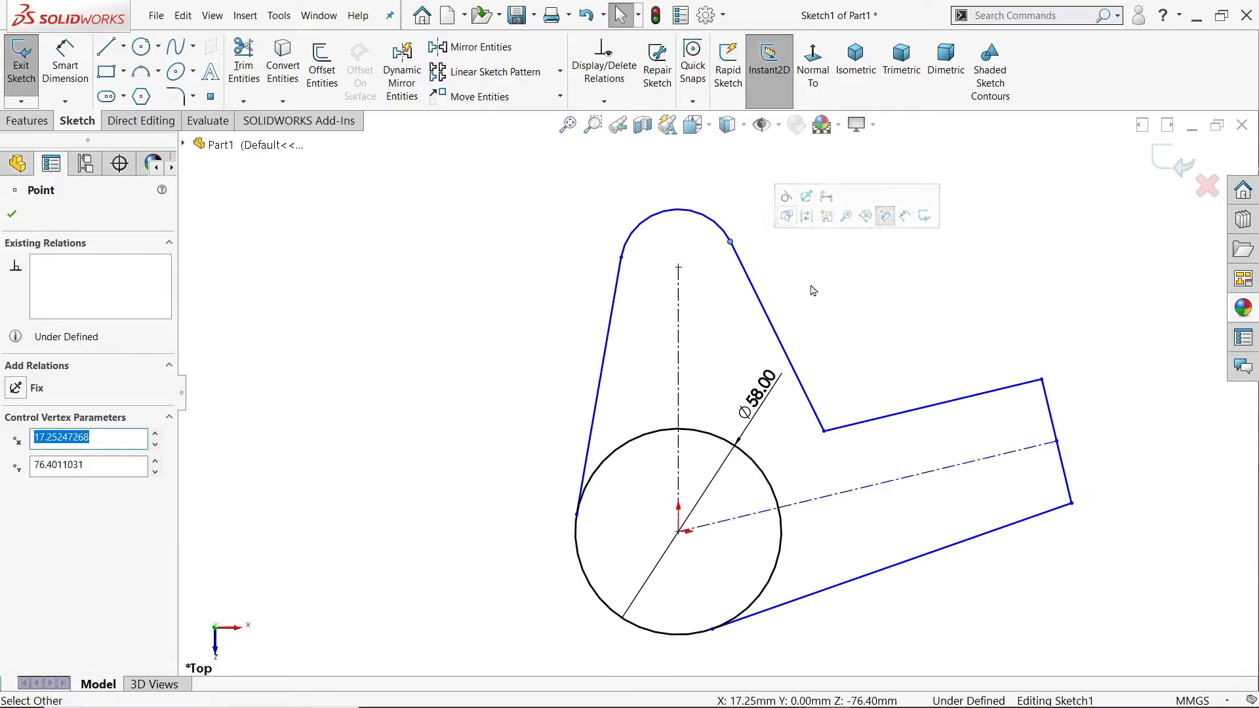
{"action": "left_click", "coordinate": [64, 66]}
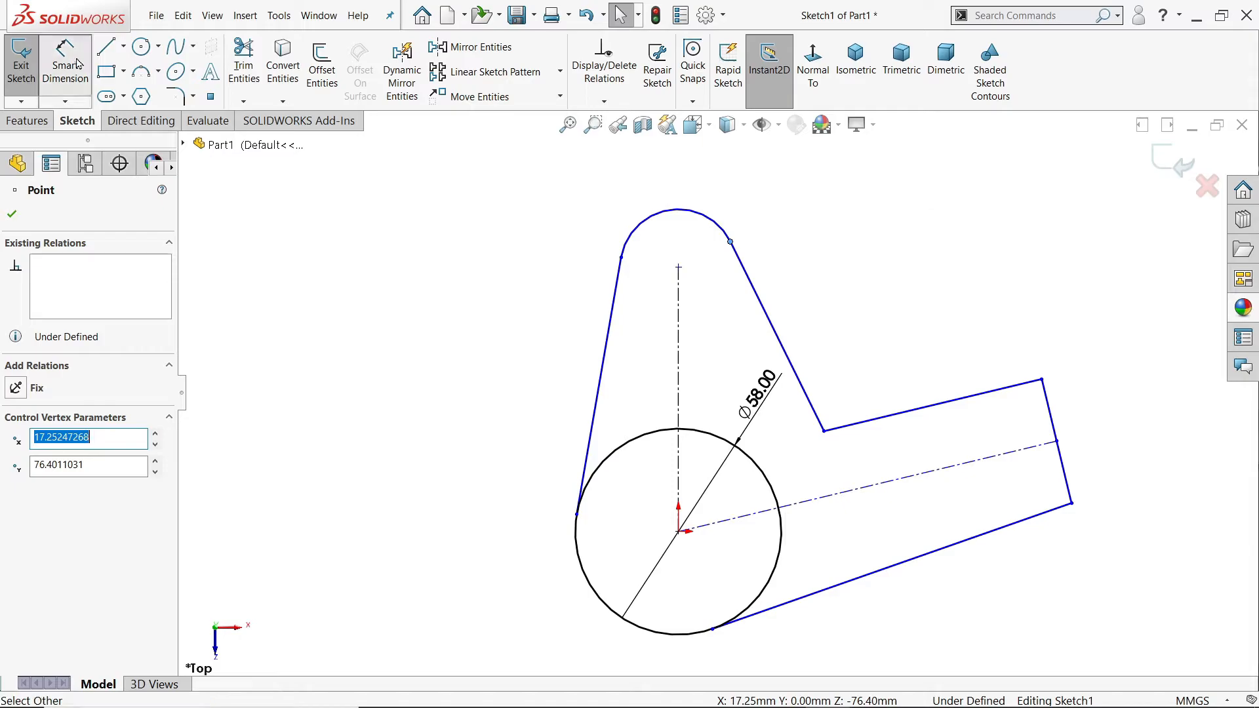
{"action": "scroll", "coordinate": [717, 392], "scroll_direction": "up", "scroll_amount": 1}
{"action": "left_click", "coordinate": [748, 434]}
{"action": "scroll", "coordinate": [780, 468], "scroll_direction": "down", "scroll_amount": 1}
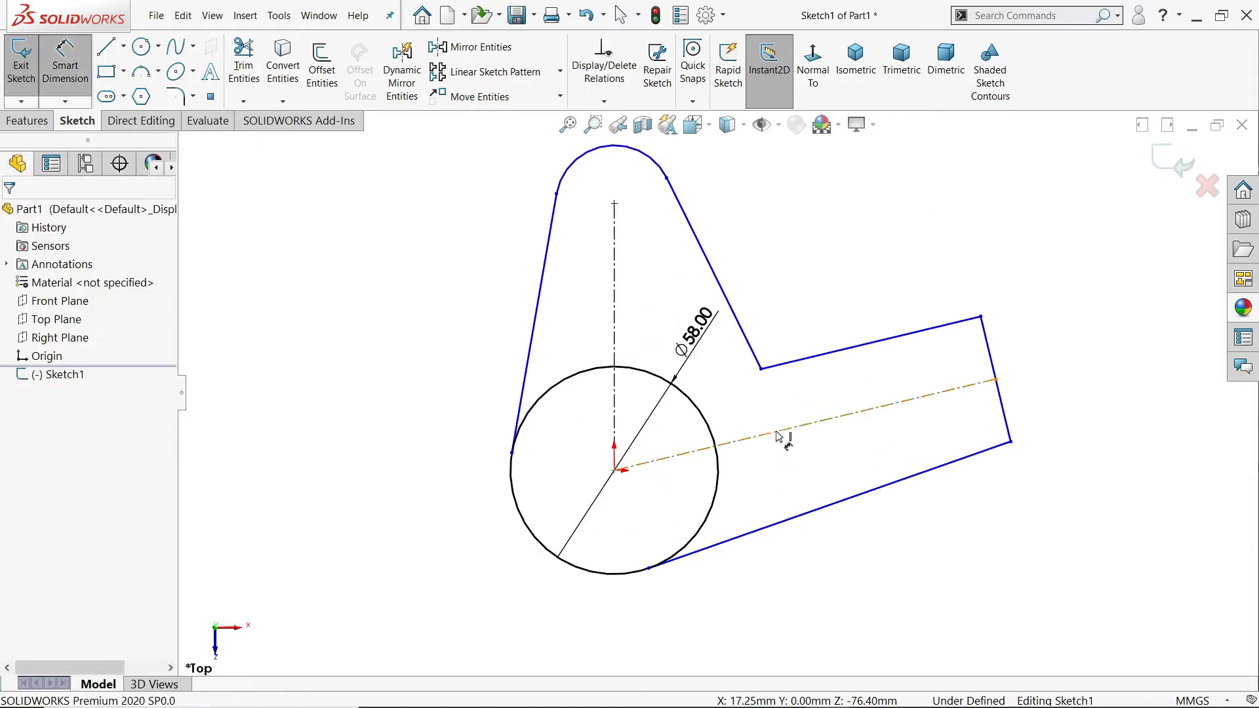
{"action": "left_click", "coordinate": [778, 437]}
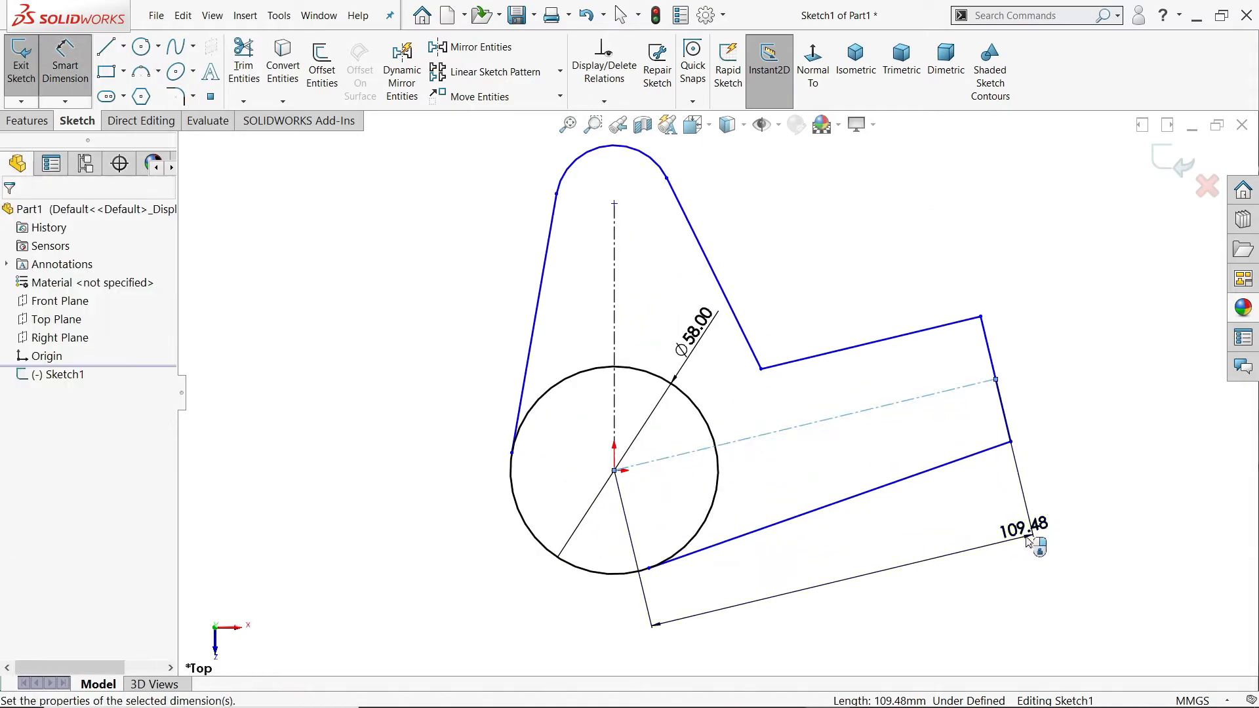
{"action": "left_click", "coordinate": [1027, 541]}
{"action": "type", "text": "110.5"}
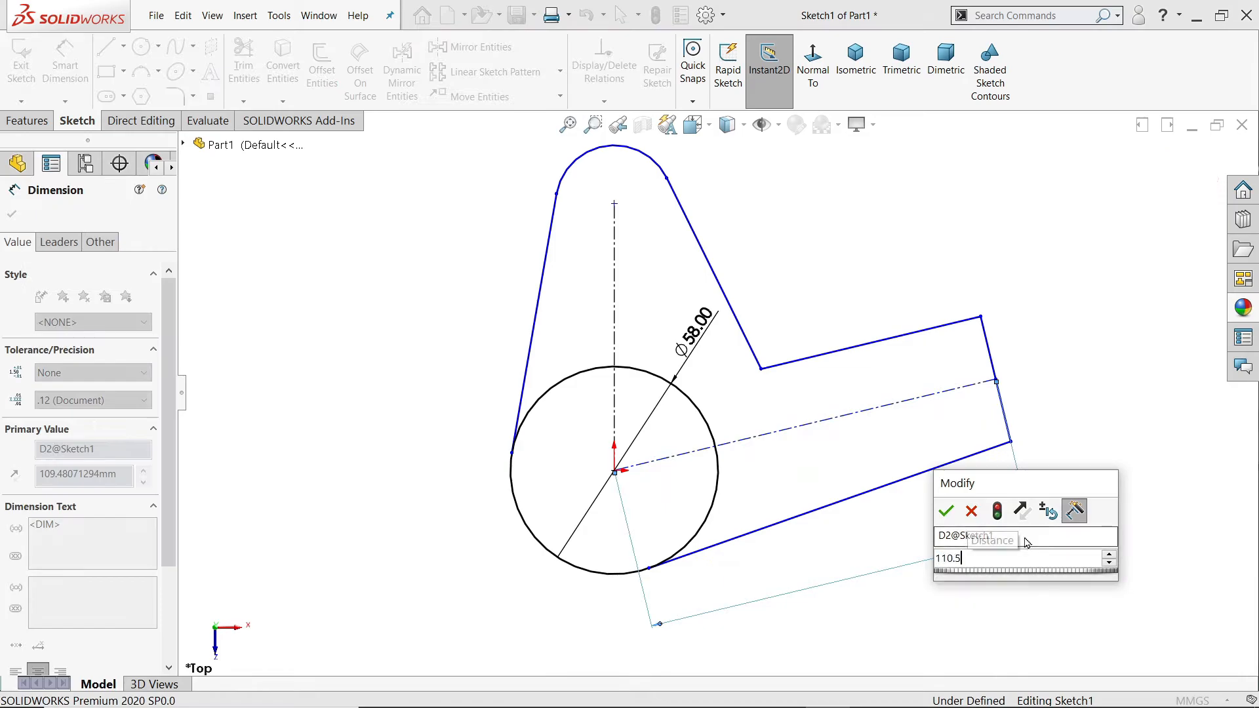
{"action": "key", "text": "Return"}
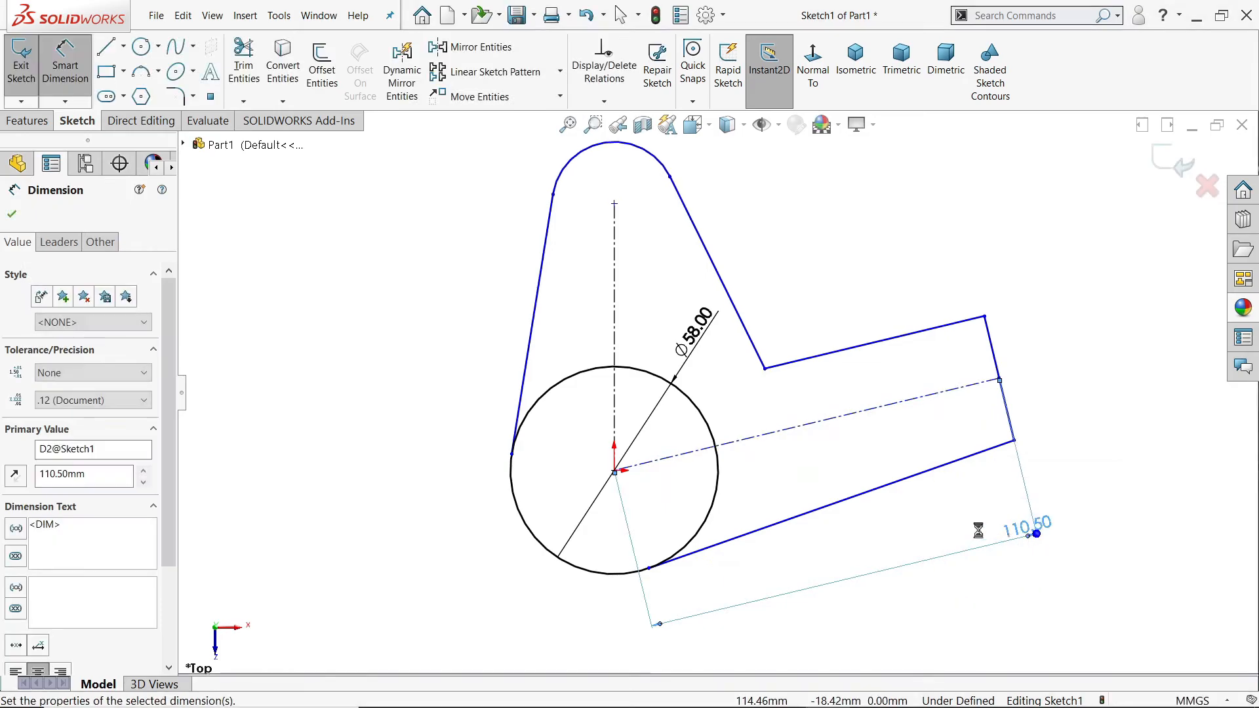
Step: Dimension the arm's end line to 38.5 mm
{"action": "left_click", "coordinate": [997, 361]}
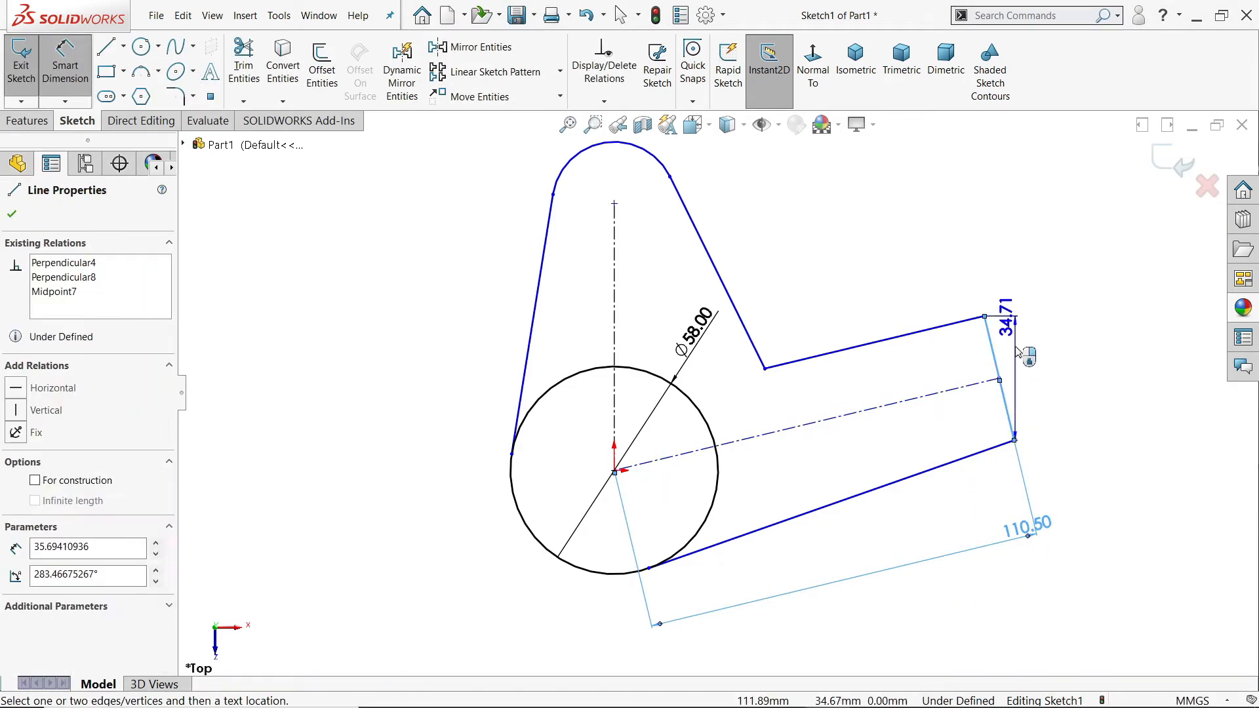
{"action": "left_click", "coordinate": [1033, 300]}
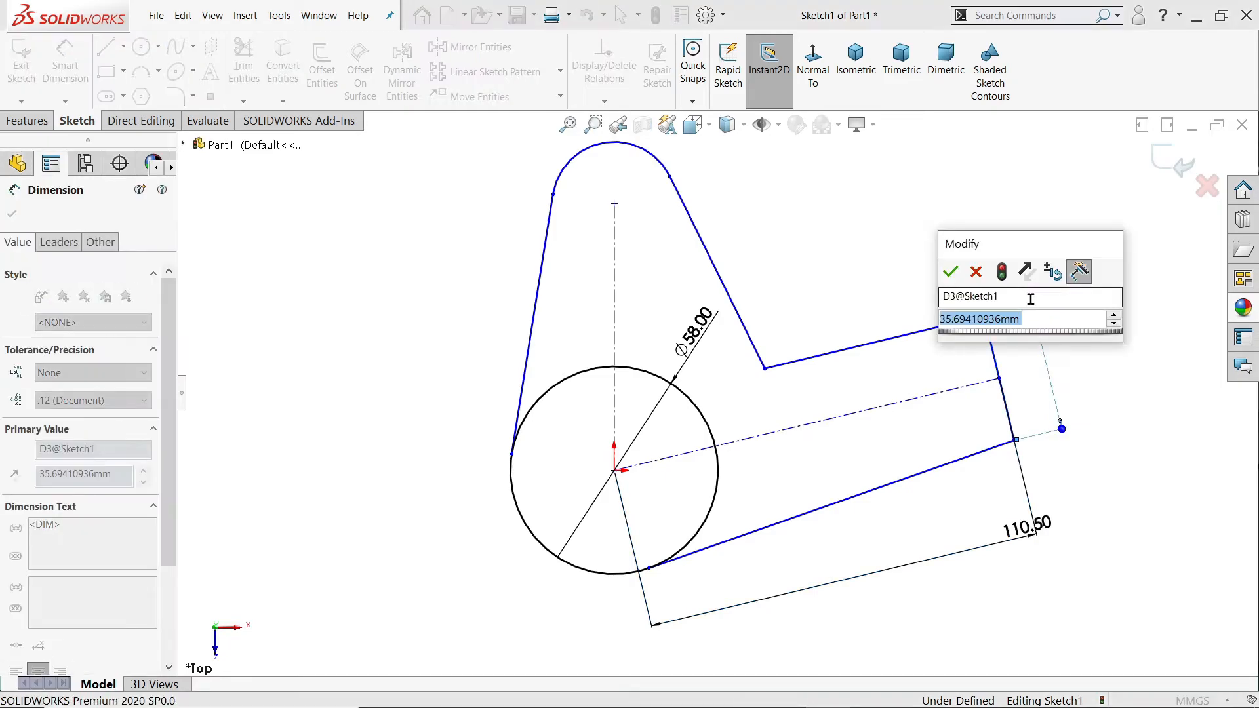
{"action": "type", "text": "38.5"}
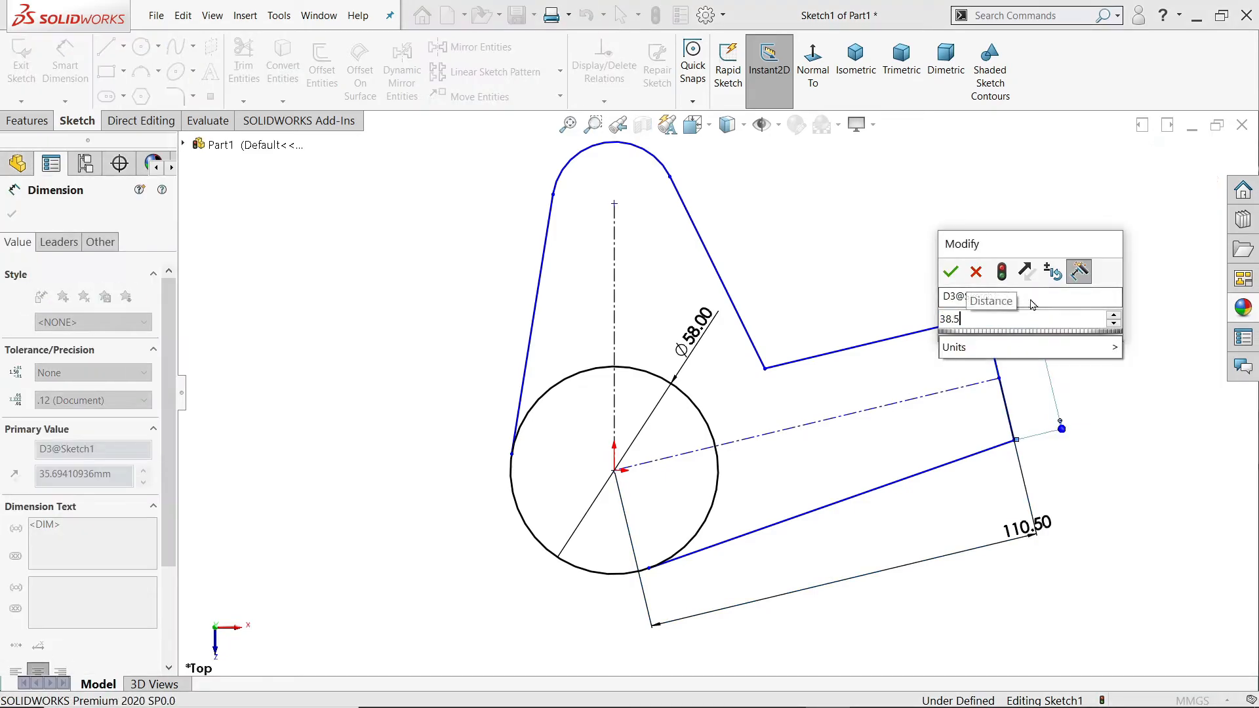
{"action": "key", "text": "Return"}
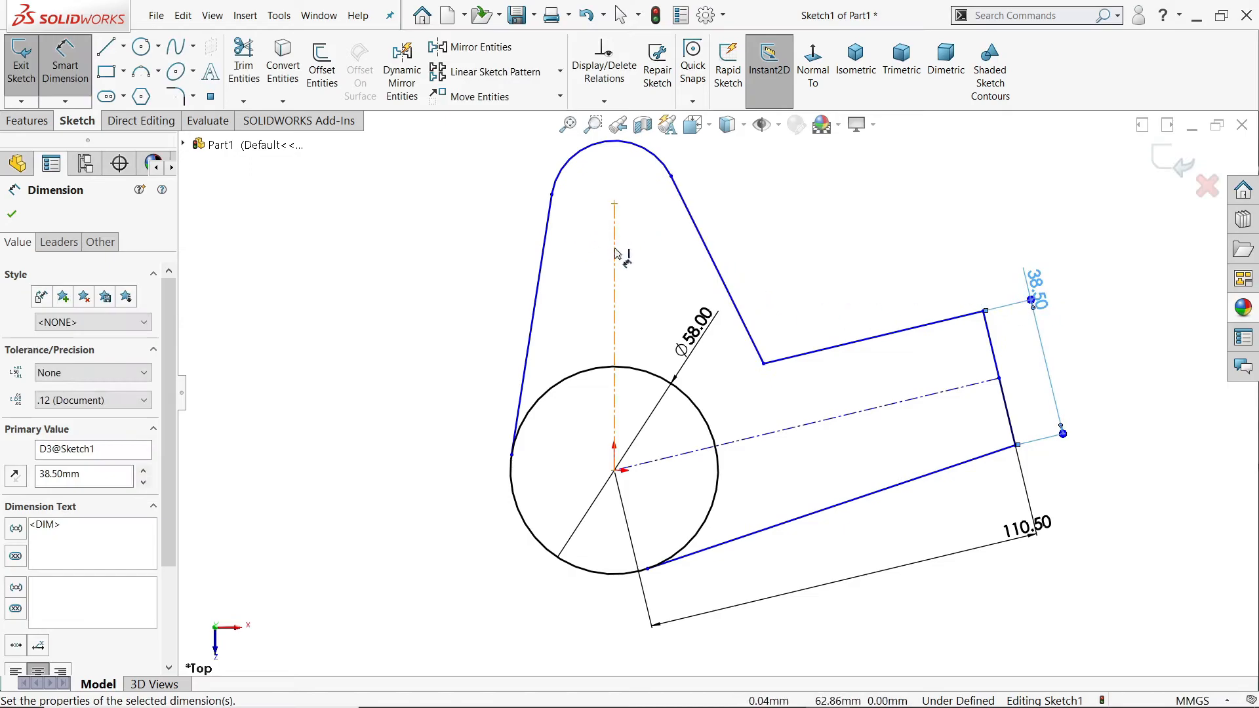
Step: Dimension the upper lobe's vertical centerline to 65 mm
{"action": "left_click", "coordinate": [614, 308]}
{"action": "left_click", "coordinate": [378, 337]}
{"action": "type", "text": "65"}
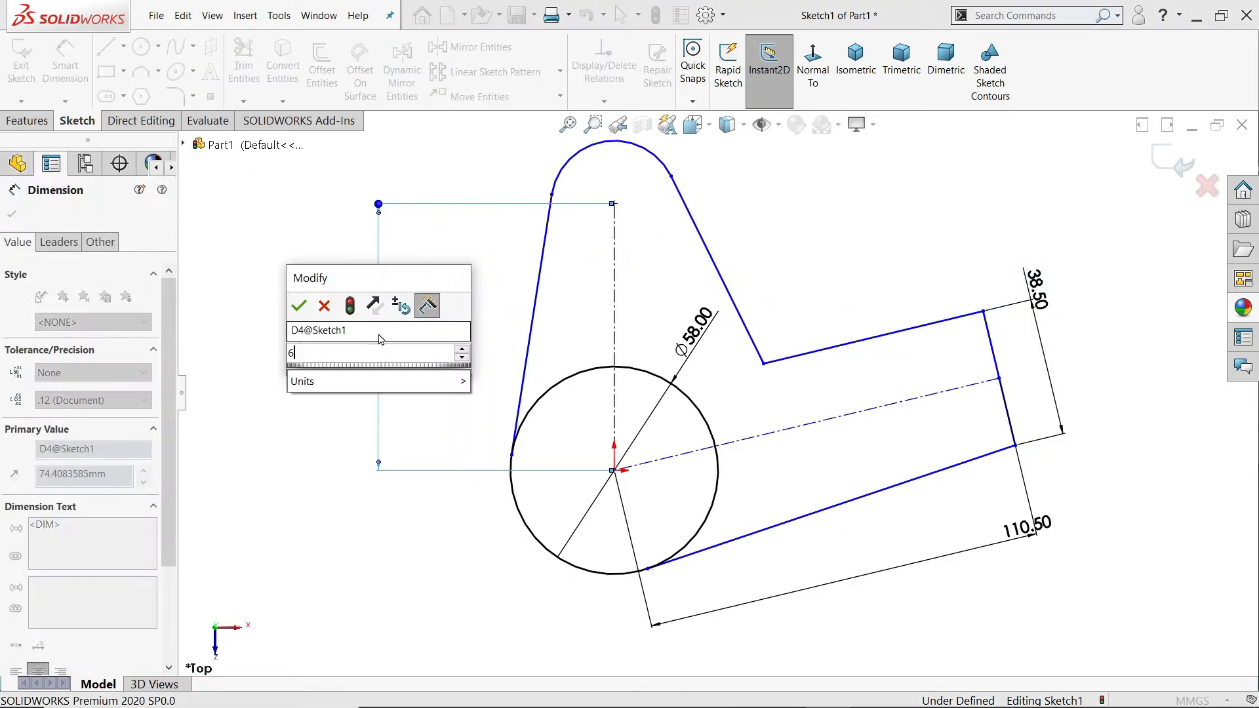
{"action": "key", "text": "Return"}
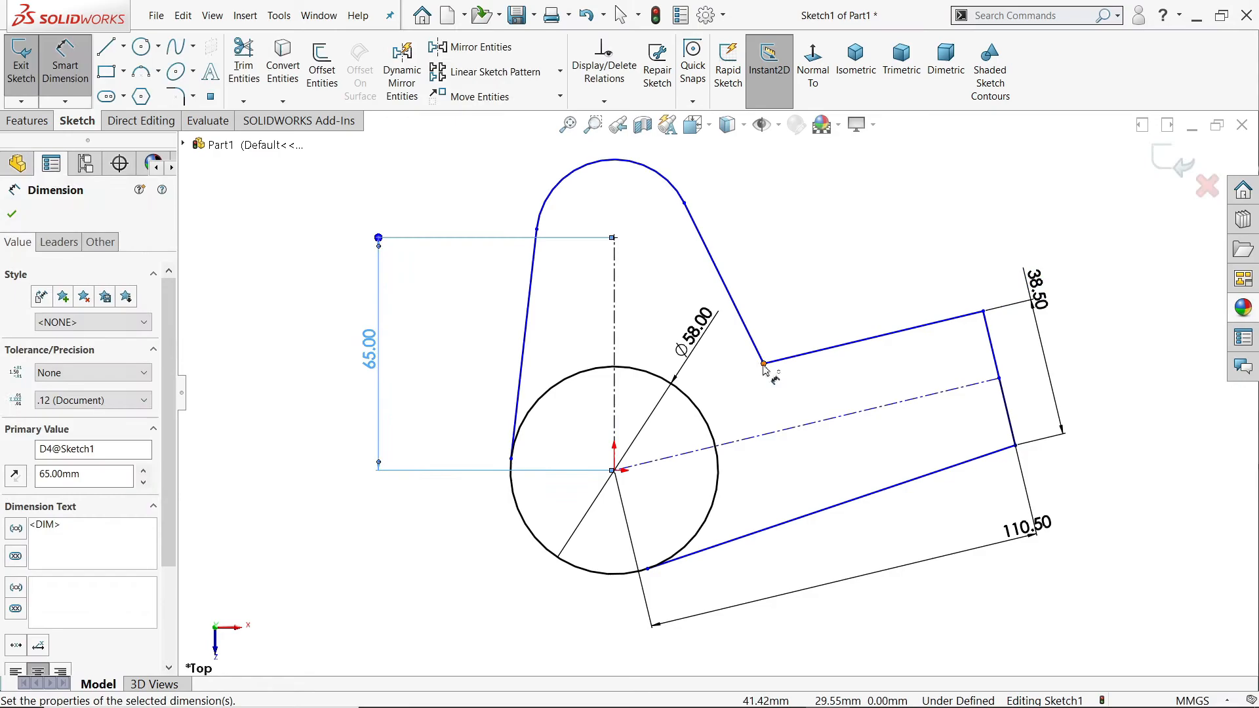
Step: Set the vertical distance between the origin and the inner corner of lobe and arm to 33 mm
{"action": "left_click", "coordinate": [764, 364]}
{"action": "left_click", "coordinate": [614, 470]}
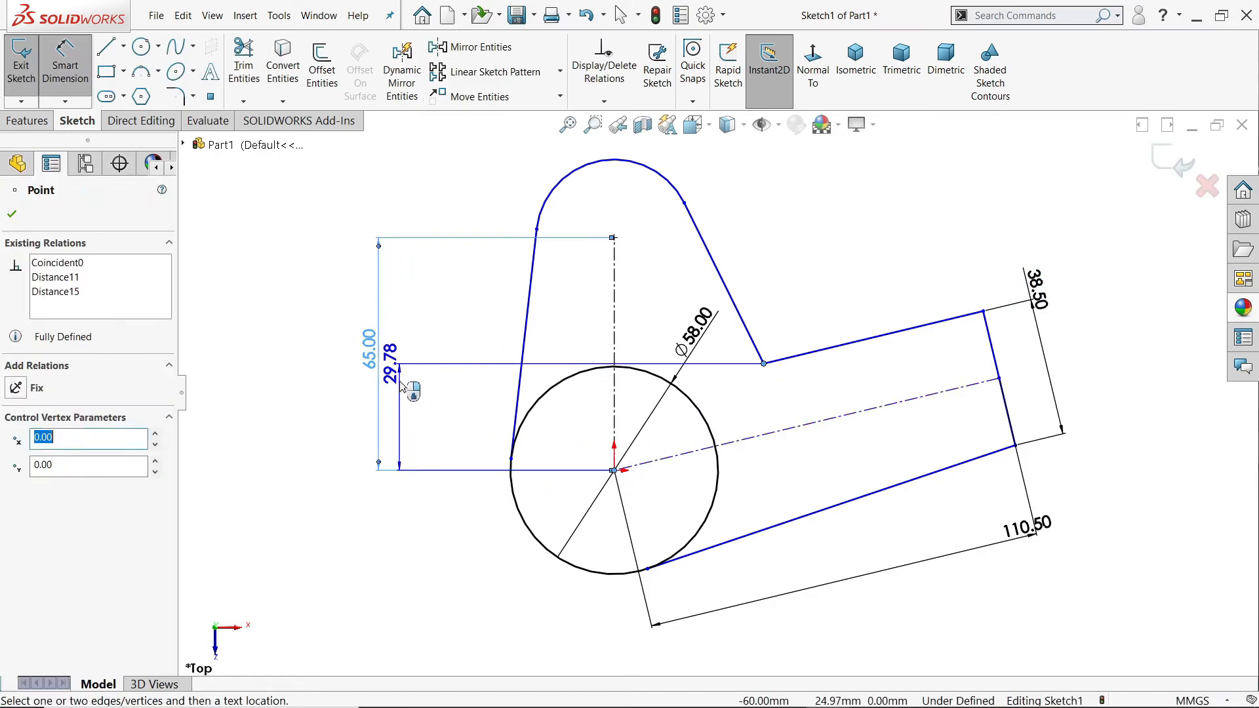
{"action": "left_click", "coordinate": [451, 427]}
{"action": "type", "text": "33"}
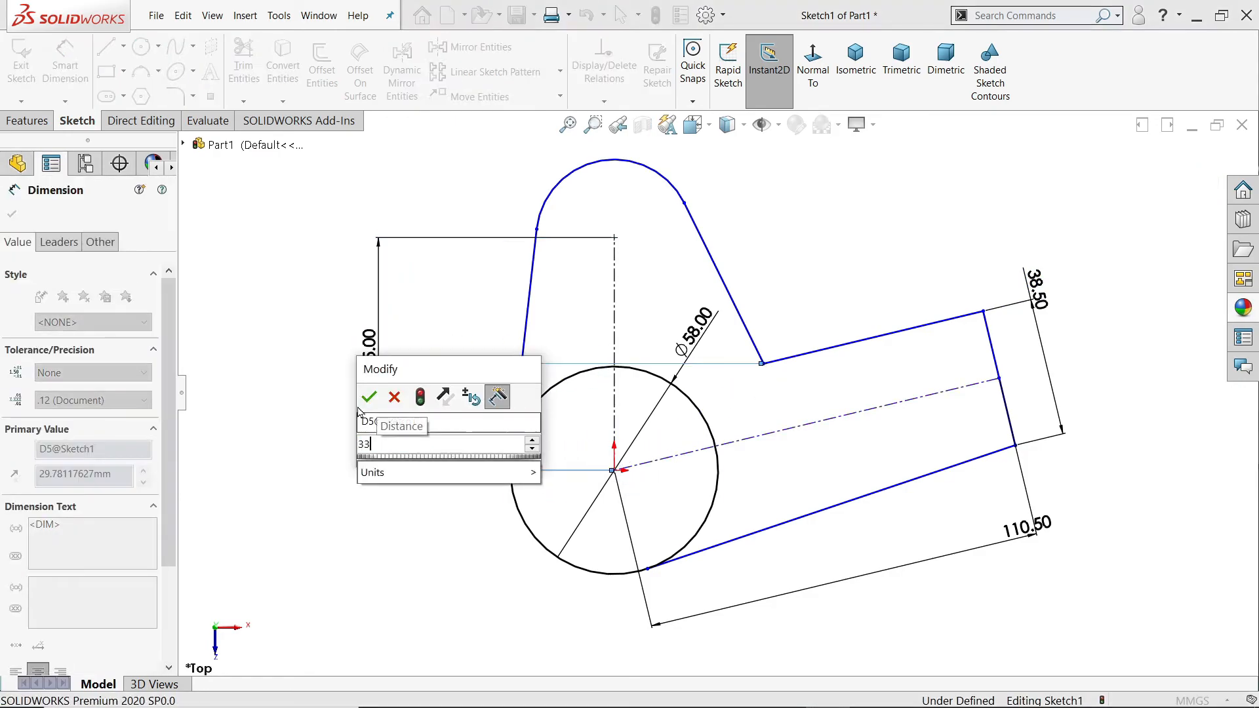
{"action": "key", "text": "Return"}
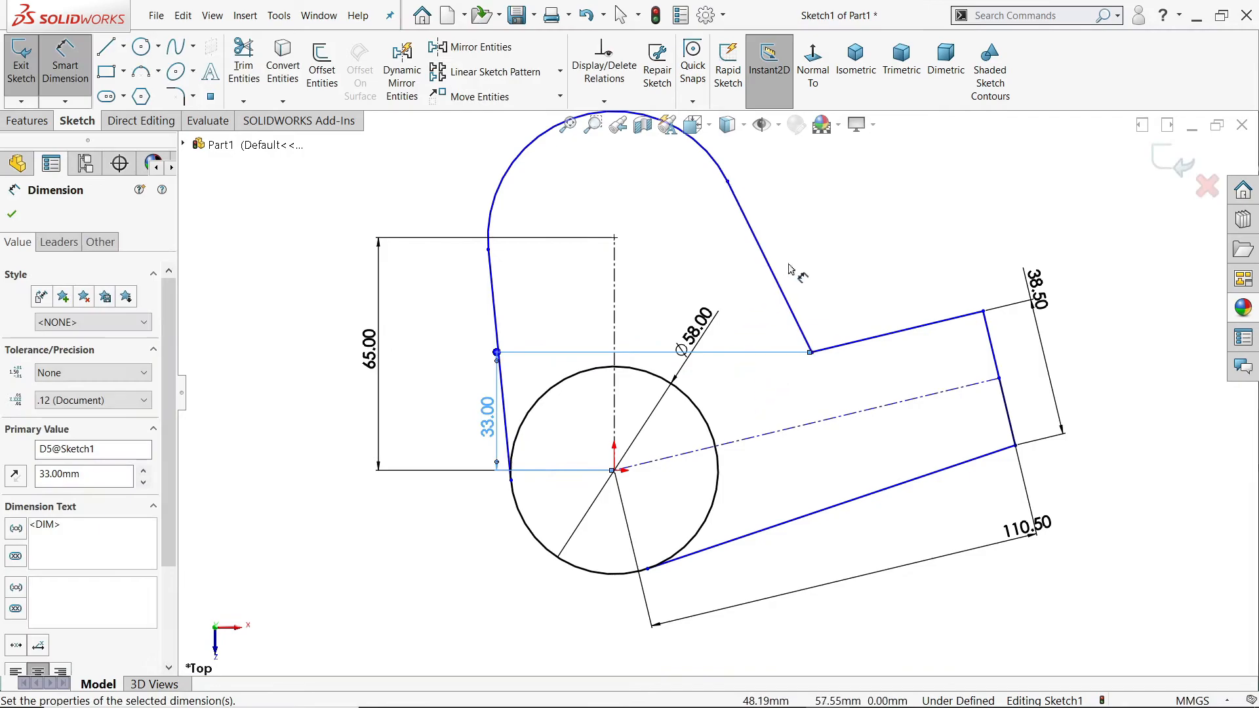
{"action": "left_click", "coordinate": [11, 216]}
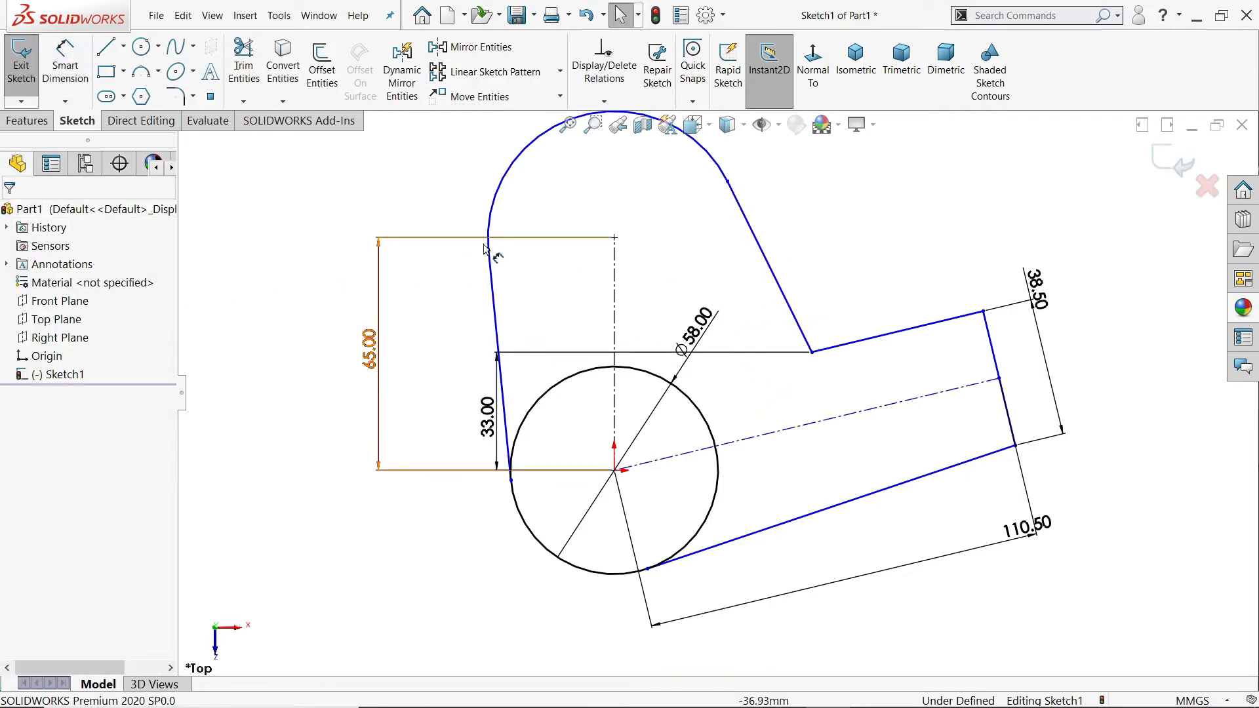
Step: Pull the upper lobe's arc to a smaller size and set its radius to 16 mm
{"action": "left_click_drag", "start_coordinate": [489, 250], "coordinate": [568, 230]}
{"action": "left_click", "coordinate": [65, 65]}
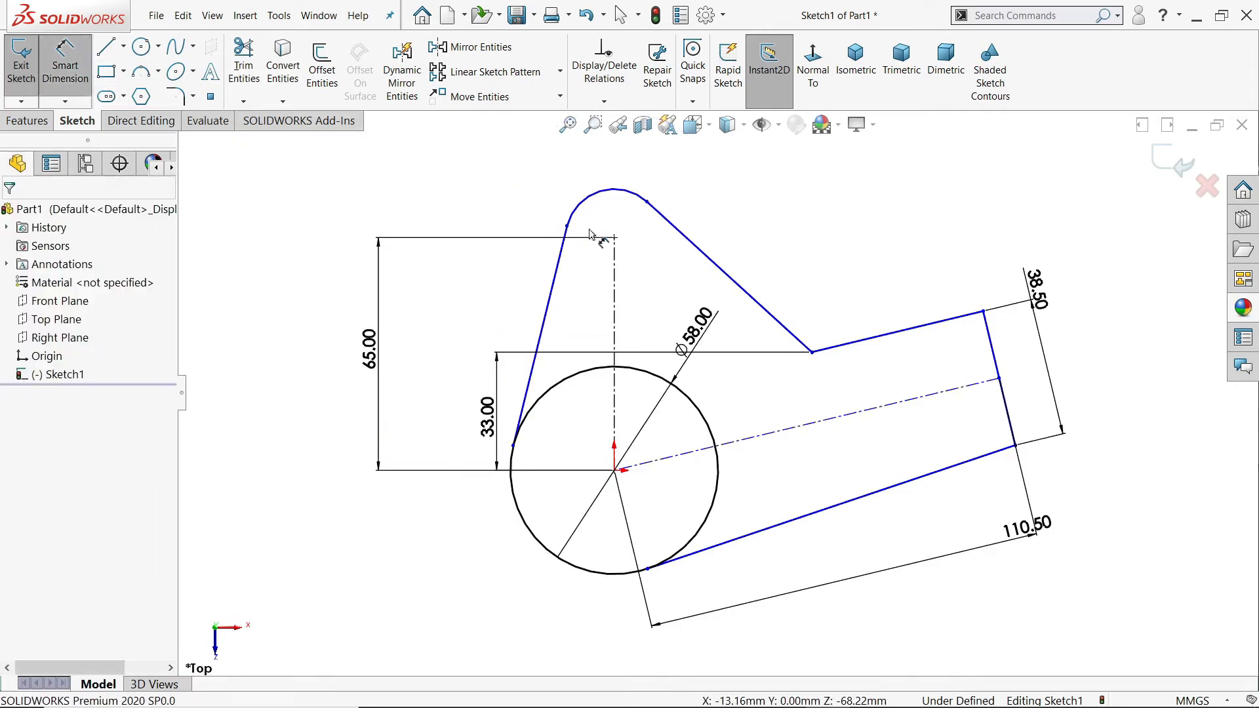
{"action": "left_click", "coordinate": [593, 198]}
{"action": "left_click", "coordinate": [554, 177]}
{"action": "type", "text": "16"}
{"action": "key", "text": "Return"}
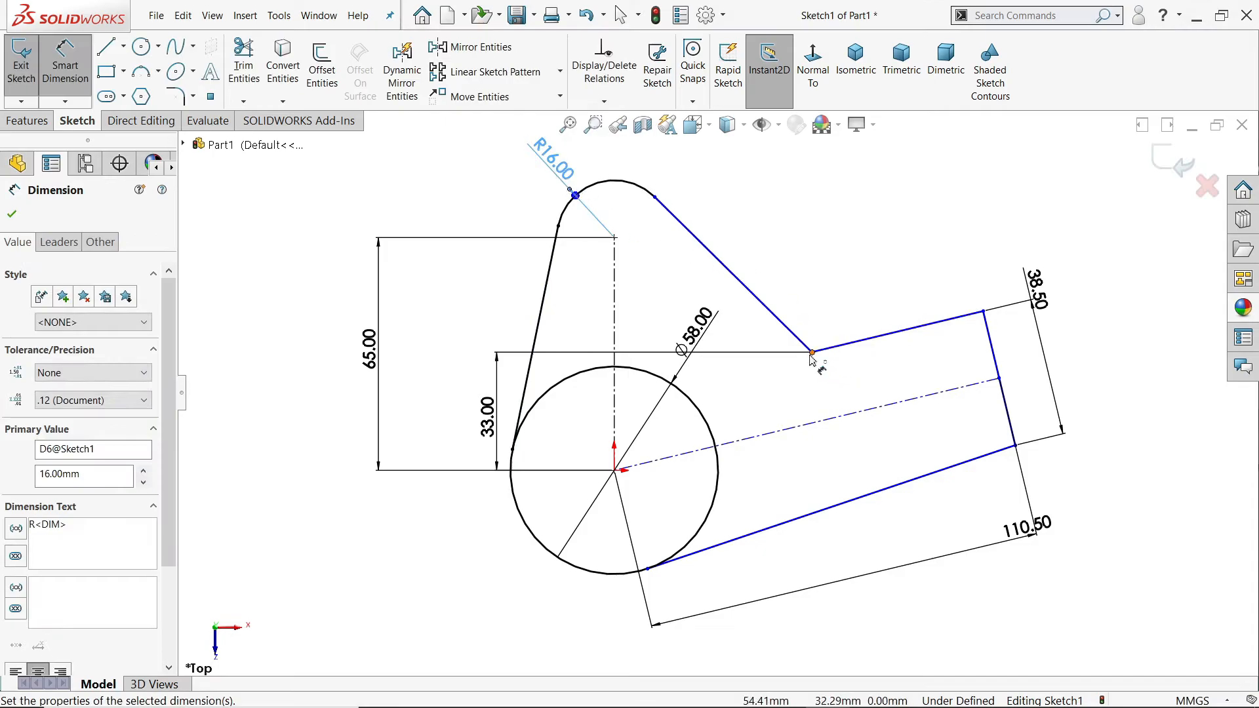
Step: Set the horizontal distance between the origin and the inner corner of lobe and arm to 22.86 mm
{"action": "left_click", "coordinate": [812, 353]}
{"action": "left_click", "coordinate": [614, 471]}
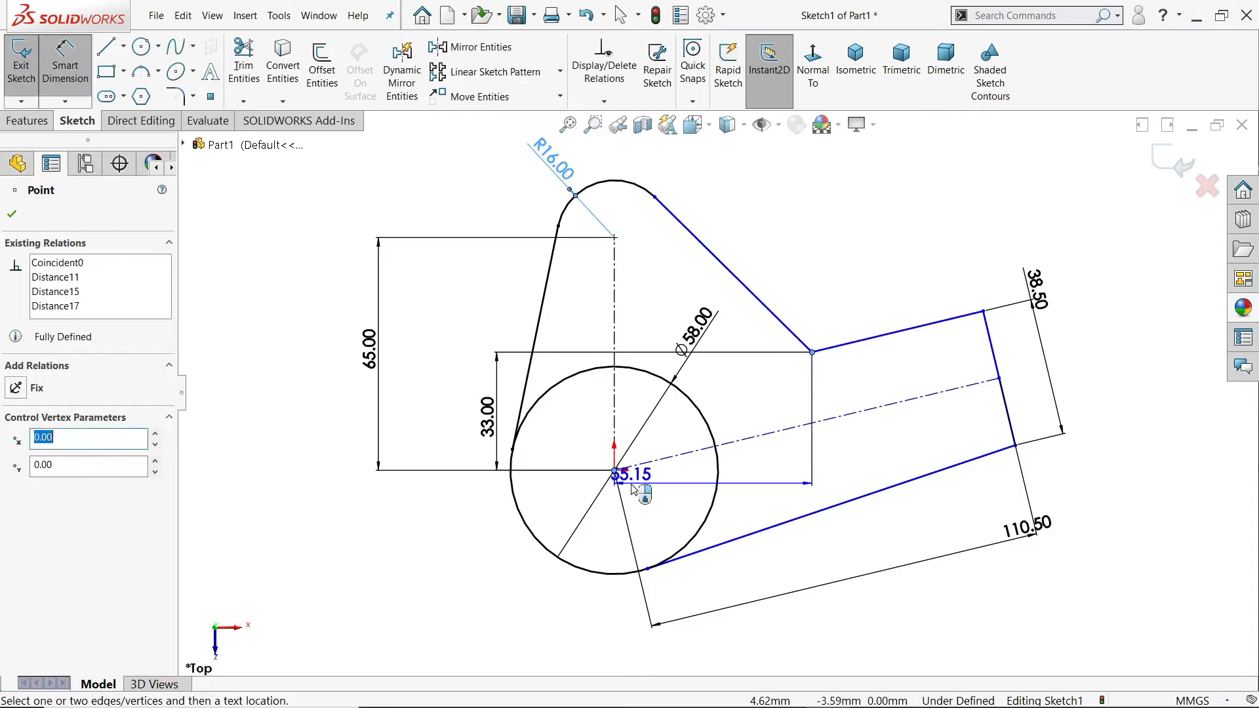
{"action": "scroll", "coordinate": [718, 393], "scroll_direction": "down", "scroll_amount": 3}
{"action": "left_click", "coordinate": [706, 592]}
{"action": "type", "text": "22.86"}
{"action": "key", "text": "Return"}
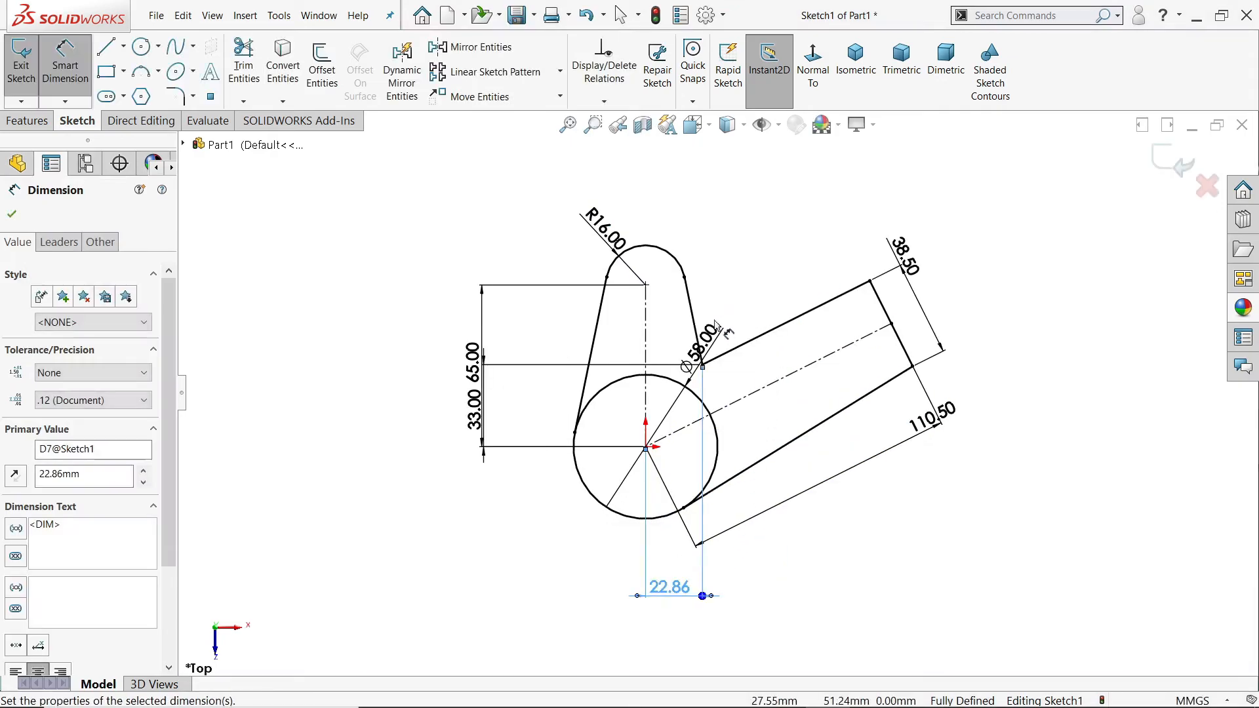
Step: Try to dimension the angle between the vertical centerline and the arm's centerline
{"action": "left_click", "coordinate": [647, 321]}
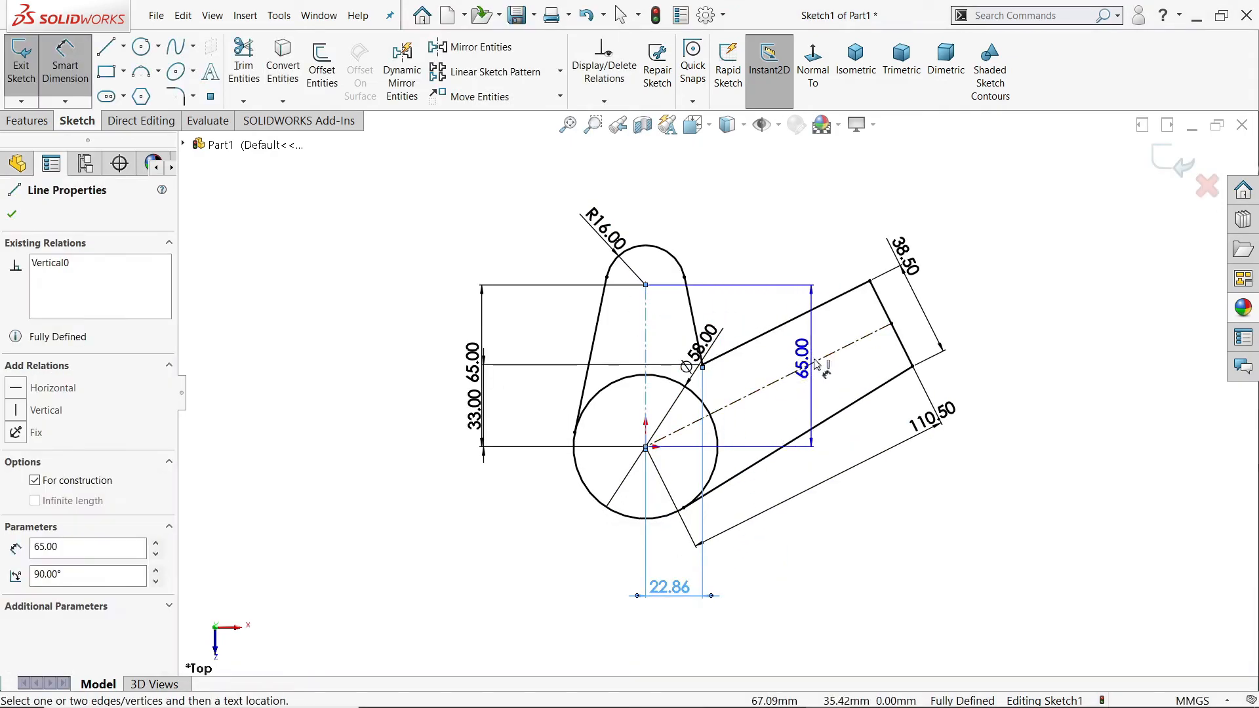
{"action": "left_click", "coordinate": [813, 363]}
{"action": "left_click", "coordinate": [793, 246]}
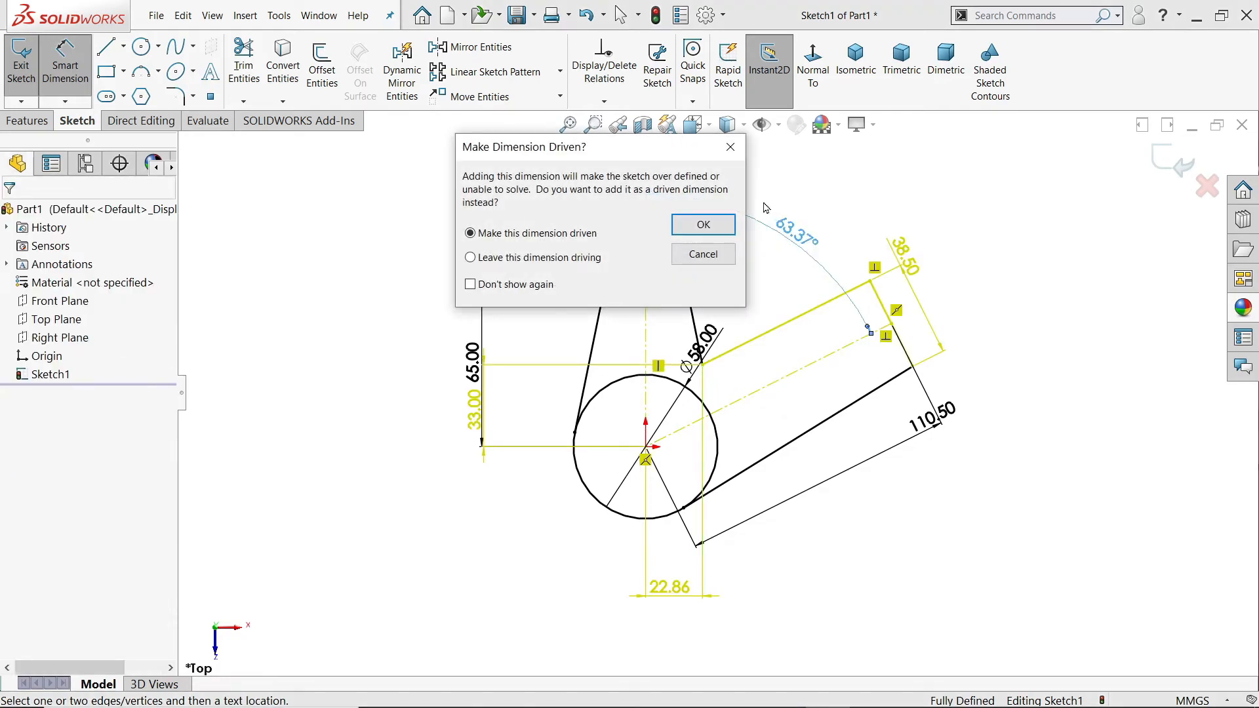
{"action": "left_click", "coordinate": [730, 147]}
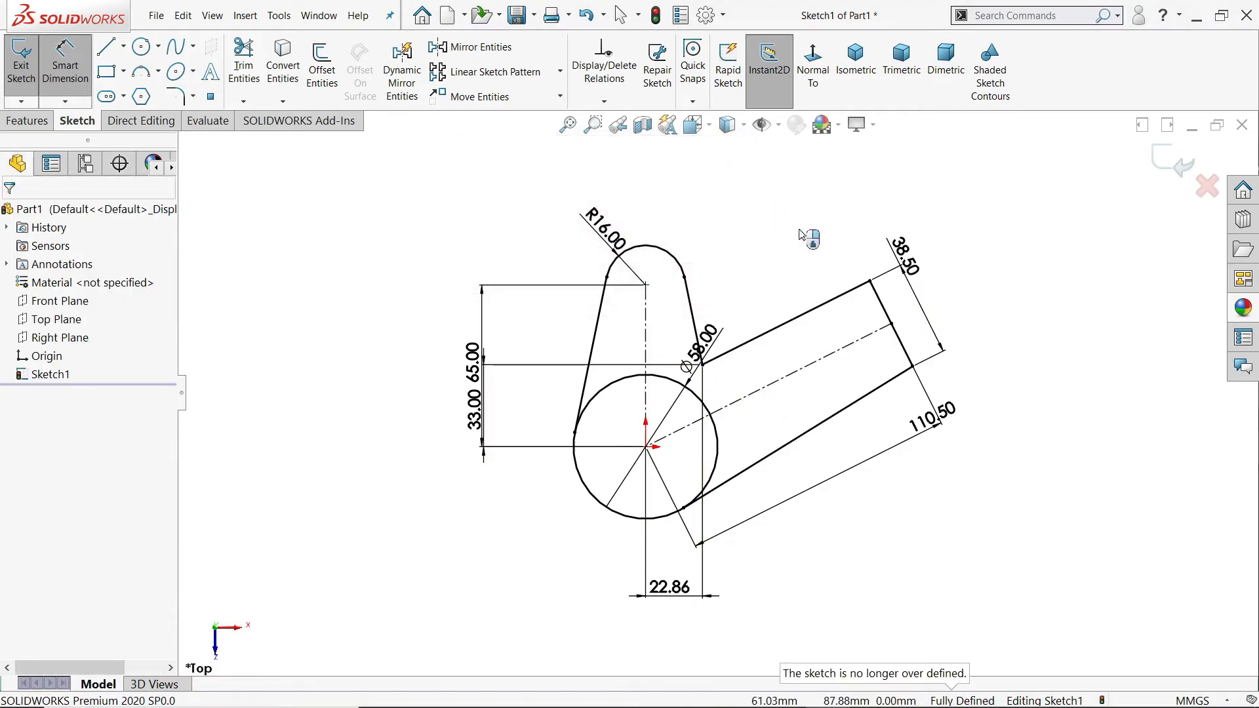
{"action": "scroll", "coordinate": [800, 235], "scroll_direction": "down", "scroll_amount": 2}
{"action": "key", "text": "Escape"}
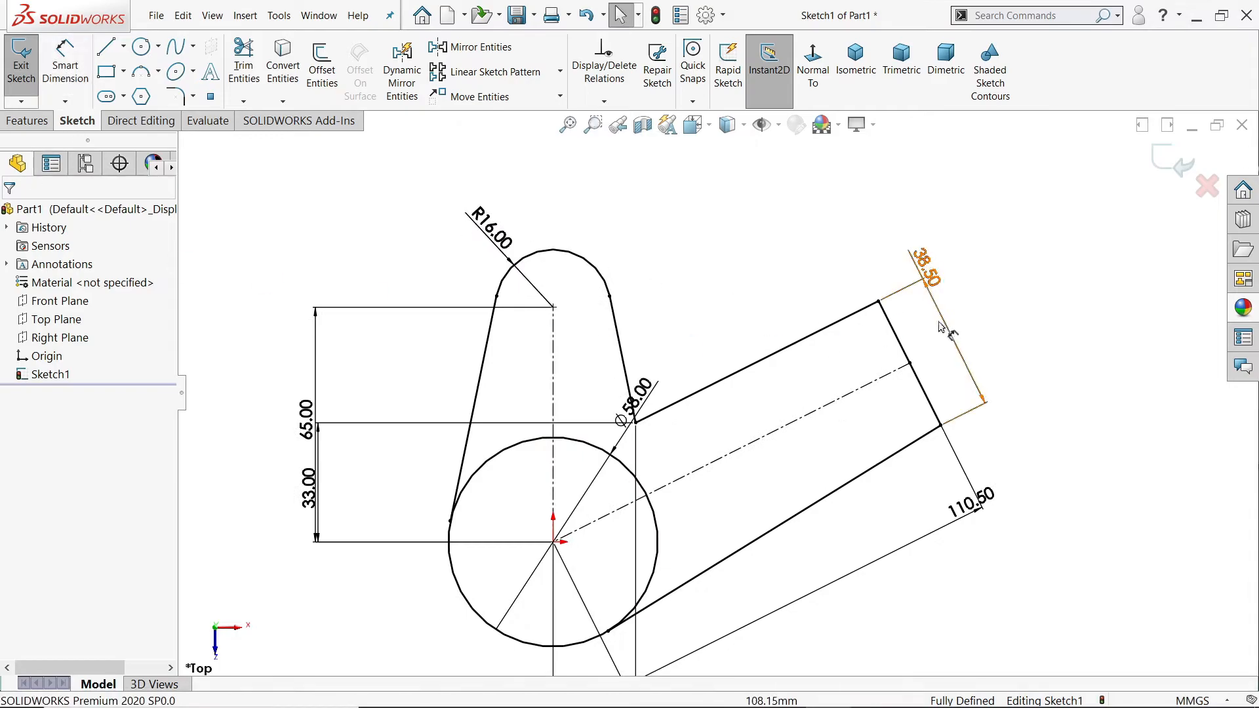
Step: Delete the perpendicular relation between the arm's upper line and end line, and swing the arm's free end downward
{"action": "left_click", "coordinate": [867, 308]}
{"action": "key", "text": "Escape"}
{"action": "key", "text": "Delete"}
{"action": "left_click_drag", "start_coordinate": [879, 303], "coordinate": [891, 376]}
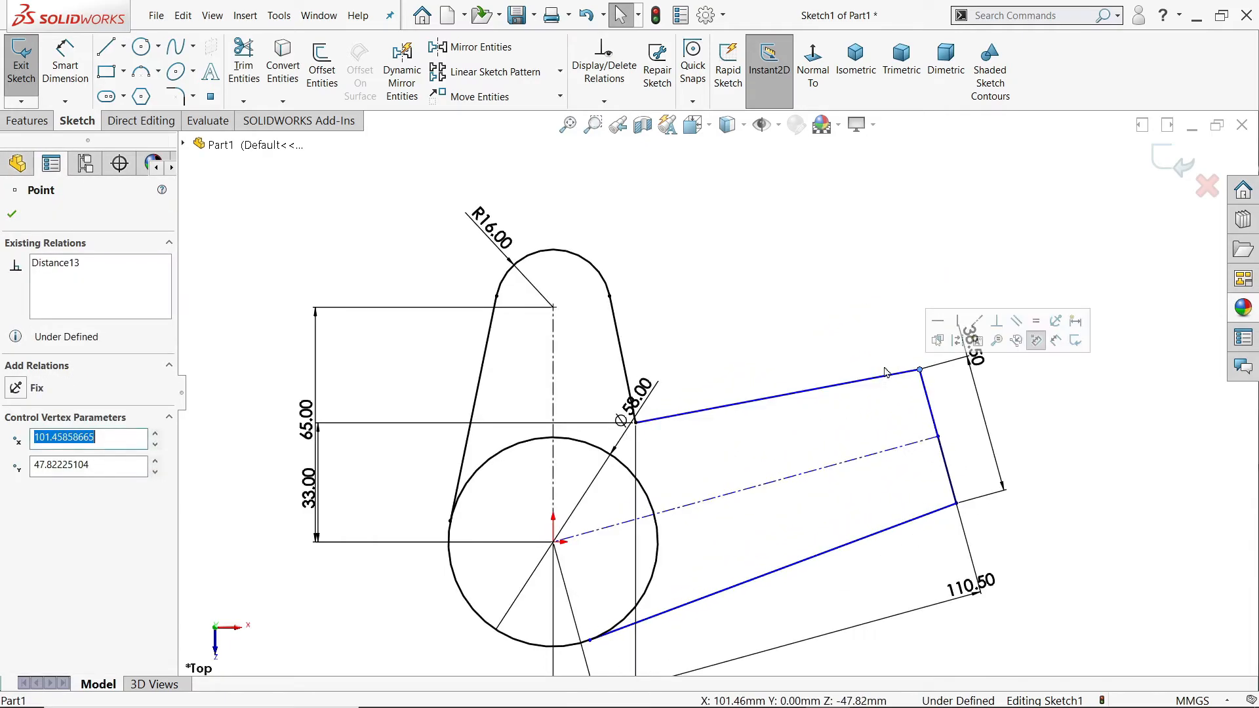
Step: Dimension the angle between the vertical centerline and the arm's centerline as 76.04°
{"action": "left_click", "coordinate": [65, 66]}
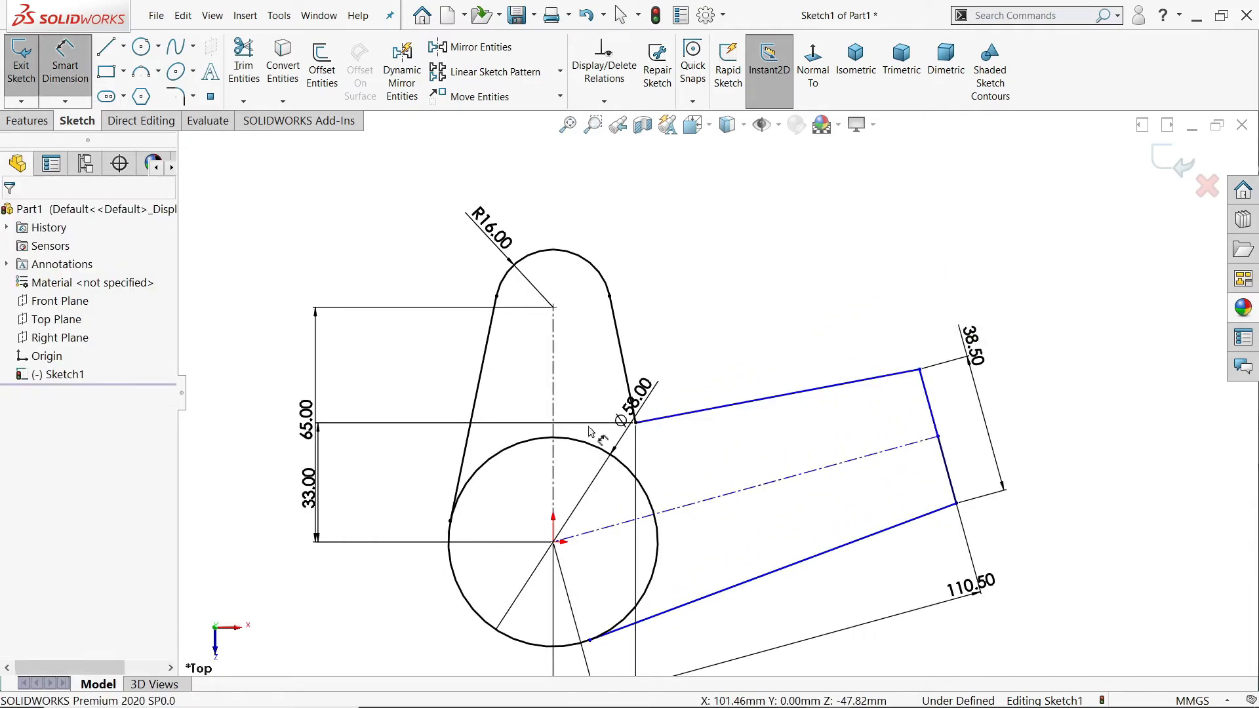
{"action": "left_click", "coordinate": [850, 468]}
{"action": "left_click", "coordinate": [554, 371]}
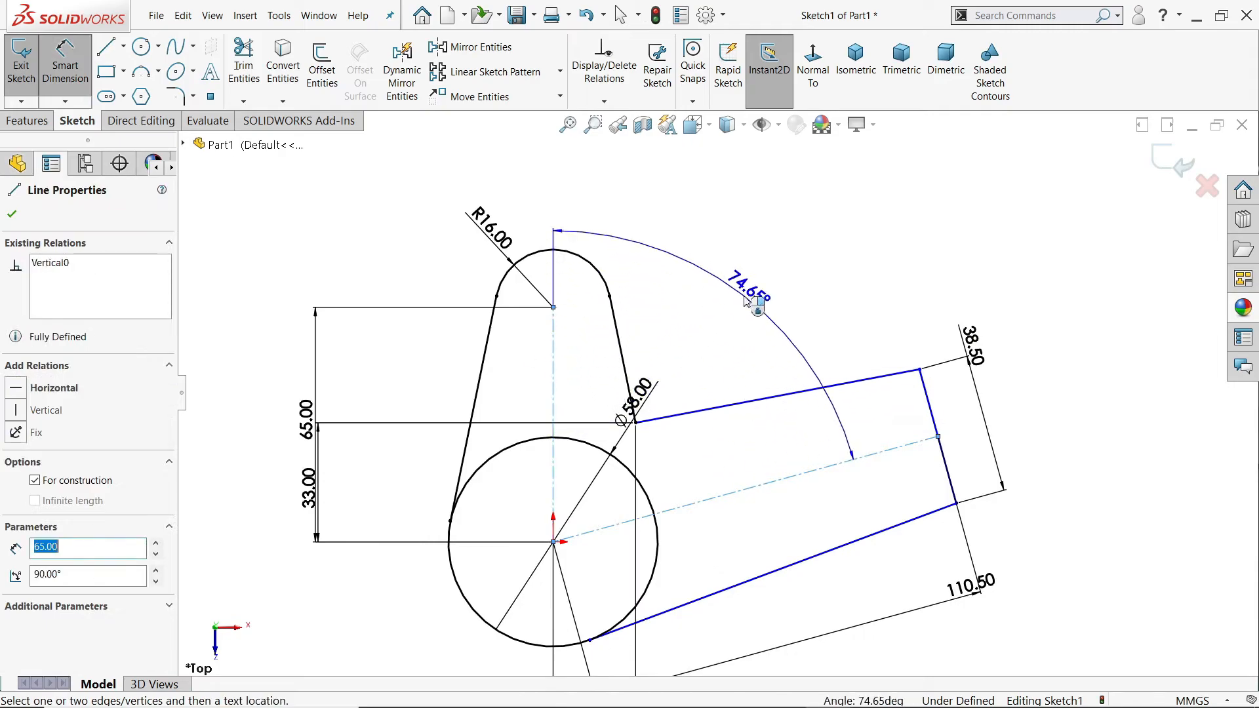
{"action": "left_click", "coordinate": [745, 302]}
{"action": "type", "text": "76.04"}
{"action": "key", "text": "Return"}
Step: Reposition the circle's 58 mm diameter dimension inside the upper lobe, clear of the outline
{"action": "scroll", "coordinate": [776, 421], "scroll_direction": "up", "scroll_amount": 2}
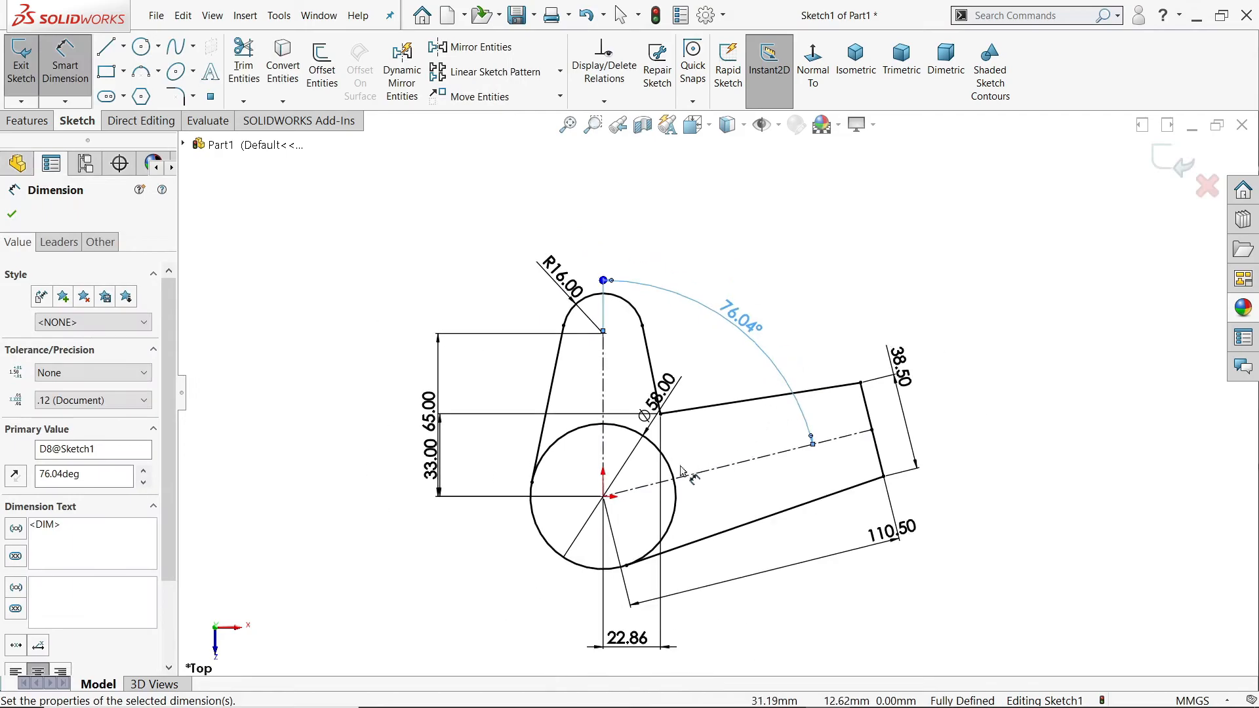
{"action": "scroll", "coordinate": [653, 493], "scroll_direction": "down", "scroll_amount": 2}
{"action": "left_click_drag", "start_coordinate": [663, 369], "coordinate": [636, 358]}
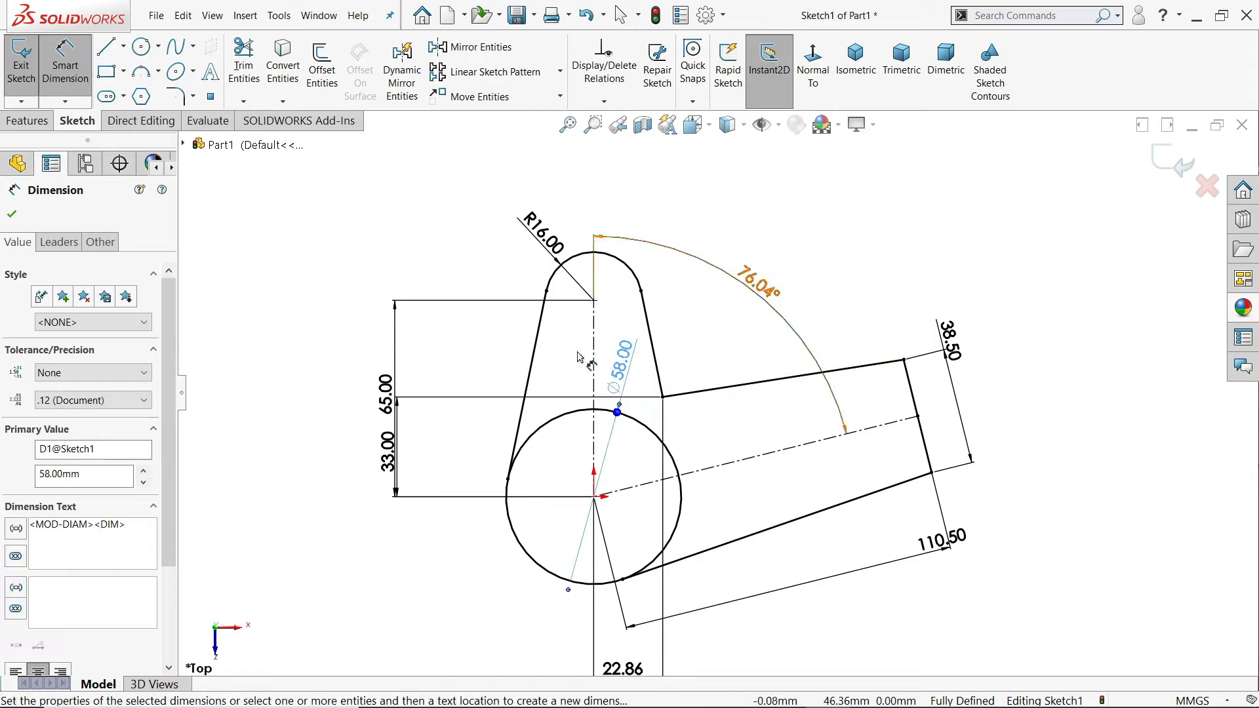
Step: Extrude the 58 mm circle's region as a blind boss with a depth of 96 mm
{"action": "left_click", "coordinate": [26, 122]}
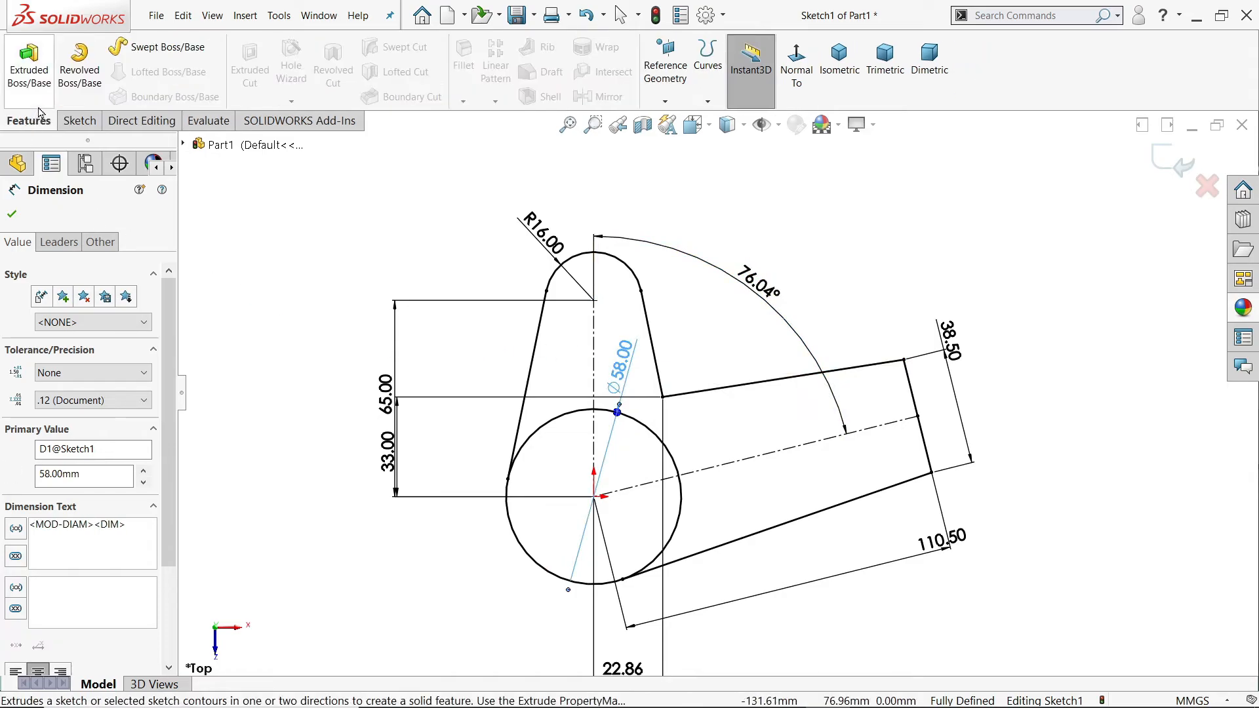
{"action": "left_click", "coordinate": [30, 73]}
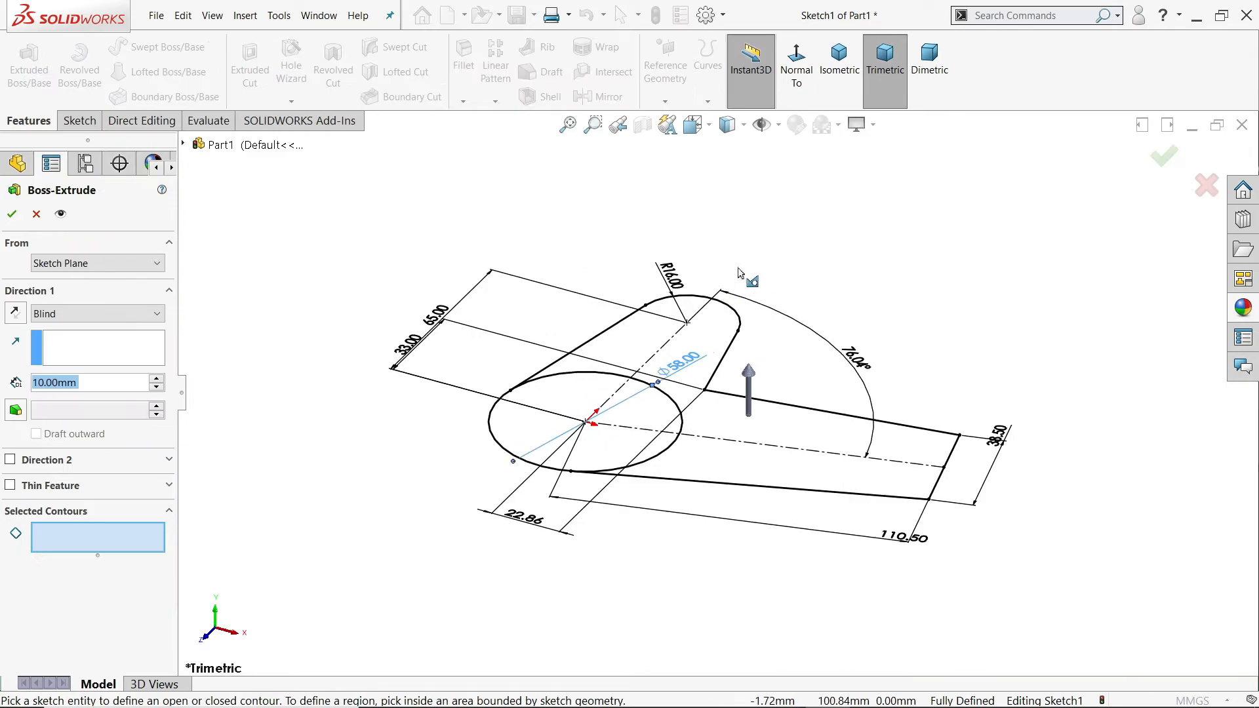
{"action": "left_click", "coordinate": [651, 410]}
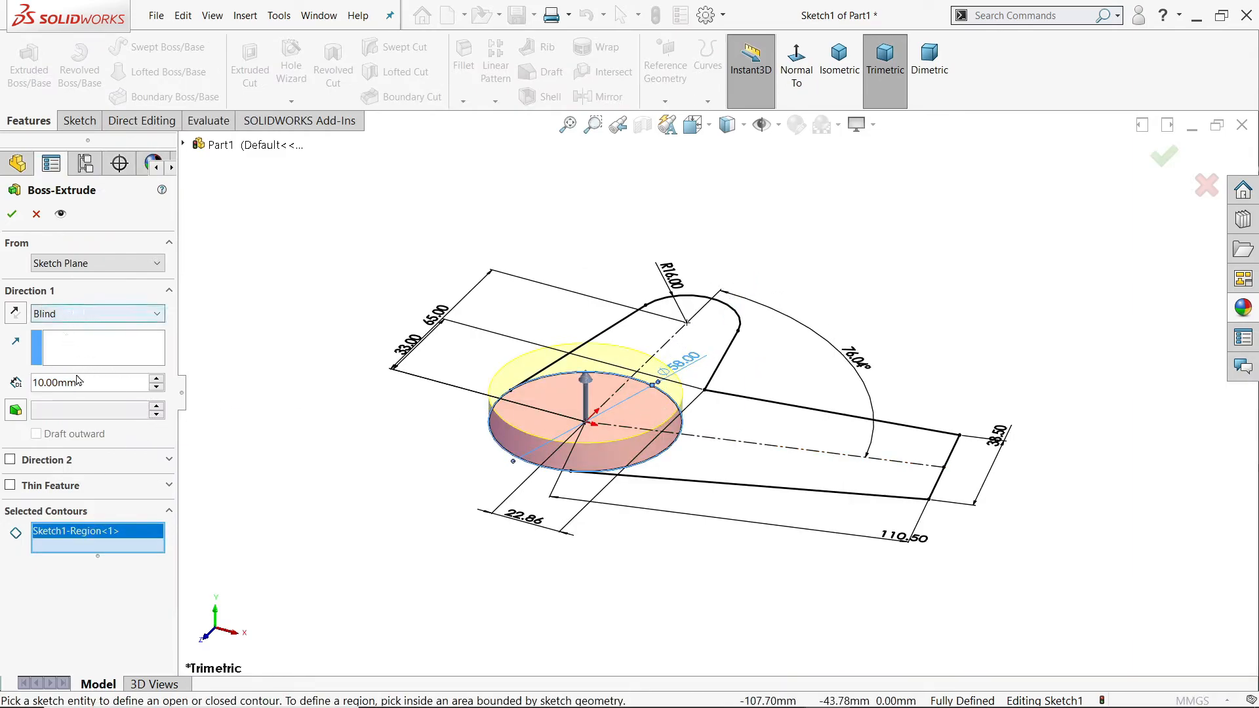
{"action": "left_click_drag", "start_coordinate": [83, 387], "coordinate": [18, 386]}
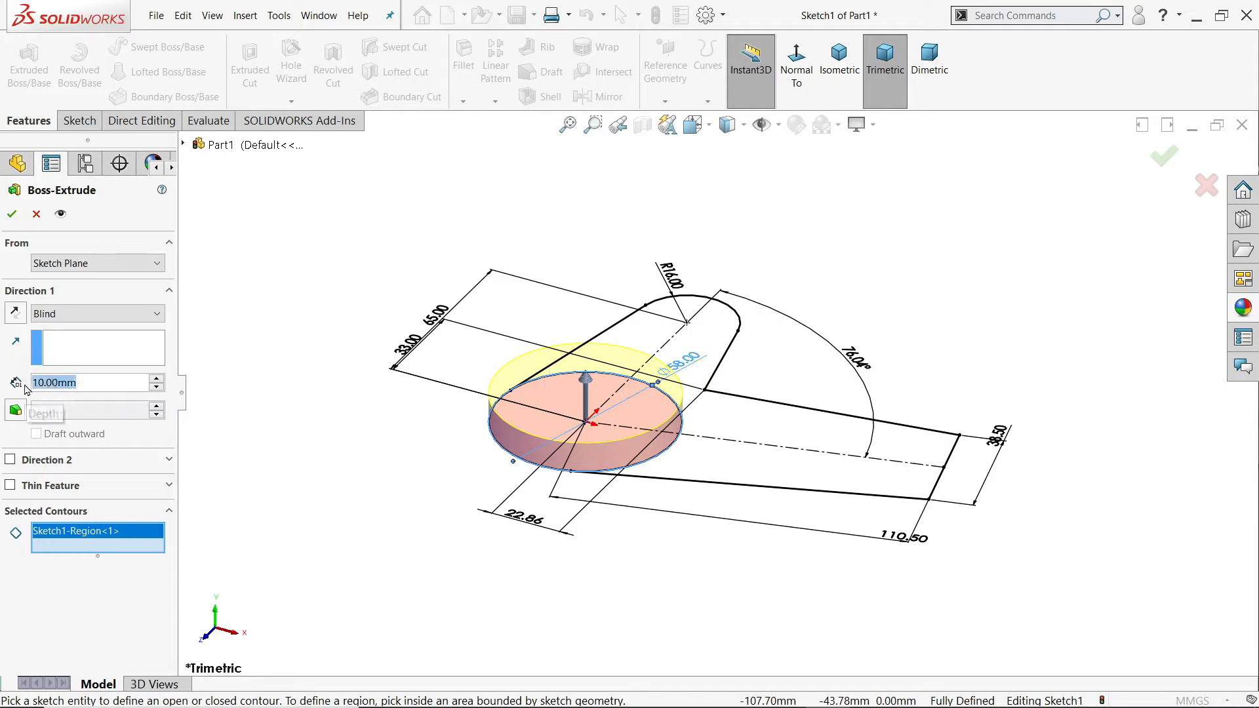
{"action": "type", "text": "96"}
{"action": "key", "text": "Return"}
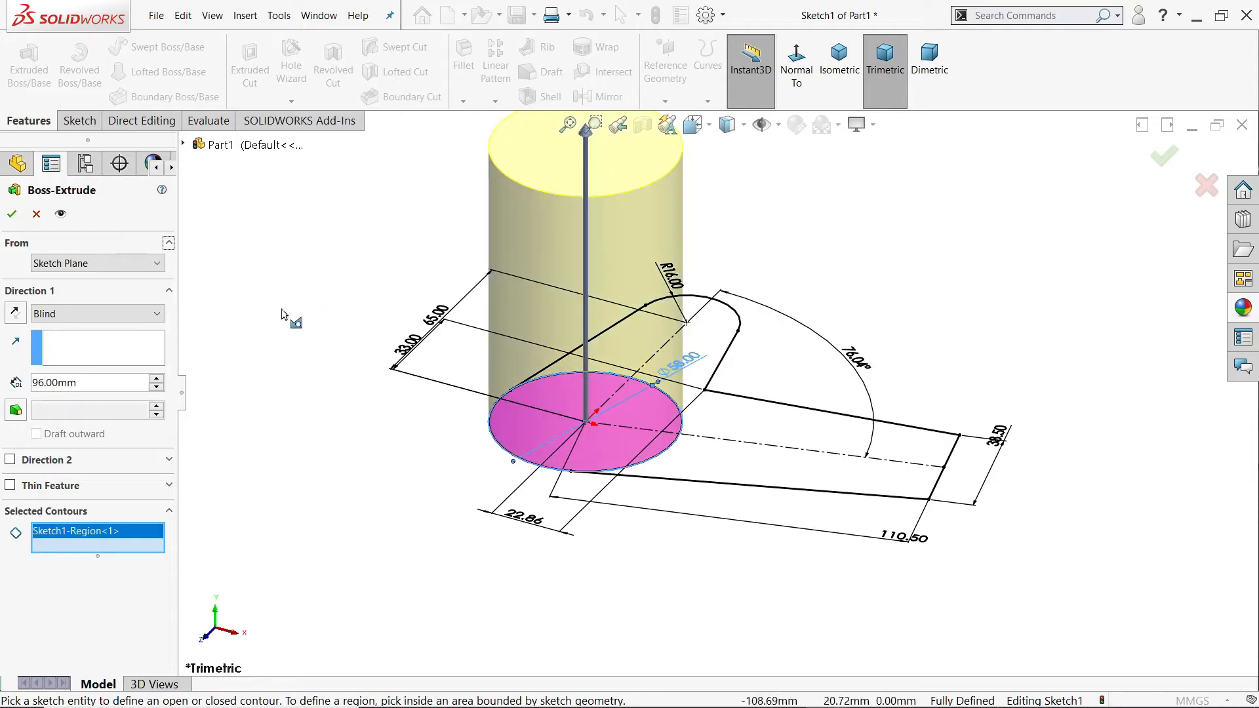
{"action": "left_click", "coordinate": [11, 213]}
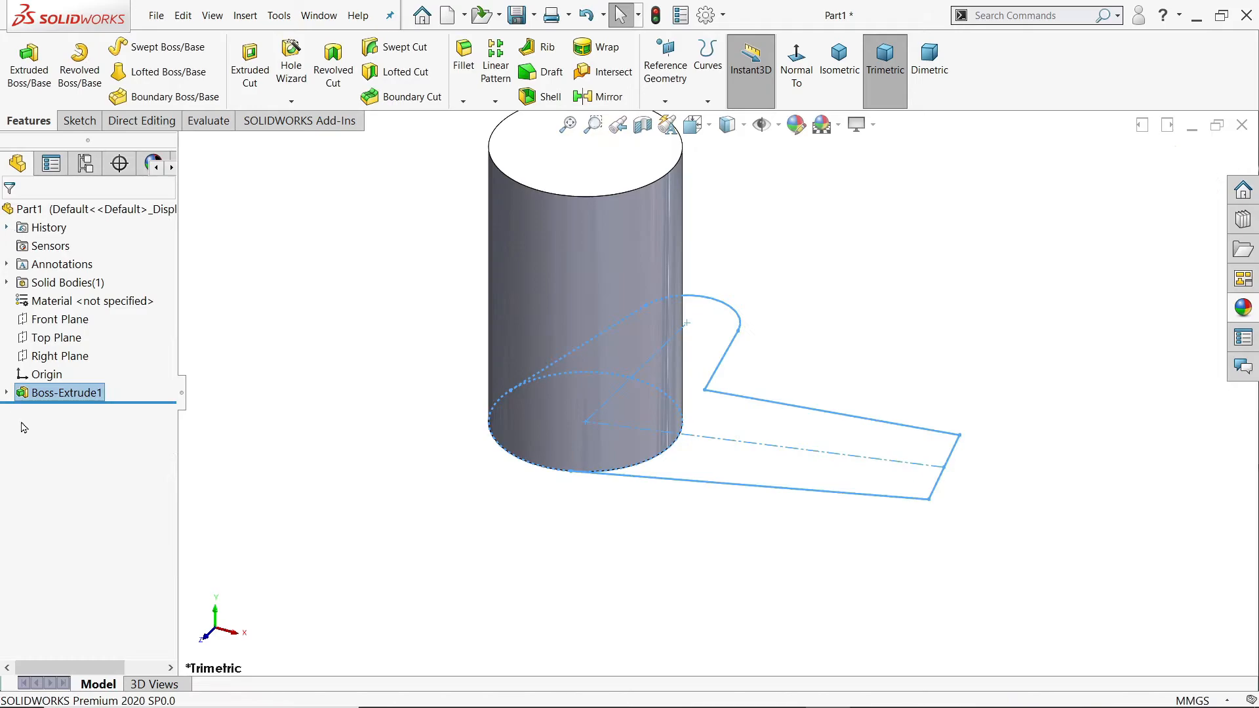
Step: Extrude the outline region around the cylinder from the base sketch as a blind boss with a depth of 15 mm
{"action": "left_click", "coordinate": [8, 394]}
{"action": "left_click", "coordinate": [64, 411]}
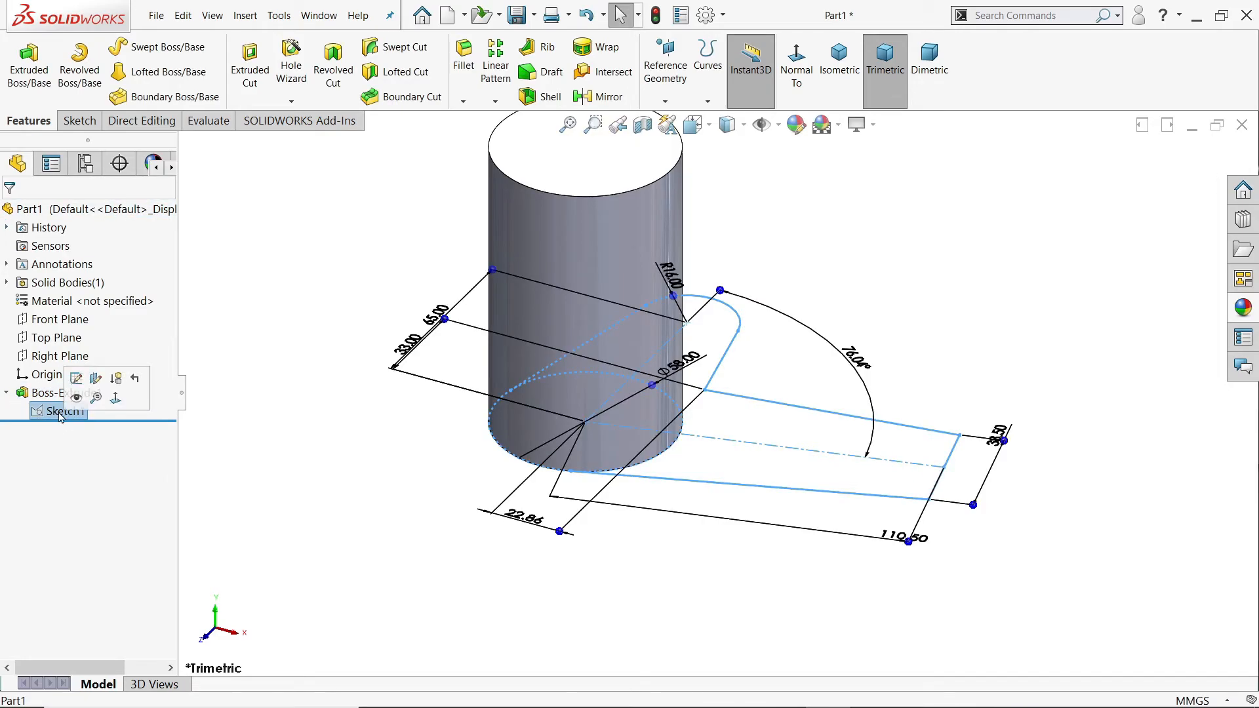
{"action": "left_click", "coordinate": [30, 69]}
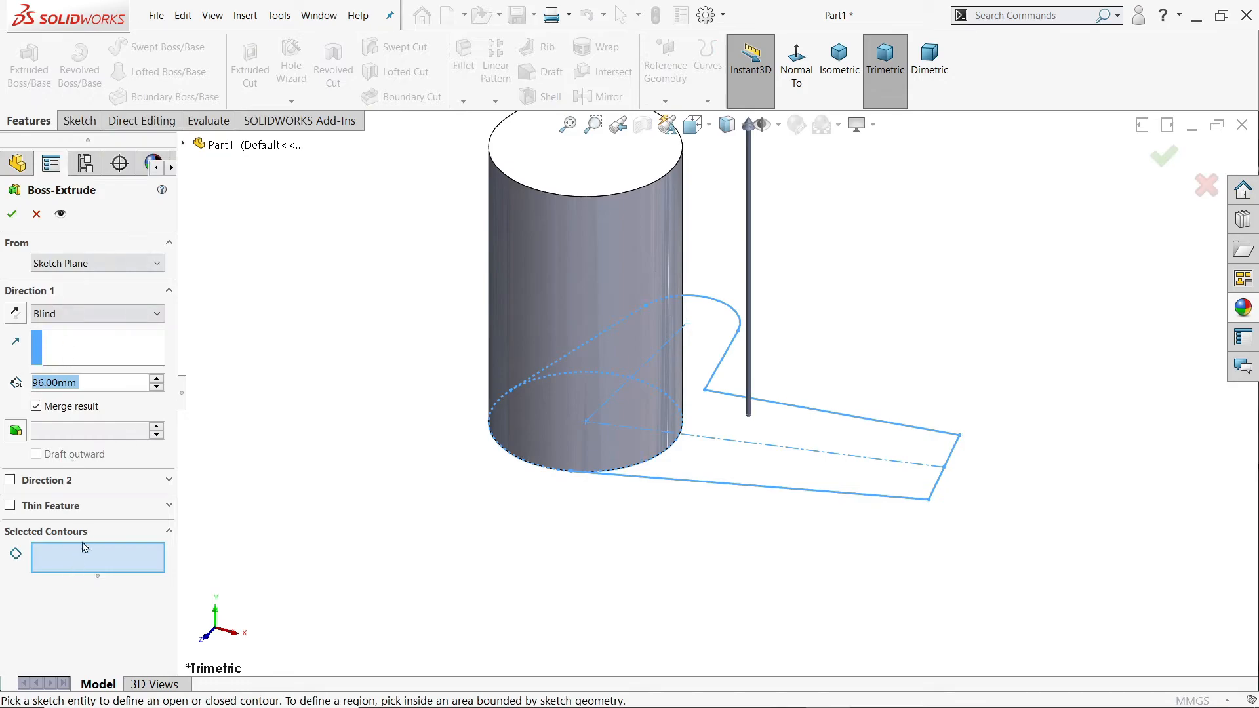
{"action": "left_click", "coordinate": [855, 441]}
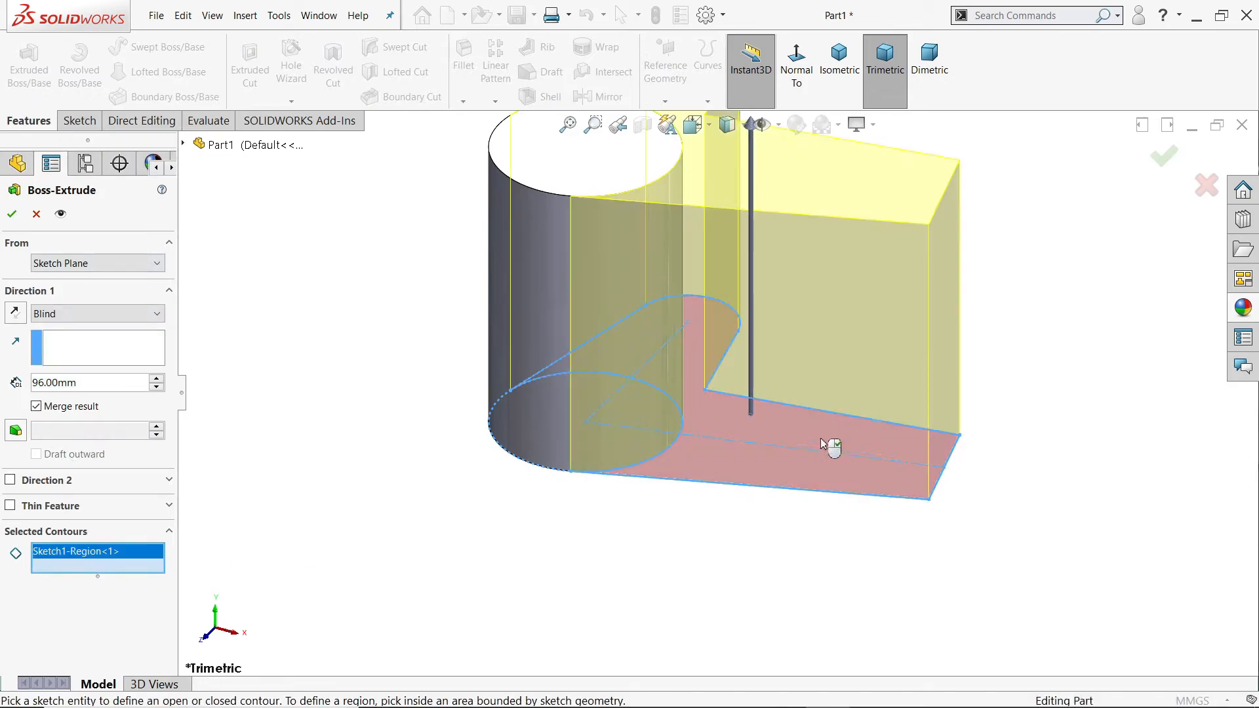
{"action": "left_click", "coordinate": [54, 314]}
{"action": "left_click", "coordinate": [53, 314]}
{"action": "left_click", "coordinate": [48, 382]}
{"action": "type", "text": "15"}
{"action": "key", "text": "Return"}
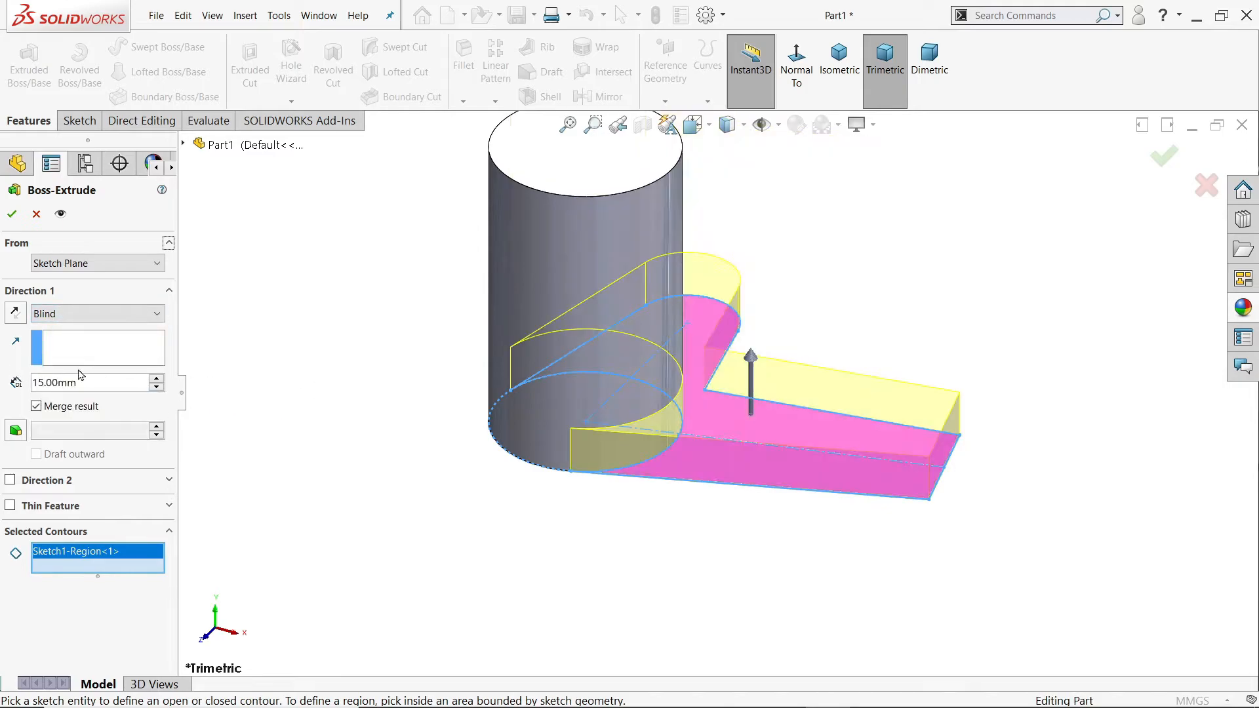
{"action": "left_click", "coordinate": [12, 213]}
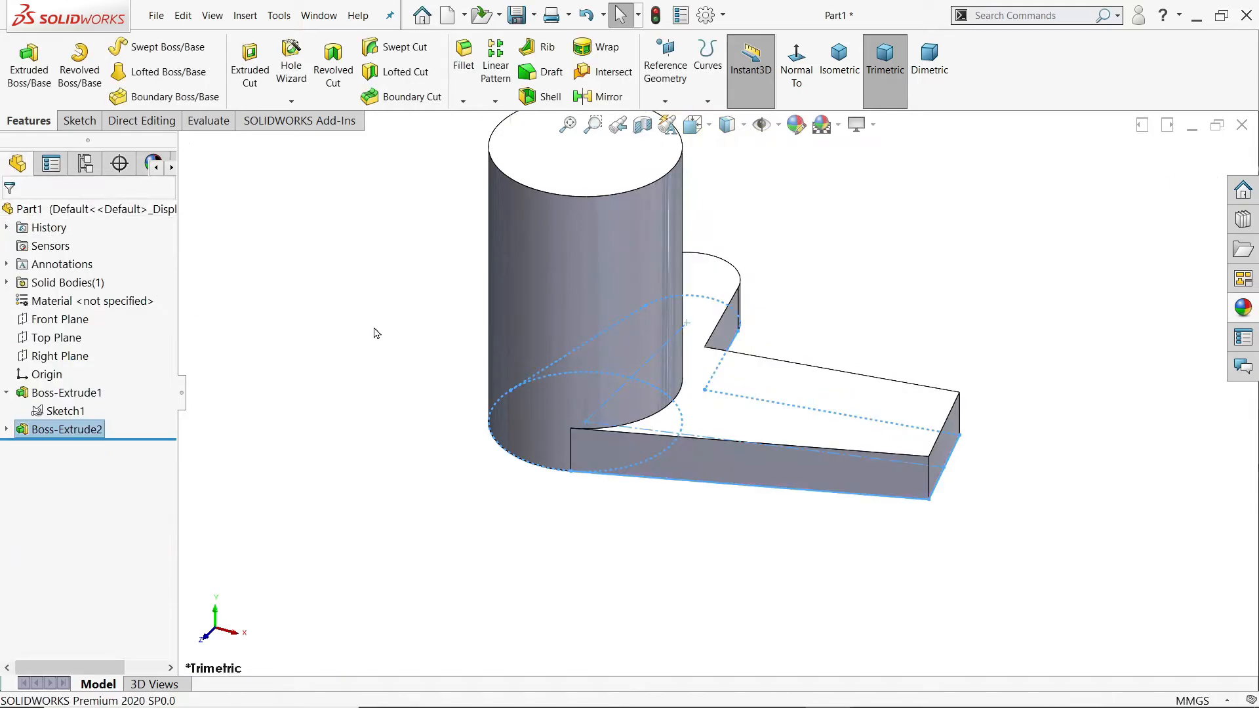
Step: Fillet the two vertical edges at the straight arm's free end with an 8 mm radius
{"action": "left_click", "coordinate": [933, 477]}
{"action": "left_click", "coordinate": [1042, 446]}
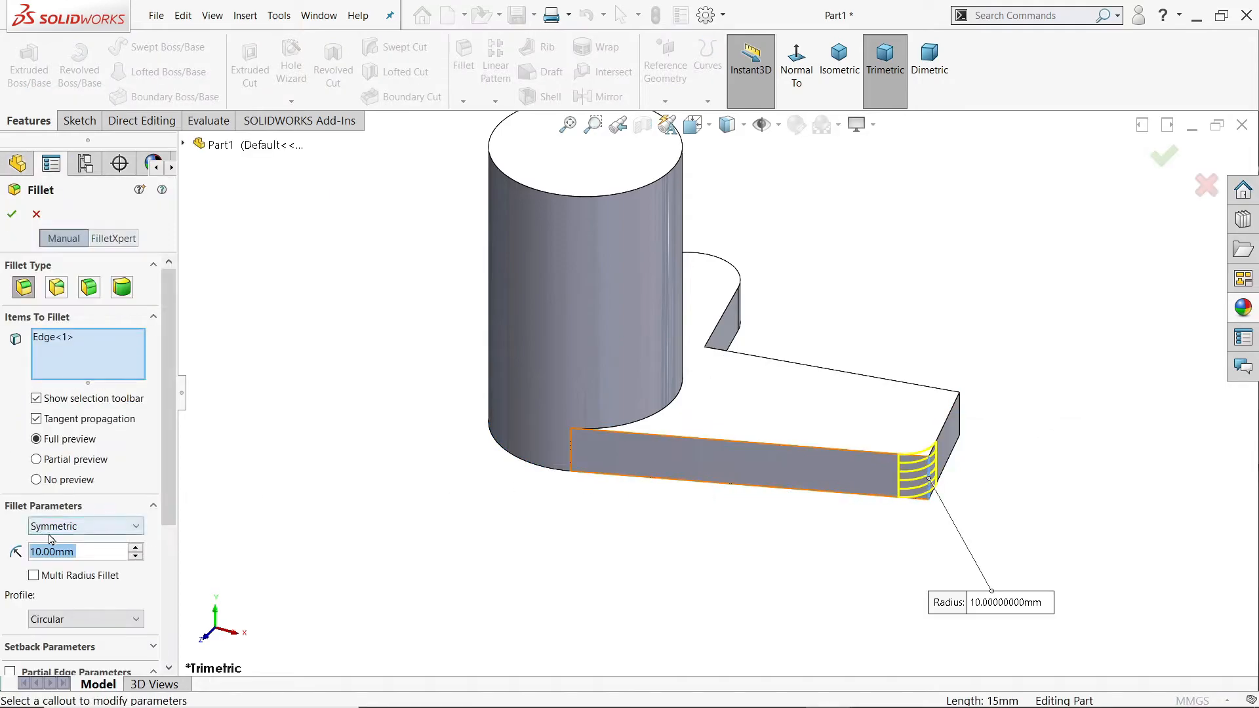
{"action": "type", "text": "8"}
{"action": "key", "text": "Return"}
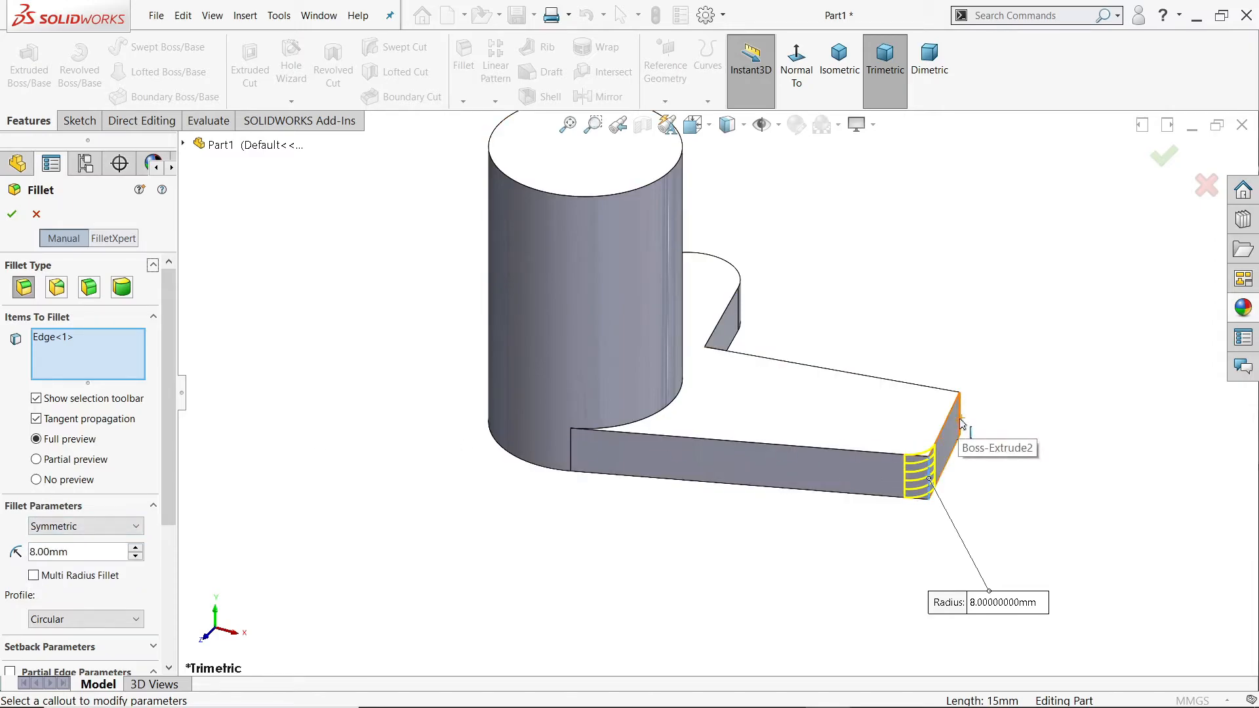
{"action": "left_click", "coordinate": [959, 420]}
{"action": "left_click", "coordinate": [12, 214]}
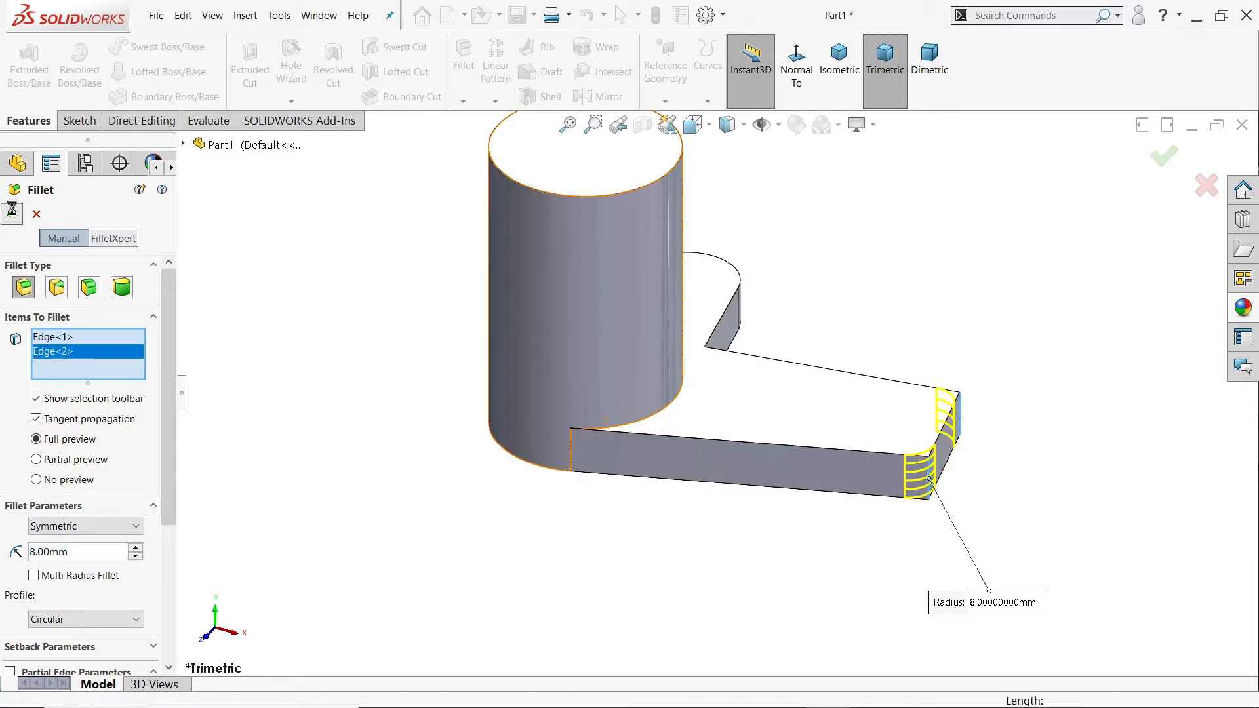
Step: Fillet the inner vertical corner edge between the arm and the rounded lobe with a 20 mm radius
{"action": "left_click", "coordinate": [462, 82]}
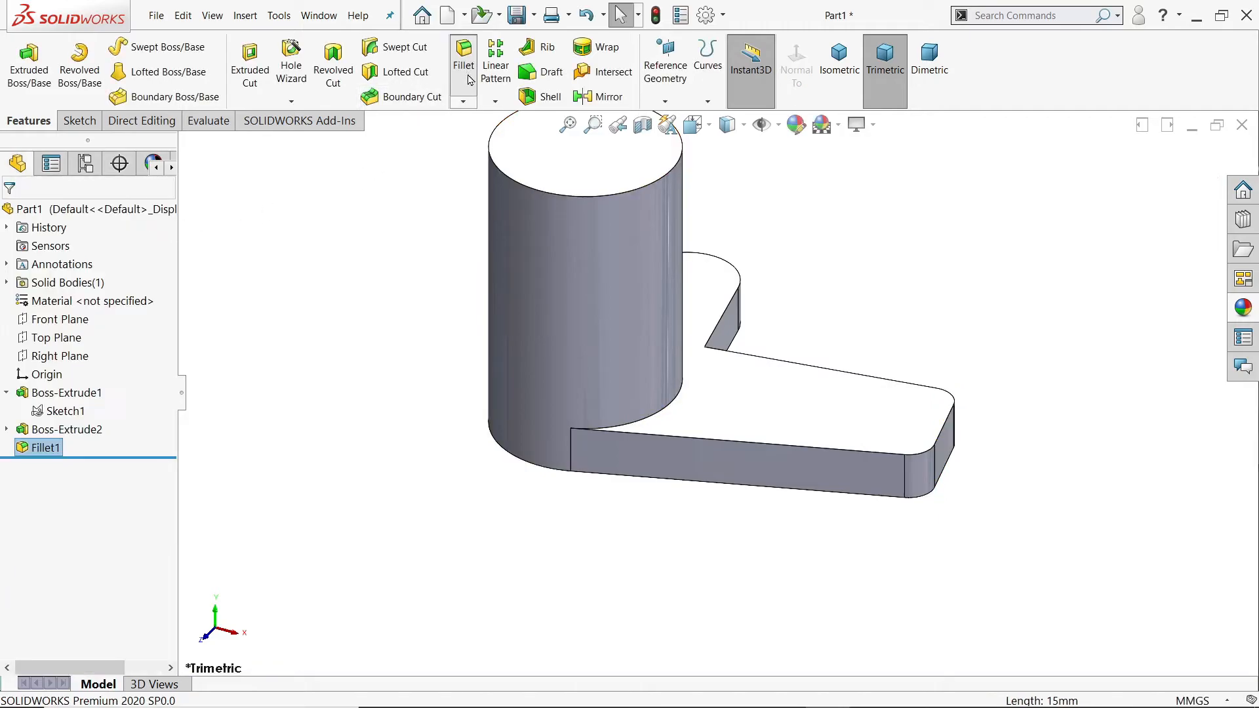
{"action": "left_click", "coordinate": [707, 369]}
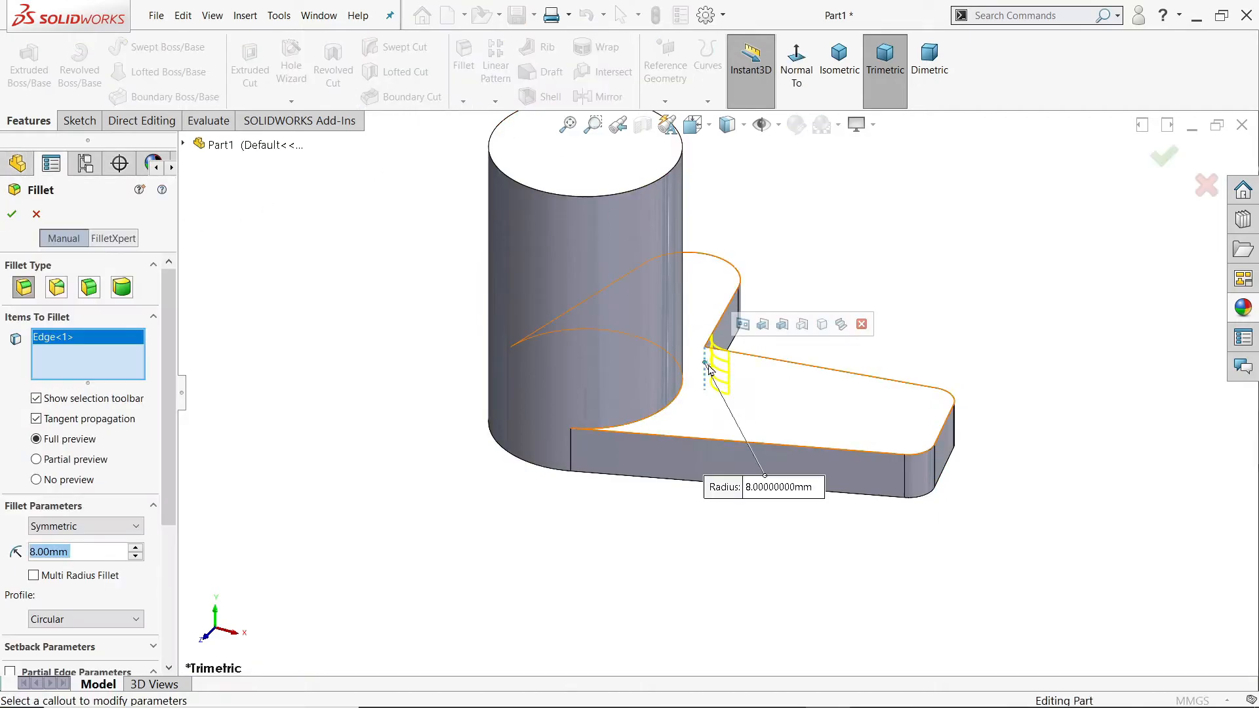
{"action": "scroll", "coordinate": [924, 301], "scroll_direction": "up", "scroll_amount": 1}
{"action": "middle_click_drag", "start_coordinate": [924, 301], "coordinate": [740, 360]}
{"action": "scroll", "coordinate": [792, 374], "scroll_direction": "down", "scroll_amount": 6}
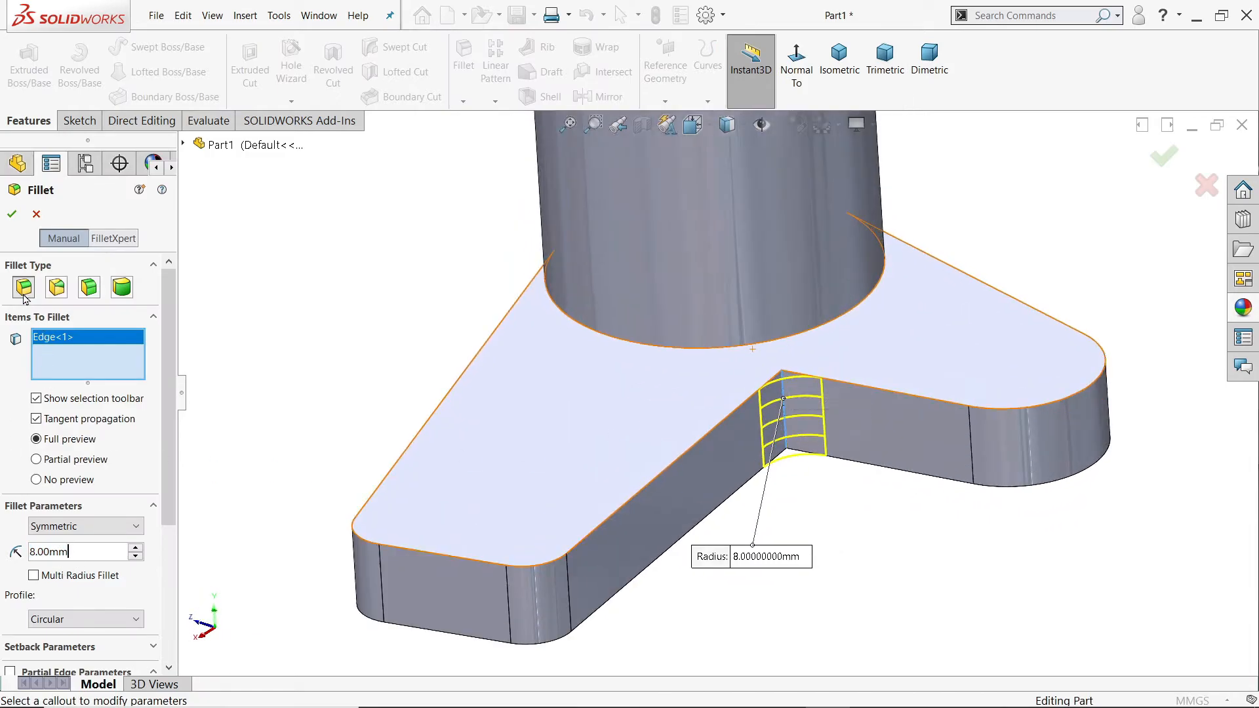
{"action": "type", "text": "20"}
{"action": "key", "text": "Return"}
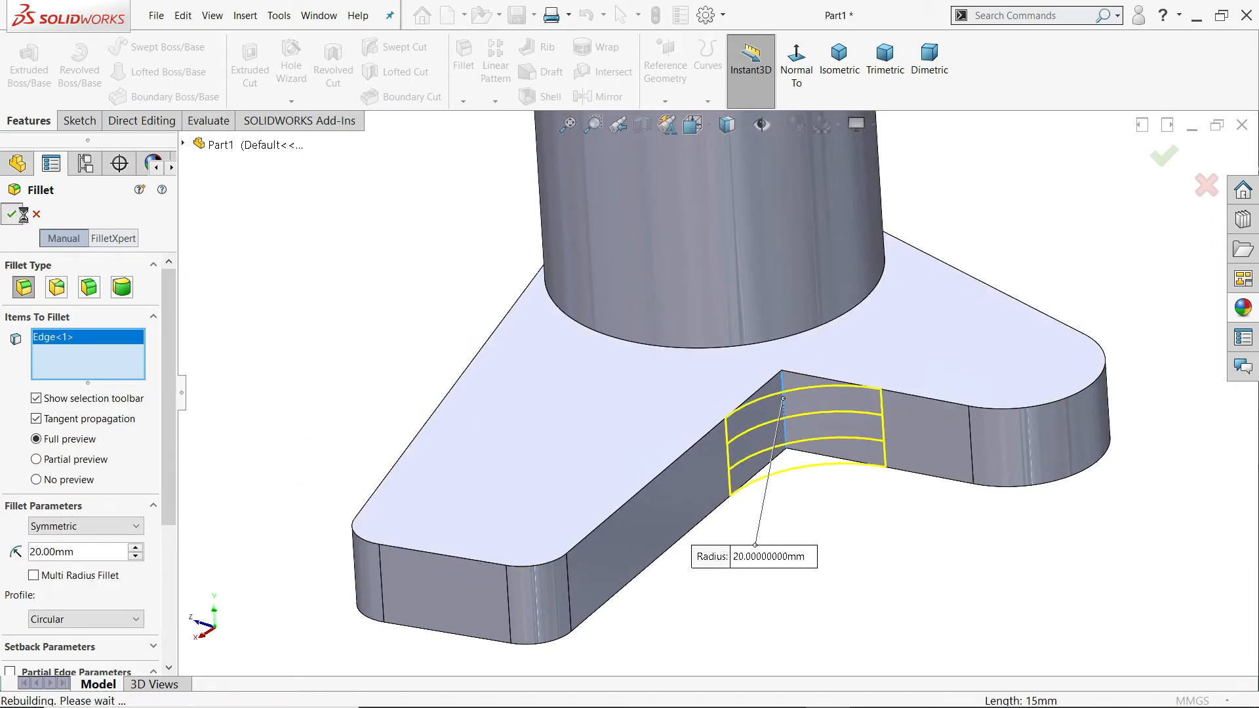
Step: Start a Hole Wizard hole and specify a plain hole with the DIN standard and the Drill sizes type
{"action": "scroll", "coordinate": [716, 394], "scroll_direction": "up", "scroll_amount": 5}
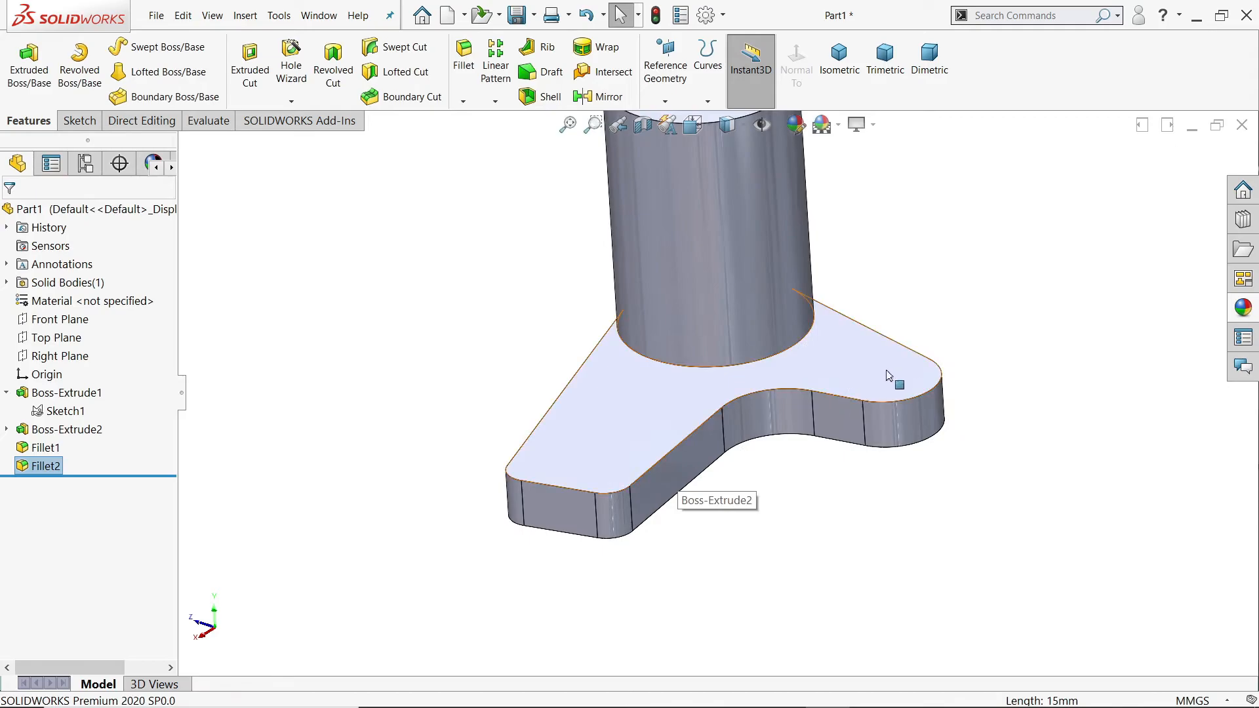
{"action": "middle_click_drag", "start_coordinate": [893, 391], "coordinate": [921, 456]}
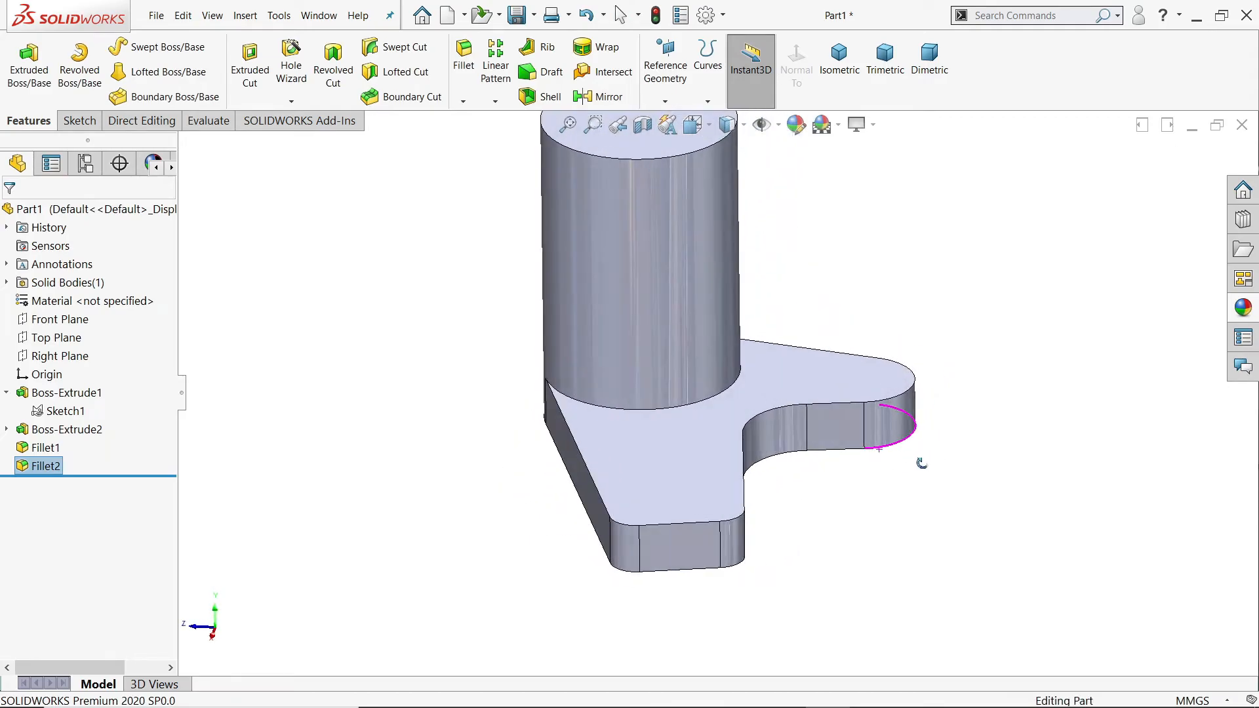
{"action": "middle_click_drag", "start_coordinate": [898, 353], "coordinate": [891, 426]}
{"action": "scroll", "coordinate": [902, 377], "scroll_direction": "down", "scroll_amount": 5}
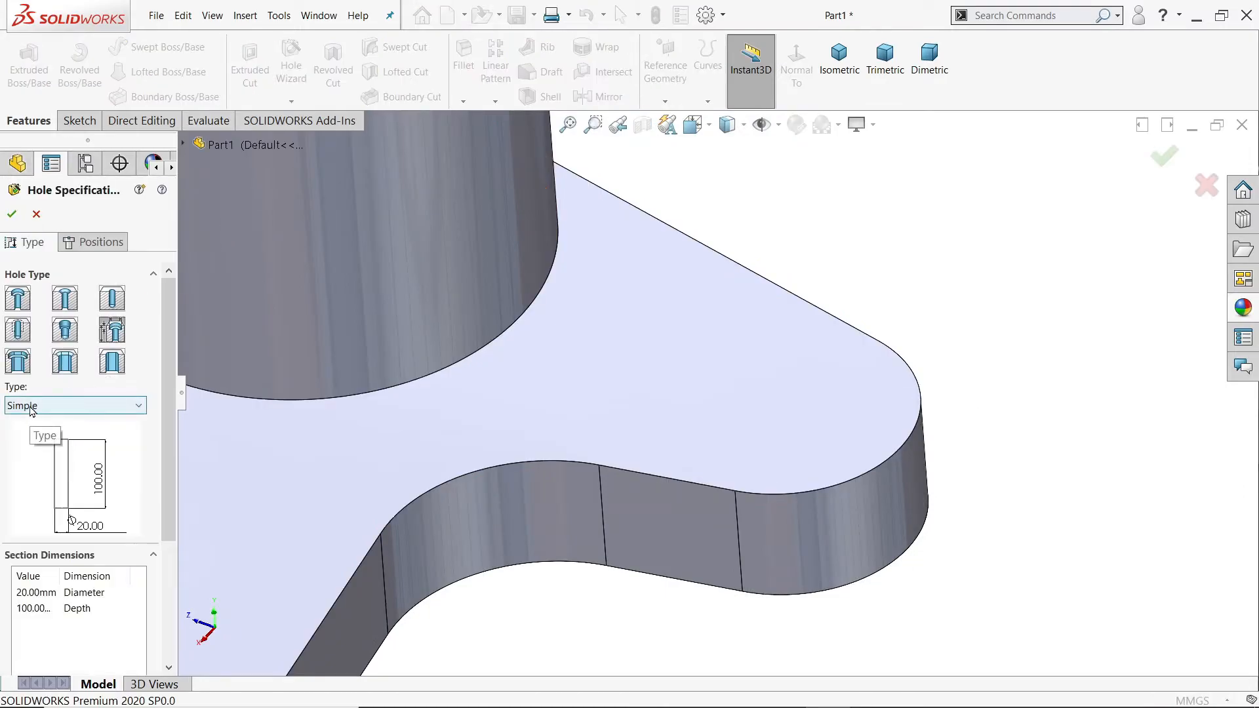
{"action": "left_click", "coordinate": [115, 302]}
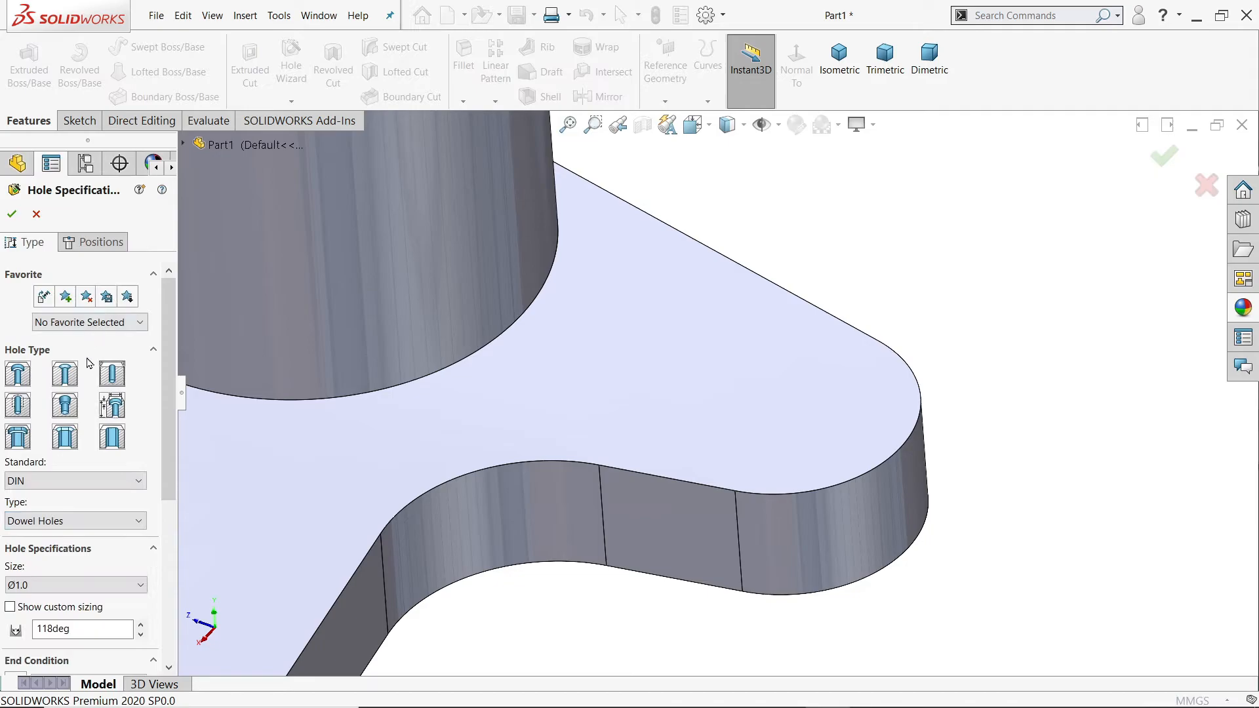
{"action": "left_click", "coordinate": [29, 483]}
{"action": "left_click", "coordinate": [28, 485]}
{"action": "left_click", "coordinate": [32, 521]}
{"action": "left_click", "coordinate": [33, 551]}
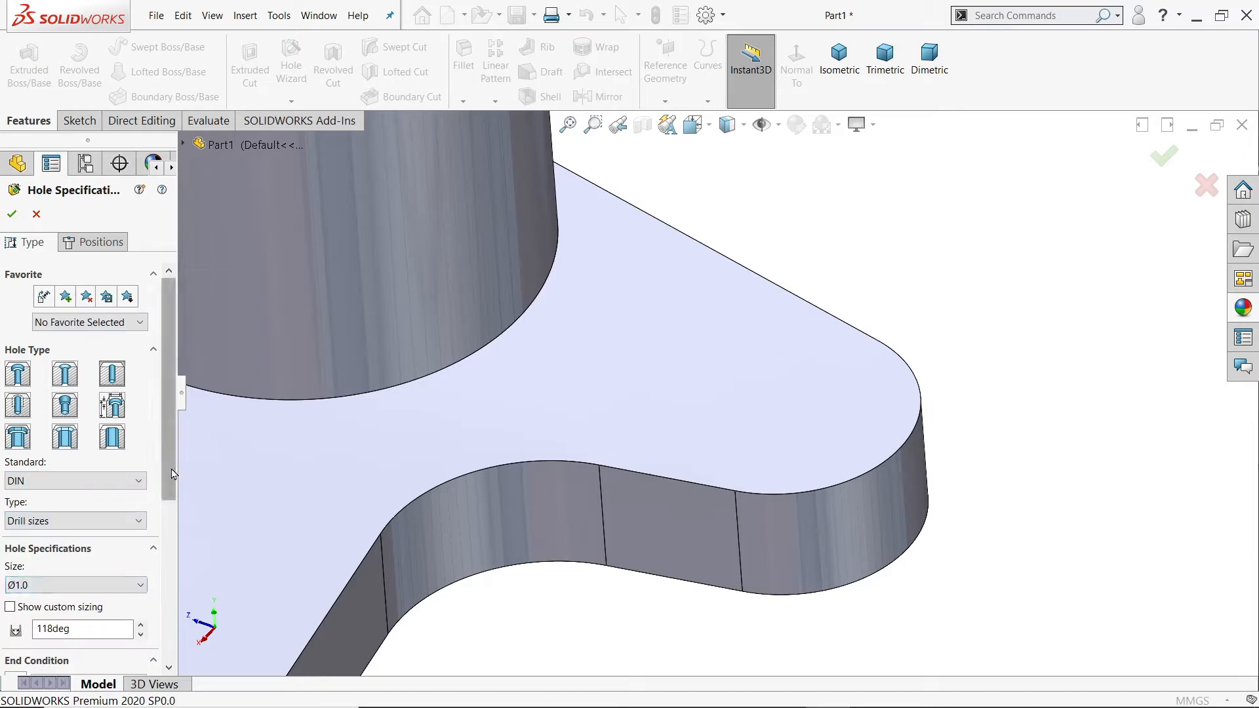
Step: Set the hole size to Ø12.0 and its end condition to Through All
{"action": "scroll", "coordinate": [155, 562], "scroll_direction": "down", "scroll_amount": 3}
{"action": "left_click", "coordinate": [72, 414]}
{"action": "scroll", "coordinate": [53, 513], "scroll_direction": "down", "scroll_amount": 3}
{"action": "scroll", "coordinate": [51, 514], "scroll_direction": "down", "scroll_amount": 20}
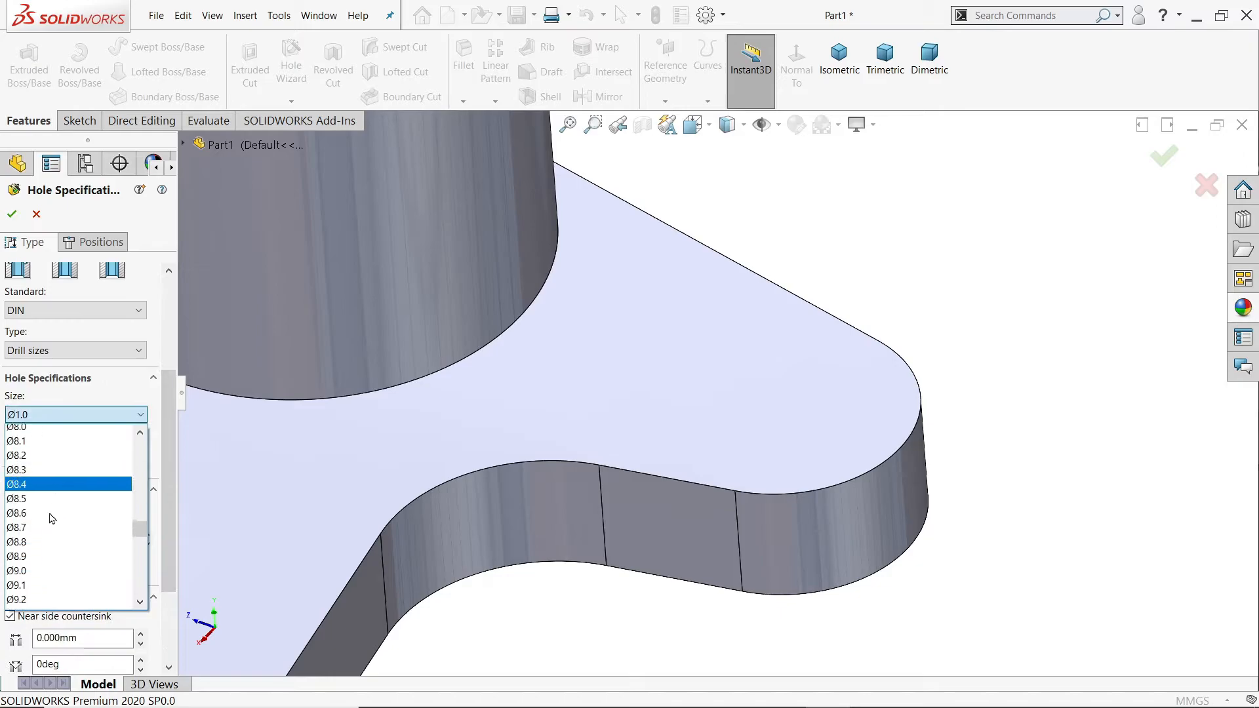
{"action": "scroll", "coordinate": [51, 519], "scroll_direction": "down", "scroll_amount": 8}
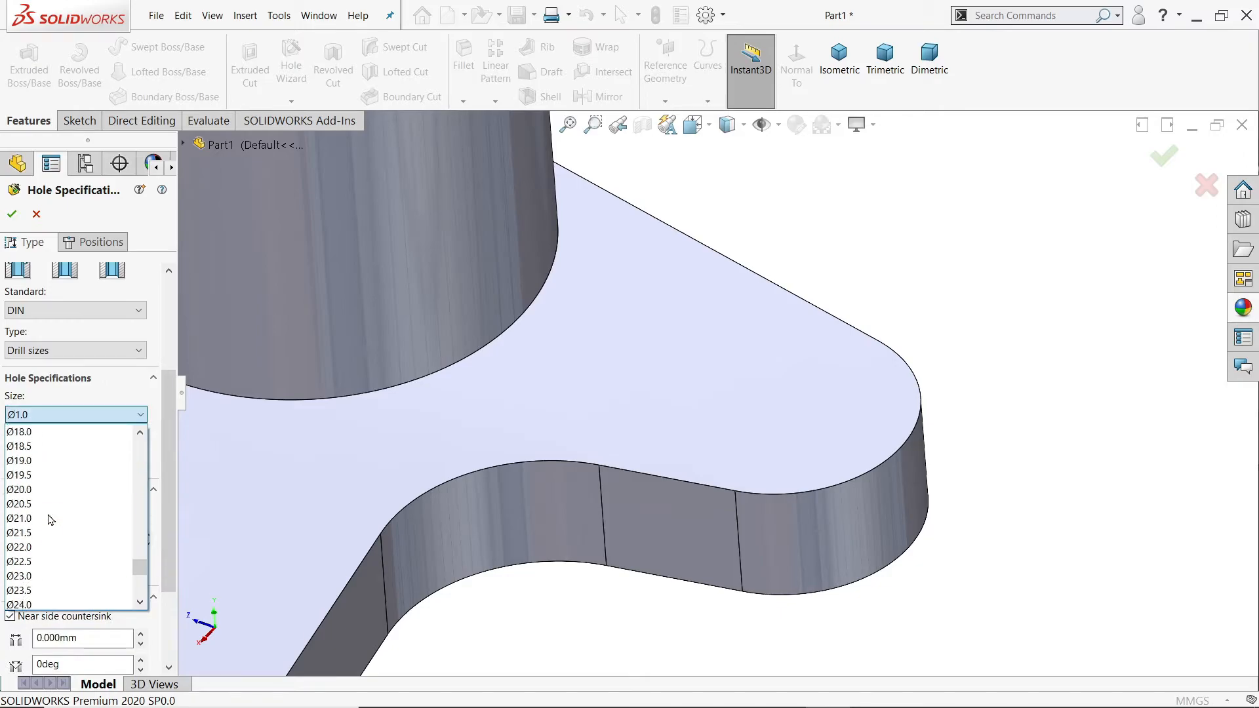
{"action": "scroll", "coordinate": [48, 521], "scroll_direction": "up", "scroll_amount": 6}
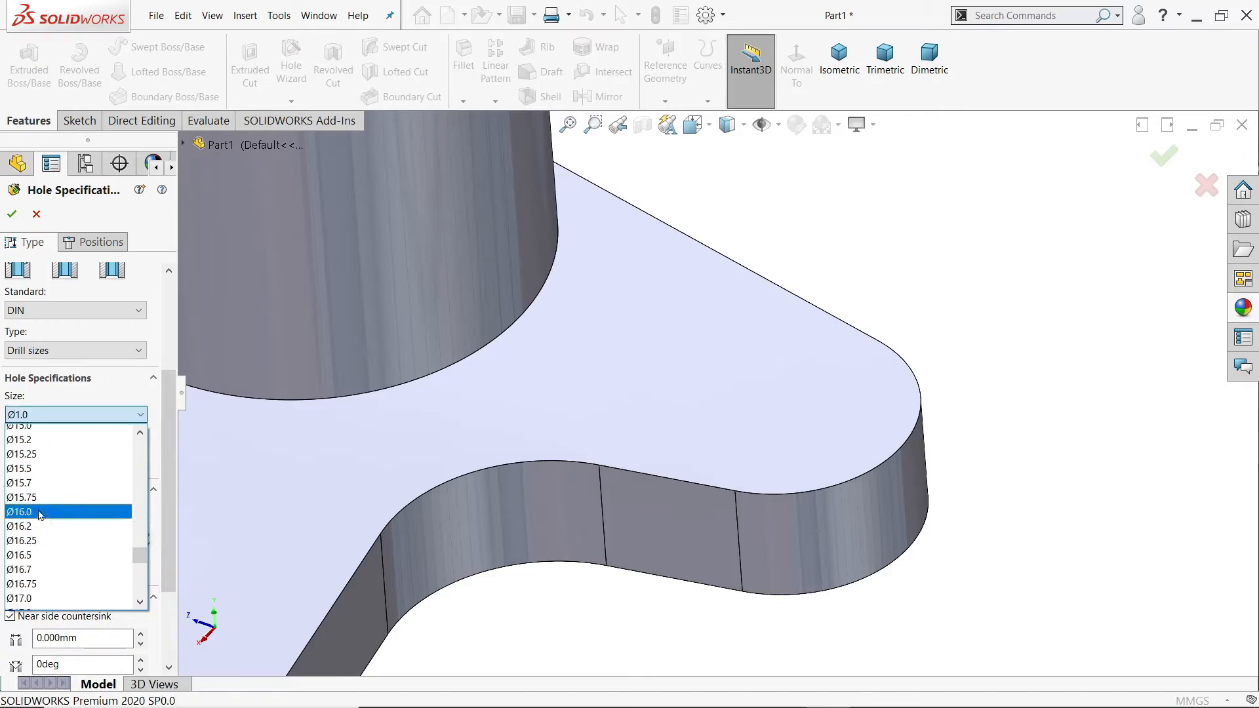
{"action": "scroll", "coordinate": [36, 499], "scroll_direction": "up", "scroll_amount": 3}
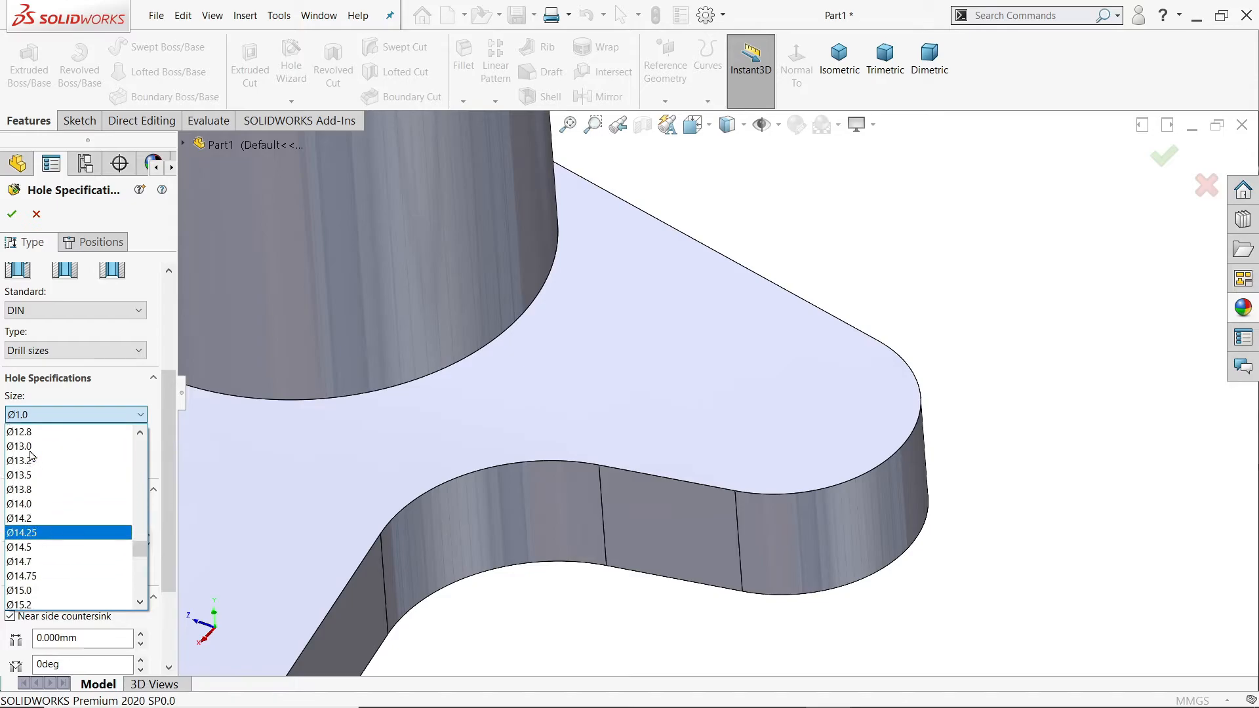
{"action": "scroll", "coordinate": [33, 466], "scroll_direction": "up", "scroll_amount": 3}
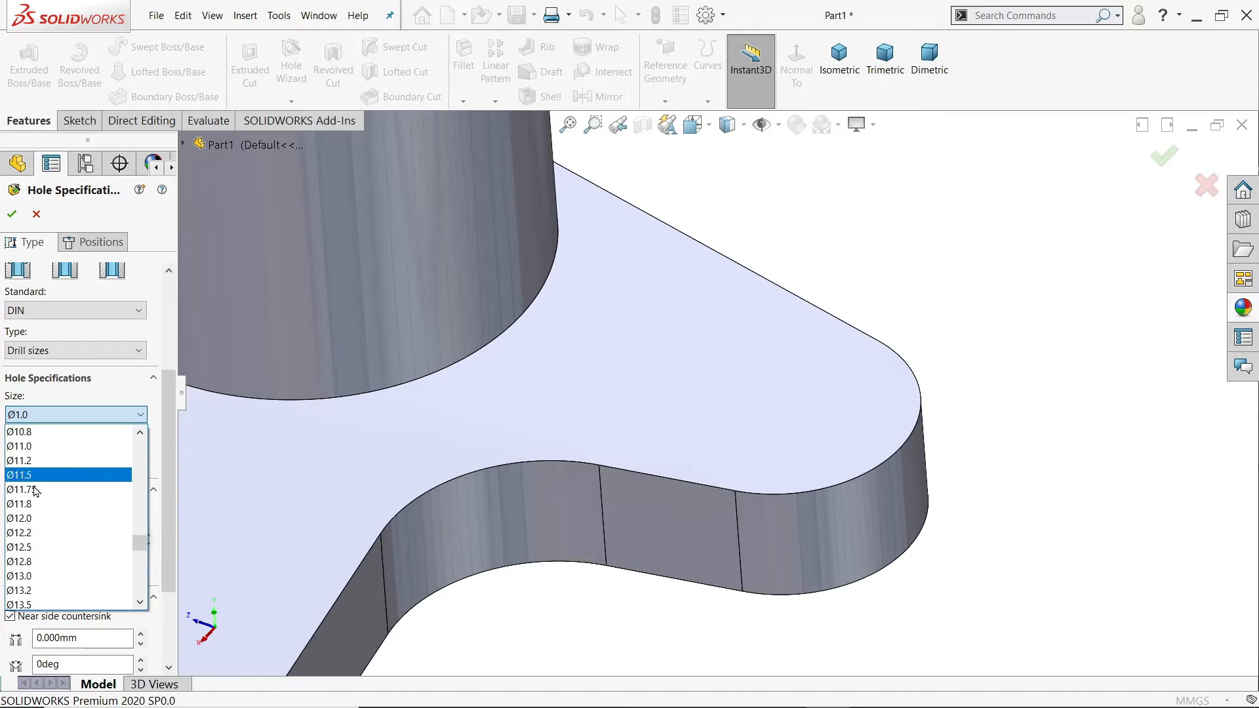
{"action": "left_click", "coordinate": [40, 520]}
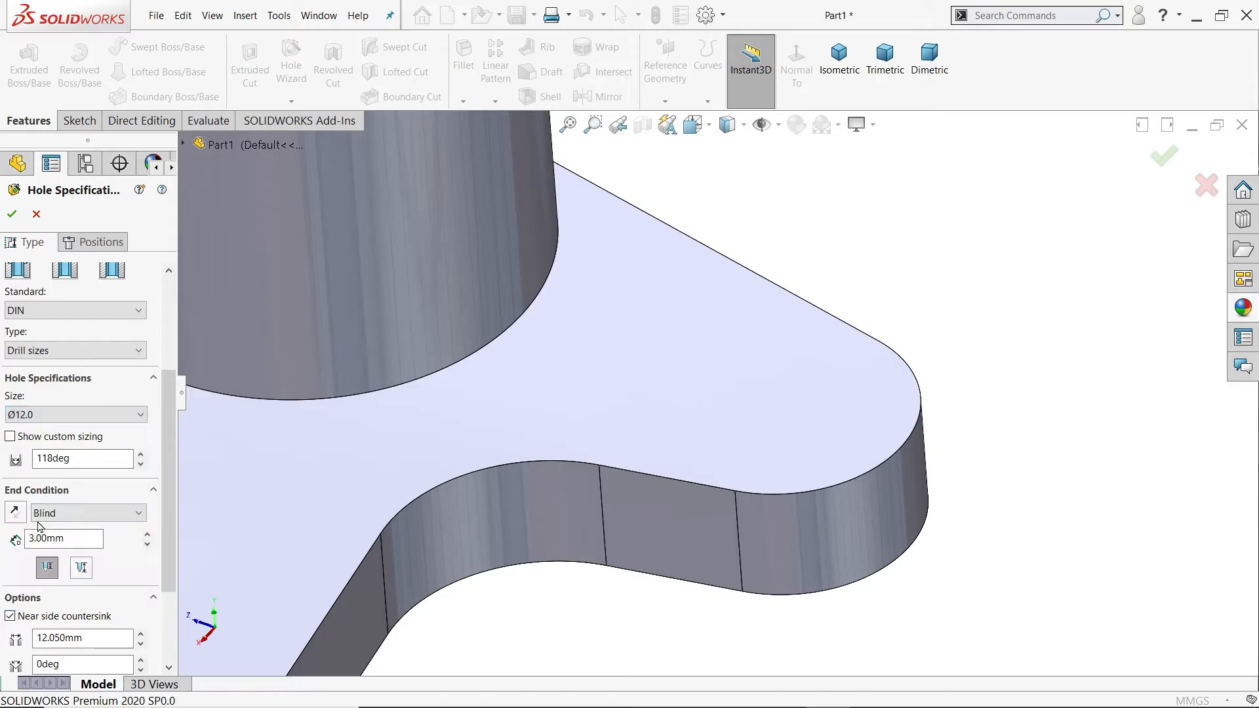
{"action": "left_click", "coordinate": [74, 516]}
{"action": "left_click", "coordinate": [72, 541]}
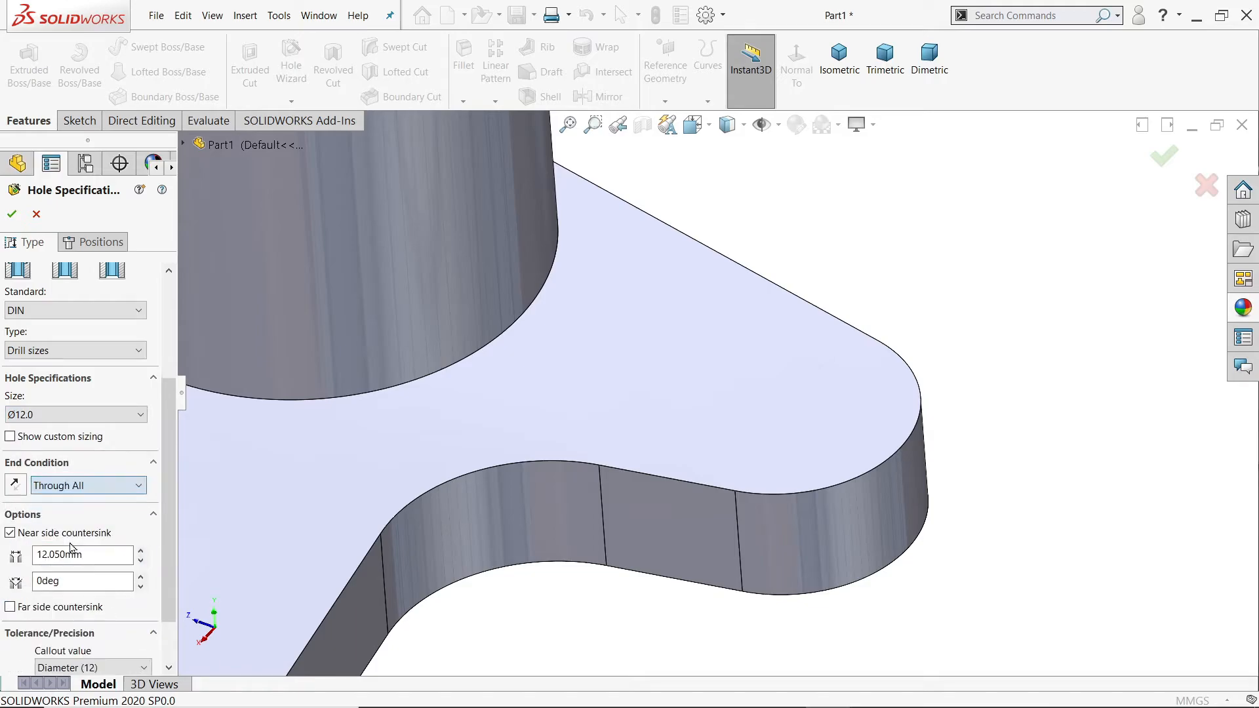
Step: Place the hole on the flange's top face, concentric with the lobe's rounded end, and finish it
{"action": "left_click", "coordinate": [102, 244]}
{"action": "left_click", "coordinate": [778, 428]}
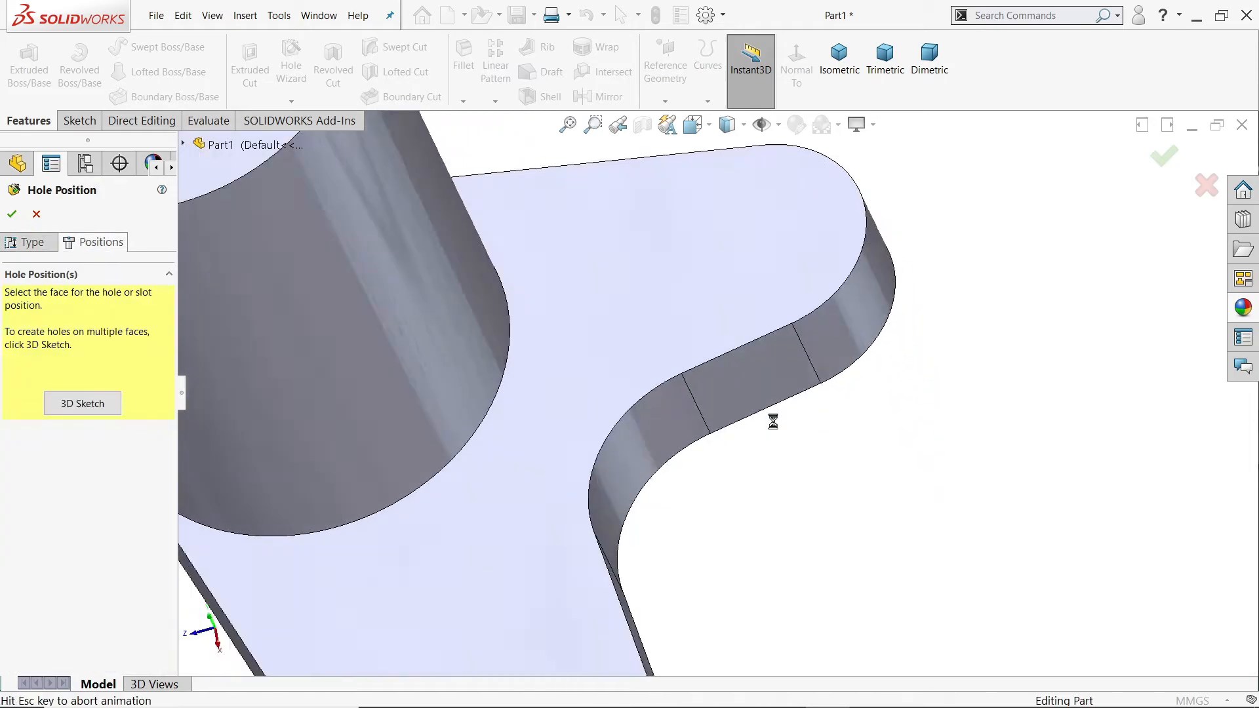
{"action": "scroll", "coordinate": [541, 172], "scroll_direction": "down", "scroll_amount": 3}
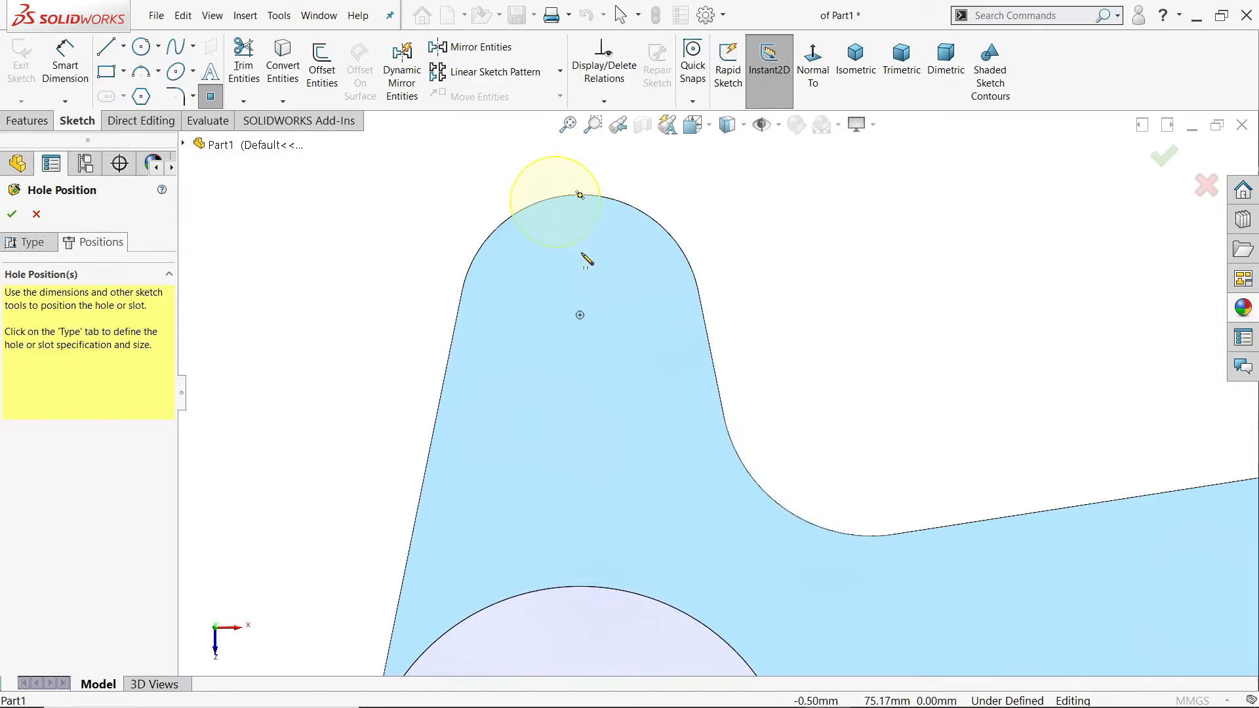
{"action": "scroll", "coordinate": [584, 319], "scroll_direction": "down", "scroll_amount": 4}
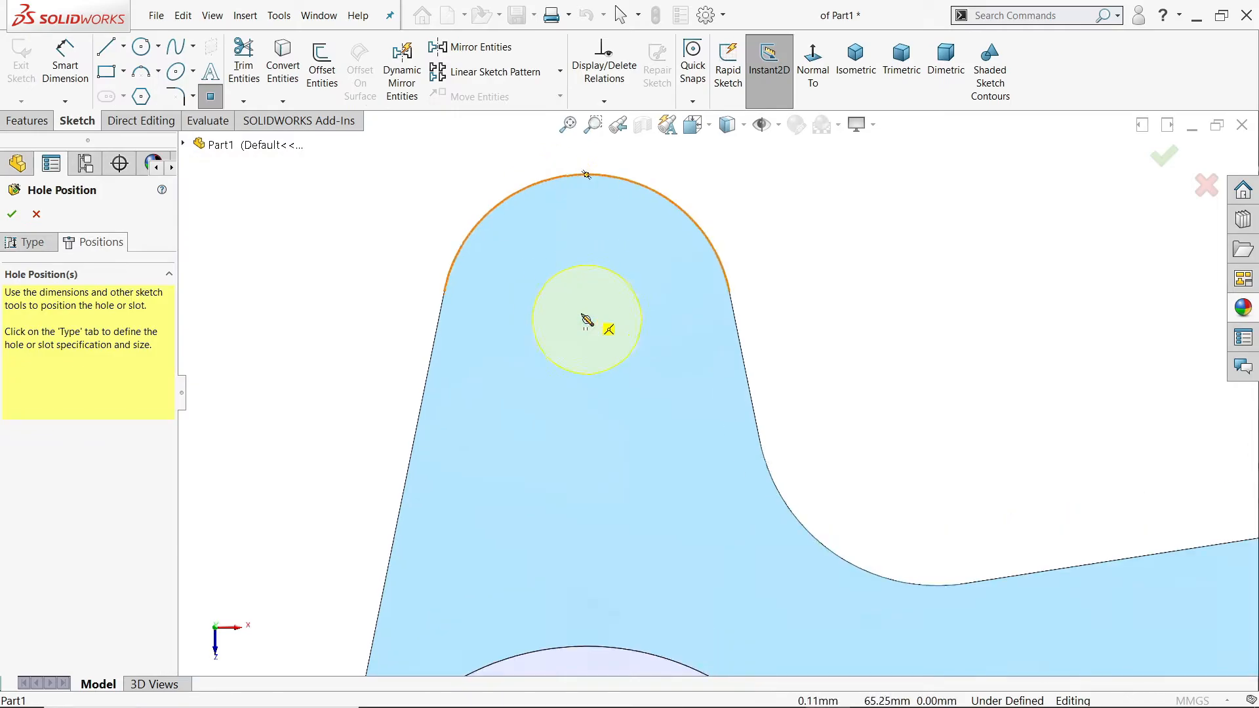
{"action": "left_click", "coordinate": [630, 348]}
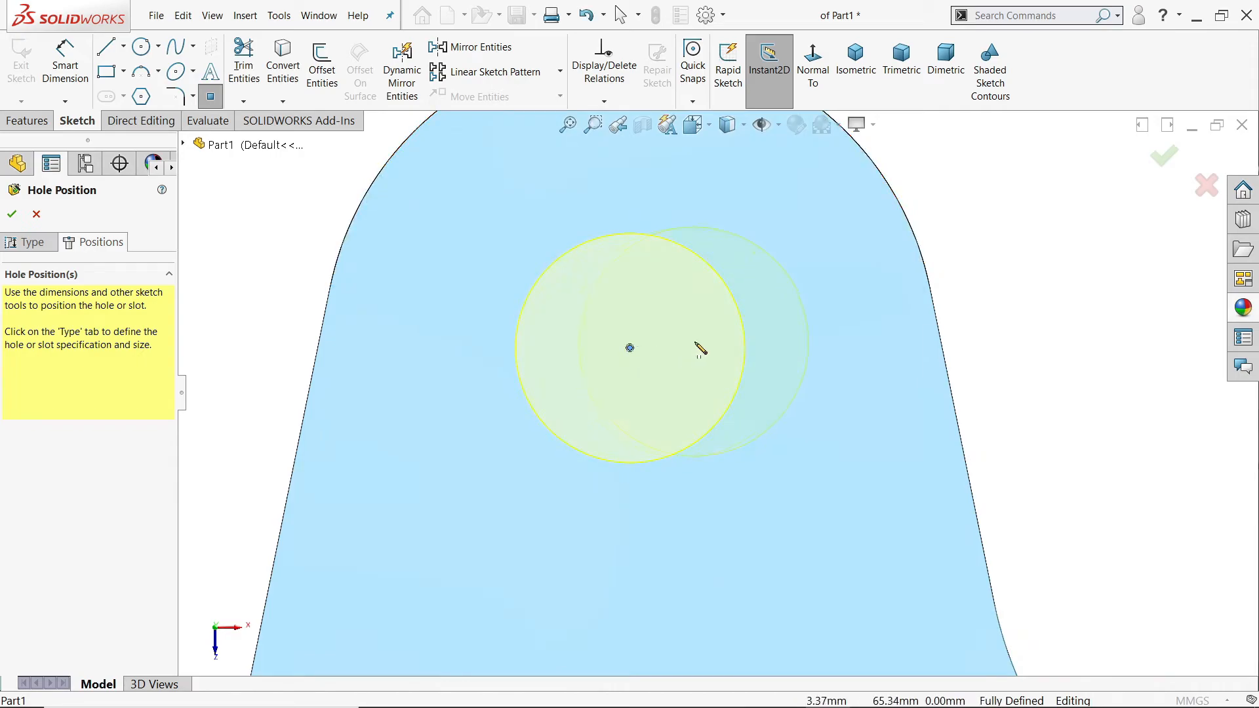
{"action": "left_click", "coordinate": [856, 58]}
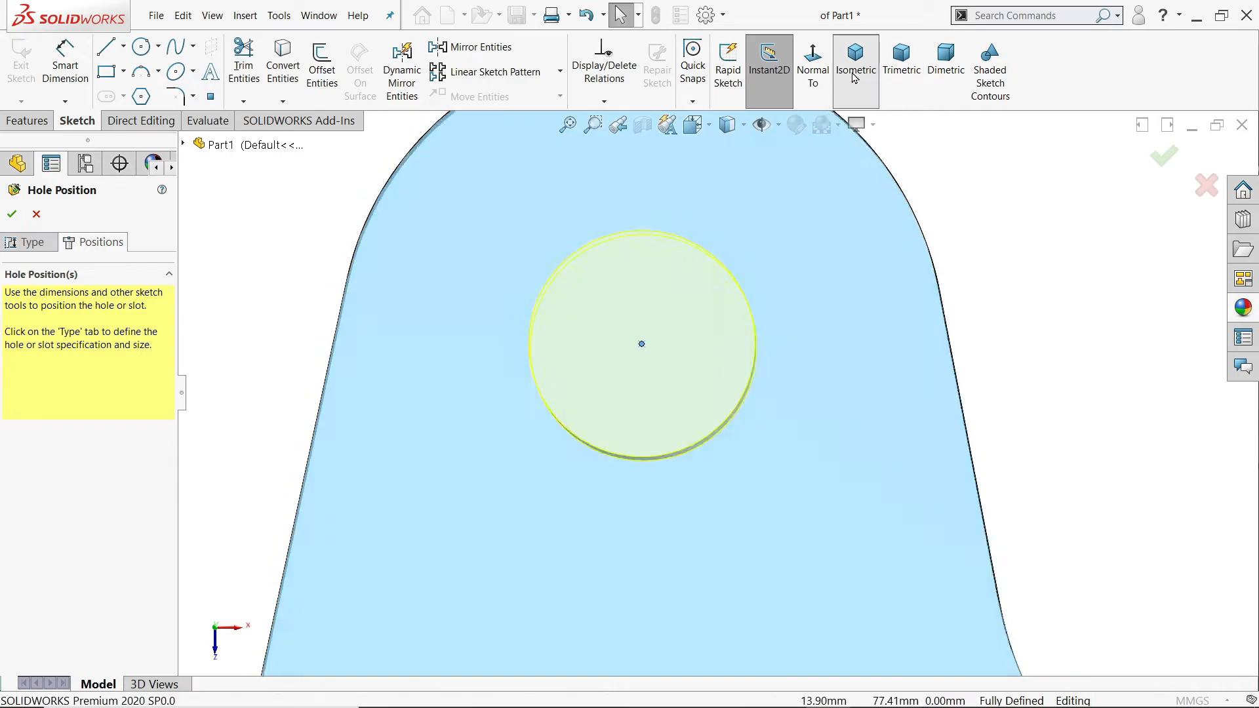
{"action": "scroll", "coordinate": [773, 422], "scroll_direction": "down", "scroll_amount": 3}
{"action": "middle_click_drag", "start_coordinate": [767, 435], "coordinate": [688, 473]}
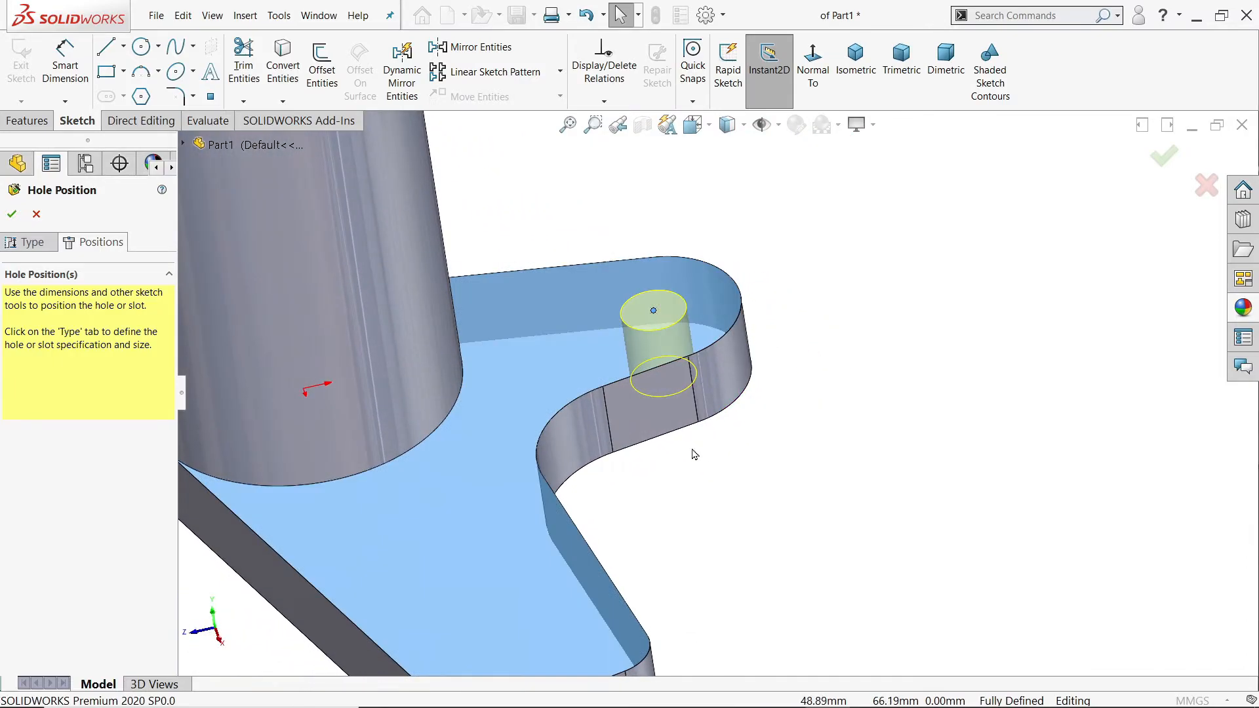
{"action": "left_click", "coordinate": [12, 214]}
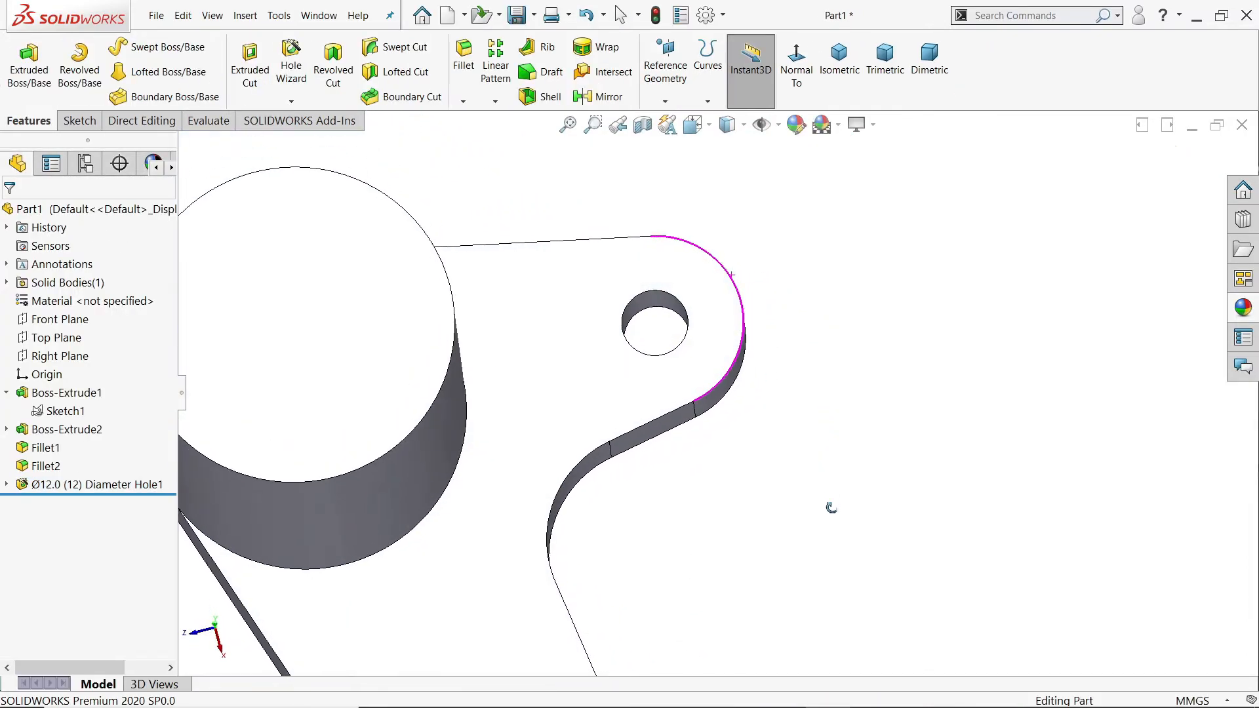
Step: Show the part in the isometric view and turn off RealView Graphics
{"action": "left_click", "coordinate": [834, 84]}
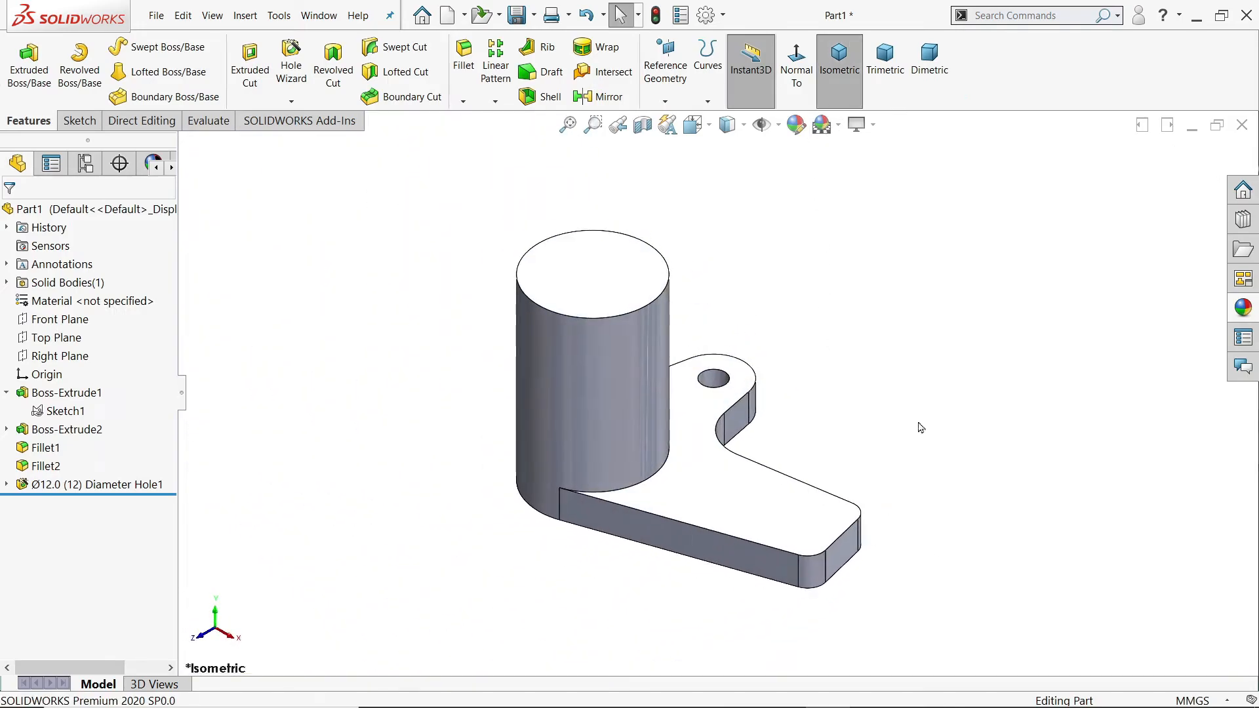
{"action": "left_click", "coordinate": [872, 125]}
{"action": "left_click", "coordinate": [882, 147]}
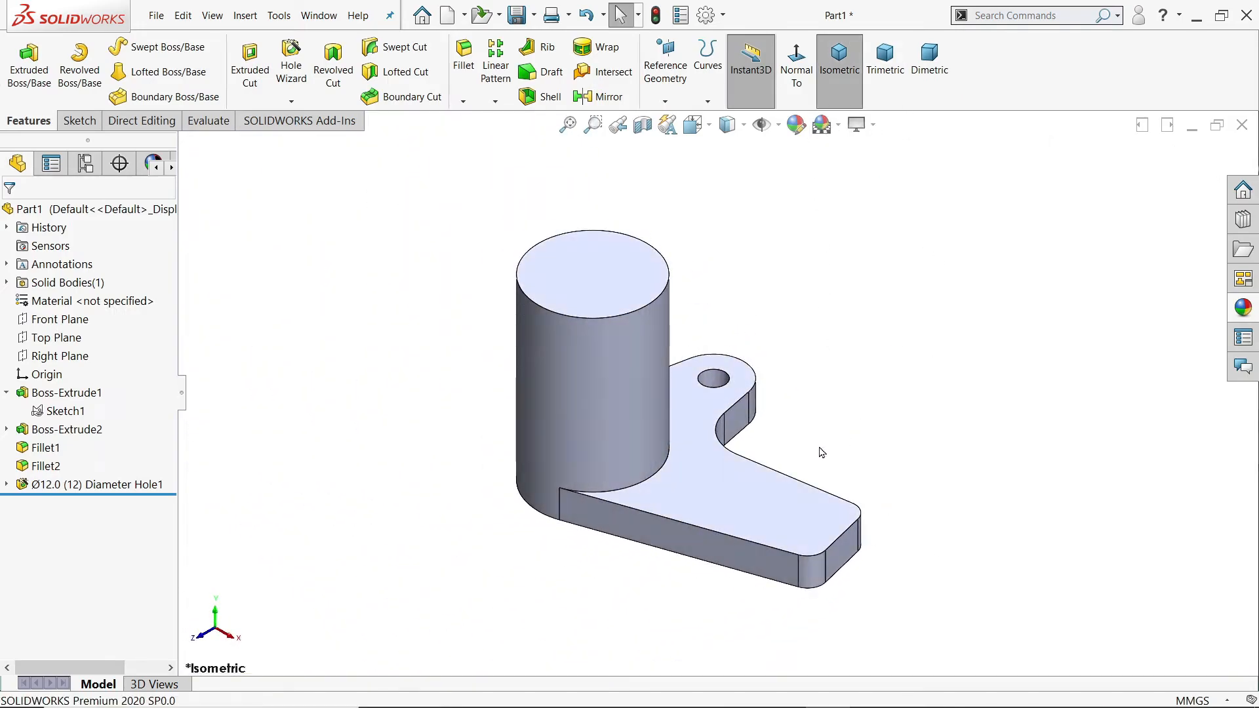
Step: Switch to the Exercise 127 drawing in Photos and examine the arm's hole dimensions in Section A-A
{"action": "scroll", "coordinate": [813, 459], "scroll_direction": "down", "scroll_amount": 2}
{"action": "key", "text": "alt+Tab"}
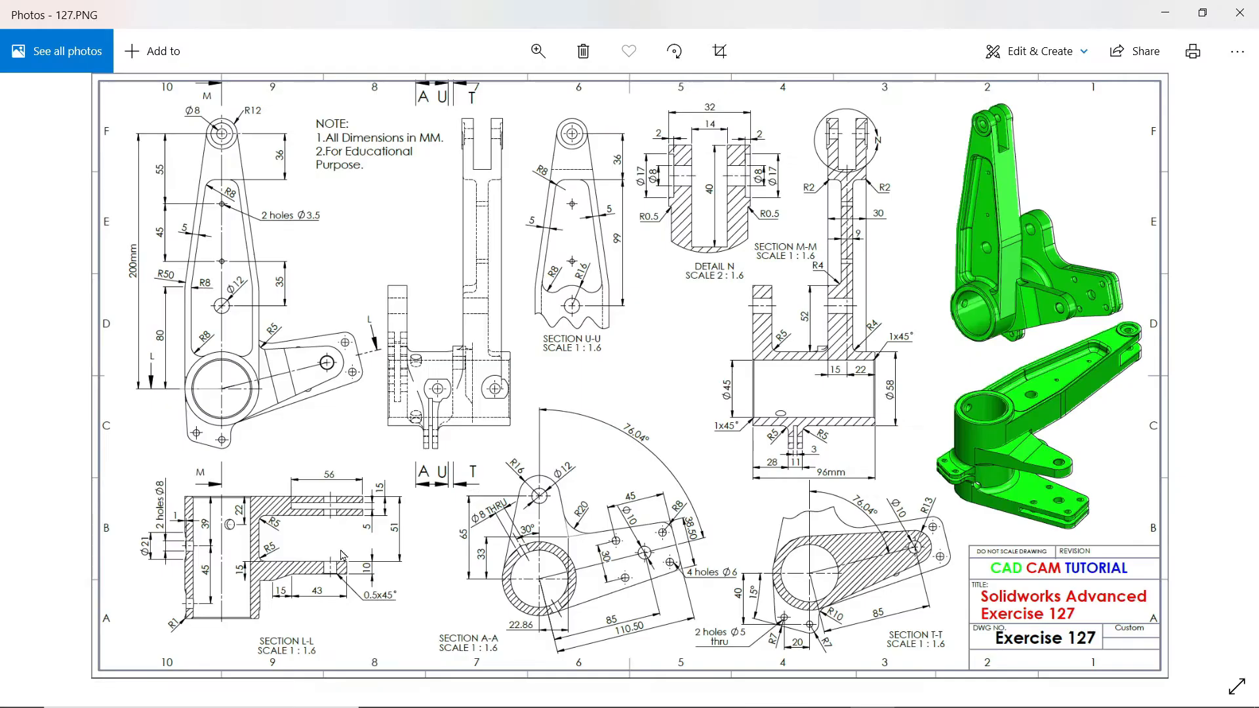
{"action": "scroll", "coordinate": [286, 553], "scroll_direction": "up", "scroll_amount": 4}
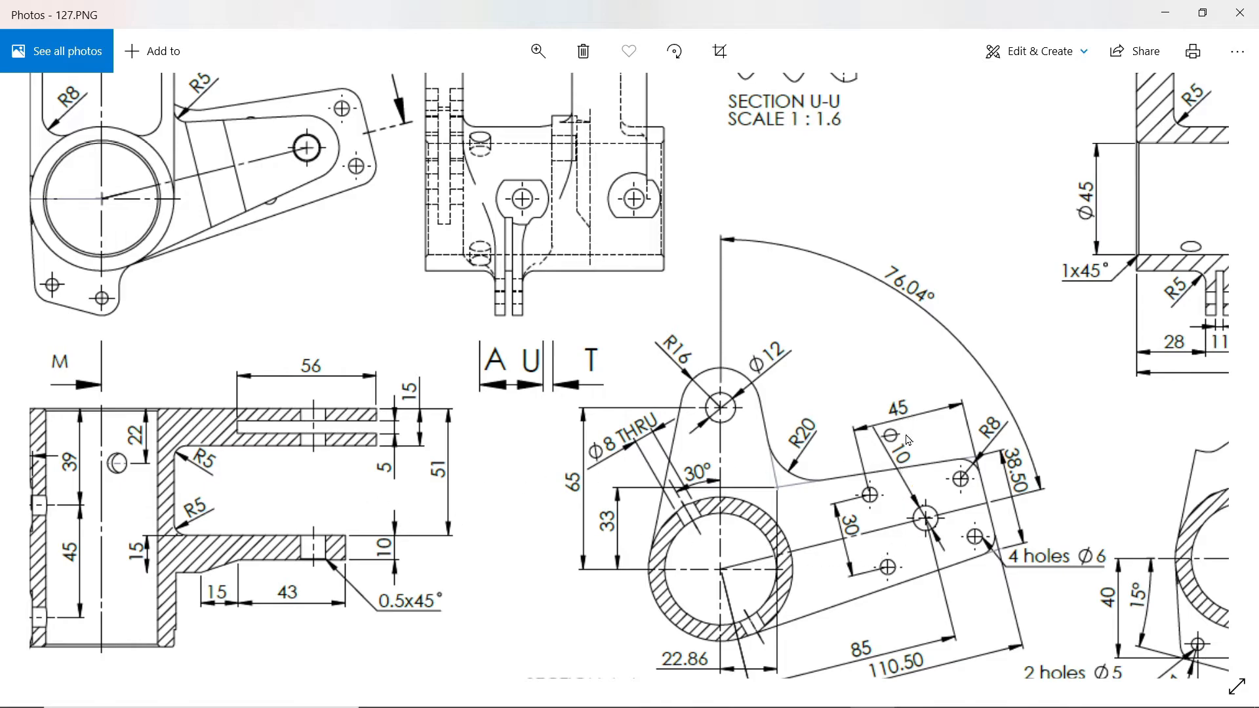
Step: Examine the section views in the Exercise 127 drawing and return to the part in SOLIDWORKS
{"action": "mouse_move", "coordinate": [902, 367]}
{"action": "left_mouse_down"}
{"action": "mouse_move", "coordinate": [848, 402]}
{"action": "mouse_move", "coordinate": [702, 401]}
{"action": "mouse_move", "coordinate": [646, 520]}
{"action": "mouse_move", "coordinate": [649, 551]}
{"action": "mouse_move", "coordinate": [807, 438]}
{"action": "mouse_move", "coordinate": [895, 413]}
{"action": "mouse_move", "coordinate": [855, 462]}
{"action": "left_mouse_up"}
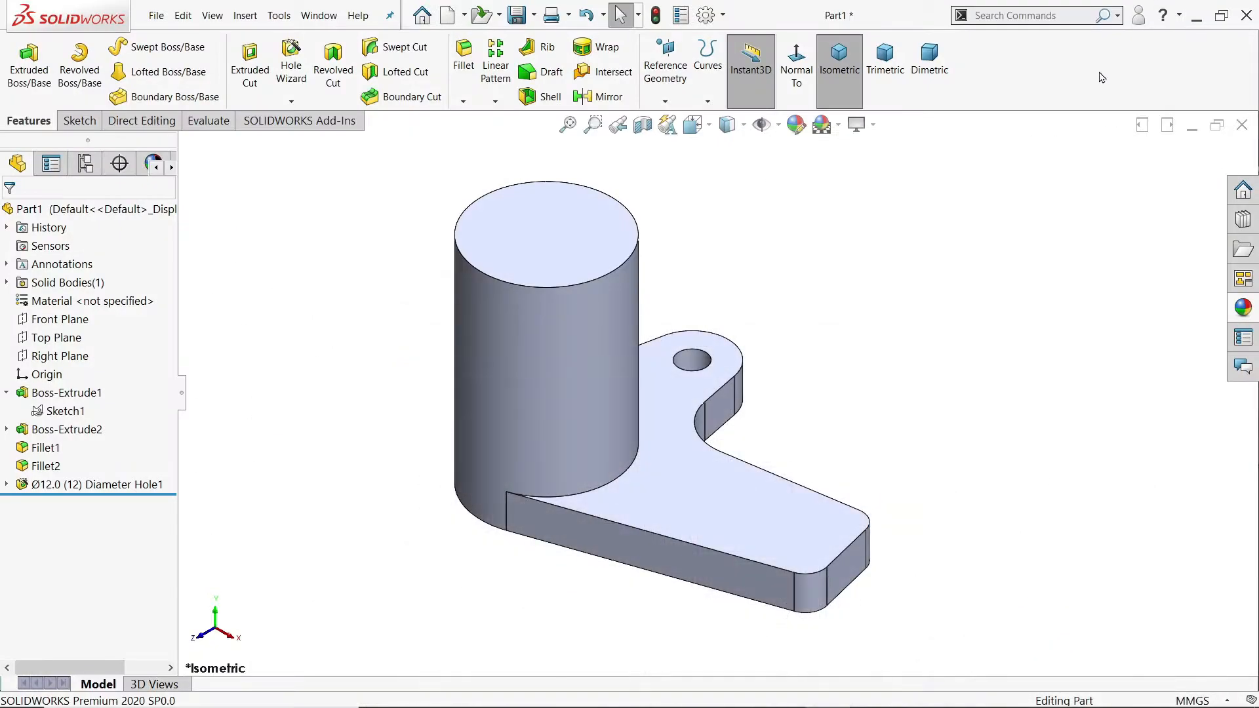
{"action": "left_click", "coordinate": [1165, 12]}
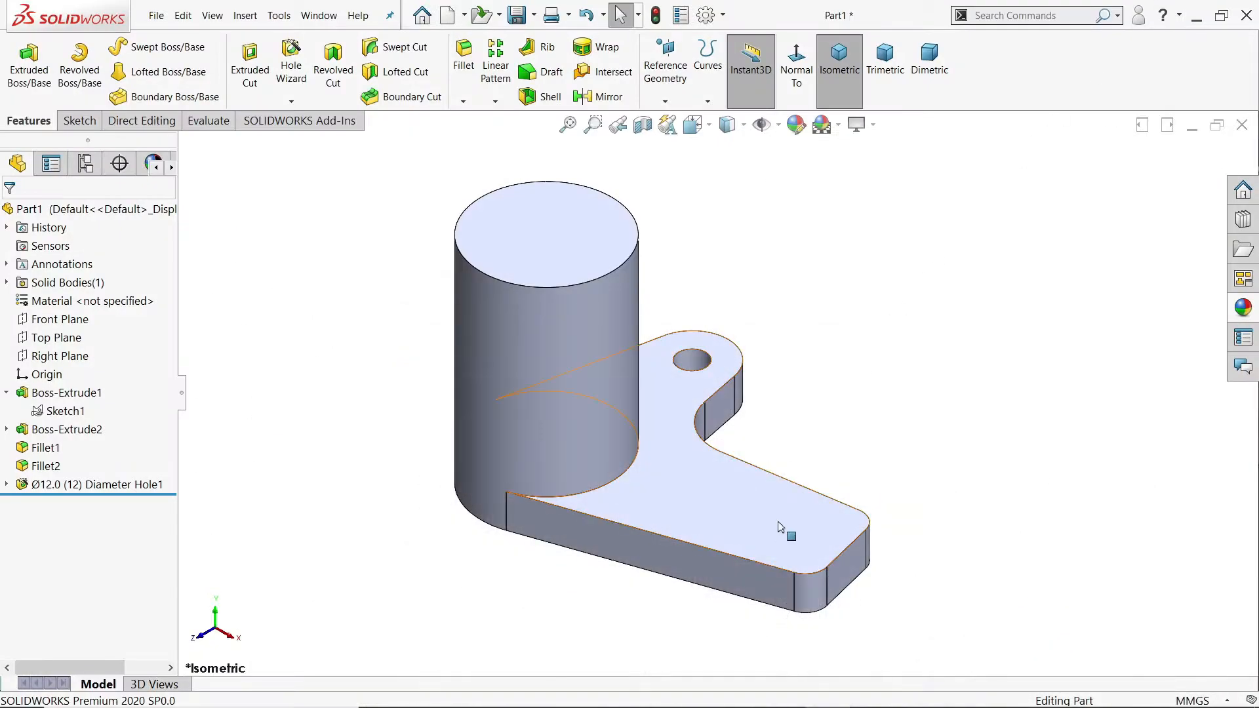
{"action": "left_click", "coordinate": [779, 539]}
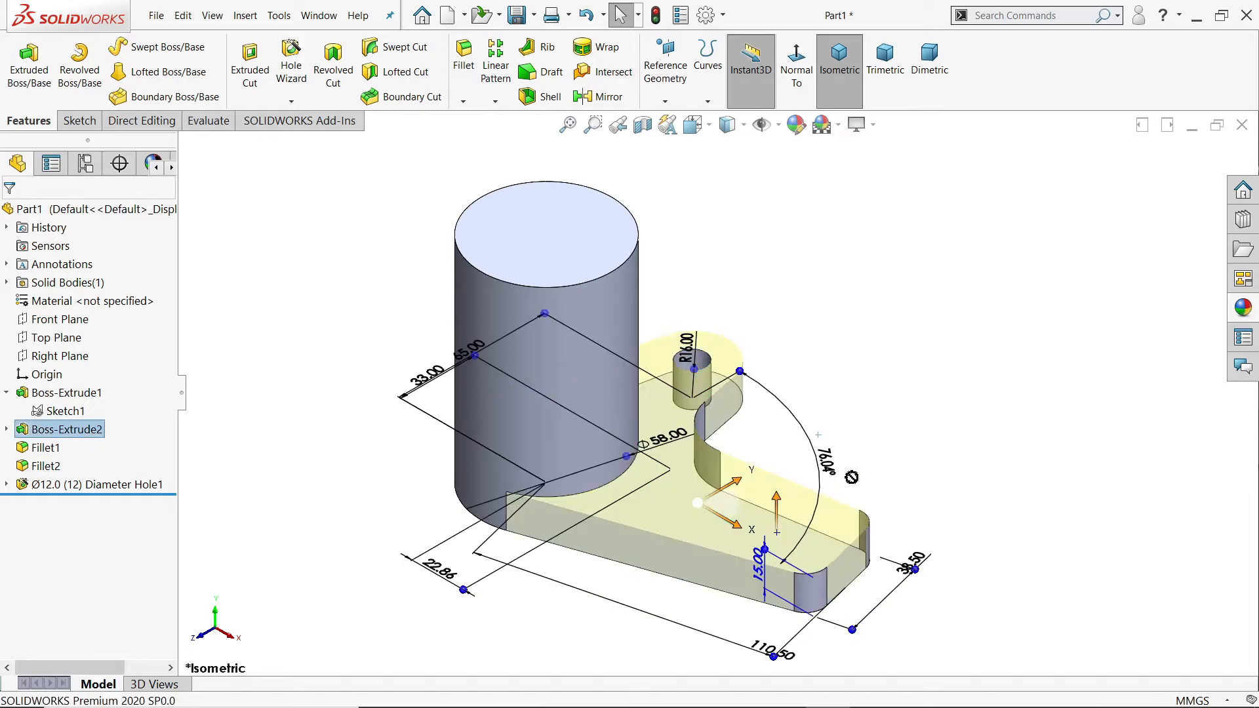
{"action": "left_click", "coordinate": [960, 381]}
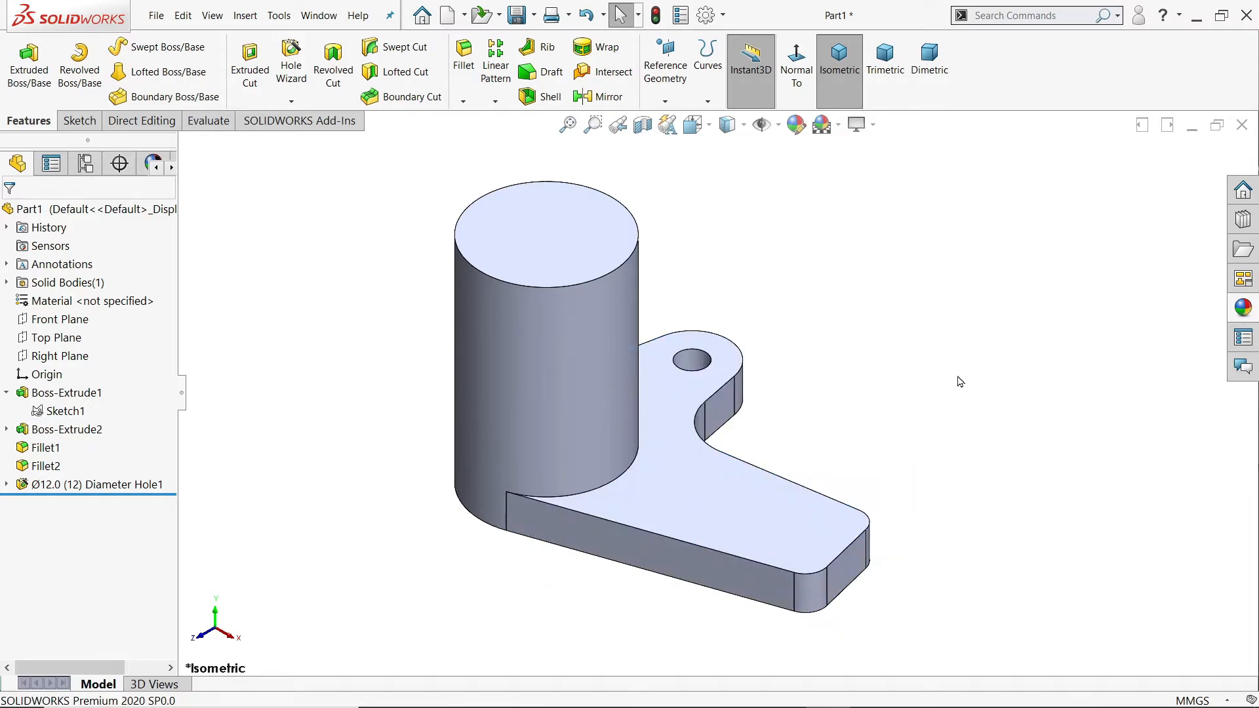
Step: Create a Mid Plane reference plane halfway between the flange's top and bottom faces
{"action": "left_click", "coordinate": [665, 98]}
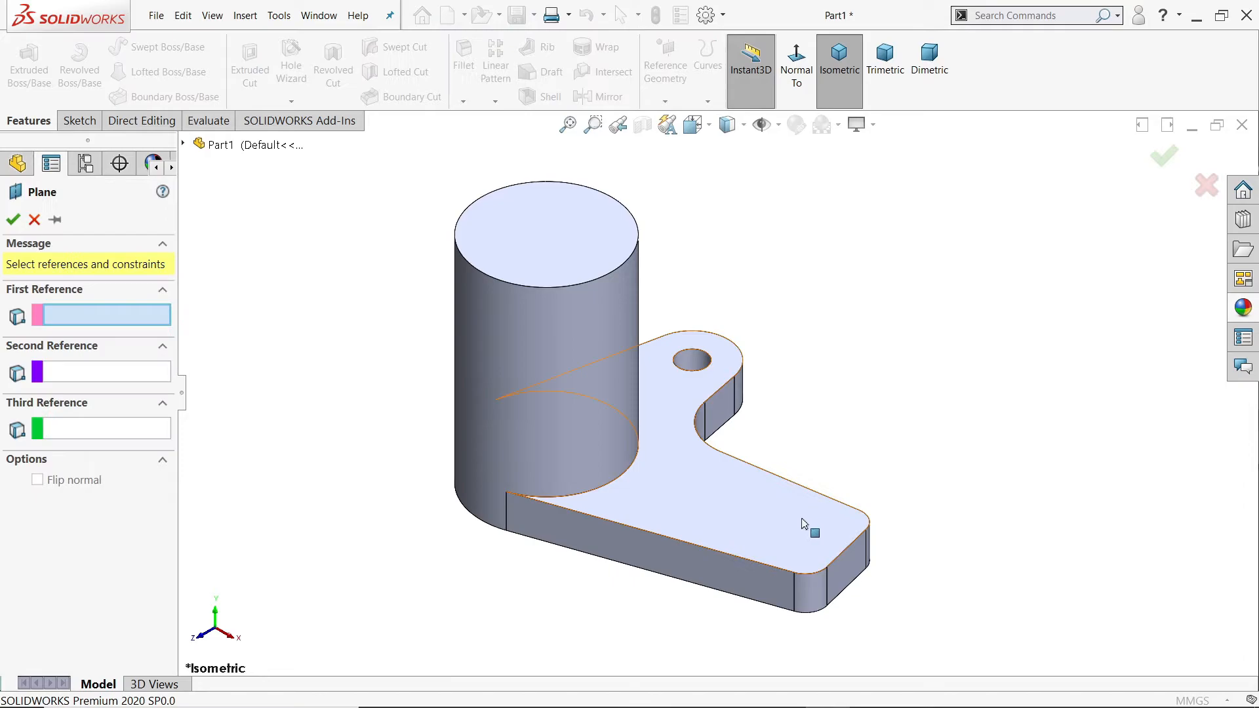
{"action": "left_click", "coordinate": [801, 518]}
{"action": "middle_click_drag", "start_coordinate": [905, 559], "coordinate": [916, 376]}
{"action": "left_click", "coordinate": [754, 501]}
{"action": "middle_click_drag", "start_coordinate": [754, 501], "coordinate": [870, 560]}
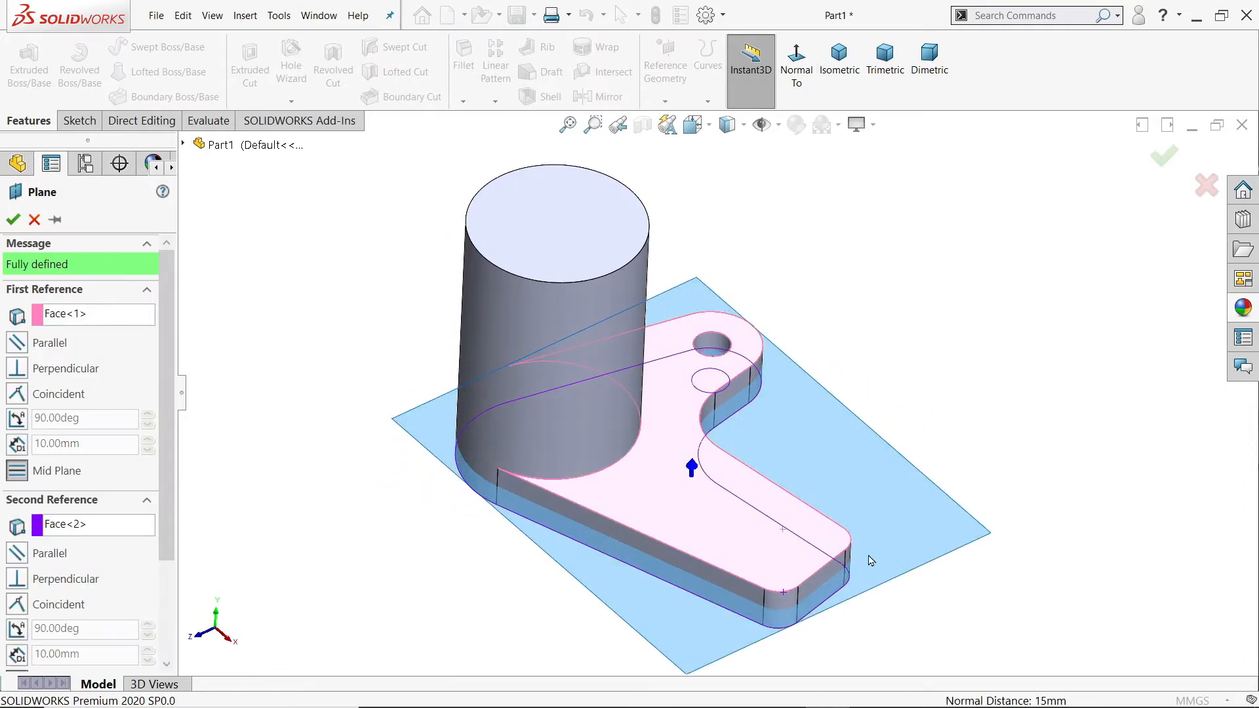
{"action": "left_click", "coordinate": [13, 223]}
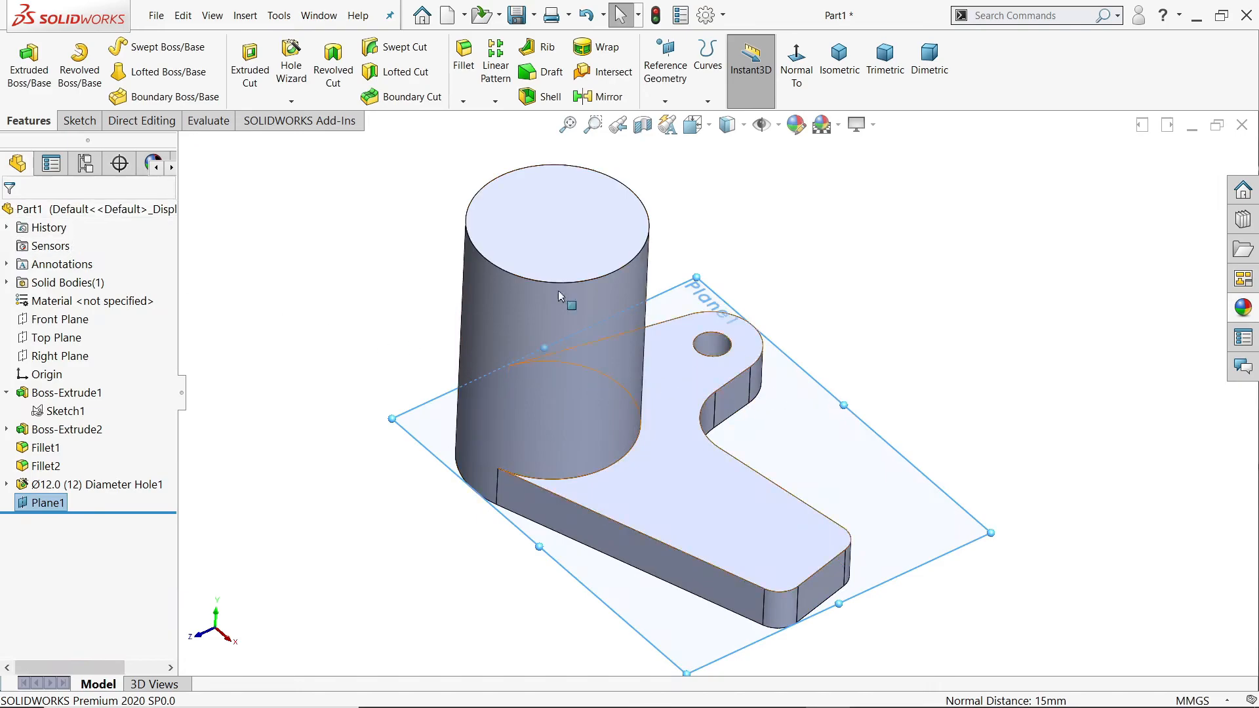
Step: Start a sketch on the flange's mid-plane and convert the flange face's outline into sketch entities
{"action": "left_click", "coordinate": [76, 122]}
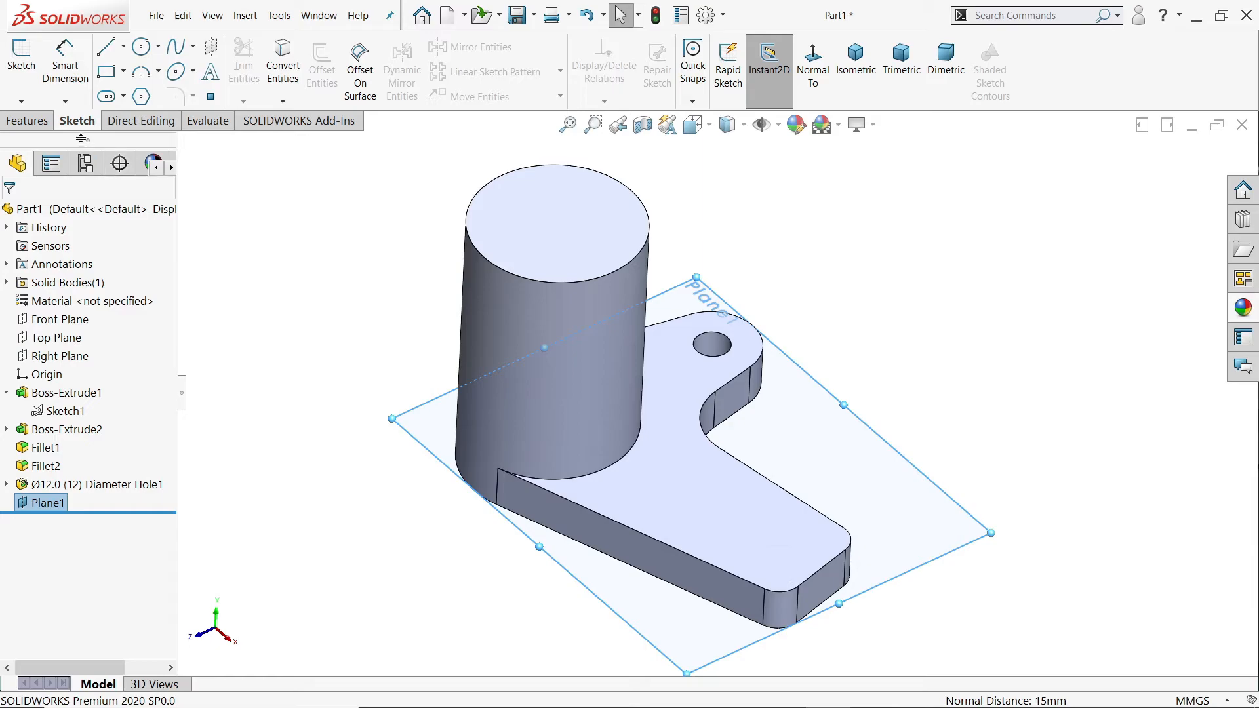
{"action": "left_click", "coordinate": [21, 66]}
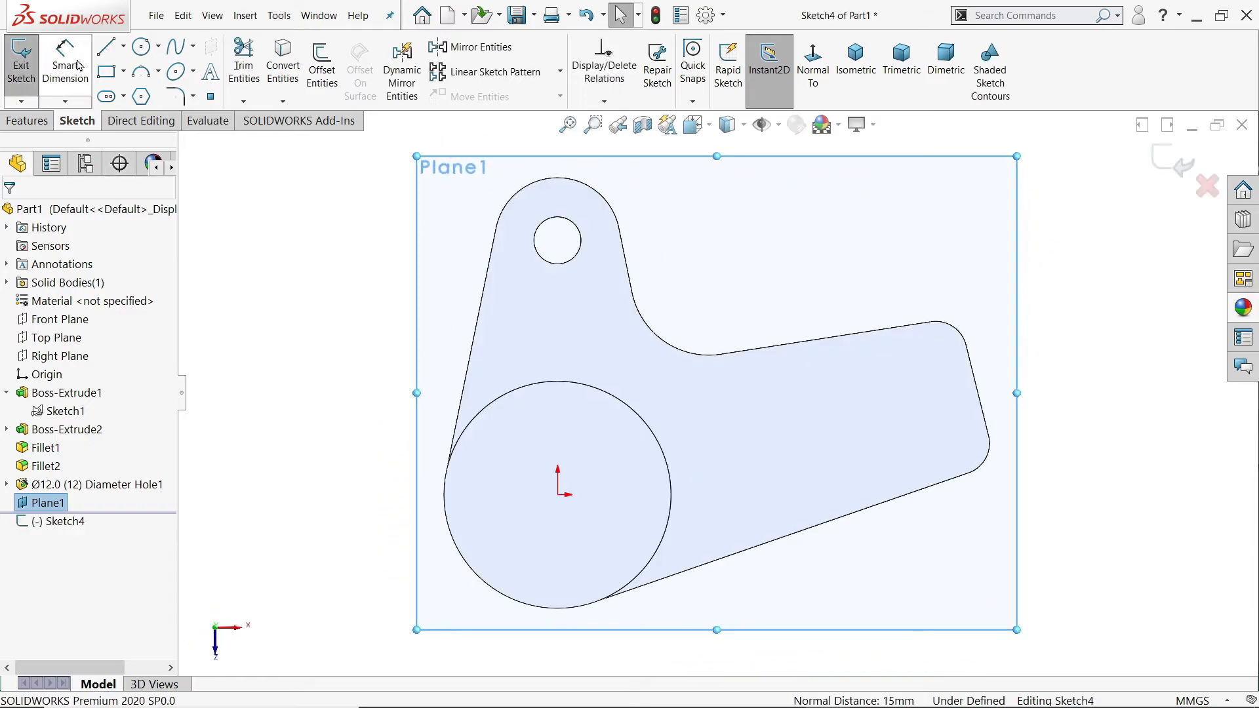
{"action": "scroll", "coordinate": [775, 448], "scroll_direction": "down", "scroll_amount": 3}
{"action": "left_click", "coordinate": [870, 411]}
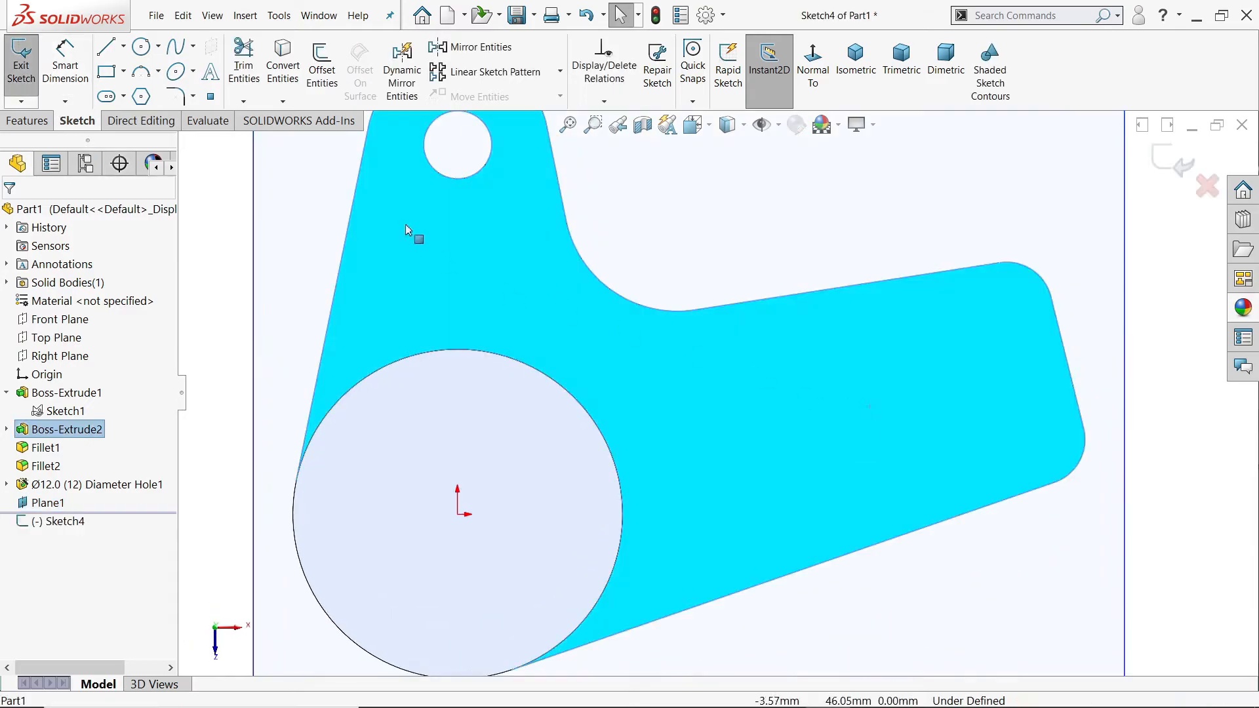
{"action": "left_click", "coordinate": [282, 62]}
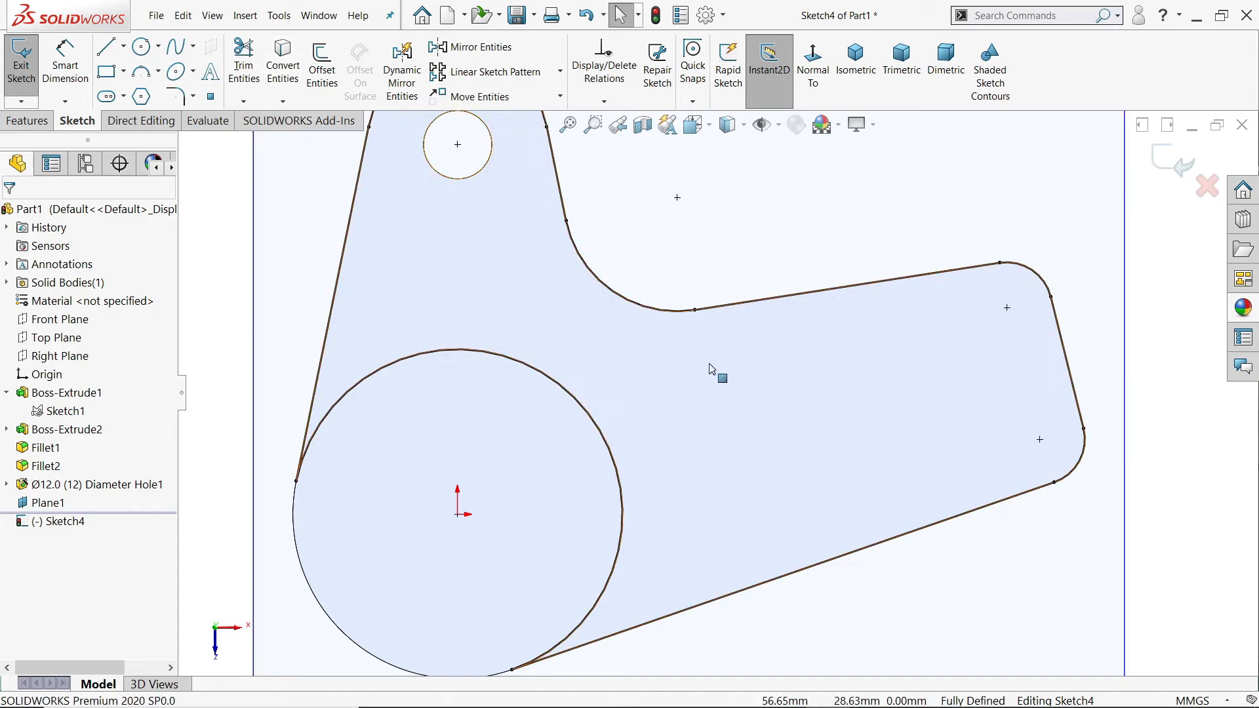
Step: Sketch a line about 46 mm long across the arm between its long edges and make it parallel to the arm's end edge
{"action": "left_click", "coordinate": [107, 47]}
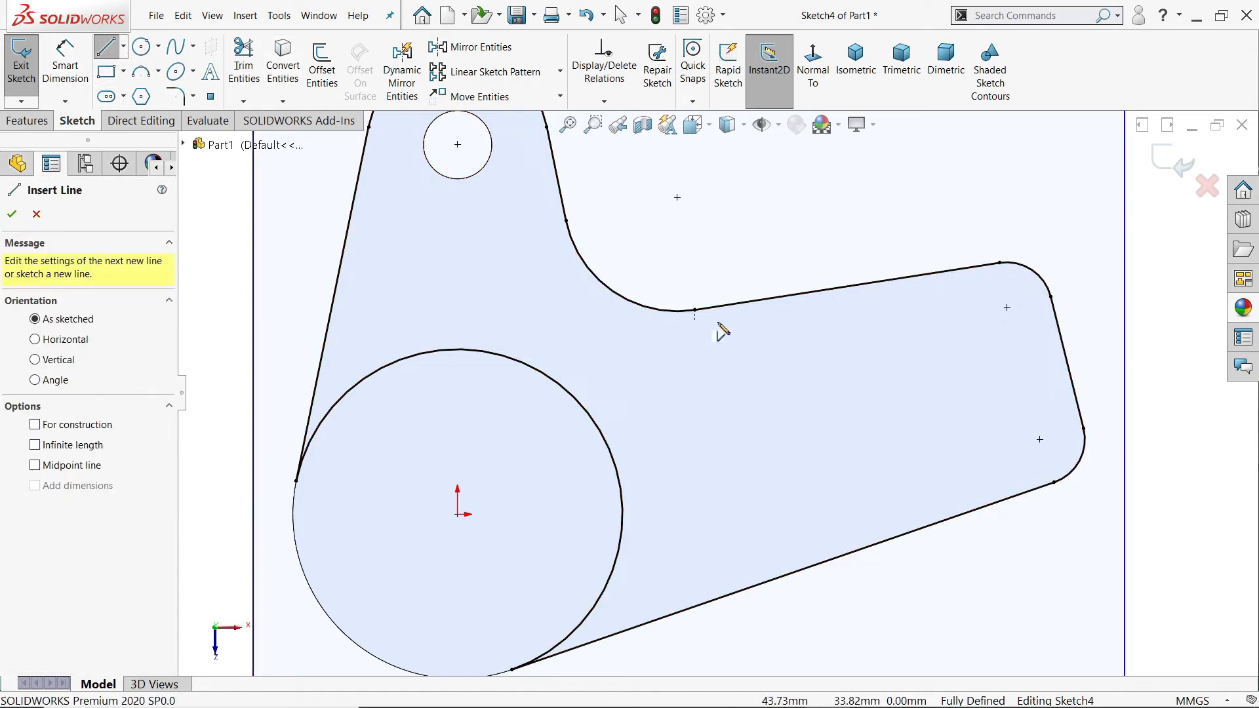
{"action": "left_click", "coordinate": [847, 286]}
{"action": "left_click", "coordinate": [874, 544]}
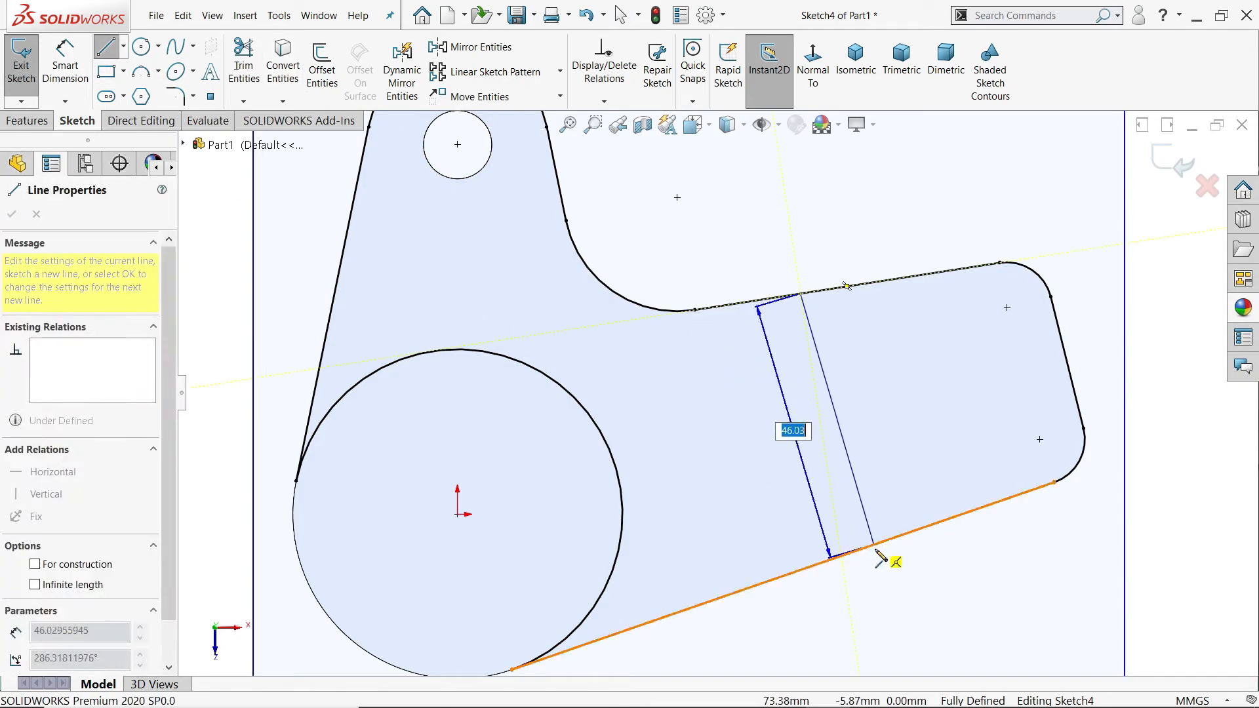
{"action": "right_click", "coordinate": [909, 461]}
{"action": "left_click", "coordinate": [938, 469]}
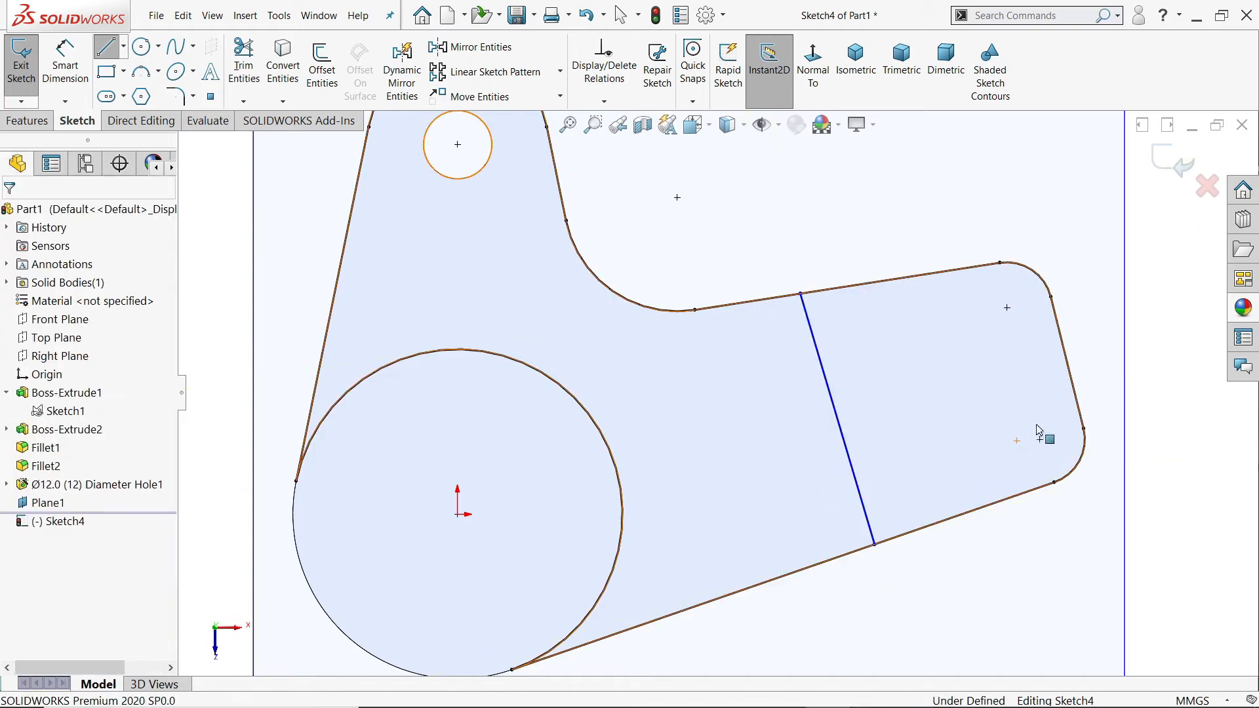
{"action": "left_click", "coordinate": [1066, 387]}
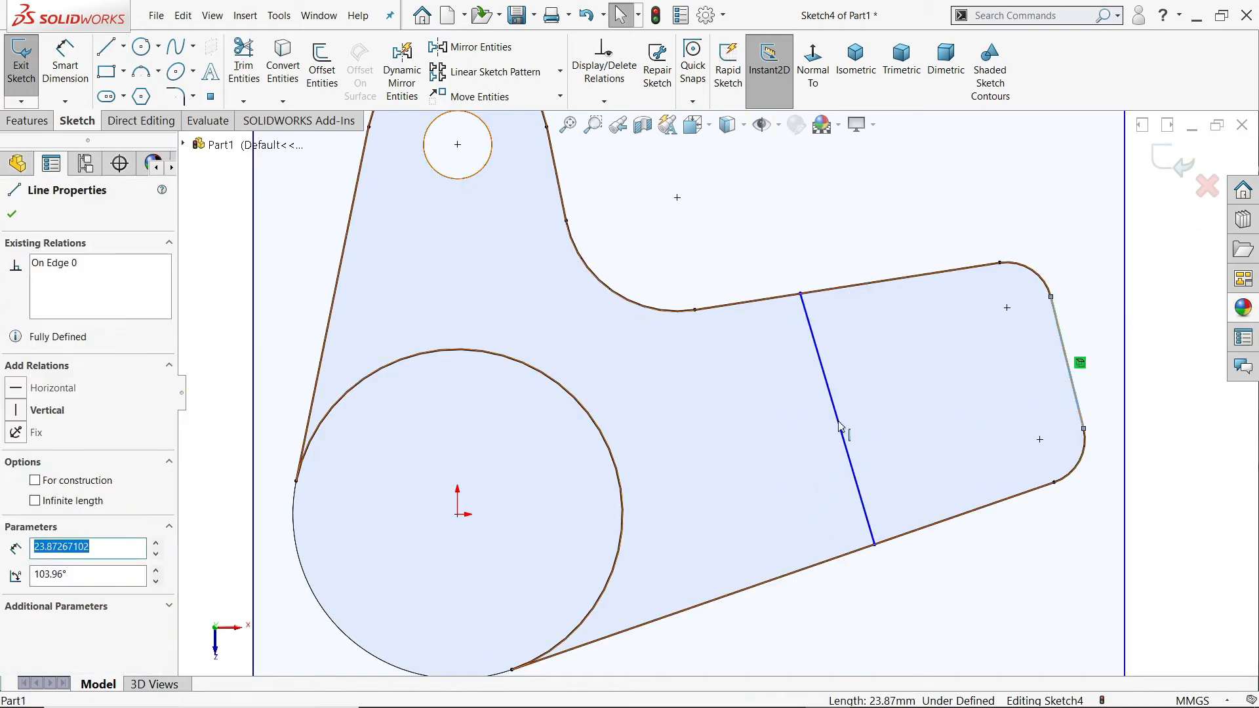
{"action": "left_click", "coordinate": [840, 430], "text": "ctrl"}
{"action": "left_click", "coordinate": [956, 363]}
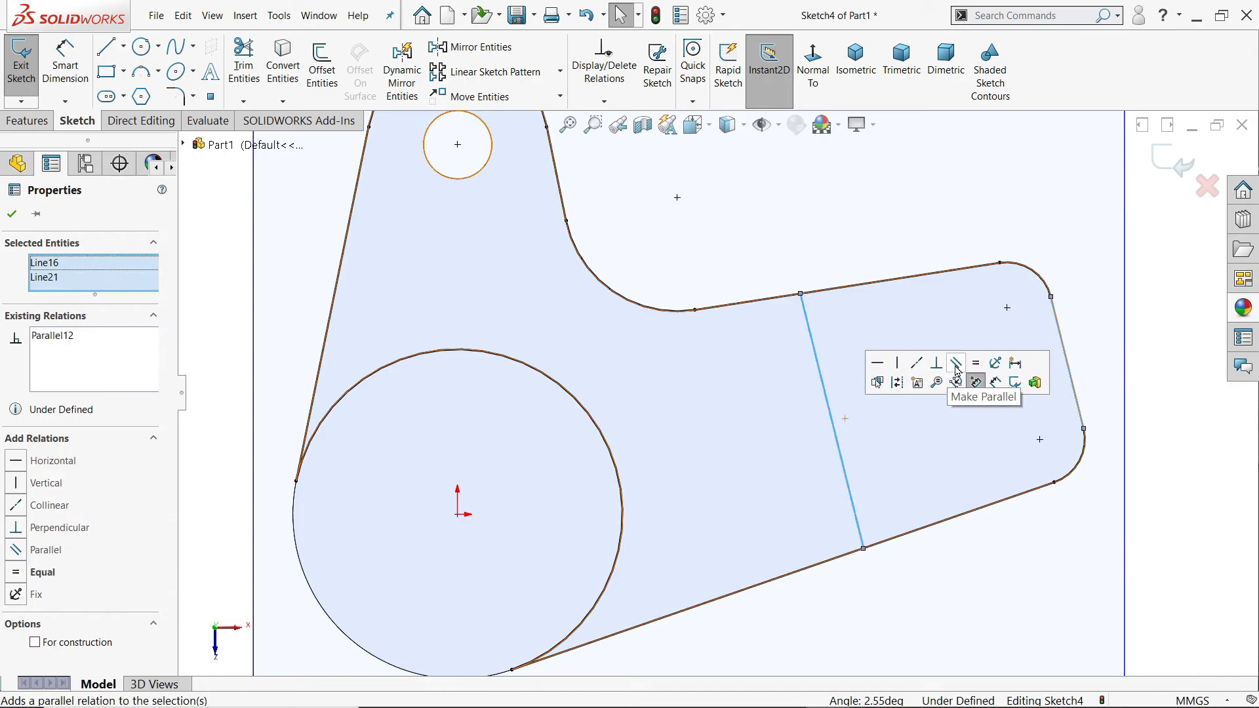
Step: Dimension the distance between the cross line and the arm's end edge as 56 mm
{"action": "left_click", "coordinate": [65, 69]}
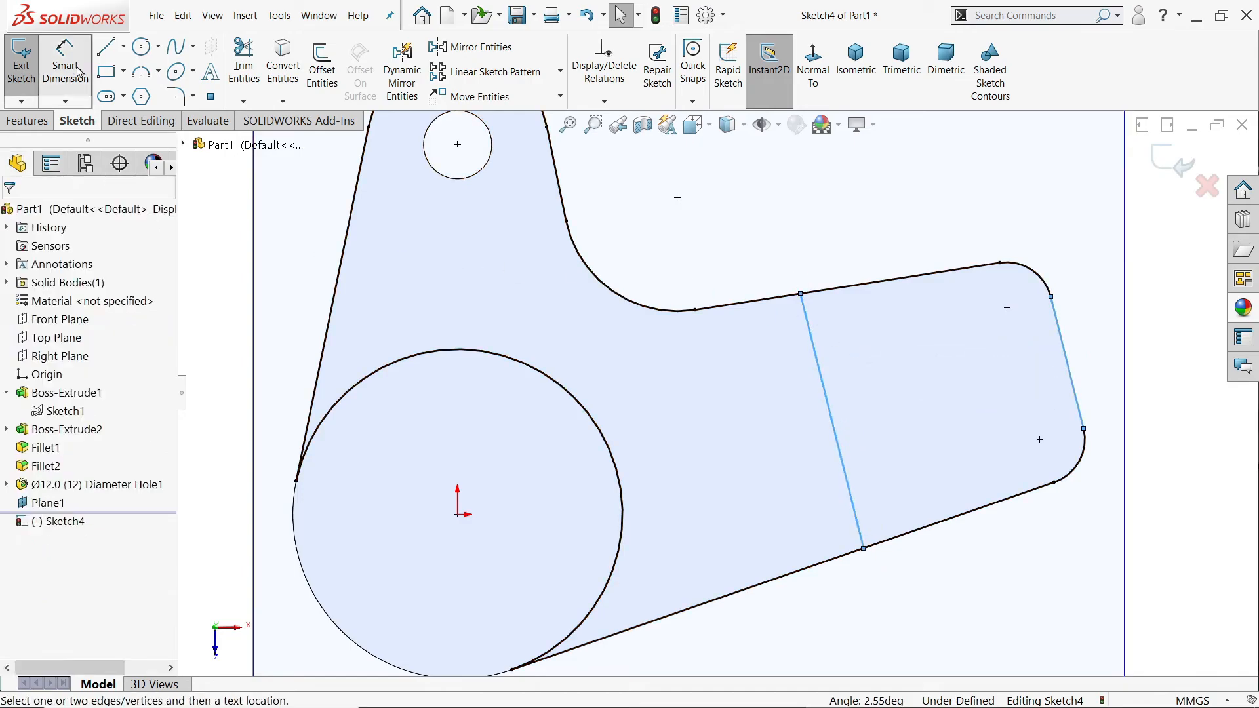
{"action": "left_click", "coordinate": [825, 394]}
{"action": "left_click", "coordinate": [1068, 354]}
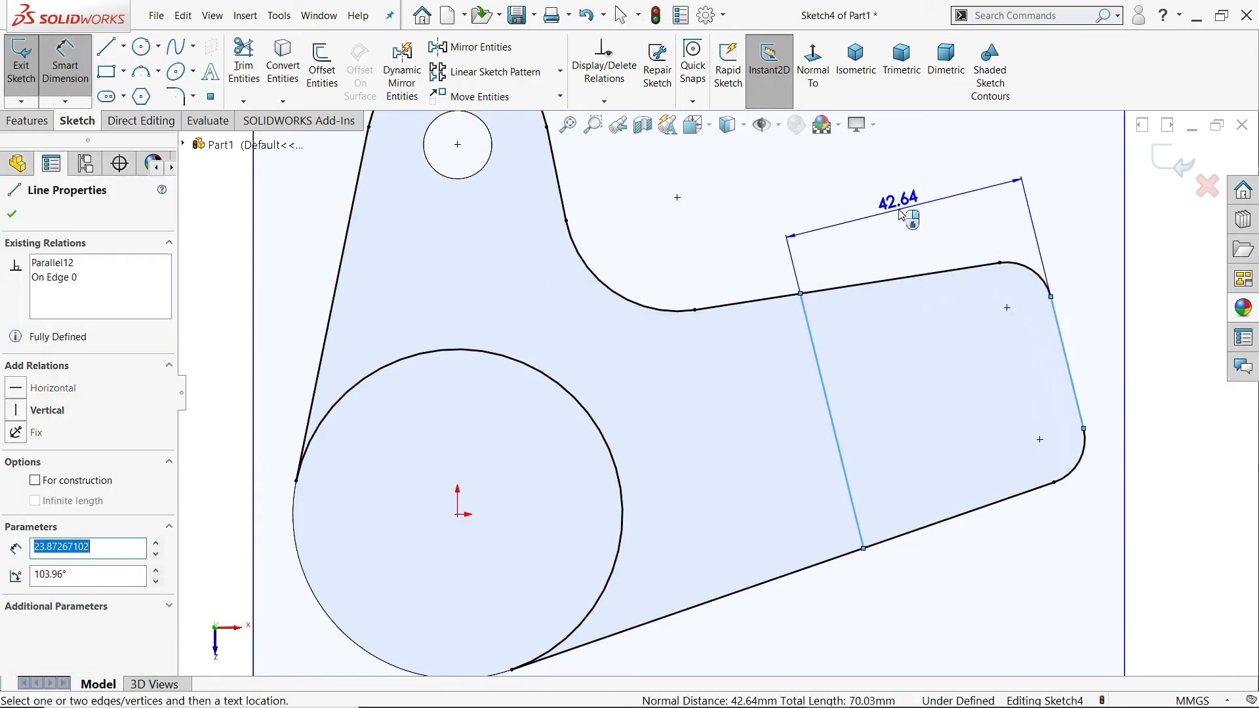
{"action": "left_click", "coordinate": [905, 216]}
{"action": "type", "text": "56"}
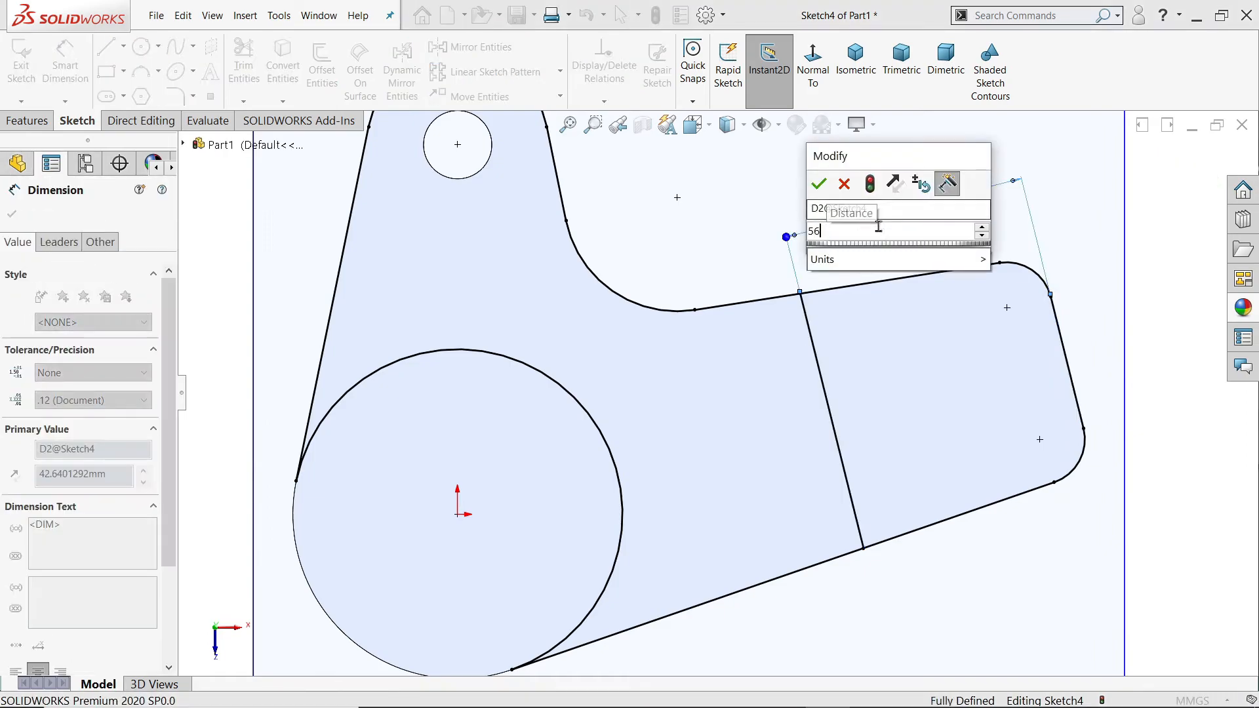
{"action": "left_click", "coordinate": [818, 183]}
Step: Trim away the converted outline on the cylinder side of the cross line, keeping only the closed profile around the arm's end
{"action": "key", "text": "f"}
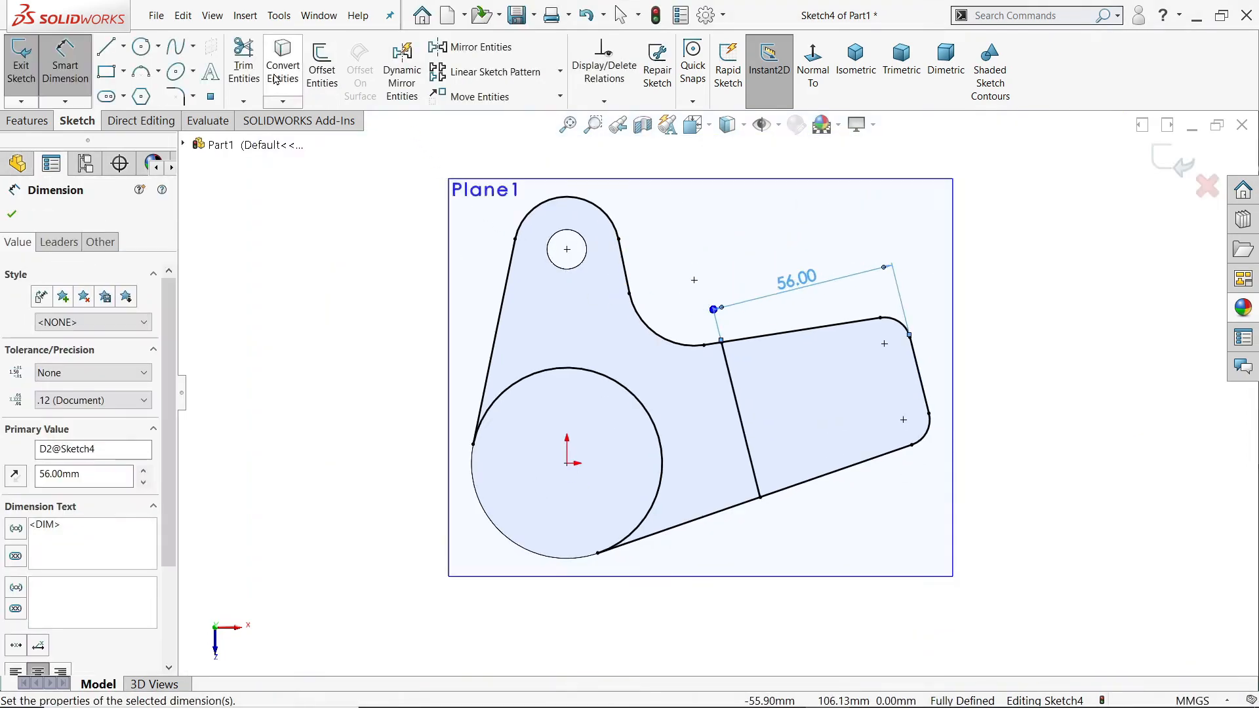
{"action": "left_click", "coordinate": [244, 65]}
{"action": "scroll", "coordinate": [593, 375], "scroll_direction": "down", "scroll_amount": 2}
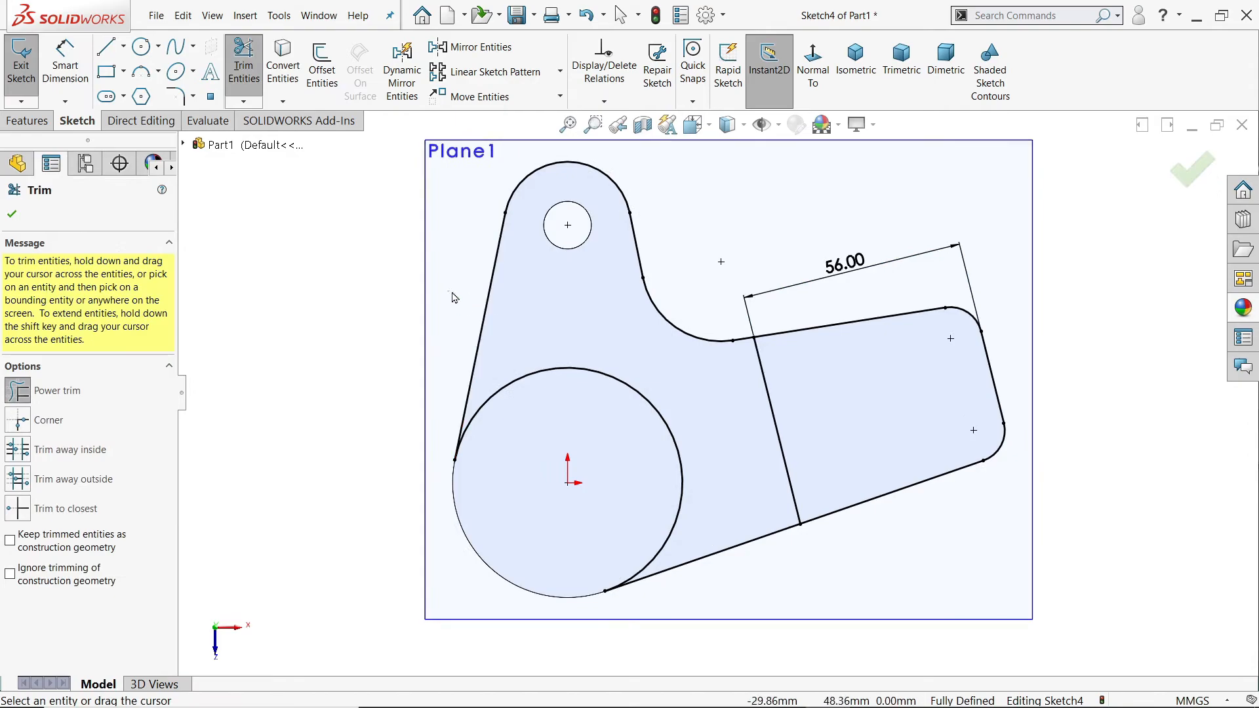
{"action": "left_click_drag", "start_coordinate": [529, 387], "coordinate": [659, 355]}
{"action": "left_click_drag", "start_coordinate": [522, 160], "coordinate": [524, 159]}
{"action": "left_click_drag", "start_coordinate": [706, 518], "coordinate": [719, 588]}
{"action": "left_click_drag", "start_coordinate": [741, 359], "coordinate": [740, 328]}
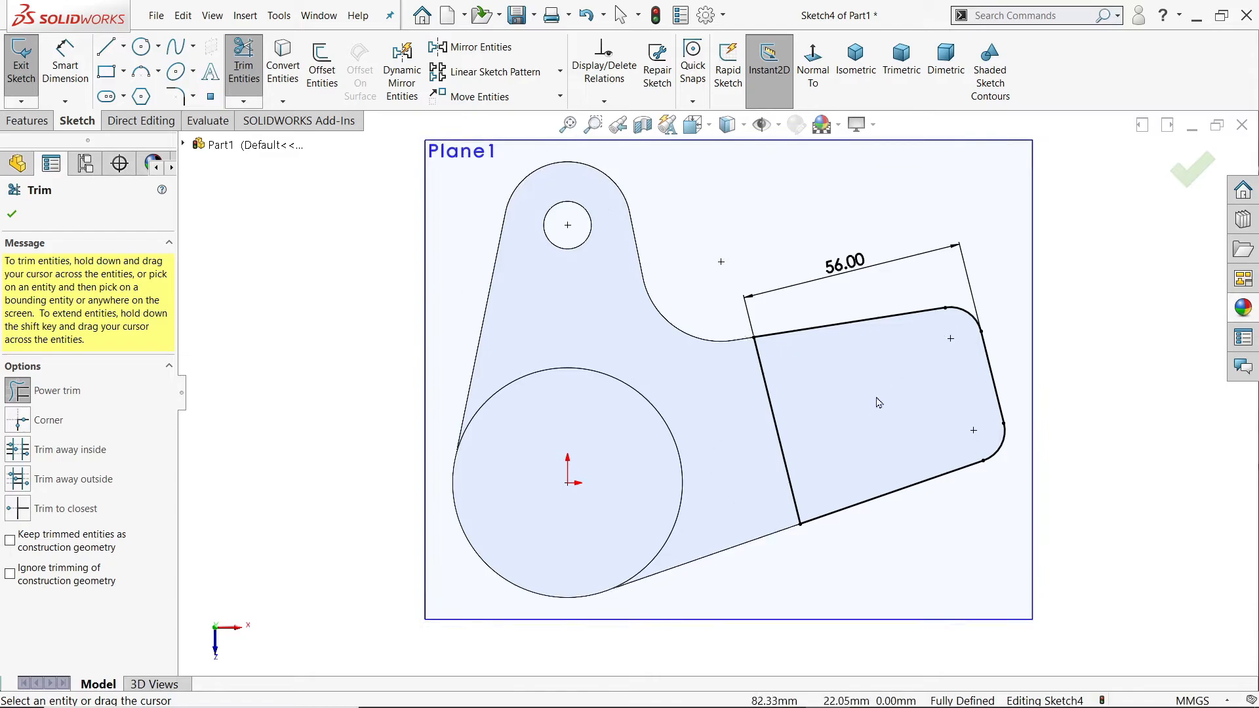
{"action": "left_click", "coordinate": [11, 217]}
Step: Cut the arm-end profile with an Extruded Cut using the Mid Plane end condition and a 5 mm depth
{"action": "left_click", "coordinate": [855, 62]}
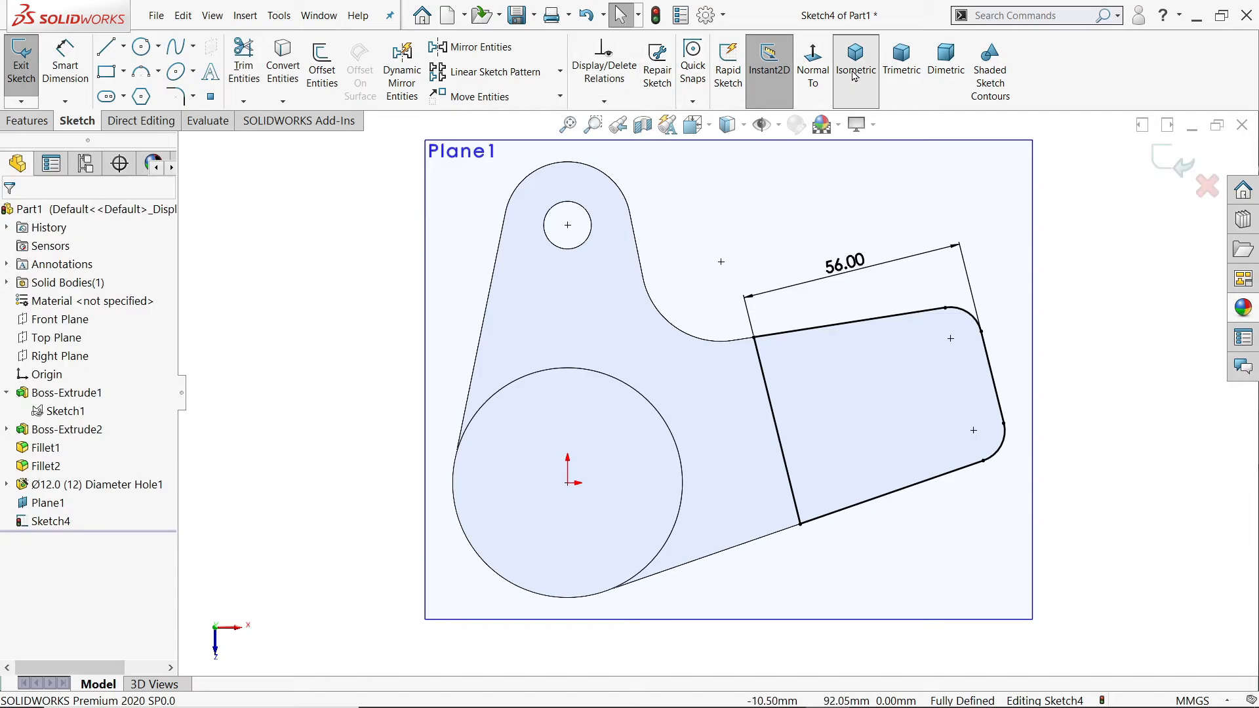
{"action": "scroll", "coordinate": [799, 554], "scroll_direction": "down", "scroll_amount": 5}
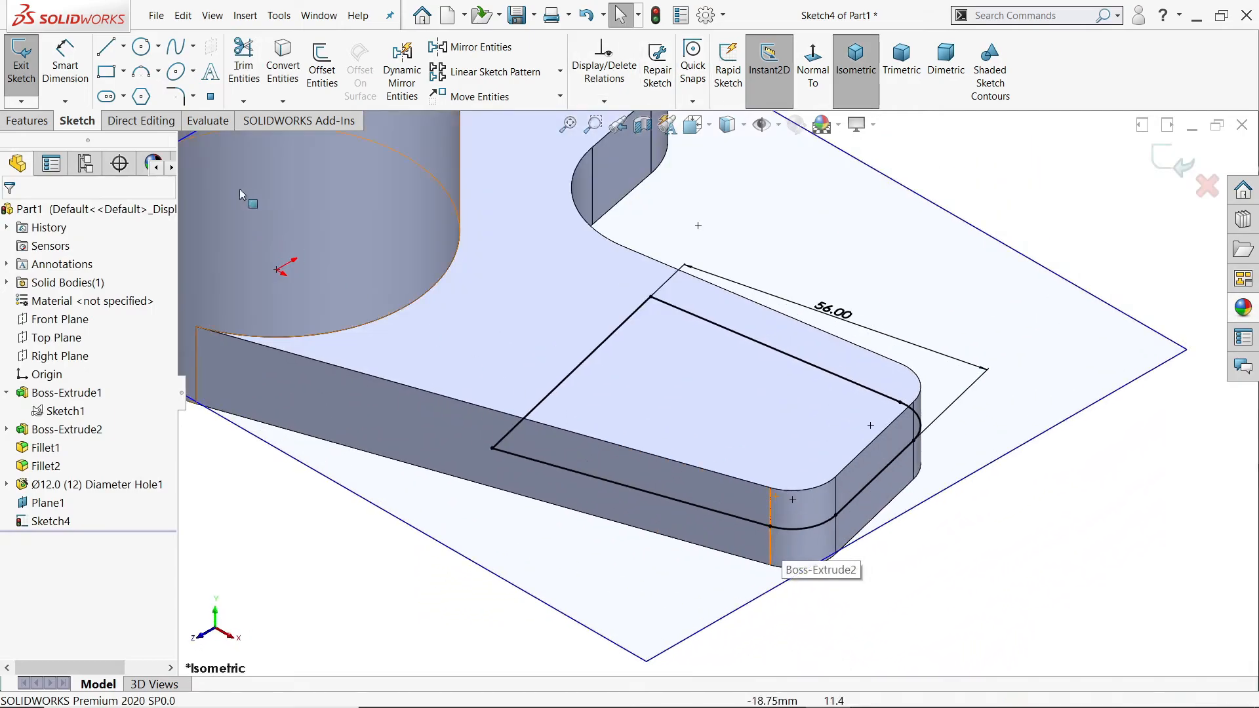
{"action": "left_click", "coordinate": [39, 124]}
{"action": "left_click", "coordinate": [250, 66]}
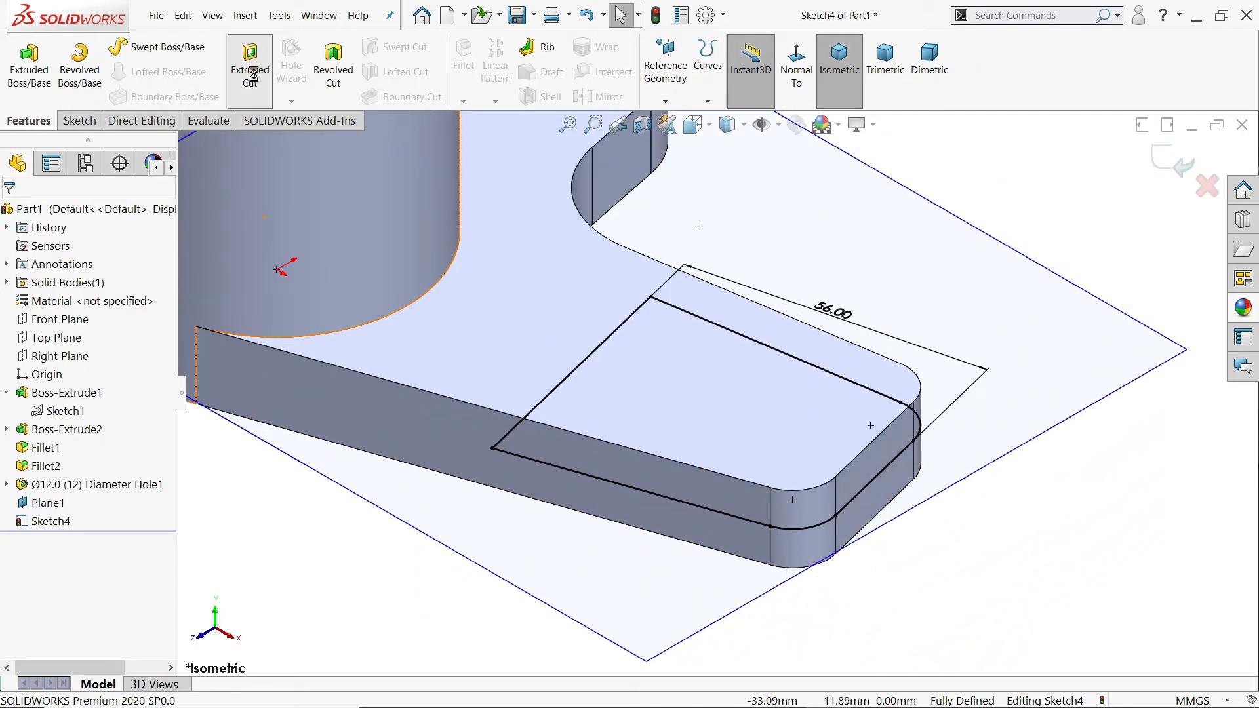
{"action": "scroll", "coordinate": [629, 485], "scroll_direction": "down", "scroll_amount": 3}
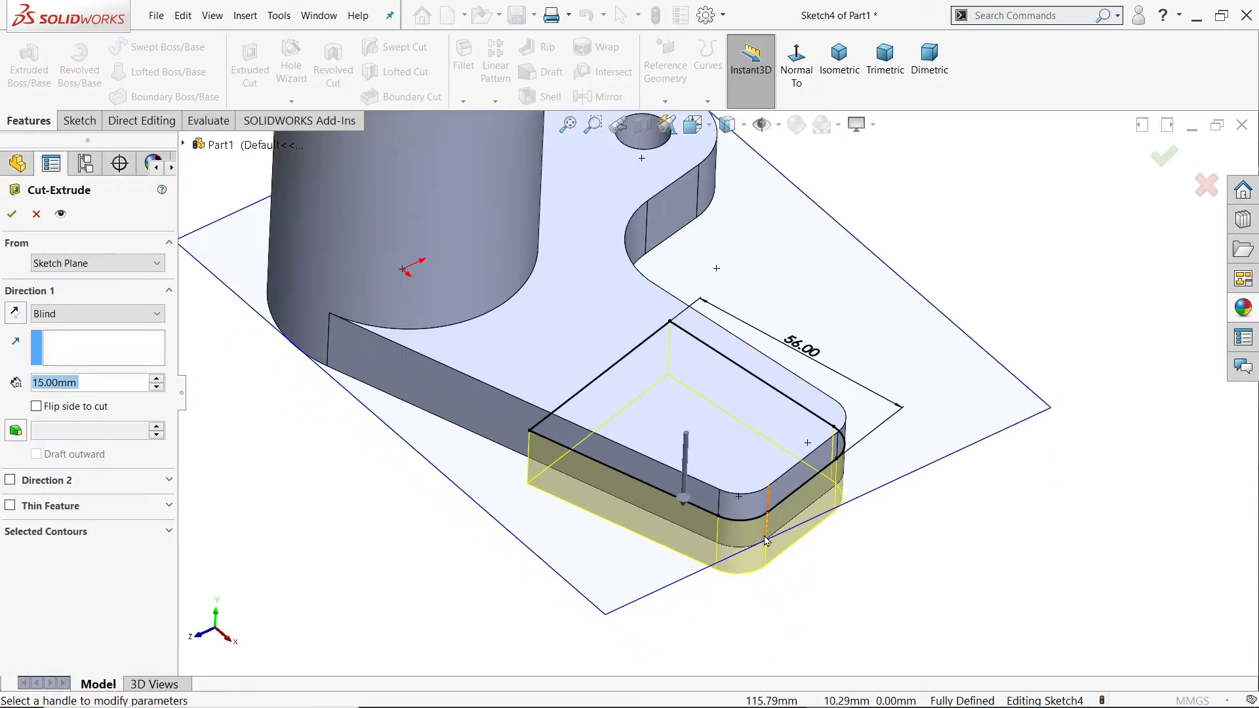
{"action": "left_click", "coordinate": [77, 314]}
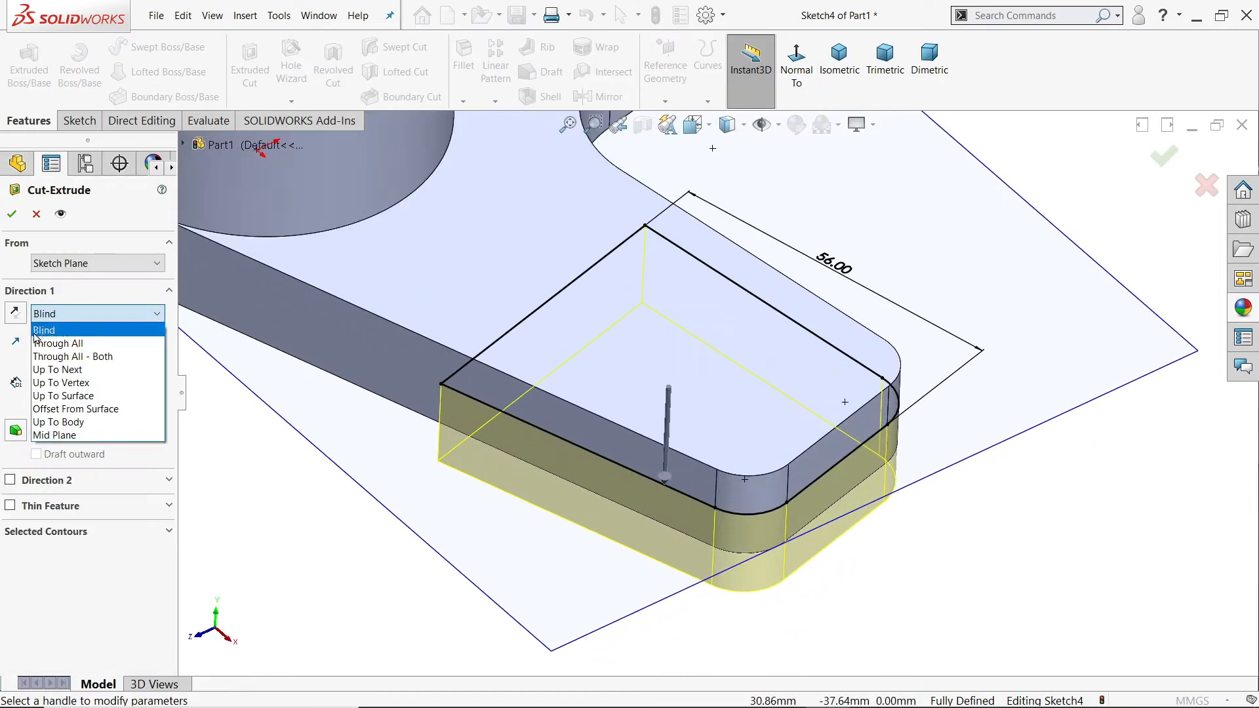
{"action": "left_click", "coordinate": [56, 437]}
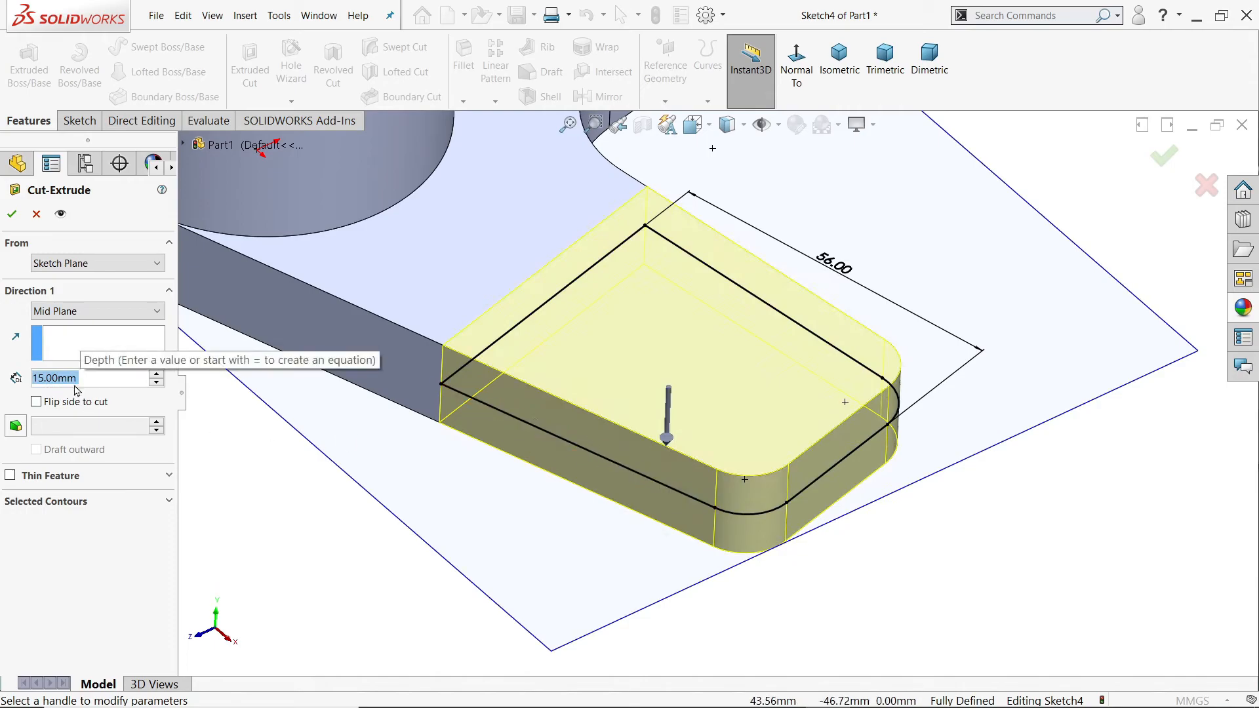
{"action": "type", "text": "5"}
{"action": "key", "text": "Return"}
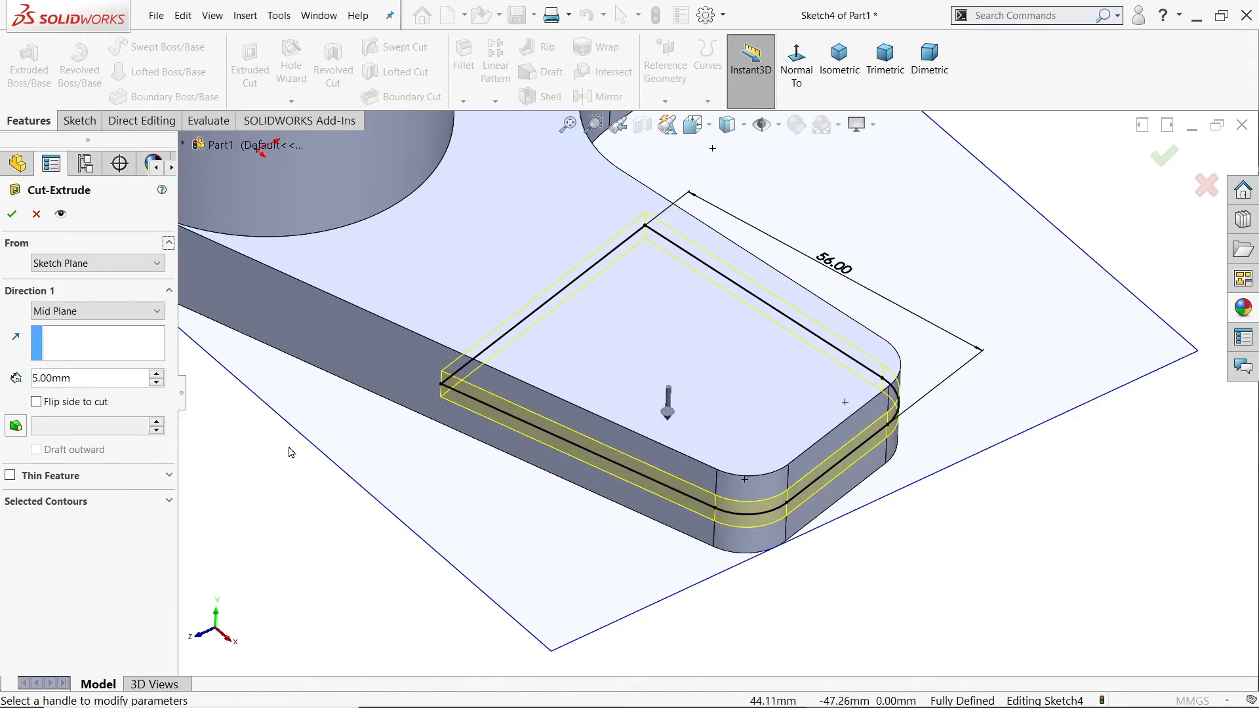
{"action": "scroll", "coordinate": [745, 471], "scroll_direction": "down", "scroll_amount": 5}
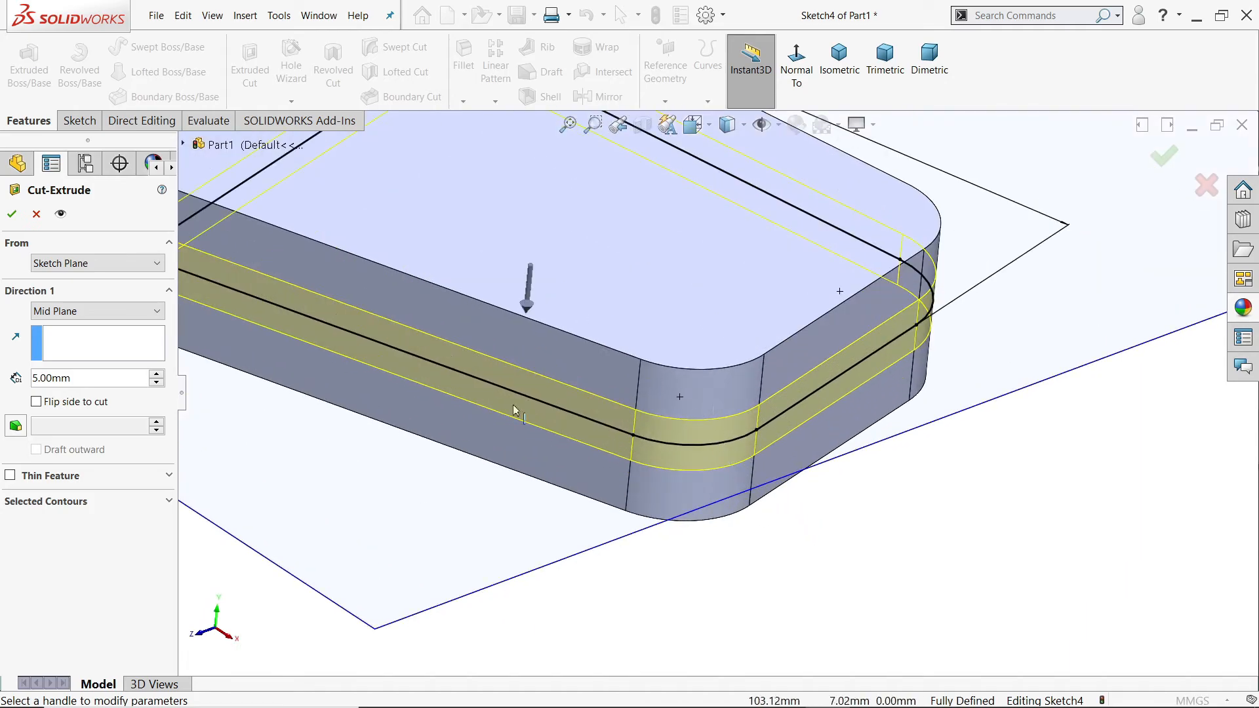
{"action": "left_click", "coordinate": [12, 214]}
{"action": "scroll", "coordinate": [878, 508], "scroll_direction": "up", "scroll_amount": 5}
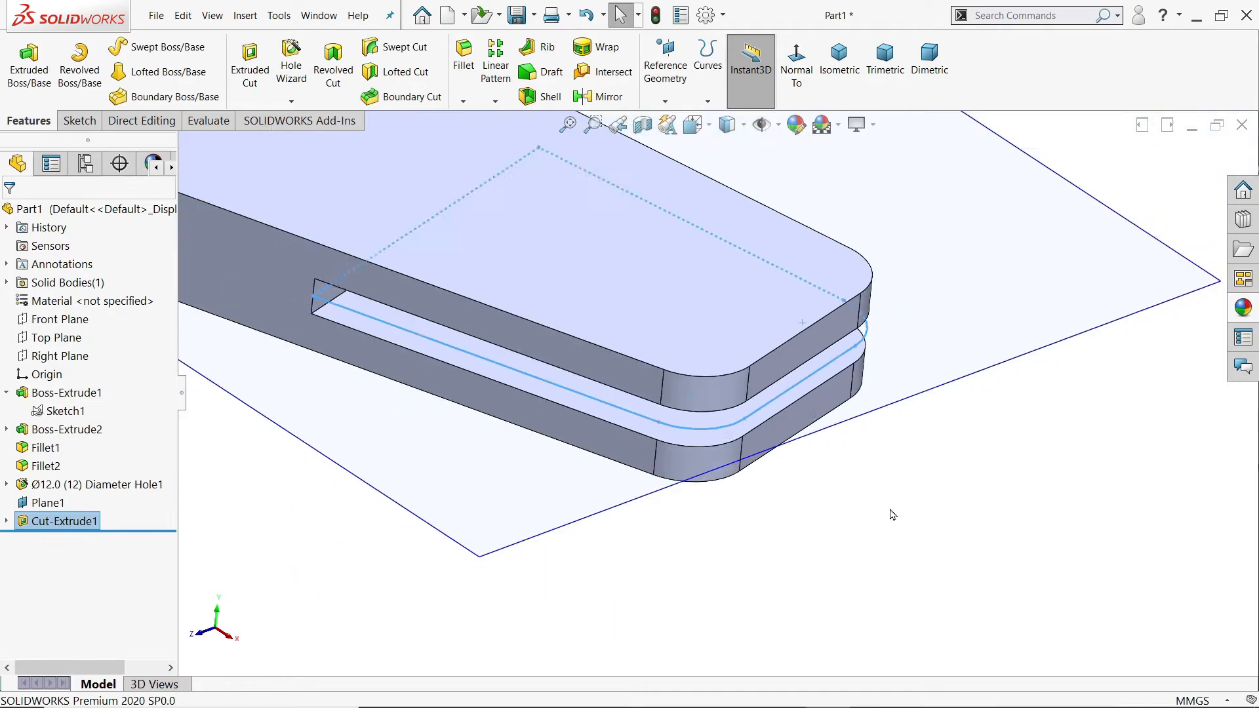
Step: Hide the flange's mid-plane reference plane
{"action": "left_click", "coordinate": [862, 498]}
{"action": "scroll", "coordinate": [862, 498], "scroll_direction": "up", "scroll_amount": 1}
{"action": "middle_click_drag", "start_coordinate": [863, 497], "coordinate": [899, 495]}
{"action": "left_click", "coordinate": [887, 364]}
{"action": "left_click", "coordinate": [971, 315]}
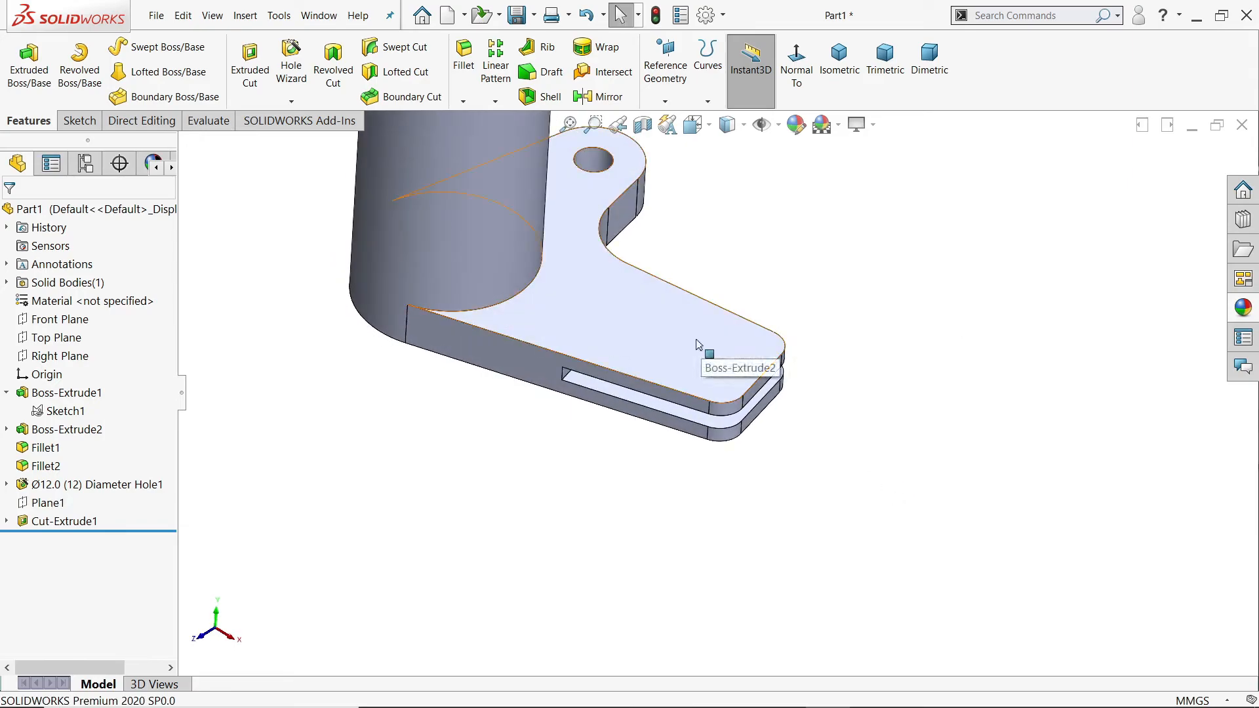
Step: Set up a Hole Wizard hole with the DIN standard, Drill sizes type, Ø6.0 size and Through All end condition
{"action": "left_click", "coordinate": [293, 82]}
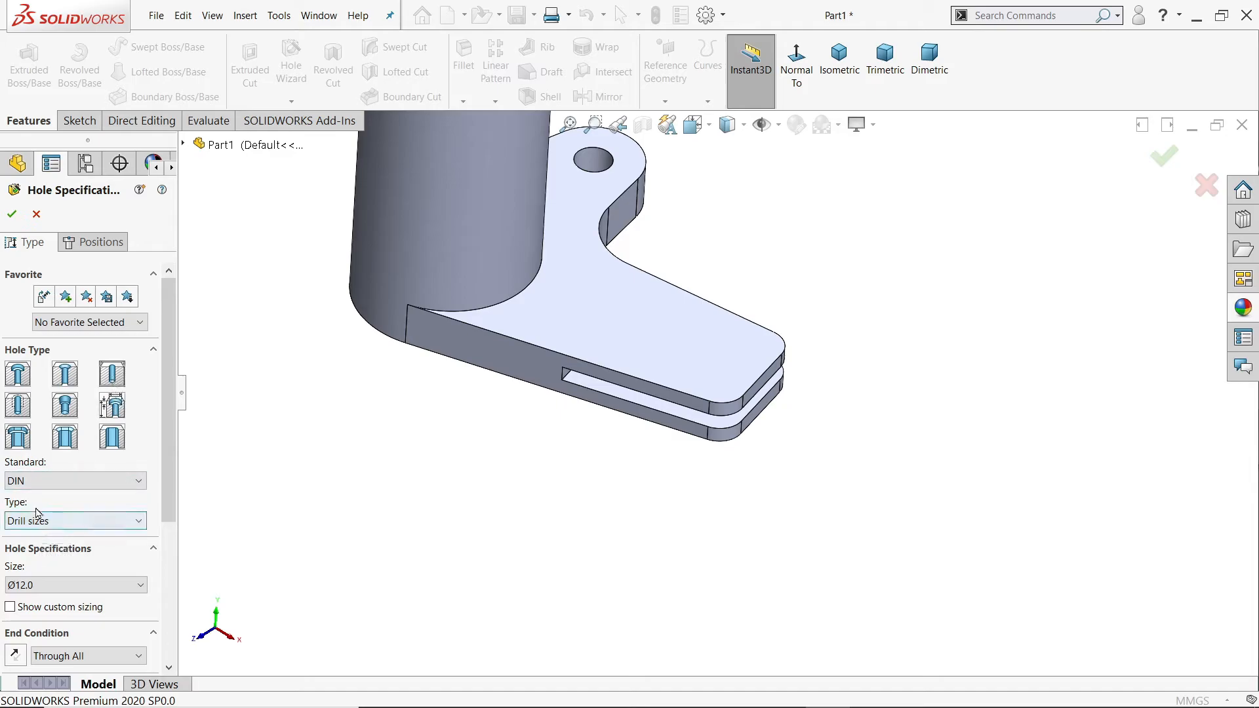
{"action": "left_click", "coordinate": [42, 483]}
{"action": "left_click", "coordinate": [42, 484]}
{"action": "left_click", "coordinate": [55, 520]}
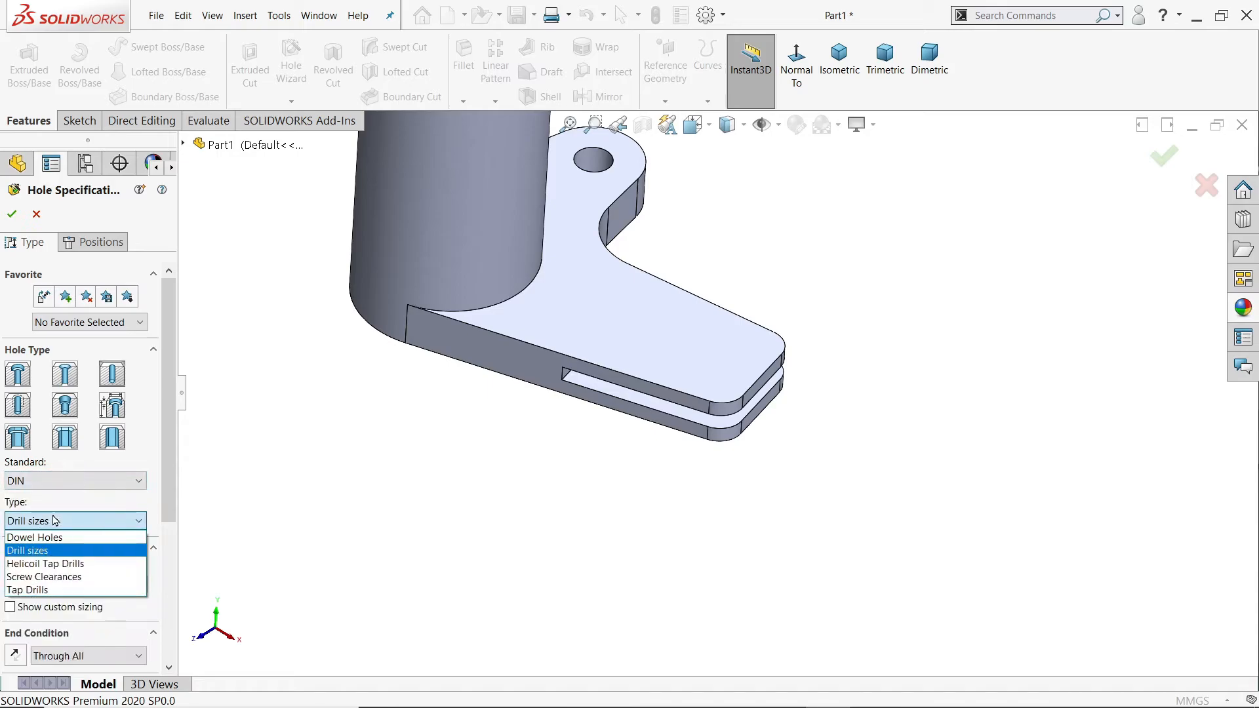
{"action": "left_click", "coordinate": [58, 522]}
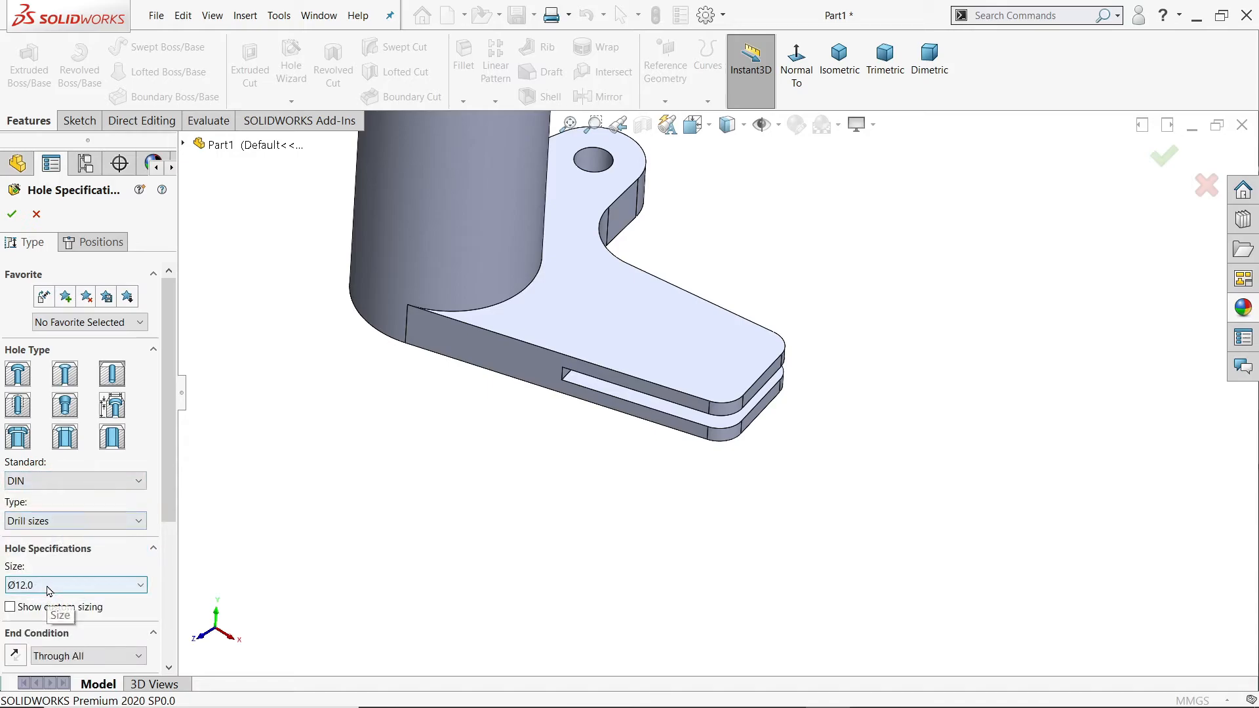
{"action": "left_click", "coordinate": [50, 592]}
{"action": "scroll", "coordinate": [53, 518], "scroll_direction": "up", "scroll_amount": 8}
{"action": "scroll", "coordinate": [54, 502], "scroll_direction": "up", "scroll_amount": 4}
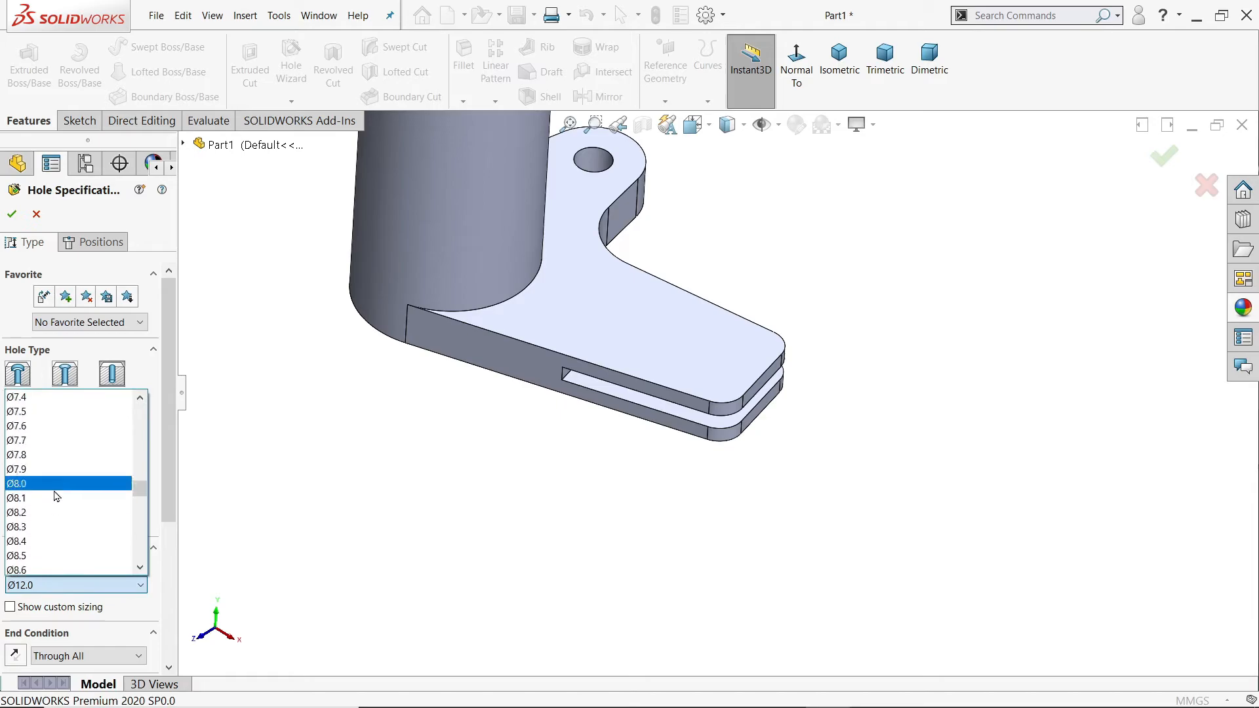
{"action": "scroll", "coordinate": [39, 437], "scroll_direction": "up", "scroll_amount": 4}
{"action": "scroll", "coordinate": [39, 437], "scroll_direction": "up", "scroll_amount": 1}
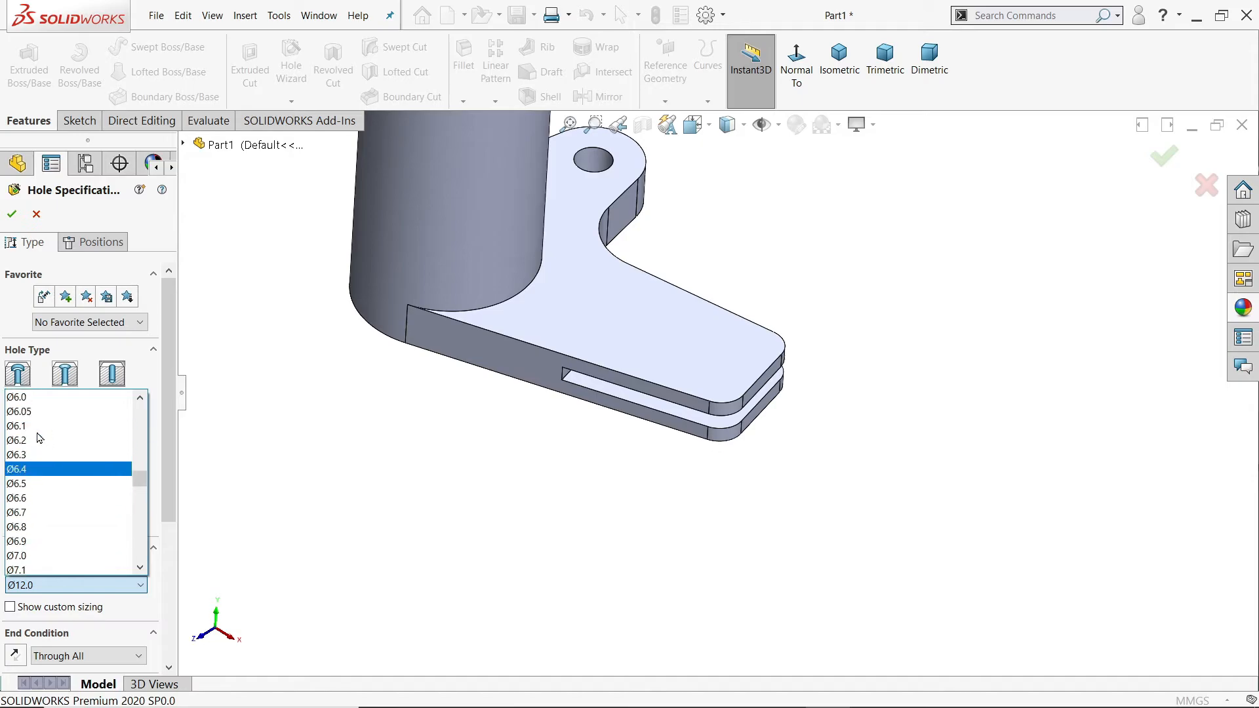
{"action": "left_click", "coordinate": [44, 399]}
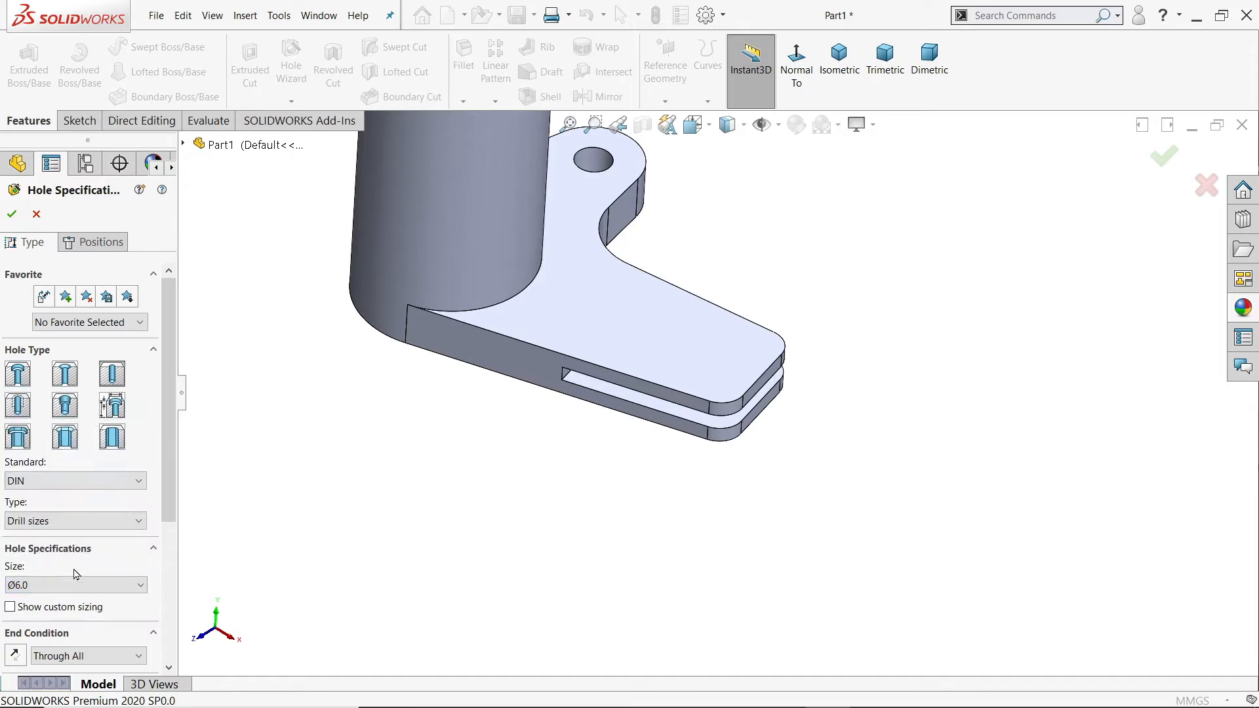
{"action": "scroll", "coordinate": [66, 557], "scroll_direction": "down", "scroll_amount": 3}
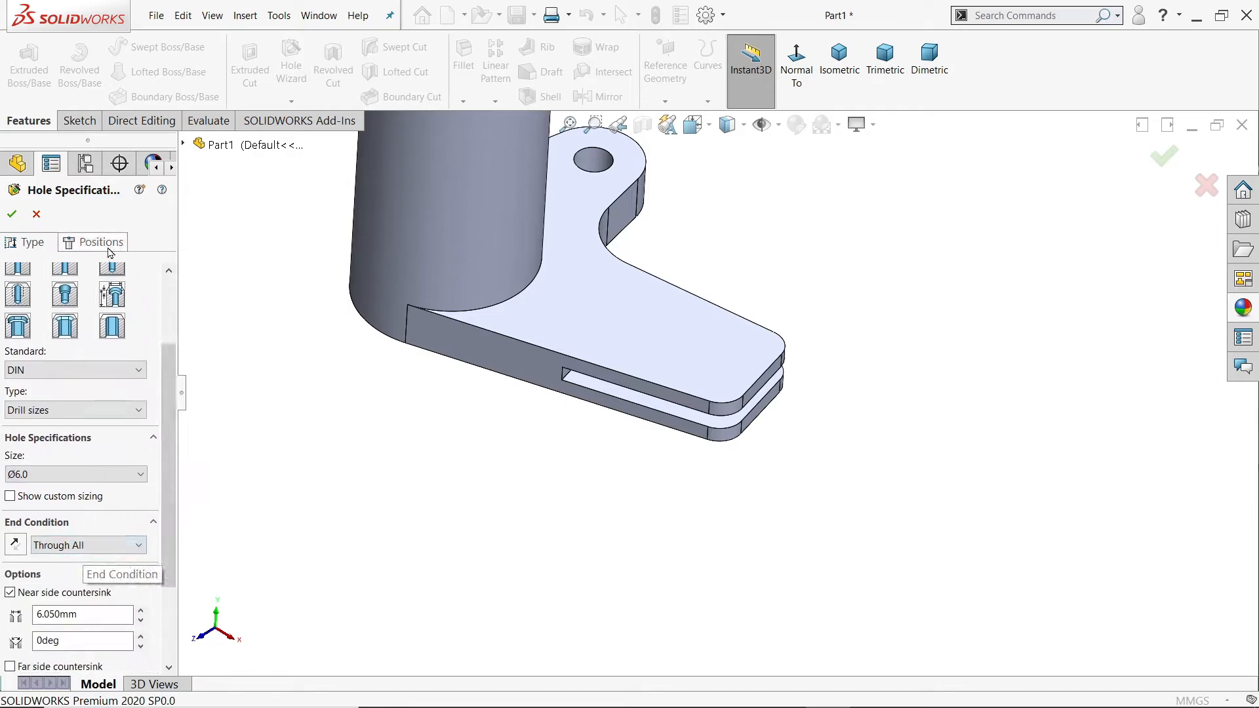
Step: Place two hole positions on the arm's upper face at the centres of its two rounded end corners
{"action": "left_click", "coordinate": [85, 243]}
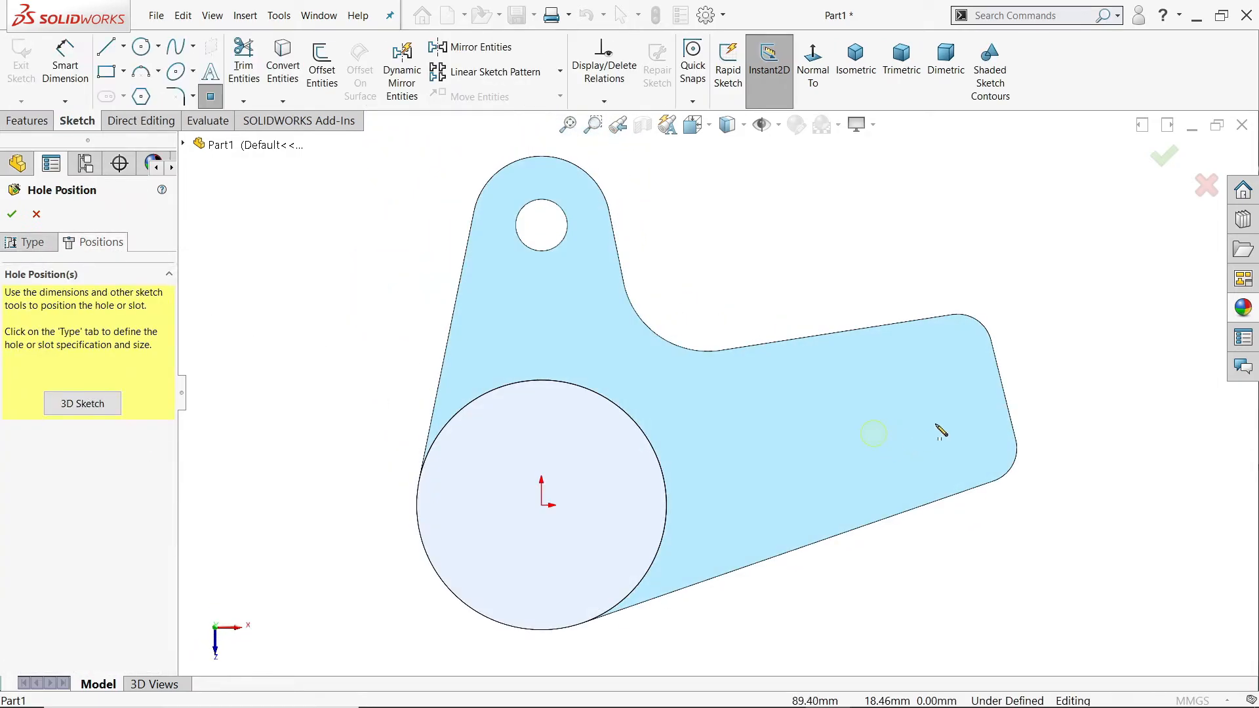
{"action": "scroll", "coordinate": [876, 433], "scroll_direction": "down", "scroll_amount": 5}
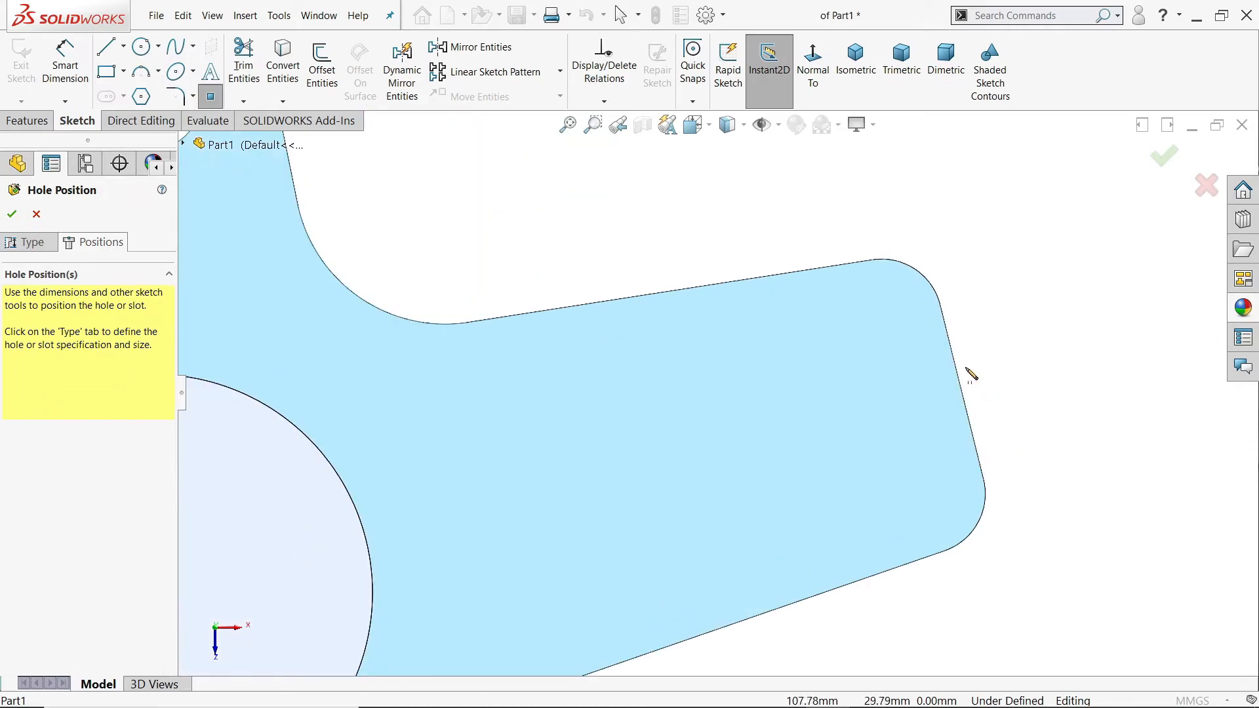
{"action": "left_click", "coordinate": [881, 320]}
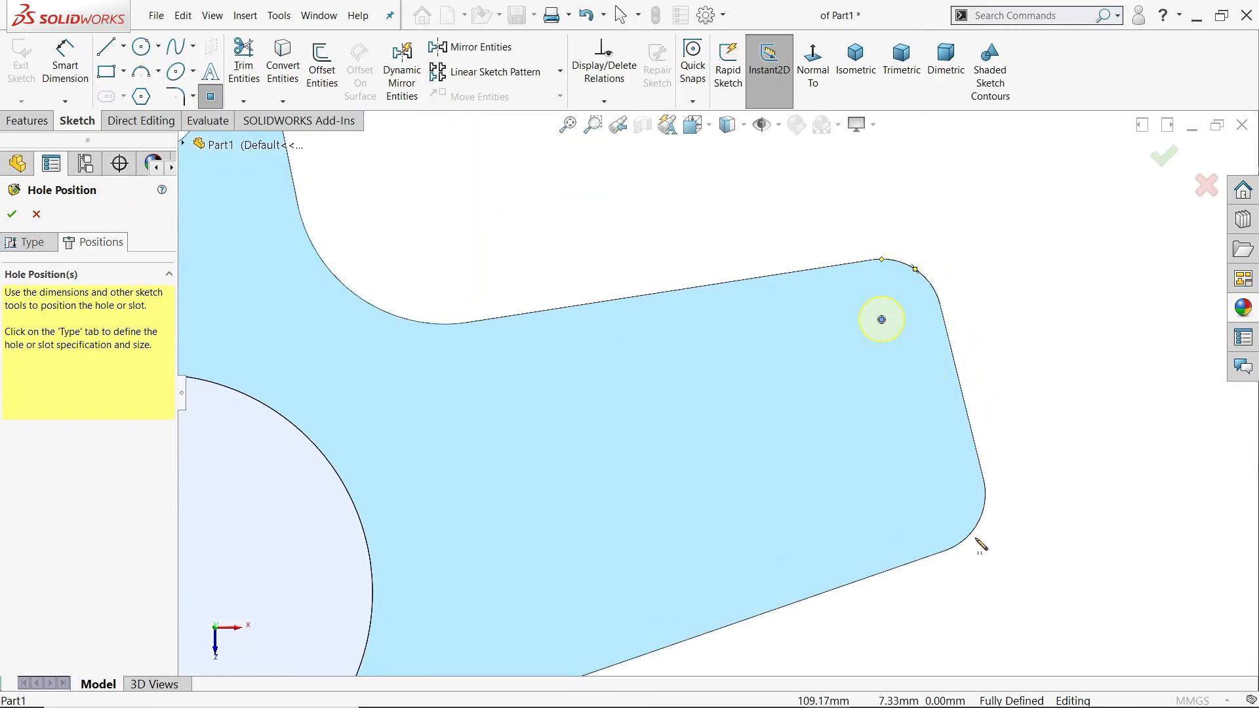
{"action": "left_click", "coordinate": [924, 493]}
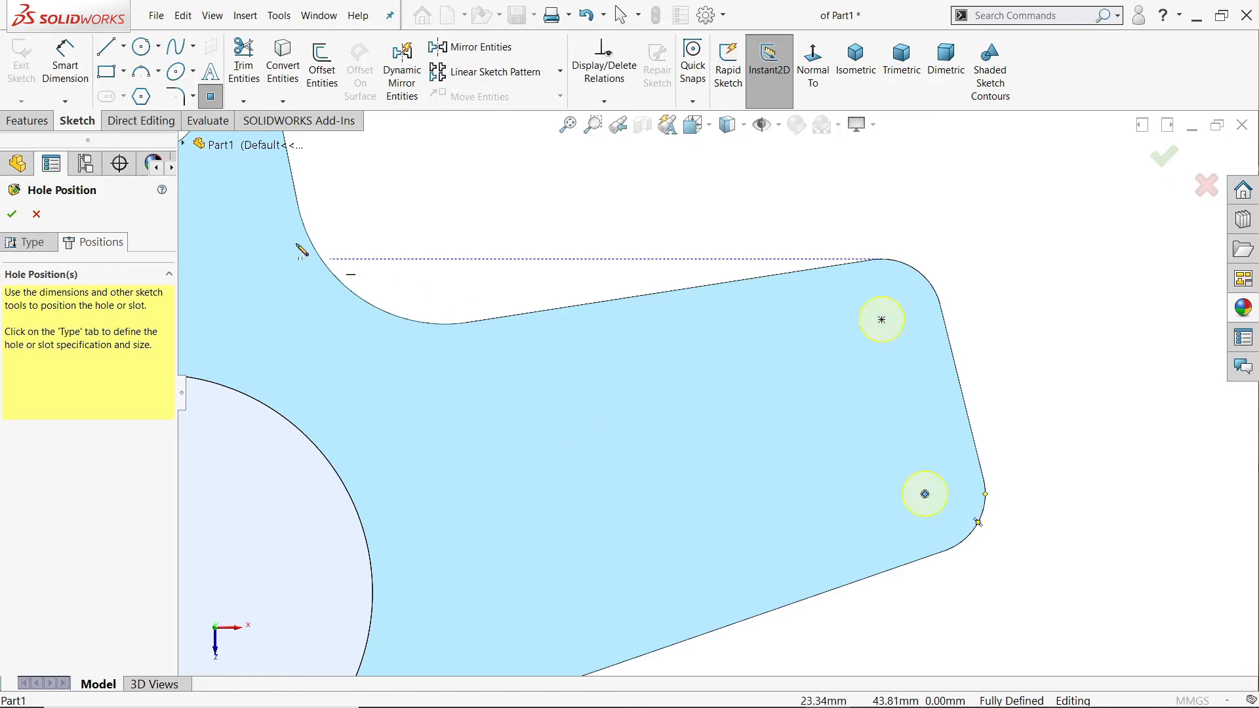
{"action": "key", "text": "Escape"}
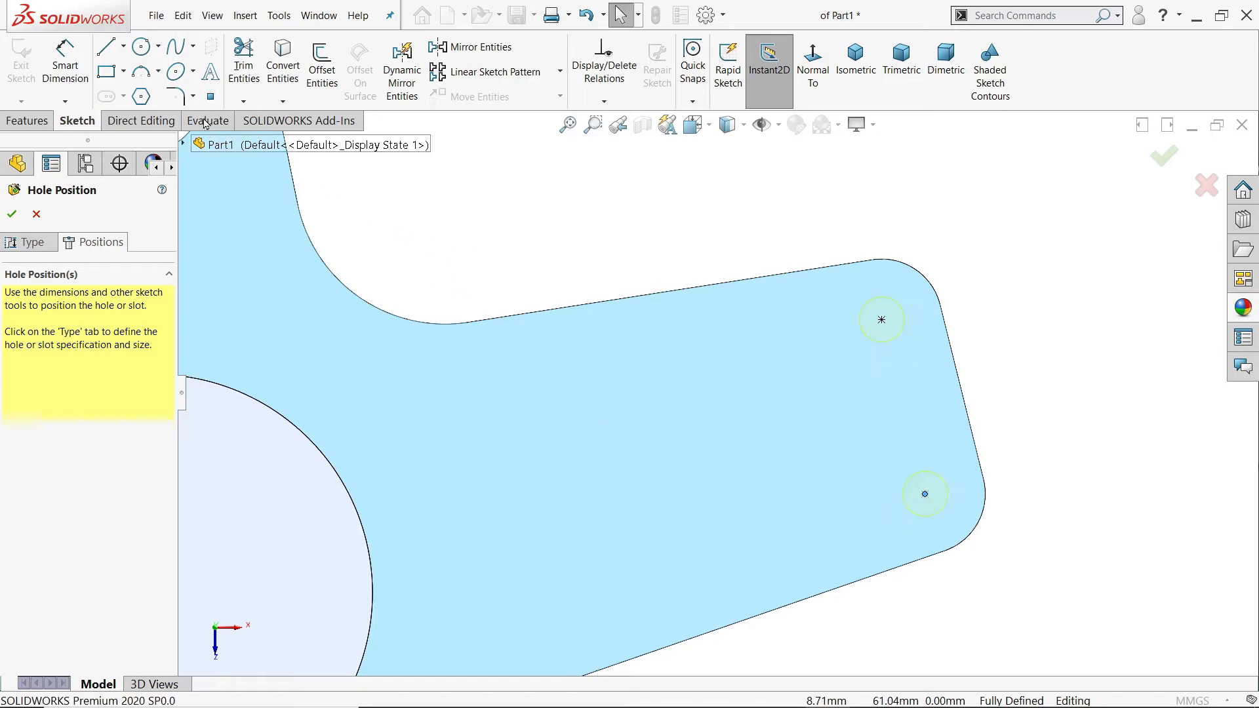
Step: Sketch a centerline about 27 mm long across the arm near the cylinder and make it parallel to the arm's end edge
{"action": "left_click", "coordinate": [124, 46]}
{"action": "left_click", "coordinate": [138, 88]}
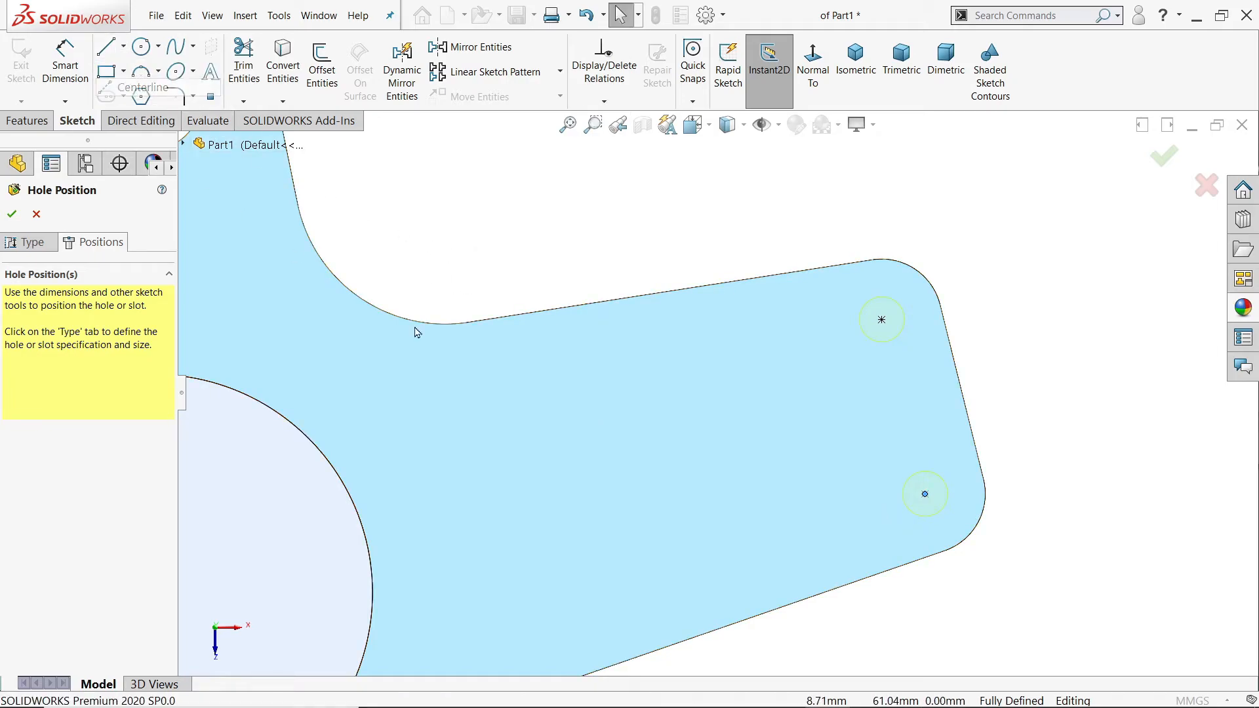
{"action": "left_click", "coordinate": [611, 387]}
{"action": "left_click", "coordinate": [658, 583]}
{"action": "right_click", "coordinate": [728, 506]}
{"action": "left_click", "coordinate": [771, 529]}
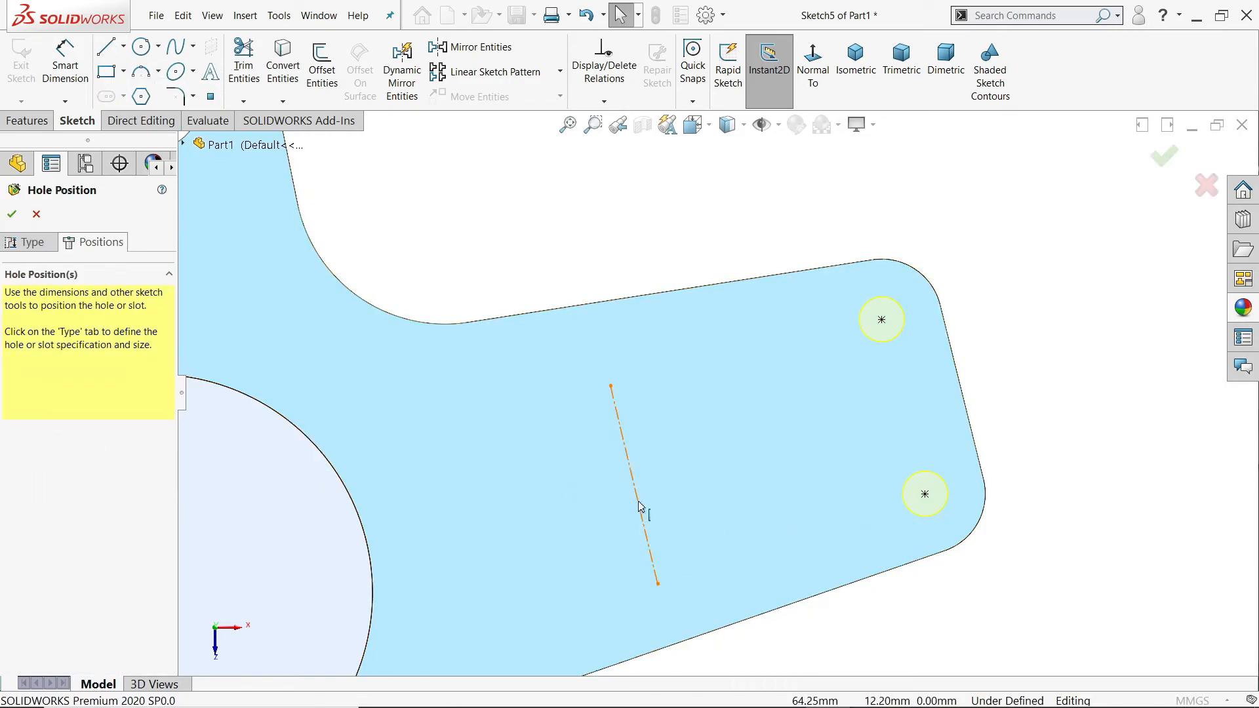
{"action": "left_click", "coordinate": [641, 509]}
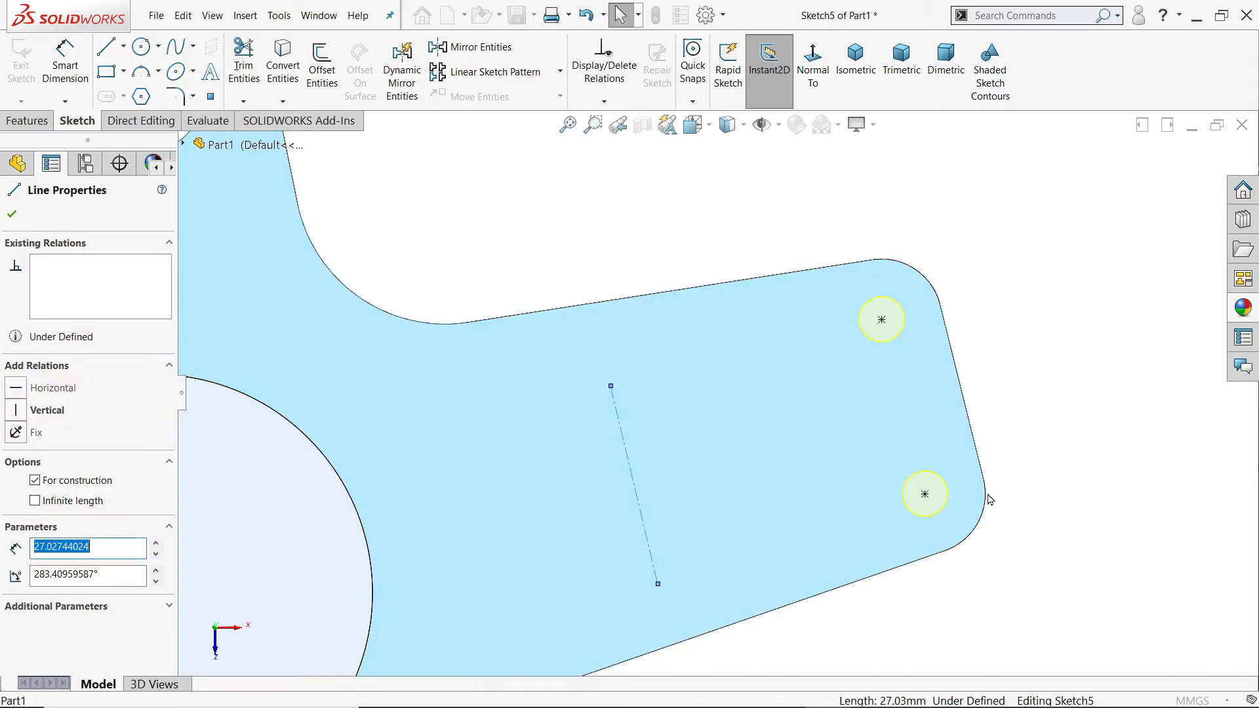
{"action": "left_click", "coordinate": [971, 430], "text": "ctrl"}
{"action": "left_click", "coordinate": [1048, 367]}
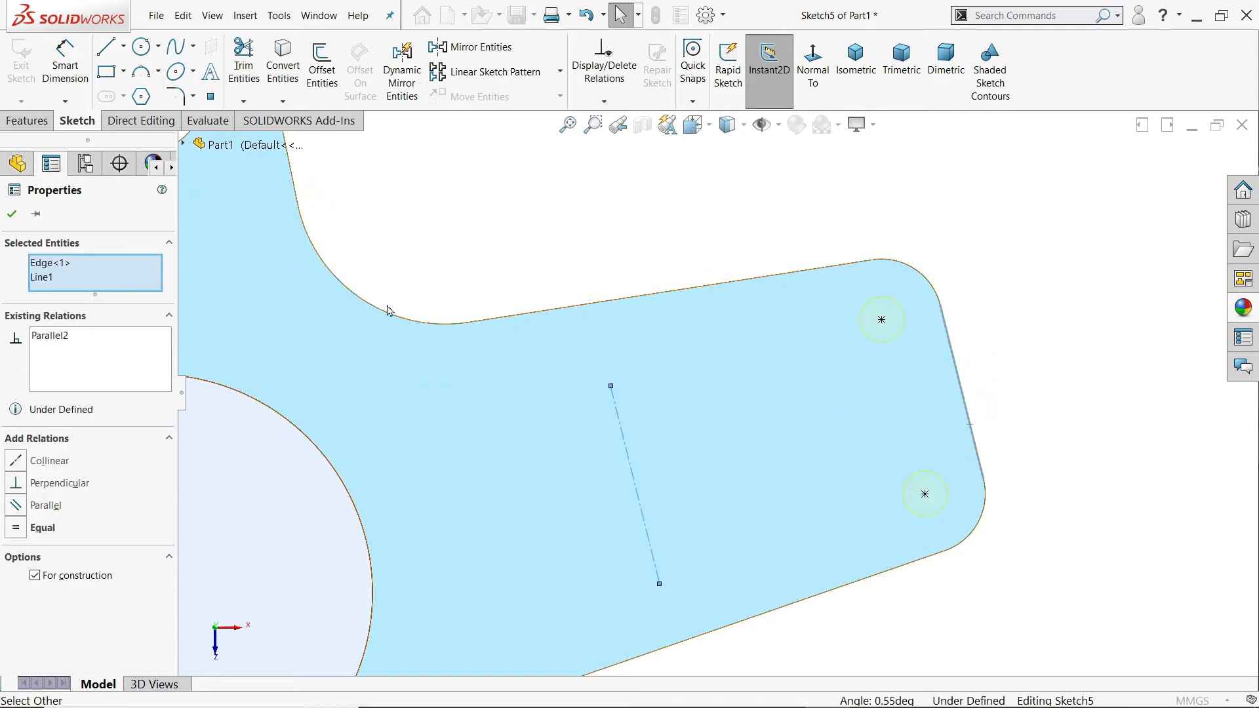
Step: Dimension the length of the centerline across the arm as 30 mm
{"action": "left_click", "coordinate": [65, 63]}
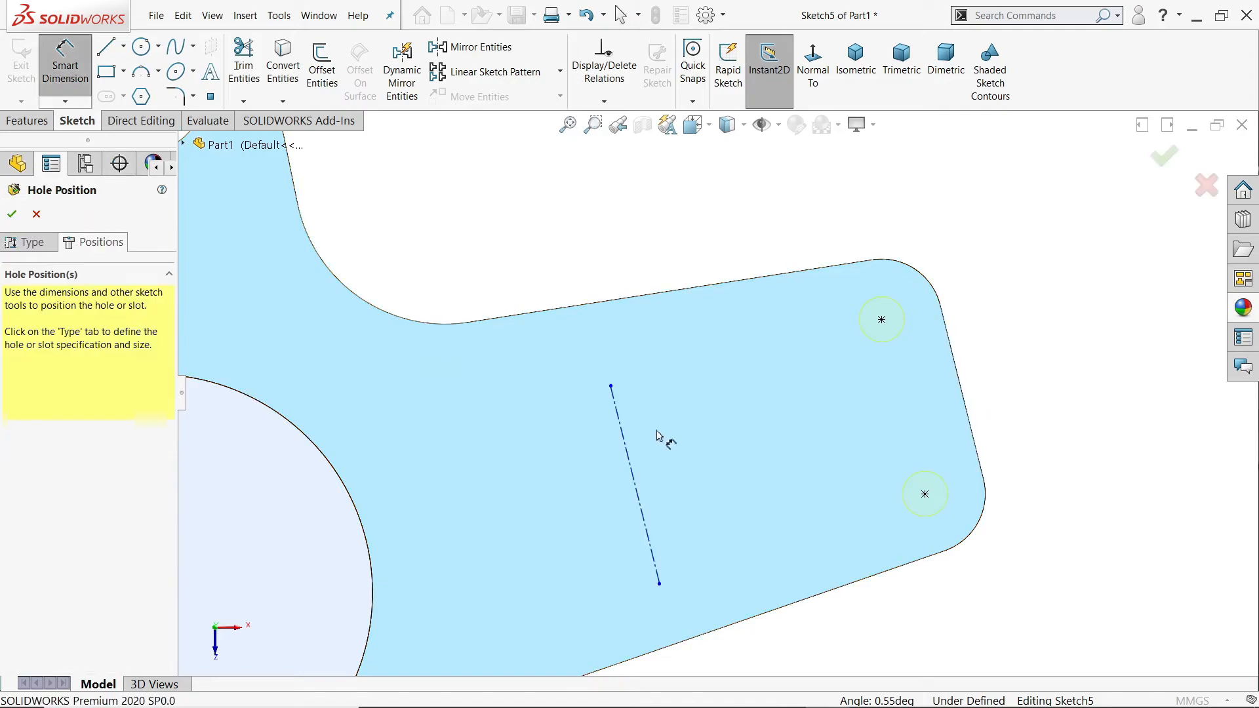
{"action": "left_click", "coordinate": [626, 448]}
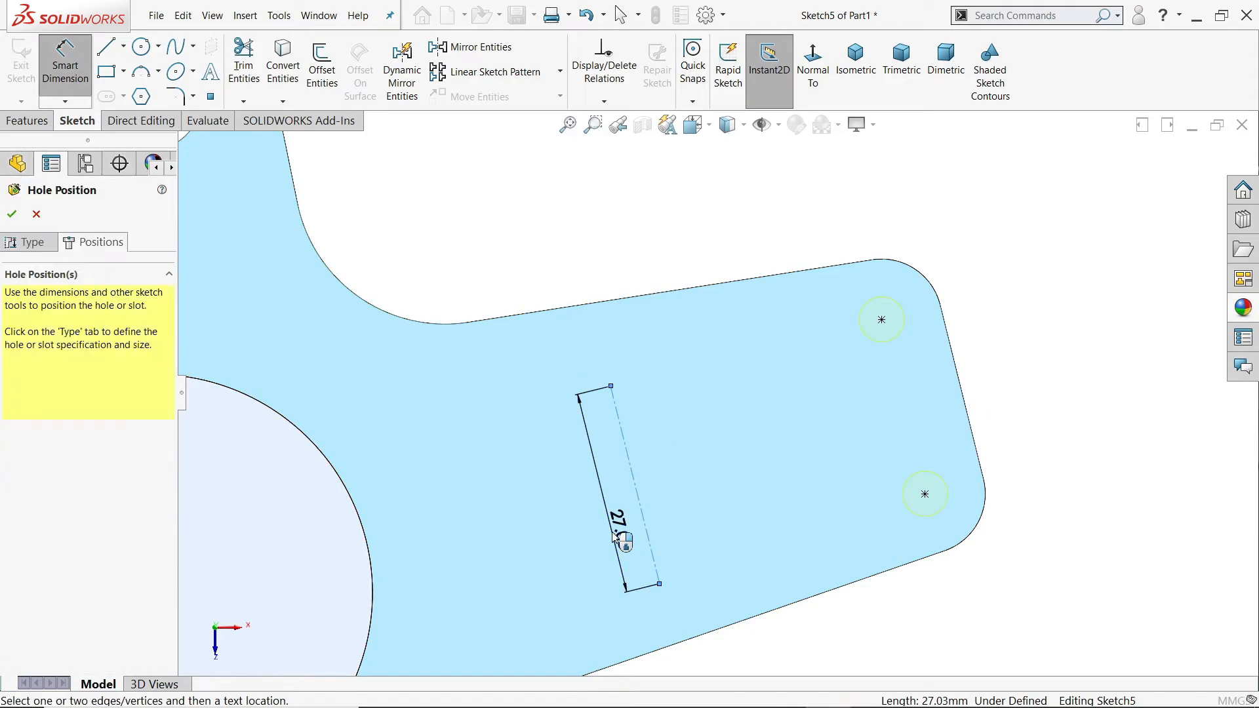
{"action": "left_click", "coordinate": [614, 536]}
{"action": "type", "text": "30"}
{"action": "key", "text": "Return"}
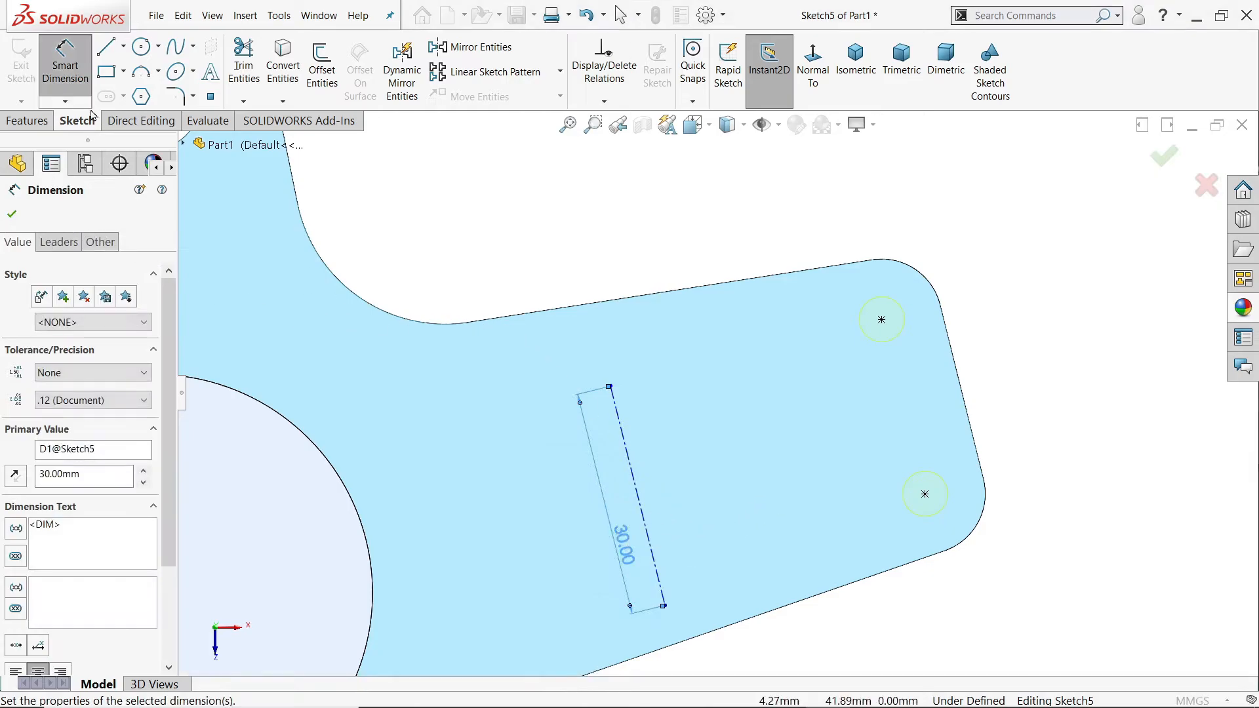
Step: Sketch a centerline from the 30 mm line's midpoint to the end edge's midpoint and make it perpendicular to that edge
{"action": "left_click", "coordinate": [122, 47]}
{"action": "left_click", "coordinate": [133, 81]}
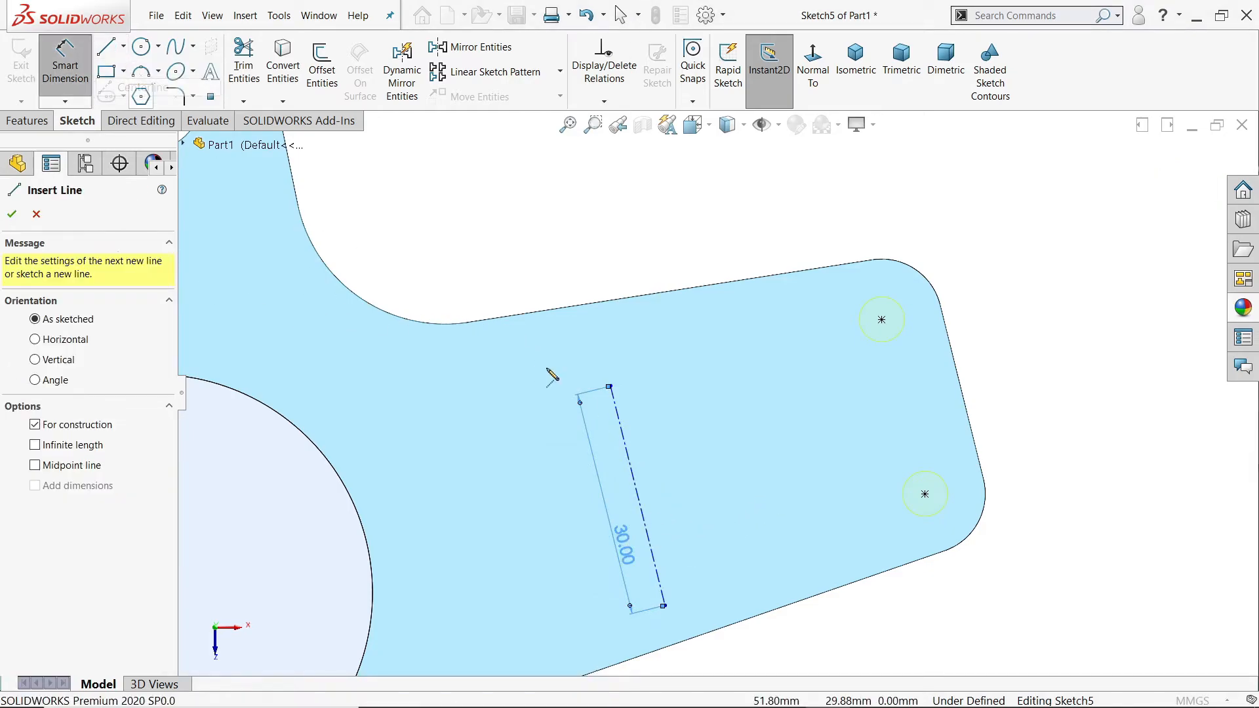
{"action": "left_click", "coordinate": [638, 496]}
{"action": "left_click", "coordinate": [961, 392]}
{"action": "right_click", "coordinate": [935, 332]}
{"action": "left_click", "coordinate": [970, 357]}
{"action": "left_click", "coordinate": [943, 401]}
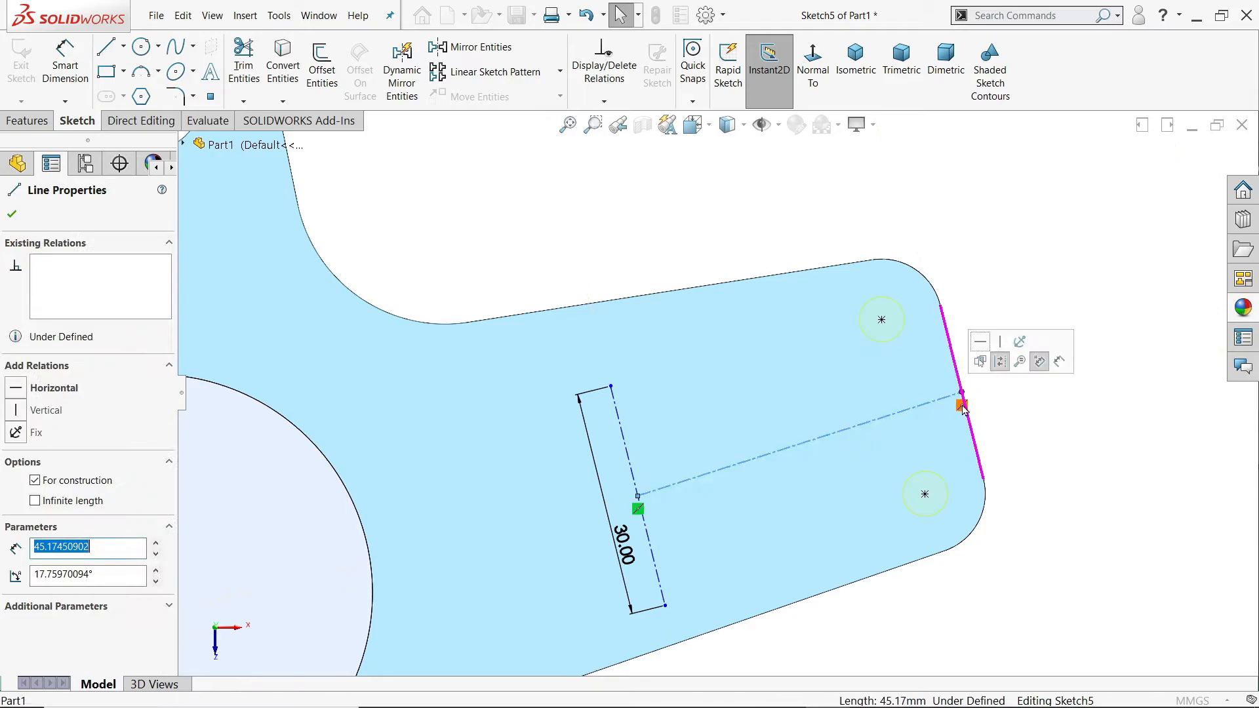
{"action": "left_click", "coordinate": [965, 407], "text": "ctrl"}
{"action": "left_click", "coordinate": [1026, 362]}
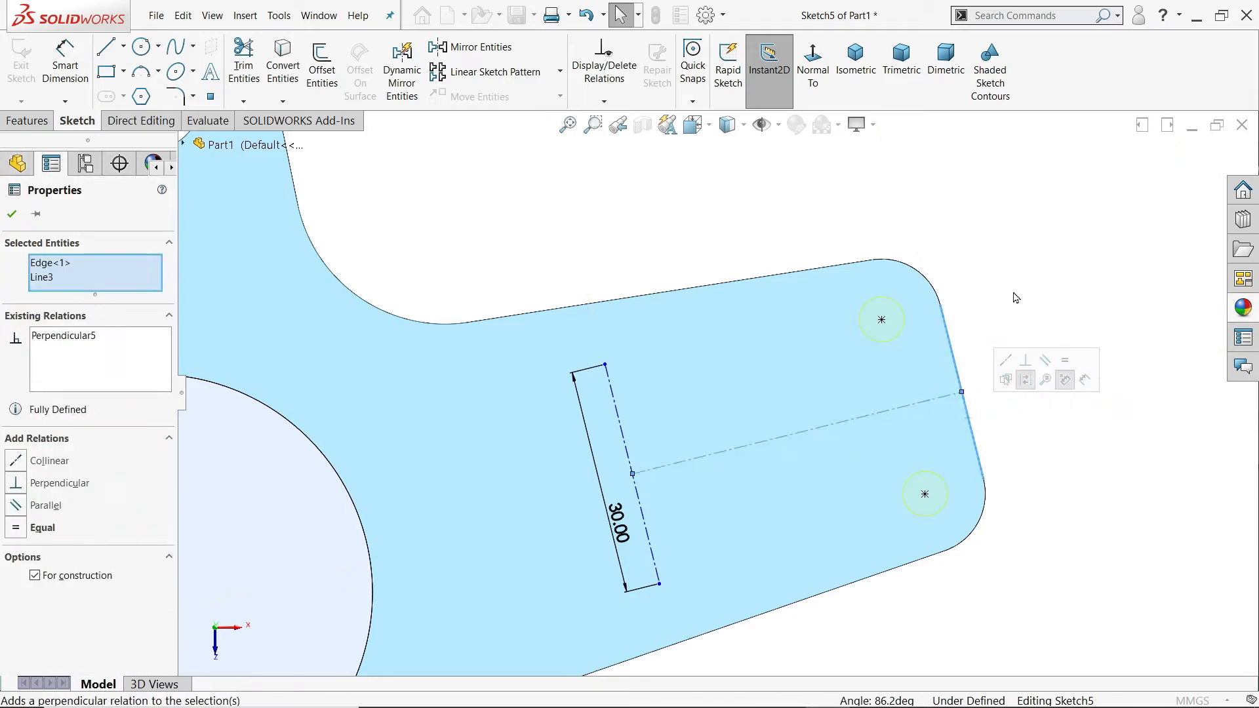
{"action": "left_click", "coordinate": [1014, 304]}
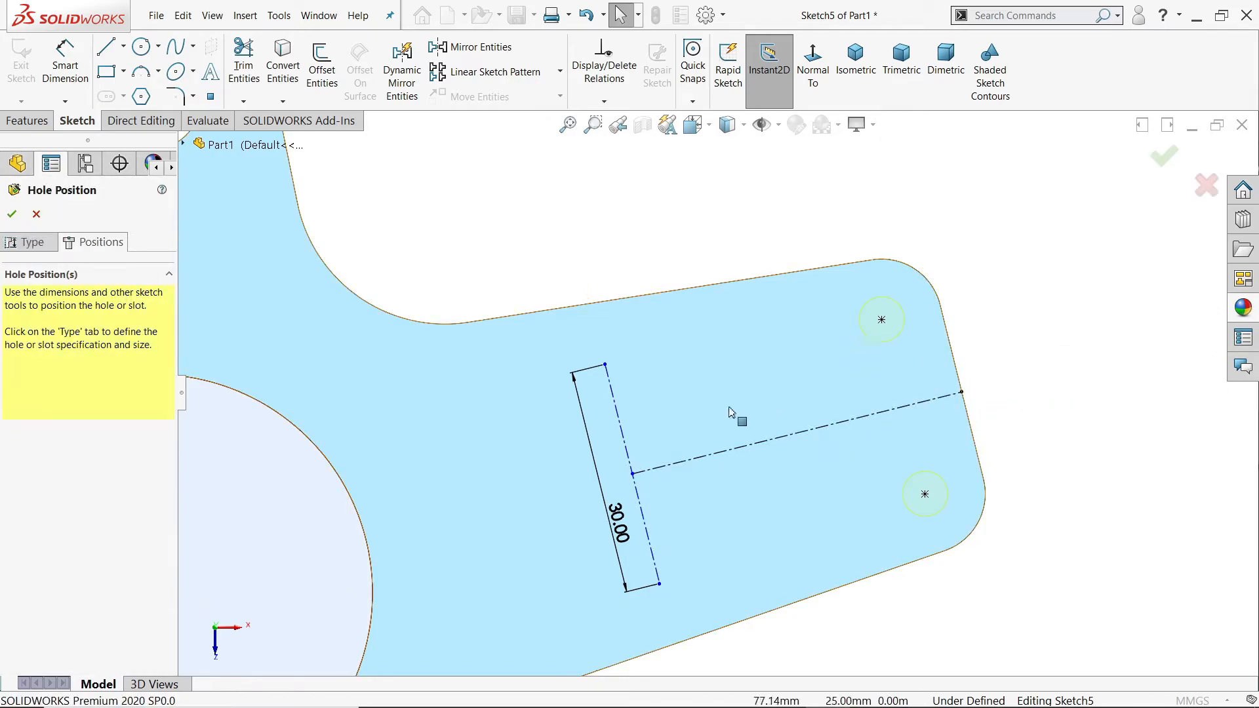
Step: Dimension the distance between the 30 mm centerline and the arm's end edge as 45 mm
{"action": "left_click", "coordinate": [63, 65]}
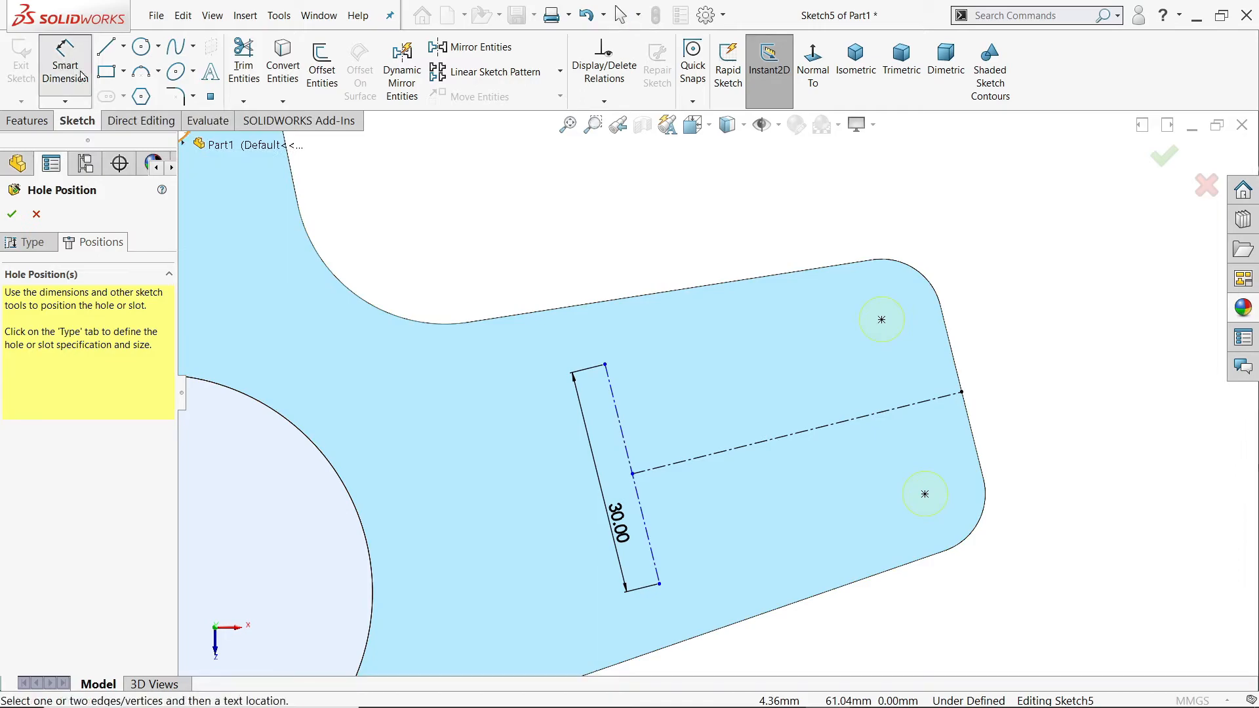
{"action": "left_click", "coordinate": [617, 420]}
{"action": "left_click", "coordinate": [957, 373]}
{"action": "left_click", "coordinate": [785, 244]}
{"action": "type", "text": "45"}
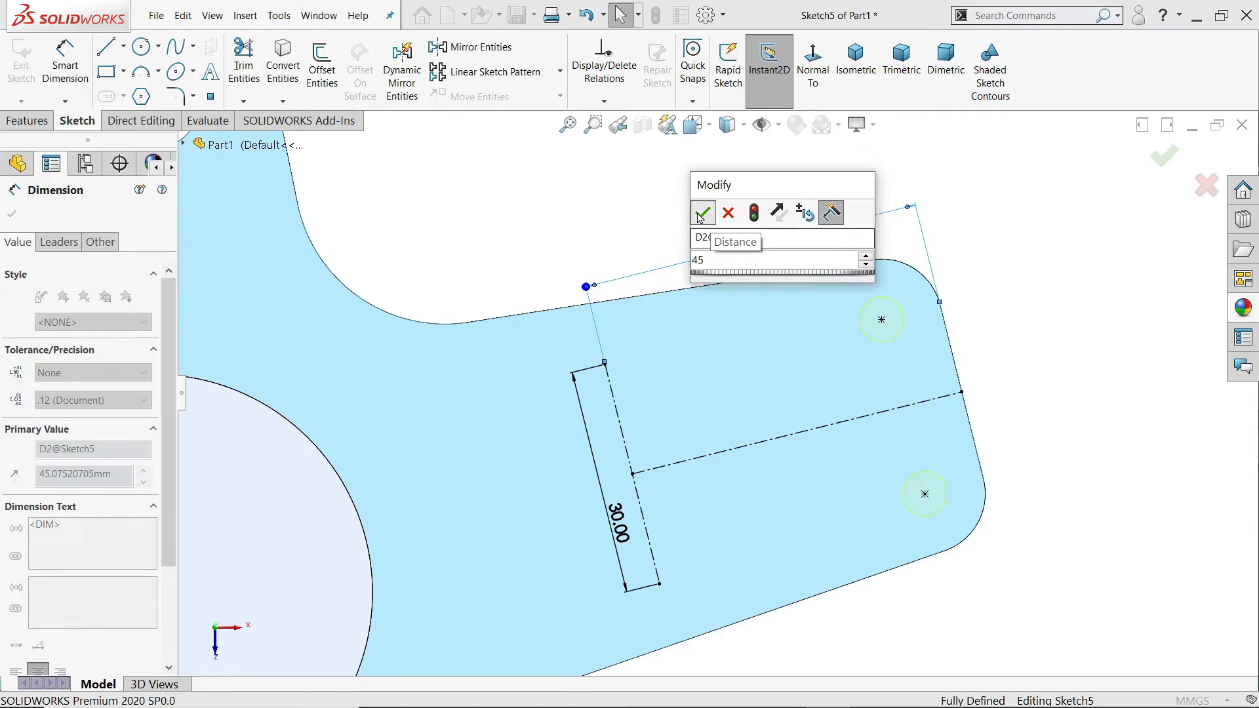
{"action": "left_click", "coordinate": [700, 215]}
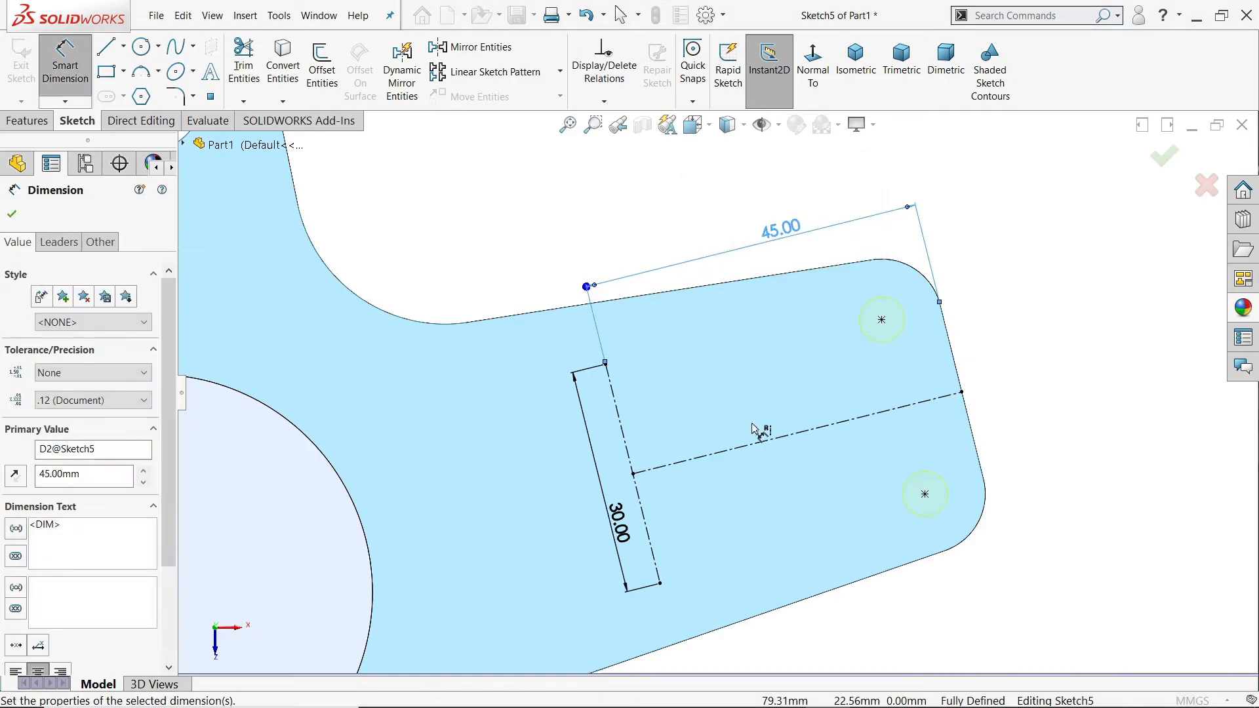
Step: Add hole positions at both ends of the 30 mm centerline and complete the 6 mm hole feature
{"action": "left_click", "coordinate": [210, 100]}
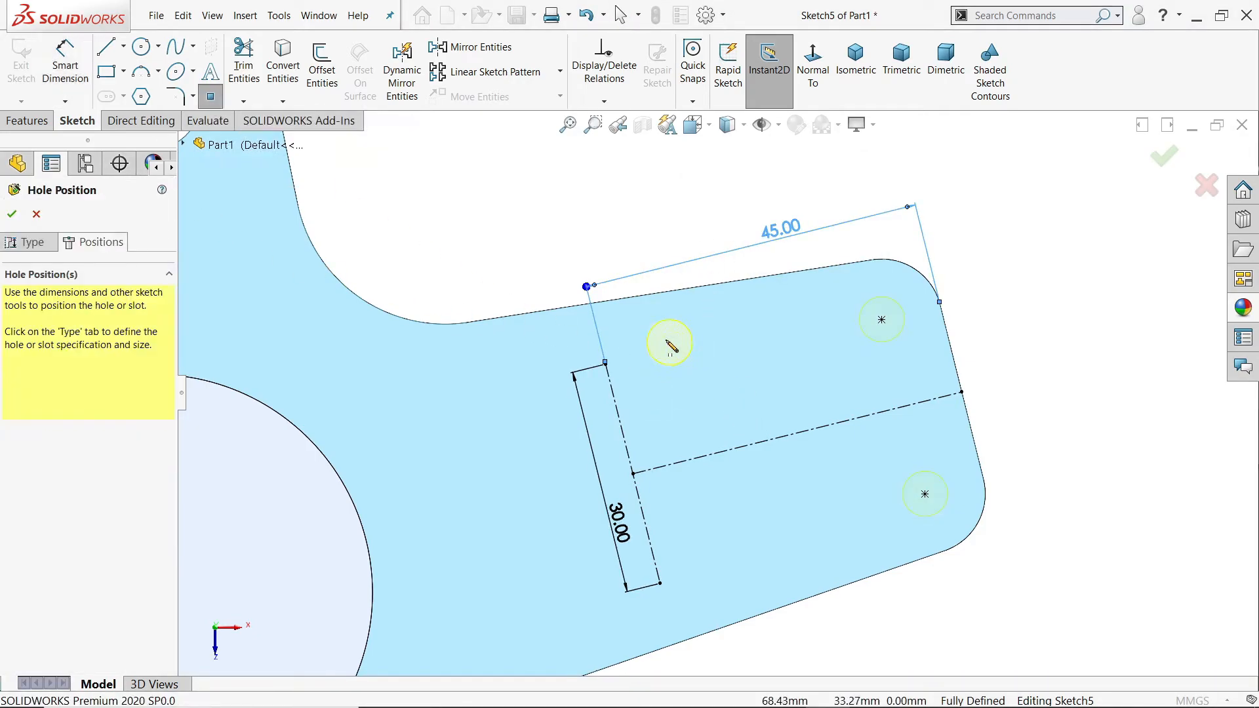
{"action": "left_click", "coordinate": [604, 363]}
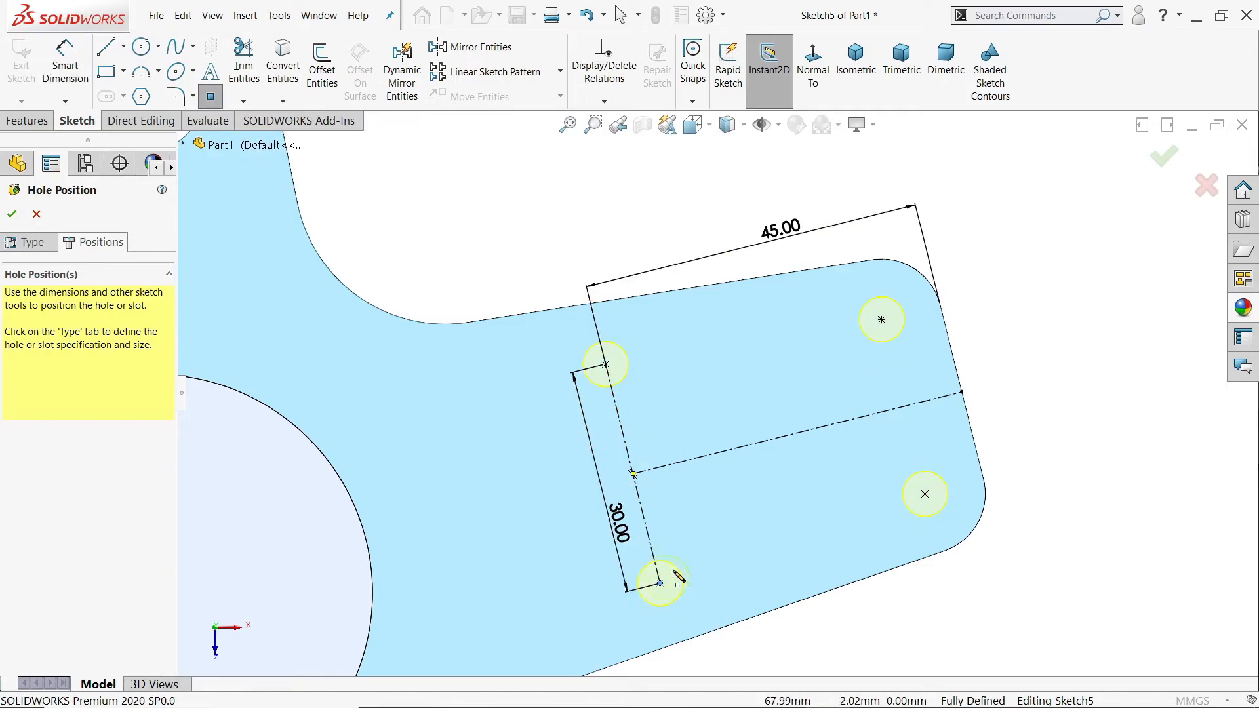
{"action": "left_click", "coordinate": [660, 582]}
{"action": "key", "text": "Escape"}
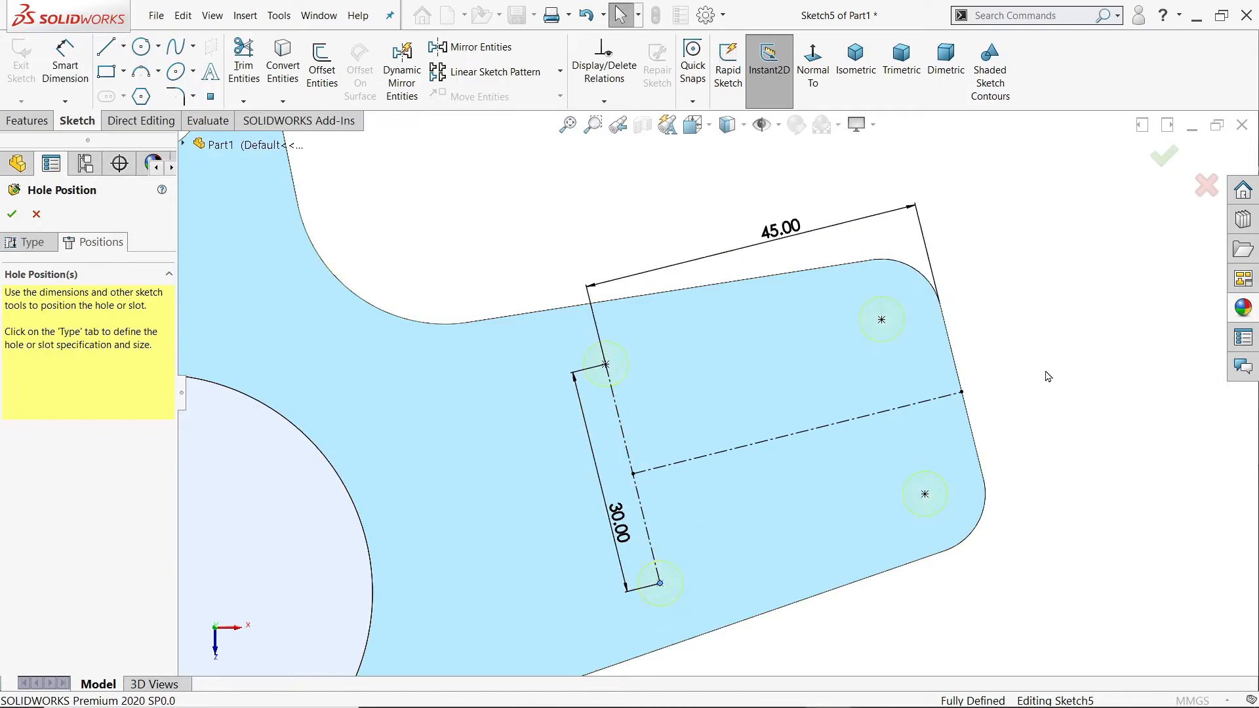
{"action": "scroll", "coordinate": [1047, 380], "scroll_direction": "down", "scroll_amount": 5}
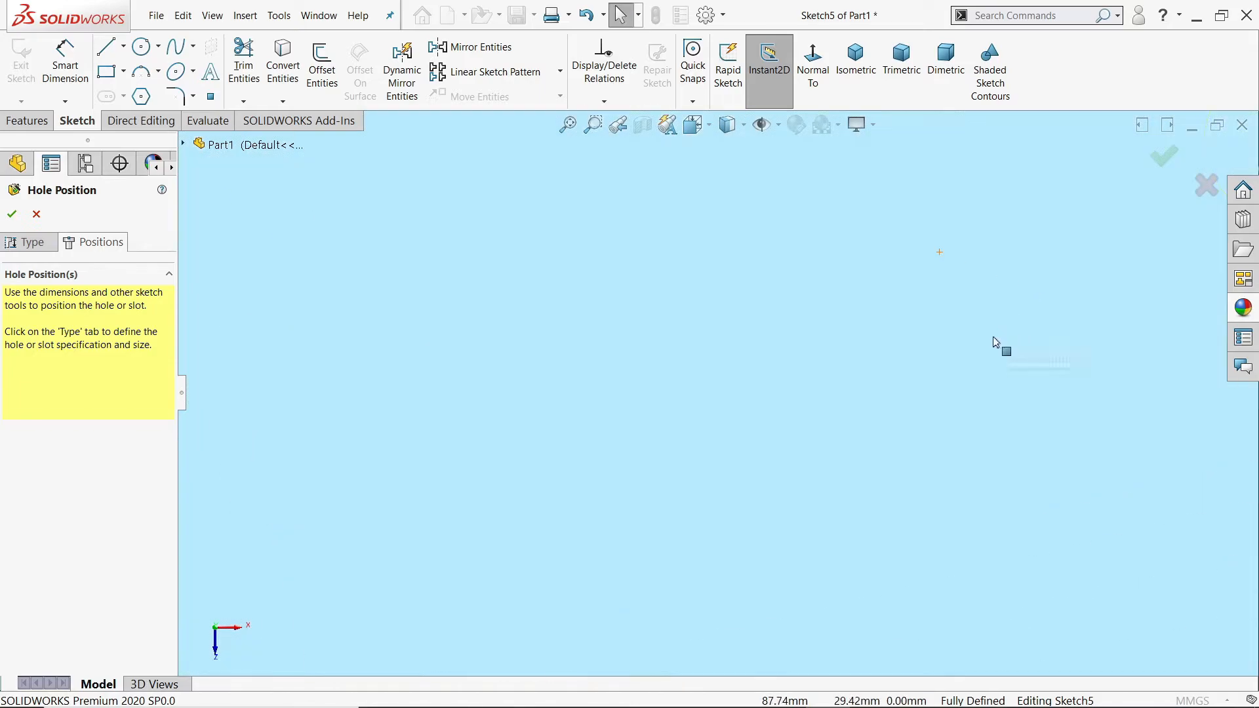
{"action": "scroll", "coordinate": [989, 352], "scroll_direction": "up", "scroll_amount": 9}
{"action": "scroll", "coordinate": [947, 400], "scroll_direction": "up", "scroll_amount": 1}
{"action": "mouse_move", "coordinate": [948, 401]}
{"action": "middle_mouse_down"}
{"action": "mouse_move", "coordinate": [905, 275]}
{"action": "mouse_move", "coordinate": [879, 247]}
{"action": "mouse_move", "coordinate": [870, 191]}
{"action": "middle_mouse_up"}
{"action": "scroll", "coordinate": [773, 522], "scroll_direction": "down", "scroll_amount": 4}
{"action": "left_click", "coordinate": [12, 213]}
{"action": "middle_click_drag", "start_coordinate": [499, 216], "coordinate": [352, 167]}
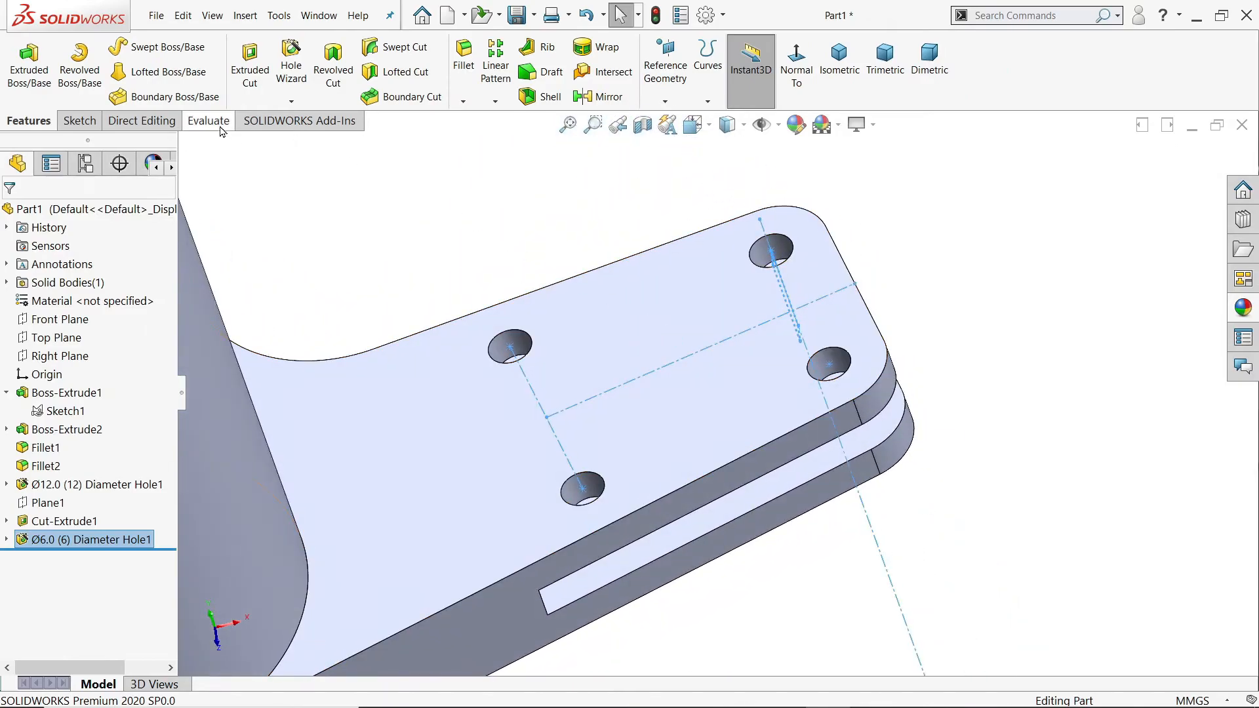
{"action": "left_click", "coordinate": [296, 192]}
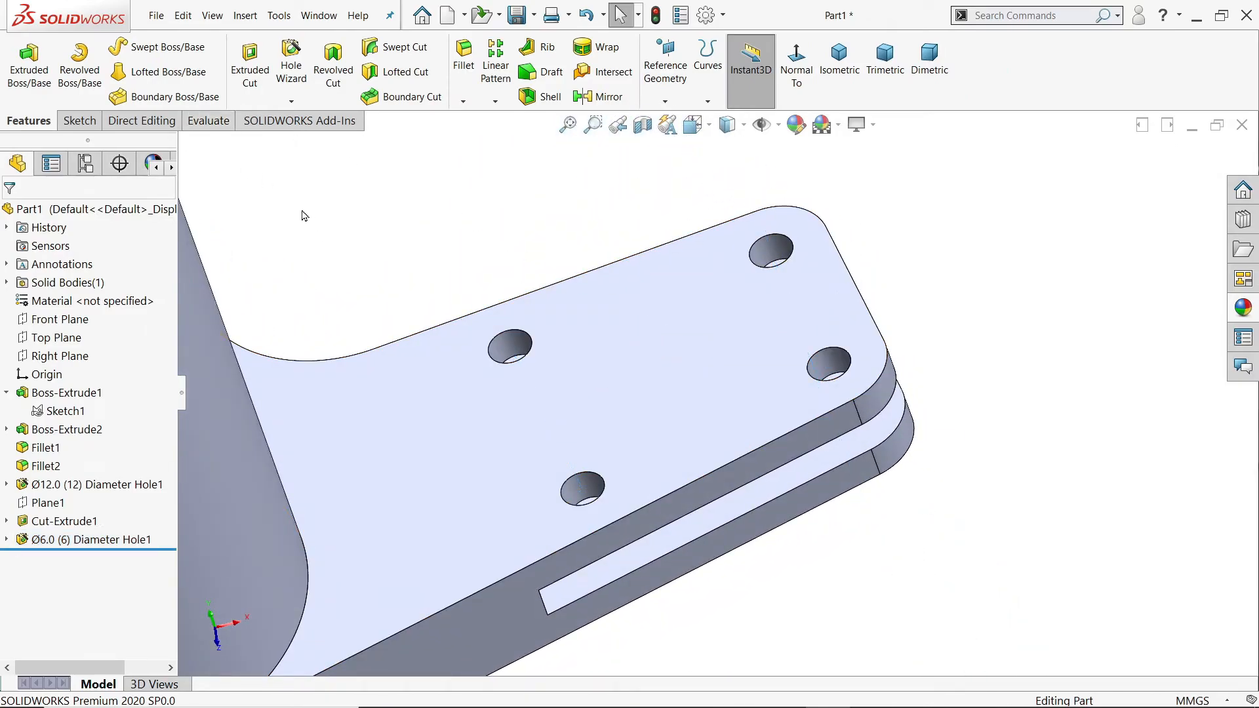
Step: Show the 6 mm hole feature's position sketch, Sketch5, in the model
{"action": "left_click", "coordinate": [6, 539]}
{"action": "left_click", "coordinate": [66, 558]}
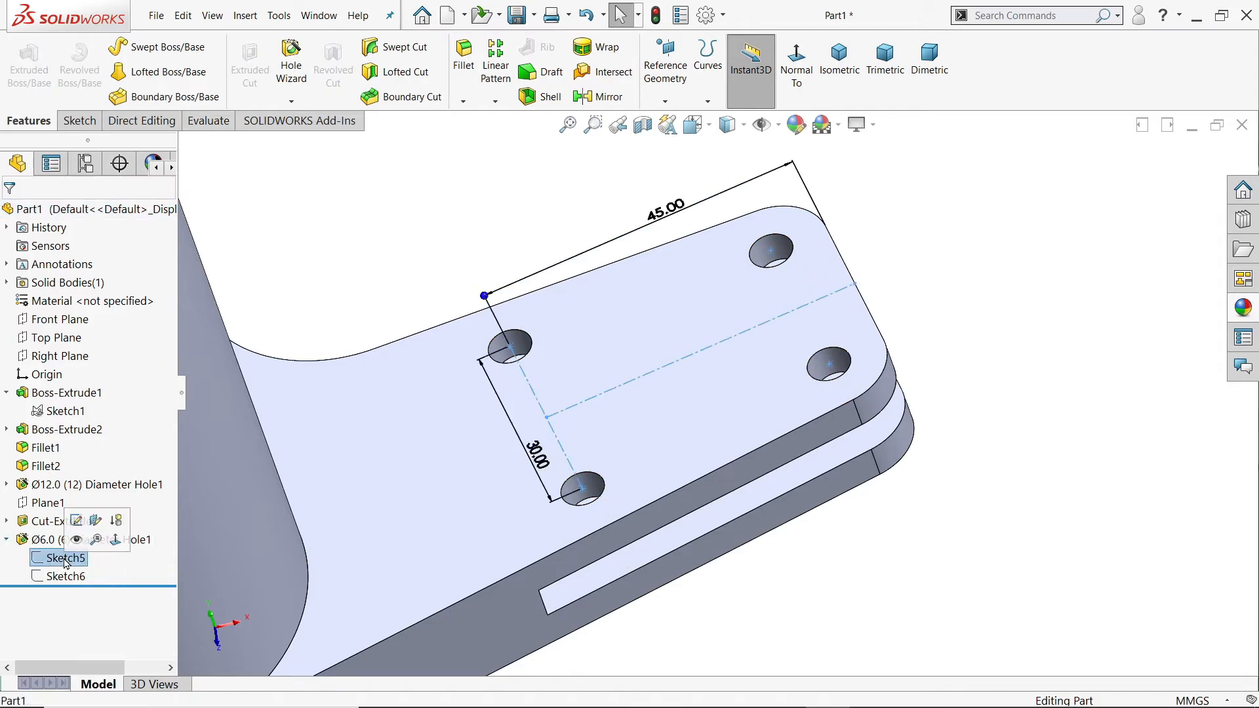
{"action": "left_click", "coordinate": [78, 539]}
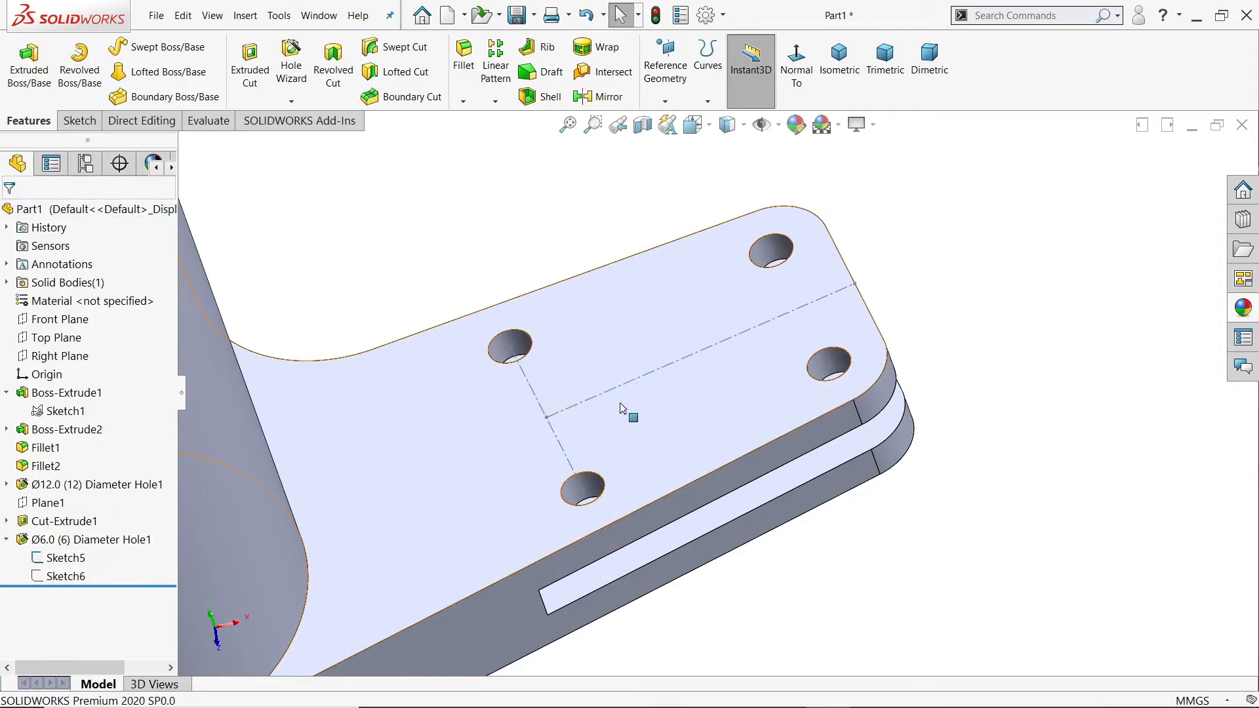
Step: Set up a new DIN drill-size hole of Ø10.0 with a Through All end condition
{"action": "left_click", "coordinate": [292, 62]}
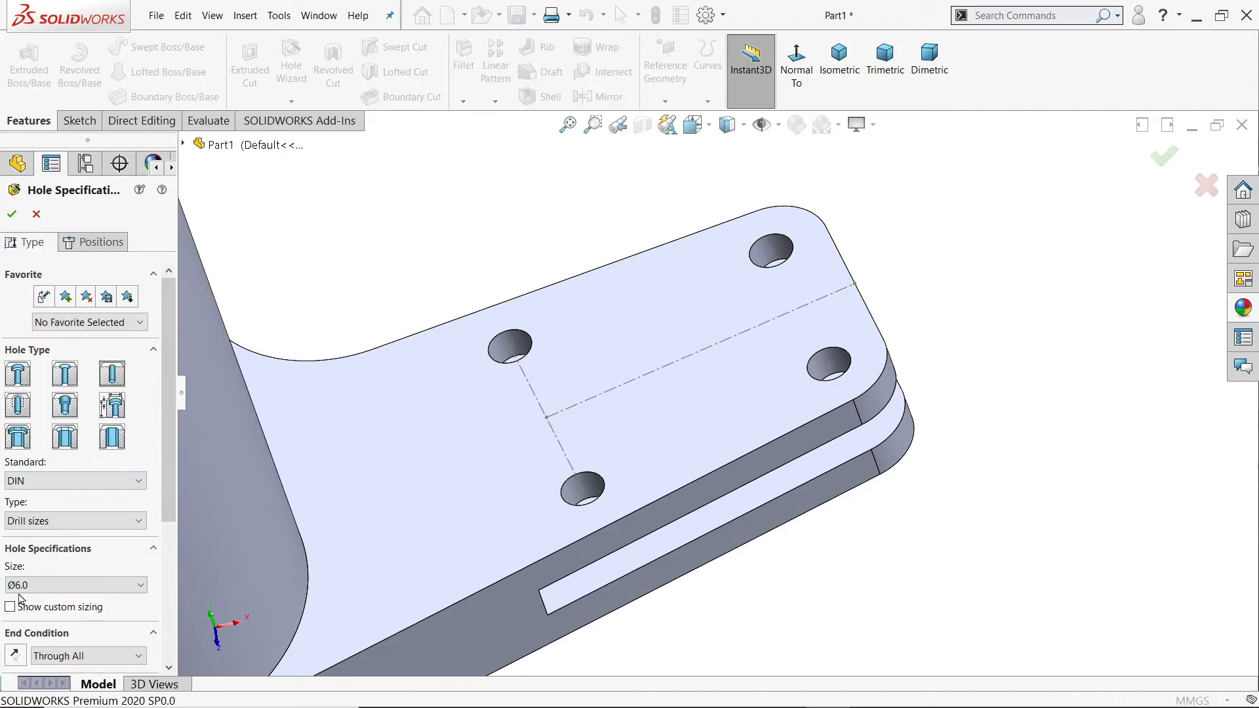
{"action": "left_click", "coordinate": [23, 585]}
{"action": "scroll", "coordinate": [46, 501], "scroll_direction": "down", "scroll_amount": 5}
{"action": "scroll", "coordinate": [46, 502], "scroll_direction": "down", "scroll_amount": 3}
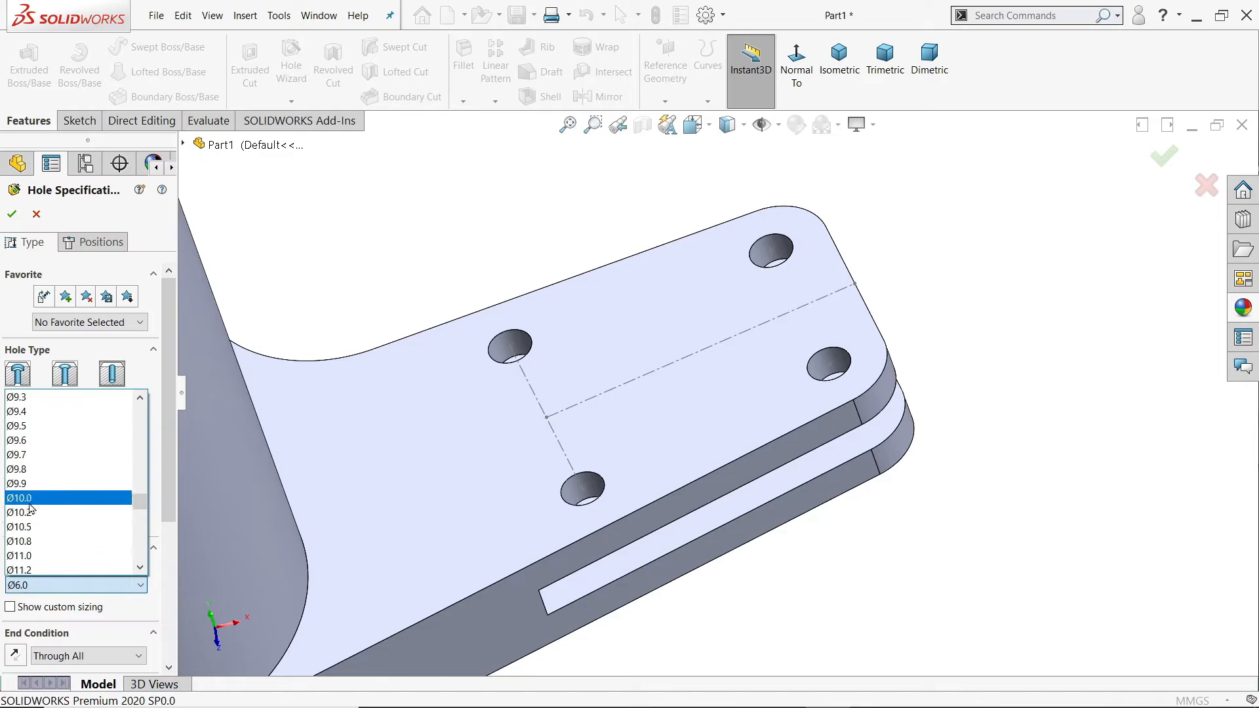
{"action": "left_click", "coordinate": [30, 499]}
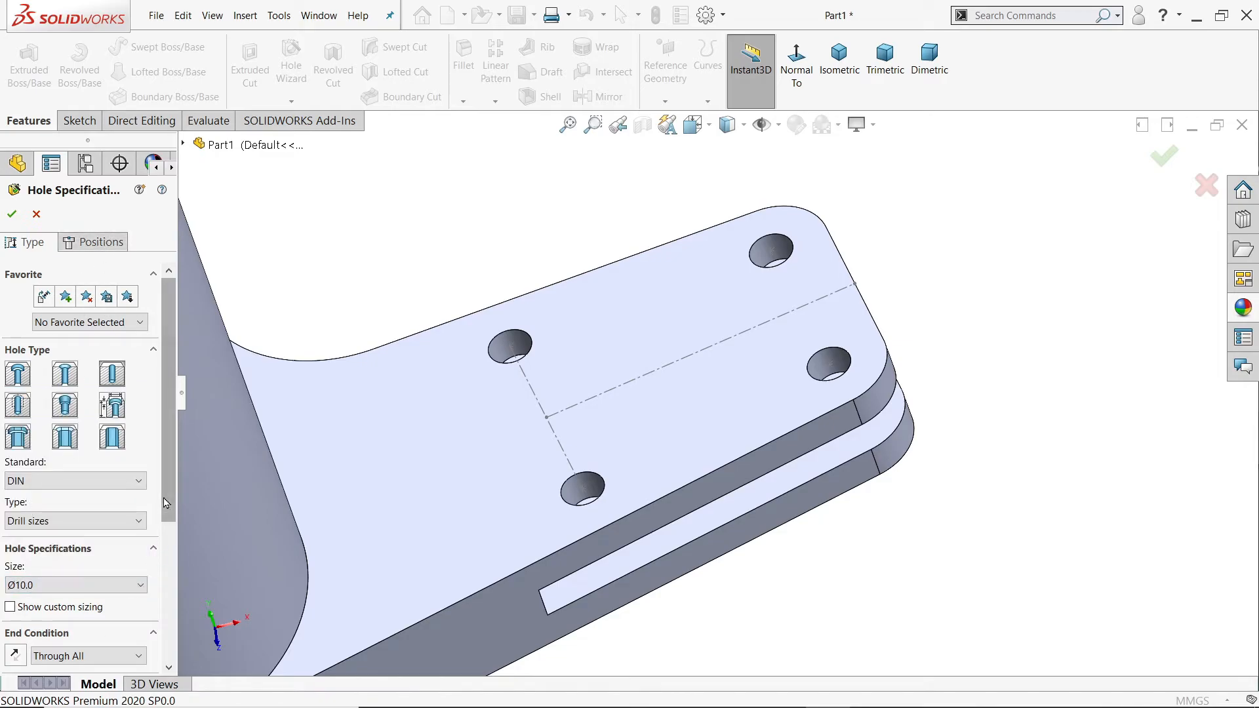
{"action": "scroll", "coordinate": [56, 522], "scroll_direction": "down", "scroll_amount": 5}
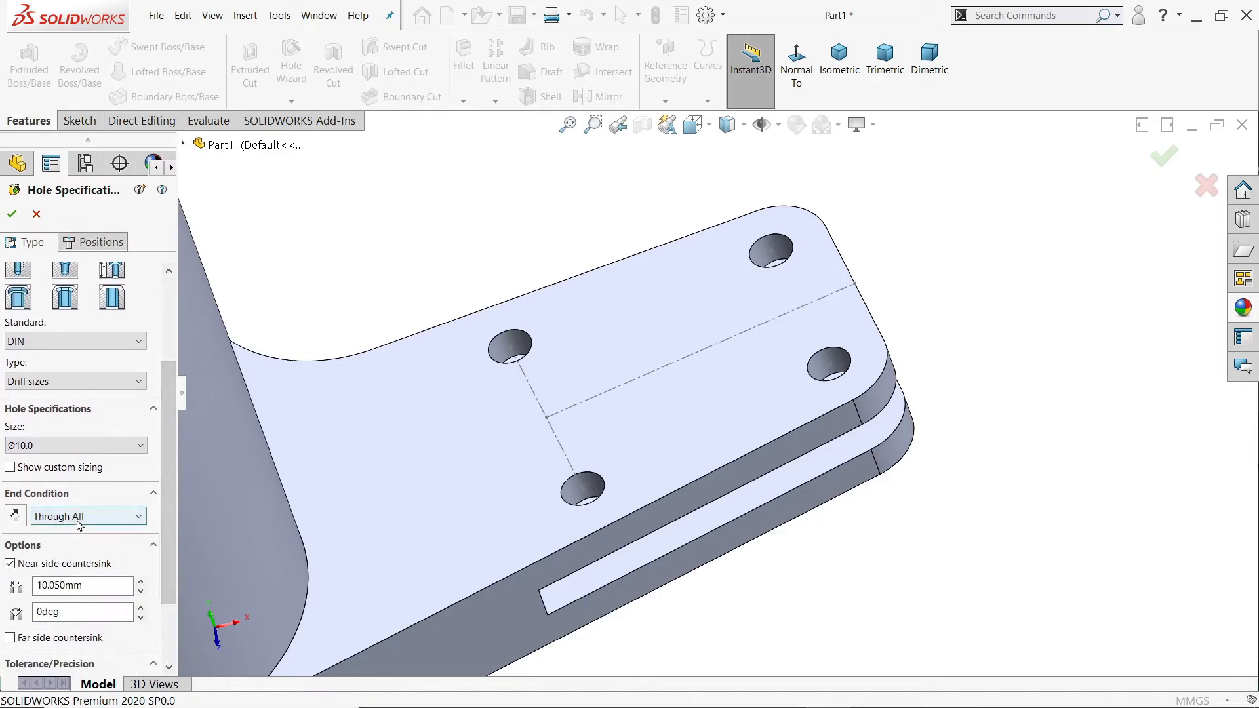
Step: Place one hole position on the arm's upper face, on the long centerline between the four 6 mm holes
{"action": "left_click", "coordinate": [108, 244]}
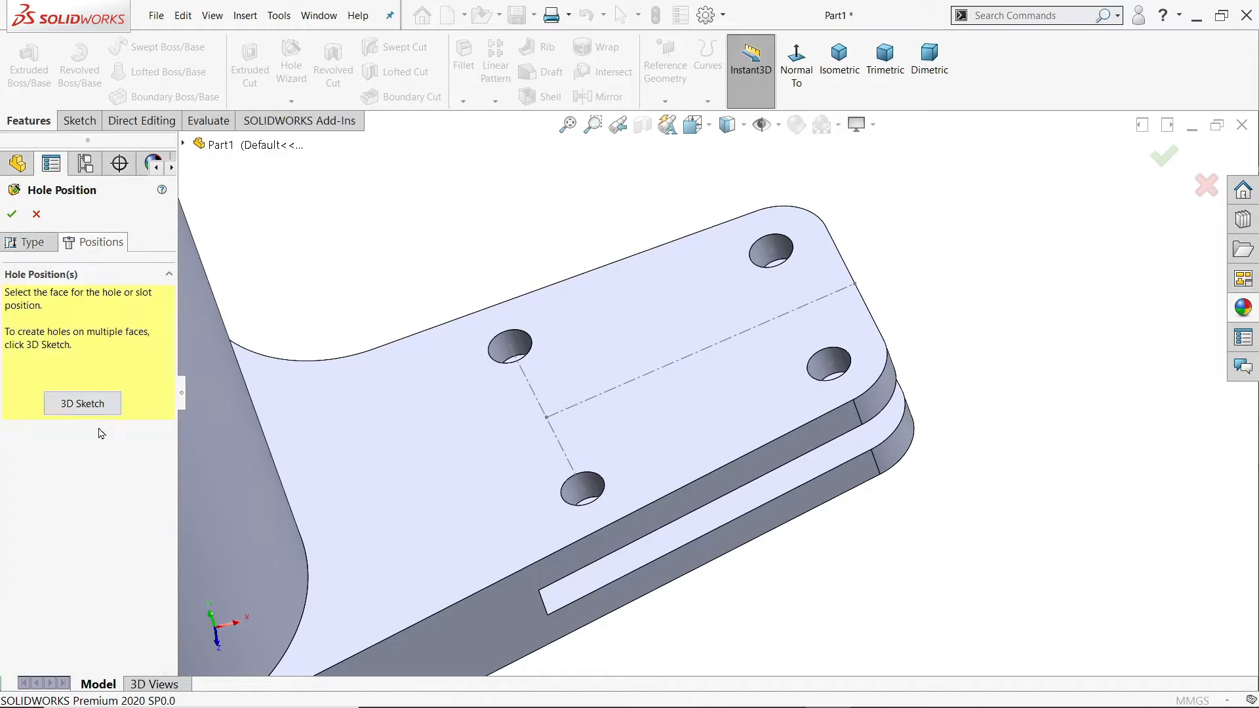
{"action": "left_click", "coordinate": [694, 393]}
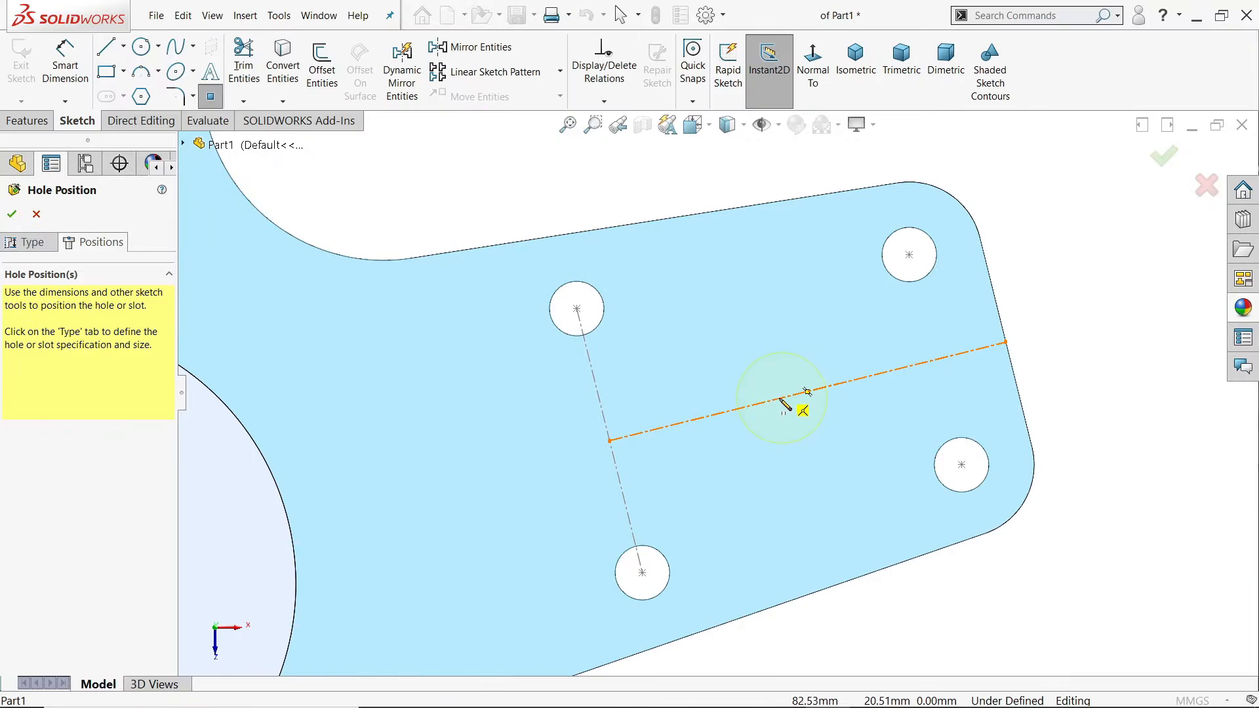
{"action": "left_click", "coordinate": [762, 402]}
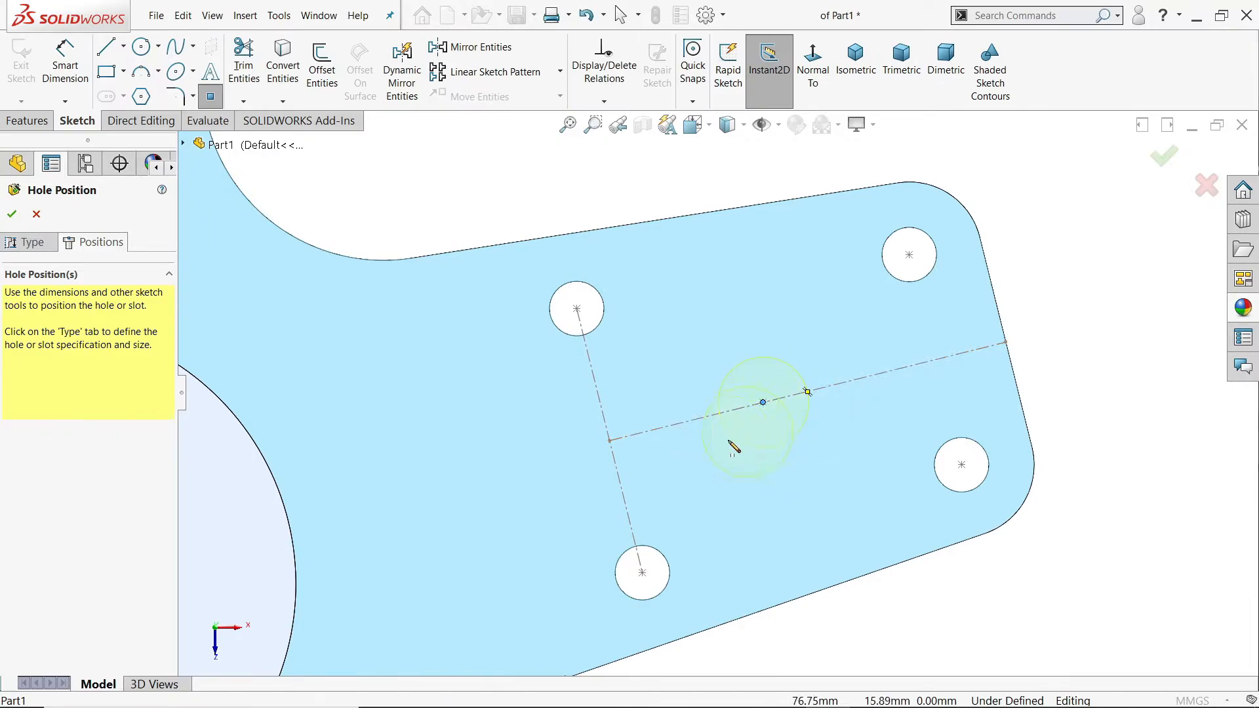
{"action": "scroll", "coordinate": [738, 446], "scroll_direction": "up", "scroll_amount": 5}
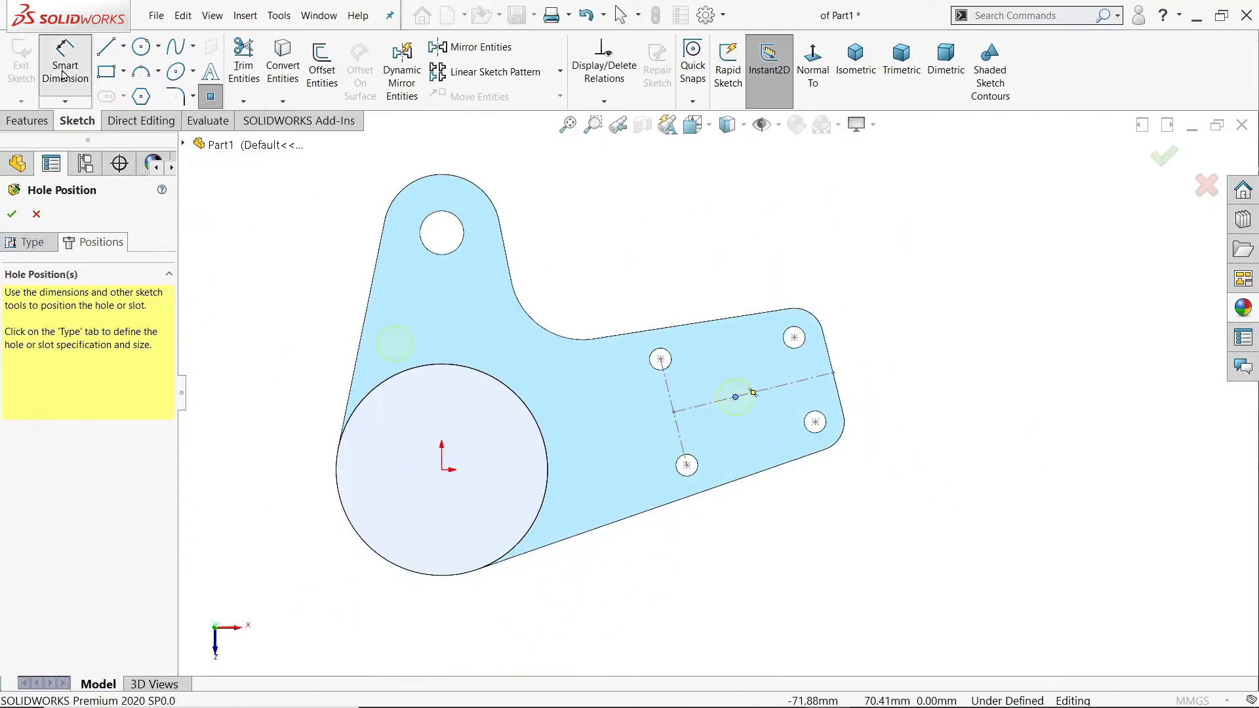
Step: Dimension the hole position 85 mm from the origin, measured parallel to the arm's centerline, and complete the 10 mm hole feature
{"action": "left_click", "coordinate": [64, 76]}
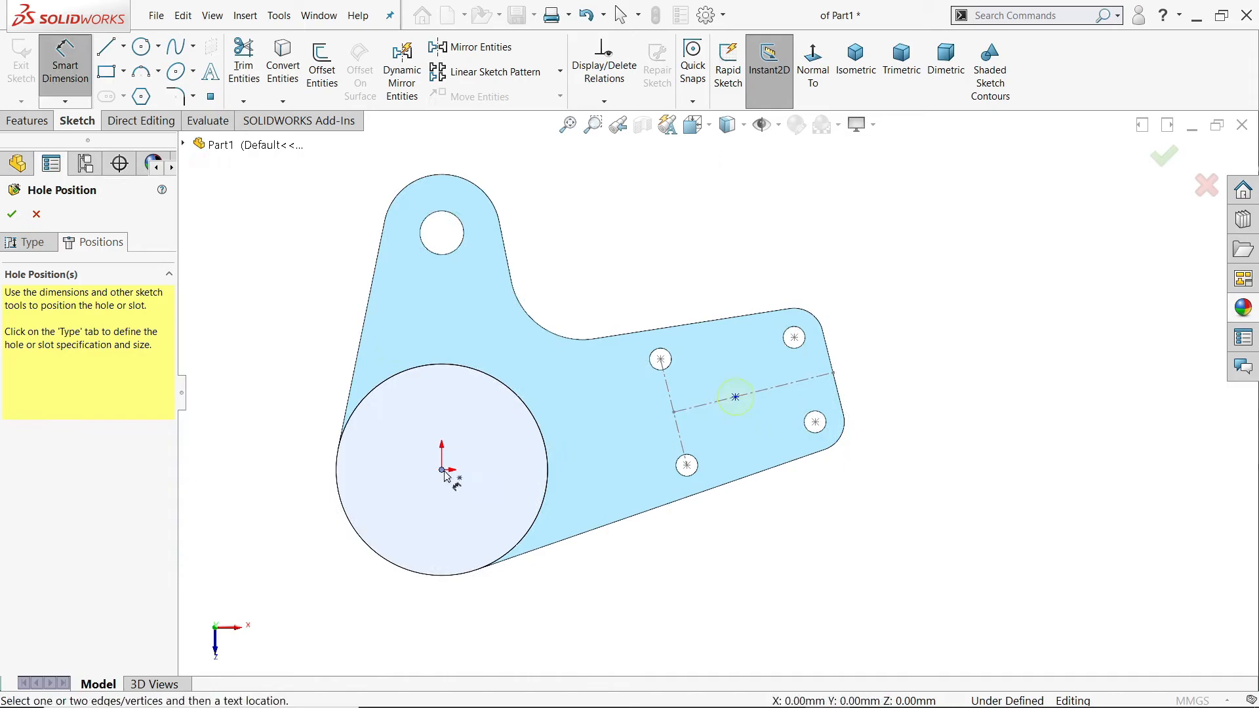
{"action": "left_click", "coordinate": [735, 397]}
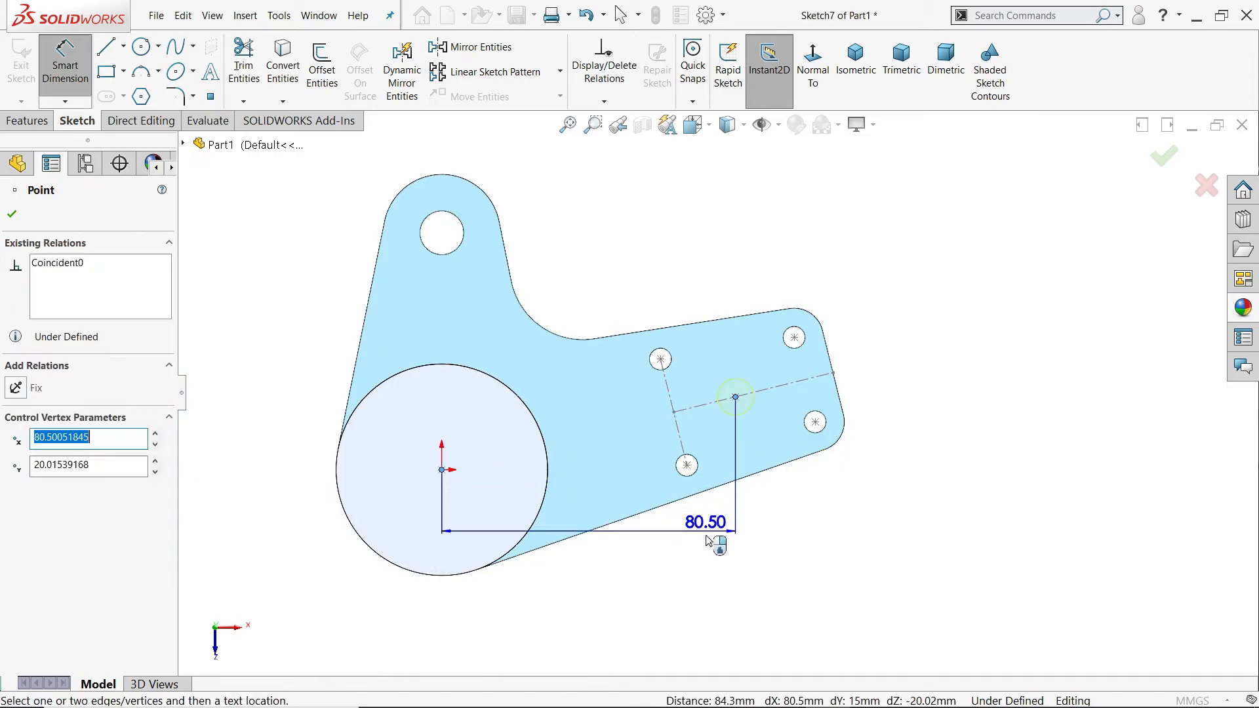
{"action": "left_click", "coordinate": [801, 541]}
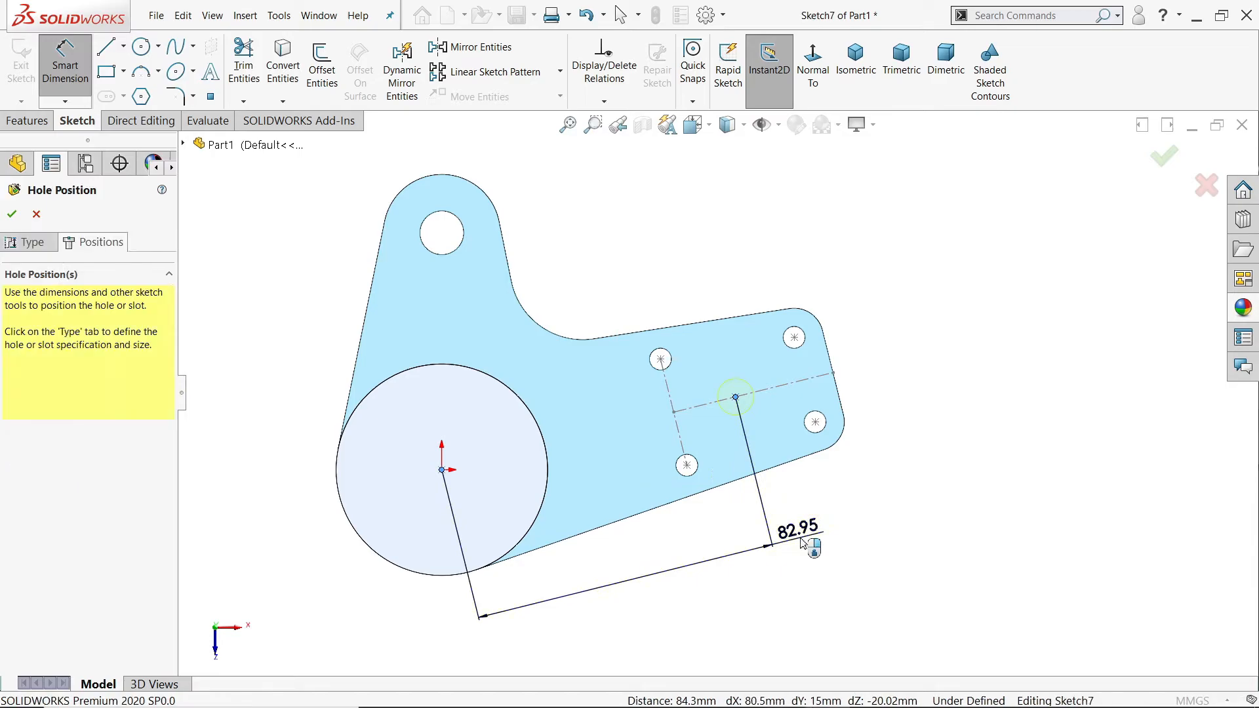
{"action": "type", "text": "85"}
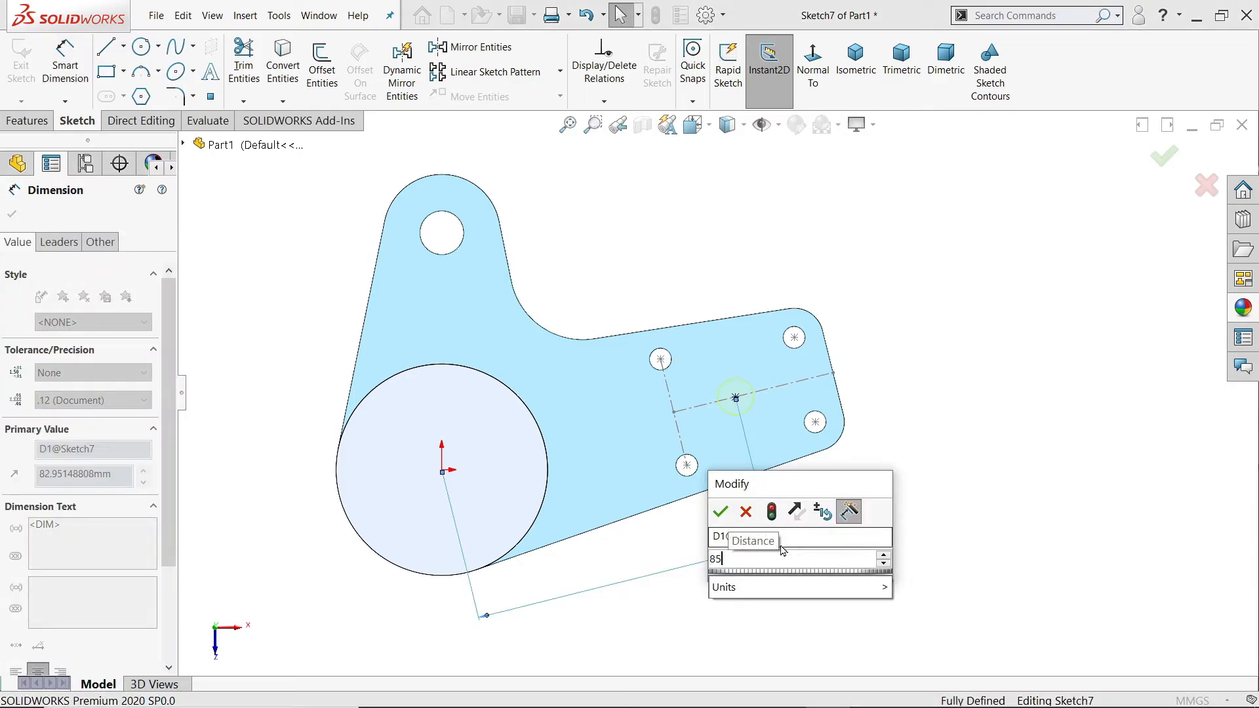
{"action": "left_click", "coordinate": [721, 511]}
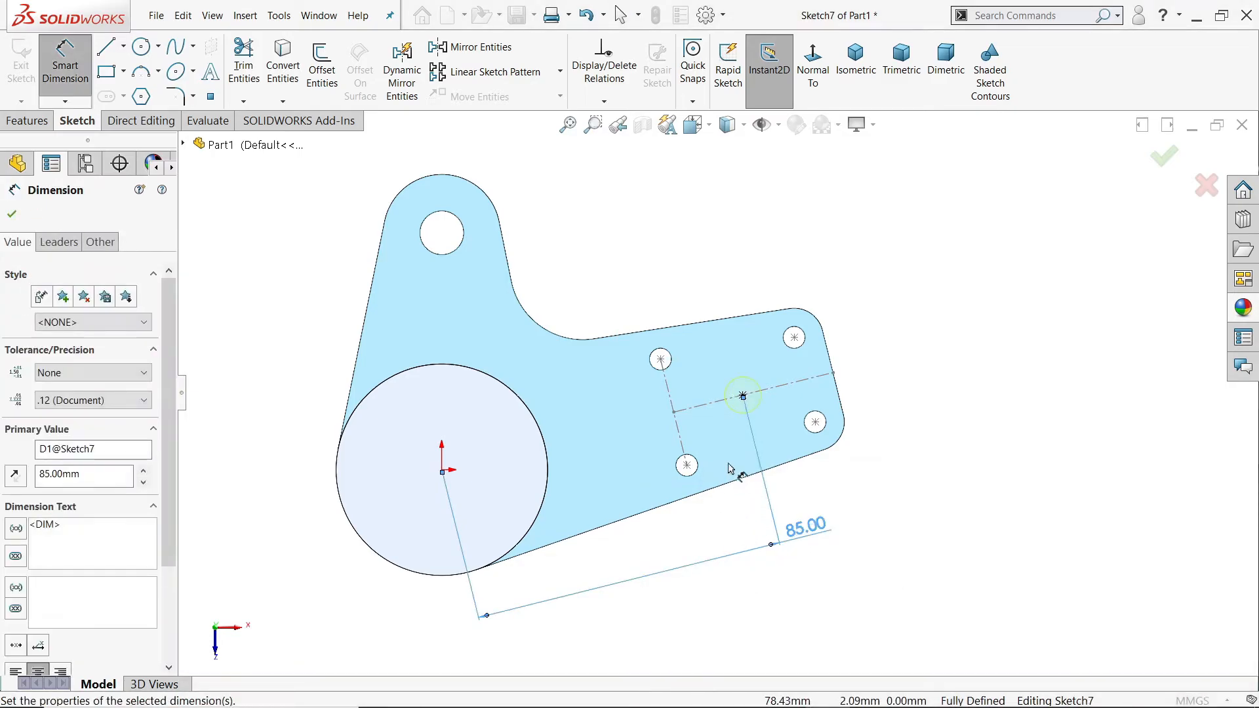
{"action": "scroll", "coordinate": [721, 476], "scroll_direction": "down", "scroll_amount": 2}
{"action": "left_click", "coordinate": [11, 214]}
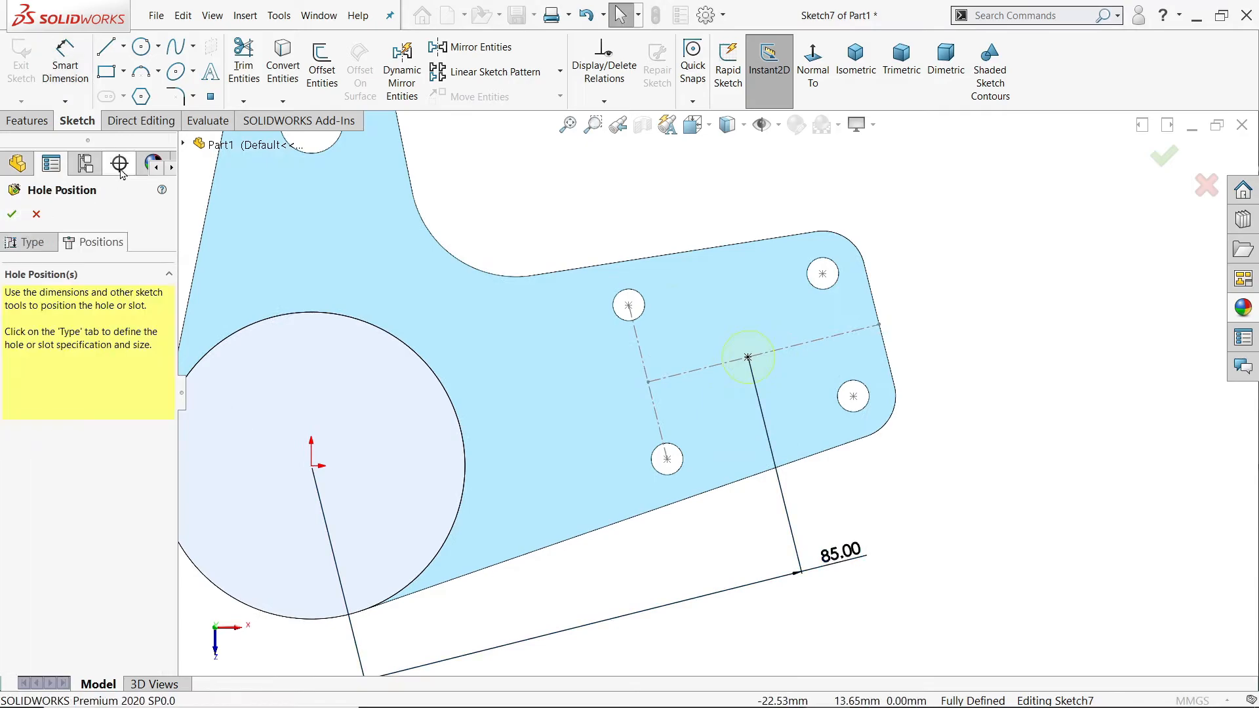
{"action": "left_click", "coordinate": [12, 214]}
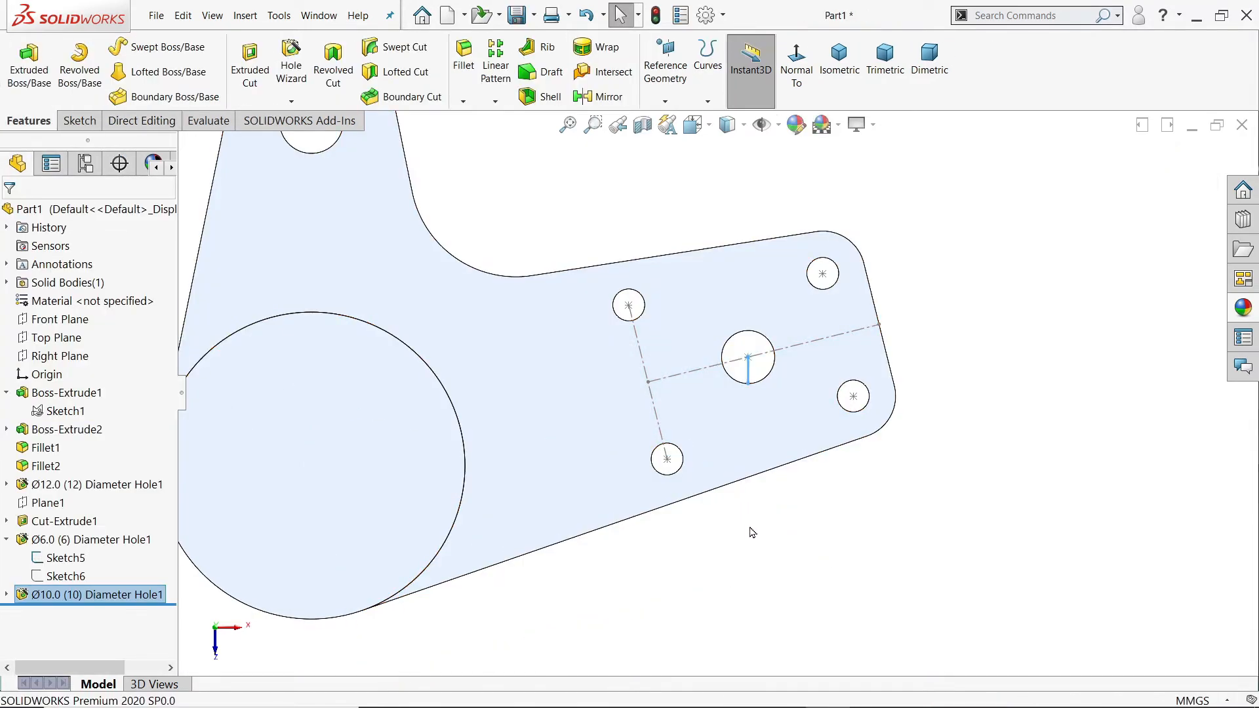
Step: Hide the 6 mm hole feature's position sketch, Sketch5, in the model
{"action": "middle_click_drag", "start_coordinate": [745, 514], "coordinate": [753, 402]}
{"action": "left_click", "coordinate": [900, 516]}
{"action": "left_click", "coordinate": [877, 313]}
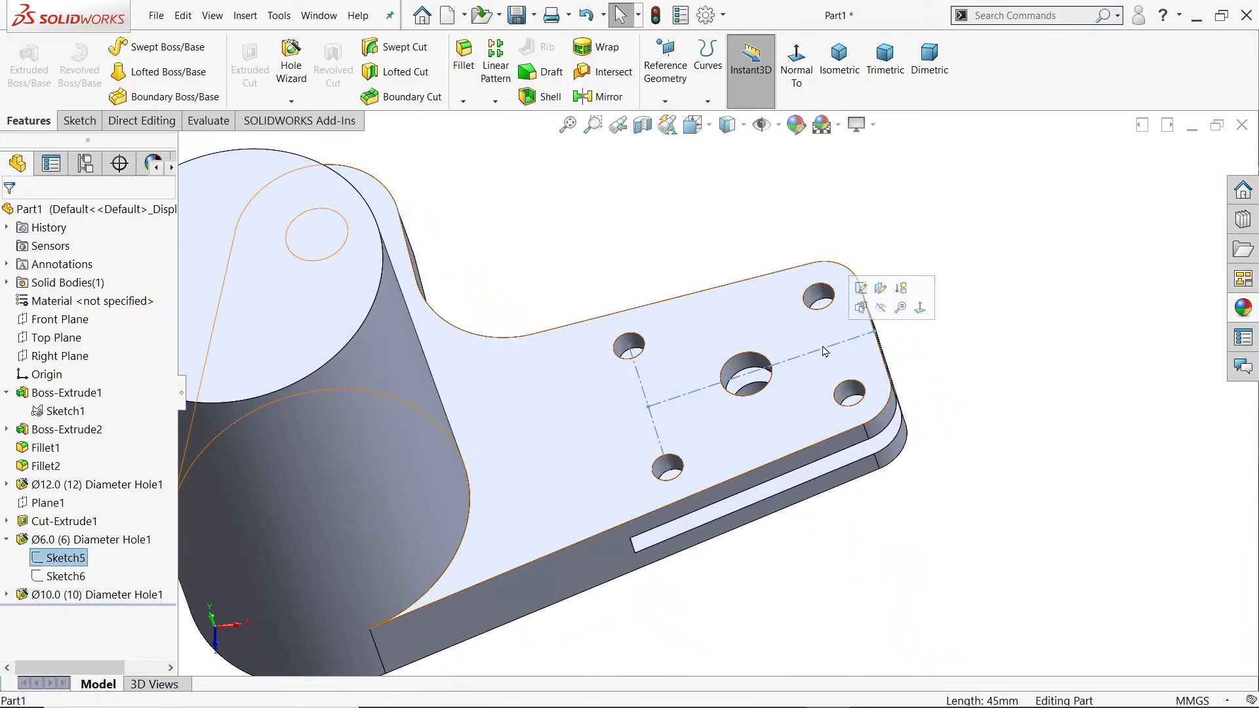
{"action": "left_click", "coordinate": [896, 502]}
Step: Switch to the 127.PNG drawing in Photos, examine sections L-L, A-A and T-T for the second arm's position and profile, and return to SOLIDWORKS
{"action": "key", "text": "alt+Tab"}
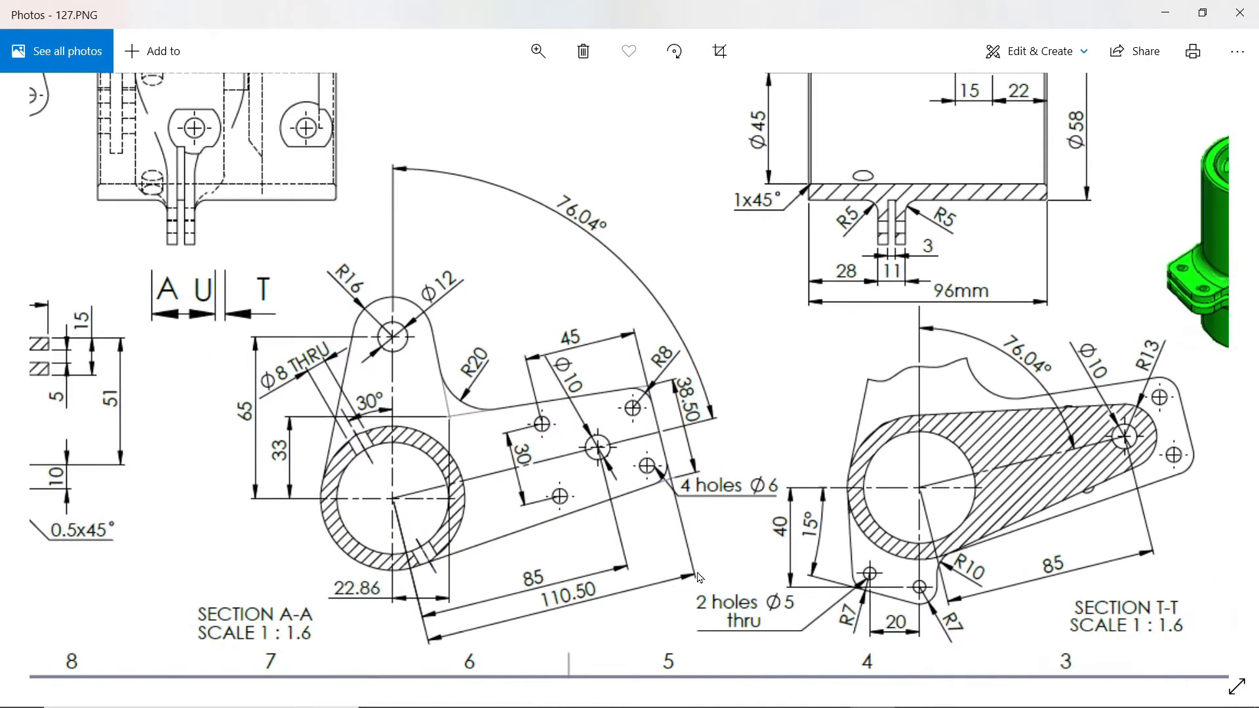
{"action": "left_click_drag", "start_coordinate": [503, 360], "coordinate": [749, 584]}
{"action": "left_click_drag", "start_coordinate": [494, 319], "coordinate": [674, 510]}
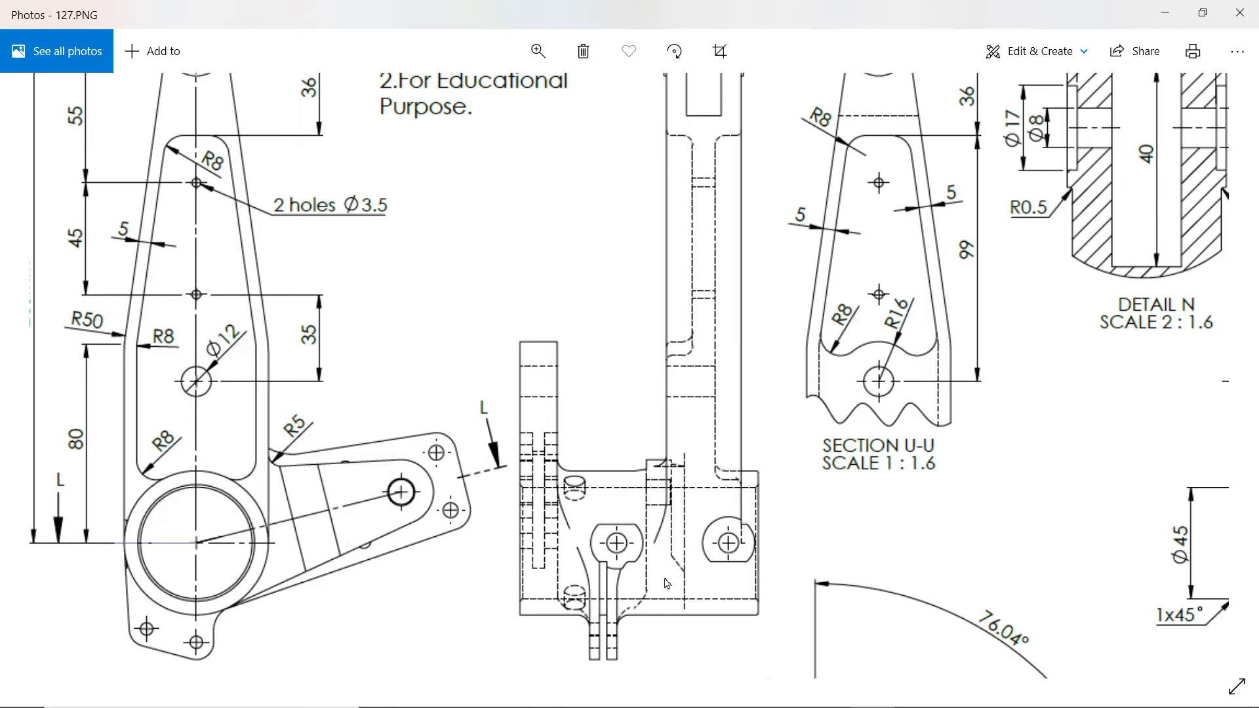
{"action": "left_click_drag", "start_coordinate": [669, 587], "coordinate": [670, 339]}
{"action": "left_click_drag", "start_coordinate": [548, 524], "coordinate": [589, 381]}
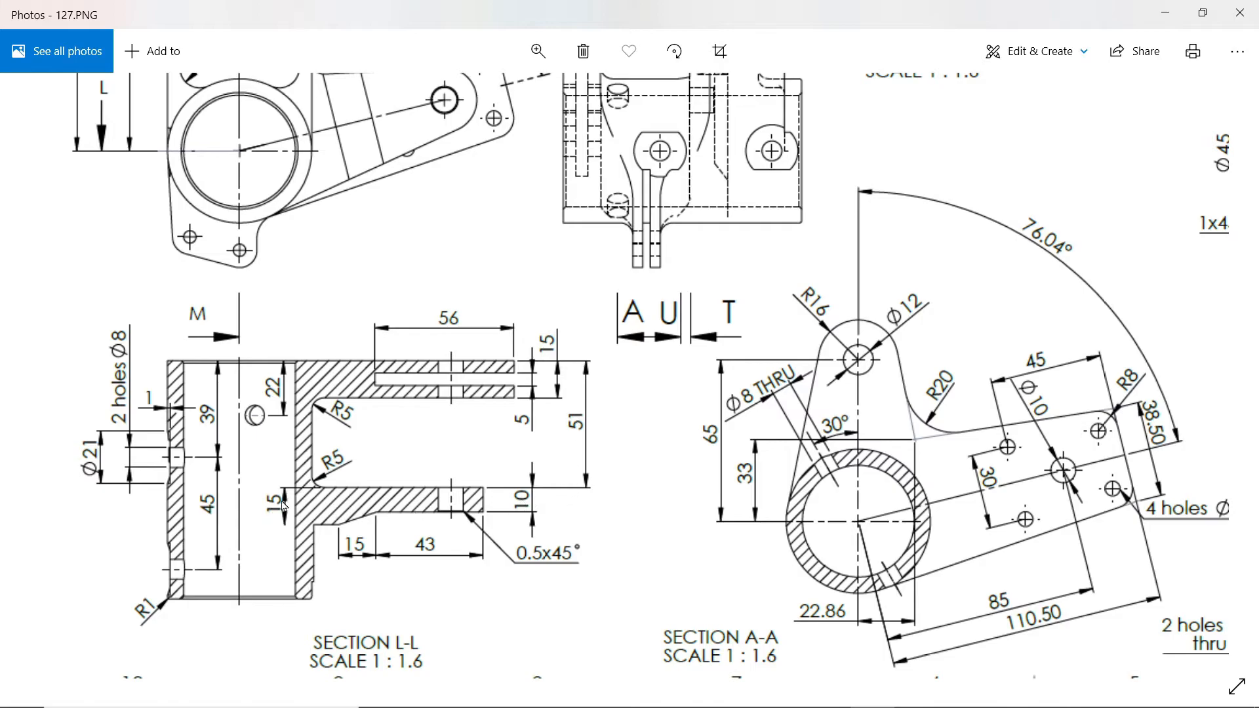
{"action": "left_click_drag", "start_coordinate": [562, 524], "coordinate": [300, 478]}
{"action": "left_click_drag", "start_coordinate": [811, 514], "coordinate": [576, 468]}
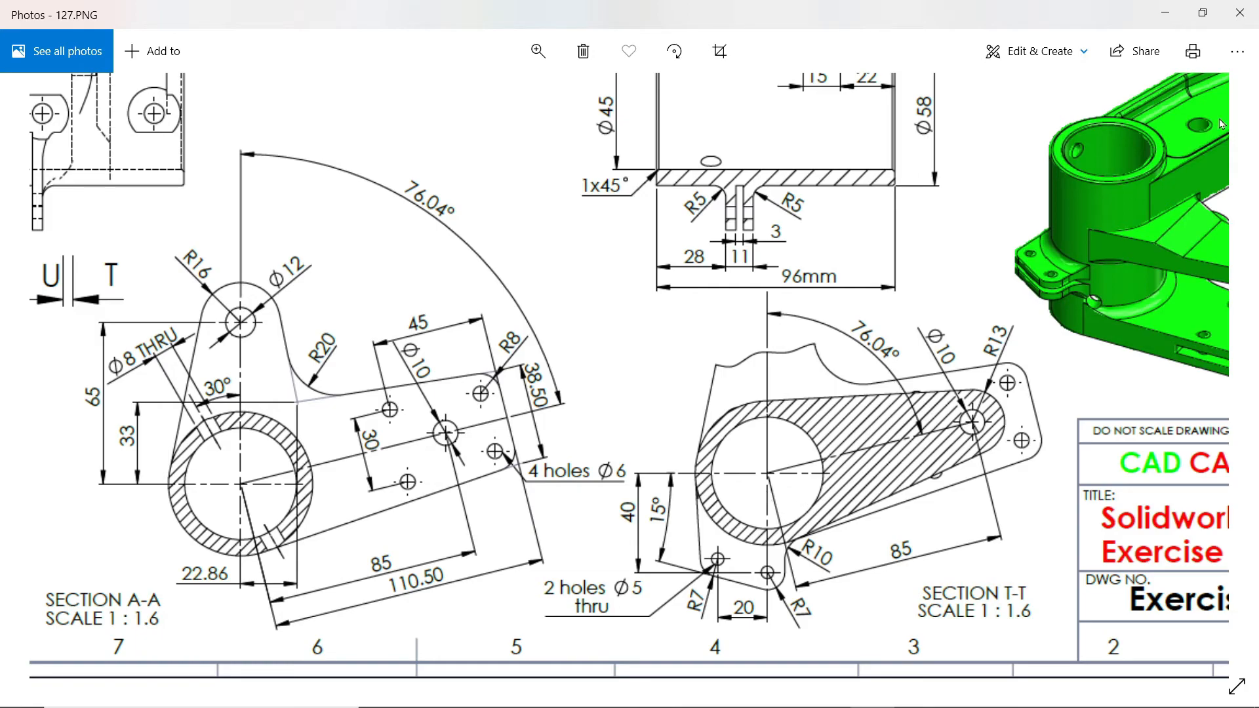
{"action": "left_click", "coordinate": [1165, 13]}
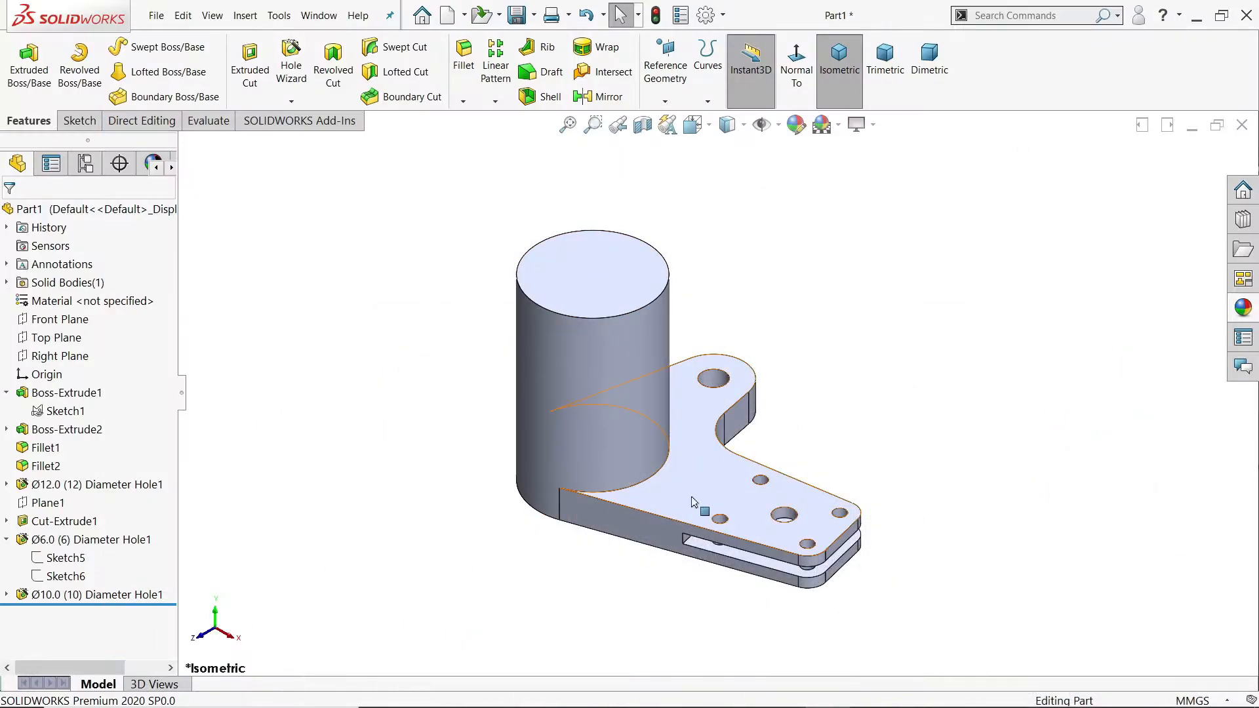
Step: Create a reference plane offset 51 mm from the flange's underside, flipped so it crosses the cylinder
{"action": "left_click", "coordinate": [665, 102]}
{"action": "left_click", "coordinate": [675, 126]}
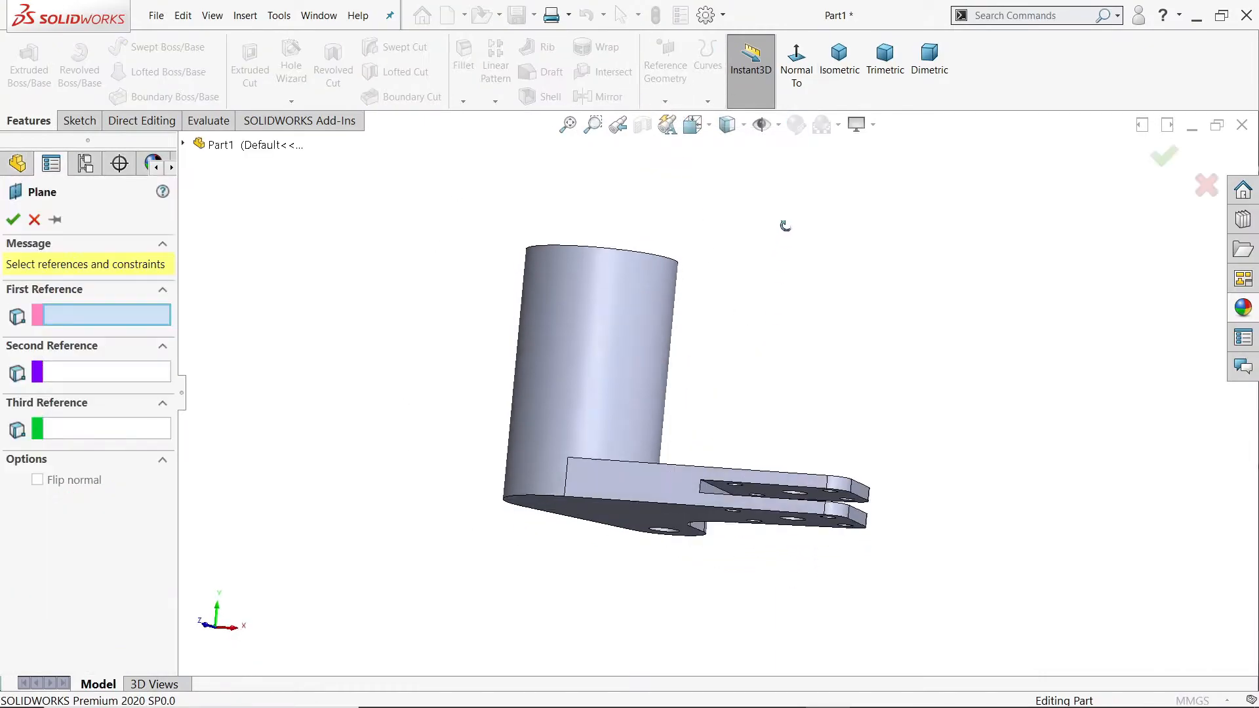
{"action": "left_click", "coordinate": [623, 502]}
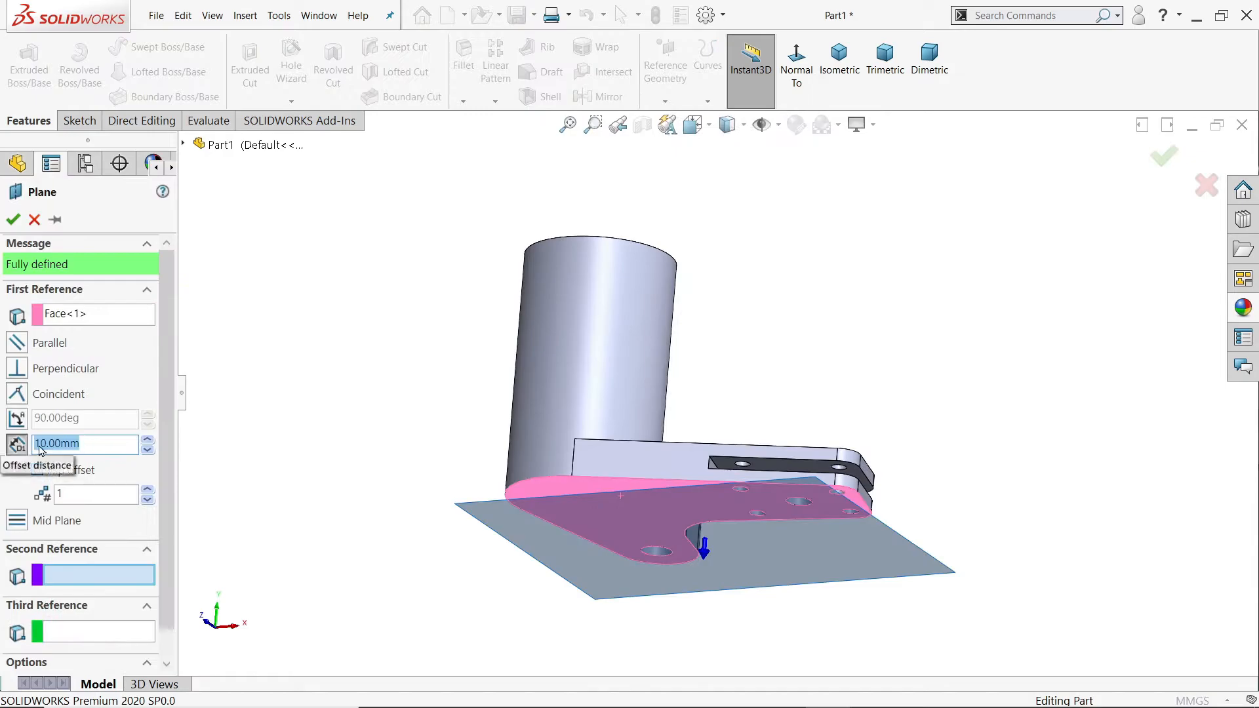
{"action": "type", "text": "51"}
{"action": "key", "text": "Return"}
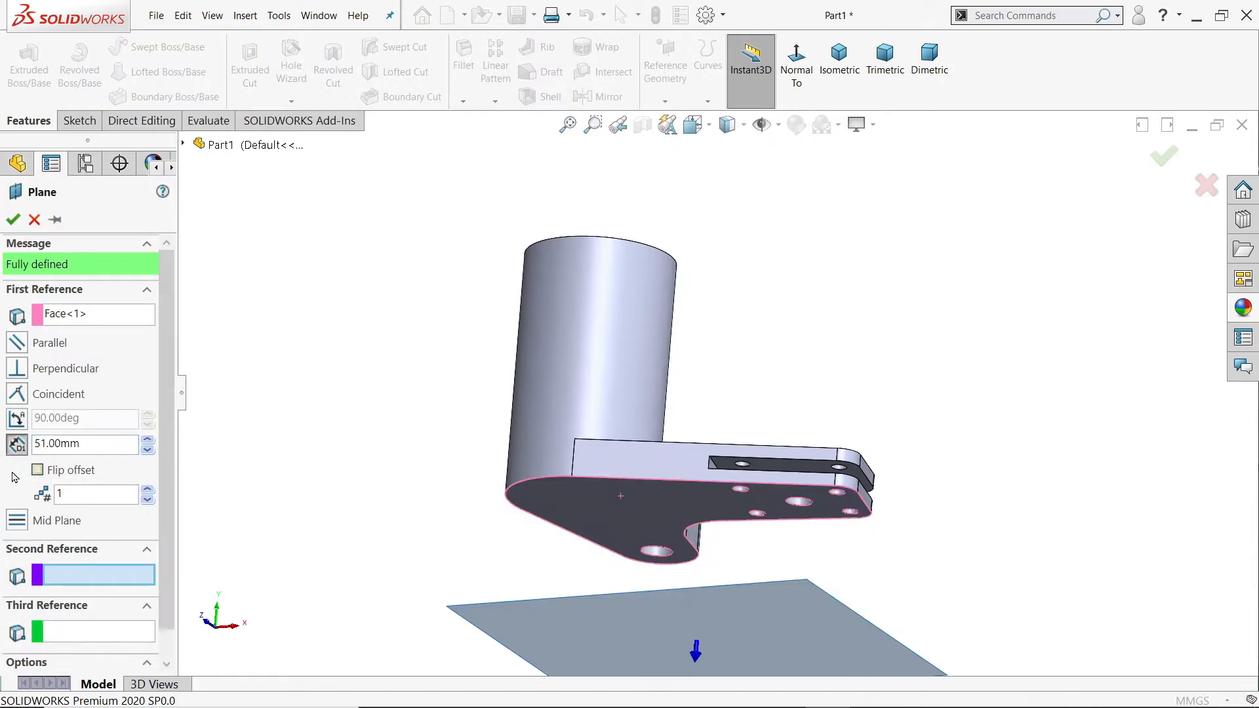
{"action": "left_click", "coordinate": [37, 471]}
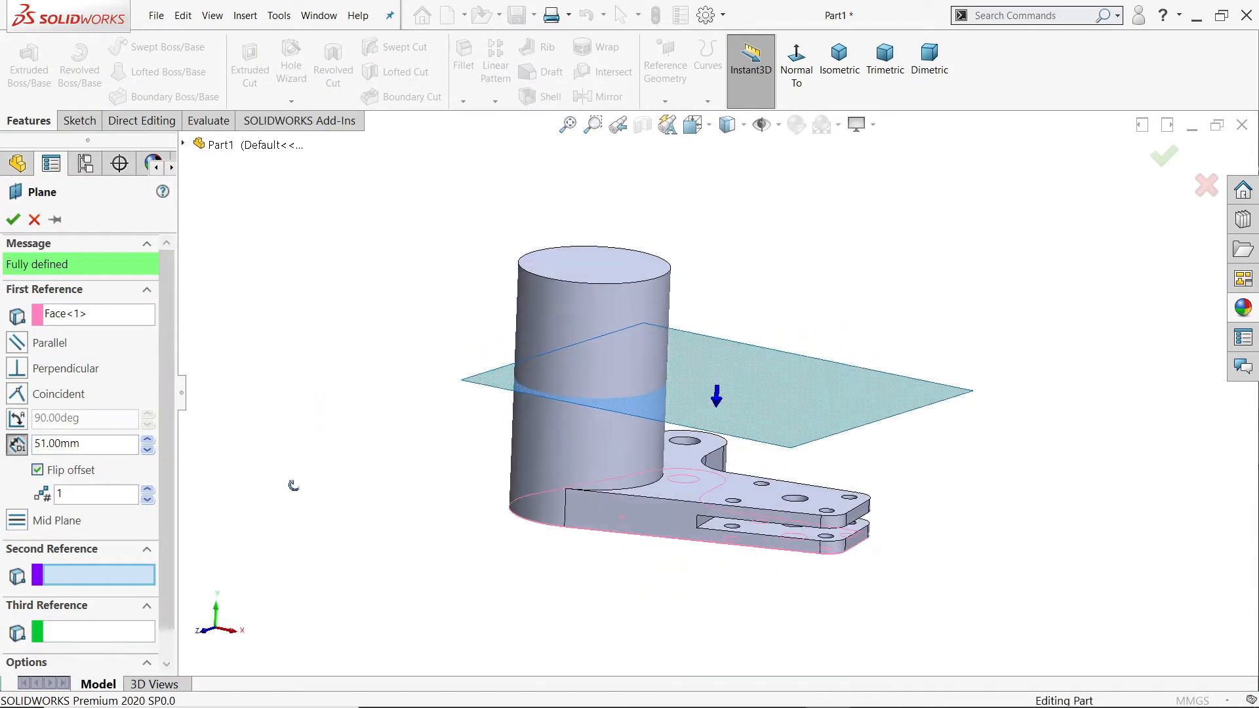
{"action": "left_click", "coordinate": [13, 219]}
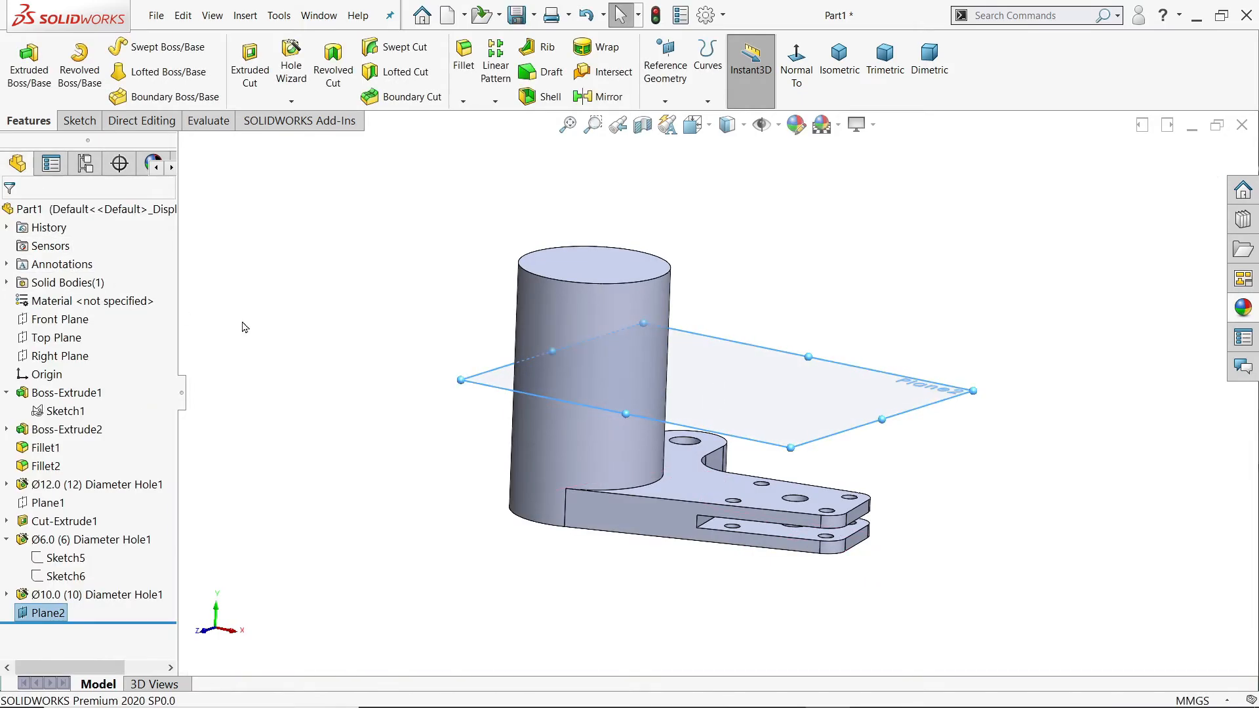
Step: Start a sketch on the 51 mm offset plane, viewed from the cylinder side, and convert the cylinder's circular edge into it
{"action": "left_click", "coordinate": [85, 124]}
{"action": "left_click", "coordinate": [21, 66]}
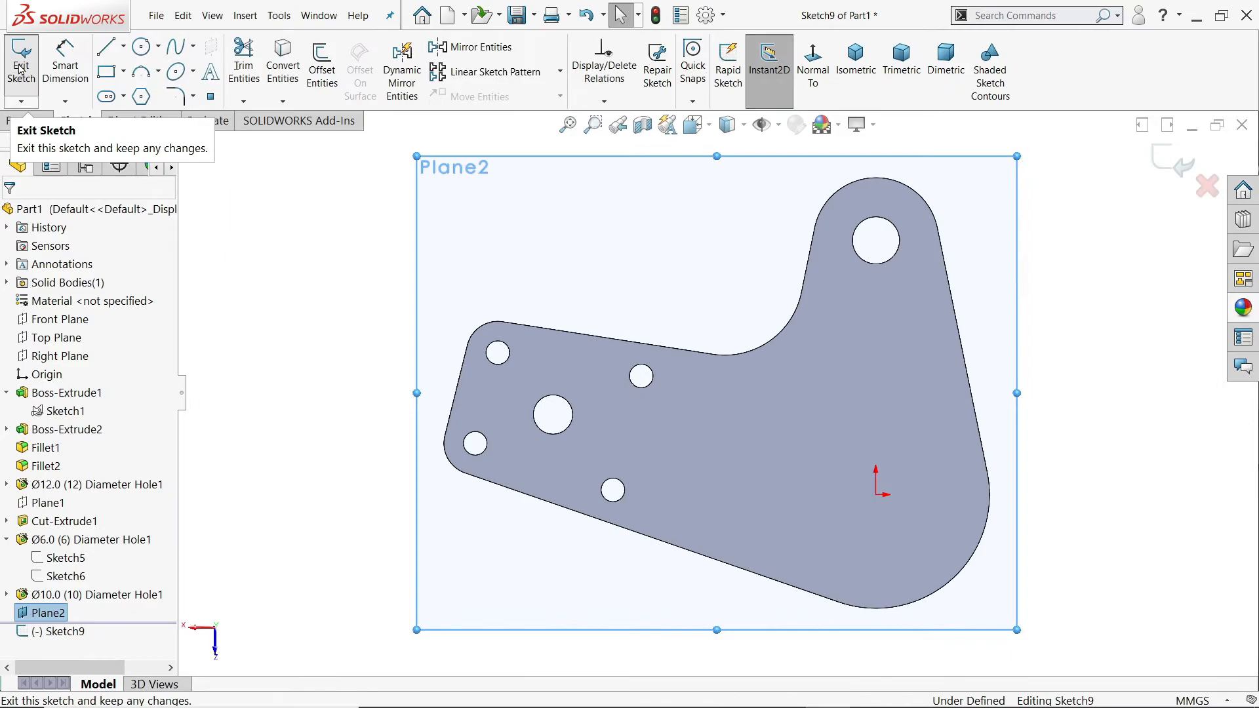
{"action": "left_click", "coordinate": [812, 66]}
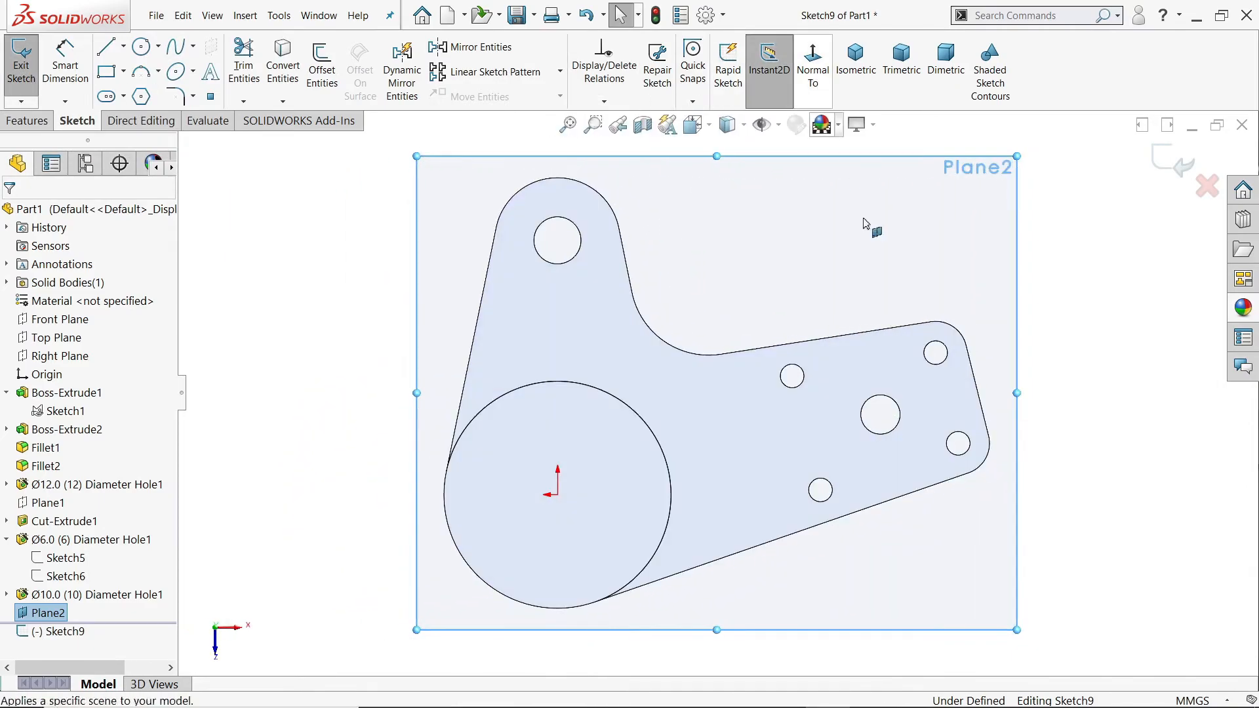
{"action": "scroll", "coordinate": [692, 459], "scroll_direction": "up", "scroll_amount": 2}
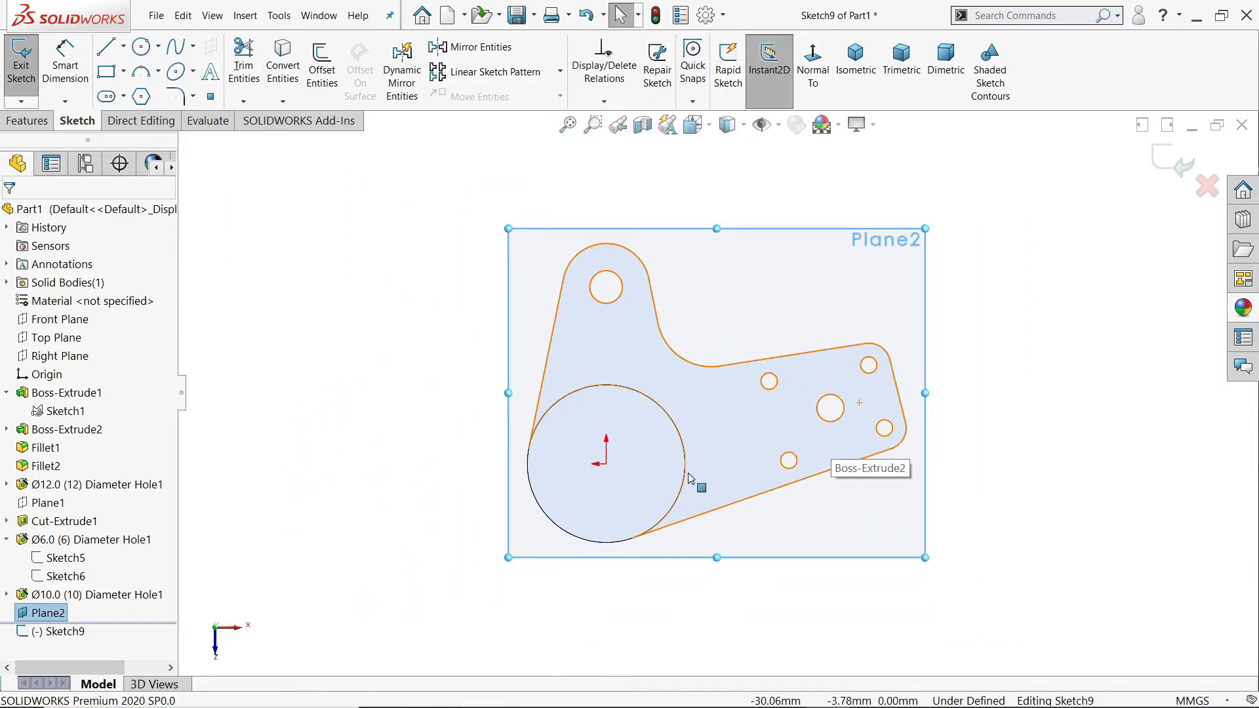
{"action": "scroll", "coordinate": [689, 480], "scroll_direction": "down", "scroll_amount": 1}
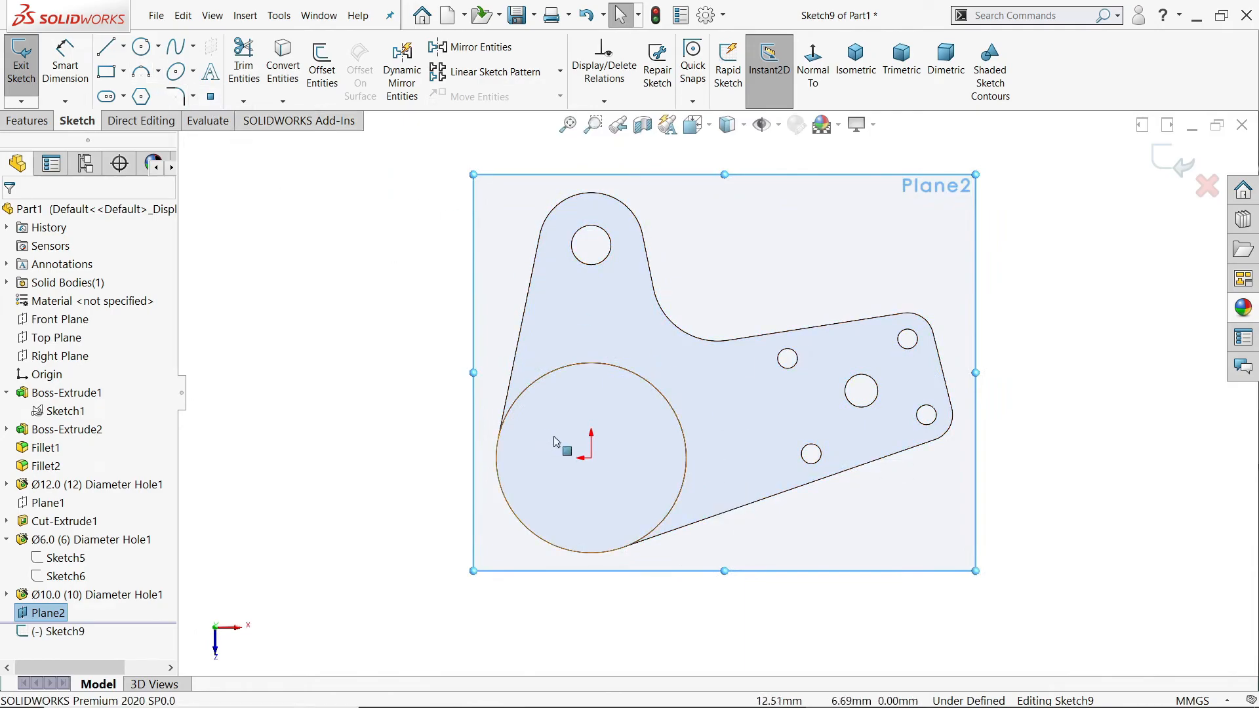
{"action": "left_click", "coordinate": [647, 439]}
{"action": "left_click", "coordinate": [283, 66]}
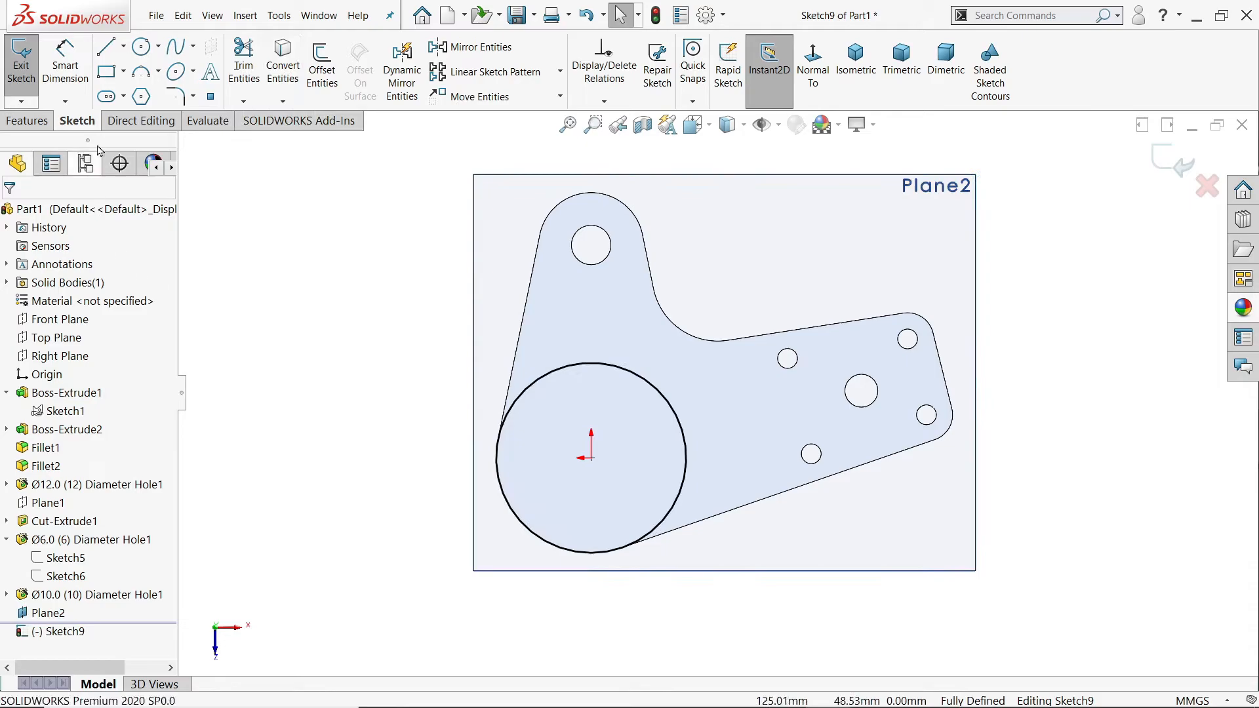
Step: Sketch a centerline from the origin to the center of the 10 mm hole
{"action": "left_click", "coordinate": [123, 45]}
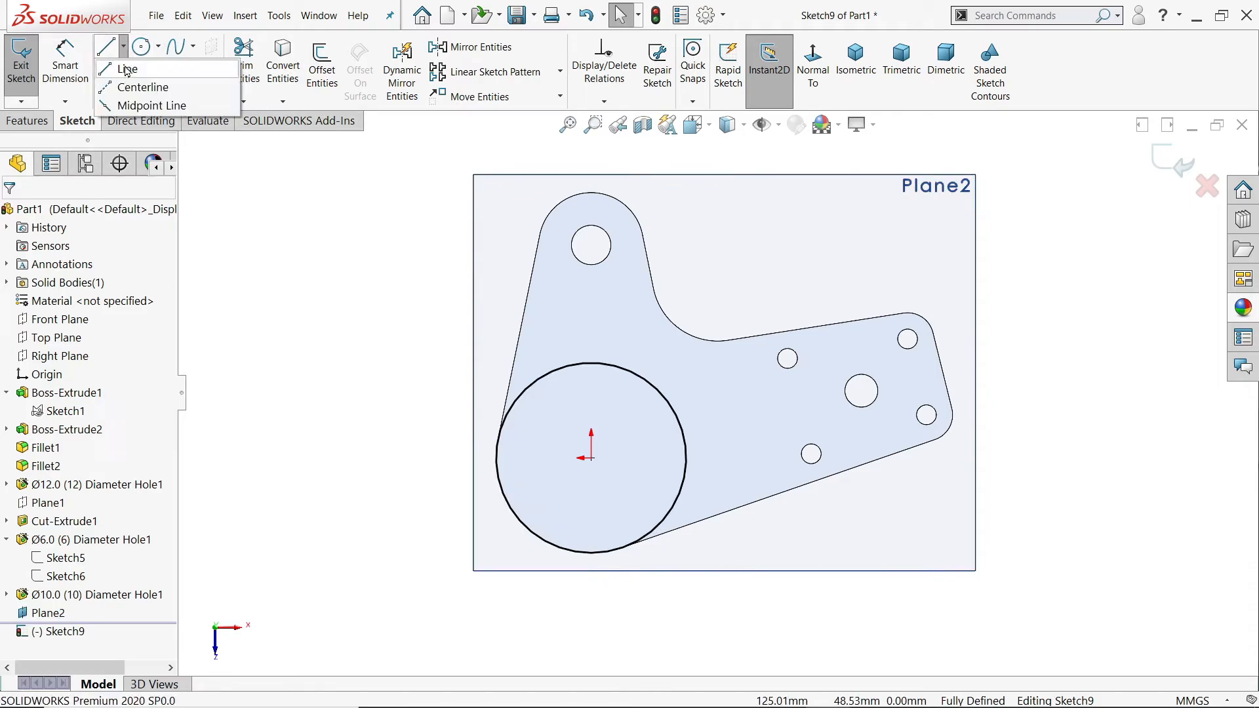
{"action": "left_click", "coordinate": [137, 86]}
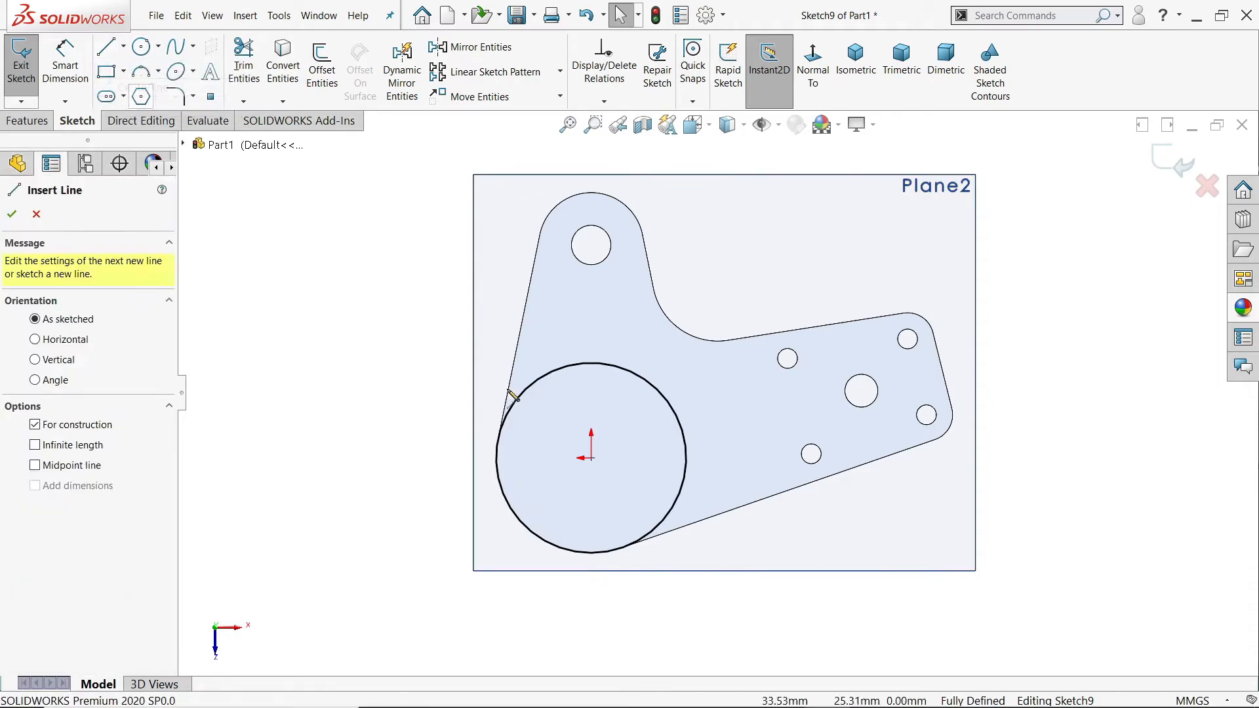
{"action": "left_click", "coordinate": [591, 457]}
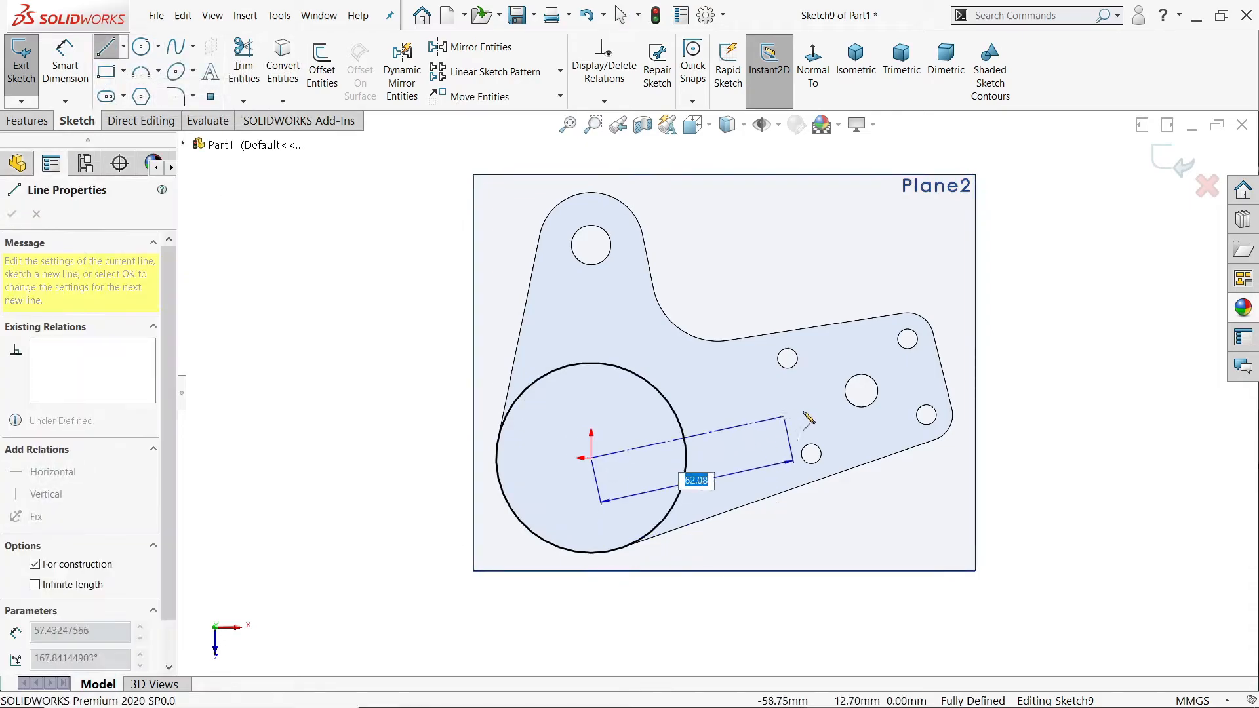
{"action": "left_click", "coordinate": [860, 391]}
{"action": "right_click", "coordinate": [962, 297]}
{"action": "left_click", "coordinate": [1003, 358]}
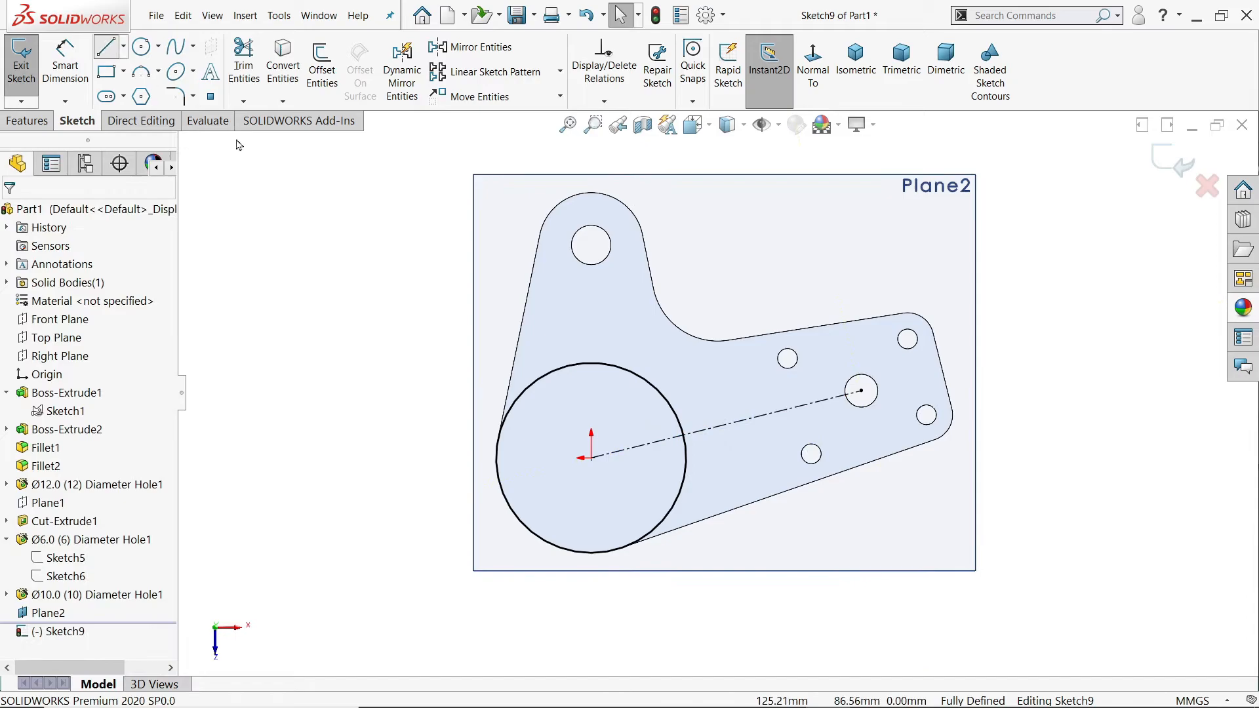
Step: Sketch the arm outline from the cylinder circle: an upper line, a tangent arc around the 10 mm hole, and a lower line back to the circle
{"action": "key", "text": "l"}
{"action": "left_click", "coordinate": [589, 364]}
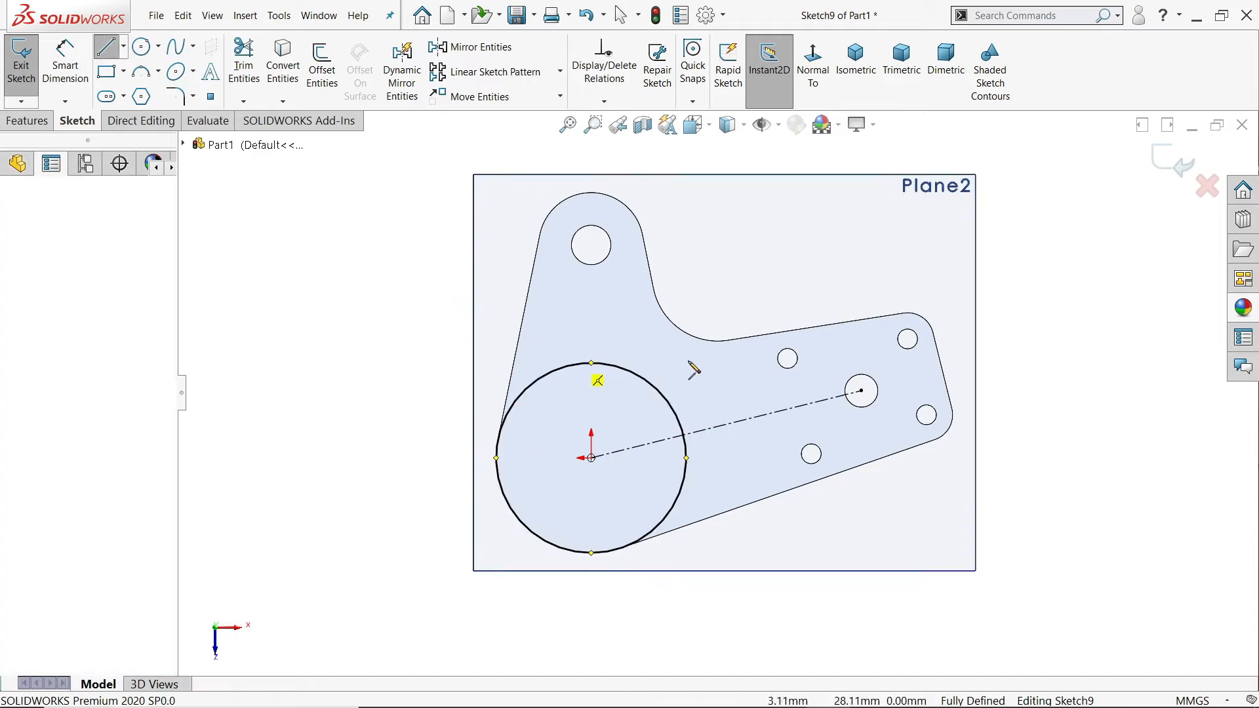
{"action": "left_click", "coordinate": [853, 359]}
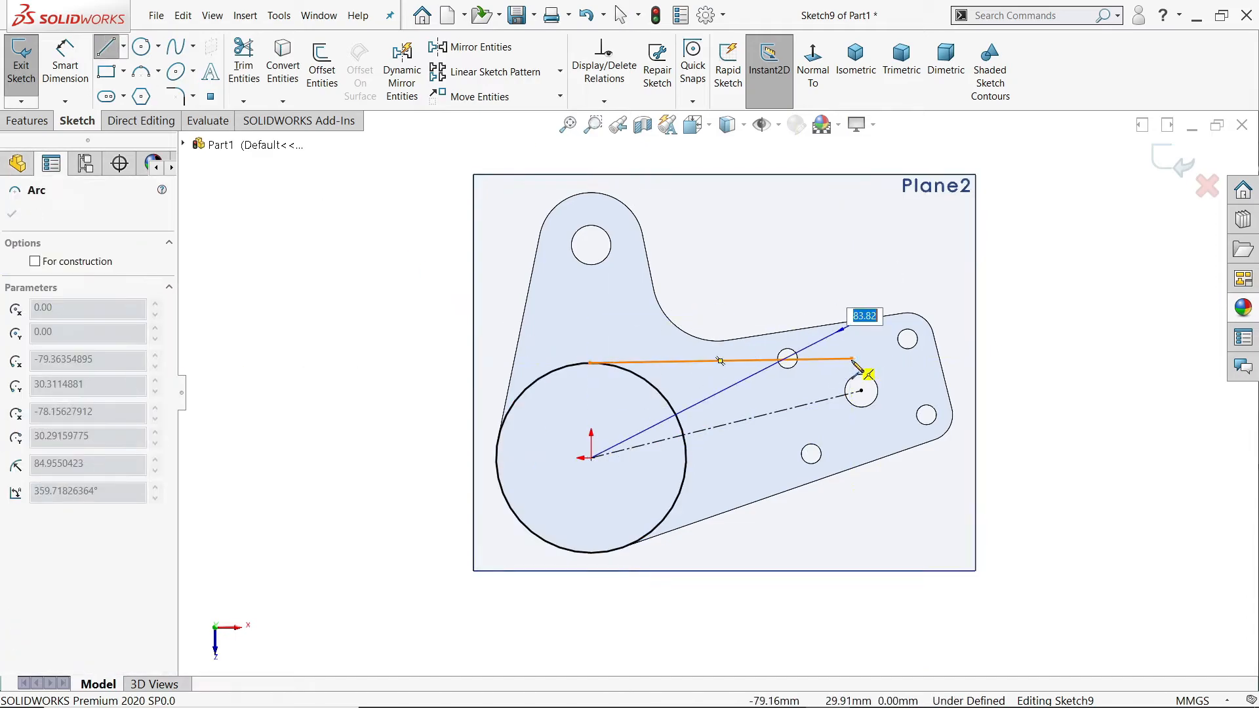
{"action": "left_click", "coordinate": [868, 426]}
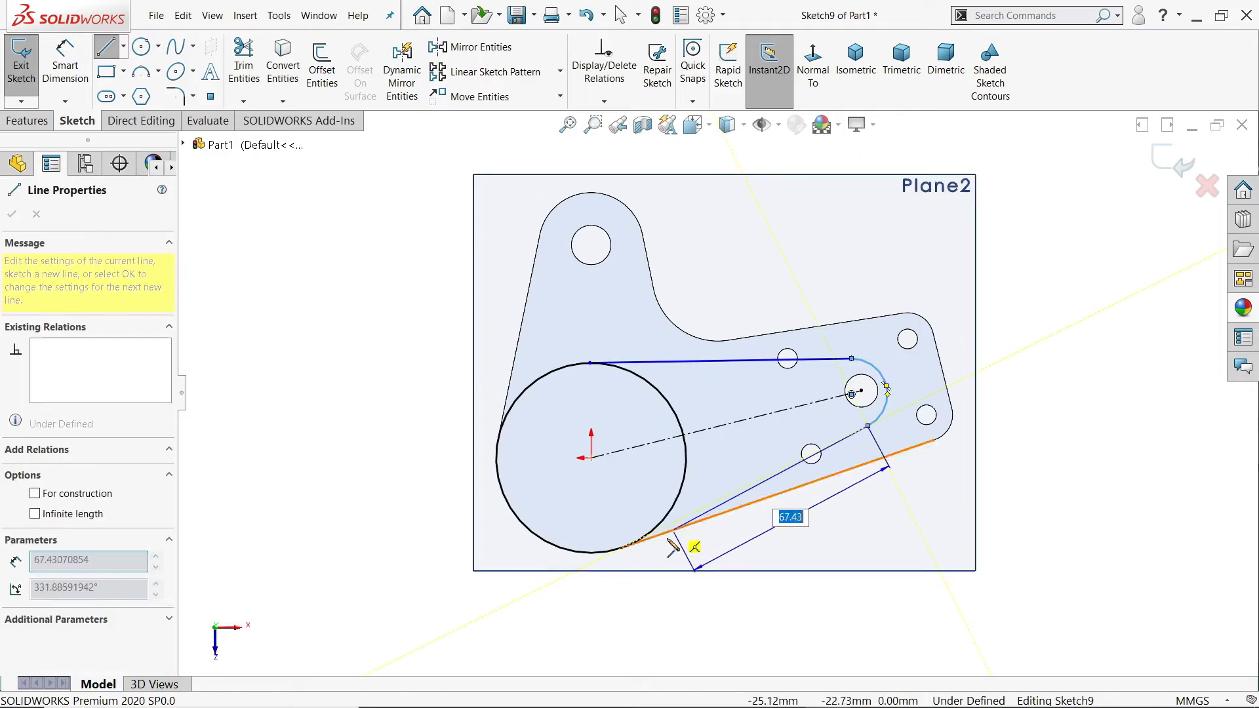
{"action": "left_click", "coordinate": [660, 532]}
{"action": "right_click", "coordinate": [713, 477]}
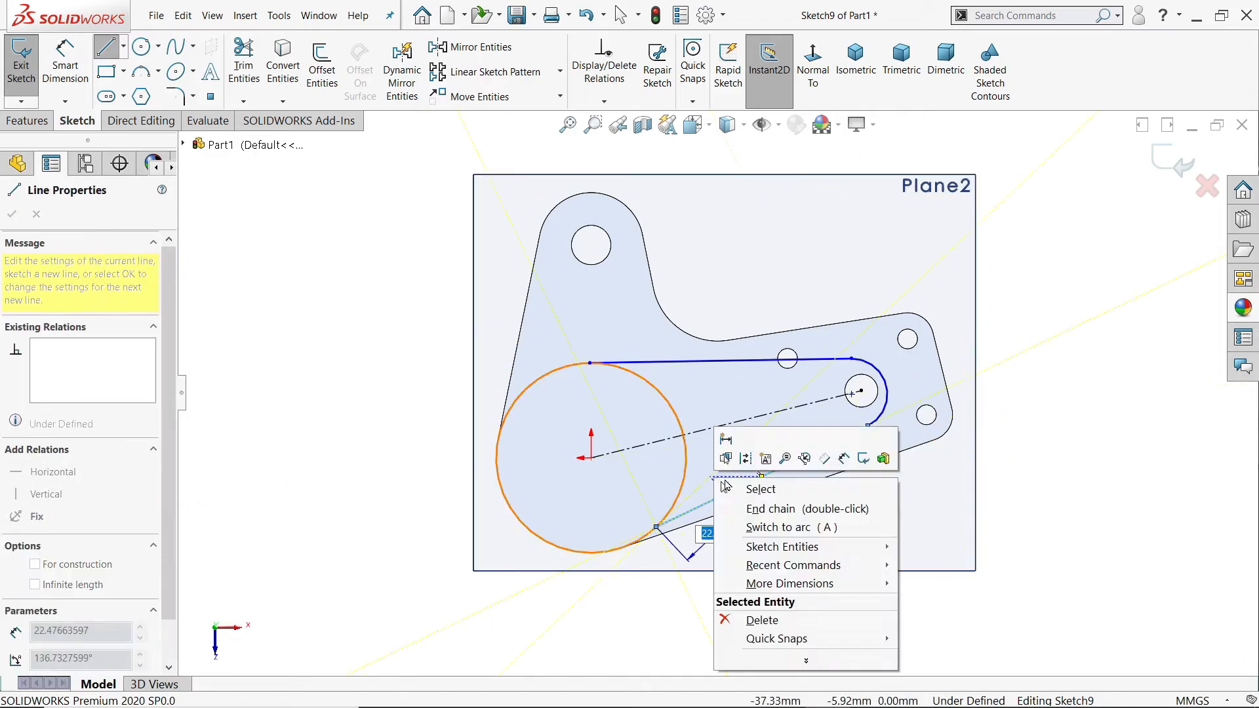
{"action": "left_click", "coordinate": [730, 490]}
Step: Make the arm's lower line tangent to both the cylinder circle and the end arc
{"action": "scroll", "coordinate": [695, 508], "scroll_direction": "down", "scroll_amount": 5}
{"action": "left_click_drag", "start_coordinate": [635, 489], "coordinate": [590, 574]}
{"action": "left_click", "coordinate": [729, 528]}
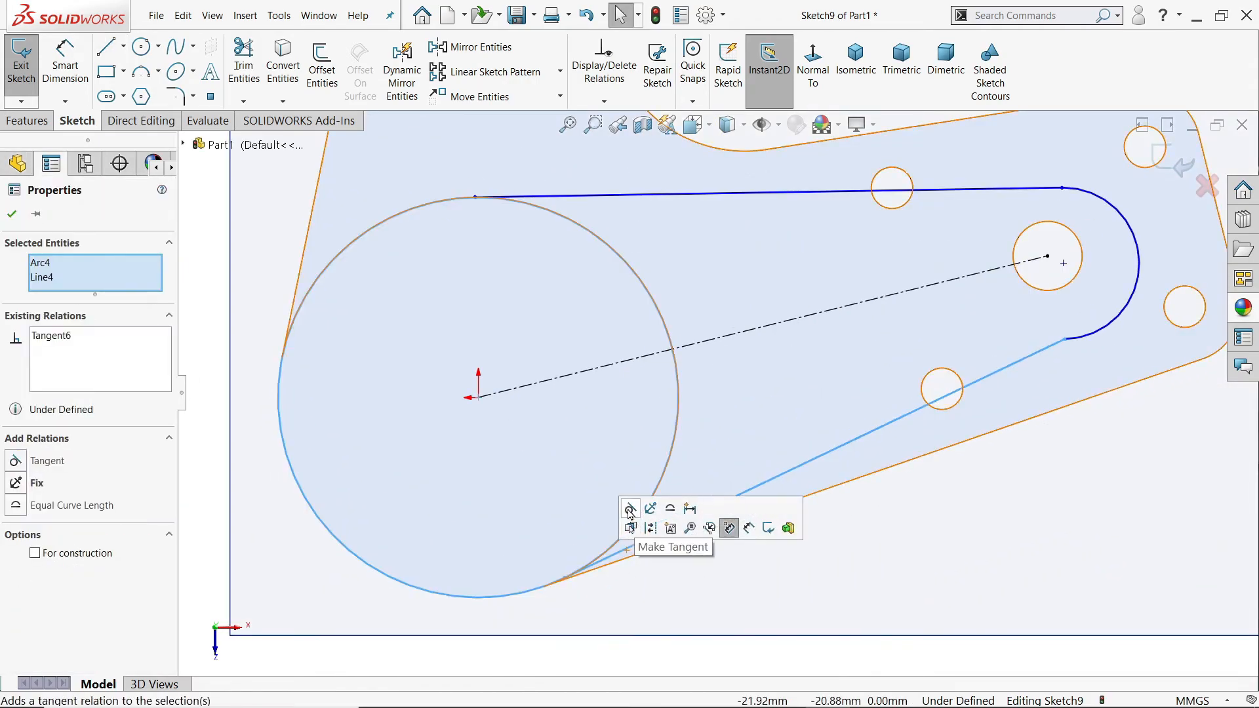
{"action": "left_click", "coordinate": [1065, 340]}
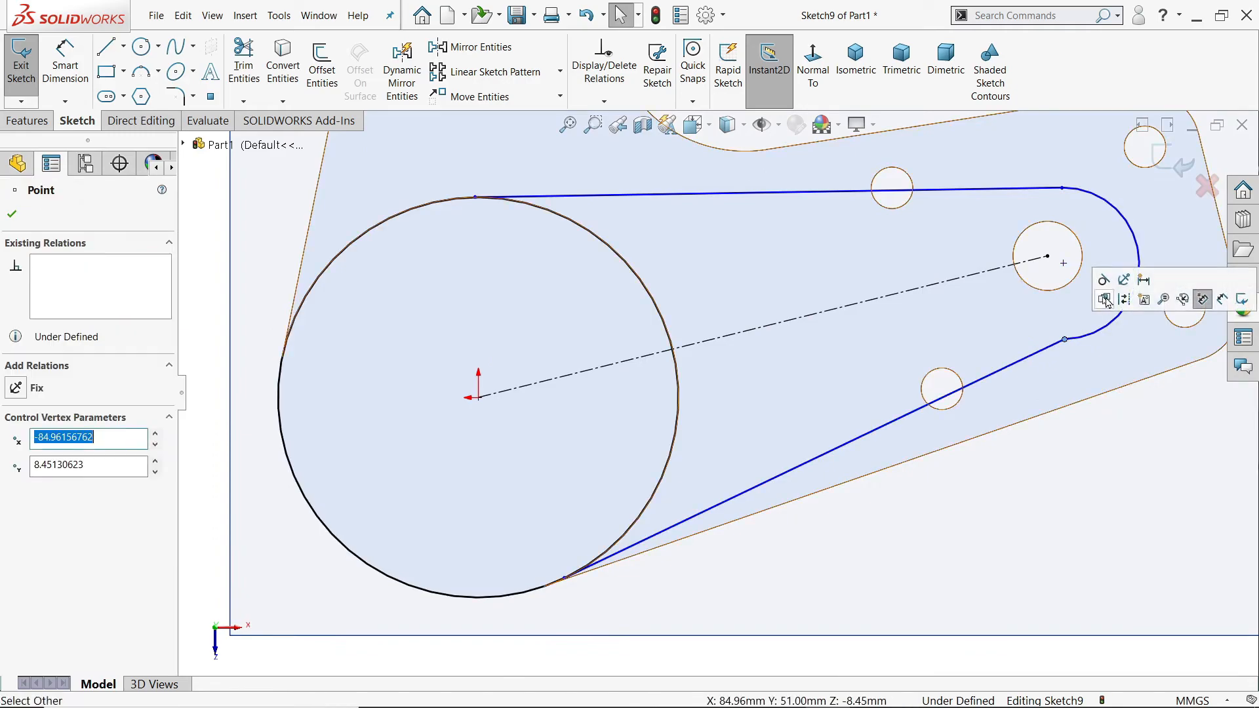
{"action": "left_click", "coordinate": [1104, 281]}
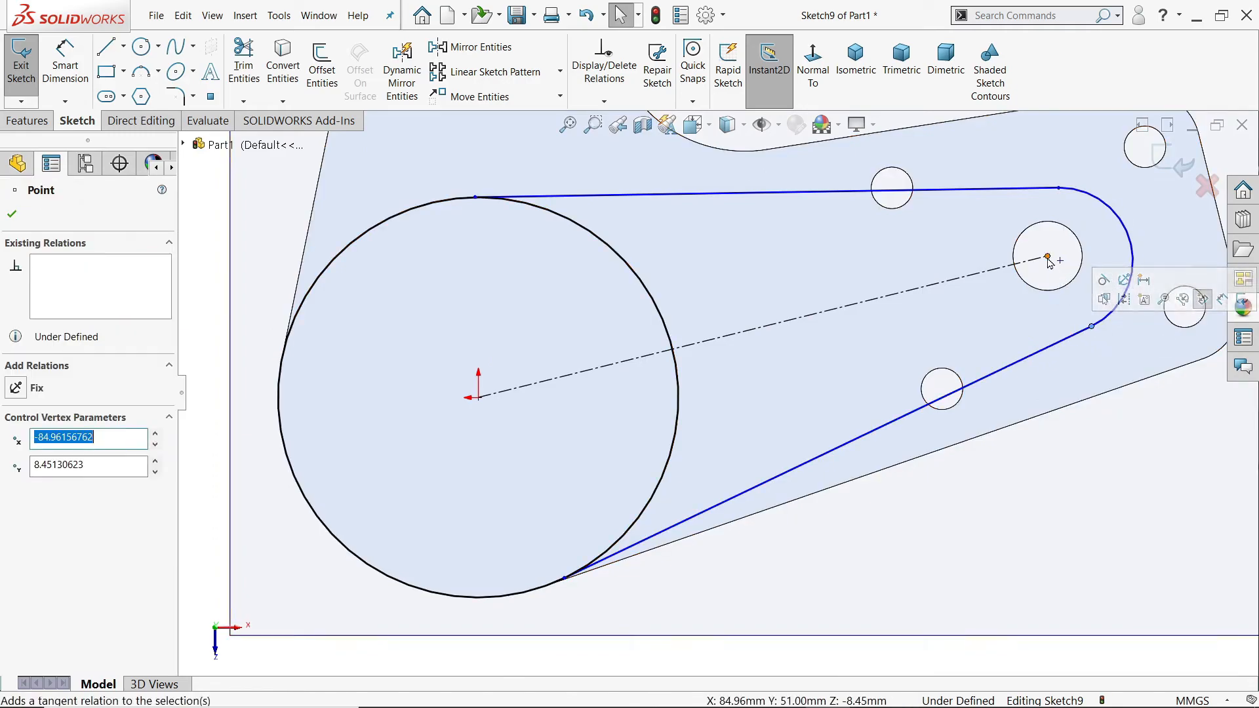
Step: Merge the end arc's center point with the outer endpoint of the centerline
{"action": "left_click", "coordinate": [1047, 256]}
{"action": "left_click", "coordinate": [1061, 261], "text": "ctrl"}
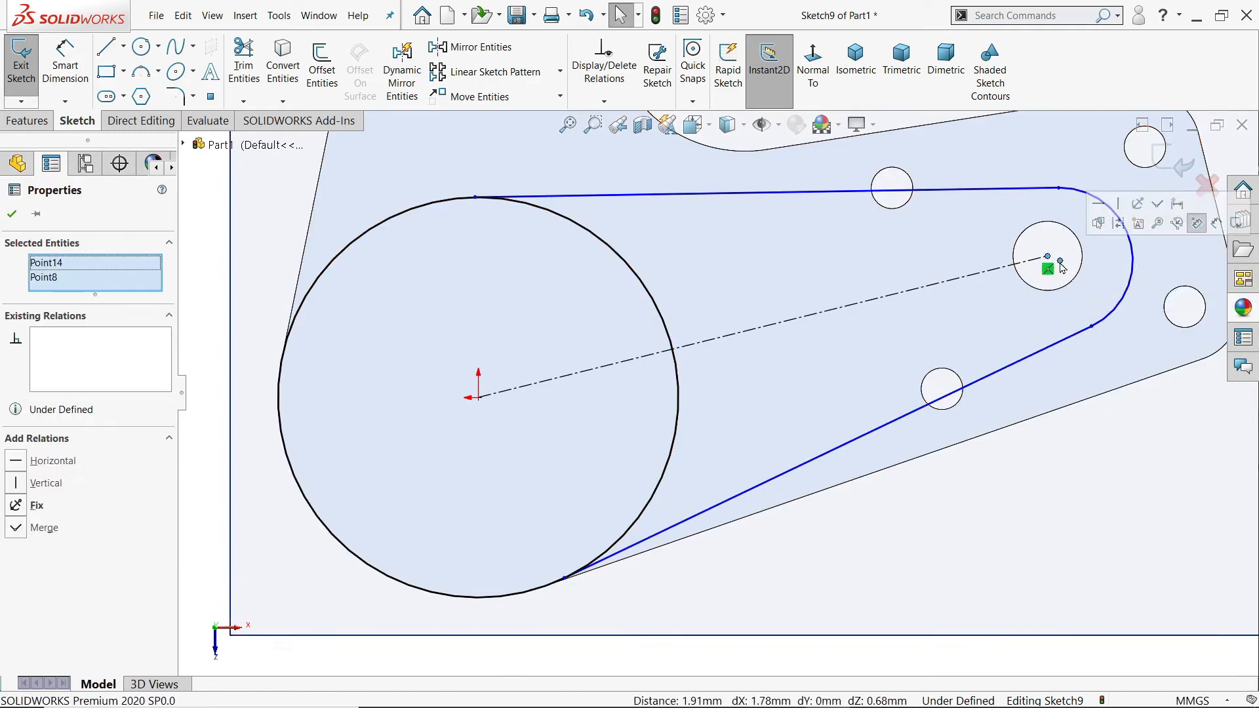
{"action": "left_click", "coordinate": [1155, 204]}
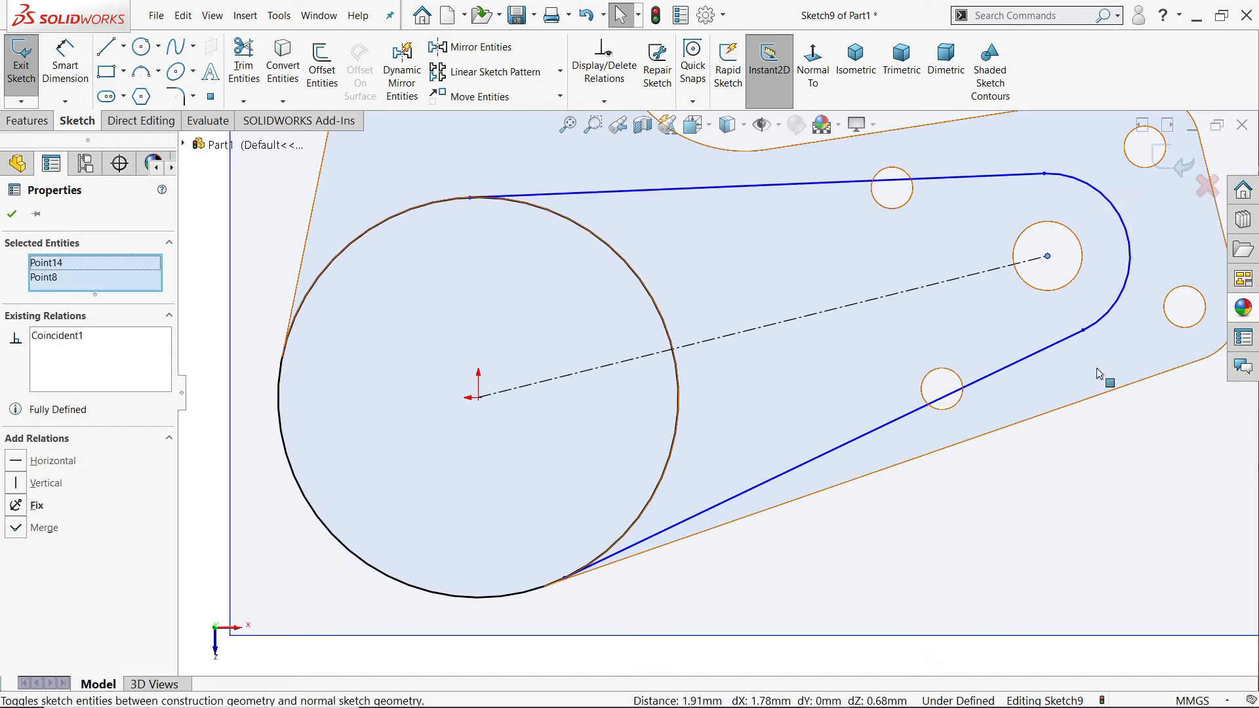
Step: Dimension the arm's end arc with a radius of 13 mm
{"action": "scroll", "coordinate": [1073, 478], "scroll_direction": "up", "scroll_amount": 3}
{"action": "left_click", "coordinate": [65, 66]}
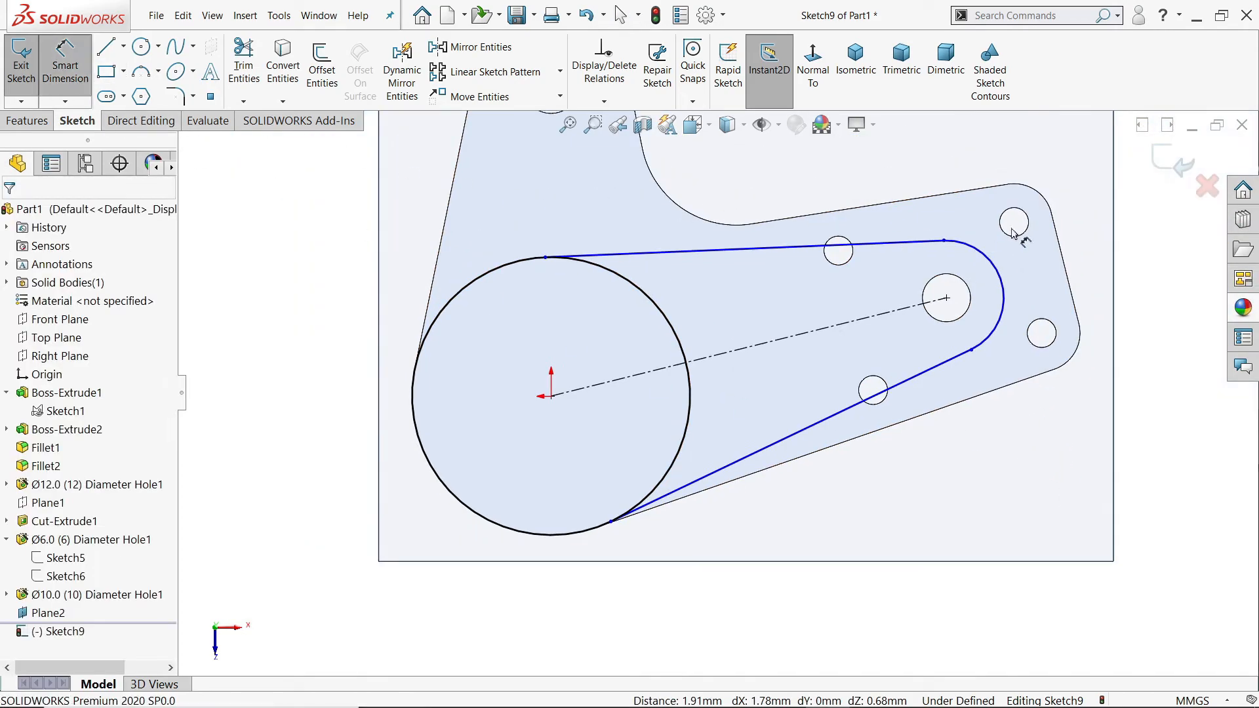
{"action": "left_click", "coordinate": [1001, 283]}
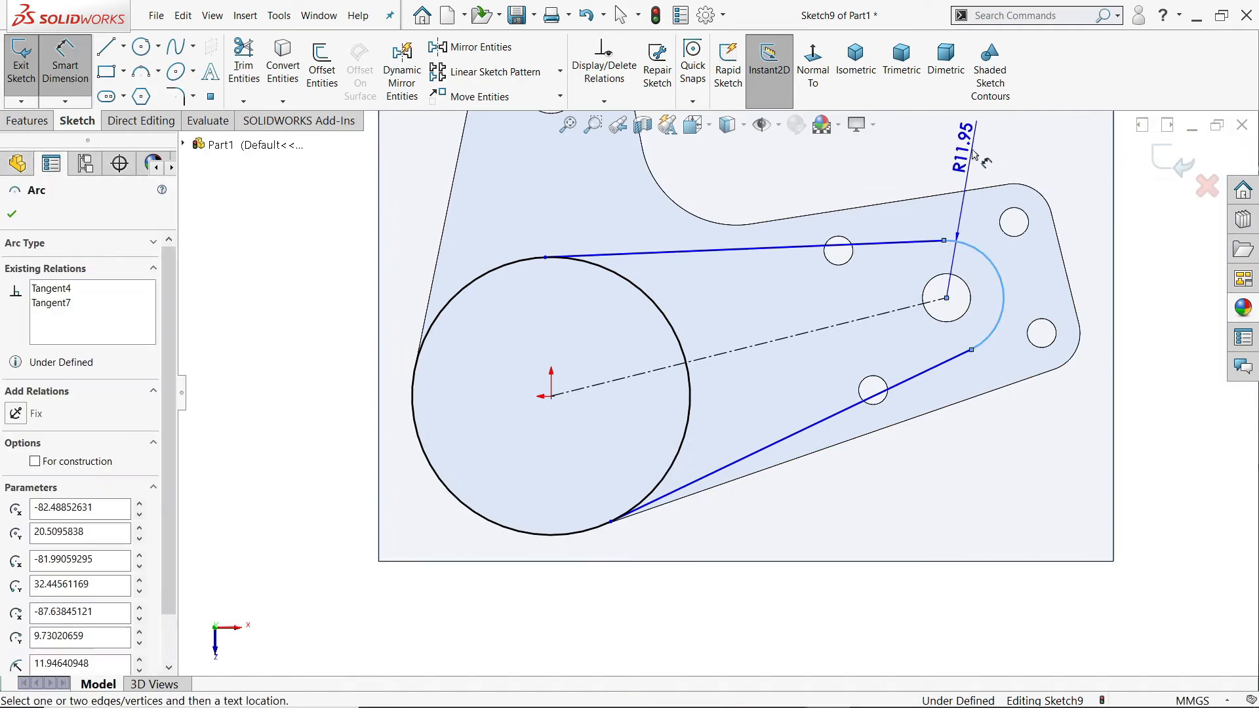
{"action": "left_click", "coordinate": [974, 156]}
{"action": "type", "text": "13"}
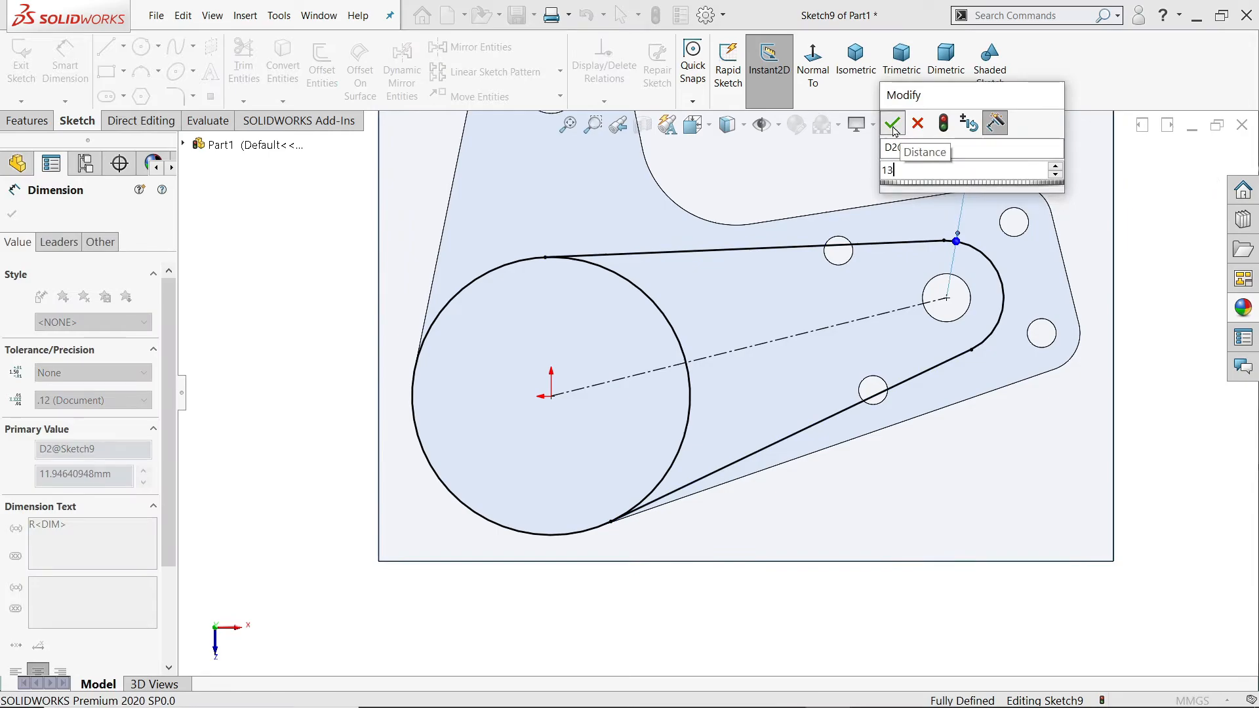
{"action": "left_click", "coordinate": [893, 124]}
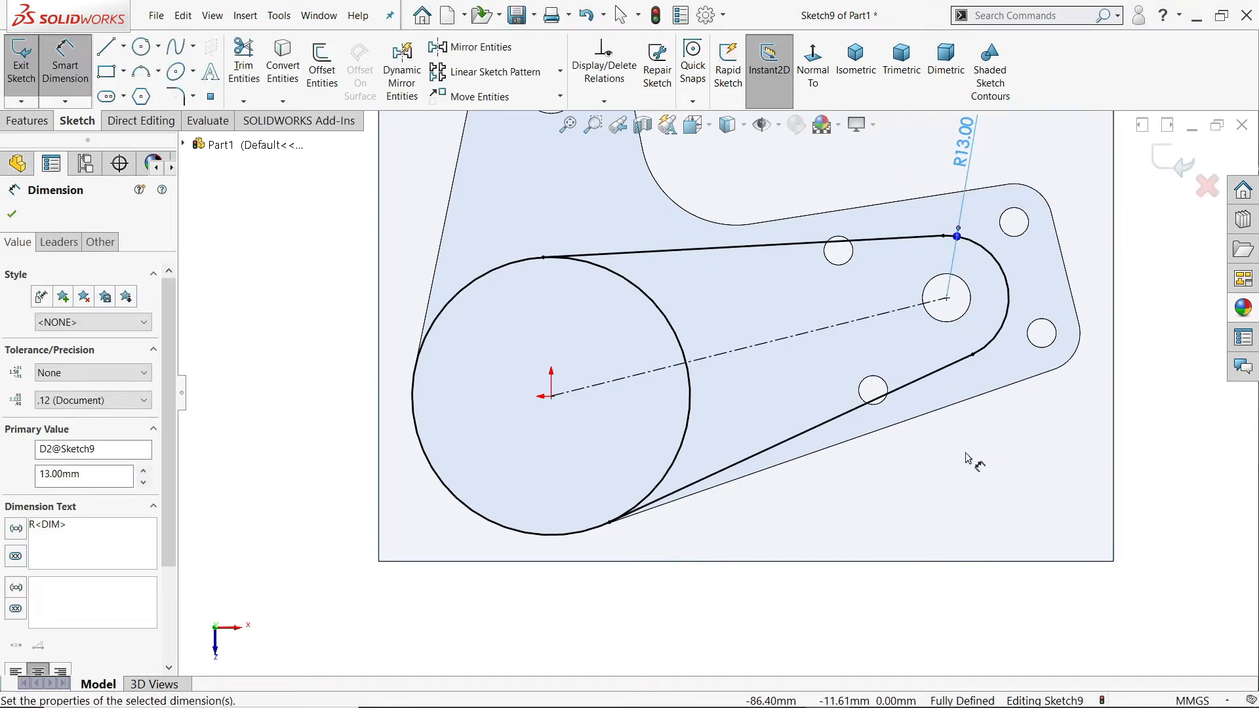
{"action": "scroll", "coordinate": [938, 434], "scroll_direction": "up", "scroll_amount": 1}
{"action": "middle_click_drag", "start_coordinate": [807, 492], "coordinate": [792, 314]}
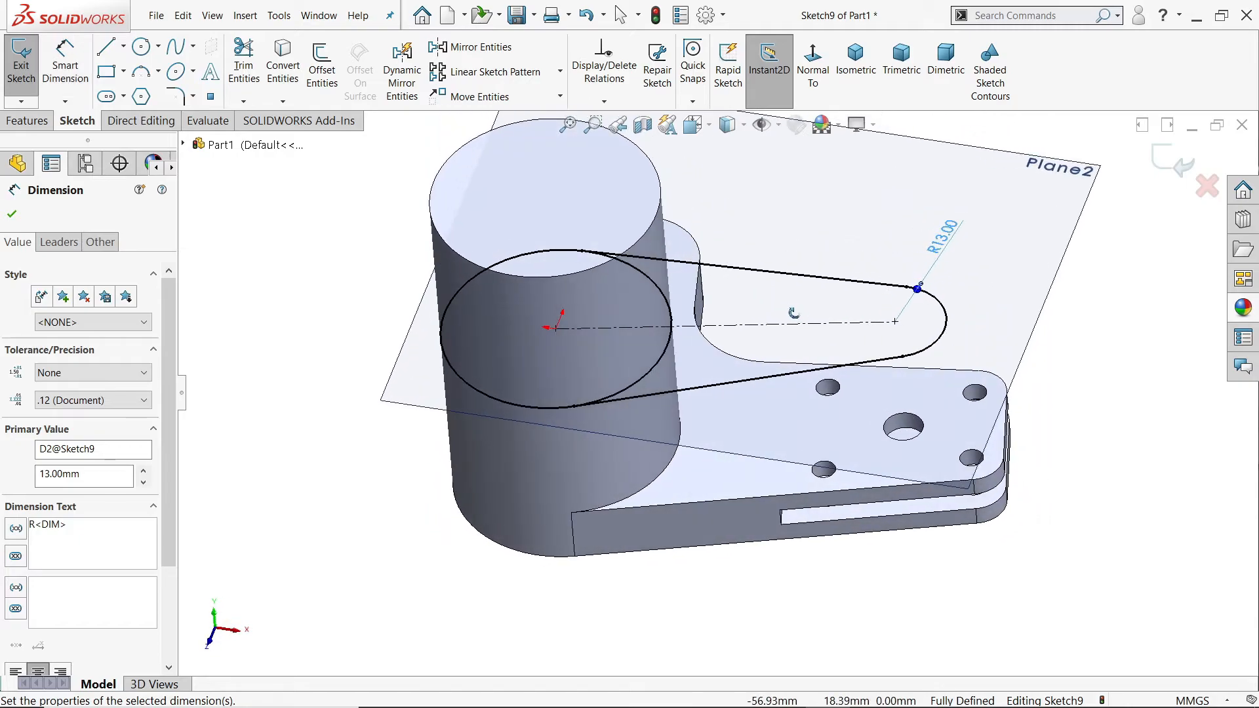
{"action": "left_click", "coordinate": [12, 214]}
Step: Extrude the arm region outside the cylinder 15 mm in the reversed direction, away from the slotted flange, and hide the 51 mm offset plane
{"action": "left_click", "coordinate": [28, 120]}
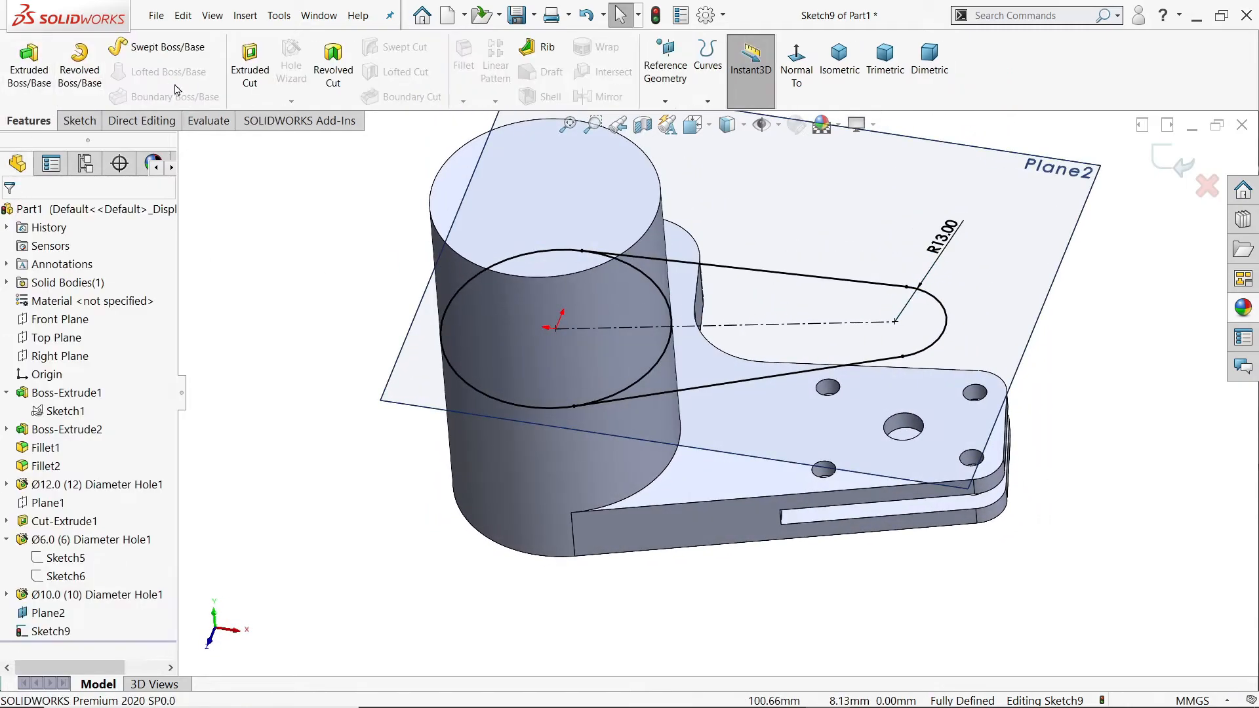
{"action": "left_click", "coordinate": [29, 65]}
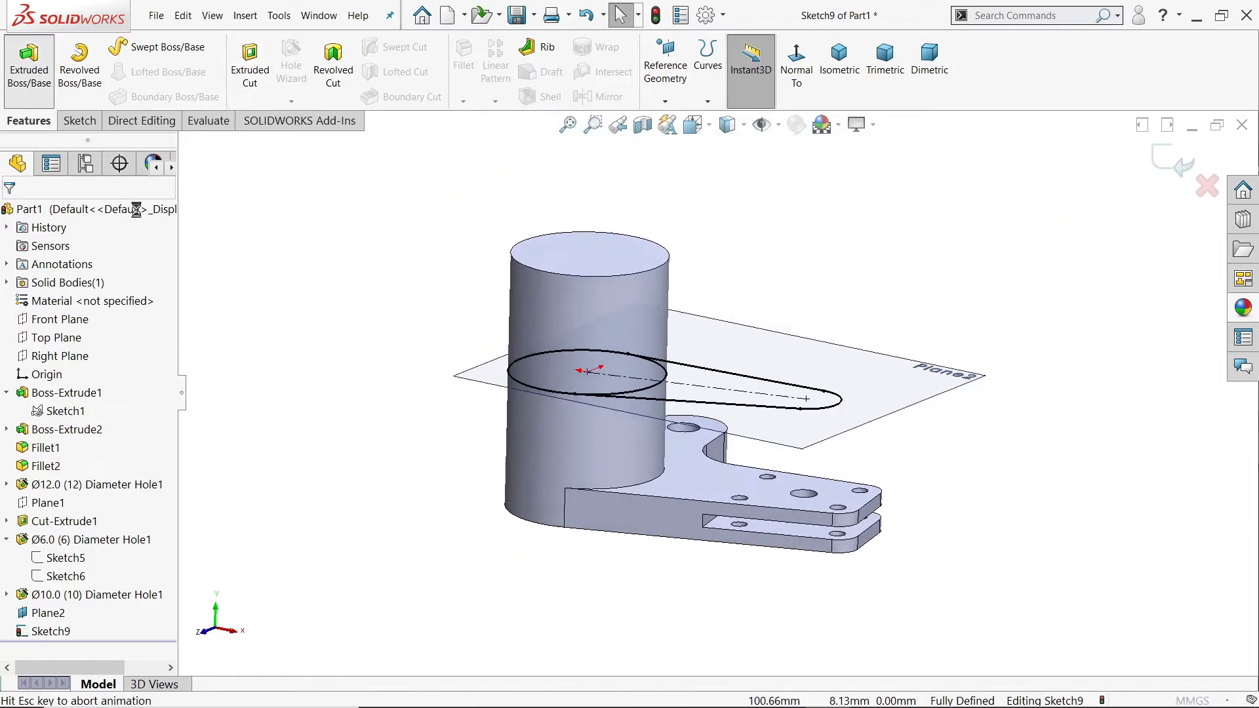
{"action": "scroll", "coordinate": [901, 341], "scroll_direction": "down", "scroll_amount": 5}
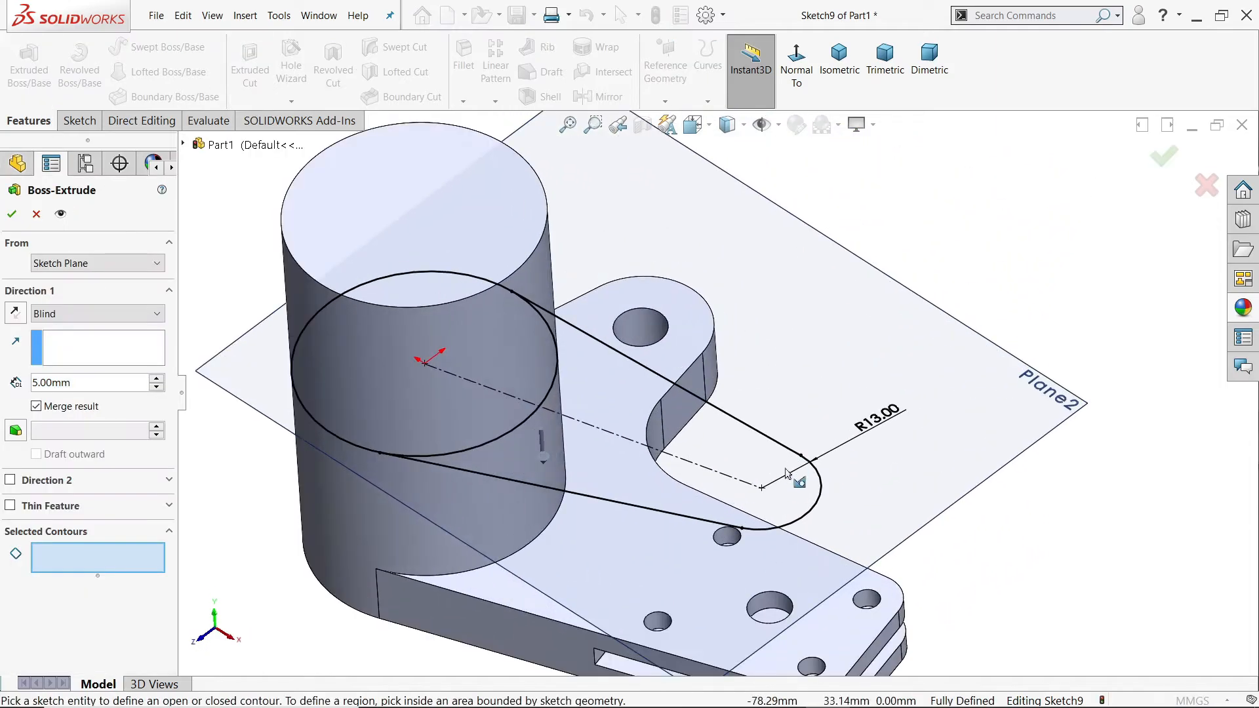
{"action": "left_click", "coordinate": [795, 511]}
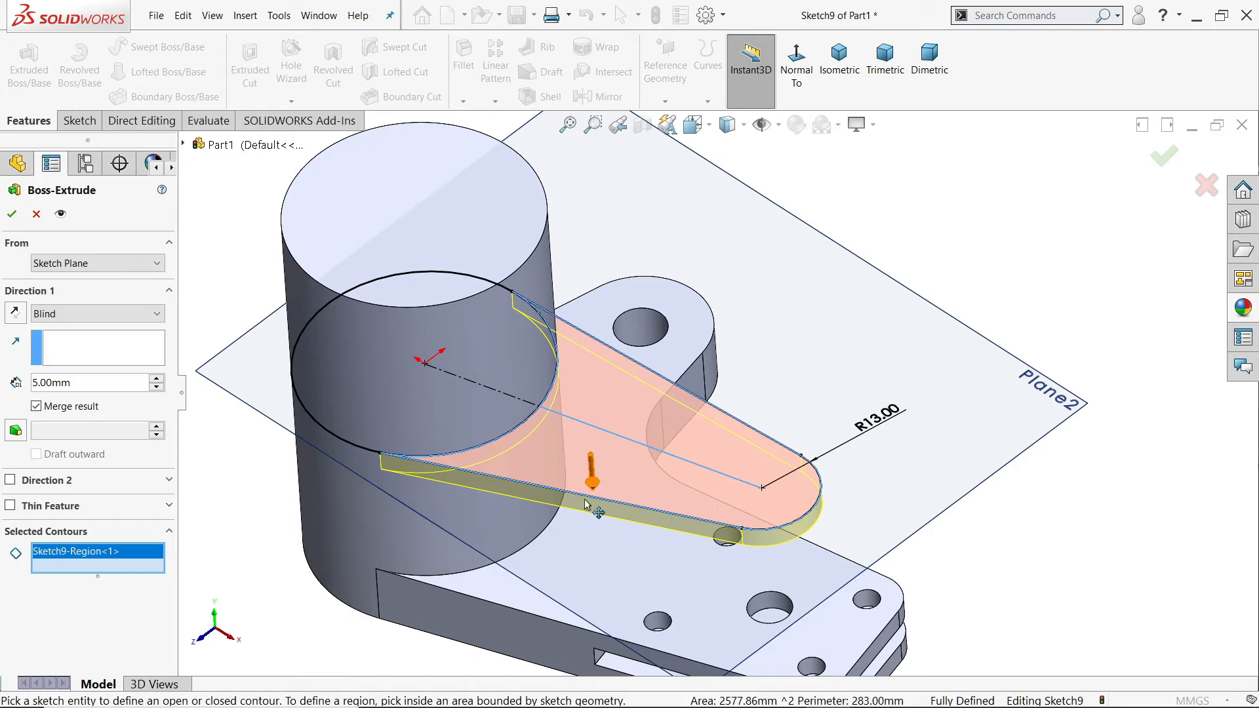
{"action": "middle_click_drag", "start_coordinate": [586, 506], "coordinate": [603, 452]}
{"action": "left_click_drag", "start_coordinate": [77, 383], "coordinate": [24, 378]}
{"action": "type", "text": "15"}
{"action": "key", "text": "Return"}
{"action": "scroll", "coordinate": [554, 470], "scroll_direction": "down", "scroll_amount": 3}
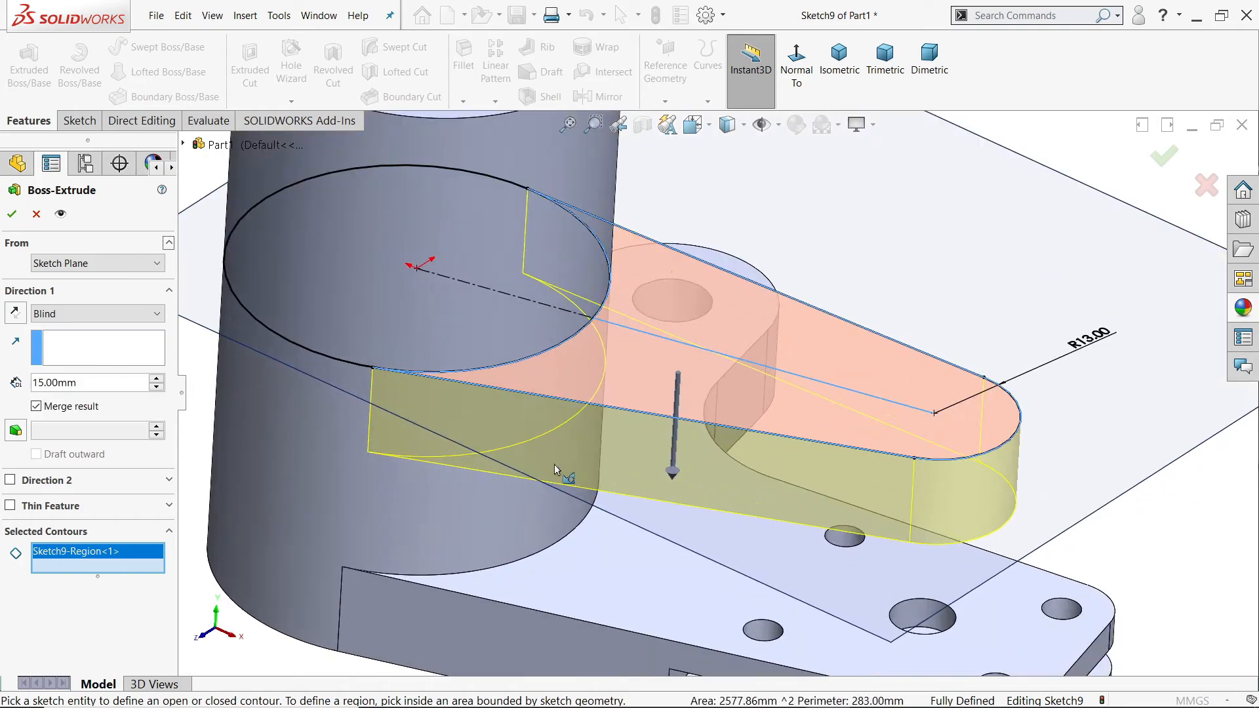
{"action": "left_click", "coordinate": [15, 313]}
{"action": "scroll", "coordinate": [577, 408], "scroll_direction": "up", "scroll_amount": 3}
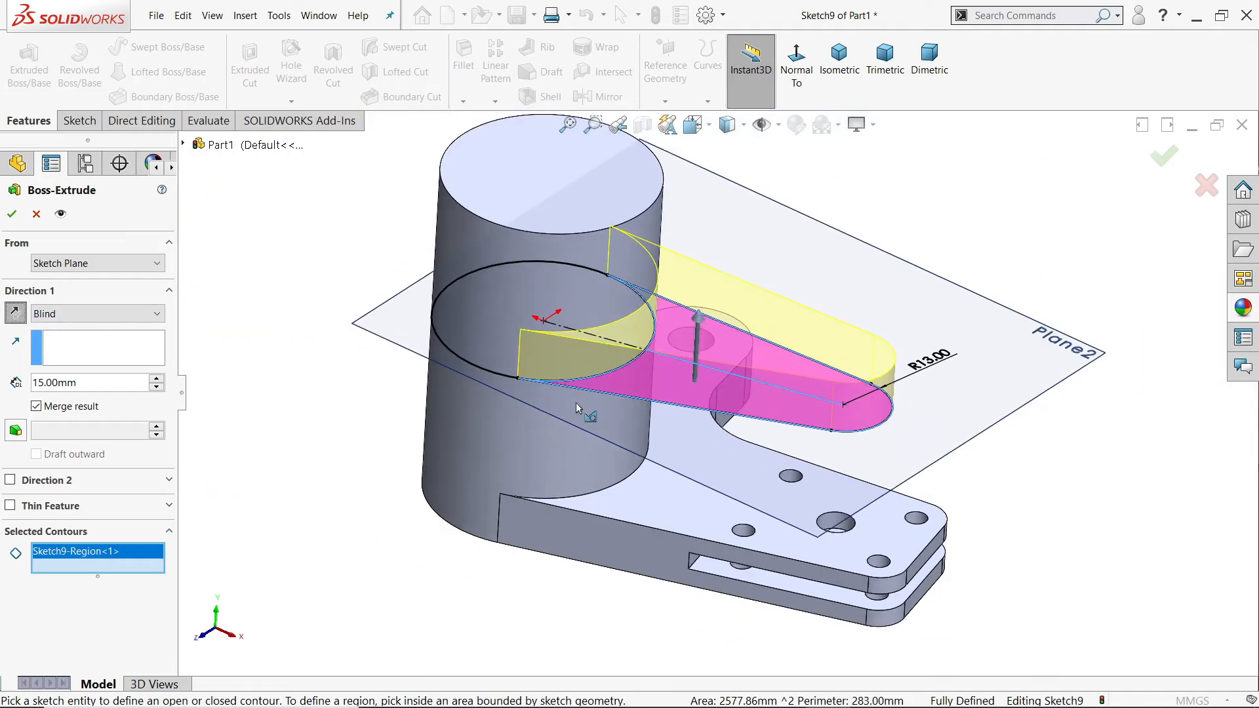
{"action": "left_click", "coordinate": [10, 215]}
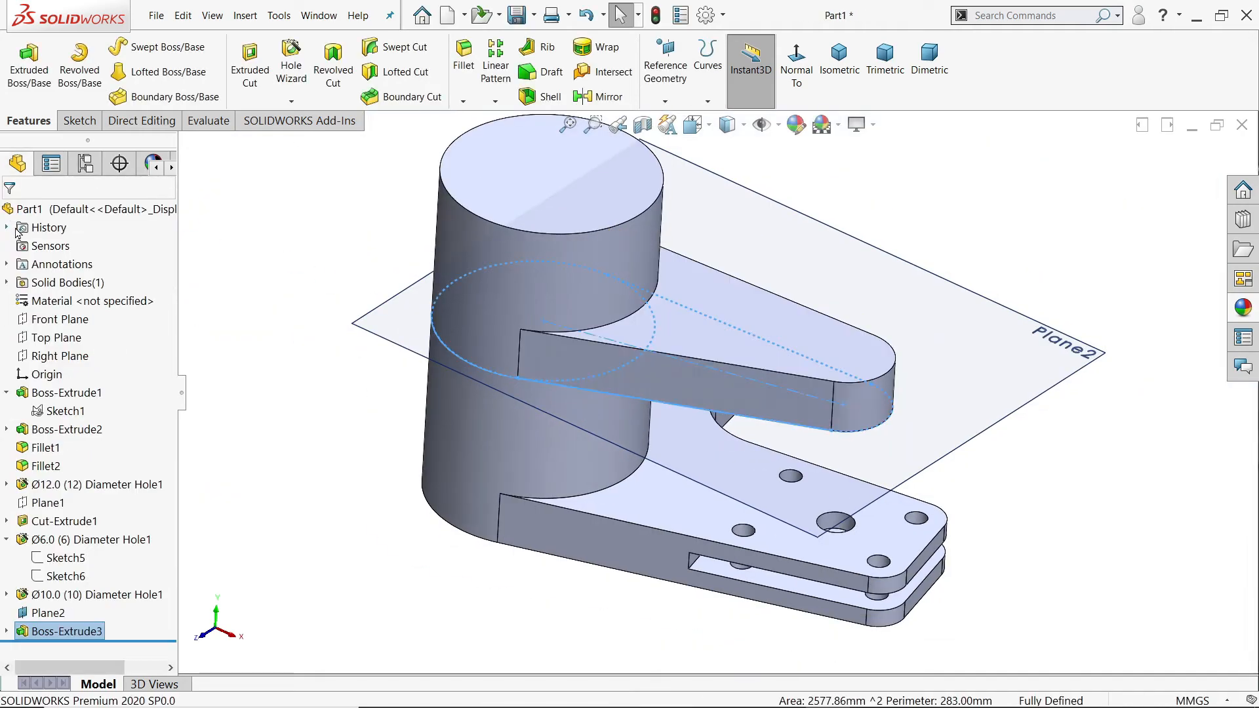
{"action": "left_click", "coordinate": [983, 307]}
{"action": "left_click", "coordinate": [1090, 277]}
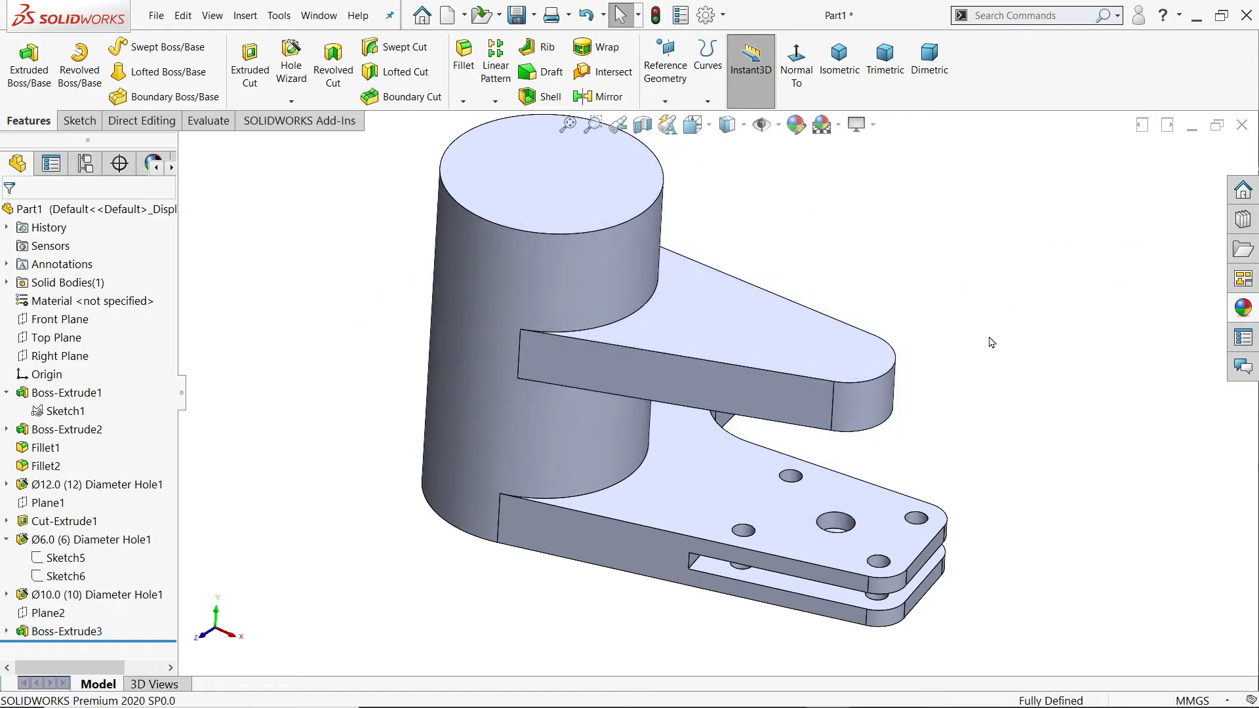
Step: Switch to the 127.PNG drawing in Photos, examine section L-L for the second arm's stepped underside dimensions, and return to SOLIDWORKS
{"action": "key", "text": "alt+Tab"}
{"action": "mouse_move", "coordinate": [563, 484]}
{"action": "left_mouse_down"}
{"action": "mouse_move", "coordinate": [191, 450]}
{"action": "mouse_move", "coordinate": [141, 457]}
{"action": "left_mouse_up"}
{"action": "mouse_move", "coordinate": [593, 460]}
{"action": "left_mouse_down"}
{"action": "mouse_move", "coordinate": [420, 459]}
{"action": "mouse_move", "coordinate": [1137, 459]}
{"action": "left_mouse_up"}
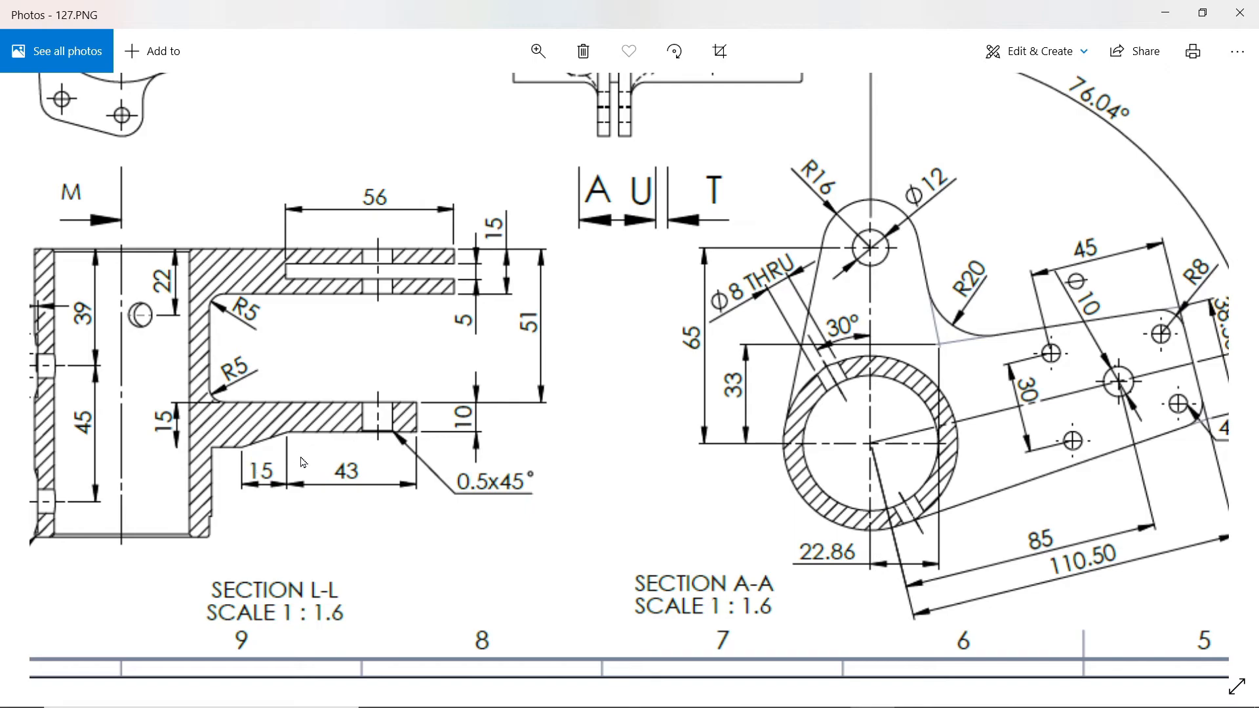
{"action": "key", "text": "alt+Tab"}
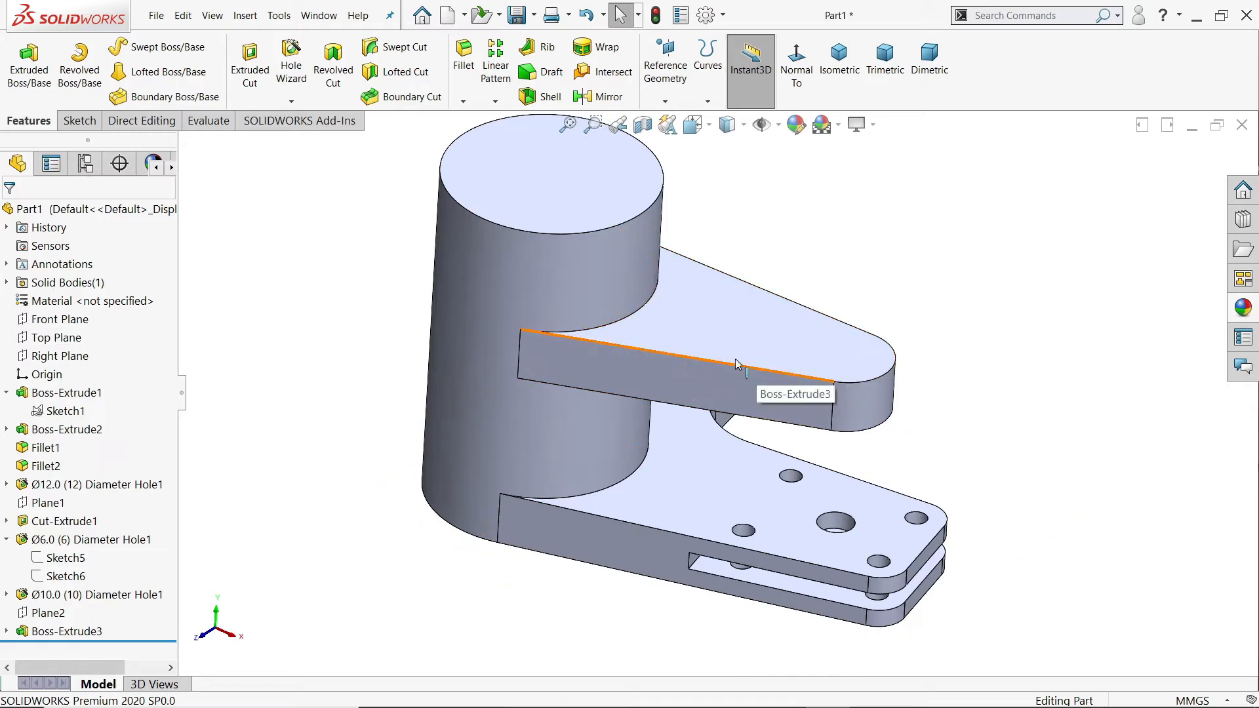
Step: Show the temporary axes of the cylinder, holes and arm end
{"action": "middle_click_drag", "start_coordinate": [795, 357], "coordinate": [688, 321]}
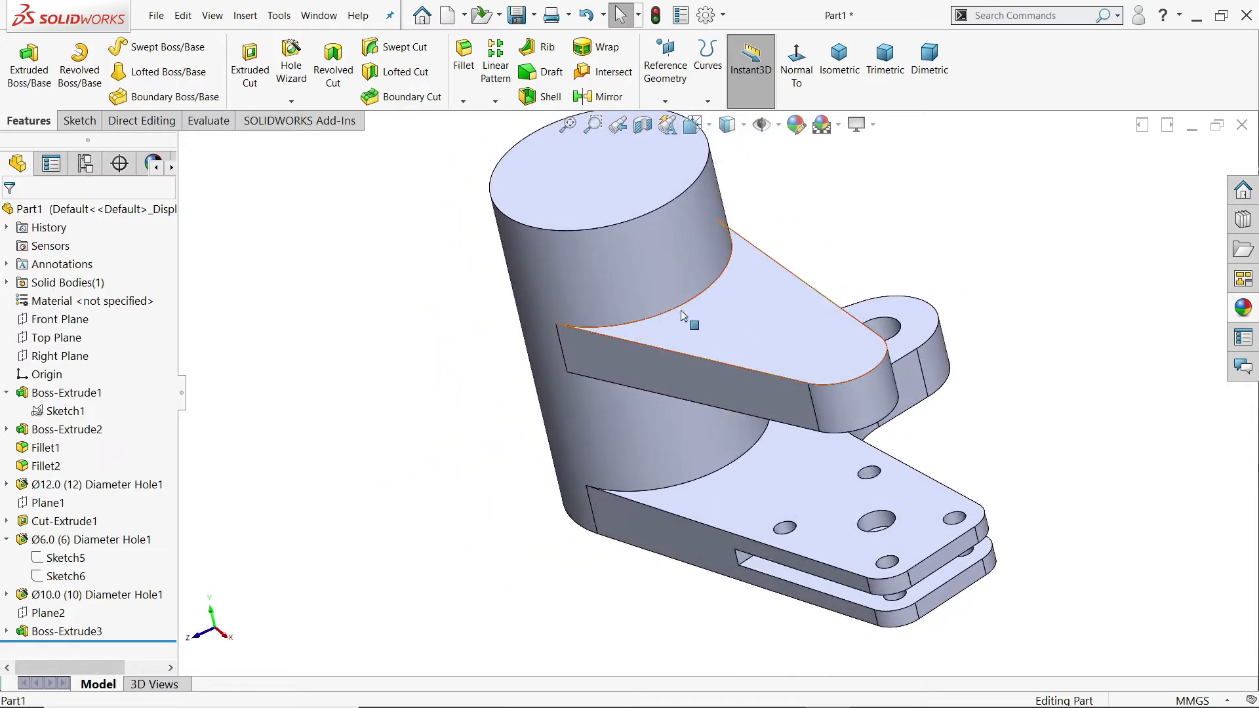
{"action": "left_click", "coordinate": [779, 126]}
{"action": "left_click", "coordinate": [790, 178]}
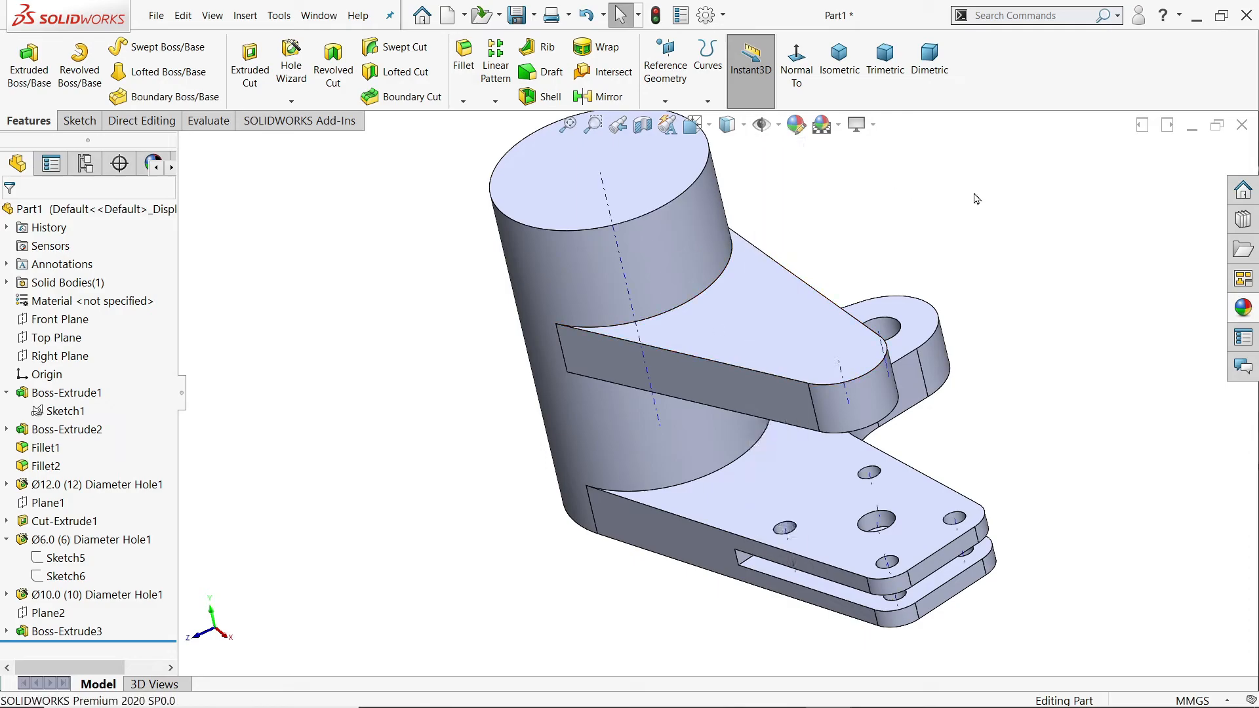
Step: Create a reference plane through the cylinder's axis and the axis of the second arm's rounded end
{"action": "left_click", "coordinate": [665, 102]}
{"action": "left_click", "coordinate": [682, 121]}
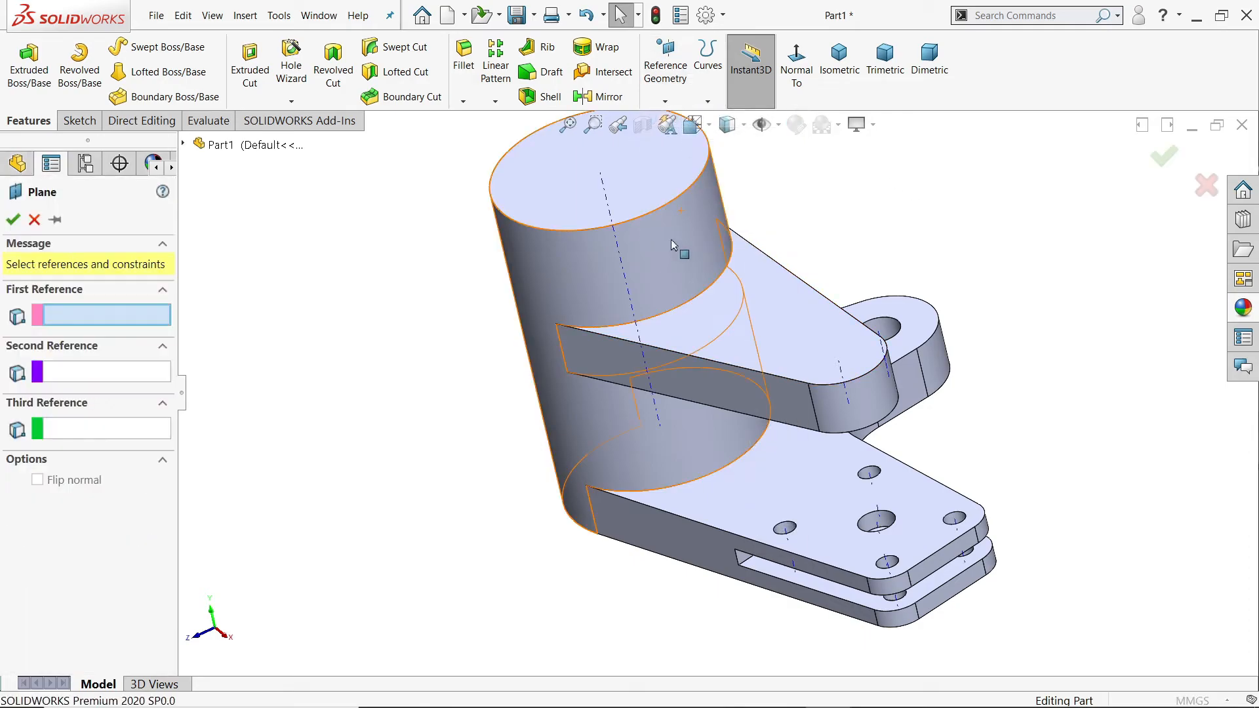
{"action": "left_click", "coordinate": [628, 278]}
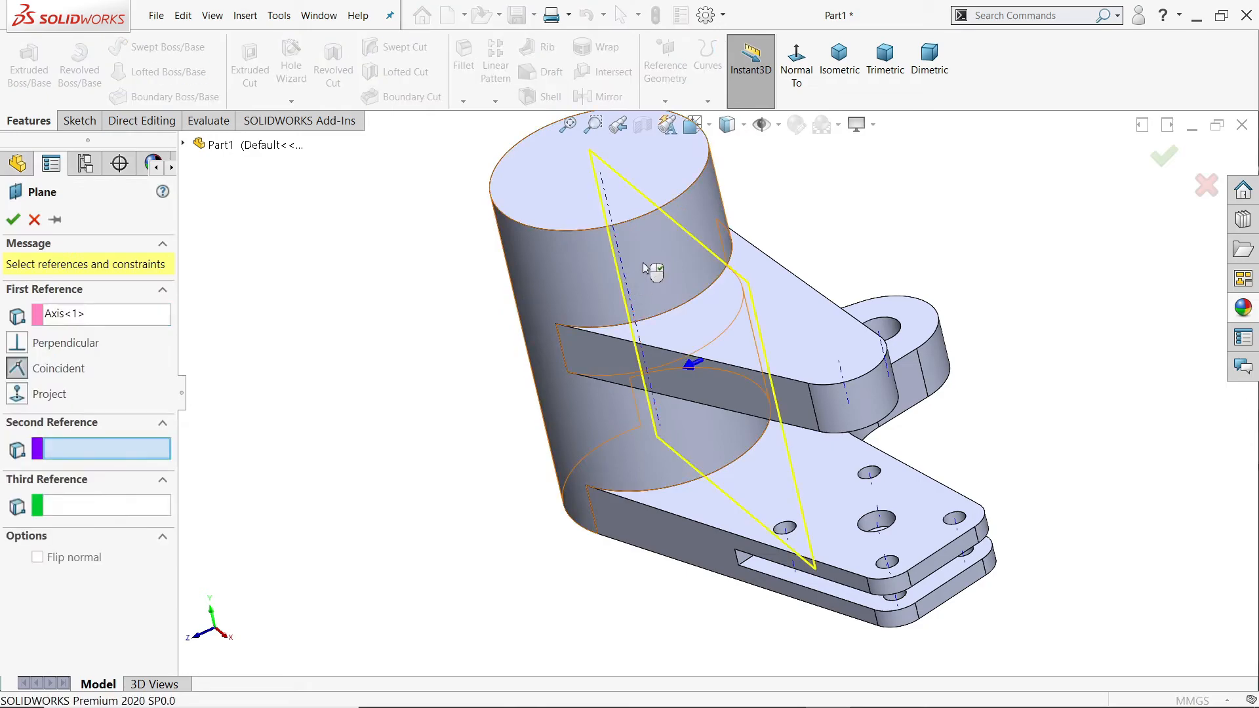
{"action": "scroll", "coordinate": [646, 273], "scroll_direction": "down", "scroll_amount": 2}
{"action": "left_click", "coordinate": [885, 402]}
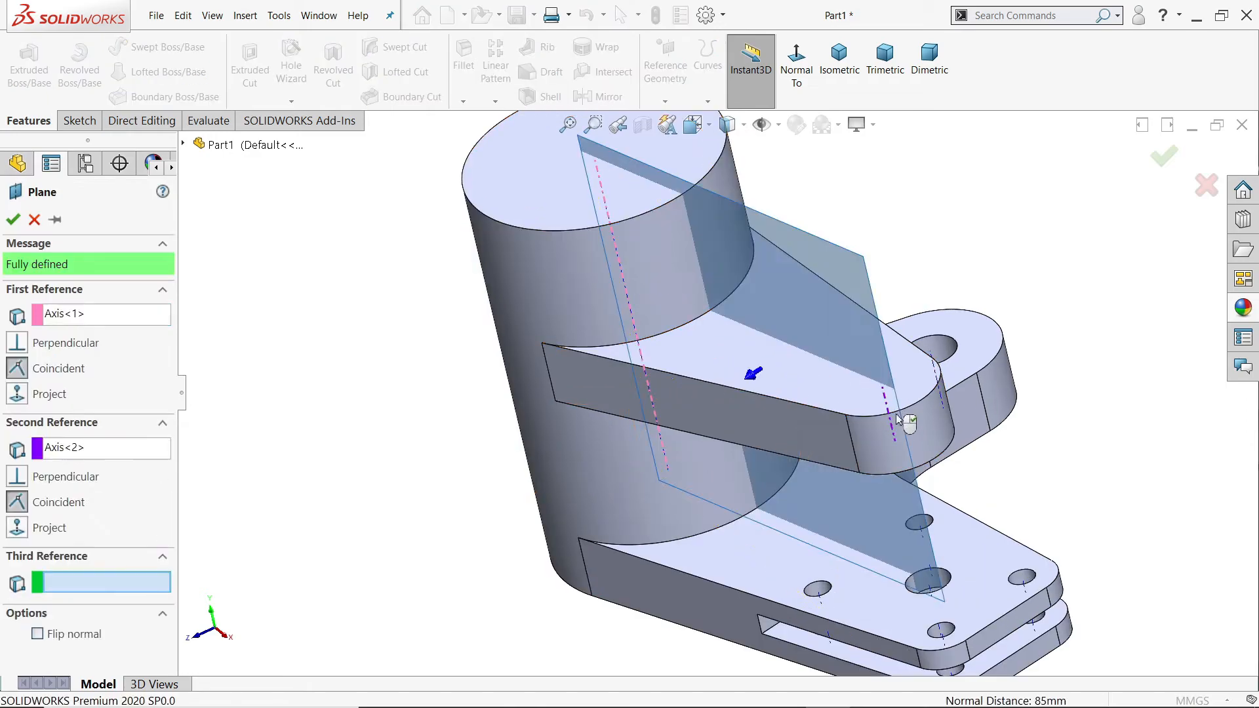
{"action": "middle_click_drag", "start_coordinate": [905, 421], "coordinate": [1030, 414]}
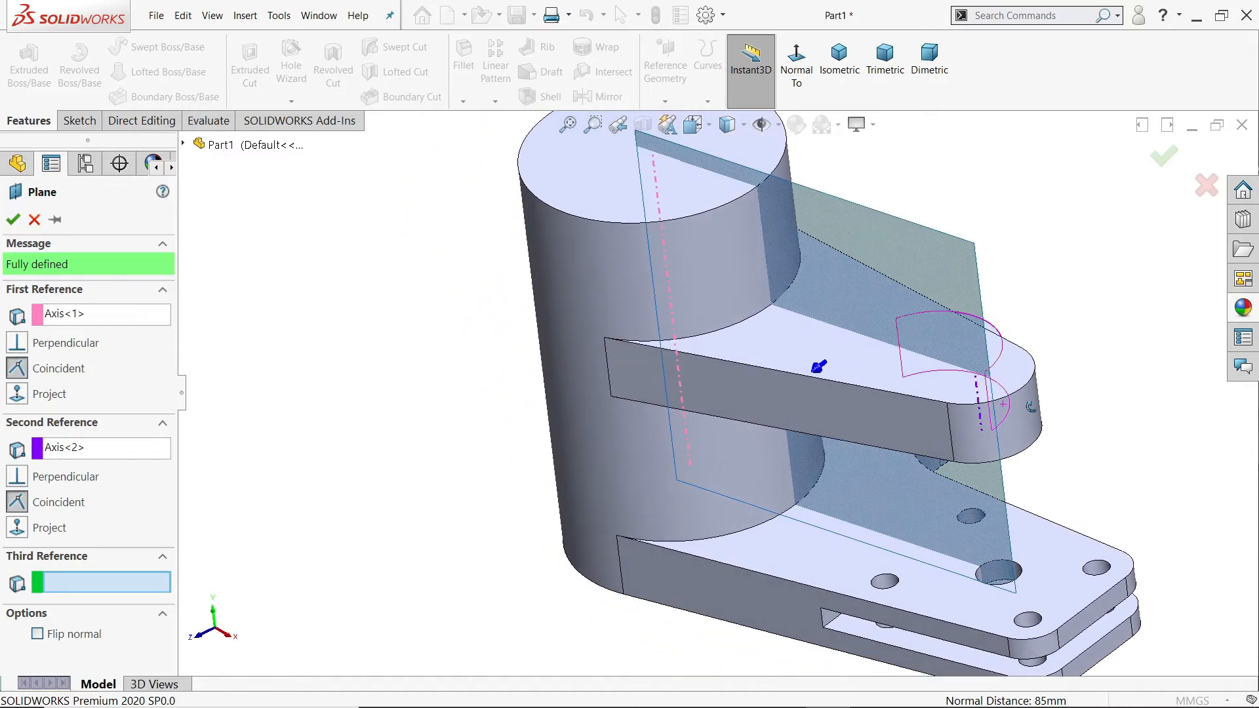
{"action": "left_click", "coordinate": [13, 220]}
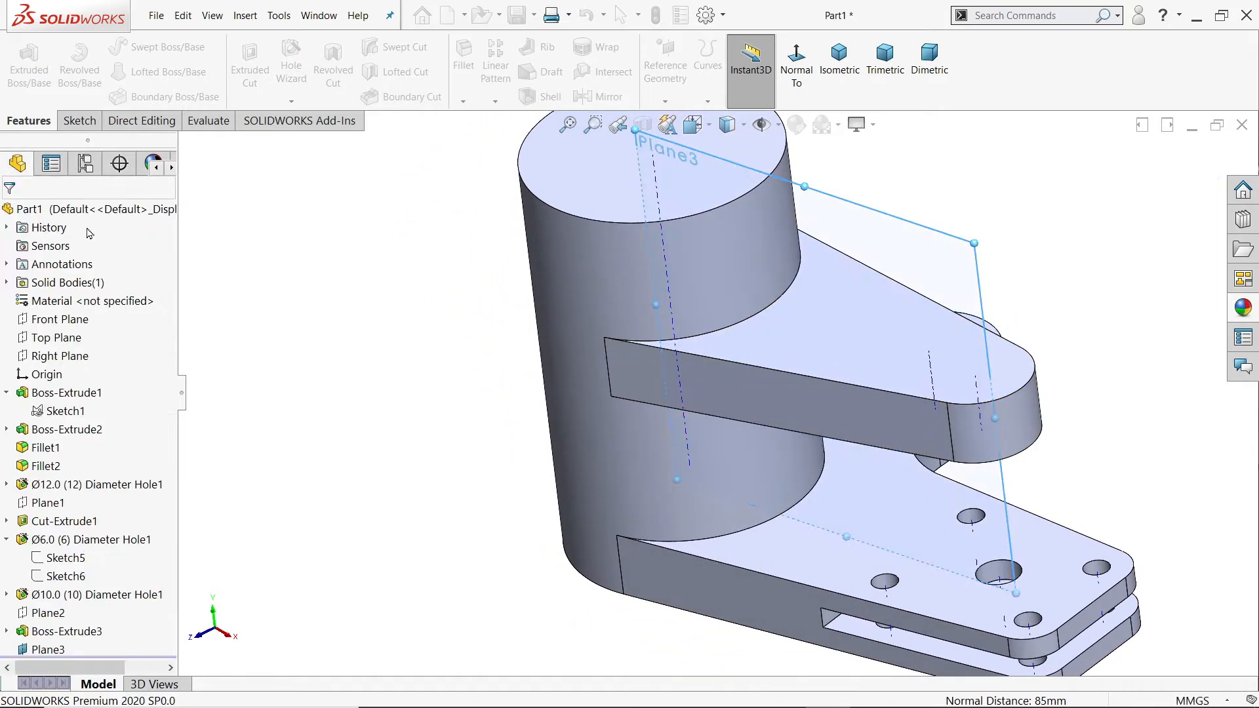
Step: On the new reference plane, sketch a nearly horizontal line about 40 mm long from the arm's outer end, continued by a sloped line to its upper edge
{"action": "left_click", "coordinate": [79, 120]}
{"action": "left_click", "coordinate": [23, 92]}
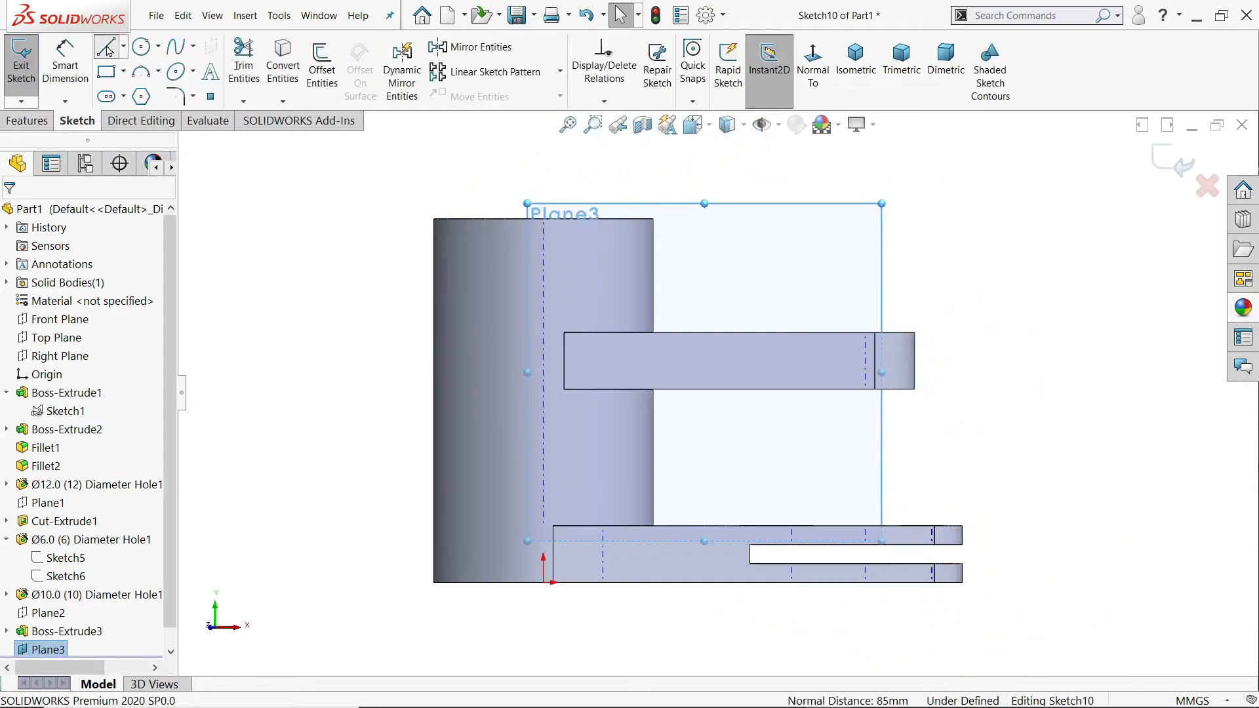
{"action": "left_click", "coordinate": [108, 49]}
{"action": "scroll", "coordinate": [839, 341], "scroll_direction": "down", "scroll_amount": 3}
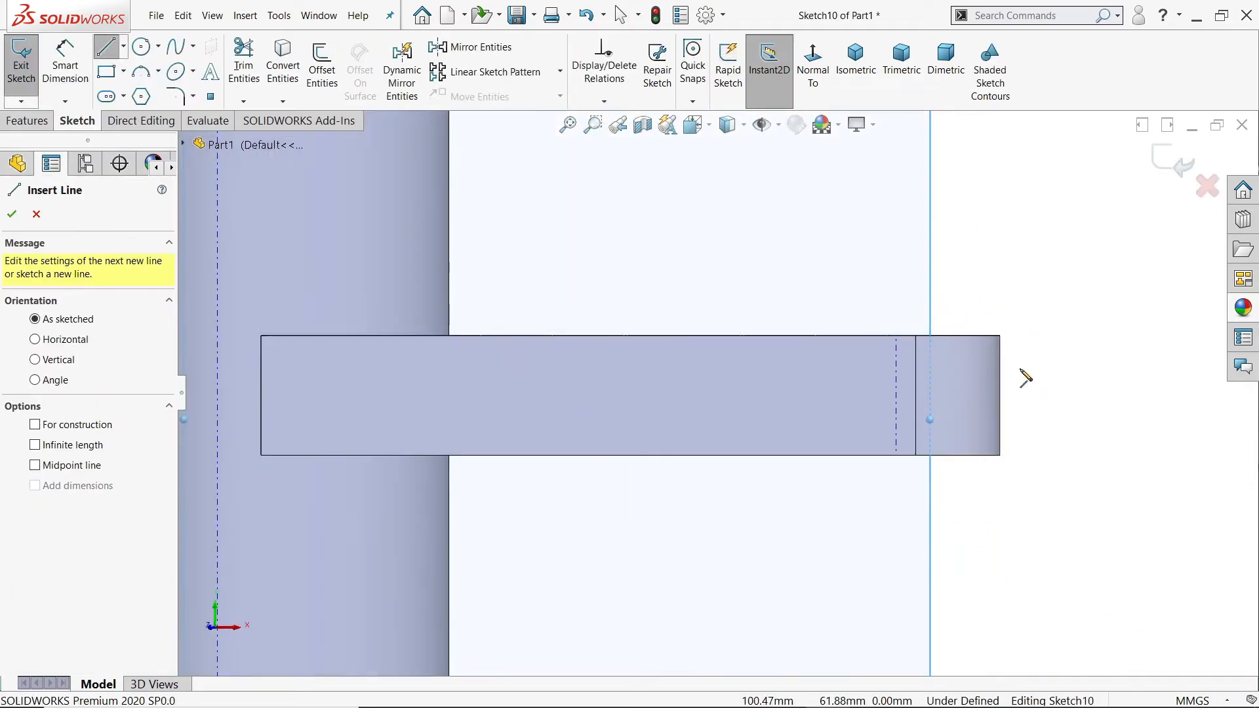
{"action": "left_click", "coordinate": [1001, 369]}
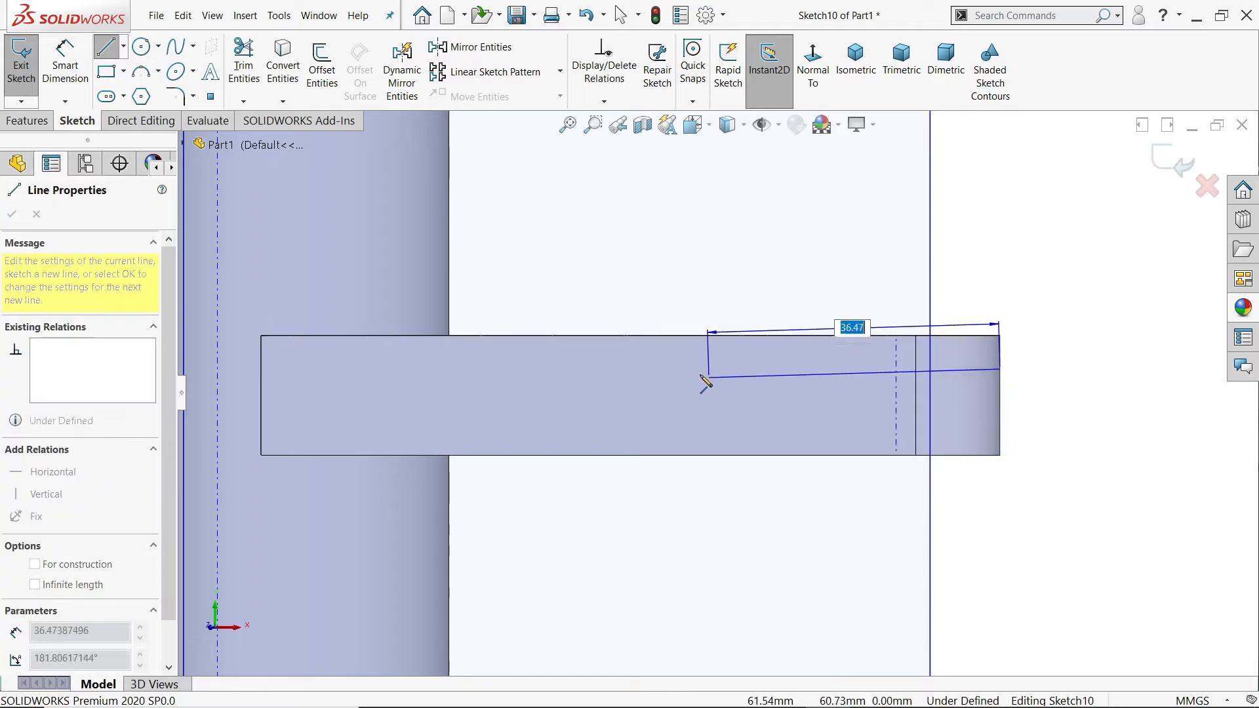
{"action": "left_click", "coordinate": [678, 374]}
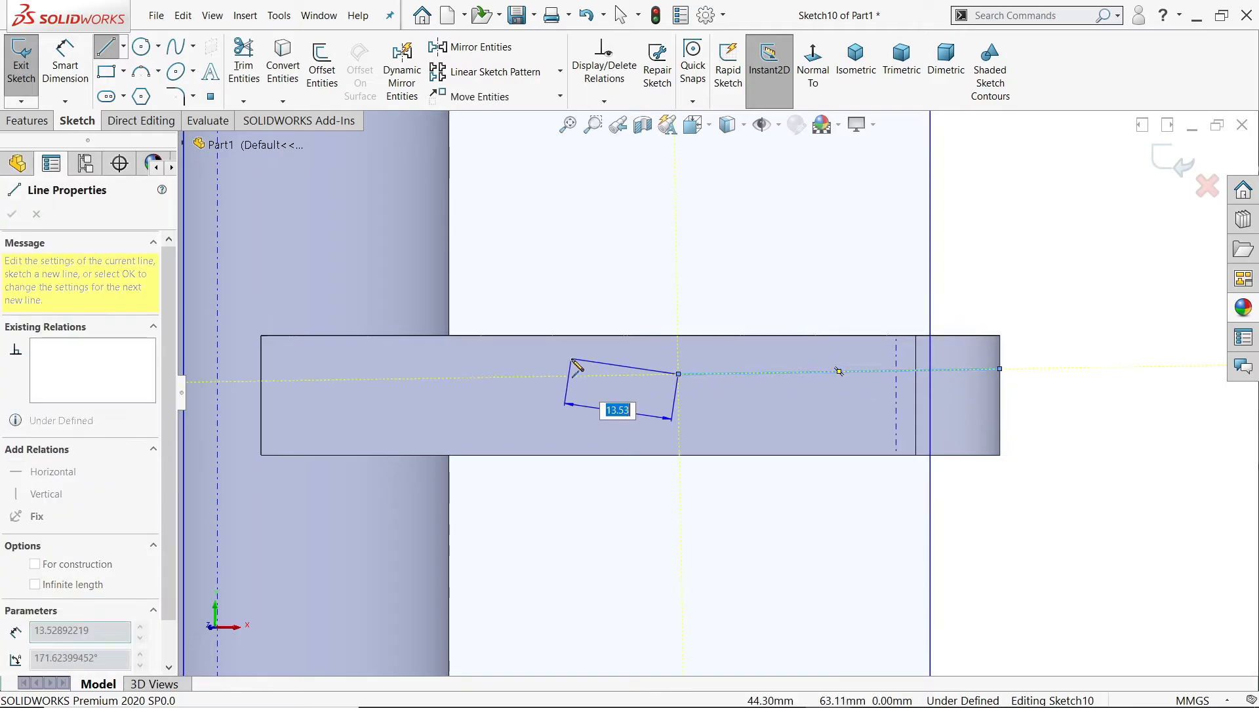
{"action": "left_click", "coordinate": [548, 338]}
{"action": "right_click", "coordinate": [563, 276]}
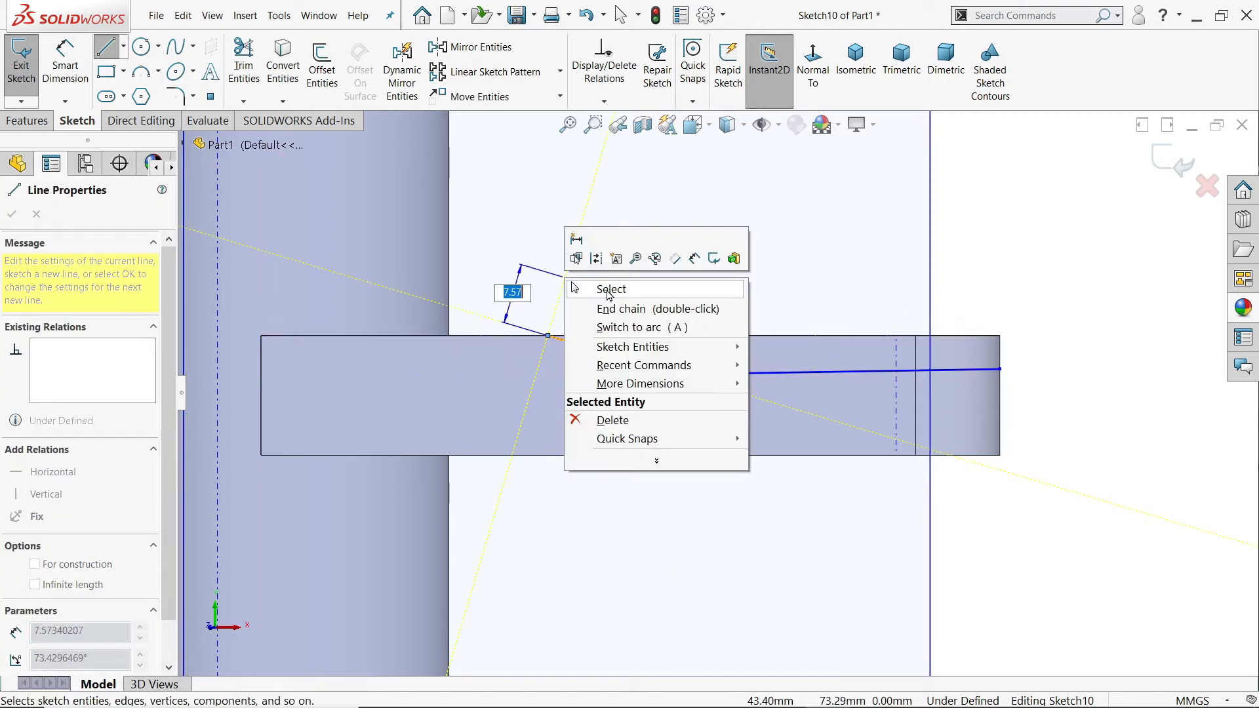
{"action": "left_click", "coordinate": [606, 291]}
{"action": "scroll", "coordinate": [653, 349], "scroll_direction": "up", "scroll_amount": 3}
{"action": "scroll", "coordinate": [688, 401], "scroll_direction": "down", "scroll_amount": 4}
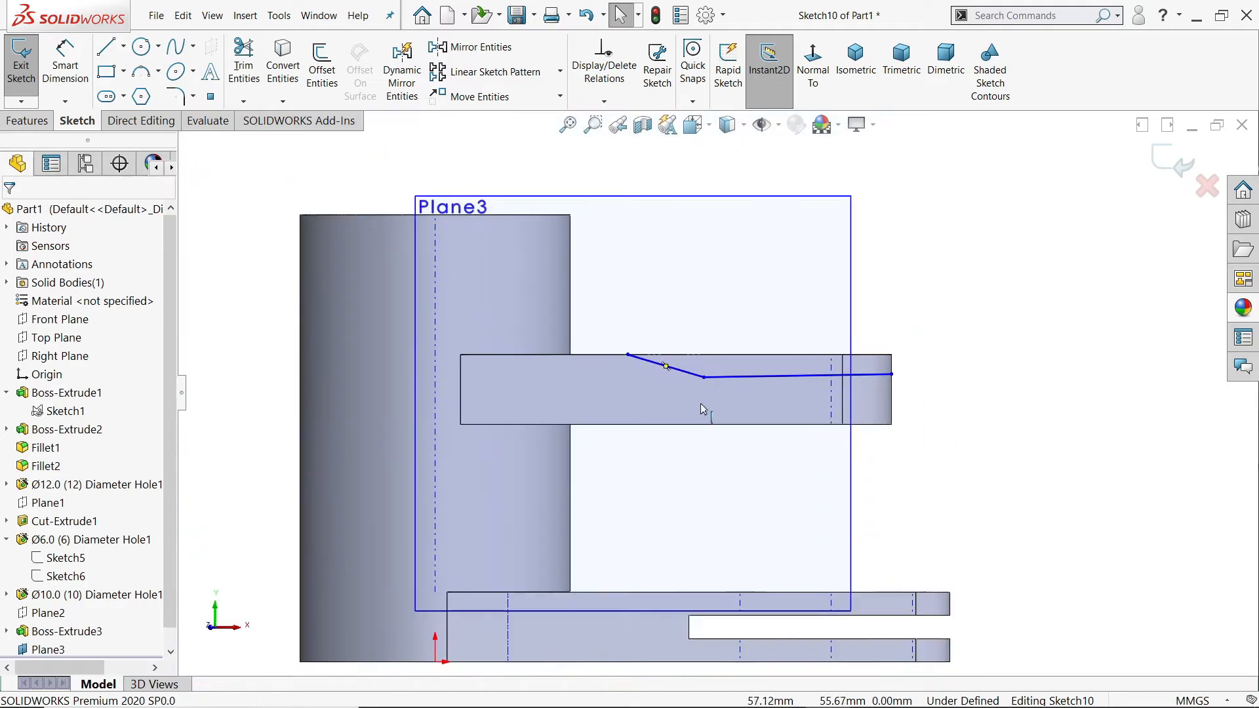
Step: Dimension the long line's outer endpoint 10 mm above the arm's lower edge
{"action": "left_click", "coordinate": [55, 80]}
{"action": "scroll", "coordinate": [1063, 371], "scroll_direction": "down", "scroll_amount": 2}
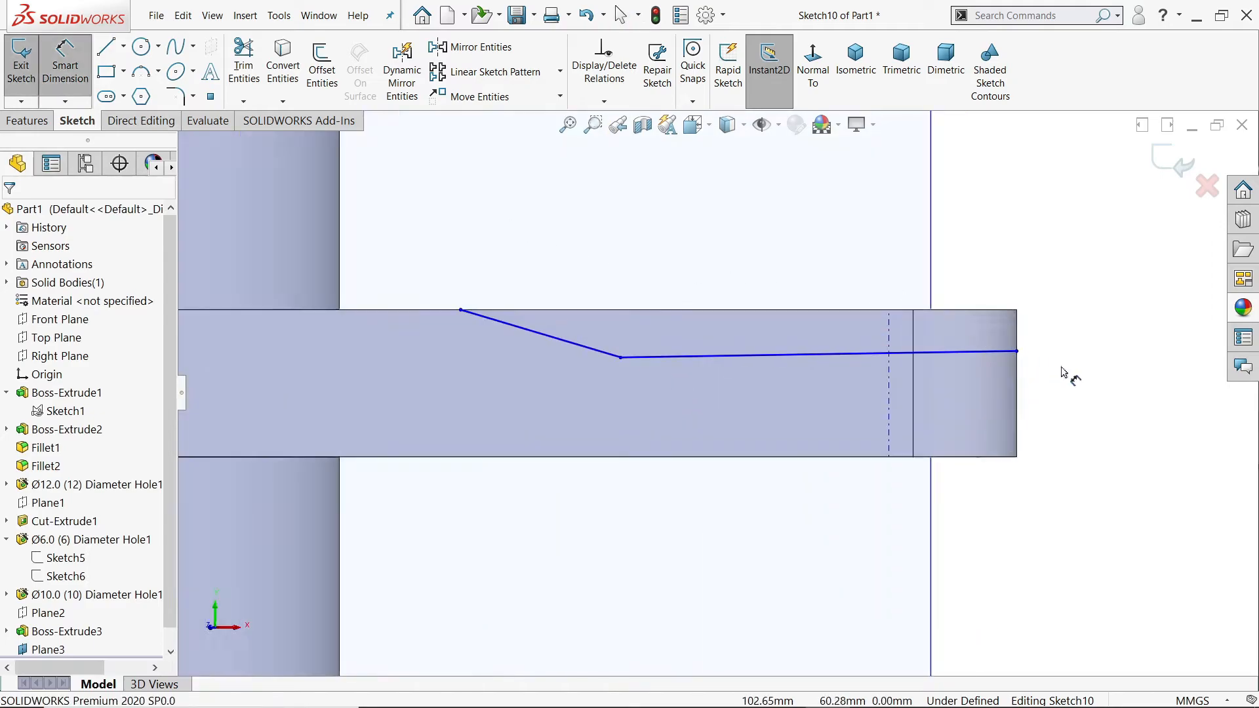
{"action": "left_click", "coordinate": [1018, 354]}
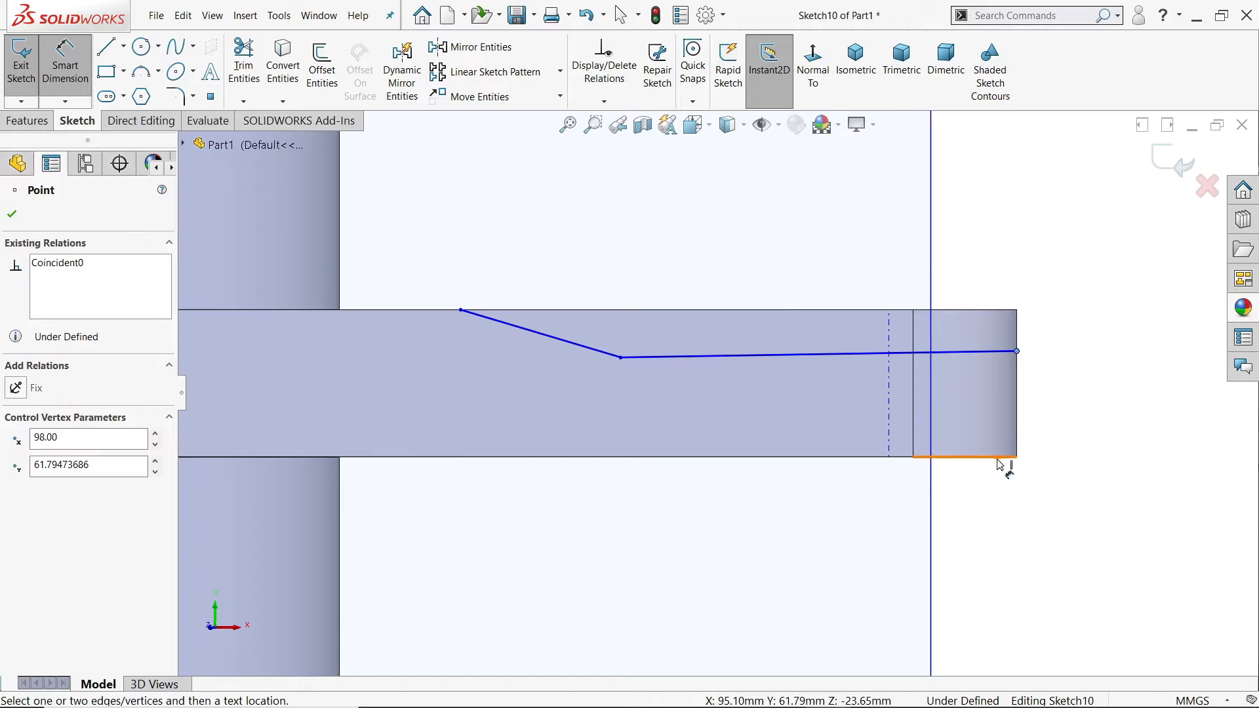
{"action": "left_click", "coordinate": [999, 458]}
{"action": "left_click", "coordinate": [1060, 400]}
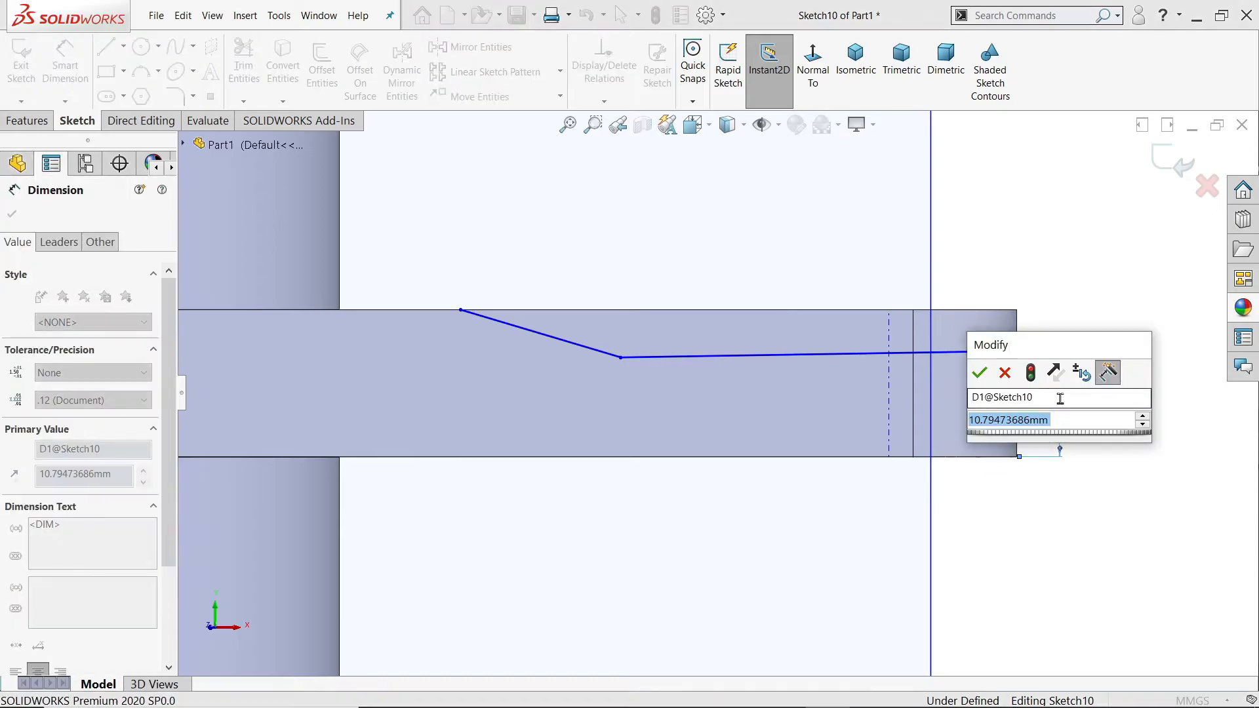
{"action": "type", "text": "10"}
{"action": "key", "text": "Return"}
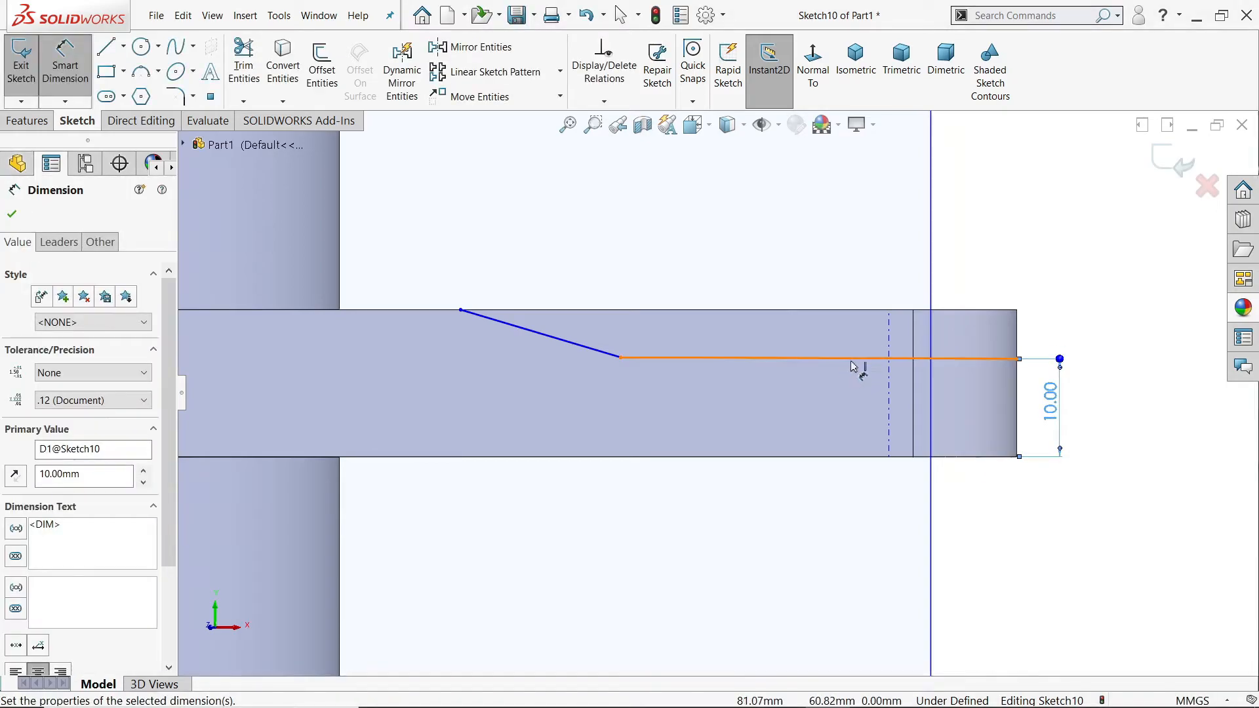
Step: Dimension the long line's length as 43 mm and the sloped line's horizontal extent as 15 mm
{"action": "left_click", "coordinate": [852, 359]}
{"action": "left_click", "coordinate": [787, 257]}
{"action": "key", "text": "Return"}
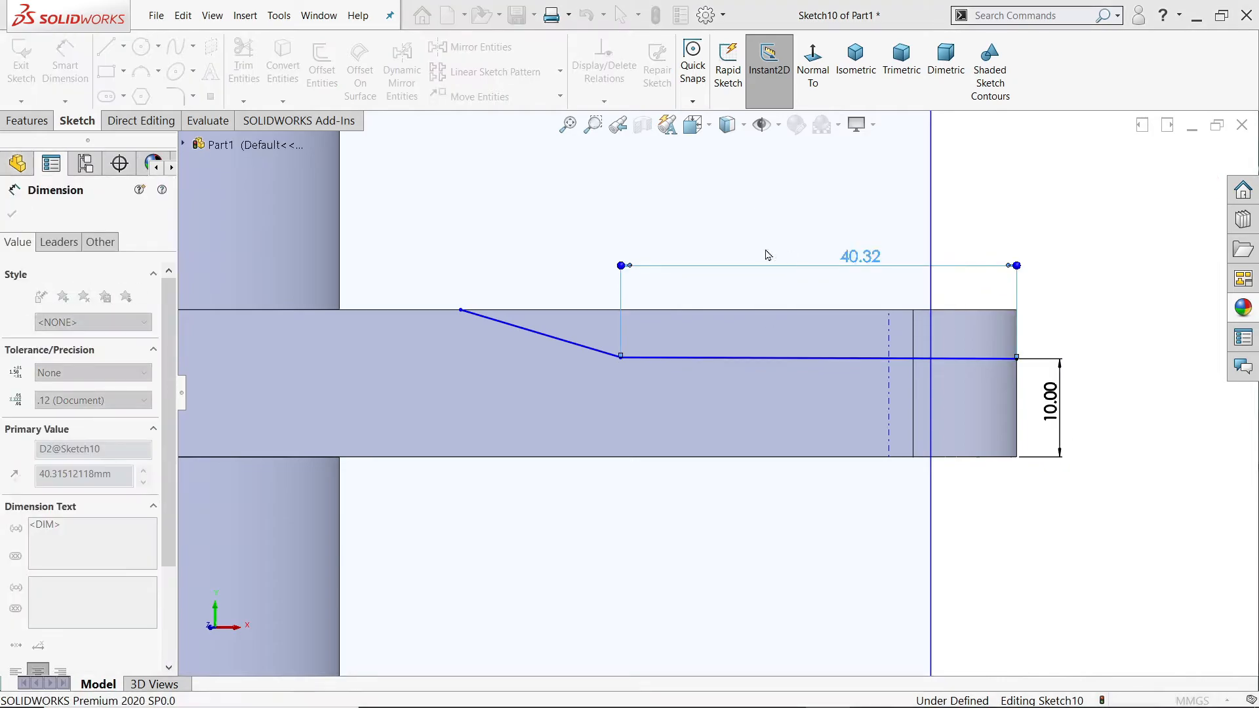
{"action": "left_click", "coordinate": [548, 340]}
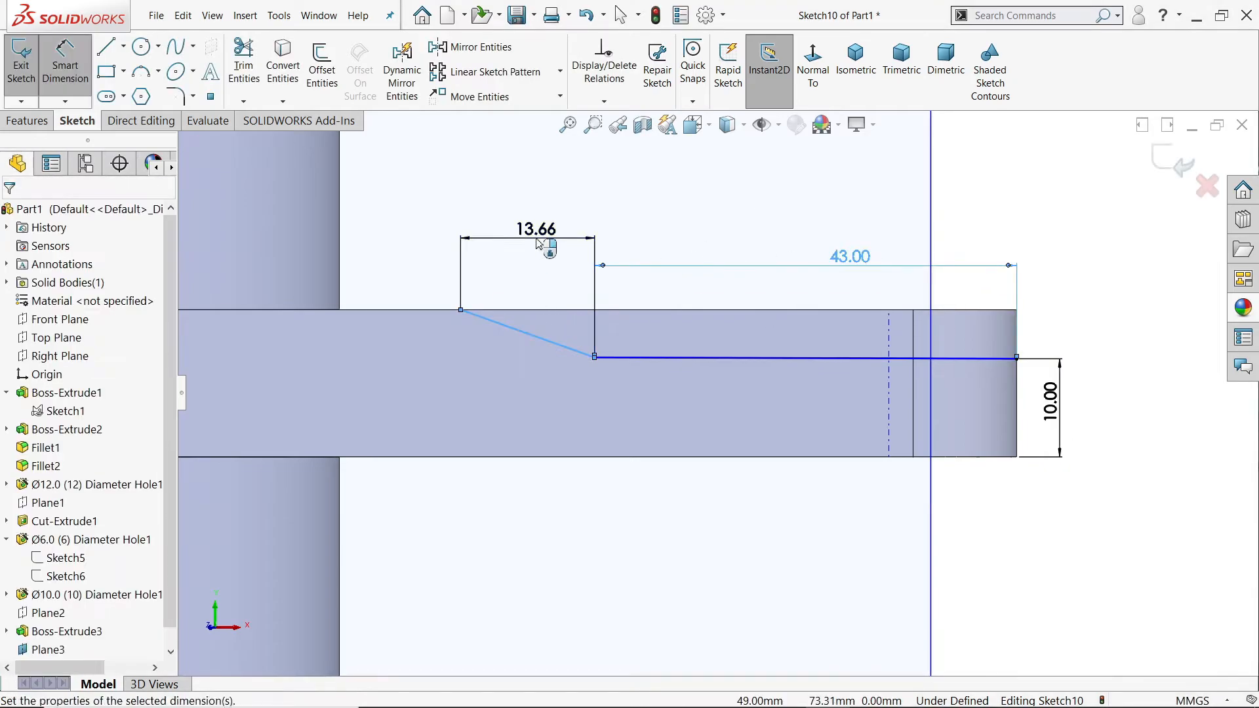
{"action": "left_click", "coordinate": [537, 244]}
{"action": "type", "text": "15"}
{"action": "key", "text": "Return"}
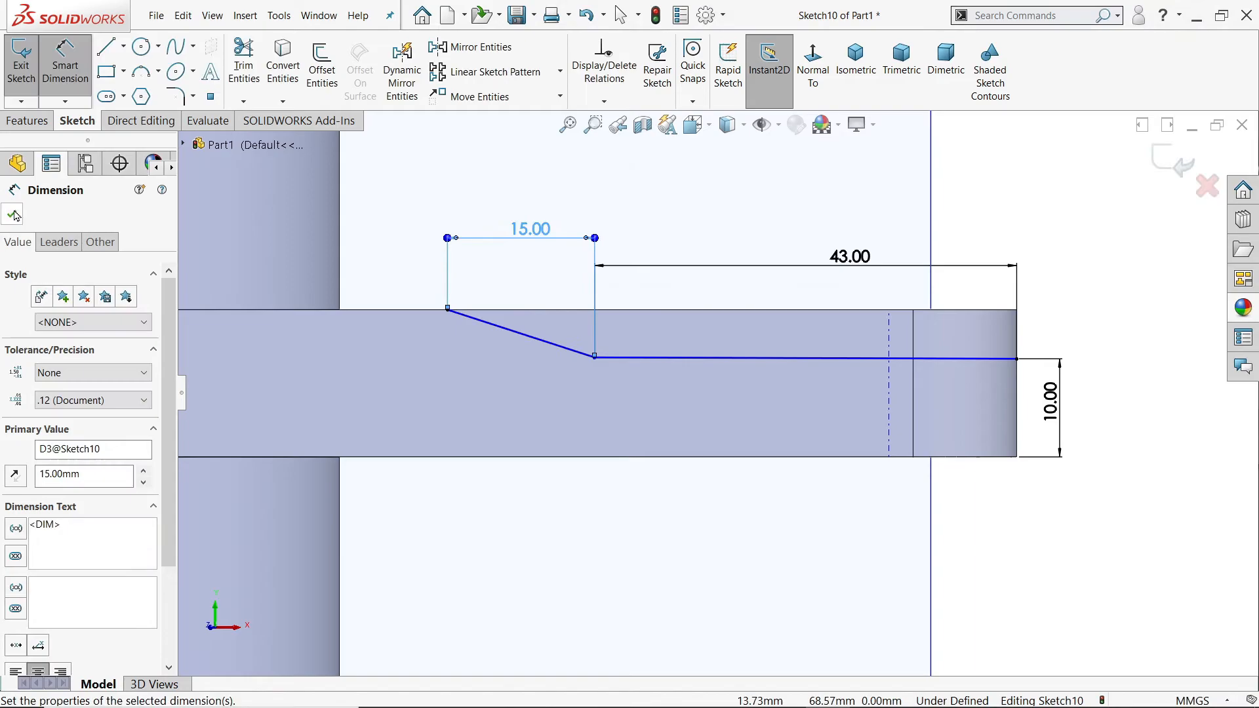
Step: Finish dimensioning and add a horizontal relation to the 43 mm line
{"action": "left_click", "coordinate": [14, 215]}
{"action": "left_click", "coordinate": [736, 359]}
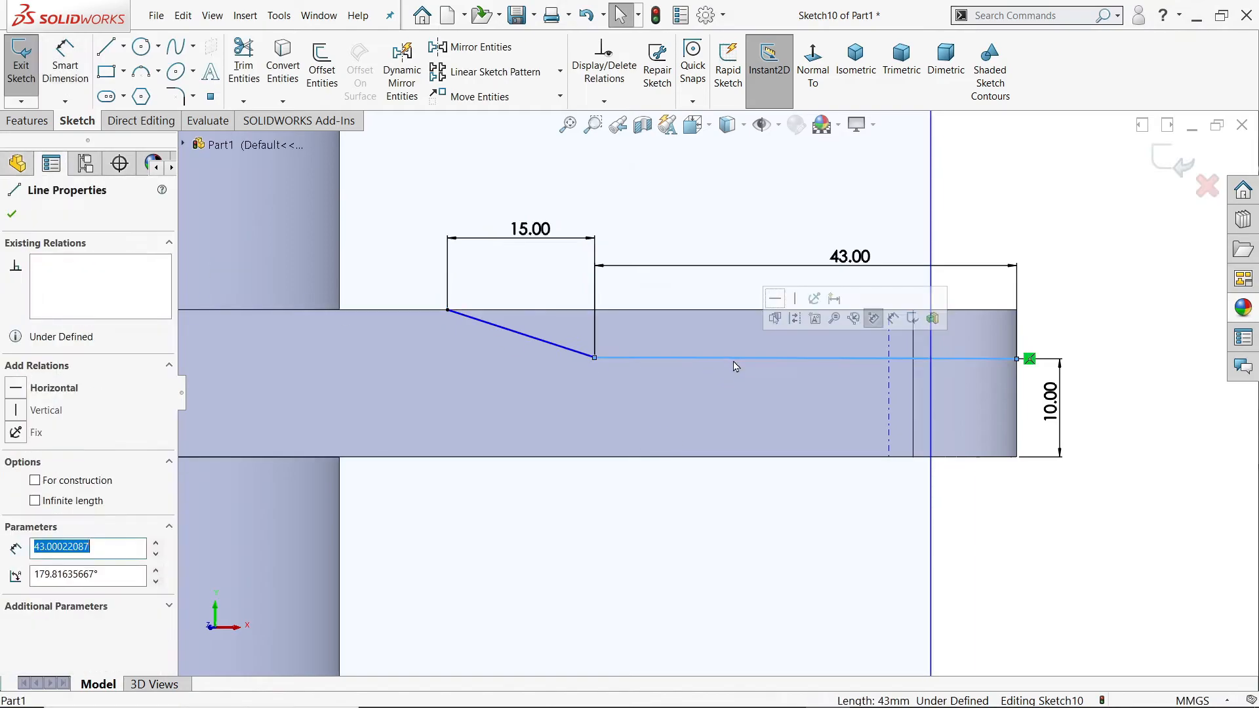
{"action": "left_click", "coordinate": [774, 298]}
{"action": "left_click", "coordinate": [745, 200]}
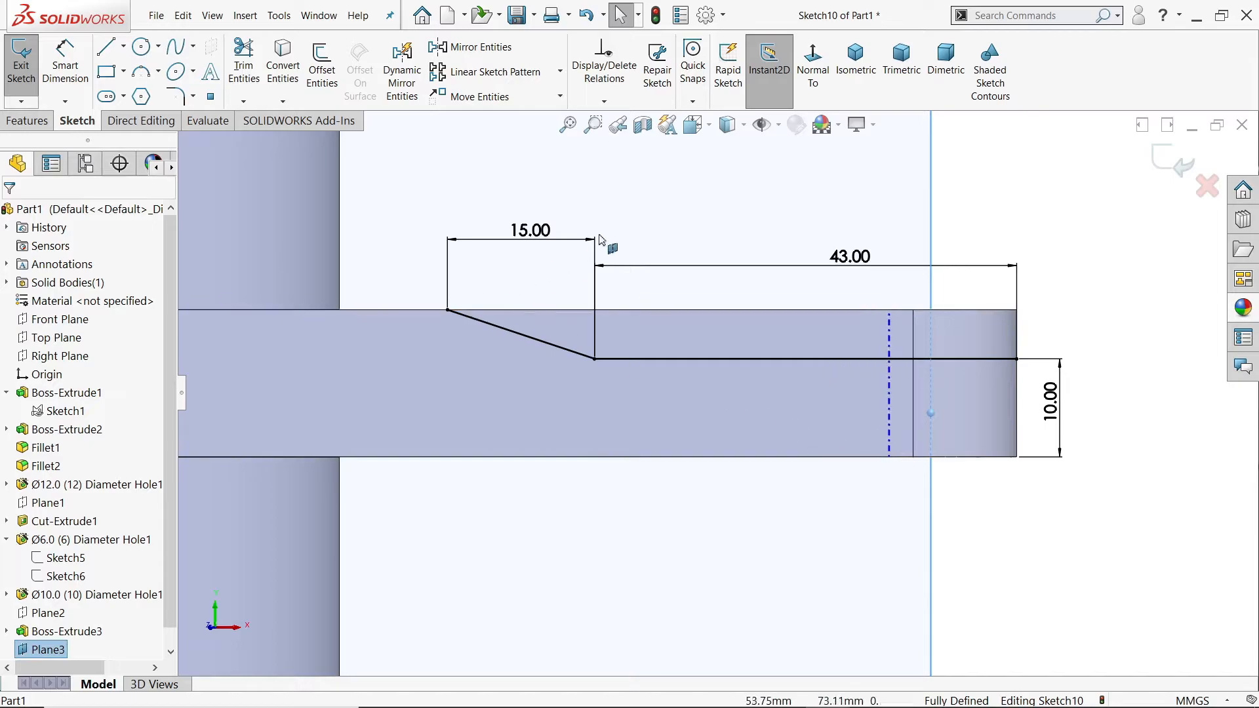
Step: Start an extruded cut from the stepped profile sketch with the end condition Through All - Both
{"action": "left_click", "coordinate": [855, 59]}
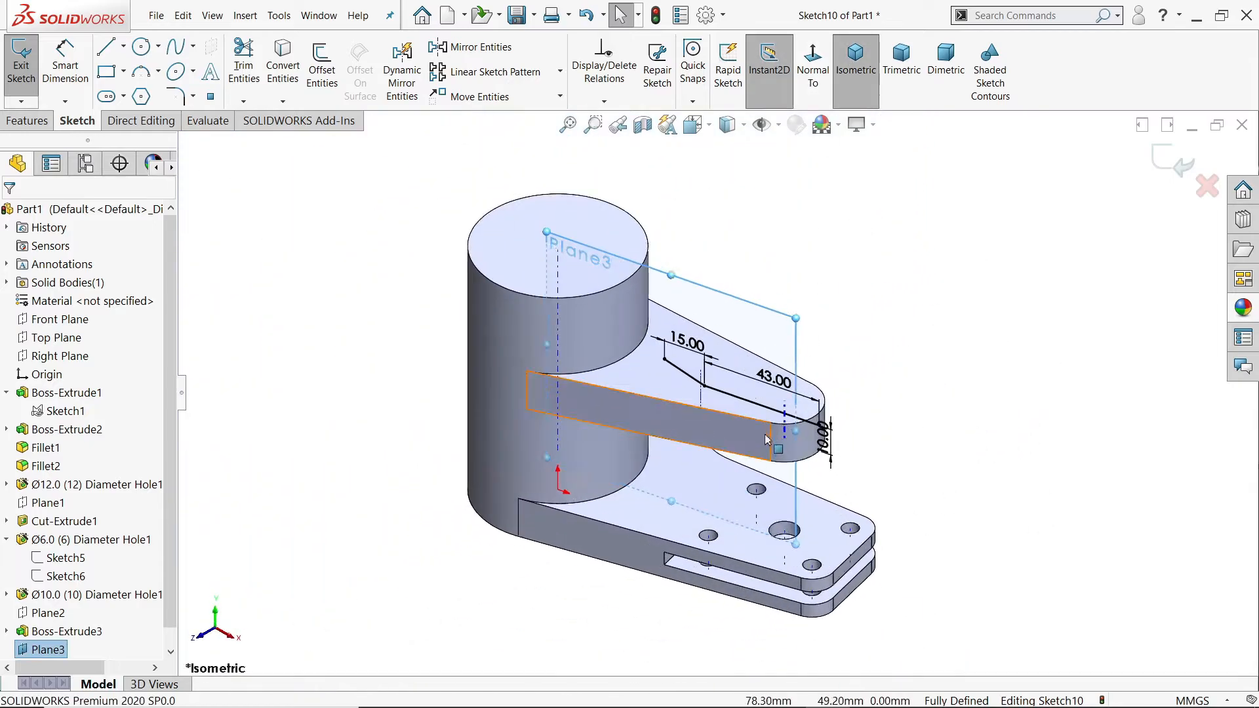
{"action": "scroll", "coordinate": [767, 440], "scroll_direction": "down", "scroll_amount": 5}
{"action": "left_click", "coordinate": [27, 121]}
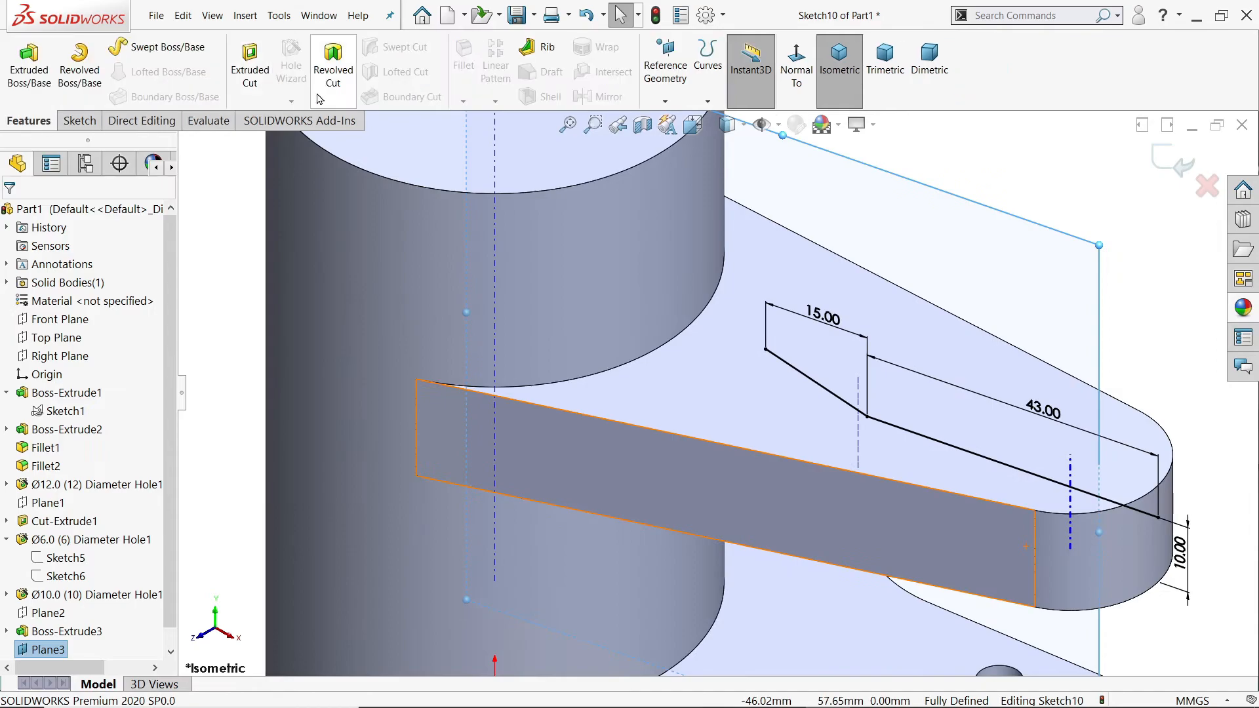
{"action": "left_click", "coordinate": [339, 77]}
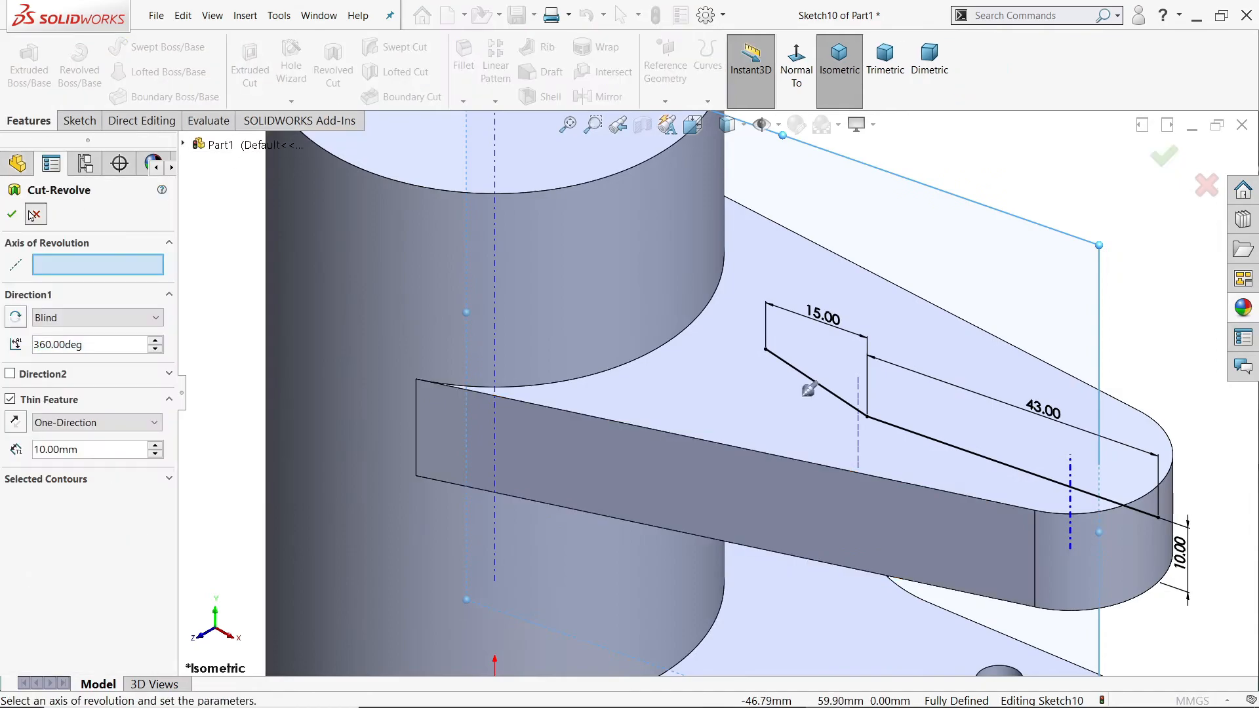
{"action": "left_click", "coordinate": [31, 215]}
{"action": "left_click", "coordinate": [249, 69]}
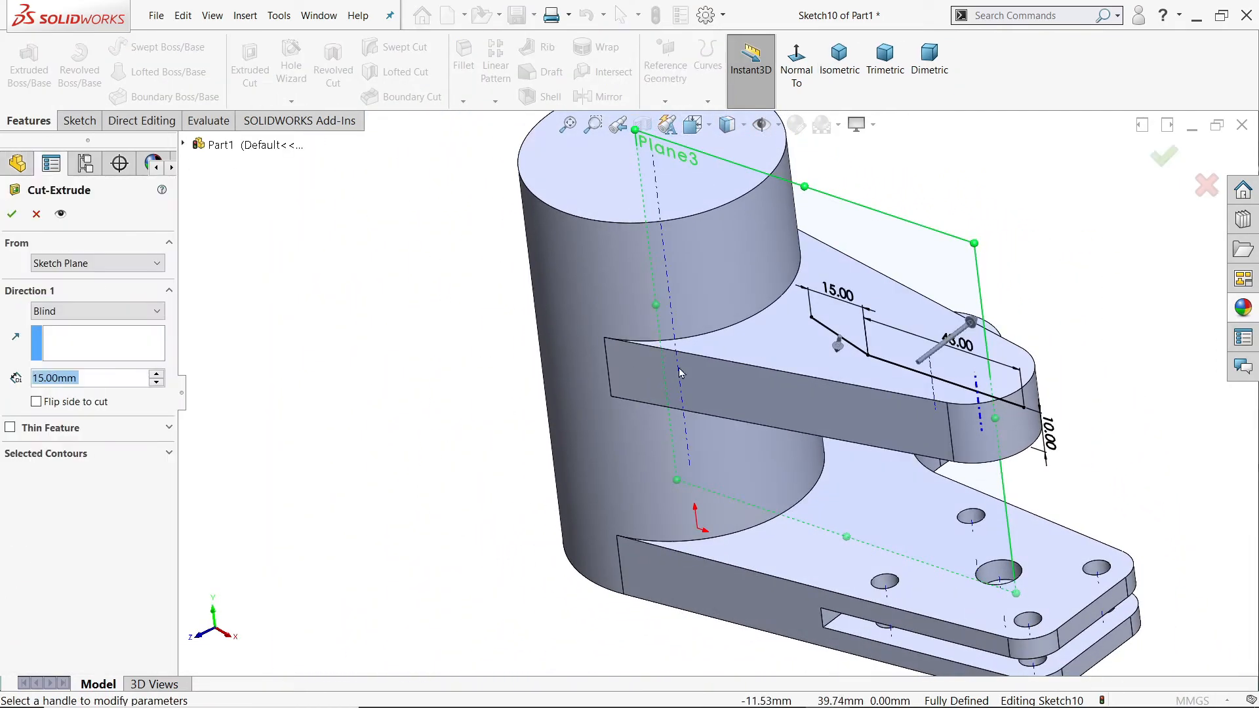
{"action": "left_click", "coordinate": [92, 312]}
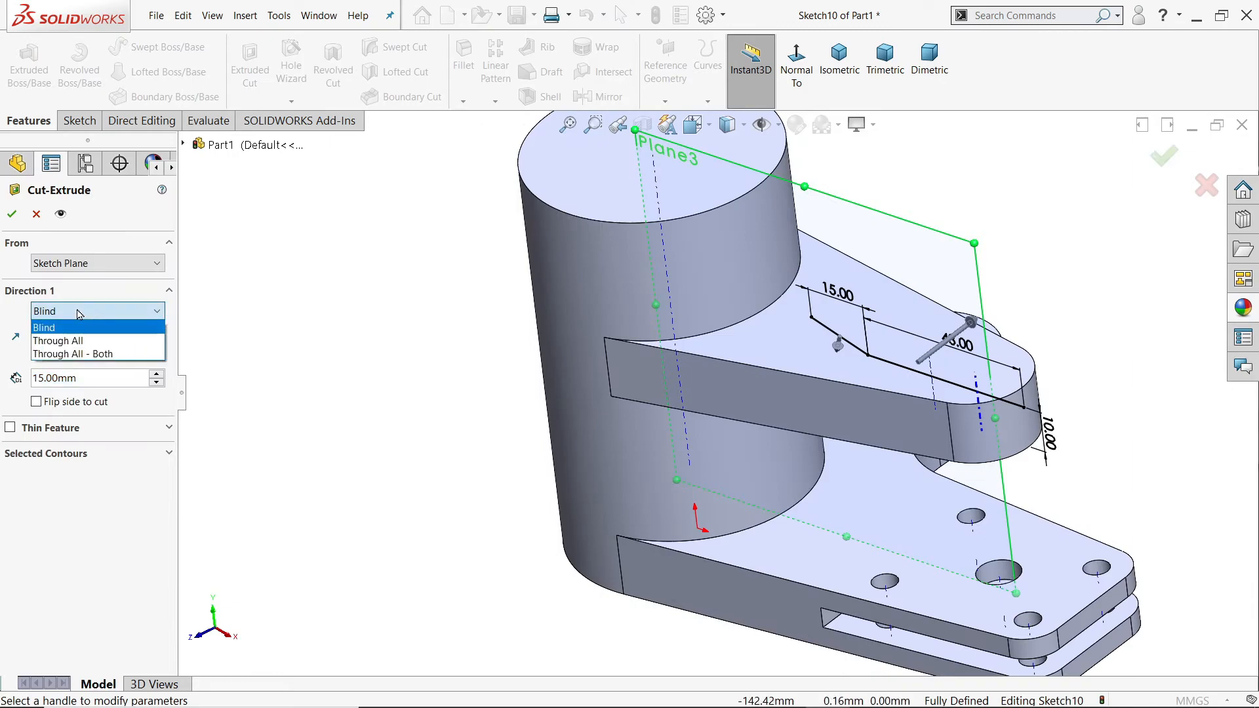
{"action": "left_click", "coordinate": [90, 354]}
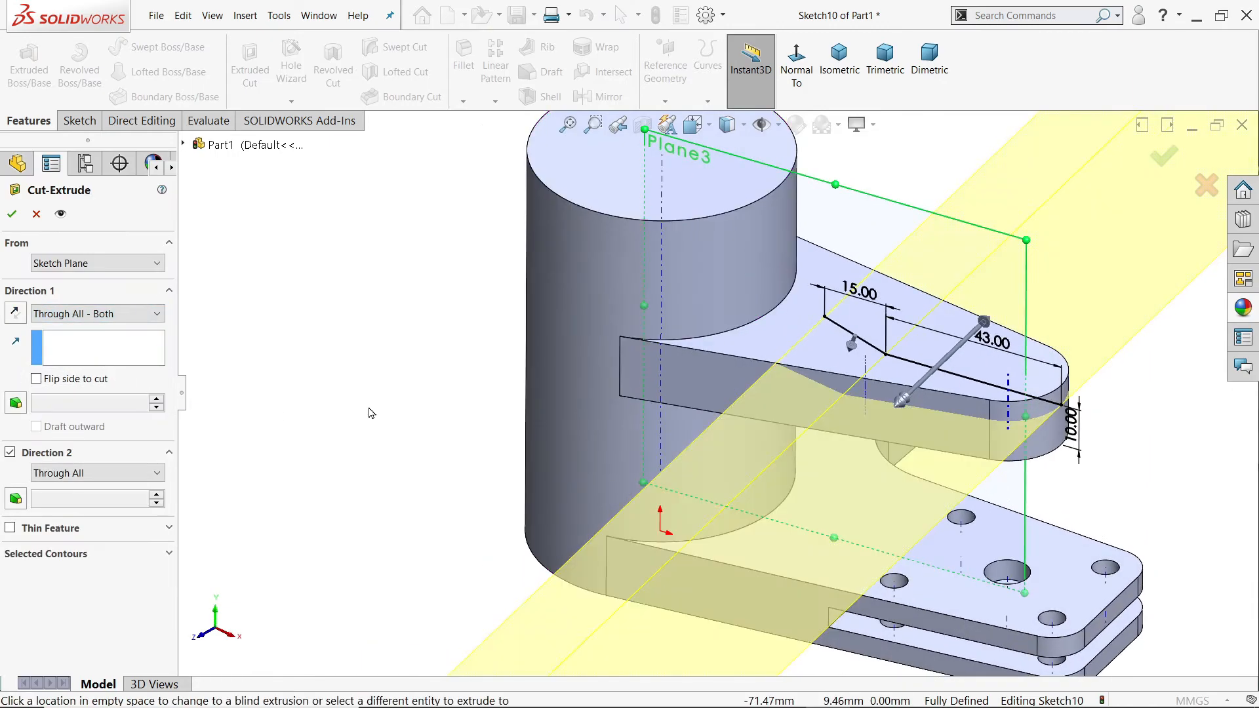
Step: Flip the side to cut so the material above the profile is removed, and complete the cut
{"action": "scroll", "coordinate": [371, 412], "scroll_direction": "up", "scroll_amount": 5}
{"action": "scroll", "coordinate": [580, 328], "scroll_direction": "down", "scroll_amount": 12}
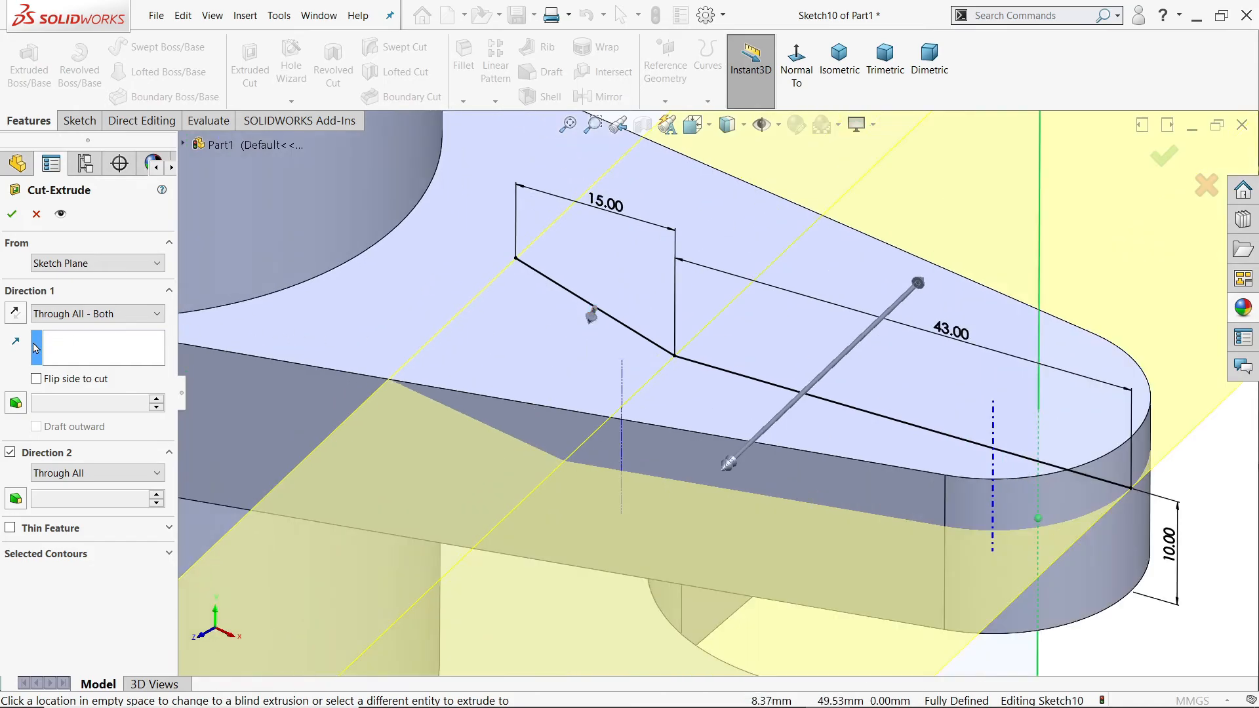
{"action": "left_click", "coordinate": [14, 315]}
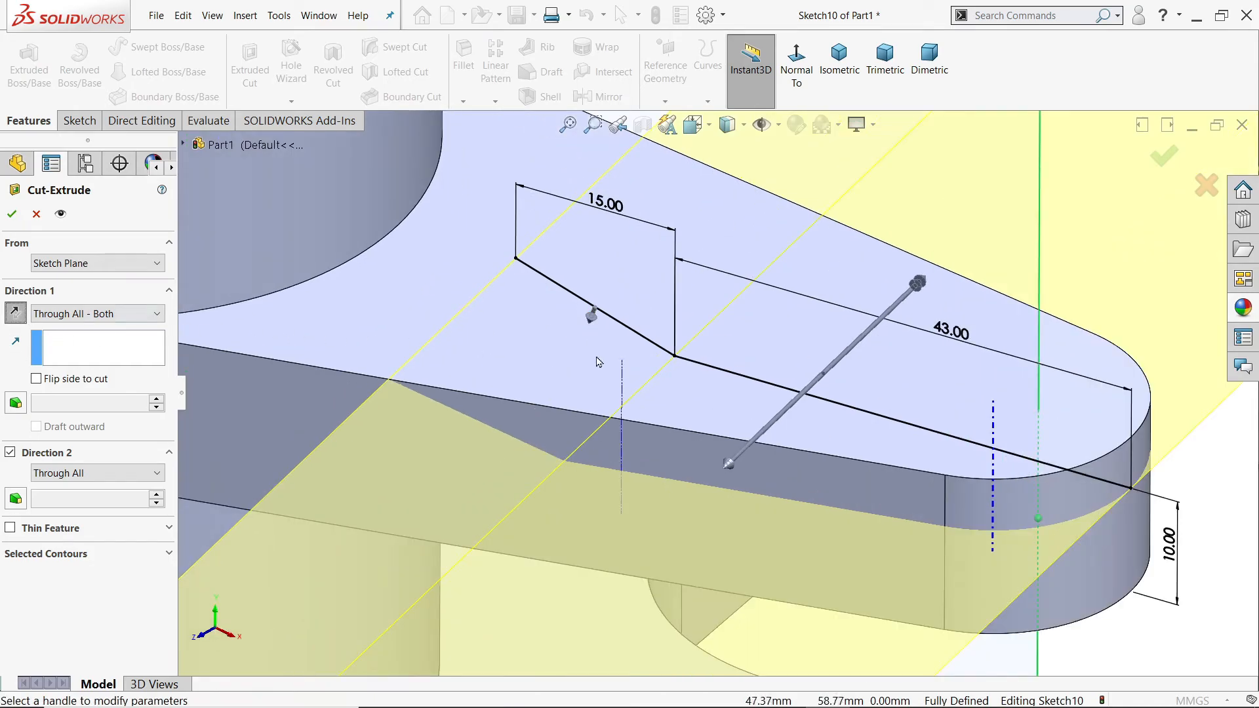
{"action": "left_click", "coordinate": [16, 315]}
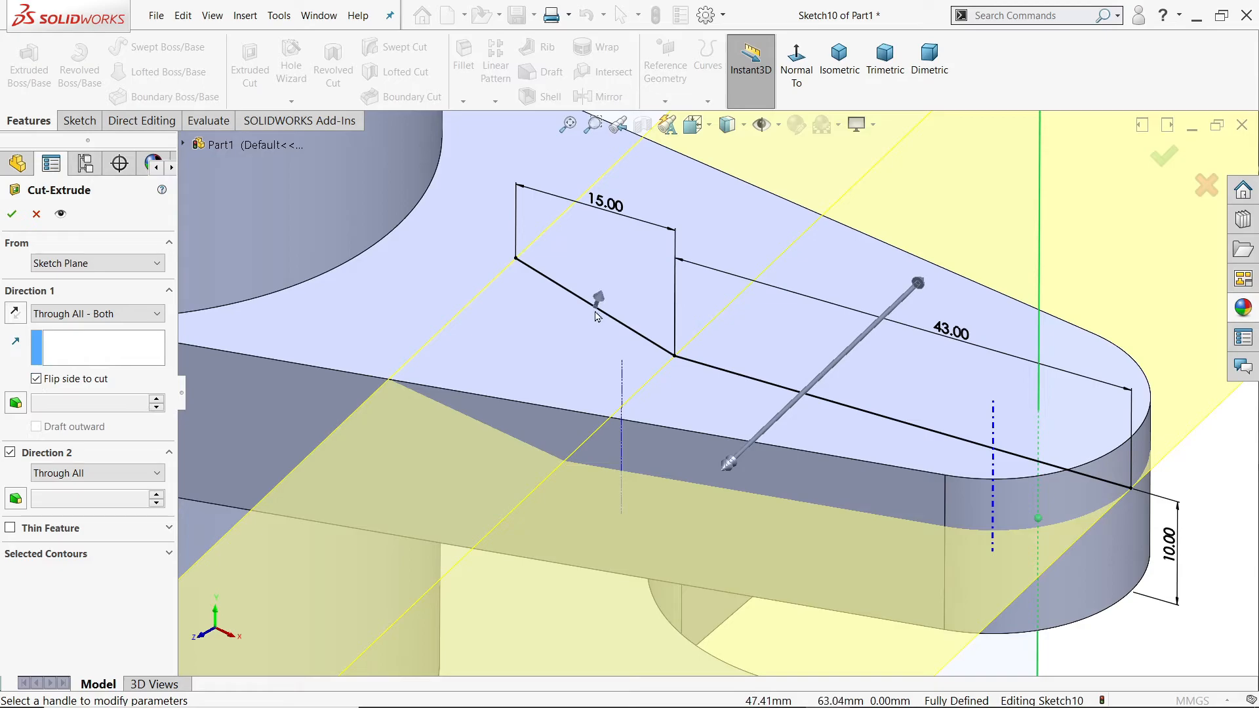
{"action": "scroll", "coordinate": [643, 329], "scroll_direction": "up", "scroll_amount": 5}
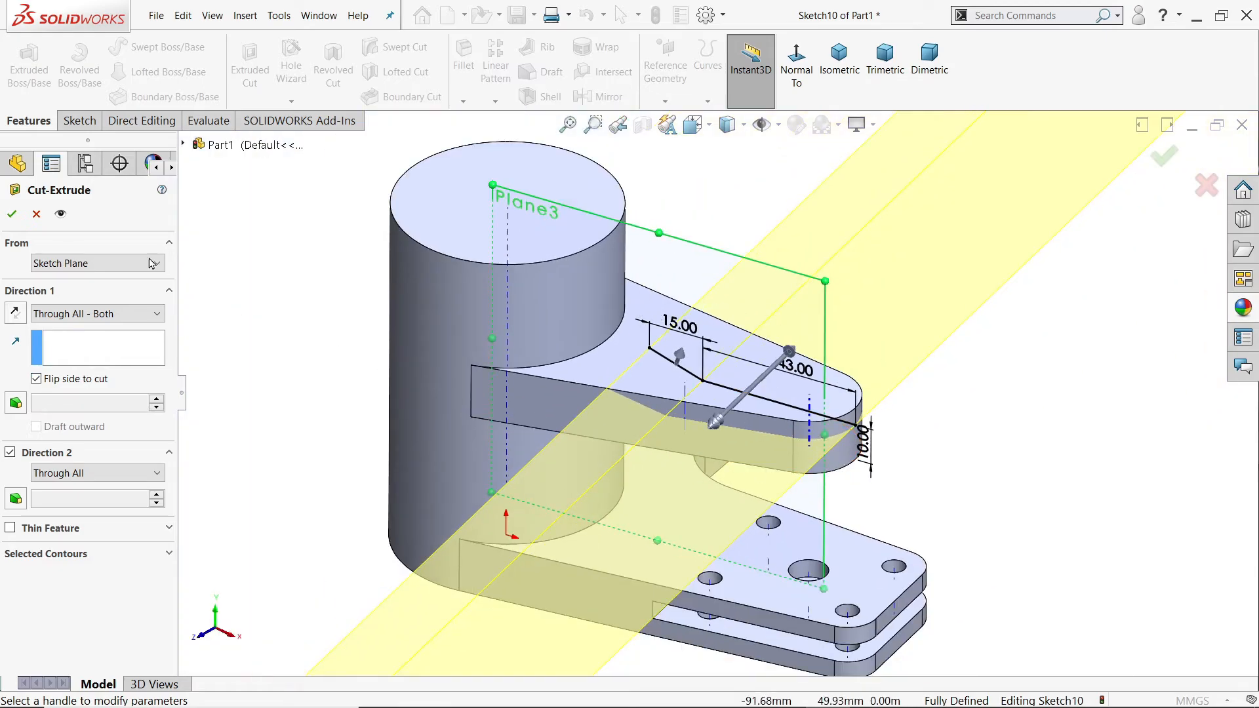
{"action": "left_click", "coordinate": [13, 216]}
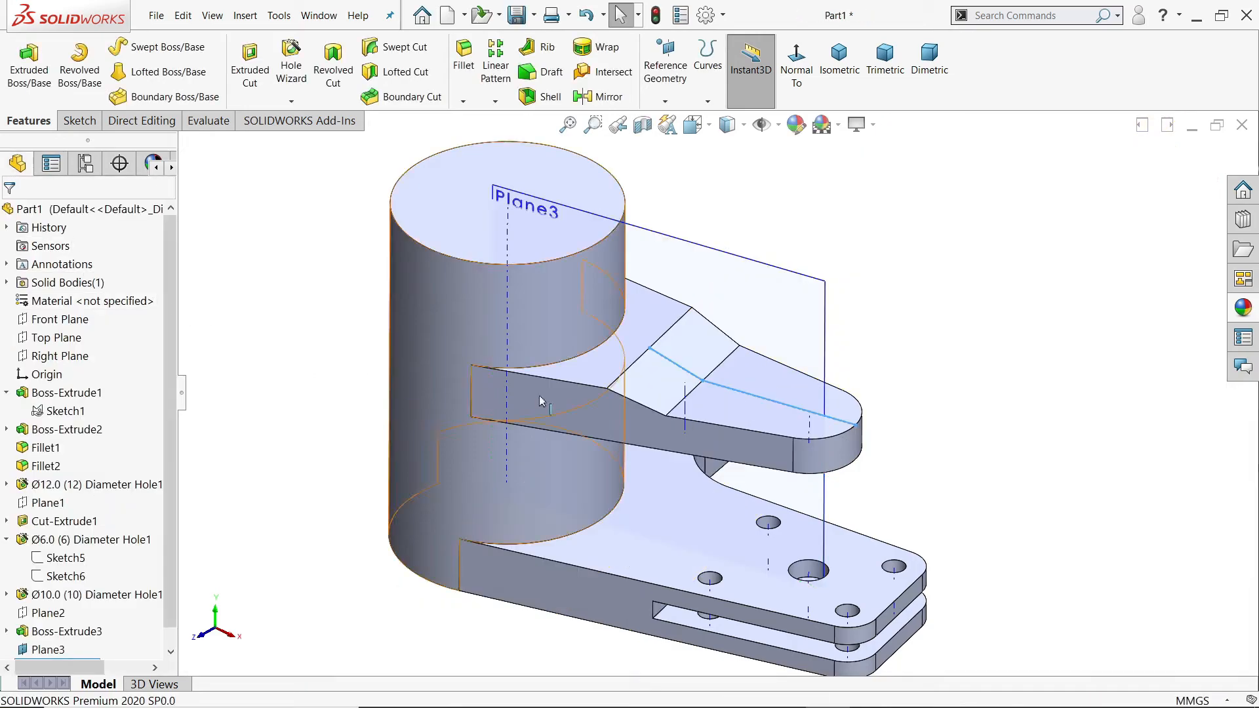
Step: Hide the reference plane through the arm and turn off the temporary axes
{"action": "left_click", "coordinate": [826, 320]}
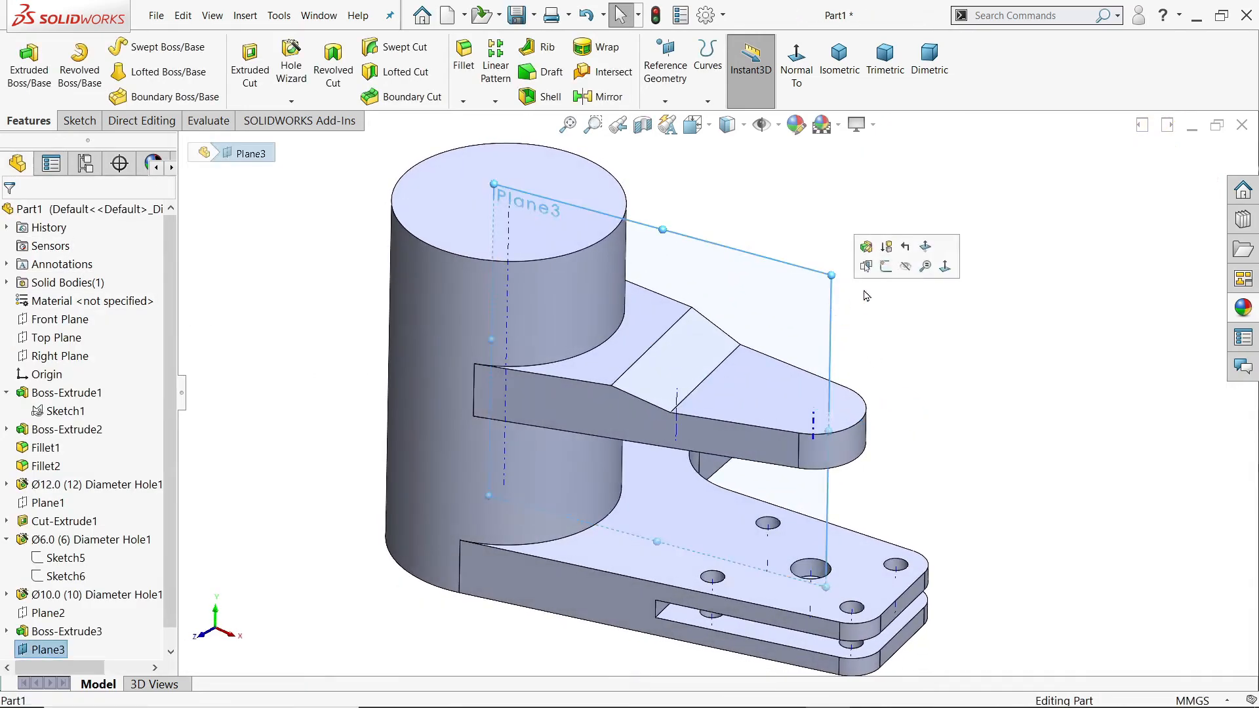
{"action": "left_click", "coordinate": [905, 266]}
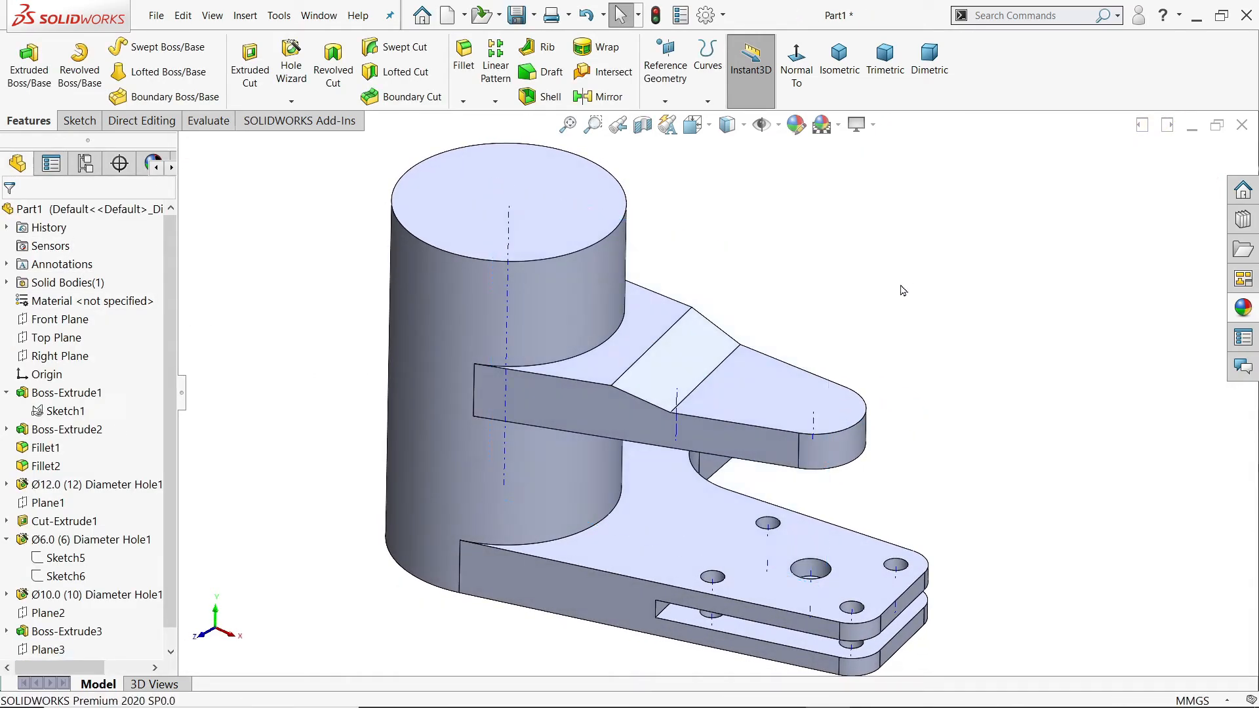
{"action": "left_click", "coordinate": [778, 125]}
{"action": "left_click", "coordinate": [796, 183]}
Step: Add a Ø10.0 DIN drill-size hole, Through All, on the second arm's lowered face, concentric with its rounded end
{"action": "scroll", "coordinate": [846, 357], "scroll_direction": "down", "scroll_amount": 3}
{"action": "left_click", "coordinate": [292, 70]}
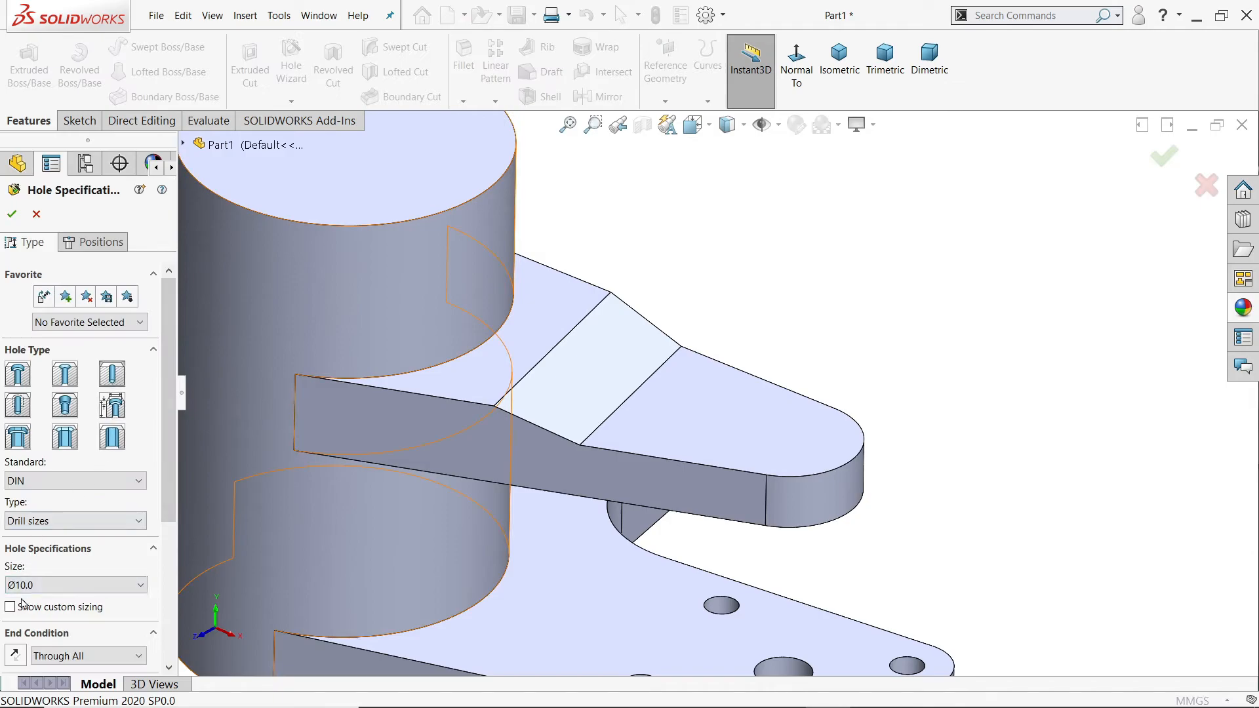
{"action": "left_click", "coordinate": [106, 243]}
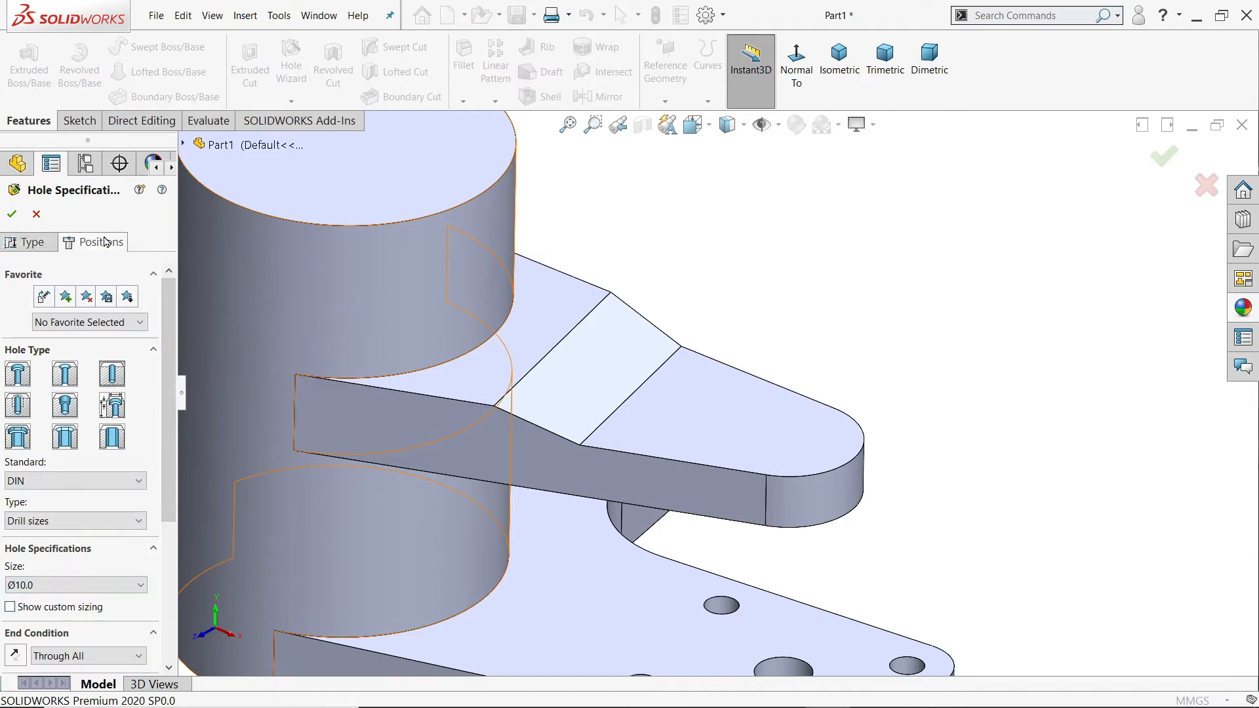
{"action": "left_click", "coordinate": [848, 453]}
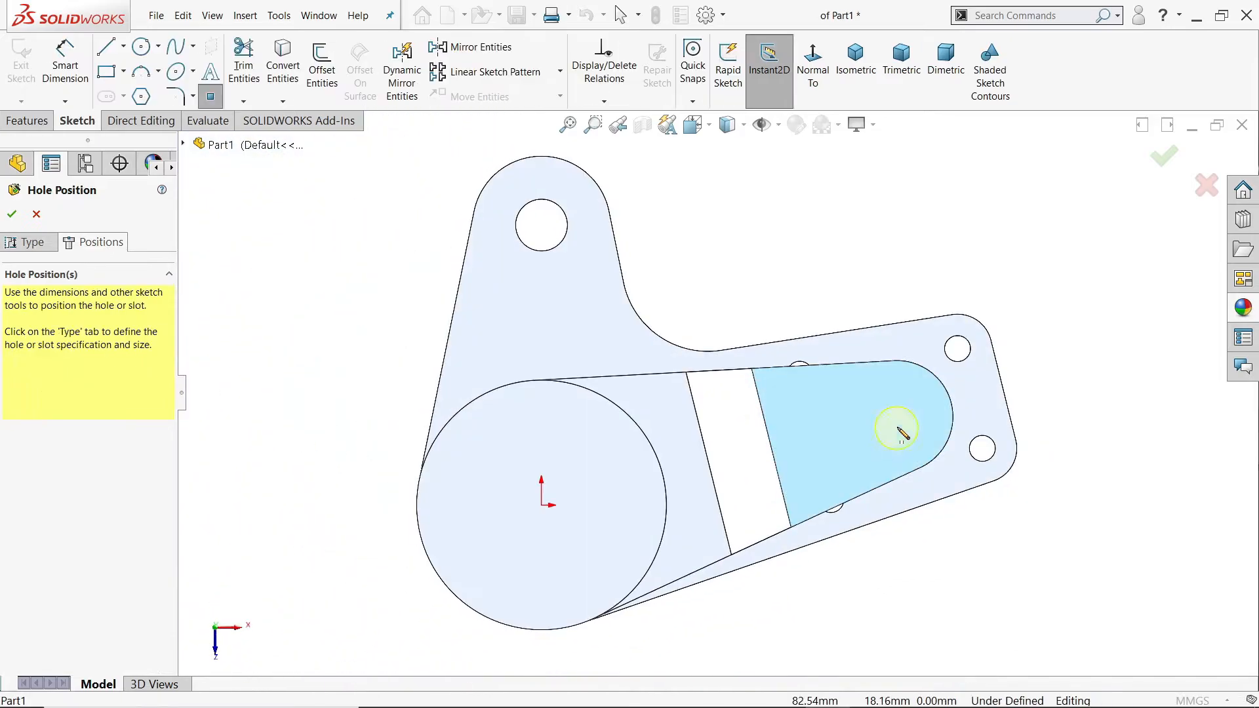
{"action": "scroll", "coordinate": [944, 439], "scroll_direction": "down", "scroll_amount": 4}
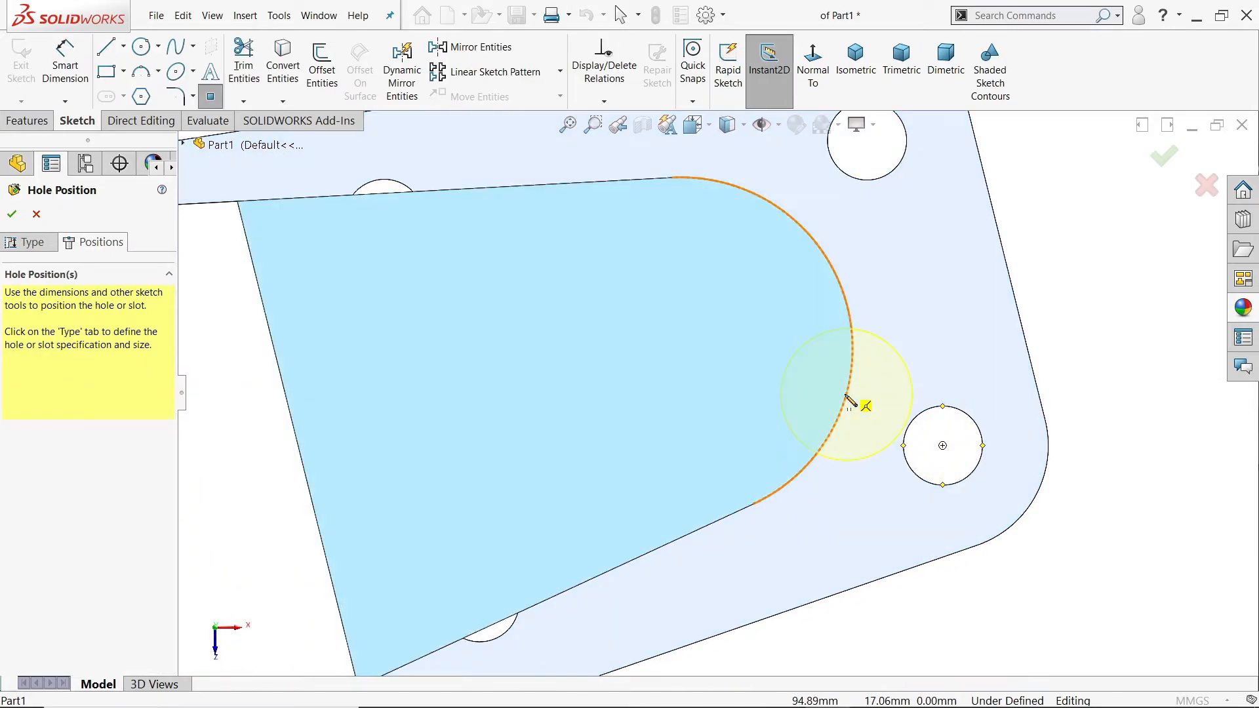
{"action": "left_click", "coordinate": [681, 348]}
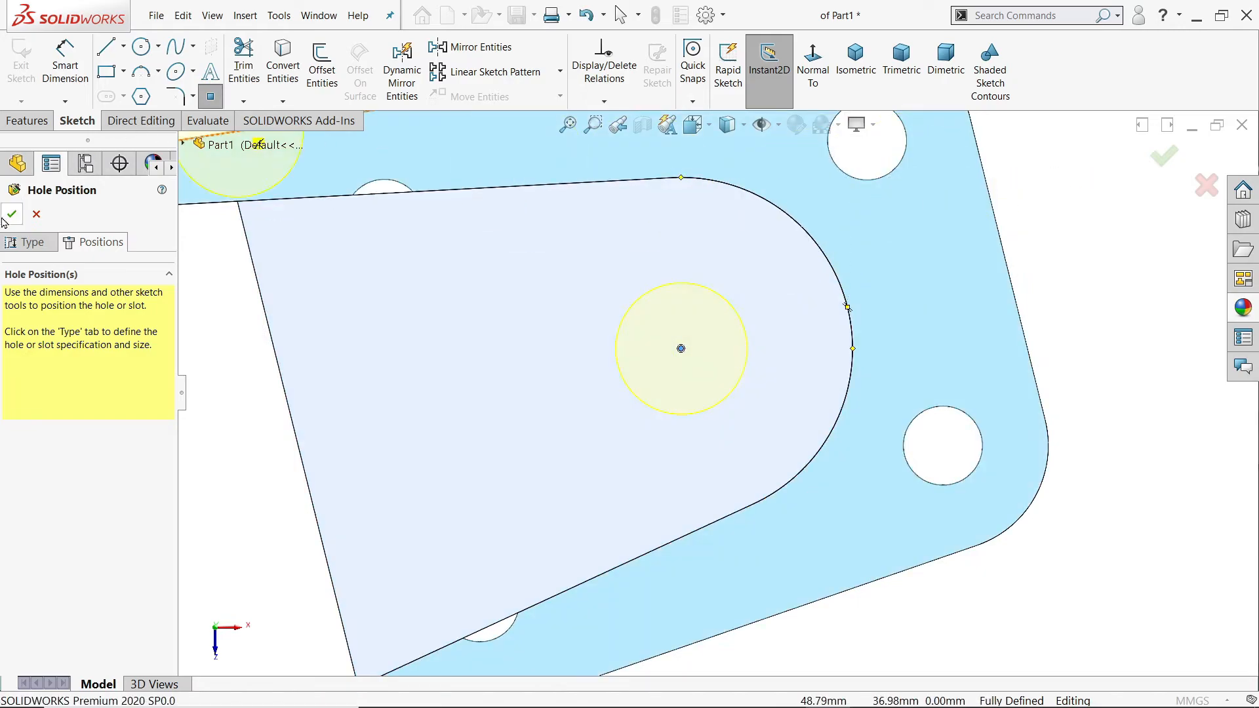
{"action": "left_click", "coordinate": [10, 215]}
{"action": "left_click", "coordinate": [838, 66]}
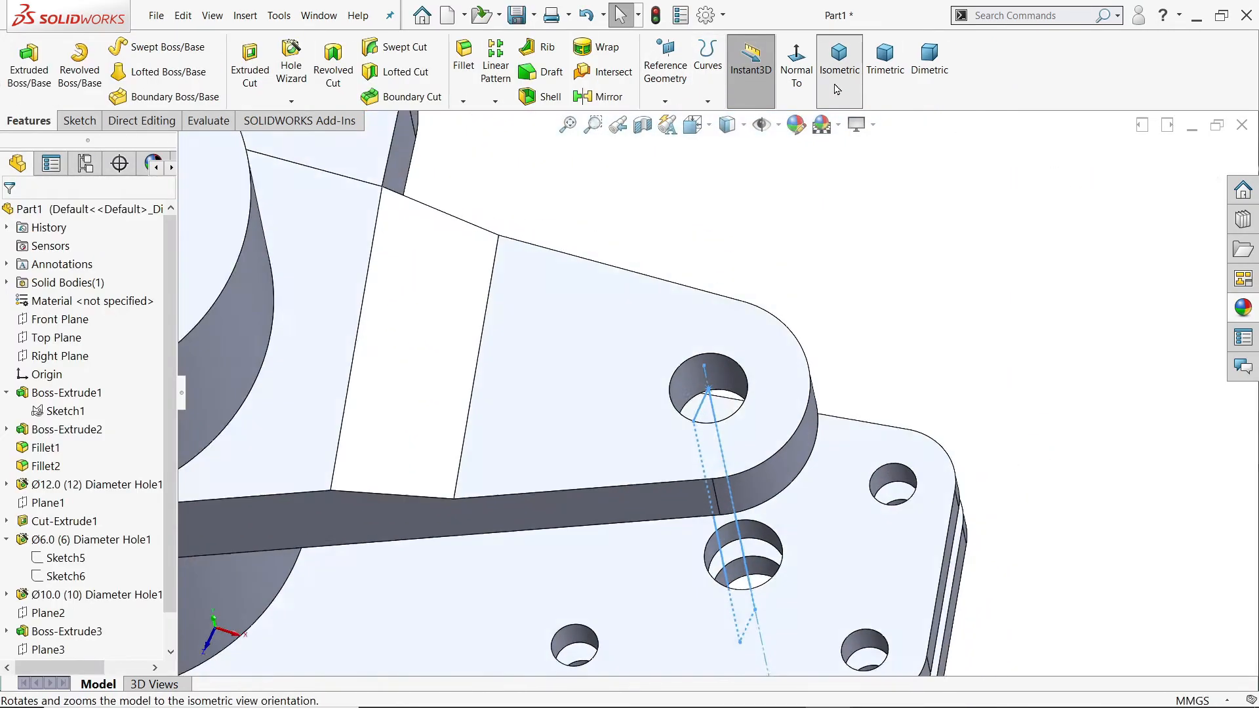
Step: Change the end condition of the Ø10.0 hole at the second arm's end to Up To Next
{"action": "scroll", "coordinate": [851, 413], "scroll_direction": "down", "scroll_amount": 4}
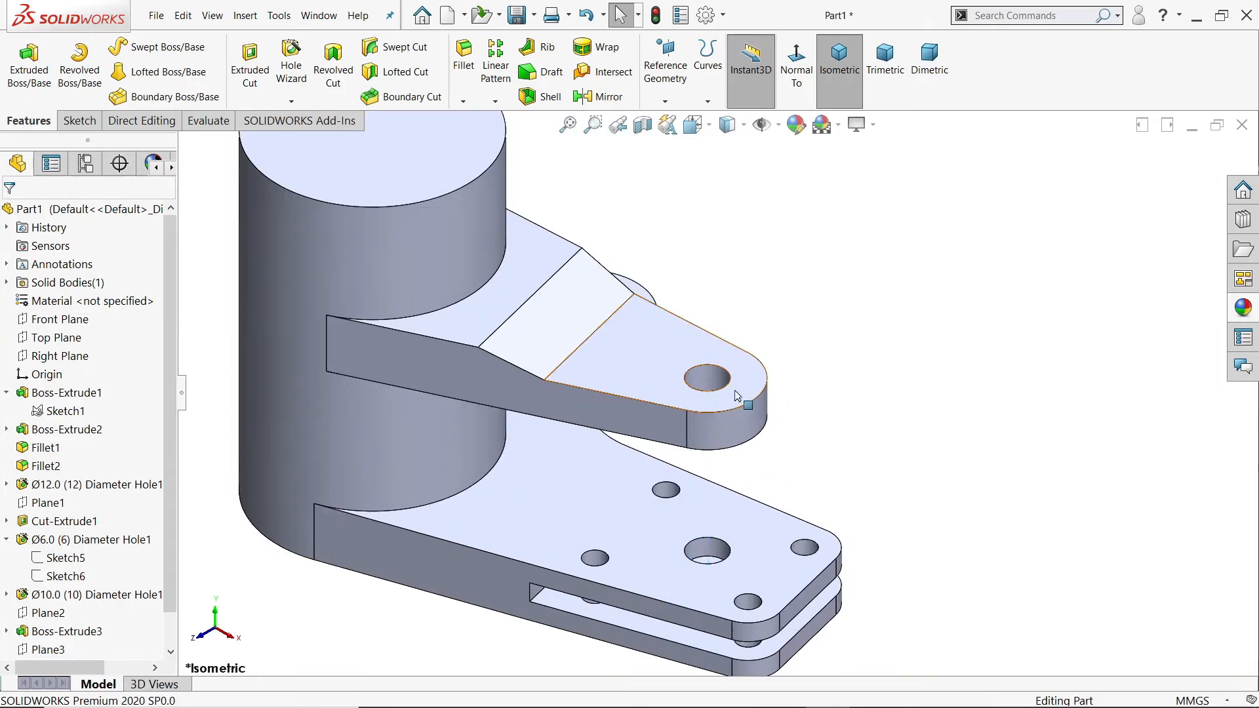
{"action": "scroll", "coordinate": [746, 395], "scroll_direction": "down", "scroll_amount": 2}
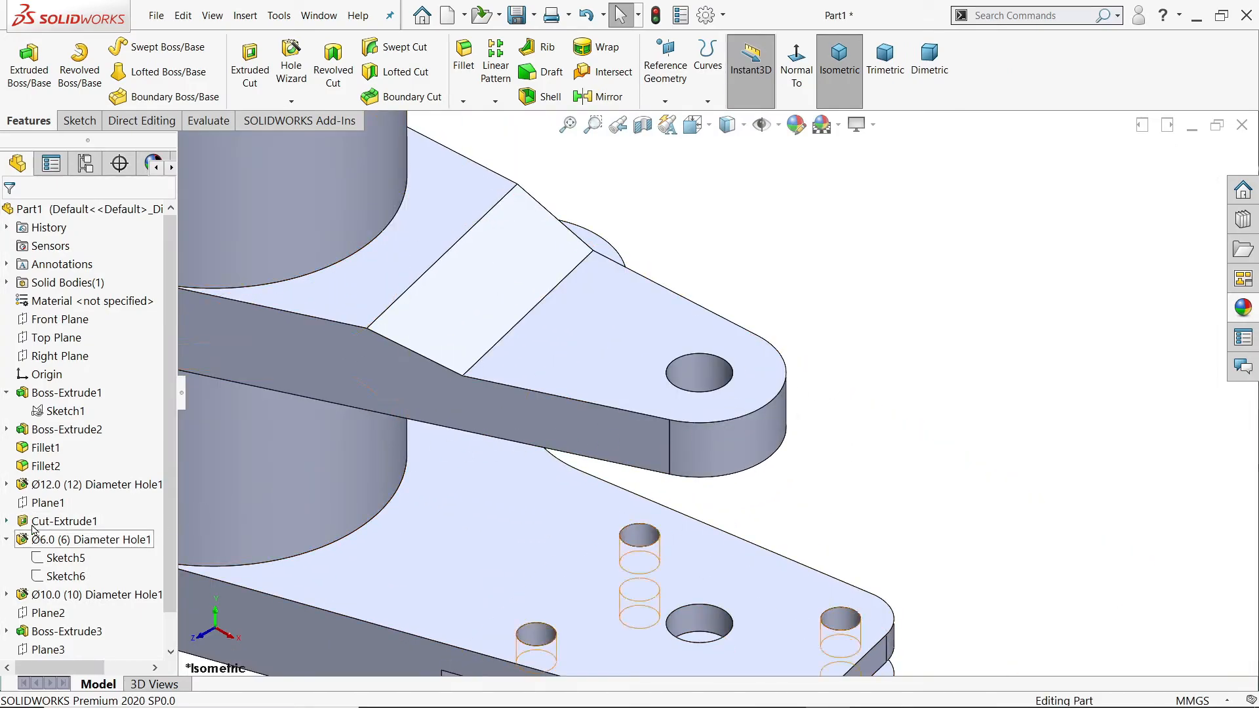
{"action": "scroll", "coordinate": [167, 517], "scroll_direction": "down", "scroll_amount": 1}
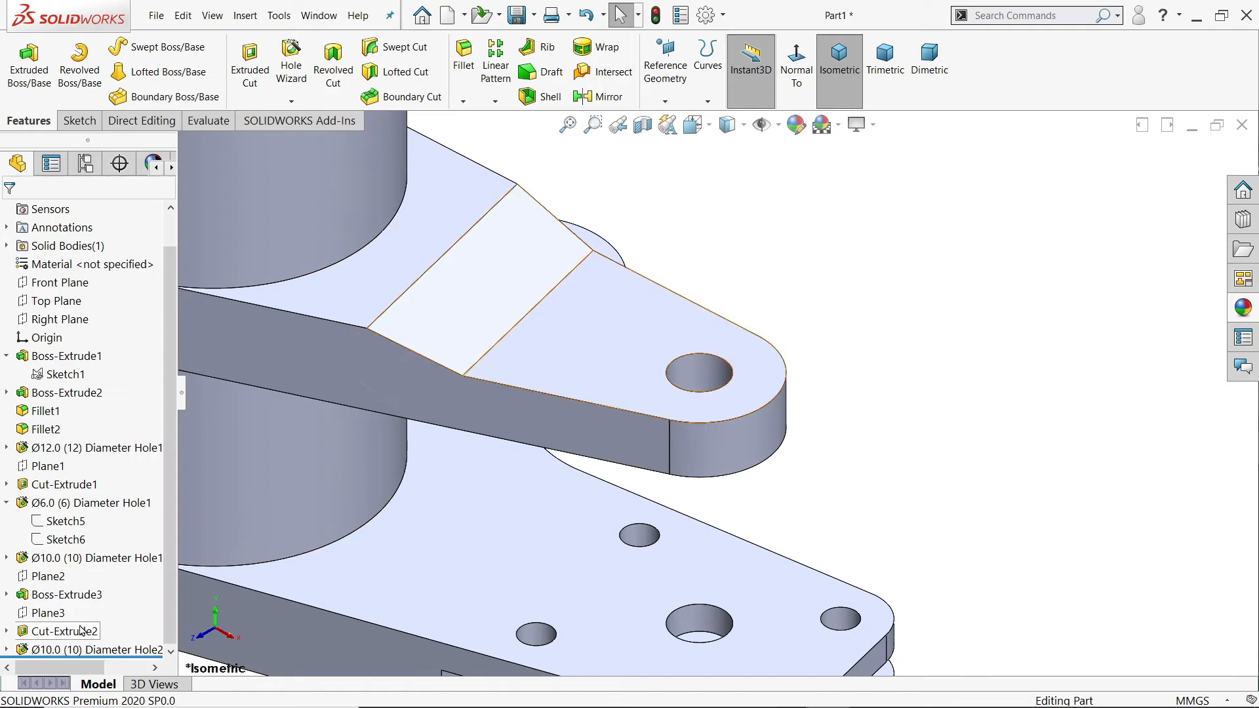
{"action": "left_click", "coordinate": [21, 651]}
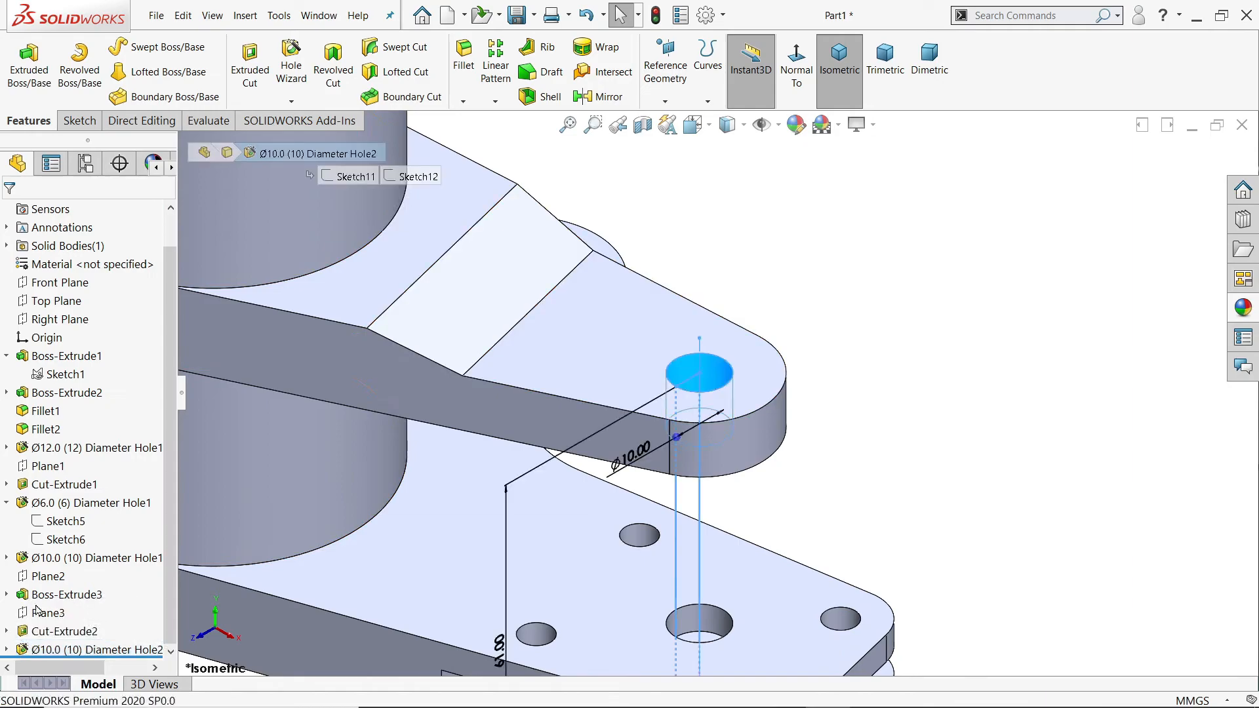
{"action": "left_click", "coordinate": [135, 506]}
{"action": "scroll", "coordinate": [816, 547], "scroll_direction": "up", "scroll_amount": 3}
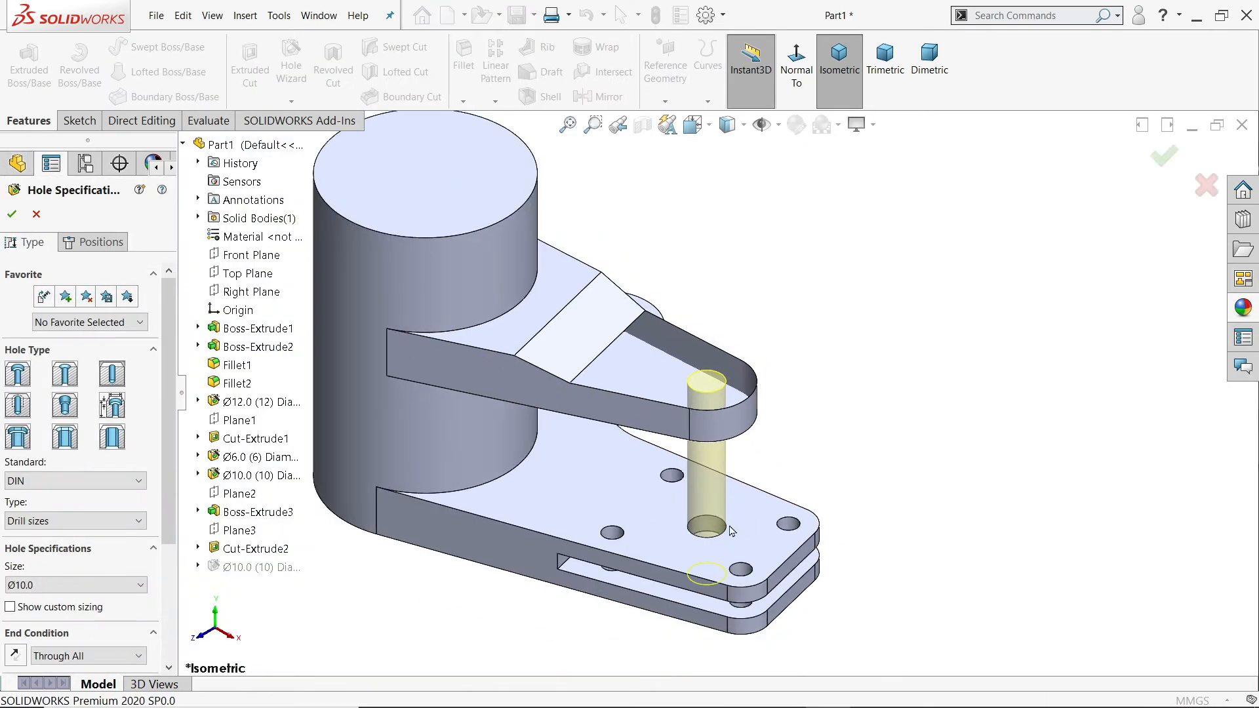
{"action": "scroll", "coordinate": [722, 544], "scroll_direction": "down", "scroll_amount": 2}
{"action": "scroll", "coordinate": [83, 491], "scroll_direction": "down", "scroll_amount": 5}
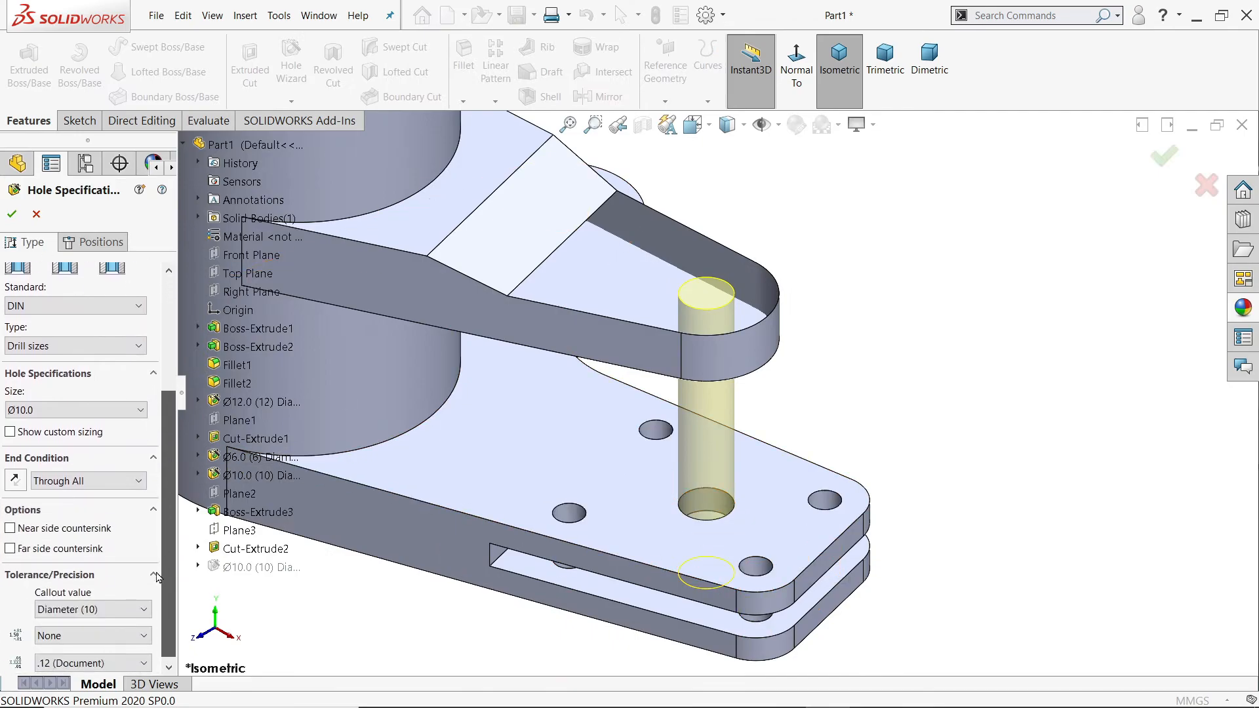
{"action": "left_click", "coordinate": [82, 485]}
{"action": "left_click", "coordinate": [84, 519]}
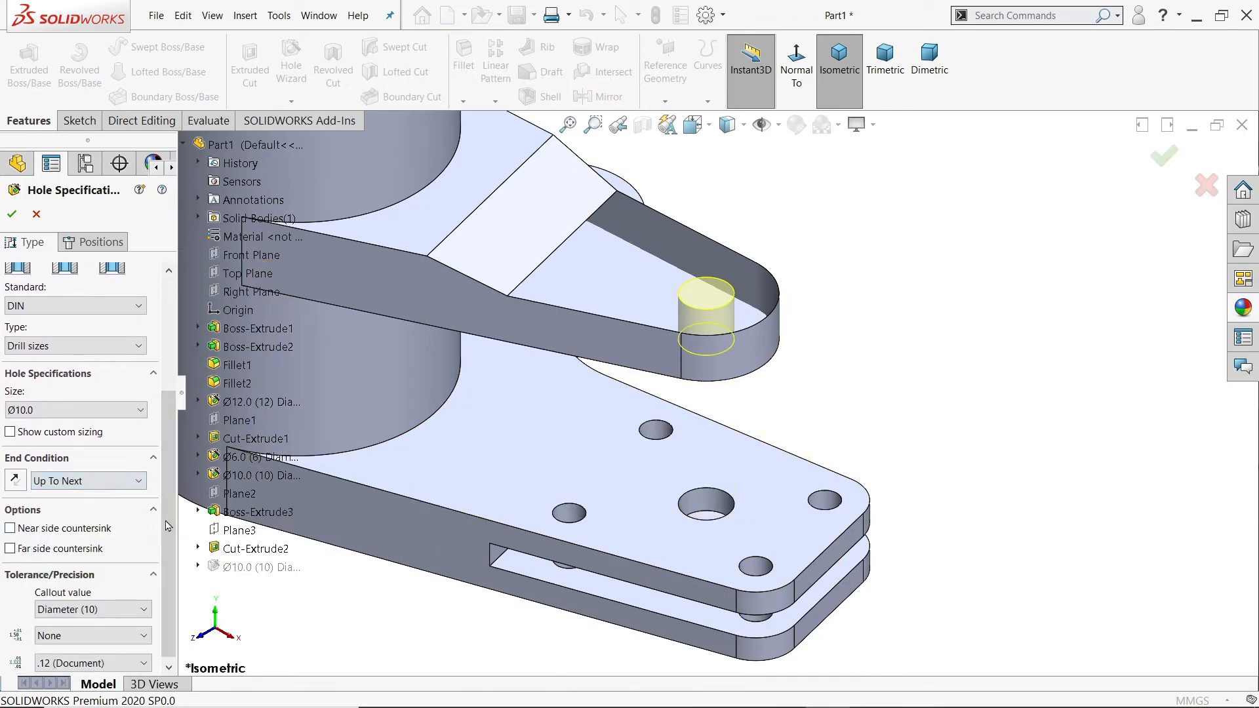
{"action": "middle_click_drag", "start_coordinate": [841, 396], "coordinate": [874, 219]}
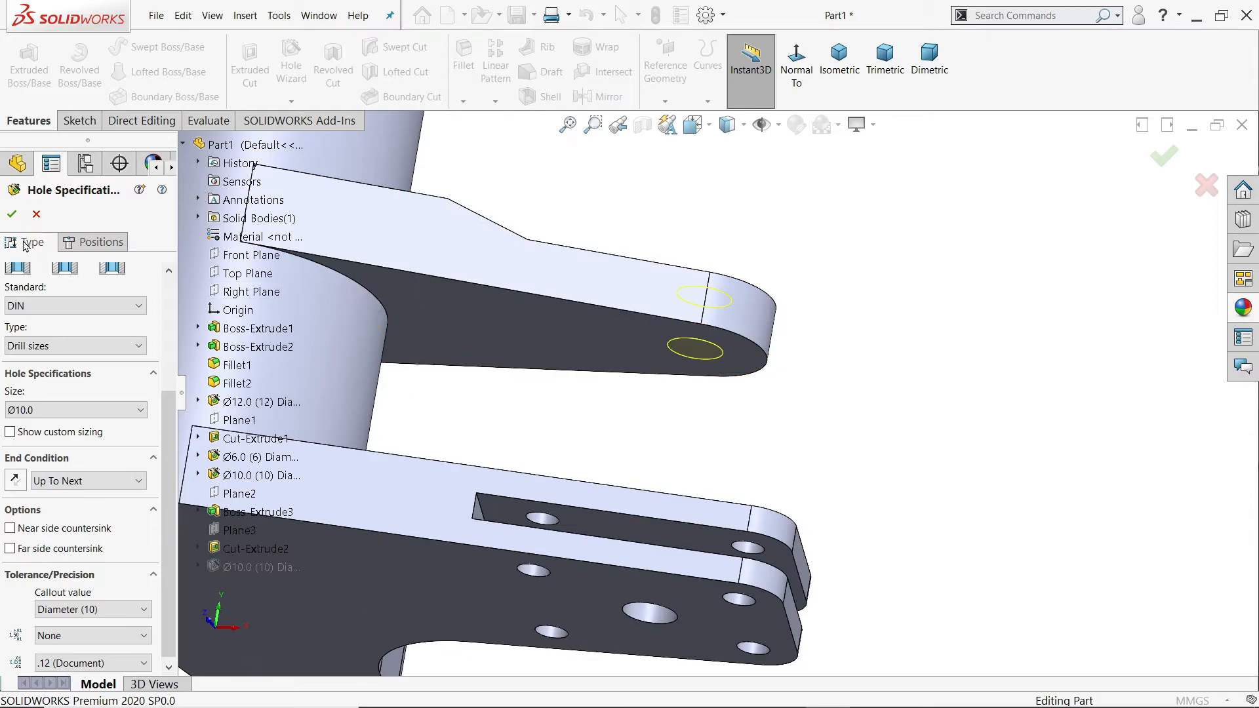
Step: Chamfer the upper edge of the second arm's end hole with a distance of 0.5 mm at 45 degrees
{"action": "middle_click_drag", "start_coordinate": [753, 245], "coordinate": [759, 393]}
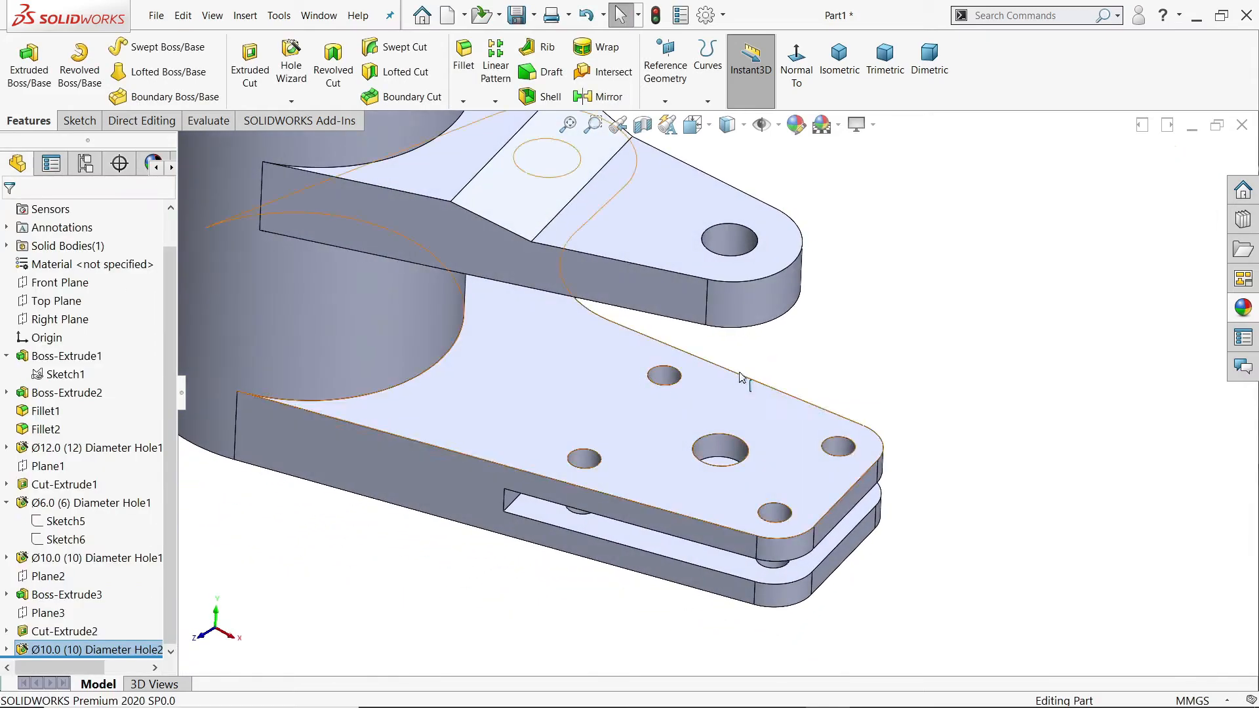
{"action": "scroll", "coordinate": [800, 183], "scroll_direction": "down", "scroll_amount": 3}
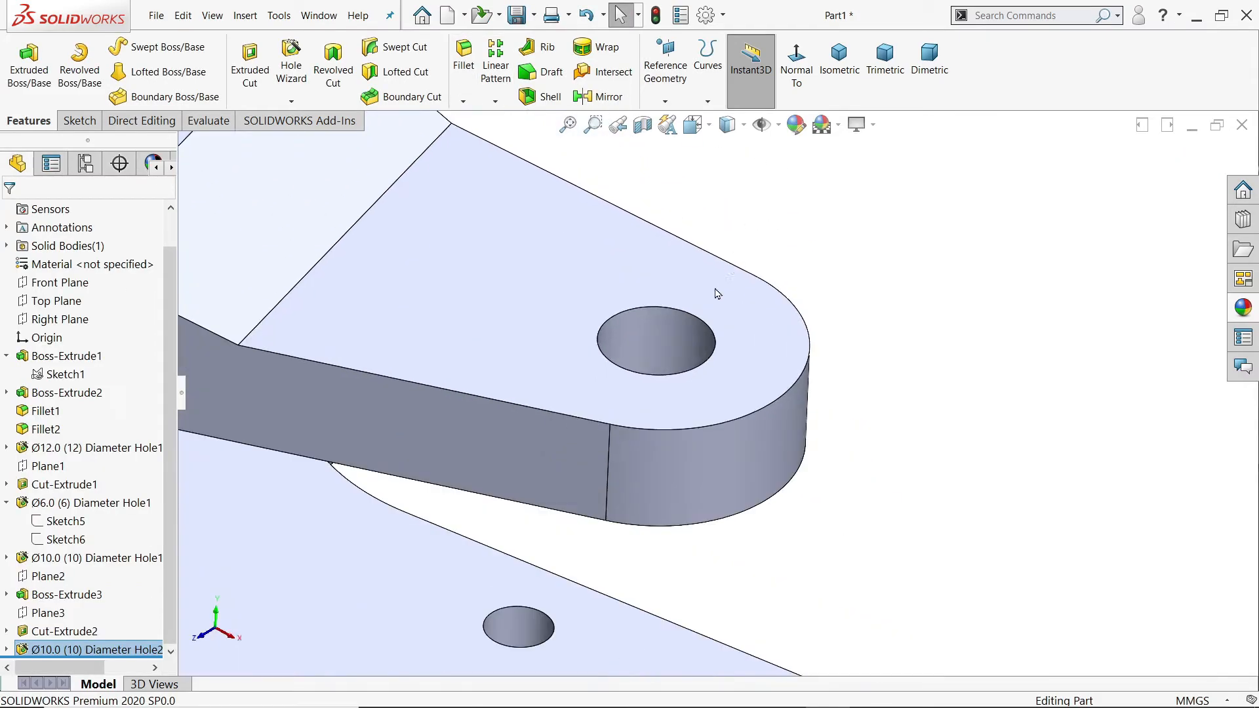
{"action": "left_click", "coordinate": [700, 323]}
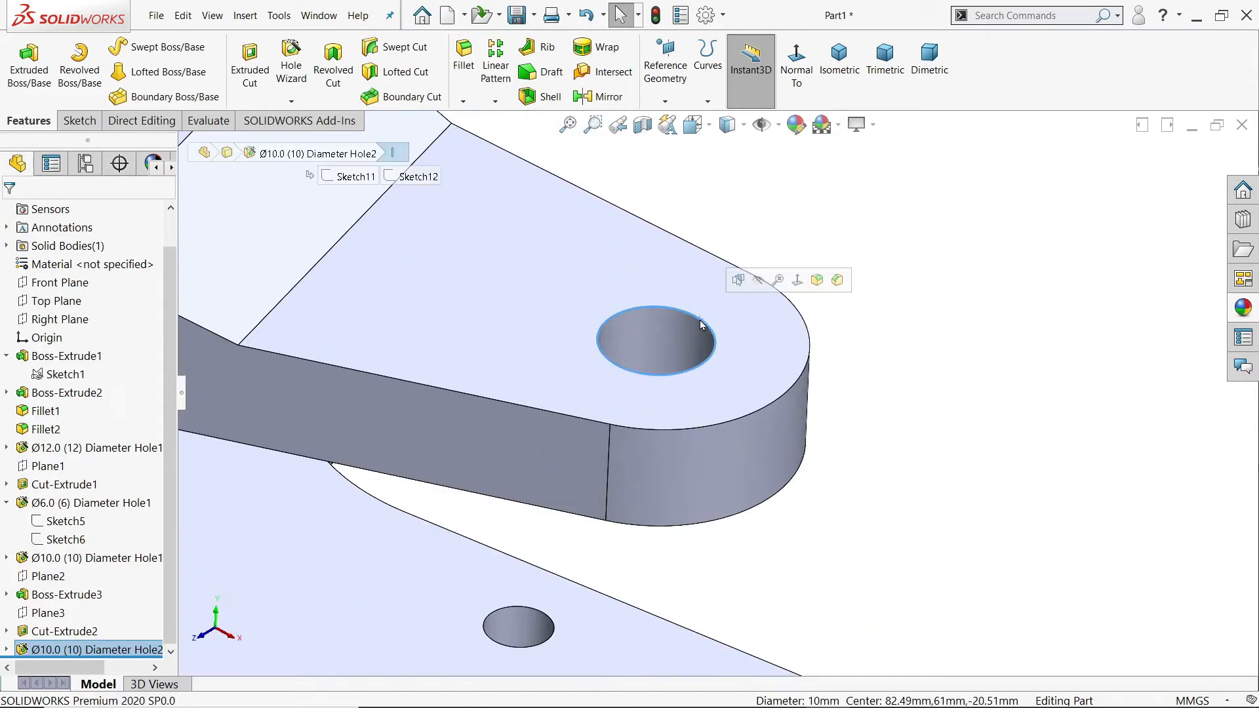
{"action": "left_click", "coordinate": [836, 281]}
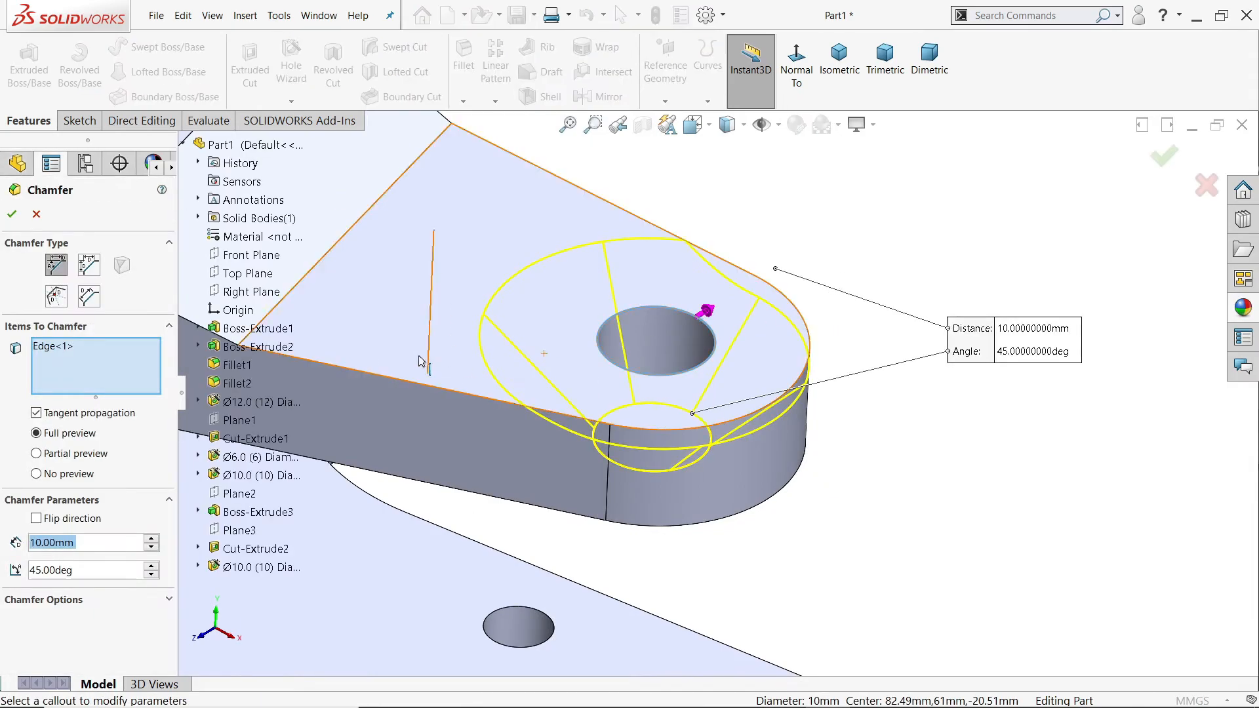
{"action": "type", "text": "0.5"}
{"action": "key", "text": "Return"}
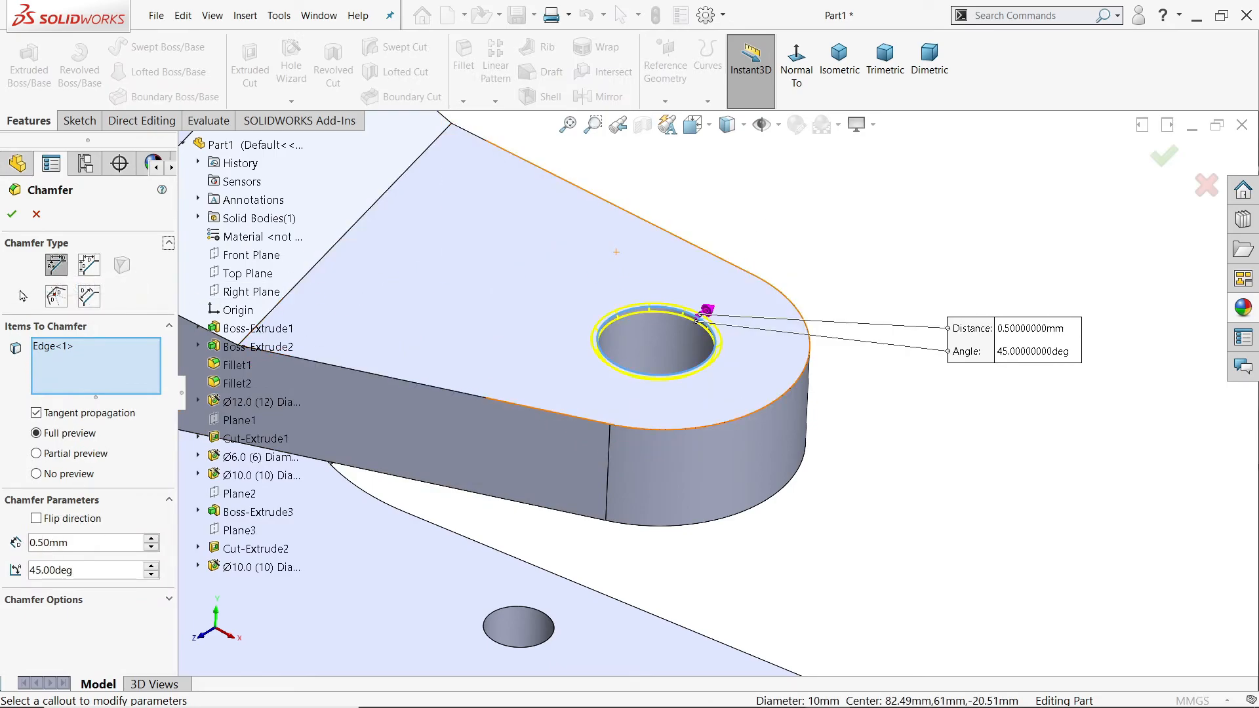
{"action": "left_click", "coordinate": [10, 219]}
{"action": "scroll", "coordinate": [940, 423], "scroll_direction": "up", "scroll_amount": 5}
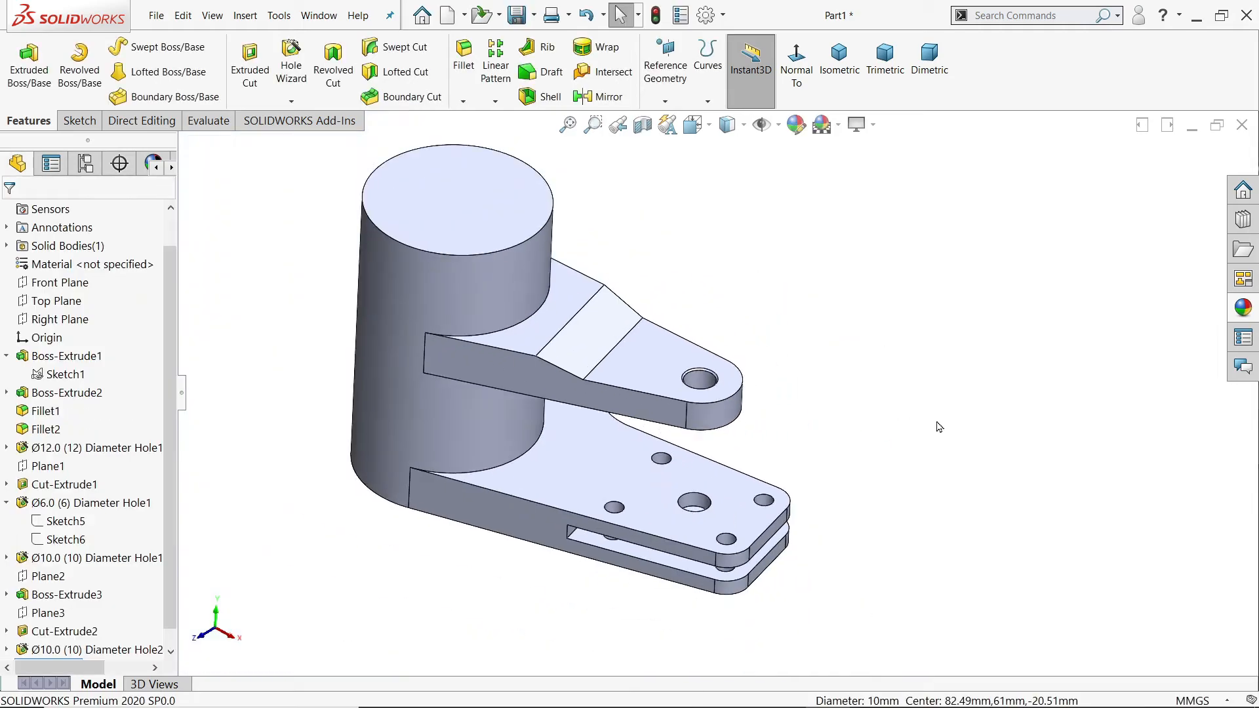
Step: Switch to the 127.PNG drawing in Photos and examine the small two-hole lug's dimensions in Section T-T and the sectioned cylinder view
{"action": "key", "text": "alt+Tab"}
{"action": "scroll", "coordinate": [832, 571], "scroll_direction": "up", "scroll_amount": 2}
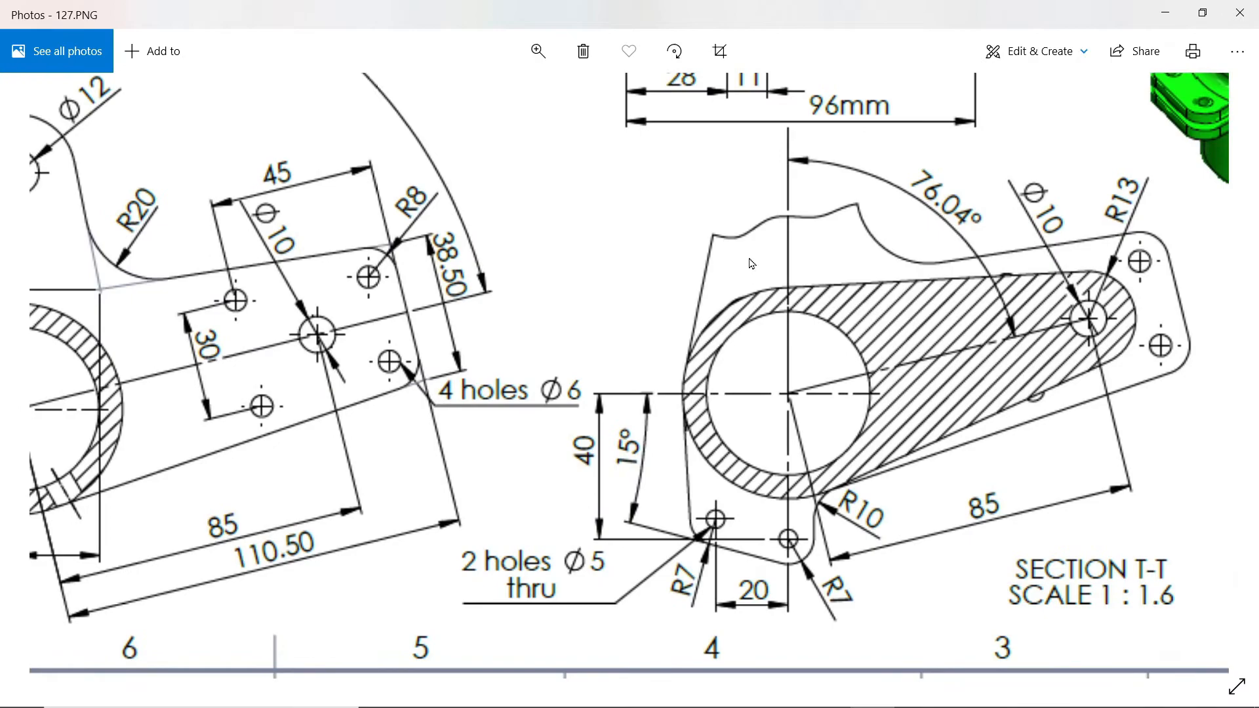
{"action": "left_click_drag", "start_coordinate": [751, 263], "coordinate": [759, 512]}
{"action": "left_click_drag", "start_coordinate": [763, 253], "coordinate": [756, 379]}
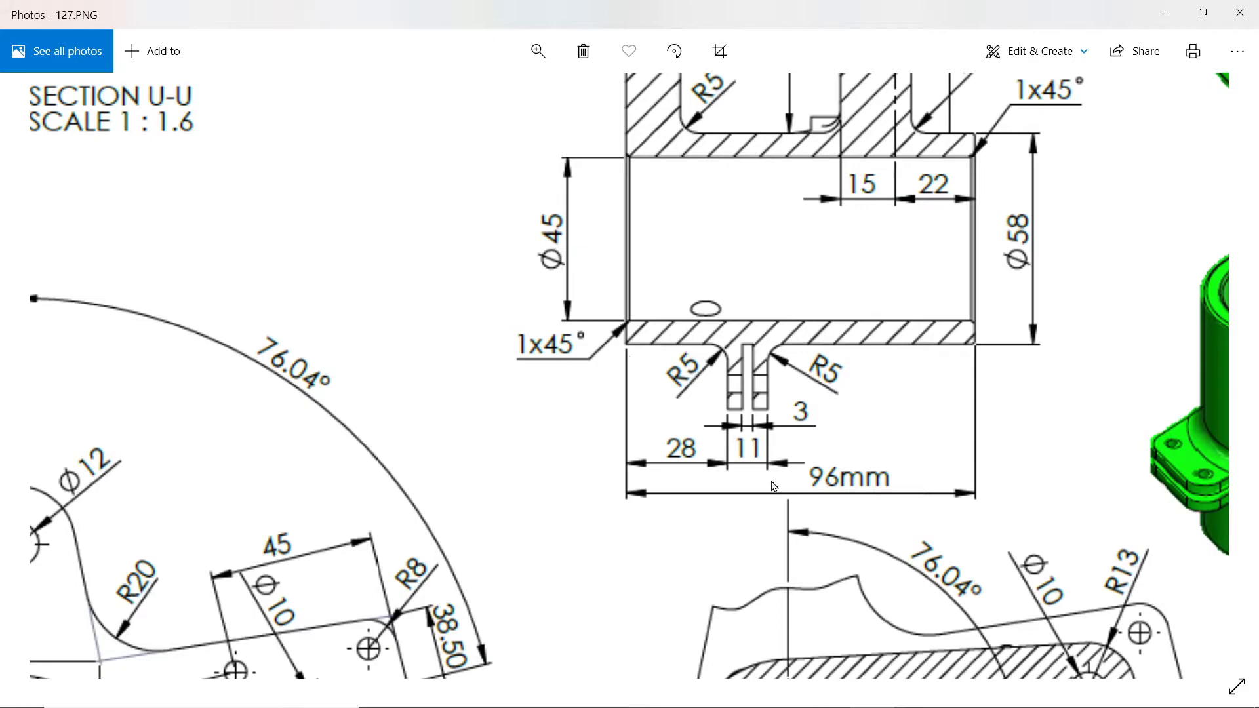
{"action": "scroll", "coordinate": [772, 488], "scroll_direction": "down", "scroll_amount": 5}
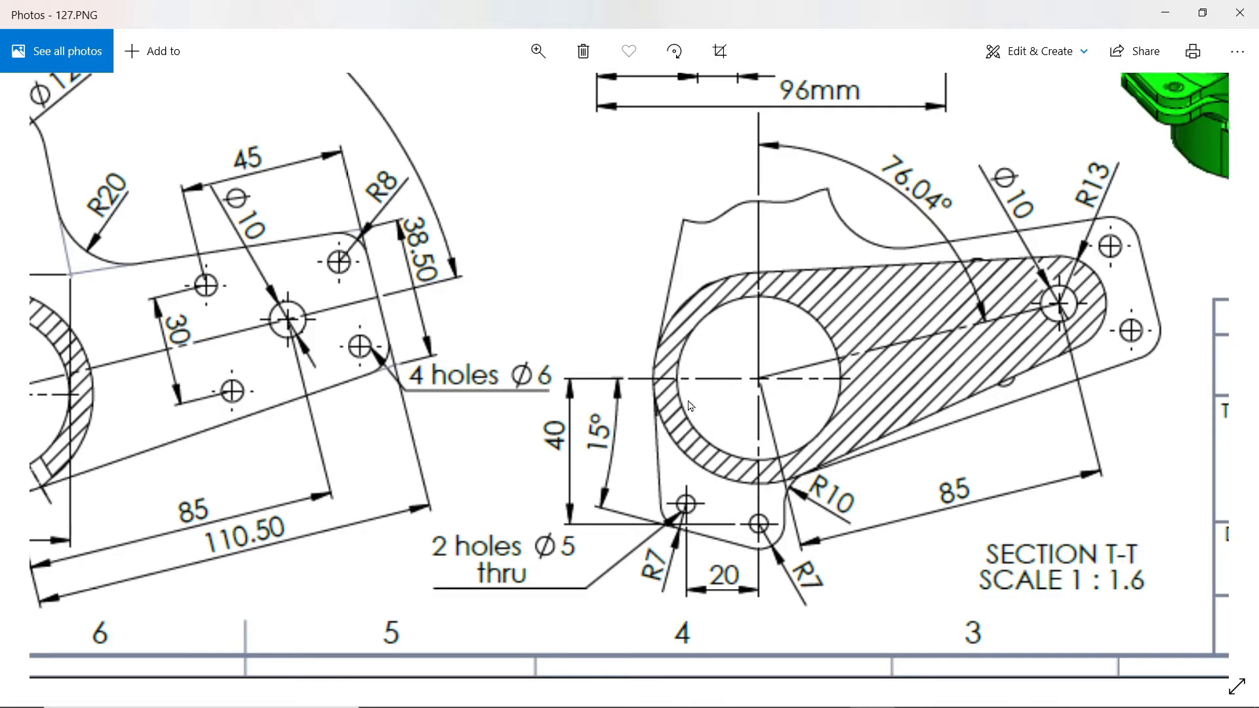
Step: Examine the lug's position and thickness dimensions in the sectioned cylinder view and Section T-T of the drawing, and switch back to SOLIDWORKS
{"action": "scroll", "coordinate": [687, 412], "scroll_direction": "up", "scroll_amount": 5}
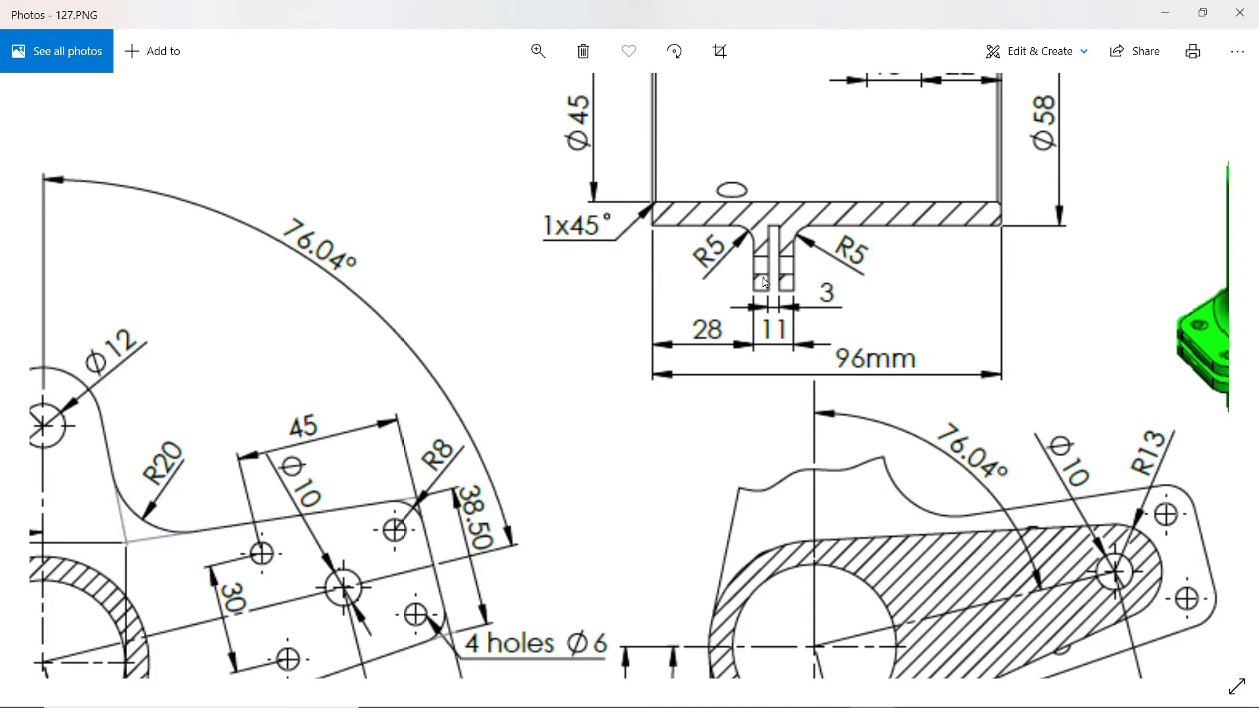
{"action": "left_click_drag", "start_coordinate": [794, 476], "coordinate": [773, 260]}
{"action": "left_click_drag", "start_coordinate": [765, 478], "coordinate": [774, 390]}
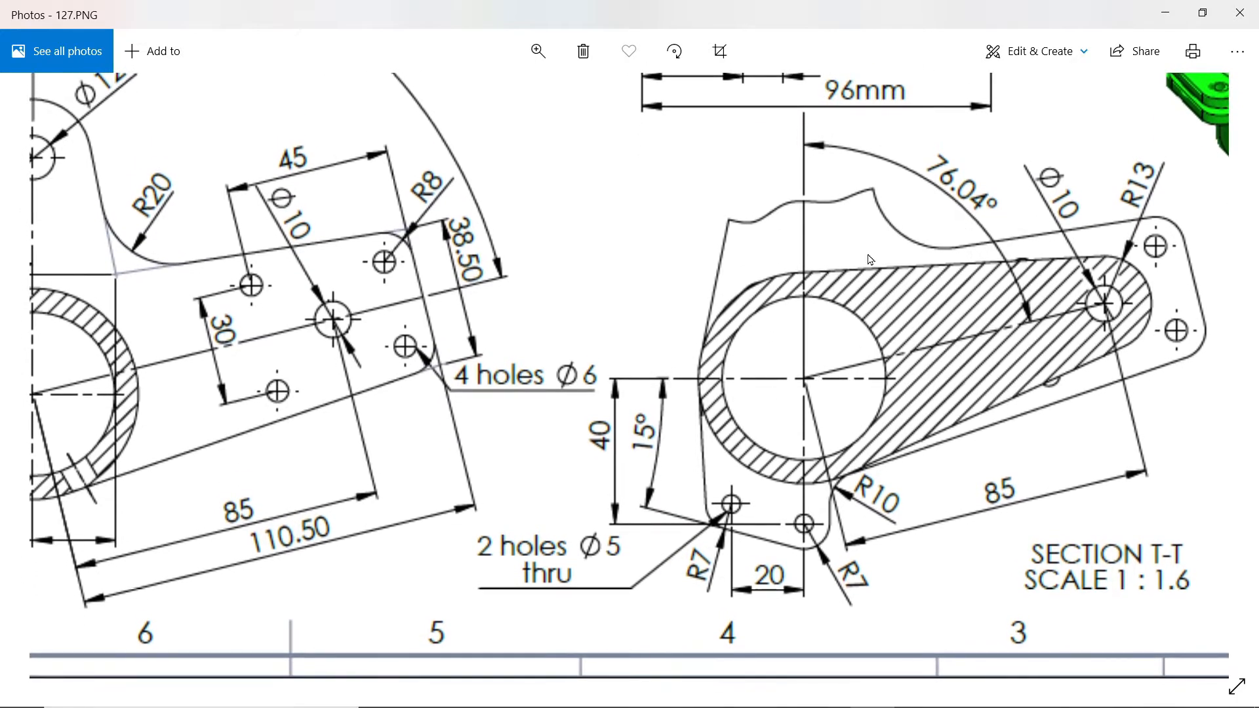
{"action": "left_click", "coordinate": [1164, 17]}
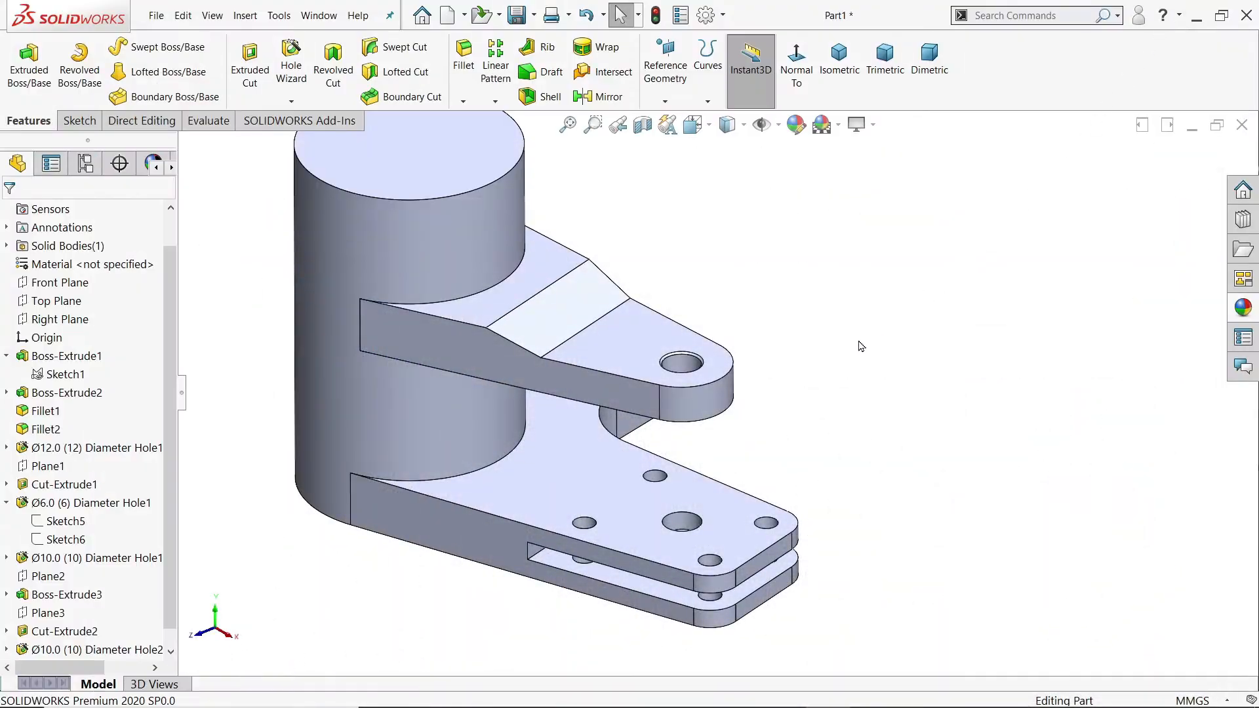
Step: Create a reference plane offset 28 mm from the bracket's bottom face, flipped toward the upper arm
{"action": "left_click", "coordinate": [664, 99]}
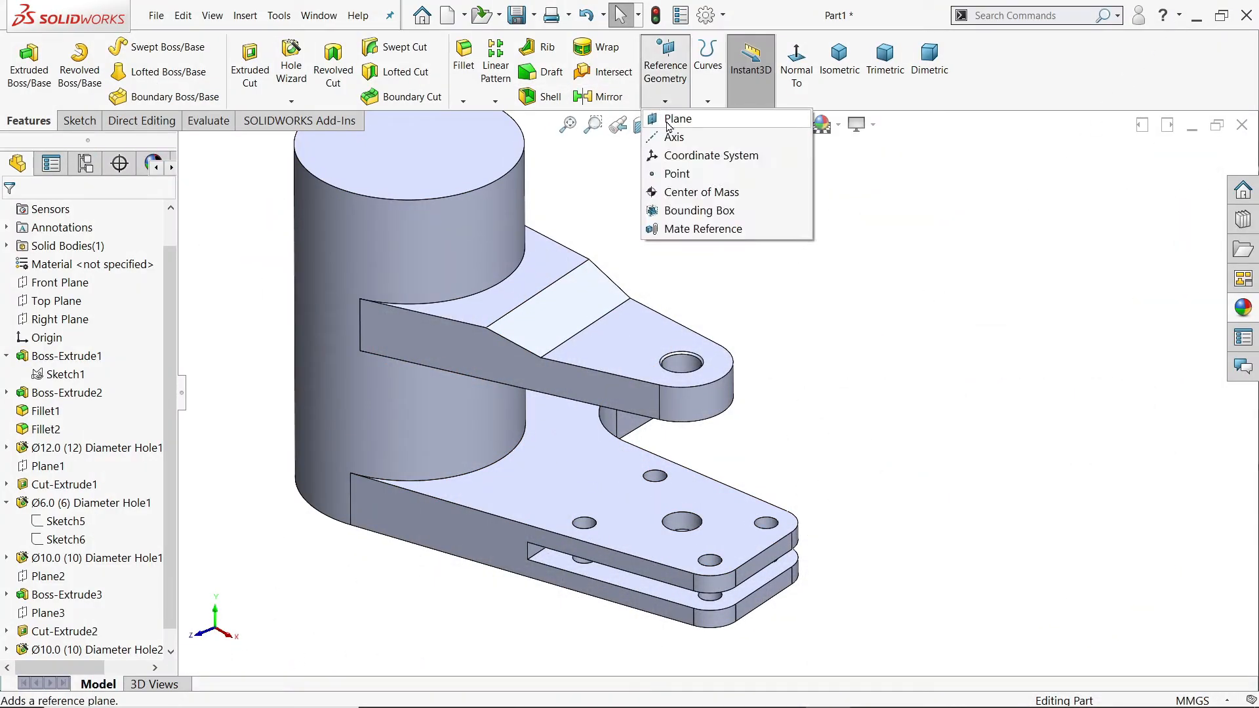
{"action": "left_click", "coordinate": [668, 126]}
{"action": "middle_click_drag", "start_coordinate": [662, 197], "coordinate": [525, 403]}
{"action": "left_click", "coordinate": [524, 403]}
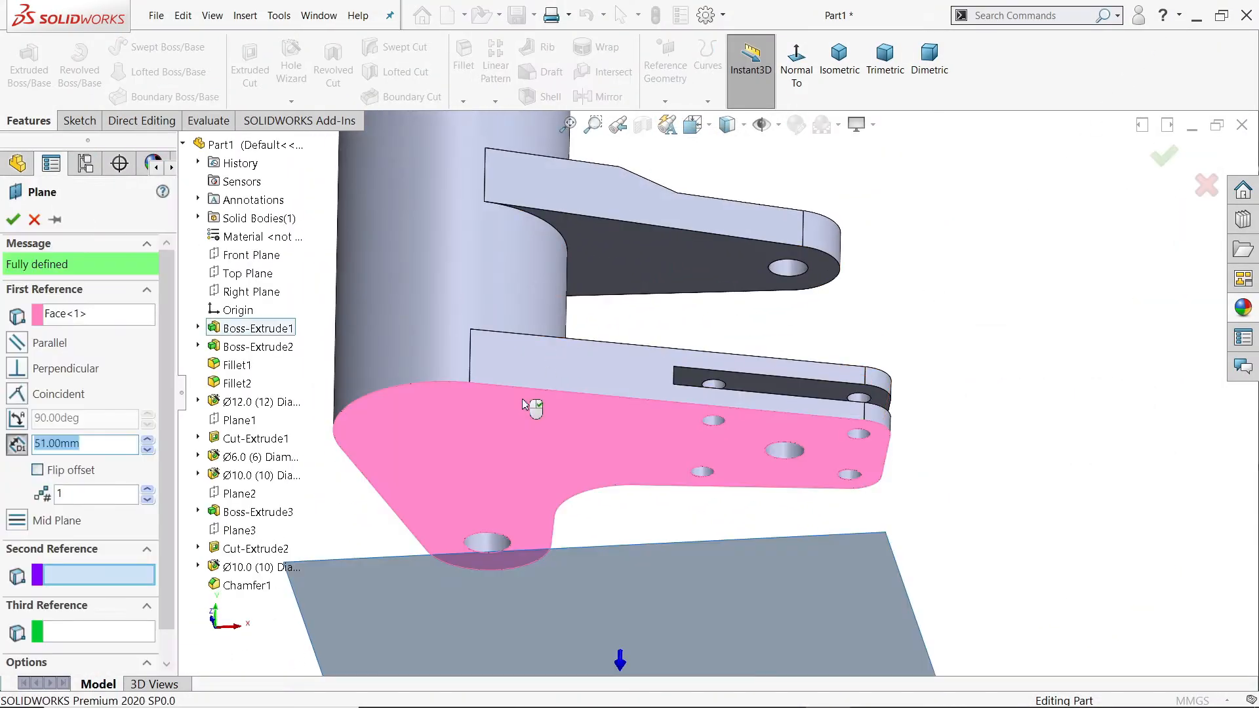
{"action": "type", "text": "28"}
{"action": "key", "text": "Return"}
{"action": "left_click", "coordinate": [38, 470]}
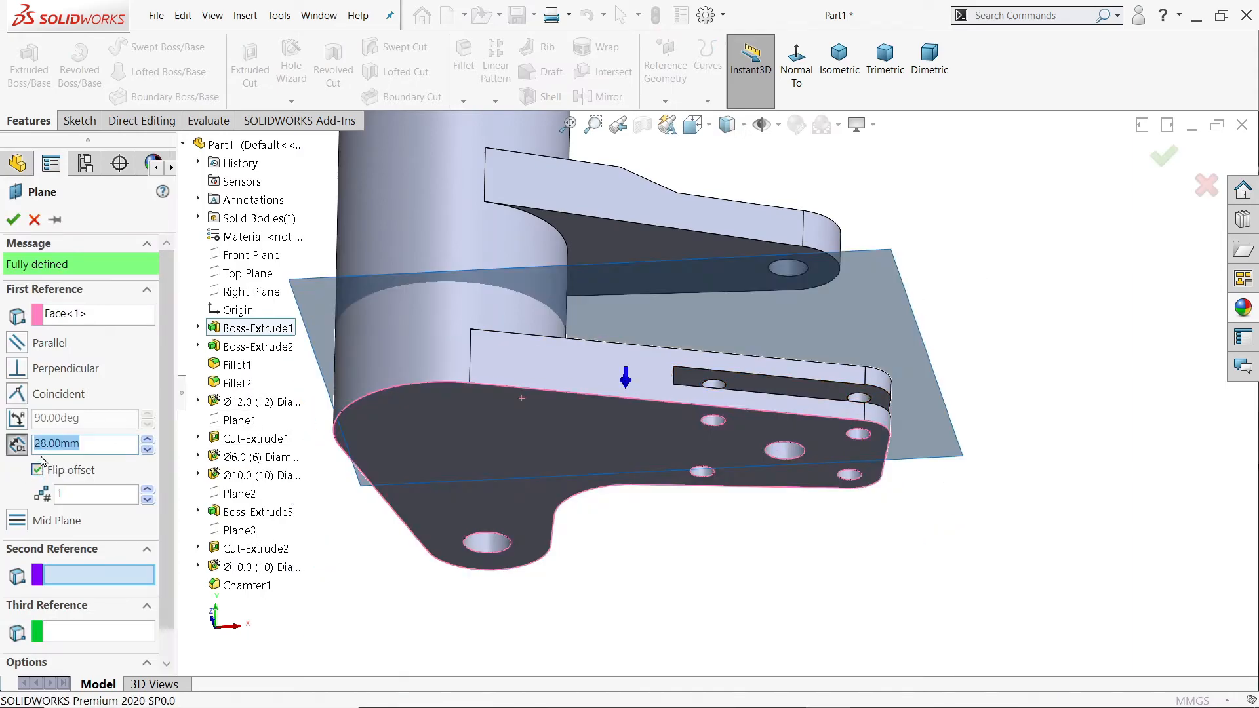
{"action": "left_click", "coordinate": [13, 219]}
Step: Start a sketch on the new offset plane with two centerlines at the origin, one about 42 mm horizontal and one about 56 mm vertical
{"action": "middle_click_drag", "start_coordinate": [852, 210], "coordinate": [1027, 369]}
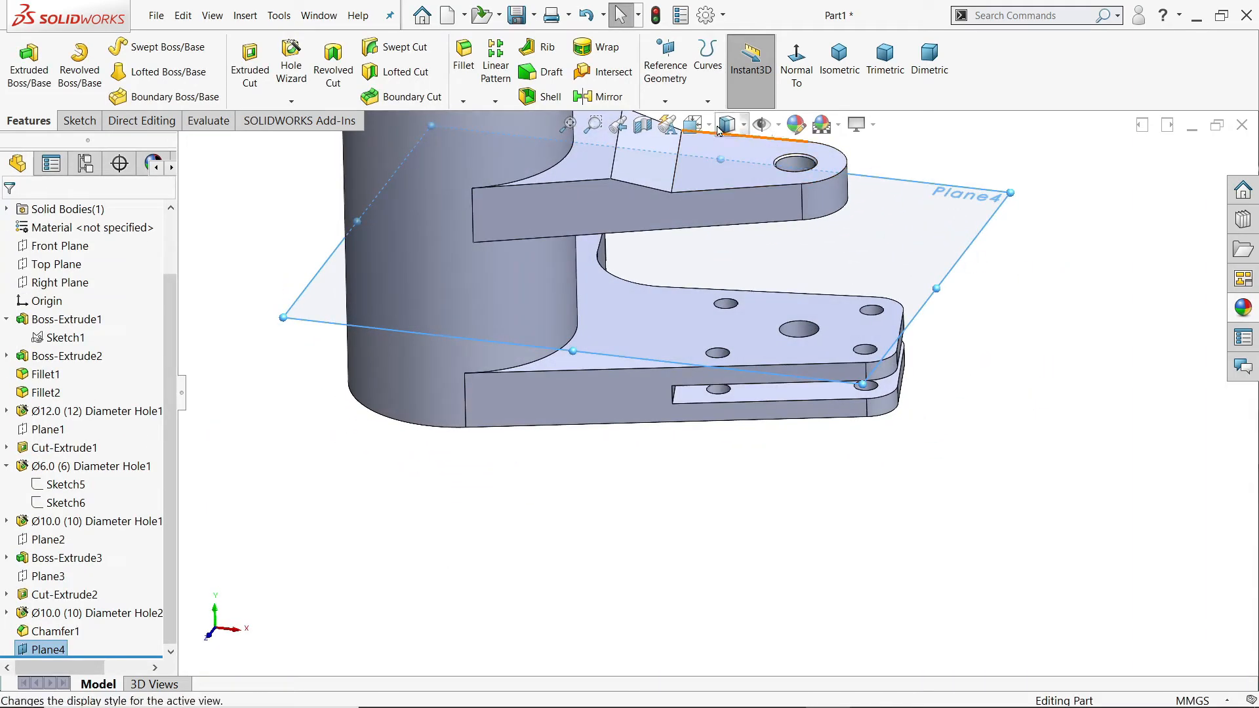
{"action": "left_click", "coordinate": [79, 121]}
{"action": "left_click", "coordinate": [21, 68]}
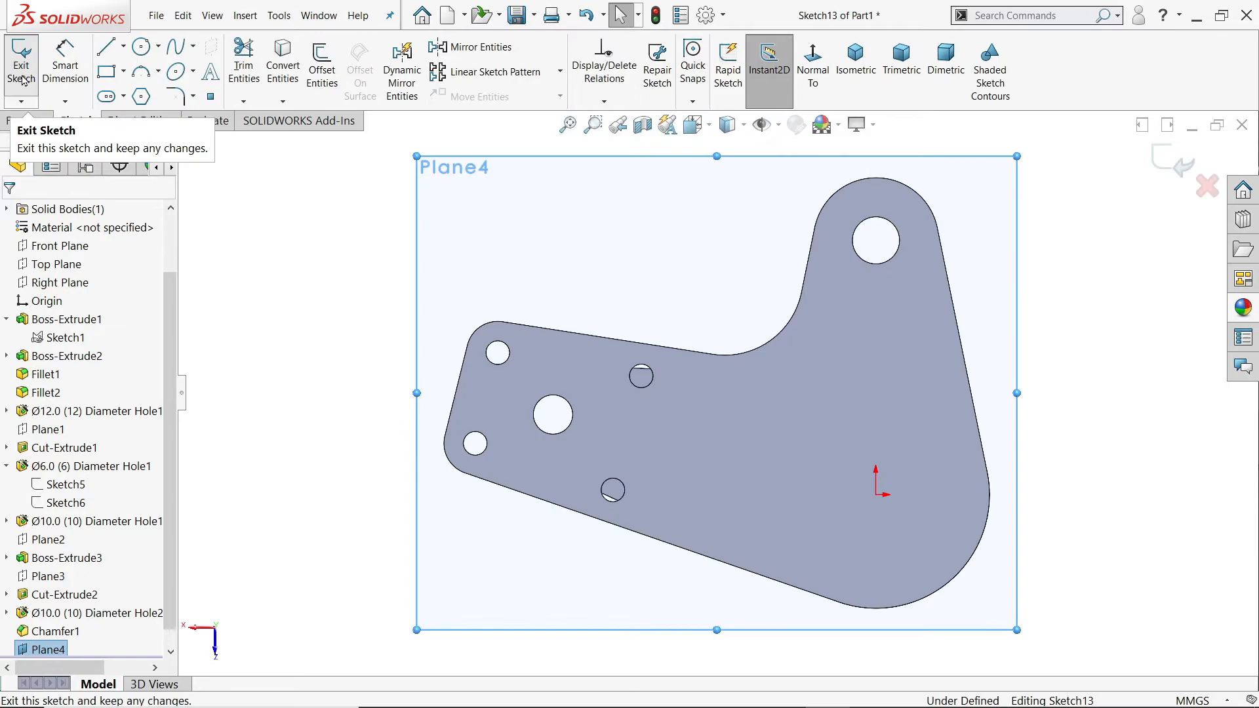
{"action": "left_click", "coordinate": [812, 73]}
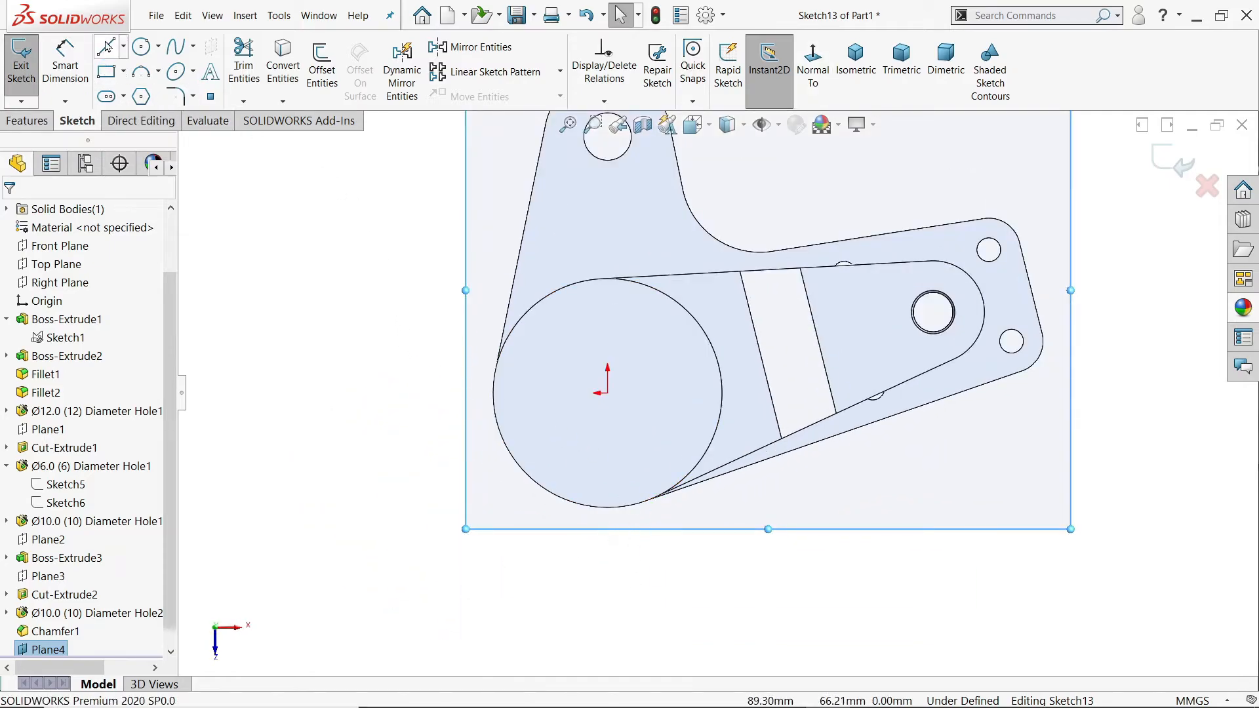
{"action": "left_click", "coordinate": [126, 49]}
{"action": "left_click", "coordinate": [139, 87]}
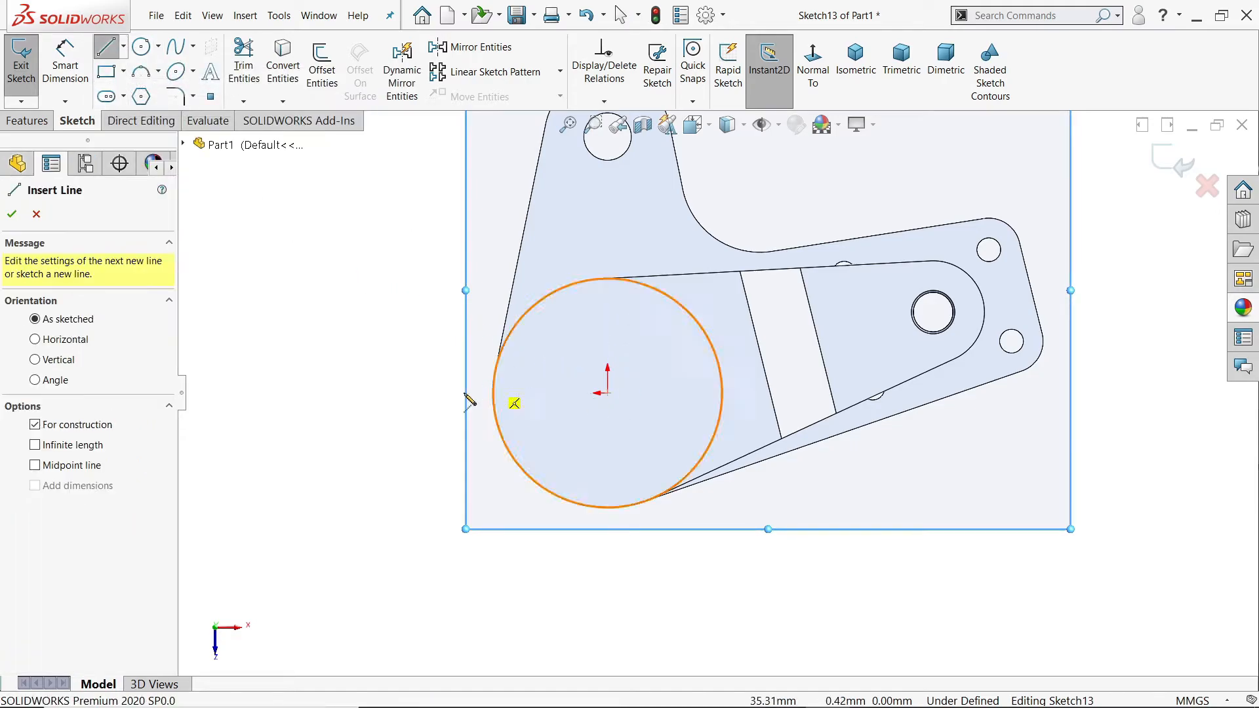
{"action": "left_click_drag", "start_coordinate": [444, 392], "coordinate": [607, 393]}
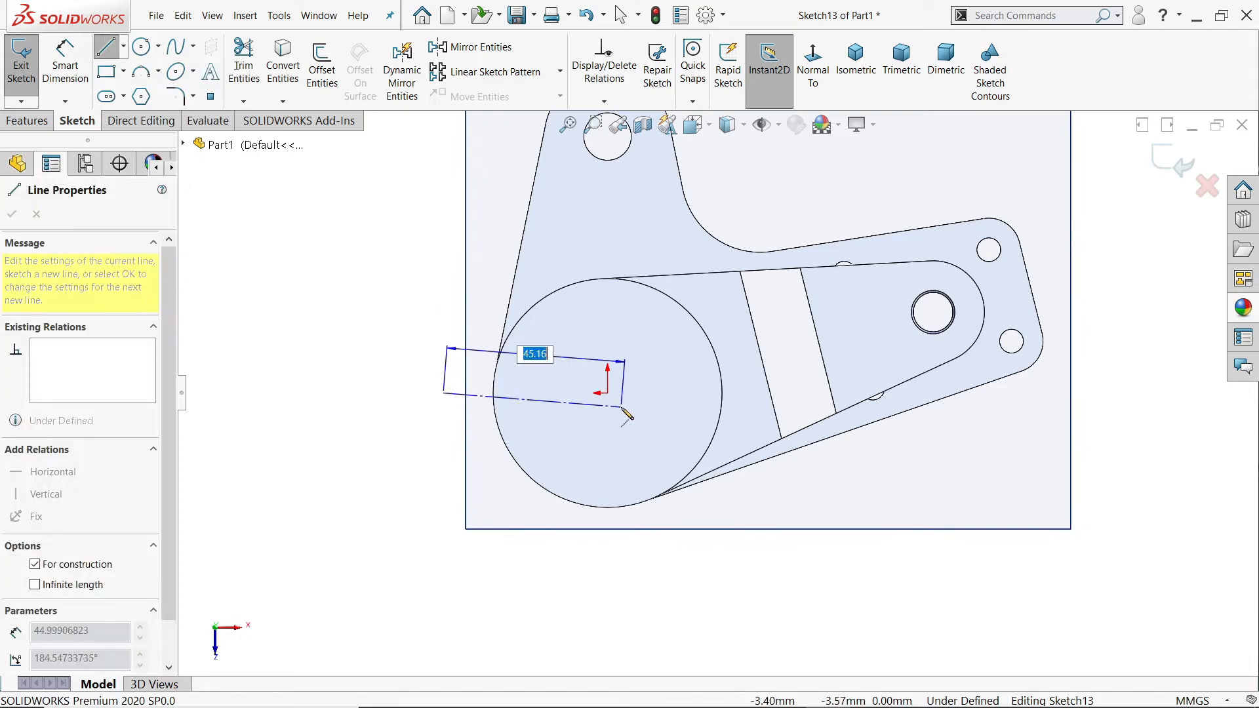
{"action": "left_click", "coordinate": [607, 611]}
{"action": "right_click", "coordinate": [716, 580]}
{"action": "left_click", "coordinate": [762, 526]}
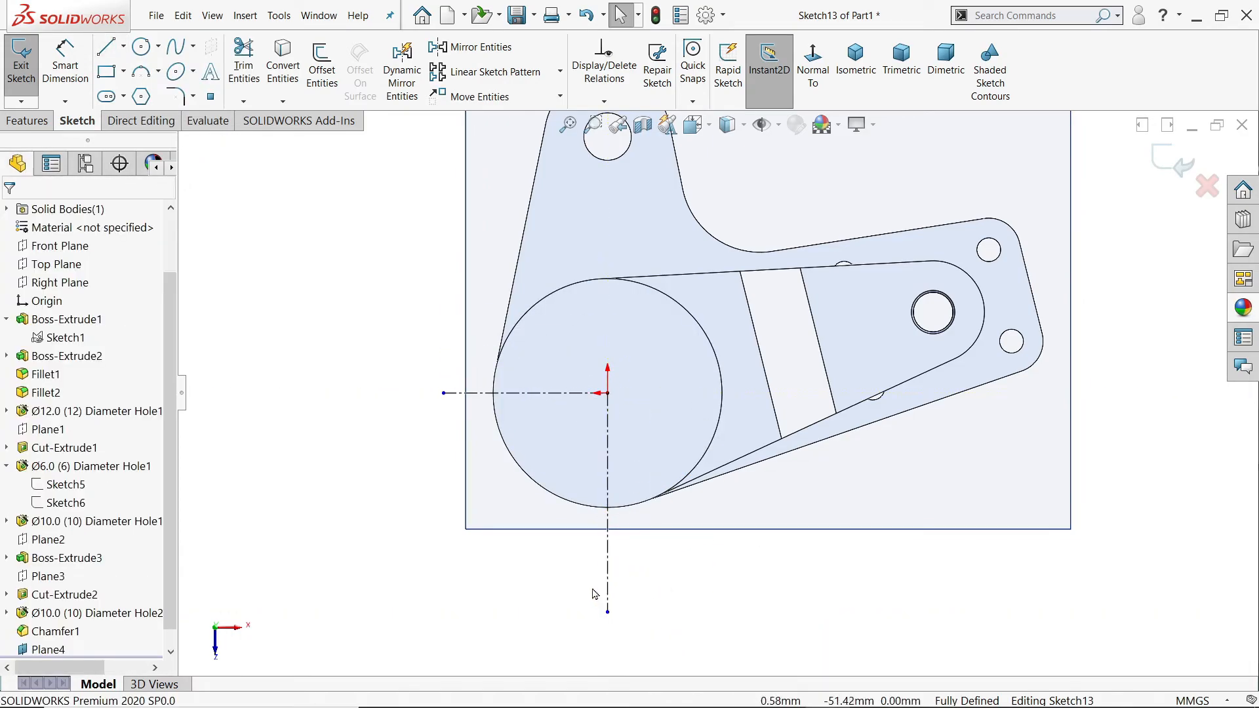
Step: Sketch the lug outline as three connected lines of about 39, 33 and 23 mm below the cylinder, and convert the cylinder's circular edge
{"action": "scroll", "coordinate": [599, 596], "scroll_direction": "down", "scroll_amount": 2}
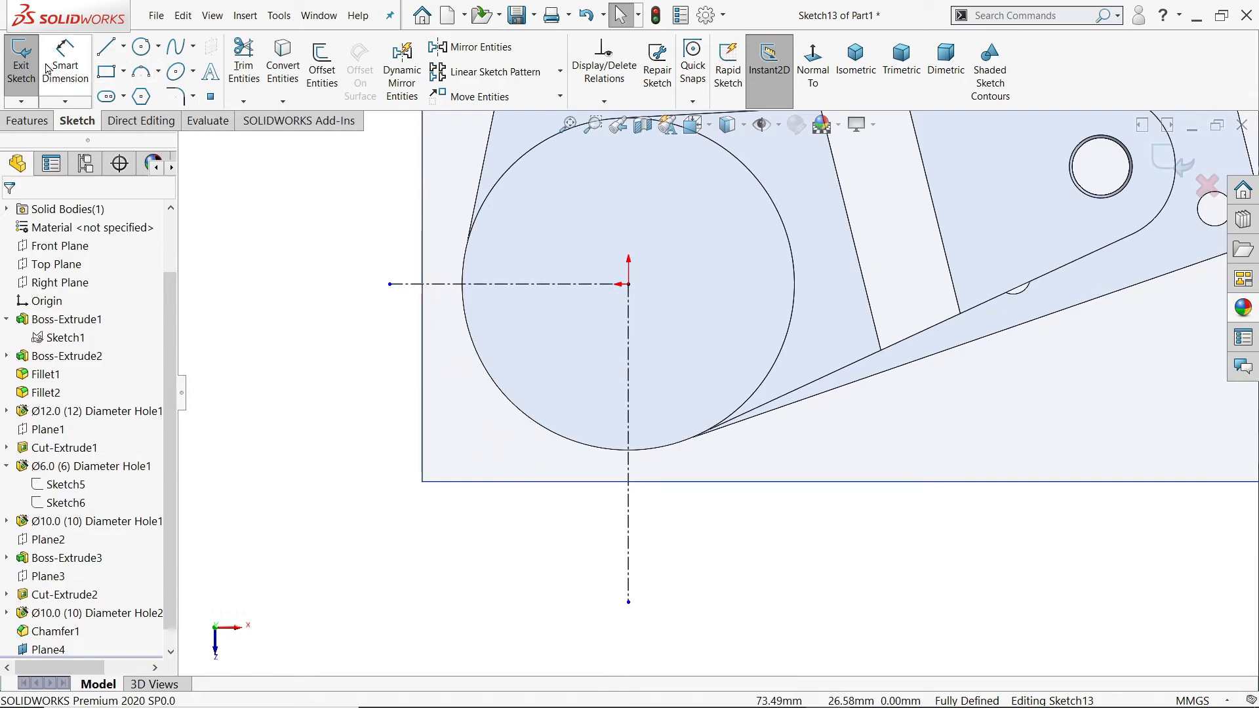
{"action": "left_click", "coordinate": [105, 51]}
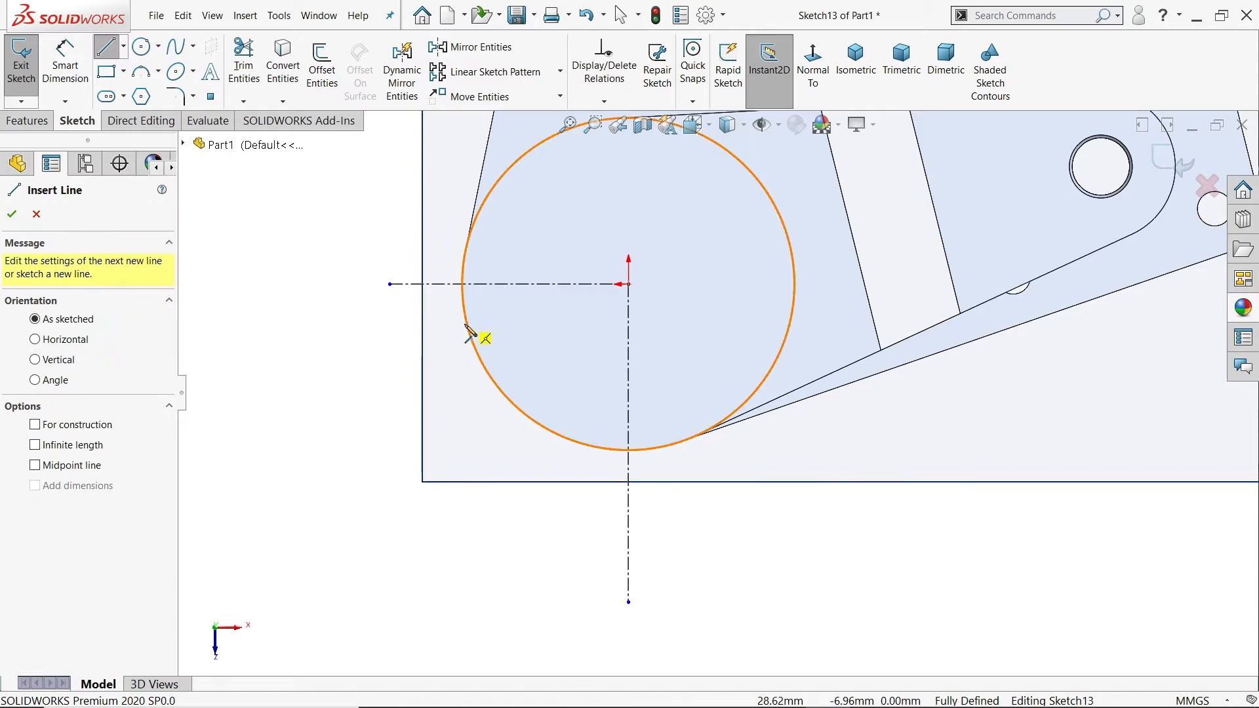
{"action": "left_click", "coordinate": [463, 290]}
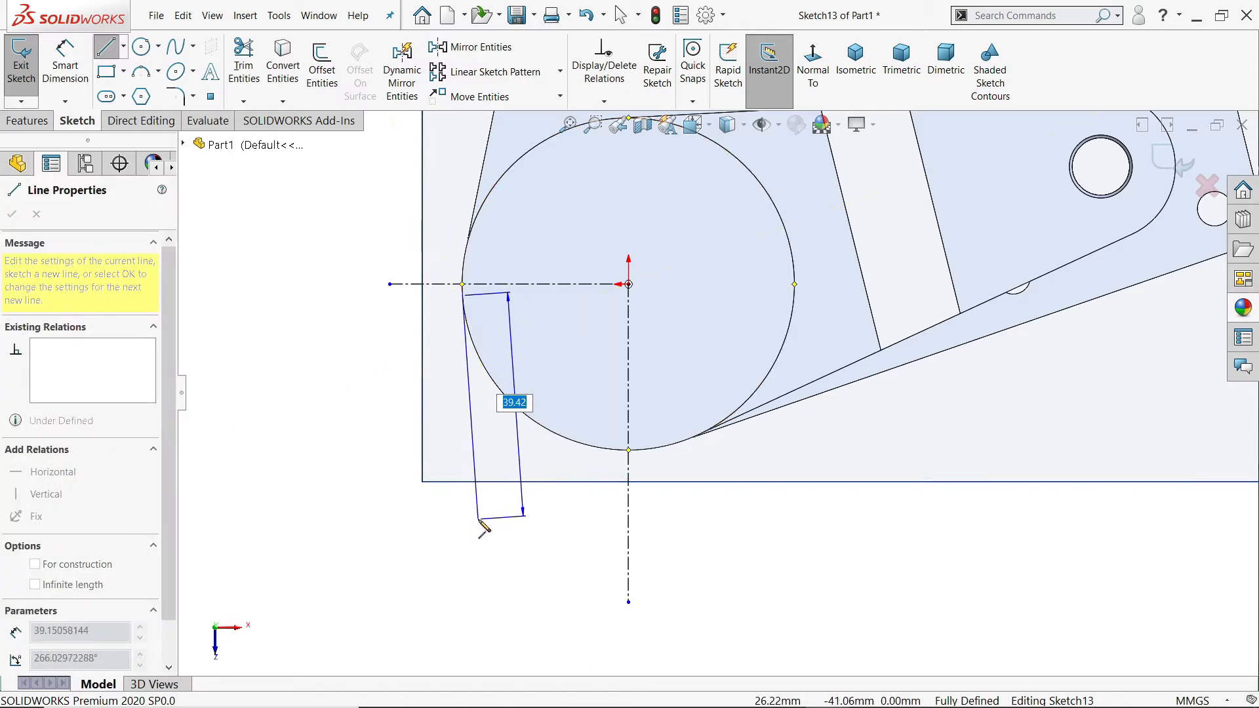
{"action": "left_click", "coordinate": [478, 519]}
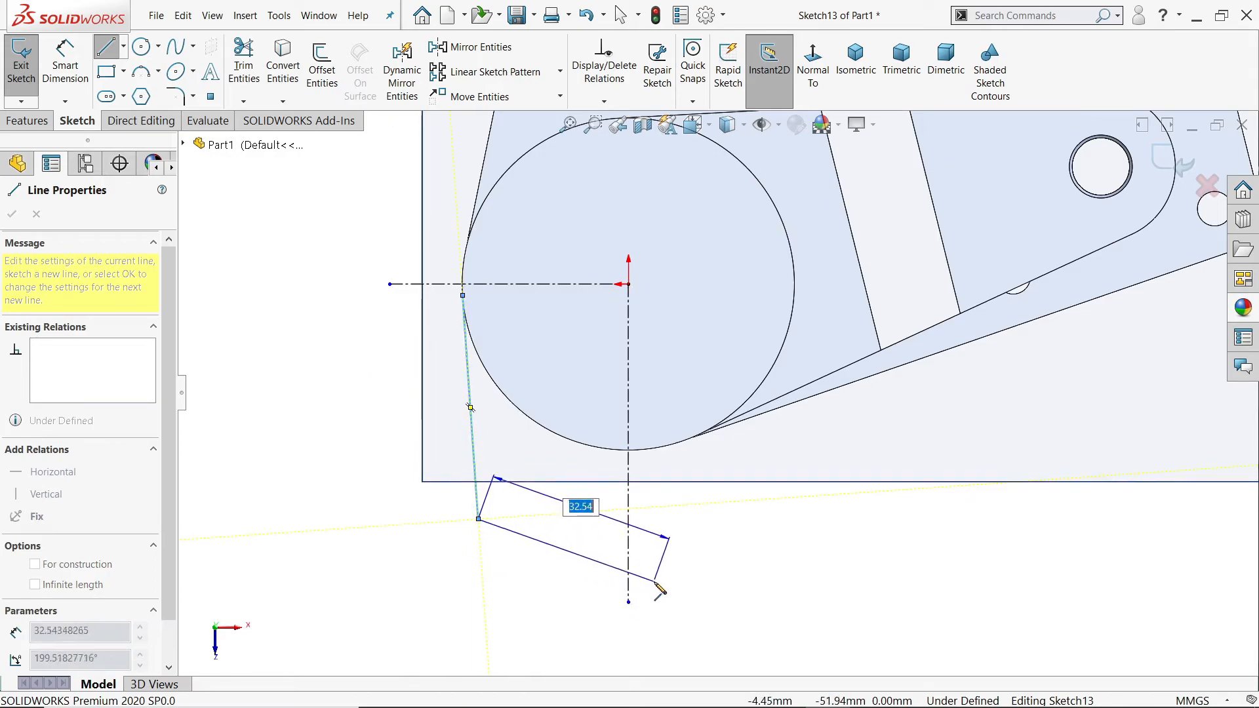
{"action": "left_click", "coordinate": [654, 581]}
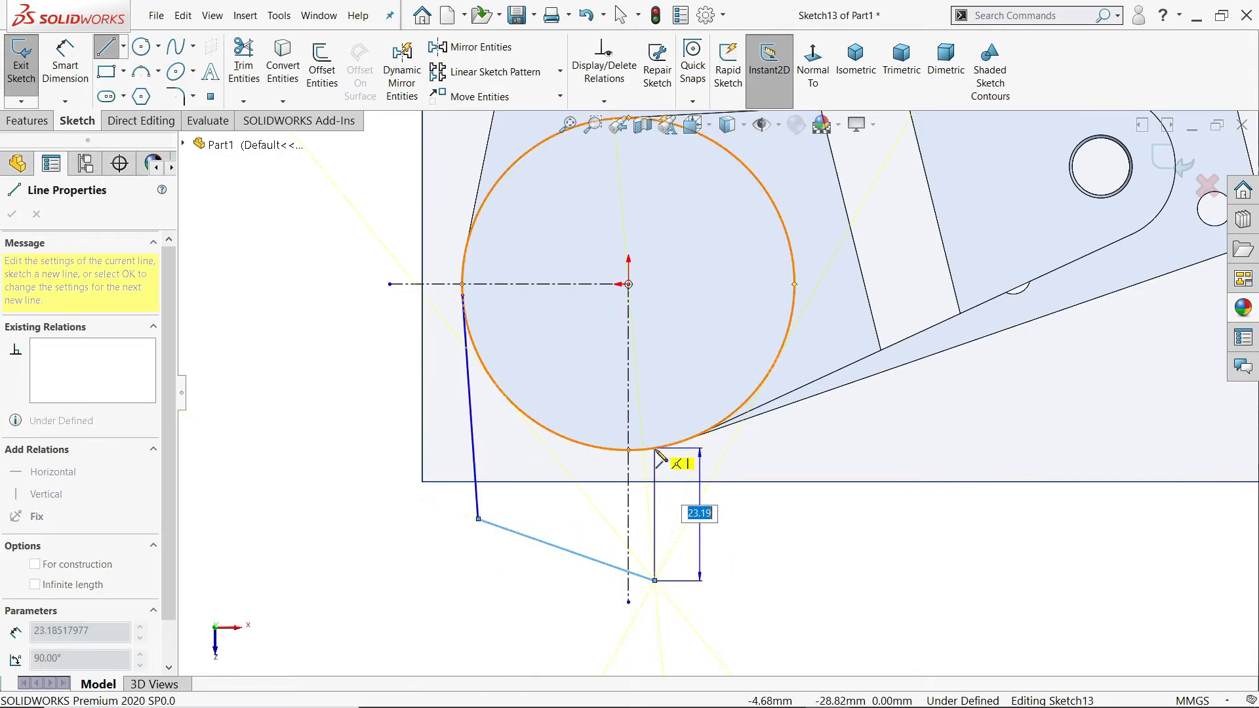
{"action": "left_click", "coordinate": [655, 450]}
{"action": "right_click", "coordinate": [698, 458]}
{"action": "left_click", "coordinate": [739, 520]}
{"action": "left_click", "coordinate": [716, 338]}
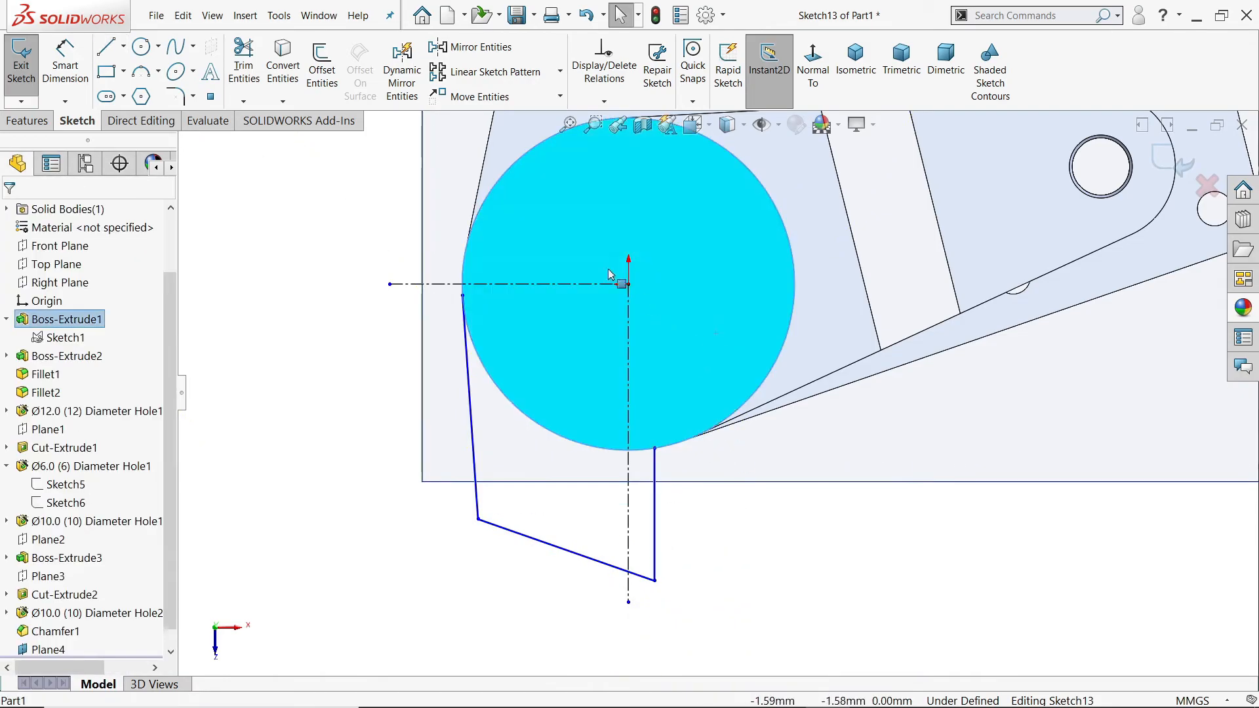
{"action": "left_click", "coordinate": [277, 66]}
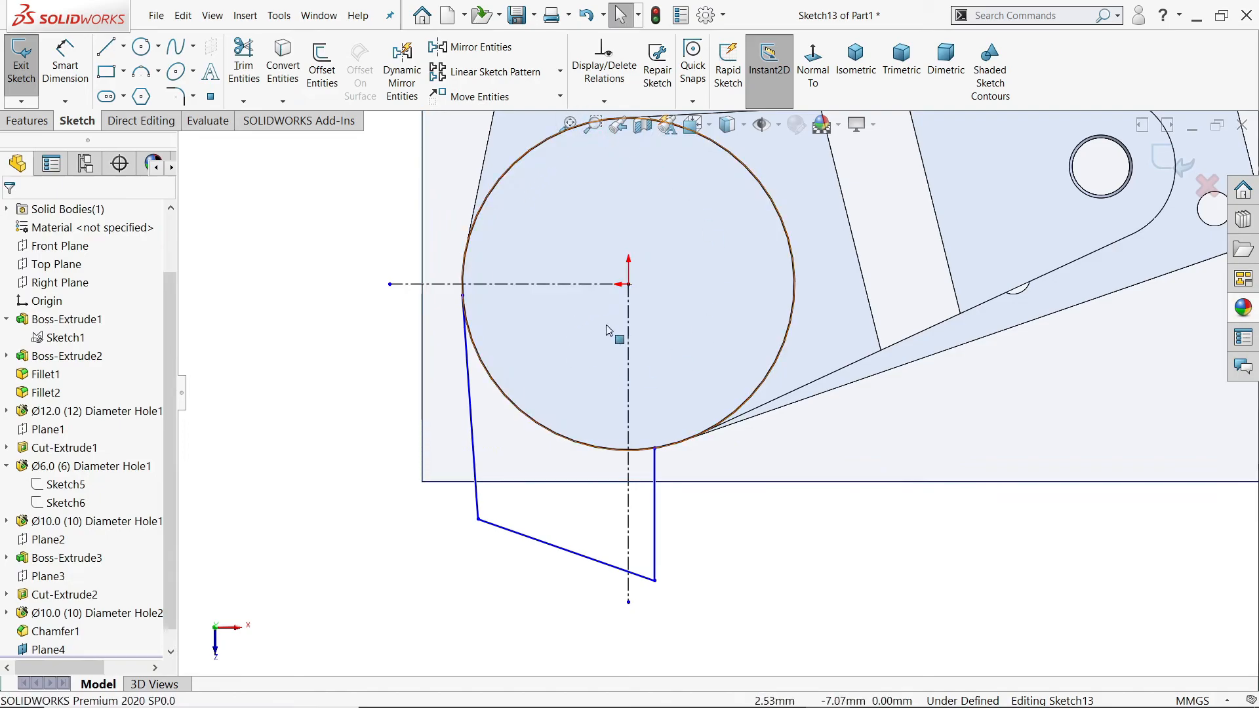
Step: Dimension the angle between the lug's sloped lower line and the horizontal centerline as 15 degrees
{"action": "left_click", "coordinate": [65, 66]}
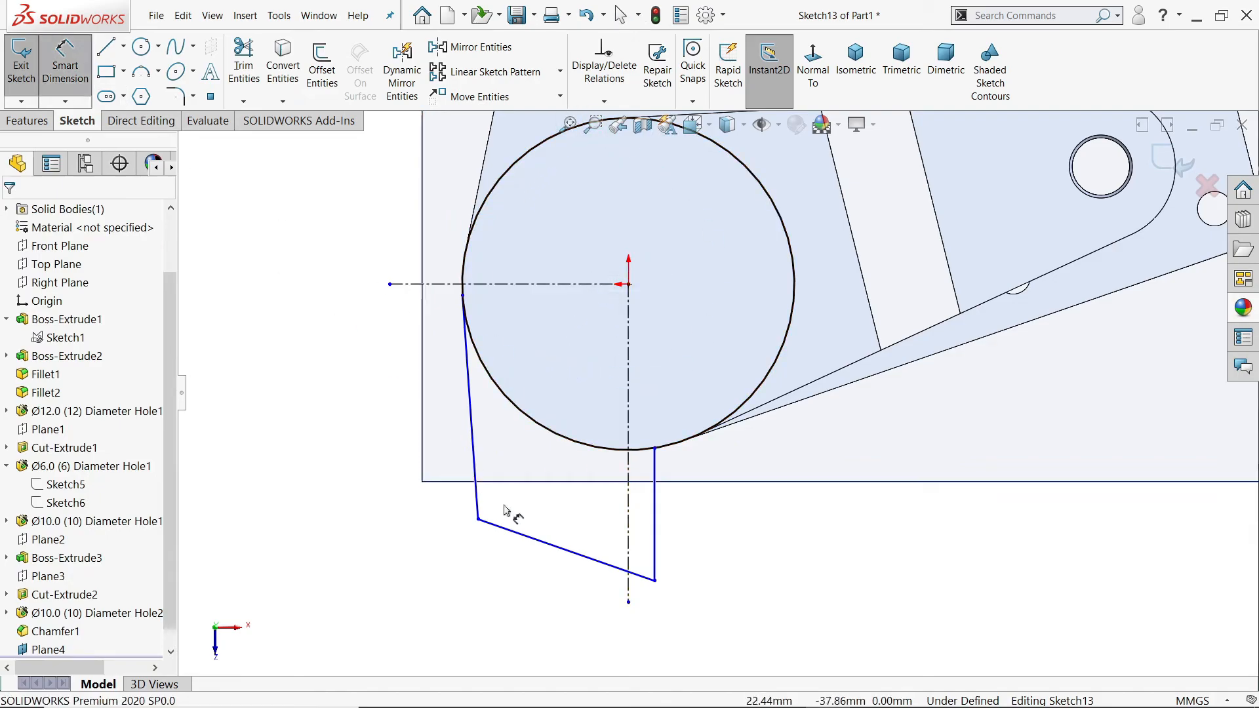
{"action": "left_click", "coordinate": [528, 537]}
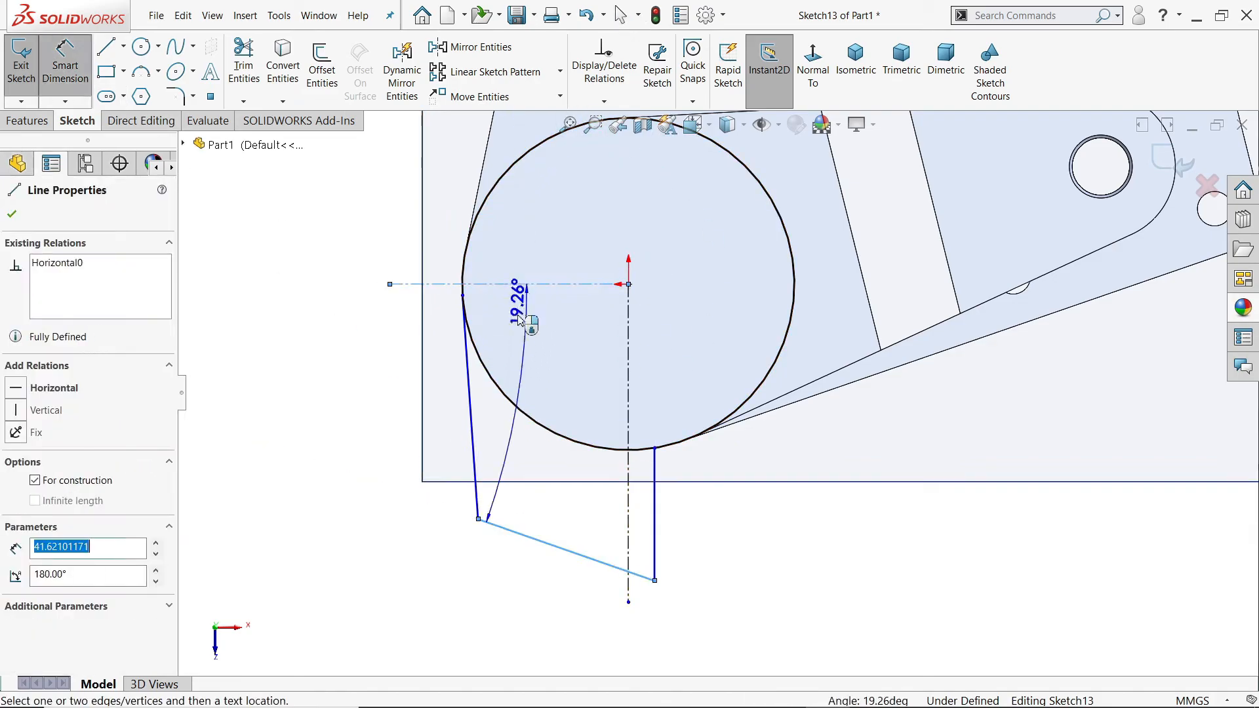
{"action": "left_click", "coordinate": [343, 356]}
{"action": "type", "text": "15"}
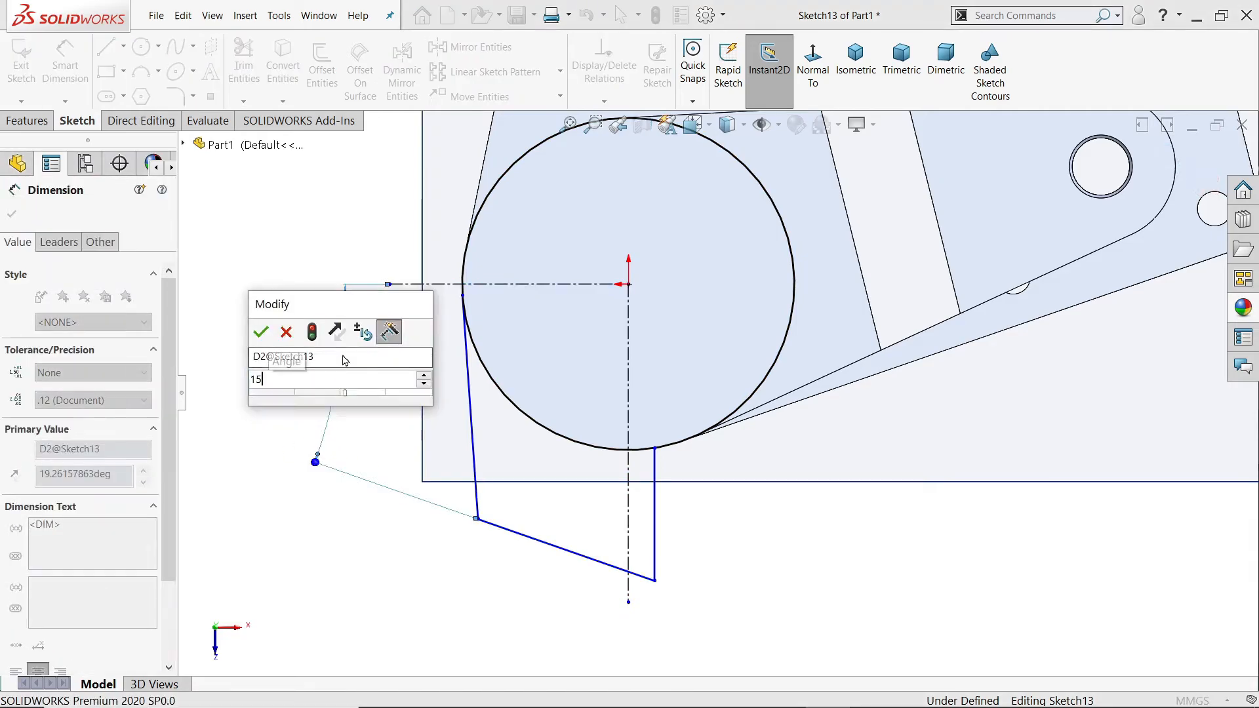
{"action": "key", "text": "Return"}
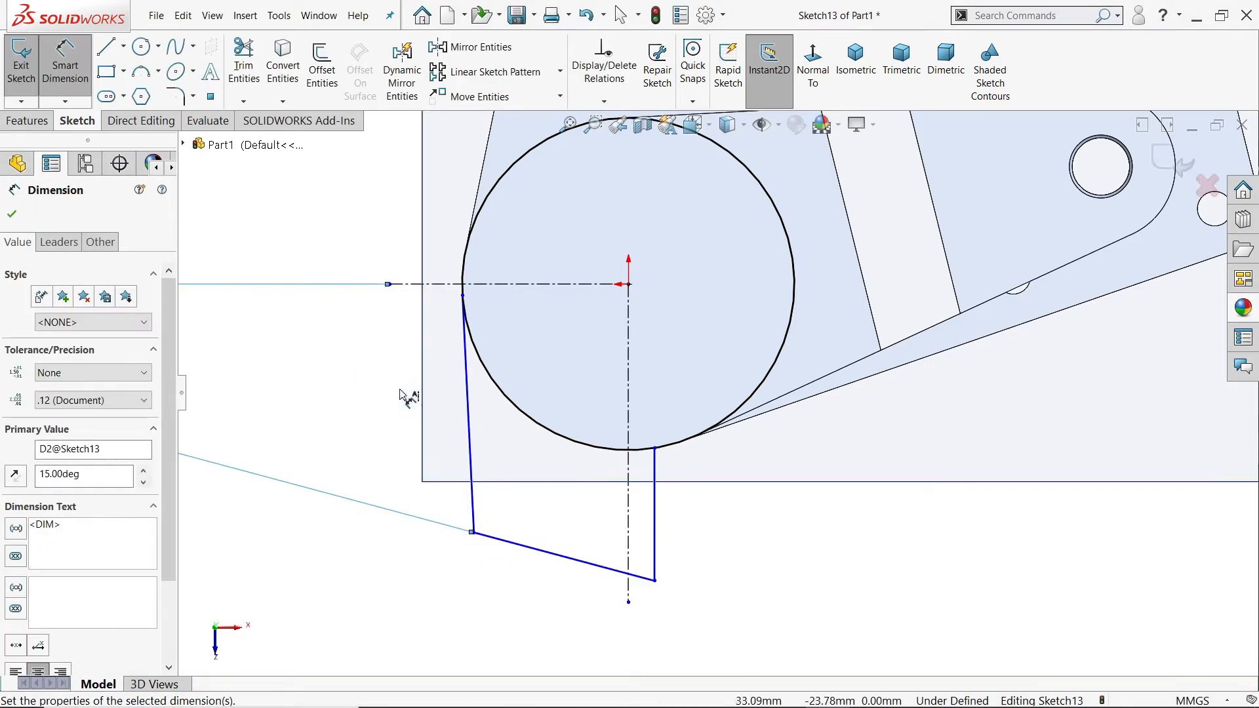
Step: Fillet the two lower corners of the lug outline with a 7 mm radius
{"action": "left_click", "coordinate": [175, 96]}
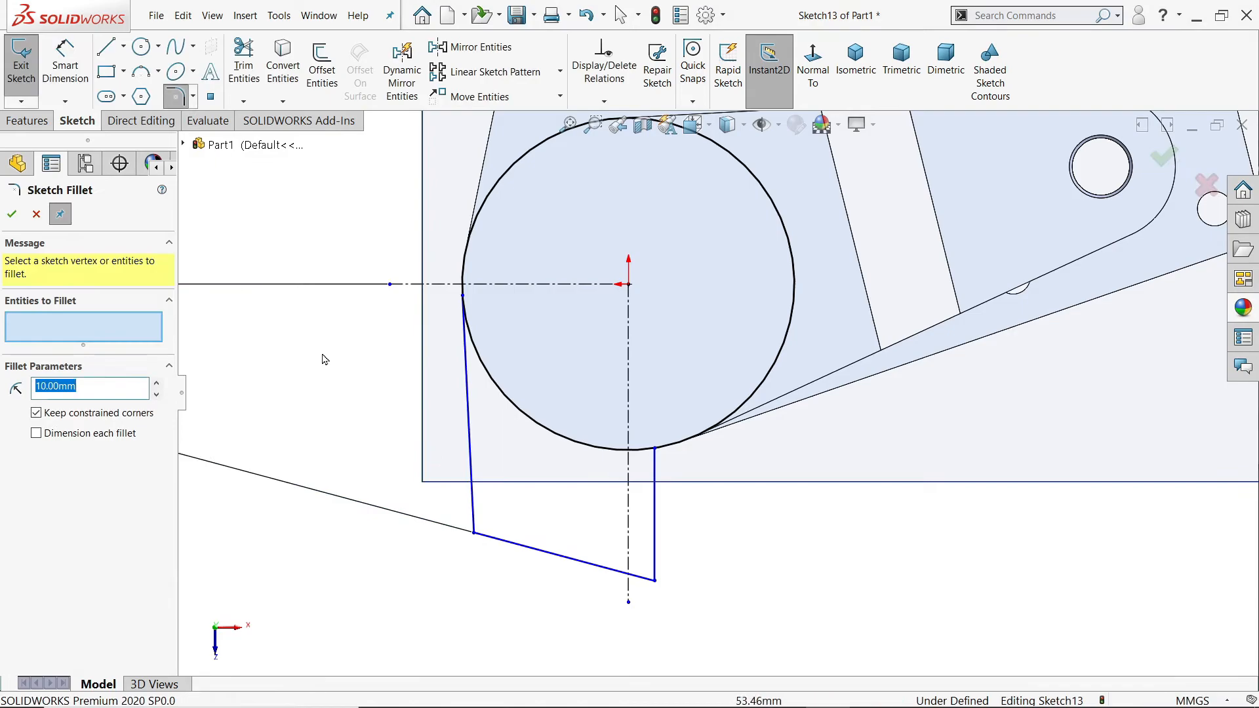
{"action": "left_click", "coordinate": [474, 532]}
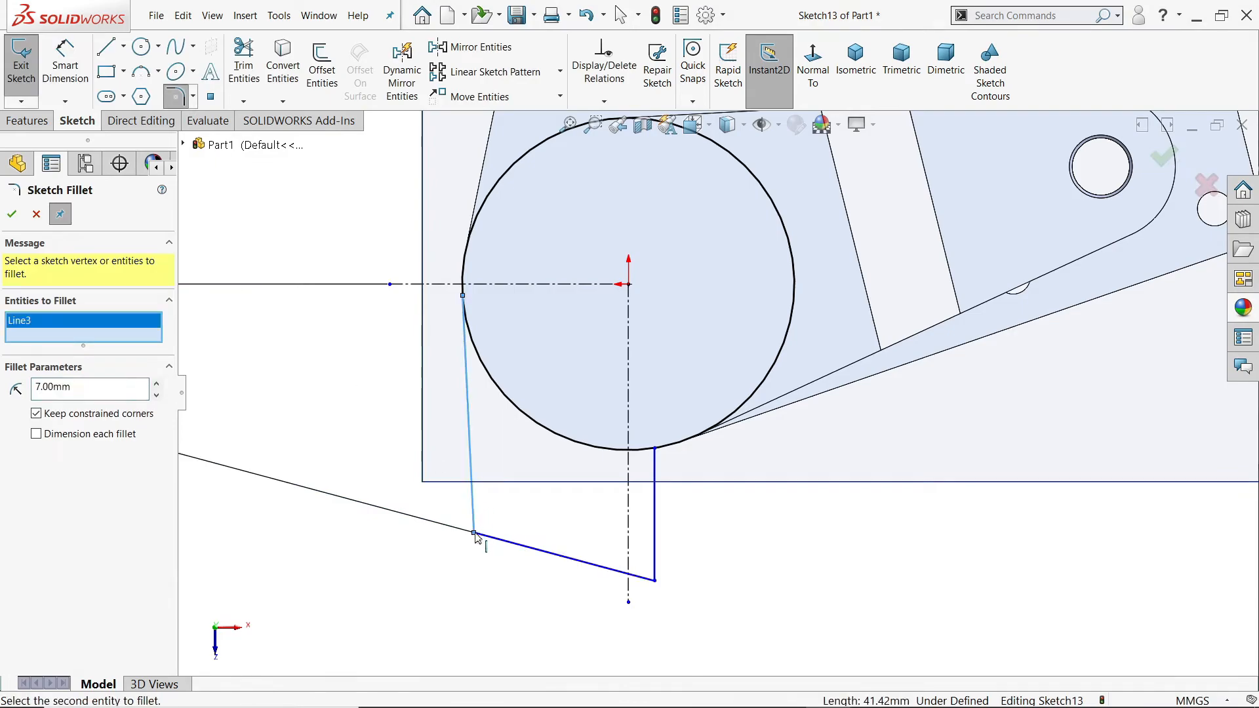
{"action": "left_click", "coordinate": [477, 534]}
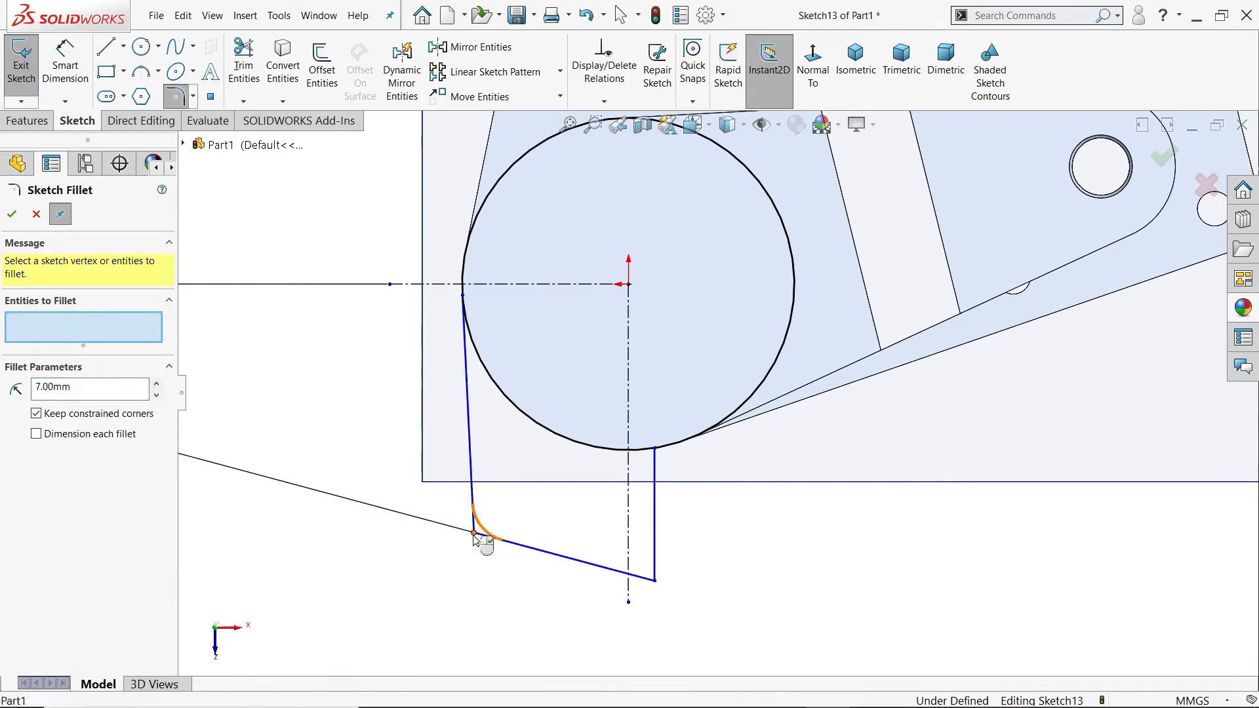
{"action": "left_click", "coordinate": [473, 533]}
{"action": "left_click", "coordinate": [655, 581]}
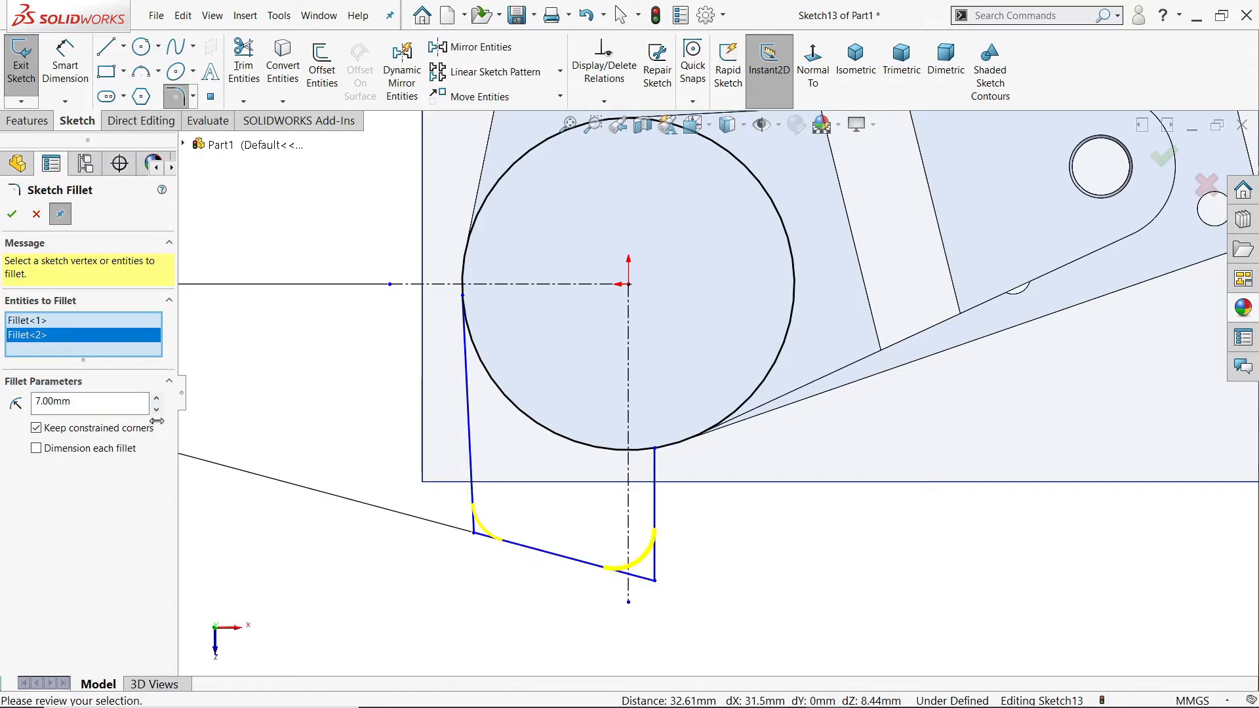
{"action": "left_click", "coordinate": [7, 218]}
{"action": "left_click", "coordinate": [6, 218]}
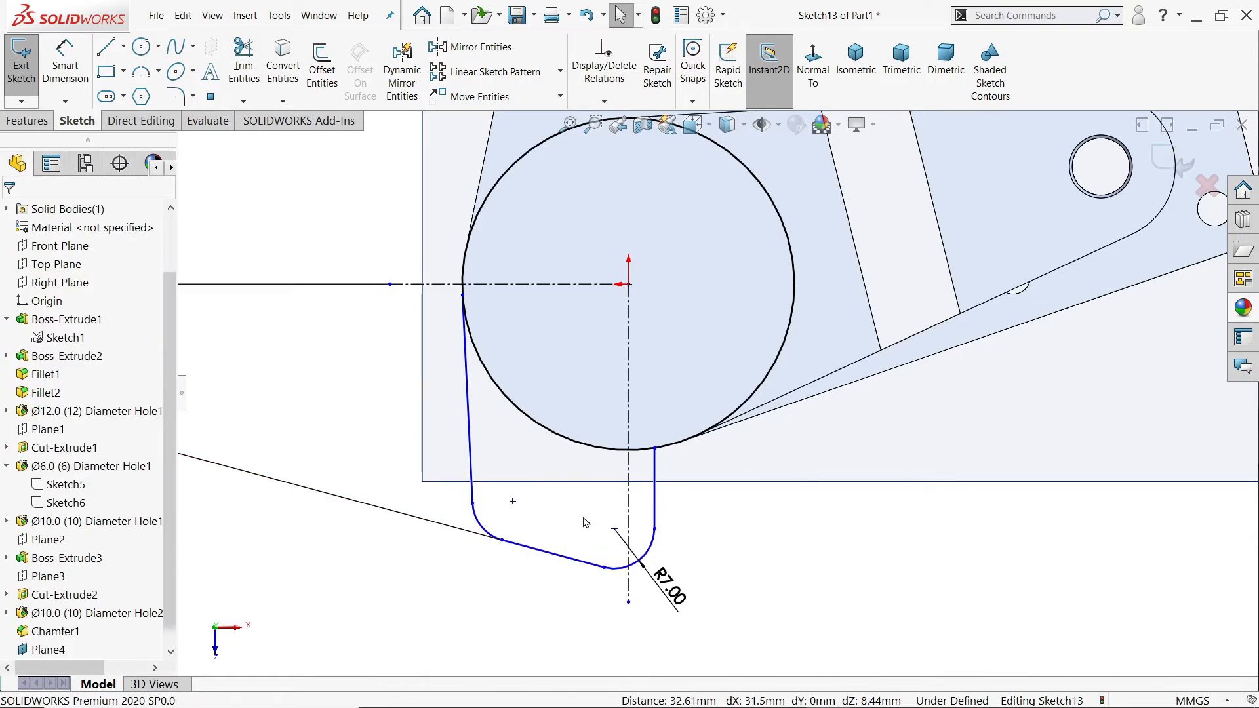
Step: Move the 15-degree angle dimension closer to the lug outline
{"action": "scroll", "coordinate": [644, 523], "scroll_direction": "up", "scroll_amount": 1}
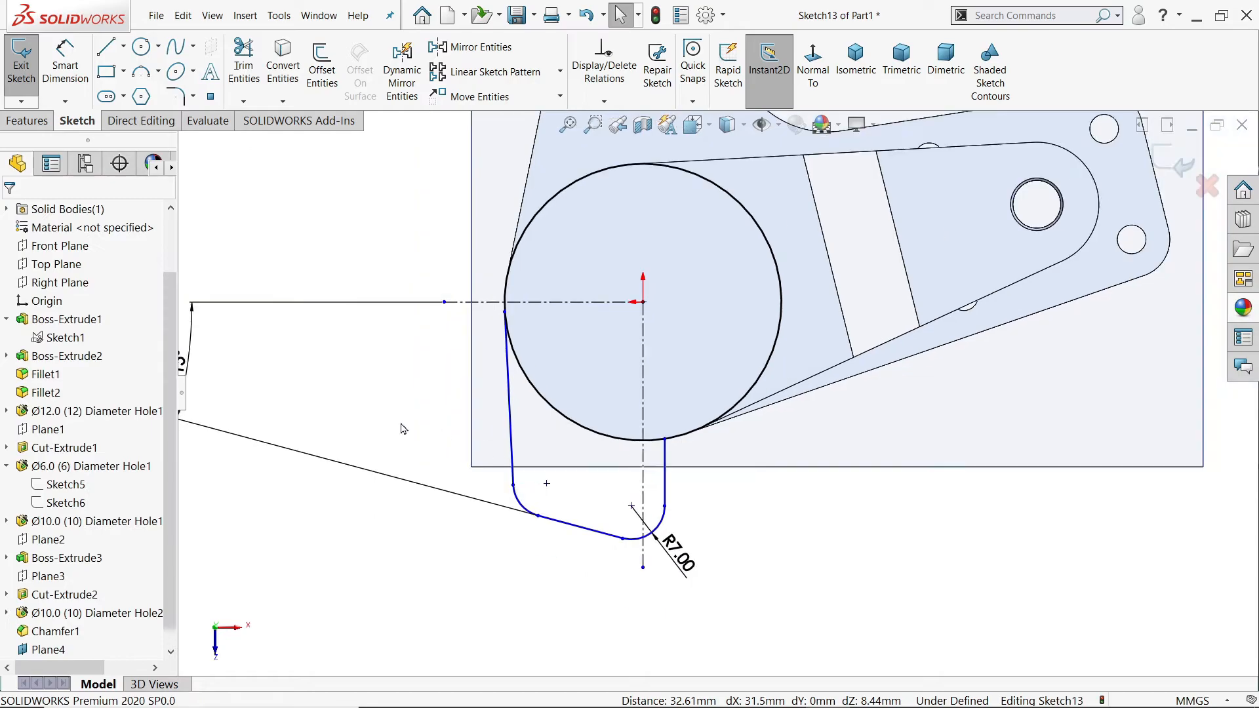
{"action": "scroll", "coordinate": [256, 389], "scroll_direction": "up", "scroll_amount": 2}
{"action": "left_click", "coordinate": [346, 378]}
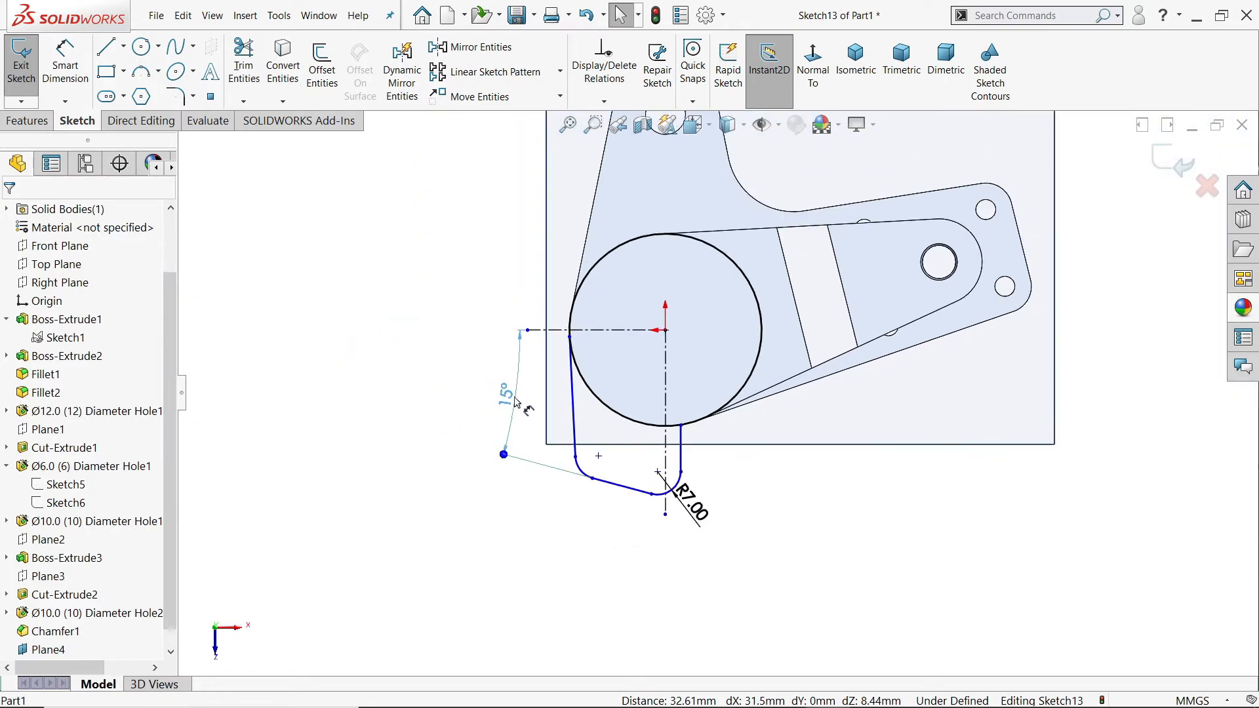
Step: Make the centre of the R7 fillet nearest the vertical centerline coincident with that centerline
{"action": "scroll", "coordinate": [666, 436], "scroll_direction": "down", "scroll_amount": 4}
{"action": "scroll", "coordinate": [665, 436], "scroll_direction": "down", "scroll_amount": 1}
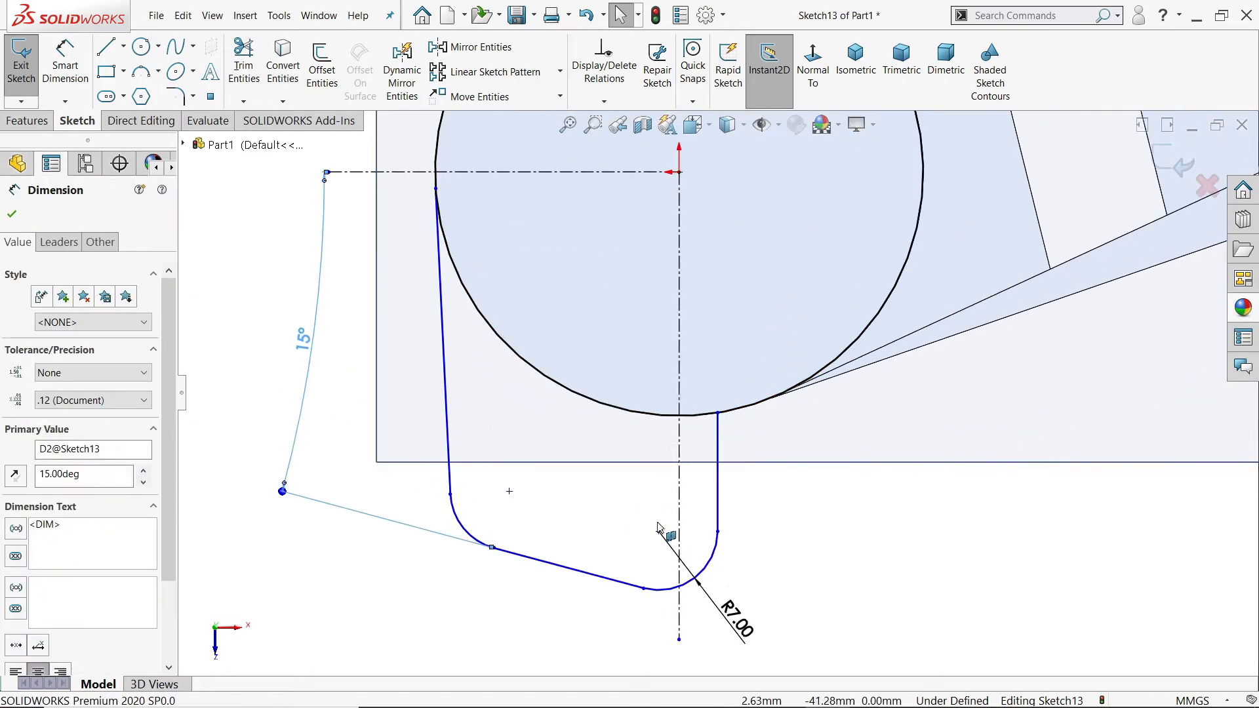
{"action": "left_click", "coordinate": [679, 534]}
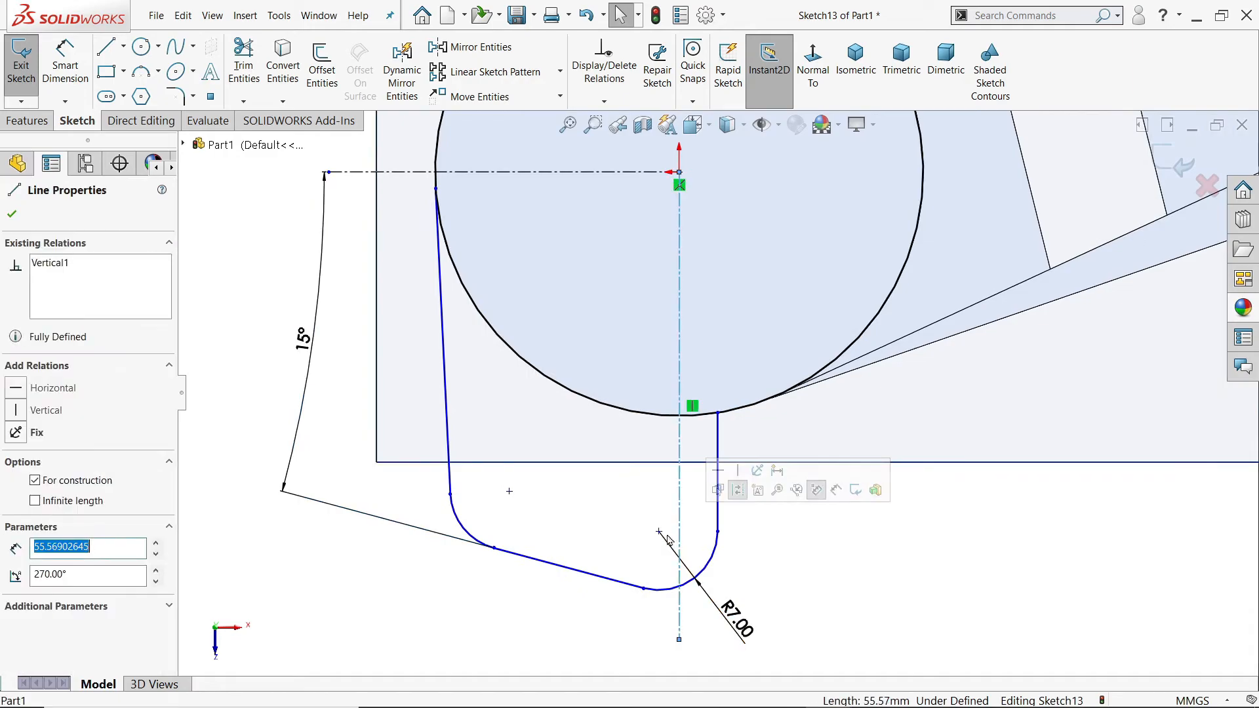
{"action": "left_click", "coordinate": [658, 531], "text": "ctrl"}
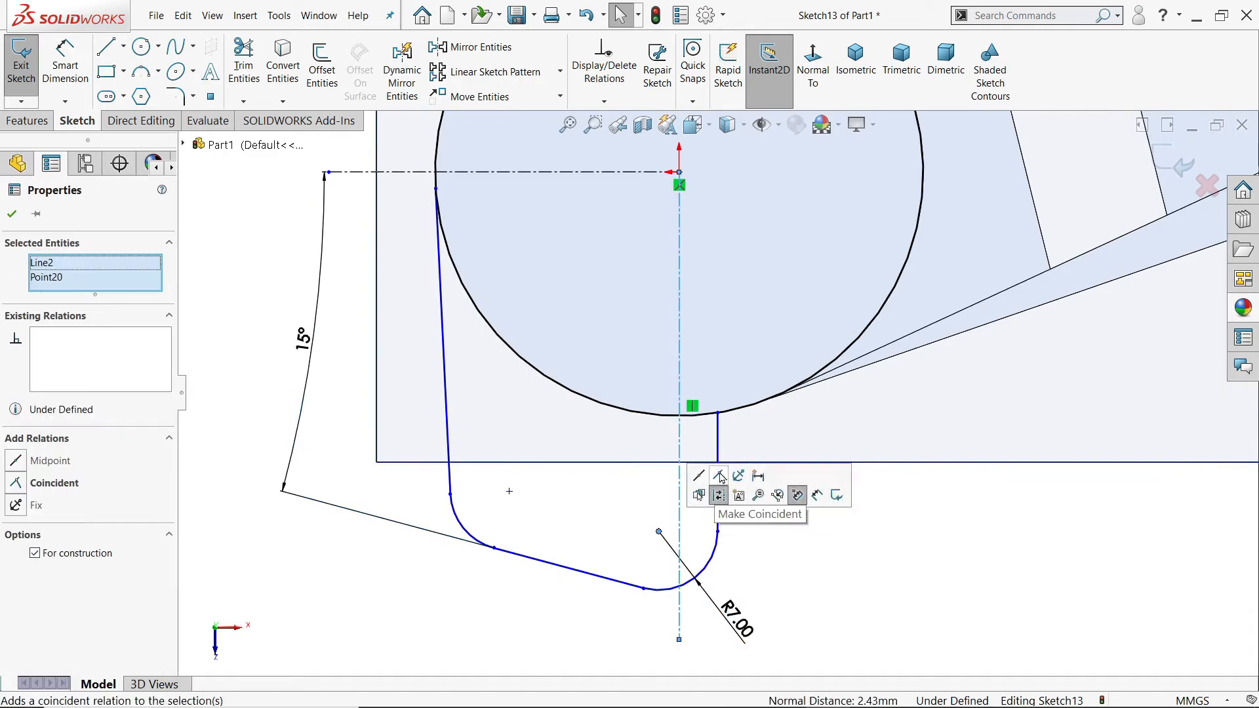
{"action": "left_click", "coordinate": [721, 477]}
Step: Dimension the vertical distance from the R7 fillet centre on the vertical centerline to the horizontal centerline as 40 mm
{"action": "left_click", "coordinate": [65, 66]}
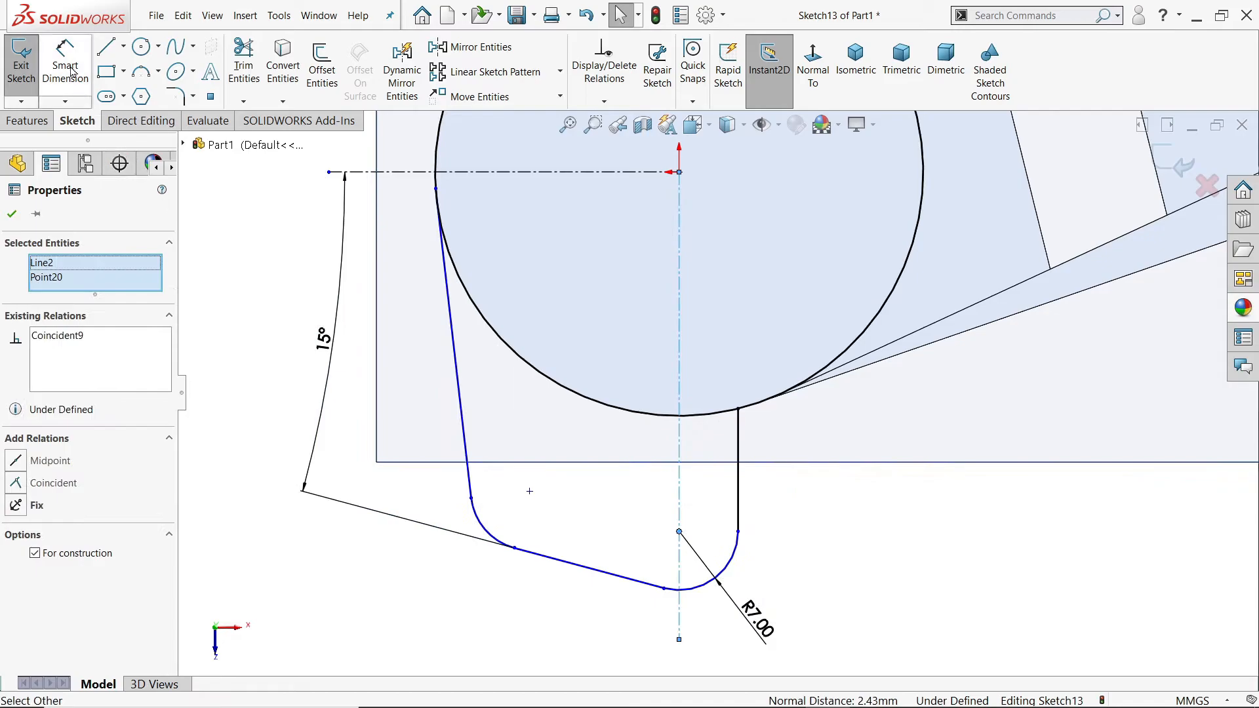
{"action": "left_click", "coordinate": [679, 533]}
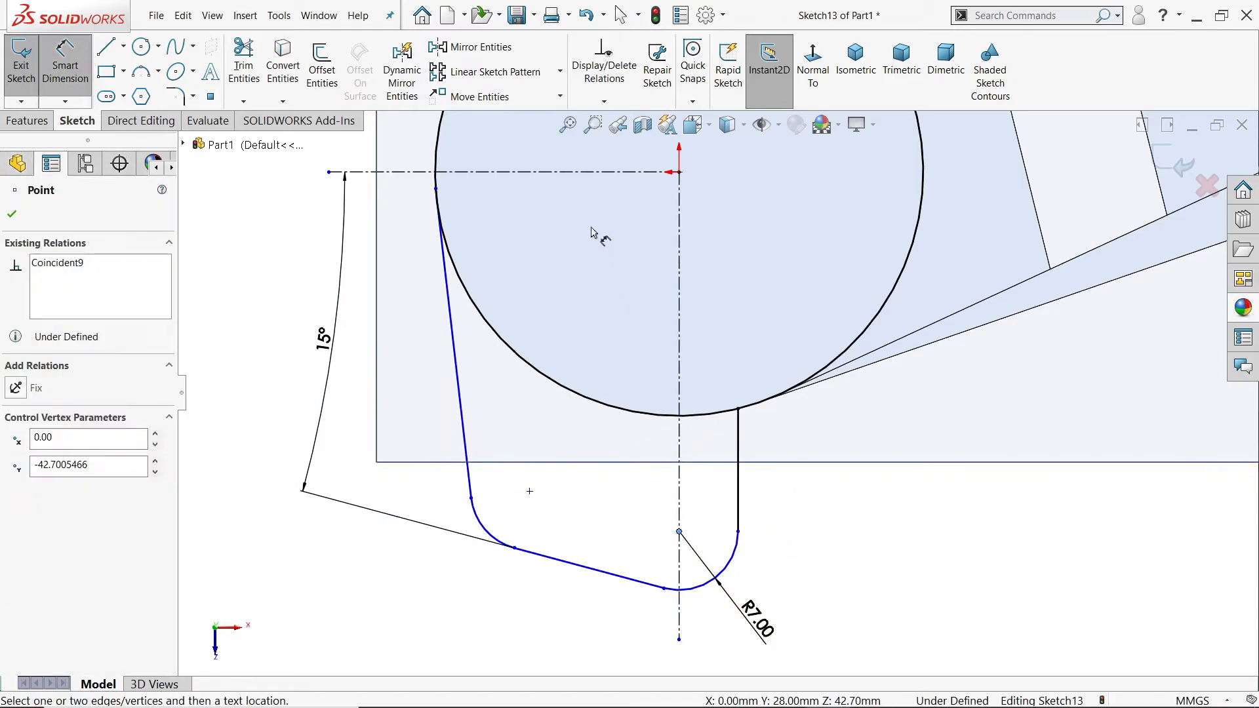
{"action": "left_click", "coordinate": [588, 173]}
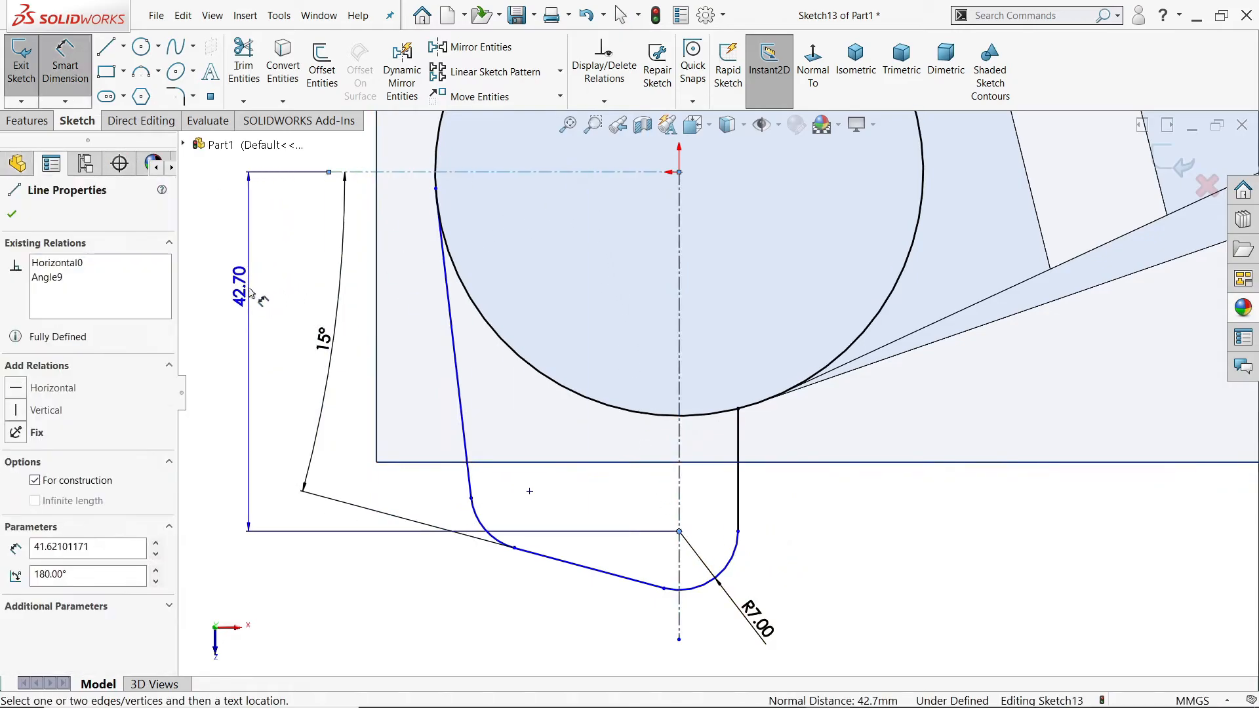
{"action": "left_click", "coordinate": [244, 287]}
{"action": "type", "text": "40"}
{"action": "left_click", "coordinate": [168, 261]}
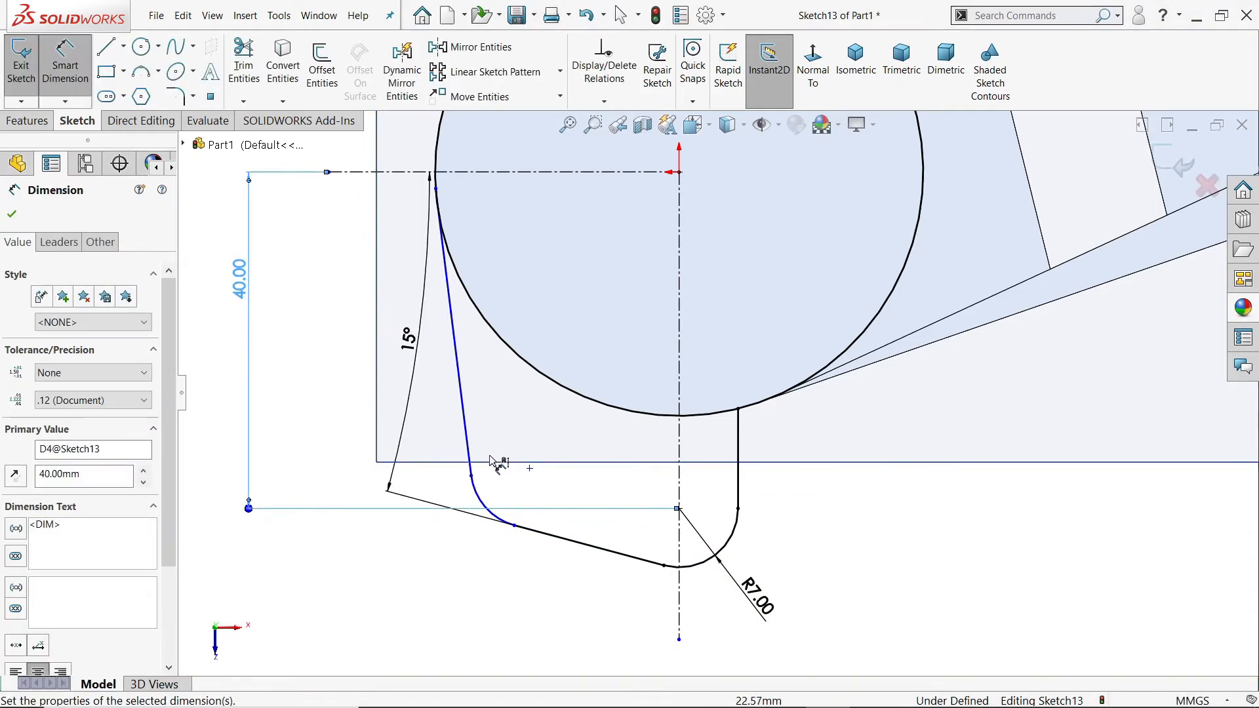
{"action": "left_click", "coordinate": [10, 215]}
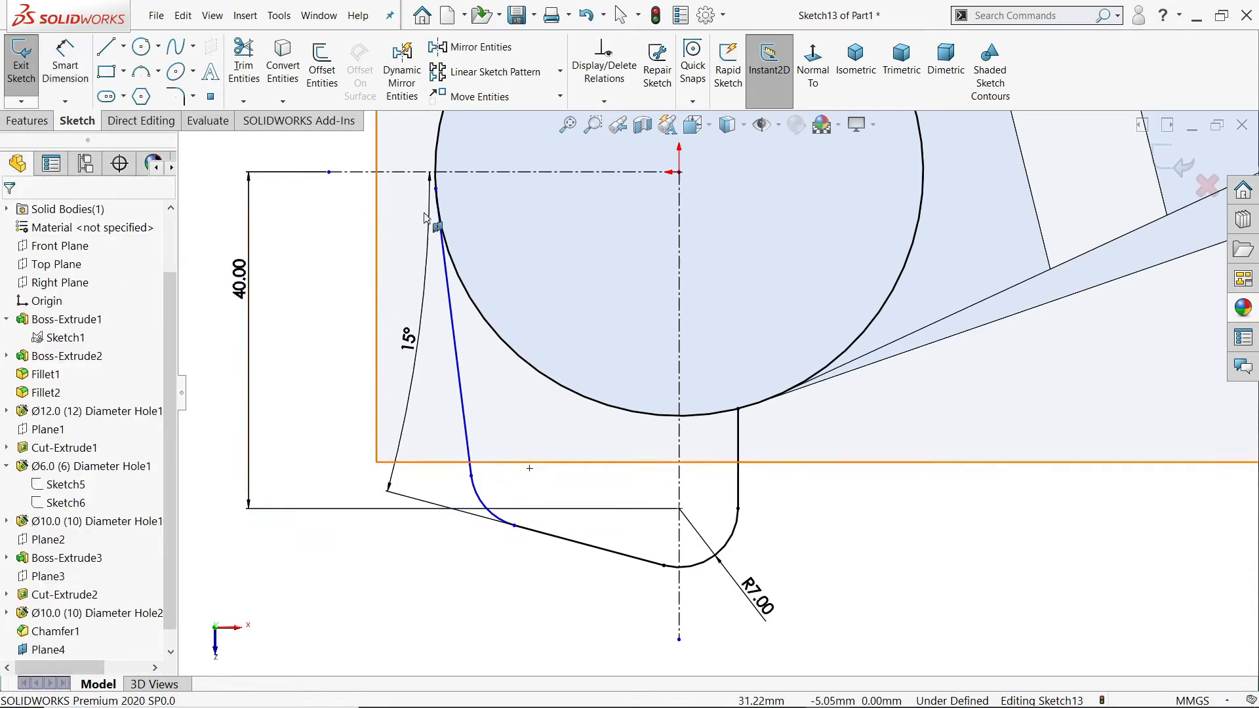
{"action": "left_click", "coordinate": [459, 301]}
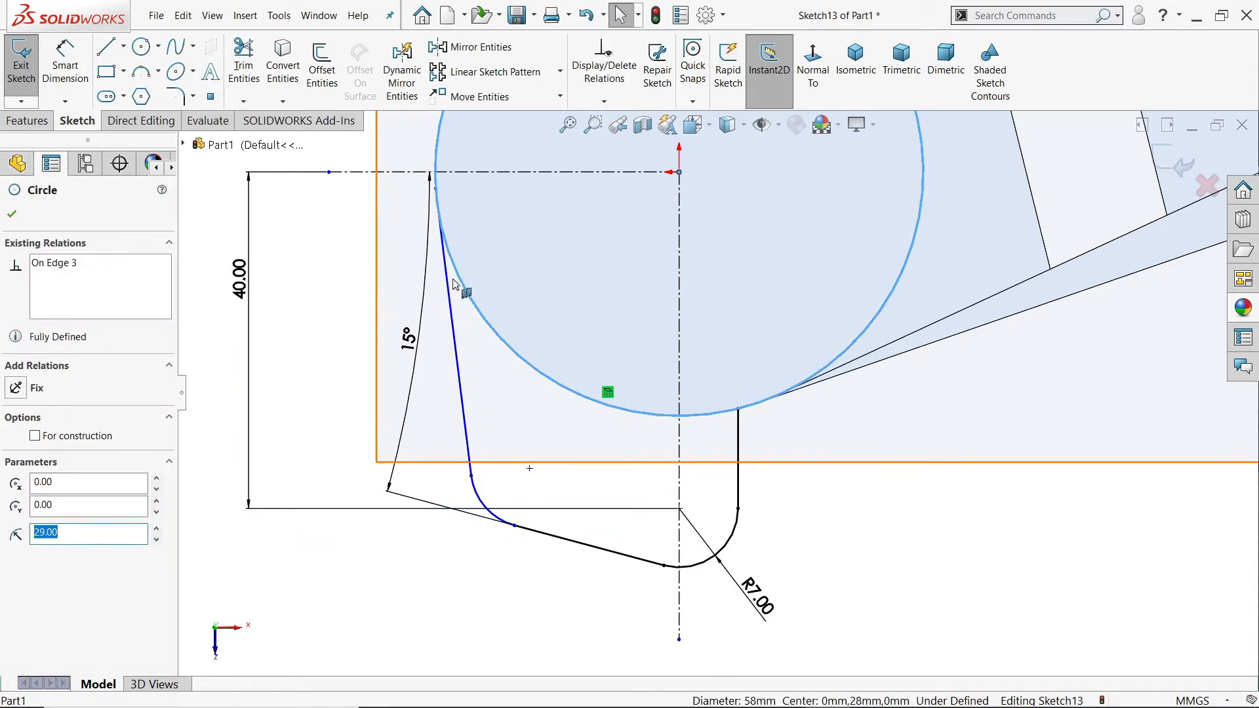
{"action": "left_click", "coordinate": [436, 189], "text": "ctrl"}
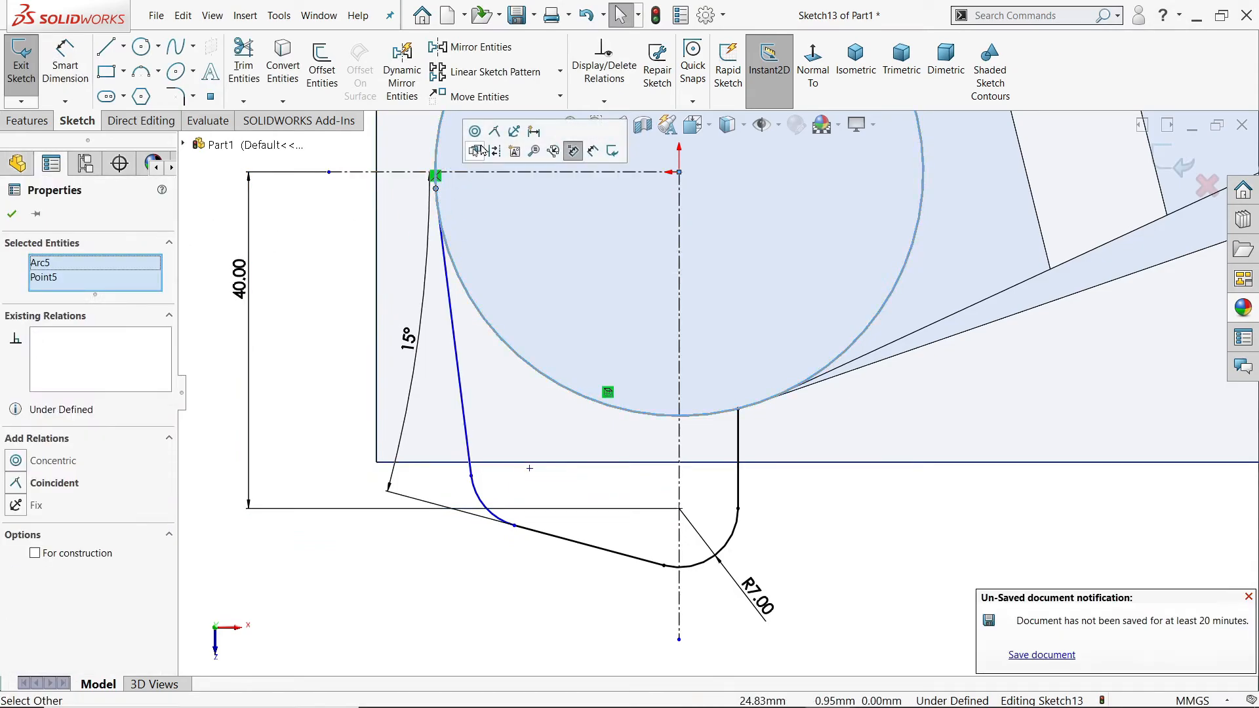
{"action": "left_click", "coordinate": [298, 274]}
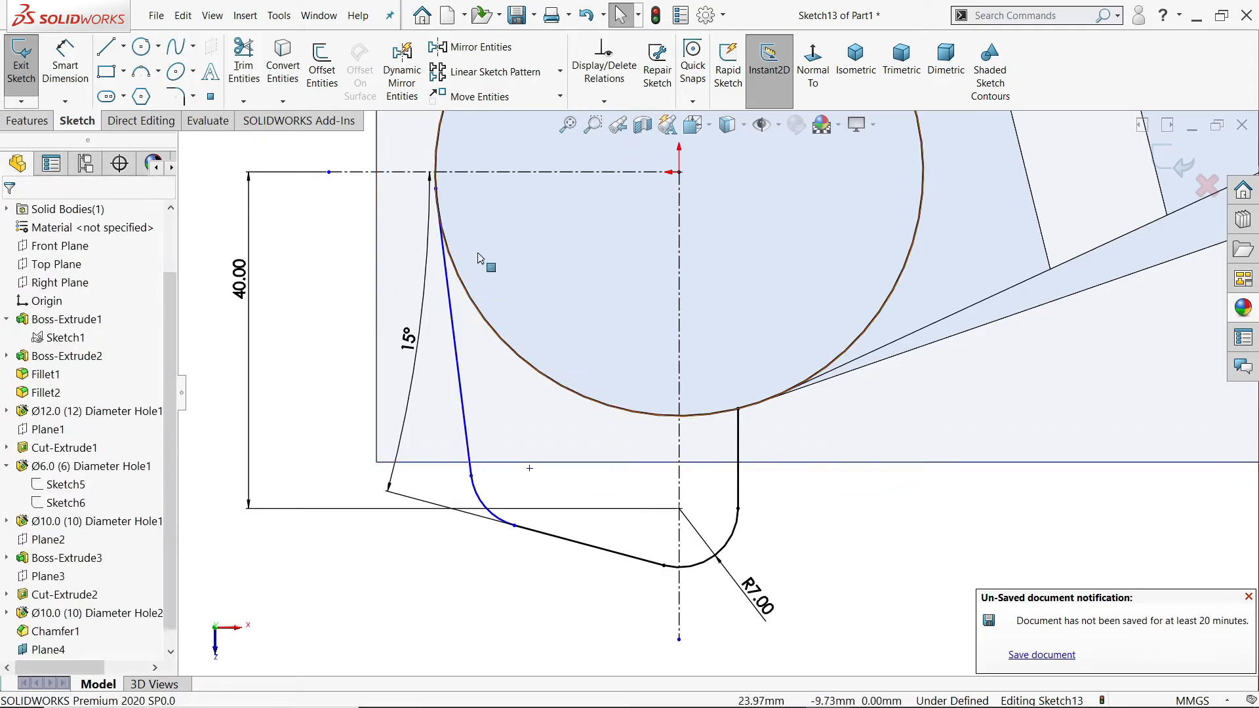
Step: Make the lug outline's long outer side line tangent to the cylinder's circle
{"action": "left_click", "coordinate": [448, 290]}
{"action": "left_click", "coordinate": [469, 296], "text": "ctrl"}
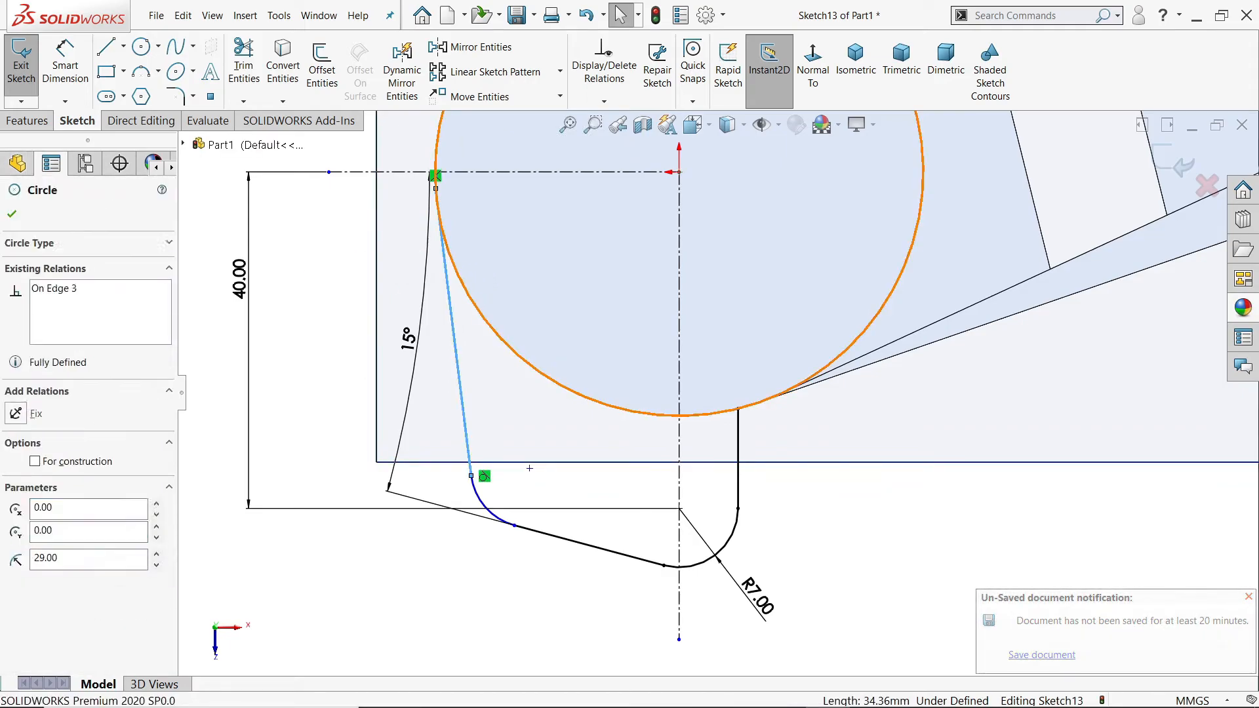
{"action": "left_click", "coordinate": [503, 229]}
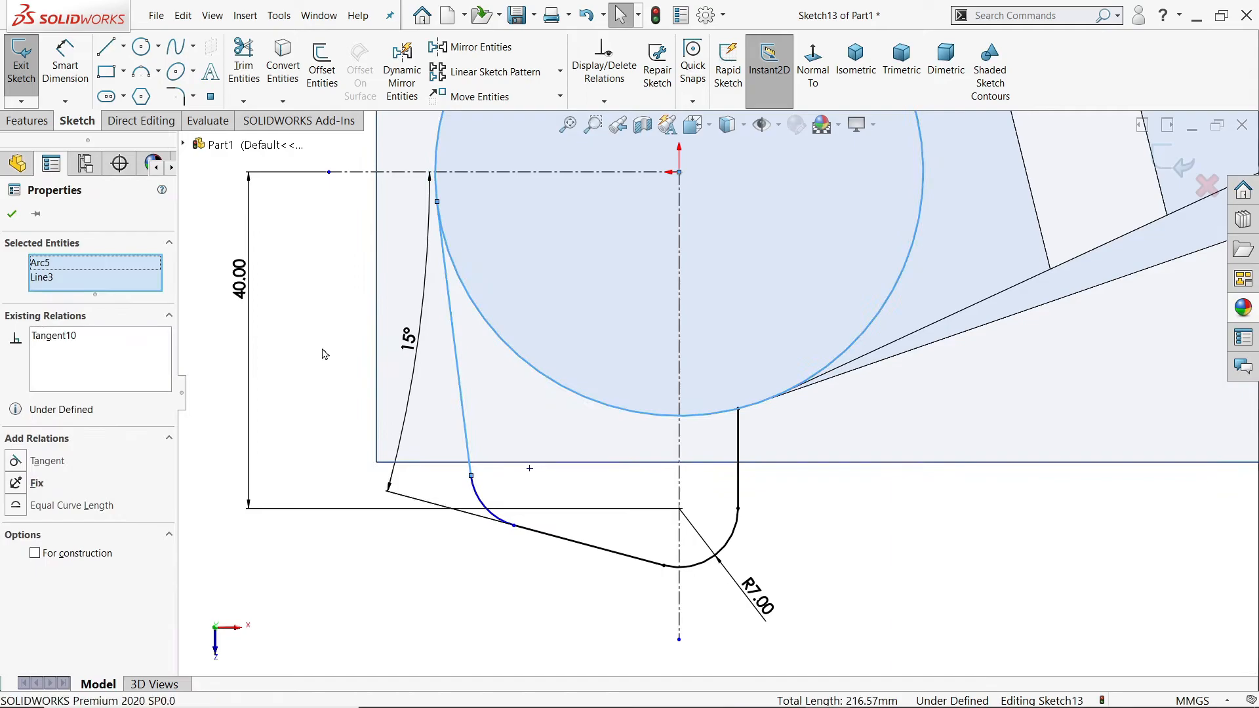
{"action": "left_click", "coordinate": [350, 416]}
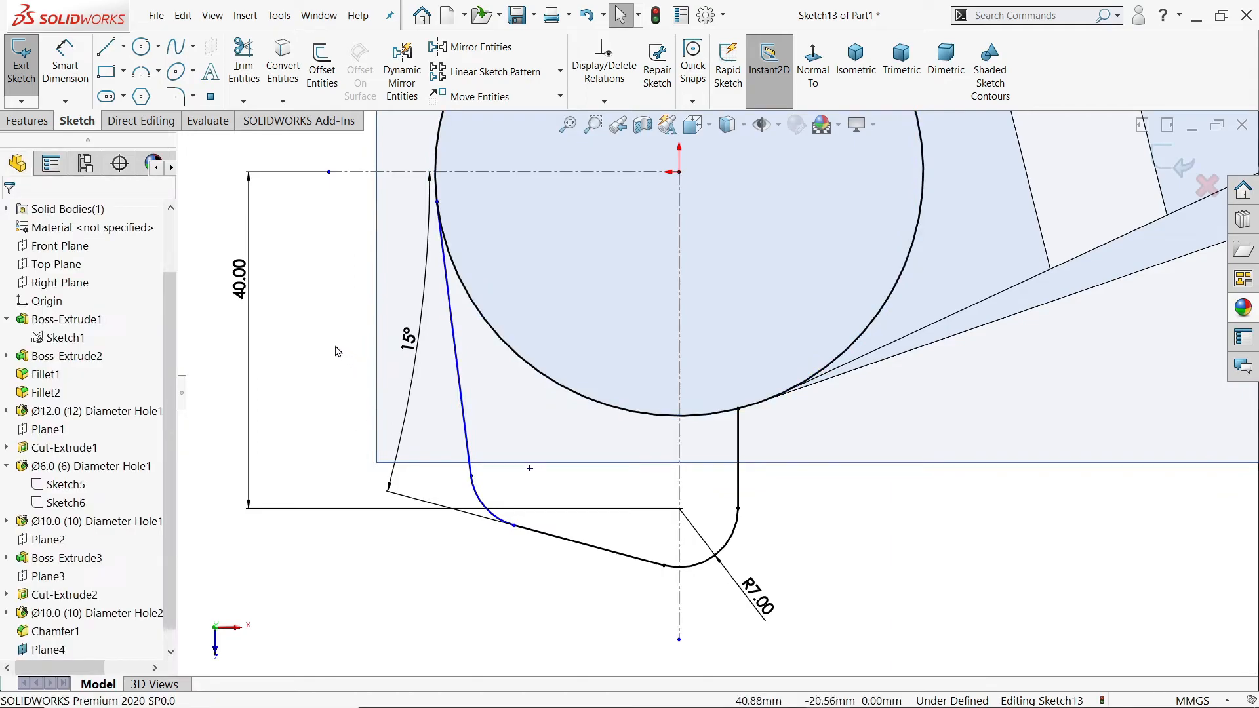
Step: Dimension the horizontal distance between the centres of the two lower fillets as 20 mm
{"action": "left_click", "coordinate": [69, 70]}
{"action": "left_click", "coordinate": [530, 468]}
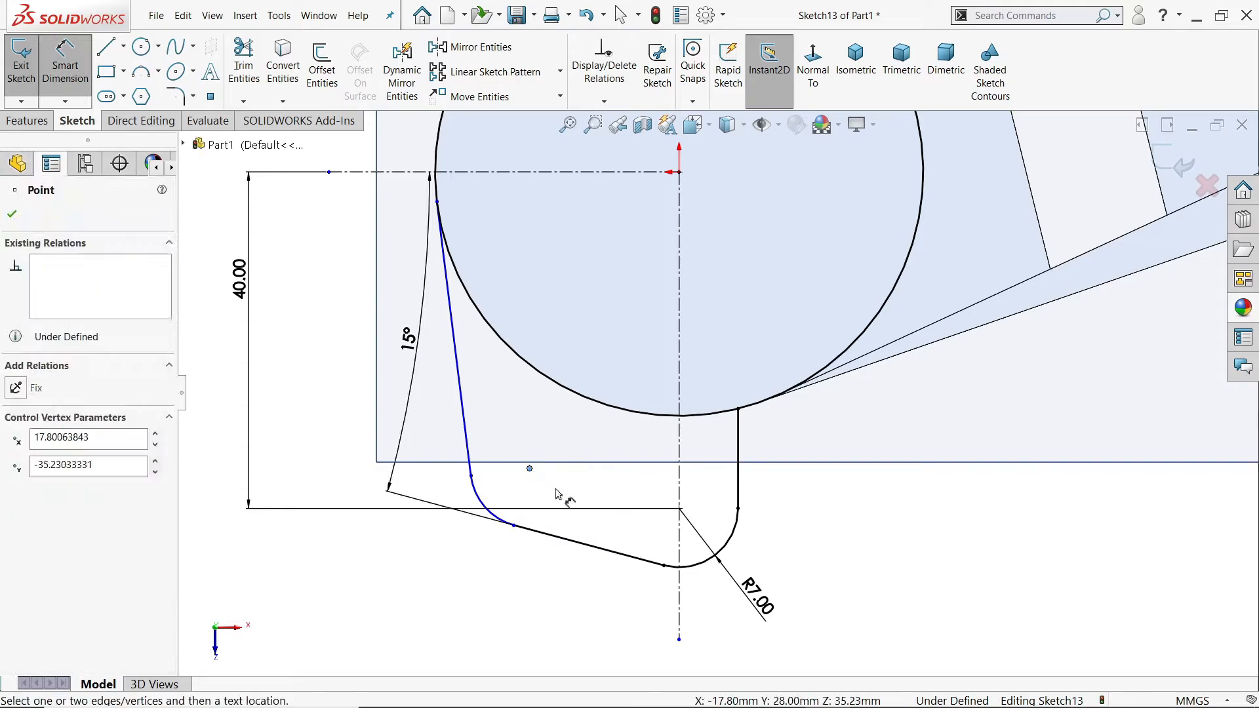
{"action": "left_click", "coordinate": [680, 509]}
{"action": "left_click", "coordinate": [623, 583]}
{"action": "type", "text": "20"}
{"action": "left_click", "coordinate": [527, 558]}
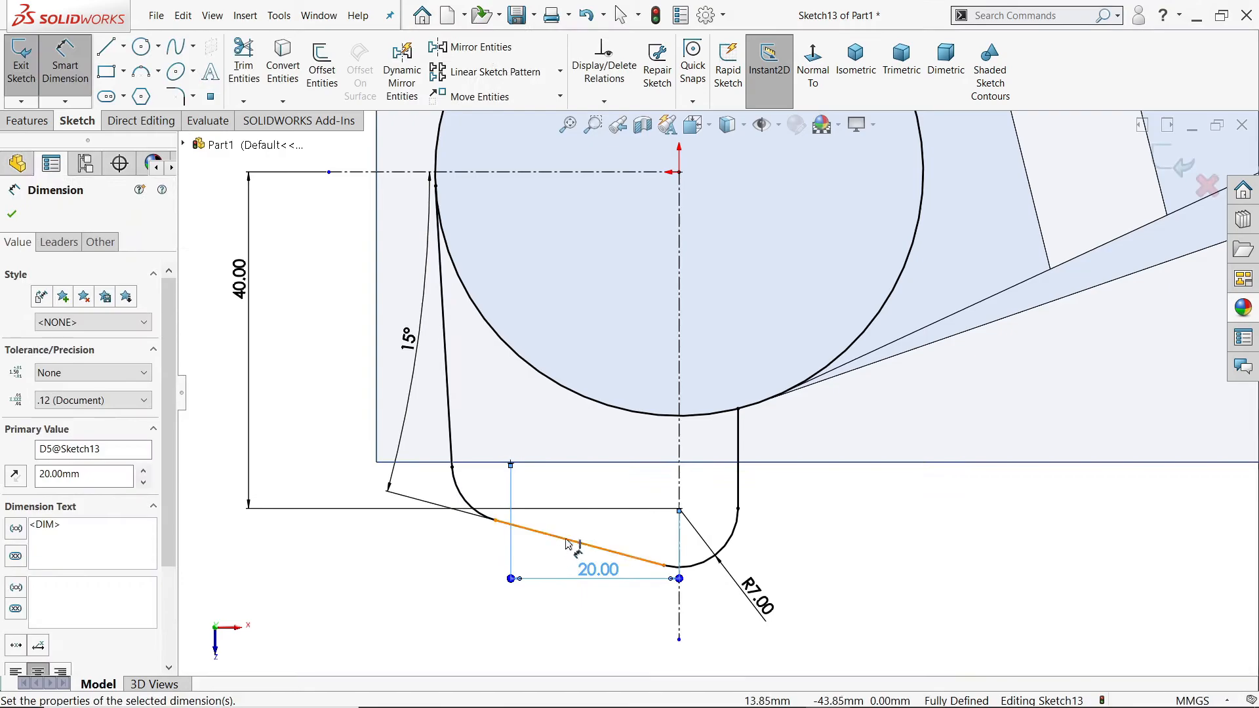
Step: Power-trim the cylinder's circle outside the lug outline, keeping only the arc that closes the profile
{"action": "scroll", "coordinate": [616, 472], "scroll_direction": "up", "scroll_amount": 2}
{"action": "scroll", "coordinate": [702, 379], "scroll_direction": "up", "scroll_amount": 2}
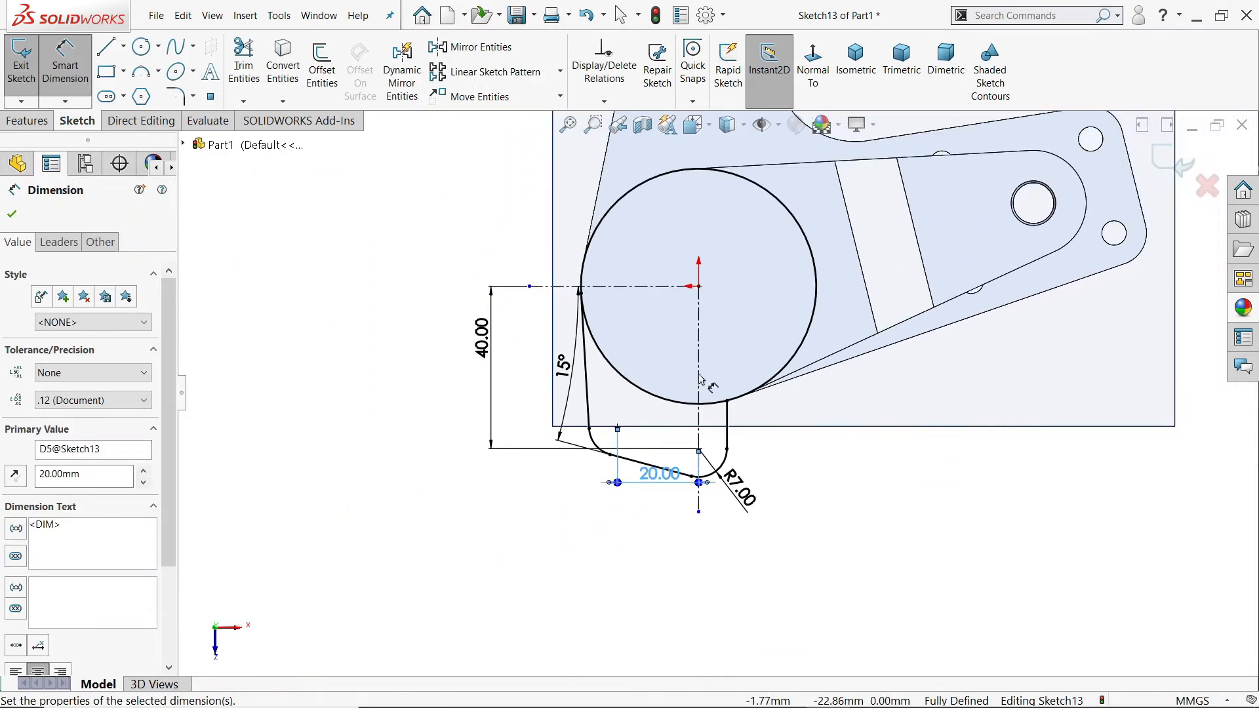
{"action": "left_click", "coordinate": [244, 67]}
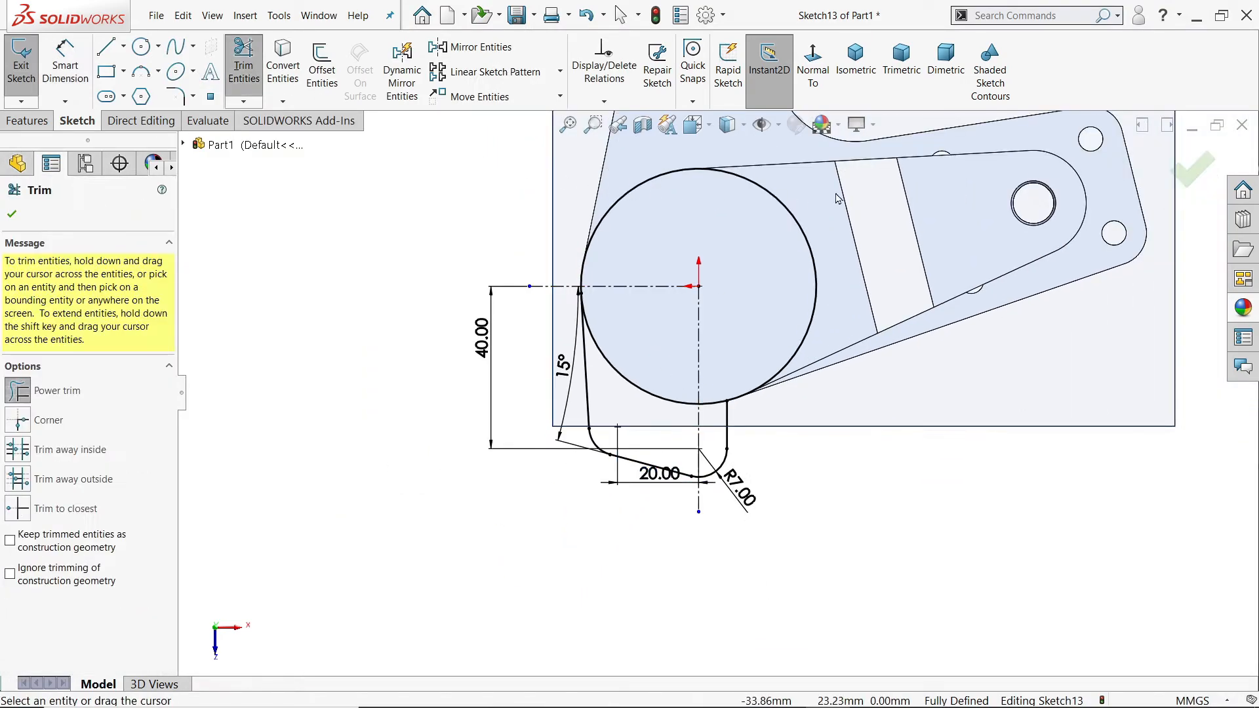
{"action": "scroll", "coordinate": [712, 285], "scroll_direction": "down", "scroll_amount": 2}
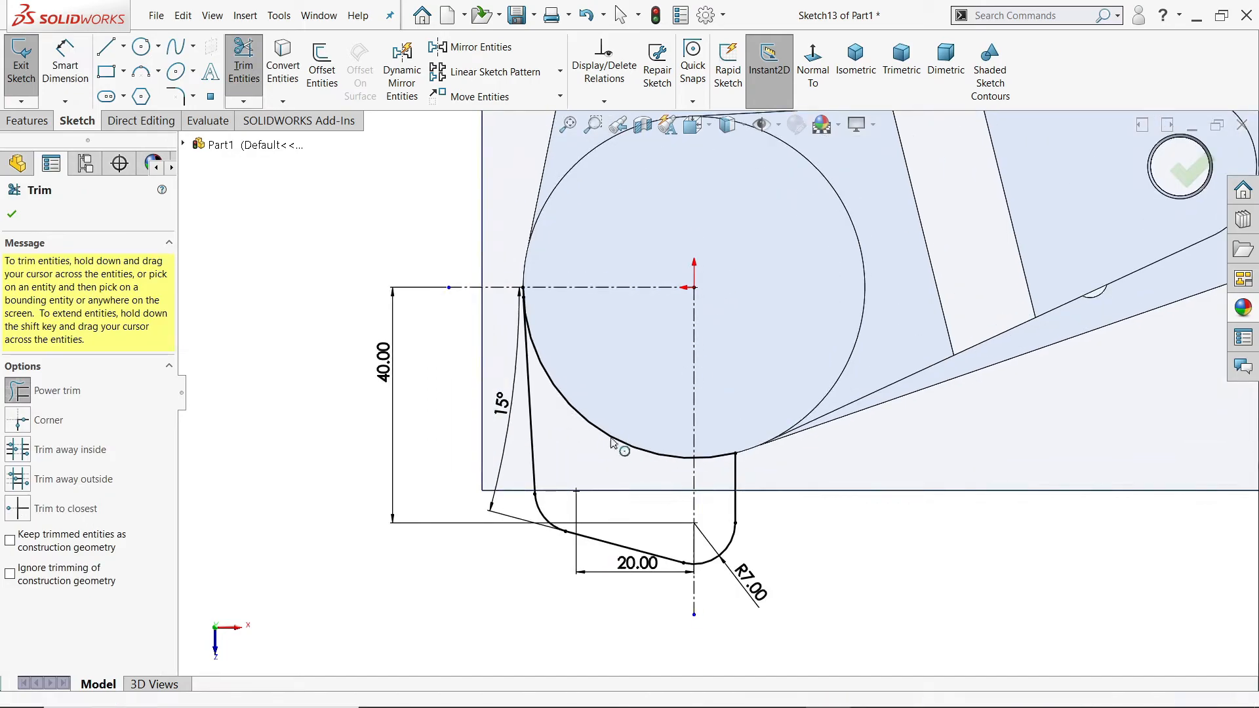
{"action": "scroll", "coordinate": [547, 335], "scroll_direction": "down", "scroll_amount": 4}
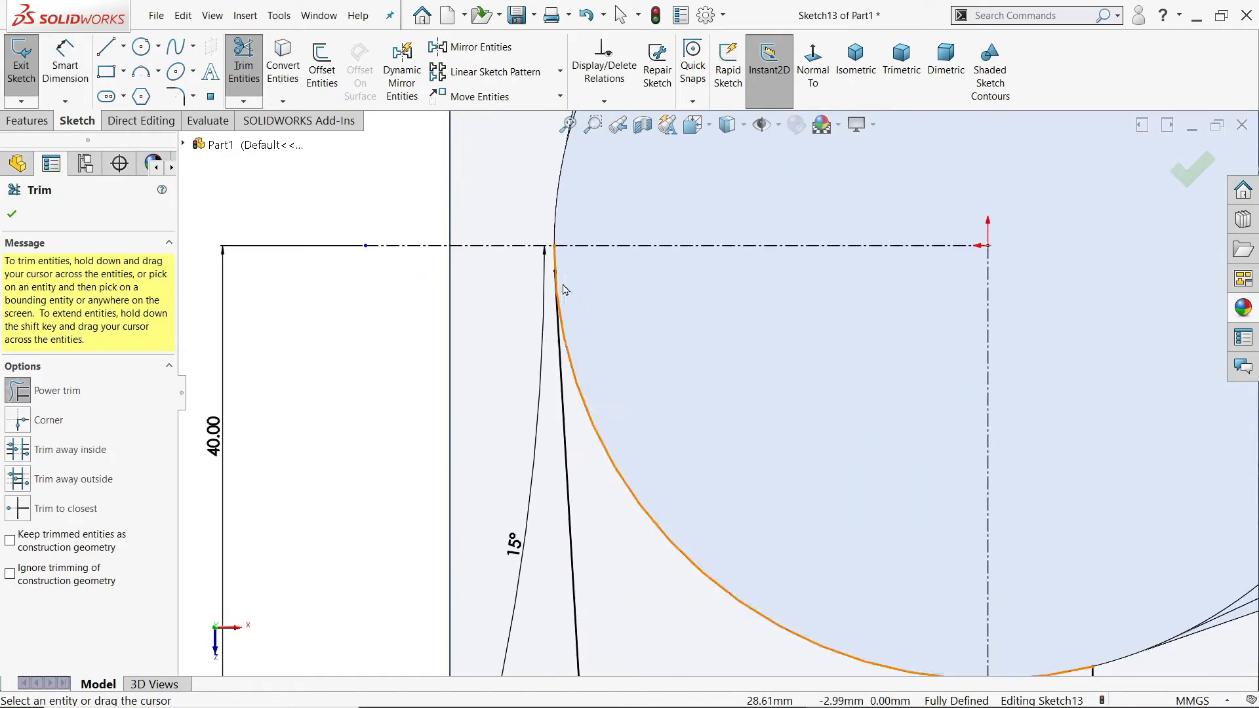
{"action": "scroll", "coordinate": [613, 301], "scroll_direction": "down", "scroll_amount": 4}
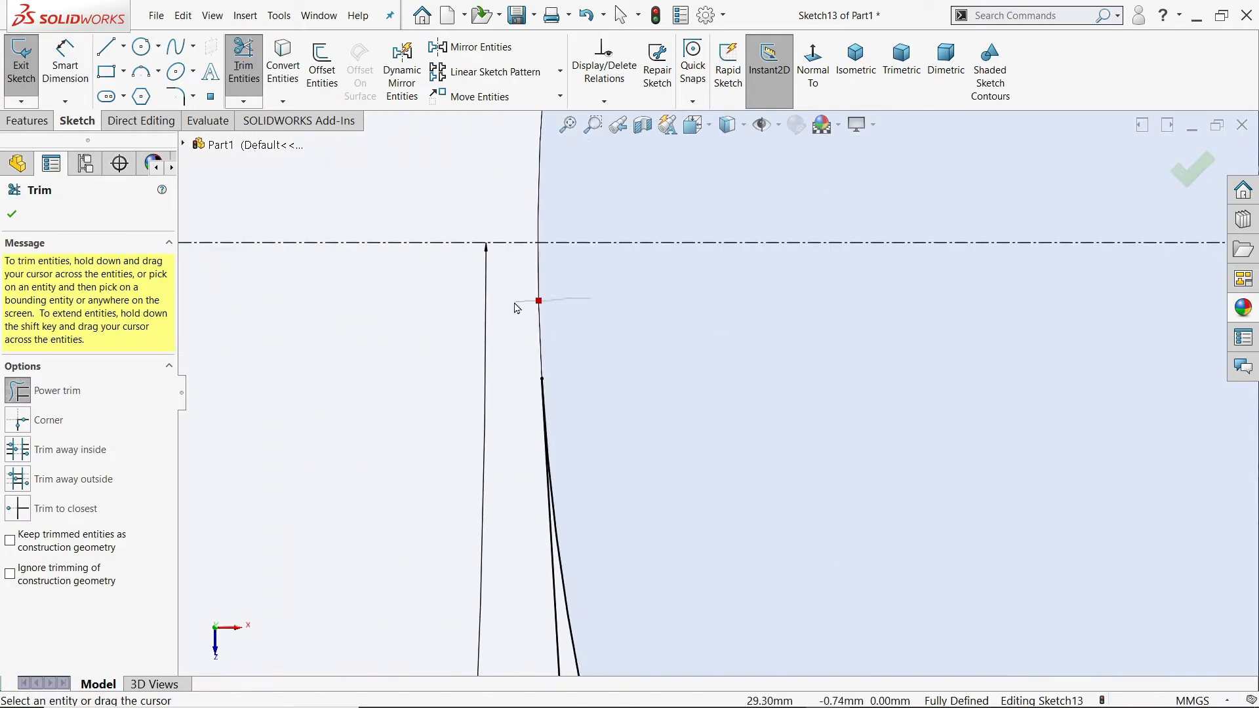
{"action": "scroll", "coordinate": [641, 402], "scroll_direction": "up", "scroll_amount": 6}
{"action": "scroll", "coordinate": [839, 413], "scroll_direction": "down", "scroll_amount": 3}
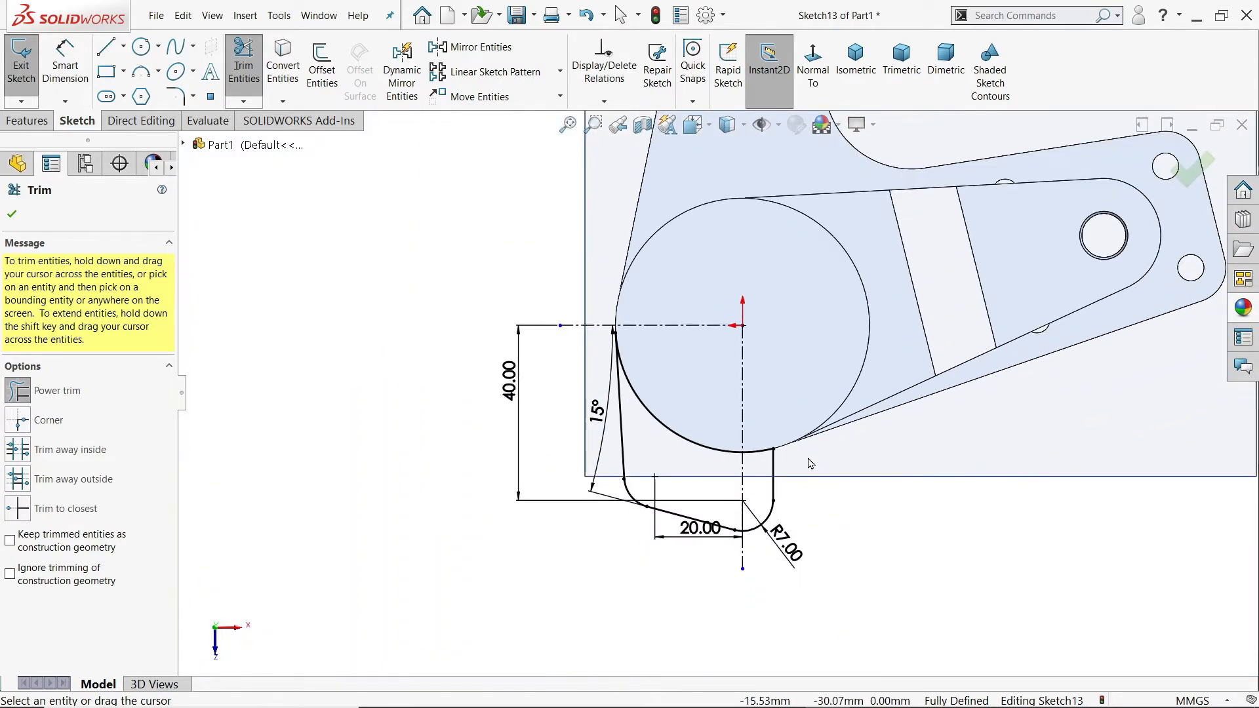
{"action": "left_click", "coordinate": [856, 59]}
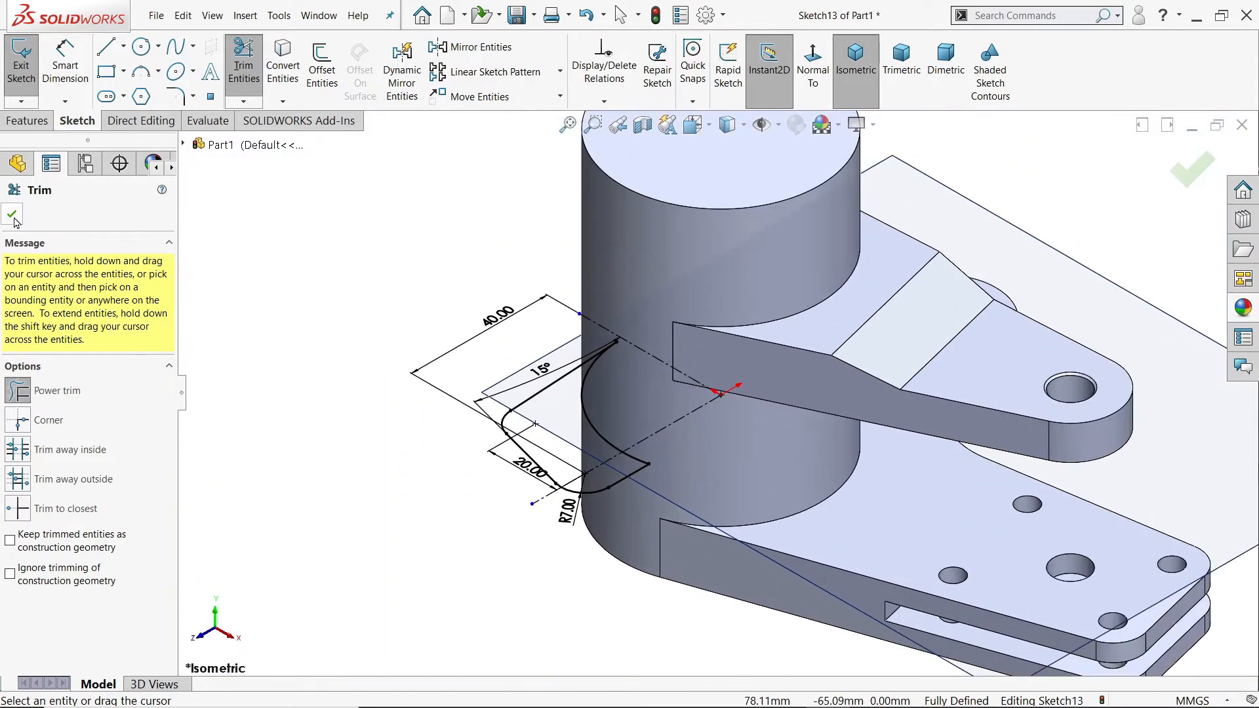
{"action": "left_click", "coordinate": [12, 214]}
Step: Extrude the lug profile 11 mm upward from its sketch plane, merged with the body, and hide Plane4
{"action": "left_click", "coordinate": [29, 120]}
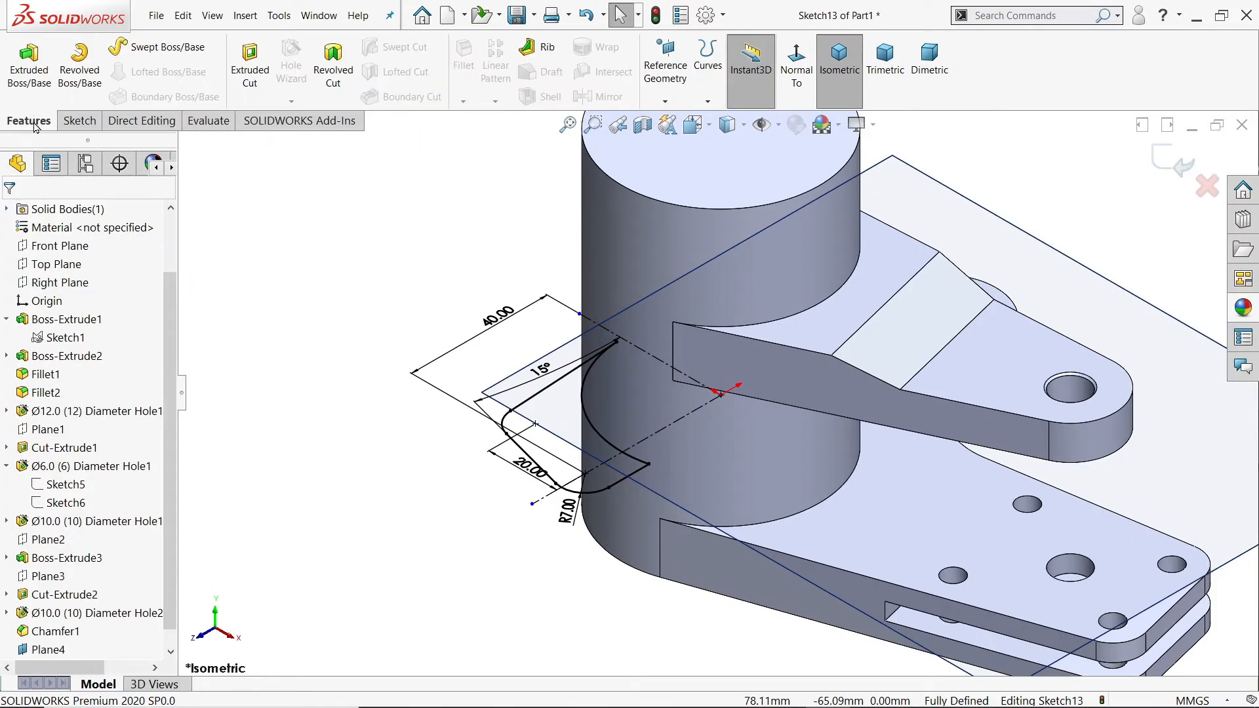
{"action": "left_click", "coordinate": [29, 65]}
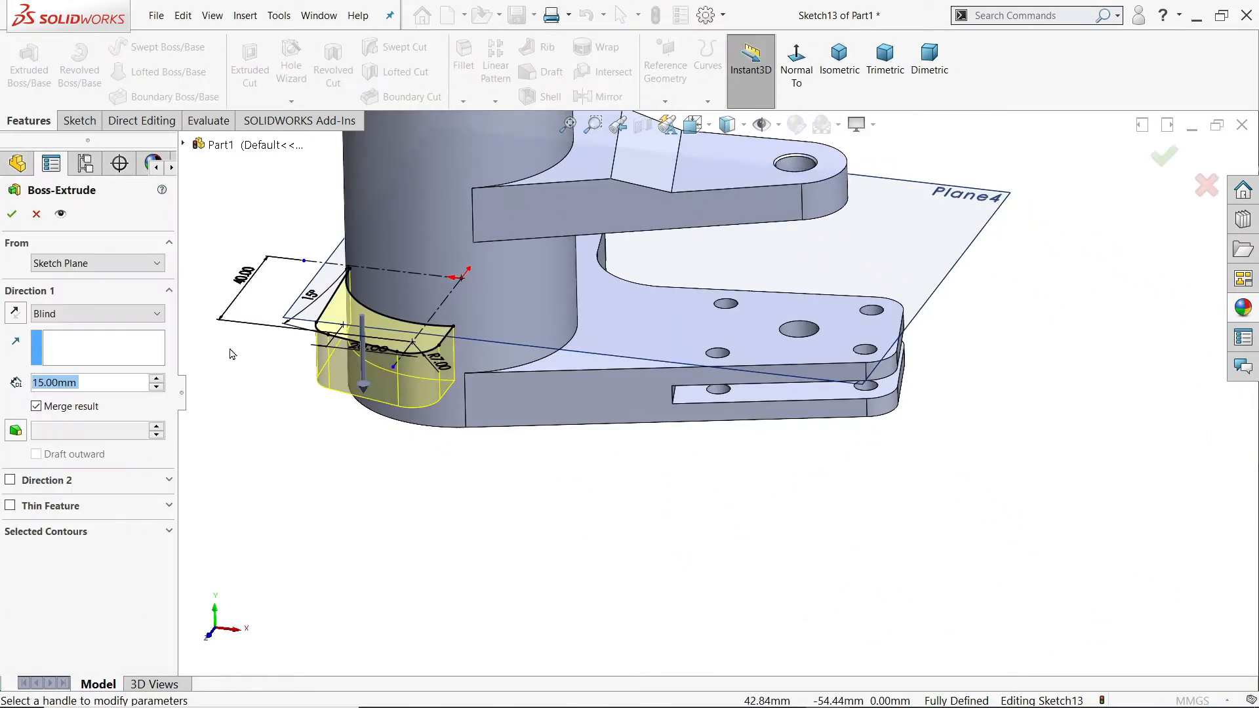
{"action": "type", "text": "11"}
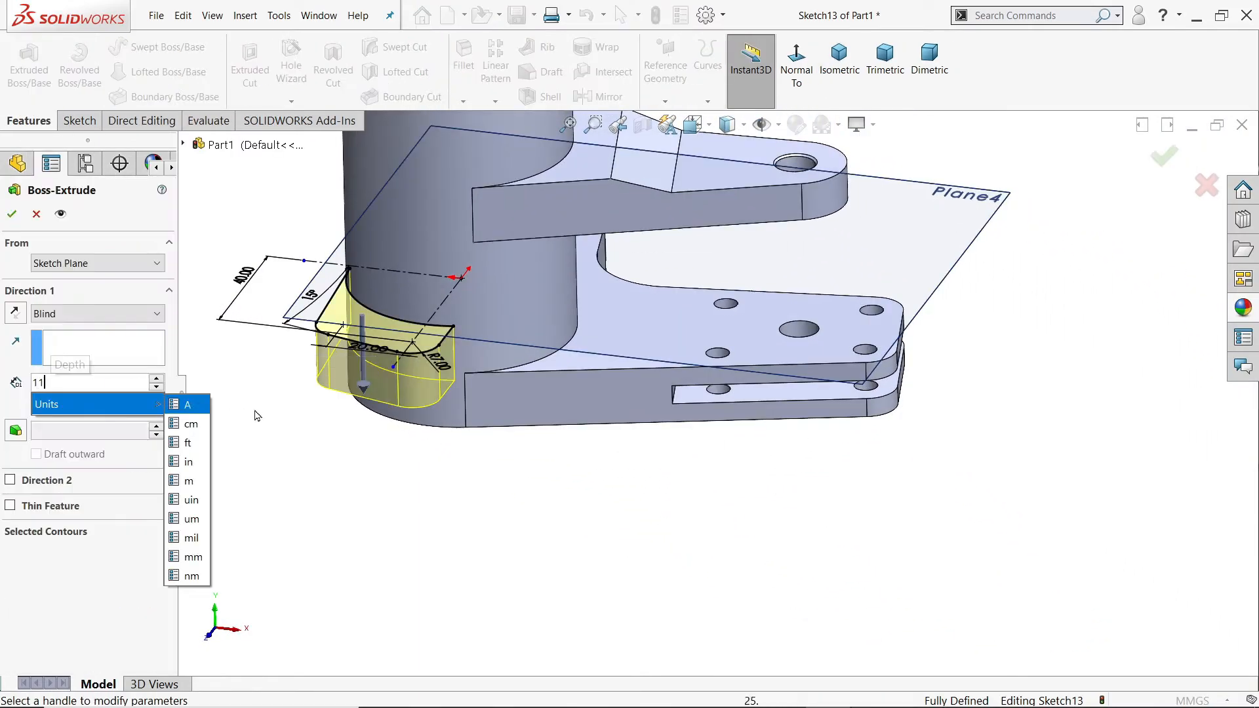
{"action": "key", "text": "Return"}
{"action": "scroll", "coordinate": [395, 321], "scroll_direction": "down", "scroll_amount": 2}
{"action": "scroll", "coordinate": [309, 308], "scroll_direction": "down", "scroll_amount": 1}
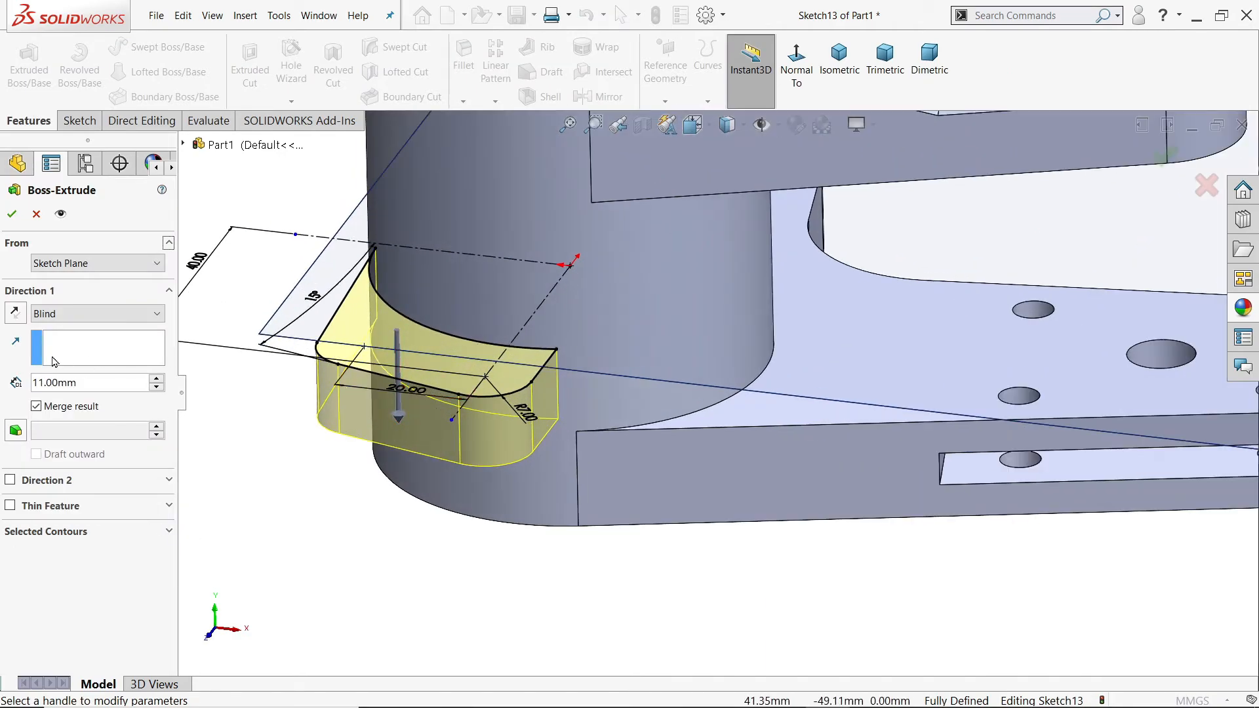
{"action": "left_click", "coordinate": [15, 314]}
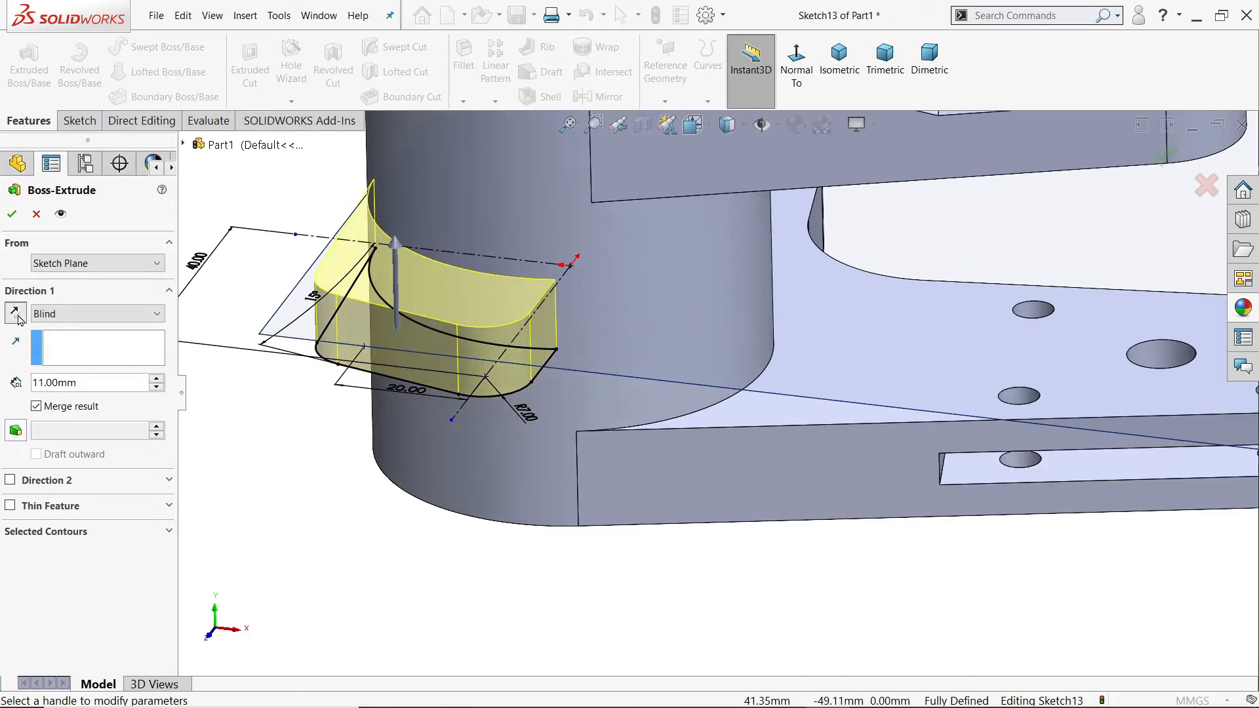
{"action": "left_click", "coordinate": [12, 214]}
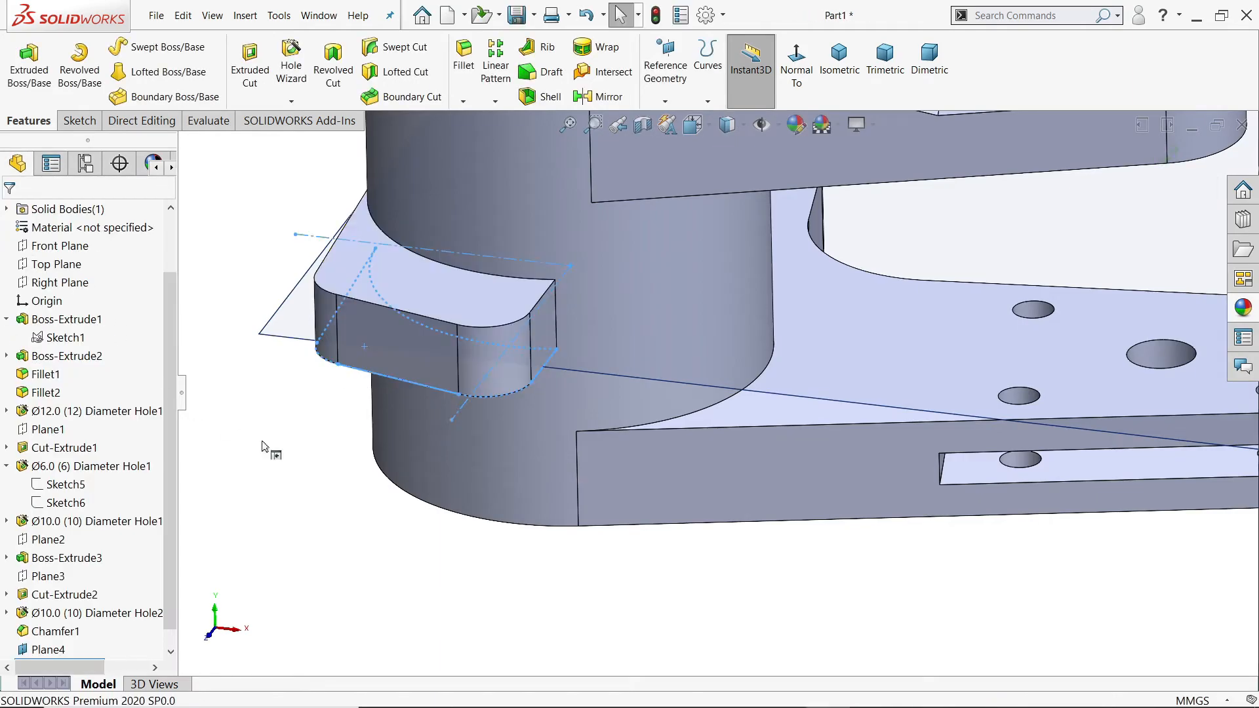
{"action": "left_click", "coordinate": [295, 331]}
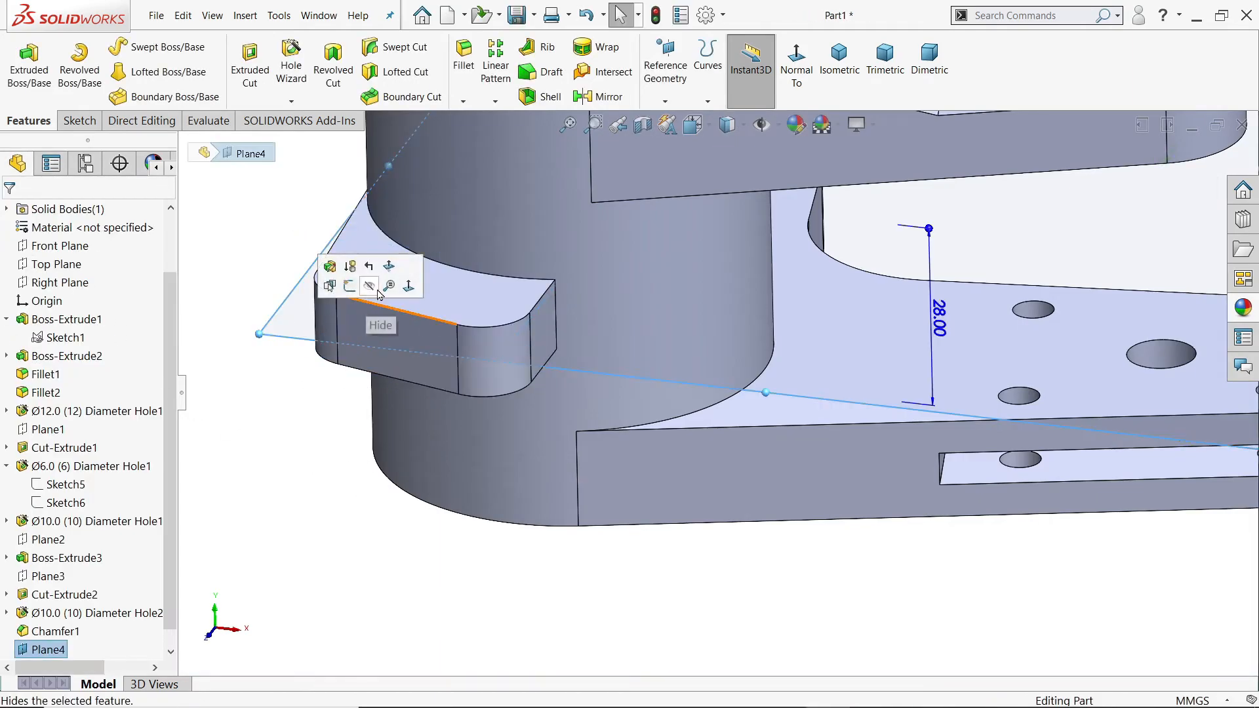
{"action": "middle_click_drag", "start_coordinate": [365, 289], "coordinate": [329, 519]}
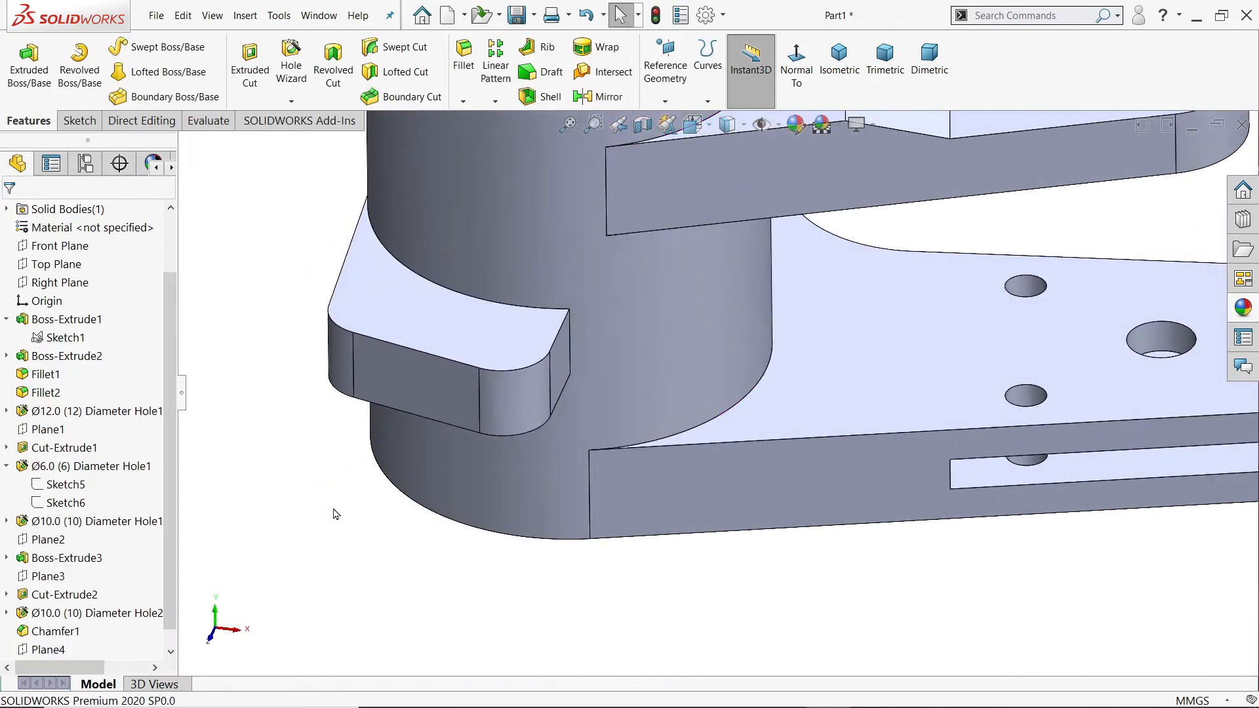
Step: Create a mid plane between the top and bottom faces of the extruded lug
{"action": "left_click", "coordinate": [664, 97]}
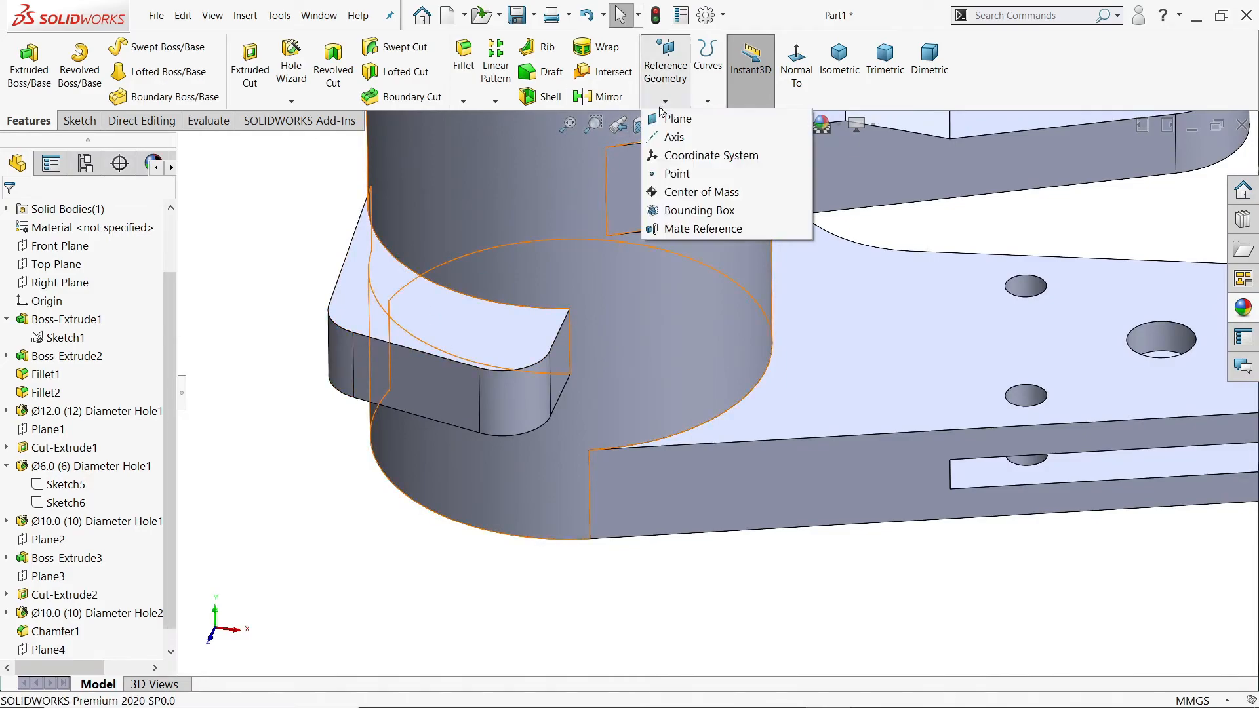
{"action": "left_click", "coordinate": [669, 124]}
{"action": "left_click", "coordinate": [387, 306]}
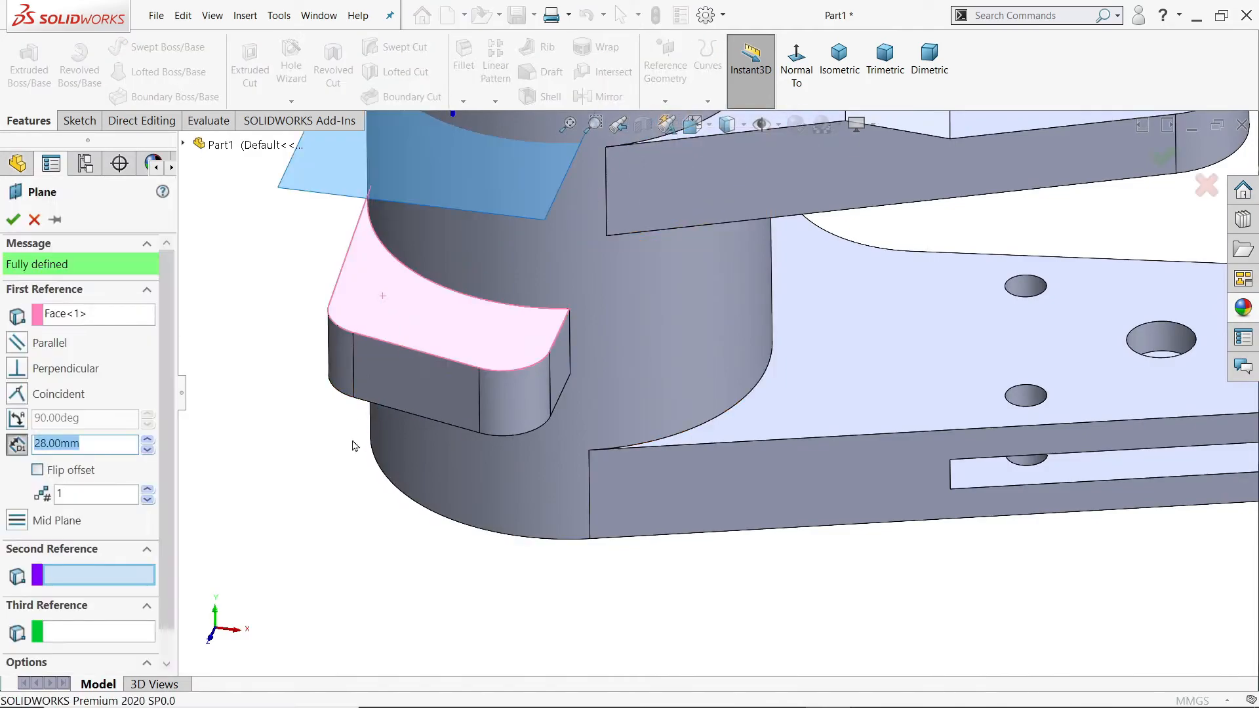
{"action": "middle_click_drag", "start_coordinate": [354, 441], "coordinate": [422, 230]}
{"action": "left_click", "coordinate": [498, 204]}
{"action": "middle_click_drag", "start_coordinate": [498, 203], "coordinate": [484, 327]}
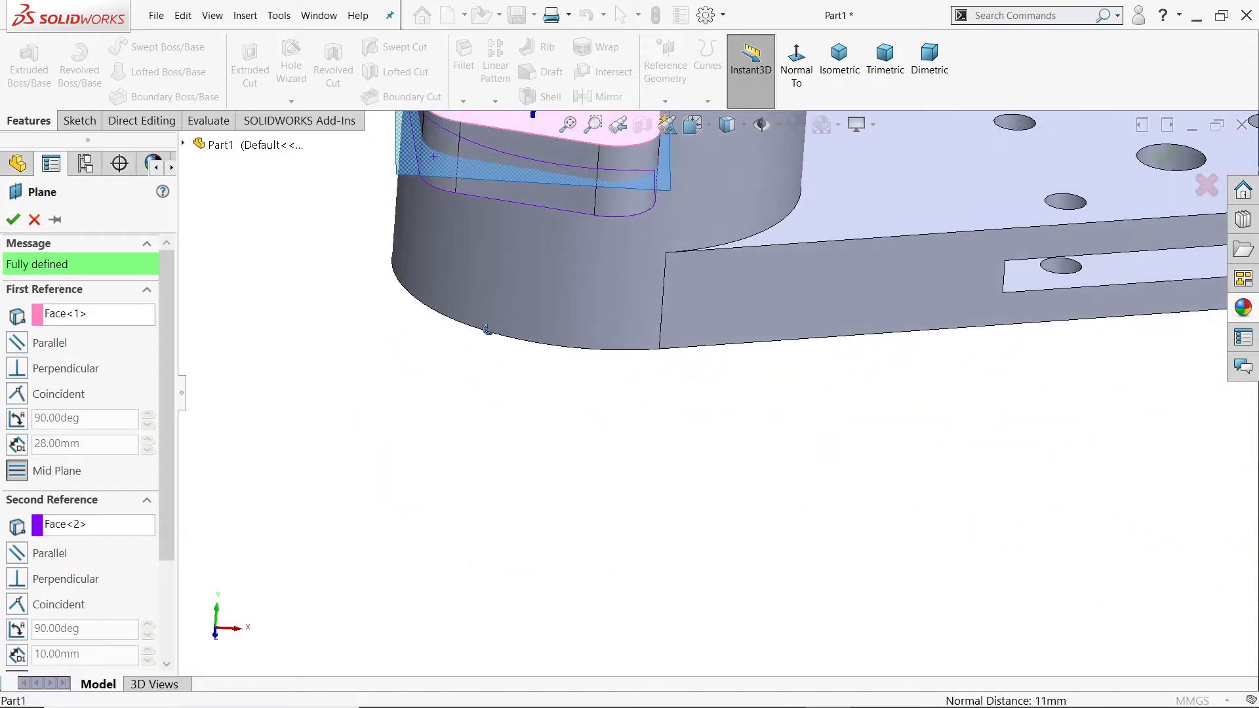
{"action": "scroll", "coordinate": [482, 325], "scroll_direction": "up", "scroll_amount": 4}
{"action": "scroll", "coordinate": [646, 279], "scroll_direction": "down", "scroll_amount": 7}
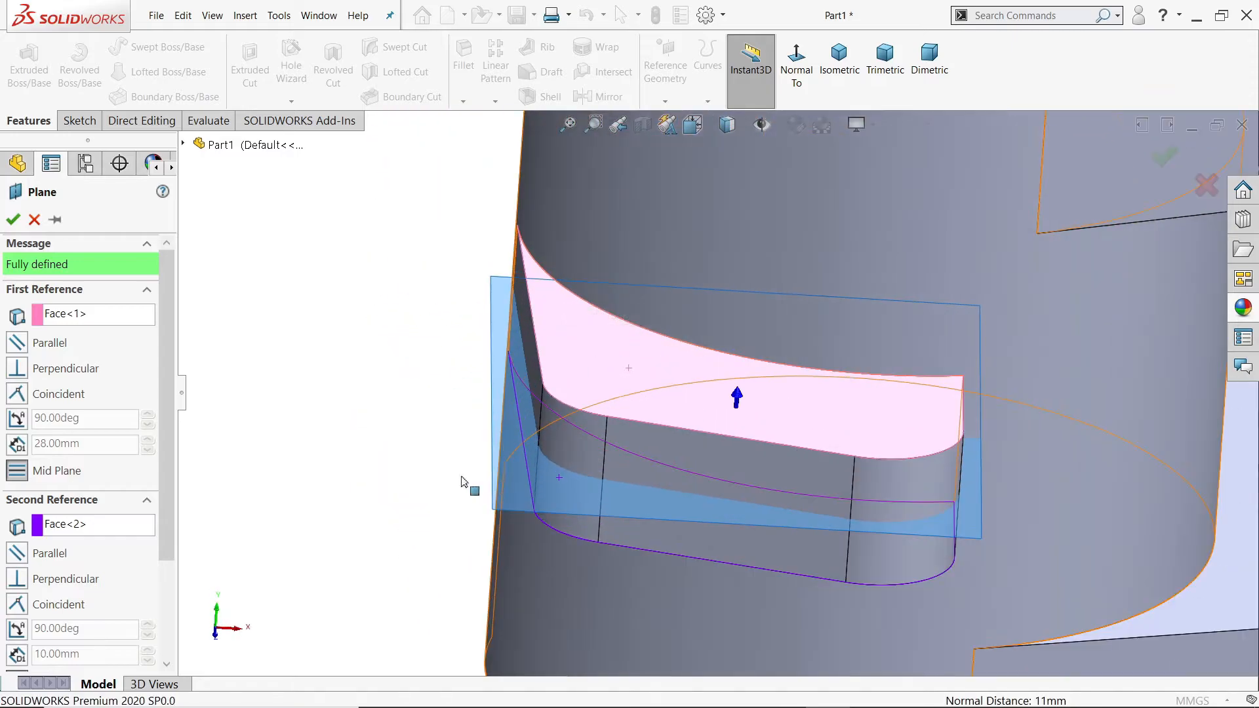
{"action": "left_click", "coordinate": [13, 219]}
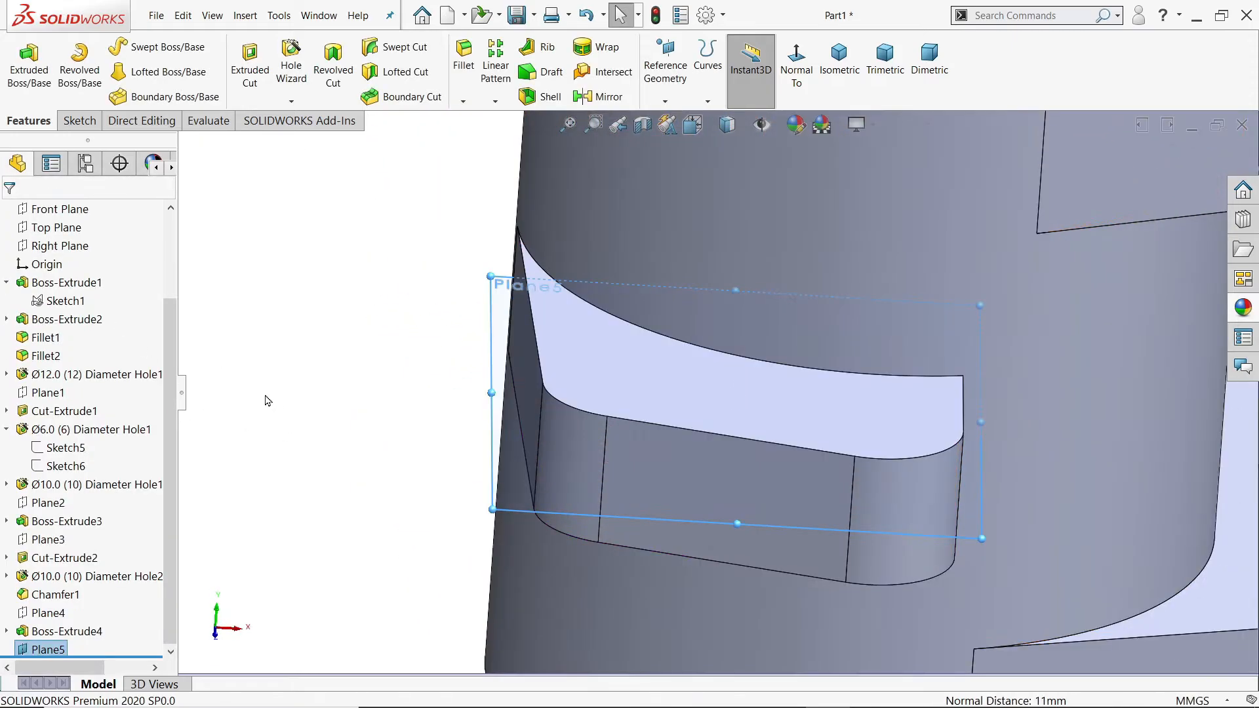
Step: Start a new sketch on the mid plane of the lug
{"action": "left_click", "coordinate": [75, 121]}
{"action": "left_click", "coordinate": [21, 62]}
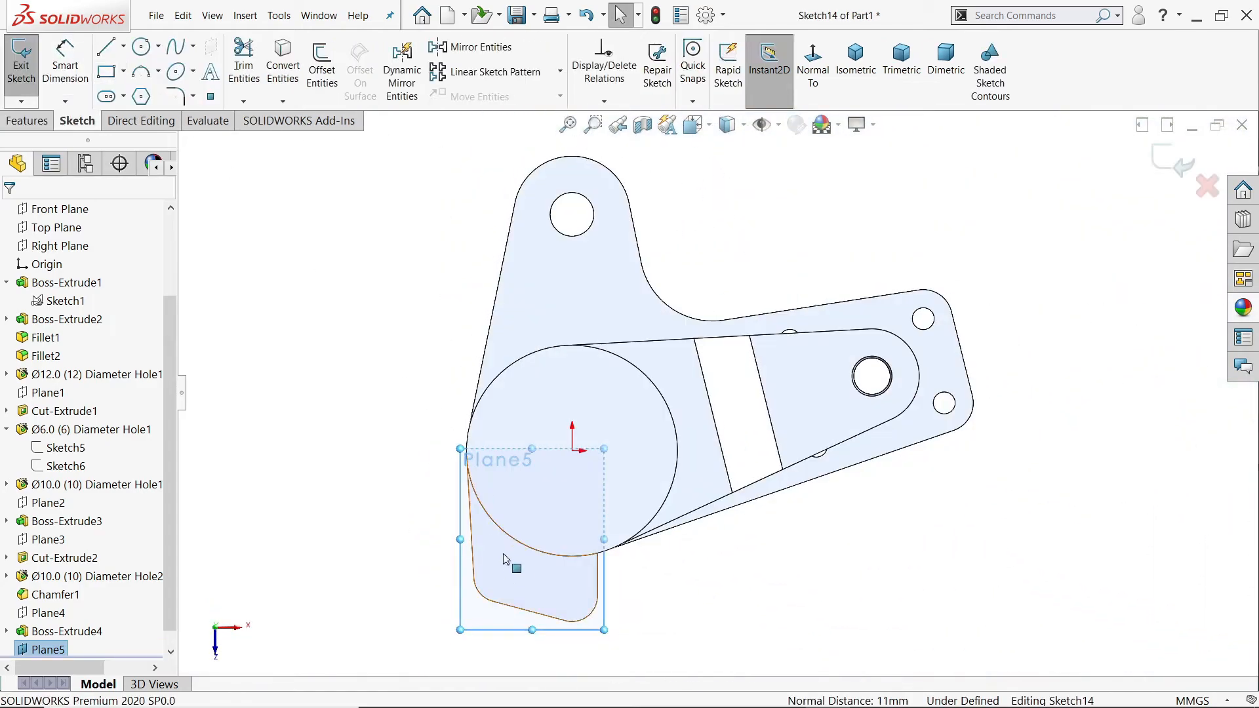
{"action": "scroll", "coordinate": [510, 569], "scroll_direction": "down", "scroll_amount": 3}
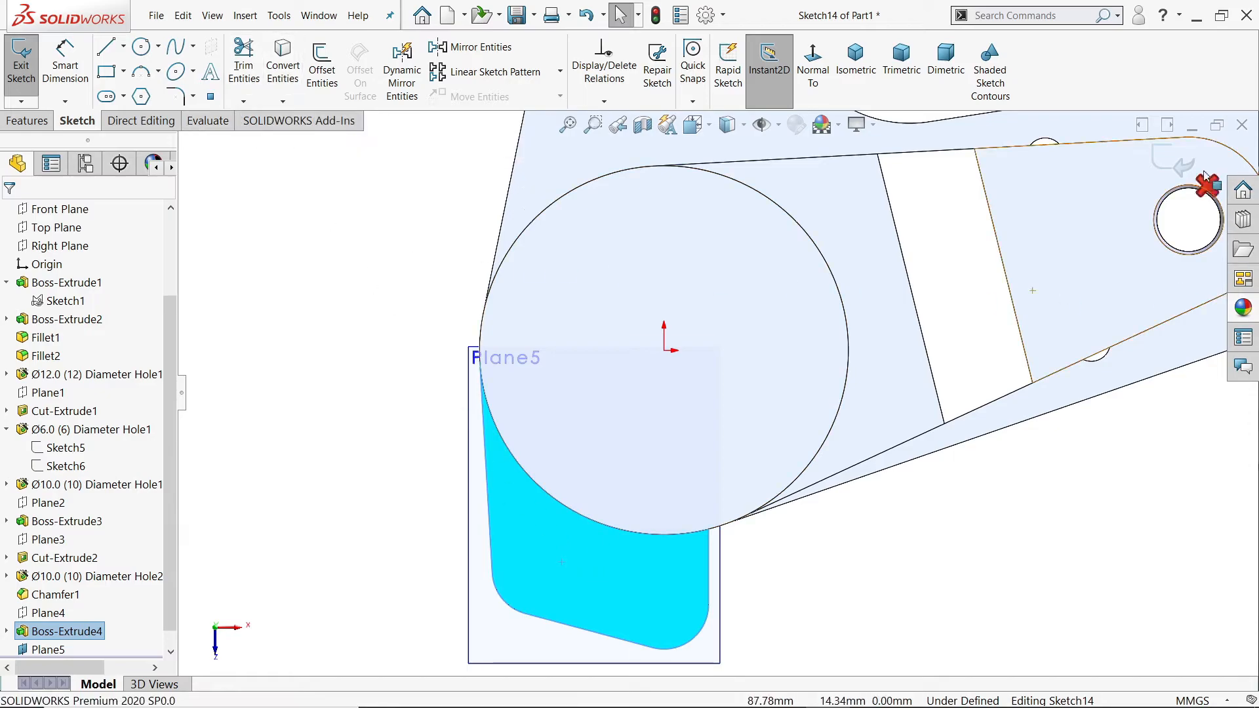
Step: Leave the open sketch and fillet the lug's vertical edge where its straight side meets the cylinder with a 10 mm radius
{"action": "left_click", "coordinate": [1182, 165]}
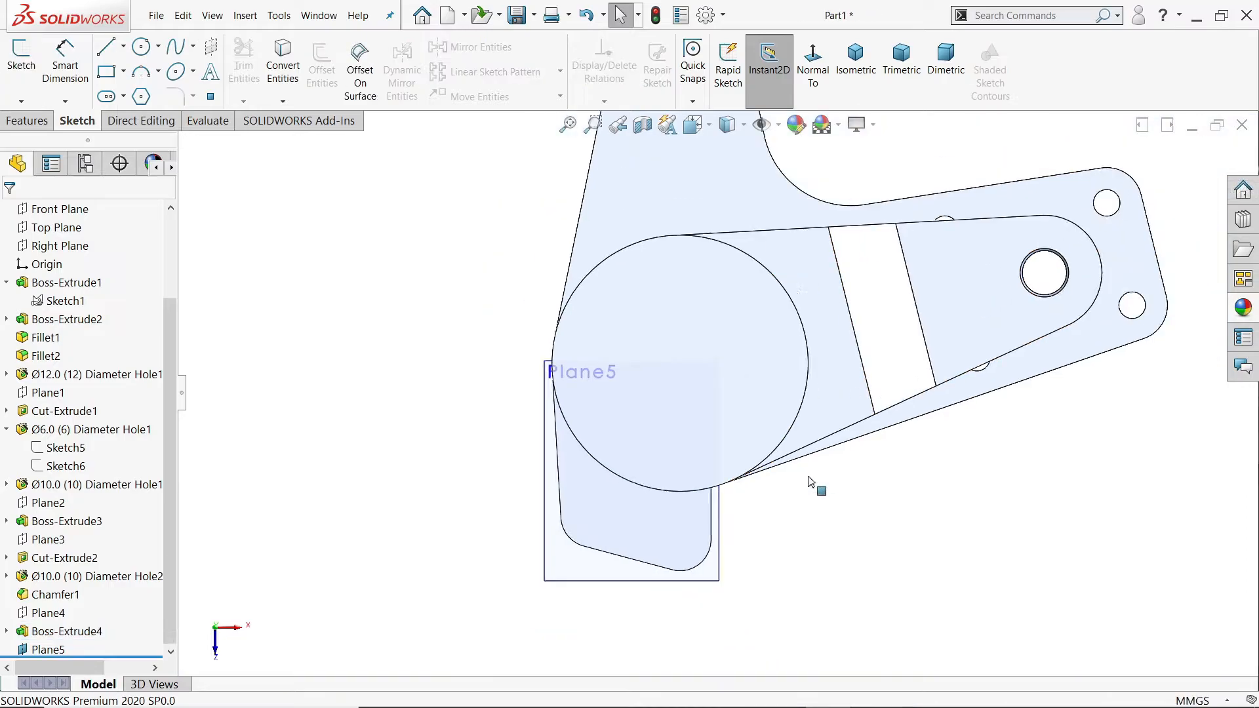
{"action": "scroll", "coordinate": [689, 413], "scroll_direction": "down", "scroll_amount": 3}
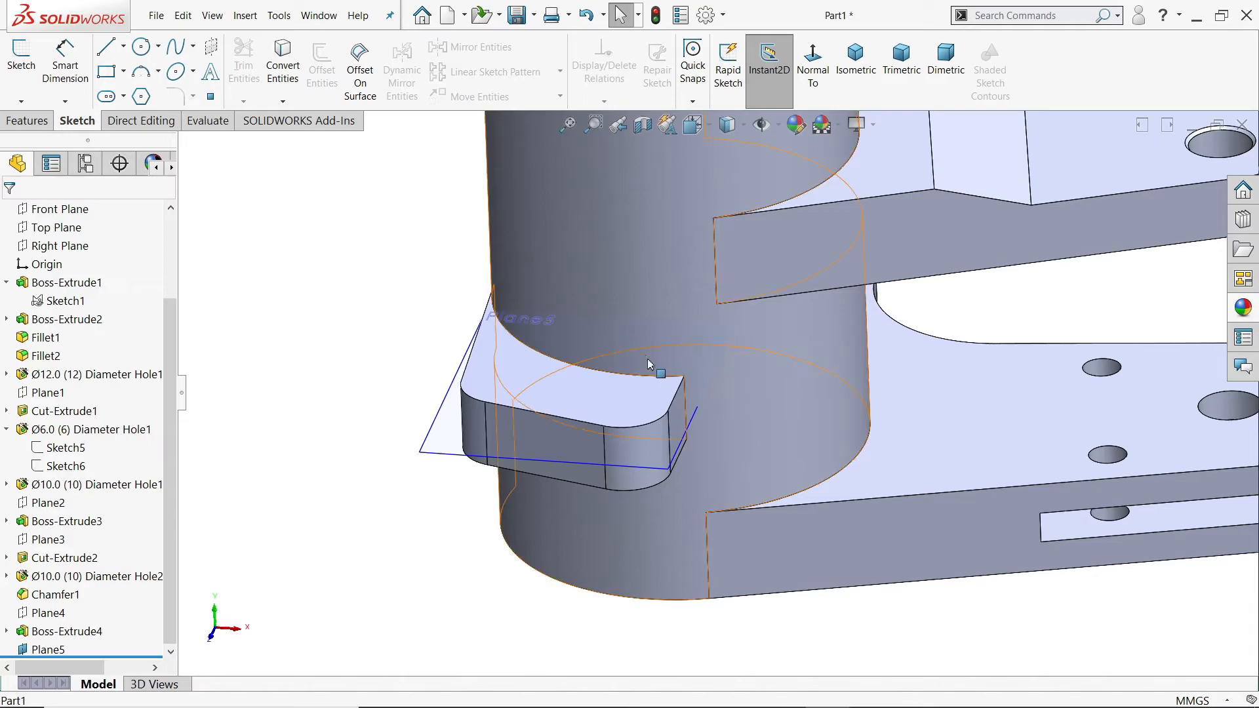
{"action": "scroll", "coordinate": [695, 413], "scroll_direction": "down", "scroll_amount": 3}
{"action": "left_click", "coordinate": [715, 421]}
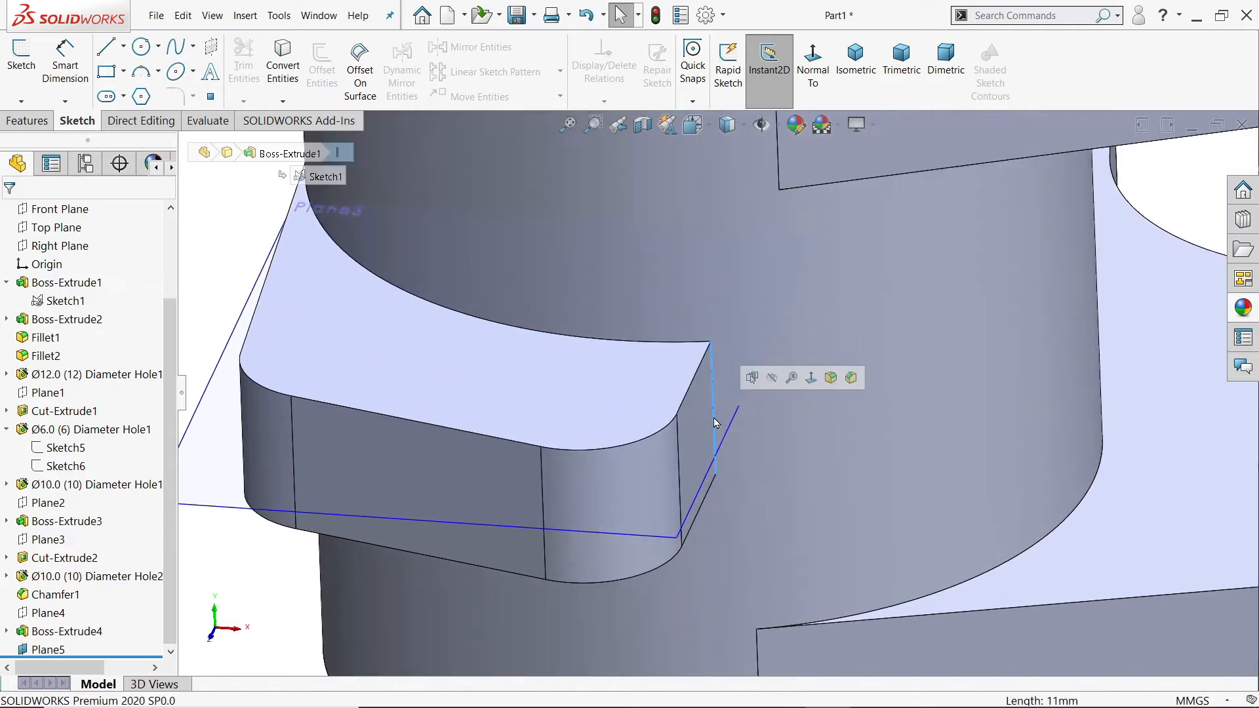
{"action": "left_click", "coordinate": [831, 380]}
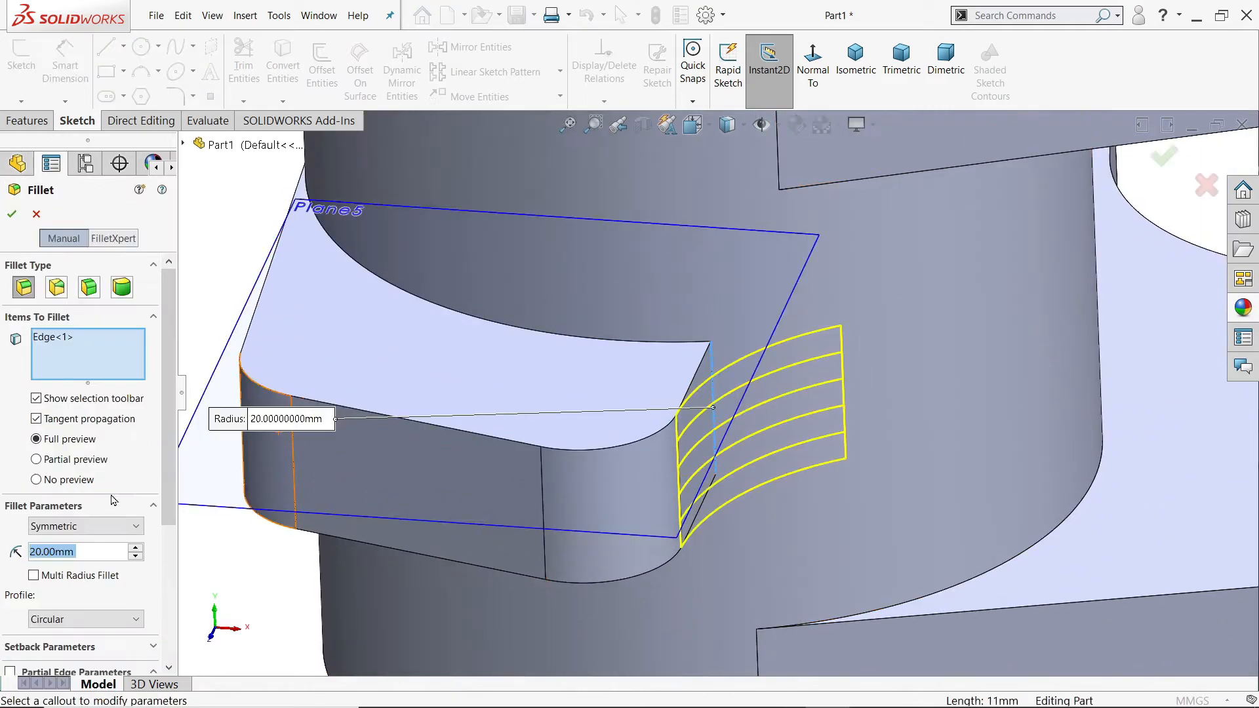
{"action": "type", "text": "10"}
{"action": "key", "text": "Return"}
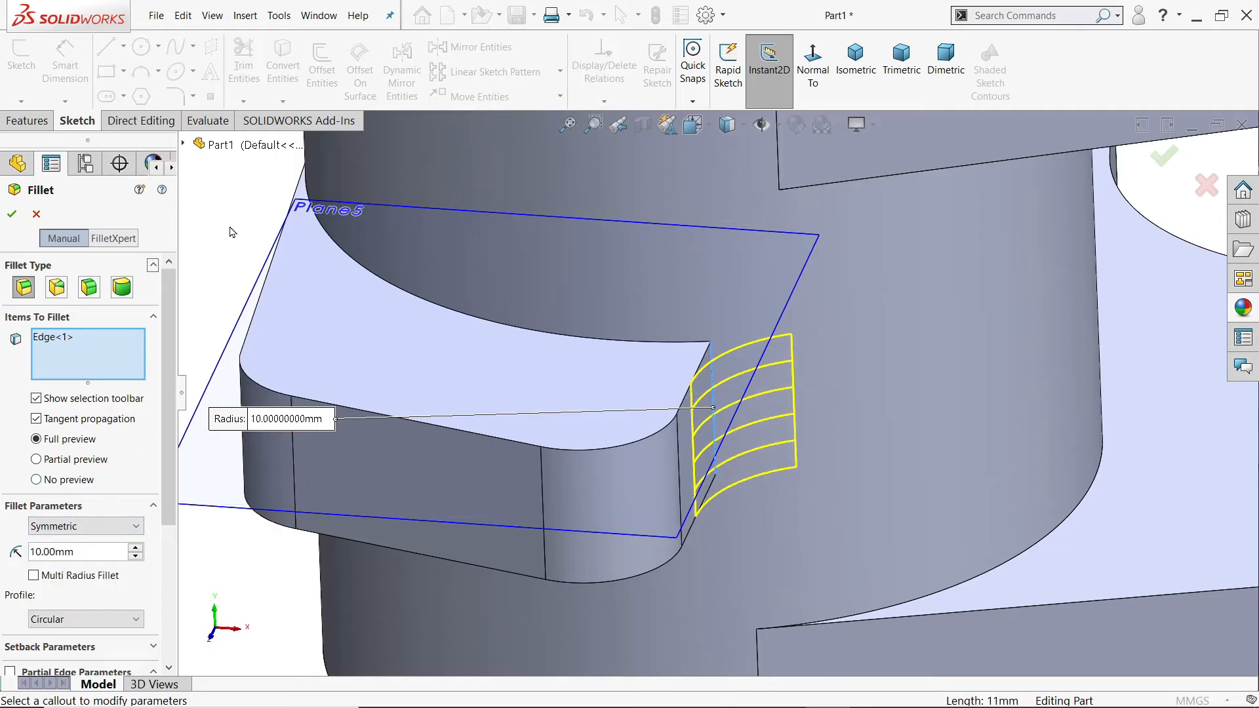
{"action": "left_click", "coordinate": [11, 214]}
Step: Start a sketch on the lug's mid plane, Plane5, and convert the outline of the filleted lug face into it
{"action": "middle_click_drag", "start_coordinate": [612, 435], "coordinate": [711, 401]}
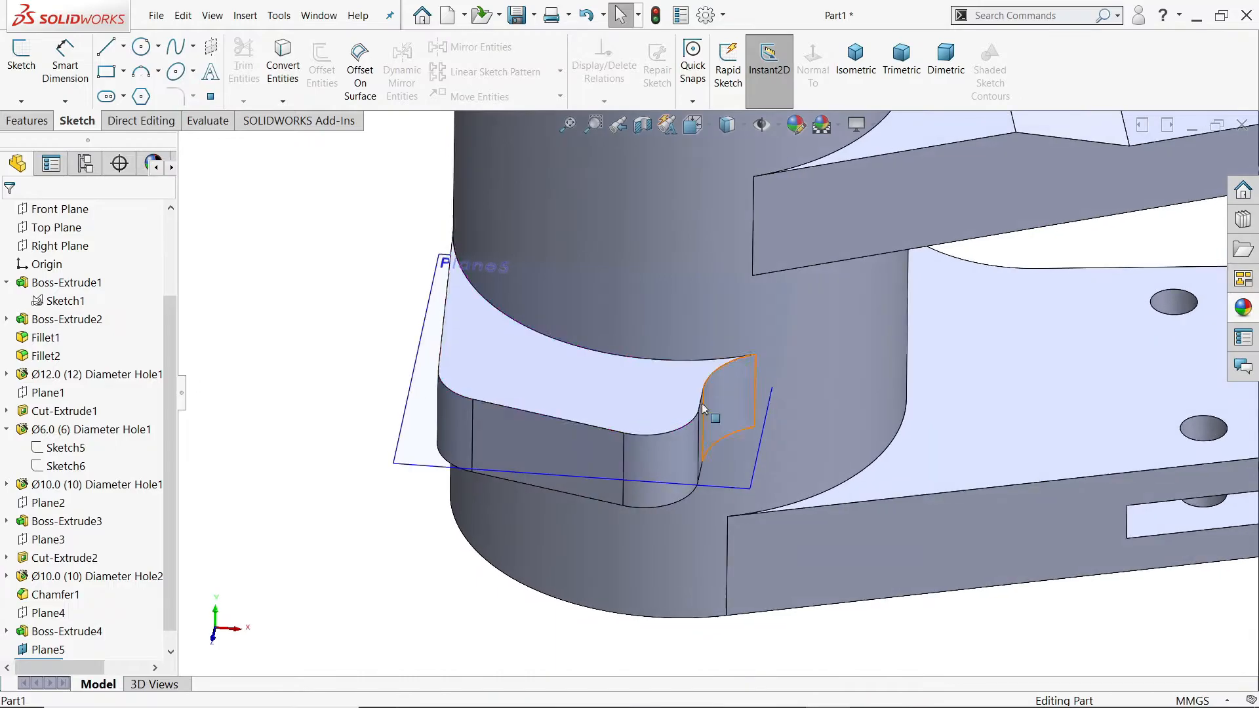
{"action": "left_click", "coordinate": [415, 464]}
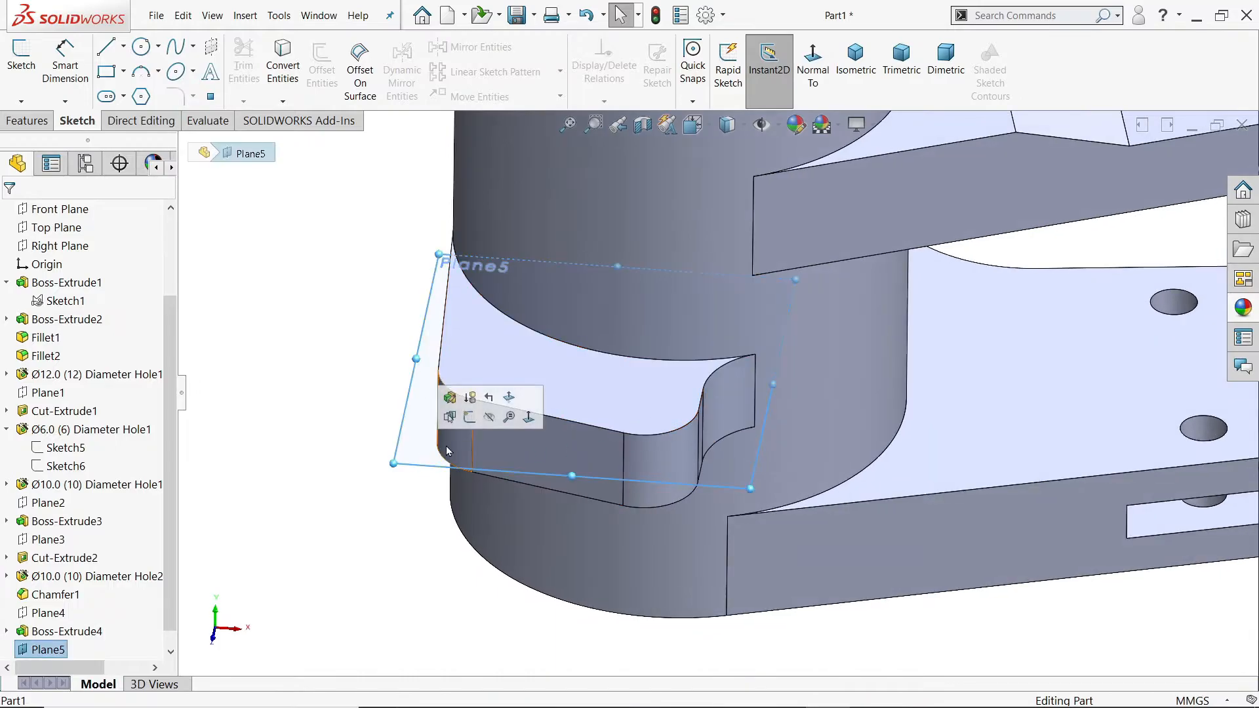
{"action": "left_click", "coordinate": [469, 418]}
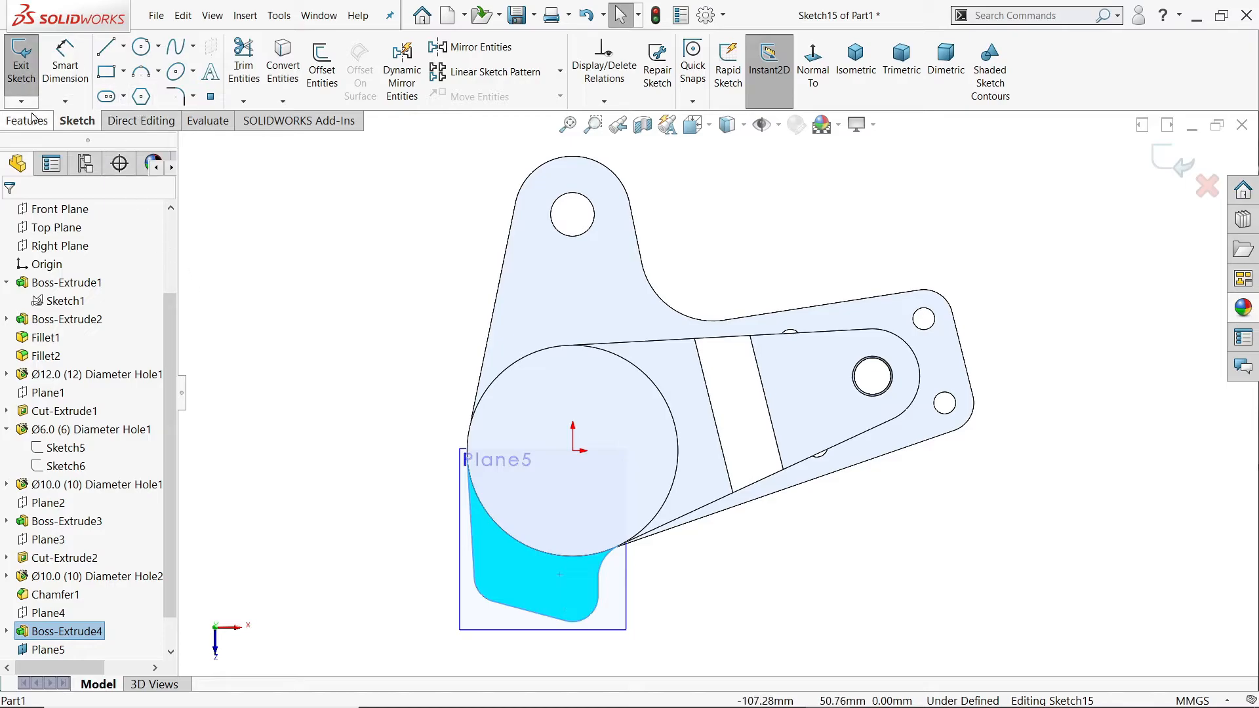
{"action": "left_click", "coordinate": [282, 65]}
{"action": "mouse_move", "coordinate": [348, 275]}
{"action": "middle_mouse_down"}
{"action": "mouse_move", "coordinate": [408, 348]}
{"action": "mouse_move", "coordinate": [422, 202]}
{"action": "mouse_move", "coordinate": [505, 372]}
{"action": "middle_mouse_up"}
{"action": "scroll", "coordinate": [529, 475], "scroll_direction": "down", "scroll_amount": 4}
{"action": "middle_click_drag", "start_coordinate": [586, 484], "coordinate": [616, 577]}
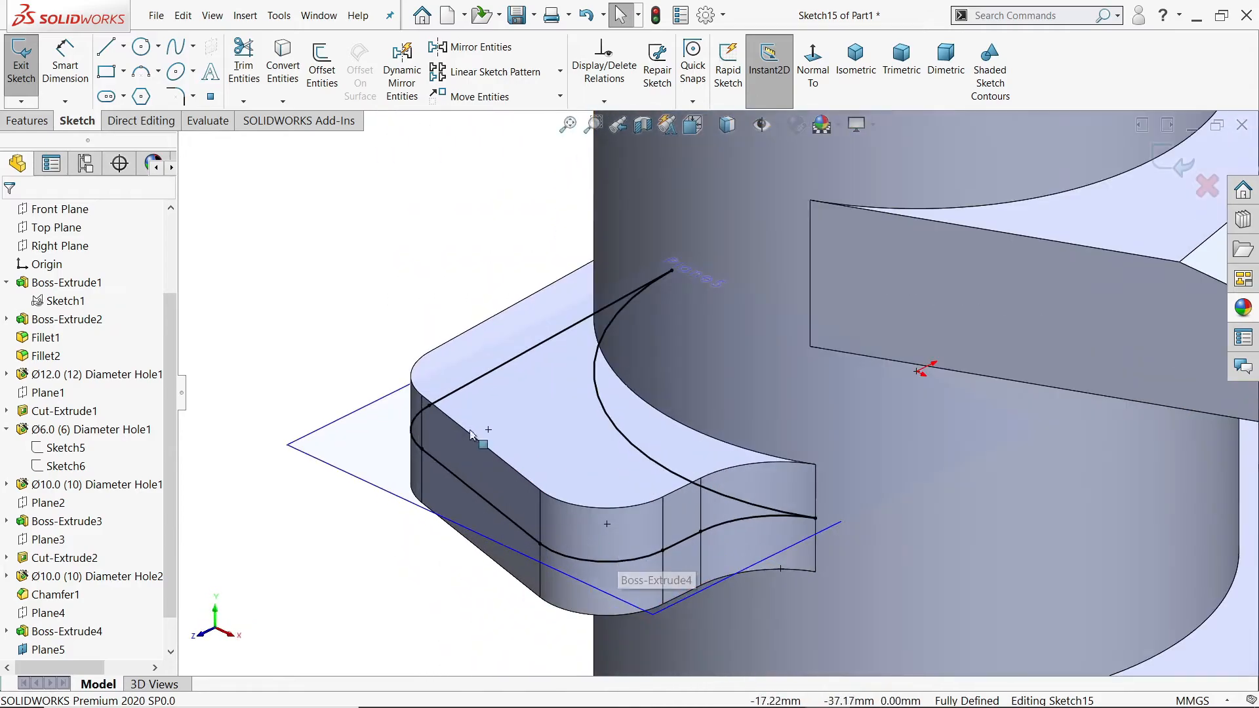
Step: Cut a 3 mm slot through the lug with a Mid Plane extruded cut of the converted outline, and hide Plane5
{"action": "left_click", "coordinate": [27, 120]}
{"action": "left_click", "coordinate": [269, 74]}
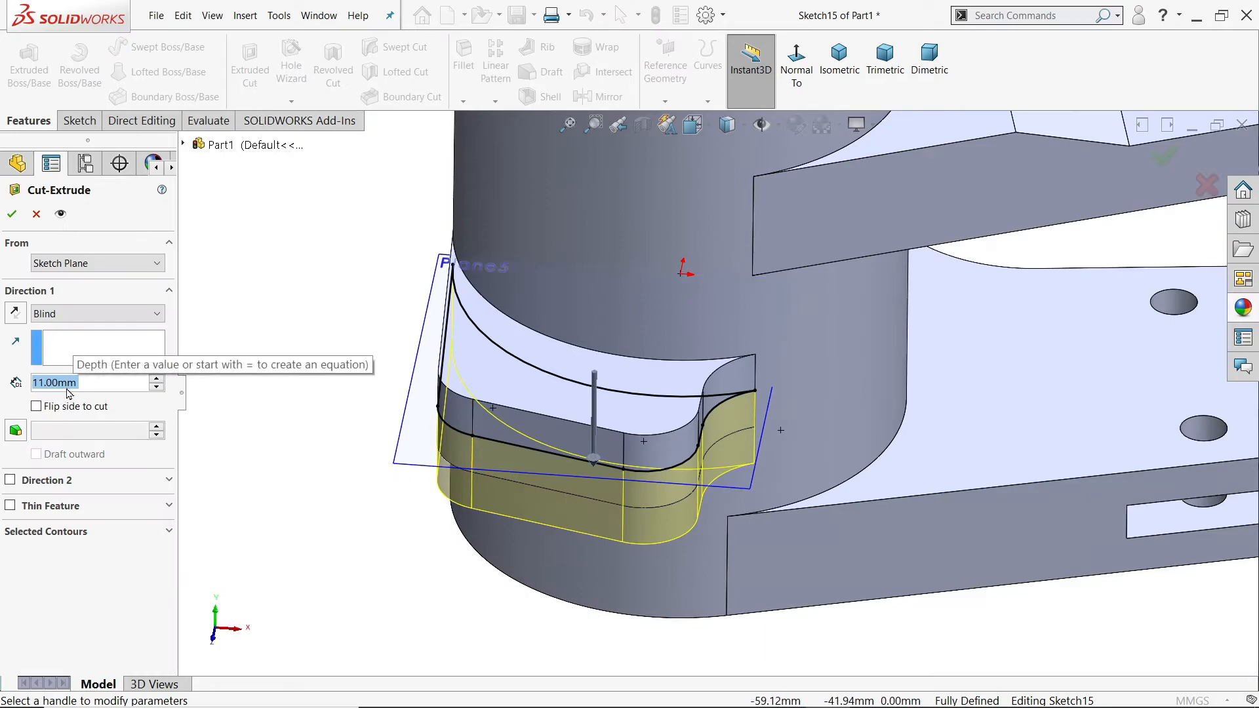
{"action": "type", "text": "3"}
{"action": "key", "text": "Return"}
{"action": "left_click", "coordinate": [87, 318]}
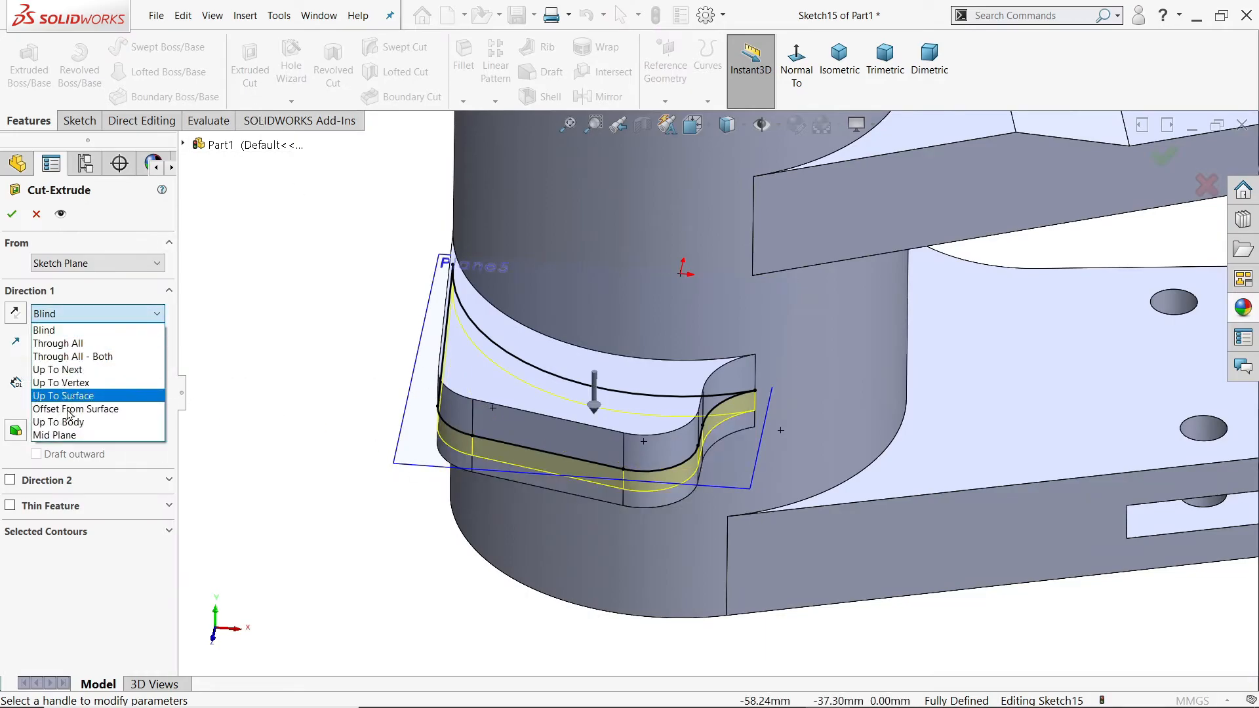
{"action": "left_click", "coordinate": [59, 434]}
{"action": "scroll", "coordinate": [714, 451], "scroll_direction": "down", "scroll_amount": 4}
{"action": "scroll", "coordinate": [713, 451], "scroll_direction": "down", "scroll_amount": 3}
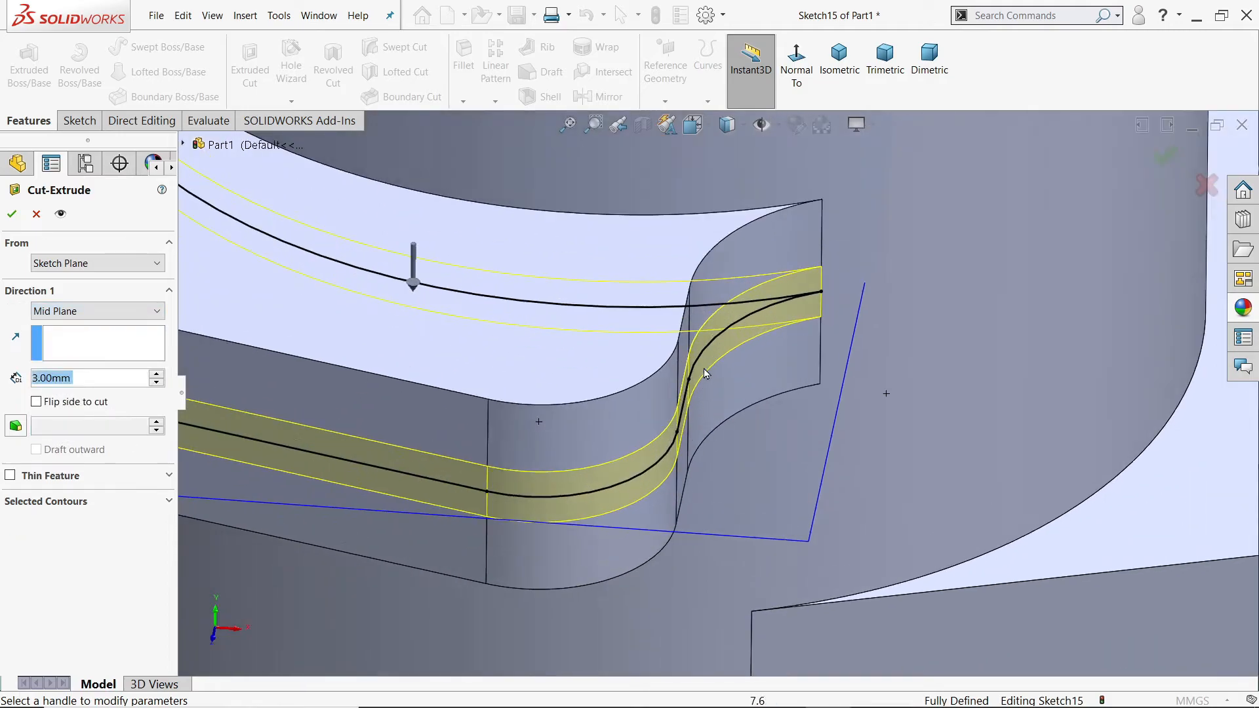
{"action": "scroll", "coordinate": [690, 346], "scroll_direction": "up", "scroll_amount": 5}
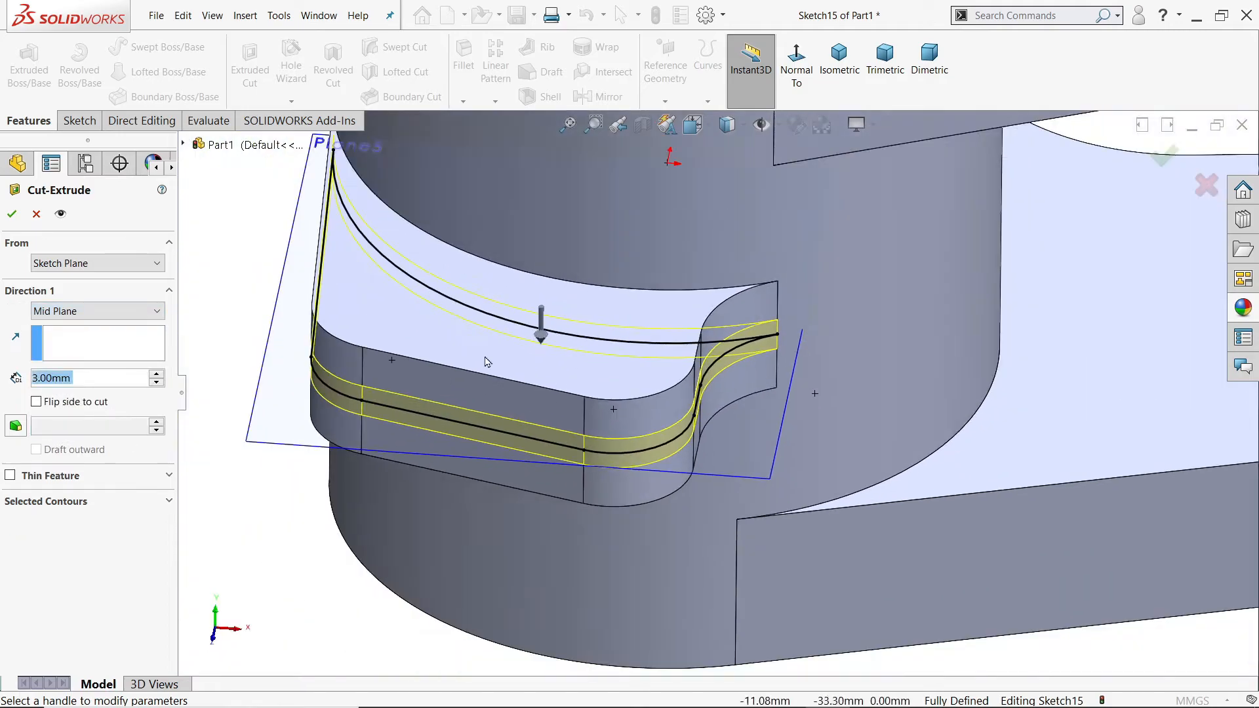
{"action": "left_click", "coordinate": [12, 214]}
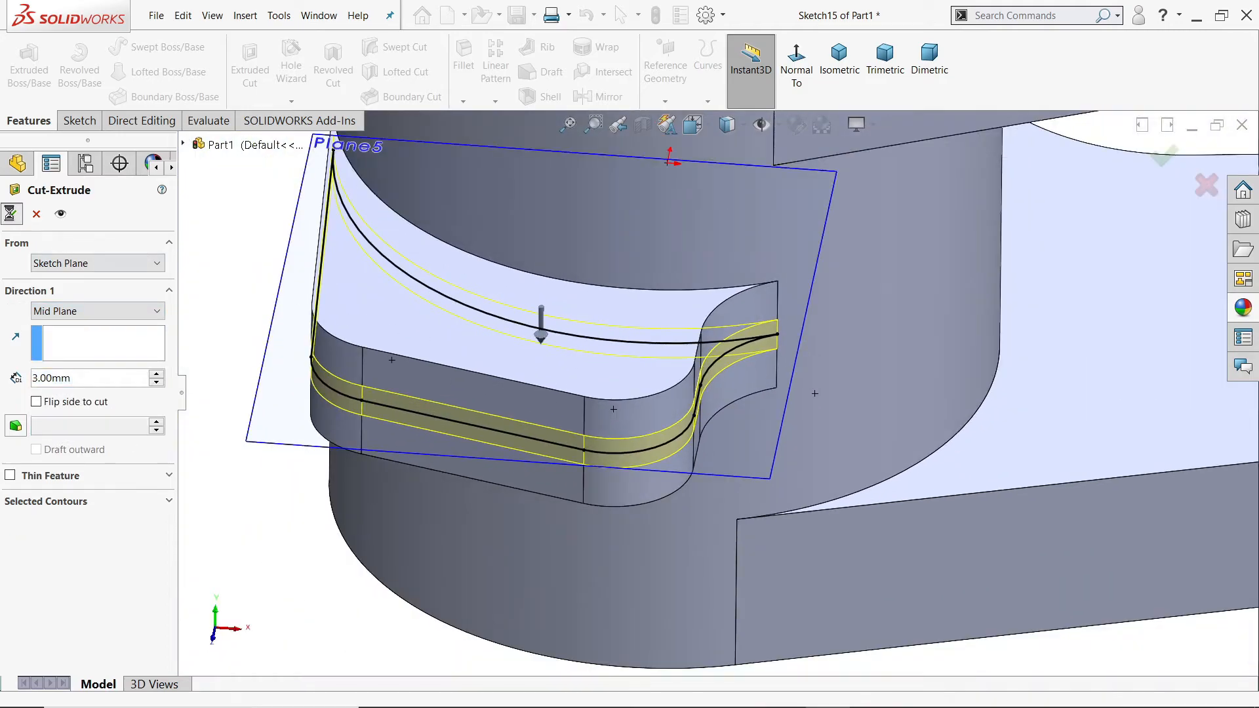
{"action": "left_click", "coordinate": [257, 397]}
{"action": "left_click", "coordinate": [338, 355]}
Step: Set up a Hole Wizard hole as a DIN drill size of Ø5.0 with a Through All end condition
{"action": "middle_click_drag", "start_coordinate": [338, 355], "coordinate": [349, 537]}
{"action": "left_click", "coordinate": [288, 69]}
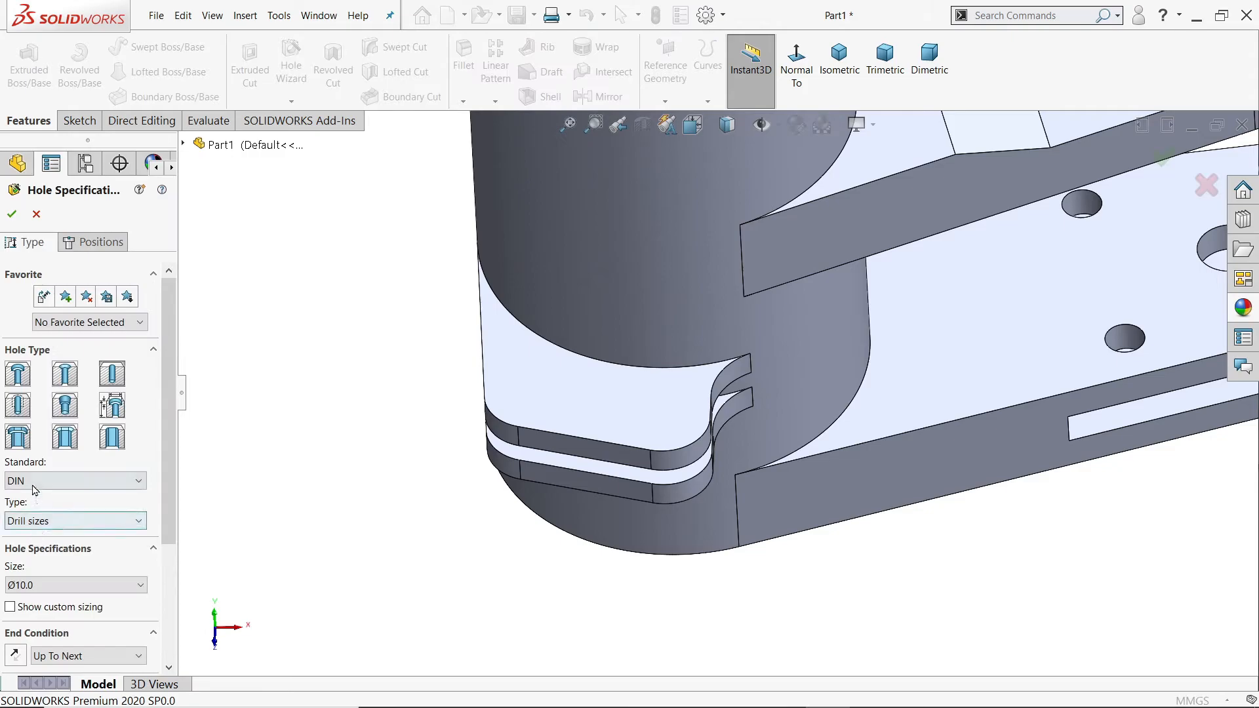
{"action": "left_click", "coordinate": [59, 585]}
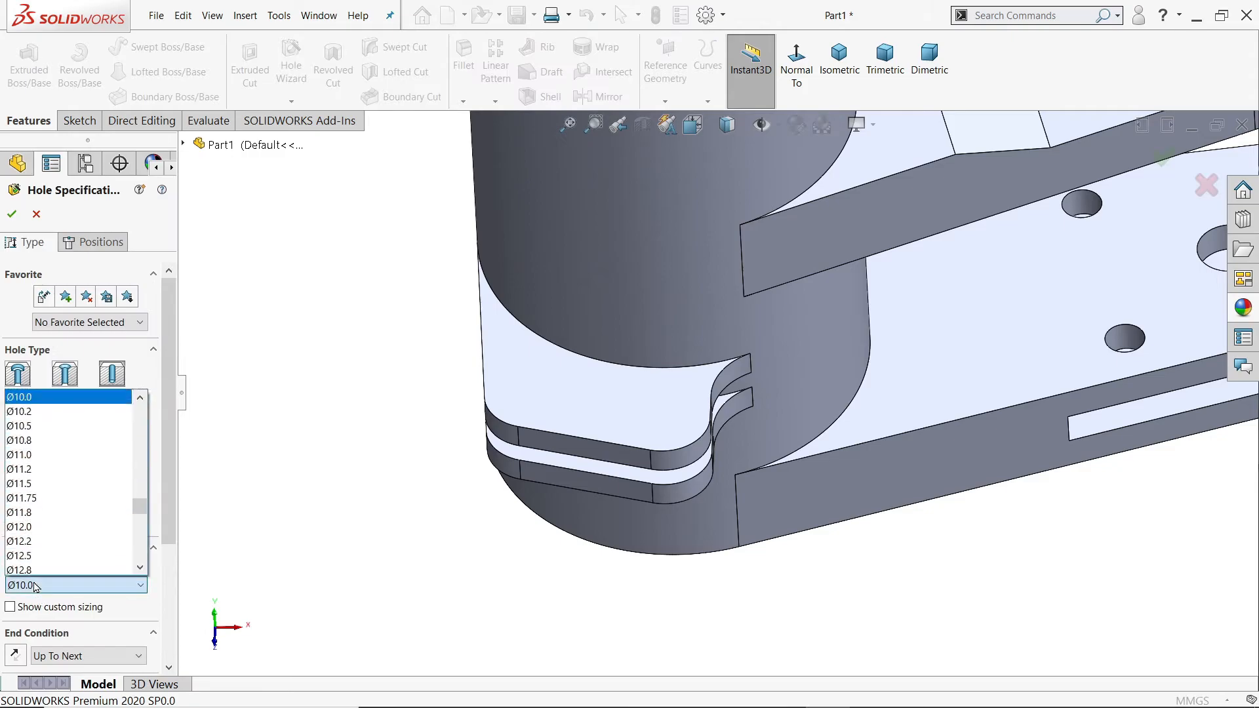
{"action": "scroll", "coordinate": [66, 524], "scroll_direction": "up", "scroll_amount": 8}
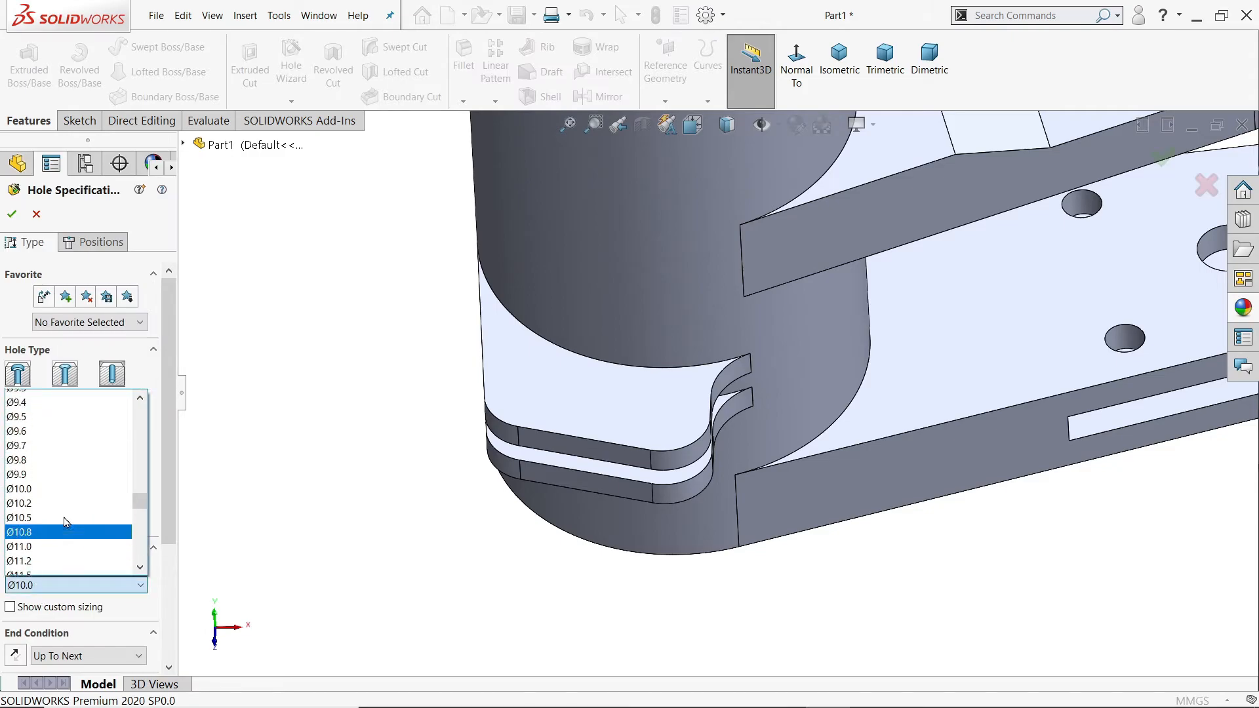
{"action": "scroll", "coordinate": [65, 521], "scroll_direction": "up", "scroll_amount": 5}
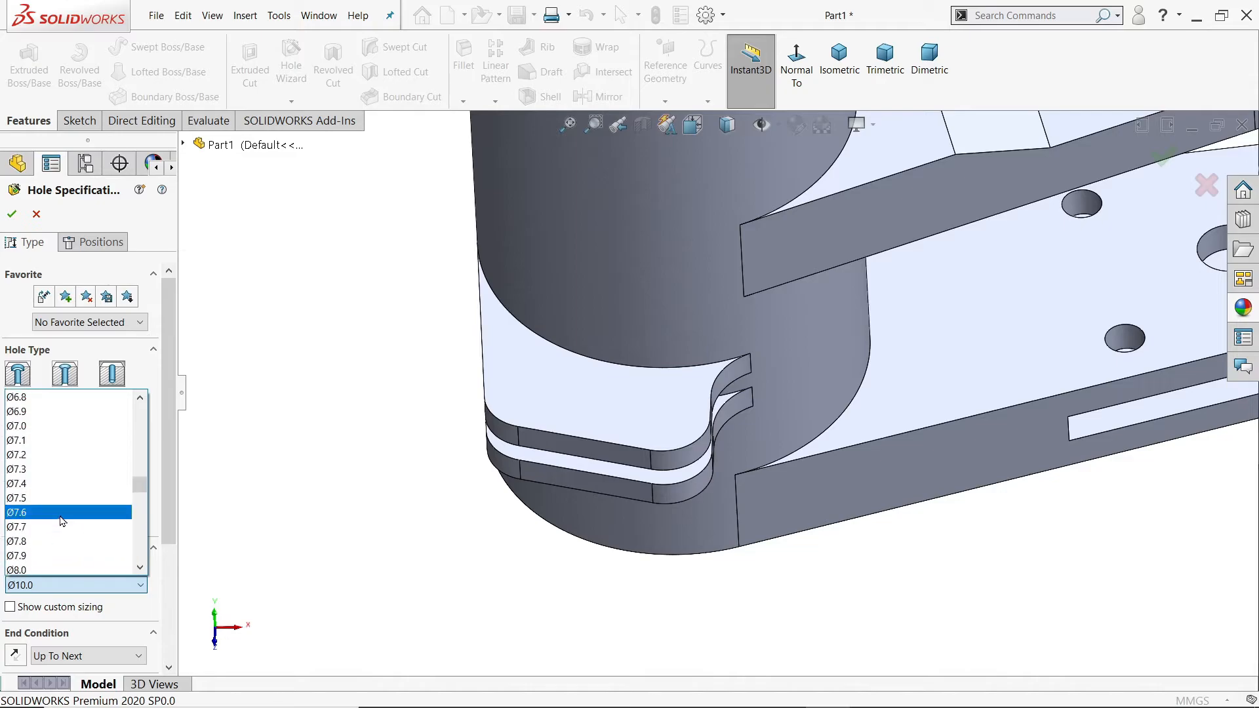
{"action": "scroll", "coordinate": [46, 485], "scroll_direction": "up", "scroll_amount": 3}
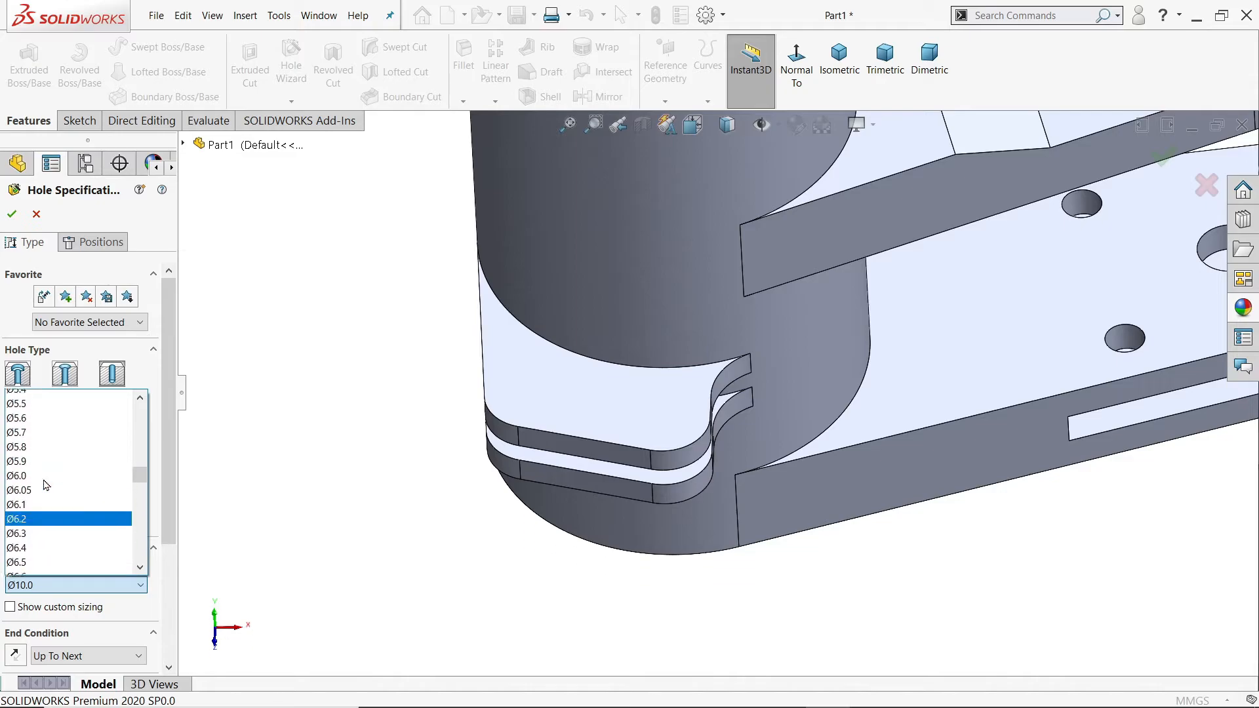
{"action": "scroll", "coordinate": [46, 484], "scroll_direction": "up", "scroll_amount": 1}
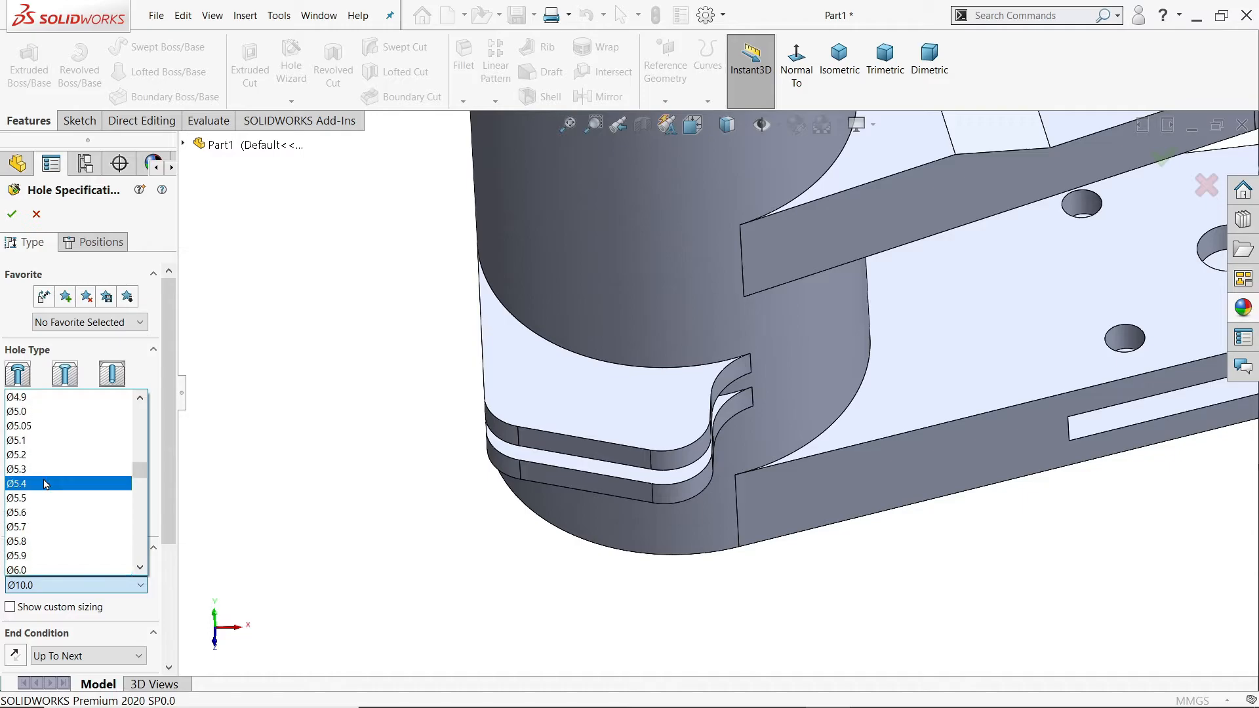
{"action": "scroll", "coordinate": [46, 484], "scroll_direction": "up", "scroll_amount": 2}
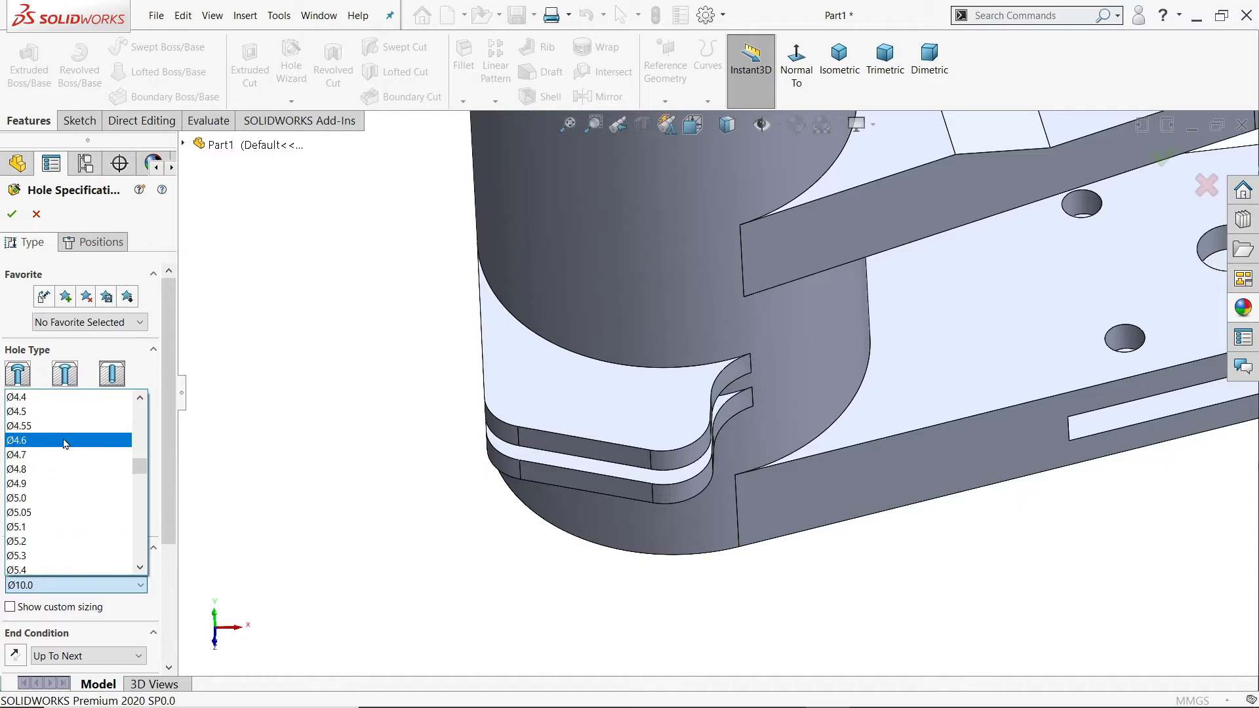
{"action": "left_click", "coordinate": [36, 498]}
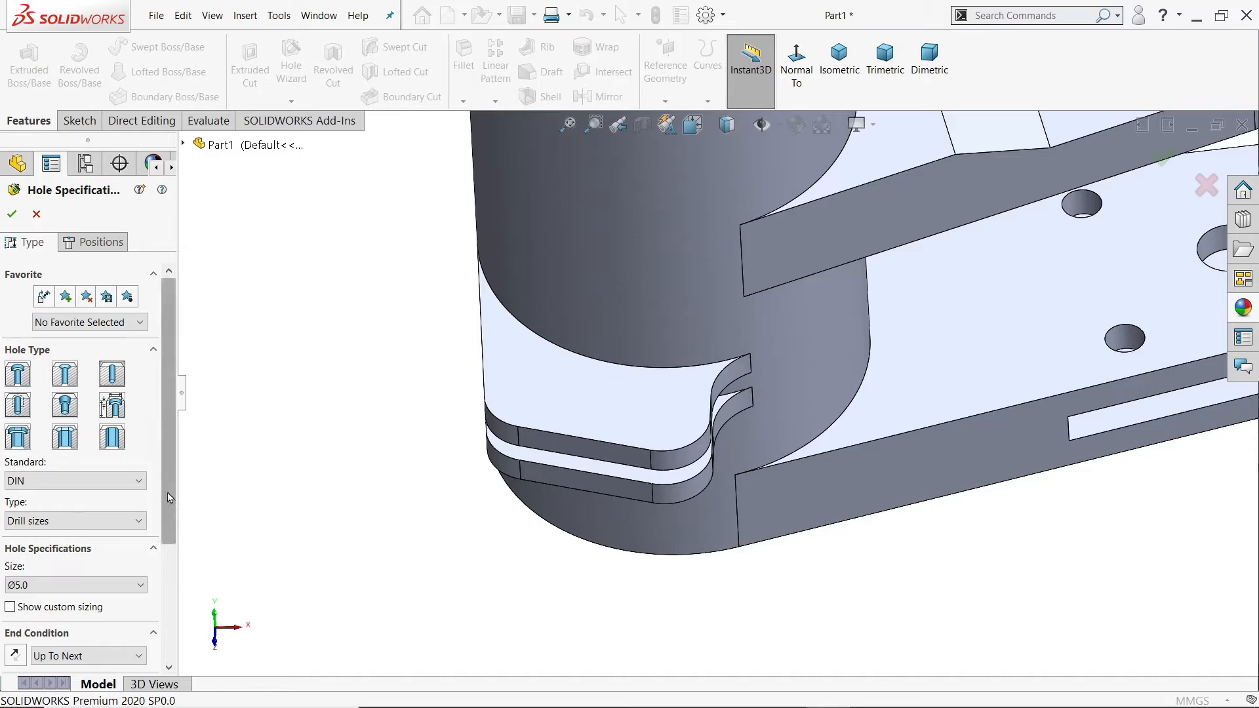
{"action": "scroll", "coordinate": [169, 500], "scroll_direction": "down", "scroll_amount": 2}
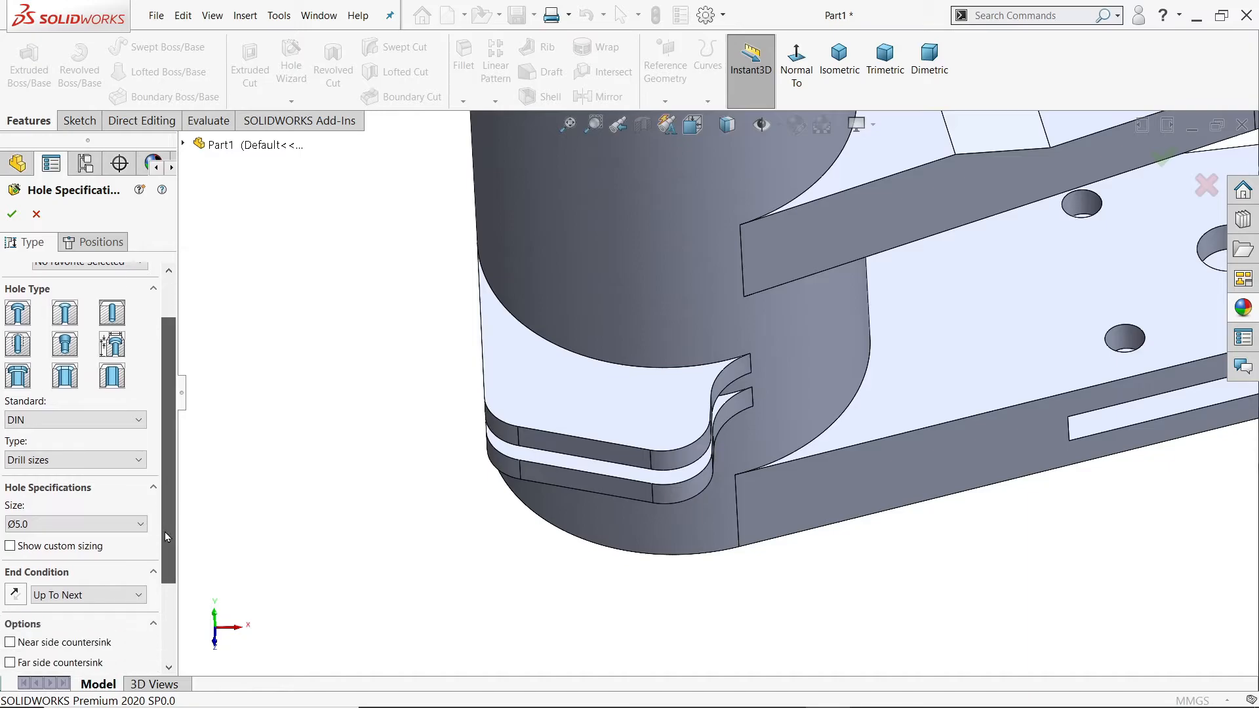
{"action": "left_click", "coordinate": [59, 596]}
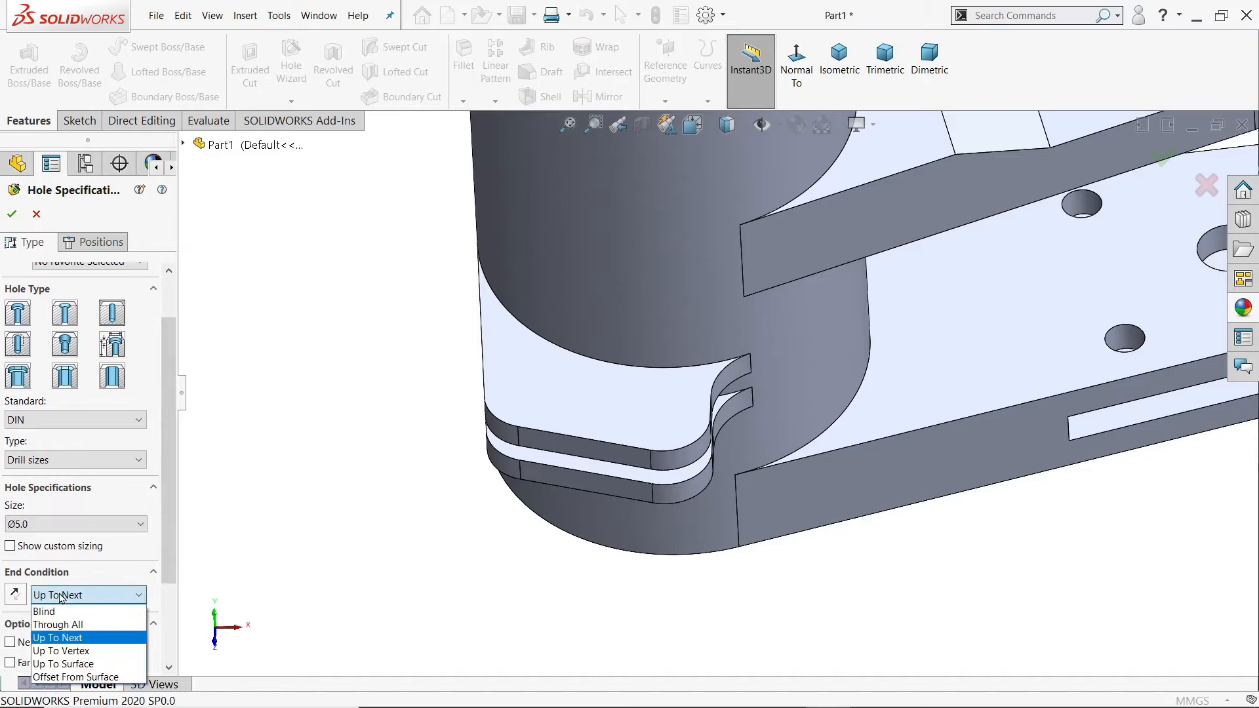
{"action": "left_click", "coordinate": [73, 631]}
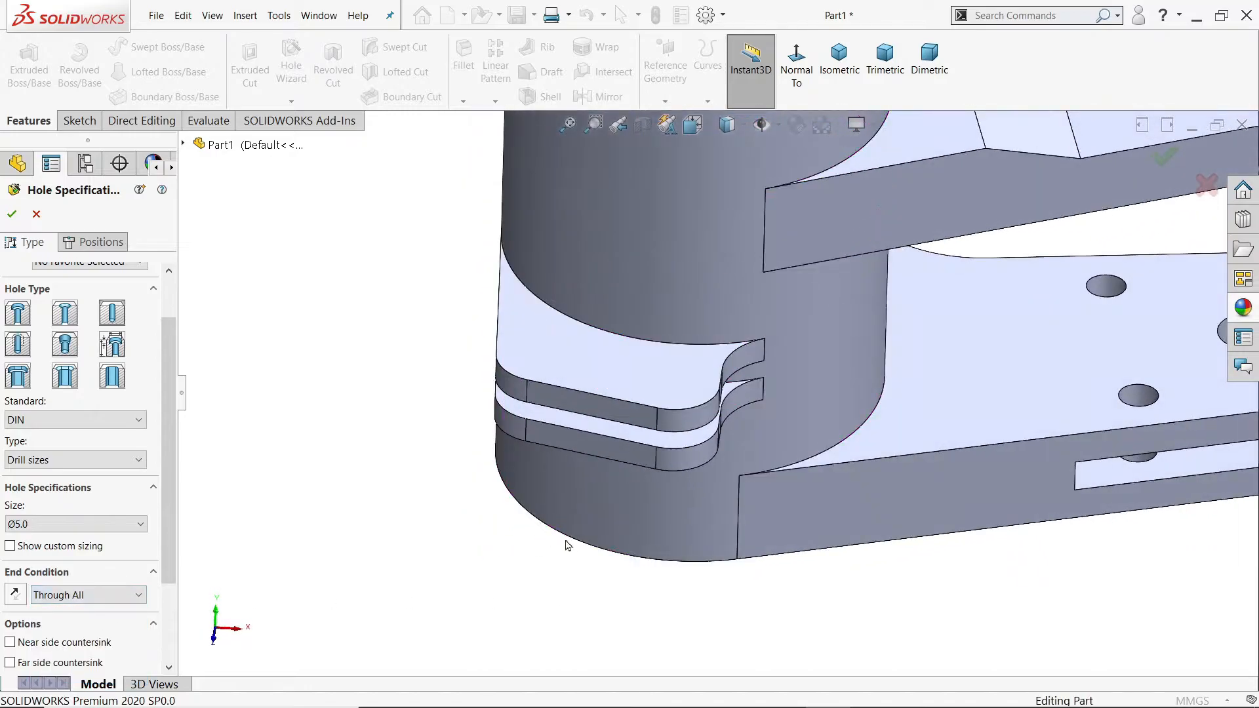
Step: Place two of the holes on the lug's top face, concentric with its two rounded outer corners, and create them
{"action": "left_click", "coordinate": [105, 242]}
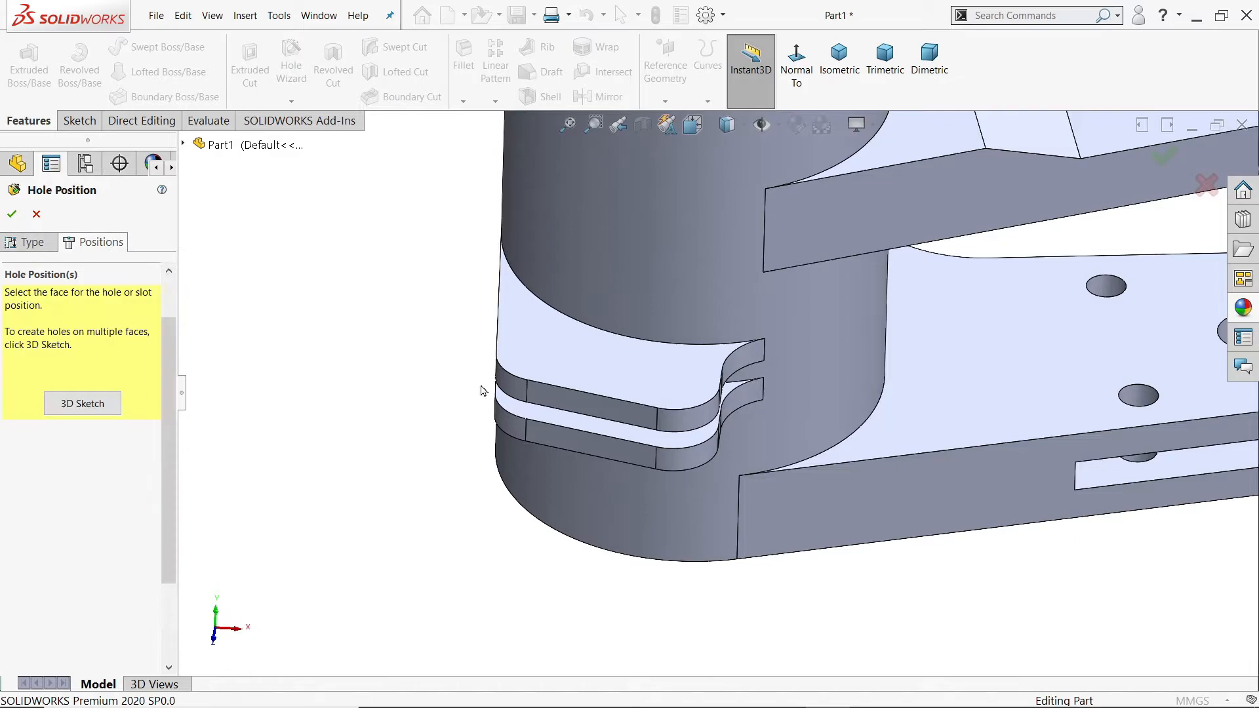
{"action": "left_click", "coordinate": [655, 385]}
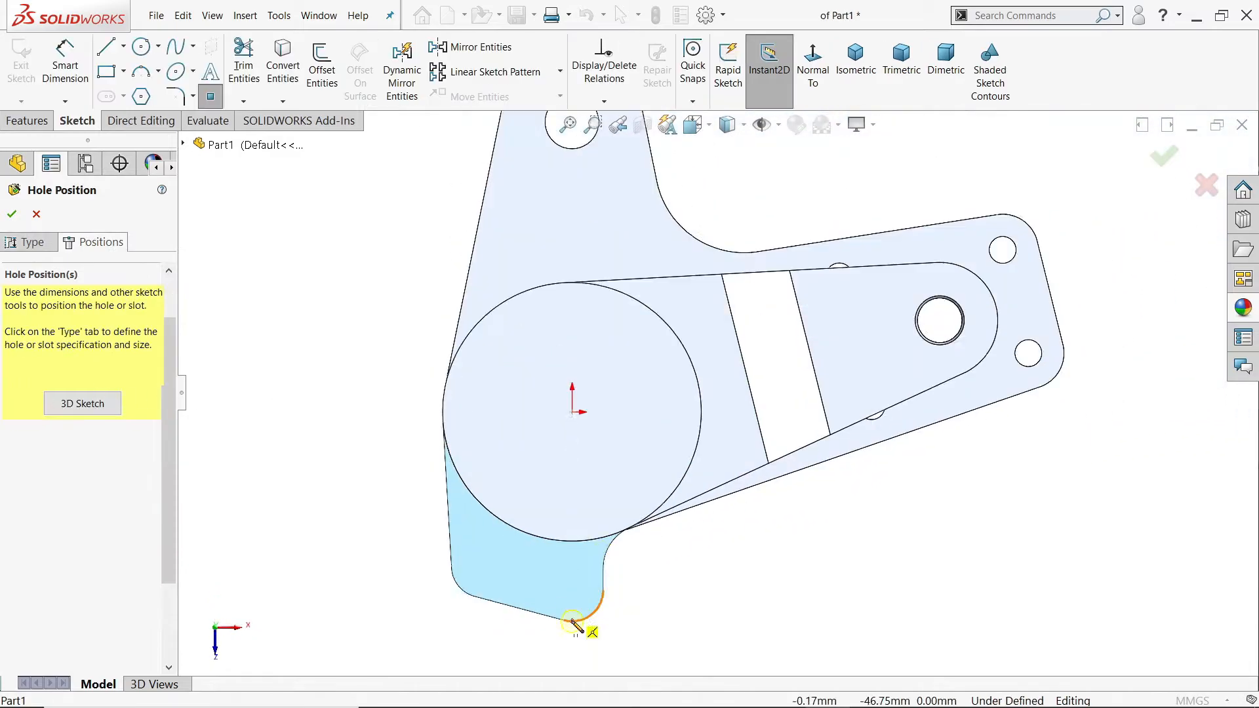
{"action": "scroll", "coordinate": [572, 624], "scroll_direction": "down", "scroll_amount": 5}
{"action": "left_click", "coordinate": [676, 521]}
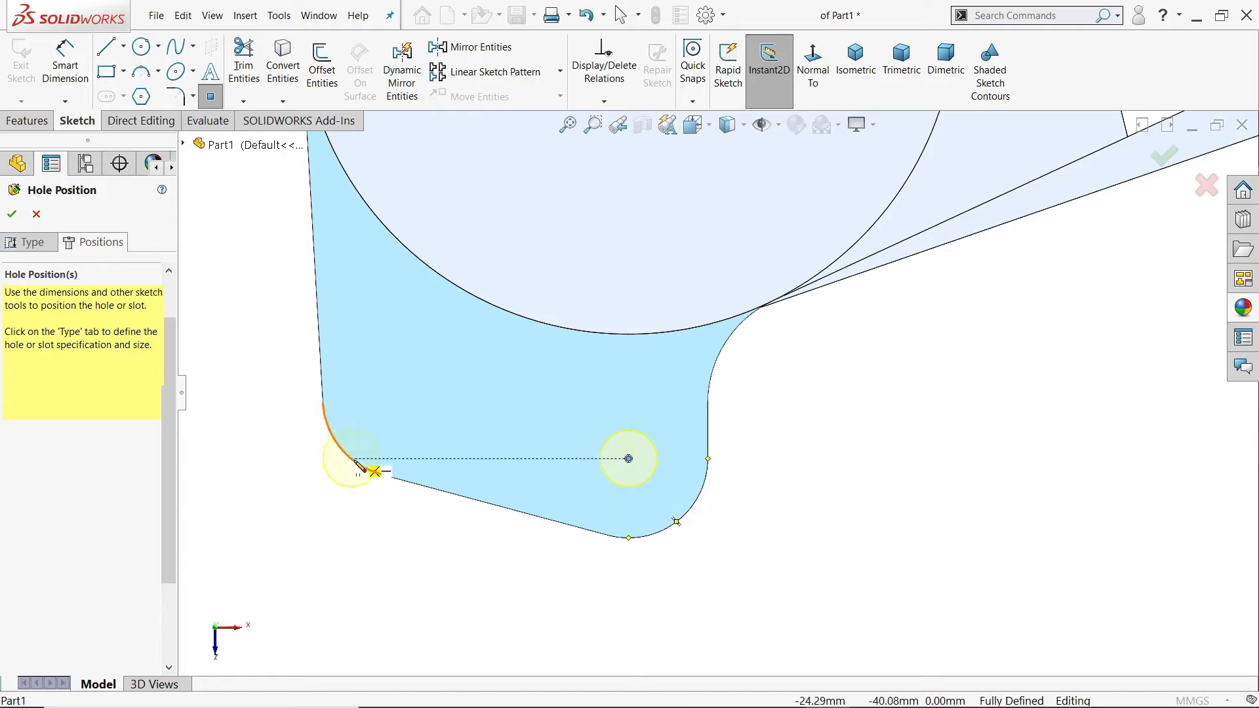
{"action": "left_click", "coordinate": [403, 398]}
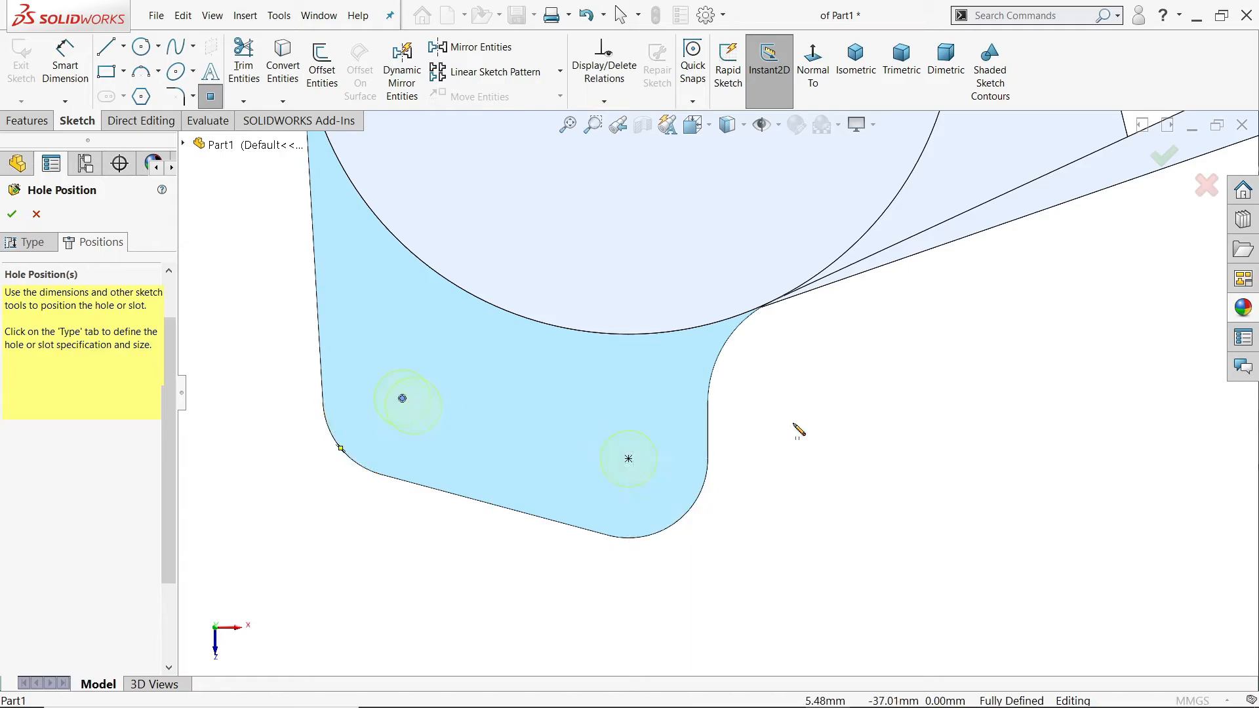
{"action": "right_click", "coordinate": [881, 396]}
{"action": "left_click", "coordinate": [898, 408]}
{"action": "scroll", "coordinate": [785, 482], "scroll_direction": "up", "scroll_amount": 3}
{"action": "middle_click_drag", "start_coordinate": [785, 481], "coordinate": [766, 298]}
{"action": "scroll", "coordinate": [749, 275], "scroll_direction": "up", "scroll_amount": 3}
{"action": "scroll", "coordinate": [746, 273], "scroll_direction": "down", "scroll_amount": 4}
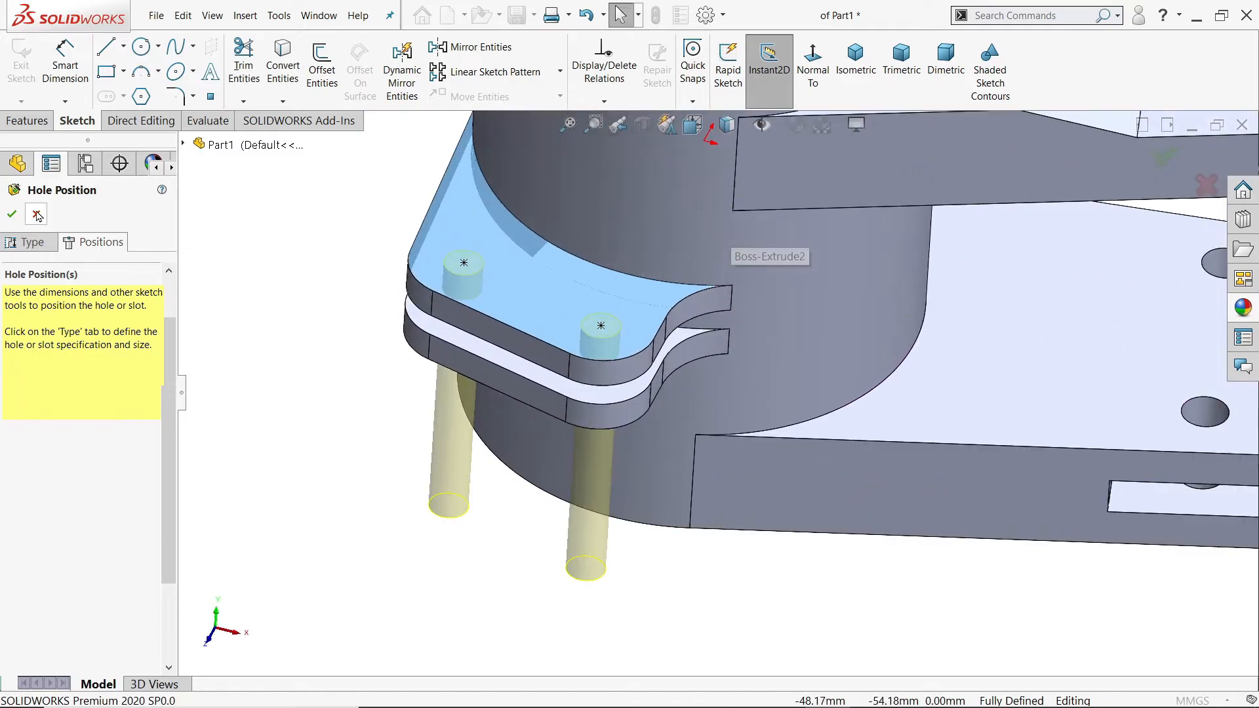
{"action": "left_click", "coordinate": [12, 213]}
Step: Fit the whole bracket in view and show it in the isometric orientation
{"action": "mouse_move", "coordinate": [345, 452]}
{"action": "middle_mouse_down"}
{"action": "mouse_move", "coordinate": [367, 289]}
{"action": "mouse_move", "coordinate": [363, 390]}
{"action": "mouse_move", "coordinate": [348, 377]}
{"action": "mouse_move", "coordinate": [357, 390]}
{"action": "middle_mouse_up"}
{"action": "key", "text": "f"}
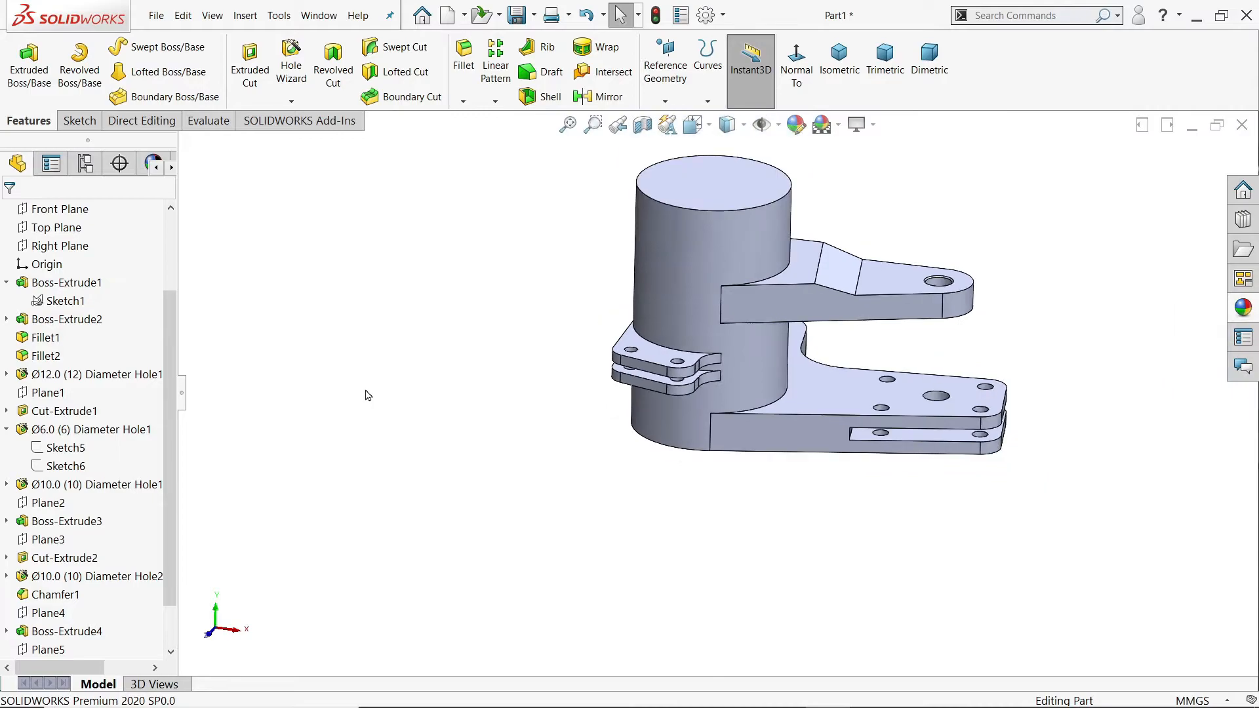
{"action": "left_click", "coordinate": [839, 56]}
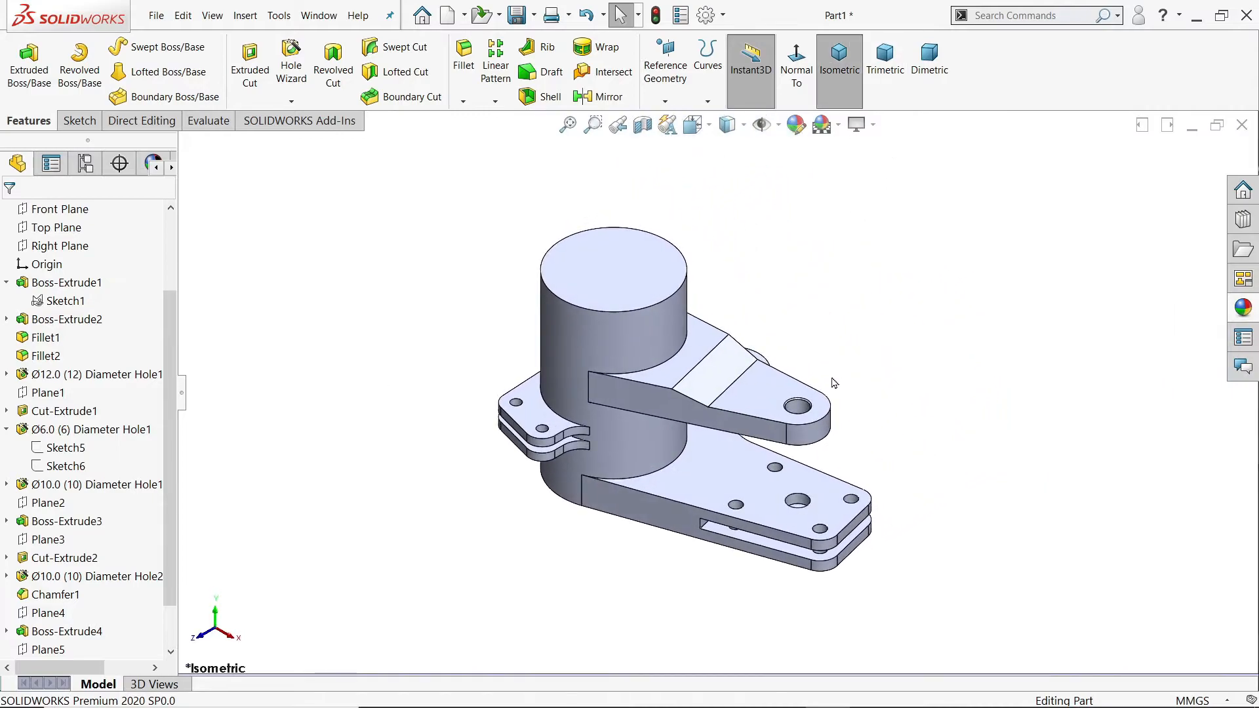
Step: Switch to the 127.PNG drawing in Photos and examine the long arm's outline, pocket, holes and fork-end dimensions, including sections U-U and M-M
{"action": "key", "text": "alt+Tab"}
{"action": "scroll", "coordinate": [244, 159], "scroll_direction": "up", "scroll_amount": 1}
{"action": "left_click_drag", "start_coordinate": [300, 261], "coordinate": [391, 342]}
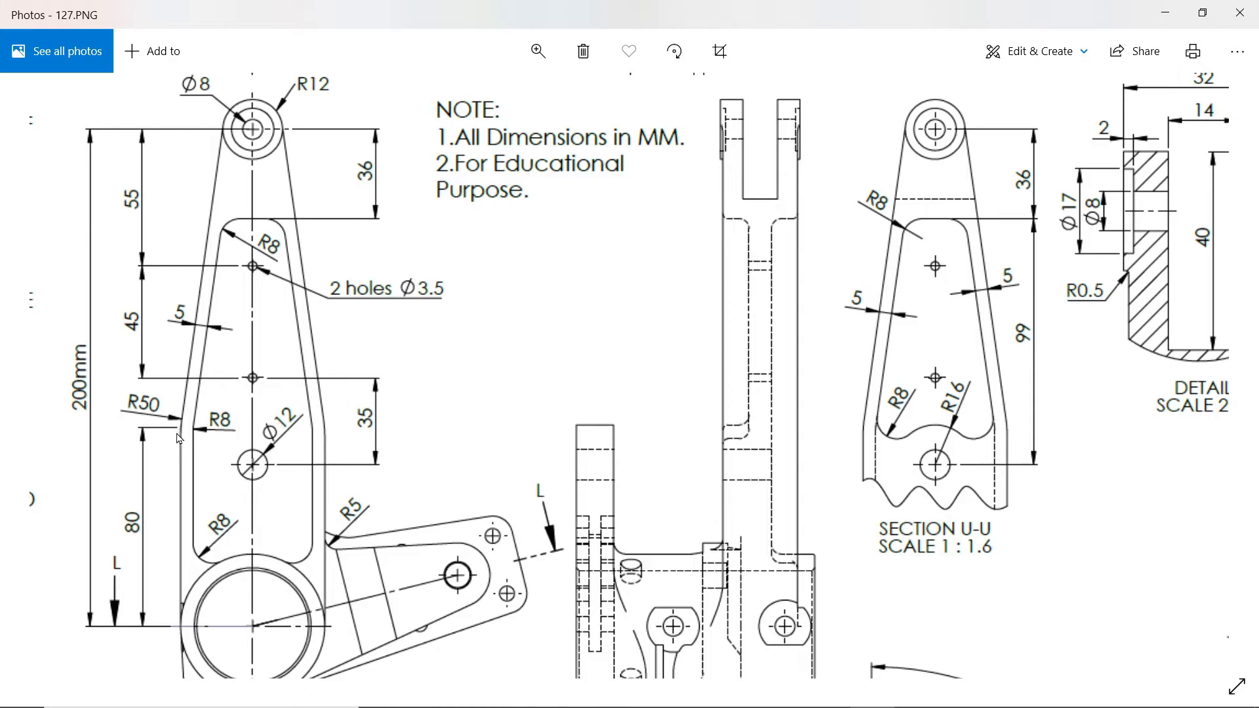
{"action": "mouse_move", "coordinate": [359, 471]}
{"action": "left_mouse_down"}
{"action": "mouse_move", "coordinate": [313, 405]}
{"action": "mouse_move", "coordinate": [255, 539]}
{"action": "mouse_move", "coordinate": [259, 450]}
{"action": "left_mouse_up"}
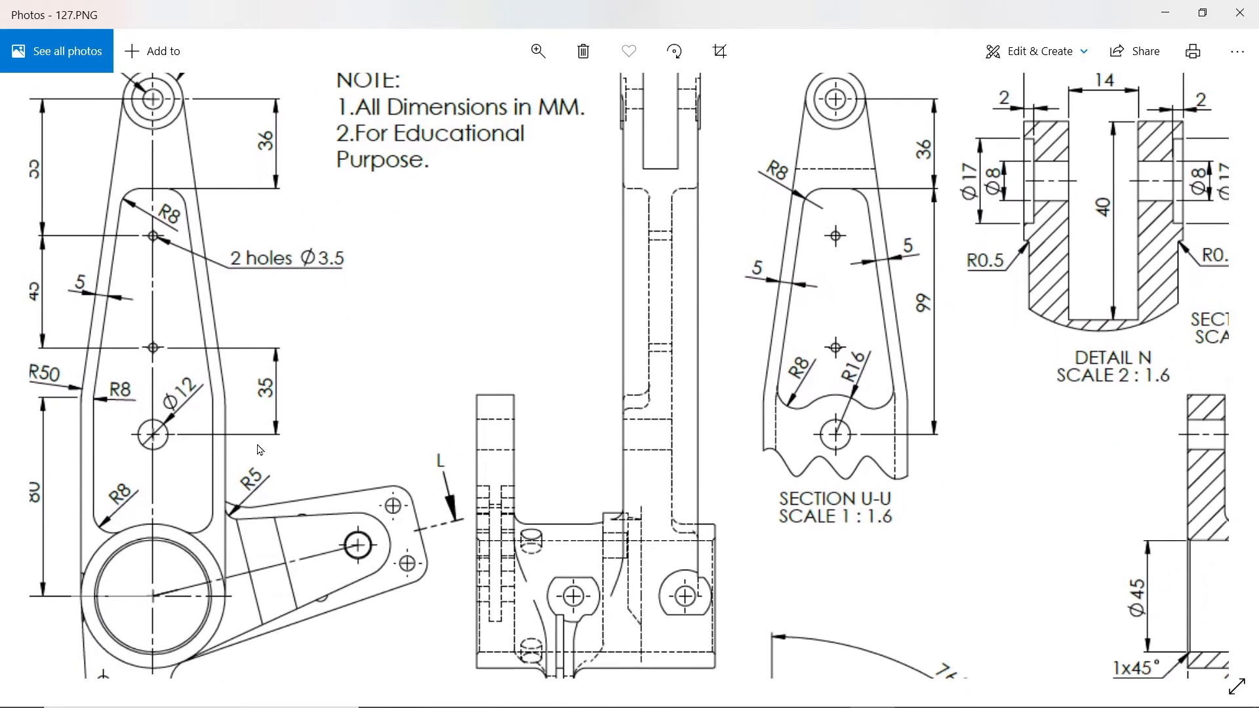
{"action": "mouse_move", "coordinate": [1054, 459]}
{"action": "left_mouse_down"}
{"action": "mouse_move", "coordinate": [500, 506]}
{"action": "mouse_move", "coordinate": [441, 444]}
{"action": "mouse_move", "coordinate": [464, 493]}
{"action": "left_mouse_up"}
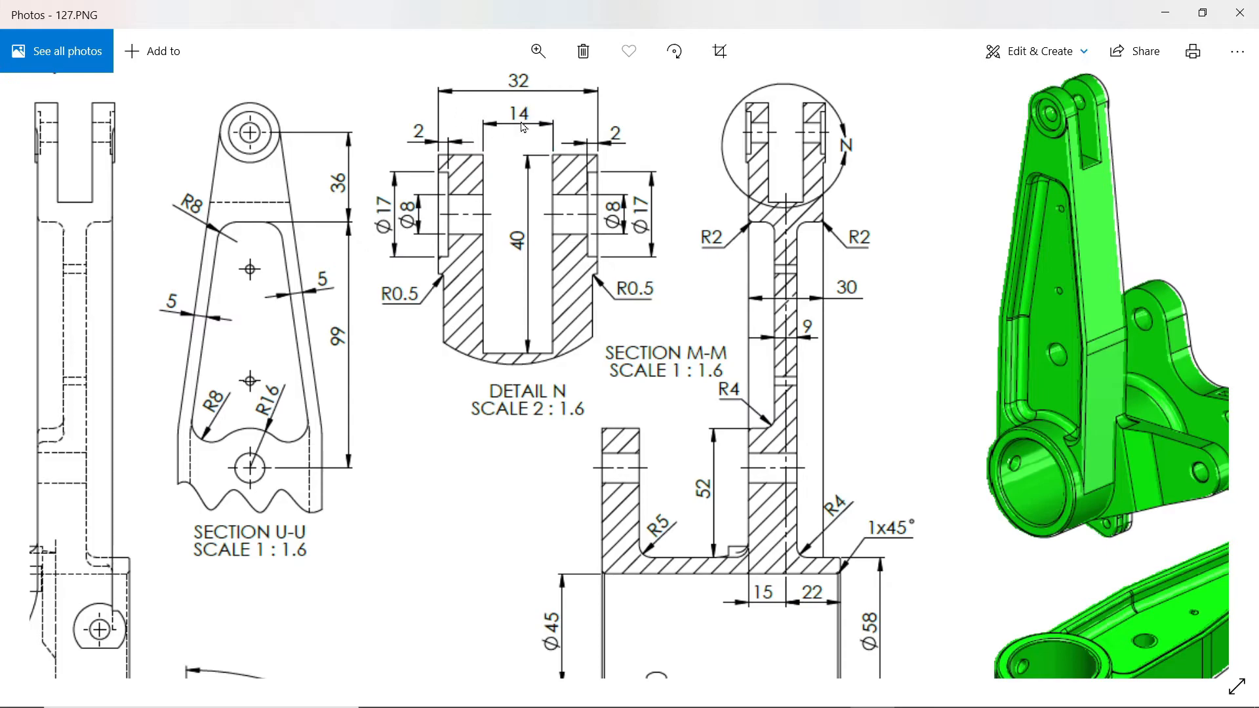
{"action": "left_click_drag", "start_coordinate": [697, 362], "coordinate": [700, 307]}
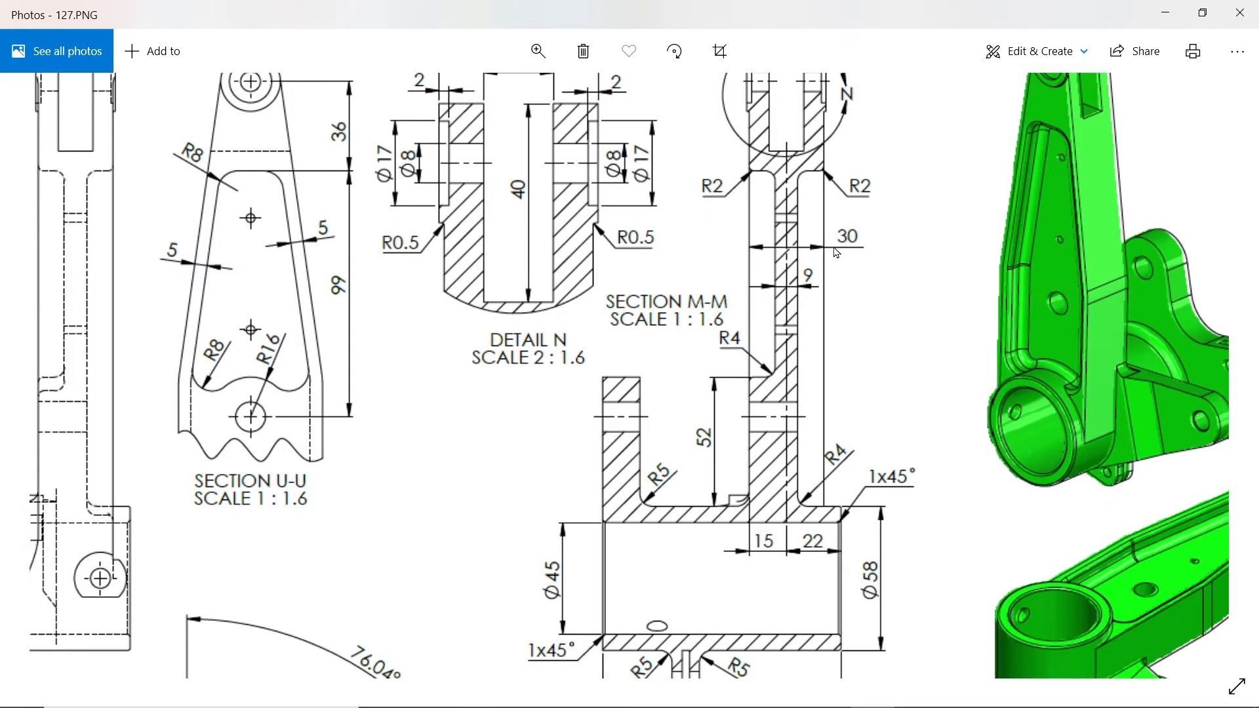
Step: Examine the long arm's dimensions in the drawing: section M-M thicknesses, the front-view outline and holes, and fork detail N
{"action": "left_click_drag", "start_coordinate": [842, 249], "coordinate": [851, 315]}
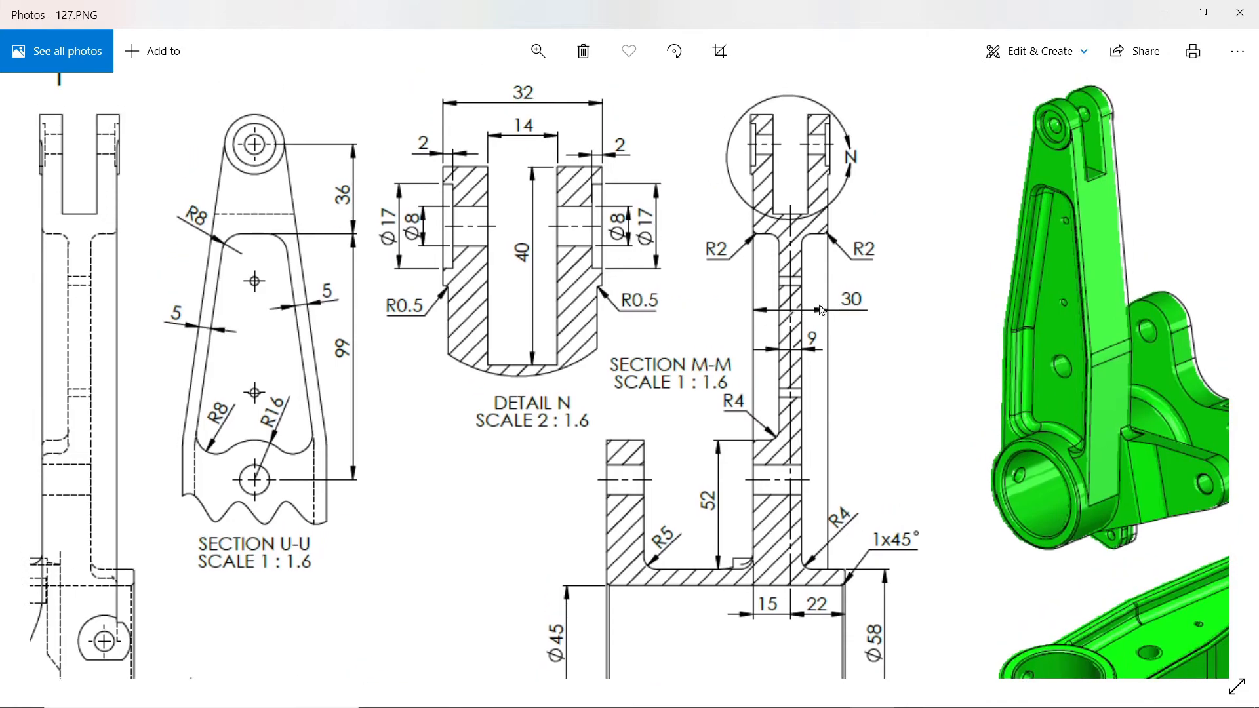
{"action": "left_click_drag", "start_coordinate": [825, 402], "coordinate": [837, 357]}
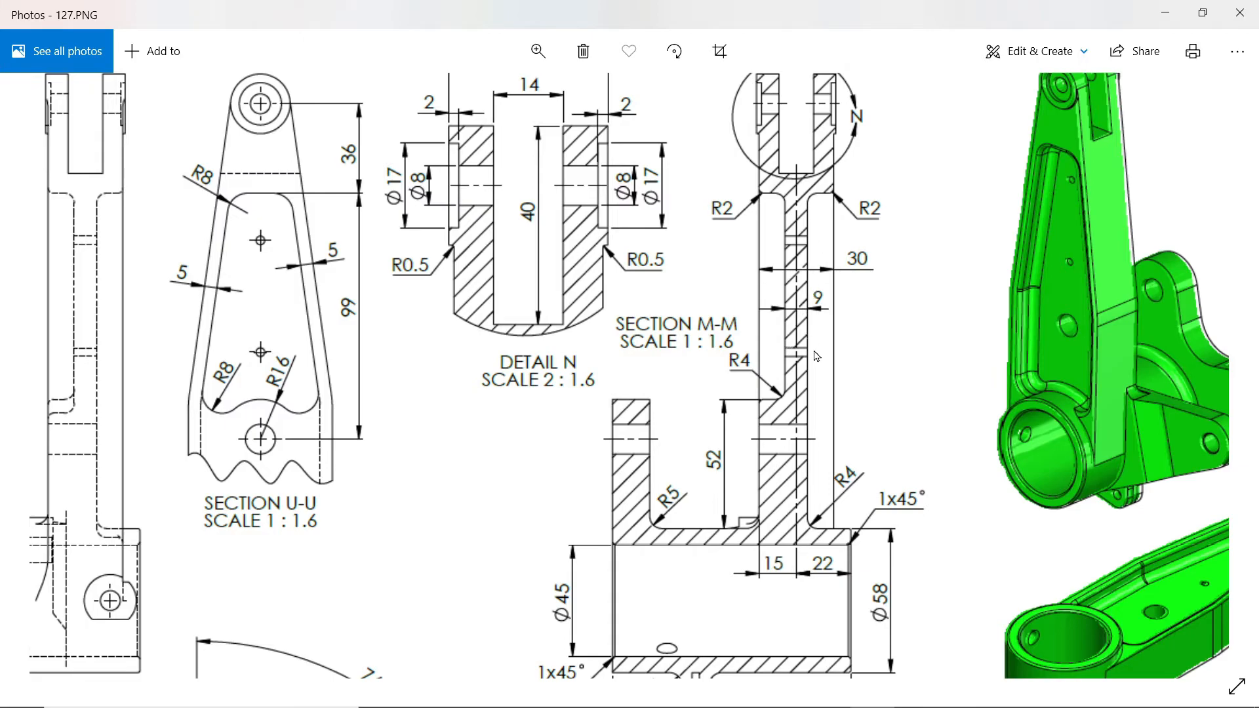
{"action": "left_click_drag", "start_coordinate": [800, 366], "coordinate": [1076, 373]}
{"action": "mouse_move", "coordinate": [581, 413]}
{"action": "left_mouse_down"}
{"action": "mouse_move", "coordinate": [674, 341]}
{"action": "mouse_move", "coordinate": [887, 295]}
{"action": "left_mouse_up"}
{"action": "left_click_drag", "start_coordinate": [105, 308], "coordinate": [240, 310]}
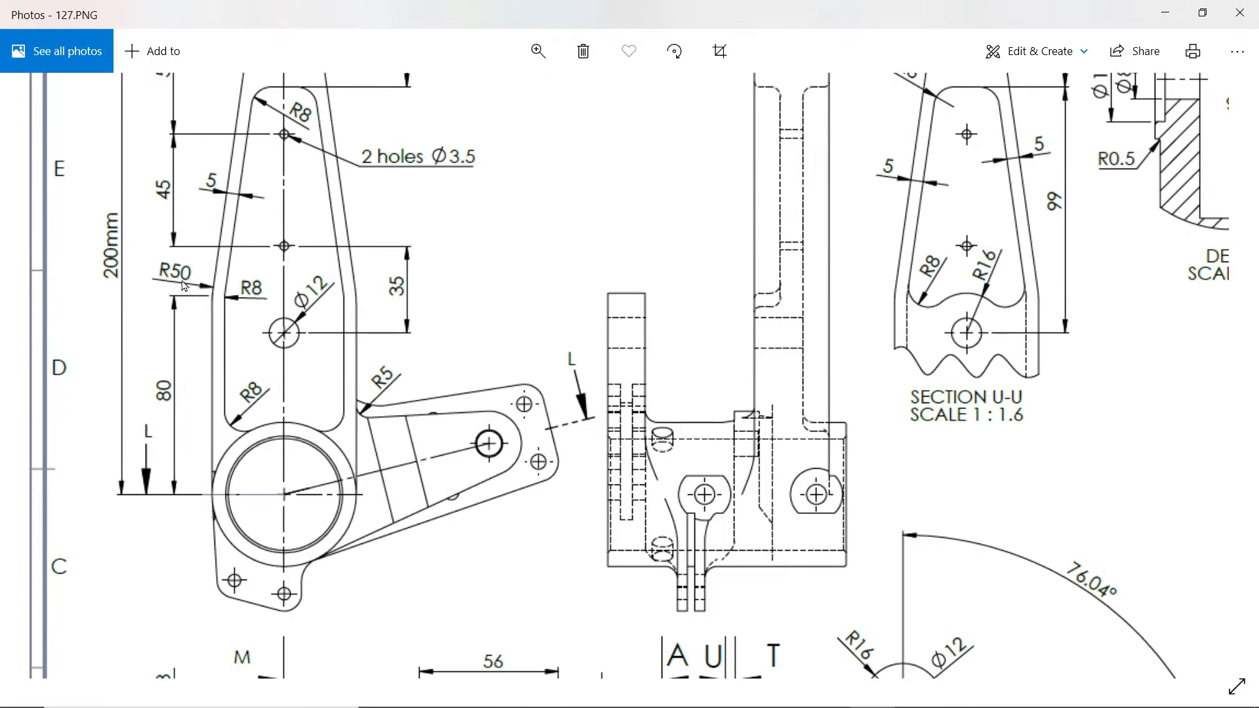
{"action": "left_click_drag", "start_coordinate": [459, 262], "coordinate": [165, 387]}
{"action": "left_click_drag", "start_coordinate": [810, 301], "coordinate": [655, 369]}
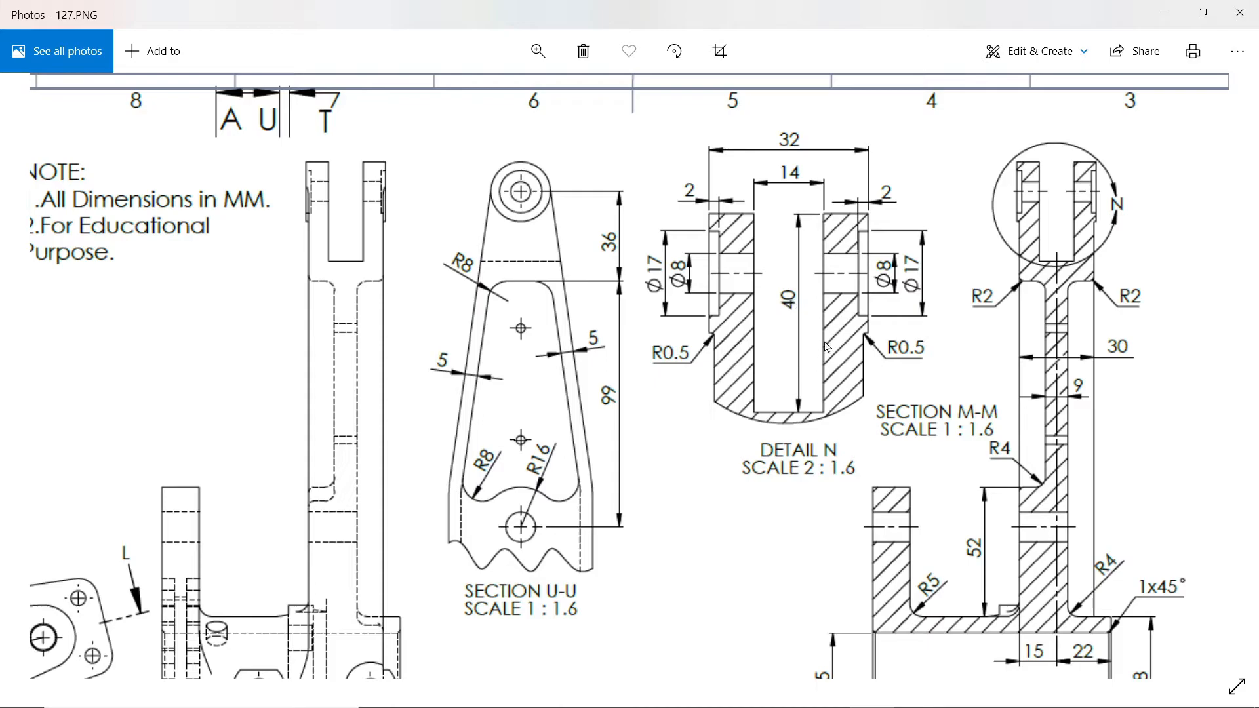
Step: Switch back to SOLIDWORKS and create a reference plane 22 mm below the cylinder's top face, using a flipped offset
{"action": "left_click", "coordinate": [1164, 13]}
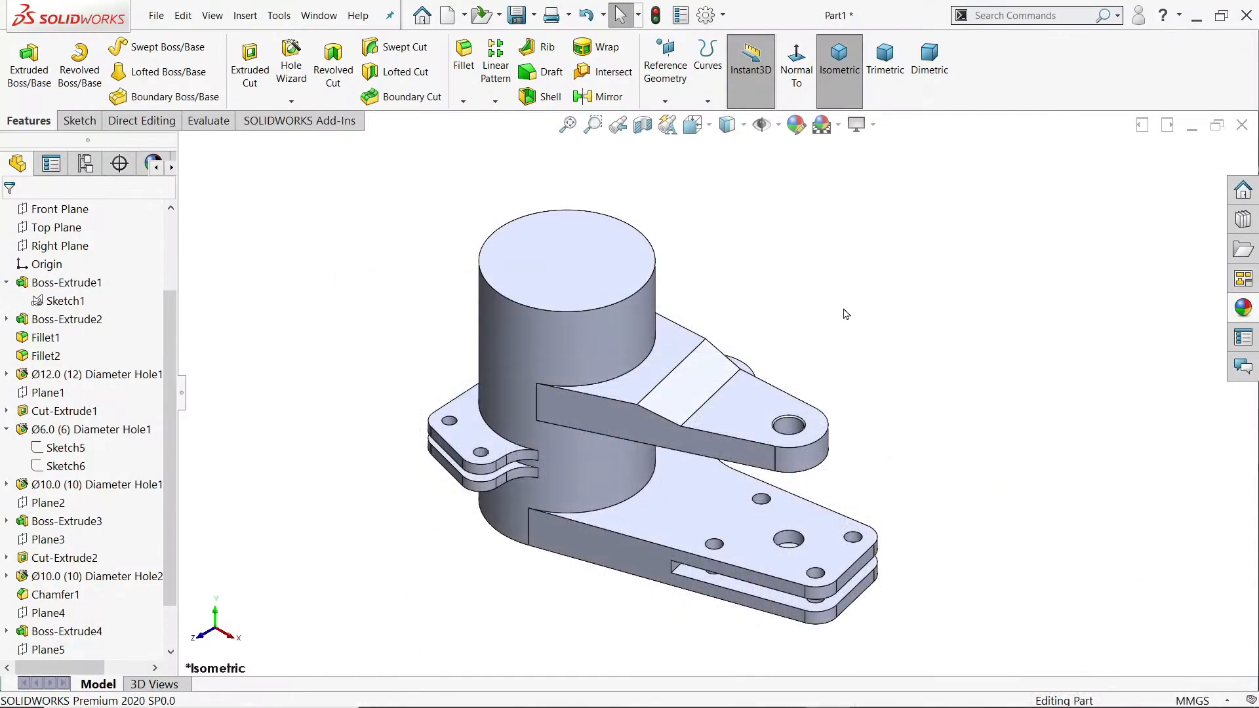
{"action": "left_click", "coordinate": [665, 101]}
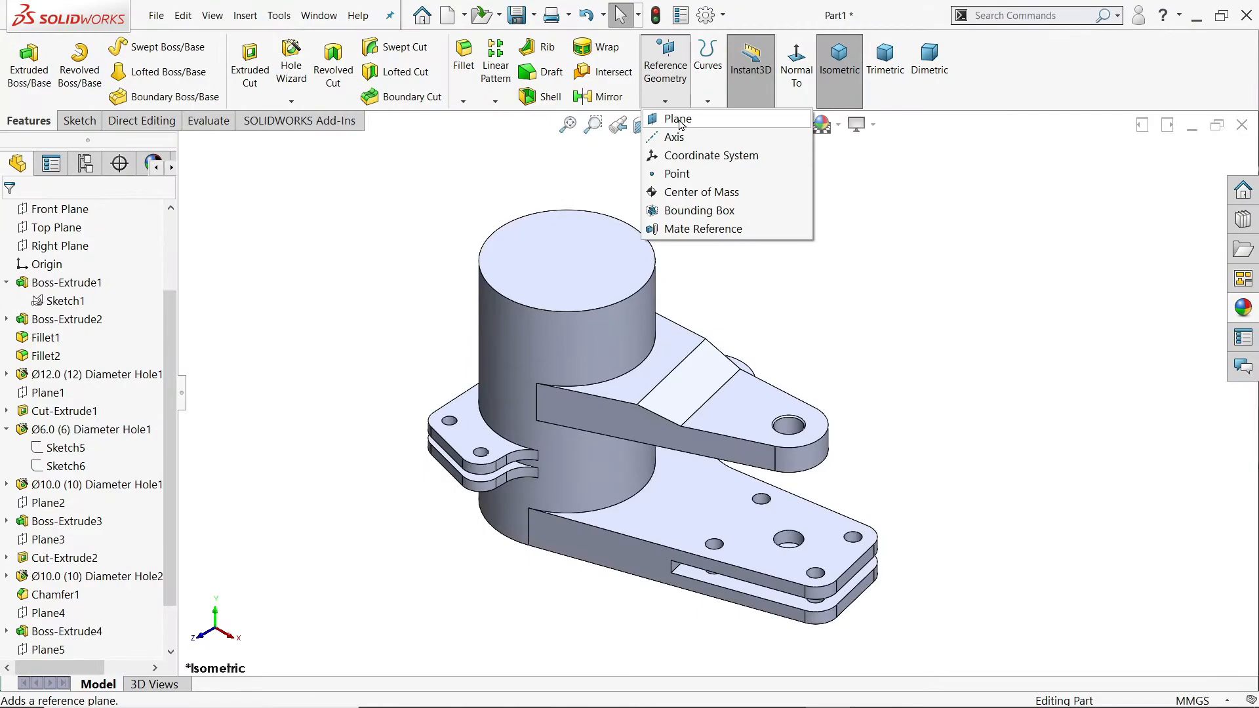
{"action": "left_click", "coordinate": [681, 119]}
{"action": "left_click", "coordinate": [620, 251]}
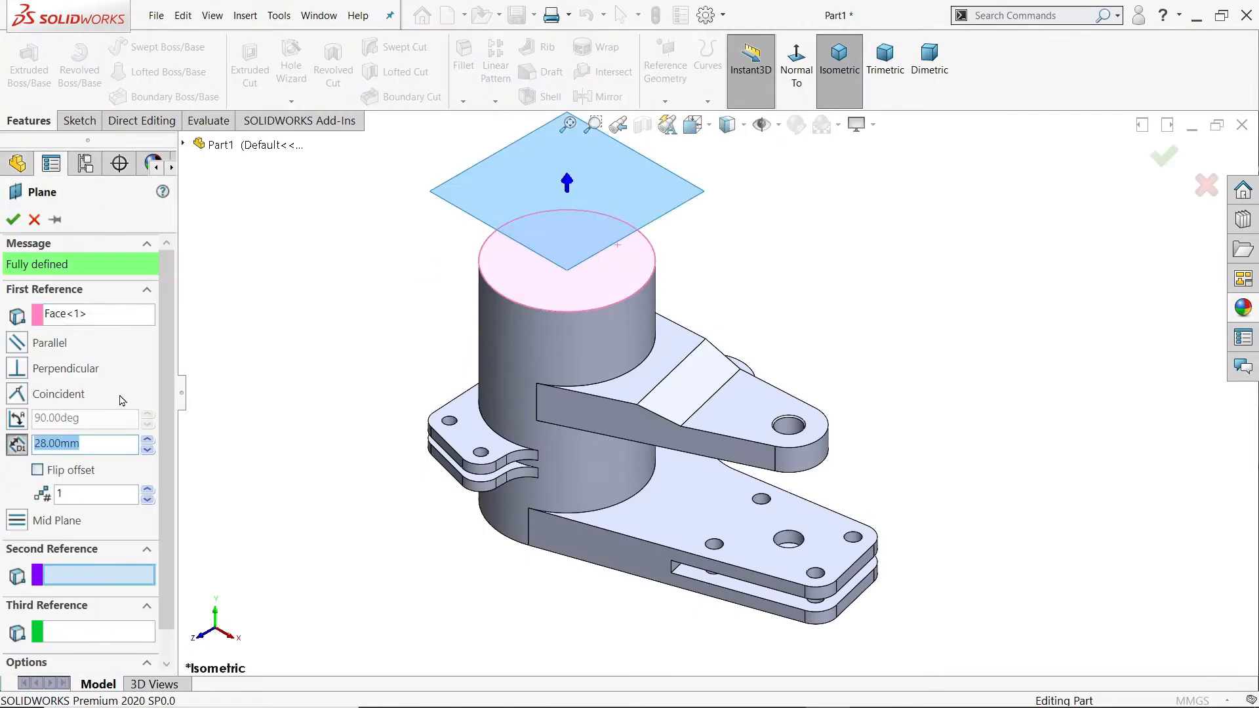
{"action": "type", "text": "22"}
{"action": "key", "text": "Return"}
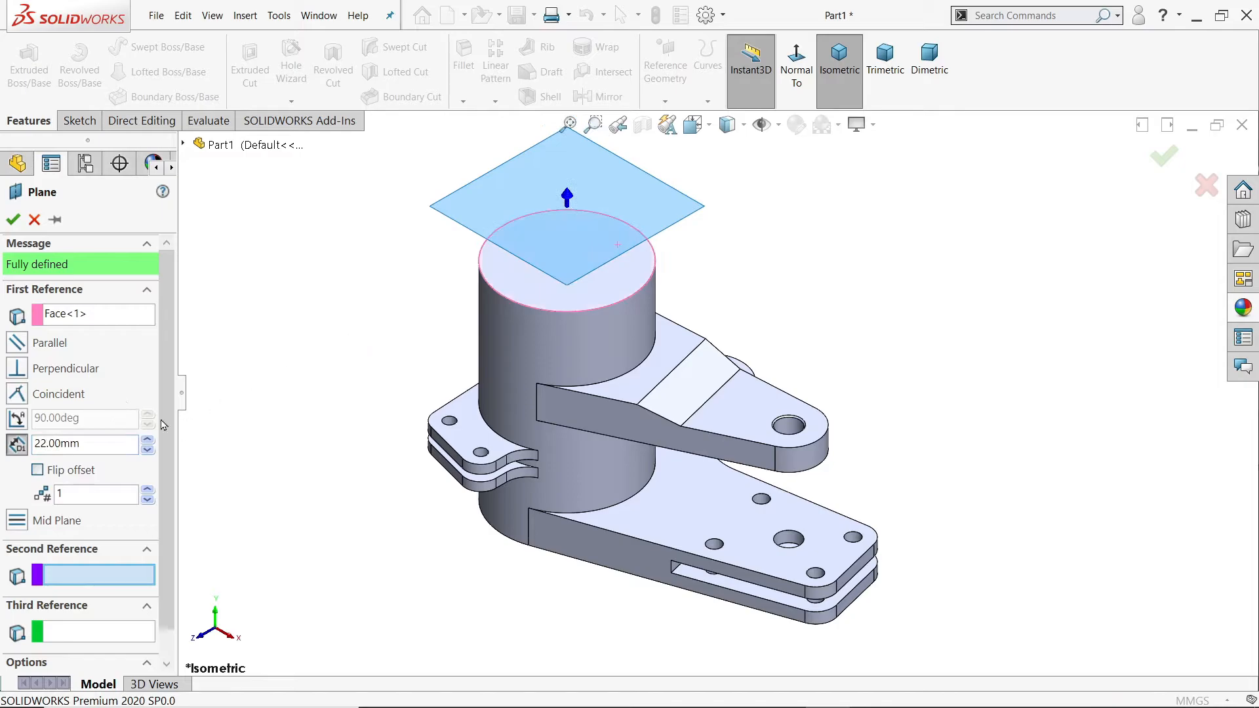
{"action": "left_click", "coordinate": [37, 471]}
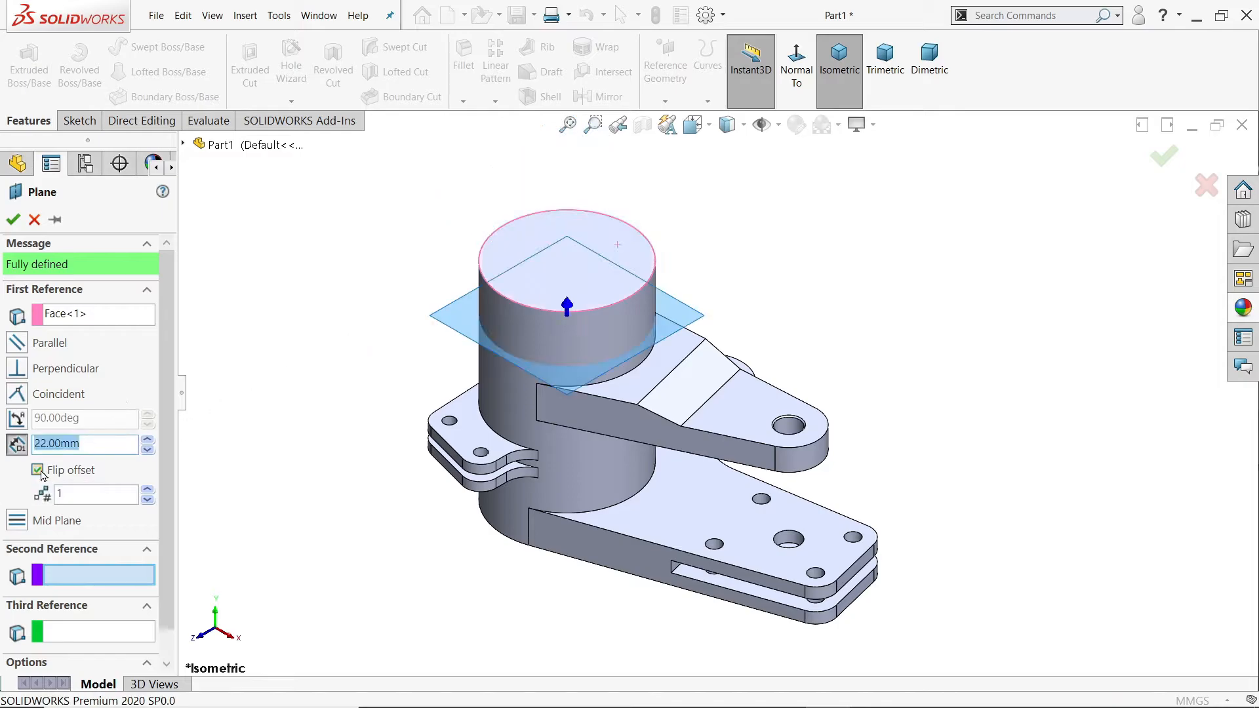
{"action": "left_click", "coordinate": [11, 221]}
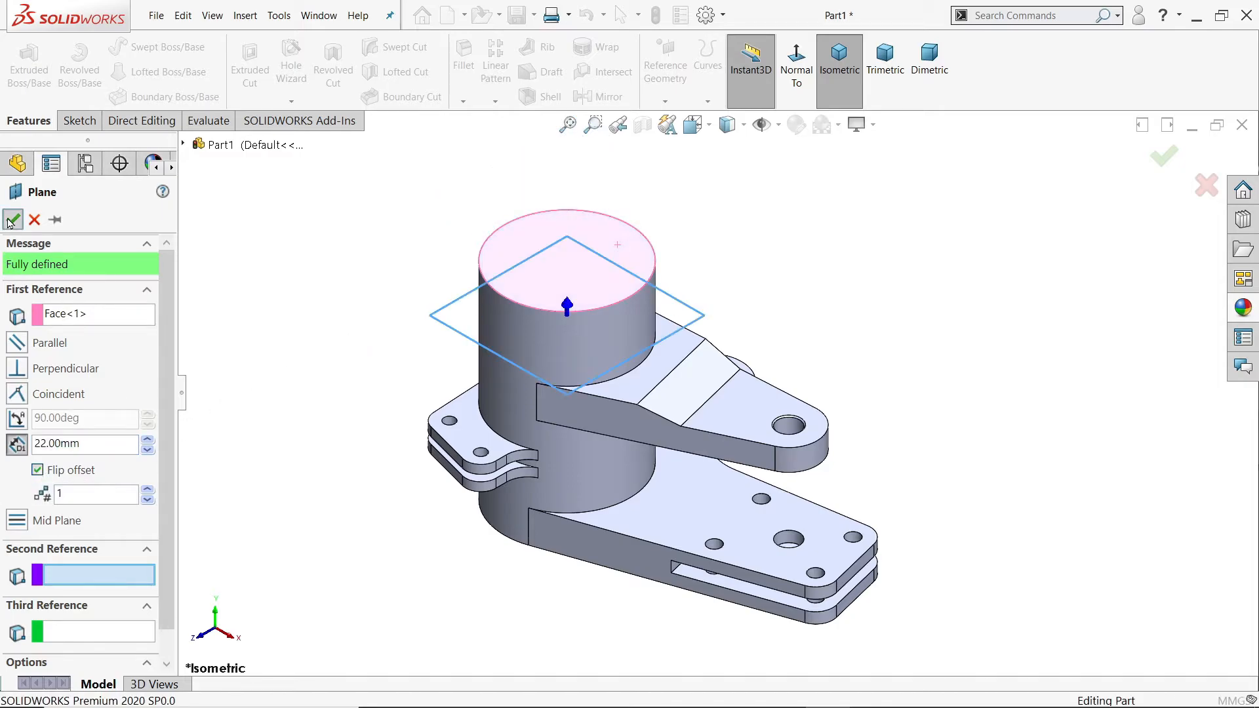
Step: Start a sketch on the new offset plane and convert the outline of the cylinder's top face into it
{"action": "left_click", "coordinate": [80, 121]}
{"action": "left_click", "coordinate": [21, 62]}
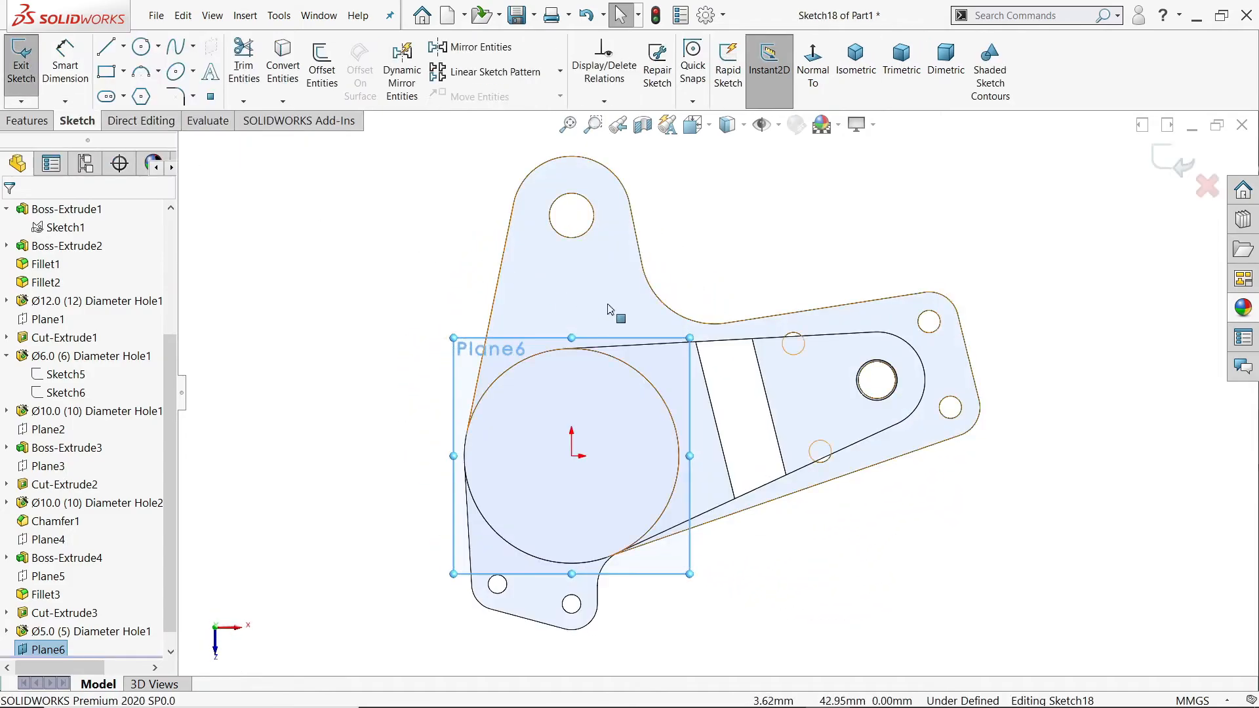
{"action": "scroll", "coordinate": [566, 397], "scroll_direction": "up", "scroll_amount": 3}
{"action": "scroll", "coordinate": [661, 316], "scroll_direction": "down", "scroll_amount": 1}
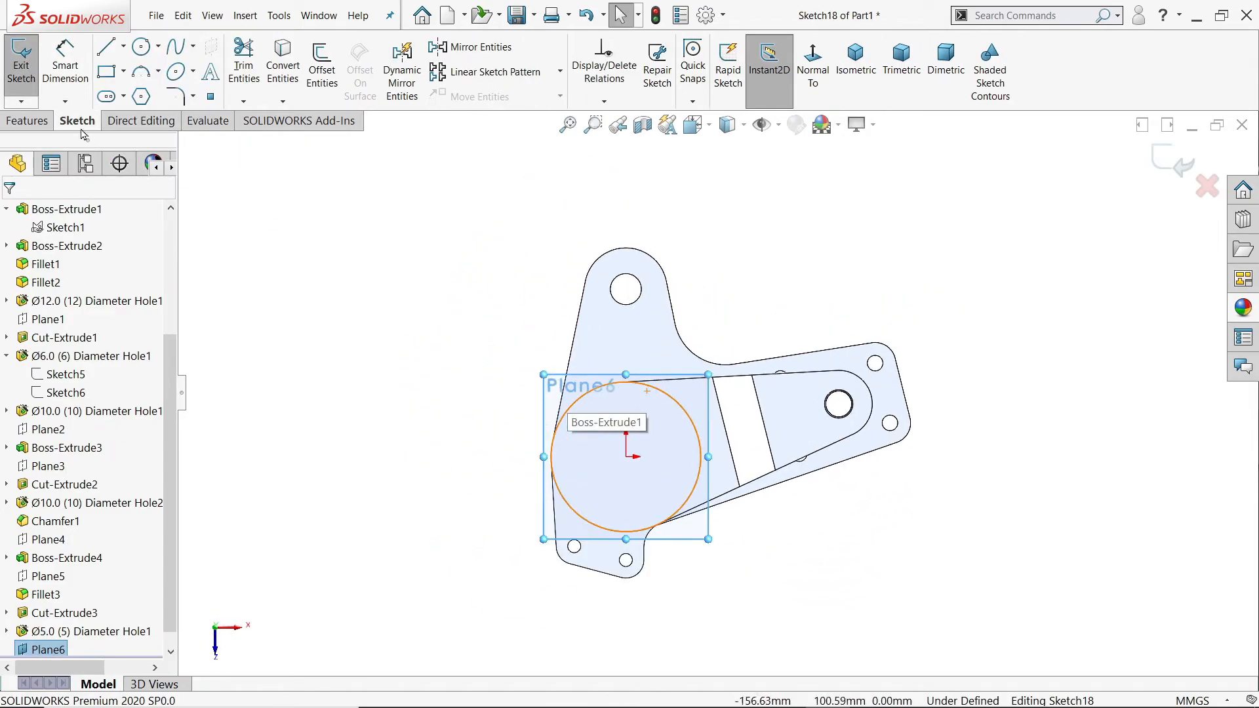
{"action": "left_click", "coordinate": [632, 416]}
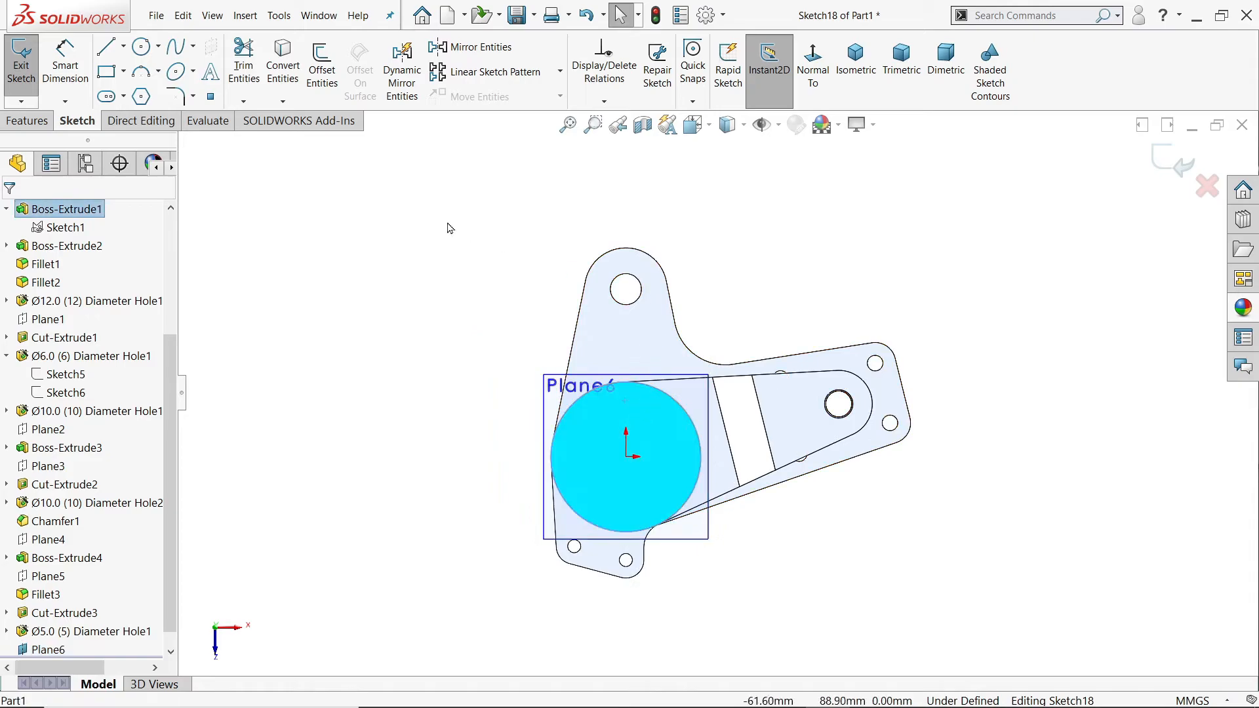
{"action": "left_click", "coordinate": [283, 66]}
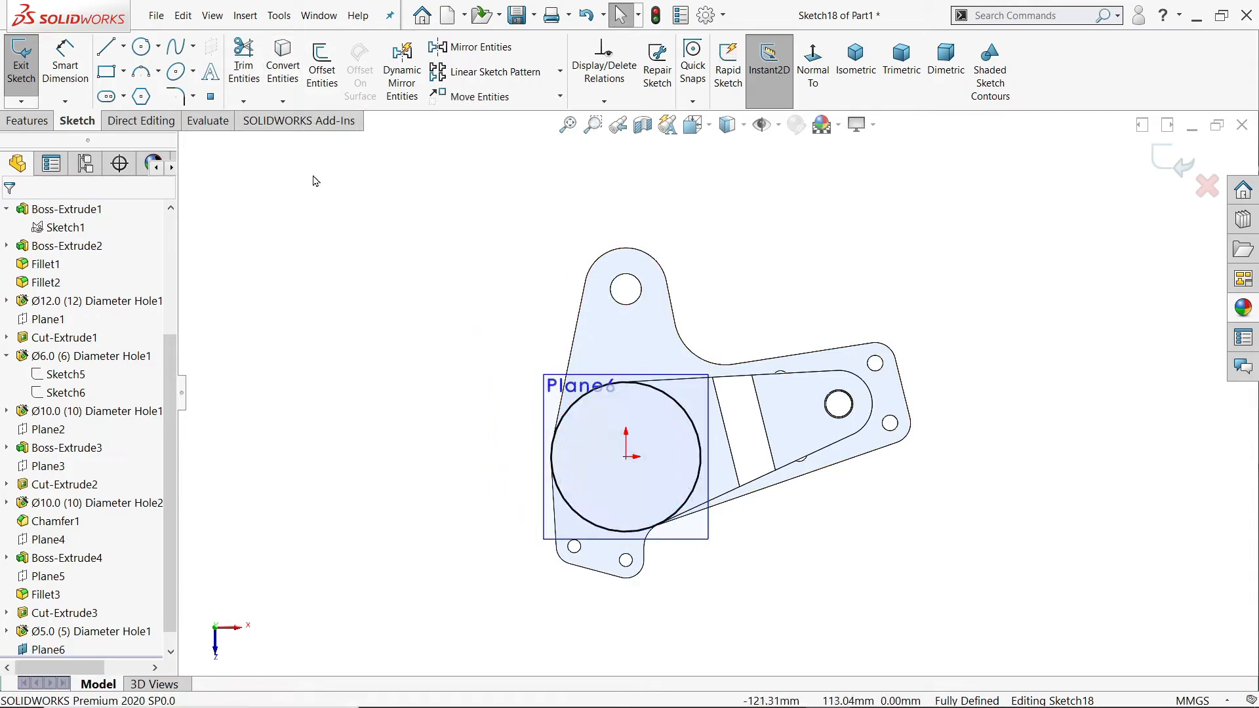
Step: Sketch a vertical centerline about 227 mm long, going up from the origin
{"action": "left_click", "coordinate": [123, 46]}
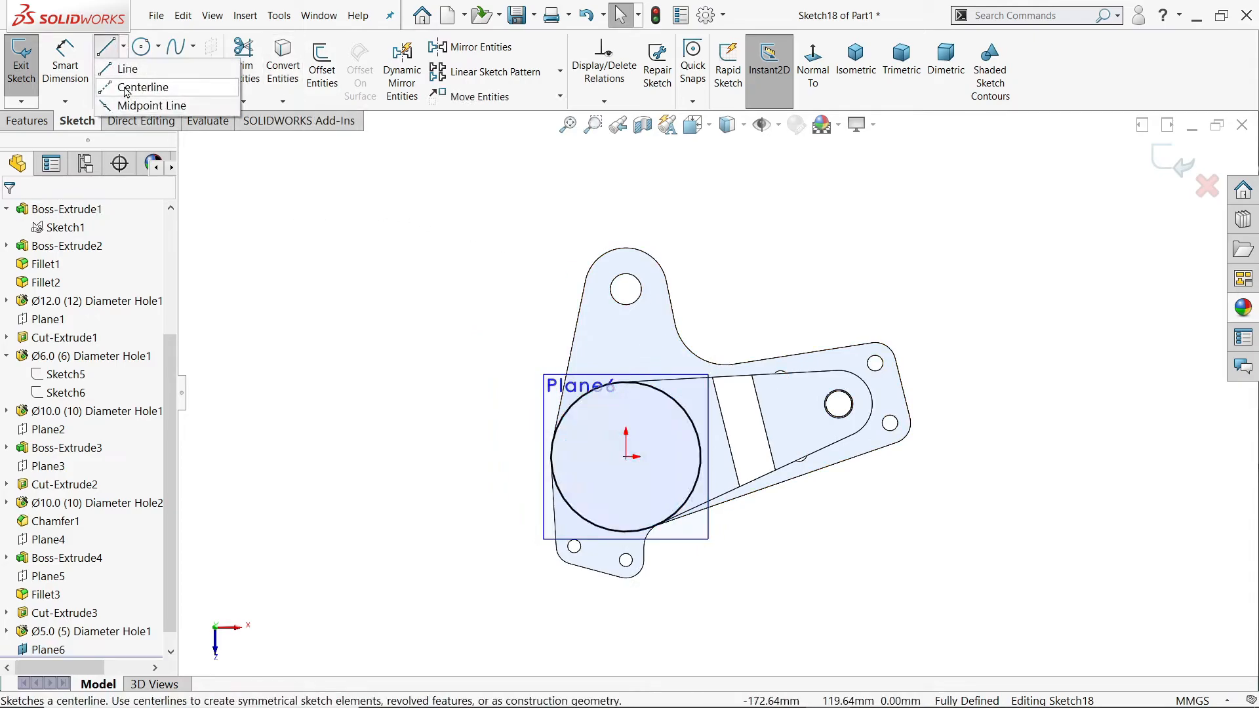
{"action": "left_click", "coordinate": [126, 87]}
{"action": "left_click", "coordinate": [627, 457]}
{"action": "scroll", "coordinate": [646, 469], "scroll_direction": "up", "scroll_amount": 5}
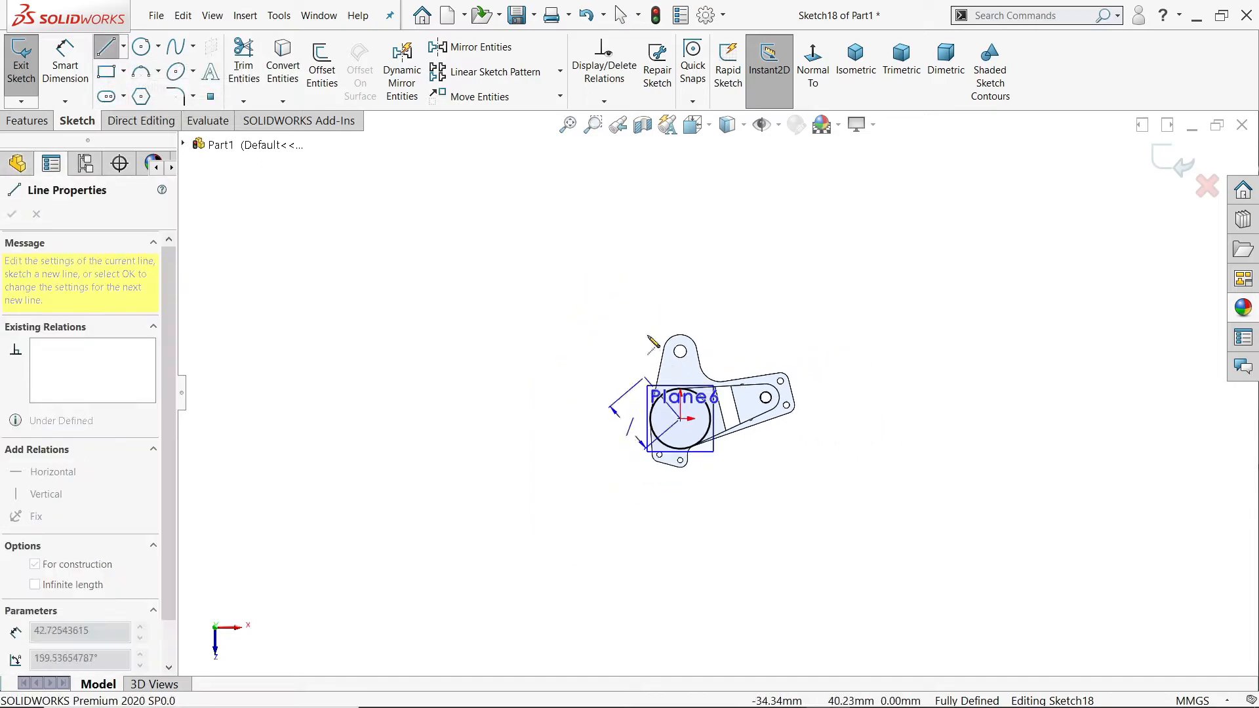
{"action": "left_click", "coordinate": [679, 185]}
{"action": "right_click", "coordinate": [713, 135]}
{"action": "left_click", "coordinate": [740, 187]}
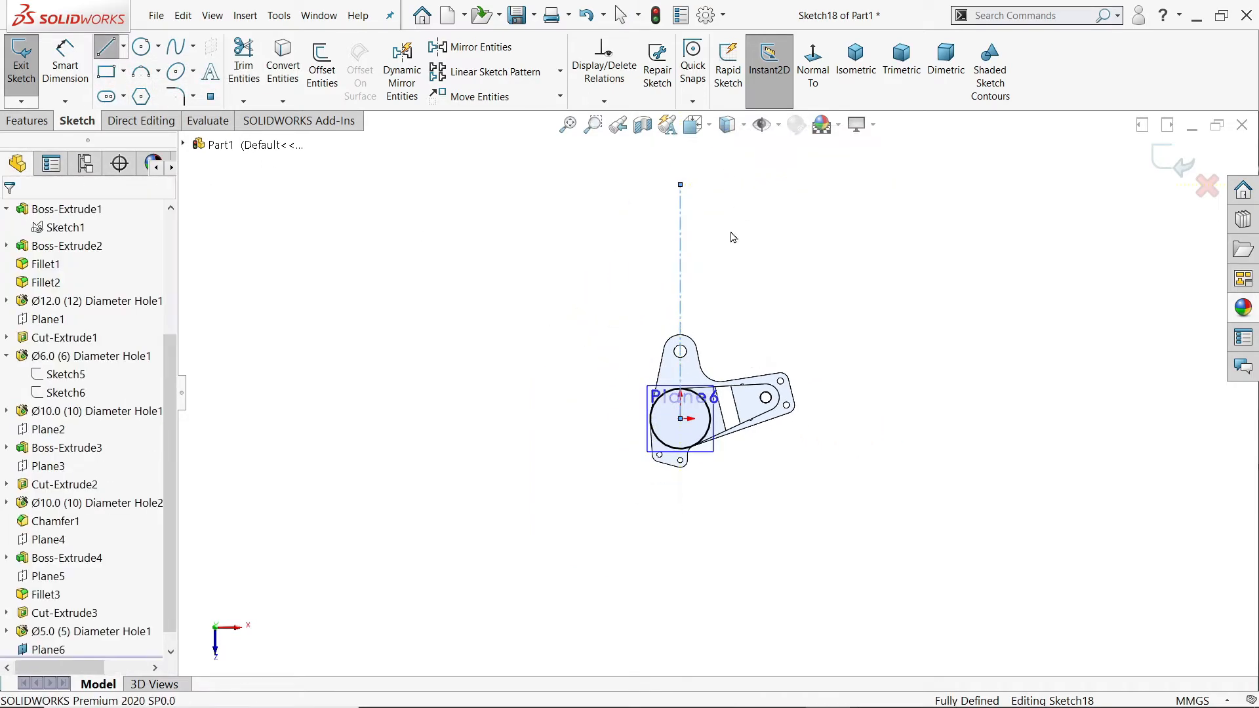
Step: Sketch the arm outline from the circle's two sides: vertical lines about 110 mm long, slanted lines, and an end arc of about 12 mm radius
{"action": "scroll", "coordinate": [736, 234], "scroll_direction": "down", "scroll_amount": 2}
{"action": "left_click", "coordinate": [106, 46]}
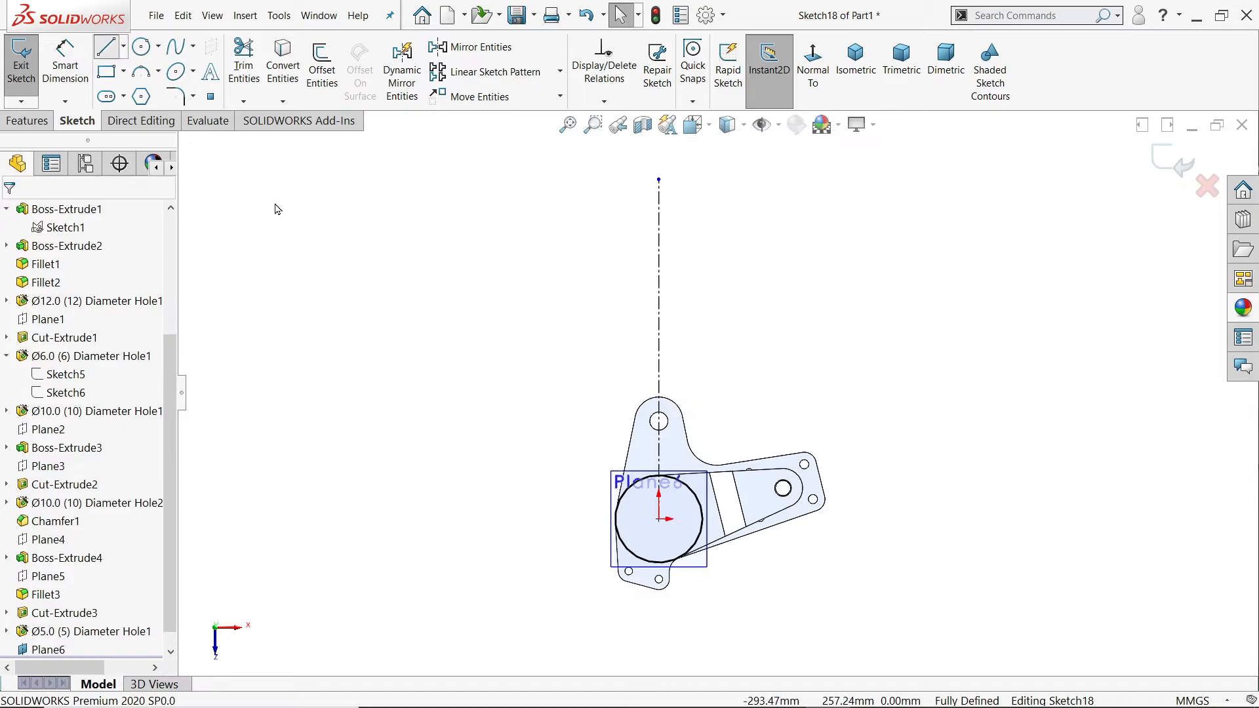
{"action": "left_click", "coordinate": [614, 519]}
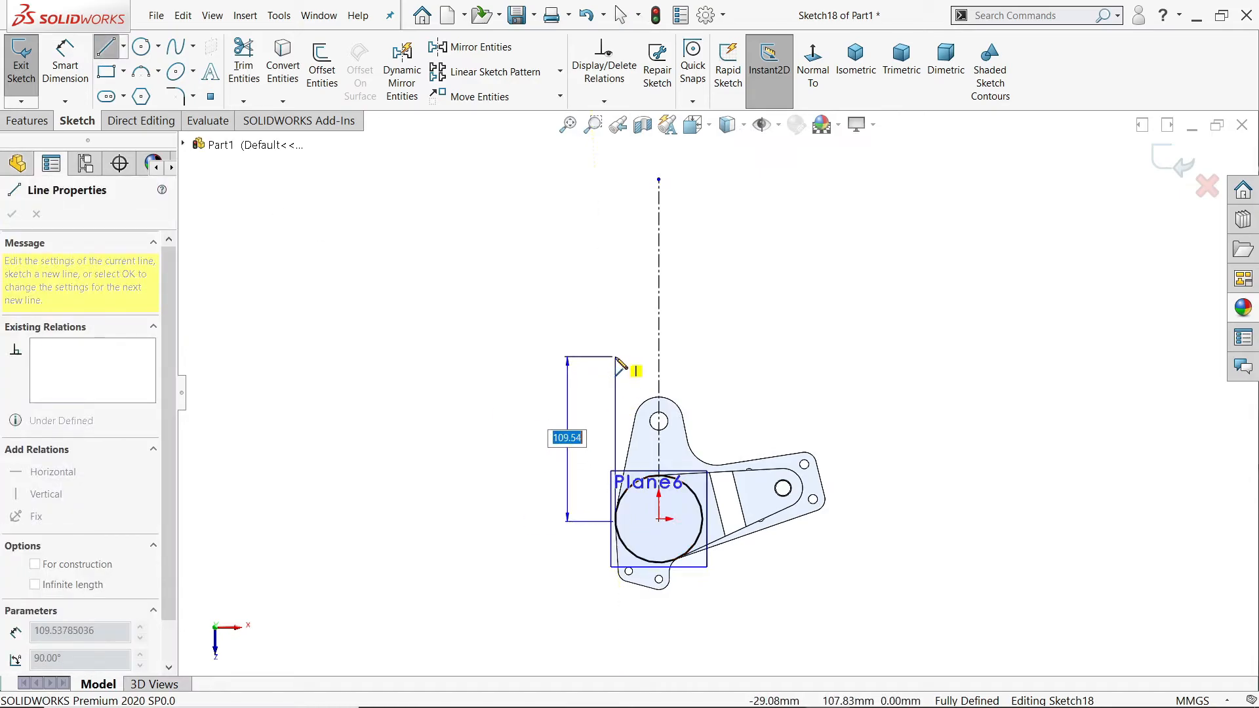
{"action": "scroll", "coordinate": [632, 164], "scroll_direction": "down", "scroll_amount": 3}
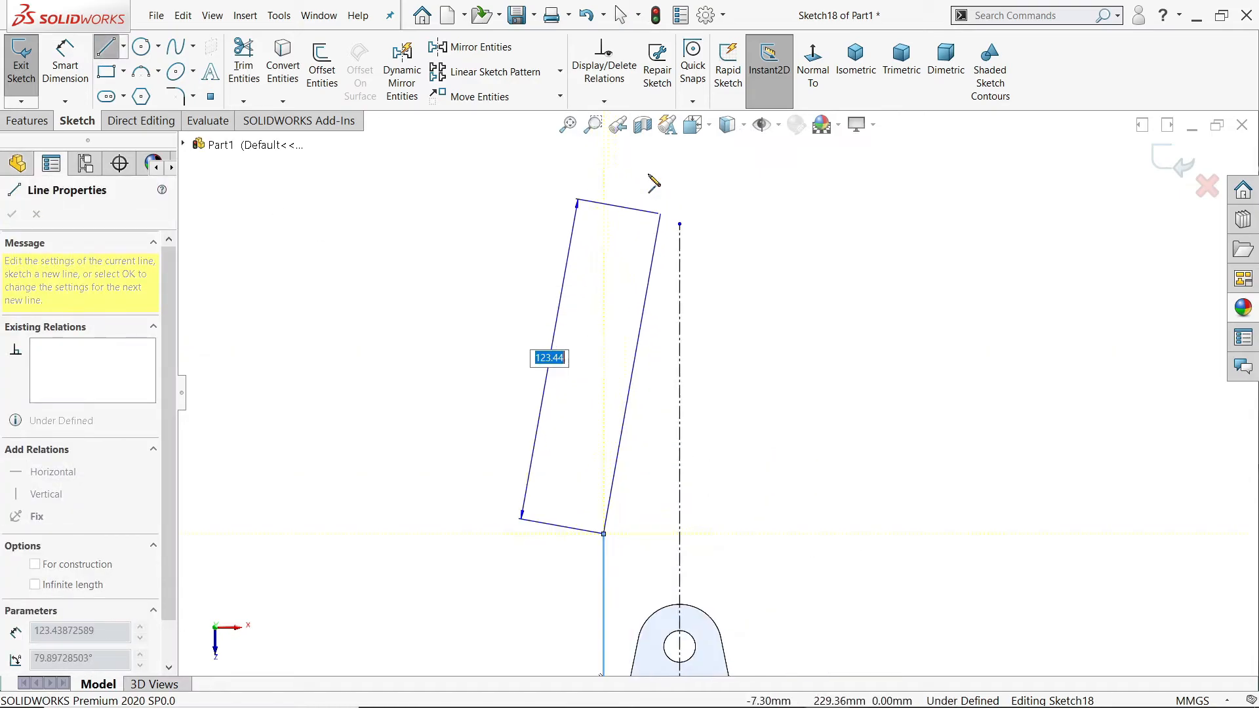
{"action": "left_click", "coordinate": [658, 215]}
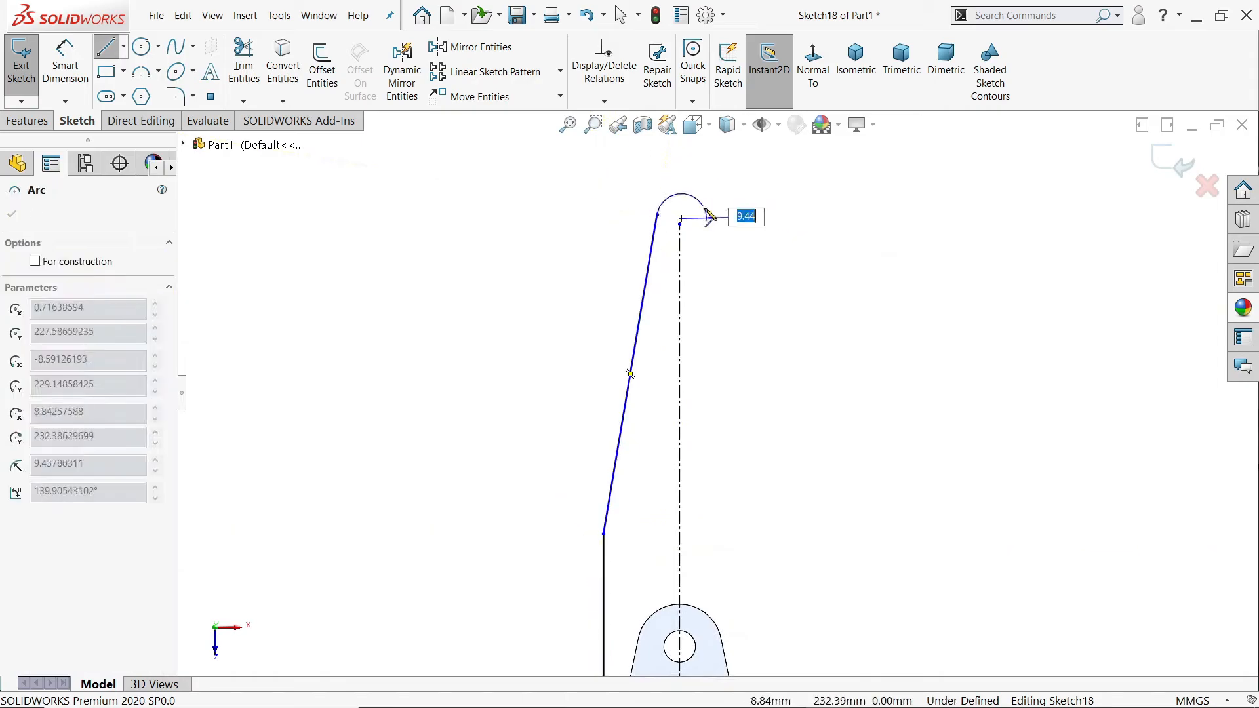
{"action": "left_click", "coordinate": [719, 209]}
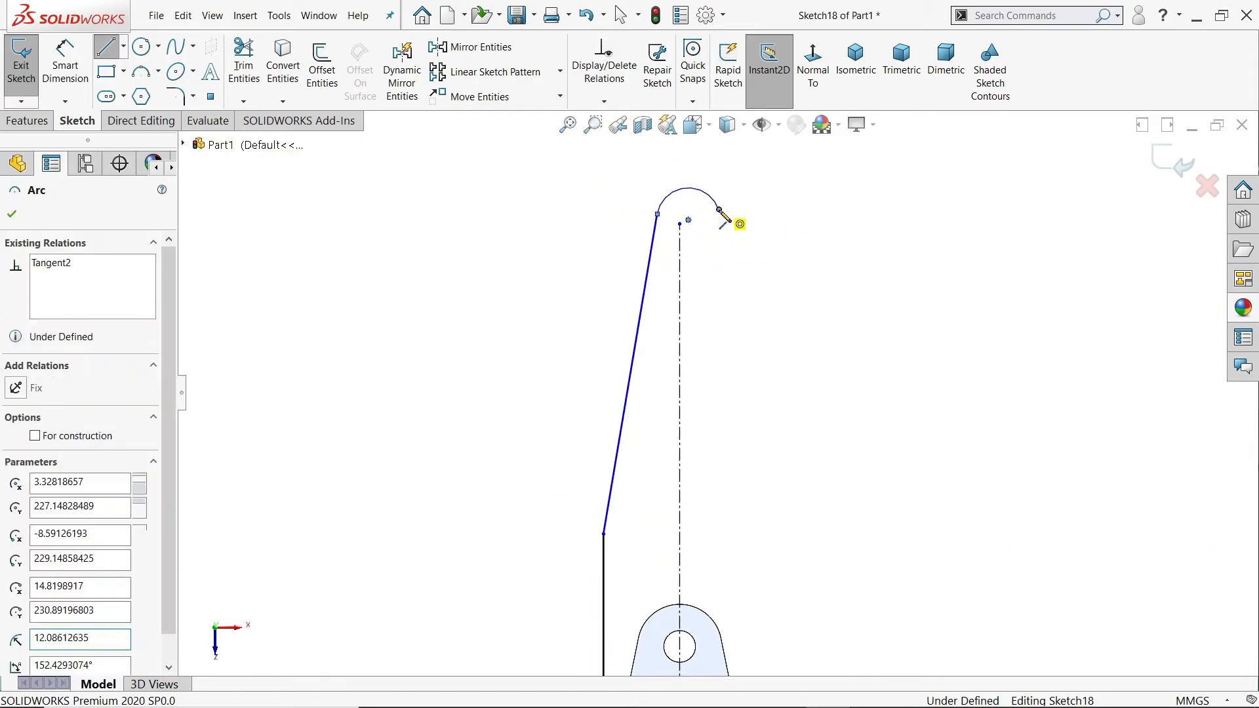
{"action": "left_click", "coordinate": [754, 514]}
{"action": "scroll", "coordinate": [717, 400], "scroll_direction": "up", "scroll_amount": 3}
{"action": "left_click", "coordinate": [721, 616]}
{"action": "right_click", "coordinate": [788, 442]}
{"action": "left_click", "coordinate": [833, 458]}
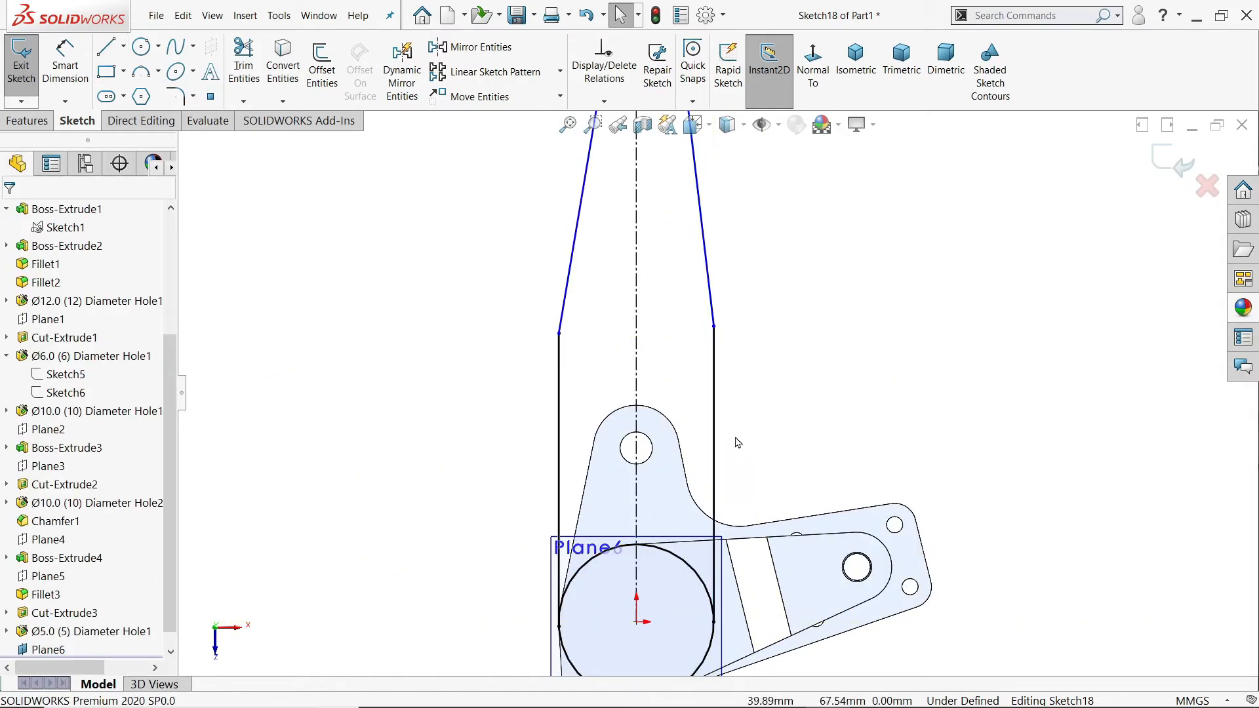
Step: Try to make the outline's two vertical lines symmetric about the centerline
{"action": "scroll", "coordinate": [683, 385], "scroll_direction": "up", "scroll_amount": 2}
{"action": "scroll", "coordinate": [709, 357], "scroll_direction": "down", "scroll_amount": 3}
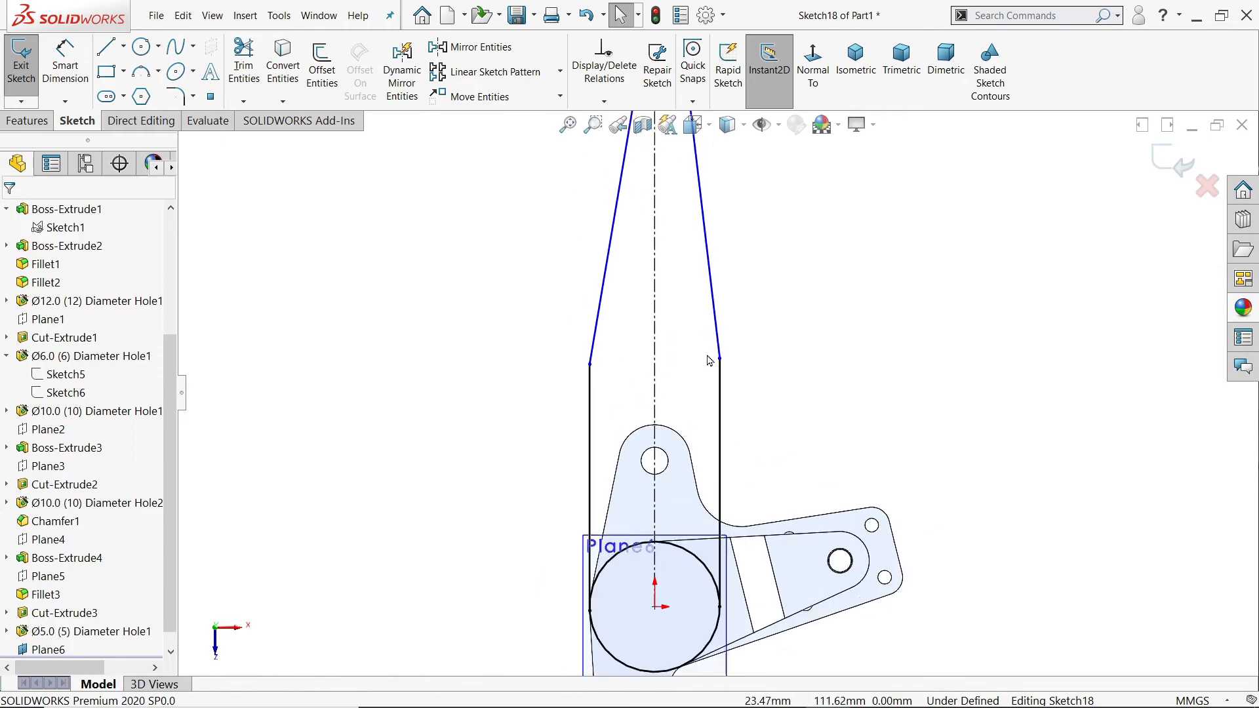
{"action": "left_click_drag", "start_coordinate": [774, 375], "coordinate": [500, 414]}
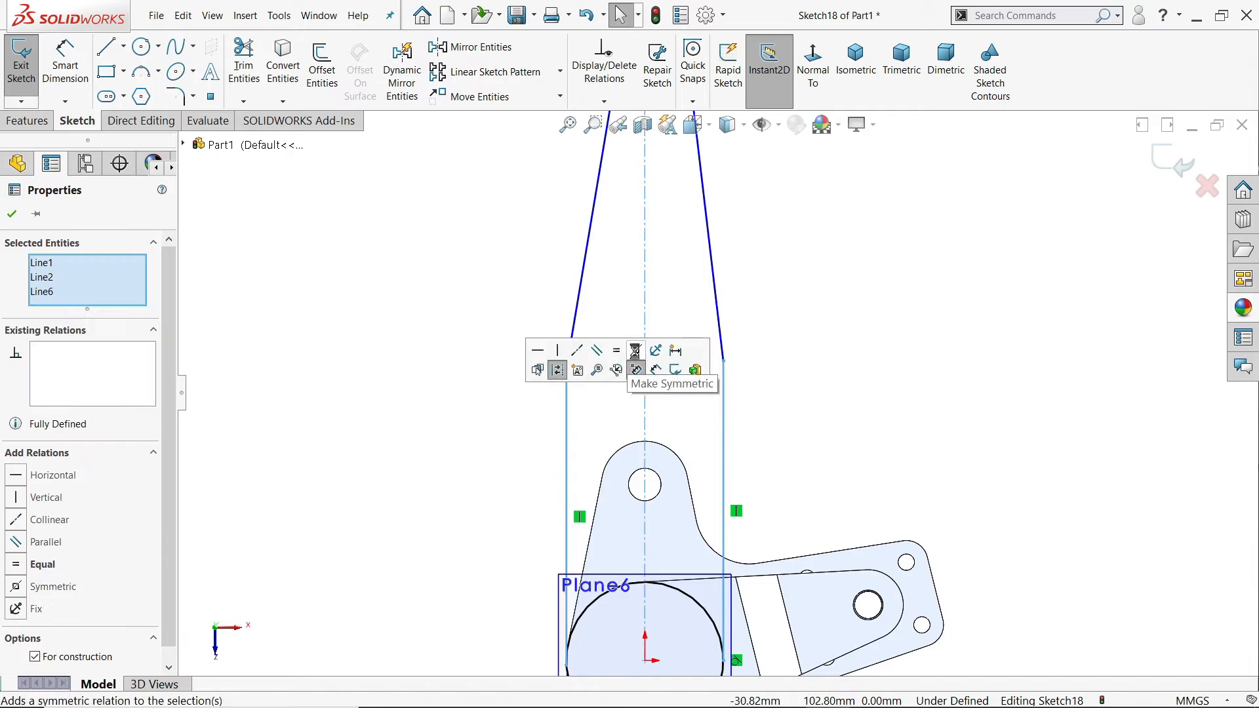
{"action": "left_click", "coordinate": [635, 370]}
{"action": "right_click", "coordinate": [105, 350]}
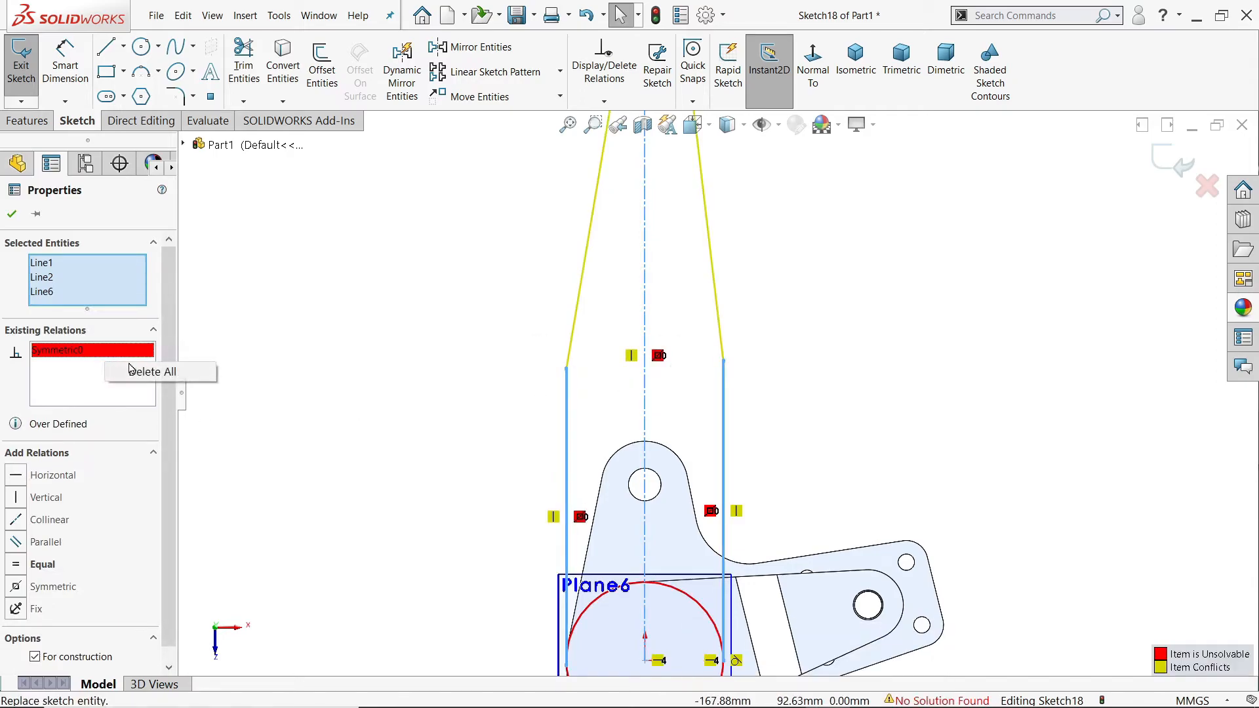
{"action": "left_click", "coordinate": [142, 371]}
Step: Merge the end arc's center with the upper endpoint of the centerline
{"action": "scroll", "coordinate": [679, 378], "scroll_direction": "up", "scroll_amount": 4}
{"action": "left_click", "coordinate": [806, 270]}
{"action": "scroll", "coordinate": [688, 272], "scroll_direction": "down", "scroll_amount": 8}
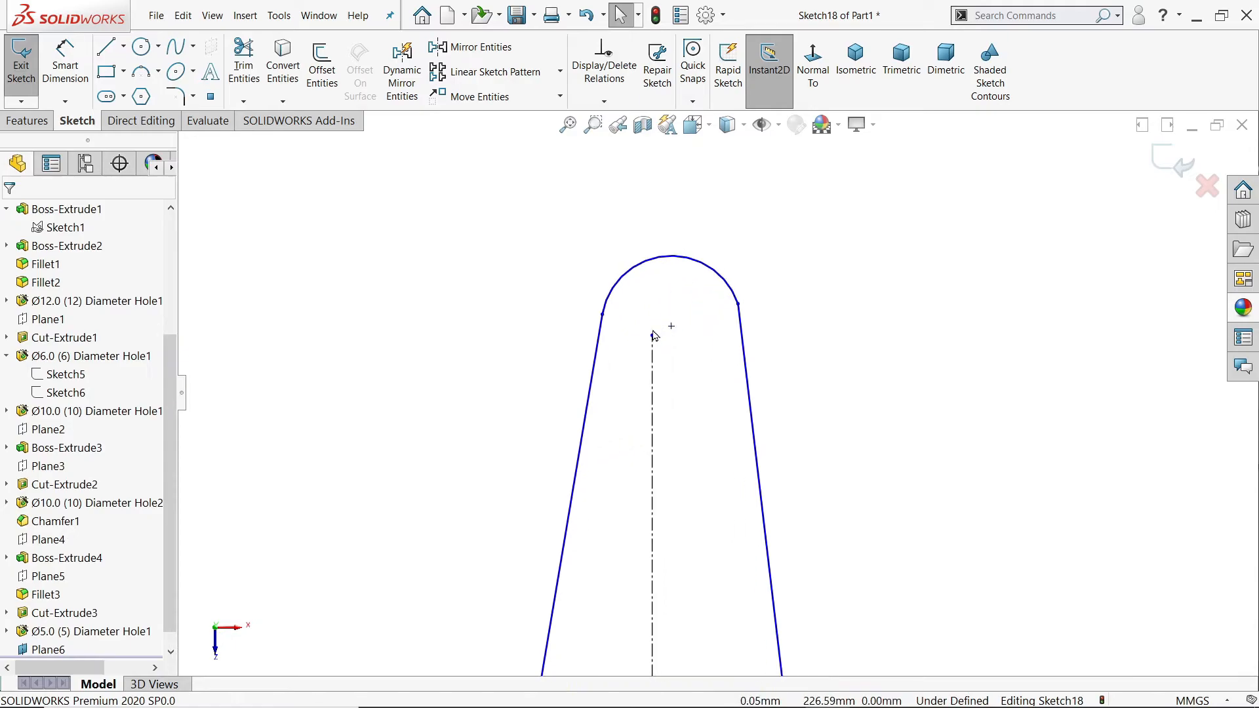
{"action": "left_click", "coordinate": [652, 336]}
{"action": "left_click", "coordinate": [670, 326], "text": "ctrl"}
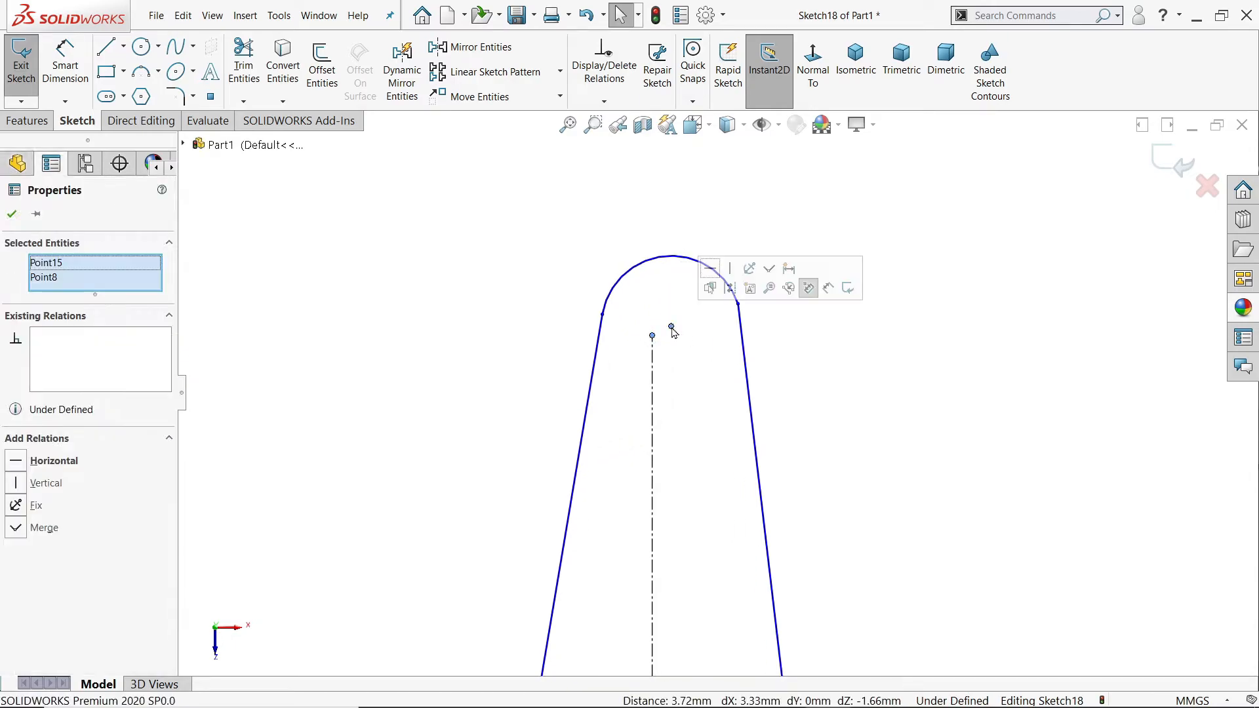
{"action": "left_click", "coordinate": [769, 273]}
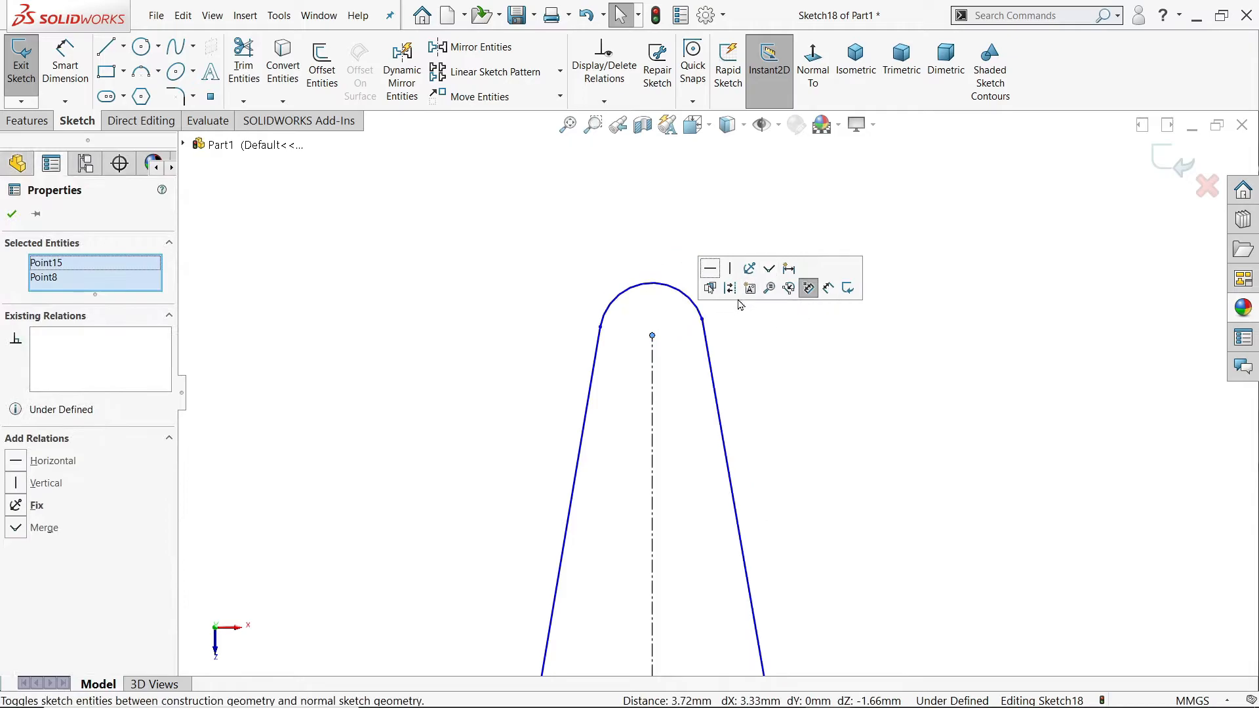
Step: Add tangent relations where the end arc meets the two slanted lines
{"action": "left_click", "coordinate": [702, 319]}
{"action": "left_click", "coordinate": [743, 263]}
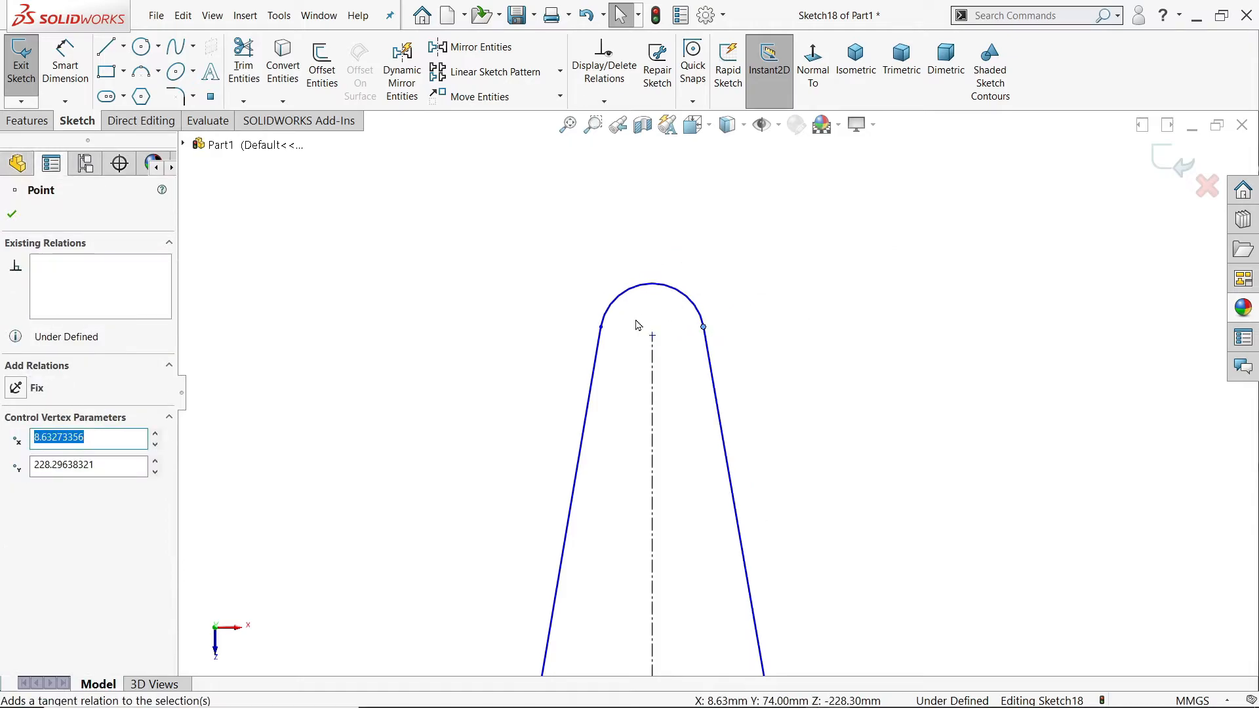
{"action": "left_click", "coordinate": [601, 327]}
{"action": "left_click", "coordinate": [638, 271]}
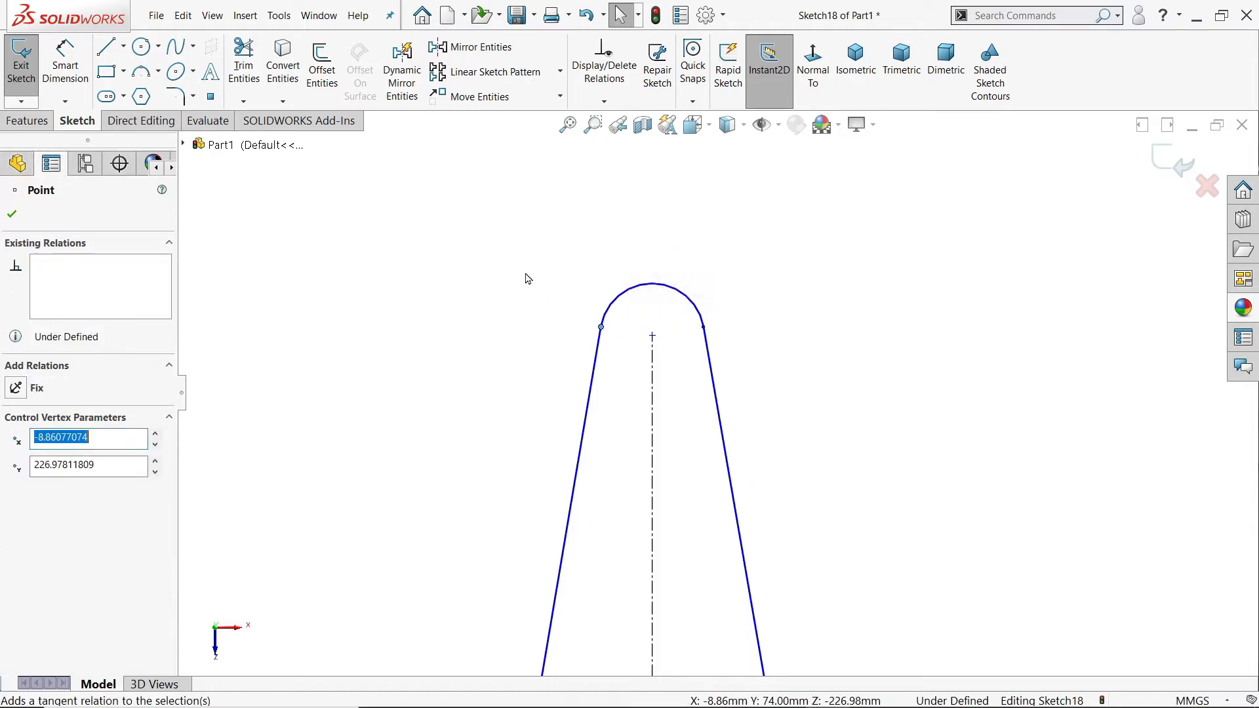
{"action": "left_click", "coordinate": [534, 299]}
Step: Make the arm outline's two vertical lines equal in length
{"action": "scroll", "coordinate": [549, 330], "scroll_direction": "up", "scroll_amount": 3}
{"action": "scroll", "coordinate": [579, 360], "scroll_direction": "up", "scroll_amount": 3}
{"action": "scroll", "coordinate": [721, 419], "scroll_direction": "down", "scroll_amount": 4}
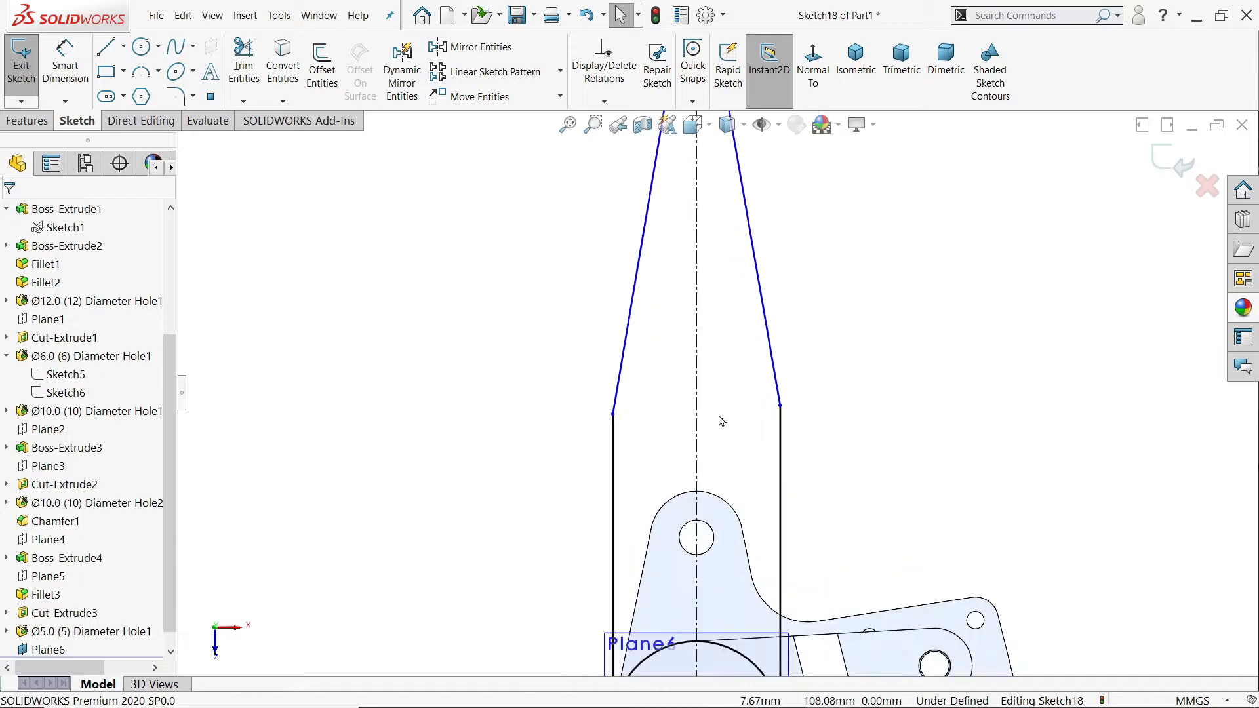
{"action": "left_click", "coordinate": [780, 448]}
{"action": "left_click", "coordinate": [612, 460], "text": "ctrl"}
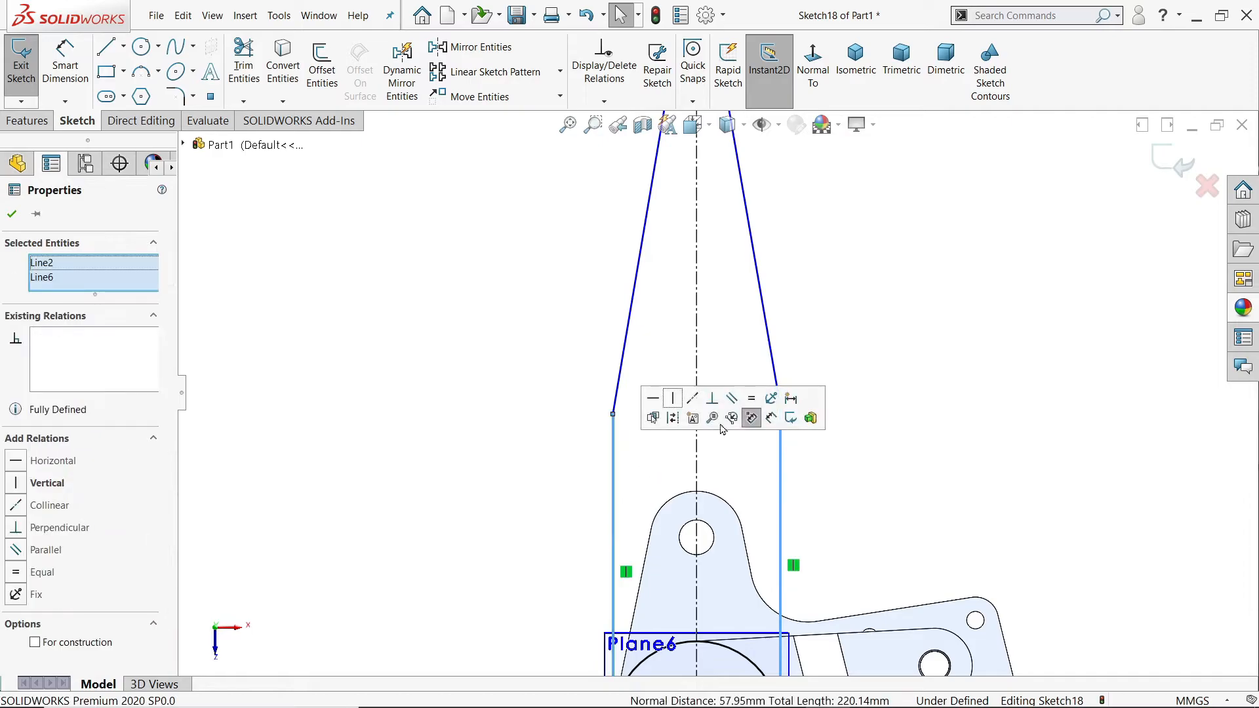
{"action": "left_click", "coordinate": [751, 398]}
{"action": "left_click", "coordinate": [932, 348]}
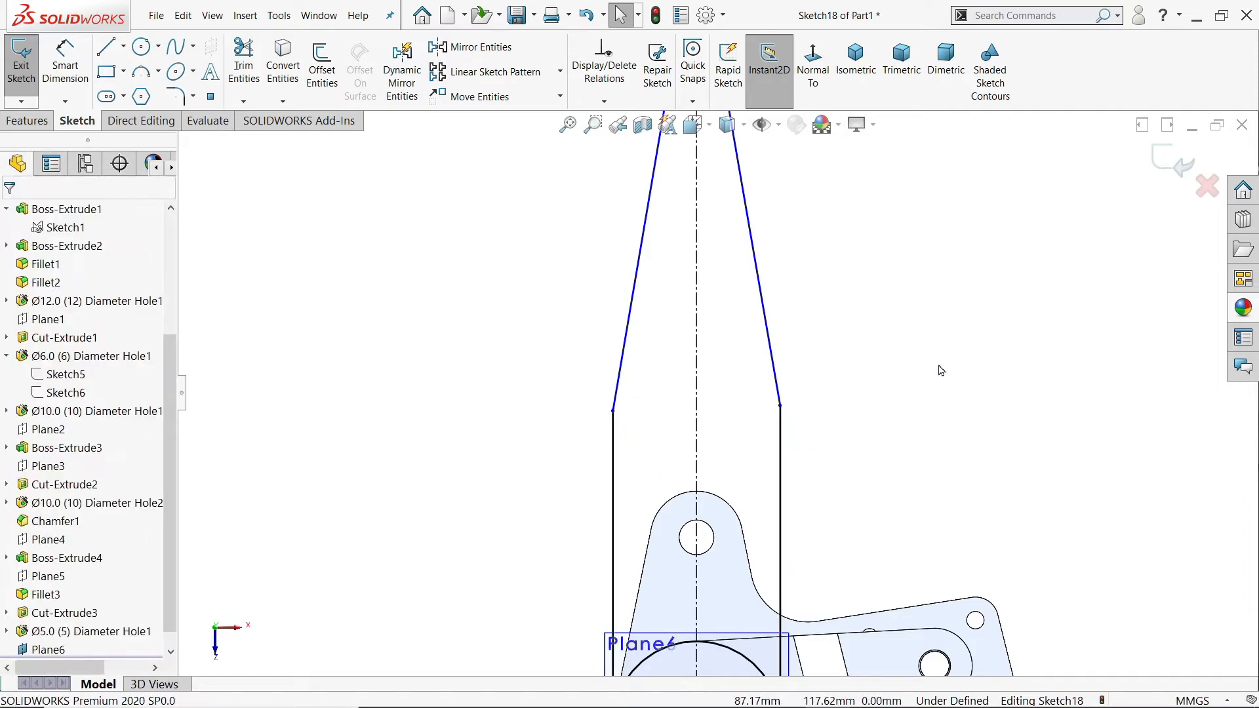
Step: Dimension the arm outline's centerline to a length of 200 mm
{"action": "key", "text": "z"}
{"action": "left_click", "coordinate": [66, 66]}
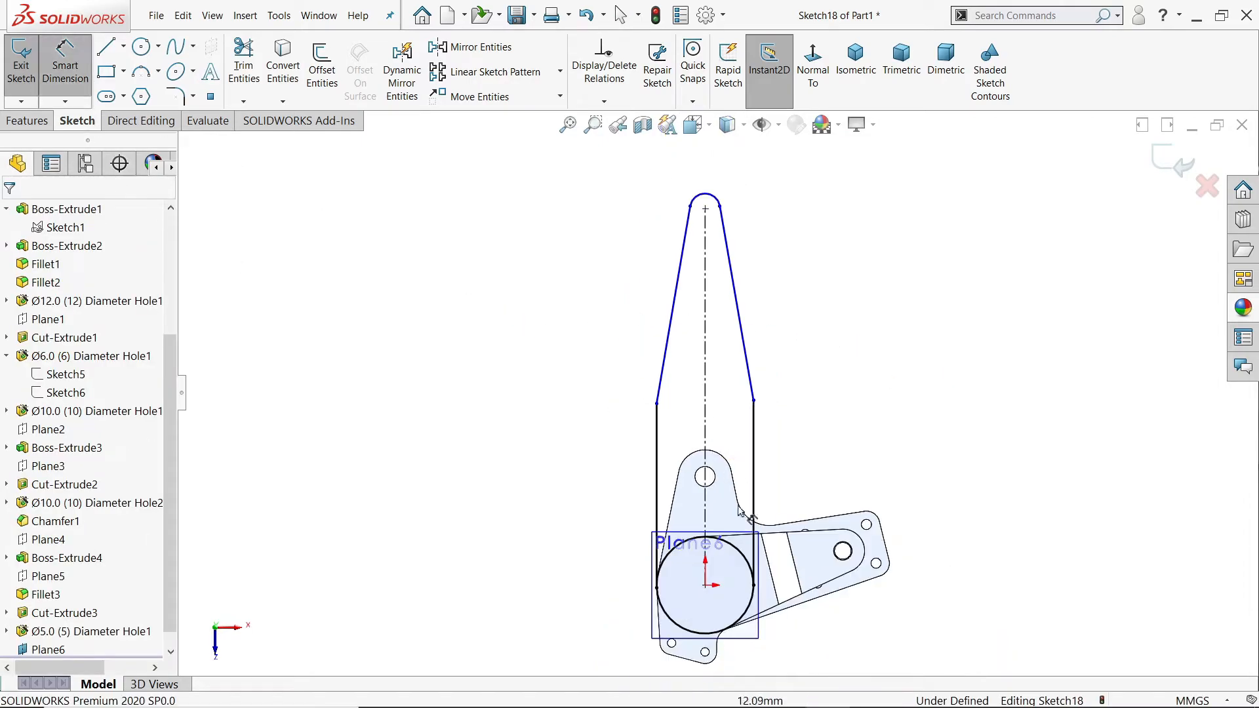
{"action": "scroll", "coordinate": [716, 453], "scroll_direction": "down", "scroll_amount": 2}
{"action": "left_click", "coordinate": [703, 390]}
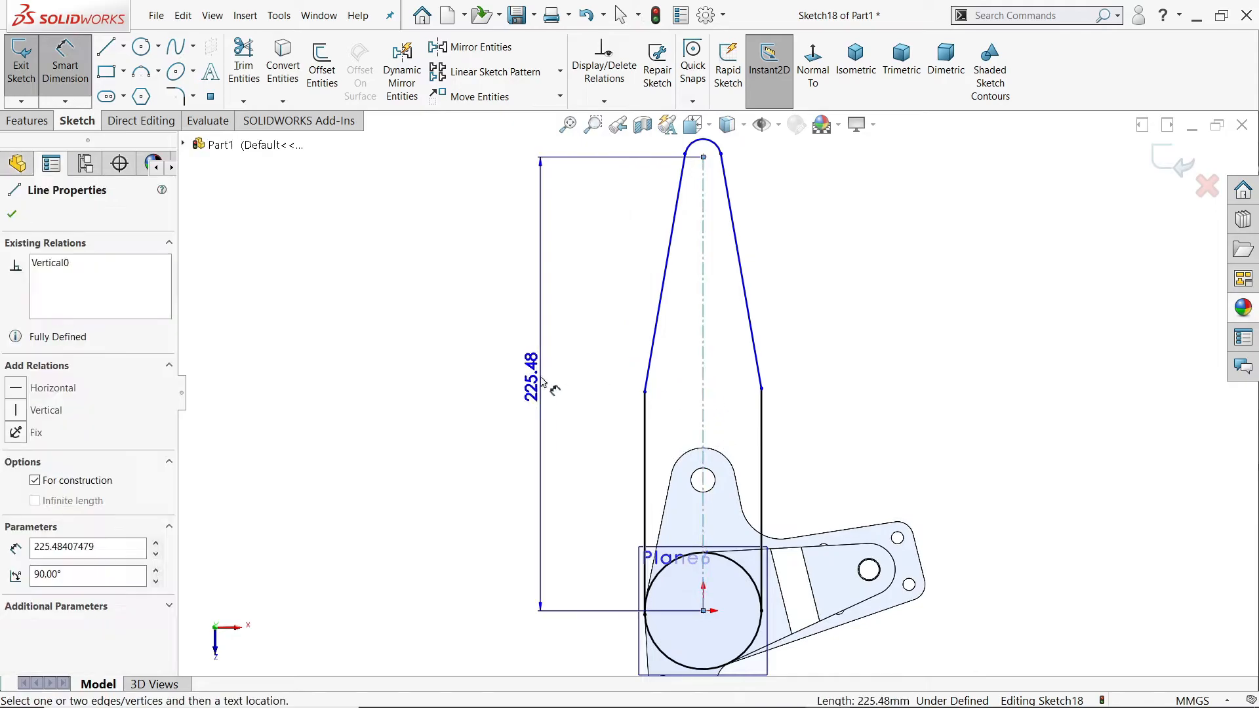
{"action": "left_click", "coordinate": [541, 381]}
{"action": "type", "text": "200"}
{"action": "key", "text": "Return"}
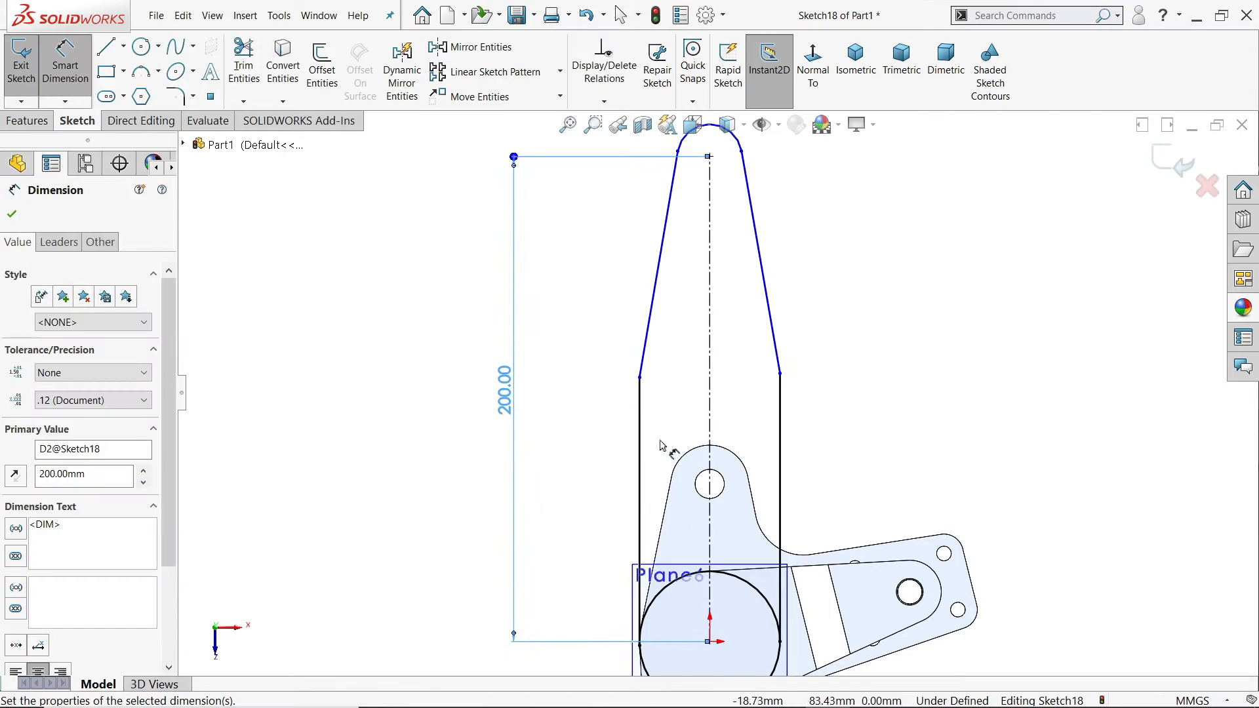
Step: Dimension the arm outline's left vertical line to 80 mm
{"action": "left_click", "coordinate": [640, 450]}
{"action": "left_click", "coordinate": [592, 438]}
{"action": "type", "text": "80"}
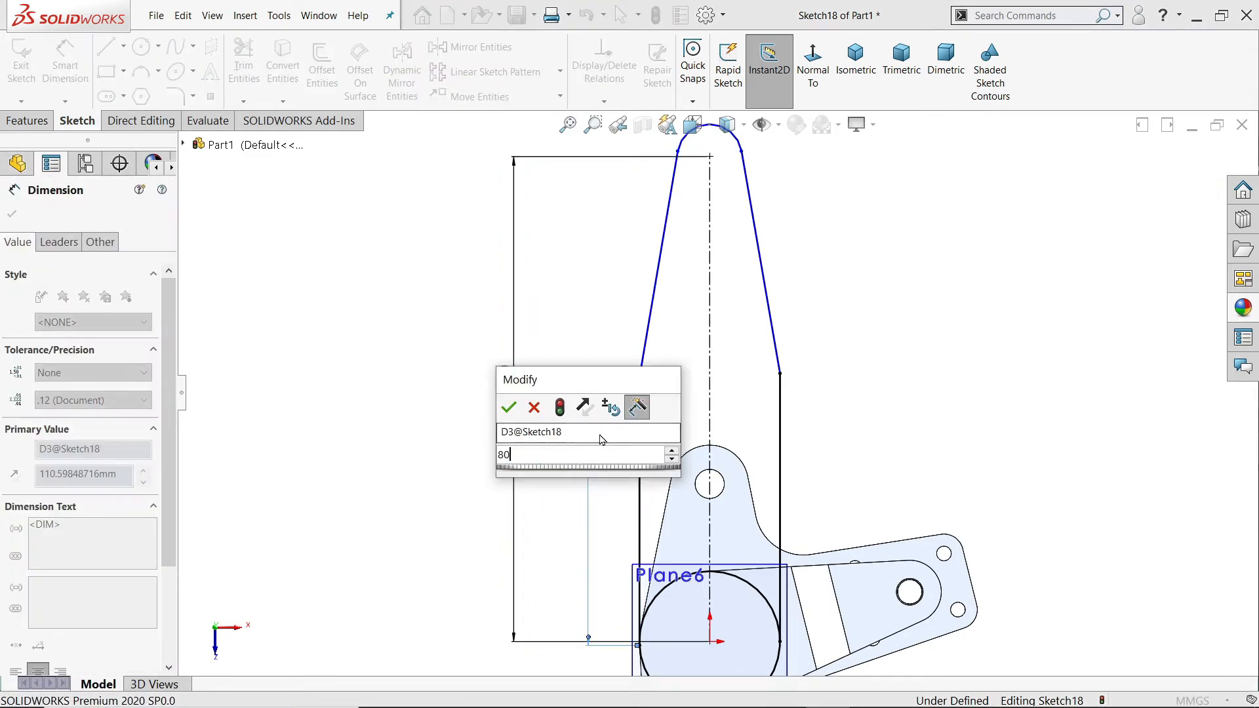
{"action": "key", "text": "Return"}
Step: Dimension the arc at the arm's narrow end to a radius of 12 mm
{"action": "scroll", "coordinate": [726, 221], "scroll_direction": "down", "scroll_amount": 5}
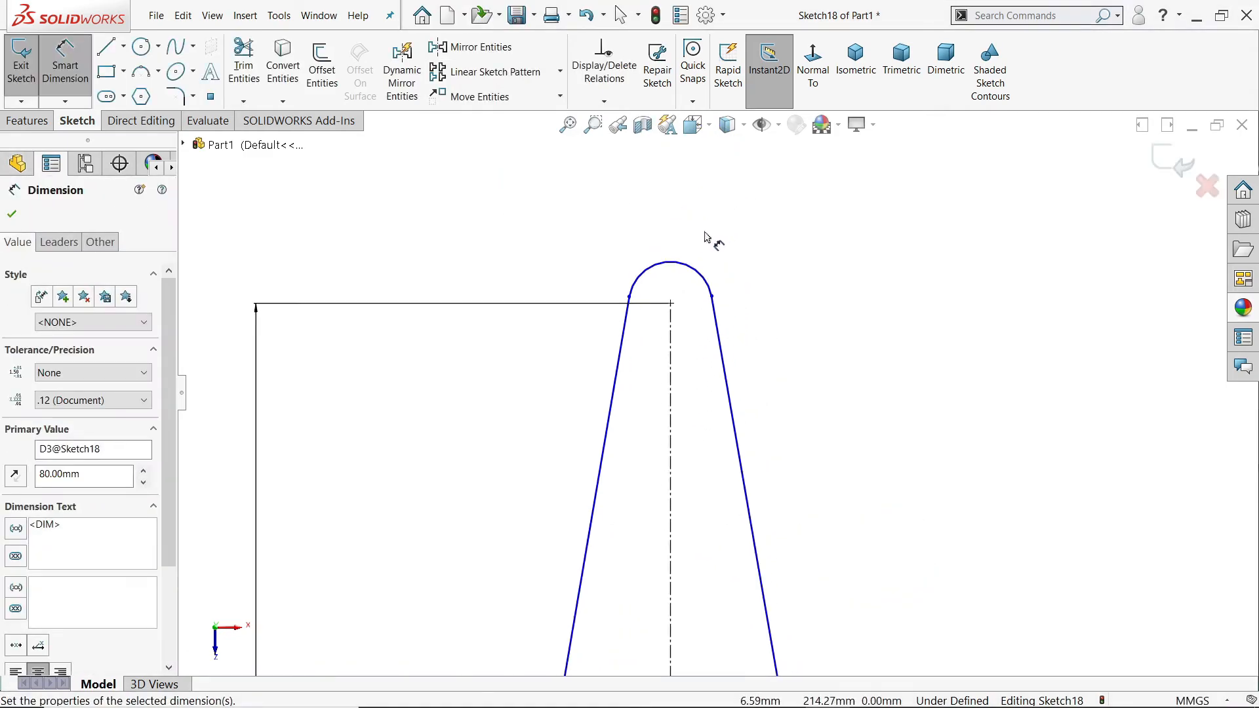
{"action": "left_click", "coordinate": [689, 274]}
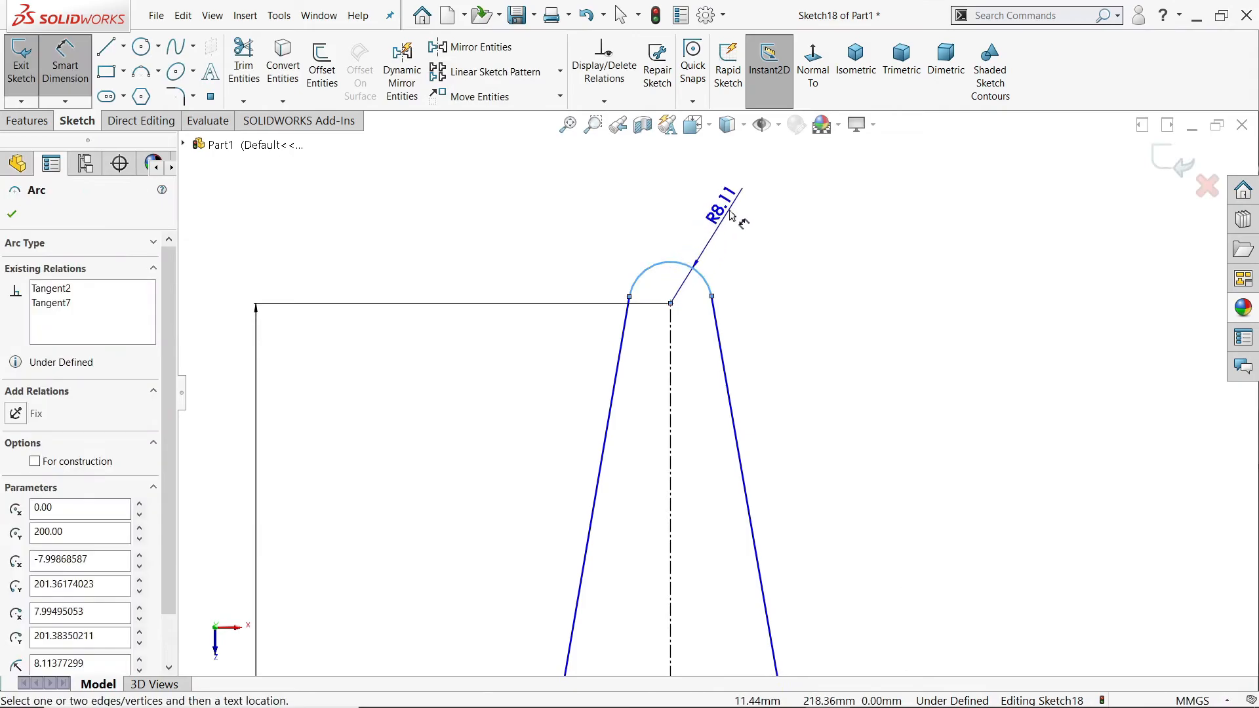
{"action": "left_click", "coordinate": [730, 214]}
{"action": "type", "text": "12"}
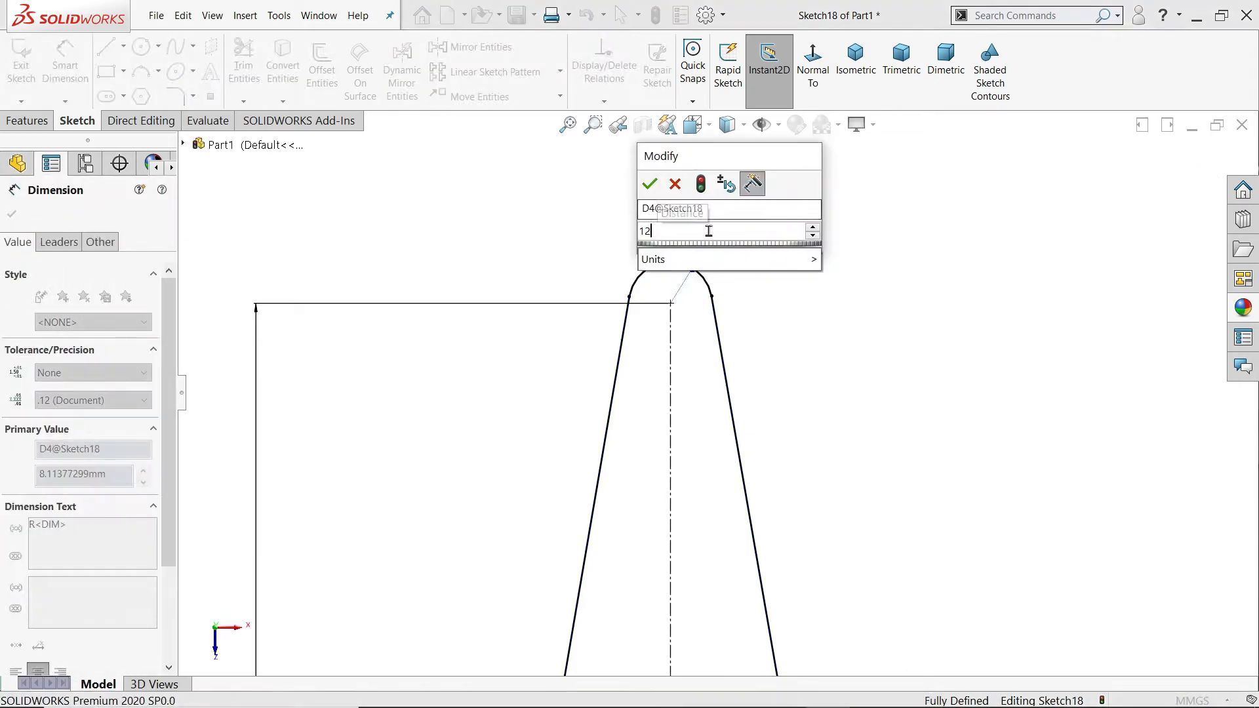
{"action": "left_click", "coordinate": [650, 183]}
{"action": "scroll", "coordinate": [690, 300], "scroll_direction": "up", "scroll_amount": 5}
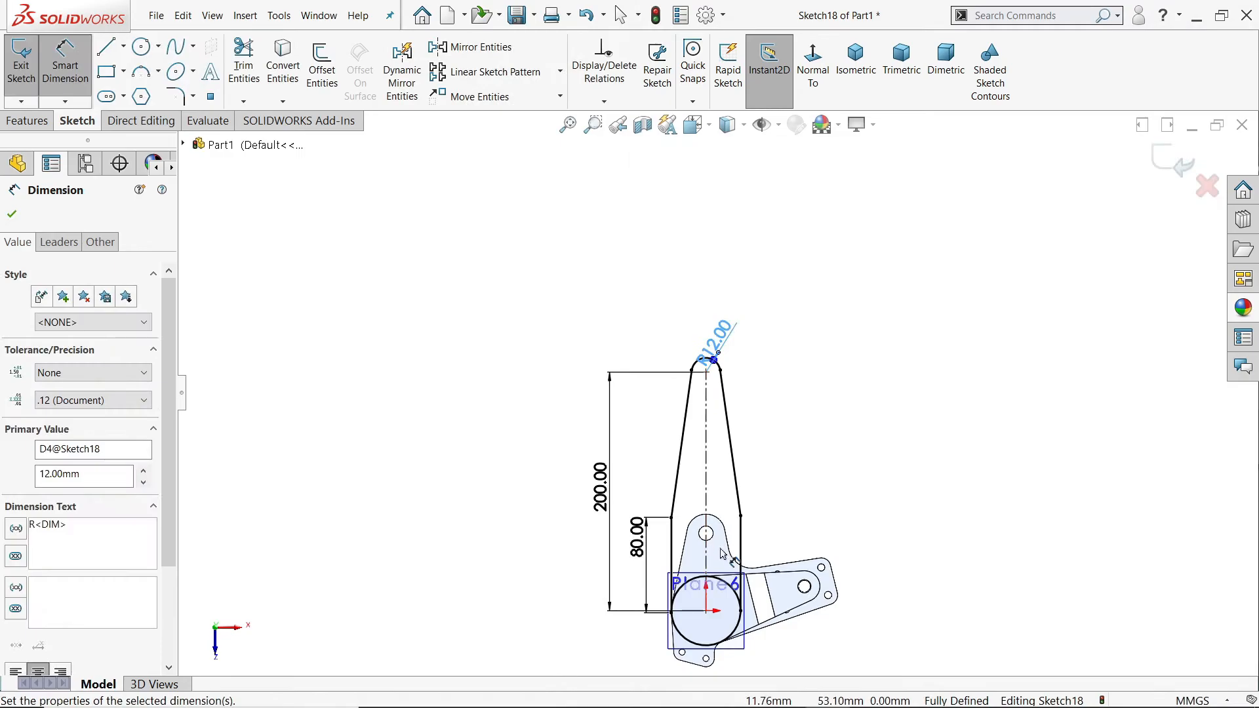
{"action": "scroll", "coordinate": [715, 538], "scroll_direction": "up", "scroll_amount": 1}
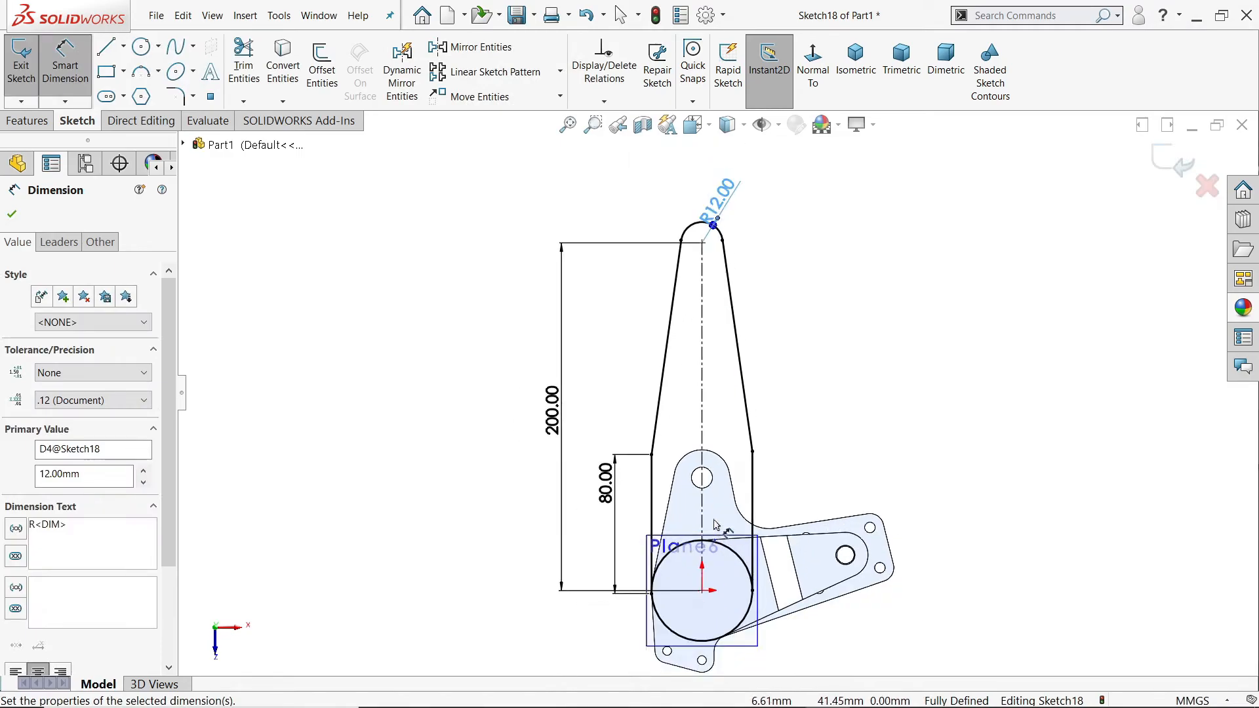
{"action": "scroll", "coordinate": [715, 524], "scroll_direction": "down", "scroll_amount": 1}
Step: Extrude the arm region outside the cylinder 30 mm with the Mid Plane end condition, merged with the body
{"action": "left_click", "coordinate": [854, 66]}
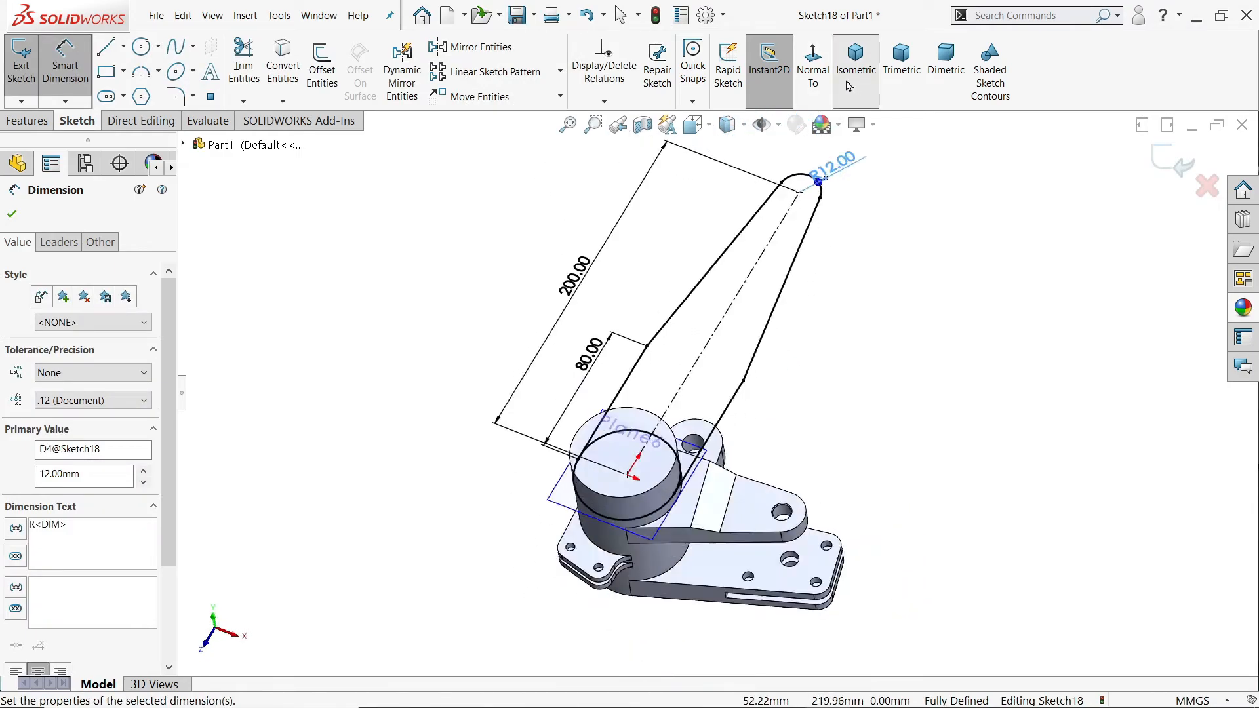
{"action": "left_click", "coordinate": [31, 121]}
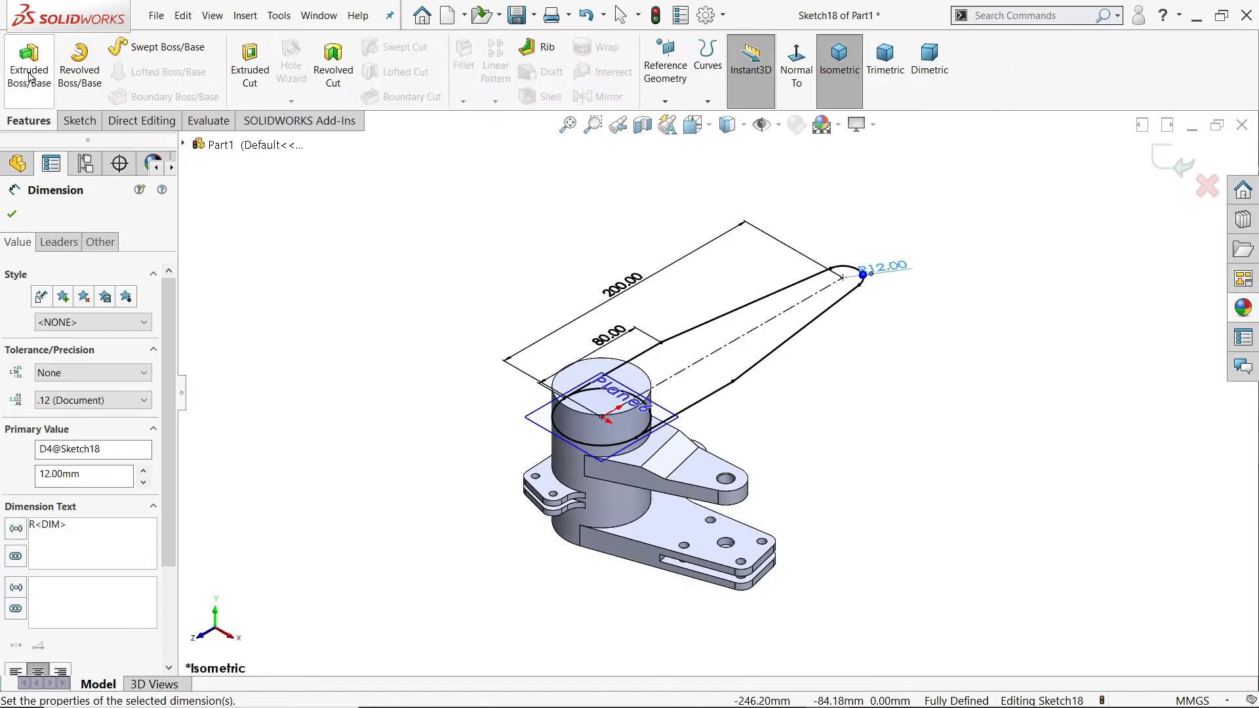
{"action": "left_click", "coordinate": [29, 66]}
{"action": "scroll", "coordinate": [651, 374], "scroll_direction": "down", "scroll_amount": 1}
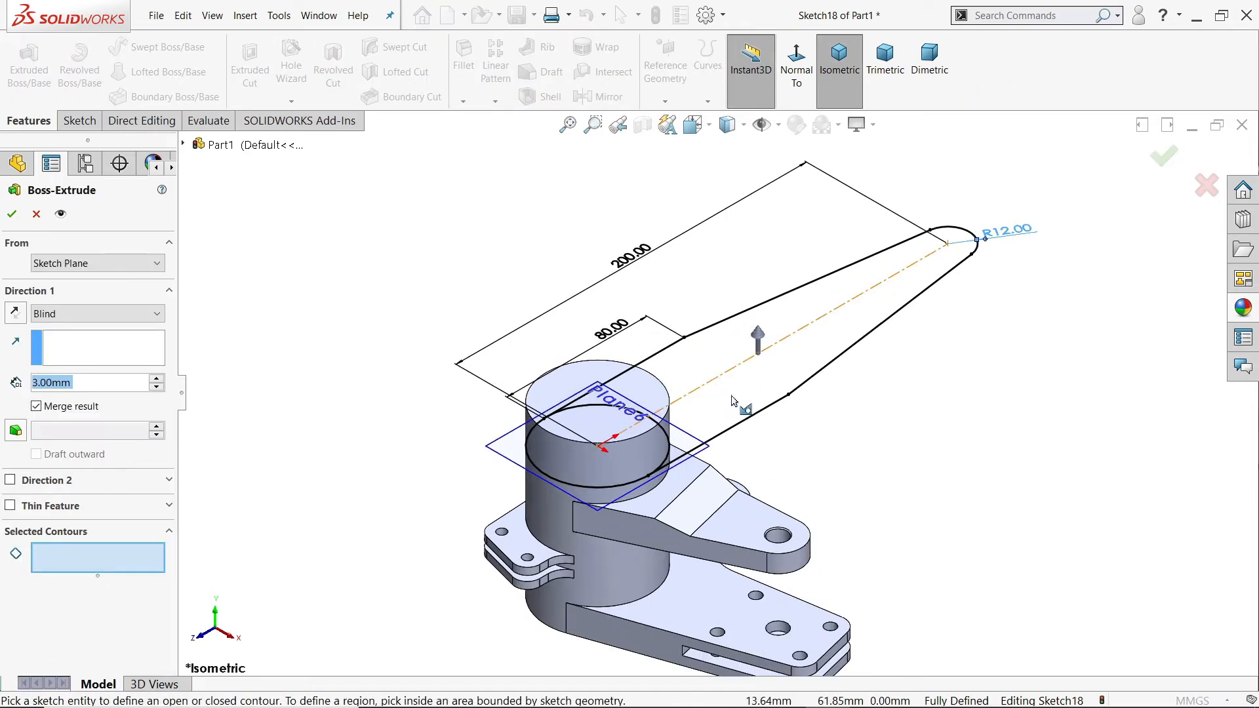
{"action": "left_click", "coordinate": [758, 393]}
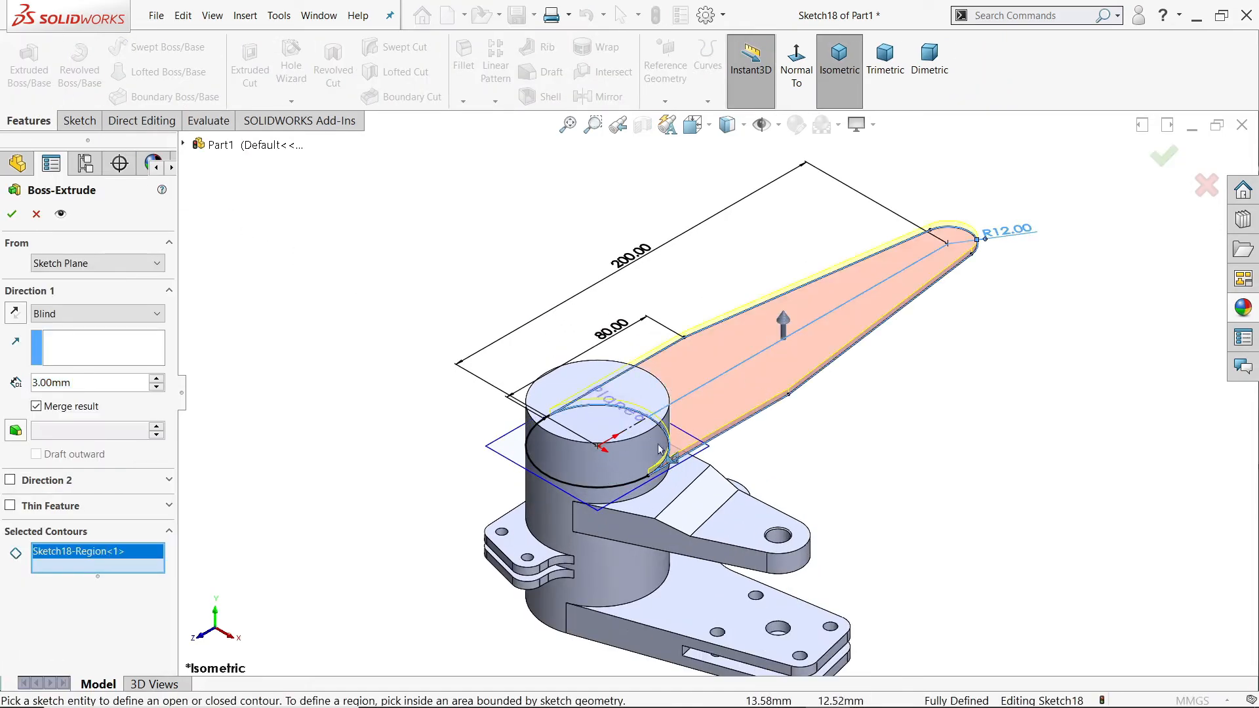
{"action": "left_click_drag", "start_coordinate": [82, 378], "coordinate": [11, 379]}
{"action": "type", "text": "40"}
{"action": "key", "text": "Return"}
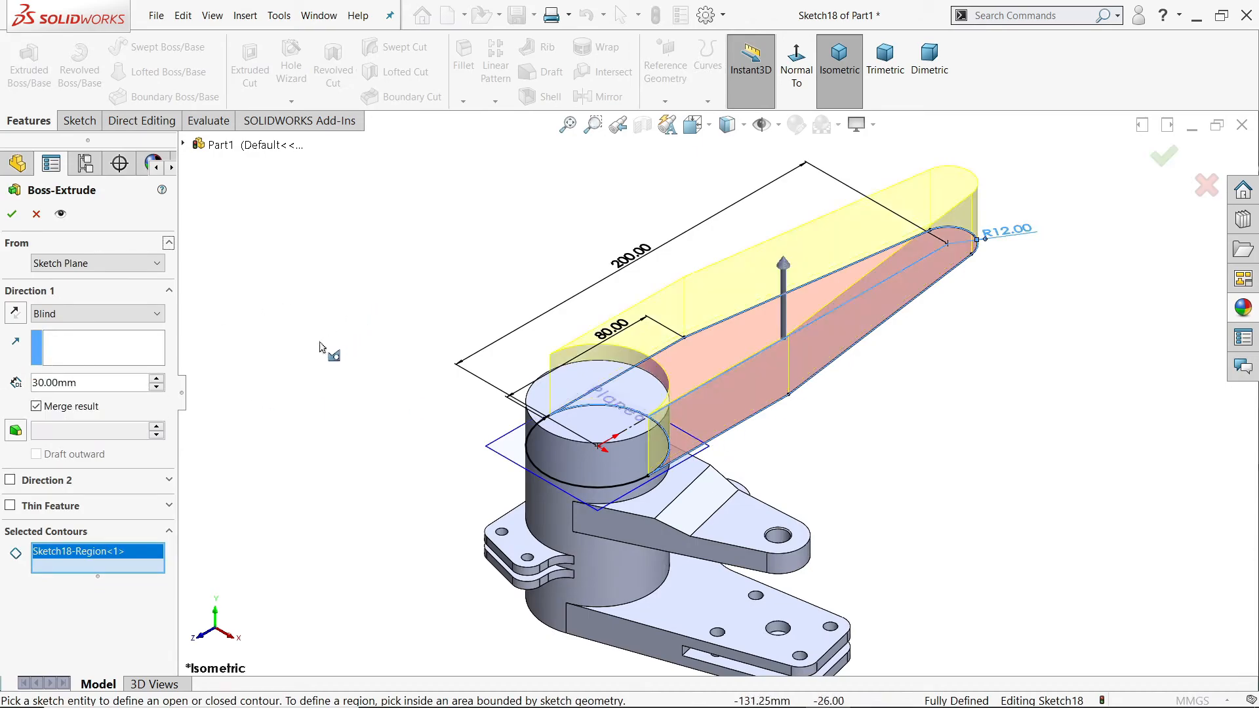
{"action": "left_click", "coordinate": [74, 314]}
{"action": "left_click", "coordinate": [54, 409]}
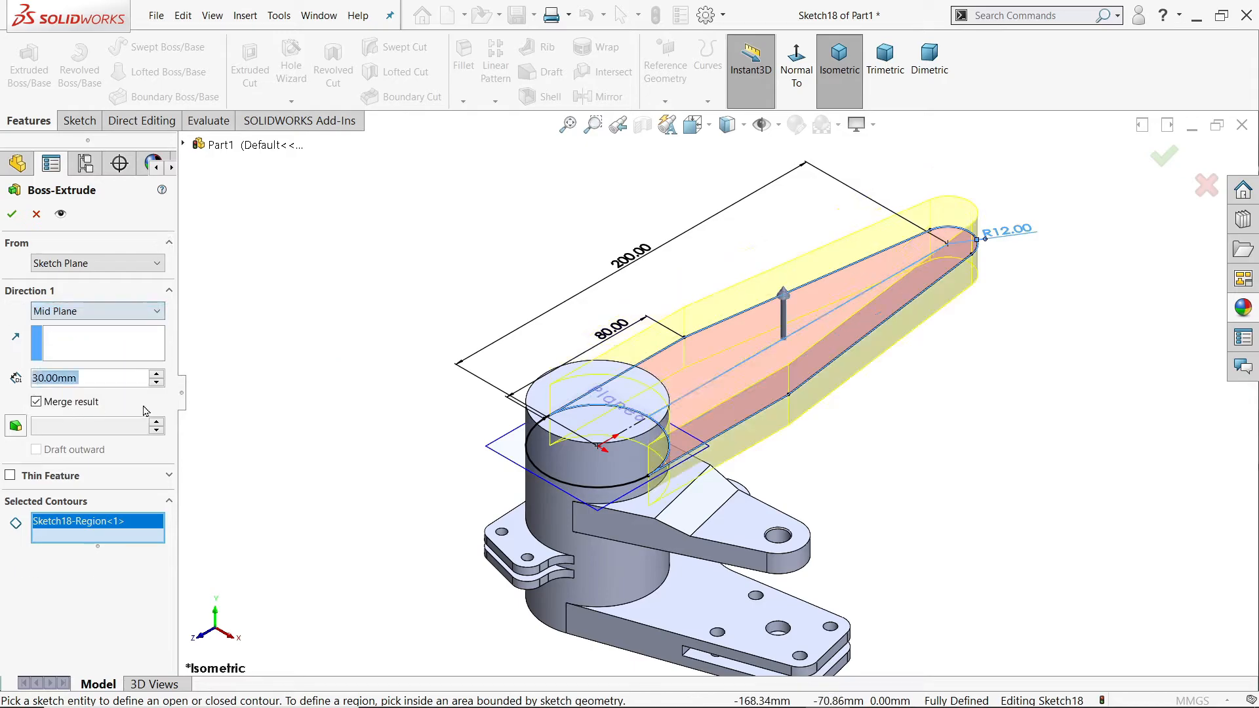
{"action": "middle_click_drag", "start_coordinate": [820, 503], "coordinate": [809, 441]}
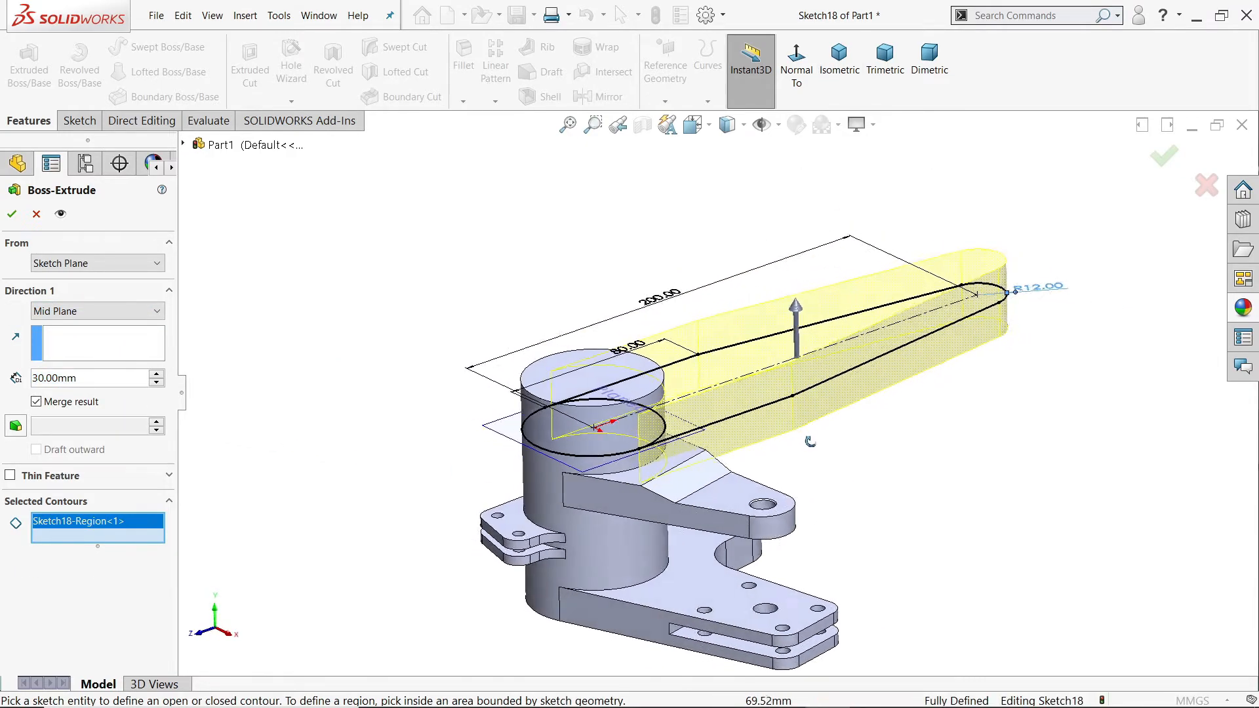
{"action": "left_click", "coordinate": [12, 215]}
Step: Start a sketch on Plane6 and convert the outline of the long arm's upper face into sketch entities
{"action": "left_click", "coordinate": [515, 417]}
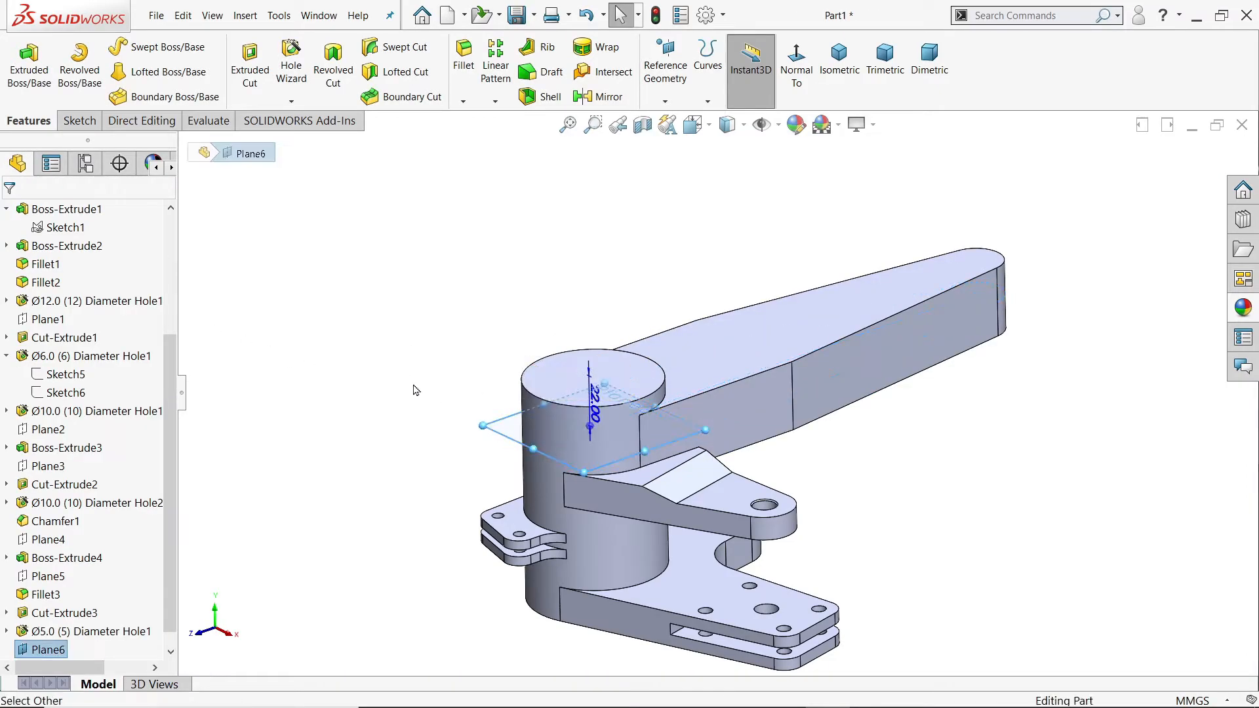
{"action": "left_click", "coordinate": [417, 336]}
{"action": "middle_click_drag", "start_coordinate": [417, 335], "coordinate": [458, 427]}
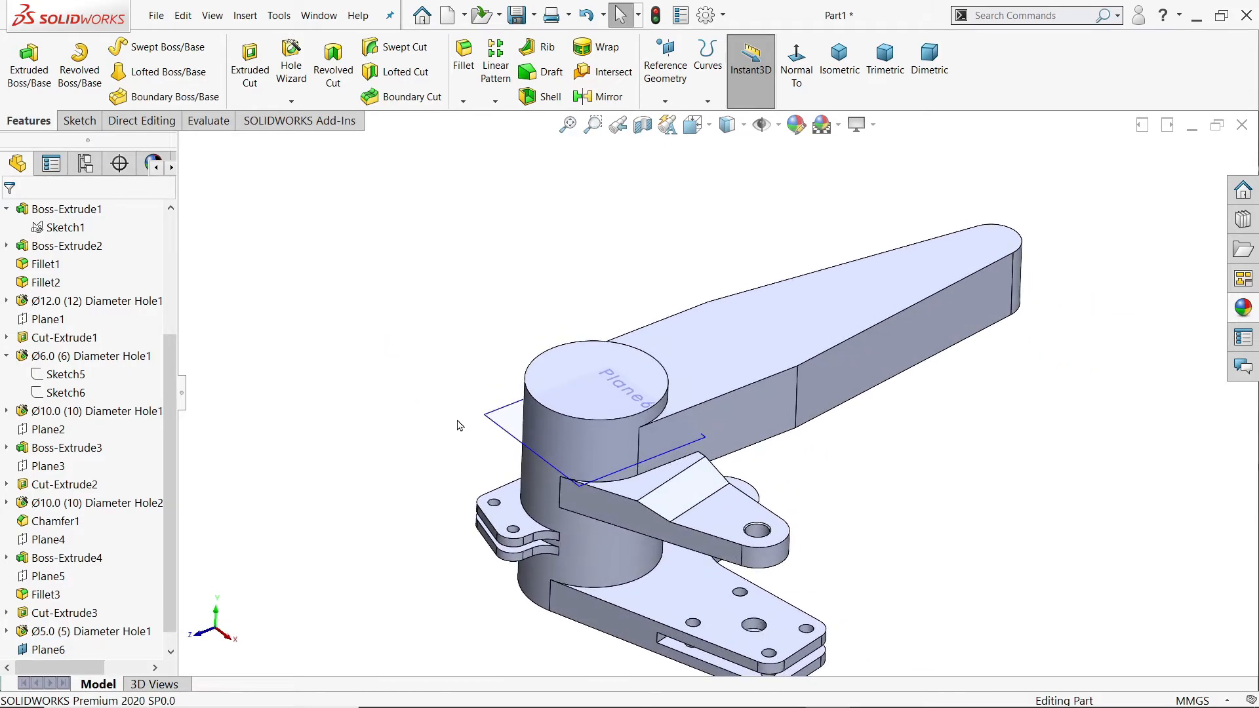
{"action": "left_click", "coordinate": [505, 431]}
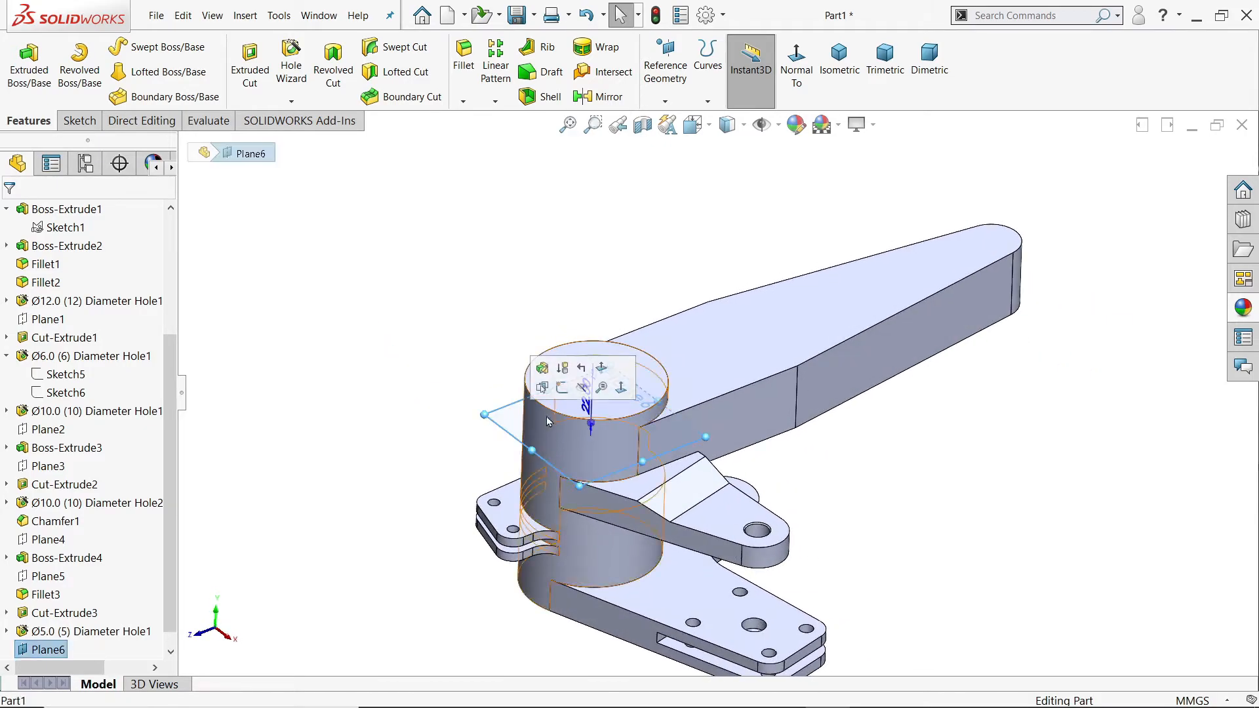
{"action": "left_click", "coordinate": [563, 388]}
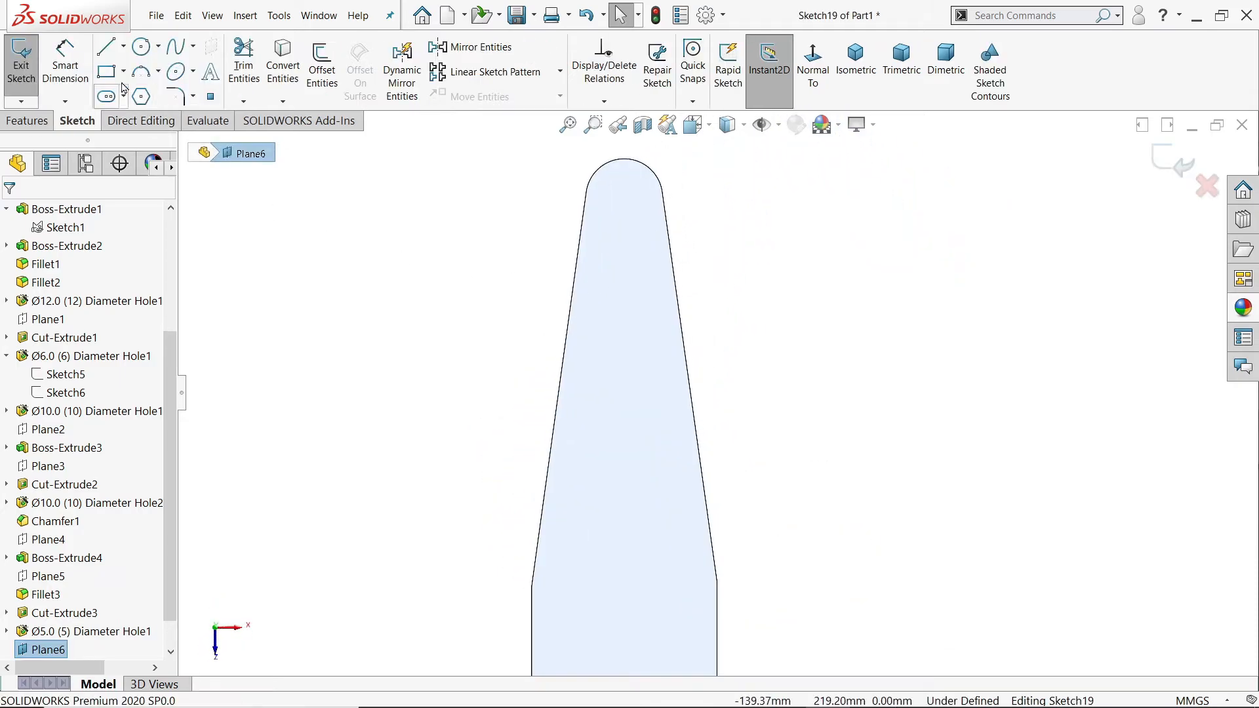
{"action": "left_click", "coordinate": [592, 281]}
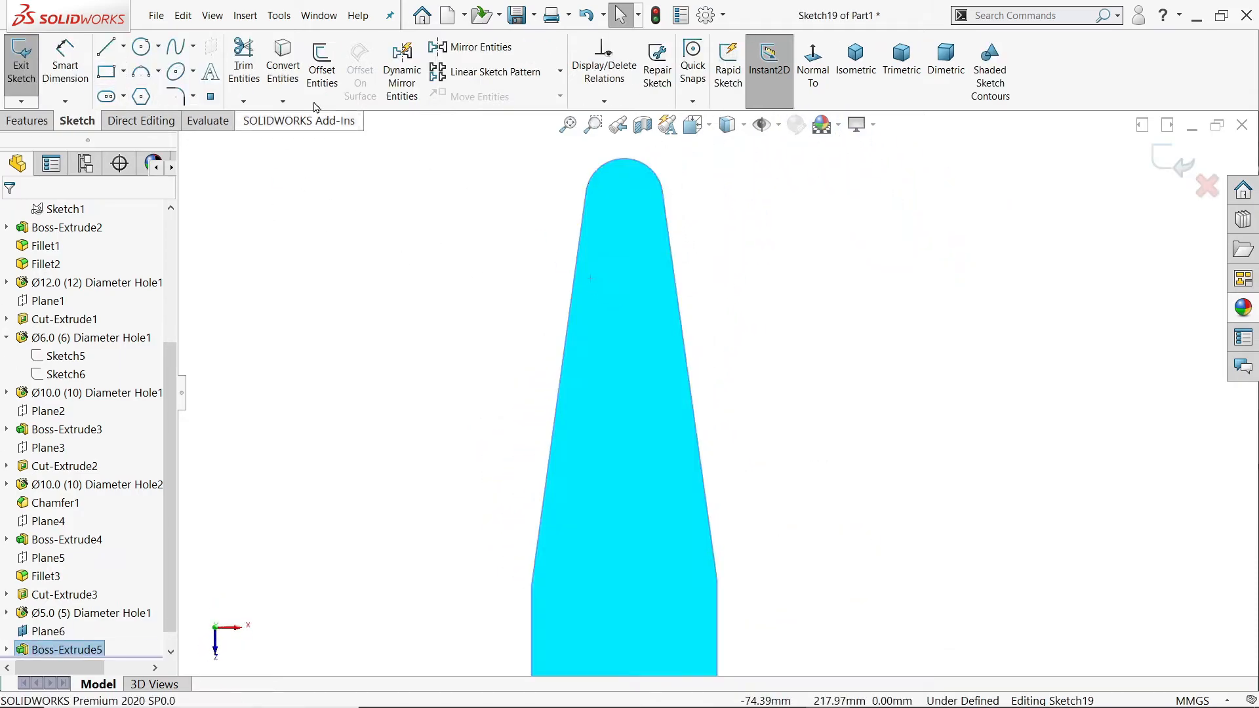
{"action": "left_click", "coordinate": [274, 71]}
Step: Draw a horizontal line about 32 mm long between the arm's two slanted edges, below the rounded end
{"action": "left_click", "coordinate": [107, 47]}
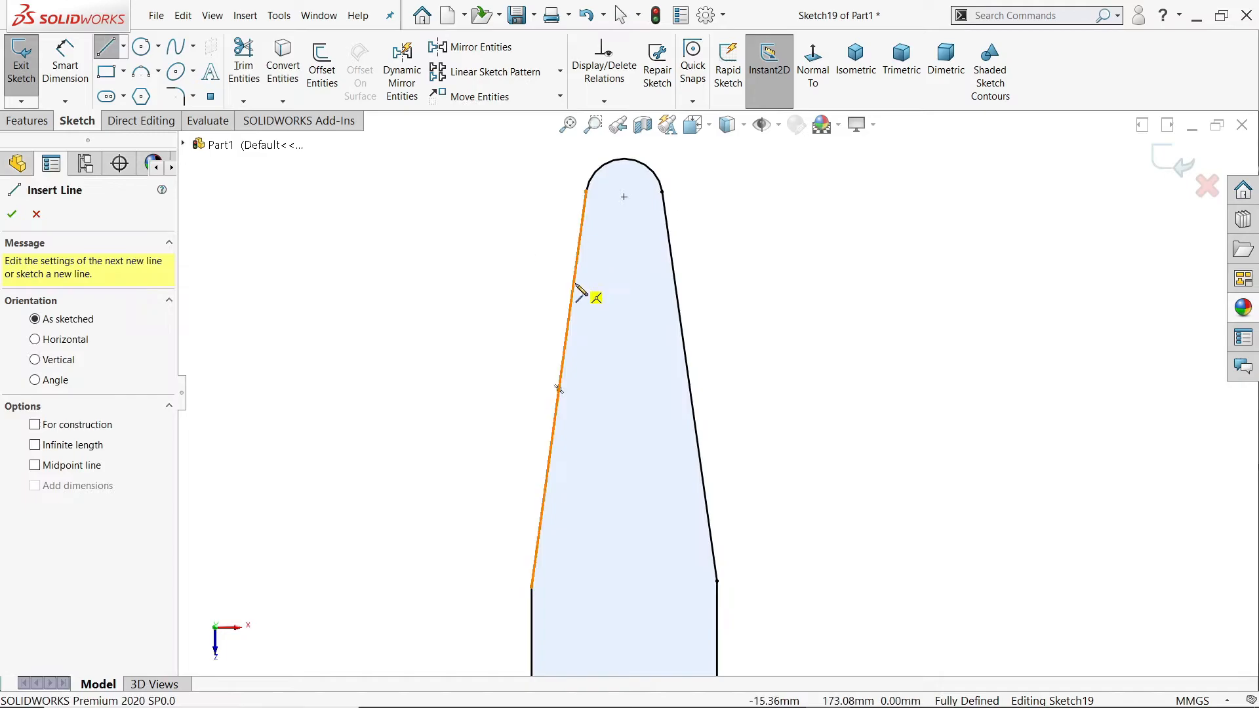
{"action": "left_click", "coordinate": [574, 283]}
{"action": "left_click", "coordinate": [675, 282]}
{"action": "right_click", "coordinate": [746, 239]}
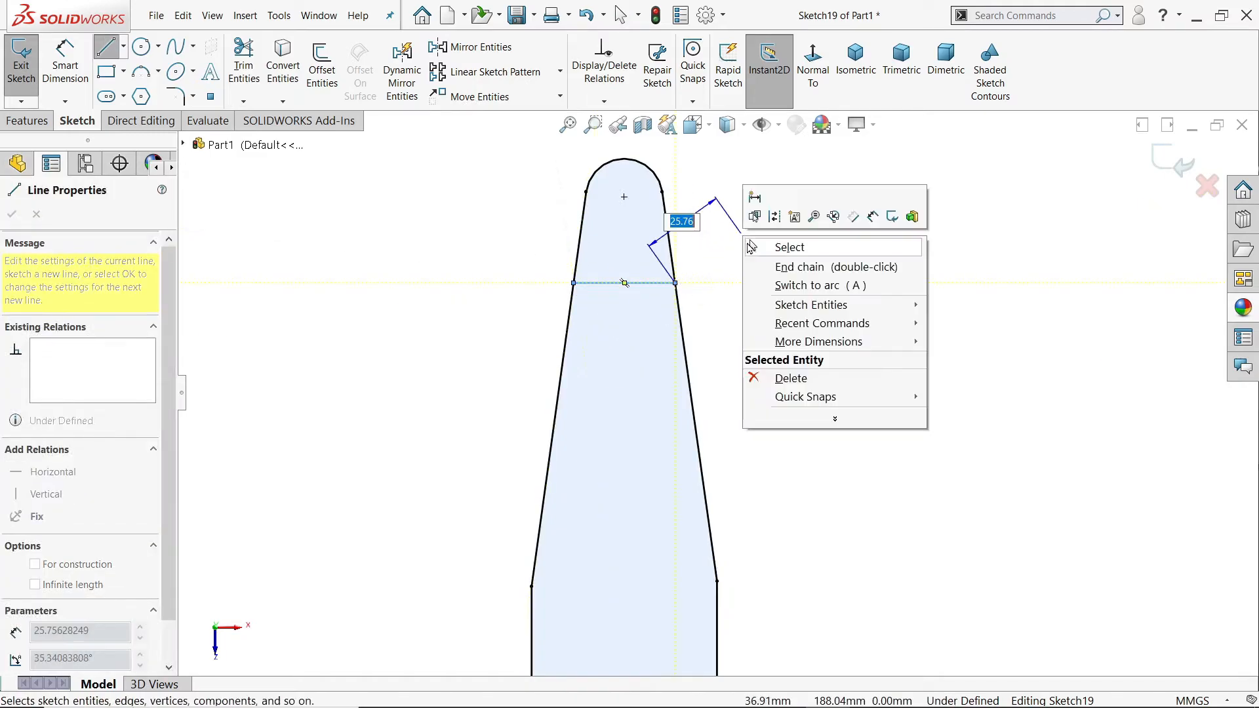
{"action": "left_click", "coordinate": [753, 248]}
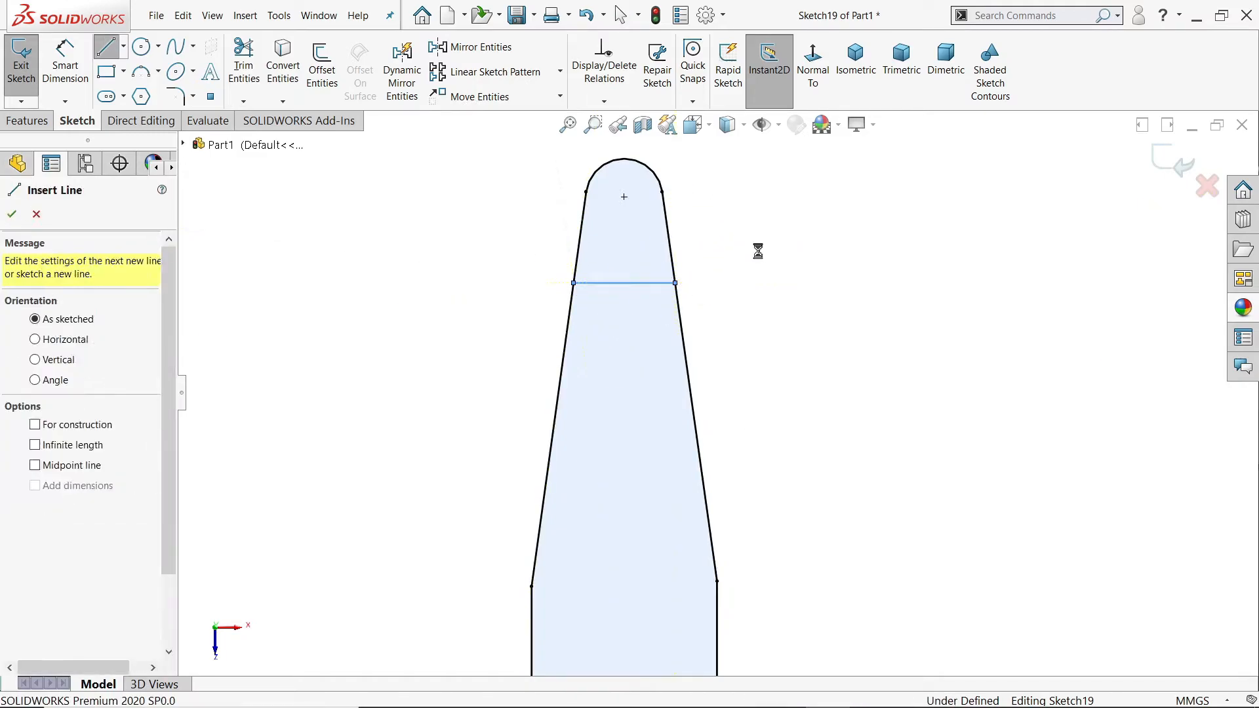
Step: Dimension the distance from the outermost point of the end arc to the horizontal line as 40 mm
{"action": "left_click", "coordinate": [74, 74]}
{"action": "scroll", "coordinate": [632, 202], "scroll_direction": "down", "scroll_amount": 5}
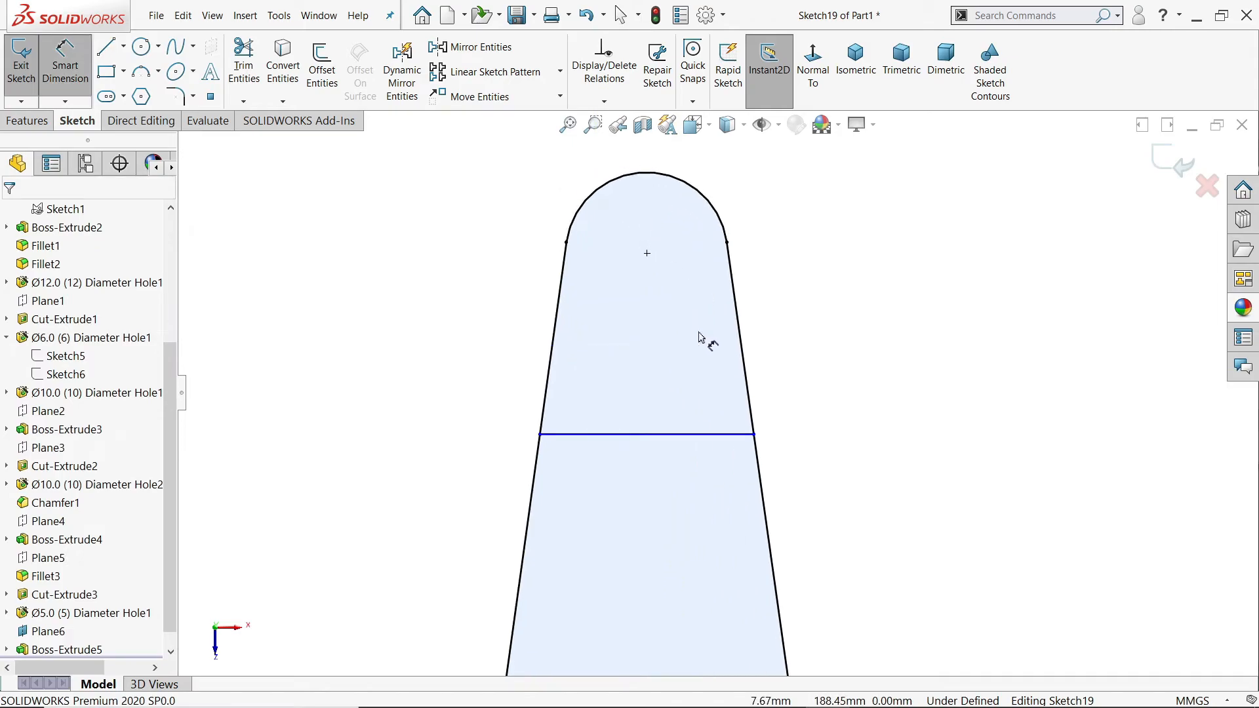
{"action": "left_click", "coordinate": [654, 435]}
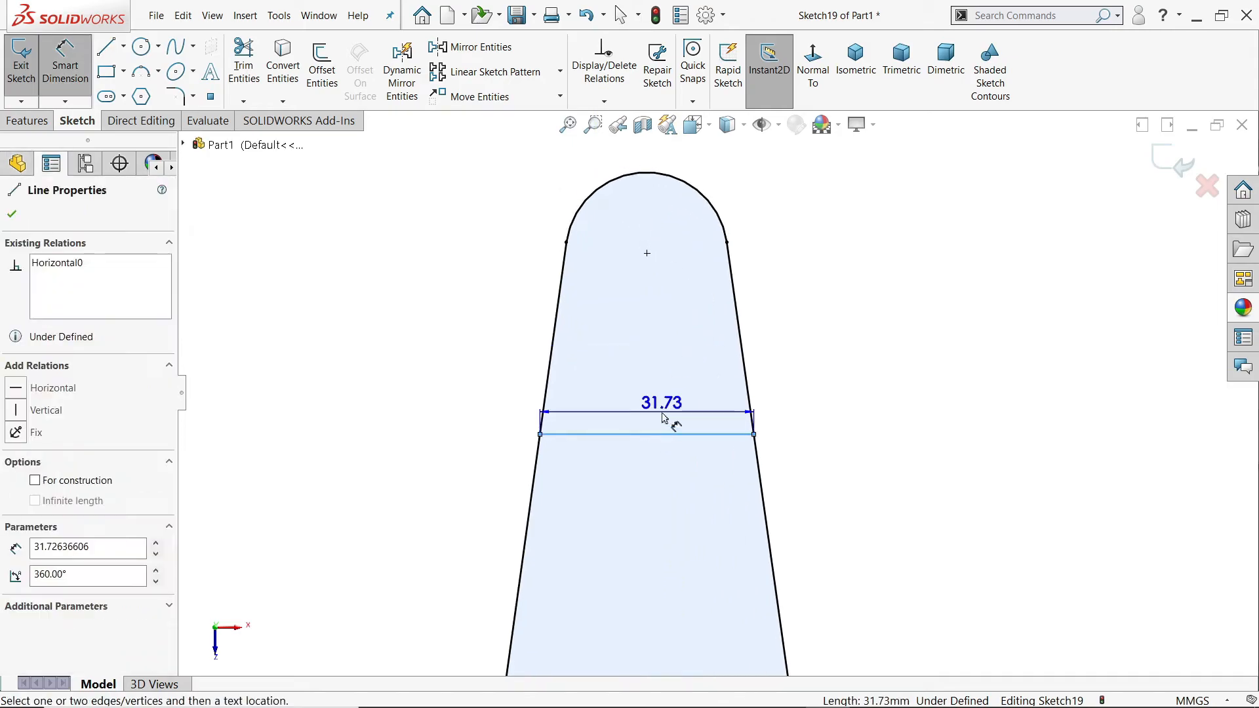
{"action": "left_click", "coordinate": [657, 177]}
{"action": "left_click", "coordinate": [834, 263]}
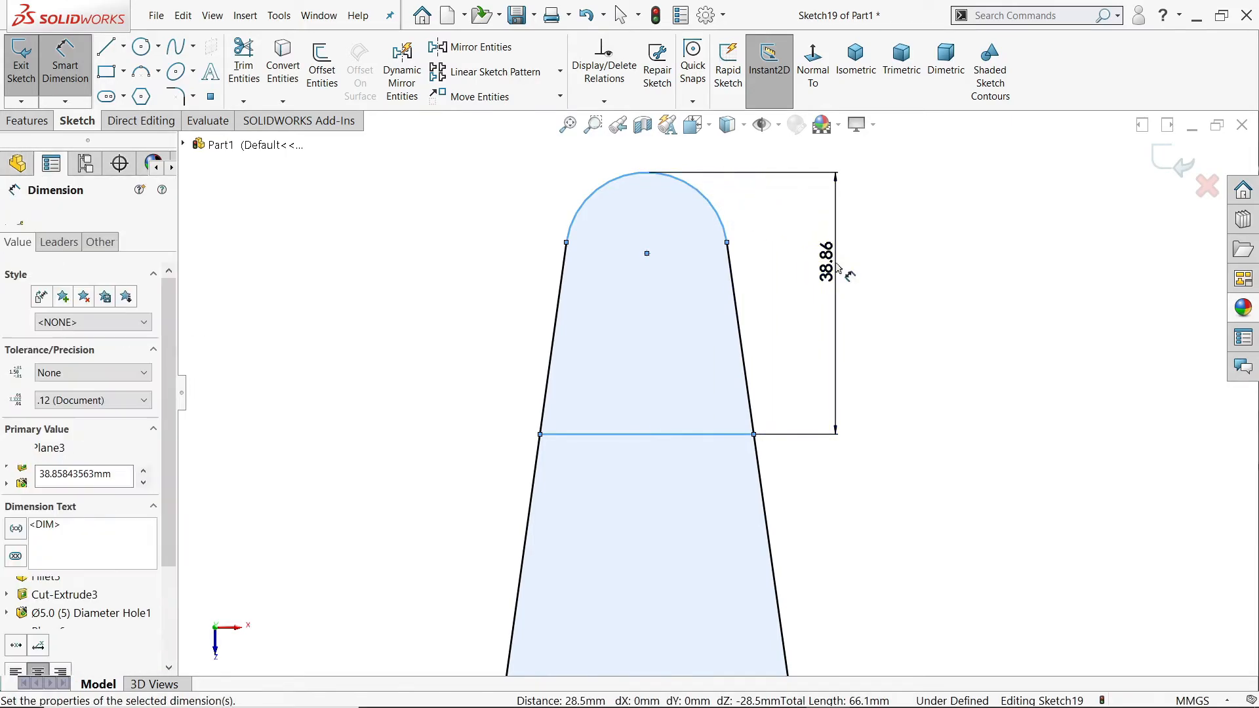
{"action": "type", "text": "40"}
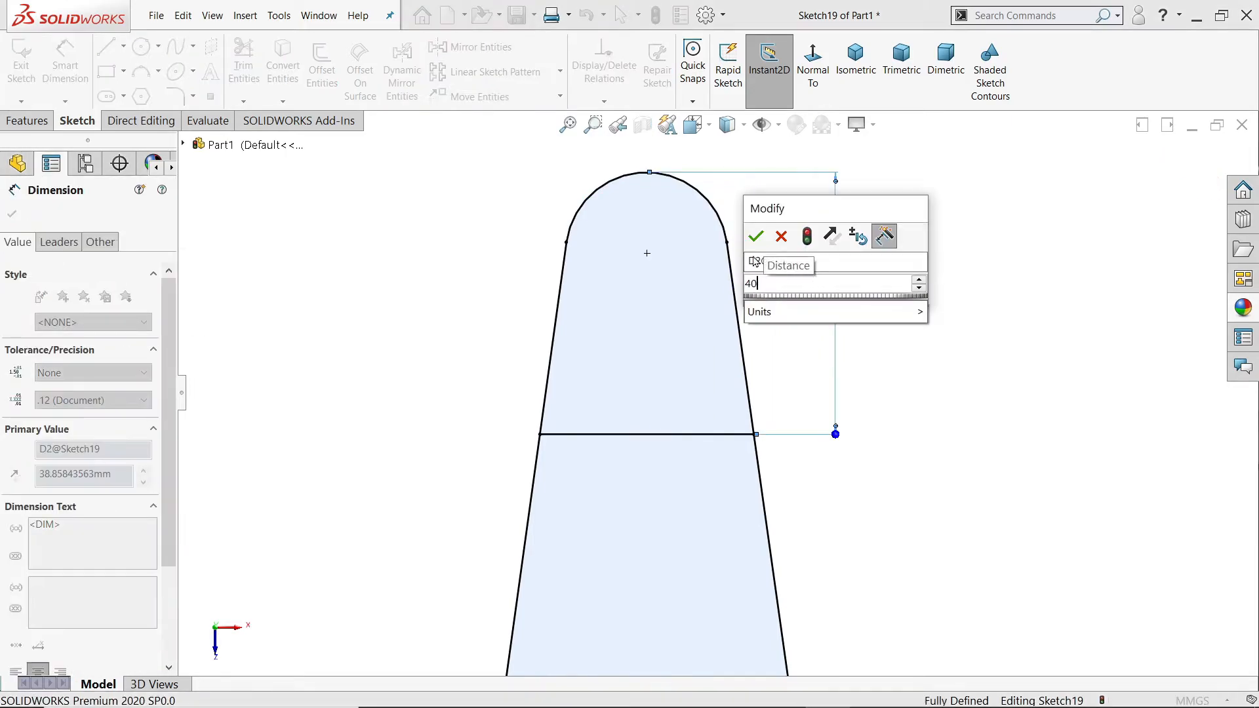
{"action": "left_click", "coordinate": [756, 236]}
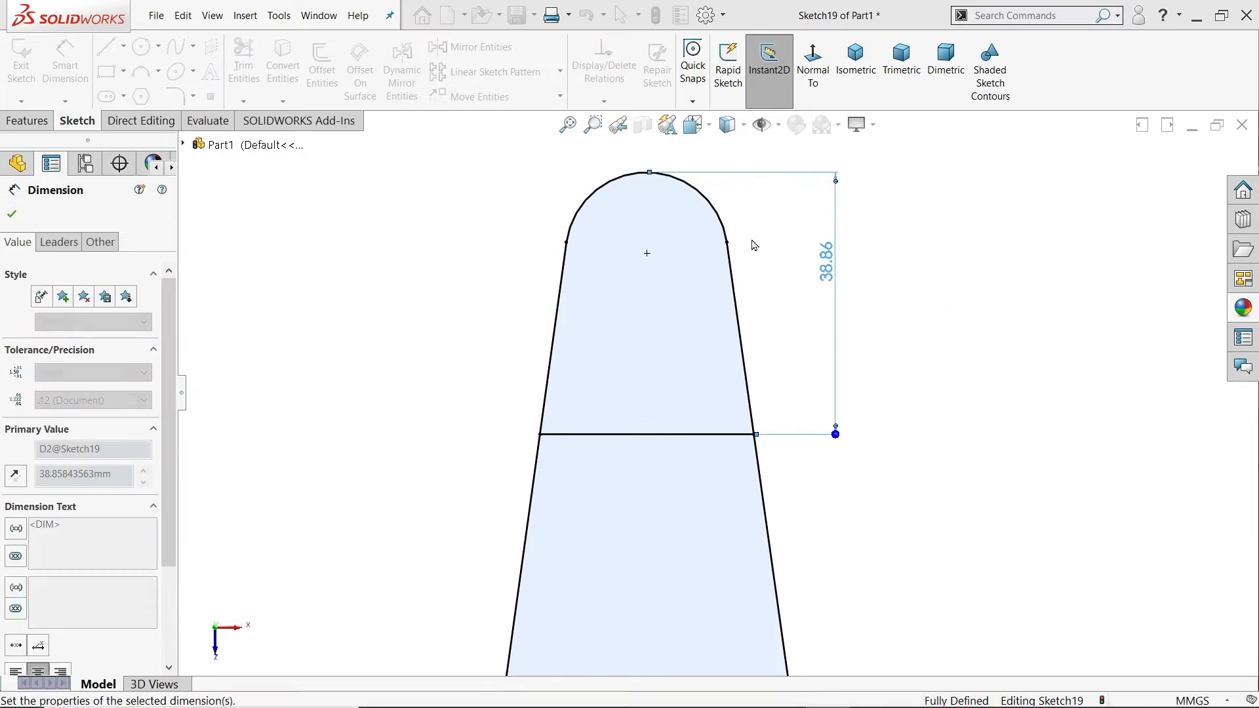
{"action": "left_click", "coordinate": [10, 215]}
Step: Trim away all converted arm outline below the horizontal line, leaving only the closed profile at the rounded end
{"action": "left_click", "coordinate": [243, 66]}
{"action": "left_click_drag", "start_coordinate": [459, 544], "coordinate": [716, 564]}
{"action": "scroll", "coordinate": [717, 563], "scroll_direction": "up", "scroll_amount": 5}
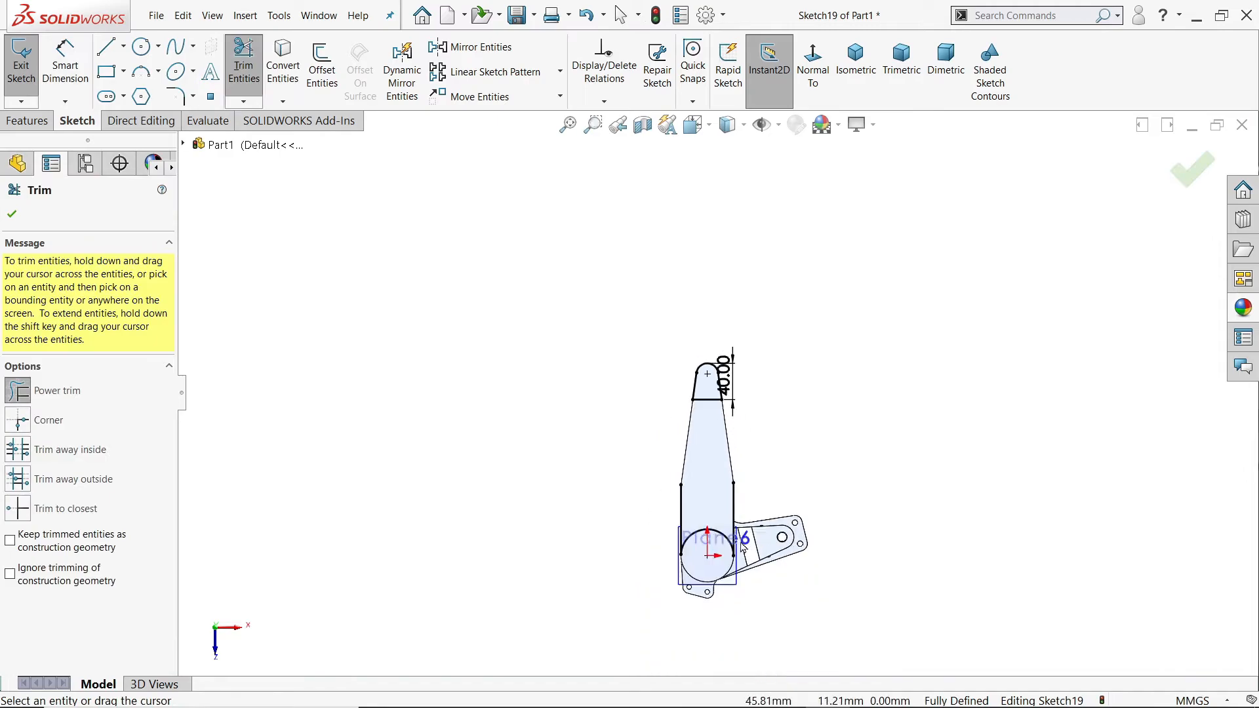
{"action": "scroll", "coordinate": [573, 436], "scroll_direction": "down", "scroll_amount": 5}
{"action": "mouse_move", "coordinate": [523, 379]}
{"action": "left_mouse_down"}
{"action": "mouse_move", "coordinate": [875, 425]}
{"action": "mouse_move", "coordinate": [792, 357]}
{"action": "mouse_move", "coordinate": [620, 492]}
{"action": "left_mouse_up"}
{"action": "scroll", "coordinate": [671, 379], "scroll_direction": "up", "scroll_amount": 5}
{"action": "scroll", "coordinate": [688, 256], "scroll_direction": "down", "scroll_amount": 6}
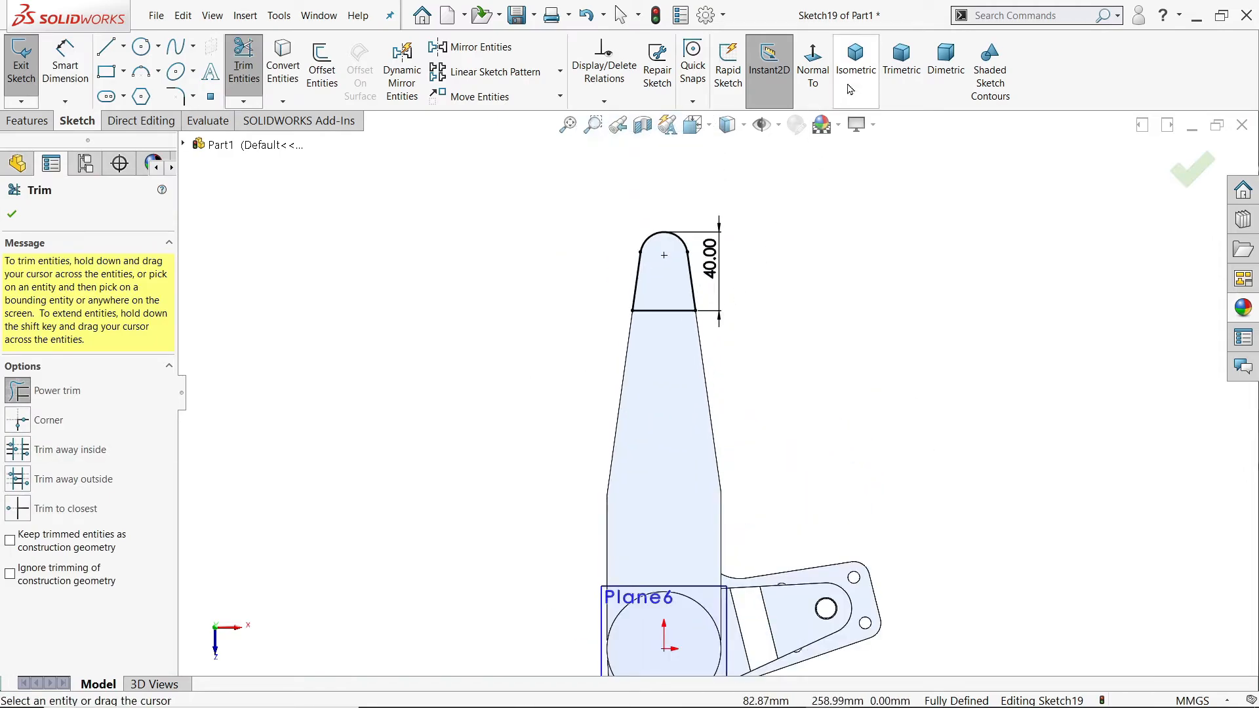
Step: Cut the end profile through the arm tip as a 14 mm slot using the Mid Plane end condition
{"action": "left_click", "coordinate": [855, 59]}
{"action": "scroll", "coordinate": [867, 226], "scroll_direction": "down", "scroll_amount": 5}
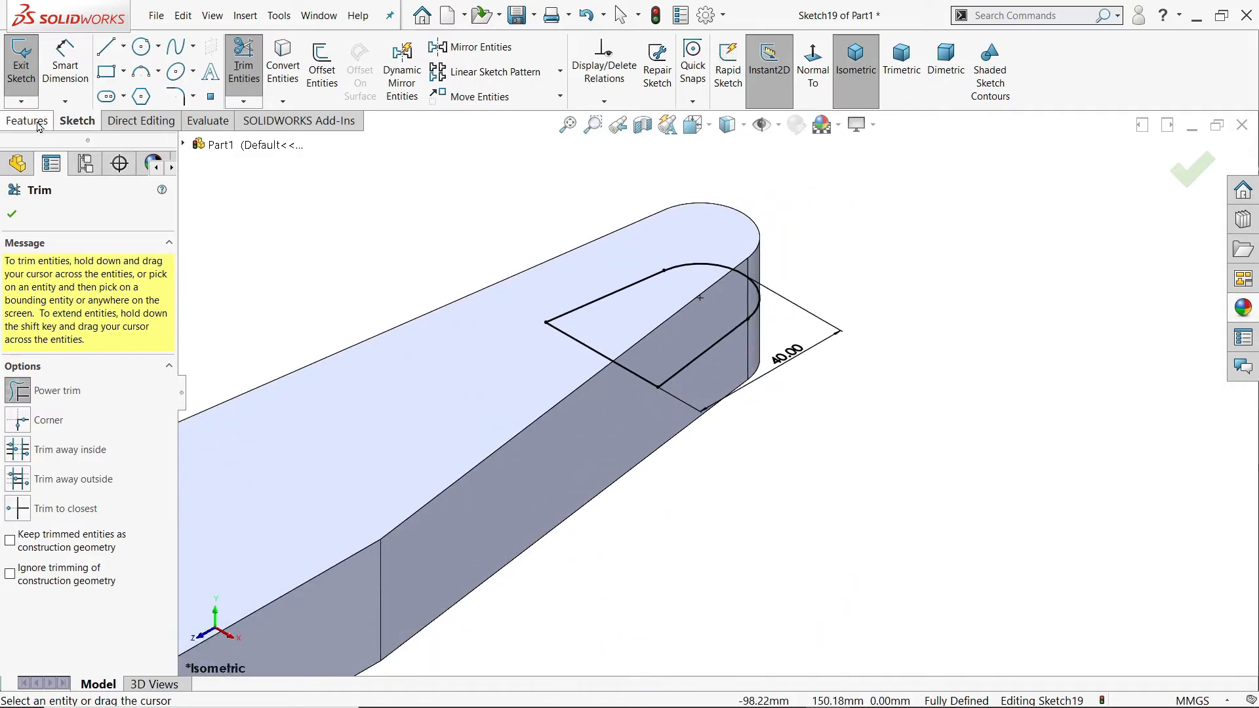
{"action": "left_click", "coordinate": [35, 122]}
{"action": "left_click", "coordinate": [250, 66]}
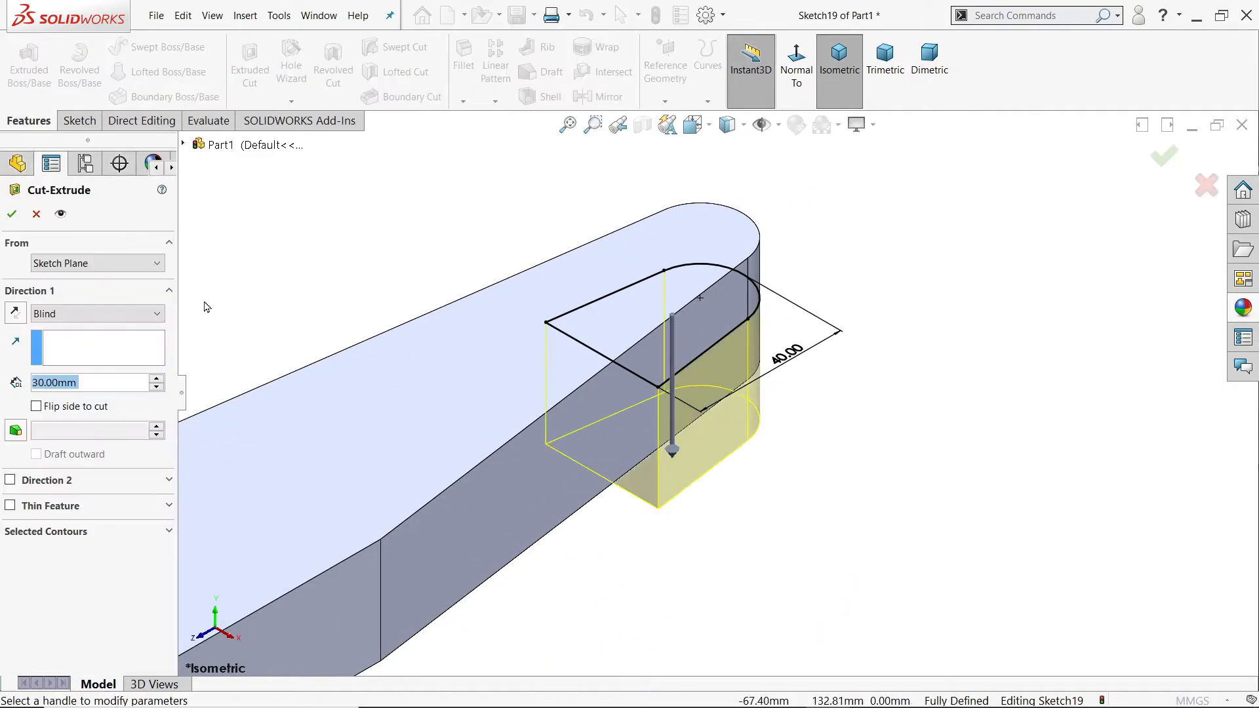
{"action": "type", "text": "14"}
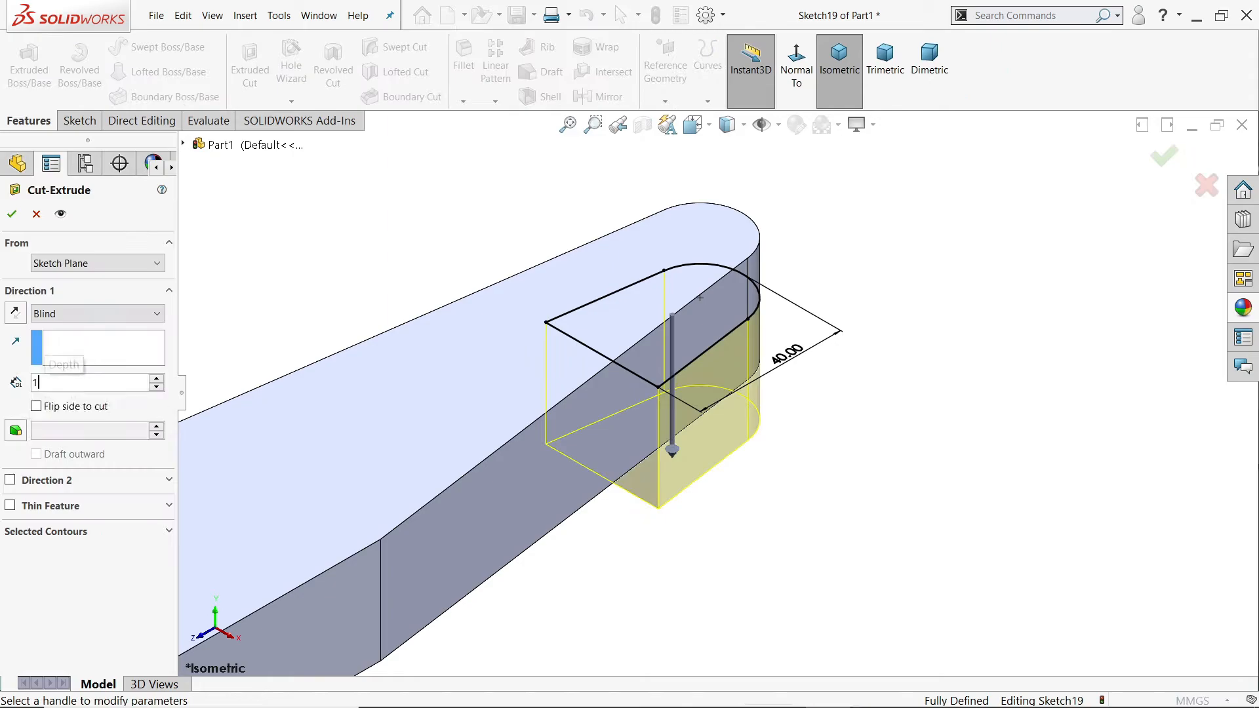
{"action": "key", "text": "Return"}
{"action": "left_click", "coordinate": [66, 313]}
{"action": "left_click", "coordinate": [54, 436]}
{"action": "left_click", "coordinate": [12, 215]}
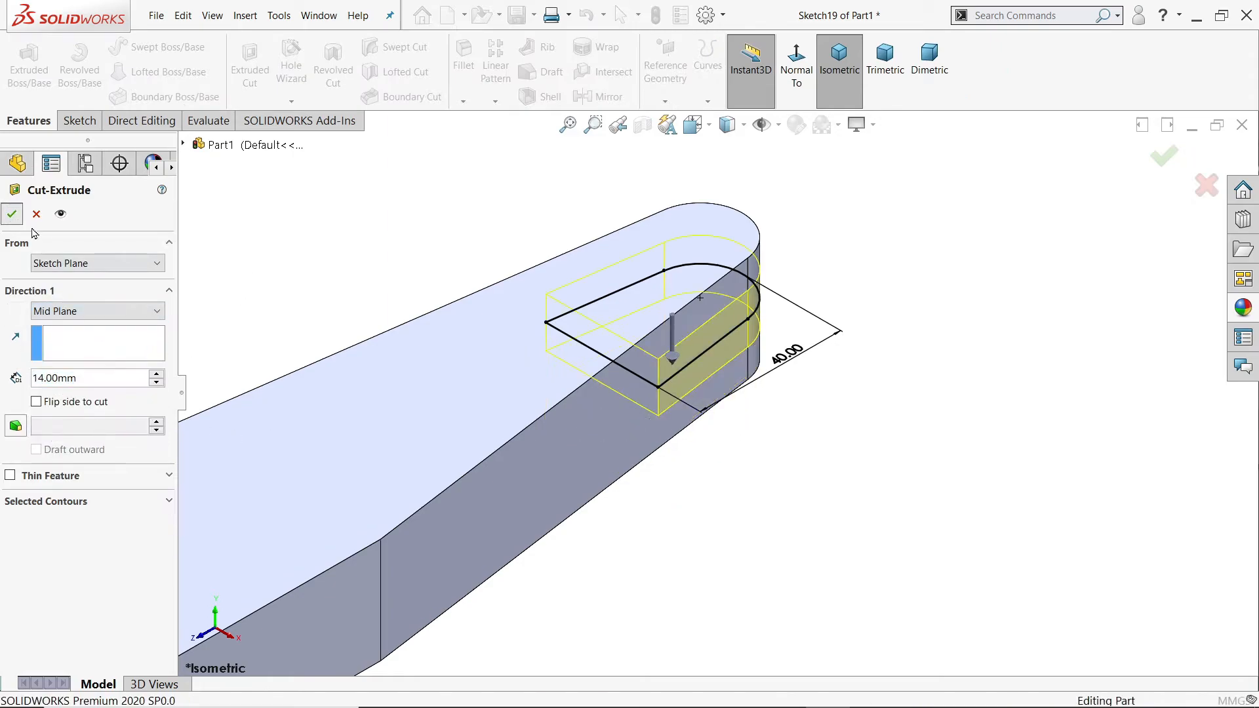
Step: Hide Plane6, the reference plane running through the top of the cylindrical boss
{"action": "middle_click_drag", "start_coordinate": [301, 308], "coordinate": [341, 258]}
{"action": "left_click", "coordinate": [341, 258]}
{"action": "scroll", "coordinate": [353, 272], "scroll_direction": "up", "scroll_amount": 7}
{"action": "scroll", "coordinate": [534, 476], "scroll_direction": "down", "scroll_amount": 5}
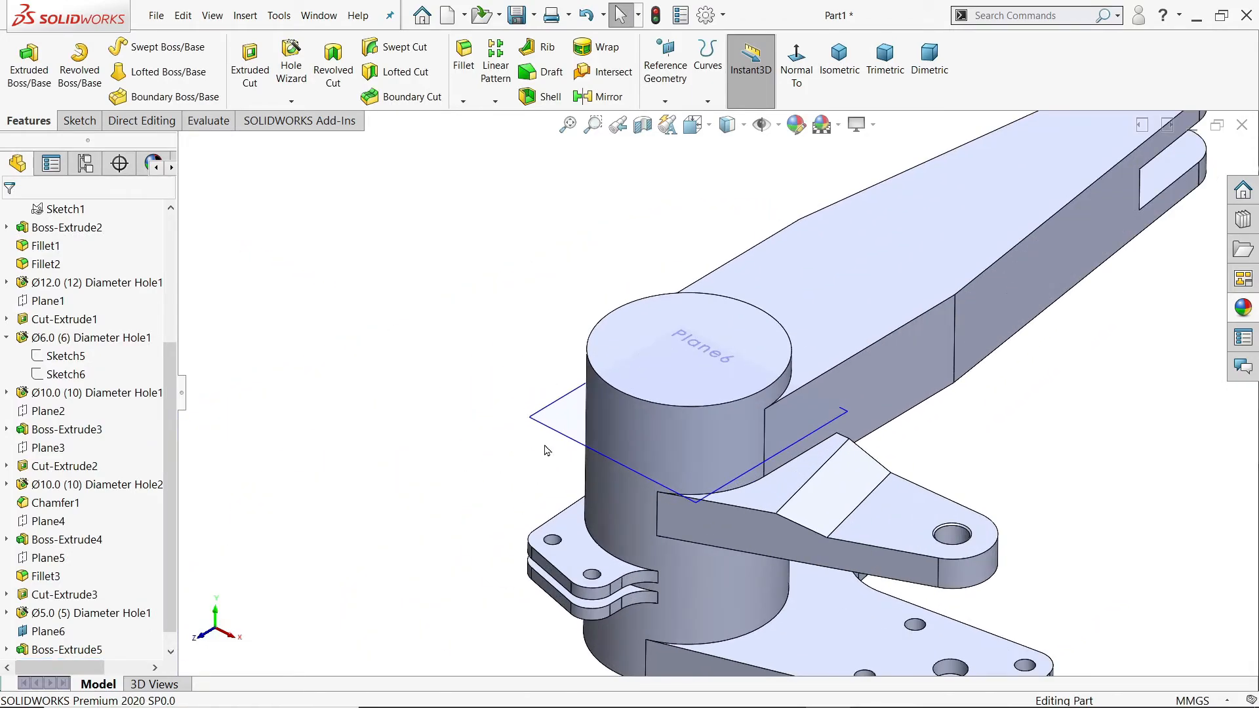
{"action": "left_click", "coordinate": [546, 433]}
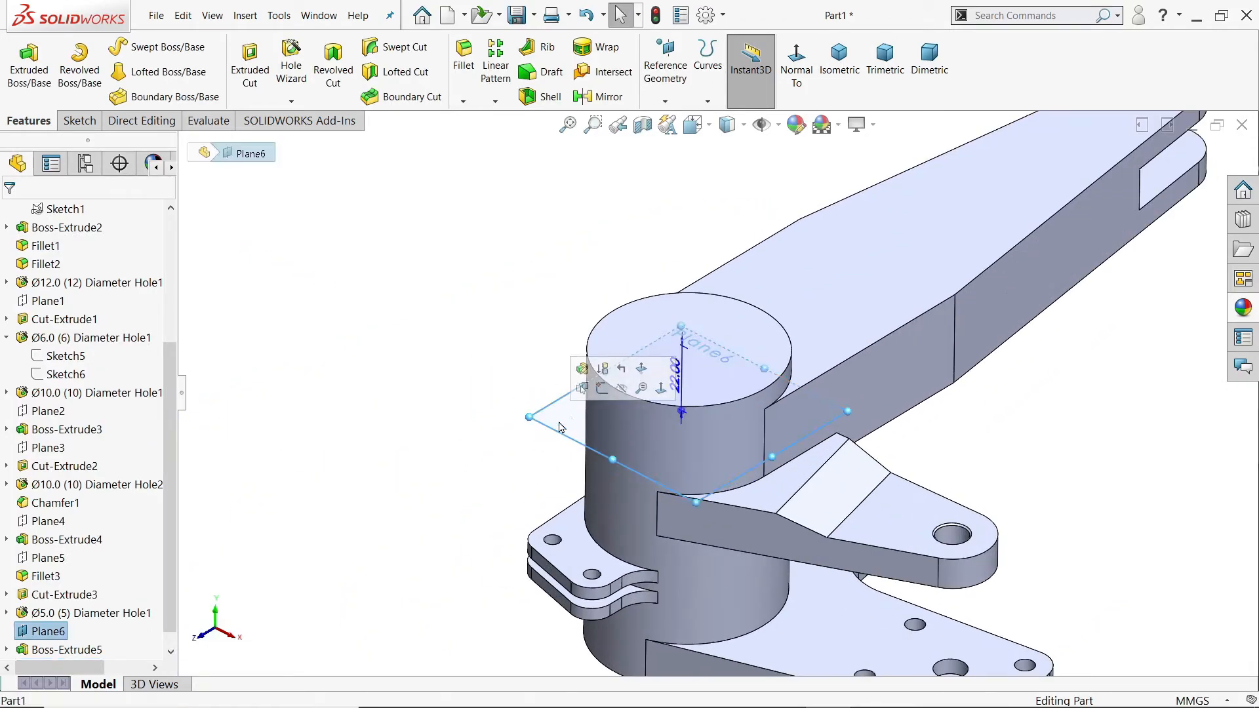
{"action": "left_click", "coordinate": [621, 388]}
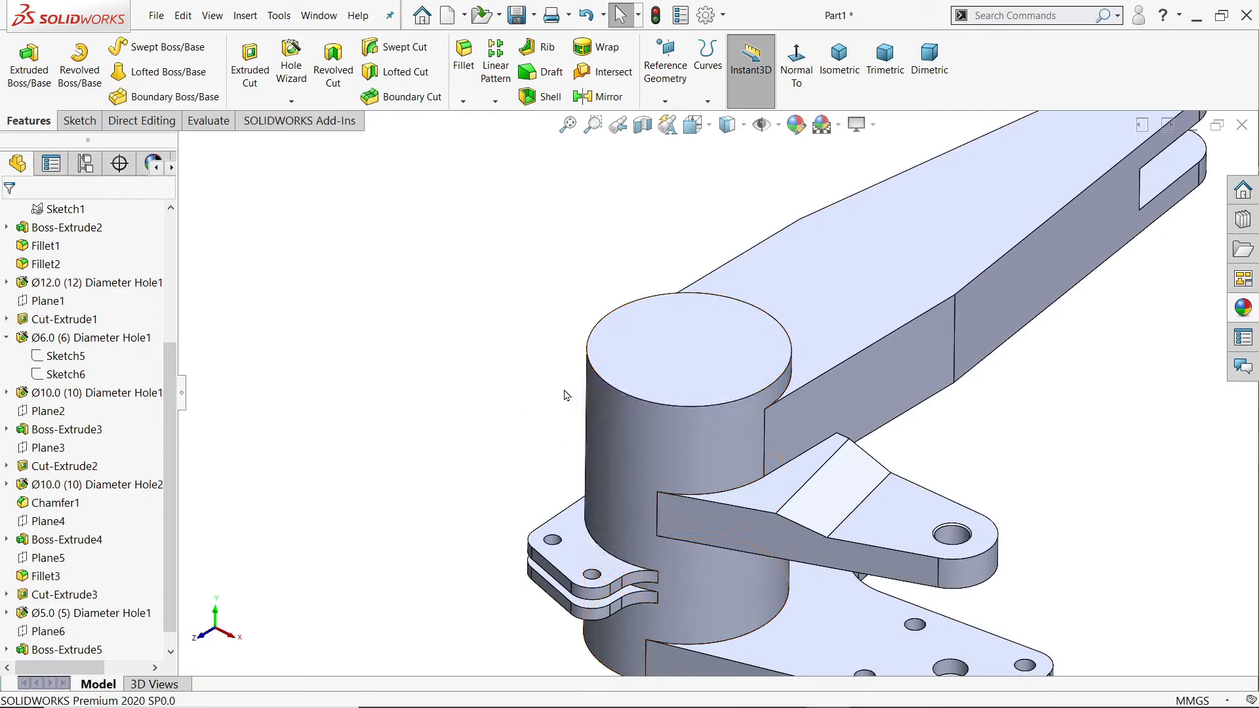
Step: Fillet the two vertical edges where the long arm begins to taper with a 50 mm radius
{"action": "left_click", "coordinate": [966, 331]}
{"action": "left_click", "coordinate": [1073, 289]}
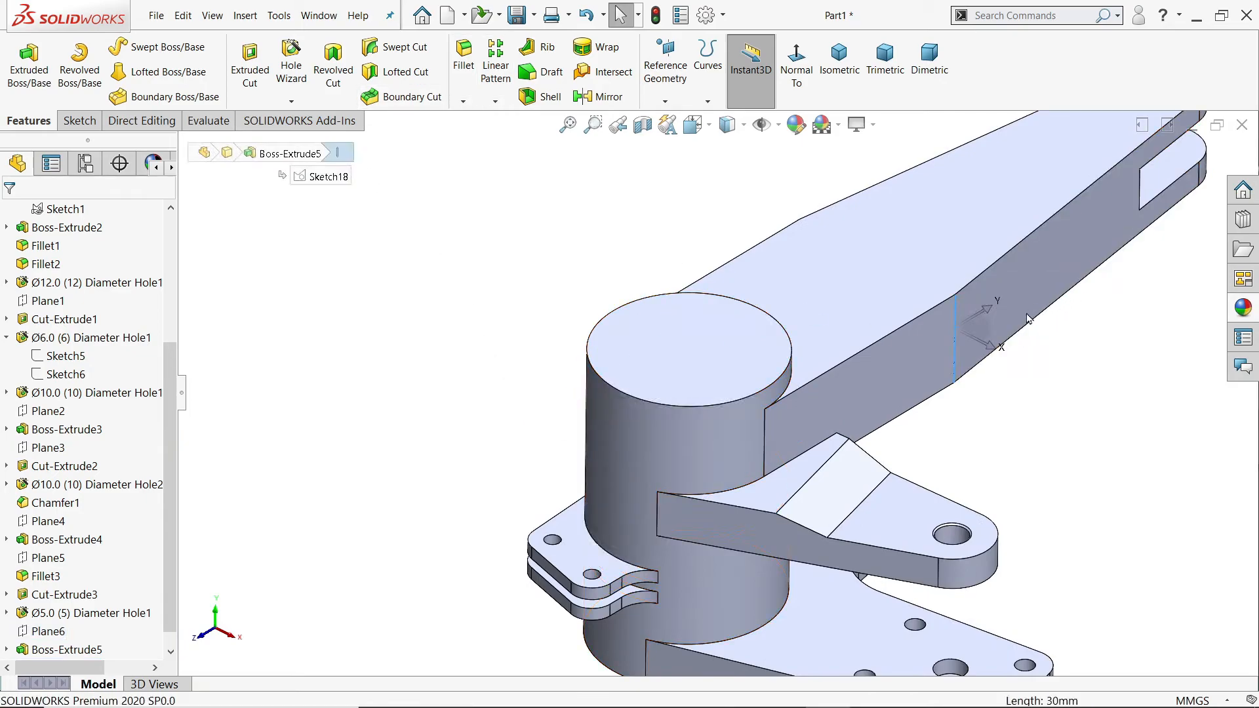
{"action": "type", "text": "50"}
{"action": "key", "text": "Return"}
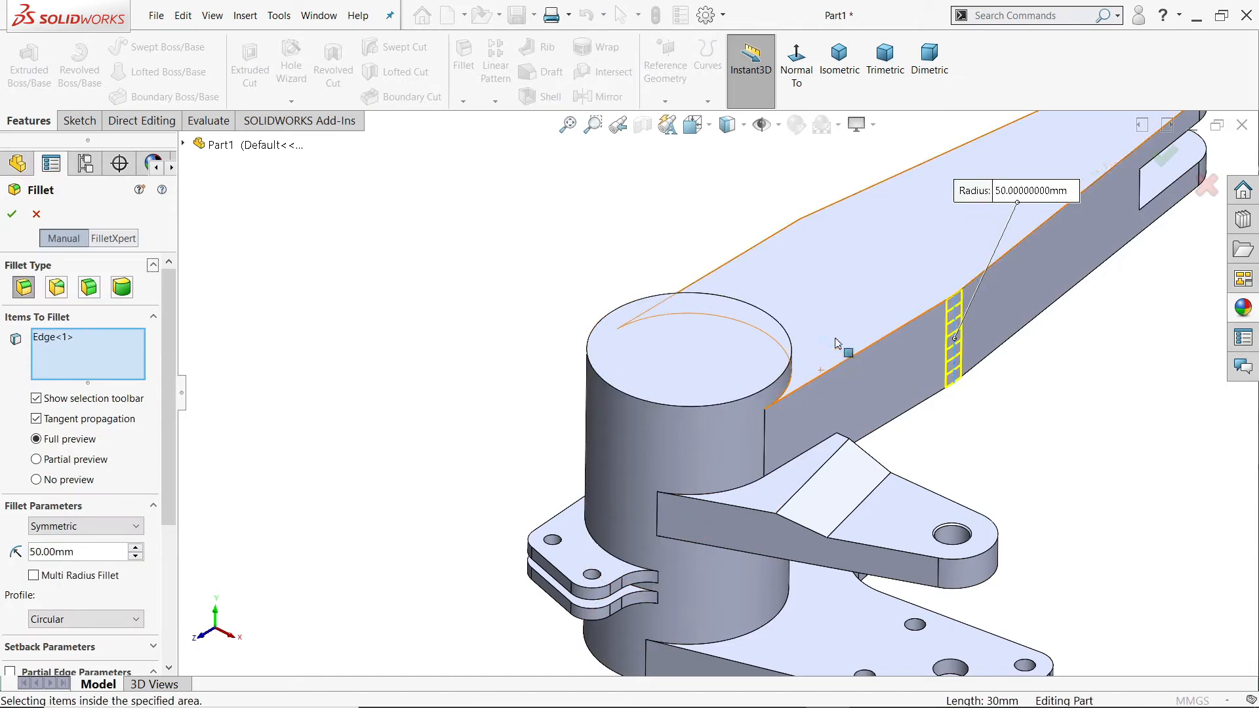
{"action": "left_click", "coordinate": [799, 237]}
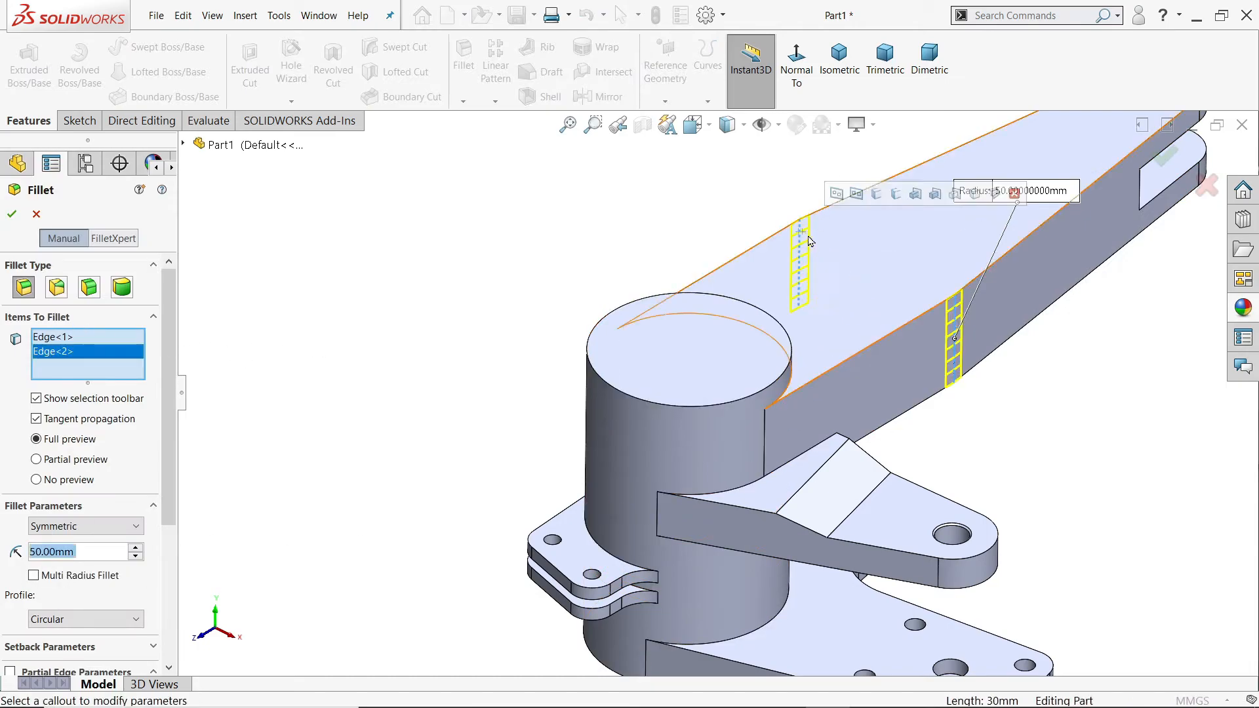
{"action": "left_click", "coordinate": [14, 220]}
Step: Switch to the drawing image in Photos and examine the long arm's pocket outline, offsets, radii and depths in the front and section views
{"action": "key", "text": "f"}
{"action": "scroll", "coordinate": [913, 358], "scroll_direction": "down", "scroll_amount": 2}
{"action": "key", "text": "alt+Tab"}
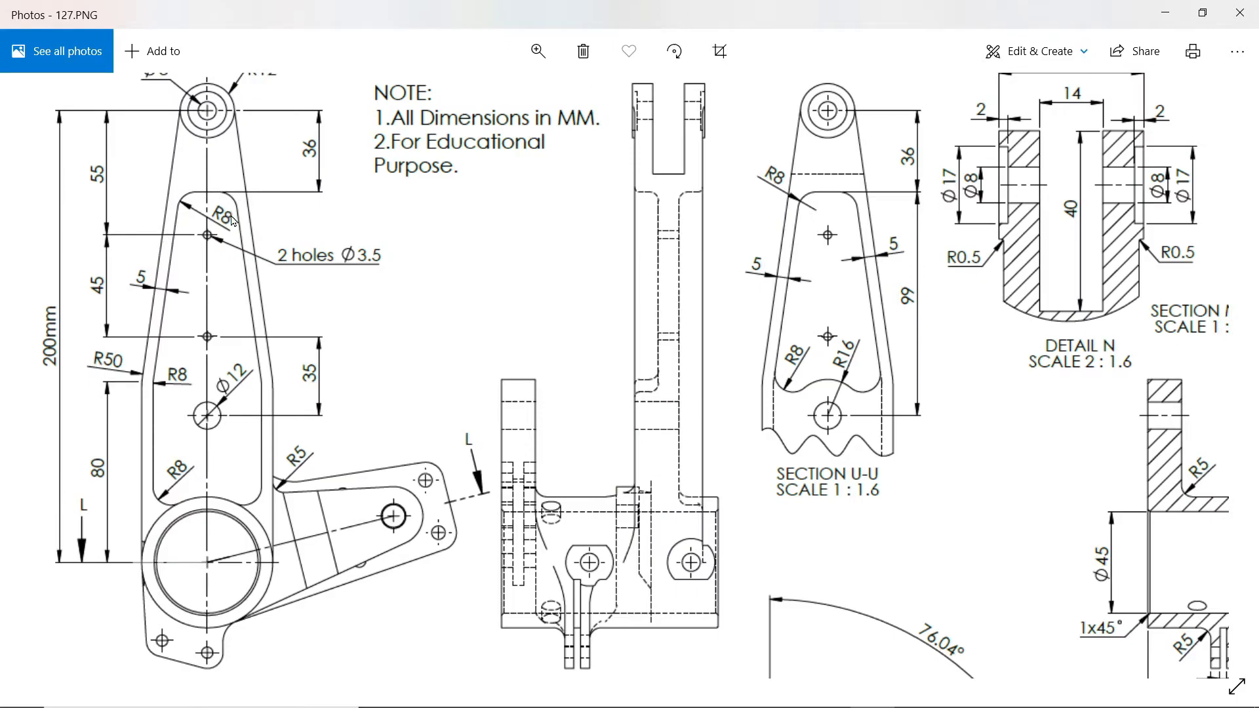
{"action": "scroll", "coordinate": [213, 210], "scroll_direction": "up", "scroll_amount": 1}
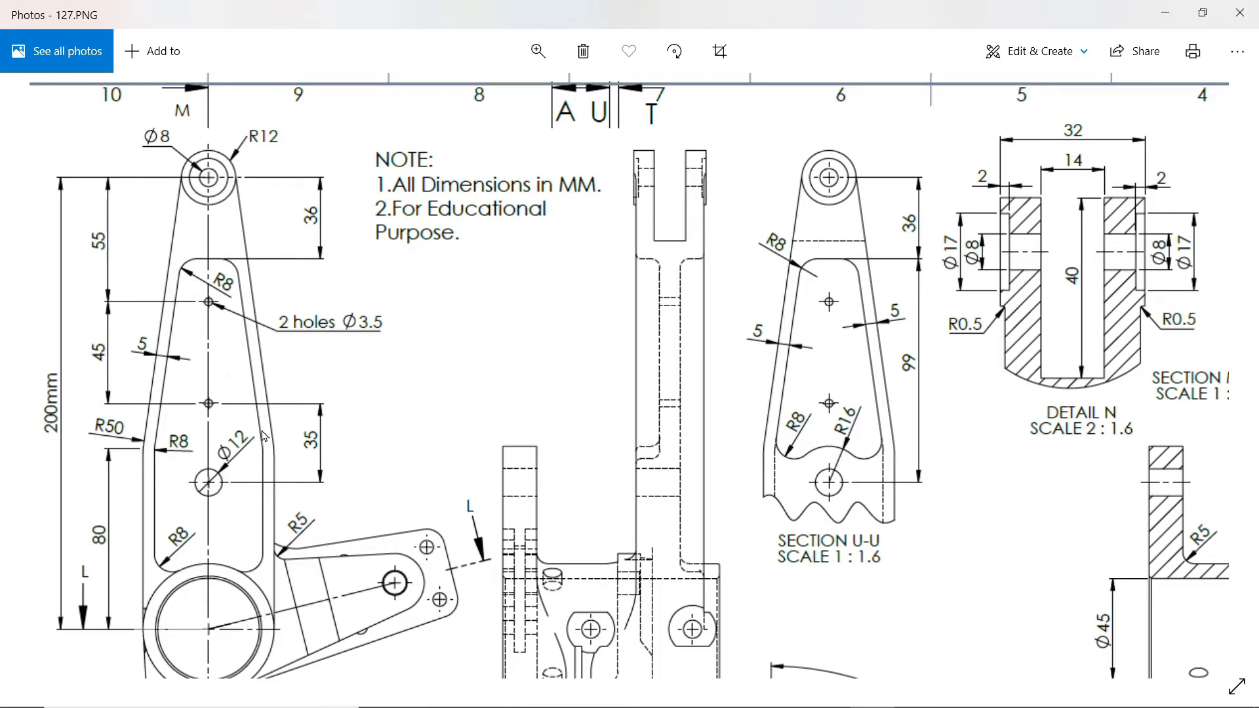
{"action": "left_click_drag", "start_coordinate": [582, 453], "coordinate": [373, 339]}
{"action": "left_click_drag", "start_coordinate": [948, 302], "coordinate": [727, 410]}
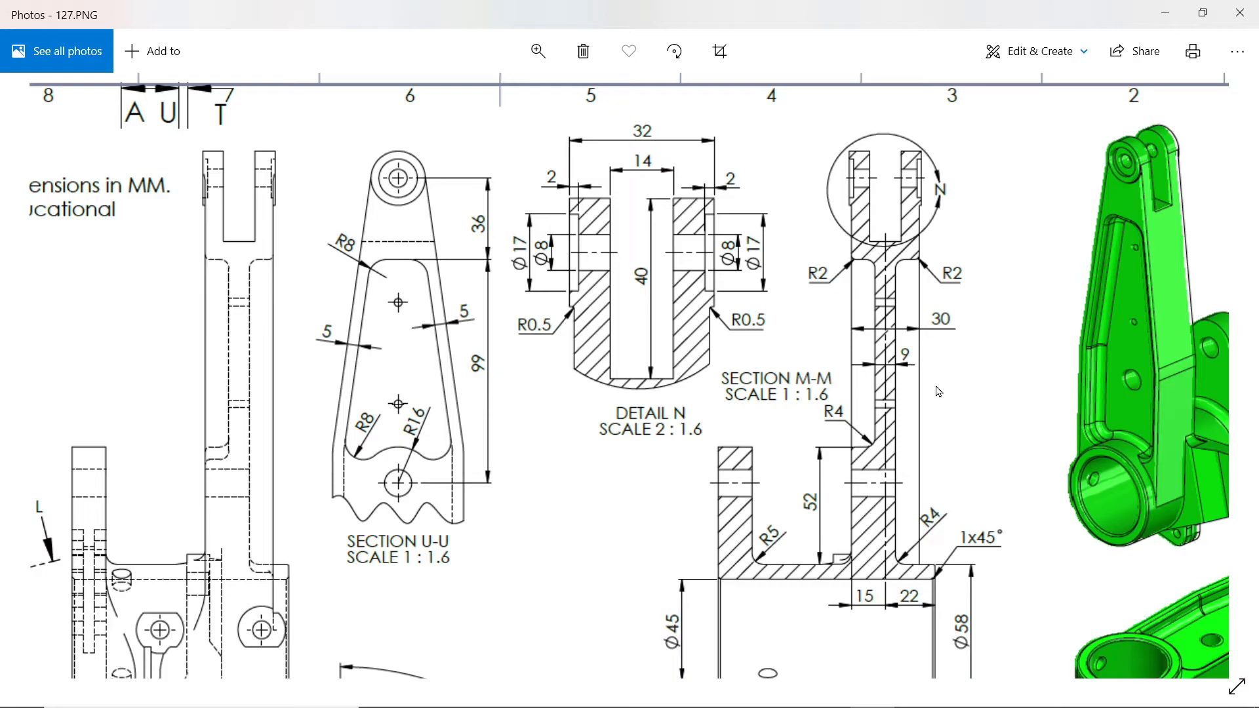
{"action": "left_click_drag", "start_coordinate": [663, 404], "coordinate": [912, 390]}
{"action": "left_click_drag", "start_coordinate": [723, 389], "coordinate": [786, 399]}
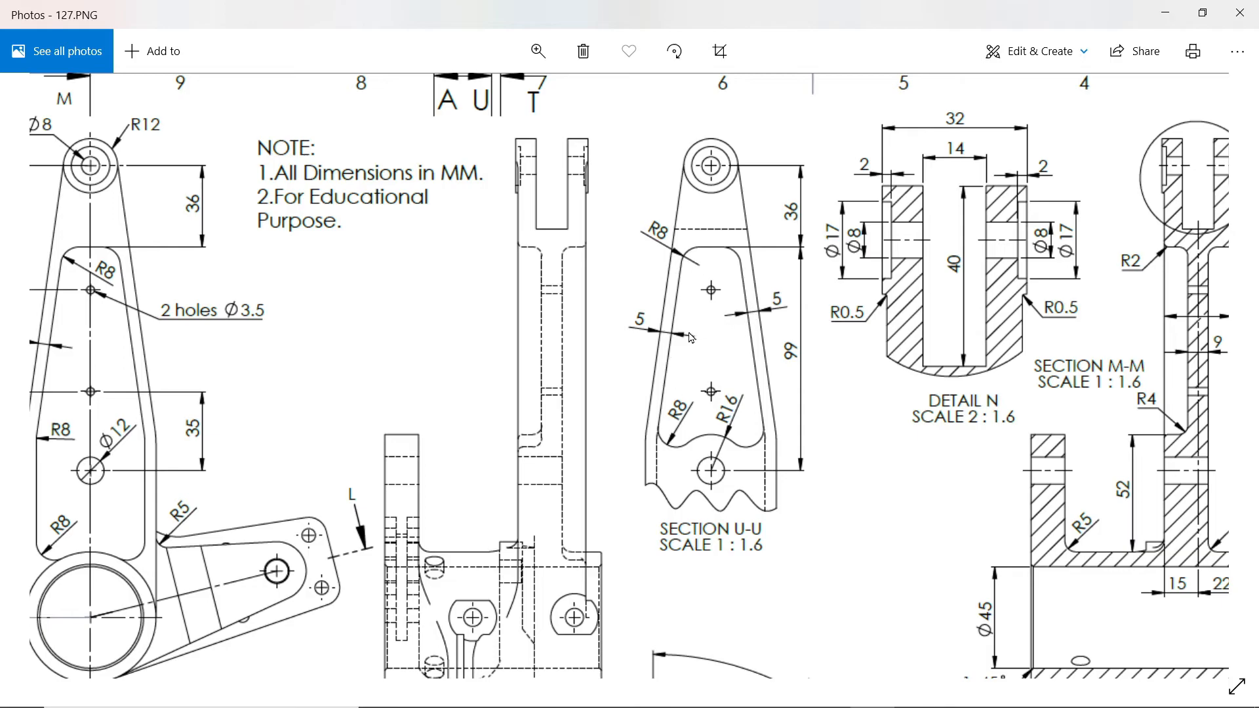
{"action": "left_click_drag", "start_coordinate": [1184, 512], "coordinate": [982, 527]}
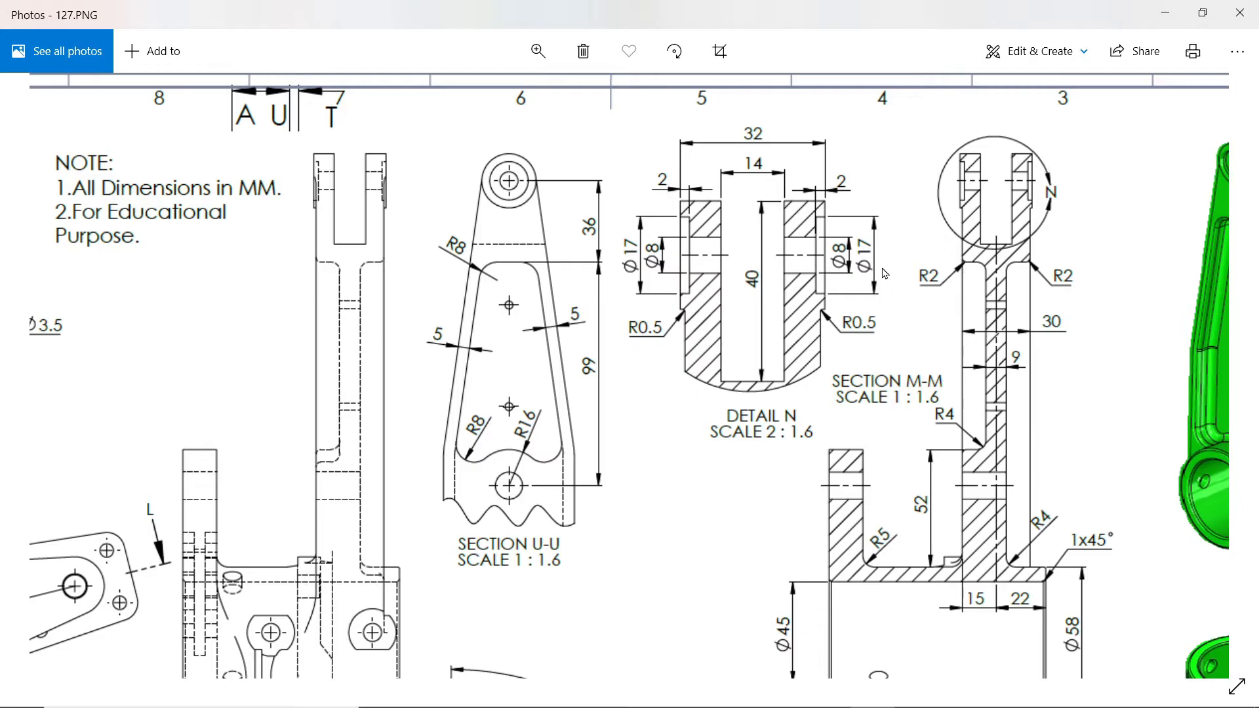
{"action": "left_click_drag", "start_coordinate": [627, 386], "coordinate": [691, 362]}
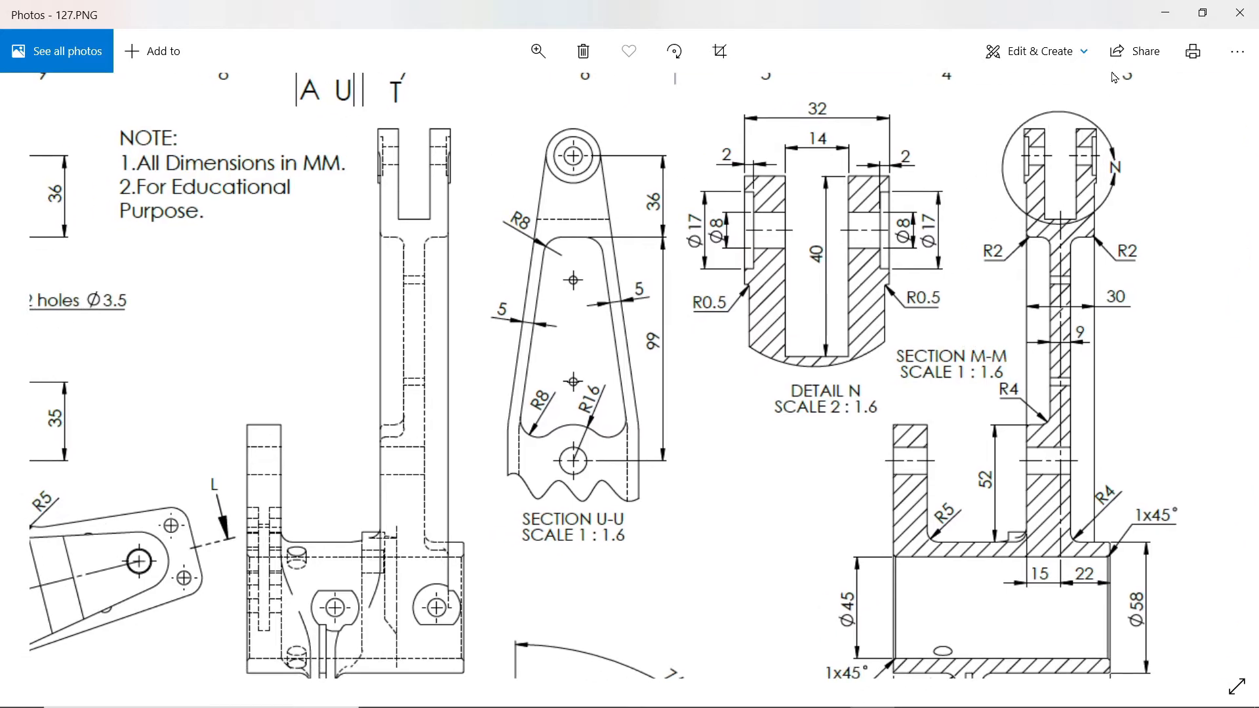
{"action": "left_click_drag", "start_coordinate": [648, 379], "coordinate": [819, 379]}
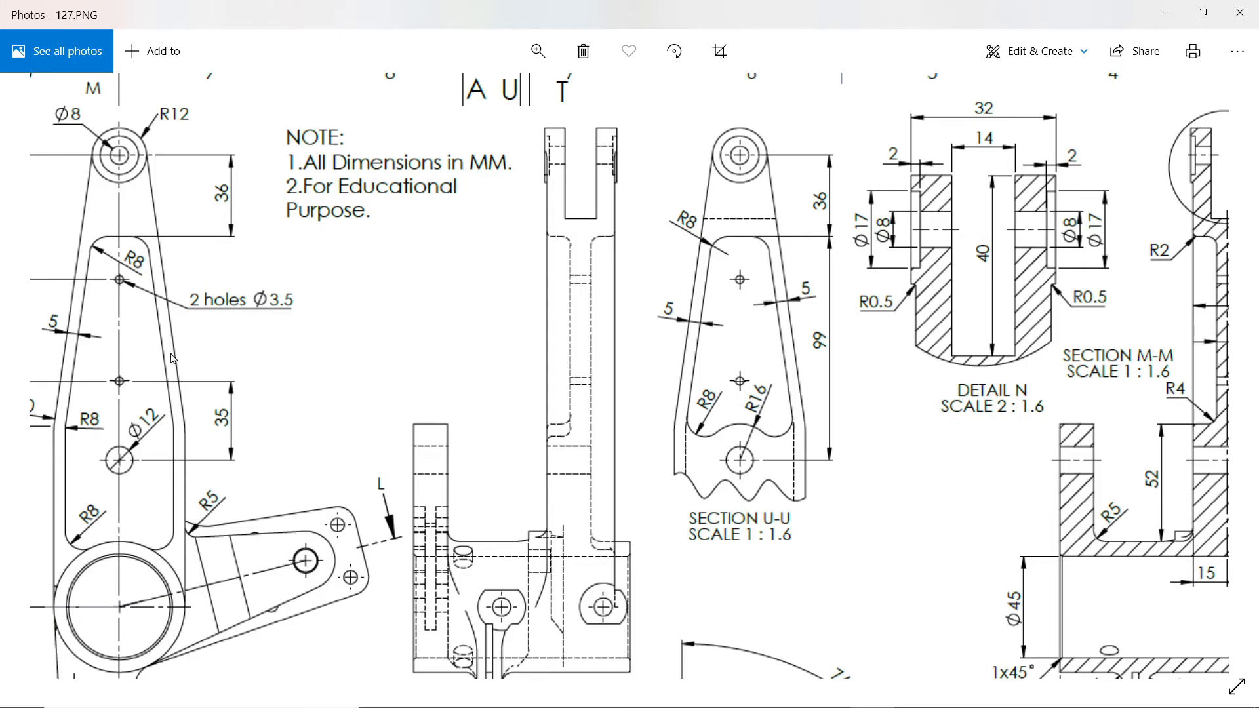
{"action": "left_click_drag", "start_coordinate": [156, 331], "coordinate": [492, 367]}
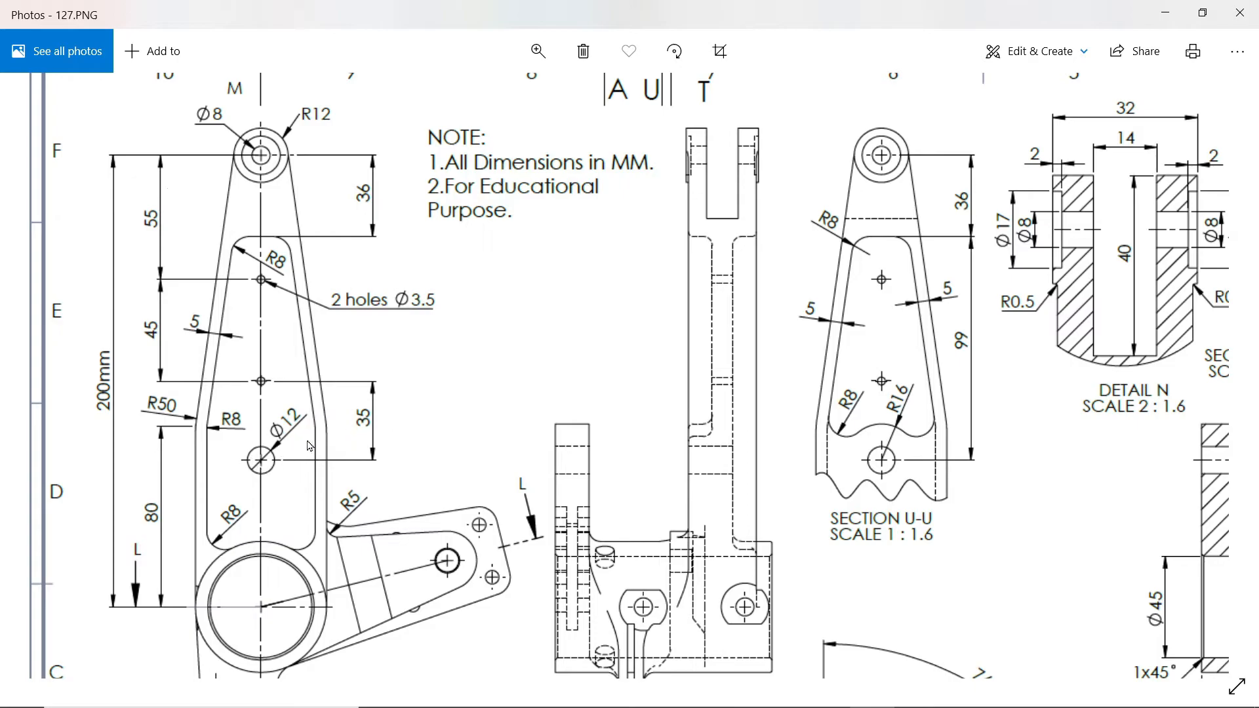
{"action": "left_click_drag", "start_coordinate": [550, 425], "coordinate": [353, 429]}
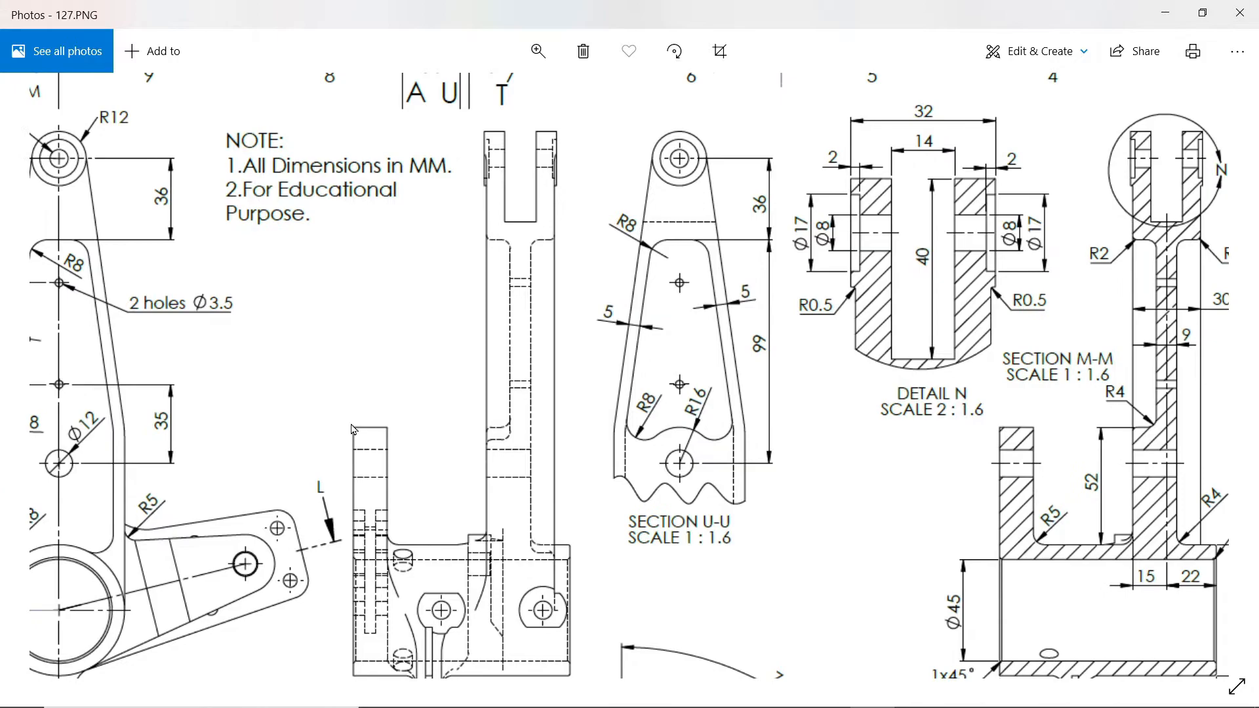
{"action": "left_click_drag", "start_coordinate": [1177, 444], "coordinate": [965, 451]}
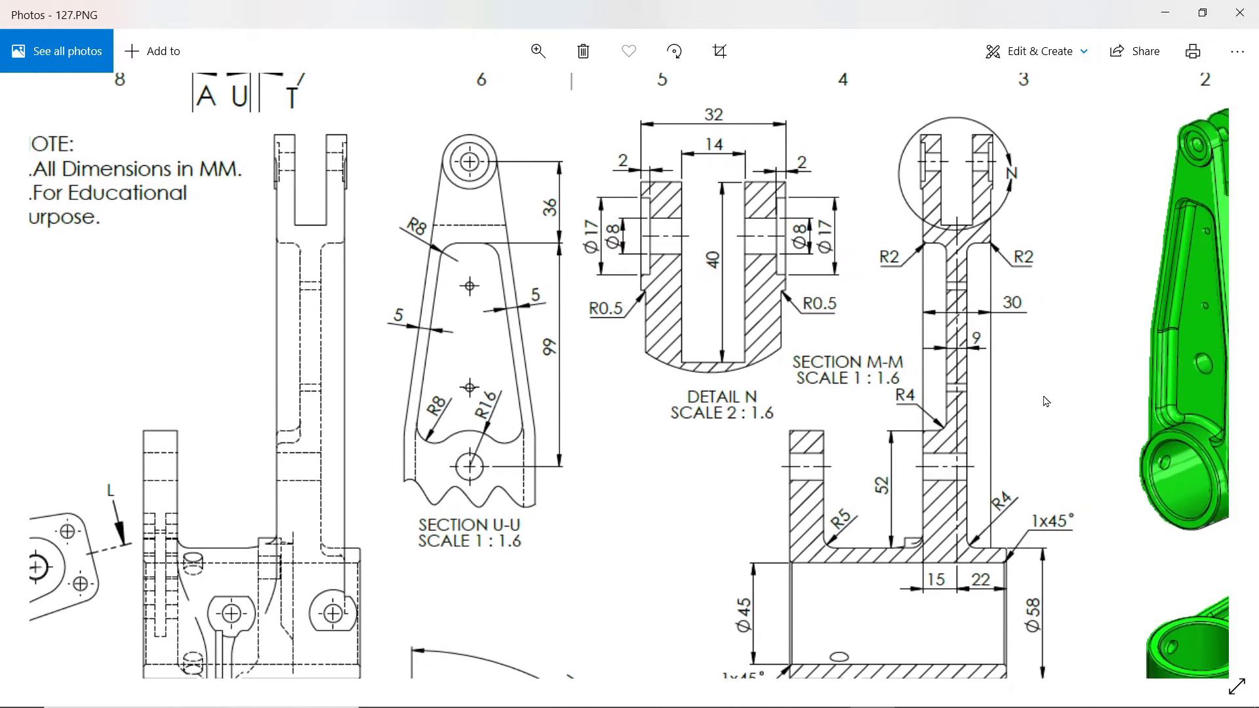
{"action": "left_click", "coordinate": [1165, 13]}
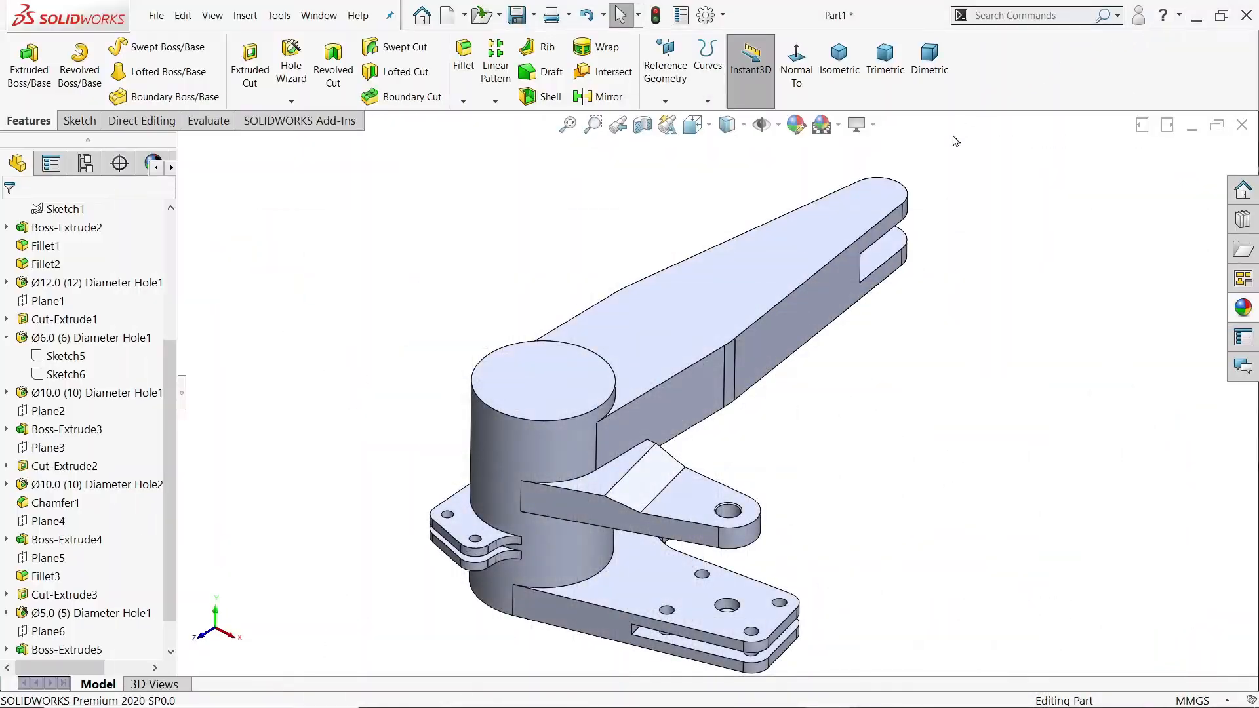
Step: Start a sketch on the long arm's upper face and draw a vertical centerline from the origin to the centre of the rounded end
{"action": "left_click", "coordinate": [734, 308]}
{"action": "left_click", "coordinate": [780, 263]}
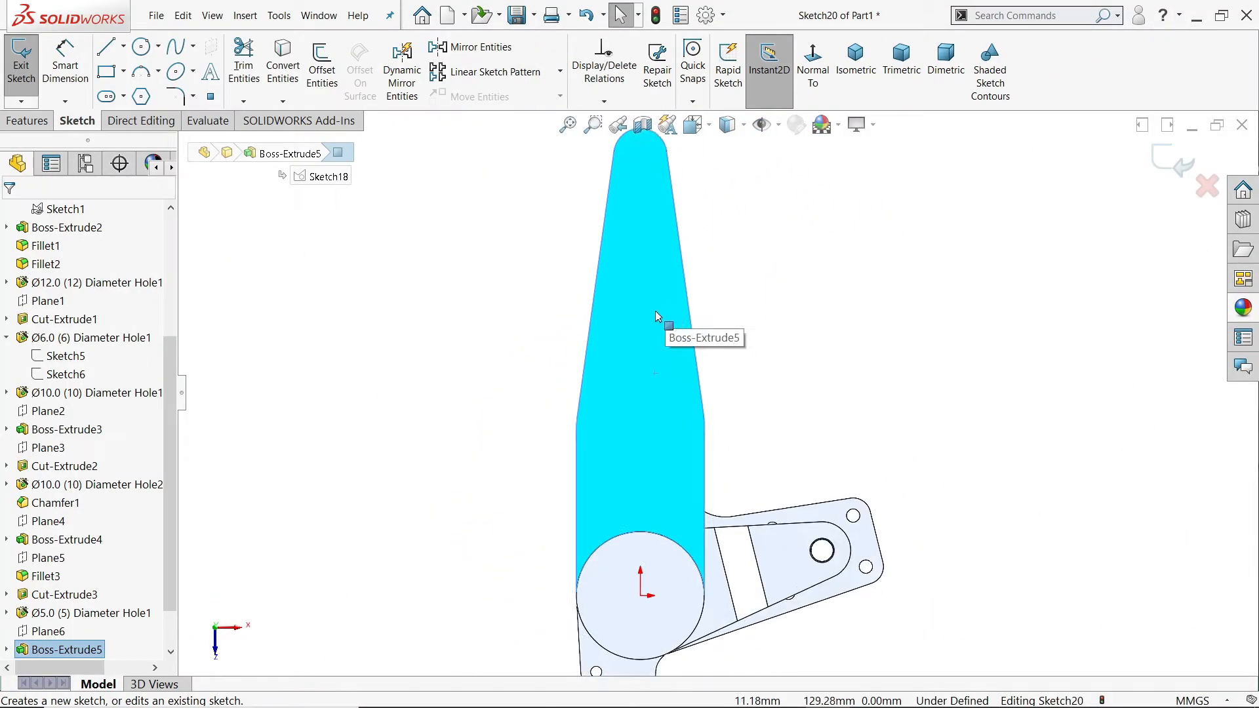
{"action": "left_click", "coordinate": [122, 46]}
{"action": "left_click", "coordinate": [142, 87]}
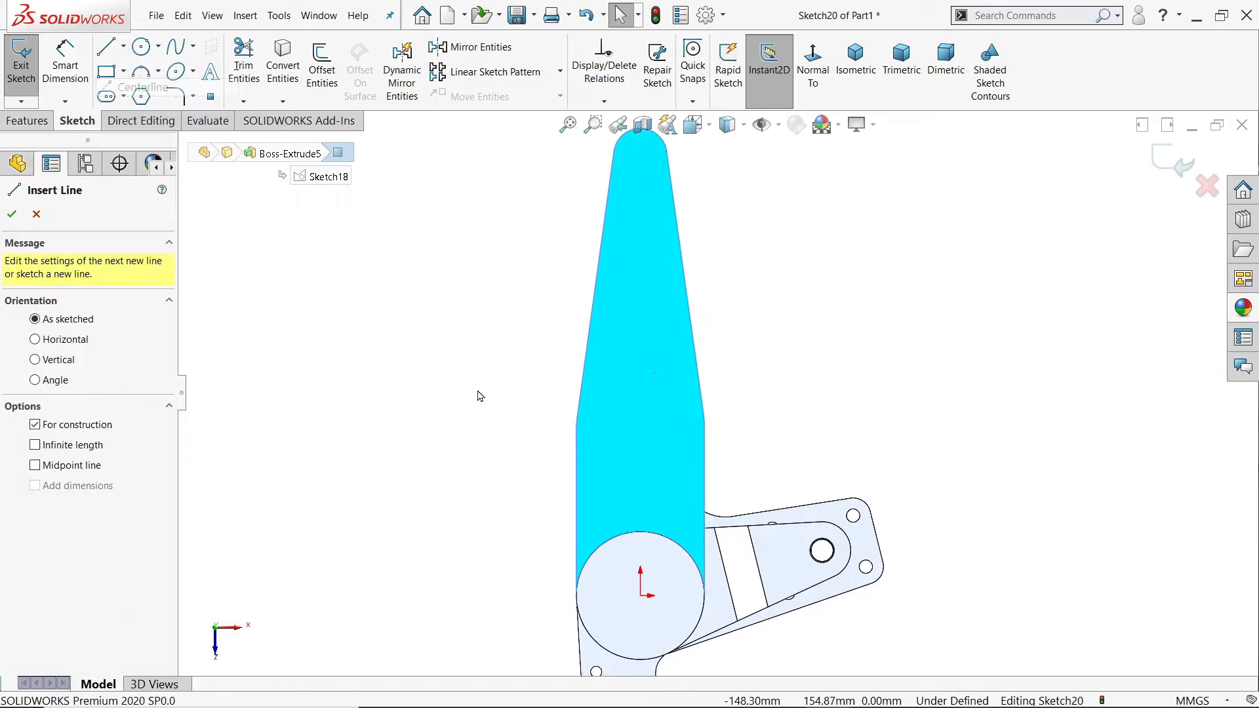
{"action": "left_click", "coordinate": [641, 595]}
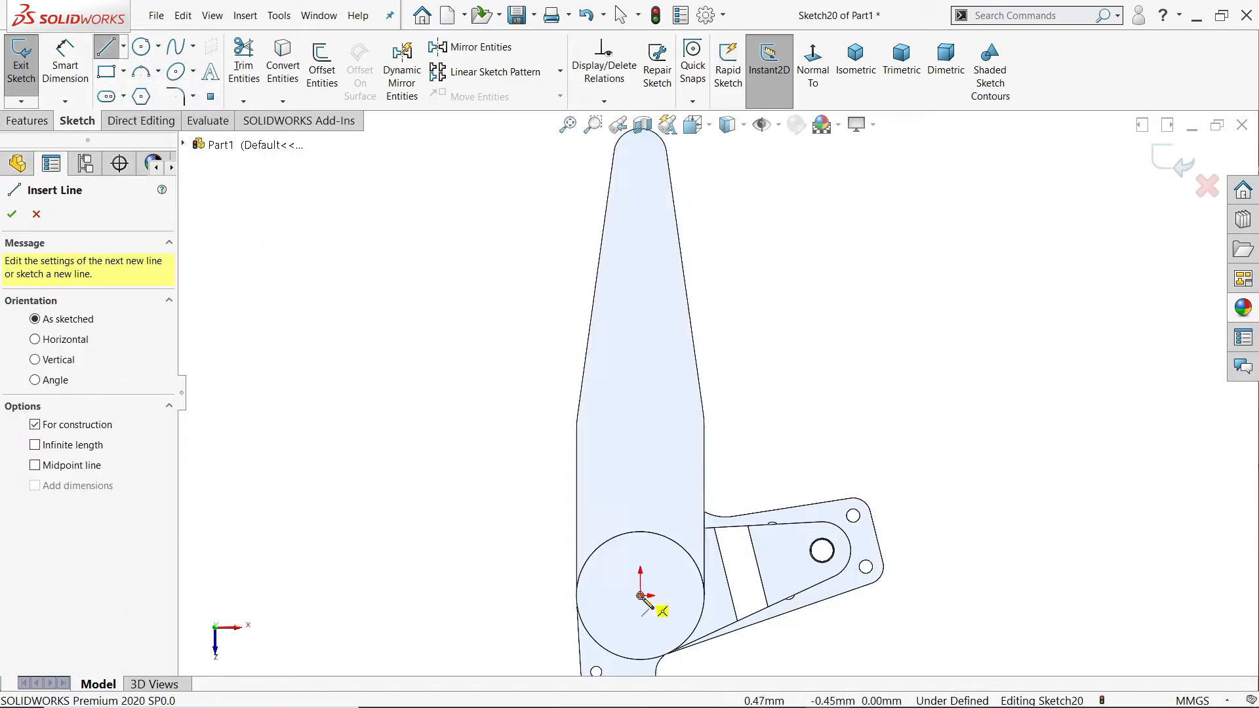
{"action": "left_click", "coordinate": [661, 169]}
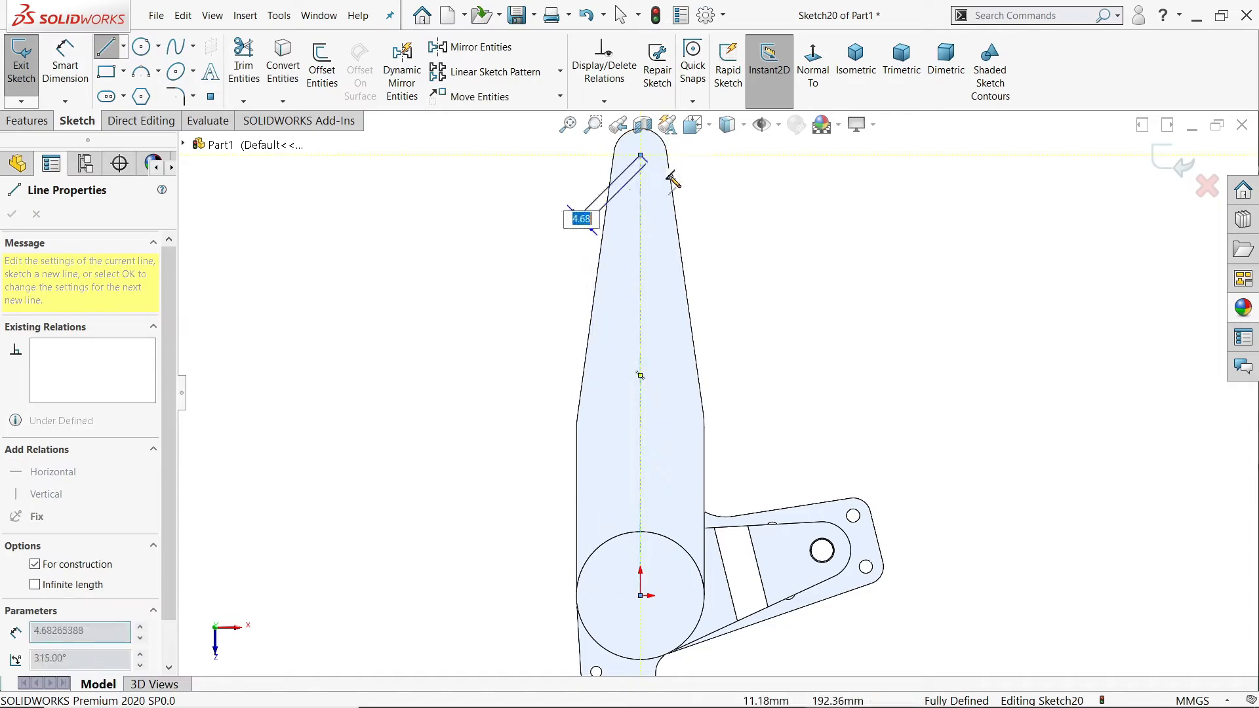
{"action": "right_click", "coordinate": [714, 204]}
{"action": "left_click", "coordinate": [740, 219]}
Step: Sketch half the pocket outline: a horizontal line across the centerline, a slanted line about 89 mm long, and a vertical line down to the boss circle
{"action": "left_click", "coordinate": [107, 46]}
{"action": "scroll", "coordinate": [634, 266], "scroll_direction": "down", "scroll_amount": 2}
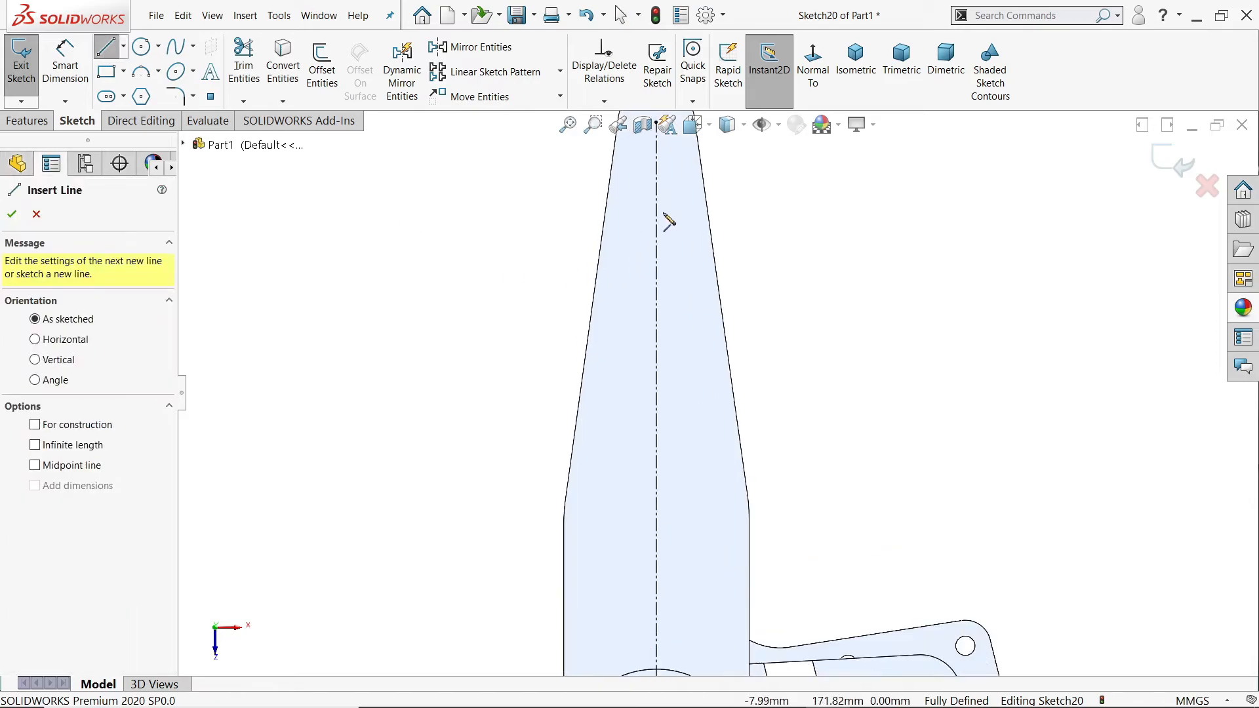
{"action": "left_click", "coordinate": [617, 212]}
{"action": "left_click", "coordinate": [690, 212]}
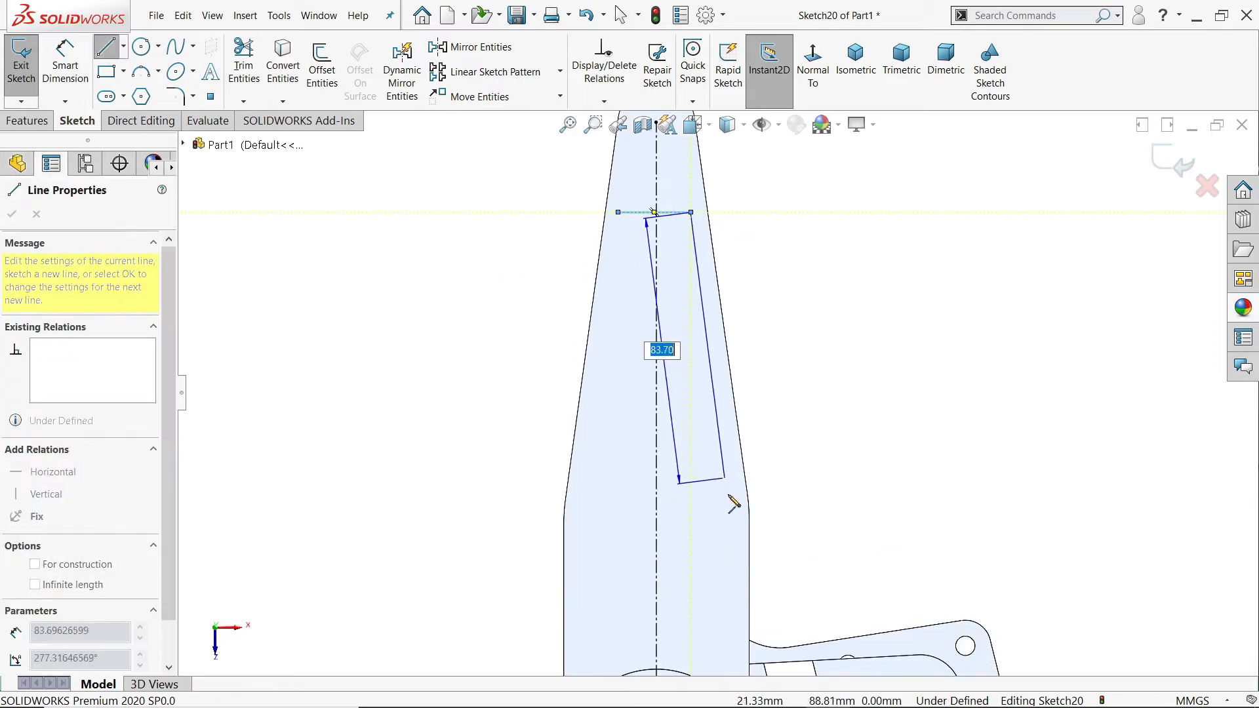
{"action": "left_click", "coordinate": [728, 490]}
{"action": "scroll", "coordinate": [729, 493], "scroll_direction": "up", "scroll_amount": 2}
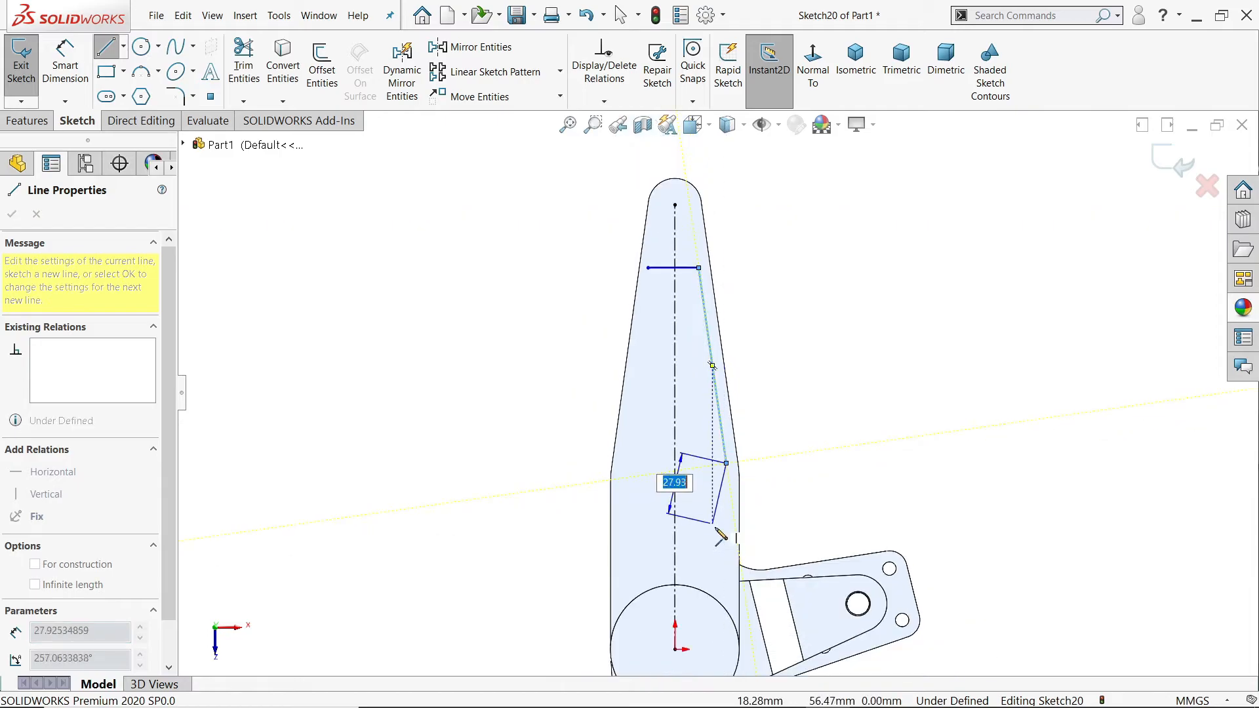
{"action": "scroll", "coordinate": [719, 537], "scroll_direction": "down", "scroll_amount": 3}
{"action": "left_click", "coordinate": [736, 652]}
{"action": "right_click", "coordinate": [830, 505]}
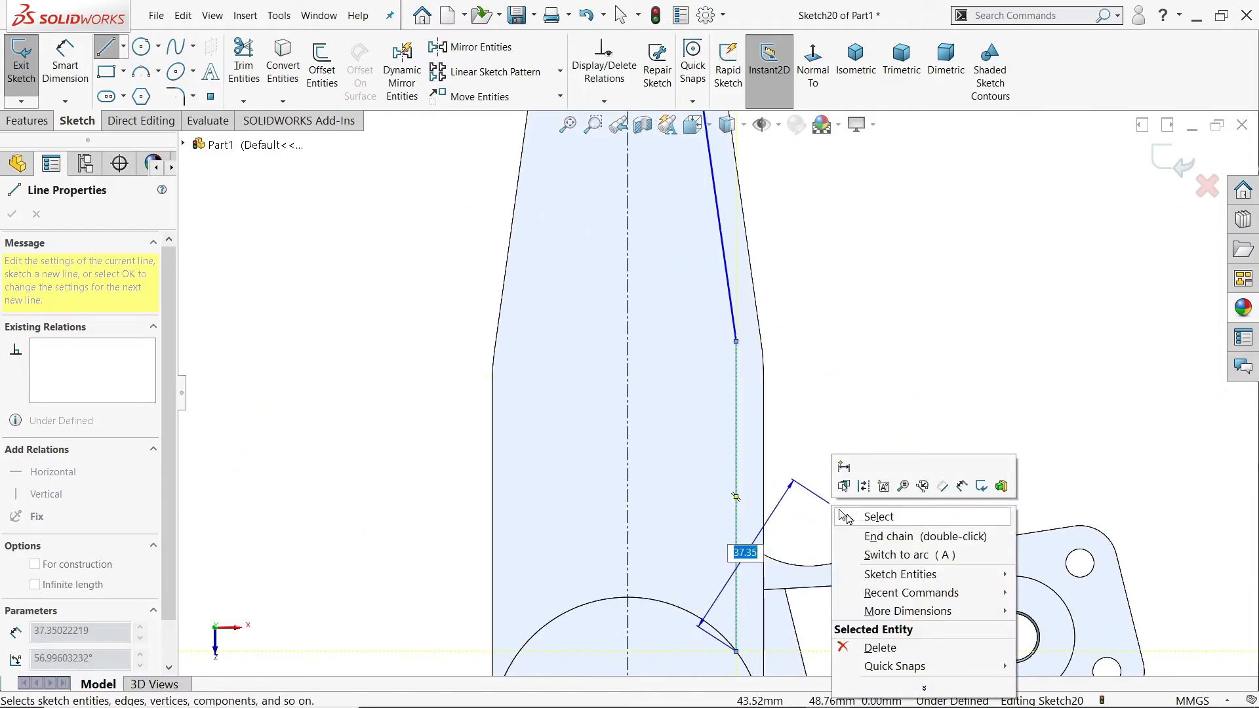
{"action": "left_click", "coordinate": [846, 517]}
{"action": "scroll", "coordinate": [770, 372], "scroll_direction": "up", "scroll_amount": 3}
{"action": "scroll", "coordinate": [771, 371], "scroll_direction": "down", "scroll_amount": 2}
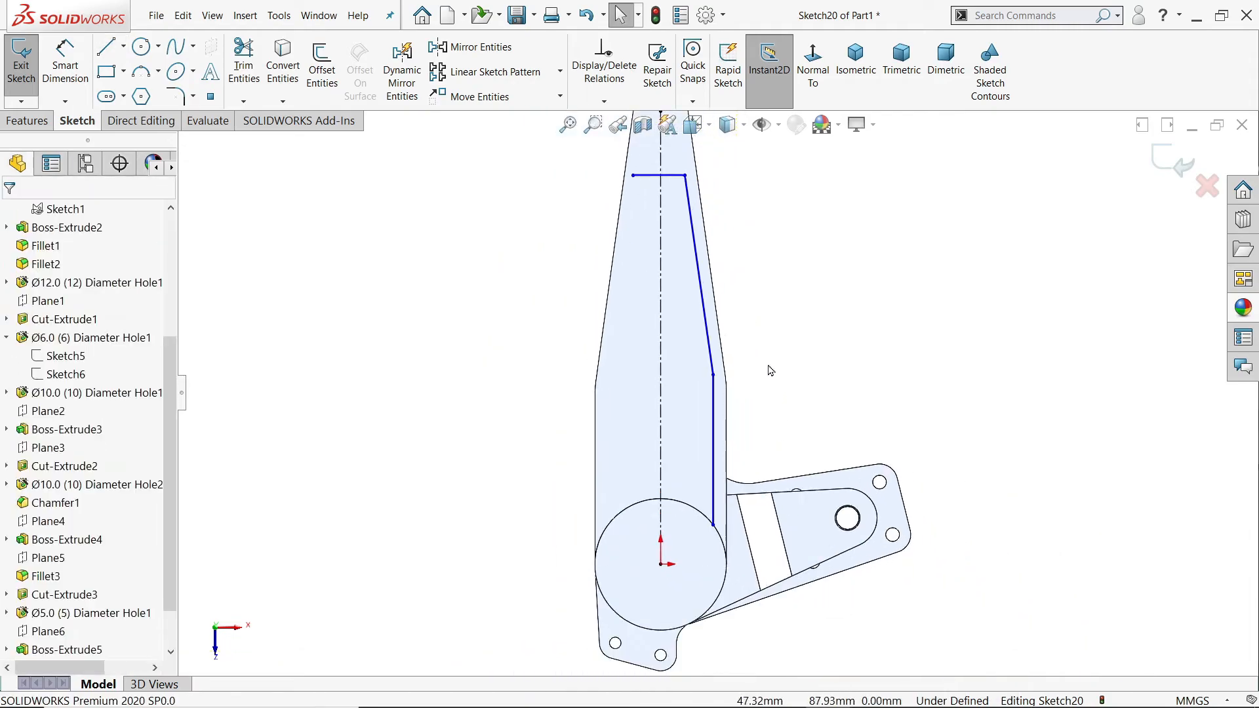
Step: Mirror the slanted and vertical pocket lines about the centerline
{"action": "scroll", "coordinate": [771, 372], "scroll_direction": "down", "scroll_amount": 1}
{"action": "left_click", "coordinate": [470, 47]}
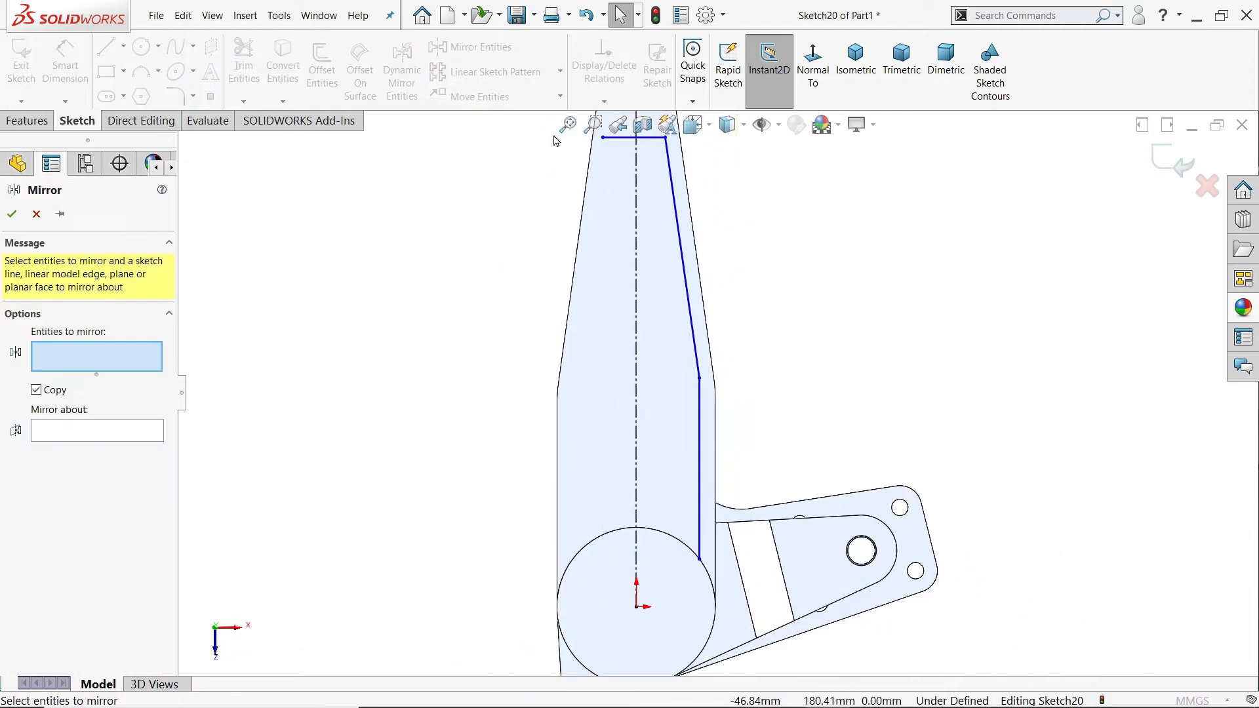
{"action": "left_click", "coordinate": [696, 314]}
{"action": "left_click", "coordinate": [699, 434]}
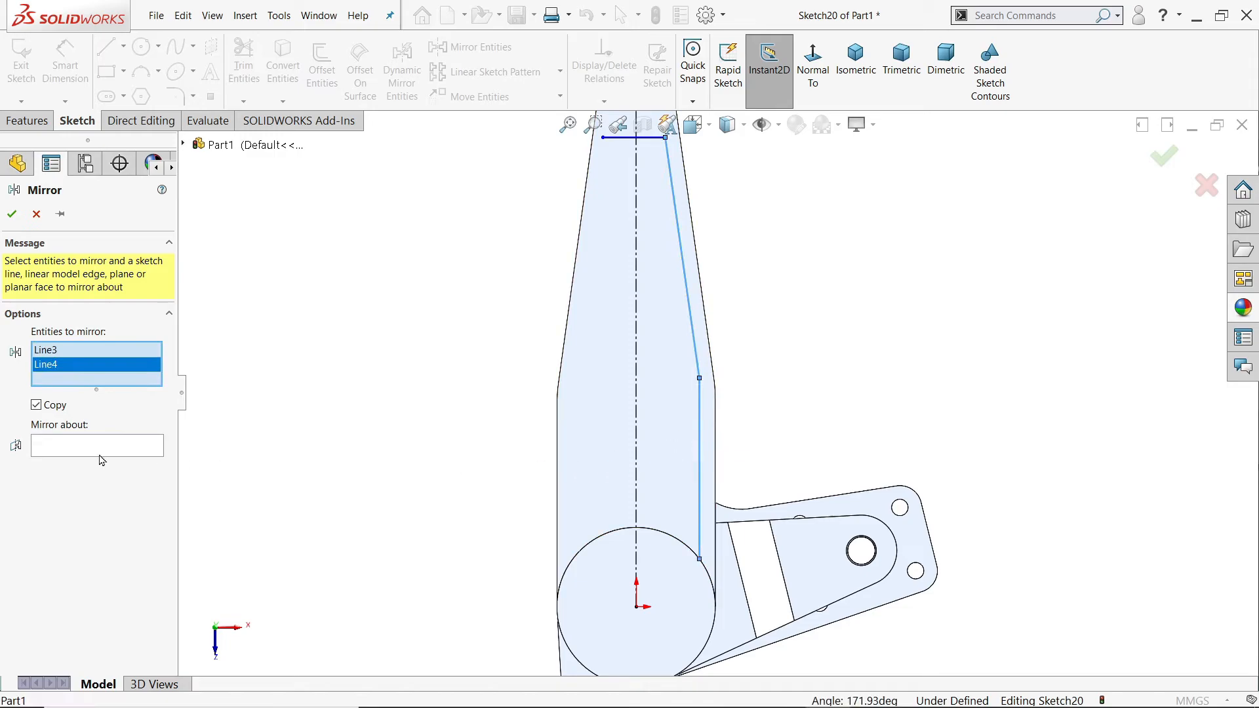
{"action": "left_click", "coordinate": [100, 450]}
{"action": "left_click", "coordinate": [636, 430]}
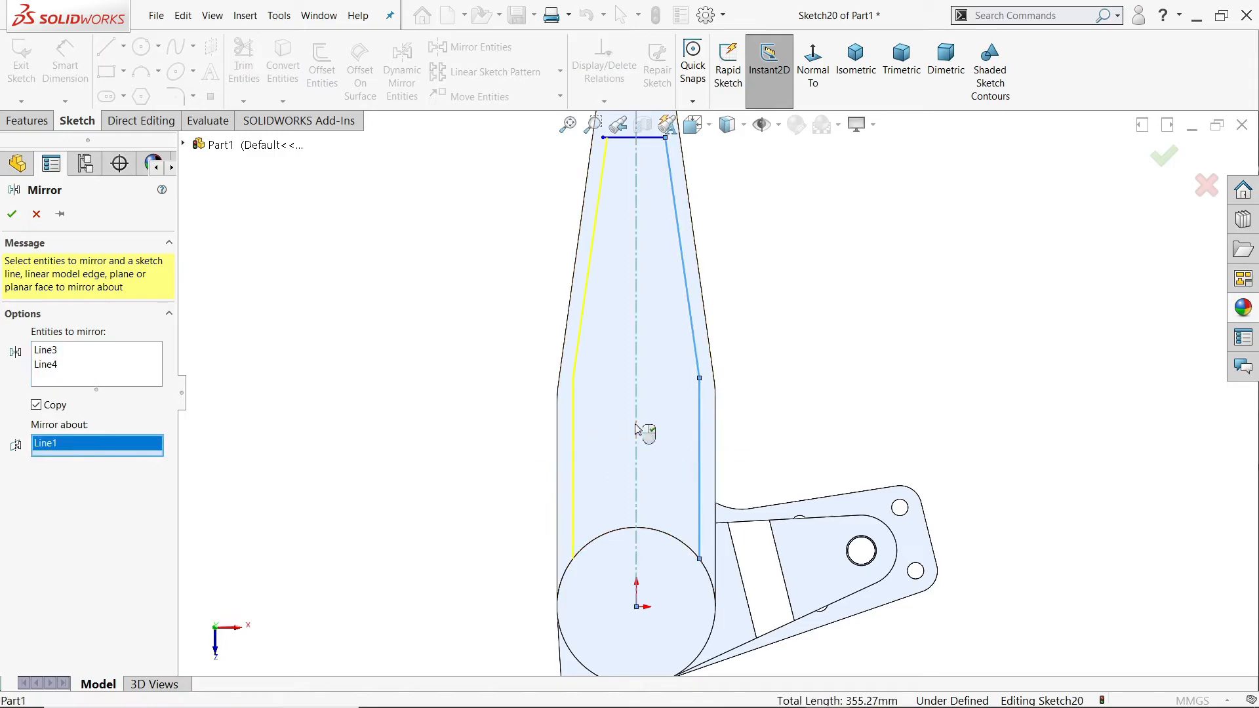
{"action": "left_click", "coordinate": [11, 215]}
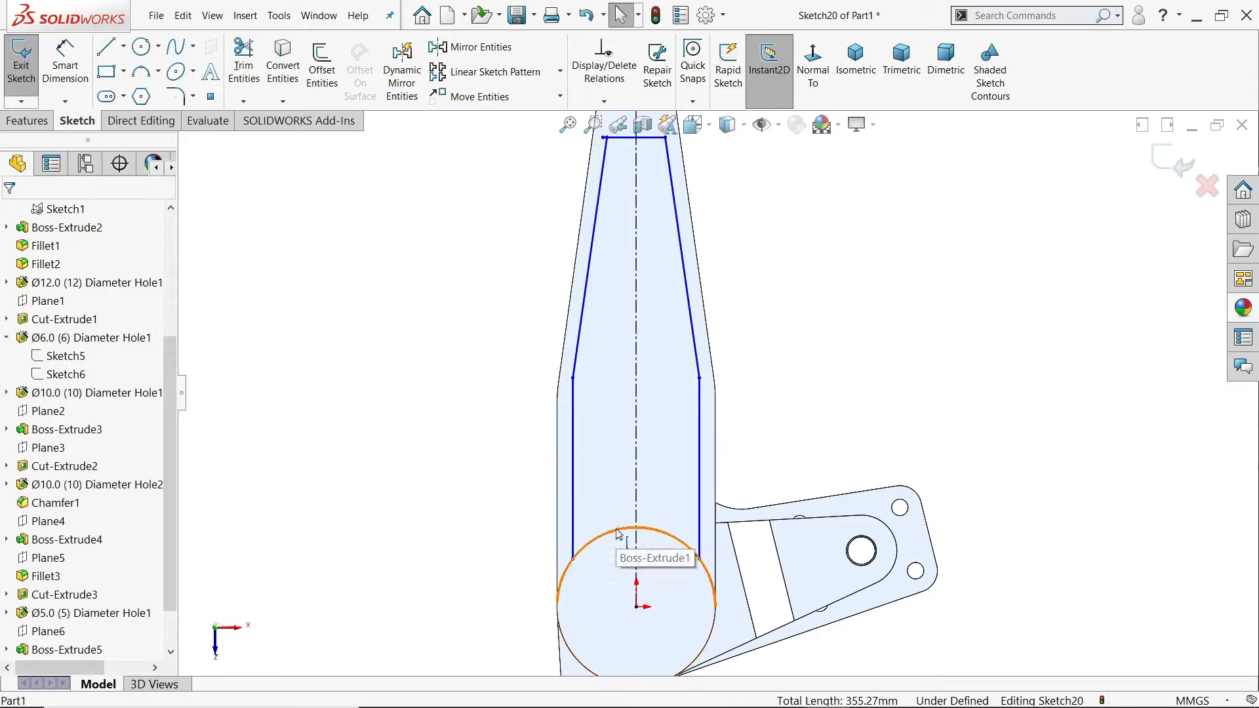
Step: Convert the boss's circular edge into the sketch and merge the horizontal line's loose end with the mirrored slanted line's upper endpoint
{"action": "left_click", "coordinate": [283, 76]}
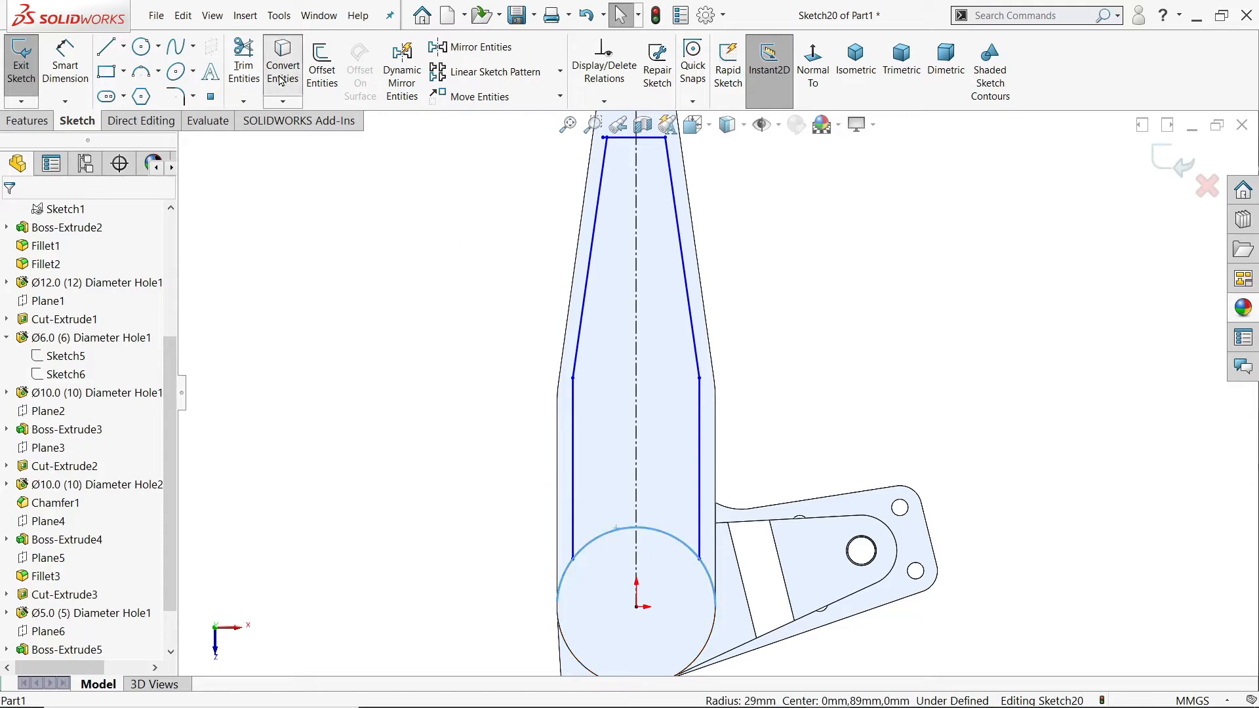
{"action": "scroll", "coordinate": [668, 470], "scroll_direction": "up", "scroll_amount": 8}
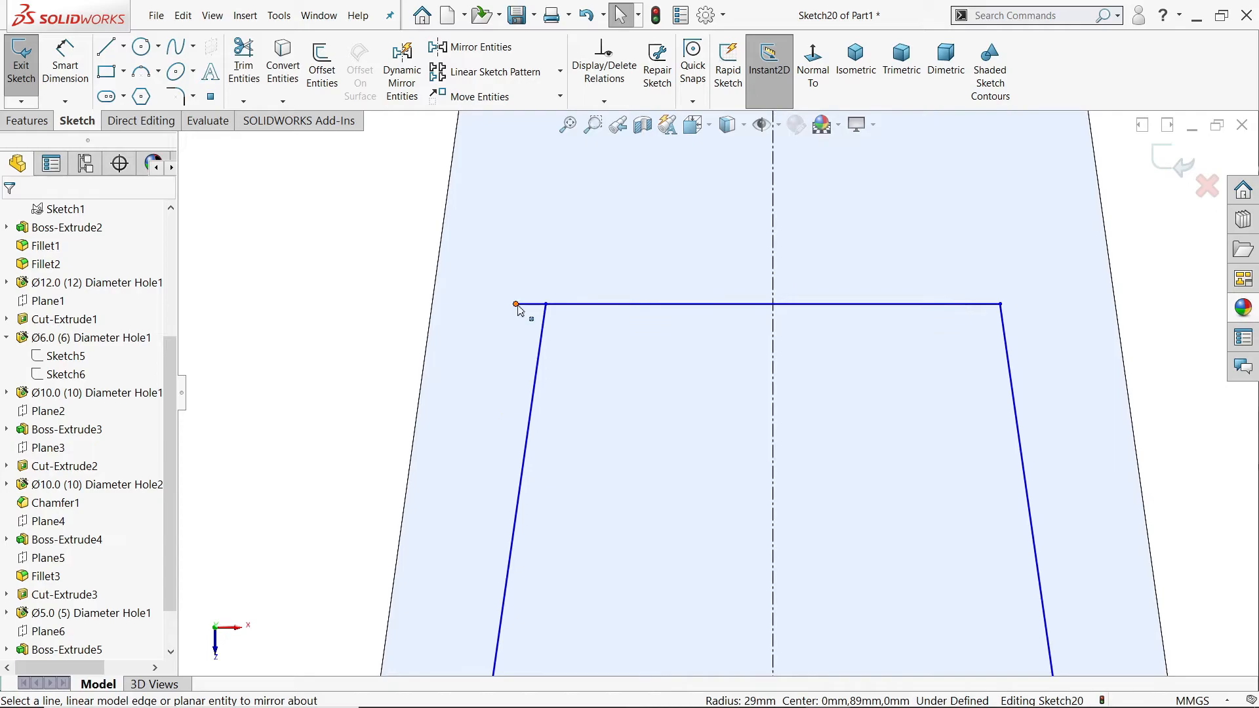
{"action": "left_click", "coordinate": [546, 304]}
{"action": "left_click", "coordinate": [546, 304], "text": "ctrl"}
{"action": "scroll", "coordinate": [579, 281], "scroll_direction": "up", "scroll_amount": 2}
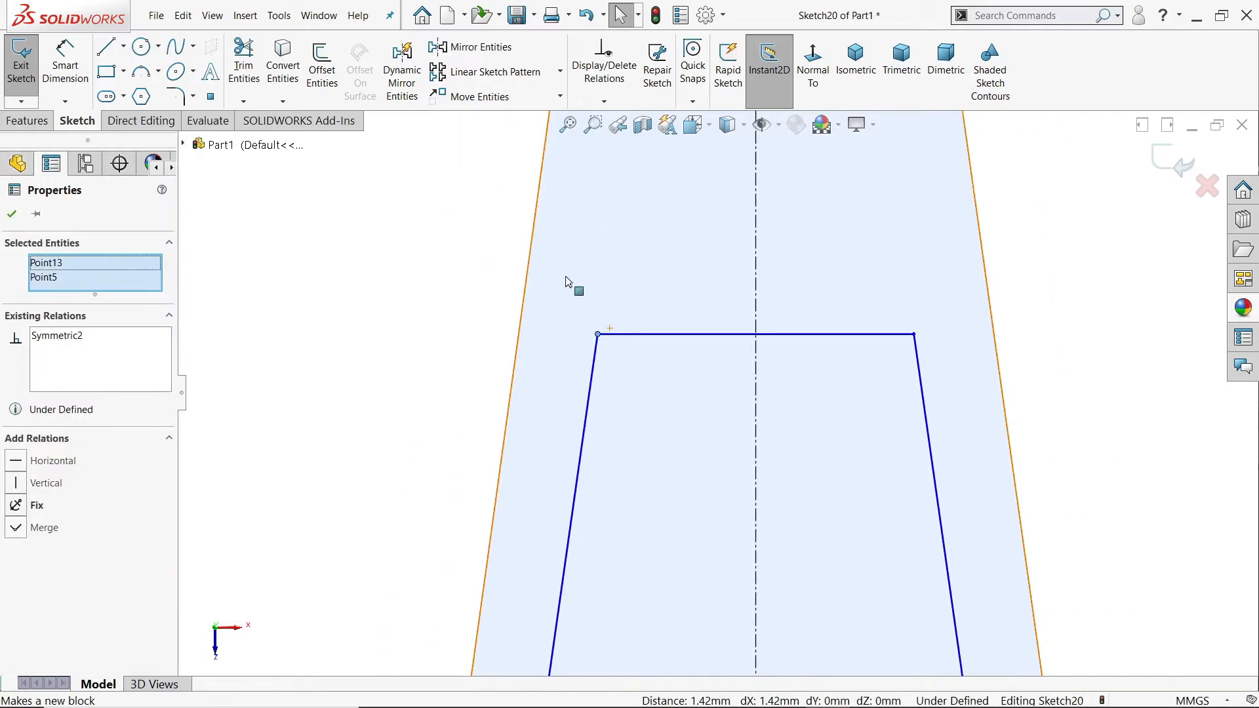
{"action": "left_click", "coordinate": [12, 214]}
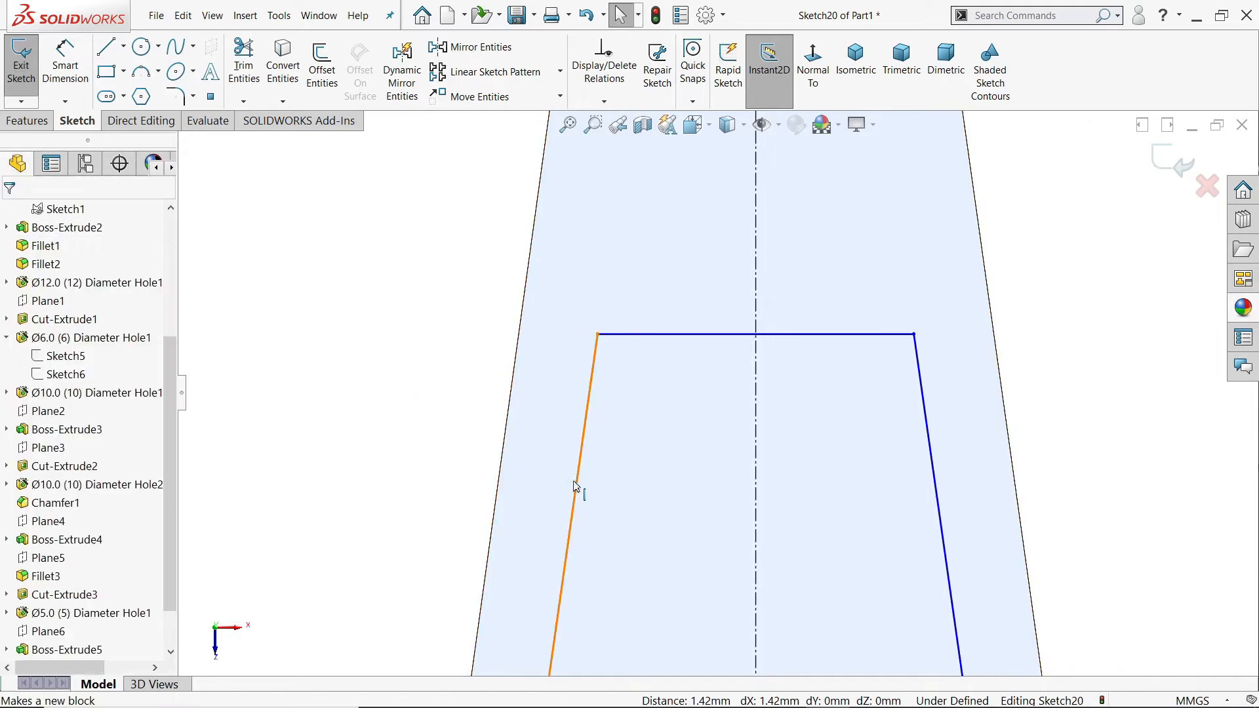
Step: Make the pocket's slanted line parallel to the arm's adjacent tapered edge
{"action": "left_click", "coordinate": [934, 454]}
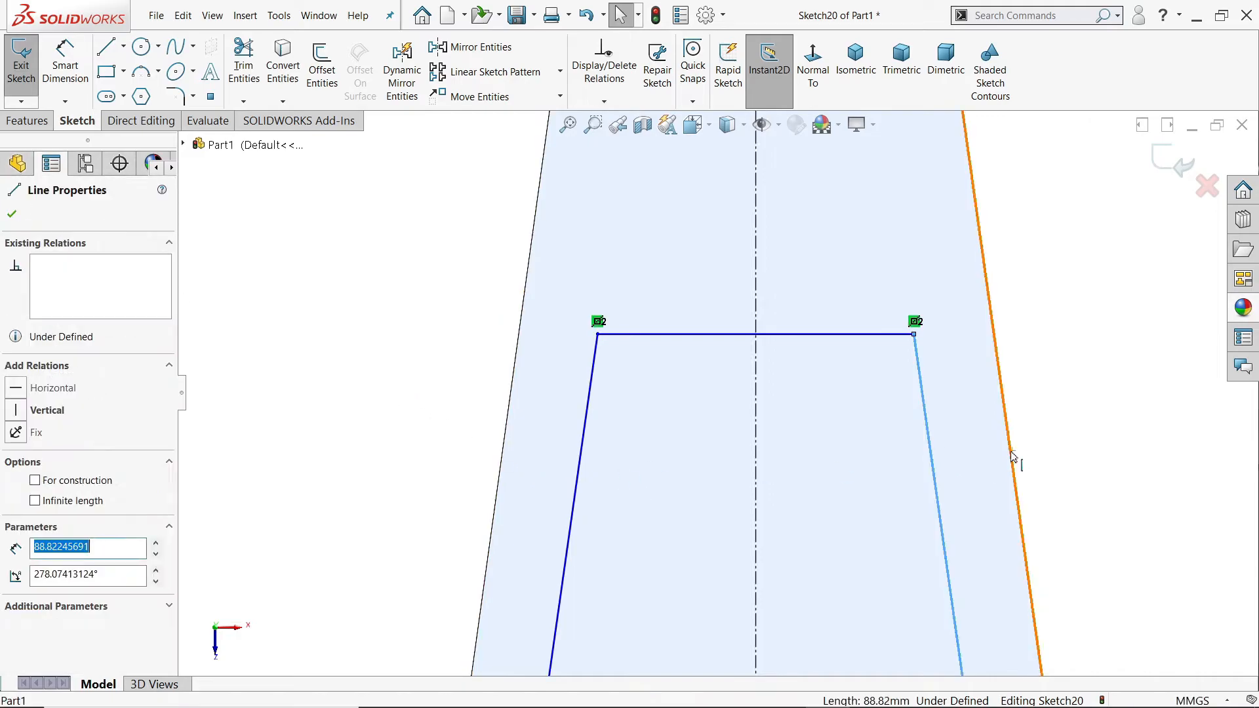
{"action": "left_click", "coordinate": [1011, 452], "text": "ctrl"}
{"action": "left_click", "coordinate": [1091, 394]}
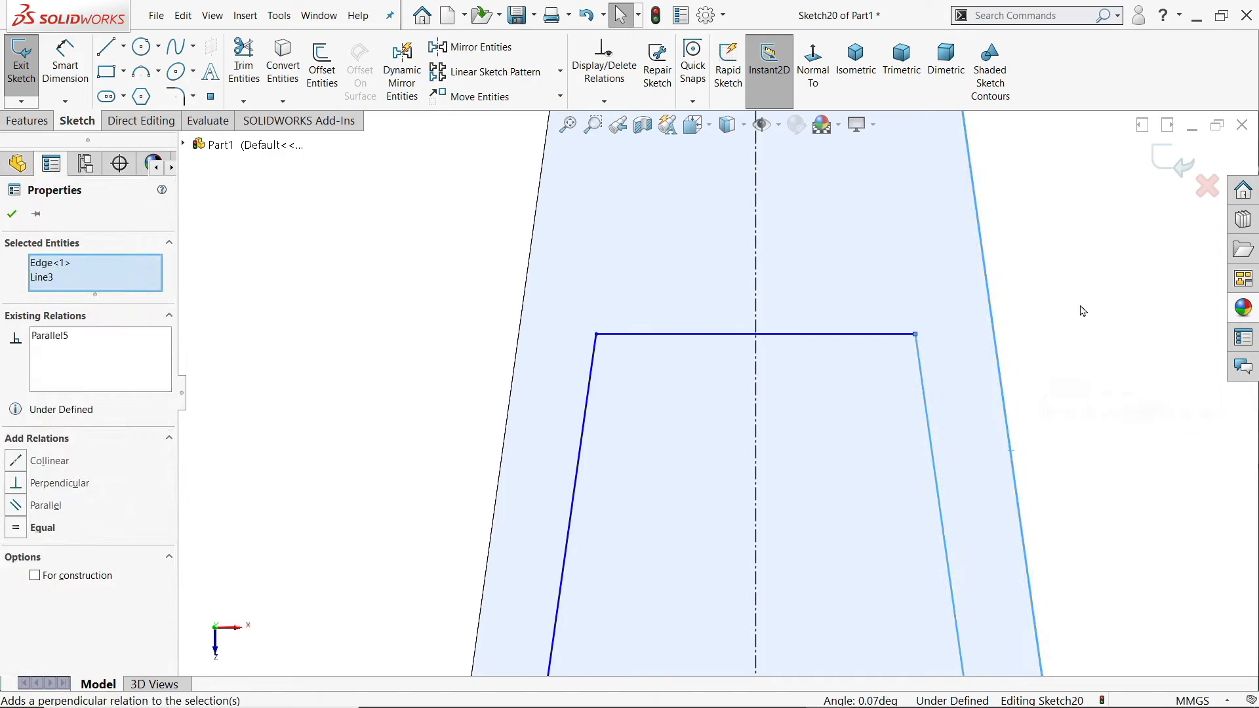
{"action": "left_click", "coordinate": [1081, 313]}
Step: Make the pocket's vertical line parallel to the arm's adjacent straight edge
{"action": "scroll", "coordinate": [1068, 333], "scroll_direction": "up", "scroll_amount": 12}
{"action": "scroll", "coordinate": [745, 473], "scroll_direction": "down", "scroll_amount": 6}
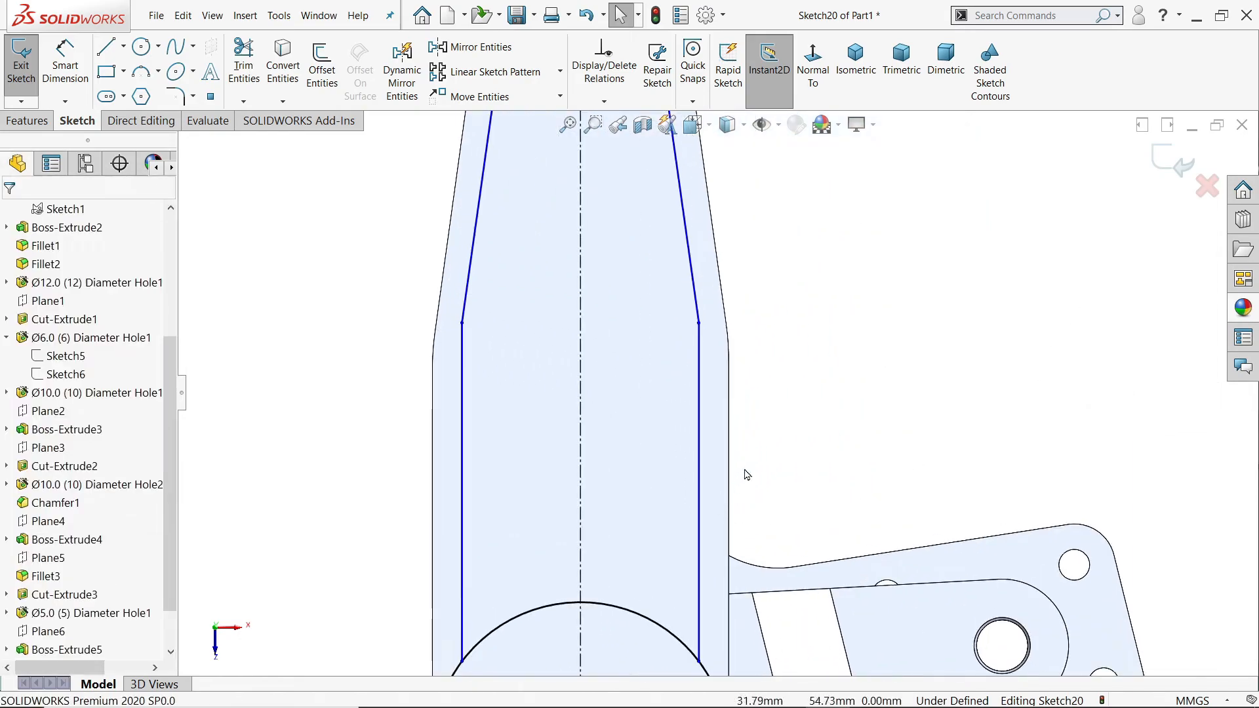
{"action": "left_click", "coordinate": [698, 483]}
{"action": "left_click", "coordinate": [758, 490]}
{"action": "left_click", "coordinate": [699, 484], "text": "ctrl"}
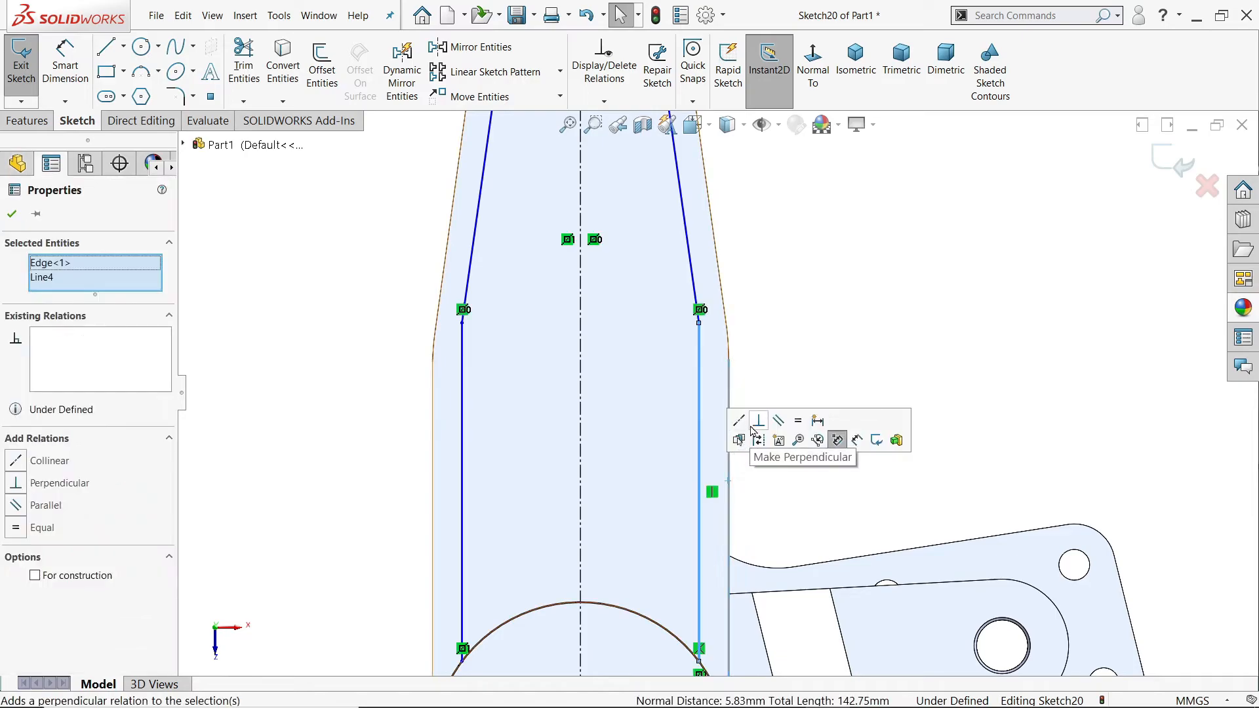
{"action": "left_click", "coordinate": [779, 421]}
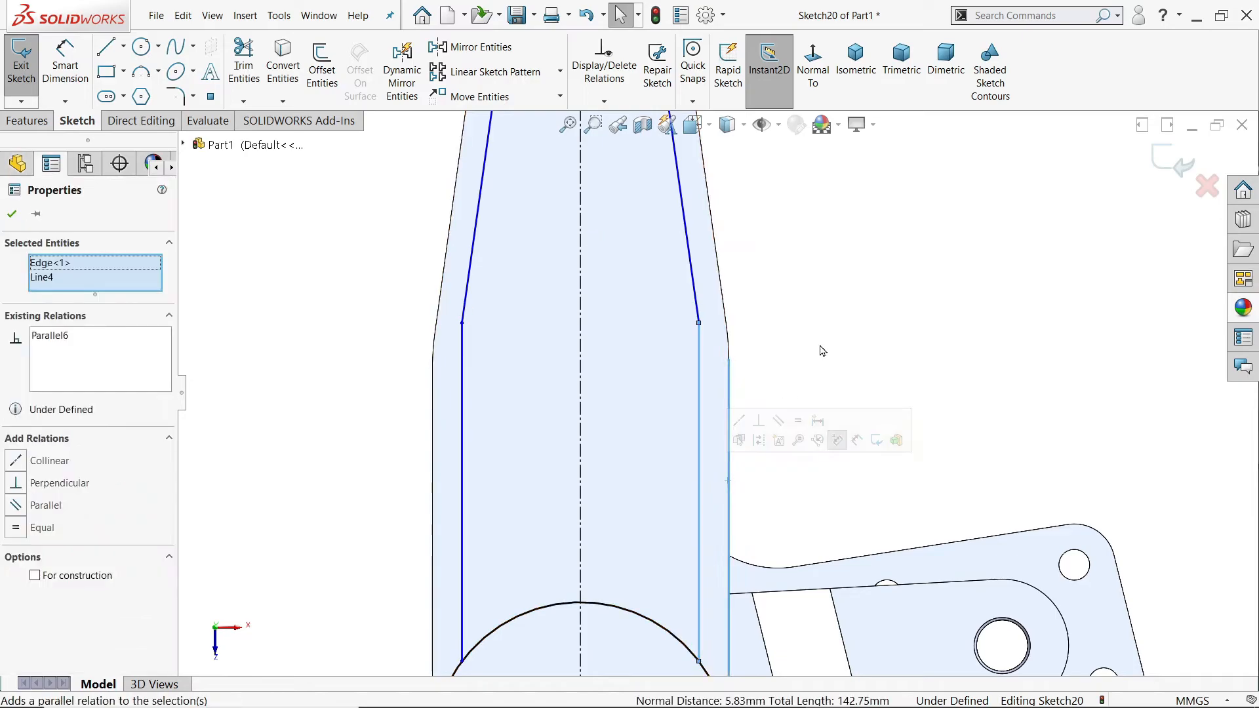
{"action": "left_click", "coordinate": [754, 393]}
{"action": "scroll", "coordinate": [717, 404], "scroll_direction": "up", "scroll_amount": 3}
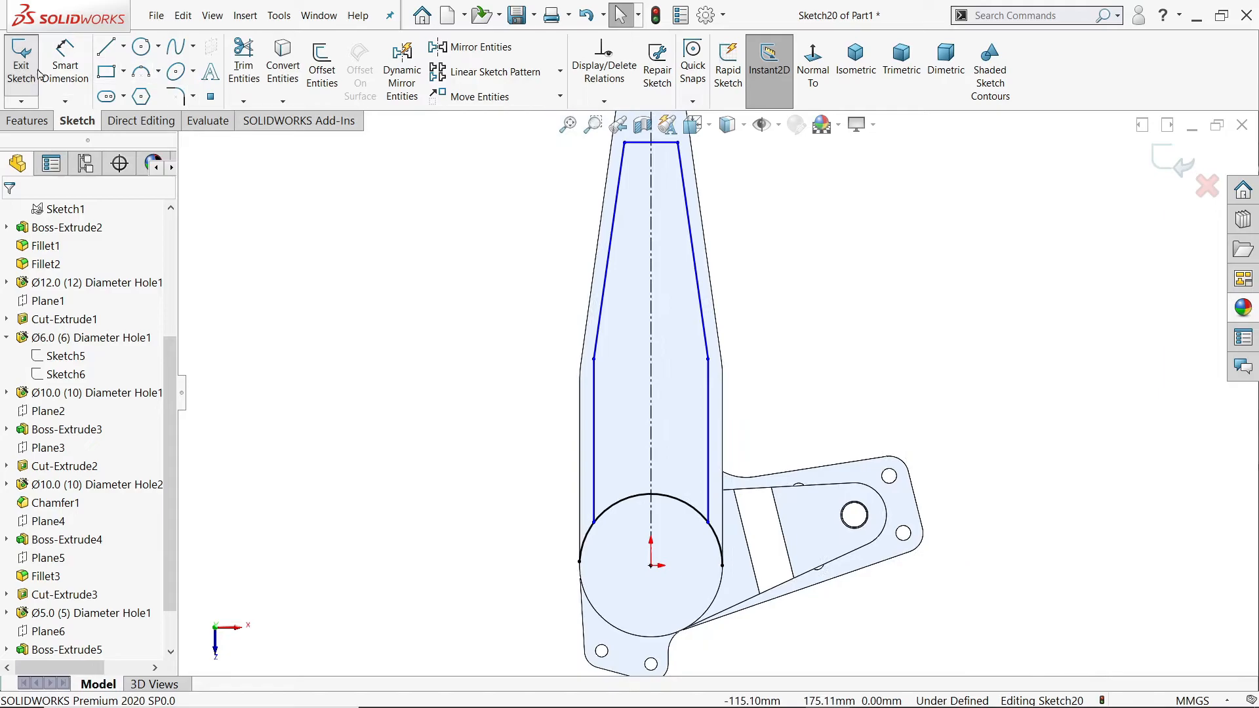
Step: Dimension the distance from the rounded end's centre to the pocket's horizontal line as 36 mm
{"action": "left_click", "coordinate": [62, 69]}
{"action": "scroll", "coordinate": [656, 196], "scroll_direction": "down", "scroll_amount": 4}
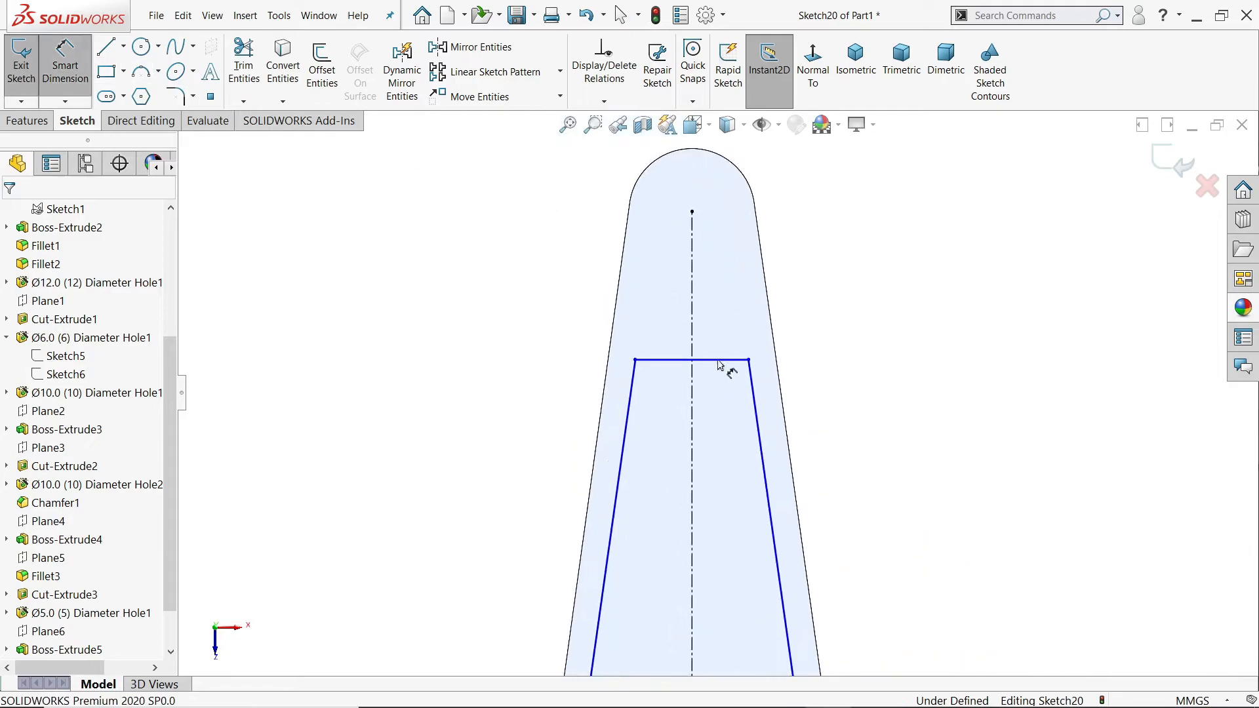
{"action": "left_click", "coordinate": [718, 360]}
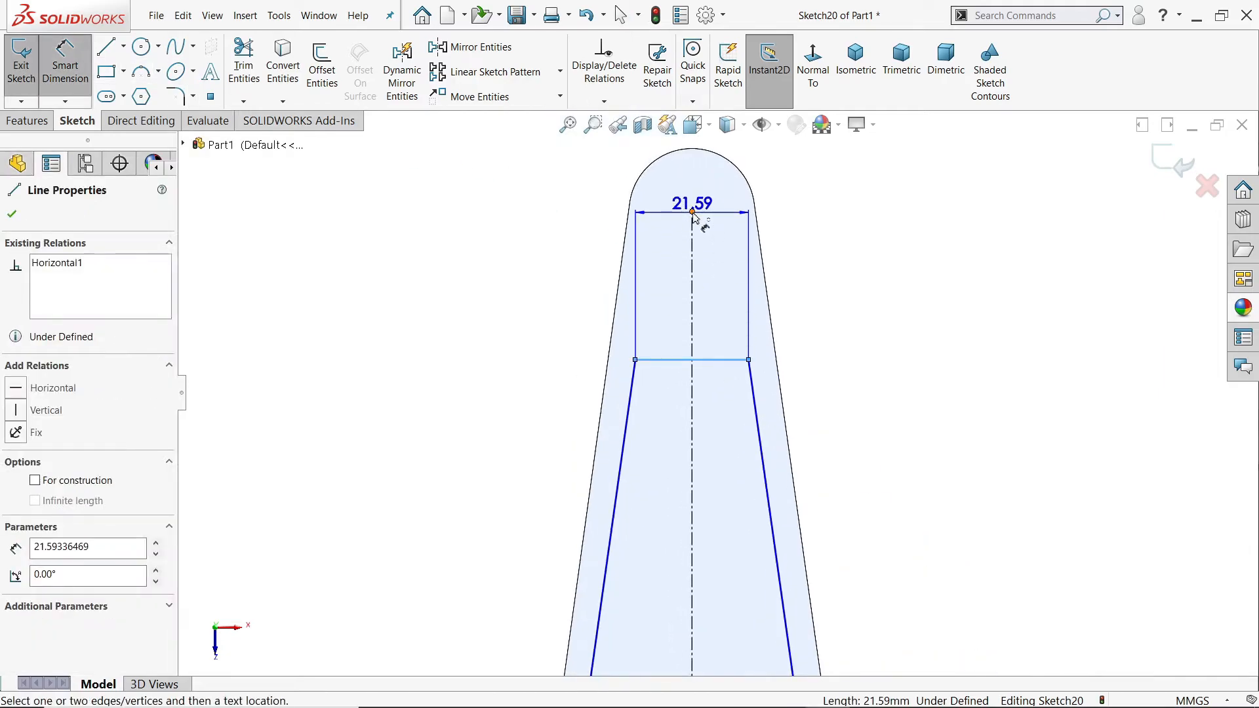
{"action": "left_click", "coordinate": [692, 212]}
{"action": "left_click", "coordinate": [831, 281]}
{"action": "type", "text": "36"}
{"action": "key", "text": "Return"}
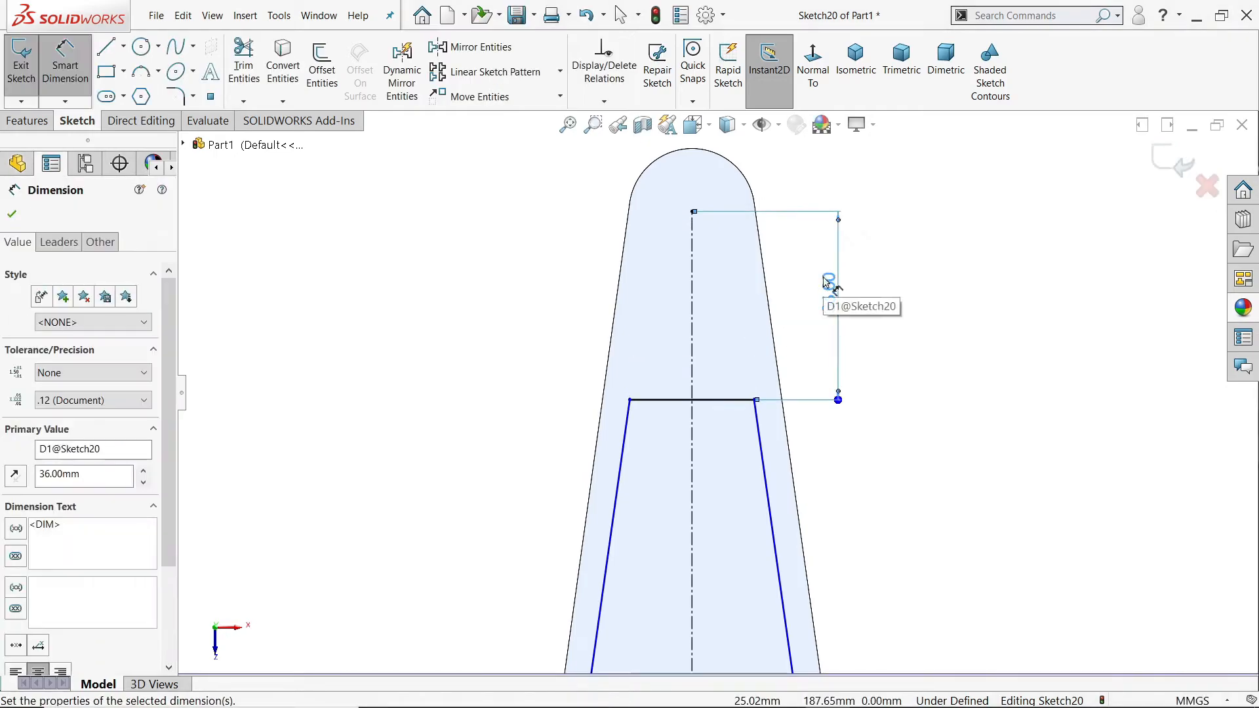
Step: Dimension the gap between the pocket's slanted line and the arm's tapered edge as 5 mm
{"action": "scroll", "coordinate": [786, 413], "scroll_direction": "down", "scroll_amount": 2}
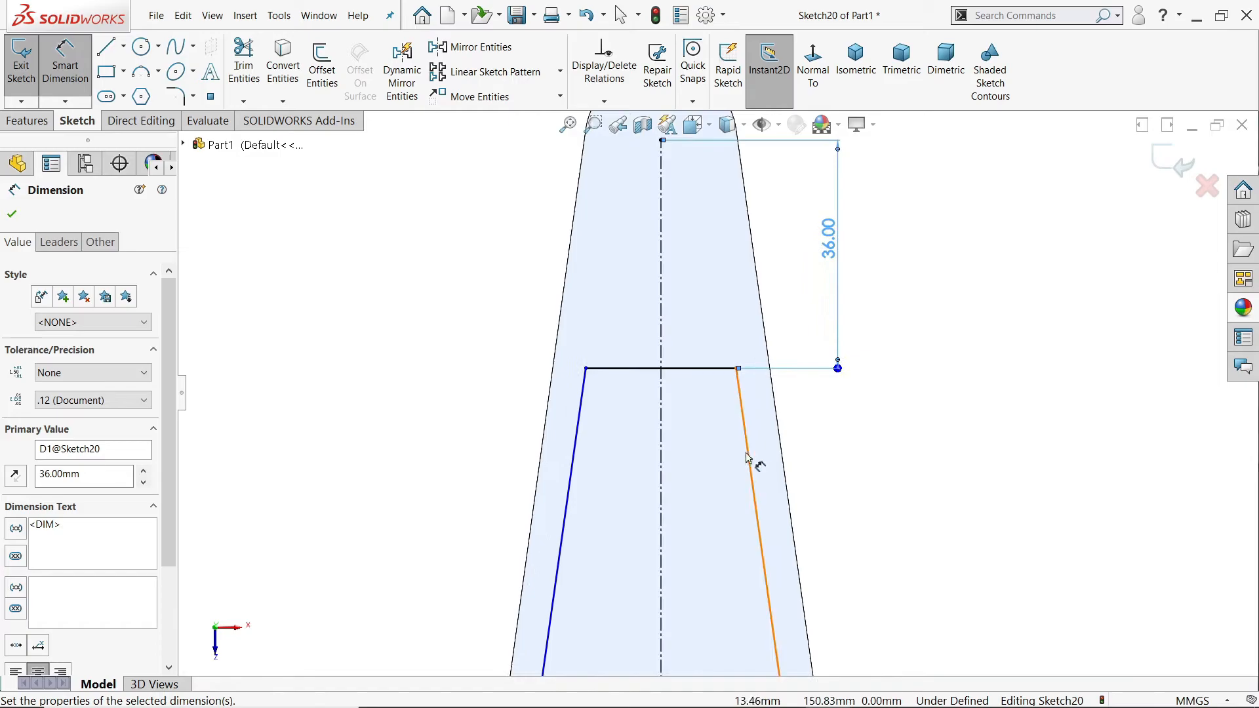
{"action": "left_click", "coordinate": [750, 461]}
{"action": "left_click", "coordinate": [782, 455]}
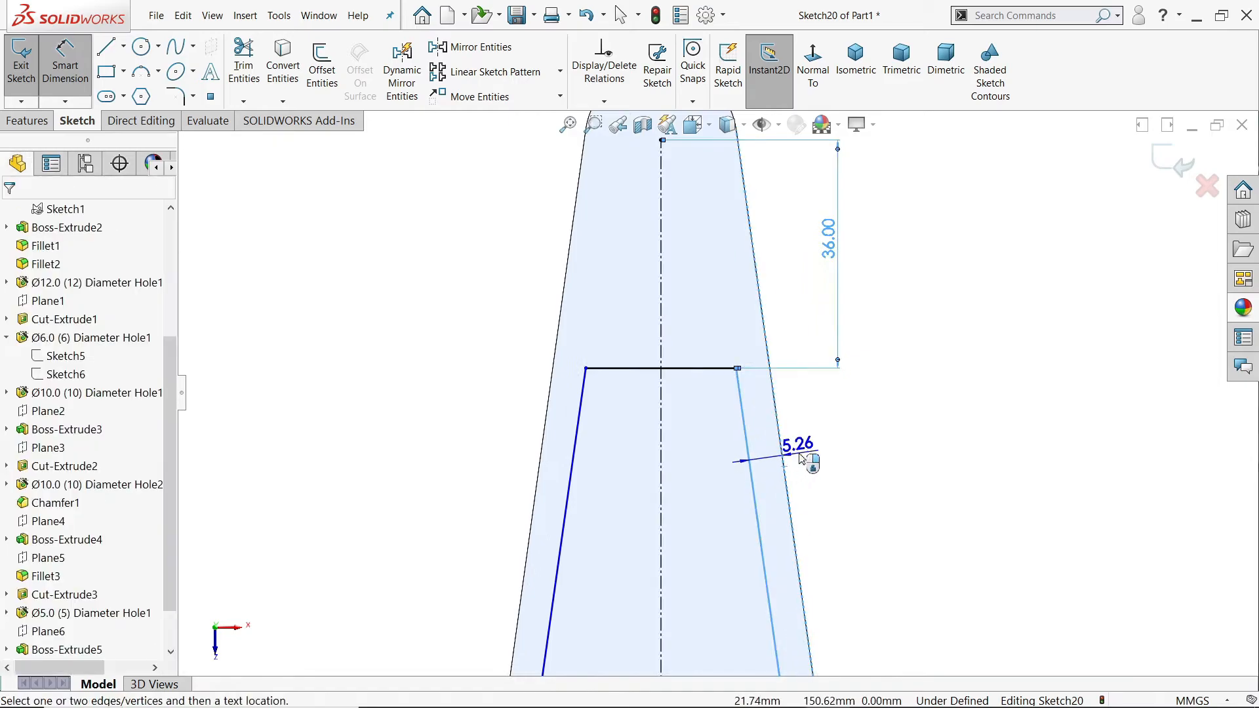
{"action": "left_click", "coordinate": [801, 457]}
{"action": "type", "text": "5"}
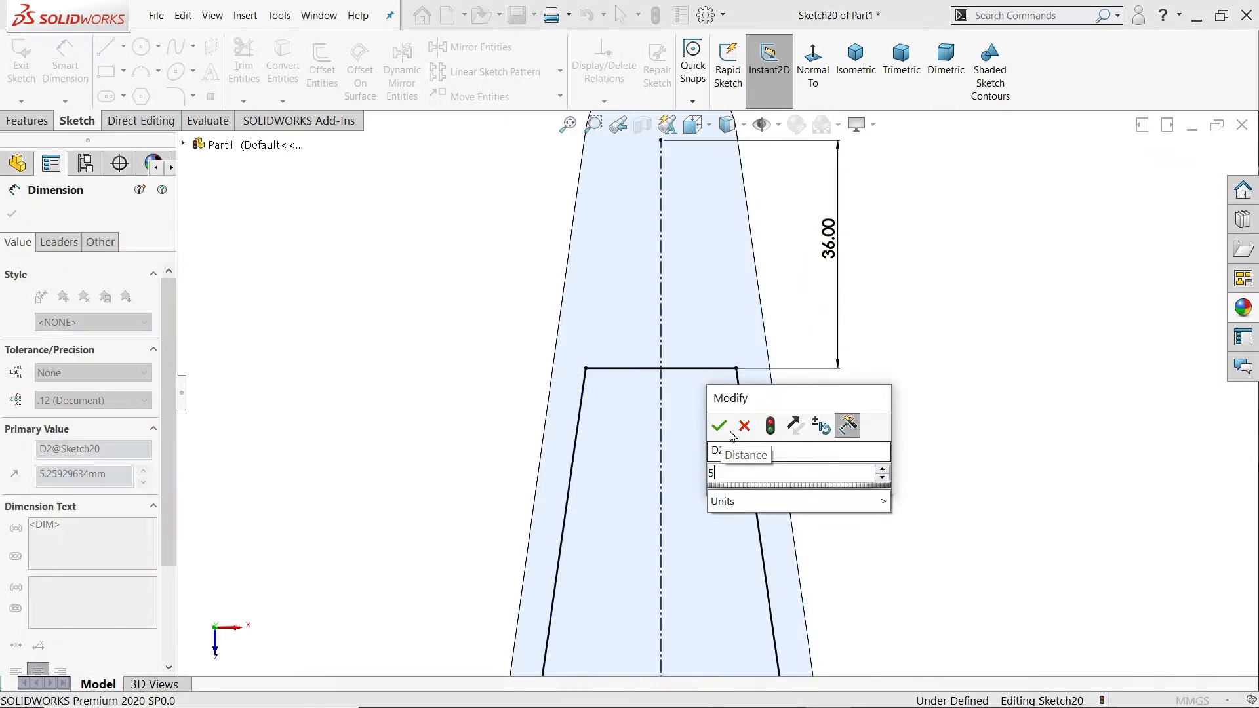
{"action": "left_click", "coordinate": [719, 427]}
Step: Dimension the gap between the pocket's vertical line and the arm's straight edge as 5 mm
{"action": "scroll", "coordinate": [731, 430], "scroll_direction": "up", "scroll_amount": 4}
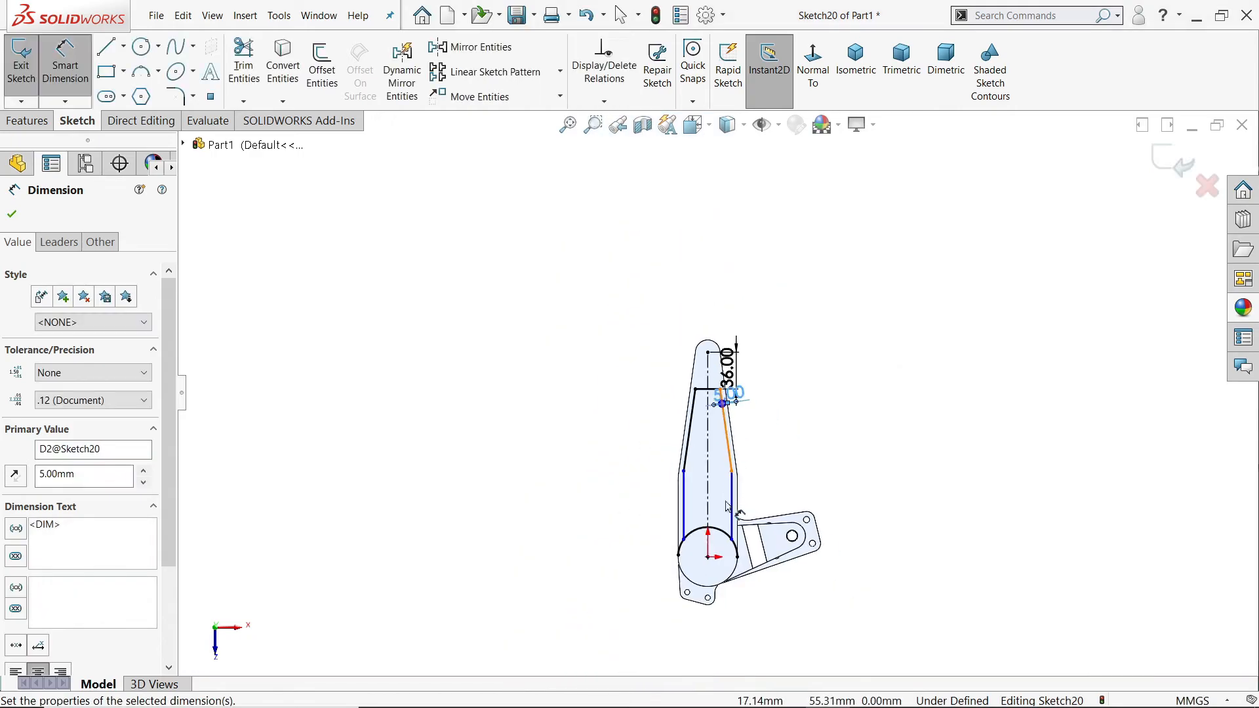
{"action": "scroll", "coordinate": [744, 459], "scroll_direction": "down", "scroll_amount": 2}
{"action": "left_click", "coordinate": [736, 456]}
{"action": "left_click", "coordinate": [752, 459]}
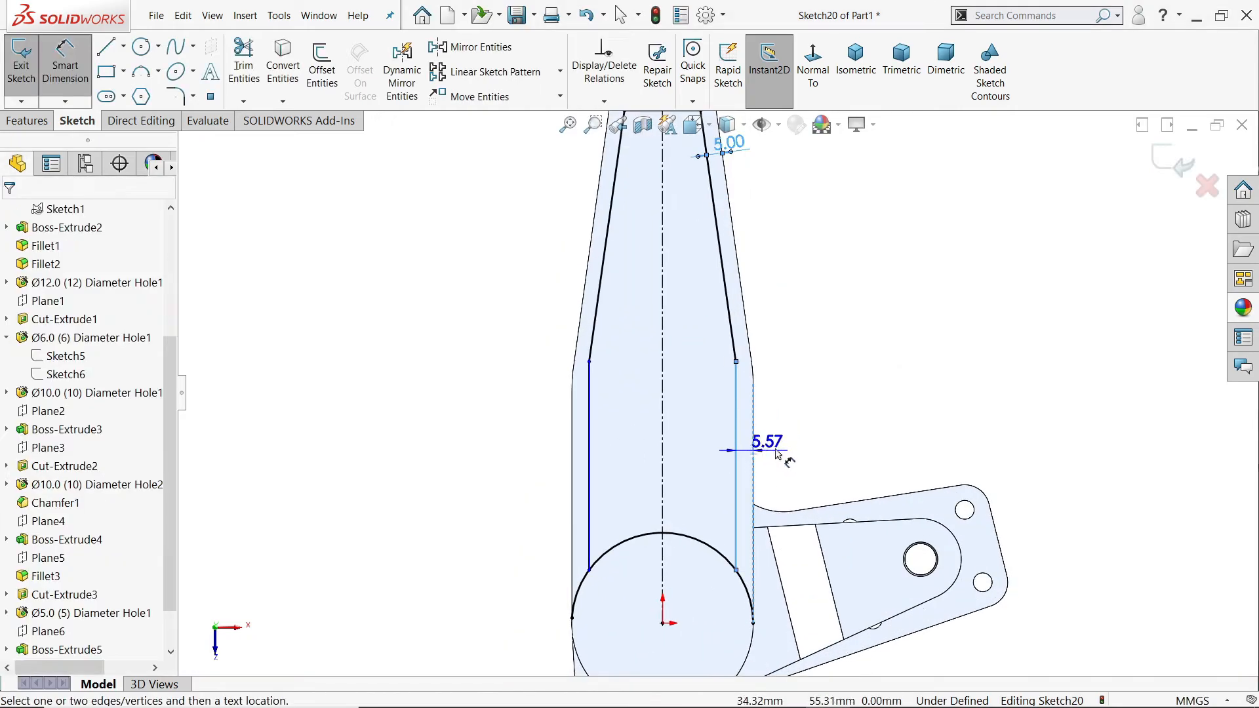
{"action": "left_click", "coordinate": [778, 446]}
{"action": "type", "text": "5"}
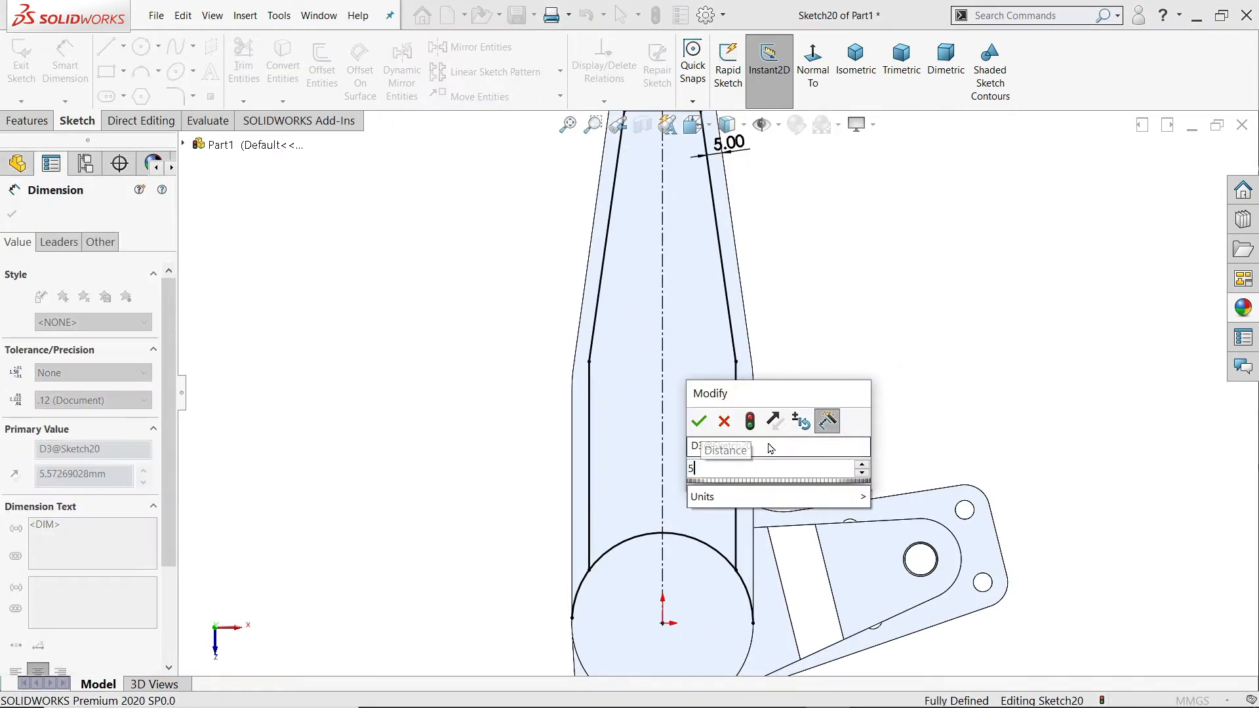
{"action": "left_click", "coordinate": [699, 422]}
{"action": "key", "text": "Escape"}
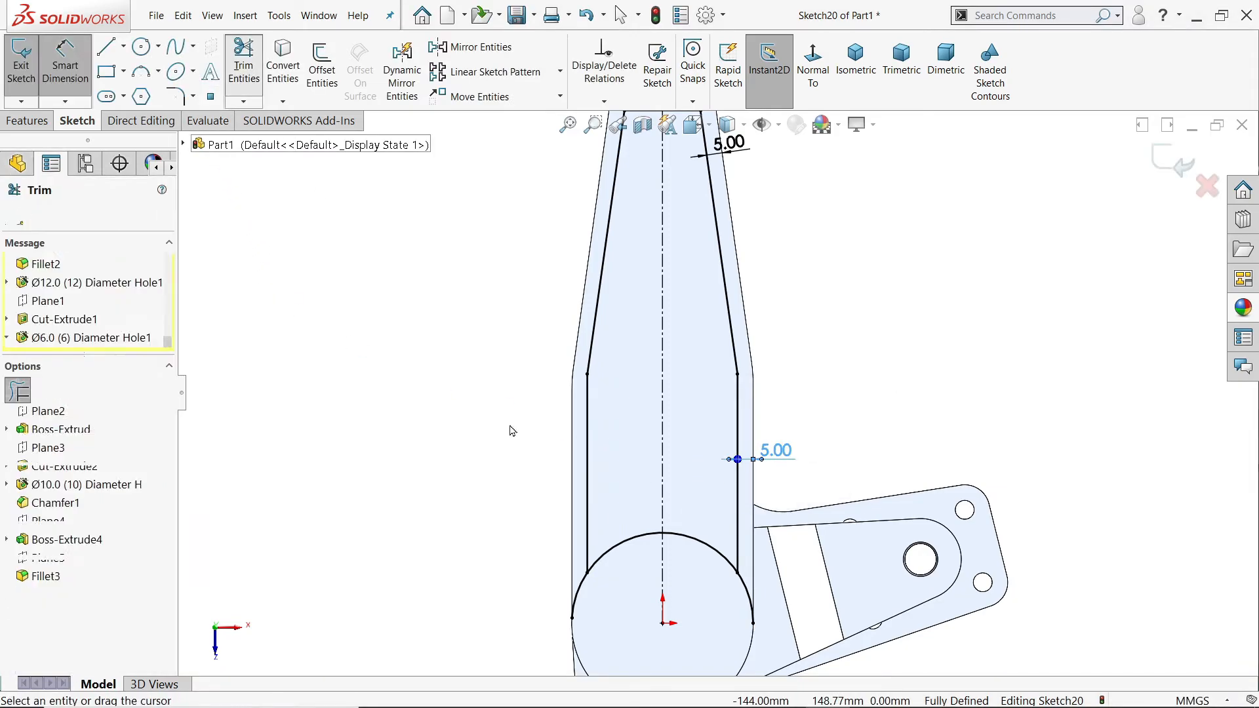
Step: Trim the converted boss arc where it extends beyond the pocket's two vertical lines
{"action": "scroll", "coordinate": [648, 601], "scroll_direction": "down", "scroll_amount": 5}
{"action": "left_click_drag", "start_coordinate": [484, 468], "coordinate": [513, 494]}
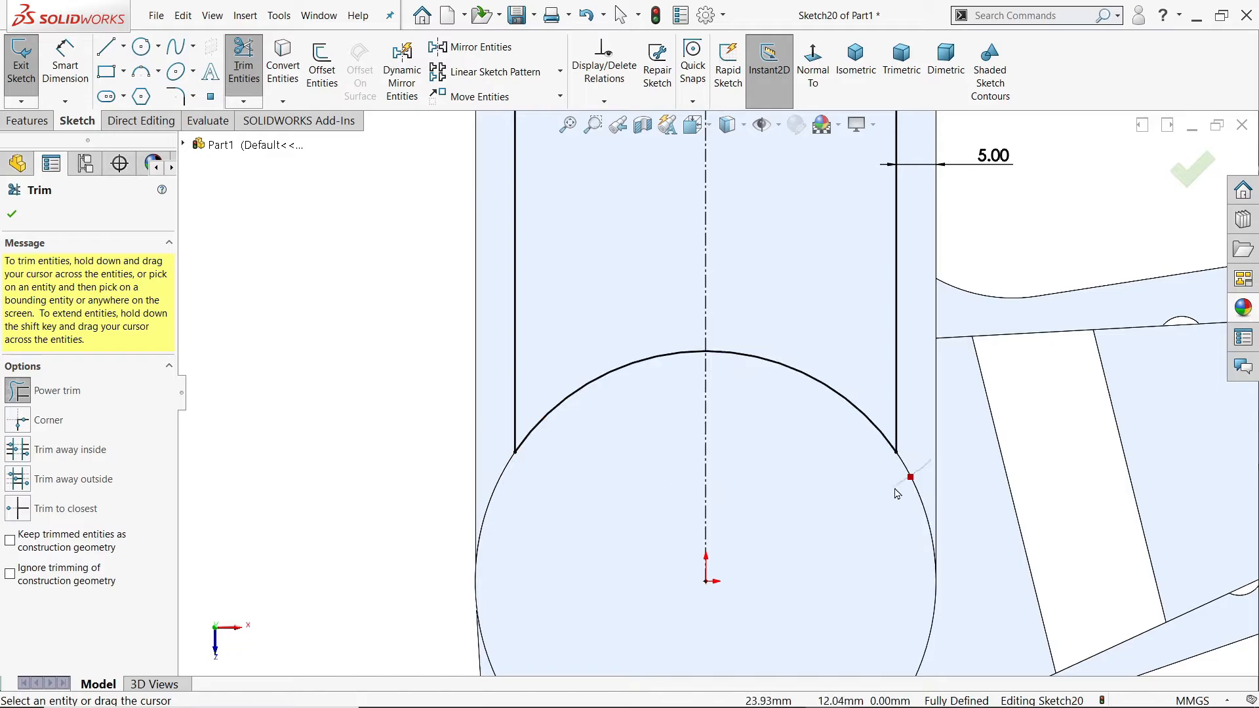
{"action": "left_click", "coordinate": [12, 216]}
Step: Add 8 mm sketch fillets to the pocket's two corners at the boss arc and two corners at the horizontal line
{"action": "left_click", "coordinate": [177, 97]}
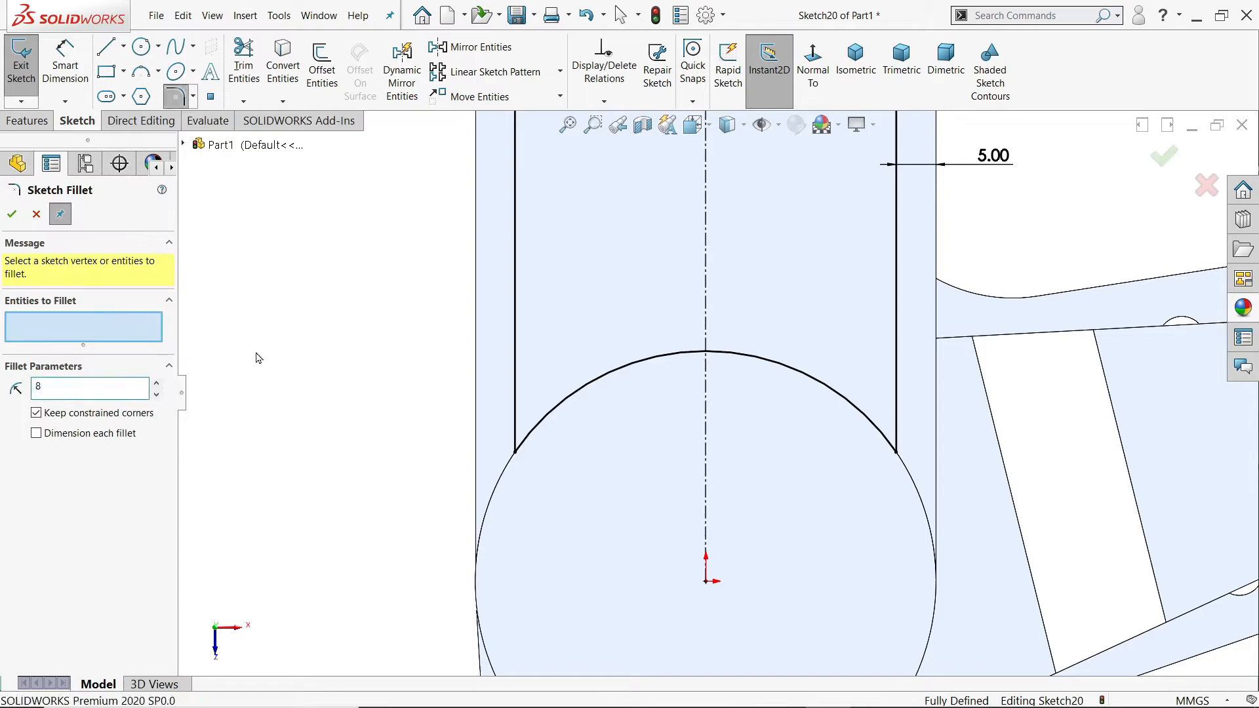
{"action": "left_click", "coordinate": [516, 452]}
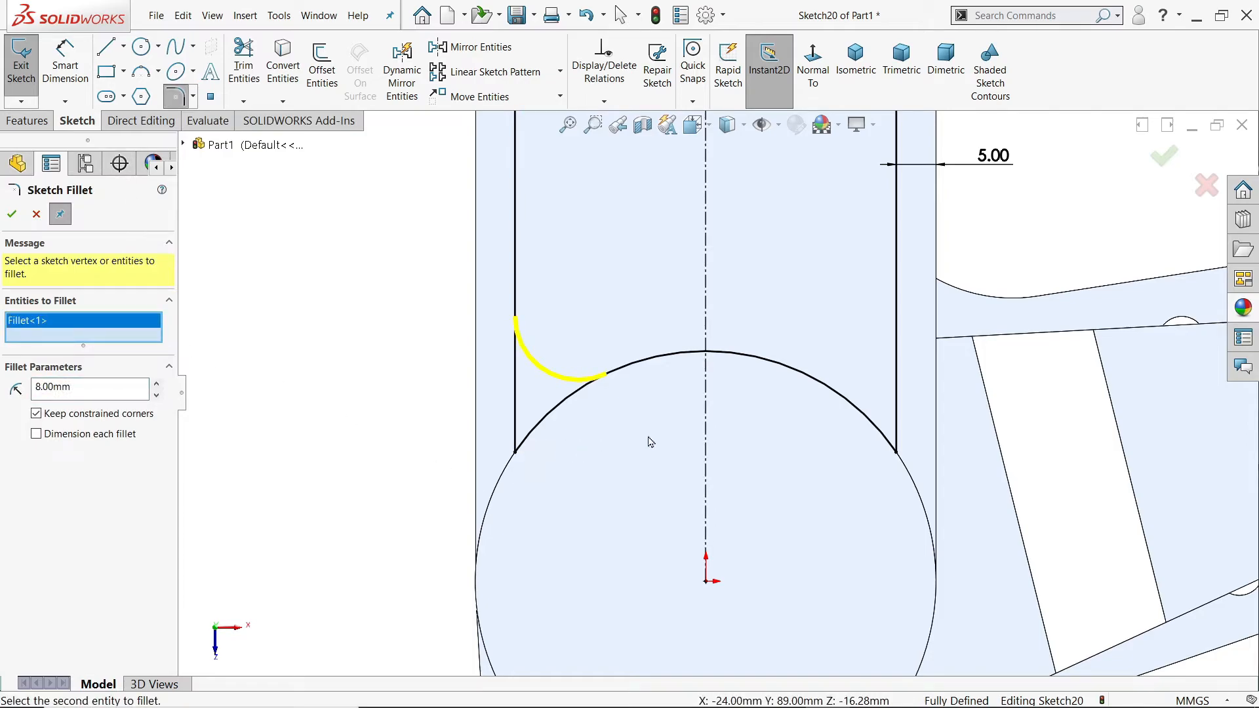
{"action": "left_click", "coordinate": [896, 452]}
{"action": "scroll", "coordinate": [712, 467], "scroll_direction": "up", "scroll_amount": 5}
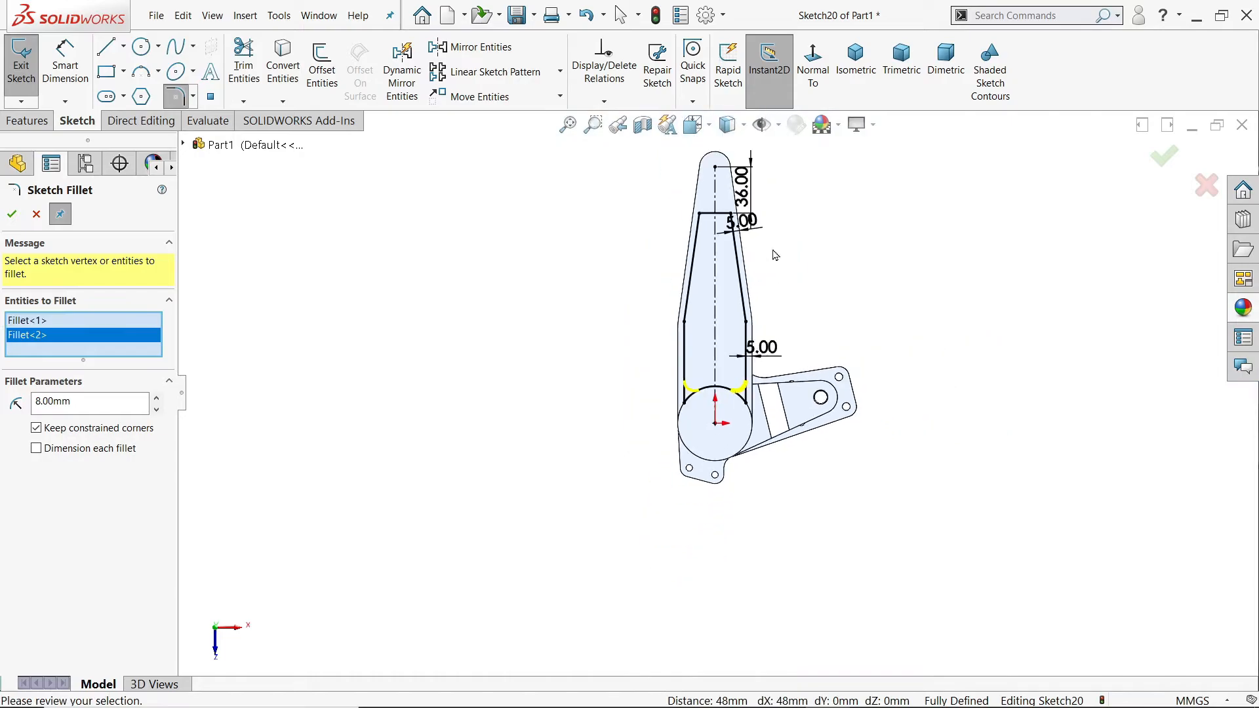
{"action": "scroll", "coordinate": [702, 259], "scroll_direction": "down", "scroll_amount": 8}
{"action": "scroll", "coordinate": [652, 265], "scroll_direction": "down", "scroll_amount": 5}
{"action": "left_click", "coordinate": [404, 307]}
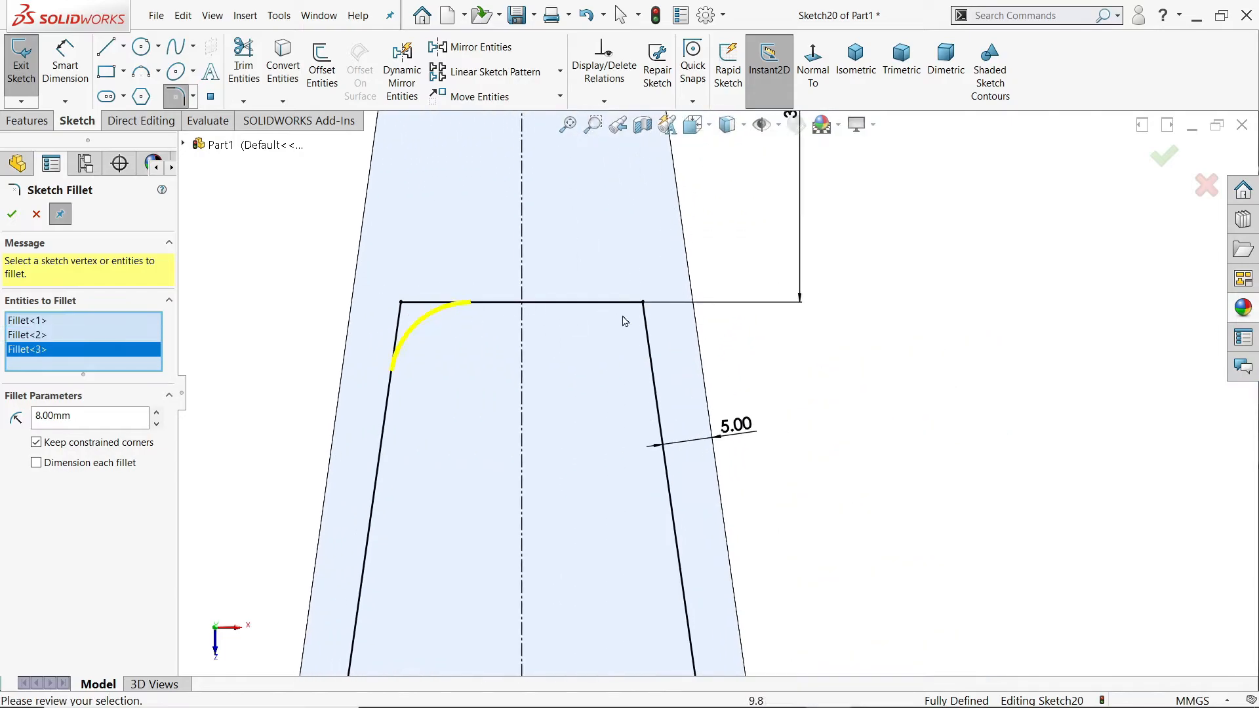
{"action": "left_click", "coordinate": [644, 303]}
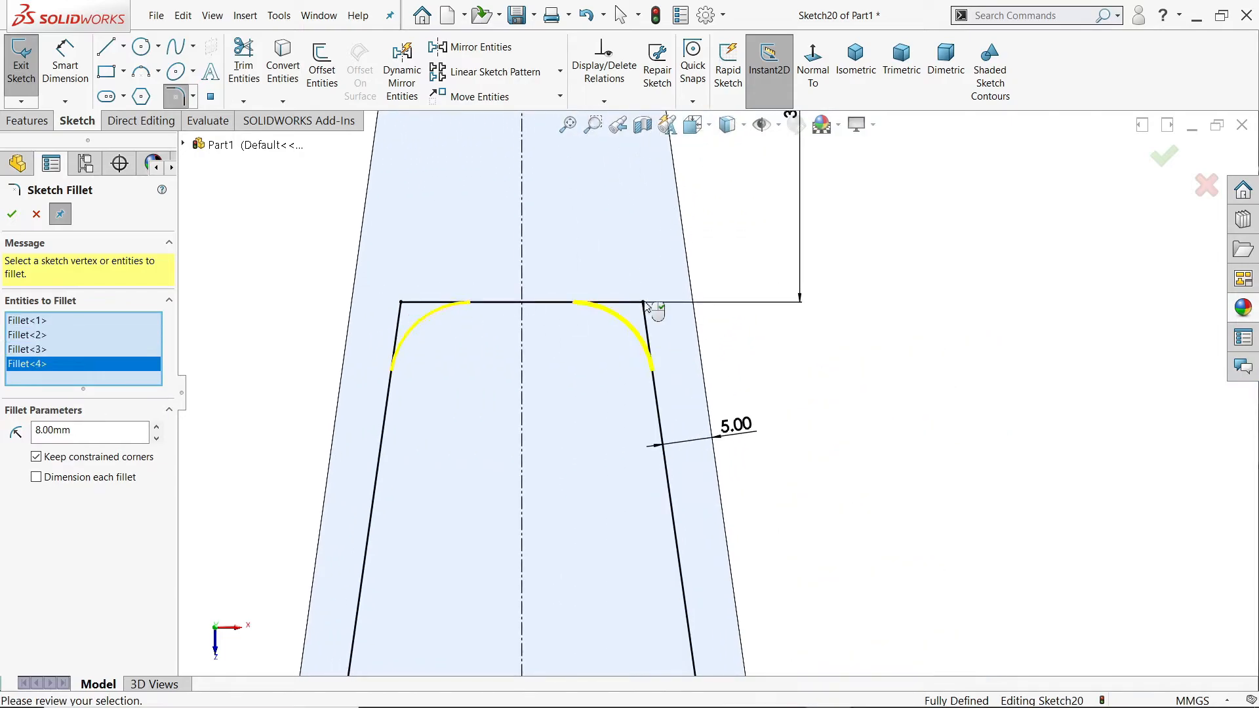
{"action": "left_click", "coordinate": [11, 214]}
{"action": "scroll", "coordinate": [752, 401], "scroll_direction": "up", "scroll_amount": 5}
{"action": "scroll", "coordinate": [743, 458], "scroll_direction": "down", "scroll_amount": 3}
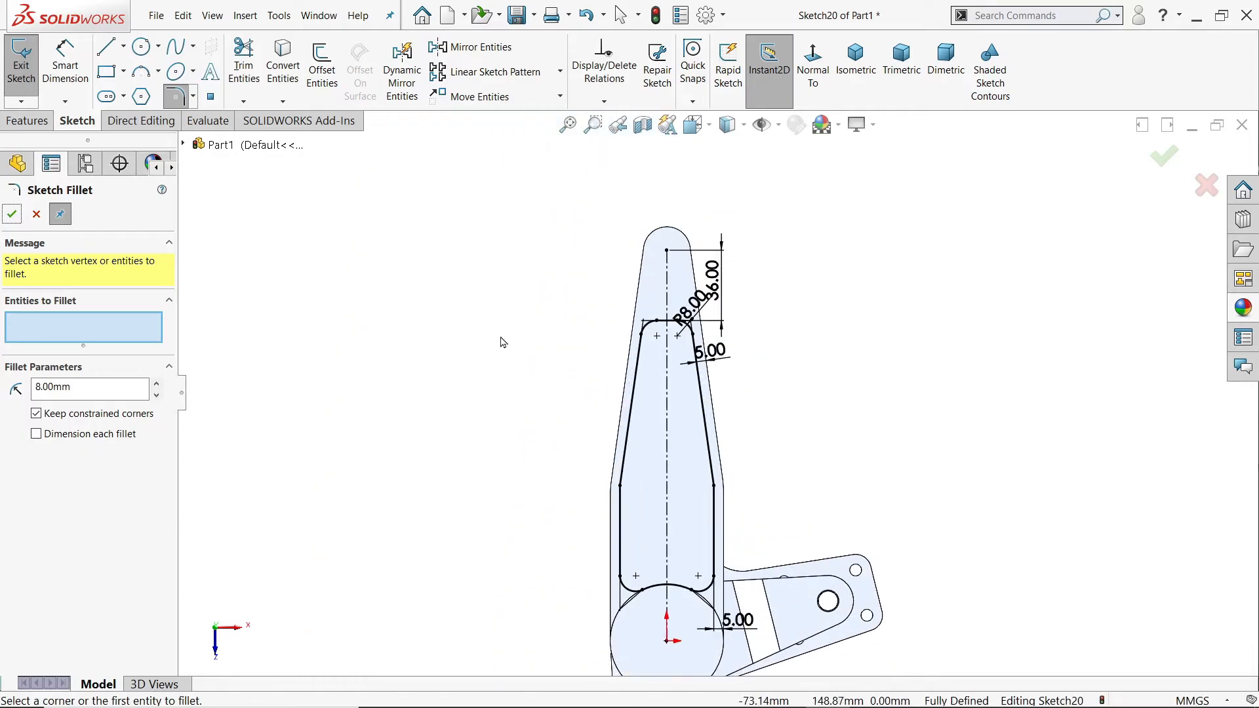
{"action": "left_click", "coordinate": [11, 220]}
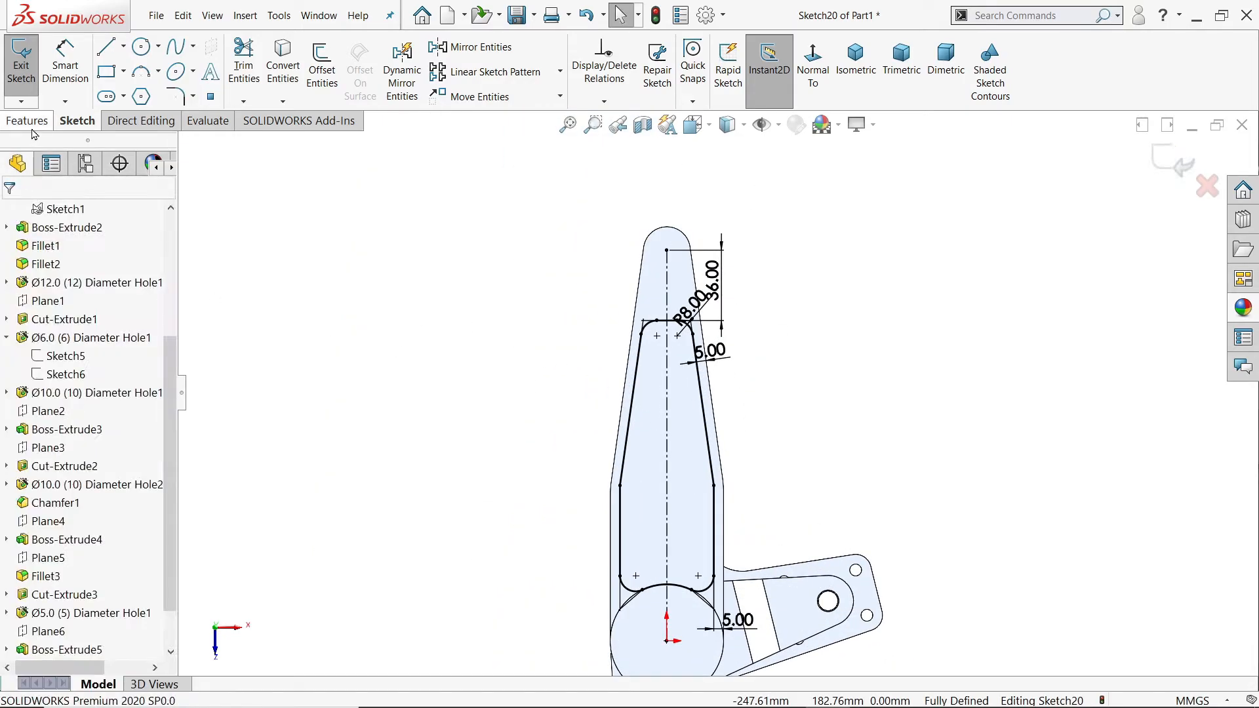
Step: Cut the pocket profile into the arm with a blind Extruded Cut of depth (30-9)/2 mm
{"action": "left_click", "coordinate": [30, 121]}
{"action": "left_click", "coordinate": [250, 72]}
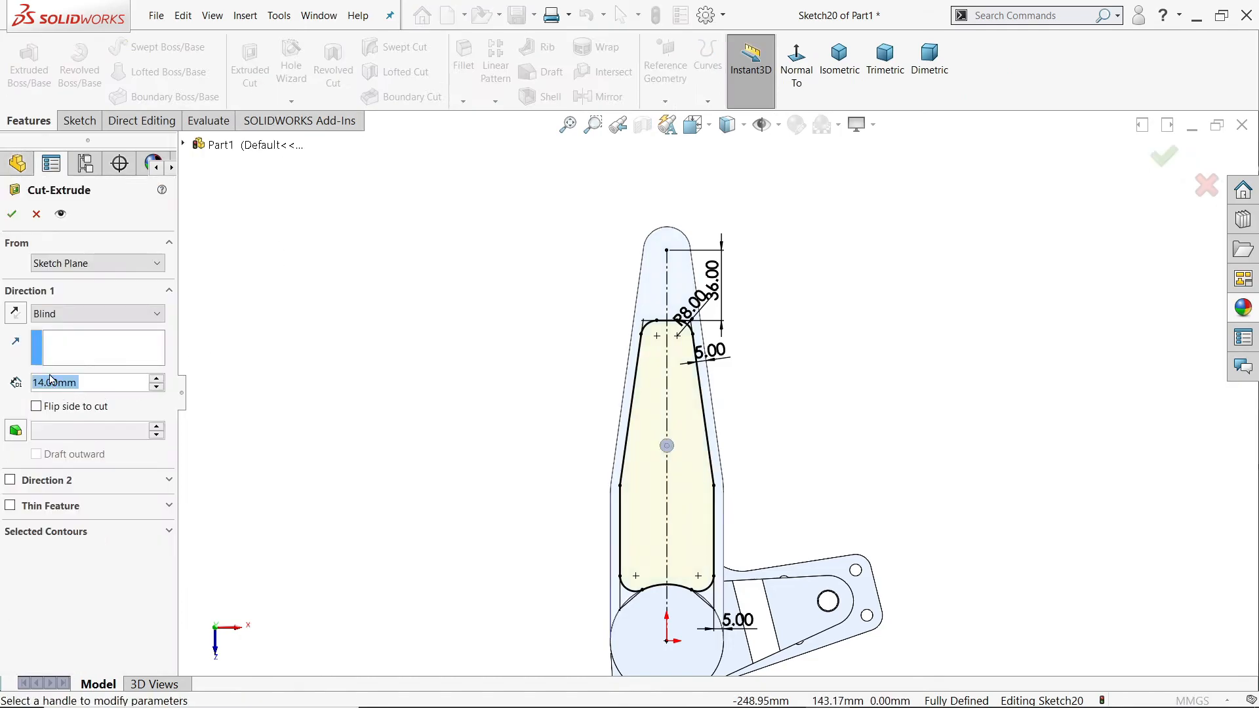
{"action": "type", "text": "="}
{"action": "type", "text": "(30"}
{"action": "type", "text": "-5"}
{"action": "type", "text": ")"}
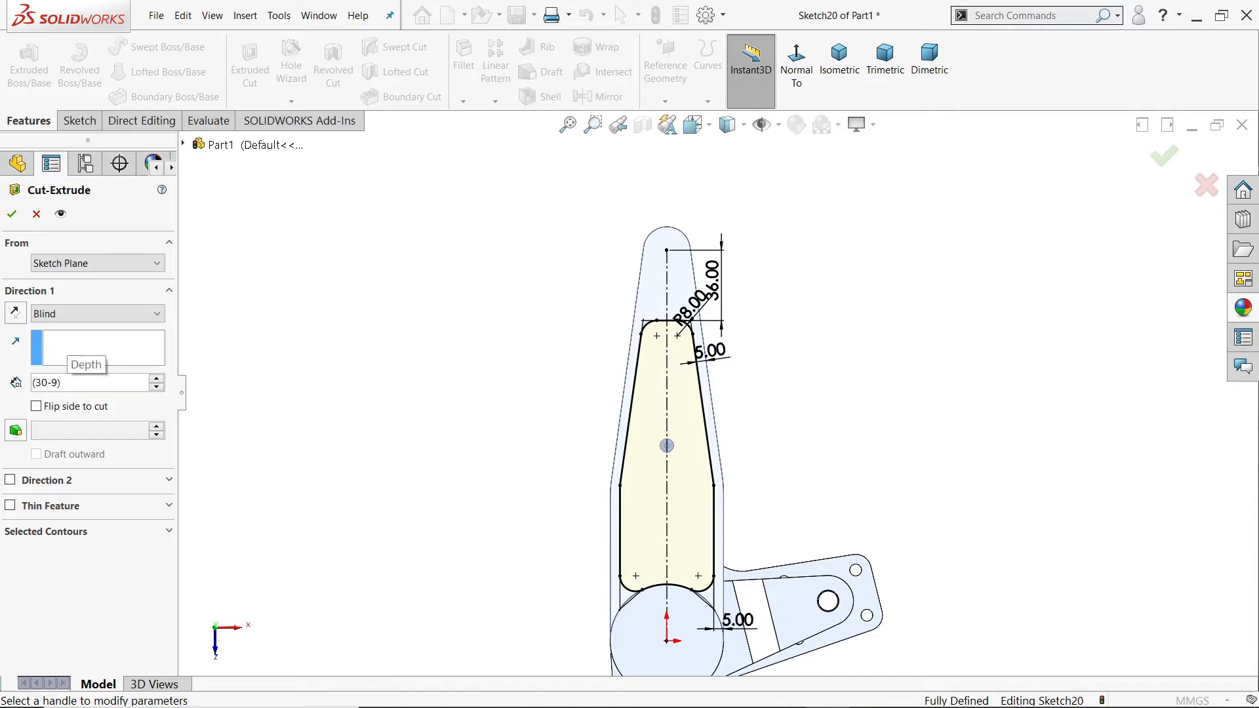
{"action": "type", "text": "/2"}
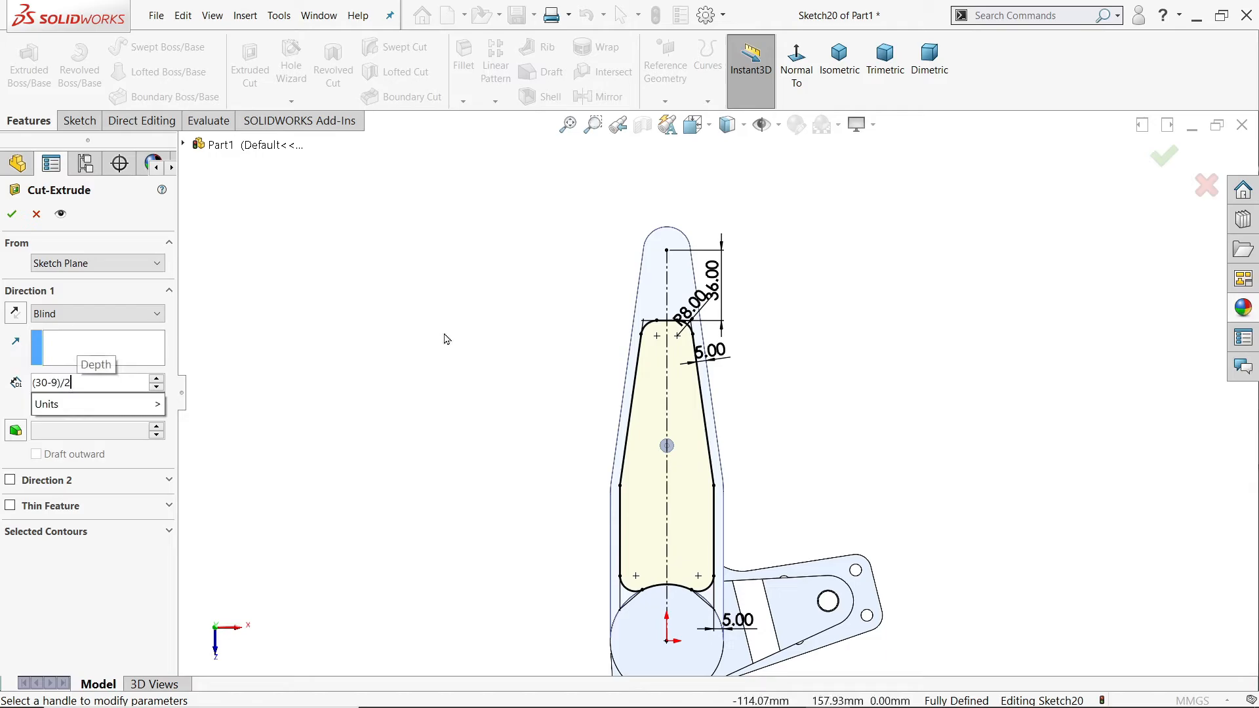
{"action": "key", "text": "Return"}
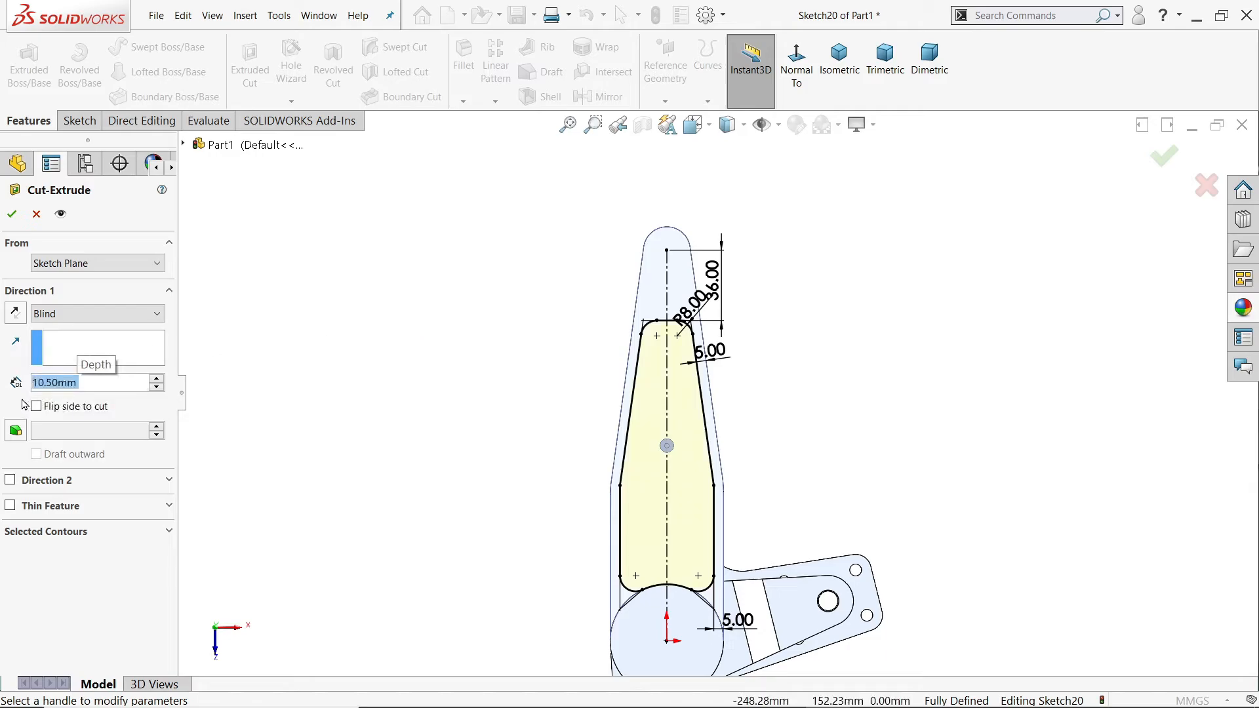
{"action": "left_click", "coordinate": [839, 57]}
{"action": "scroll", "coordinate": [751, 348], "scroll_direction": "down", "scroll_amount": 3}
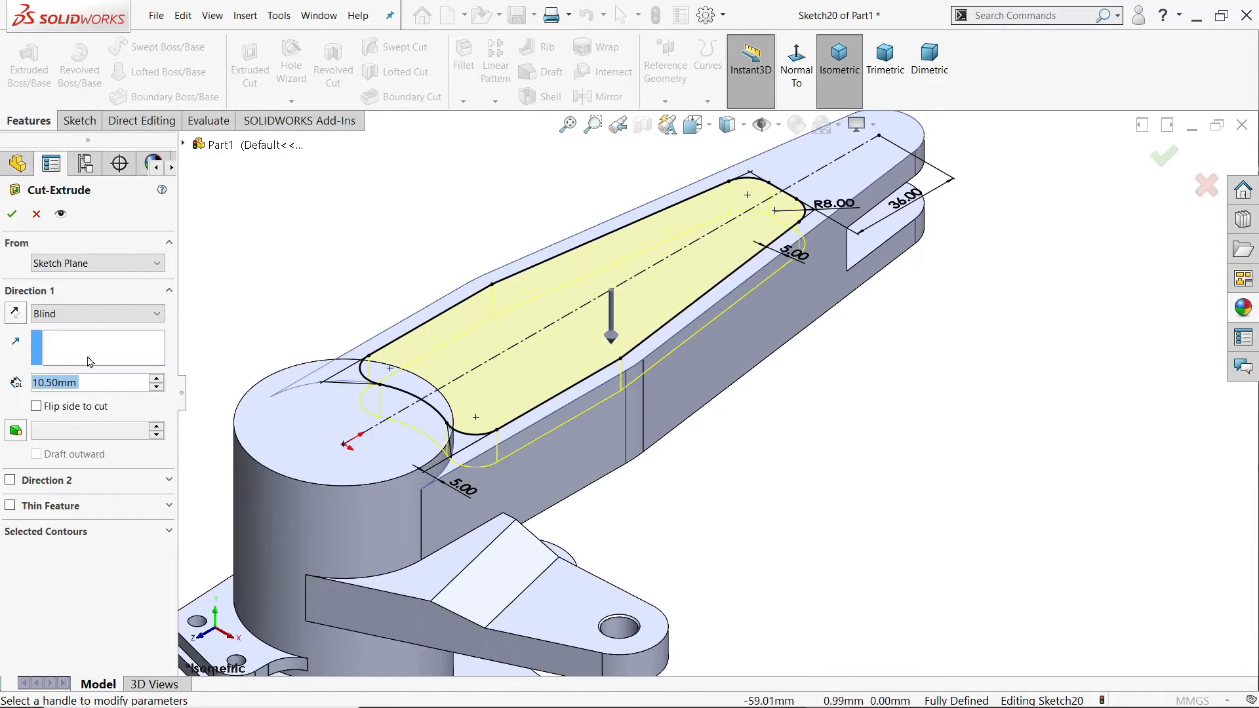
{"action": "left_click", "coordinate": [12, 214]}
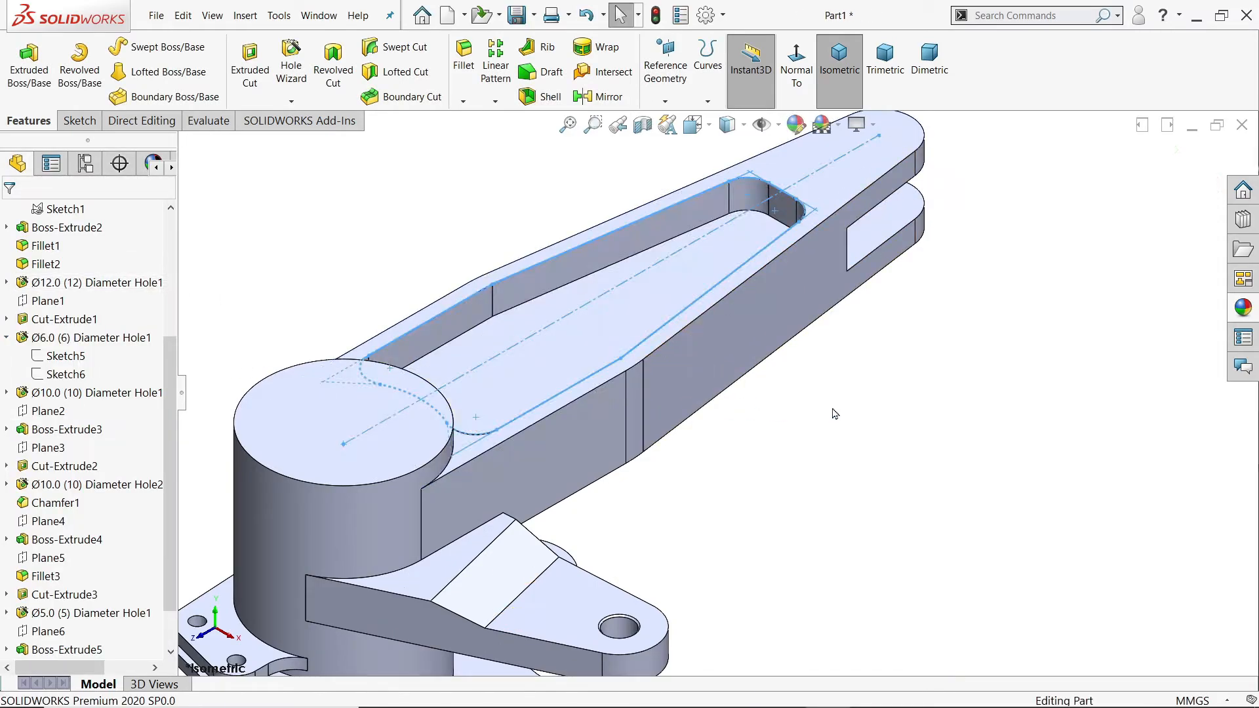
Step: Start a sketch on the long arm's underside and draw a vertical centerline from the rounded end's centre to the hole's centre
{"action": "middle_click_drag", "start_coordinate": [831, 421], "coordinate": [789, 509]}
{"action": "left_click", "coordinate": [767, 476]}
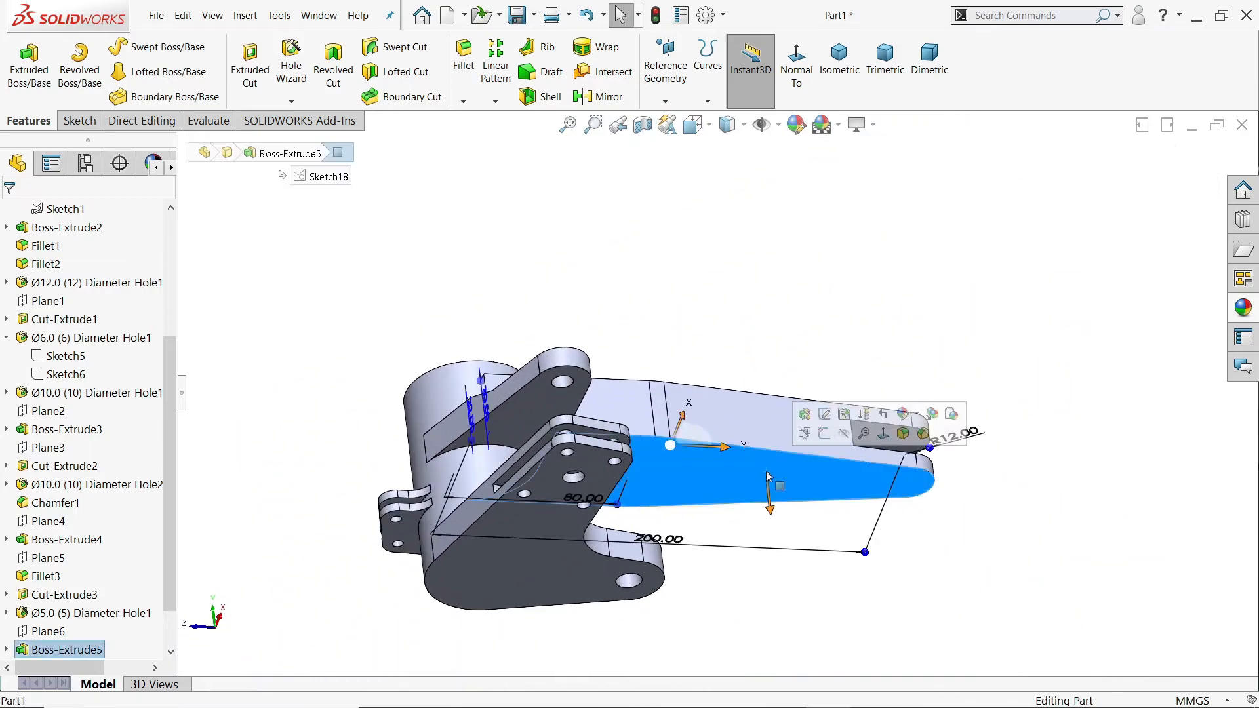
{"action": "left_click", "coordinate": [824, 434]}
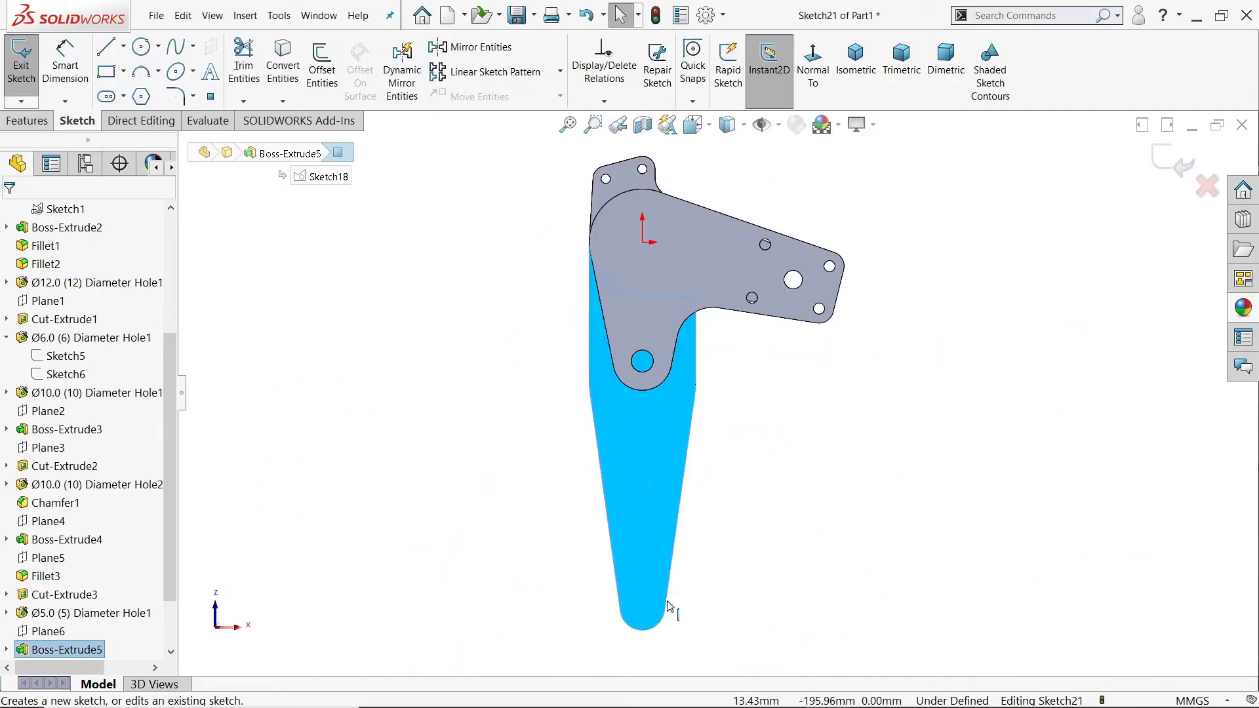
{"action": "scroll", "coordinate": [666, 590], "scroll_direction": "up", "scroll_amount": 5}
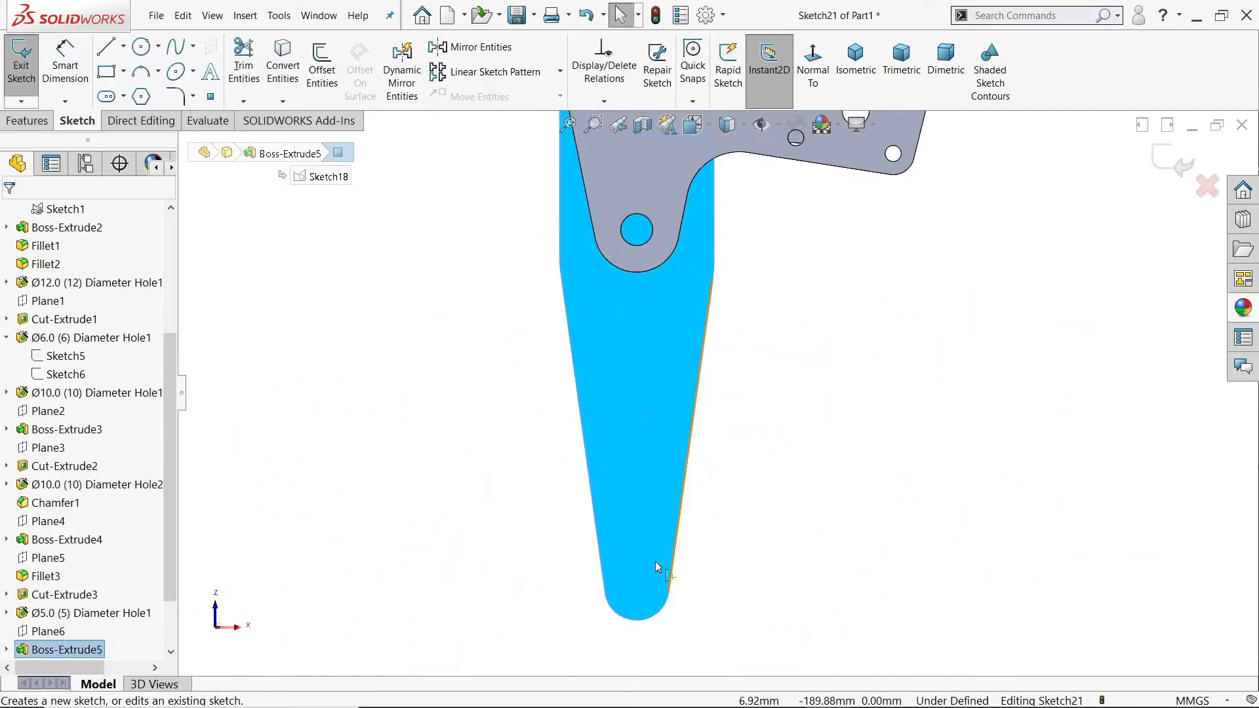
{"action": "left_click", "coordinate": [123, 46]}
{"action": "left_click", "coordinate": [145, 87]}
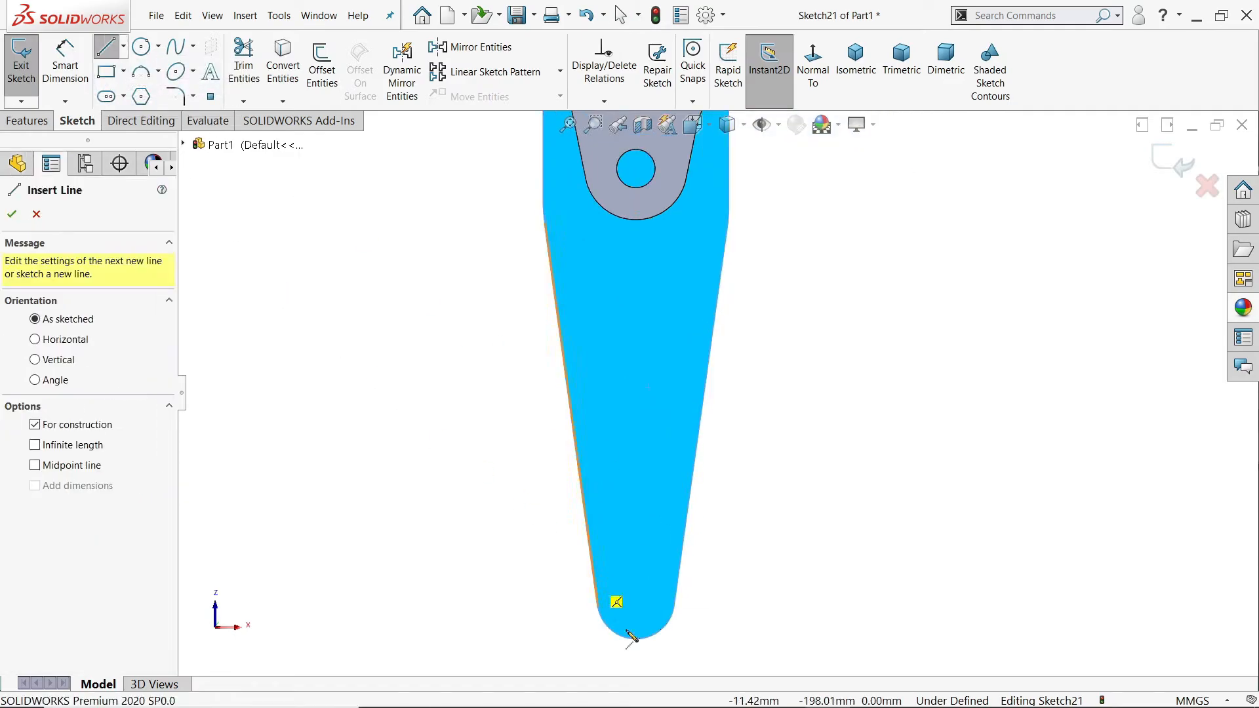
{"action": "left_click", "coordinate": [635, 599]}
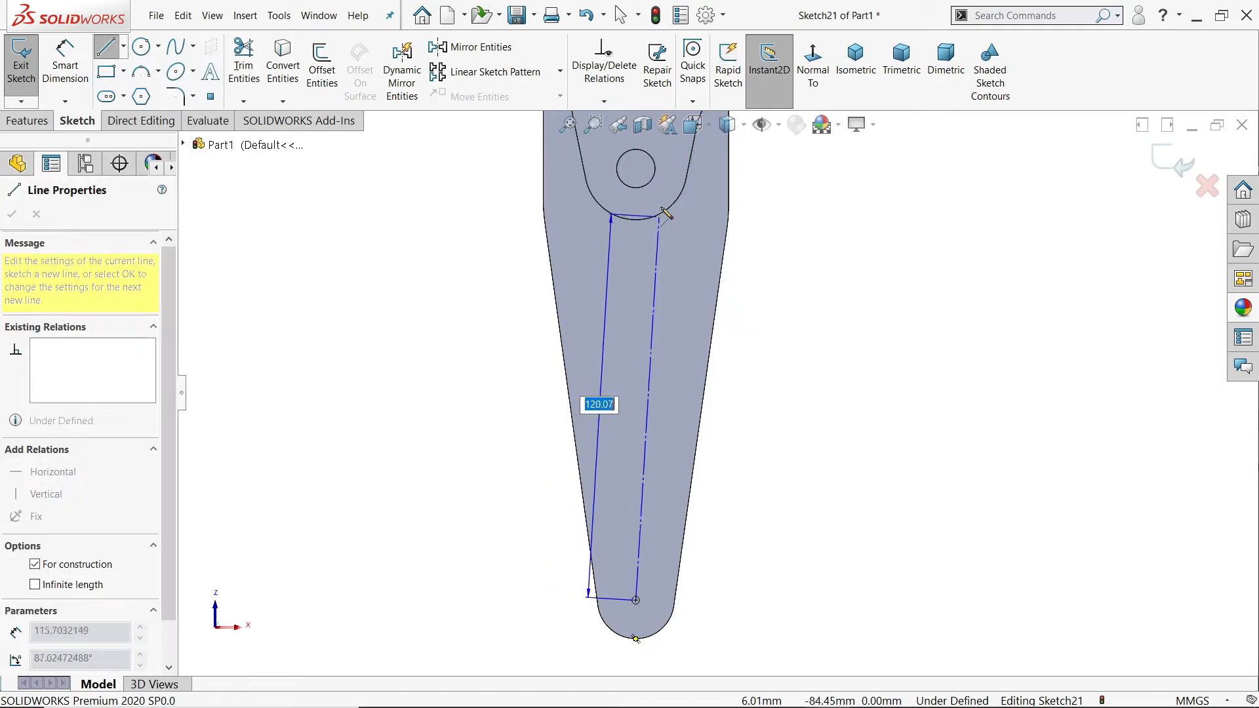
{"action": "double_click", "coordinate": [635, 169]}
{"action": "right_click", "coordinate": [754, 228]}
{"action": "left_click", "coordinate": [772, 238]}
Step: Sketch a horizontal line across the centerline near the rounded end and a slanted line about 58 mm long along the tapered edge
{"action": "left_click", "coordinate": [107, 47]}
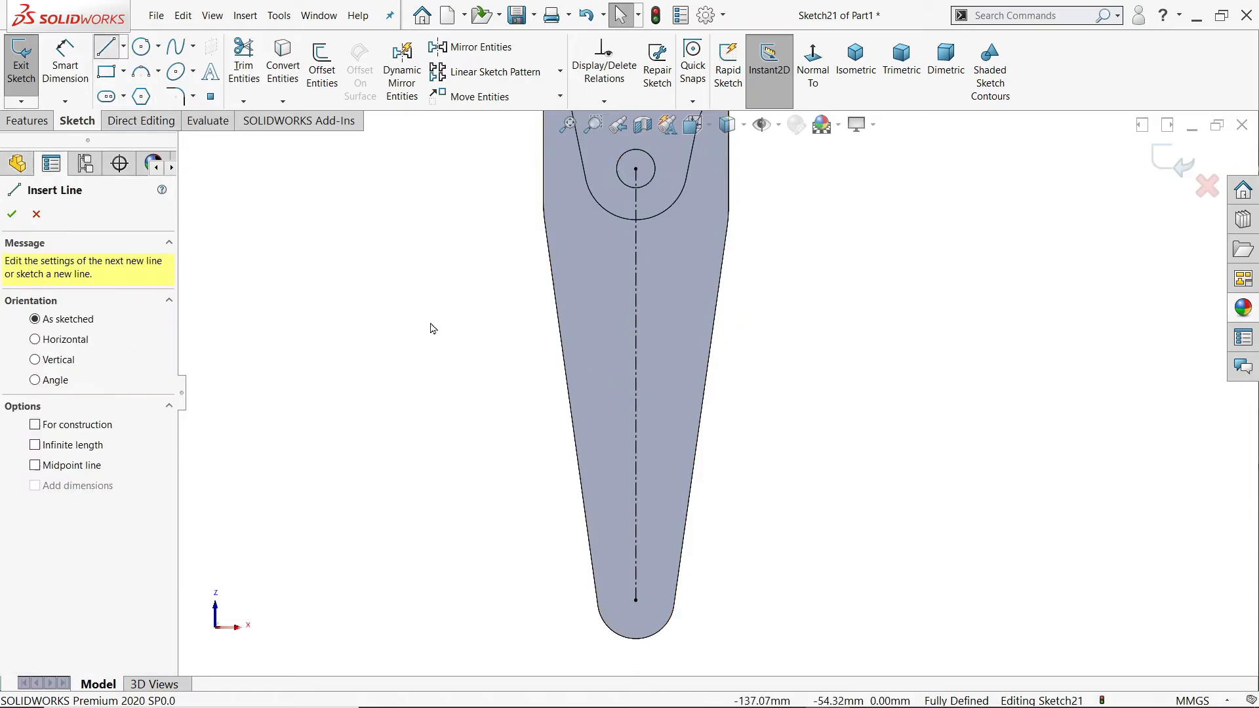
{"action": "scroll", "coordinate": [677, 518], "scroll_direction": "down", "scroll_amount": 2}
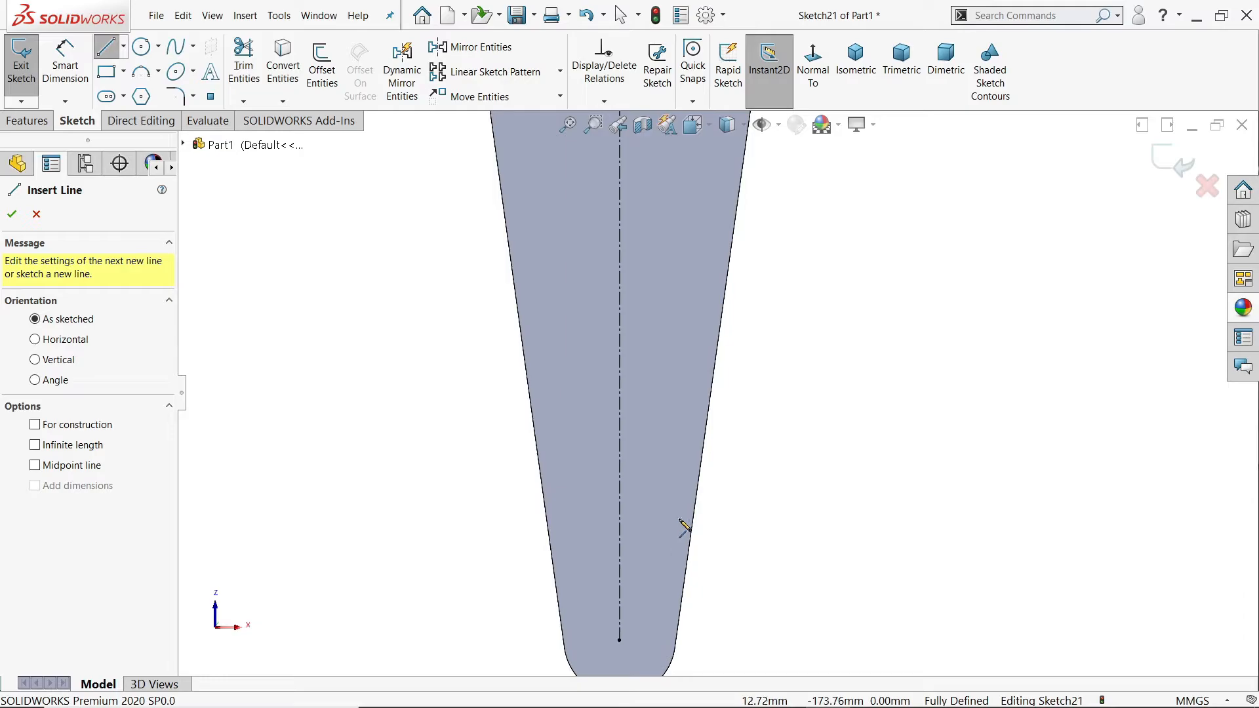
{"action": "left_click", "coordinate": [679, 519]}
{"action": "left_click", "coordinate": [568, 519]}
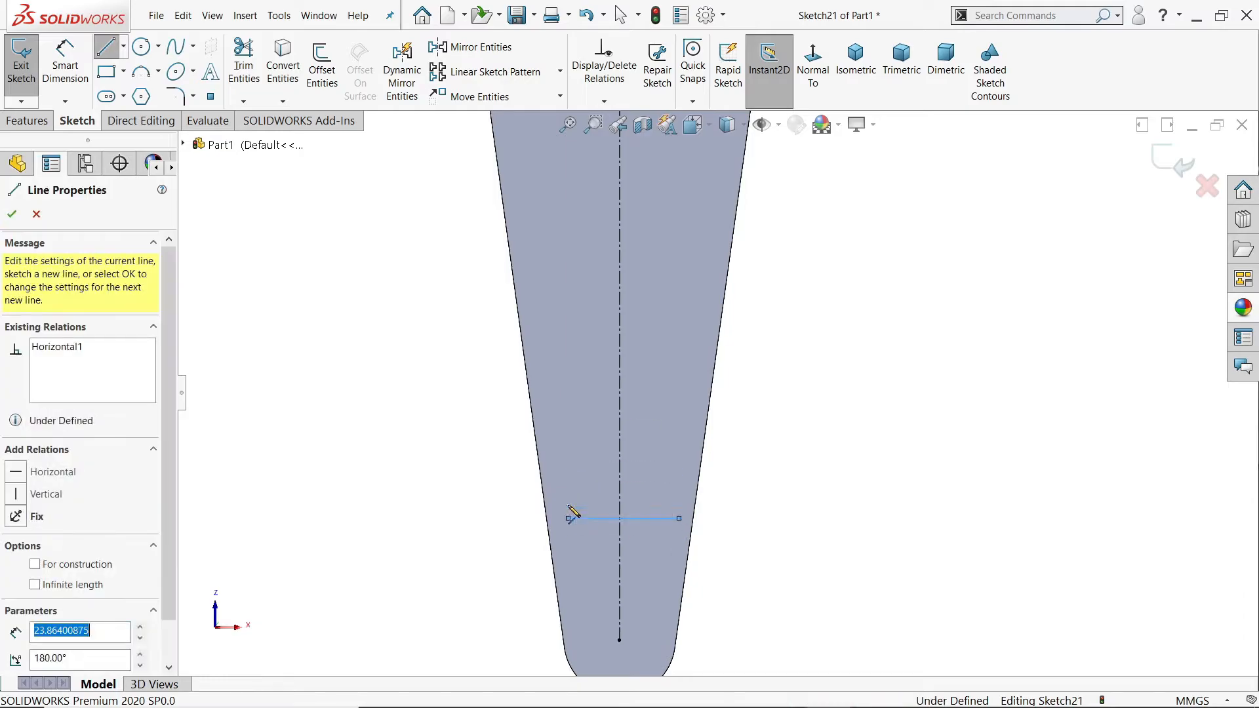
{"action": "left_click", "coordinate": [532, 251]}
{"action": "scroll", "coordinate": [550, 272], "scroll_direction": "down", "scroll_amount": 3}
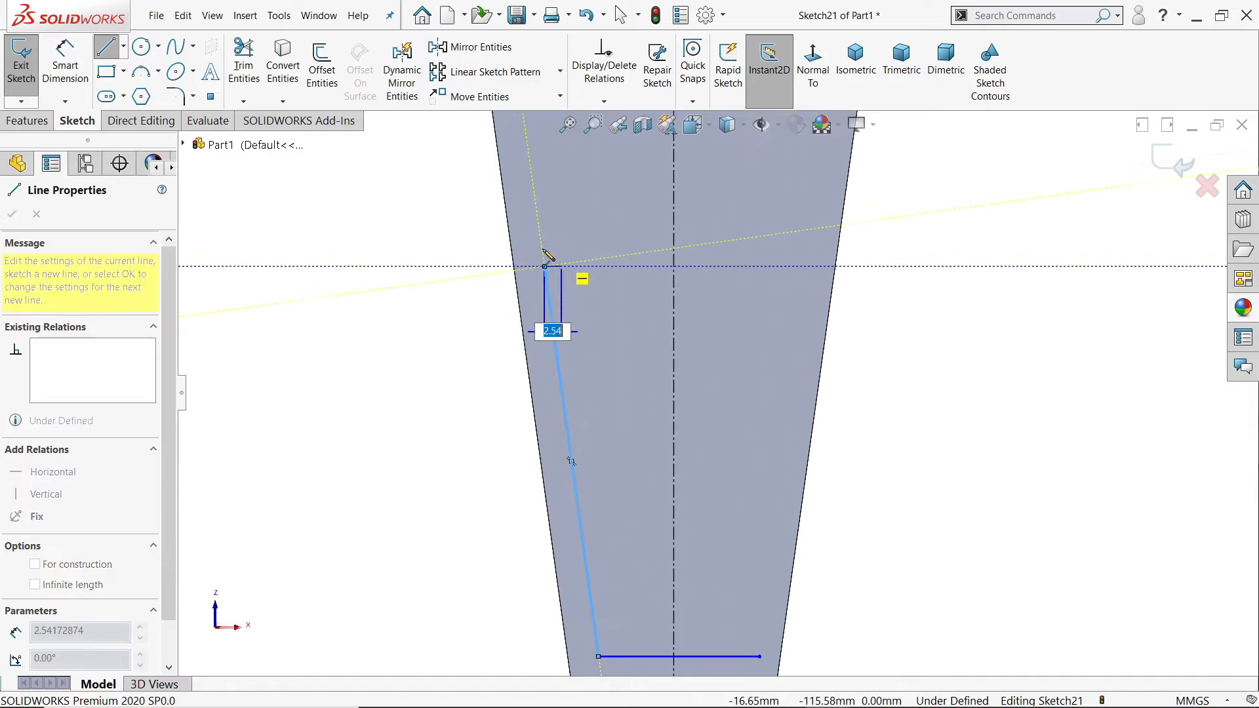
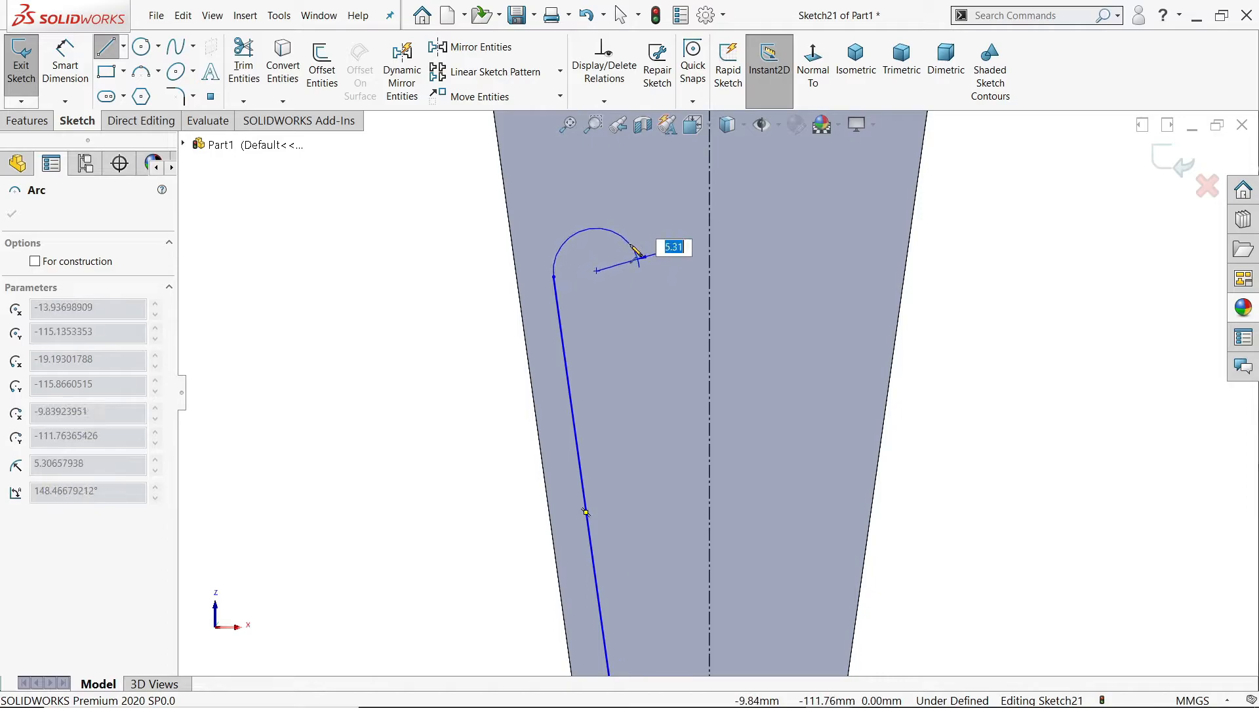
Step: Complete the pocket outline with three connected arcs of about 5, 11 and 7 mm radius and a closing slanted line about 60 mm long
{"action": "left_click", "coordinate": [632, 246]}
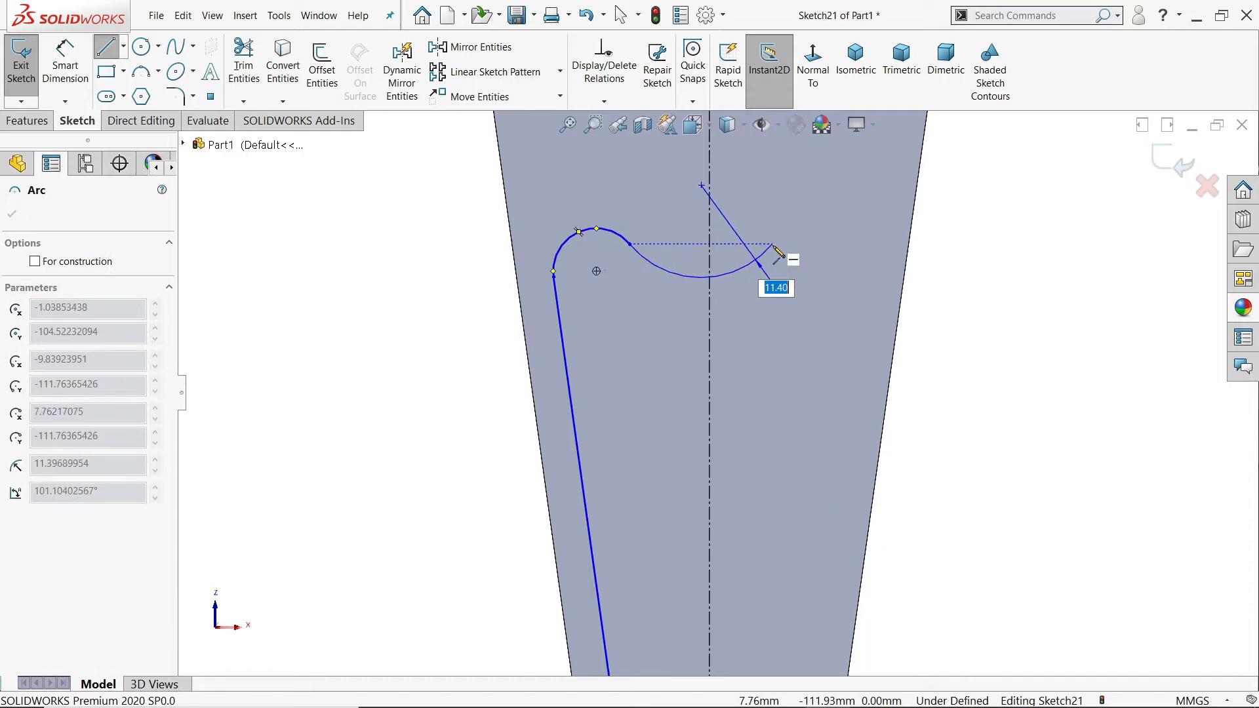
{"action": "left_click", "coordinate": [773, 245]}
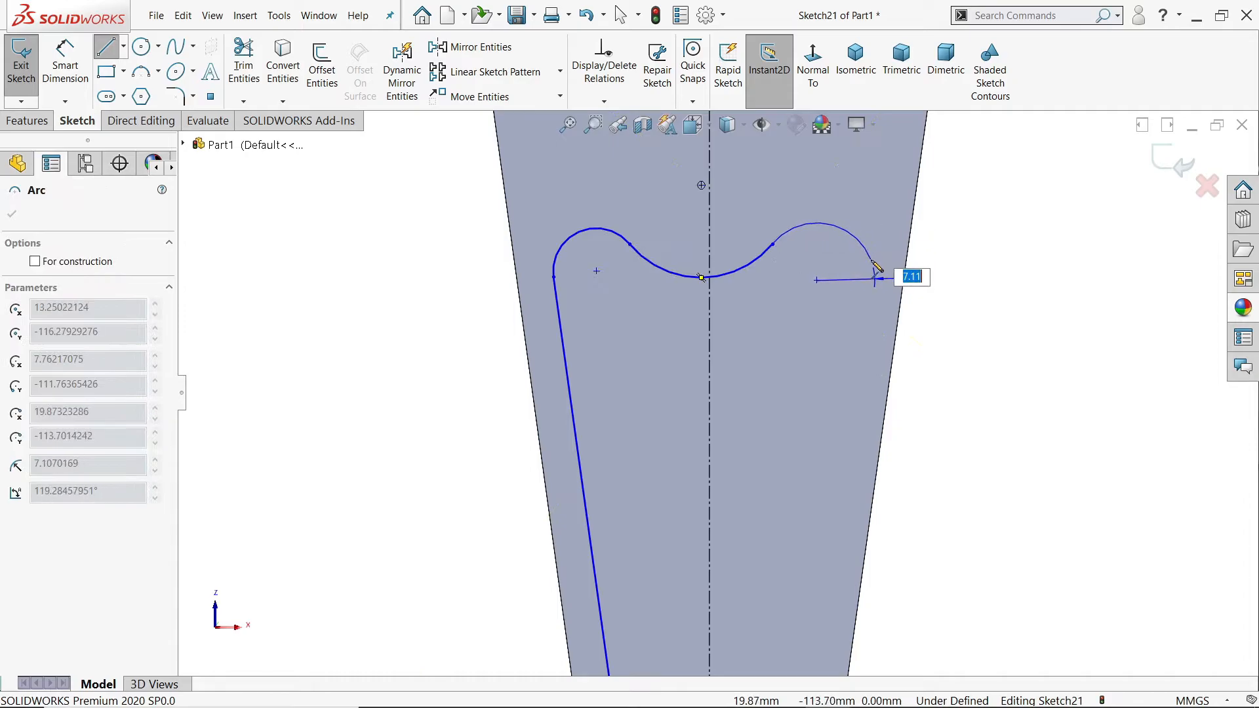
{"action": "left_click", "coordinate": [877, 265]}
{"action": "scroll", "coordinate": [846, 341], "scroll_direction": "up", "scroll_amount": 3}
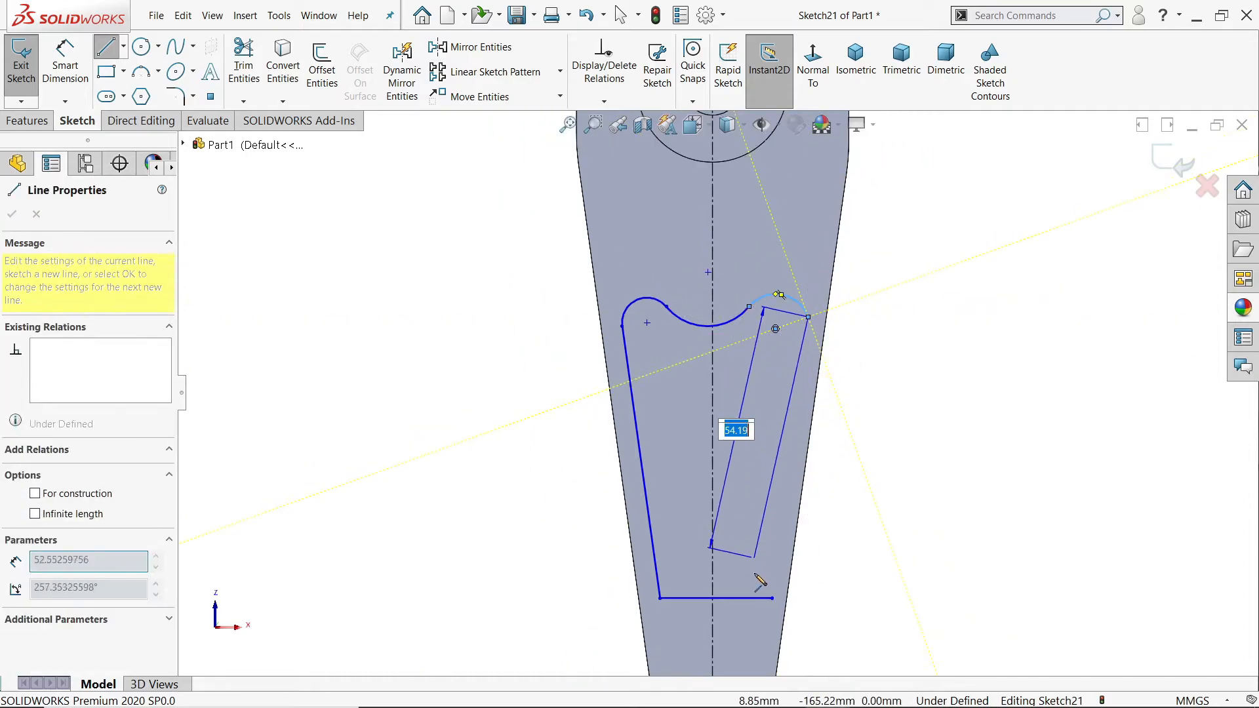
{"action": "left_click", "coordinate": [773, 599]}
{"action": "right_click", "coordinate": [902, 374]}
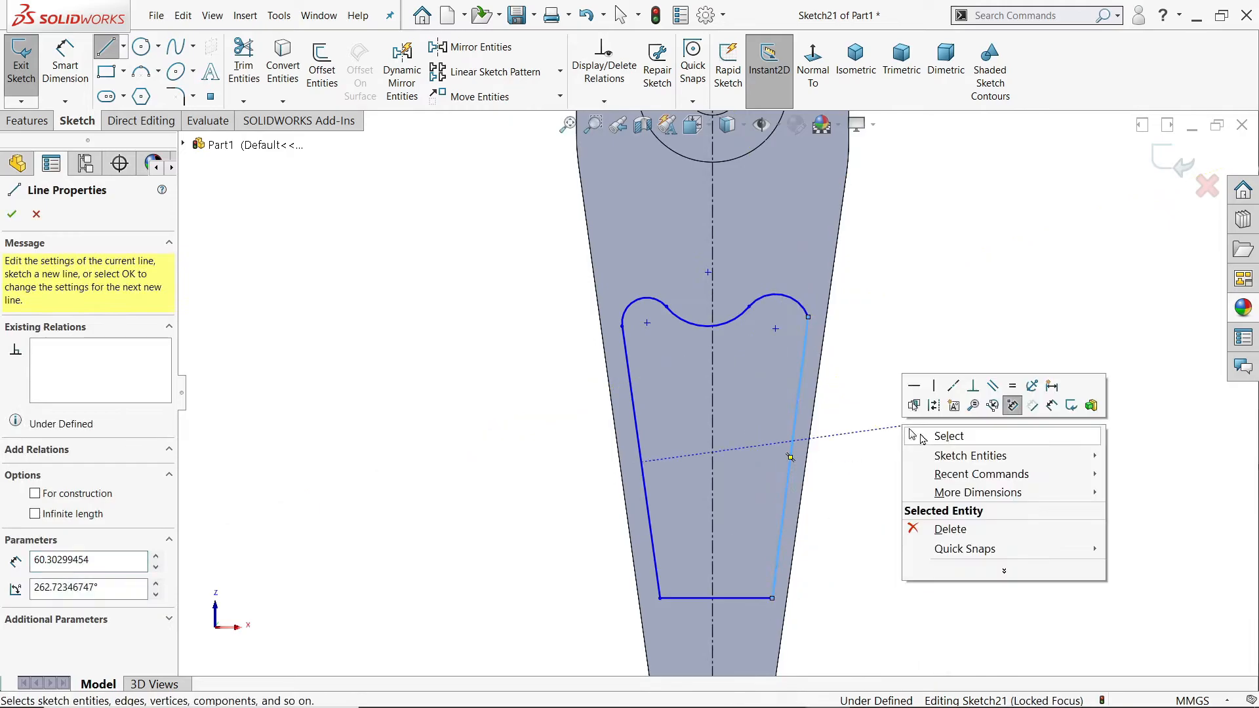
{"action": "left_click", "coordinate": [913, 436]}
Step: Make each slanted line of the pocket profile parallel to the arm's adjacent tapered edge
{"action": "scroll", "coordinate": [734, 491], "scroll_direction": "down", "scroll_amount": 2}
{"action": "scroll", "coordinate": [734, 491], "scroll_direction": "down", "scroll_amount": 1}
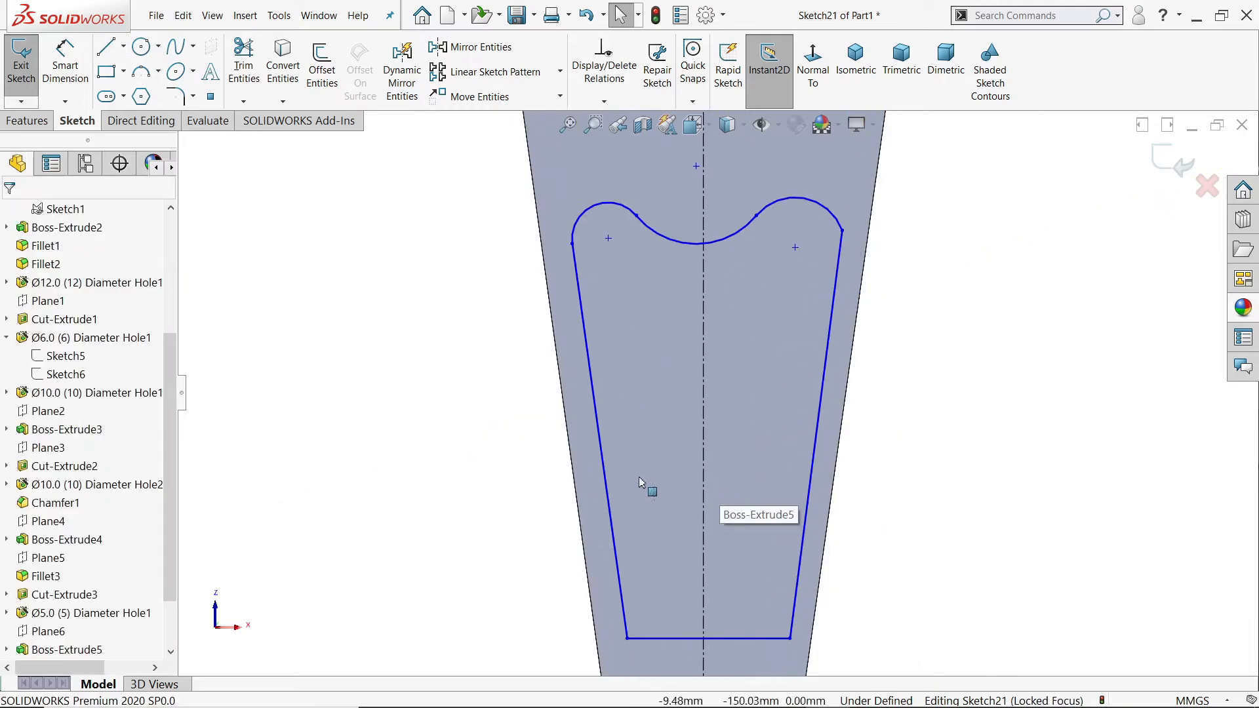
{"action": "left_click", "coordinate": [606, 482]}
{"action": "left_click", "coordinate": [575, 495], "text": "ctrl"}
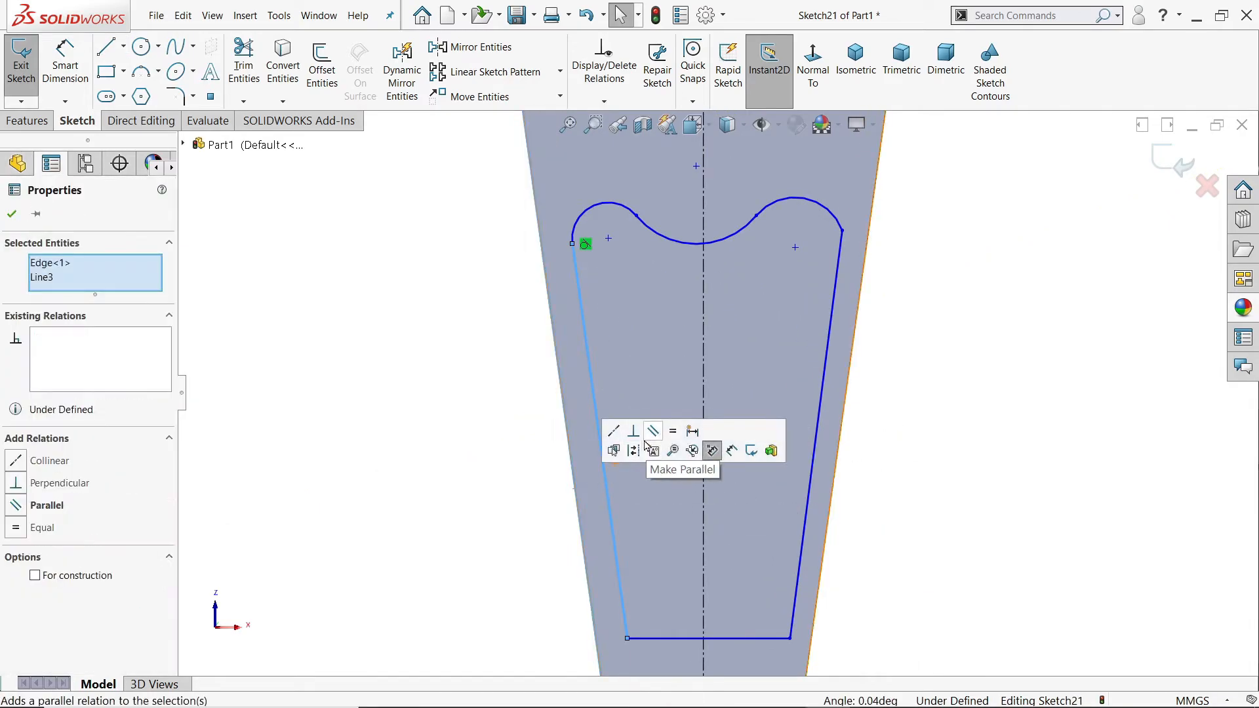
{"action": "left_click", "coordinate": [654, 433]}
{"action": "left_click", "coordinate": [813, 454]}
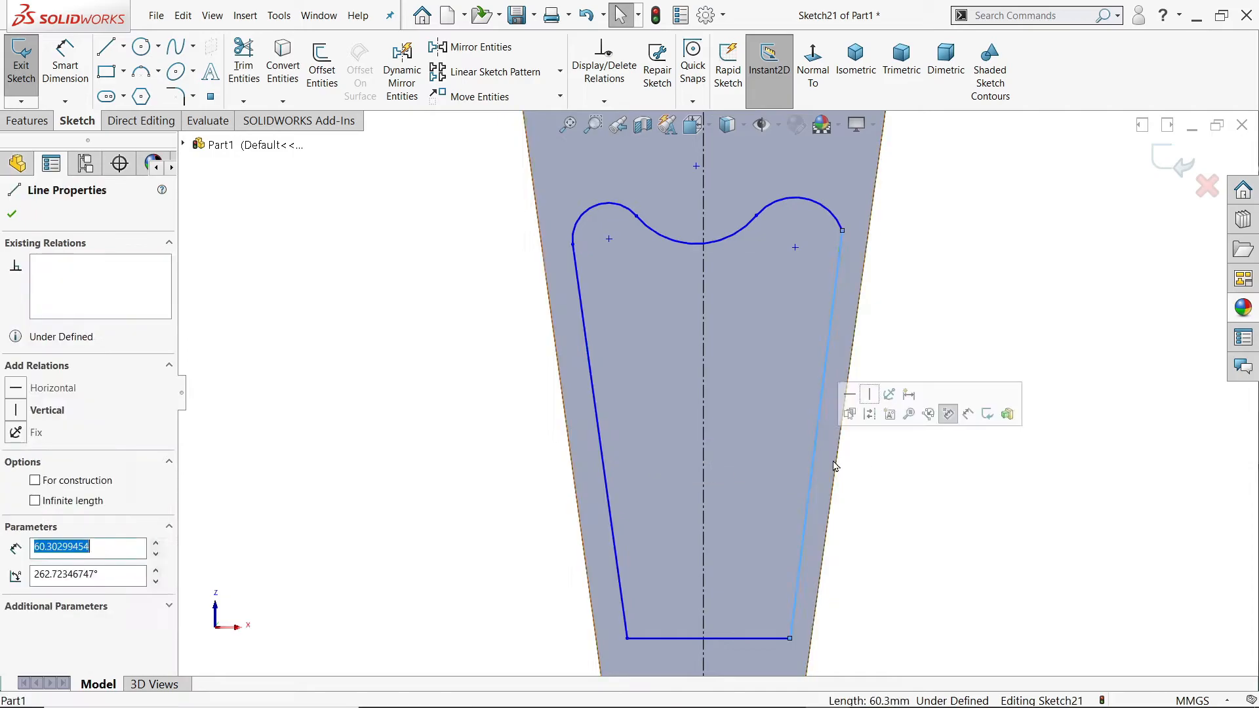
{"action": "left_click", "coordinate": [839, 470], "text": "ctrl"}
{"action": "left_click", "coordinate": [920, 412]}
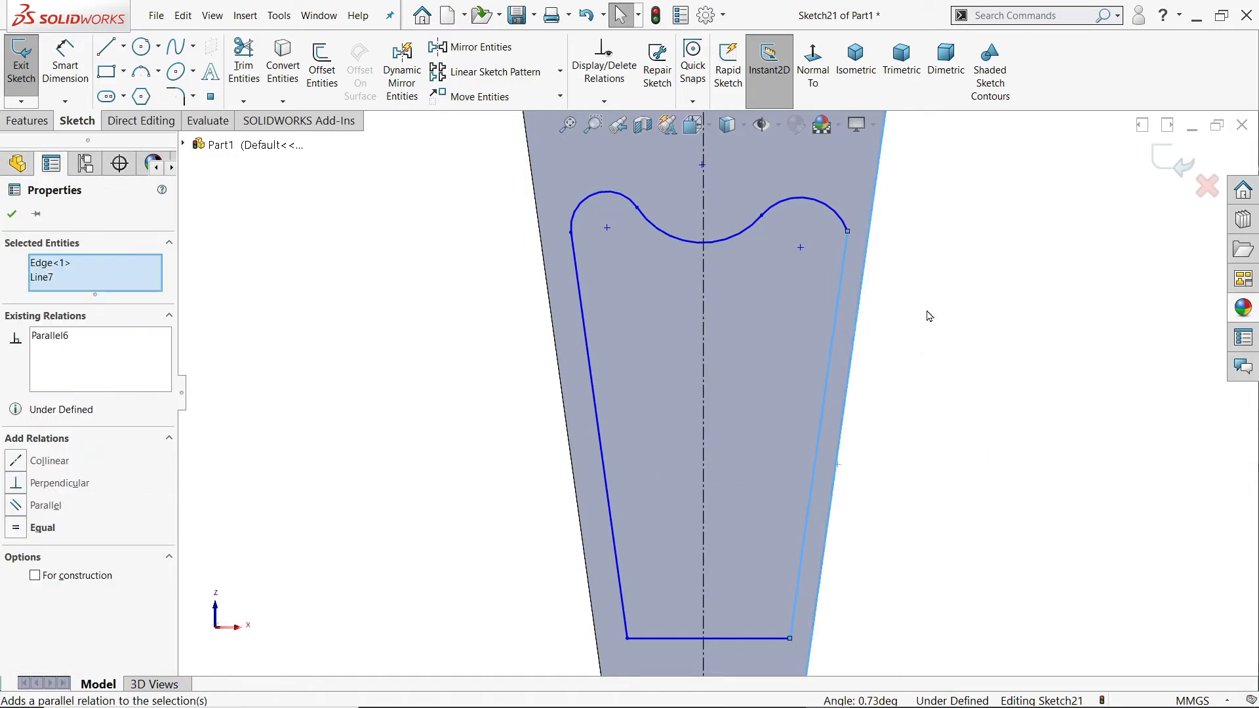
{"action": "left_click", "coordinate": [910, 266]}
Step: Make the slanted lines tangent to the adjoining outer arcs at their shared endpoints
{"action": "left_click", "coordinate": [847, 233]}
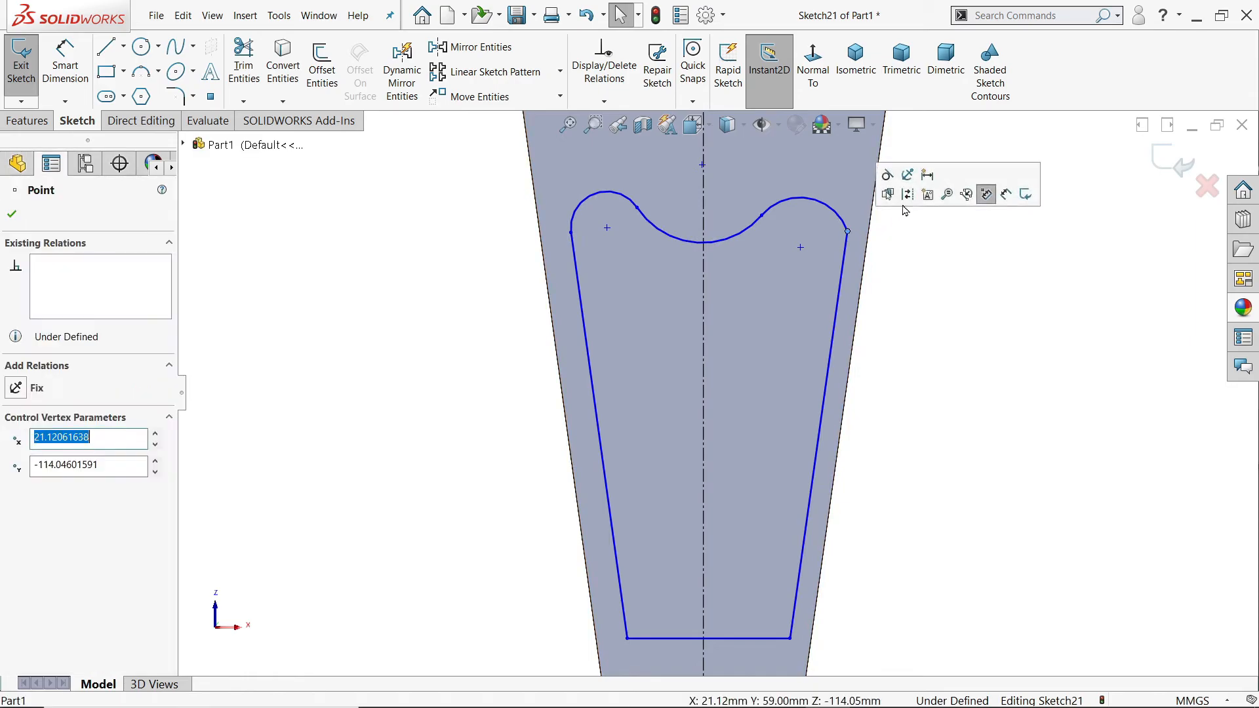
{"action": "left_click", "coordinate": [571, 233]}
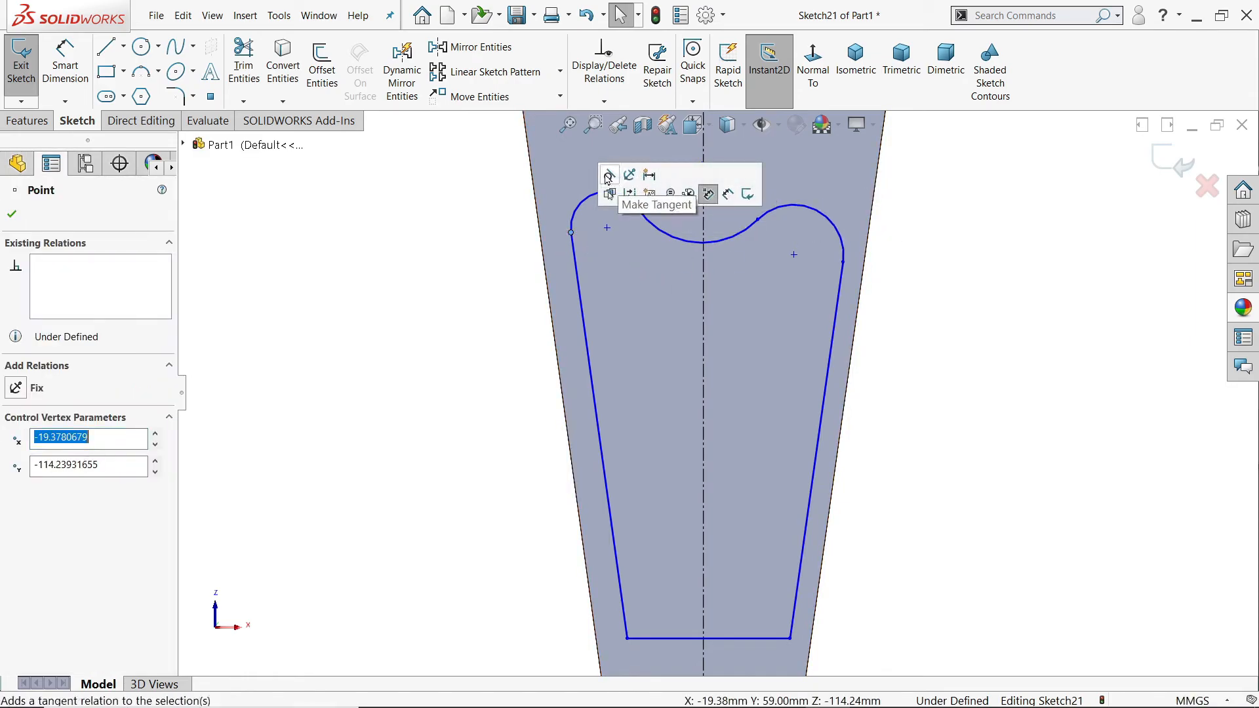
{"action": "left_click", "coordinate": [757, 219]}
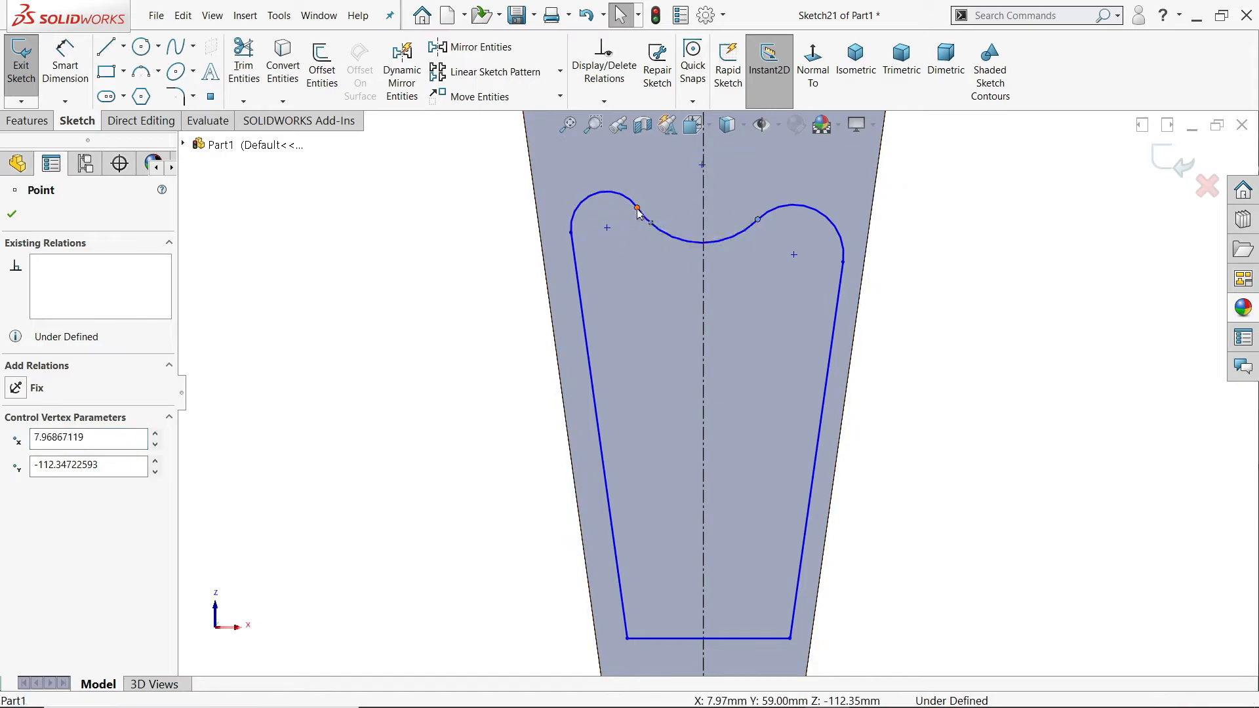
{"action": "left_click", "coordinate": [637, 209]}
{"action": "left_click", "coordinate": [758, 220]}
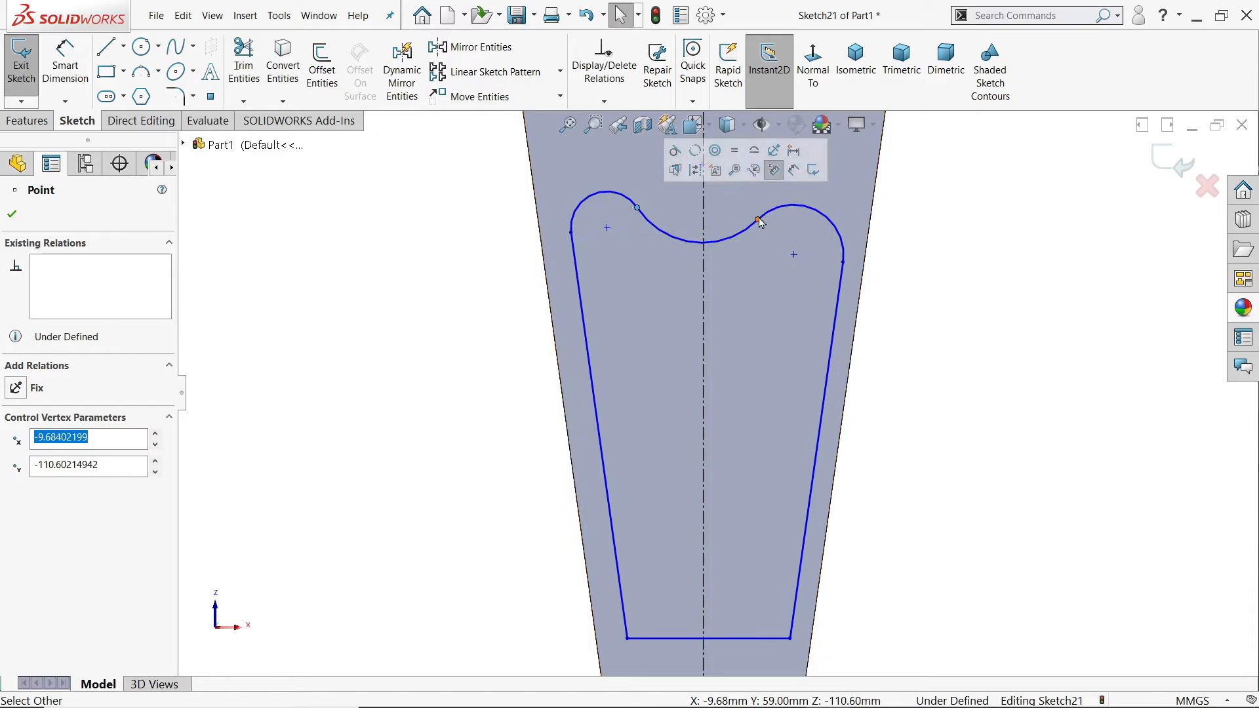
{"action": "left_click", "coordinate": [758, 221]}
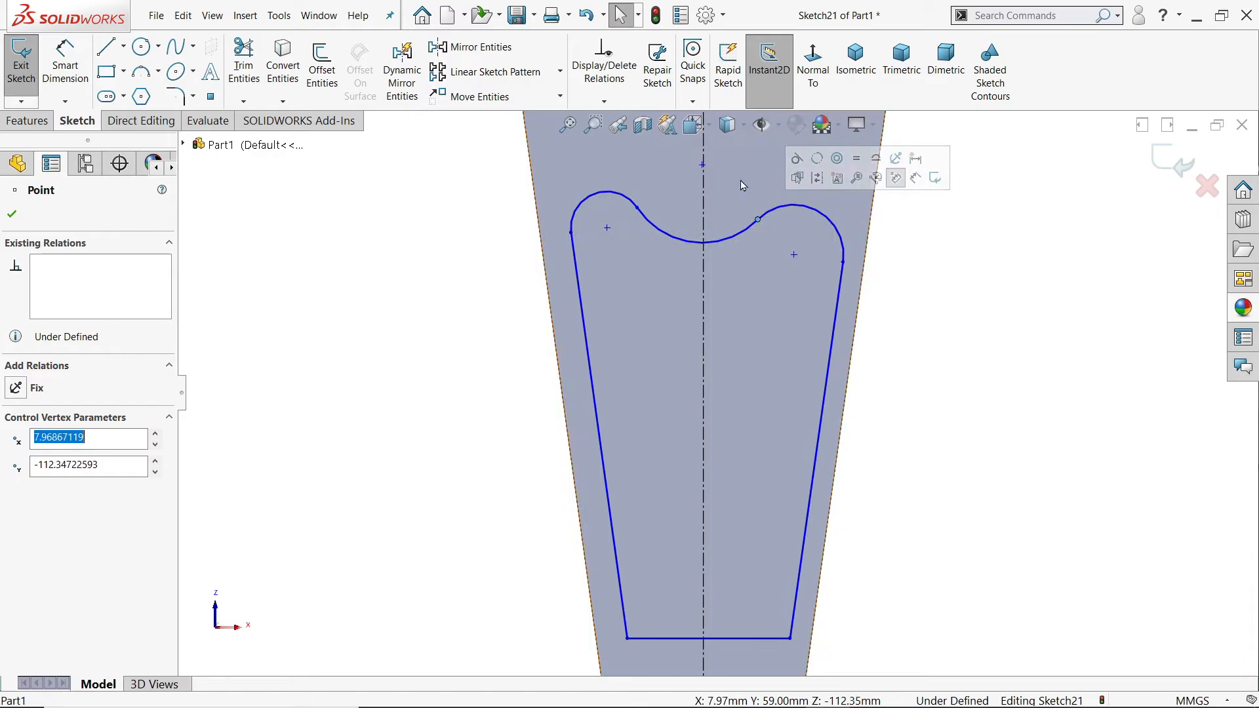
Step: Make the two outer arcs of the pocket profile equal in radius
{"action": "left_click", "coordinate": [817, 218]}
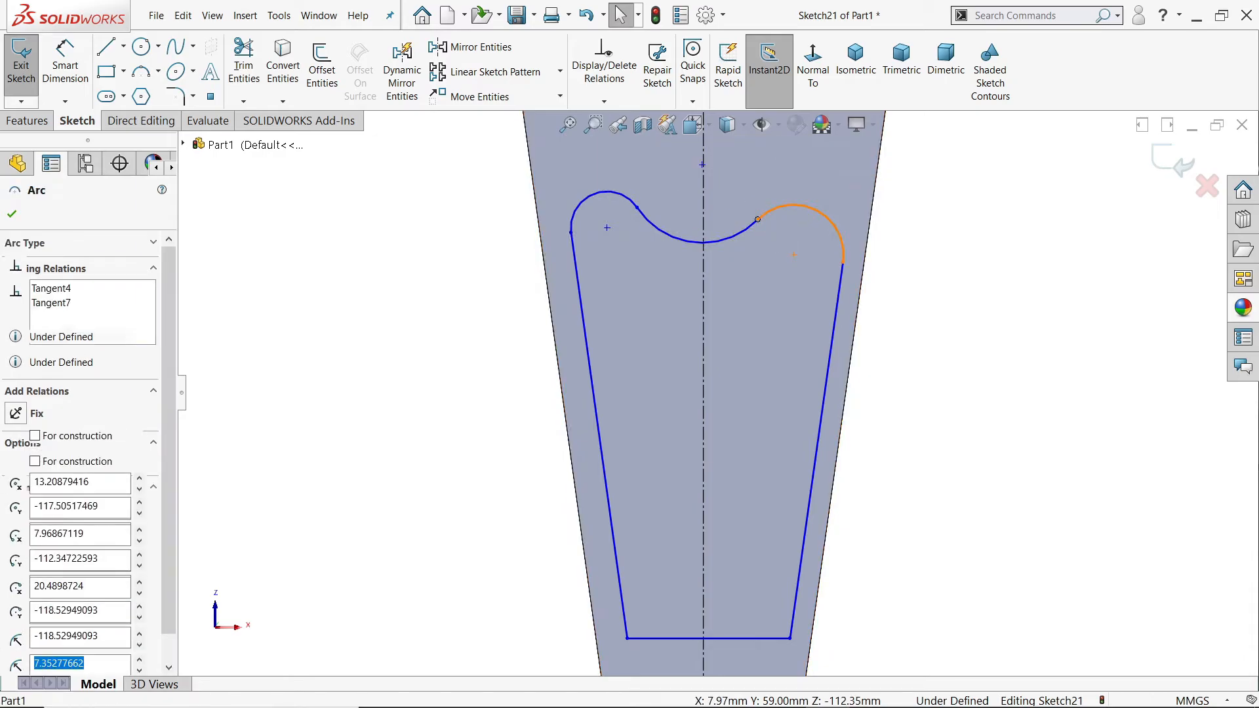
{"action": "left_click", "coordinate": [595, 200], "text": "ctrl"}
{"action": "left_click", "coordinate": [700, 151]}
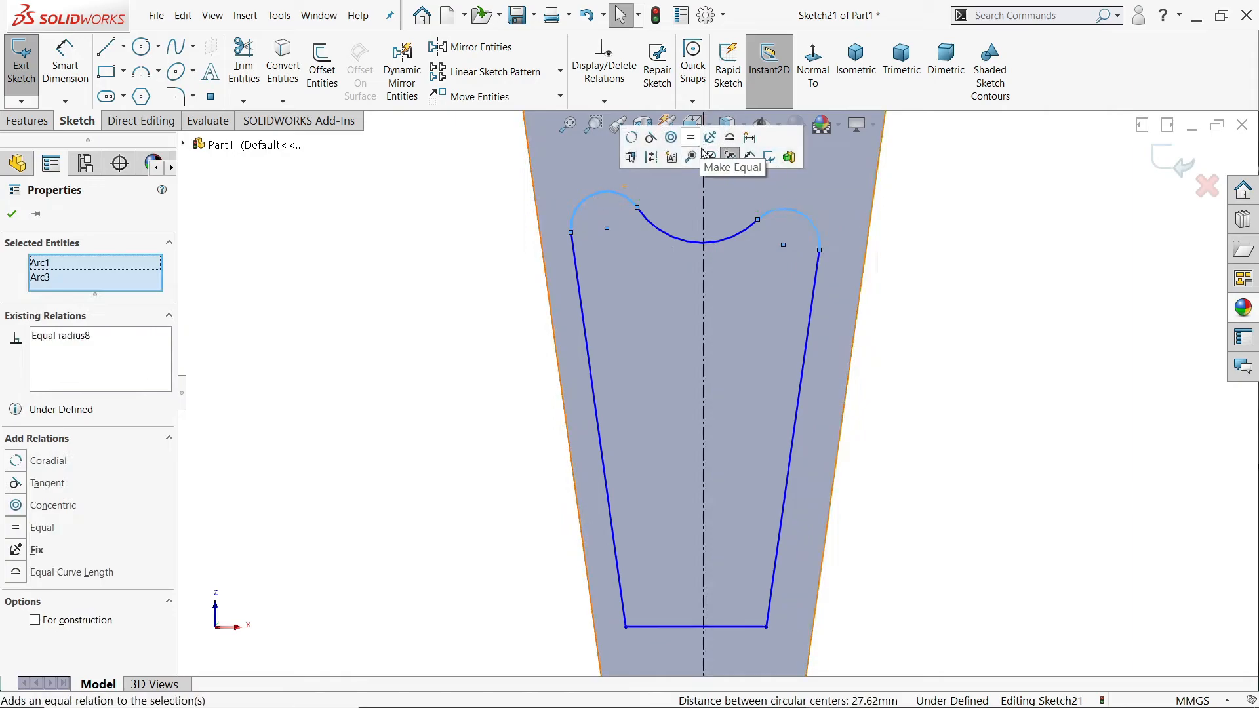
{"action": "left_click", "coordinate": [919, 301]}
Step: Dimension the horizontal line 36 mm from the centre of the arm's rounded end
{"action": "left_click", "coordinate": [65, 68]}
{"action": "scroll", "coordinate": [837, 455], "scroll_direction": "up", "scroll_amount": 2}
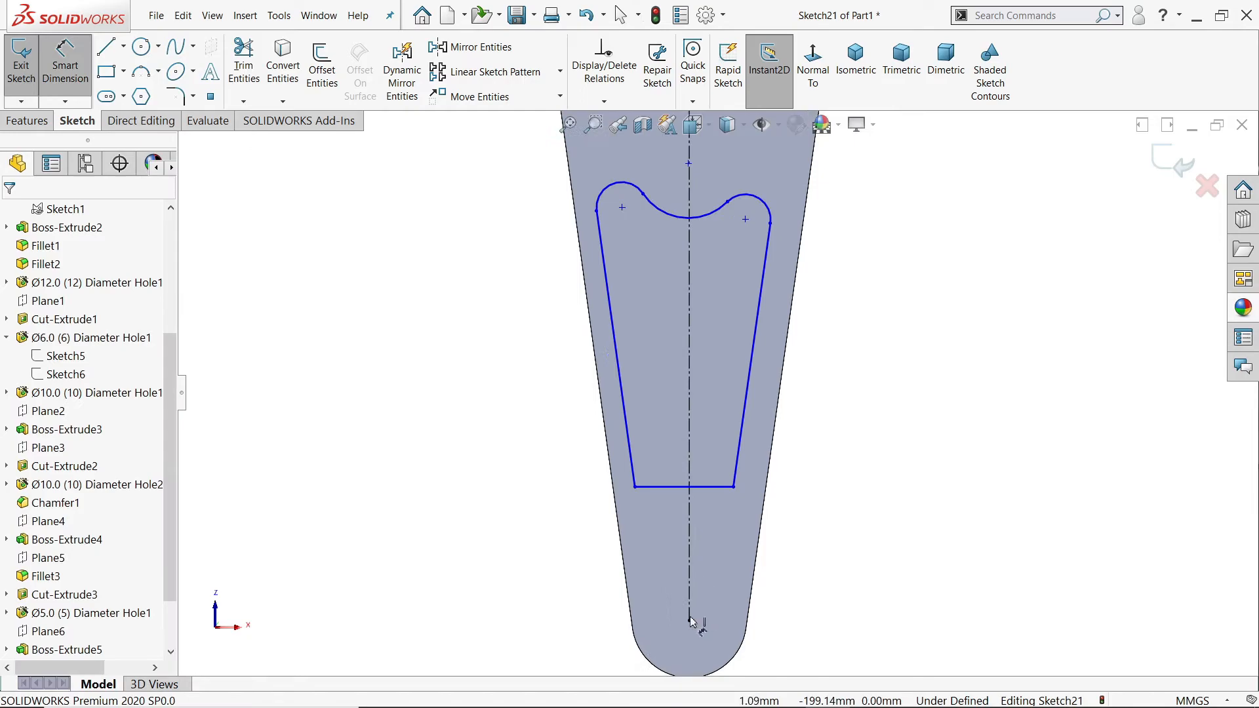
{"action": "left_click", "coordinate": [689, 621]}
{"action": "left_click", "coordinate": [716, 492]}
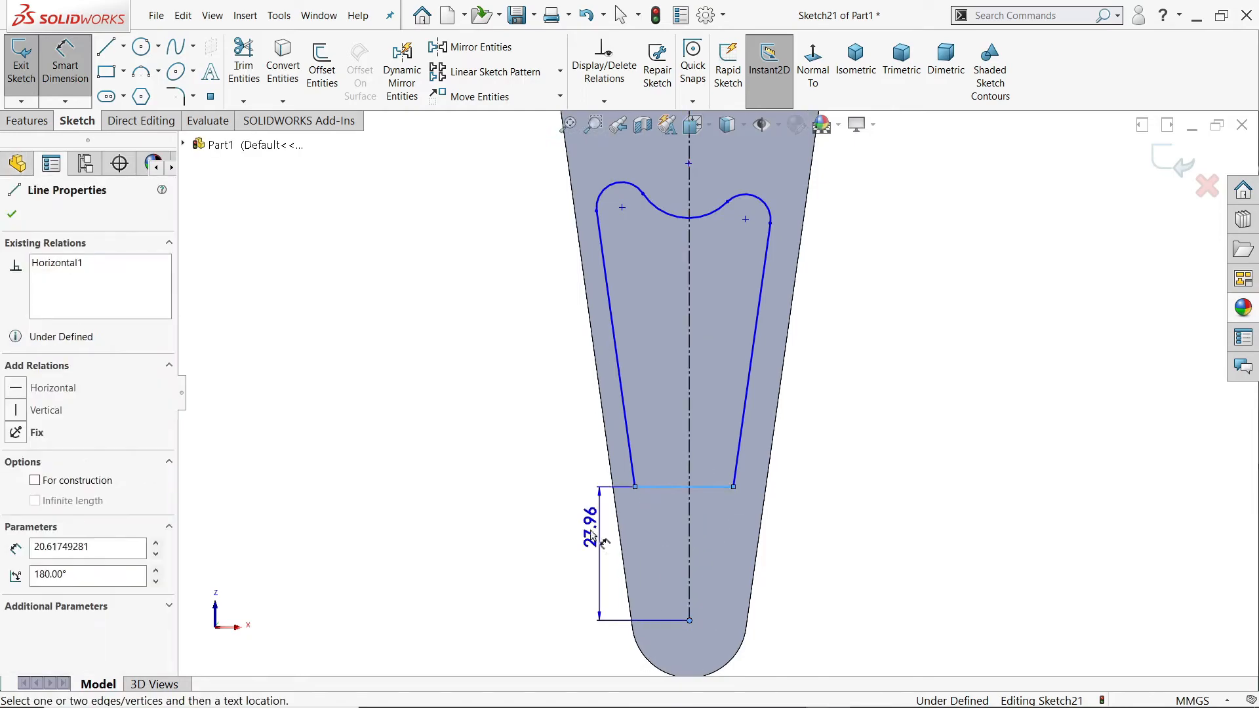
{"action": "left_click", "coordinate": [579, 524]}
{"action": "type", "text": "36"}
{"action": "key", "text": "Return"}
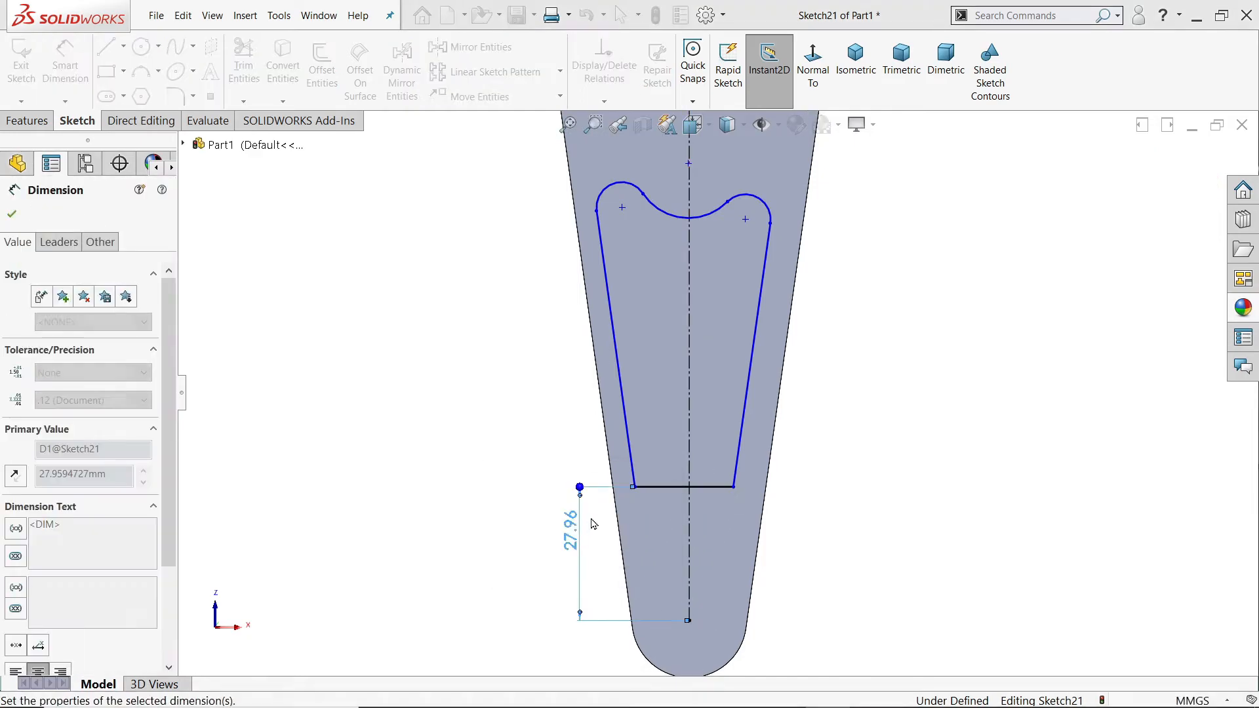
Step: Dimension both slanted lines at 5 mm from the arm's adjacent tapered edges
{"action": "scroll", "coordinate": [757, 230], "scroll_direction": "down", "scroll_amount": 2}
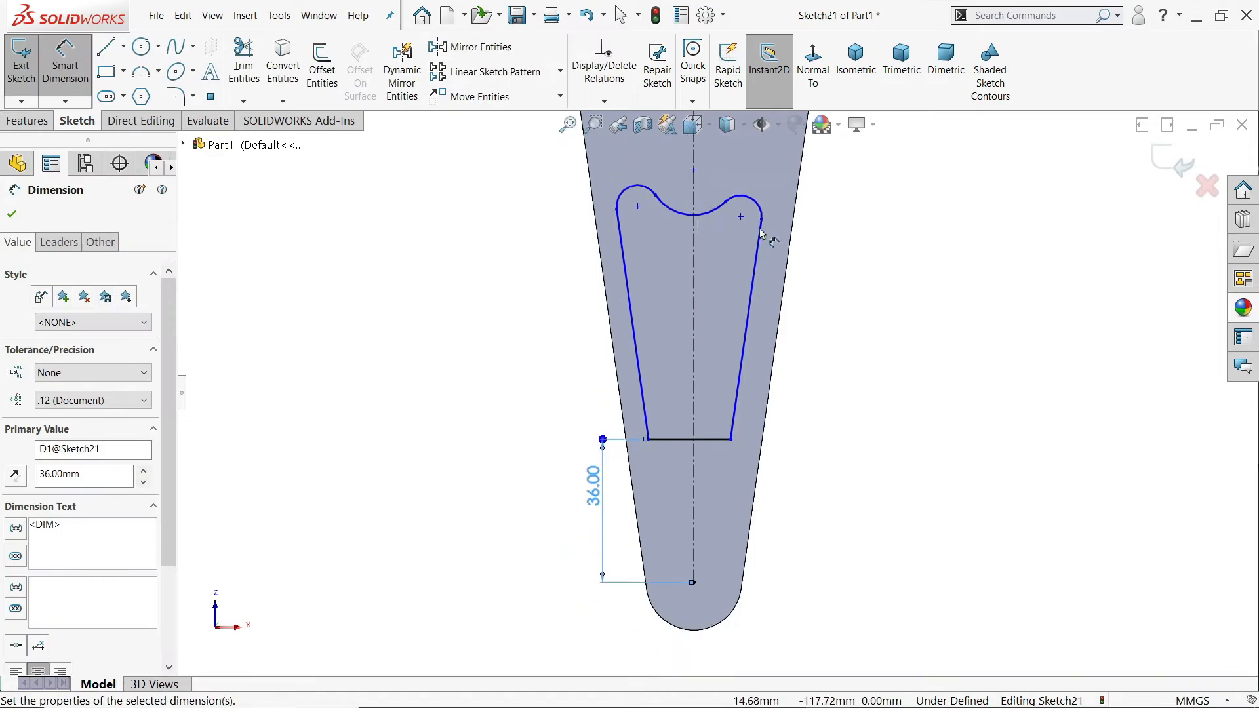
{"action": "left_click", "coordinate": [759, 278]}
{"action": "left_click", "coordinate": [803, 302]}
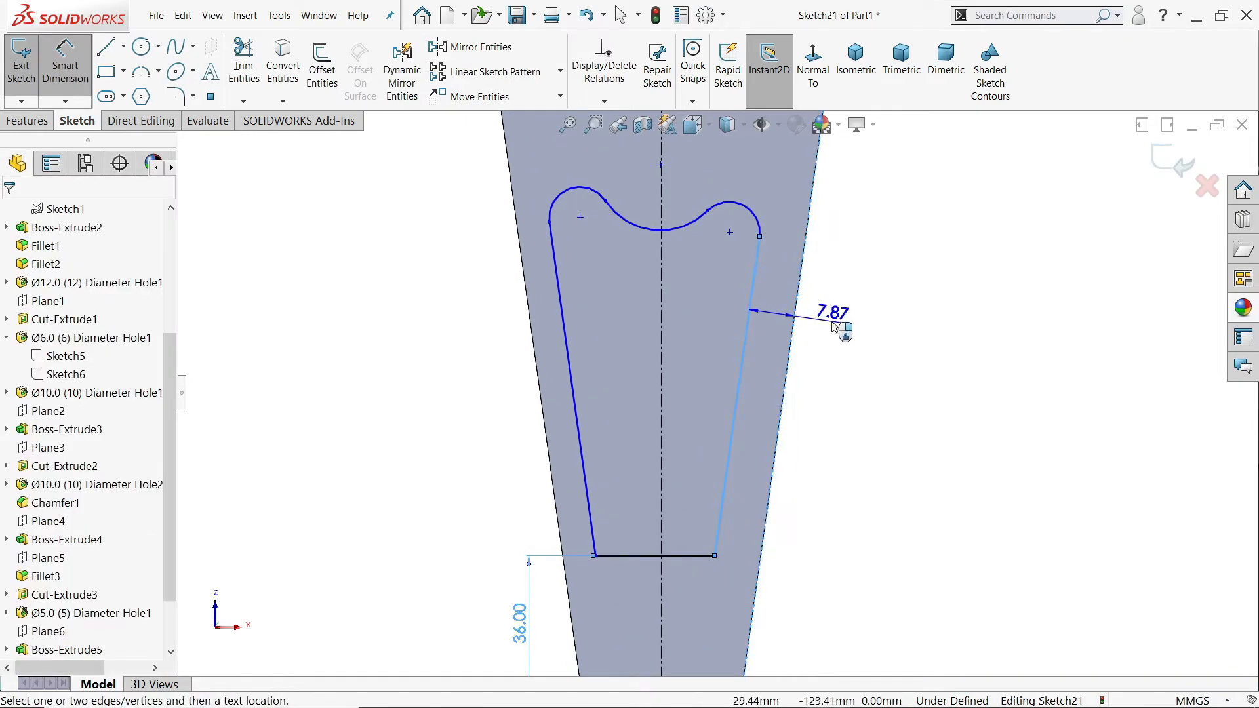
{"action": "left_click", "coordinate": [834, 326]}
{"action": "type", "text": "5"}
{"action": "key", "text": "Return"}
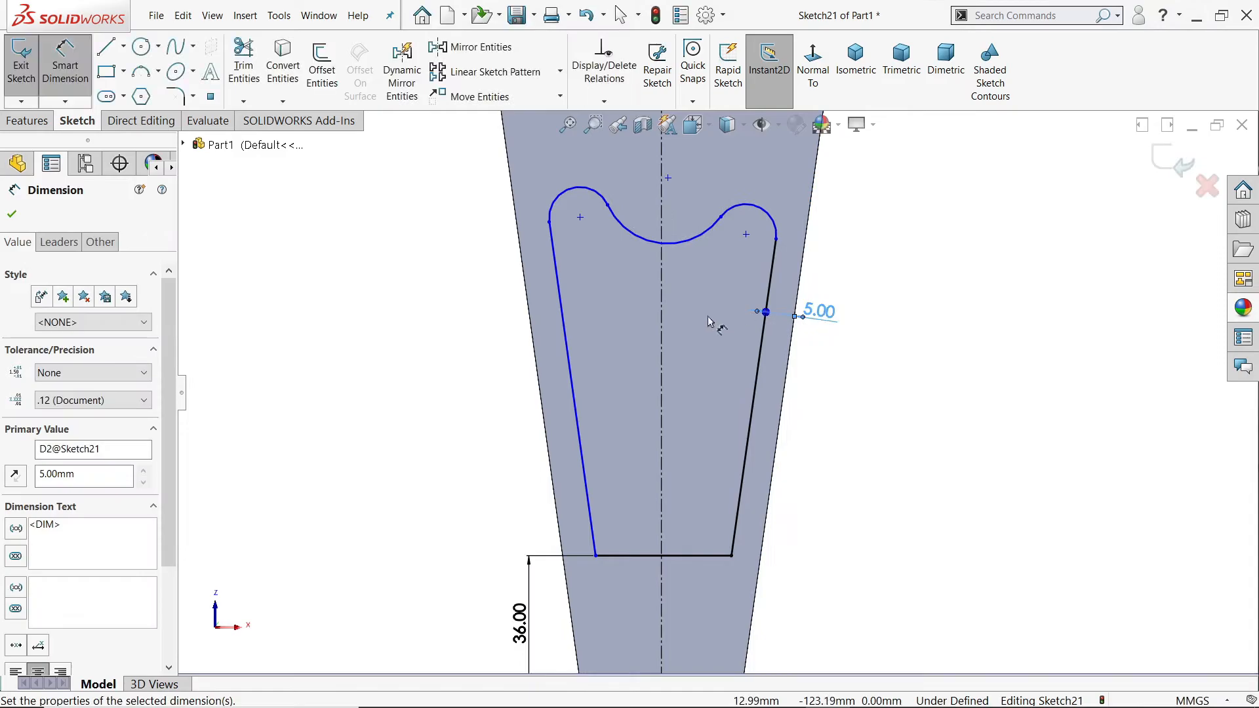
{"action": "left_click", "coordinate": [558, 297]}
{"action": "left_click", "coordinate": [529, 324]}
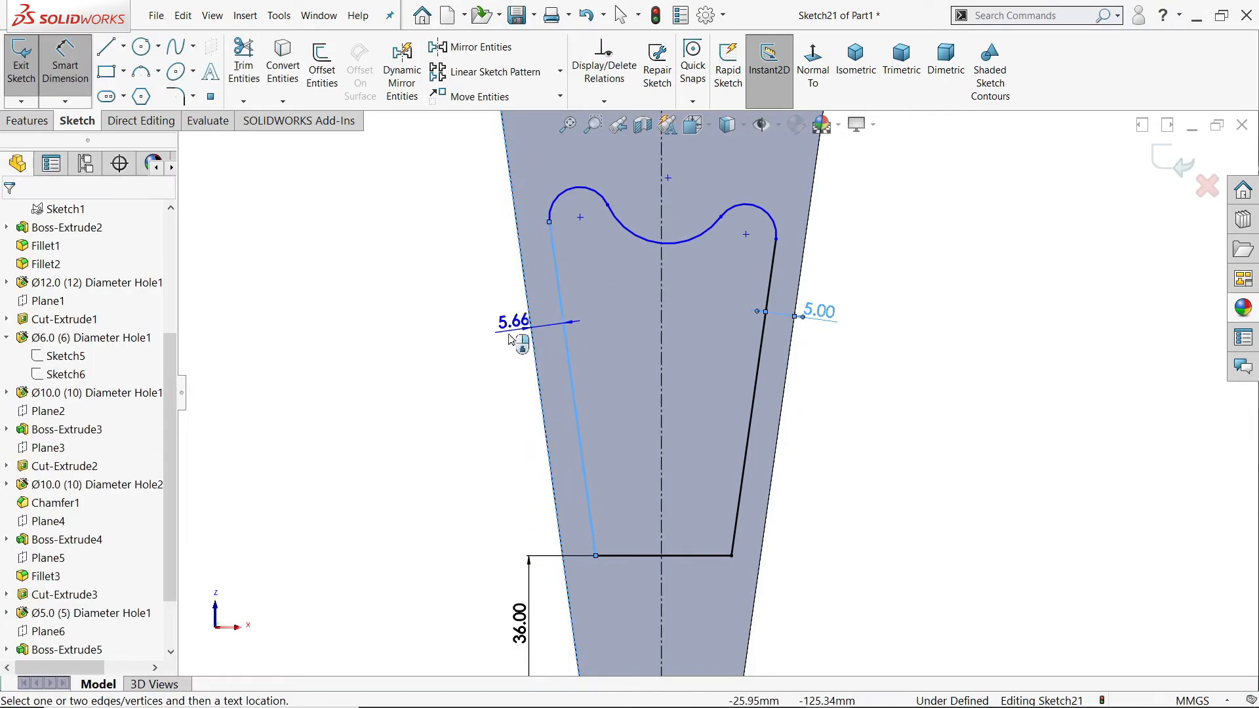
{"action": "left_click", "coordinate": [500, 341]}
{"action": "type", "text": "5"}
{"action": "key", "text": "Return"}
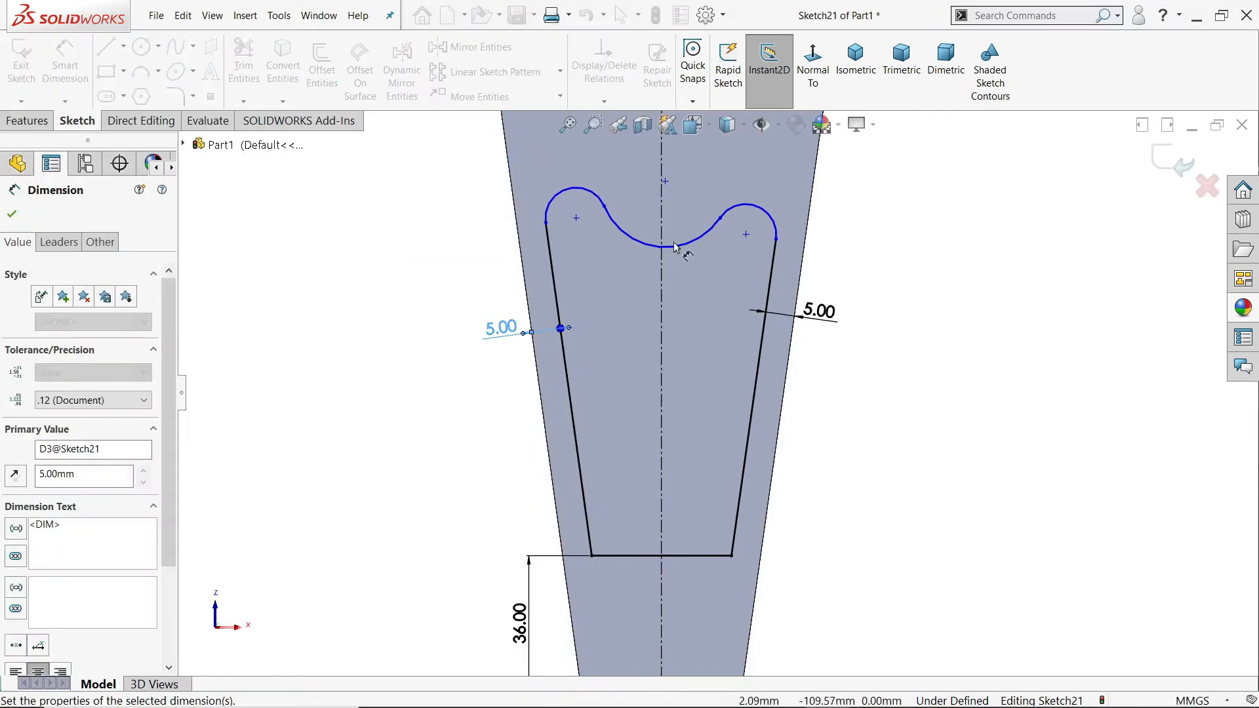
Step: Make the middle arc's centre point coincident with the vertical centerline
{"action": "scroll", "coordinate": [633, 125], "scroll_direction": "down", "scroll_amount": 3}
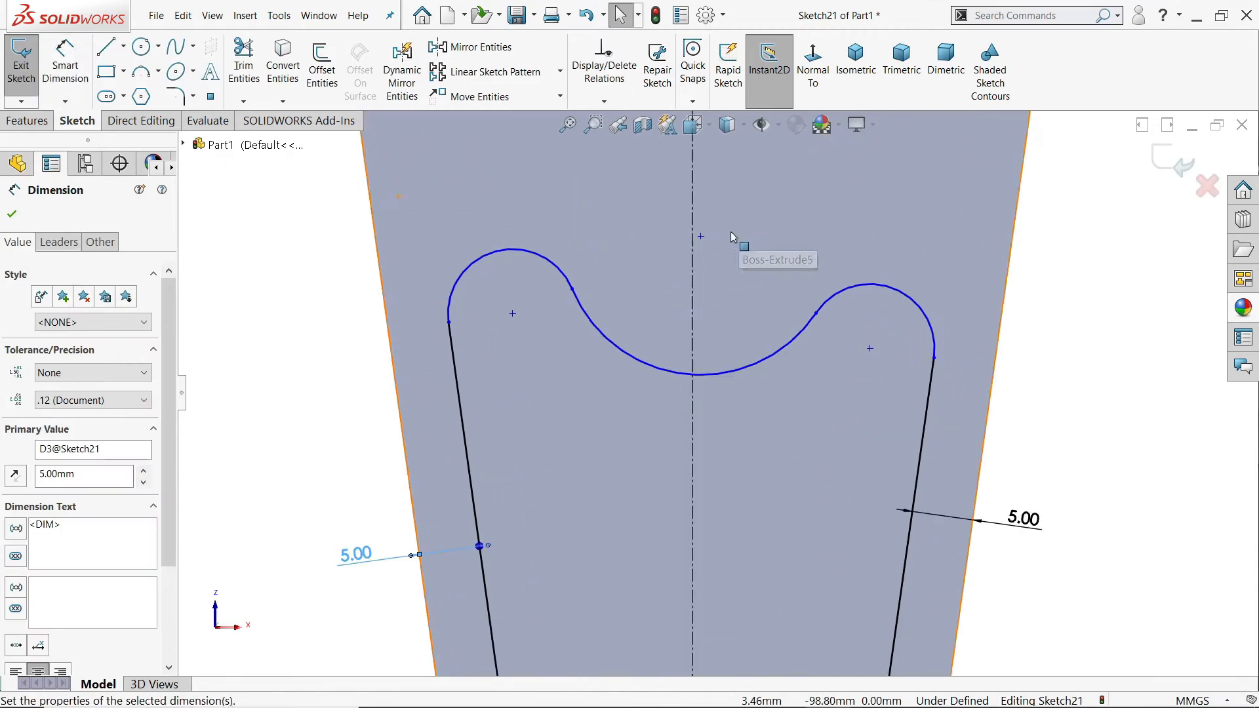
{"action": "left_click", "coordinate": [701, 238]}
{"action": "left_click", "coordinate": [693, 247], "text": "ctrl"}
{"action": "left_click", "coordinate": [751, 185]}
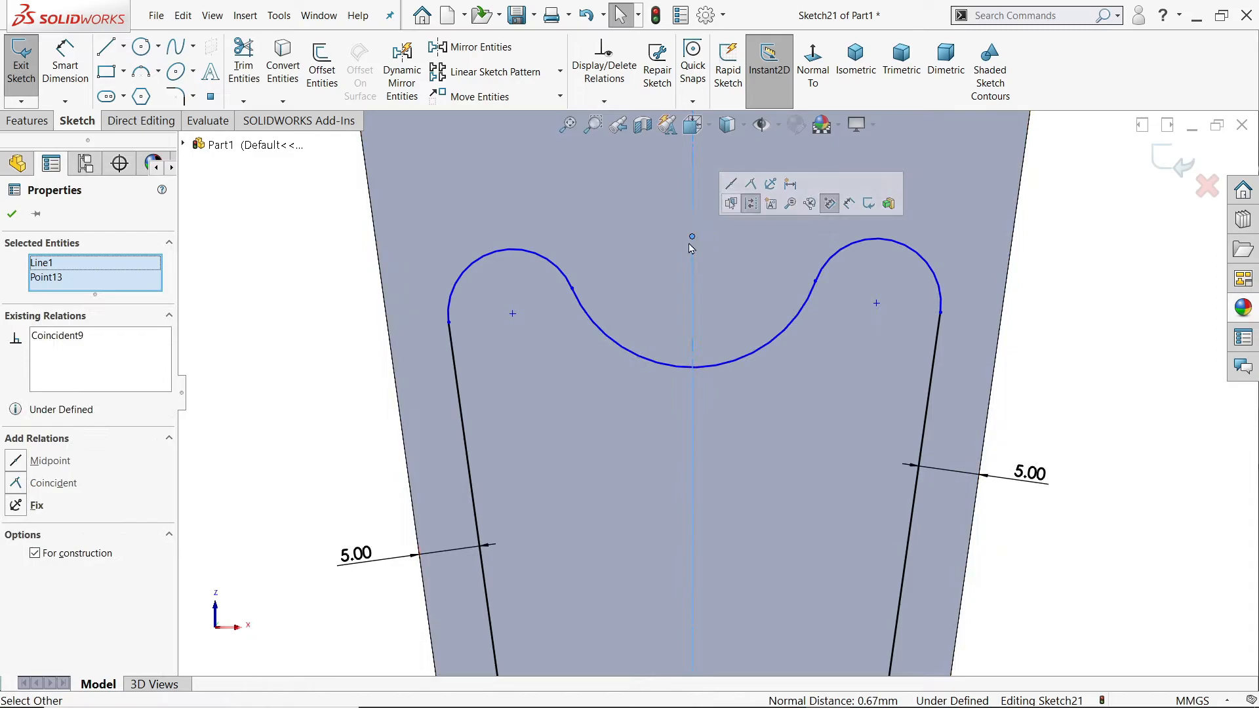
Step: Dimension the middle arc's centre point 99 mm from the profile's horizontal line
{"action": "key", "text": "d"}
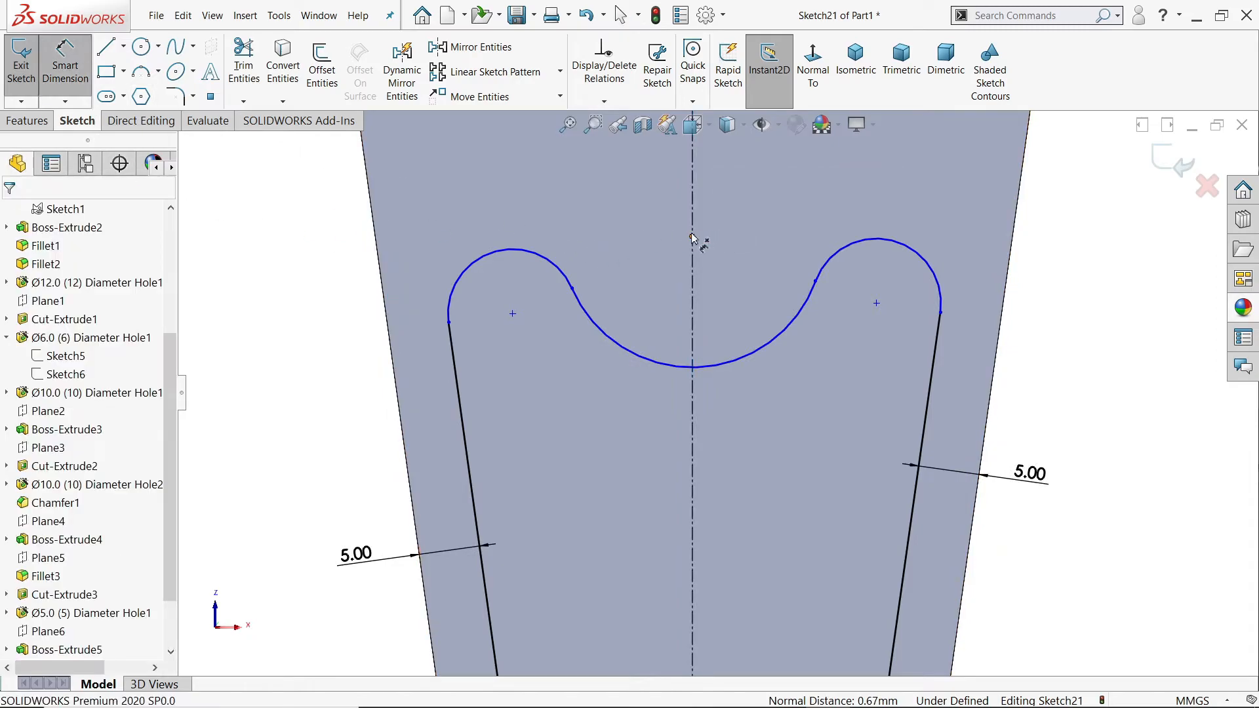
{"action": "left_click", "coordinate": [693, 239]}
{"action": "scroll", "coordinate": [696, 314], "scroll_direction": "up", "scroll_amount": 5}
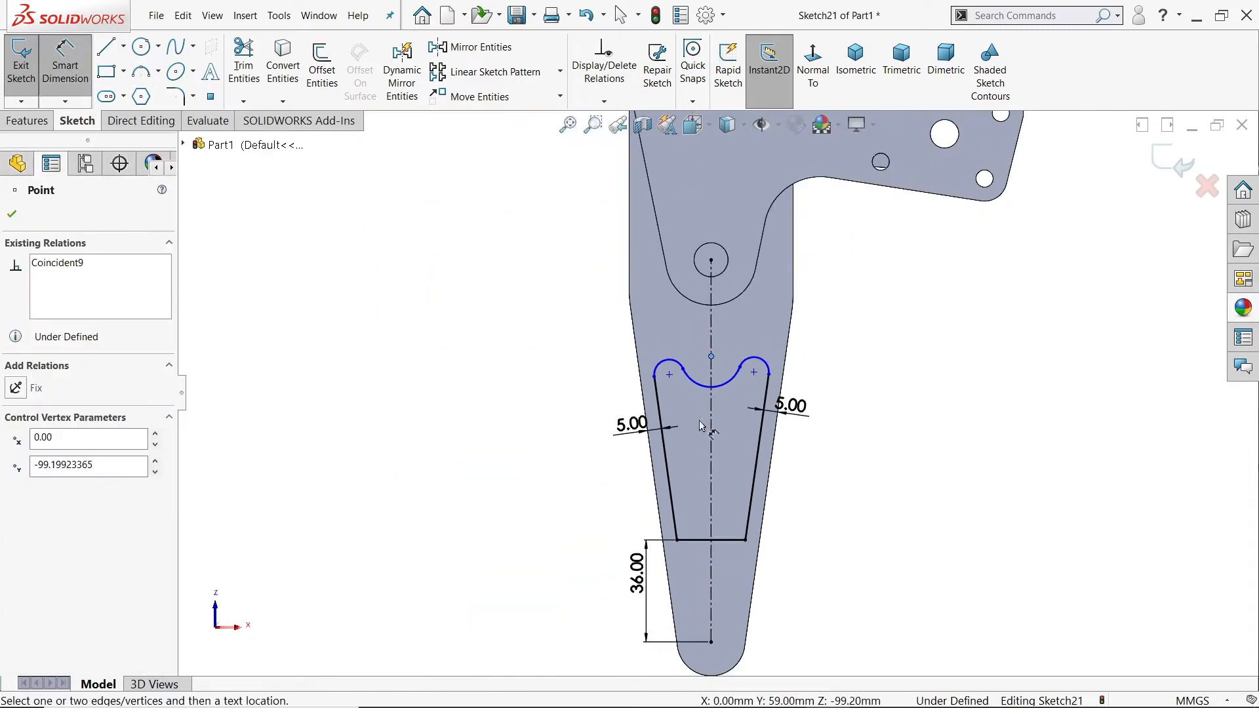
{"action": "scroll", "coordinate": [707, 556], "scroll_direction": "down", "scroll_amount": 2}
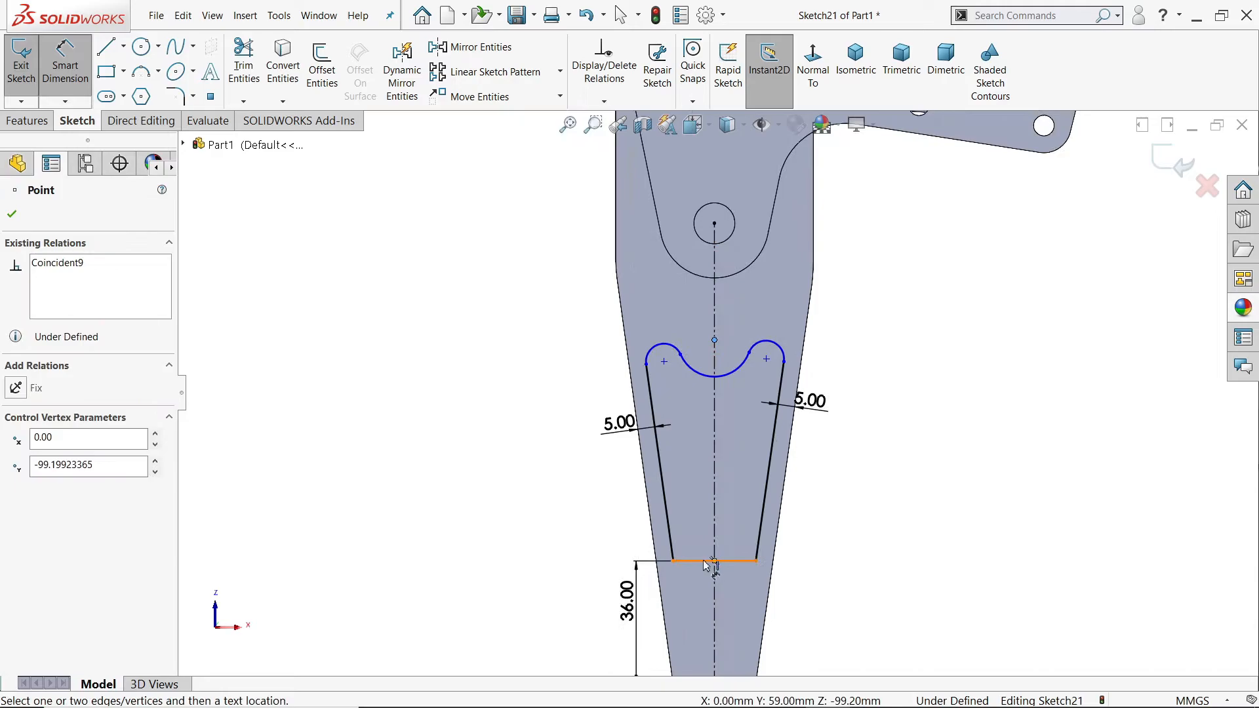
{"action": "left_click", "coordinate": [707, 562]}
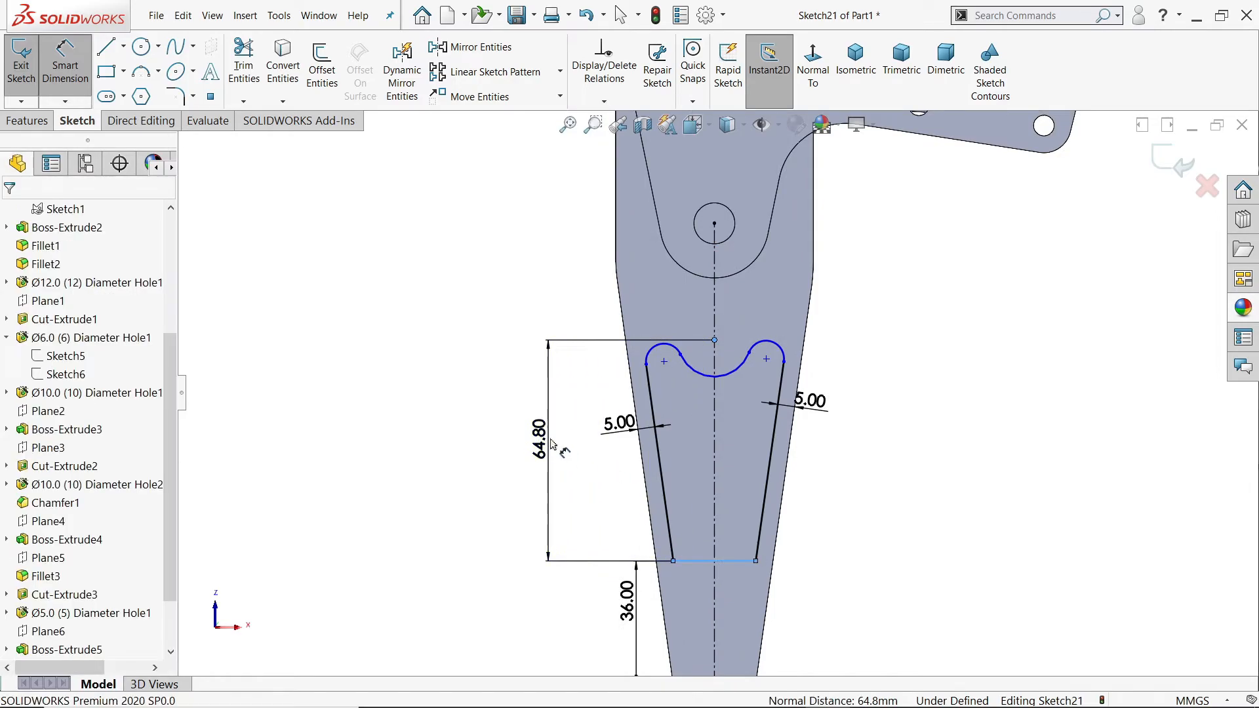
{"action": "left_click", "coordinate": [551, 438]}
{"action": "type", "text": "99"}
{"action": "key", "text": "Return"}
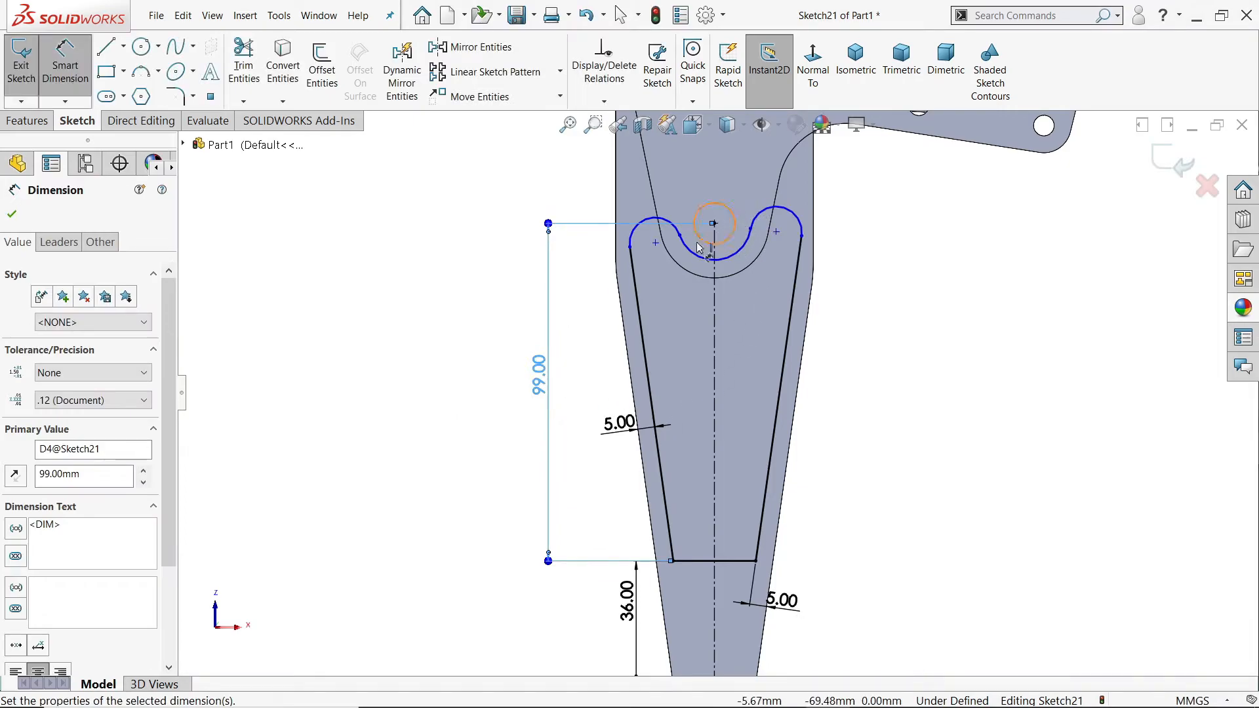
Step: Set the radius of the equal outer arcs to 8 mm
{"action": "scroll", "coordinate": [690, 247], "scroll_direction": "down", "scroll_amount": 3}
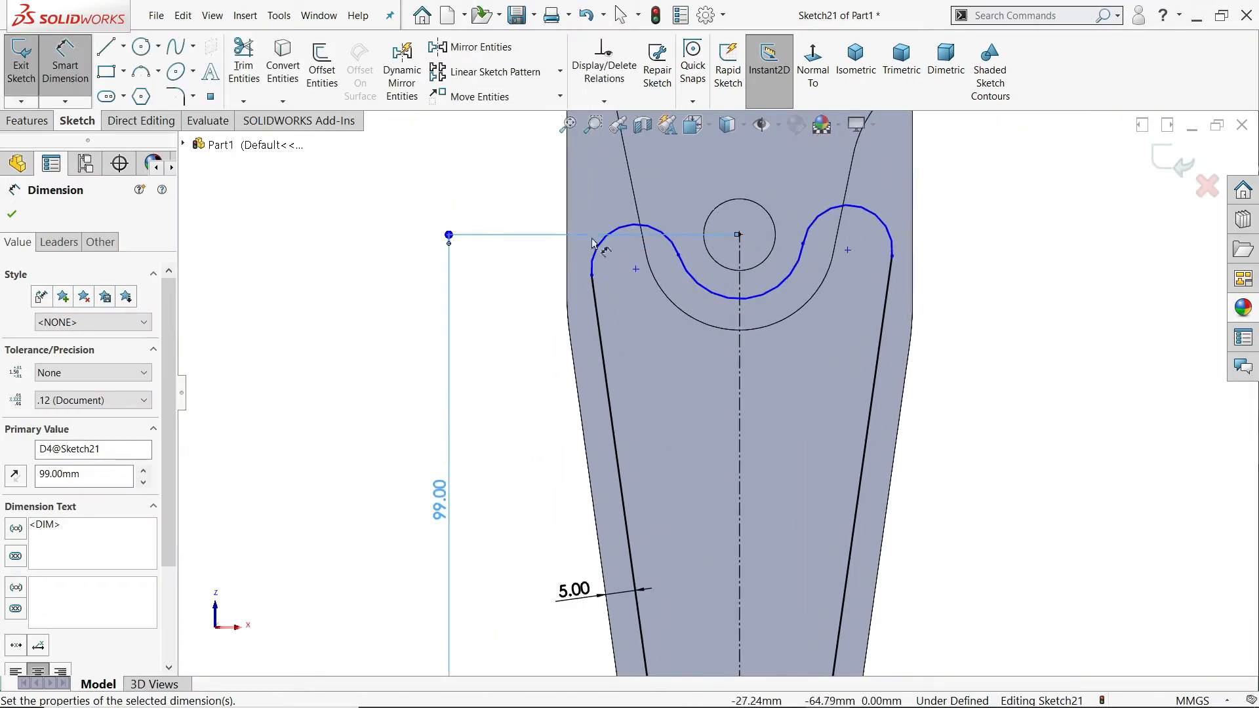
{"action": "left_click", "coordinate": [626, 231]}
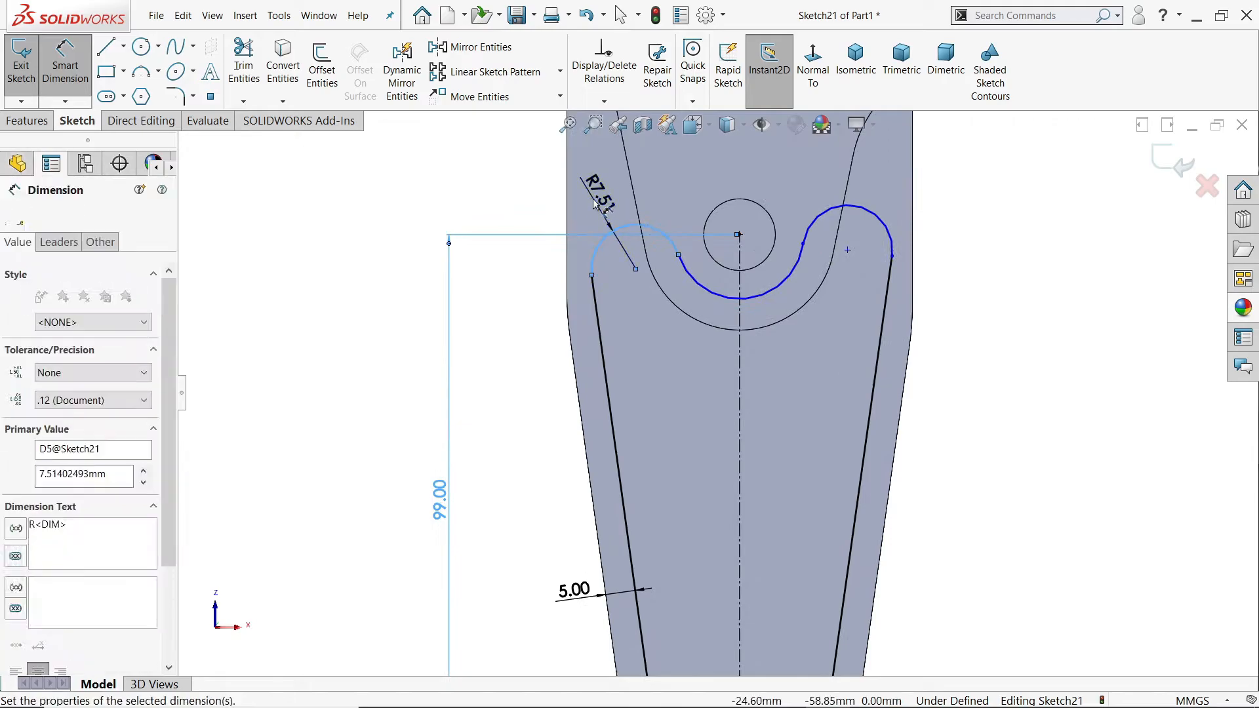
{"action": "left_click", "coordinate": [595, 202]}
{"action": "type", "text": "8"}
{"action": "left_click", "coordinate": [515, 175]}
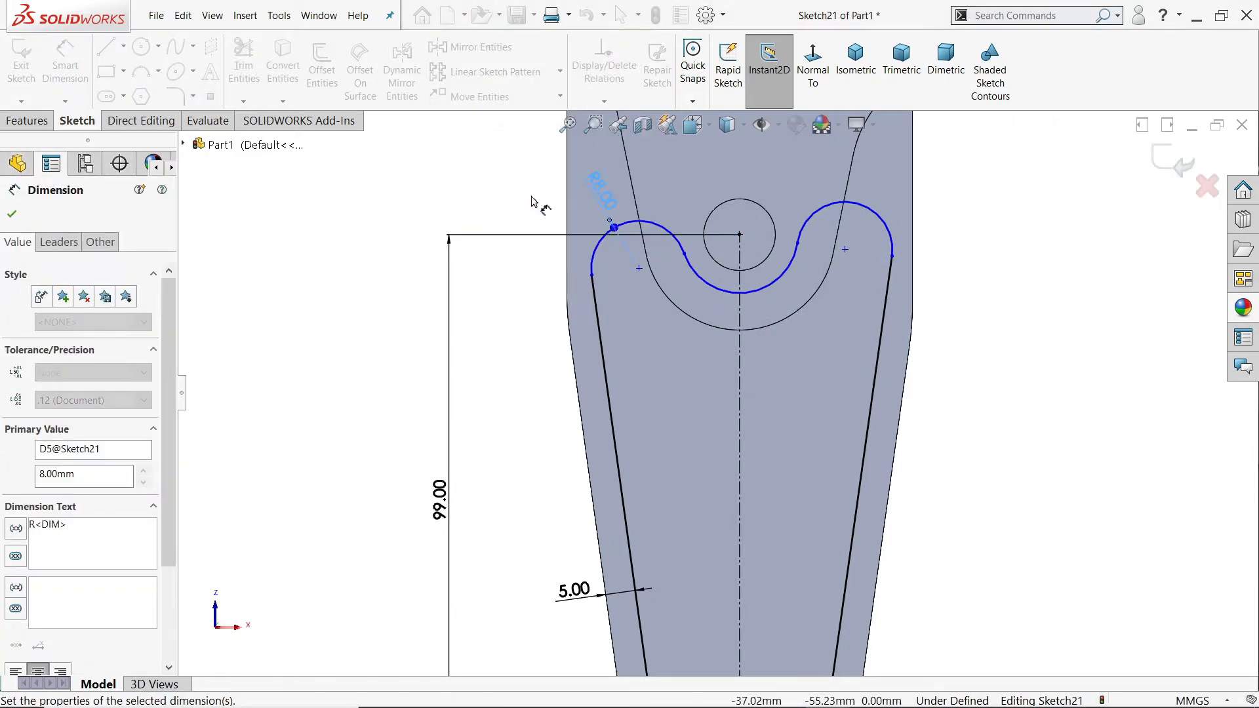
Step: Set the radius of the middle arc around the hole to 16 mm
{"action": "left_click", "coordinate": [703, 308]}
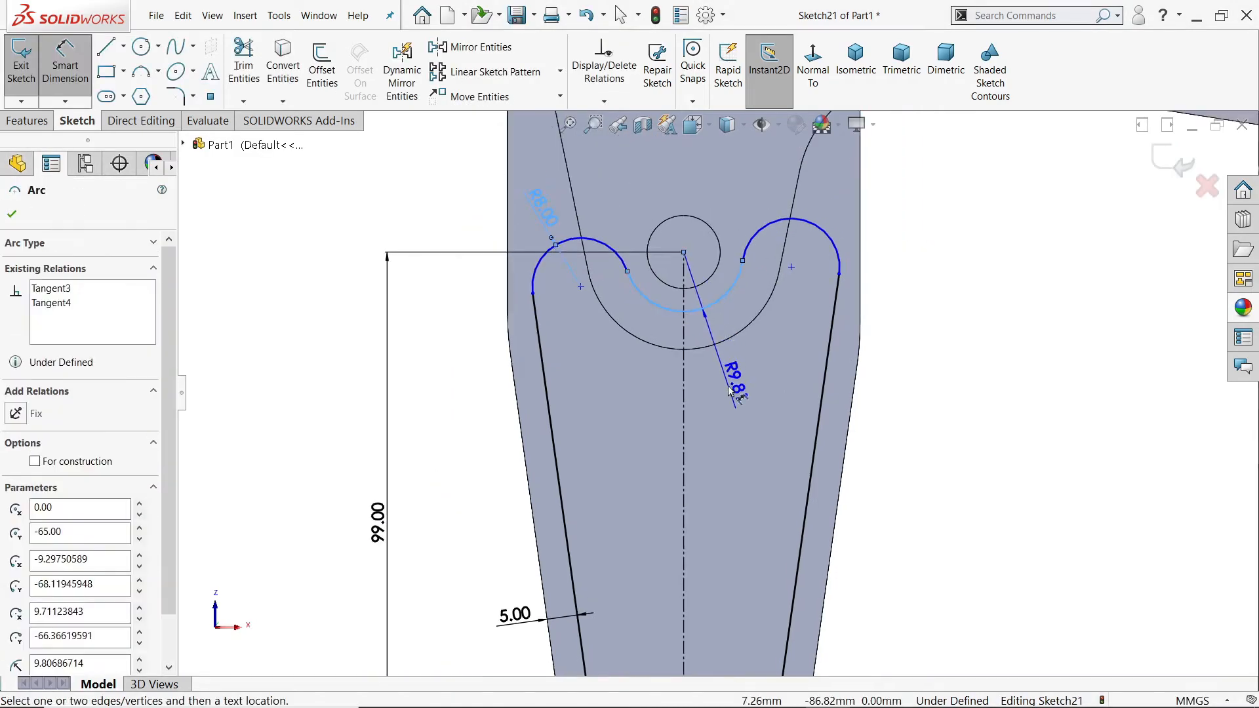
{"action": "left_click", "coordinate": [730, 390]}
{"action": "type", "text": "1"}
{"action": "key", "text": "Return"}
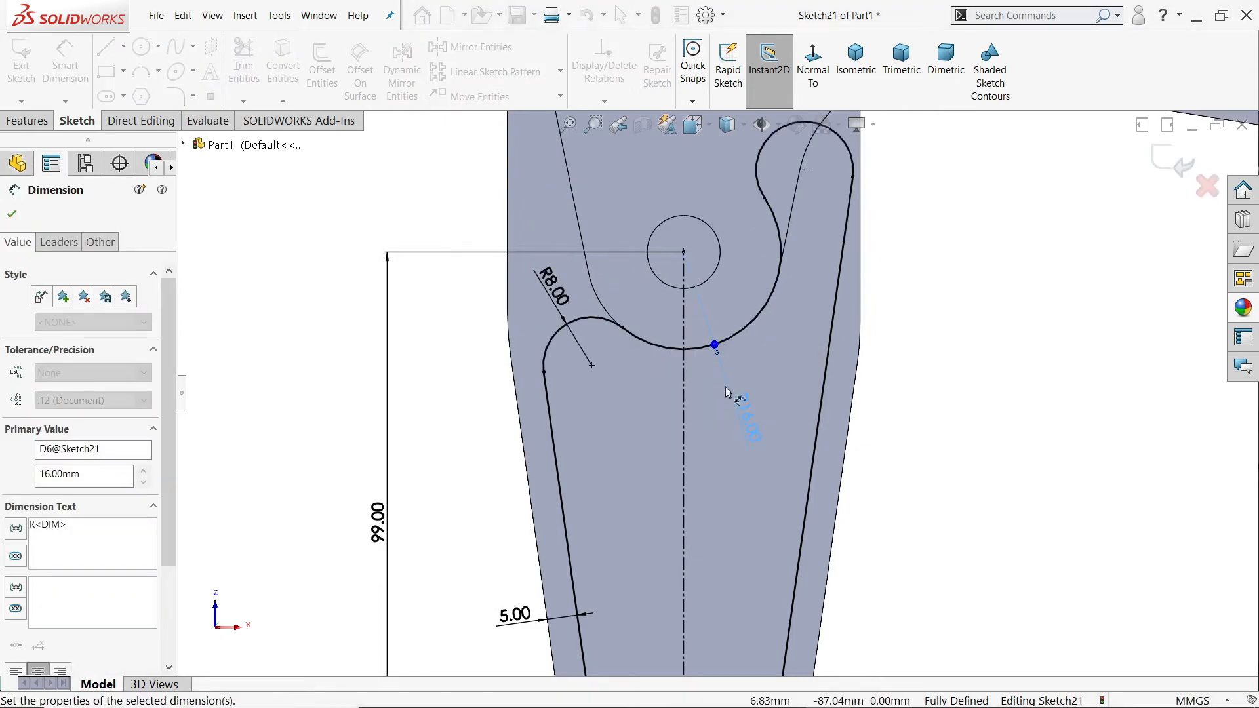
Step: Delete the tangent relation between the right outer arc and the middle arc of the pocket profile
{"action": "left_click", "coordinate": [11, 214]}
{"action": "scroll", "coordinate": [797, 284], "scroll_direction": "up", "scroll_amount": 3}
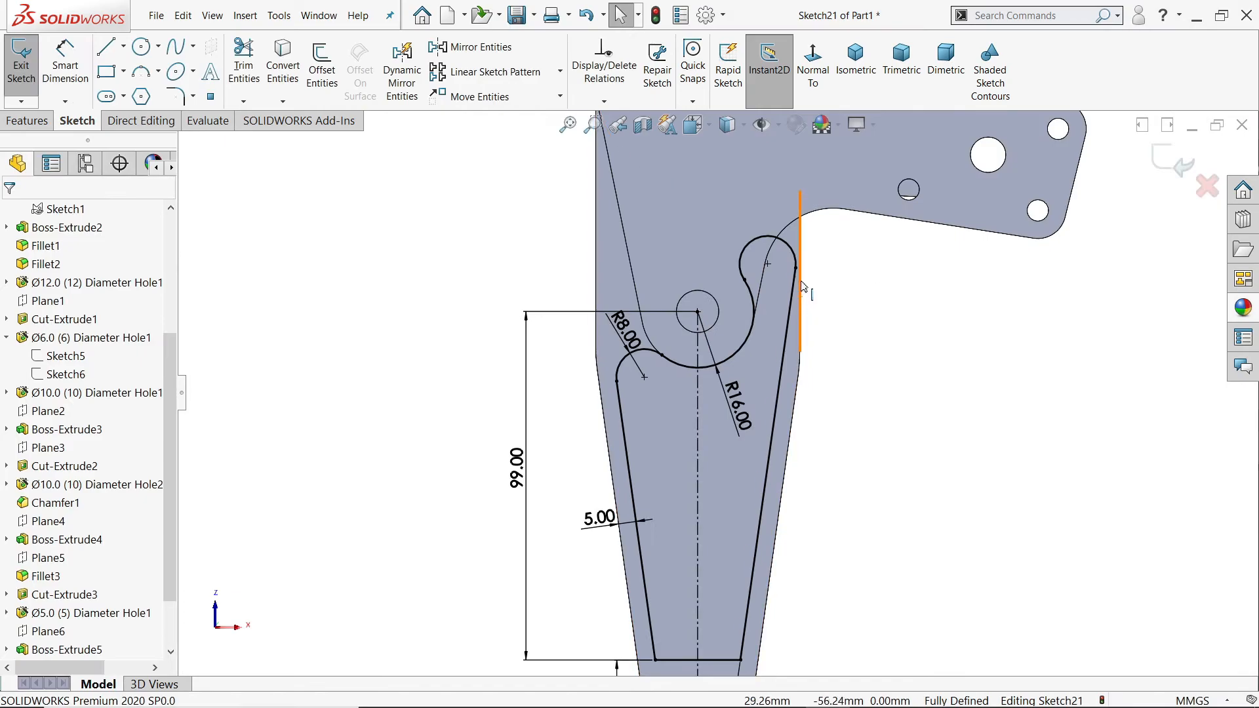
{"action": "left_click", "coordinate": [795, 267]}
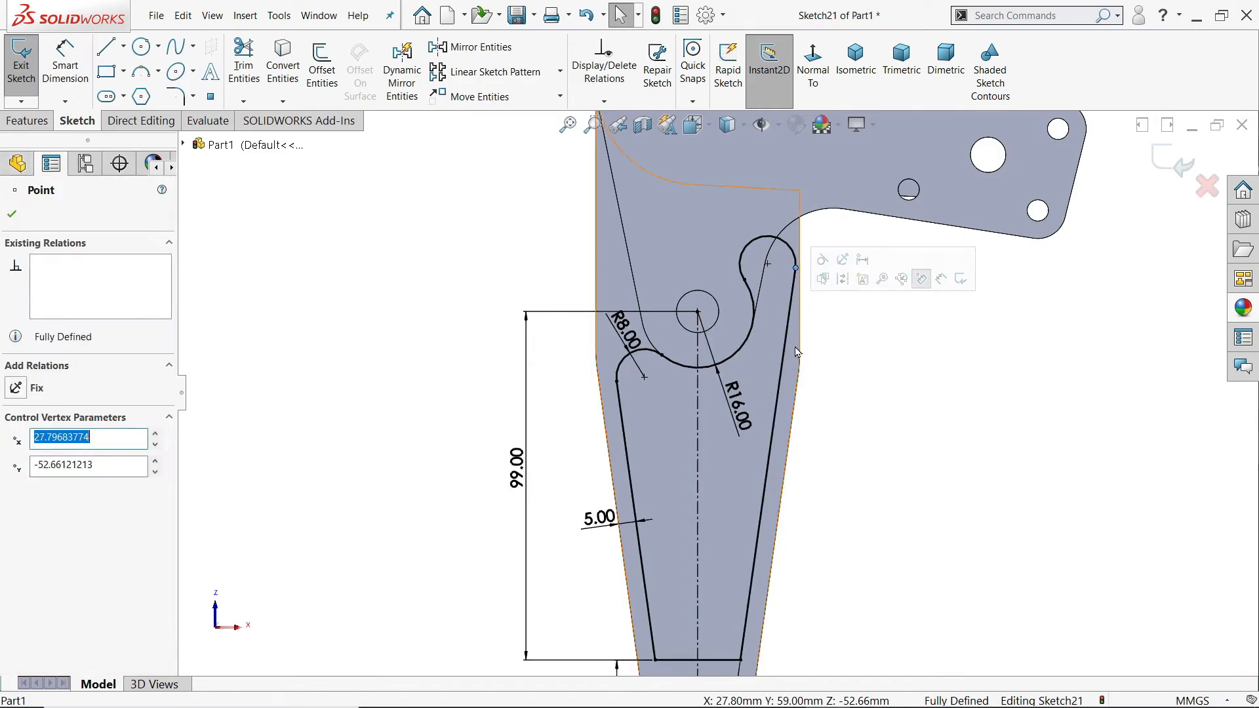
{"action": "scroll", "coordinate": [786, 375], "scroll_direction": "down", "scroll_amount": 1}
{"action": "left_click", "coordinate": [733, 254]}
{"action": "left_click", "coordinate": [728, 281]}
{"action": "key", "text": "Delete"}
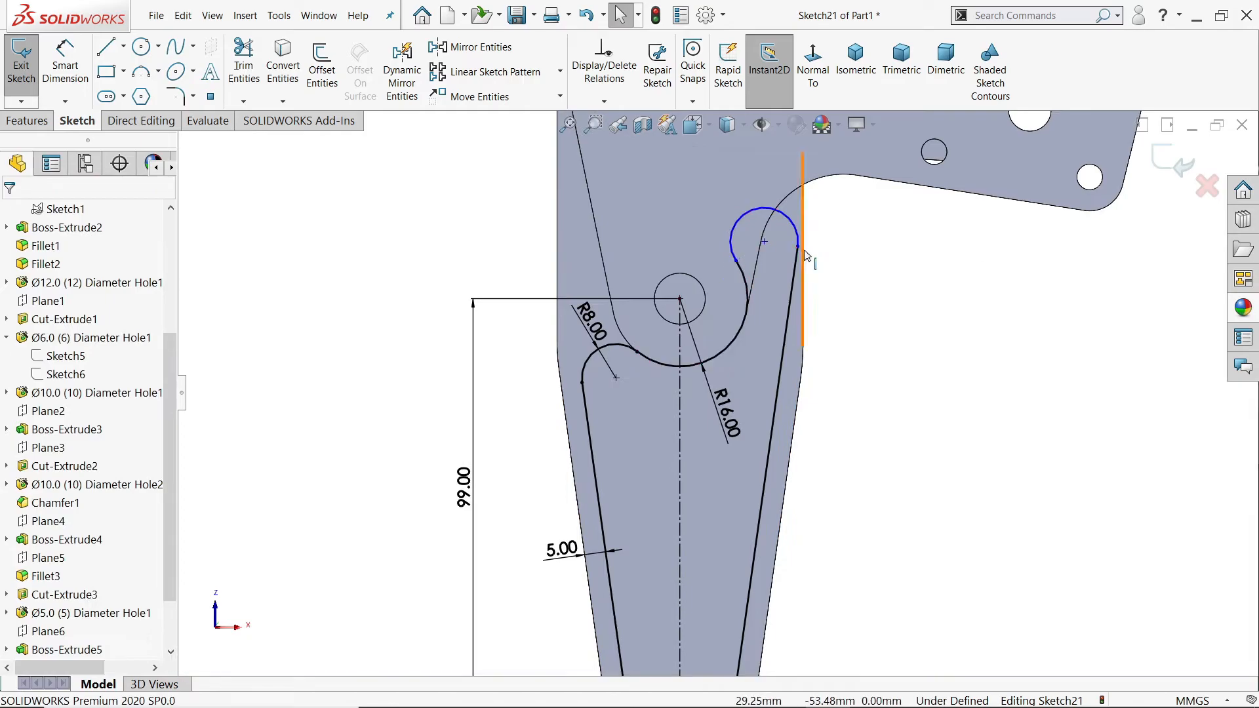
Step: Delete the middle arc with its dimensions and pull the right outer arc down level with the left one
{"action": "left_click", "coordinate": [626, 346]}
{"action": "mouse_move", "coordinate": [735, 261]}
{"action": "left_mouse_down"}
{"action": "mouse_move", "coordinate": [749, 293]}
{"action": "mouse_move", "coordinate": [742, 279]}
{"action": "left_mouse_up"}
{"action": "left_click", "coordinate": [727, 346]}
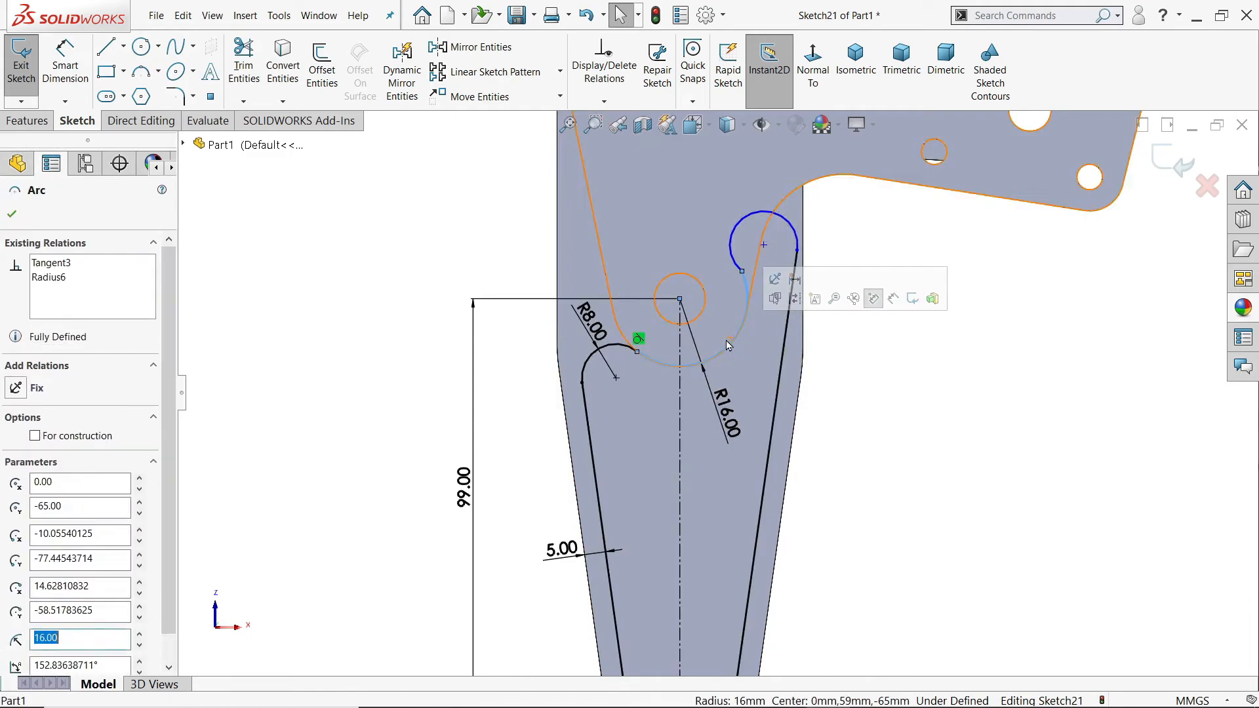
{"action": "key", "text": "Delete"}
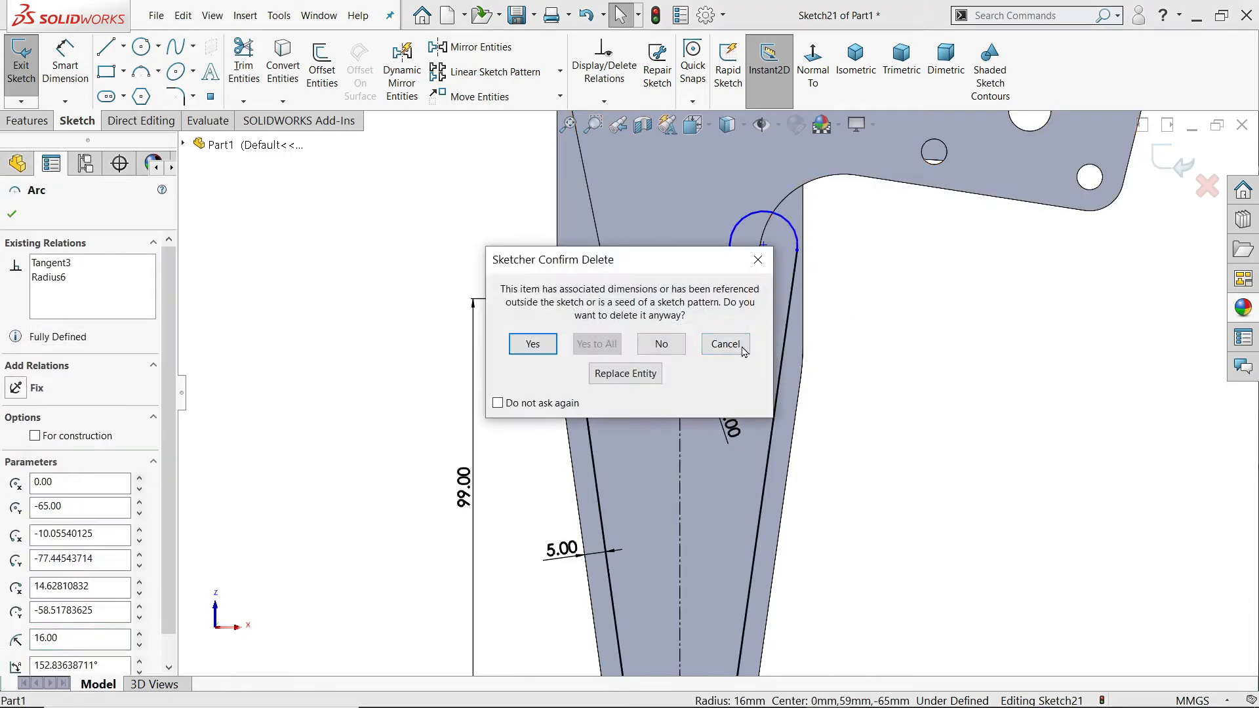
{"action": "left_click", "coordinate": [527, 345]}
{"action": "left_click_drag", "start_coordinate": [797, 261], "coordinate": [771, 392]}
{"action": "scroll", "coordinate": [745, 357], "scroll_direction": "down", "scroll_amount": 2}
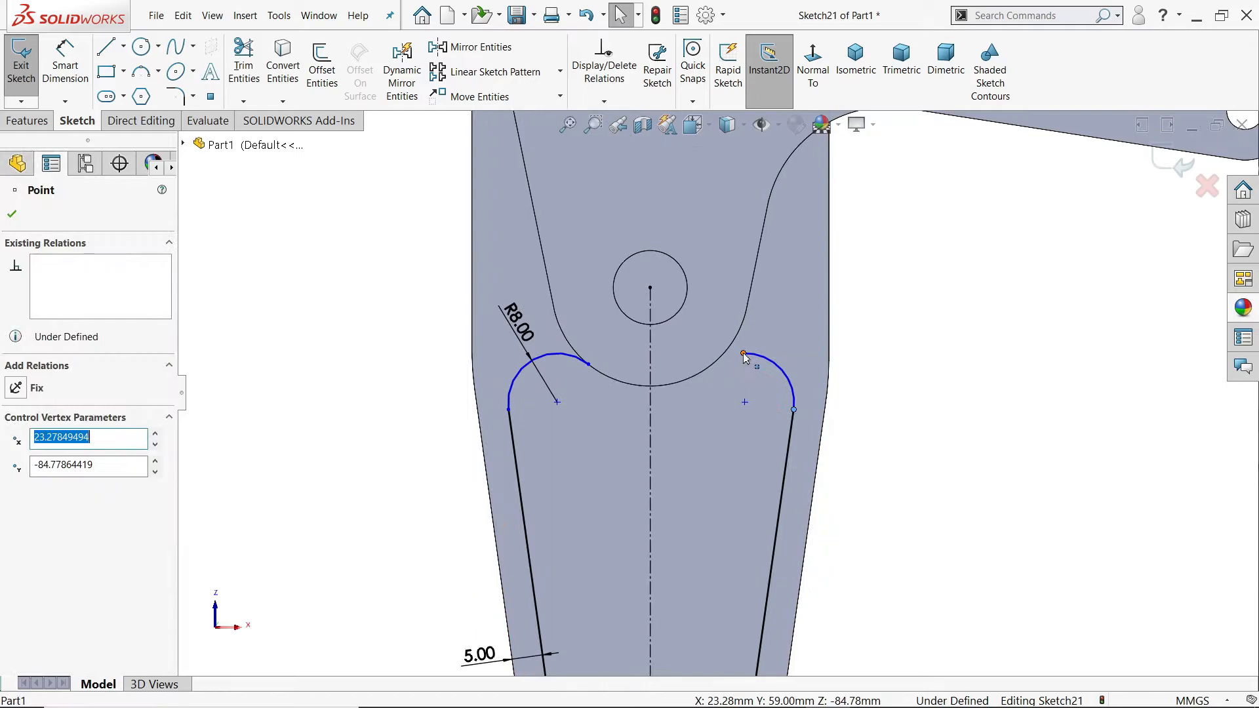
Step: Draw a downward-bowed three-point arc joining the inner endpoints of the two outer arcs below the hole
{"action": "left_click", "coordinate": [139, 74]}
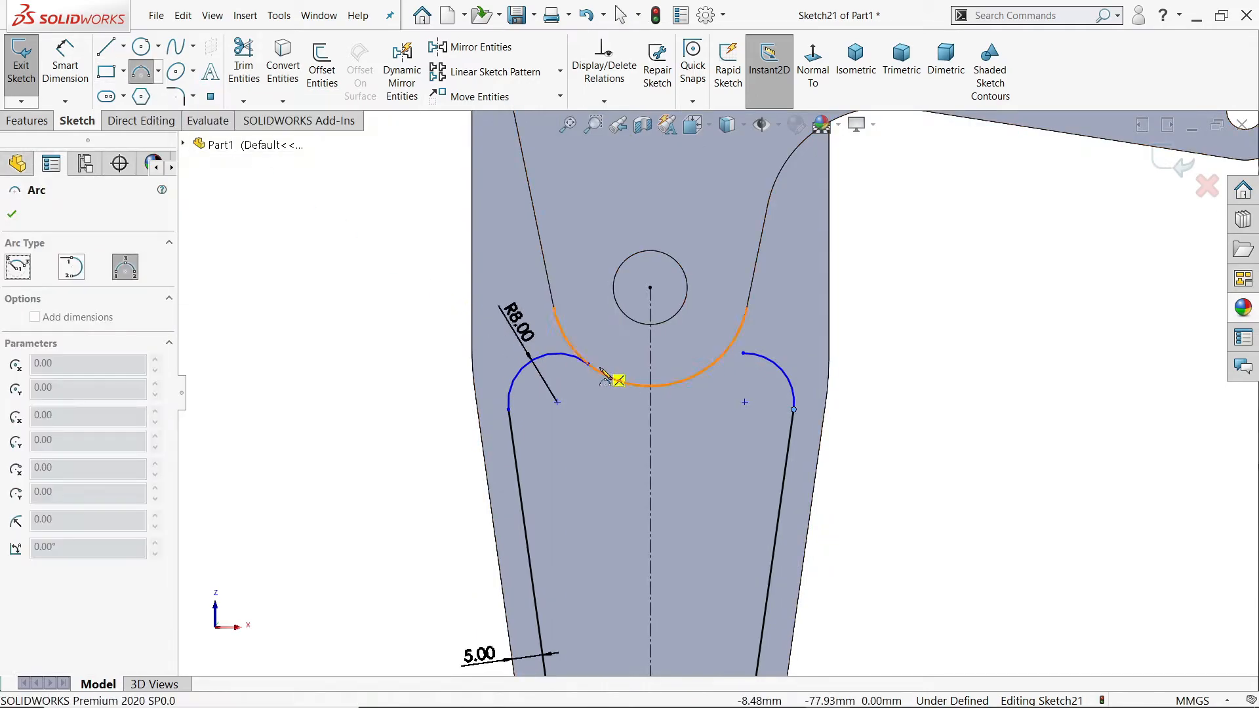
{"action": "left_click_drag", "start_coordinate": [588, 365], "coordinate": [743, 355]}
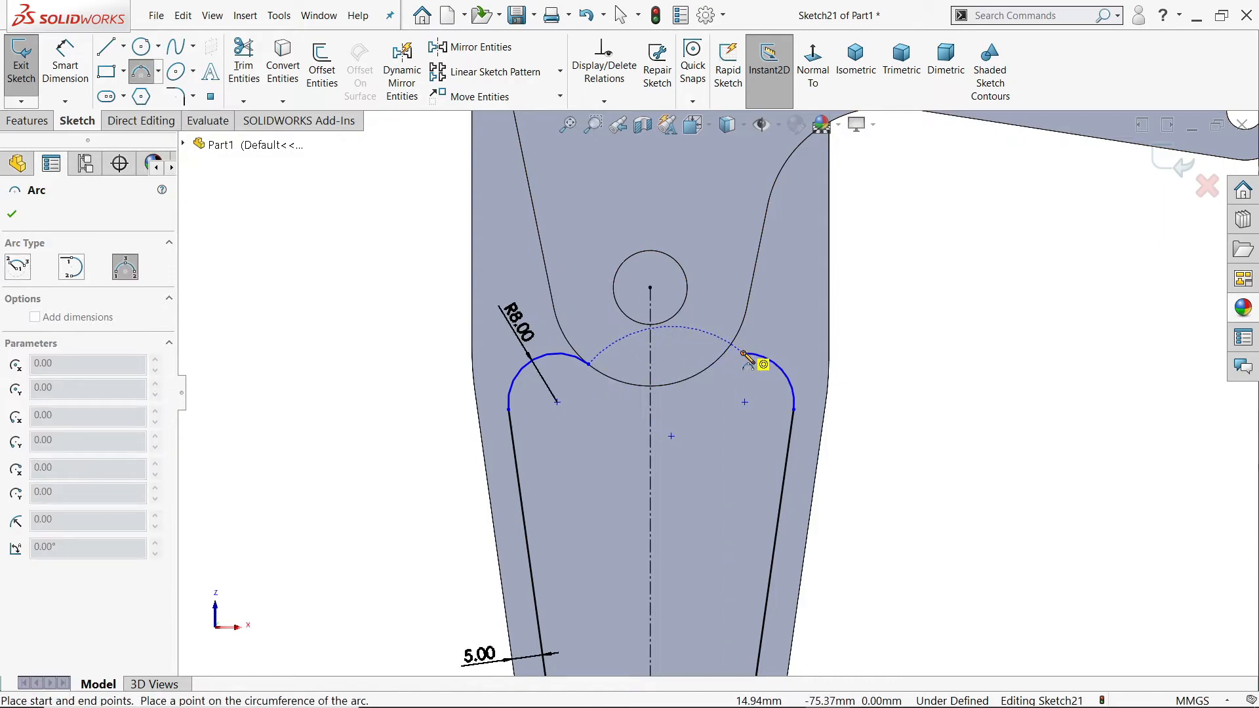
{"action": "left_click", "coordinate": [754, 391]}
{"action": "right_click", "coordinate": [916, 374]}
{"action": "left_click", "coordinate": [947, 374]}
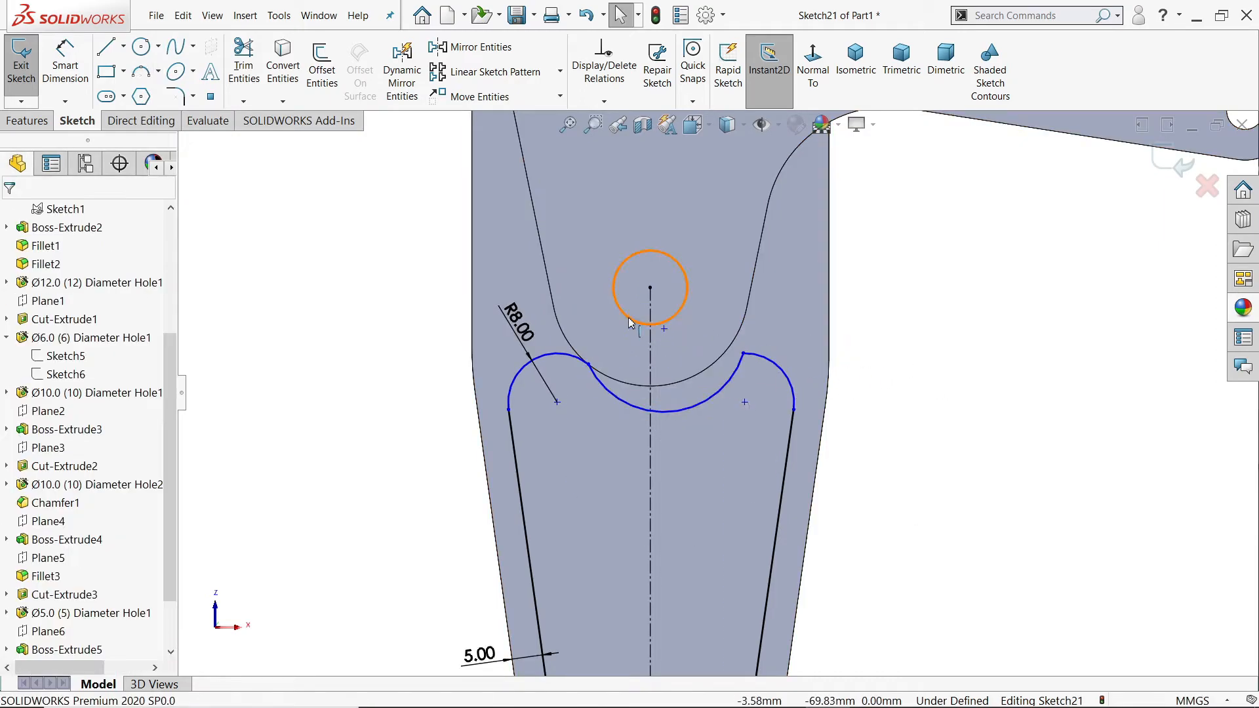
Step: Merge the new arc's centre with the centerline's endpoint at the hole and make the arc tangent to the right outer arc
{"action": "left_click", "coordinate": [664, 329]}
{"action": "left_click", "coordinate": [650, 288], "text": "ctrl"}
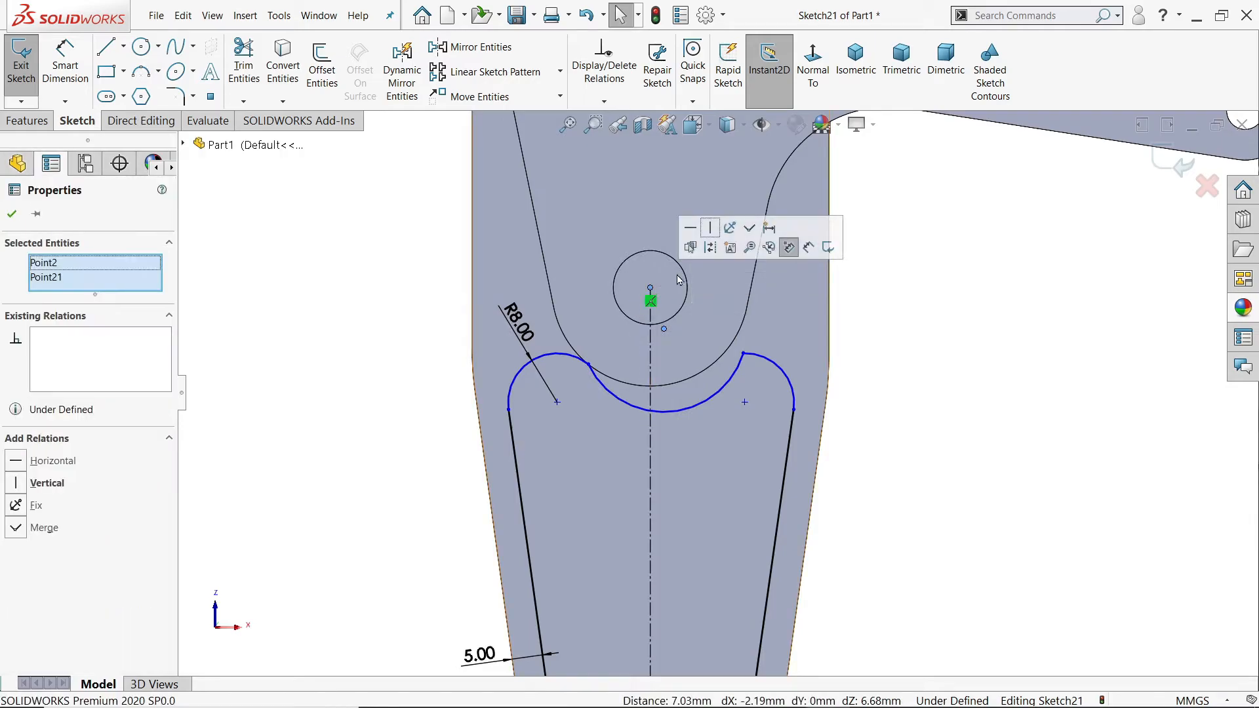
{"action": "left_click", "coordinate": [749, 227]}
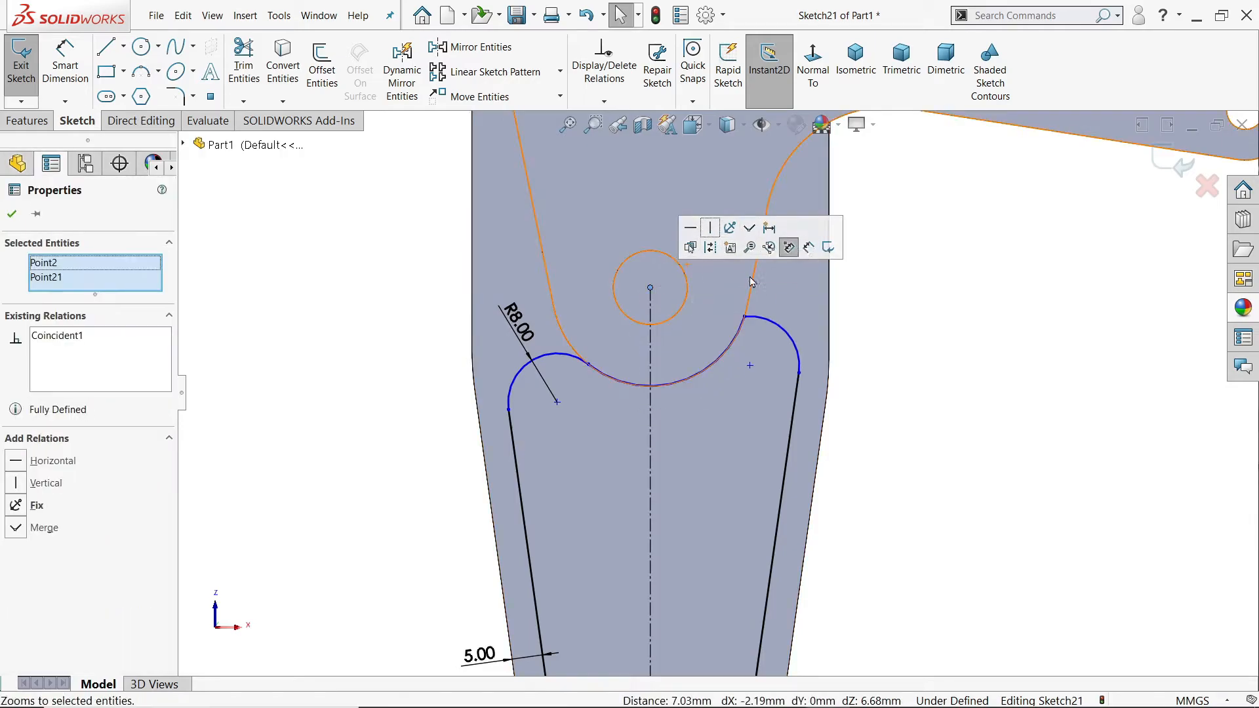
{"action": "left_click", "coordinate": [744, 318]}
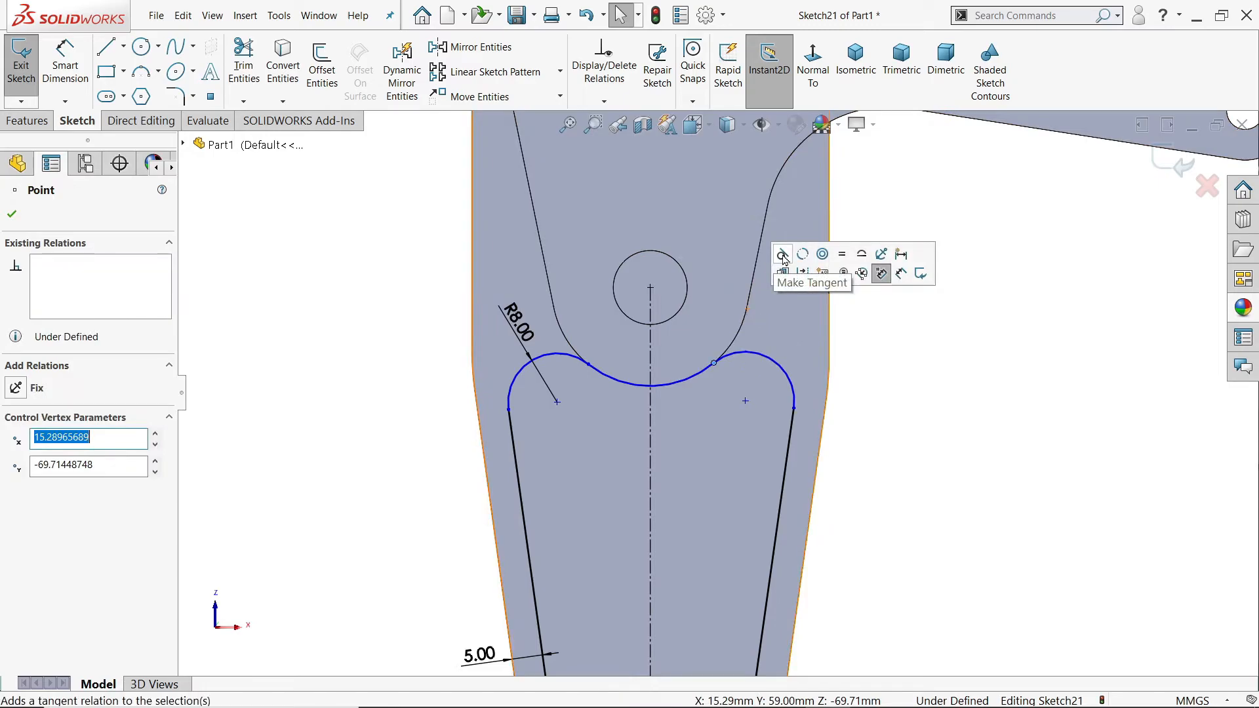
{"action": "left_click", "coordinate": [784, 256]}
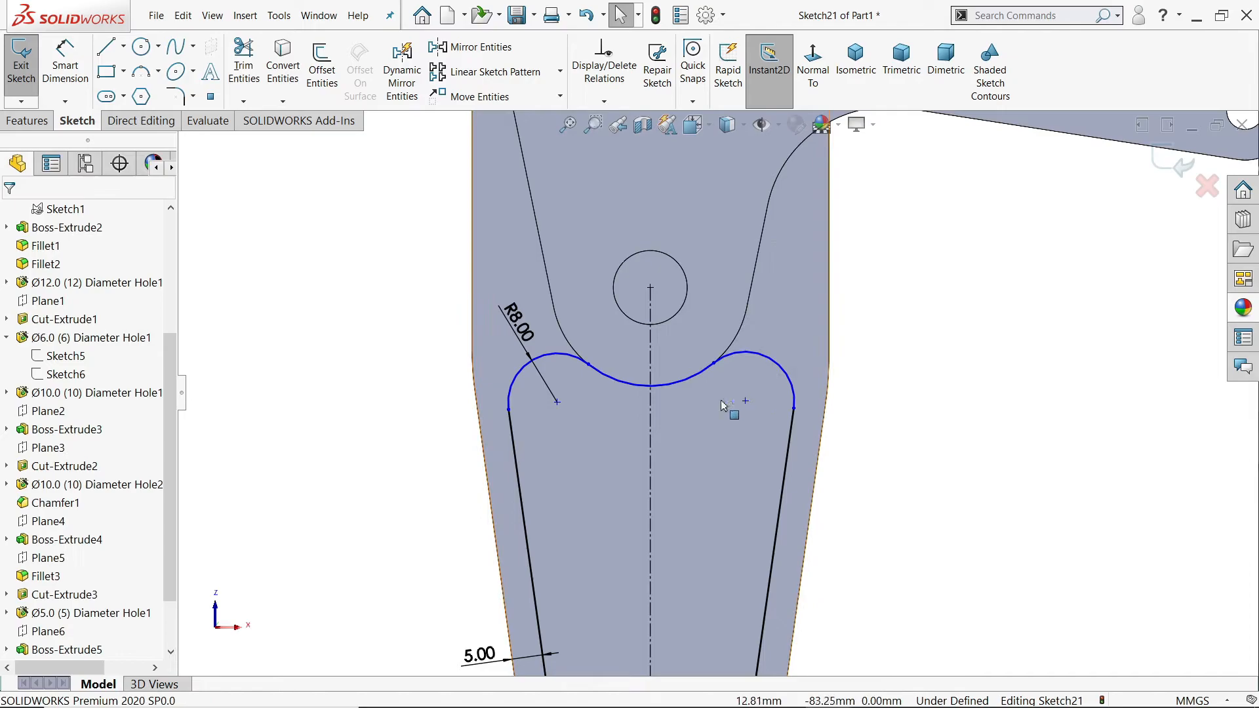
Step: Dimension the redrawn middle arc with a 16 mm radius
{"action": "left_click", "coordinate": [64, 63]}
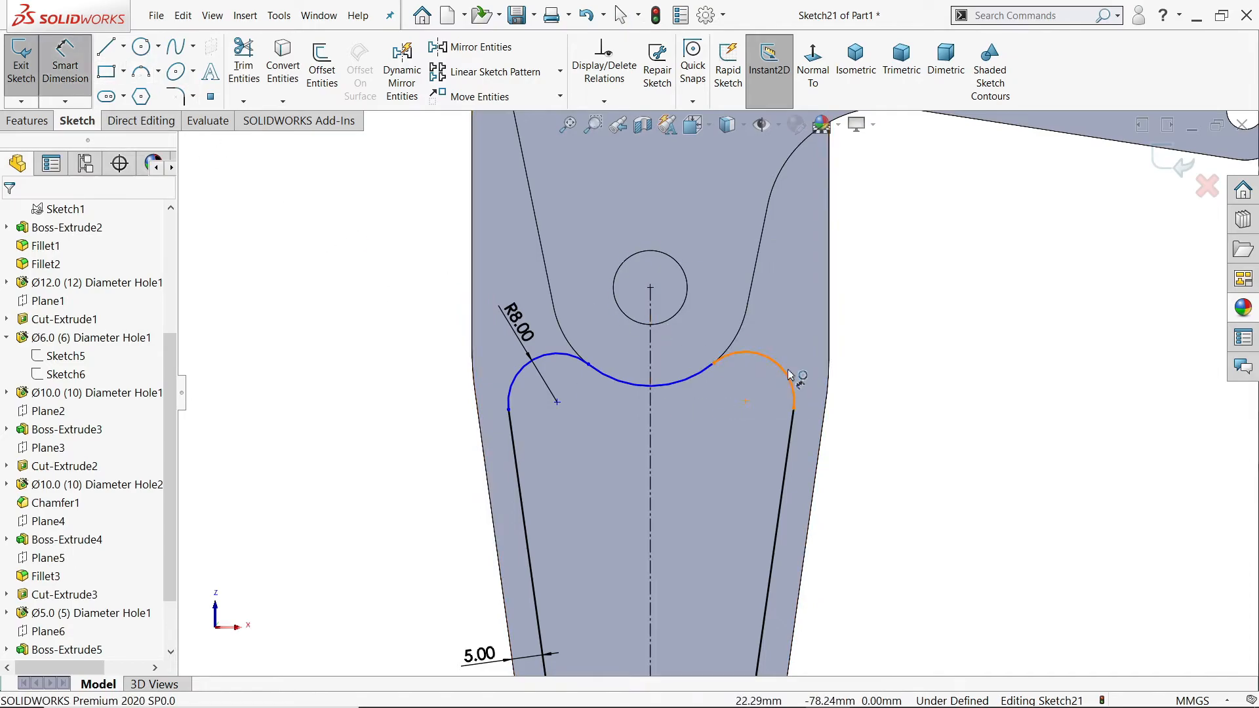
{"action": "left_click", "coordinate": [663, 391]}
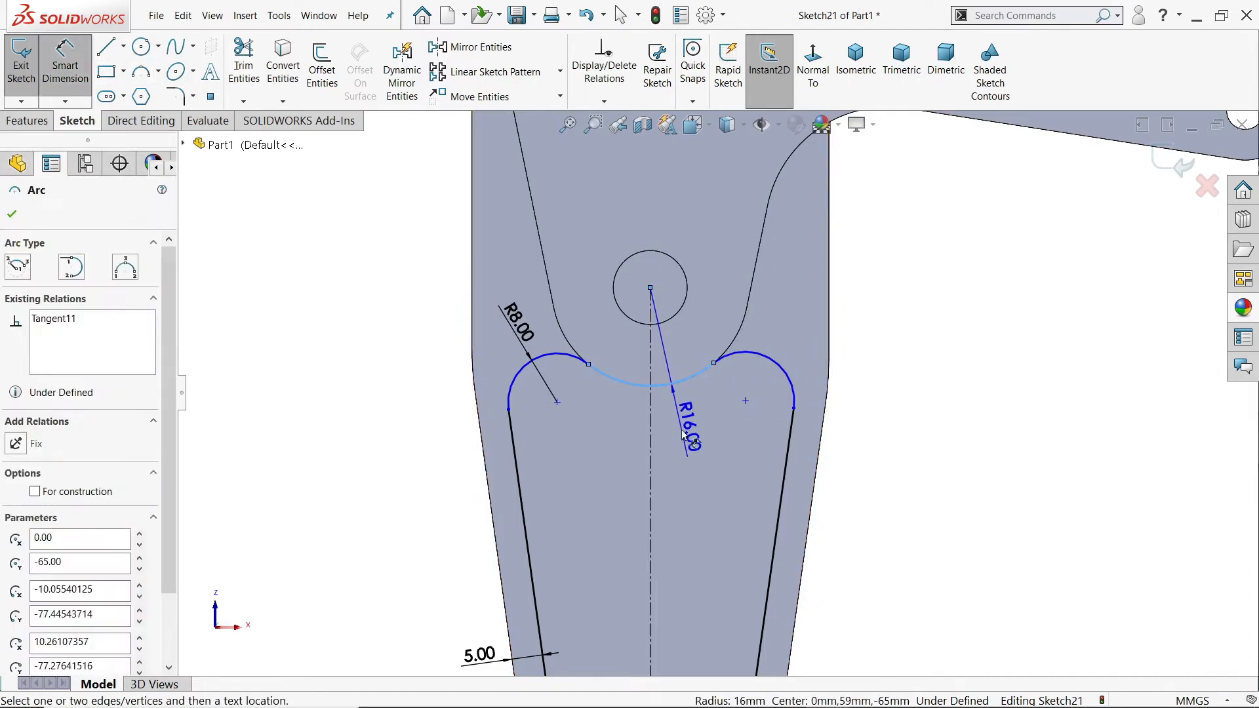
{"action": "left_click", "coordinate": [683, 424]}
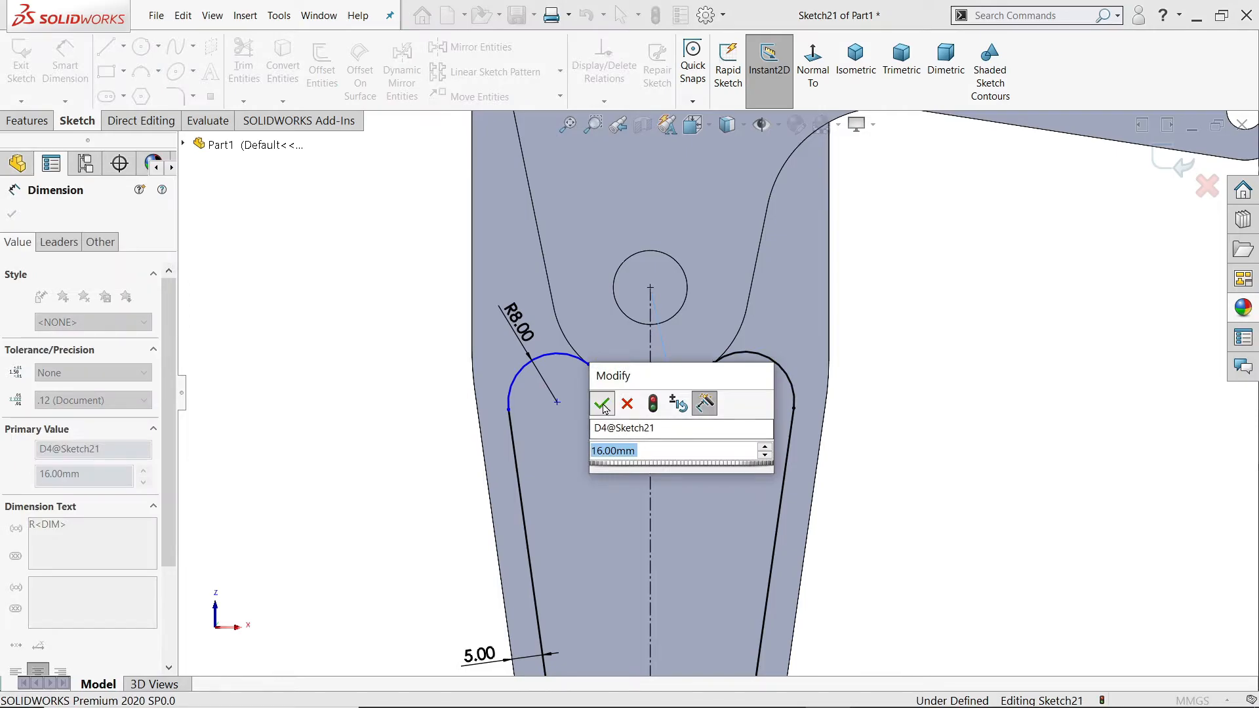
{"action": "left_click", "coordinate": [601, 405]}
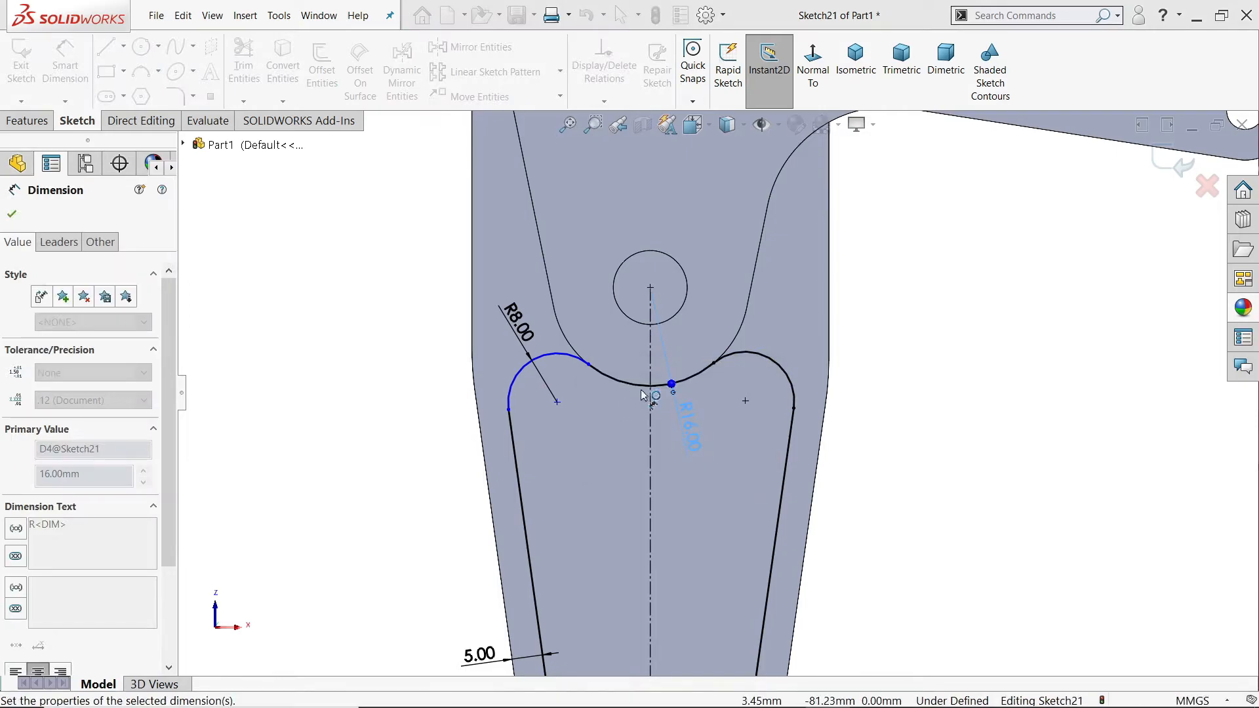
{"action": "left_click", "coordinate": [11, 211]}
Step: Make the left outer arc tangent to the middle arc at their shared endpoint
{"action": "left_click", "coordinate": [512, 398]}
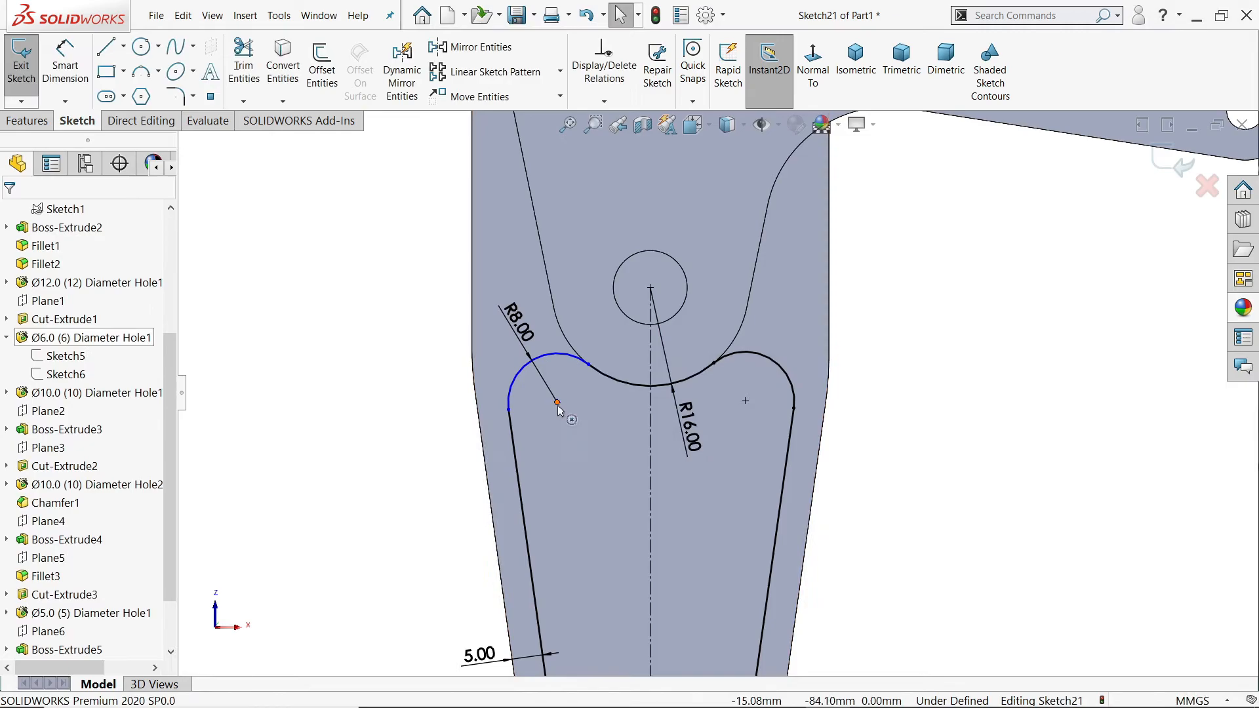
{"action": "left_click", "coordinate": [588, 365]}
{"action": "left_click", "coordinate": [626, 307]}
{"action": "left_click", "coordinate": [950, 375]}
{"action": "key", "text": "f"}
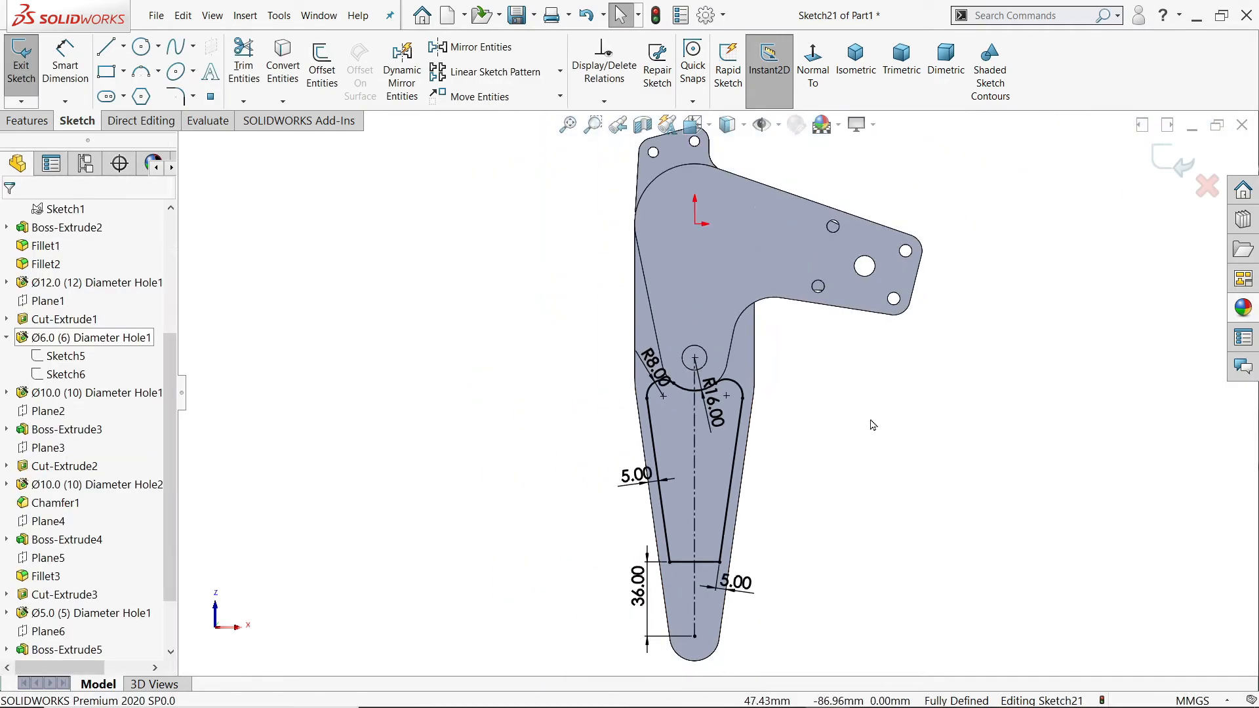
Step: Round both corners at the narrow end of the pocket profile with 8 mm sketch fillets
{"action": "scroll", "coordinate": [747, 564], "scroll_direction": "down", "scroll_amount": 3}
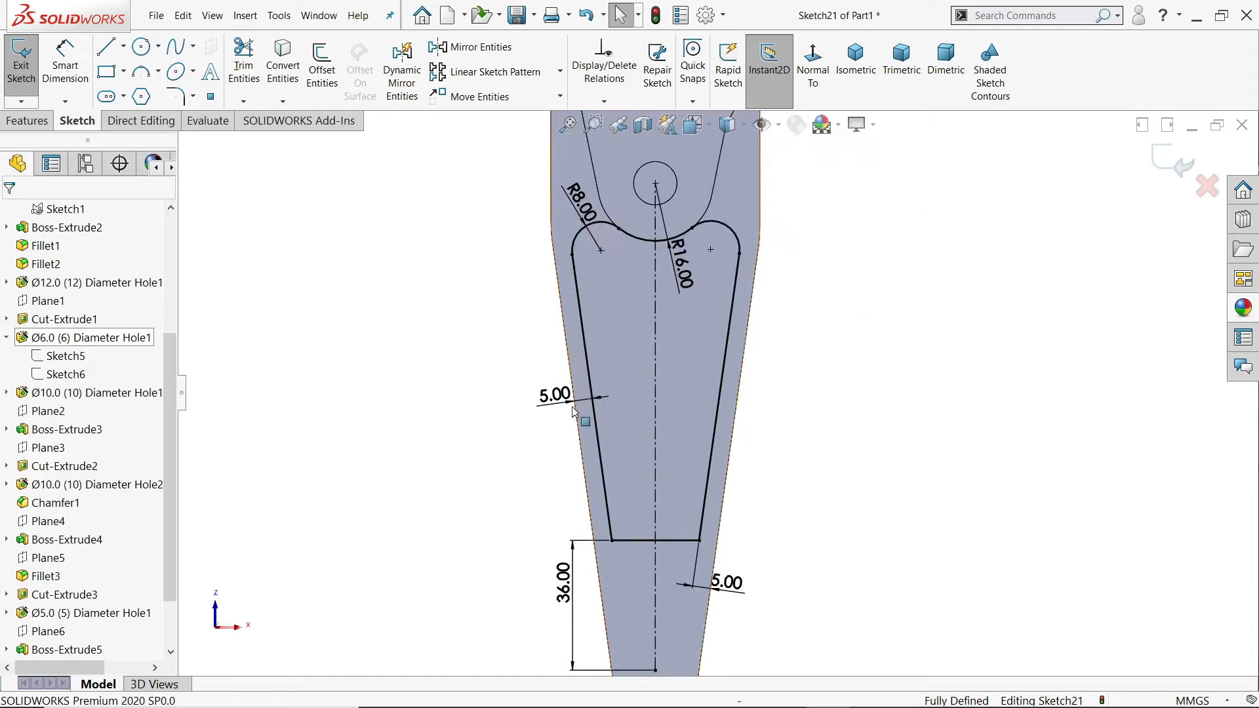
{"action": "left_click", "coordinate": [176, 97]}
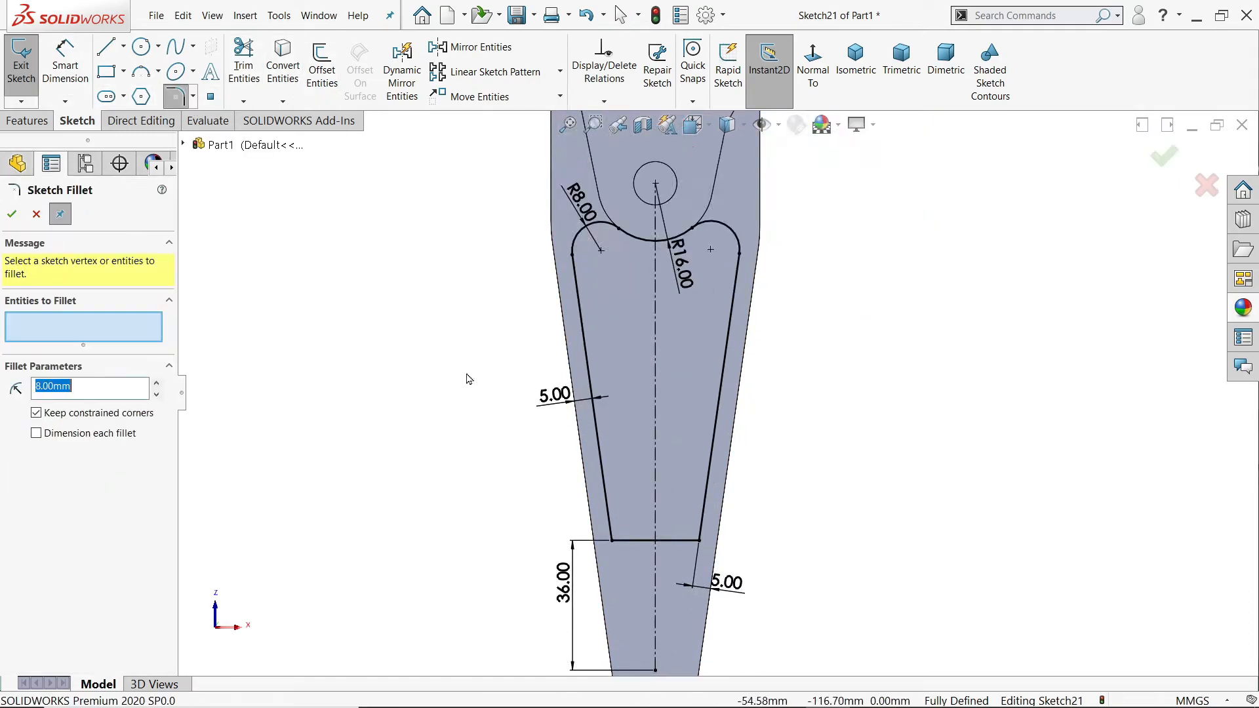
{"action": "scroll", "coordinate": [694, 548], "scroll_direction": "down", "scroll_amount": 3}
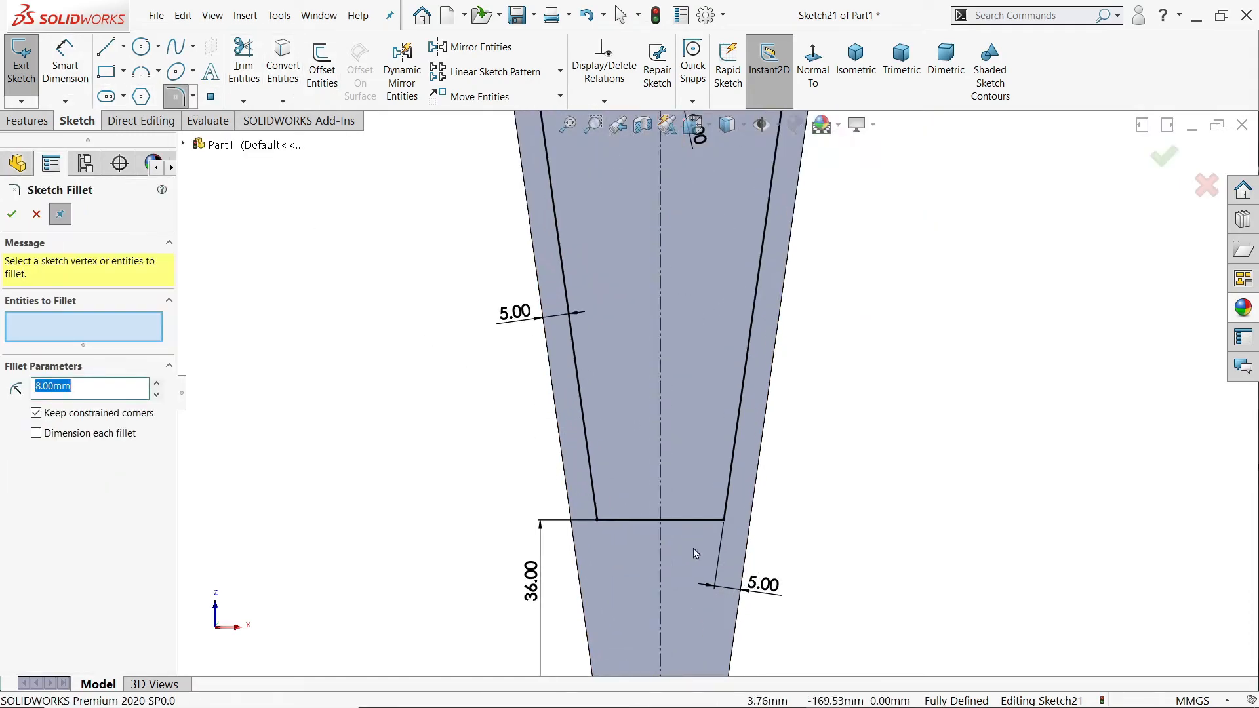
{"action": "left_click", "coordinate": [725, 514]}
{"action": "left_click", "coordinate": [570, 510]}
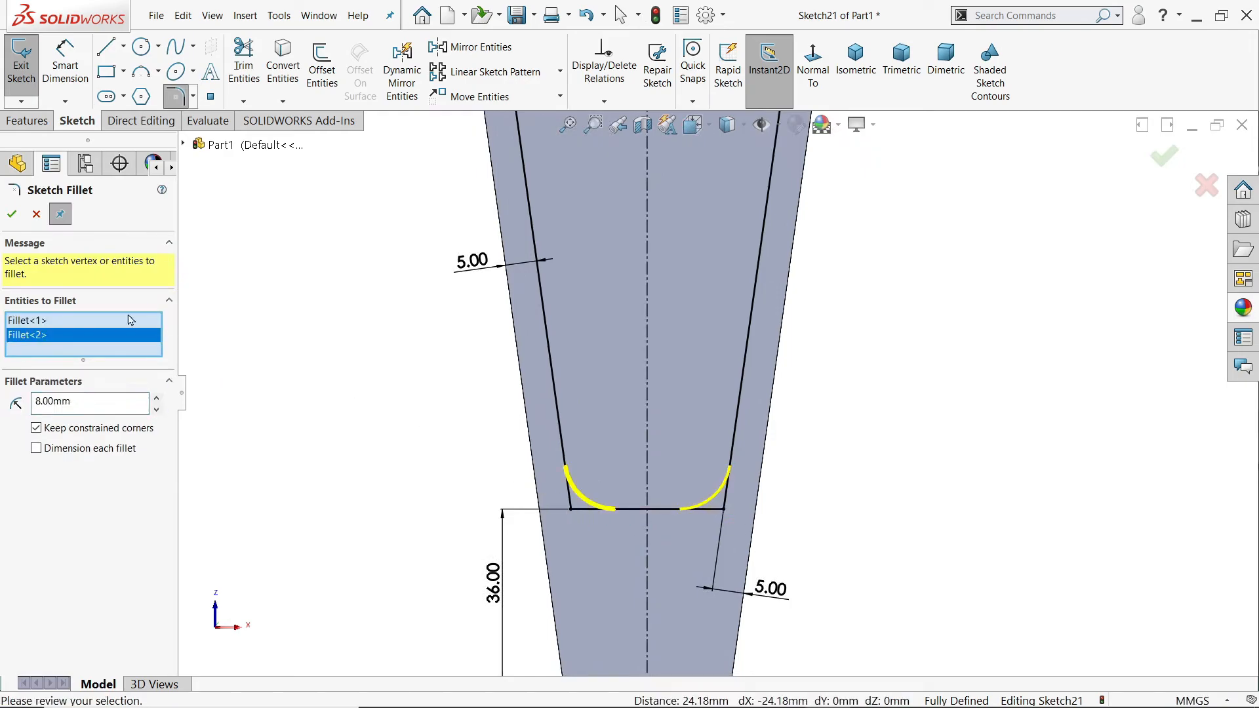
{"action": "left_click", "coordinate": [11, 214]}
{"action": "scroll", "coordinate": [497, 294], "scroll_direction": "up", "scroll_amount": 5}
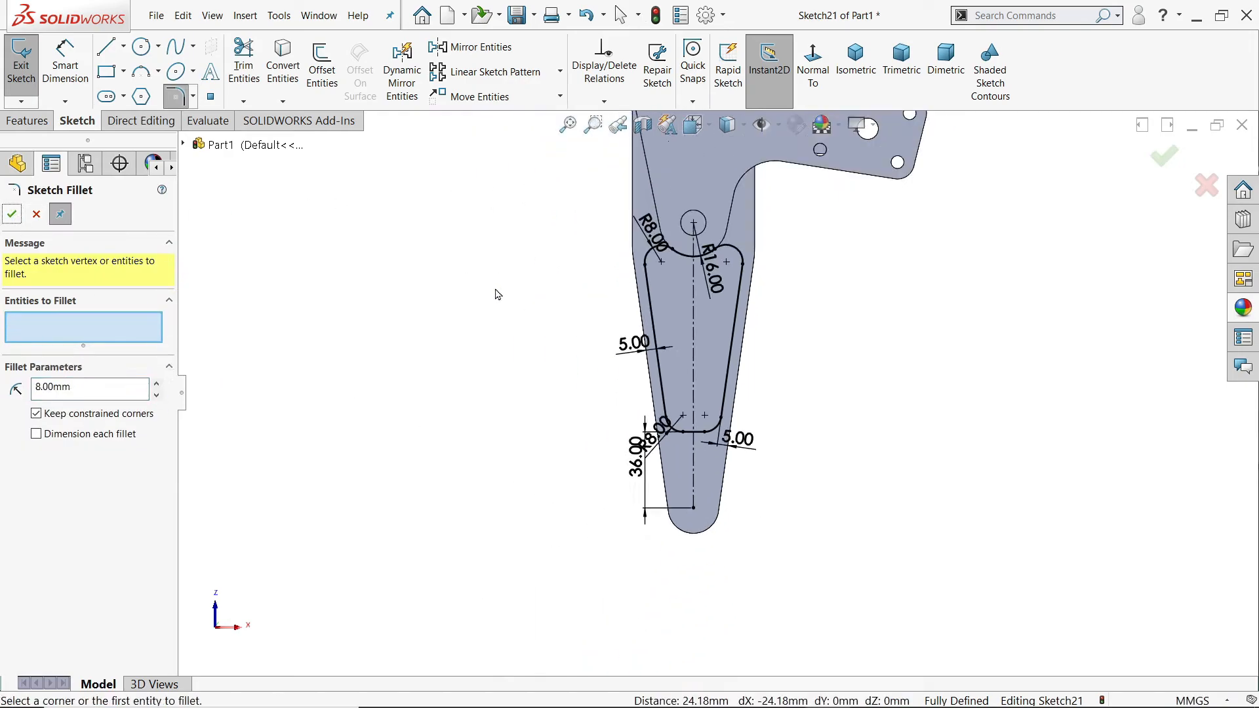
{"action": "left_click", "coordinate": [27, 121]}
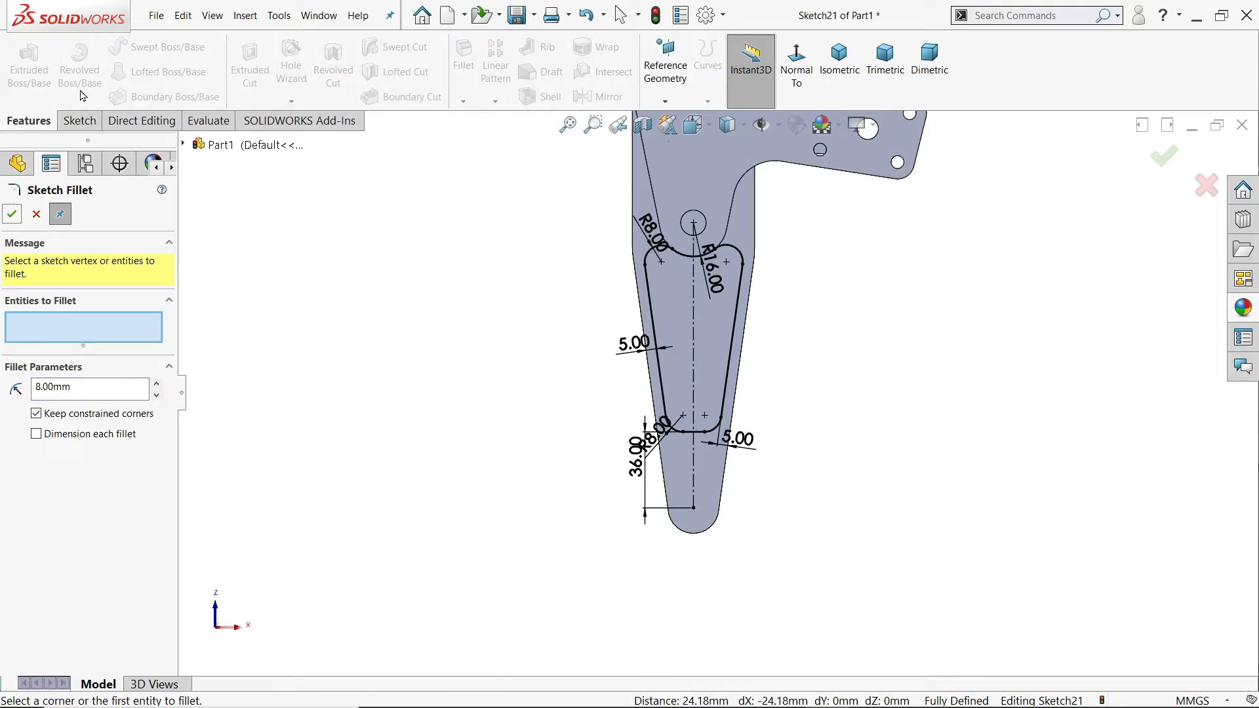
{"action": "left_click", "coordinate": [35, 215]}
Step: Cut the pocket profile into the arm as a blind extruded cut with a depth of (30-9)/2 mm
{"action": "left_click", "coordinate": [249, 66]}
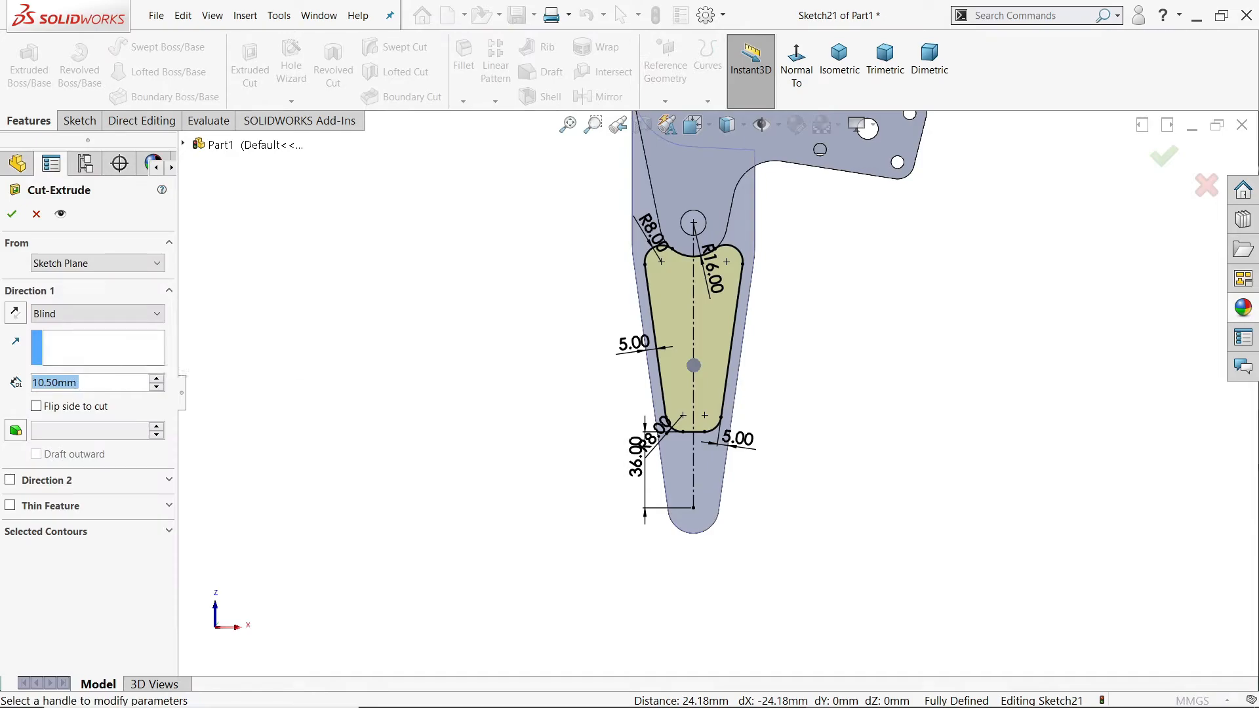
{"action": "type", "text": "(30-9"}
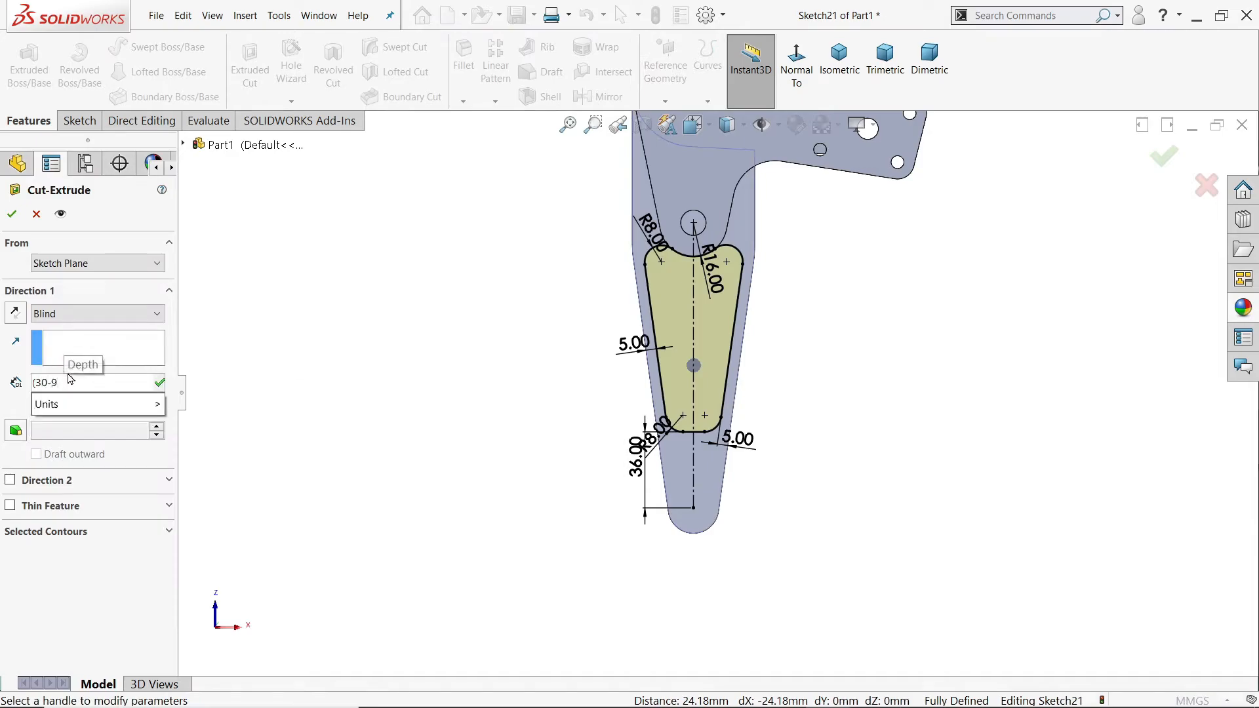
{"action": "type", "text": ")/2"}
{"action": "key", "text": "Return"}
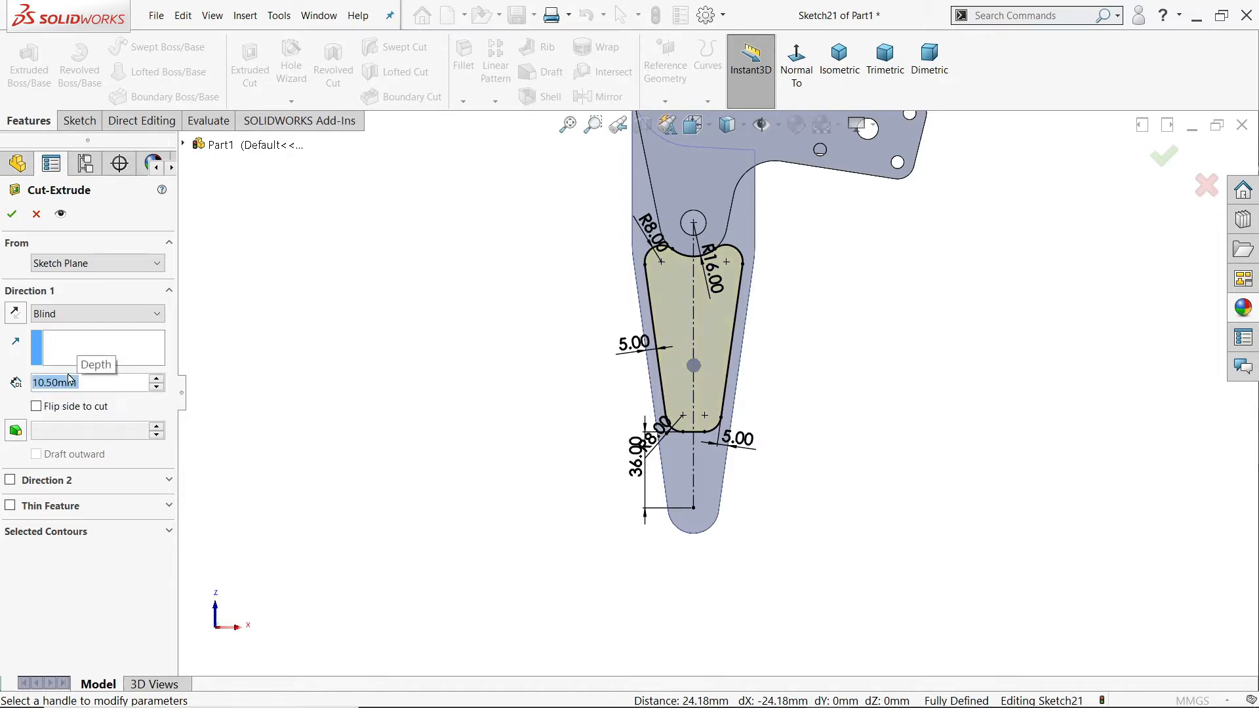
{"action": "left_click", "coordinate": [12, 214]}
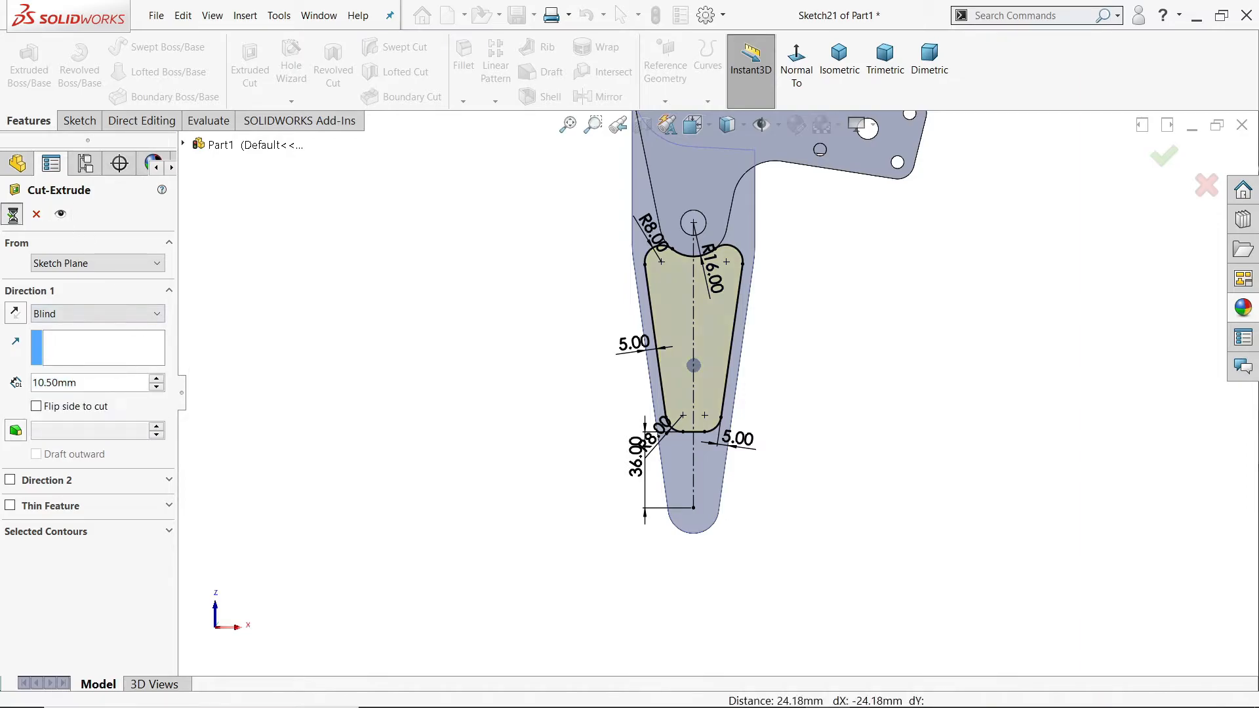
Step: Start a Hole Wizard hole with drill size Ø3.5 and the Up To Next end condition
{"action": "left_click", "coordinate": [837, 77]}
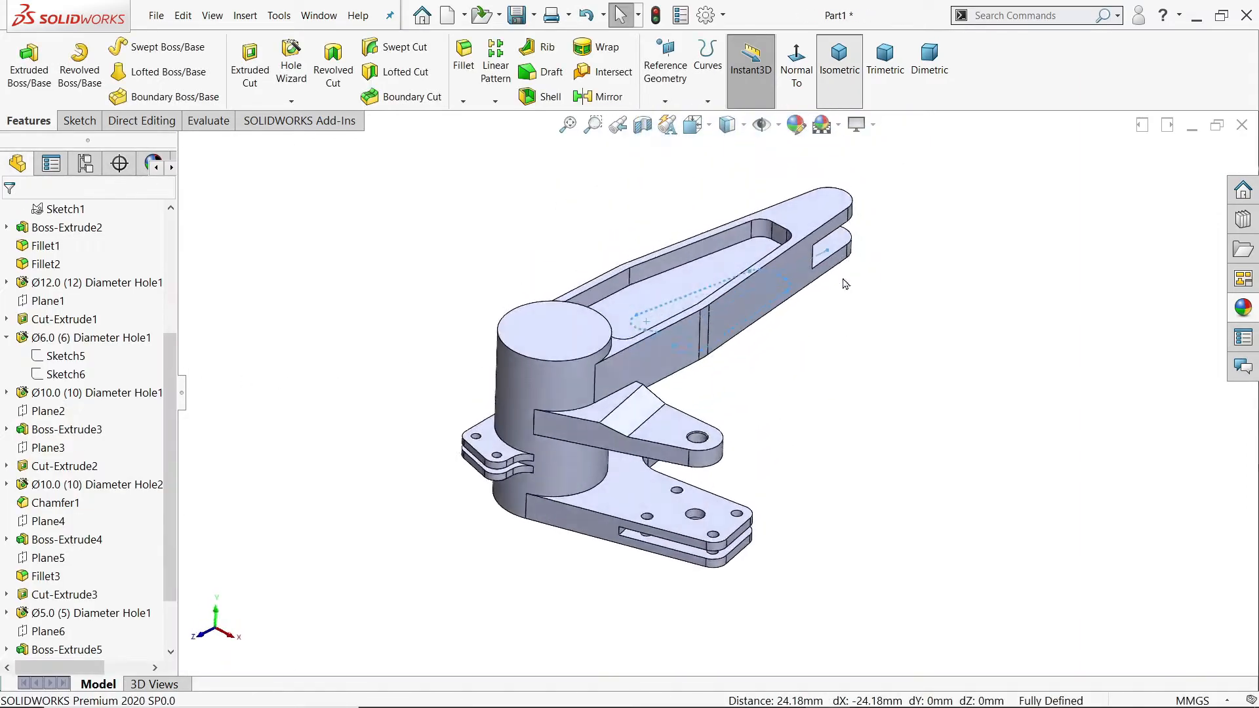
{"action": "mouse_move", "coordinate": [778, 444]}
{"action": "middle_mouse_down"}
{"action": "mouse_move", "coordinate": [716, 200]}
{"action": "mouse_move", "coordinate": [754, 555]}
{"action": "mouse_move", "coordinate": [666, 374]}
{"action": "mouse_move", "coordinate": [790, 665]}
{"action": "middle_mouse_up"}
{"action": "middle_click_drag", "start_coordinate": [798, 427], "coordinate": [831, 548]}
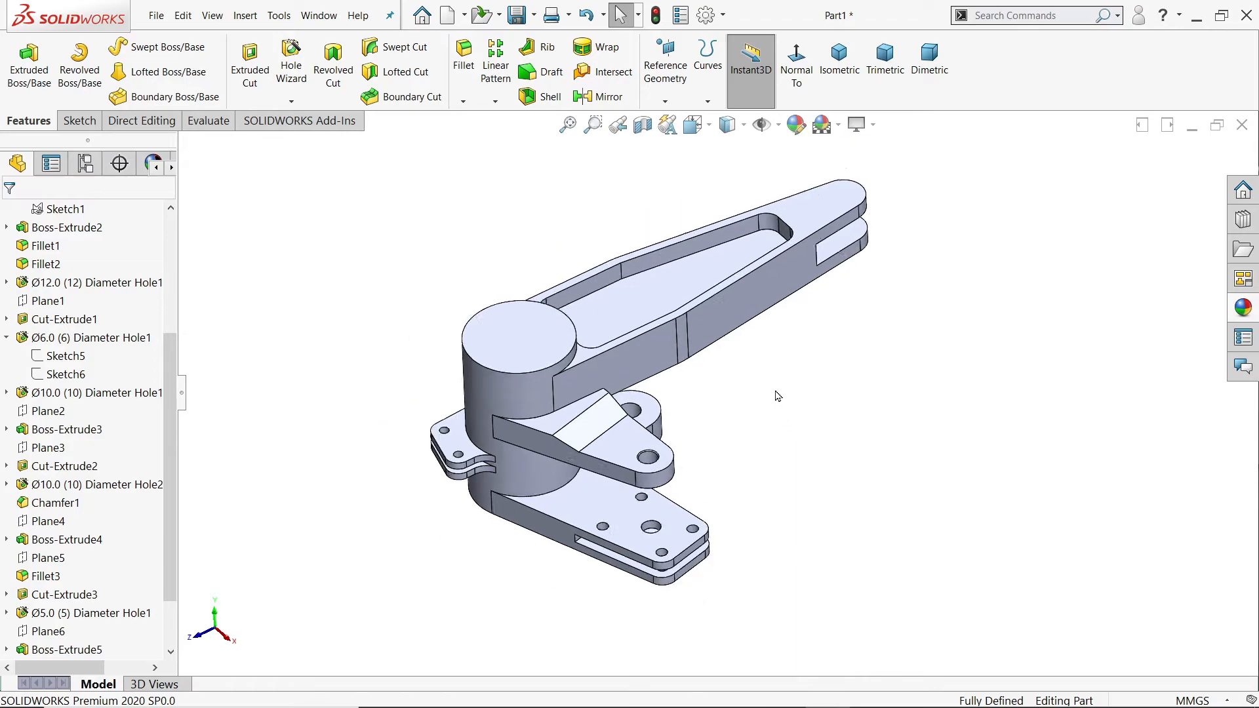
{"action": "scroll", "coordinate": [776, 394], "scroll_direction": "down", "scroll_amount": 5}
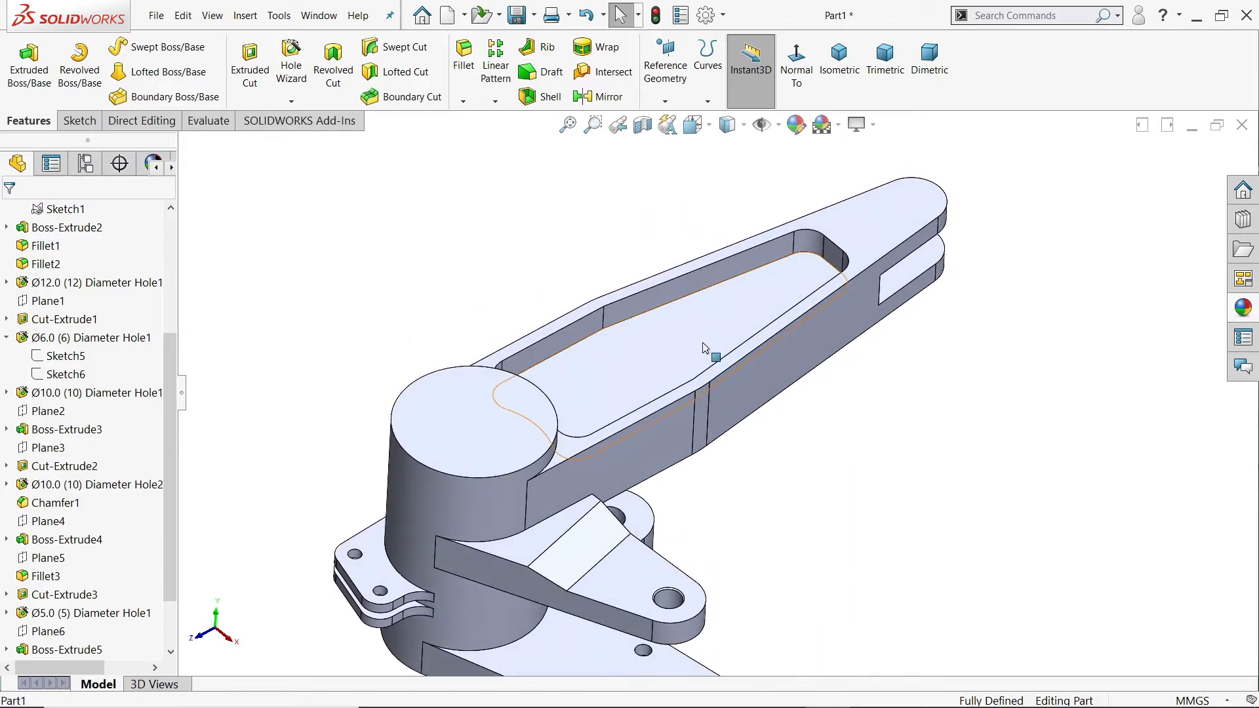
{"action": "left_click", "coordinate": [295, 62]}
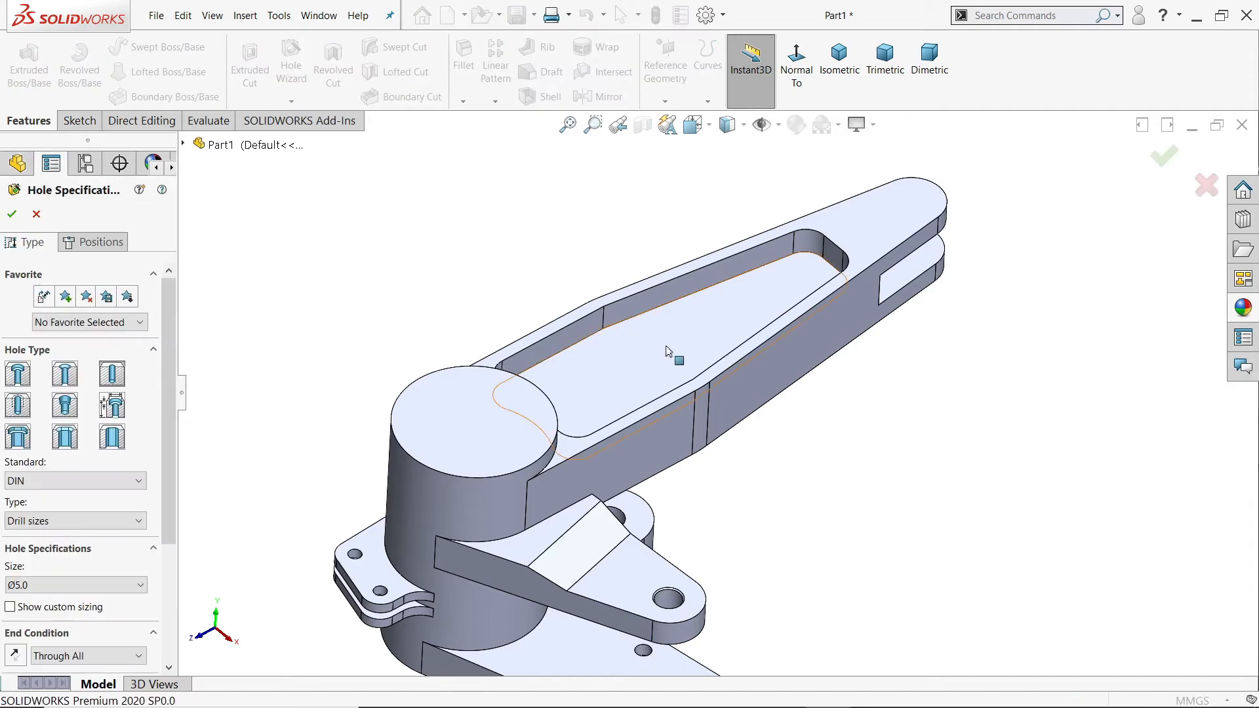
{"action": "left_click", "coordinate": [35, 585]}
{"action": "scroll", "coordinate": [42, 498], "scroll_direction": "up", "scroll_amount": 6}
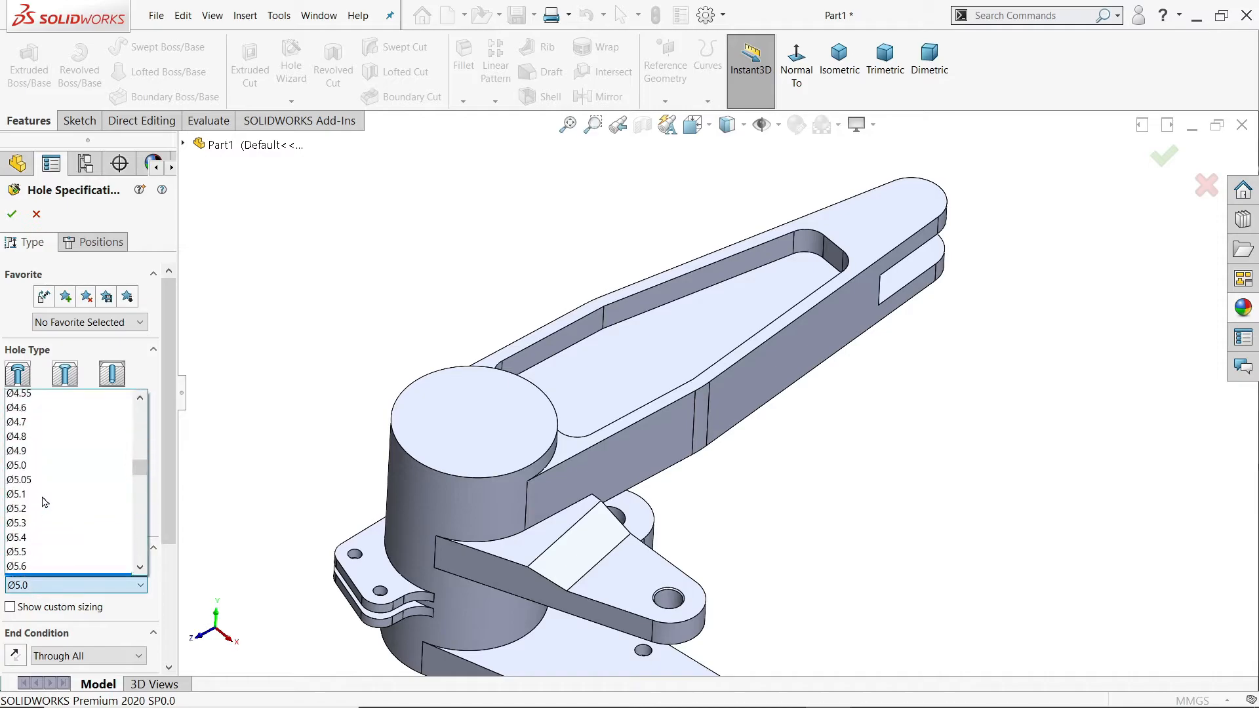
{"action": "scroll", "coordinate": [43, 498], "scroll_direction": "down", "scroll_amount": 5}
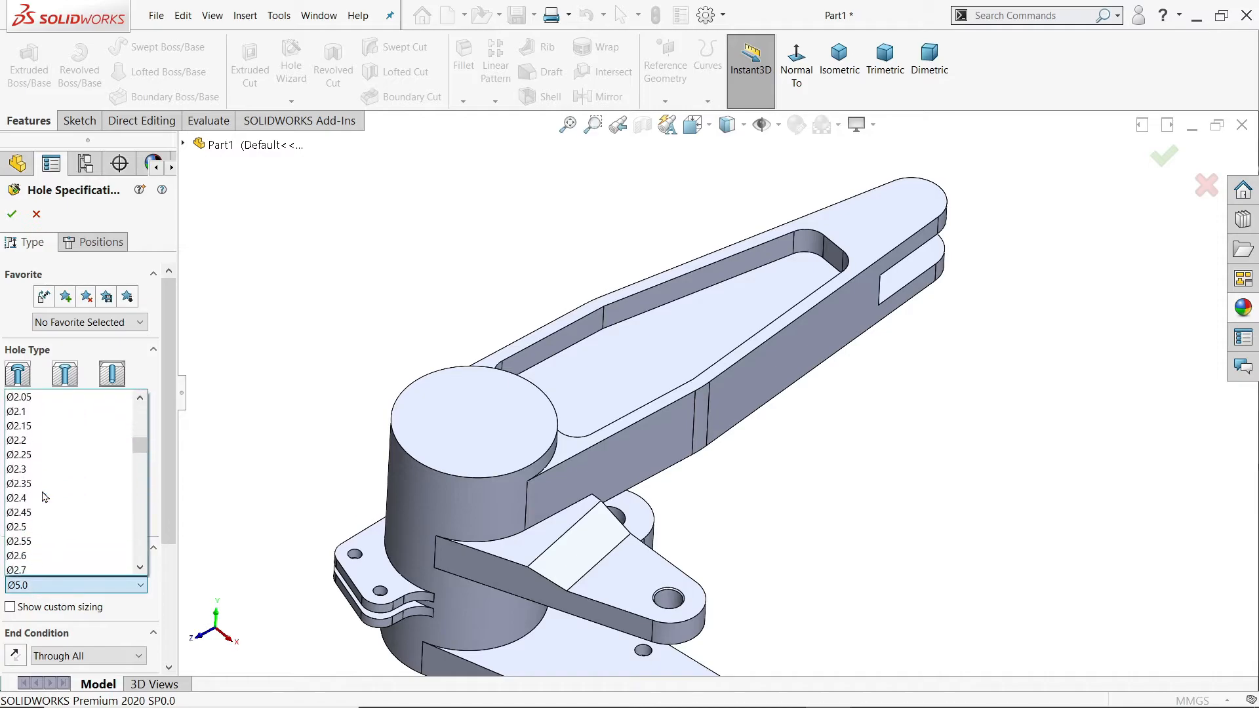
{"action": "scroll", "coordinate": [42, 532], "scroll_direction": "down", "scroll_amount": 2}
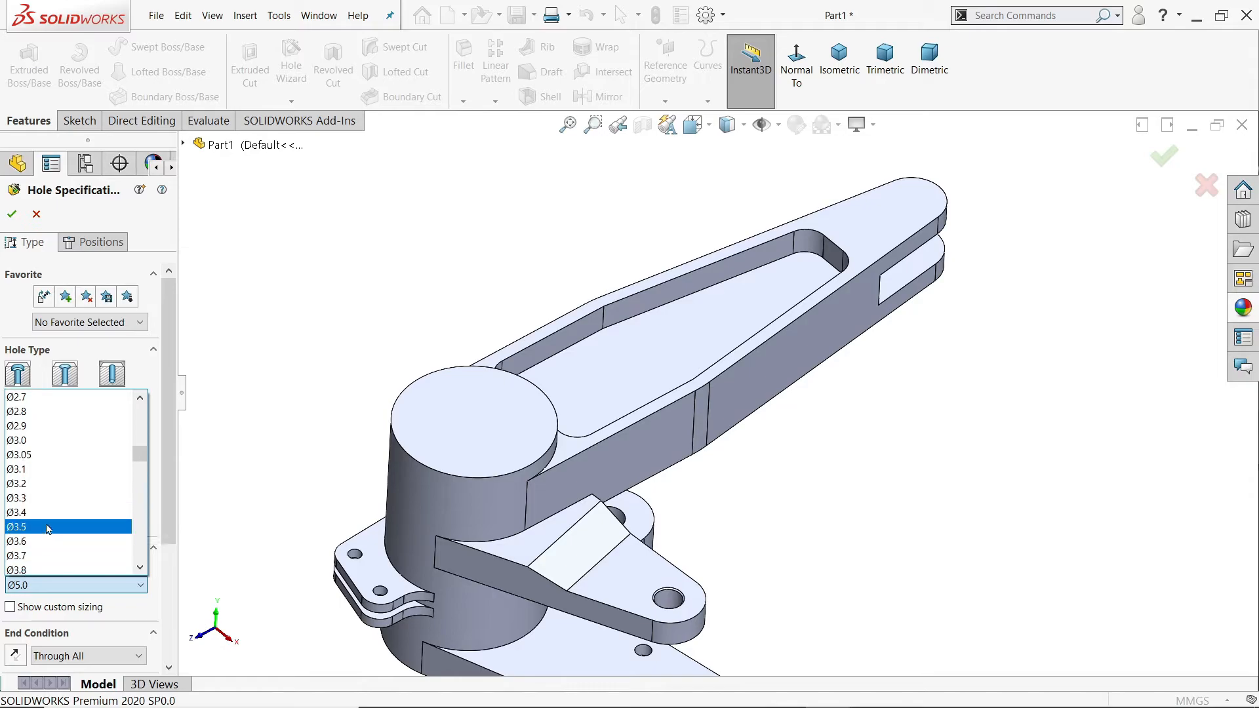
{"action": "left_click", "coordinate": [45, 526]}
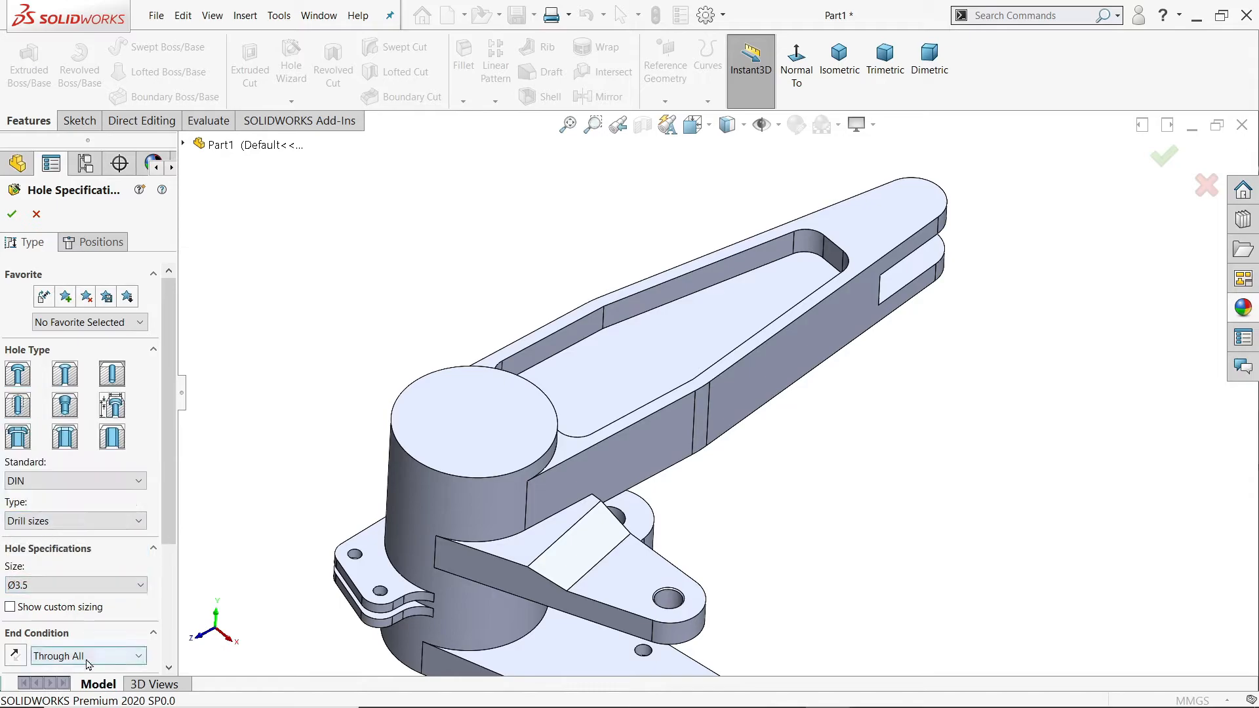
{"action": "scroll", "coordinate": [162, 504], "scroll_direction": "down", "scroll_amount": 3}
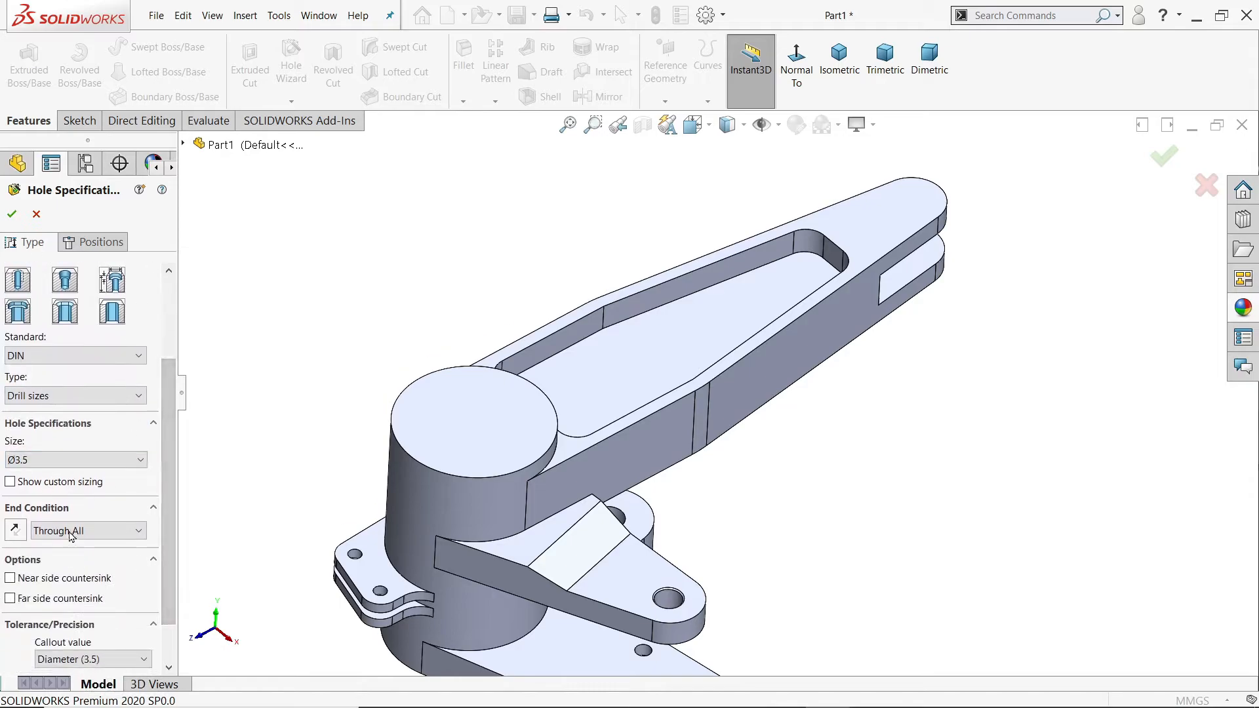
{"action": "left_click", "coordinate": [73, 533]}
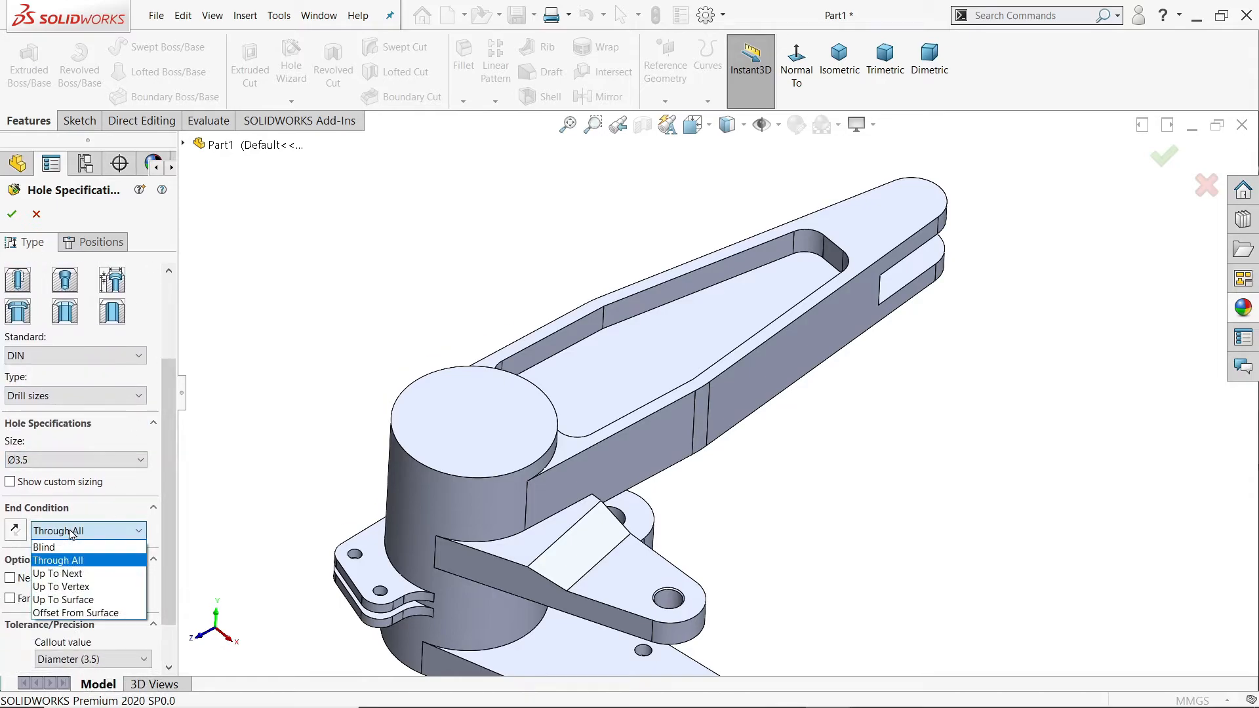
{"action": "left_click", "coordinate": [72, 574]}
Step: Place two hole points on the upper pocket's floor, one beyond the other along the arm's centreline
{"action": "left_click", "coordinate": [94, 242]}
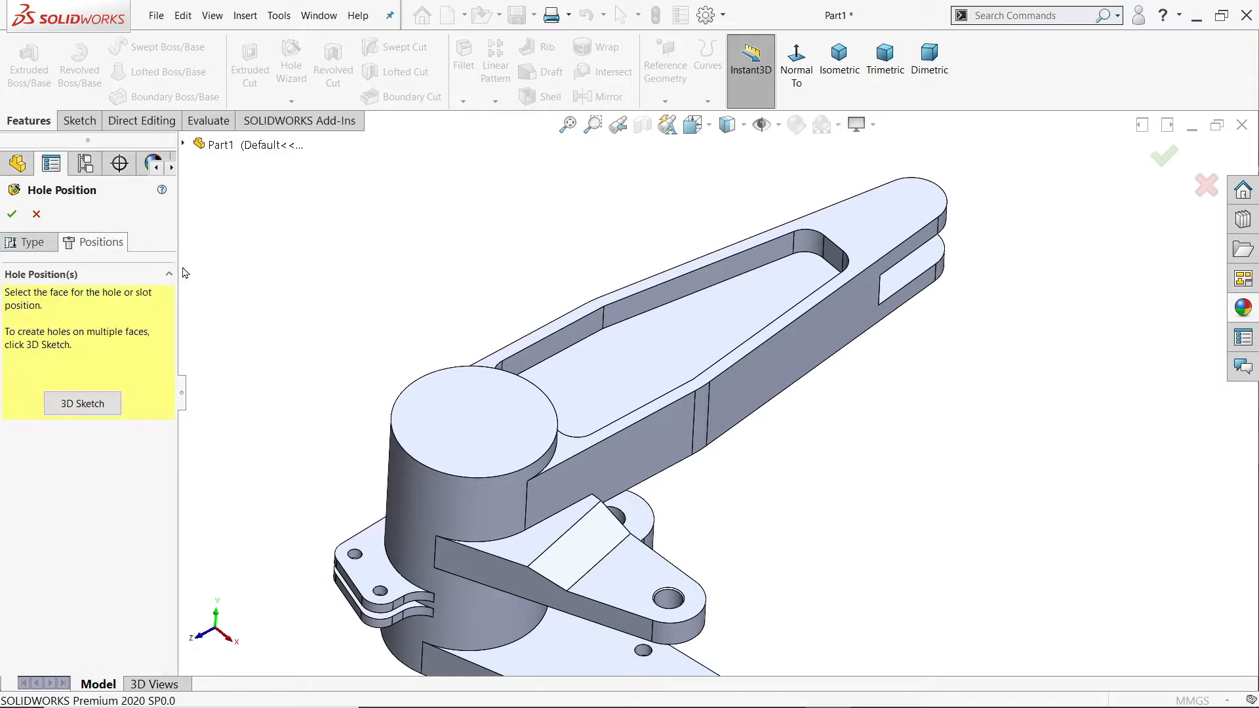
{"action": "left_click", "coordinate": [697, 329]}
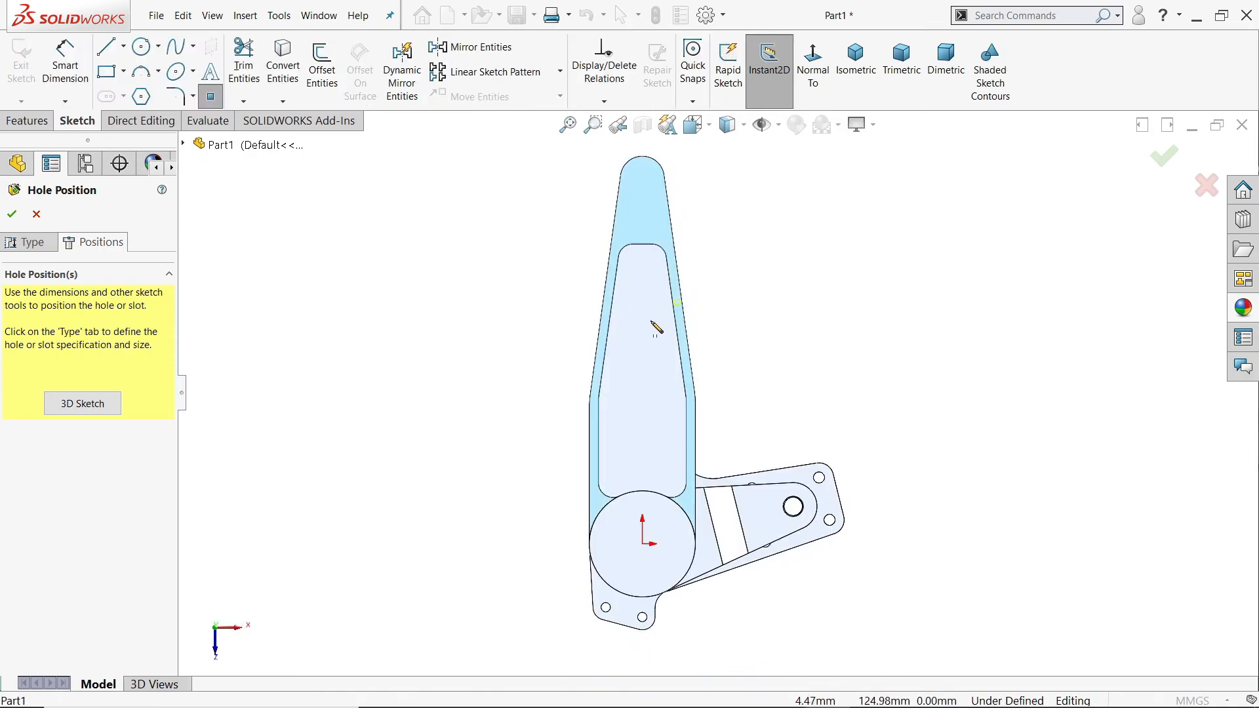
{"action": "left_click", "coordinate": [647, 446]}
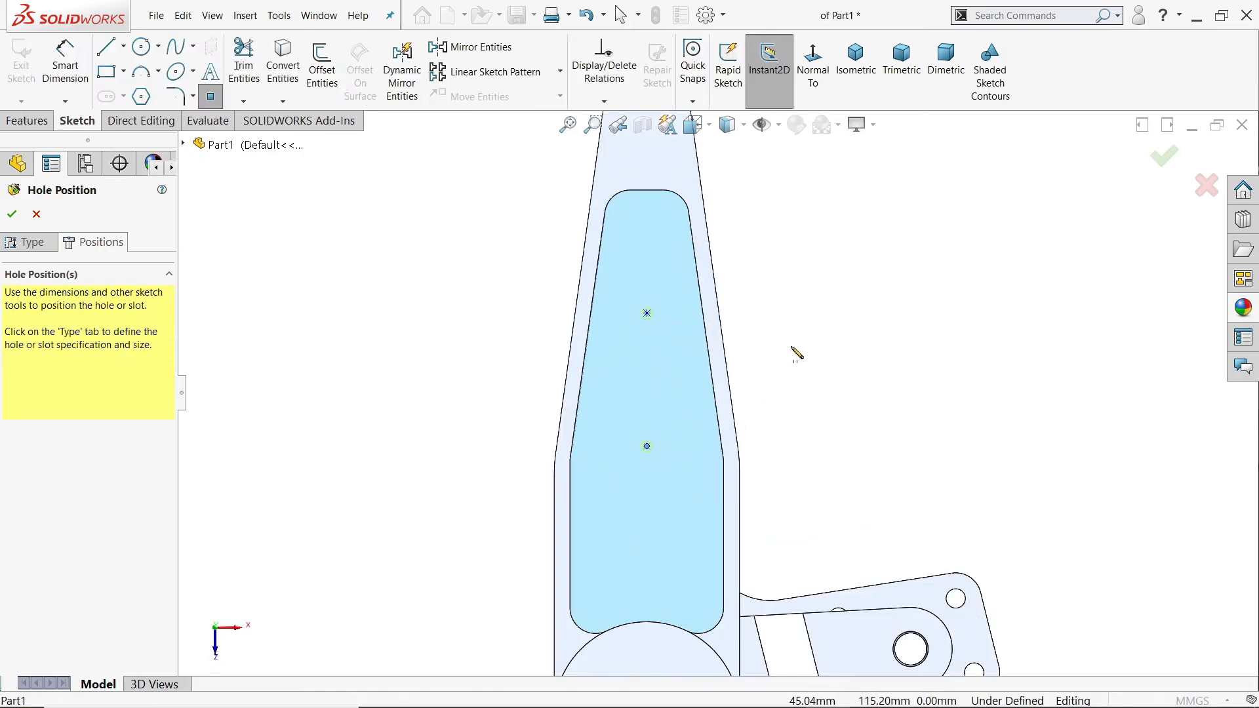
{"action": "key", "text": "Escape"}
{"action": "scroll", "coordinate": [736, 404], "scroll_direction": "up", "scroll_amount": 3}
{"action": "scroll", "coordinate": [700, 476], "scroll_direction": "down", "scroll_amount": 2}
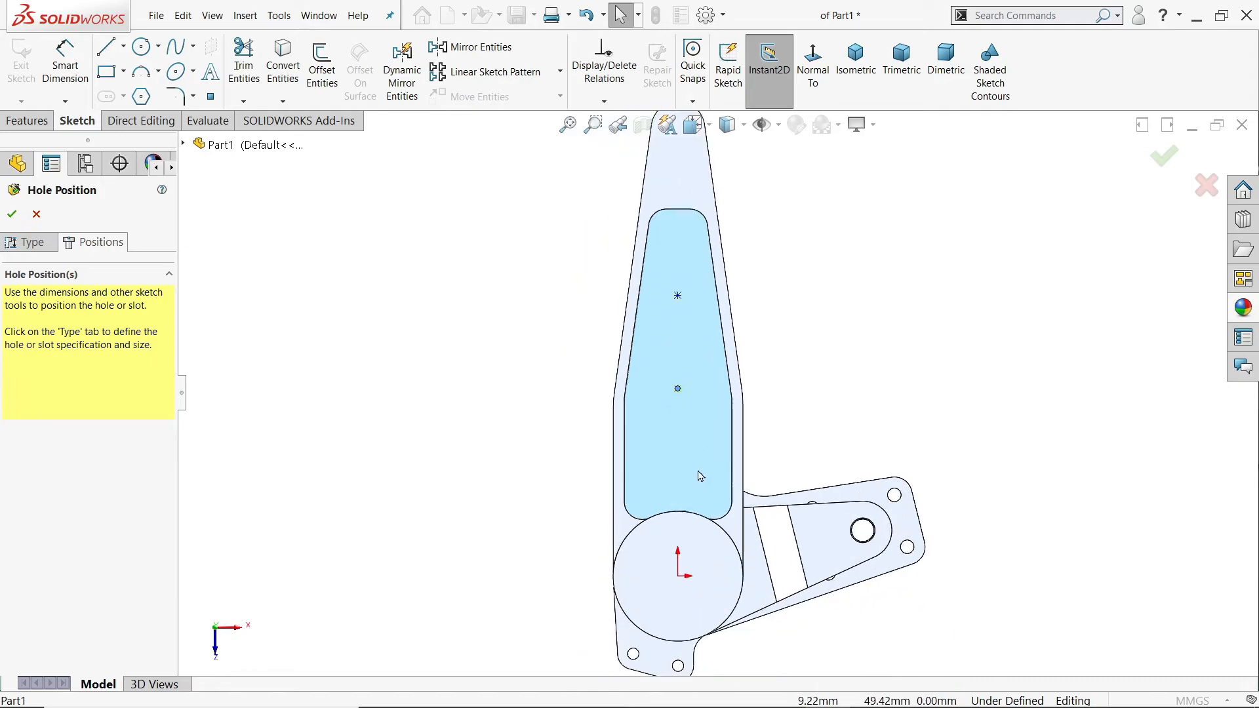
Step: Align both hole points vertically with the origin
{"action": "left_click", "coordinate": [678, 388]}
{"action": "left_click", "coordinate": [678, 575], "text": "ctrl"}
{"action": "left_click", "coordinate": [678, 295], "text": "ctrl"}
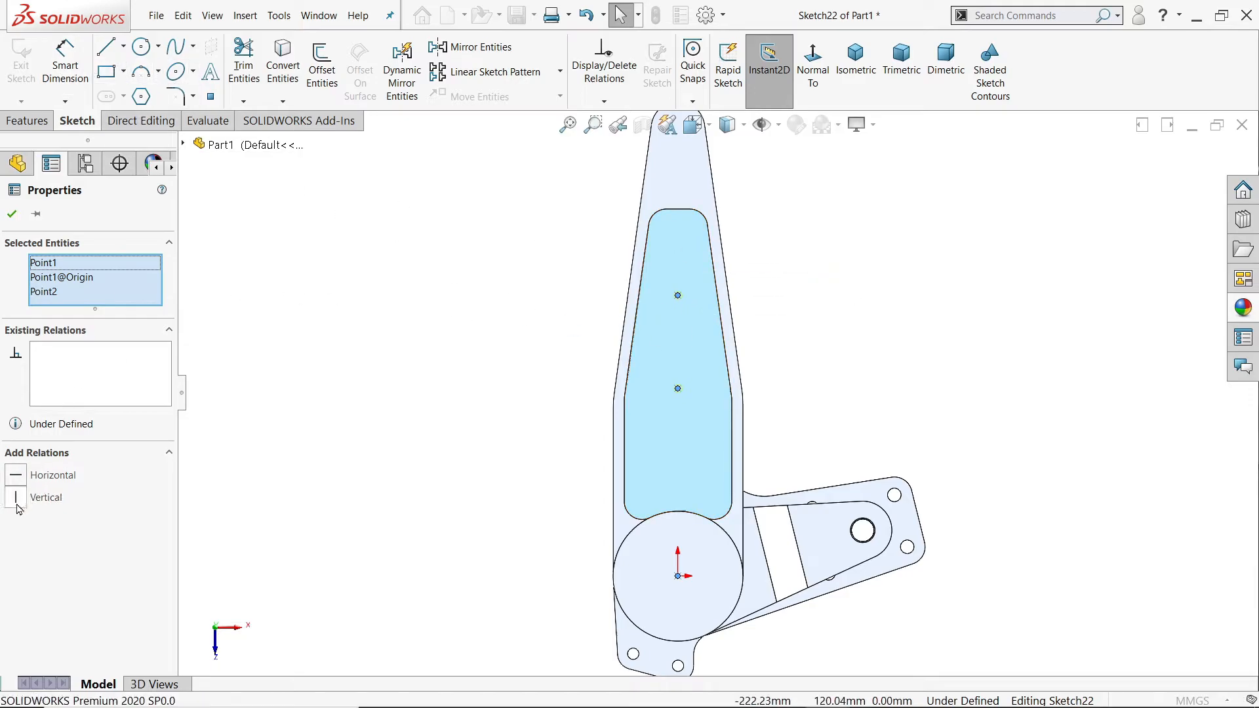
Step: Dimension the spacing between the two hole points as 45 mm
{"action": "left_click", "coordinate": [67, 70]}
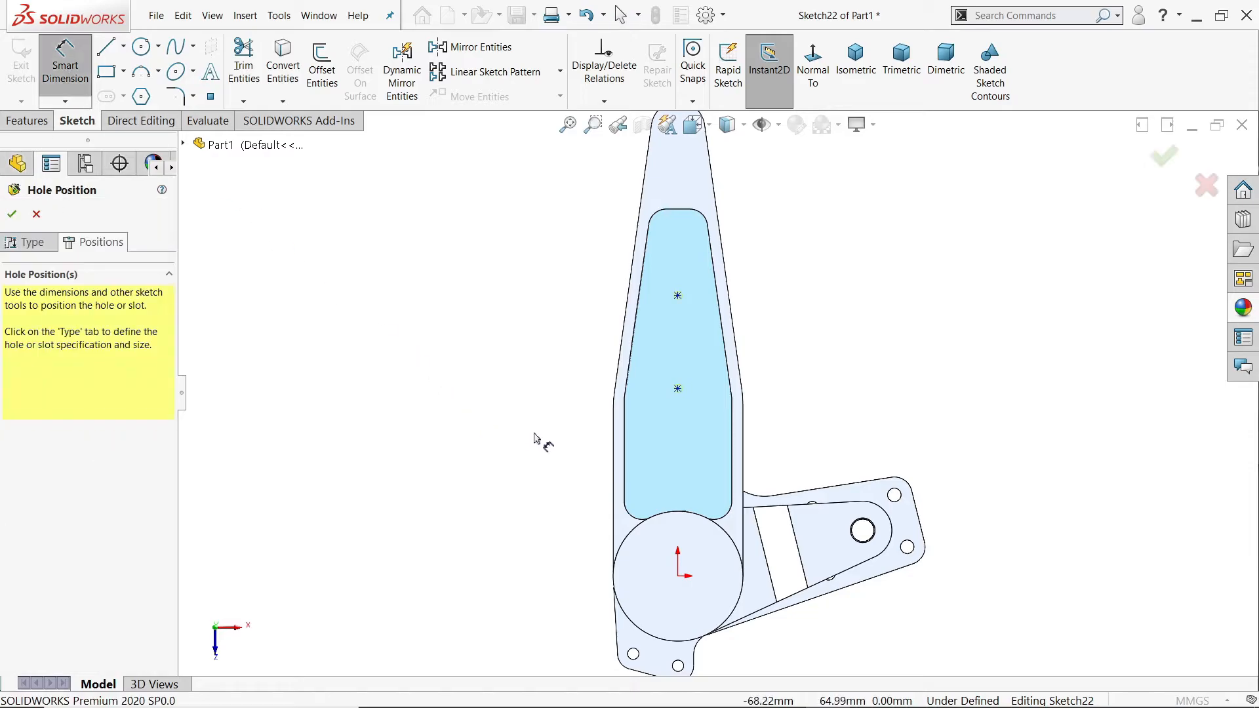
{"action": "left_click", "coordinate": [678, 296]}
{"action": "left_click", "coordinate": [677, 389]}
{"action": "left_click", "coordinate": [594, 324]}
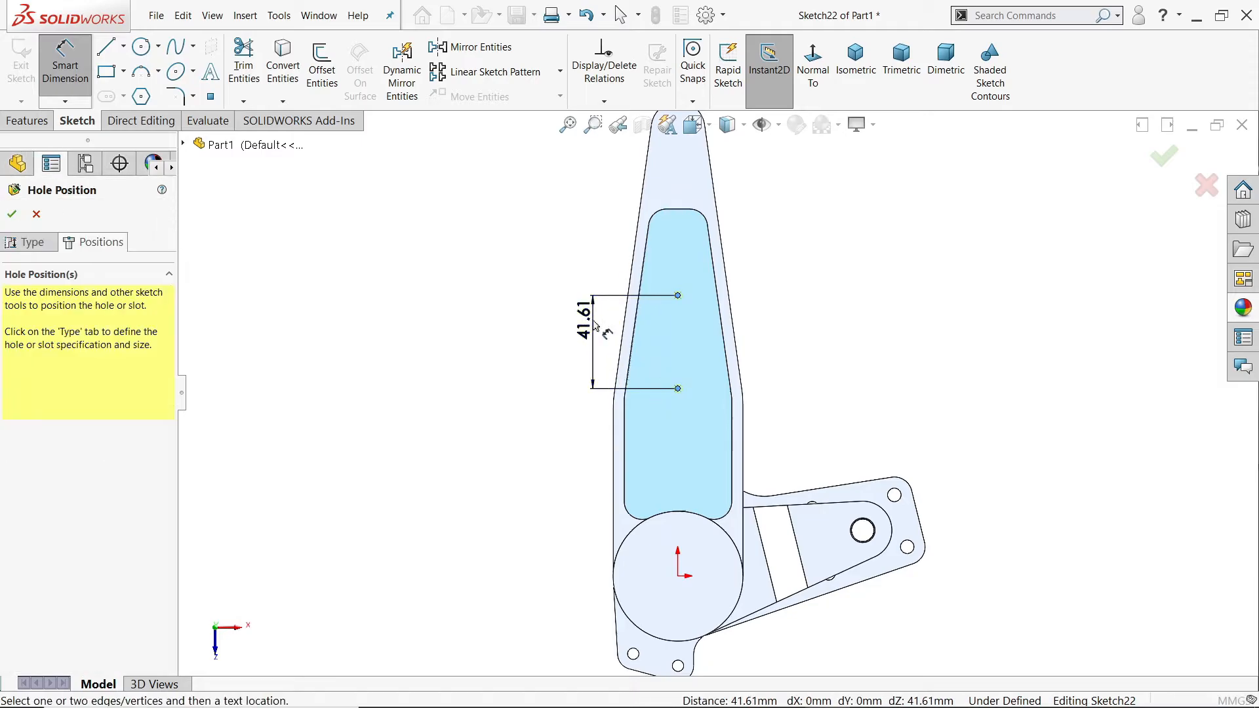
{"action": "type", "text": "45"}
{"action": "key", "text": "Return"}
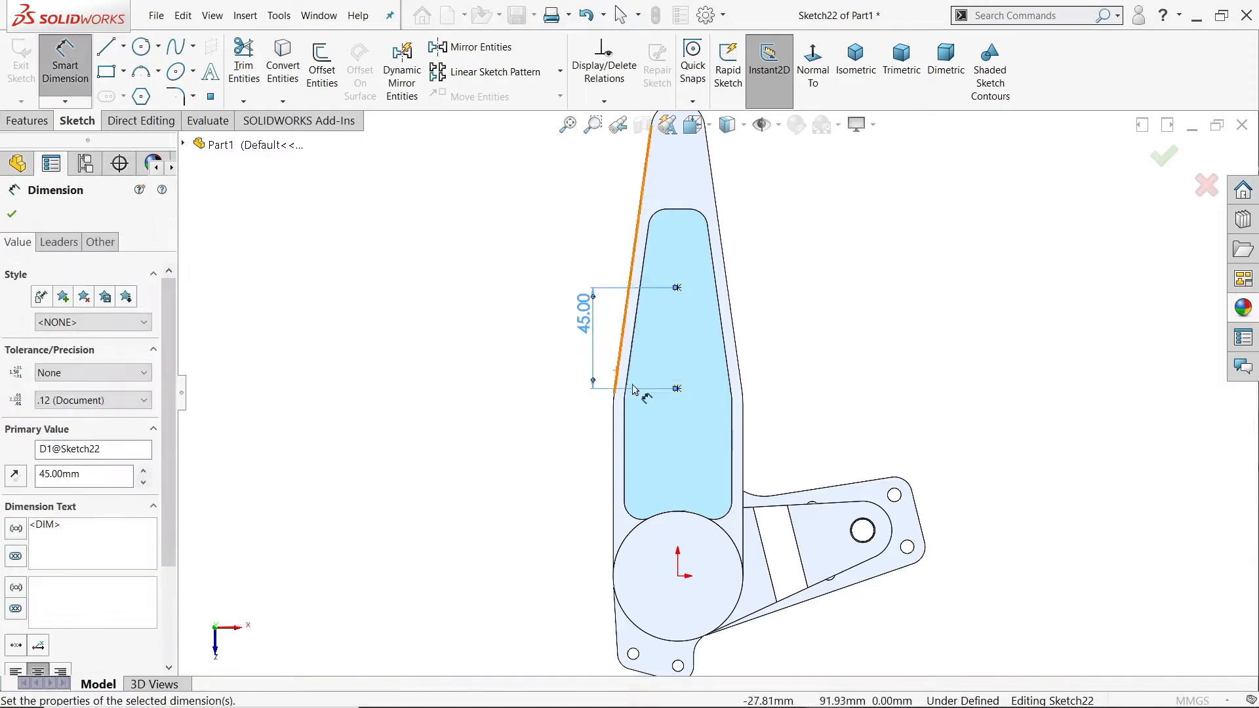
Step: Dimension the outer hole point 55 mm from the centre of the arm's rounded end
{"action": "scroll", "coordinate": [630, 374], "scroll_direction": "down", "scroll_amount": 3}
{"action": "scroll", "coordinate": [675, 337], "scroll_direction": "up", "scroll_amount": 5}
{"action": "left_click_drag", "start_coordinate": [647, 340], "coordinate": [646, 351]}
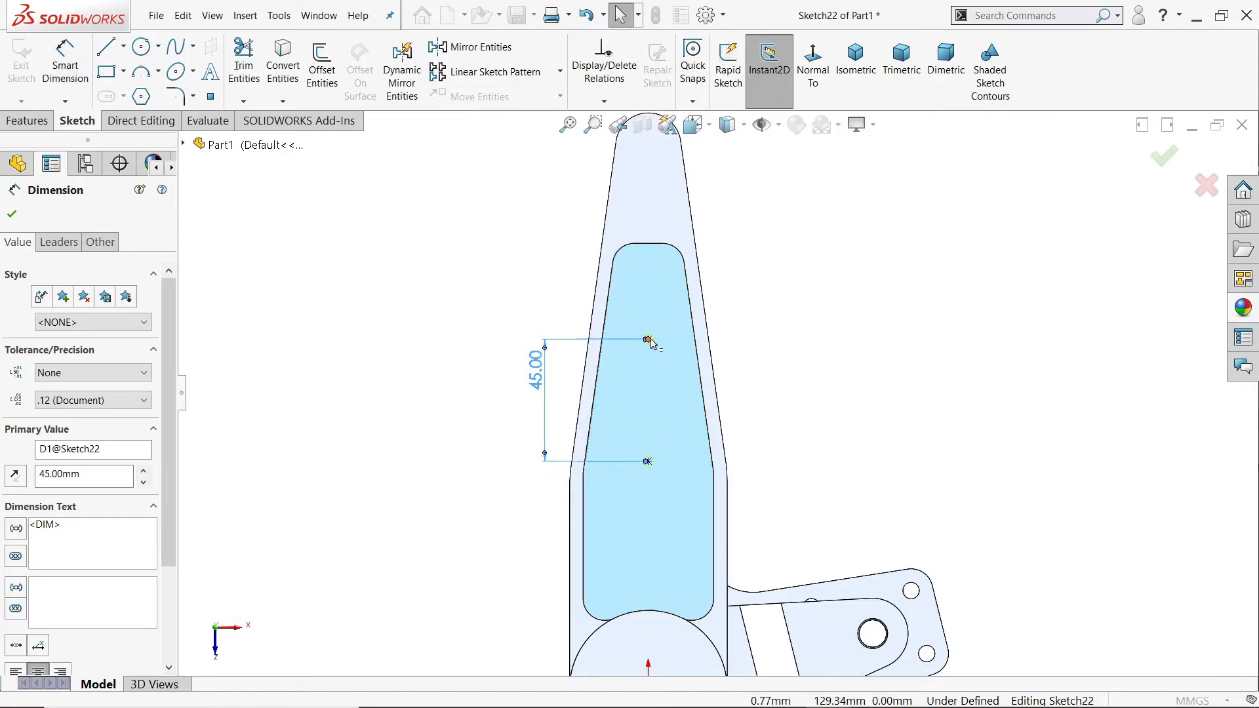
{"action": "left_click", "coordinate": [648, 340]}
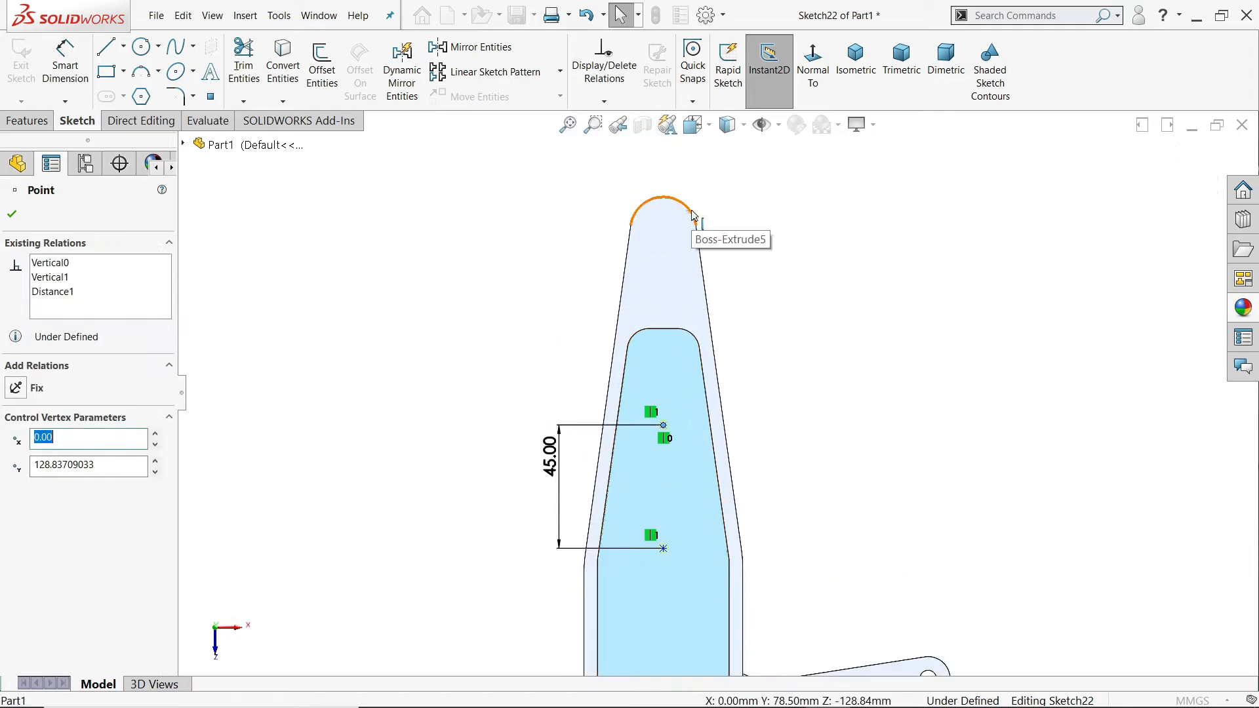
{"action": "left_click", "coordinate": [609, 269]}
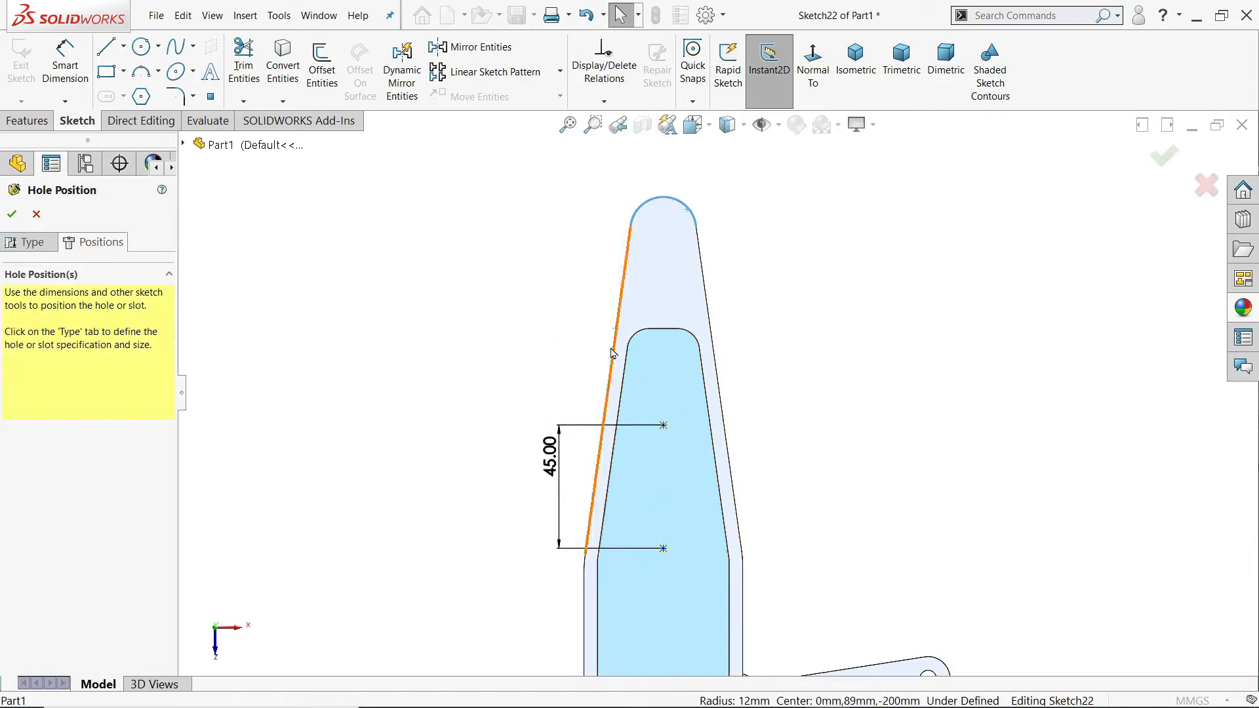
{"action": "left_click", "coordinate": [78, 87]}
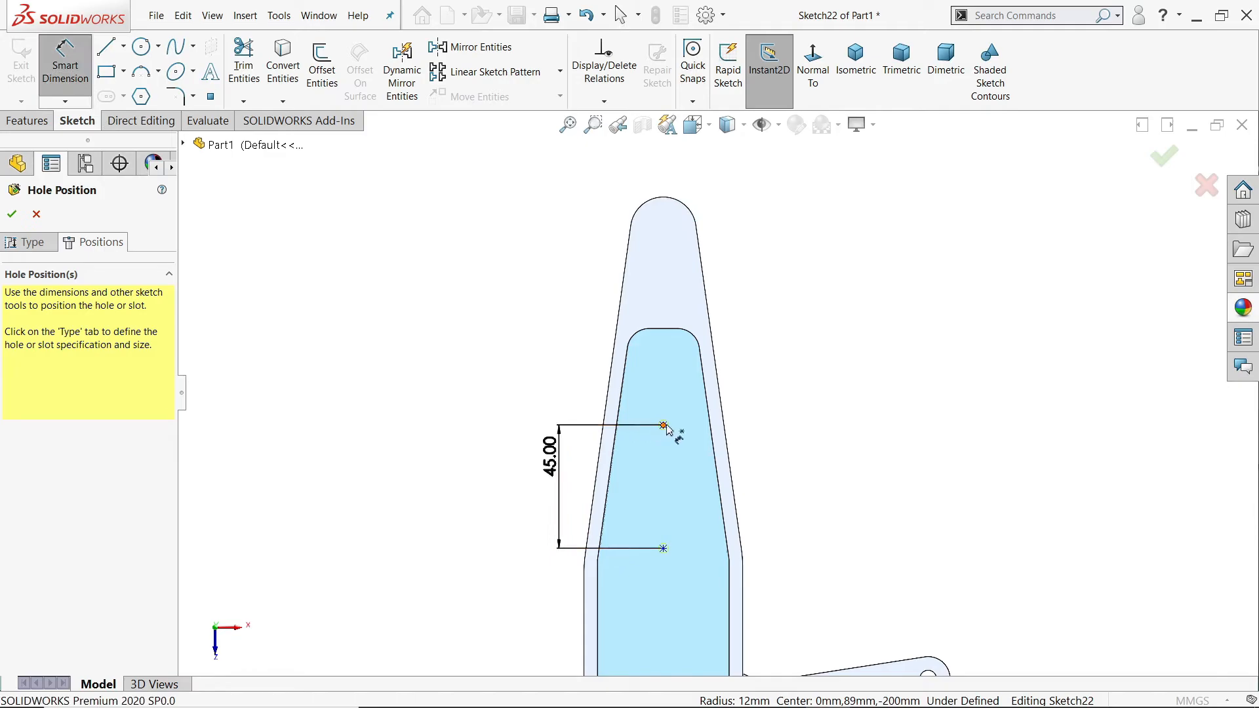
{"action": "left_click", "coordinate": [663, 424]}
{"action": "left_click", "coordinate": [695, 218]}
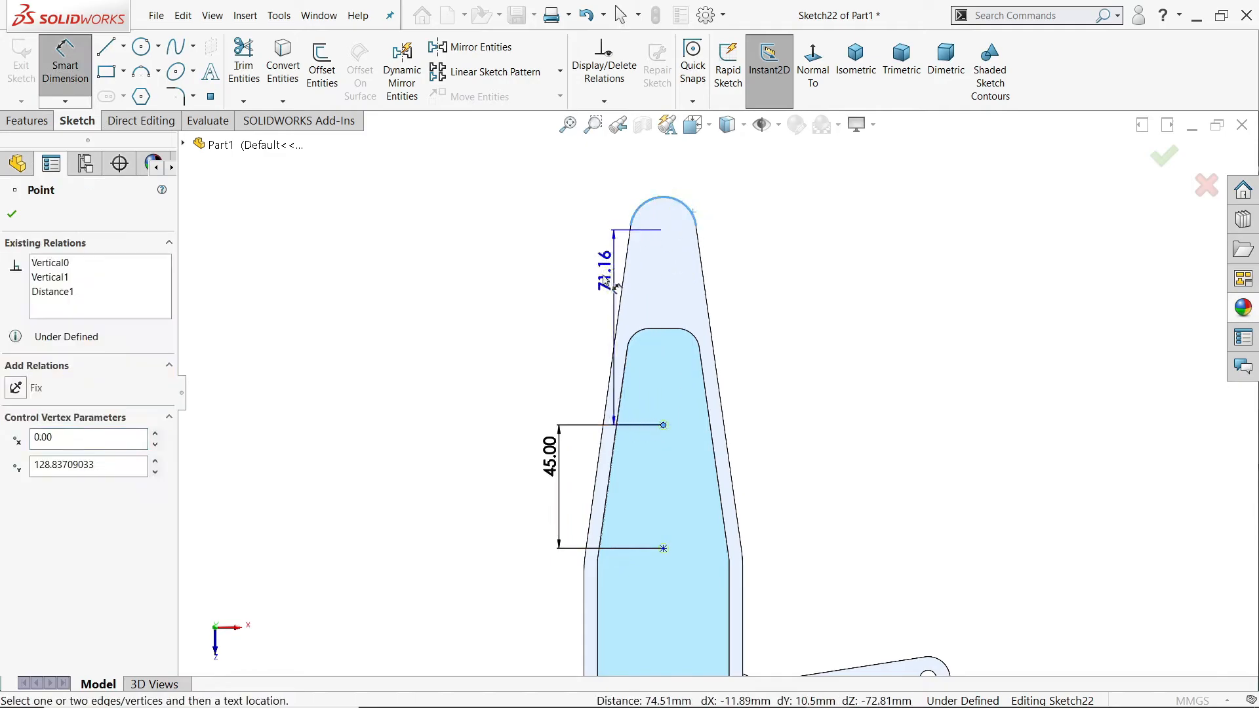
{"action": "left_click", "coordinate": [556, 280]}
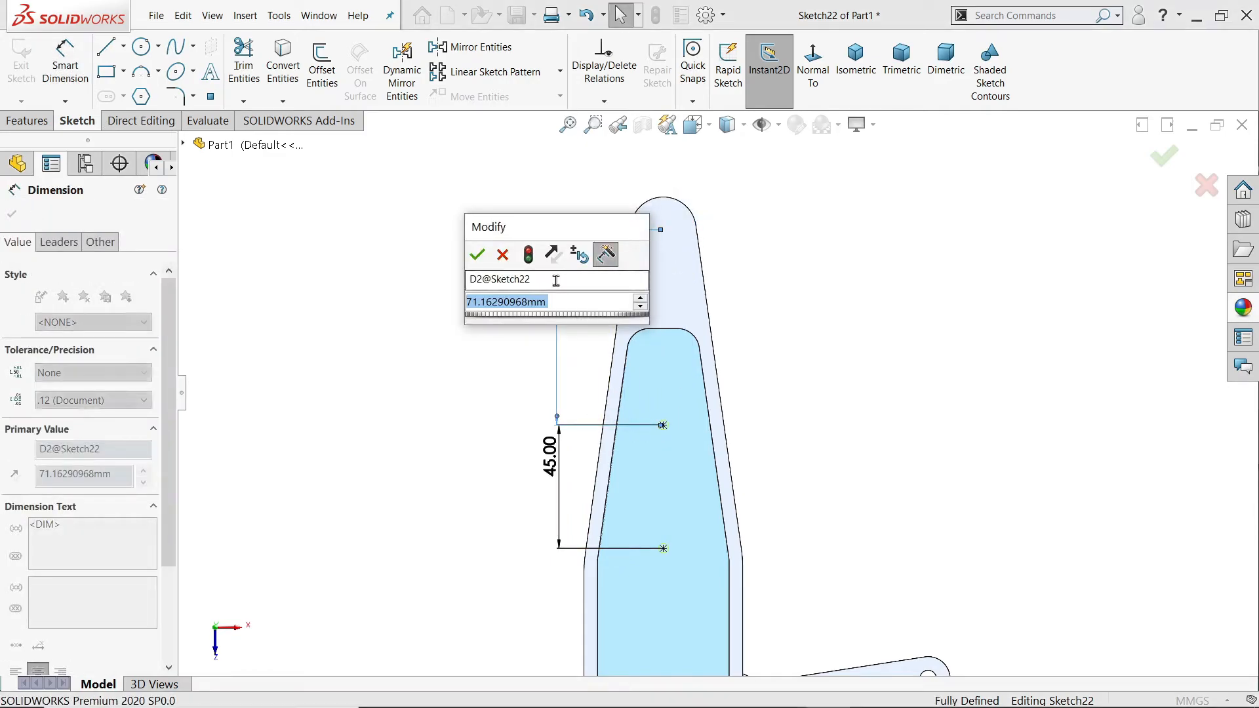
{"action": "type", "text": "55"}
{"action": "key", "text": "Return"}
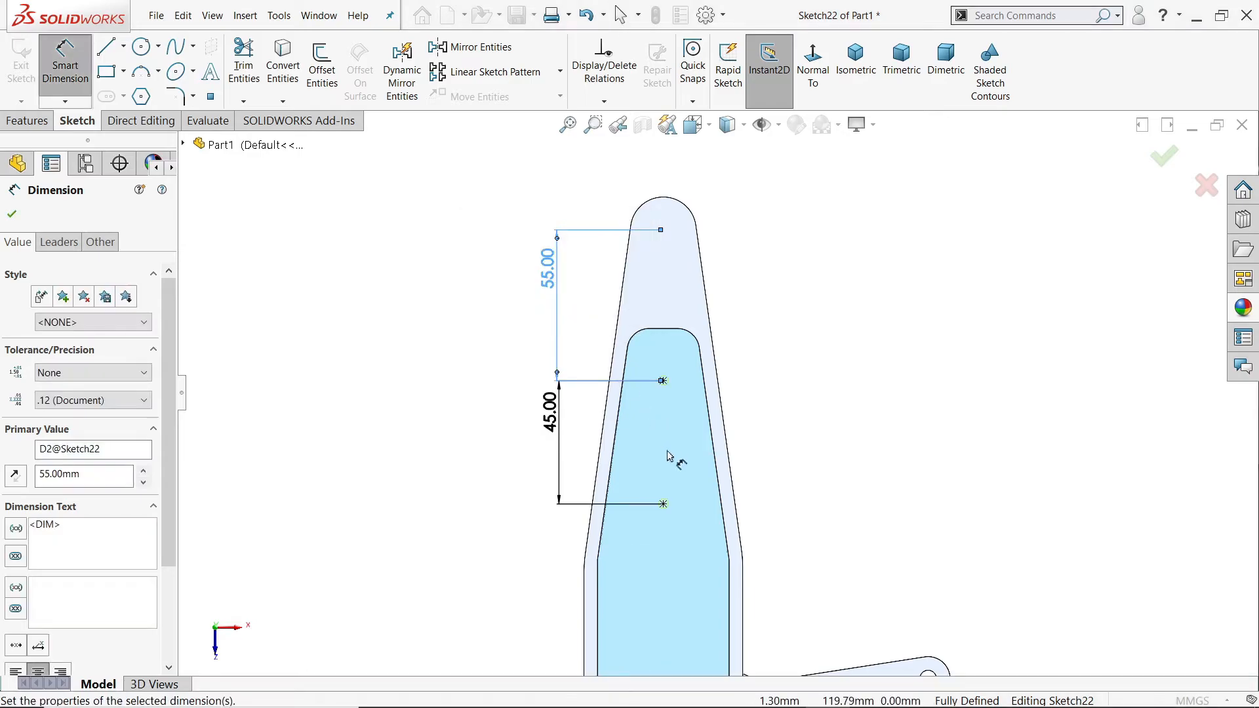
Step: Accept the hole positions and create both holes in the pocket floor
{"action": "scroll", "coordinate": [670, 458], "scroll_direction": "up", "scroll_amount": 3}
{"action": "scroll", "coordinate": [701, 477], "scroll_direction": "down", "scroll_amount": 2}
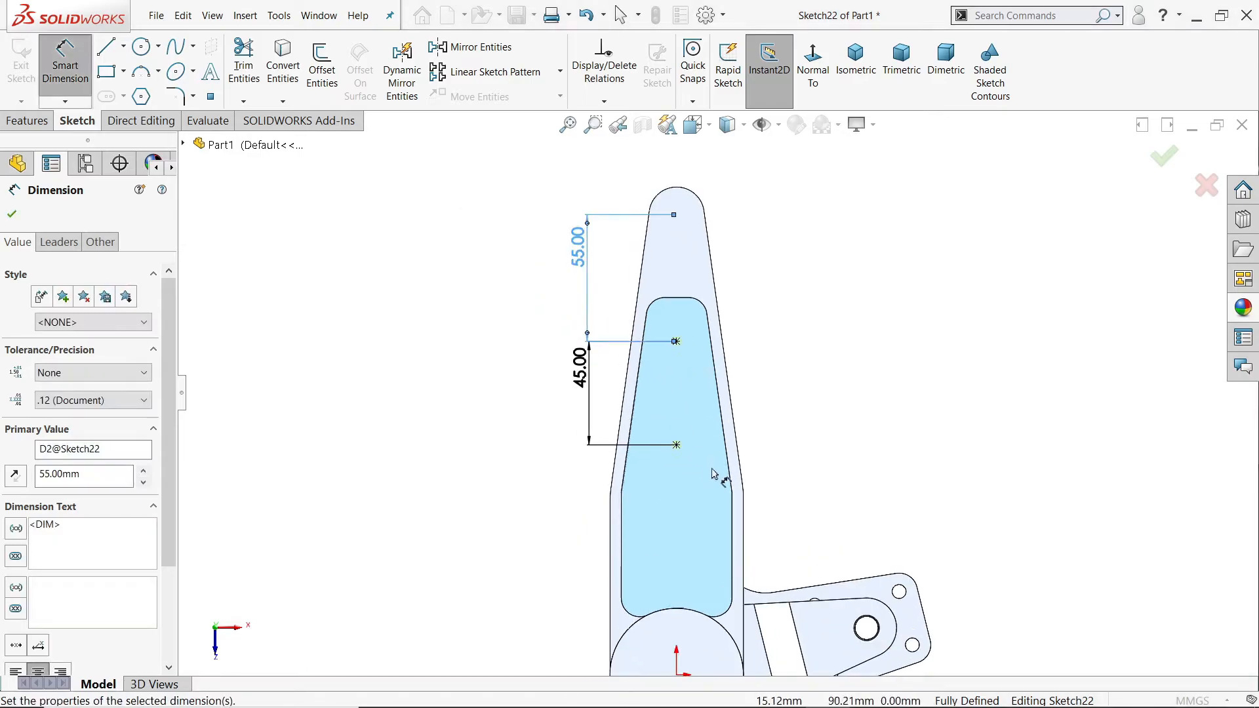
{"action": "left_click", "coordinate": [12, 214]}
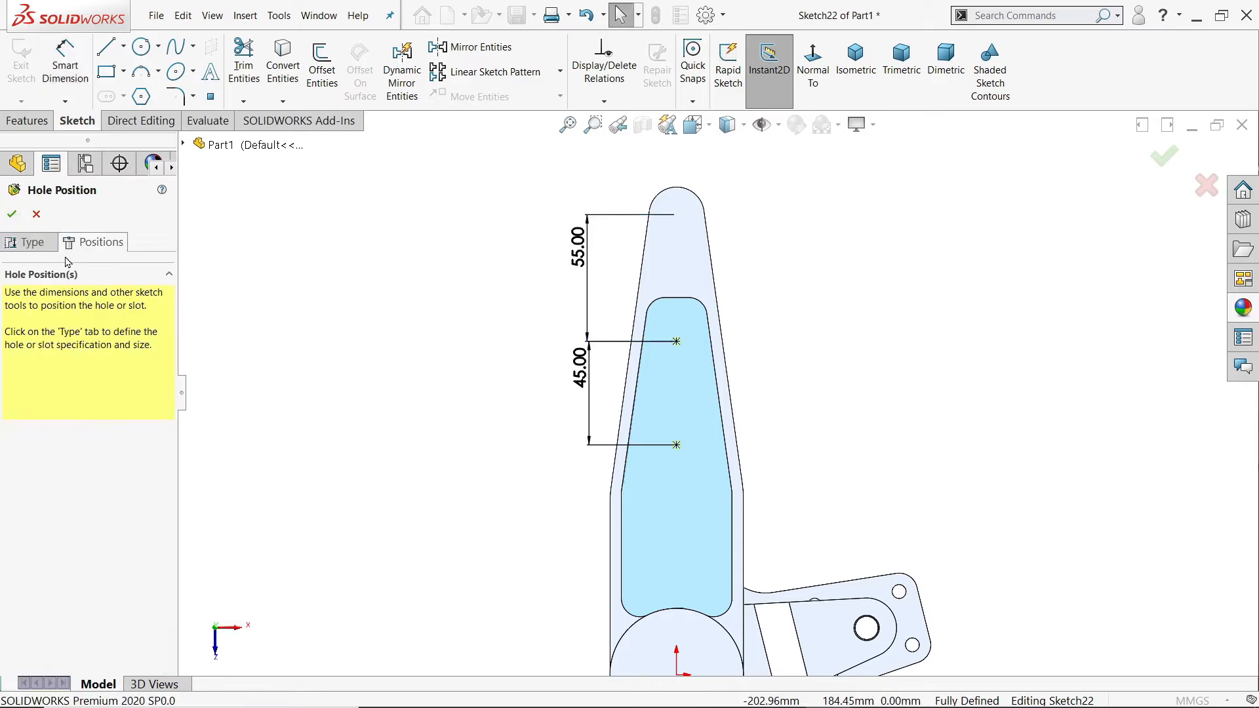
{"action": "left_click", "coordinate": [20, 215]}
Step: Start another Hole Wizard hole and set its drill size to Ø12.0
{"action": "scroll", "coordinate": [703, 463], "scroll_direction": "down", "scroll_amount": 3}
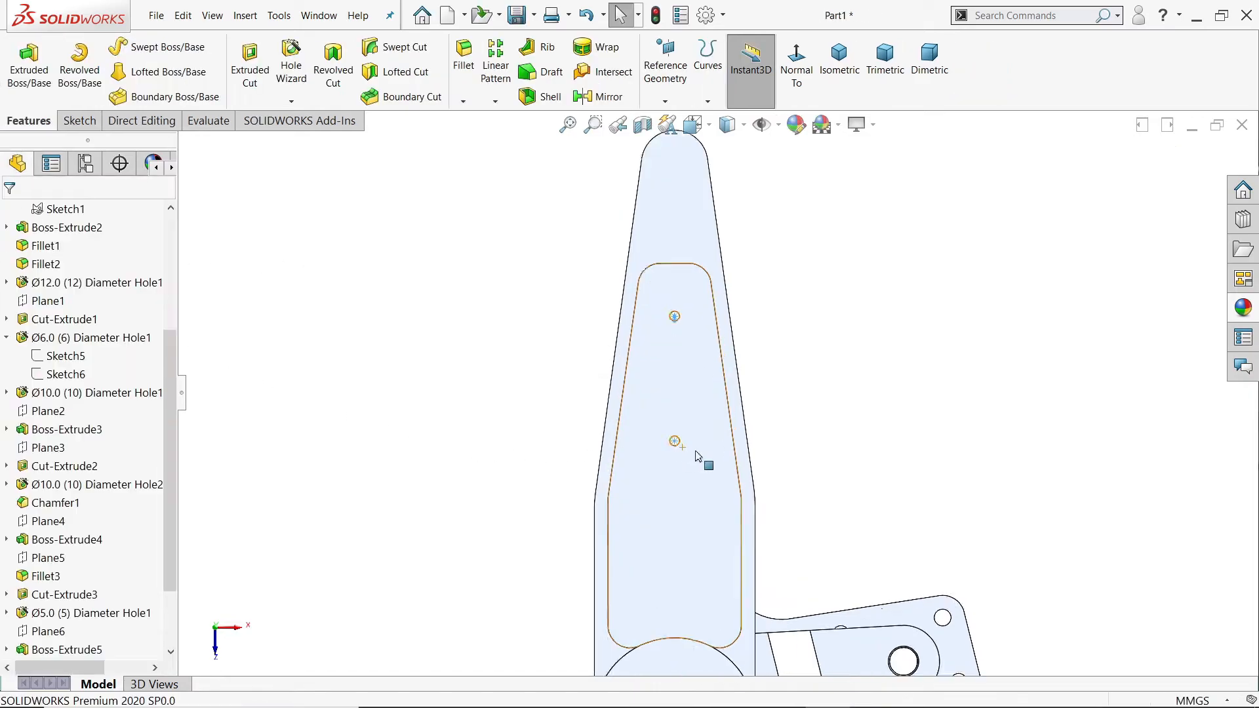
{"action": "scroll", "coordinate": [832, 450], "scroll_direction": "down", "scroll_amount": 2}
{"action": "mouse_move", "coordinate": [831, 450]}
{"action": "middle_mouse_down"}
{"action": "mouse_move", "coordinate": [671, 393]}
{"action": "mouse_move", "coordinate": [846, 433]}
{"action": "mouse_move", "coordinate": [823, 458]}
{"action": "middle_mouse_up"}
{"action": "left_click", "coordinate": [882, 363]}
{"action": "scroll", "coordinate": [861, 409], "scroll_direction": "up", "scroll_amount": 3}
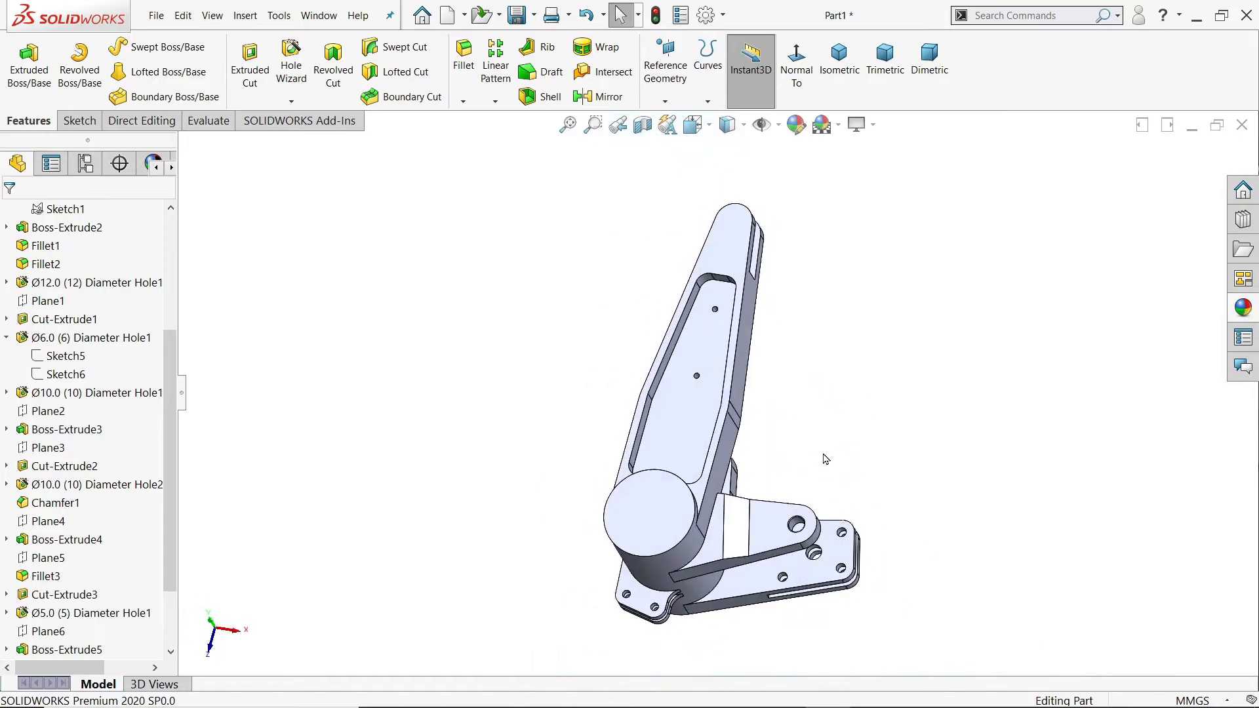
{"action": "scroll", "coordinate": [669, 438], "scroll_direction": "down", "scroll_amount": 3}
{"action": "left_click", "coordinate": [290, 66]}
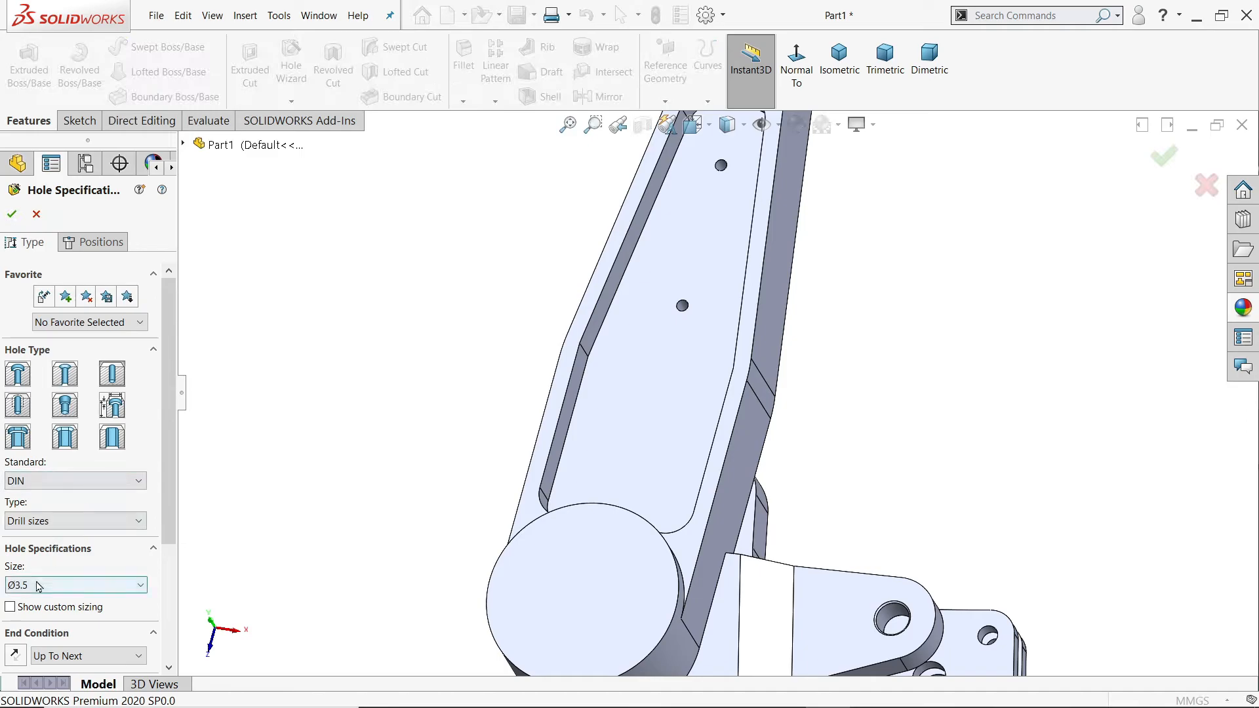
{"action": "left_click", "coordinate": [37, 585]}
{"action": "scroll", "coordinate": [72, 538], "scroll_direction": "down", "scroll_amount": 8}
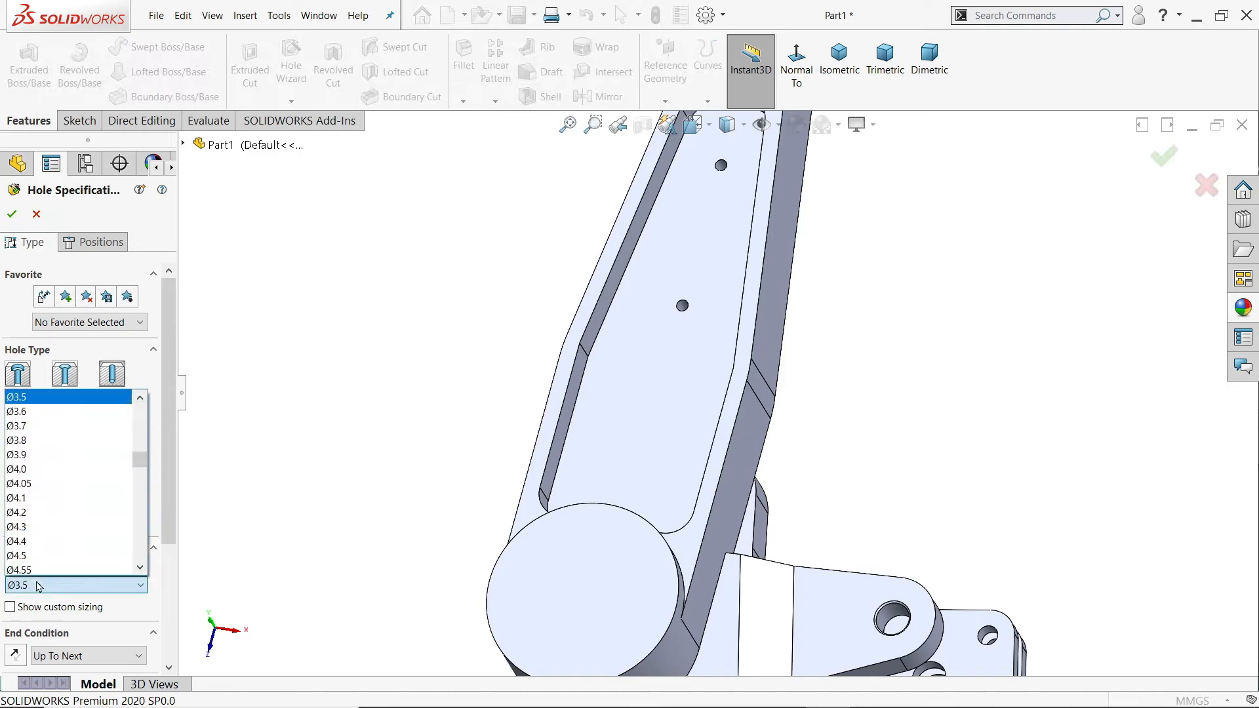
{"action": "scroll", "coordinate": [77, 534], "scroll_direction": "down", "scroll_amount": 10}
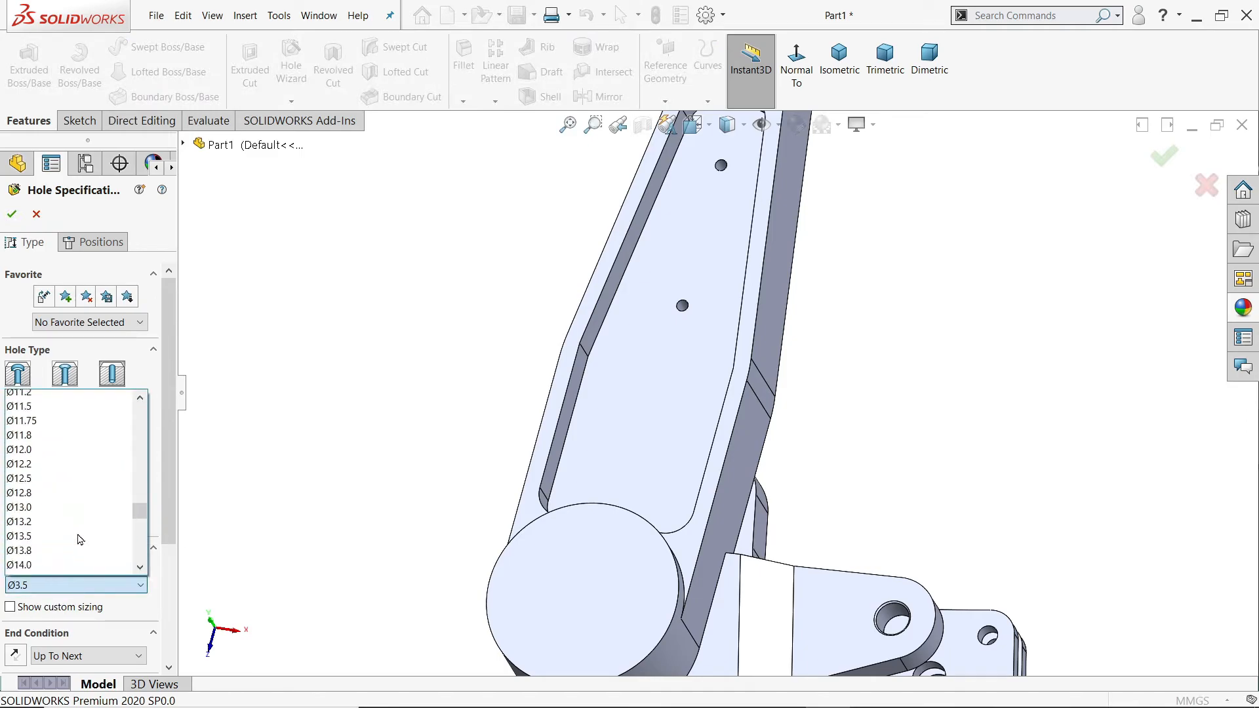
{"action": "left_click", "coordinate": [47, 470]}
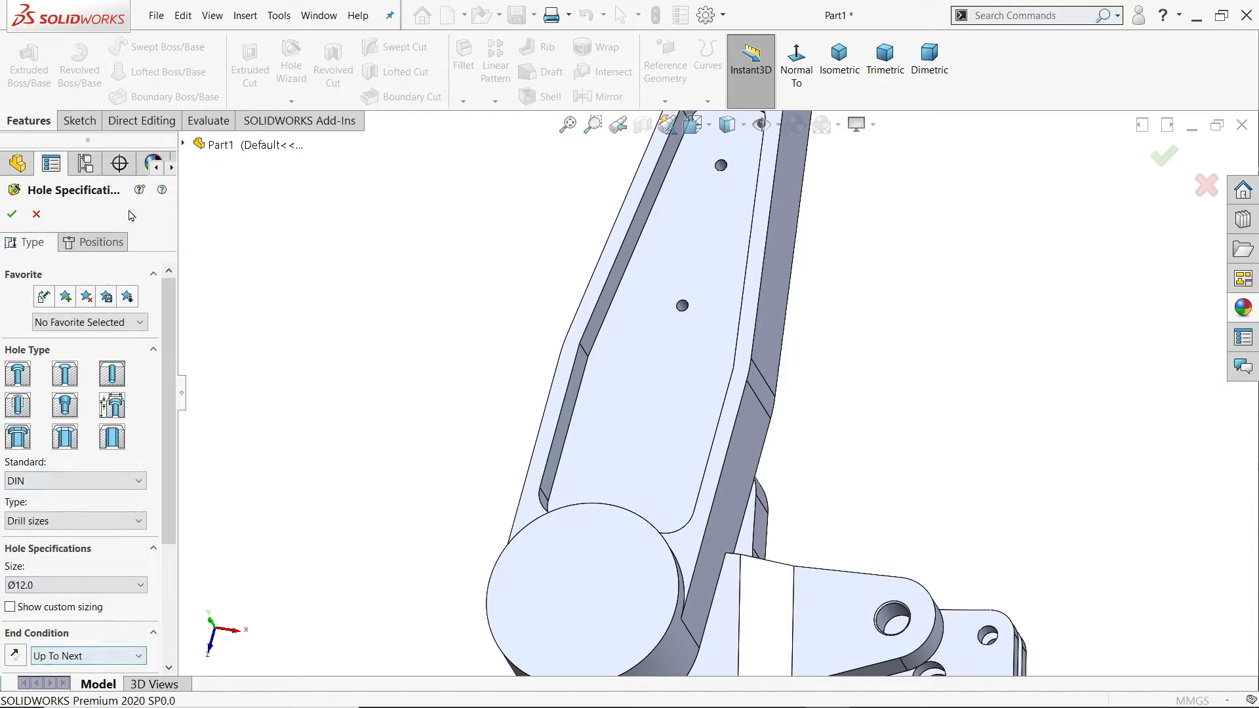
Step: Place one hole point on the pocket floor, about 58 mm from the origin along the arm's centreline
{"action": "left_click", "coordinate": [98, 242]}
{"action": "left_click", "coordinate": [616, 396]}
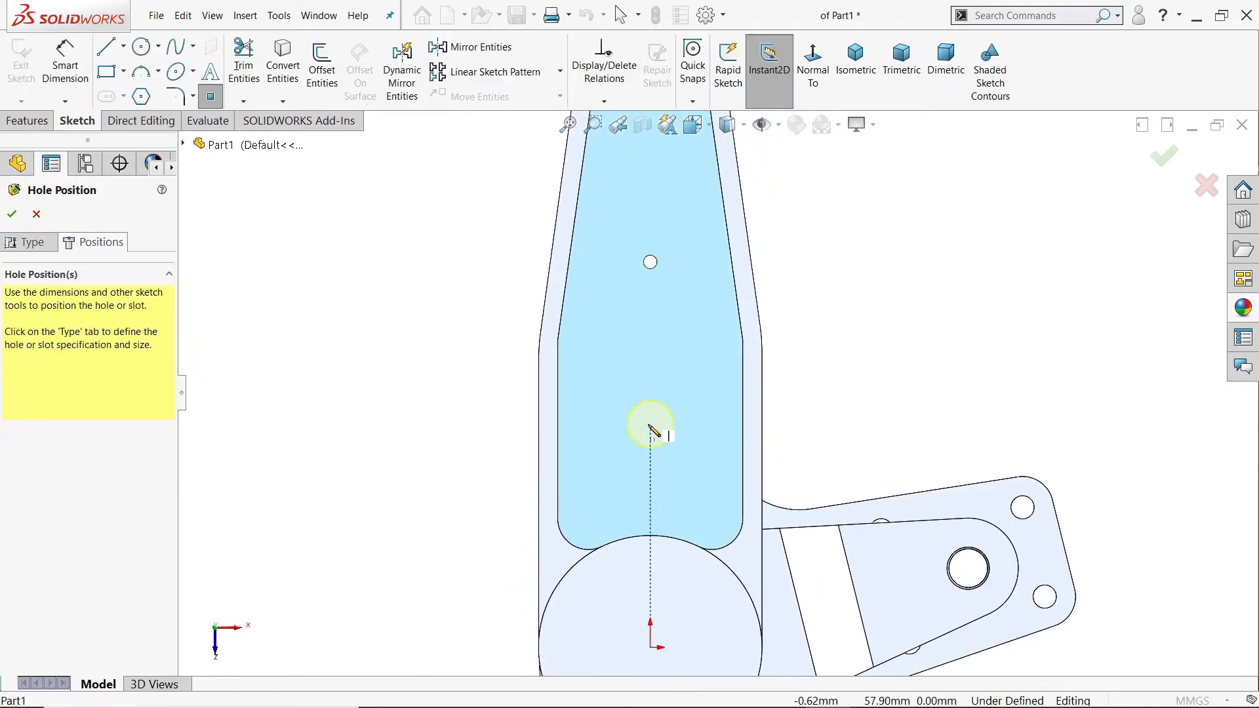
{"action": "left_click", "coordinate": [650, 426]}
{"action": "key", "text": "Escape"}
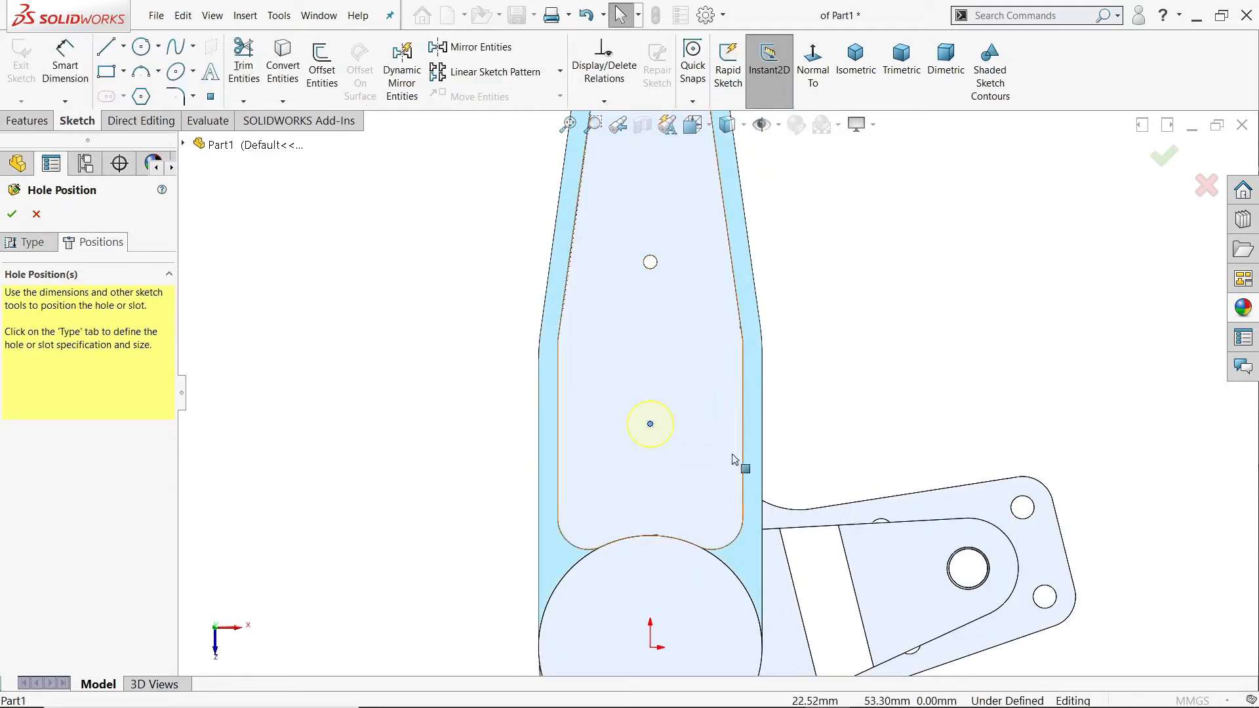
Step: Align the 12 mm hole point vertically with the origin and dimension it 35 mm from the inner 3.5 mm hole
{"action": "left_click", "coordinate": [650, 634]}
{"action": "left_click", "coordinate": [650, 424], "text": "ctrl"}
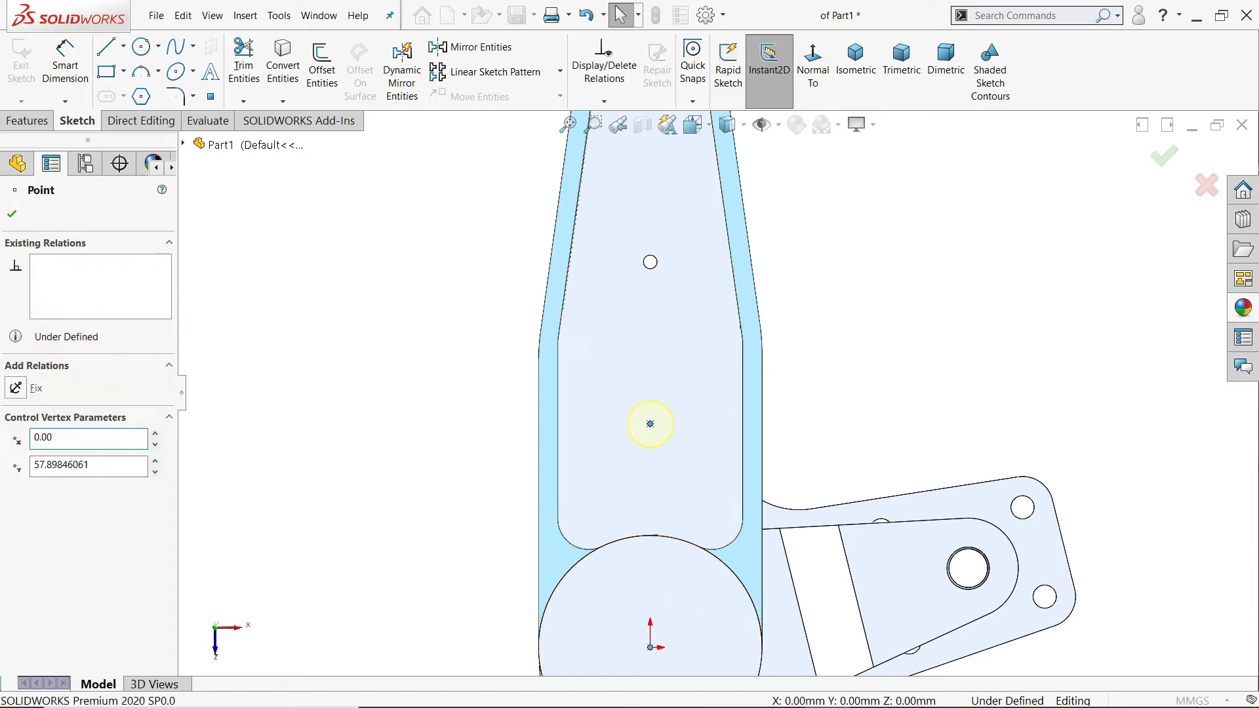
{"action": "left_click", "coordinate": [65, 65]}
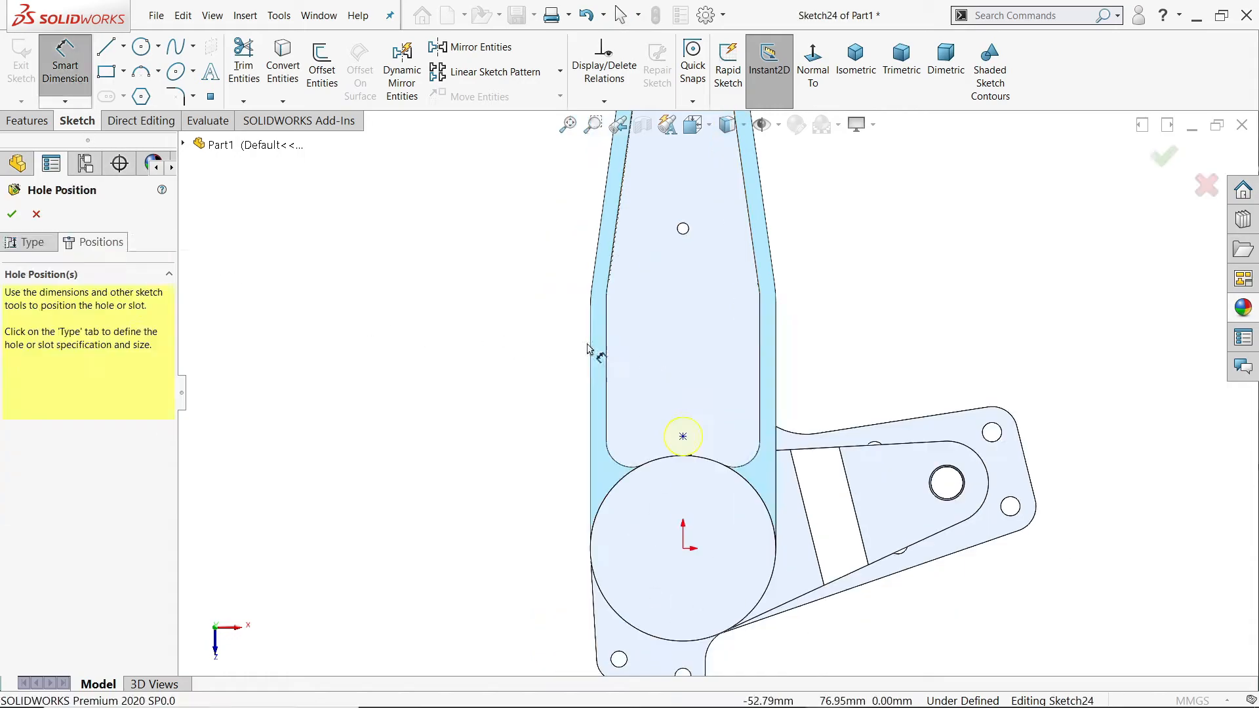
{"action": "left_click", "coordinate": [684, 438]}
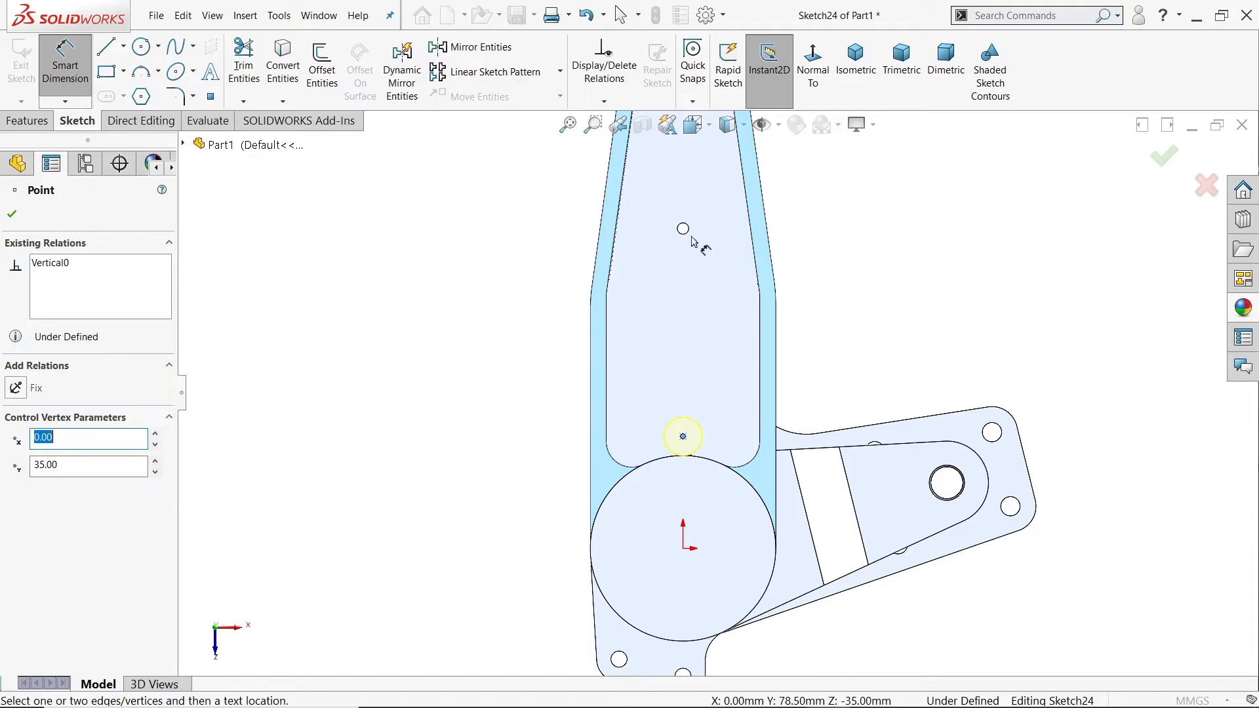
{"action": "left_click", "coordinate": [682, 229]}
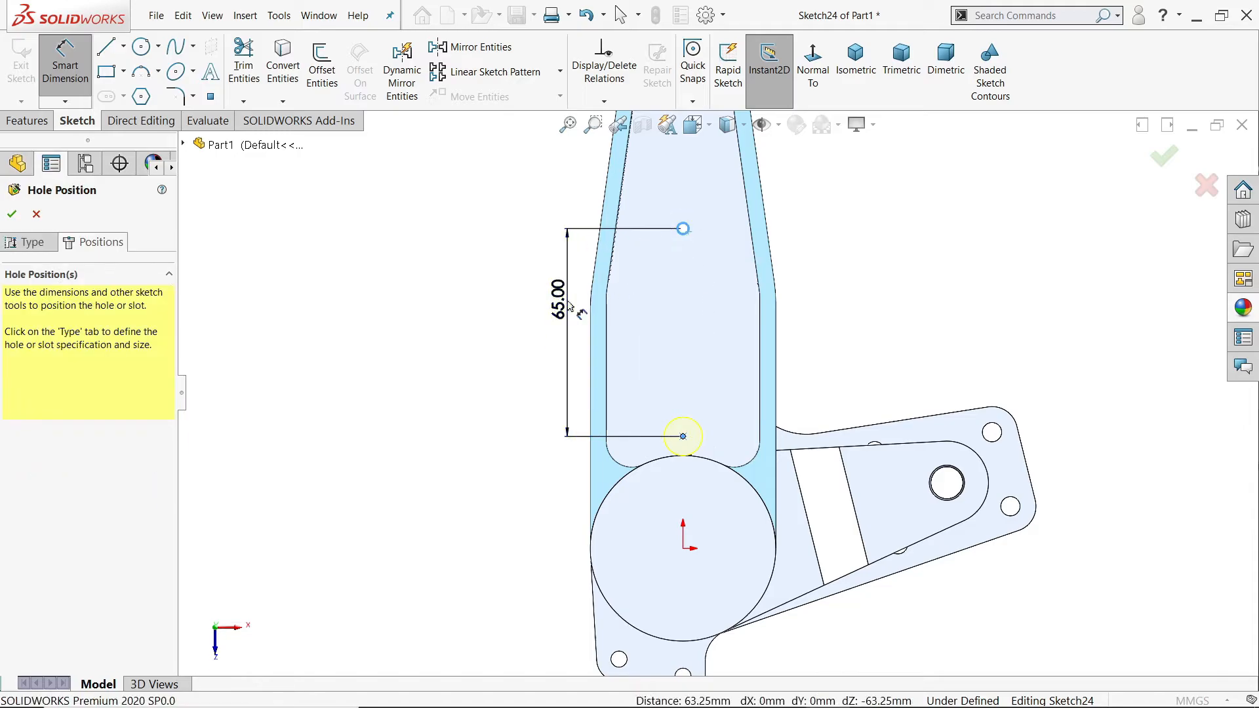
{"action": "left_click", "coordinate": [568, 306]}
{"action": "type", "text": "35.00mm"}
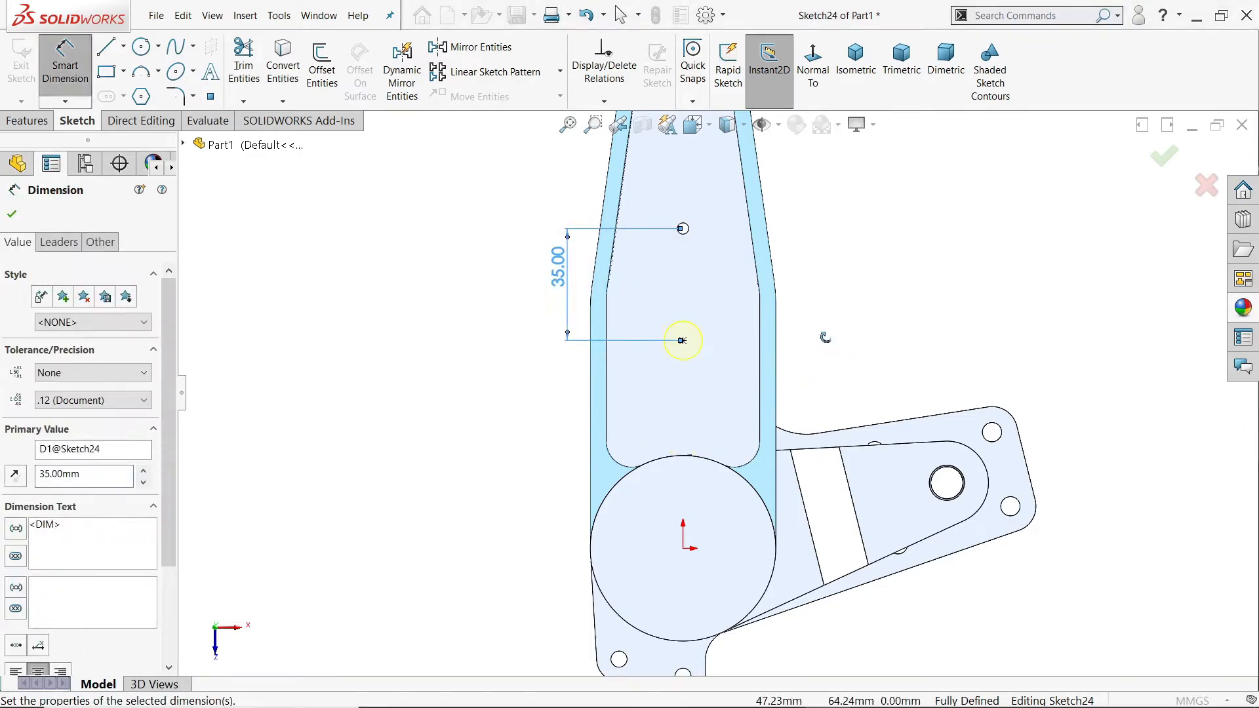
Step: Accept the hole position and create the 12 mm hole in the pocket floor
{"action": "middle_click_drag", "start_coordinate": [829, 342], "coordinate": [705, 354]}
{"action": "middle_click_drag", "start_coordinate": [1003, 343], "coordinate": [1111, 335]}
{"action": "scroll", "coordinate": [997, 325], "scroll_direction": "up", "scroll_amount": 3}
{"action": "scroll", "coordinate": [978, 307], "scroll_direction": "down", "scroll_amount": 3}
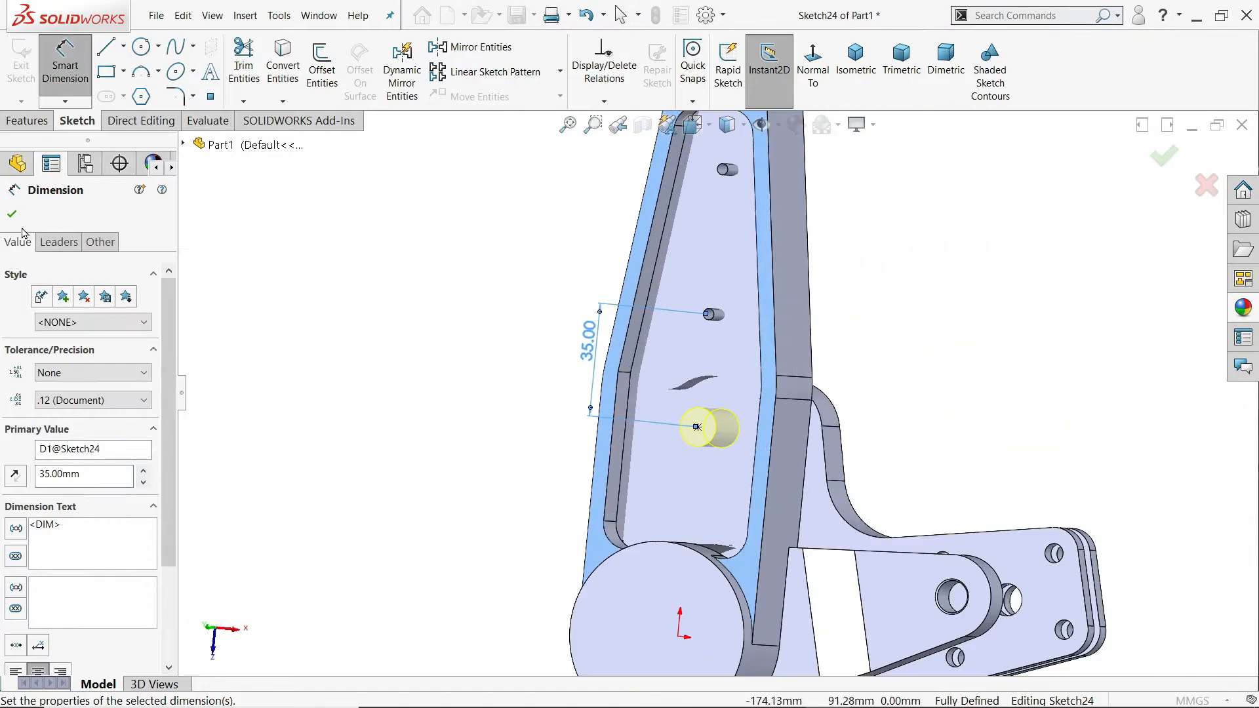
{"action": "left_click", "coordinate": [13, 215]}
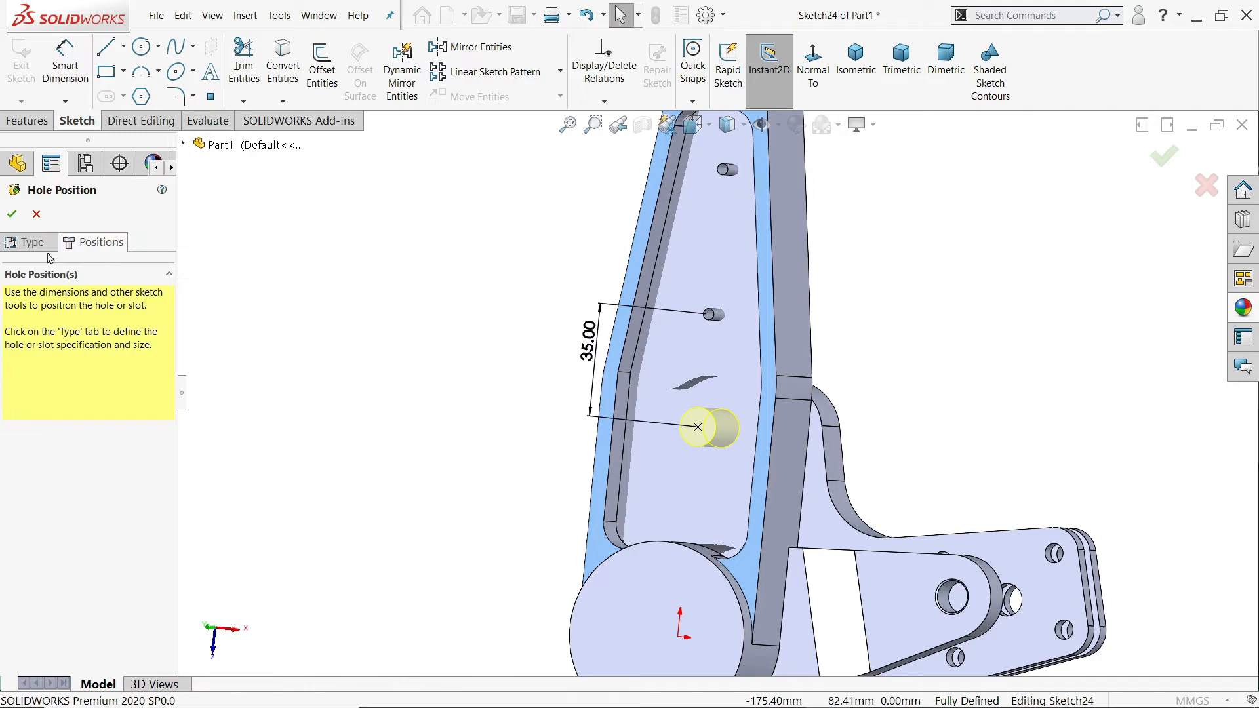
{"action": "left_click", "coordinate": [13, 214]}
{"action": "middle_click_drag", "start_coordinate": [318, 341], "coordinate": [803, 417]}
{"action": "left_click", "coordinate": [840, 68]}
Step: Switch to the 127.PNG drawing in Photos and examine Sections M-M and U-U and Detail N for the arm's fillet radii
{"action": "key", "text": "alt+Tab"}
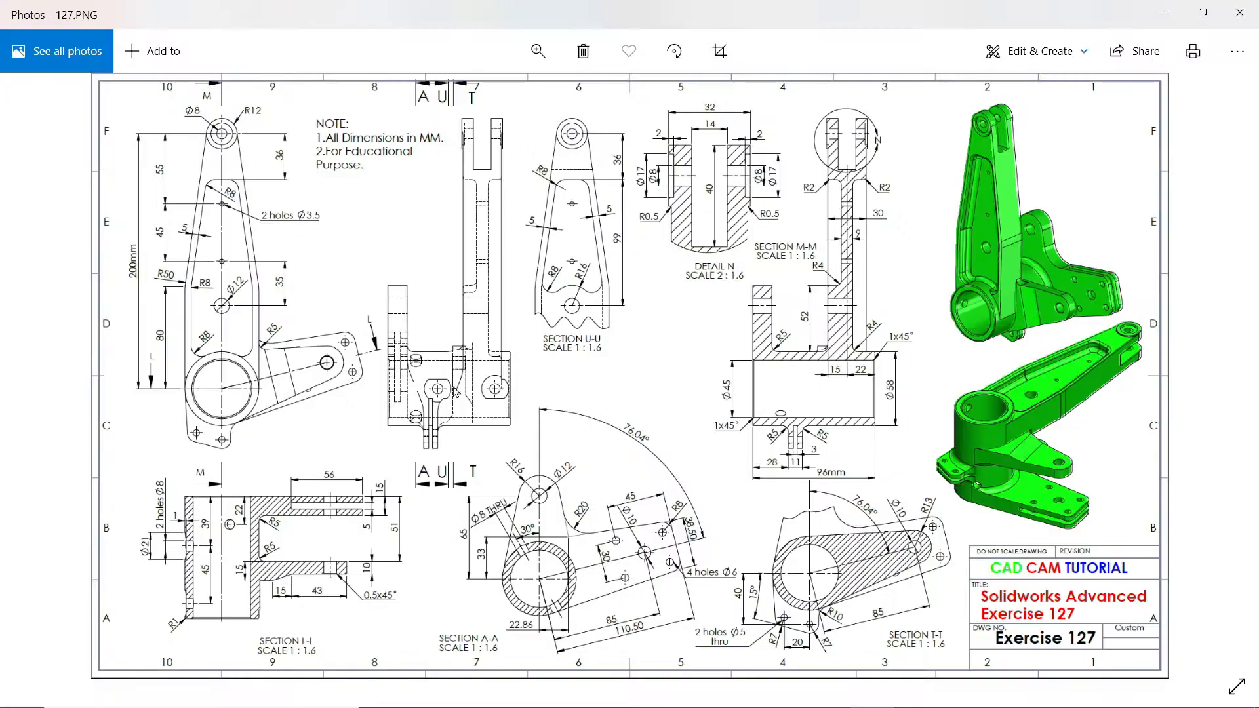
{"action": "scroll", "coordinate": [850, 364], "scroll_direction": "up", "scroll_amount": 5}
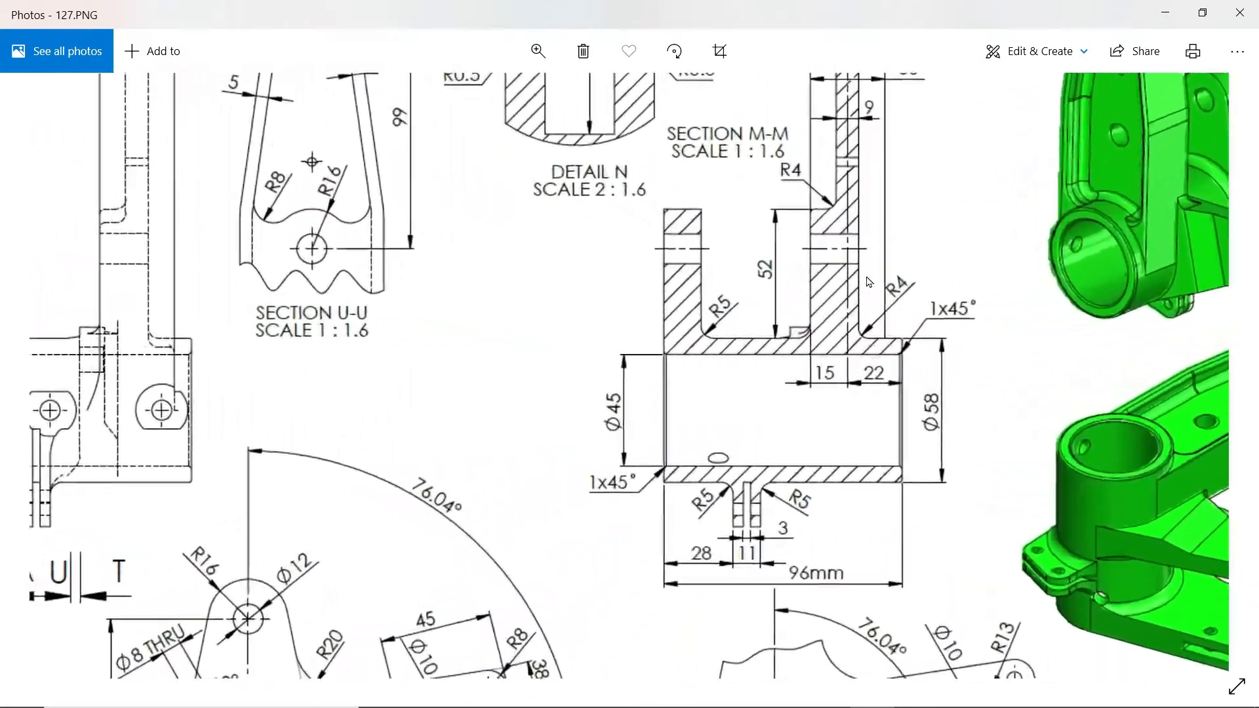
{"action": "left_click_drag", "start_coordinate": [873, 167], "coordinate": [856, 435]}
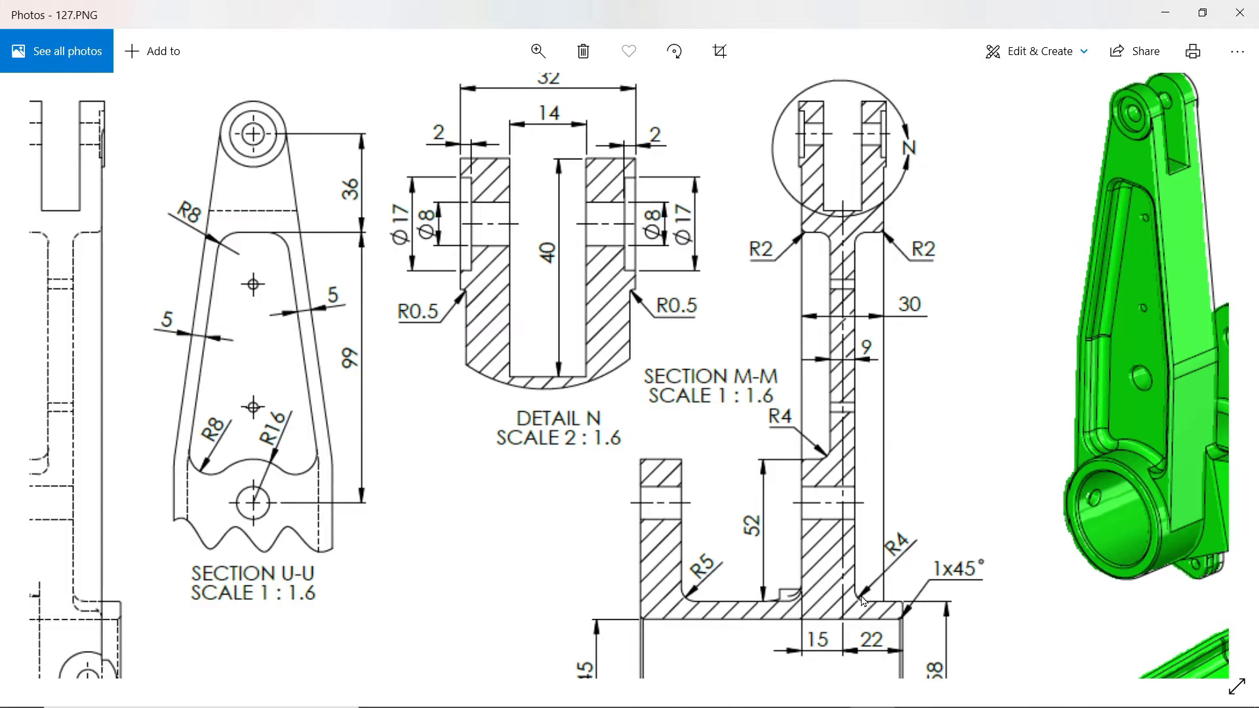
{"action": "left_click_drag", "start_coordinate": [782, 427], "coordinate": [958, 355]}
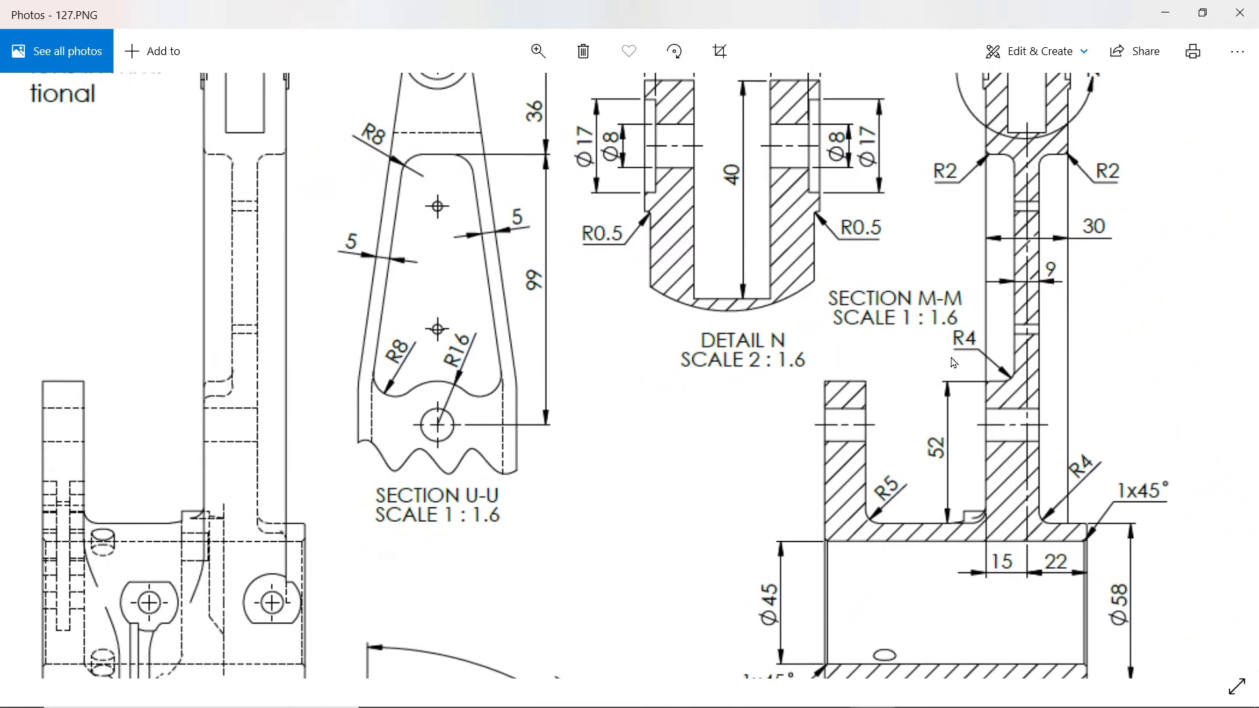
{"action": "left_click_drag", "start_coordinate": [907, 464], "coordinate": [923, 619]}
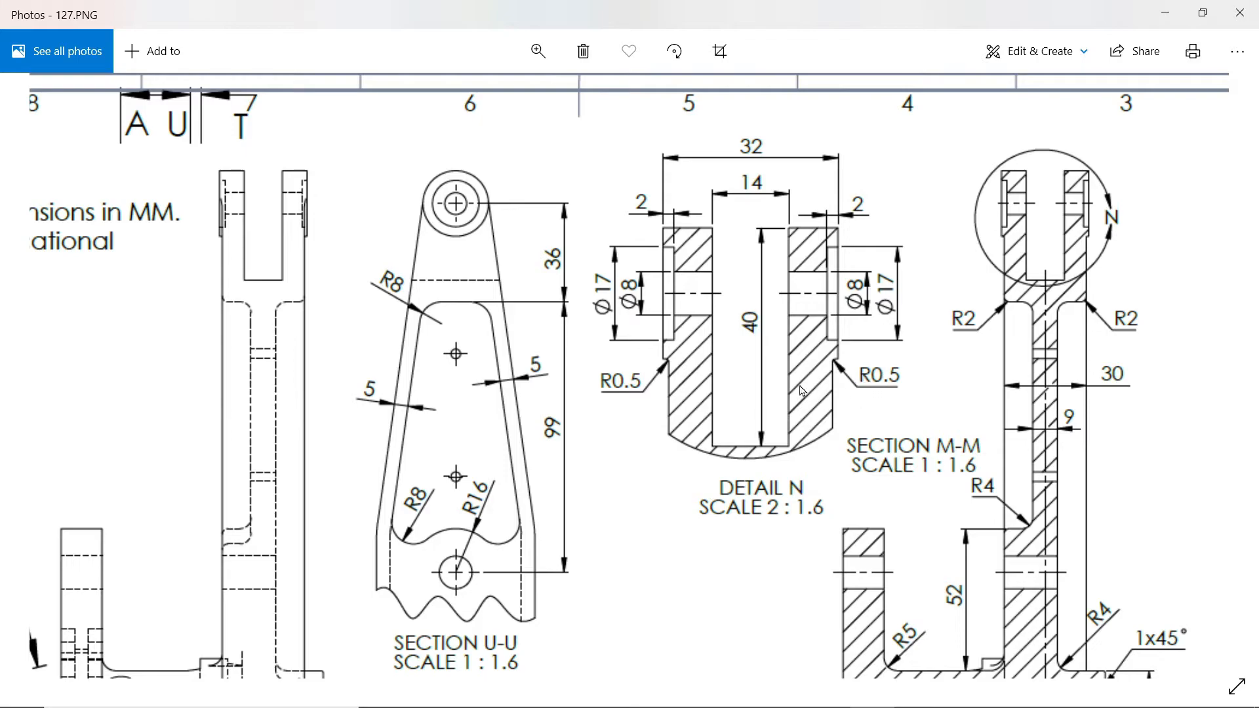
{"action": "left_click", "coordinate": [1168, 12]}
Step: Fillet the two vertical edges where the upper pocket's side walls bend, with an 8 mm radius
{"action": "scroll", "coordinate": [659, 311], "scroll_direction": "down", "scroll_amount": 3}
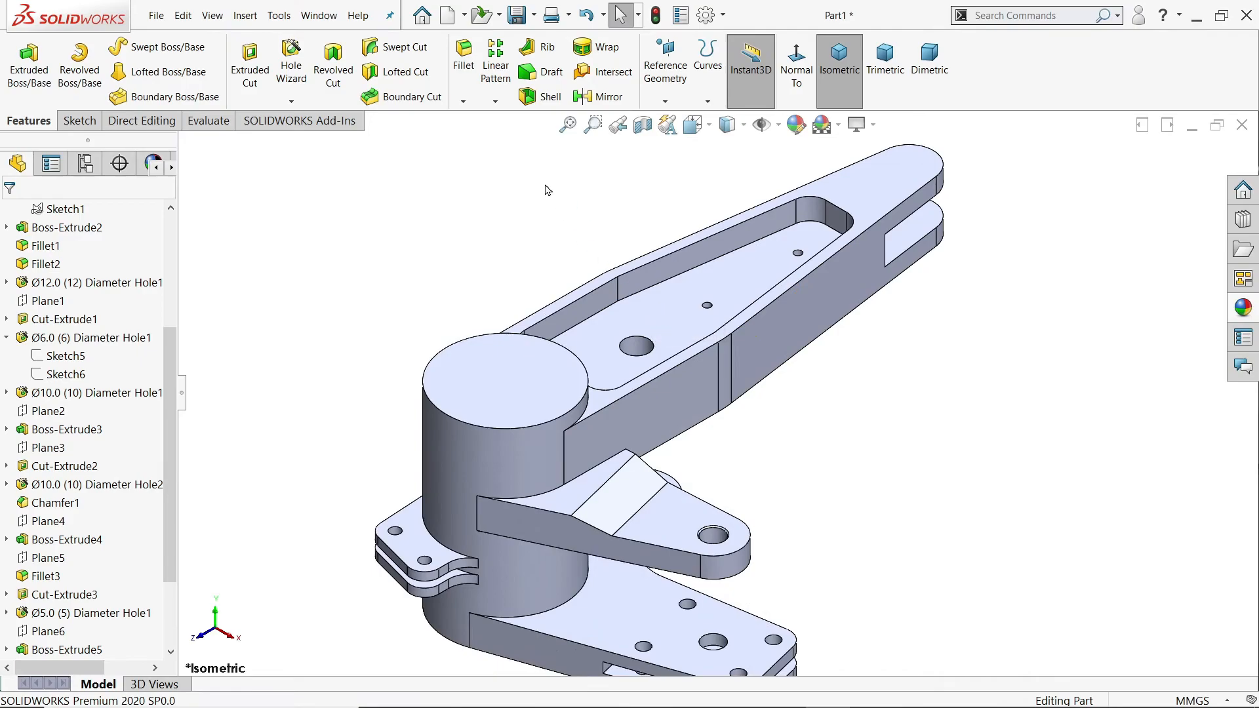
{"action": "scroll", "coordinate": [662, 288], "scroll_direction": "down", "scroll_amount": 3}
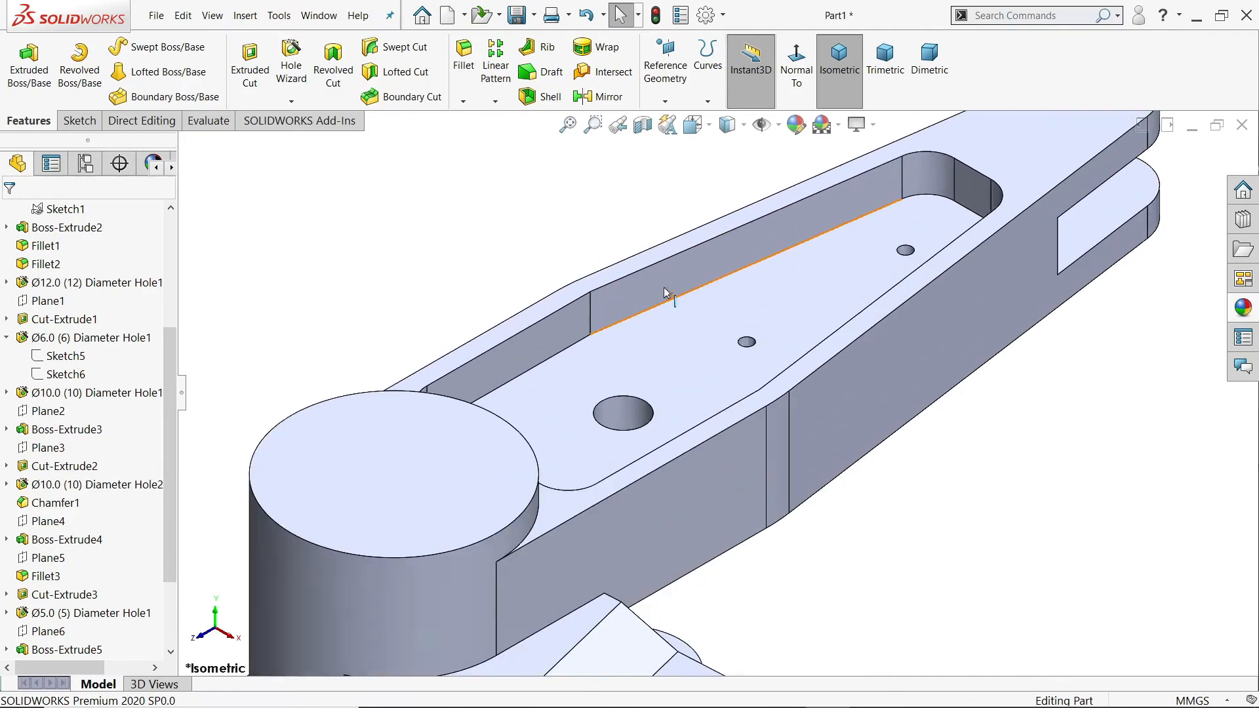
{"action": "left_click", "coordinate": [592, 317]}
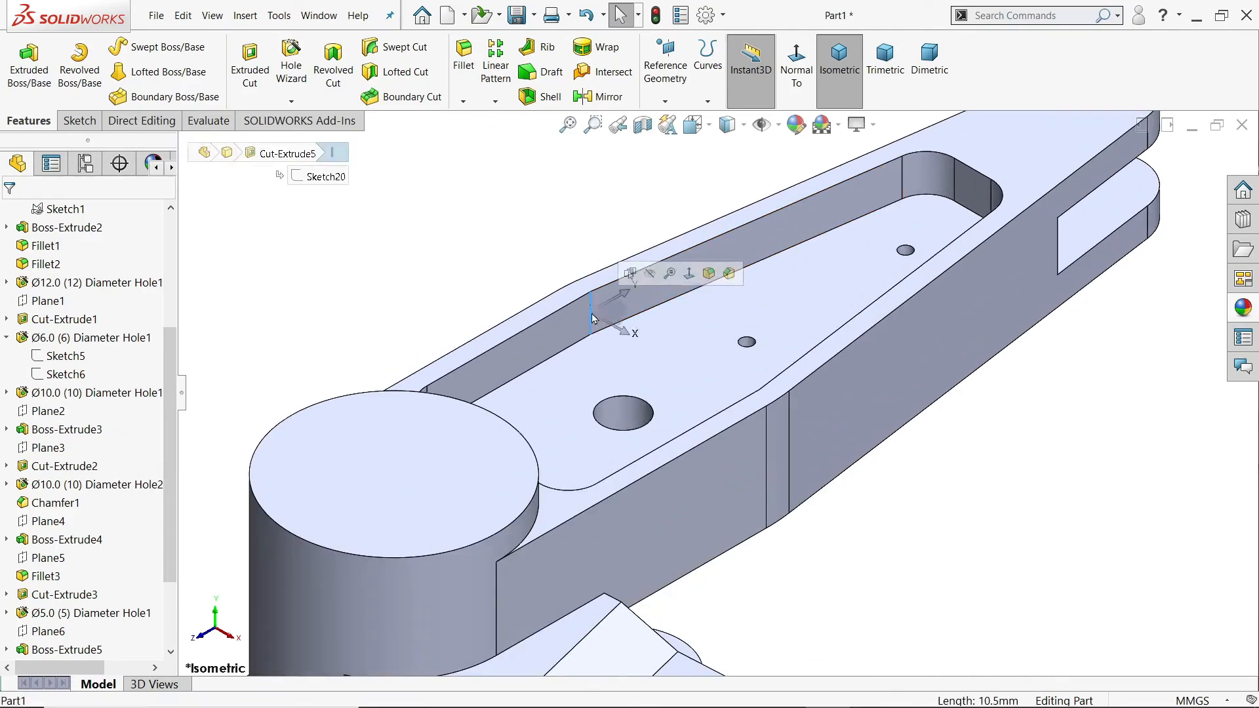
{"action": "left_click", "coordinate": [709, 274]}
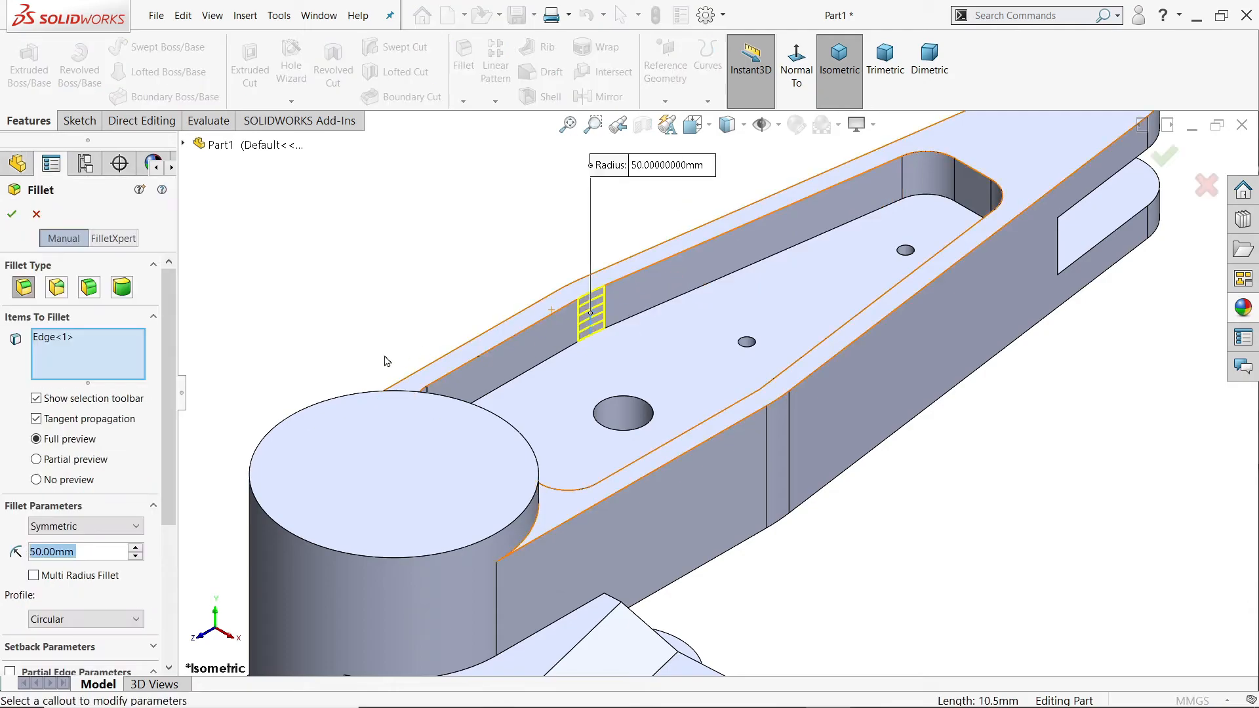
{"action": "type", "text": "8"}
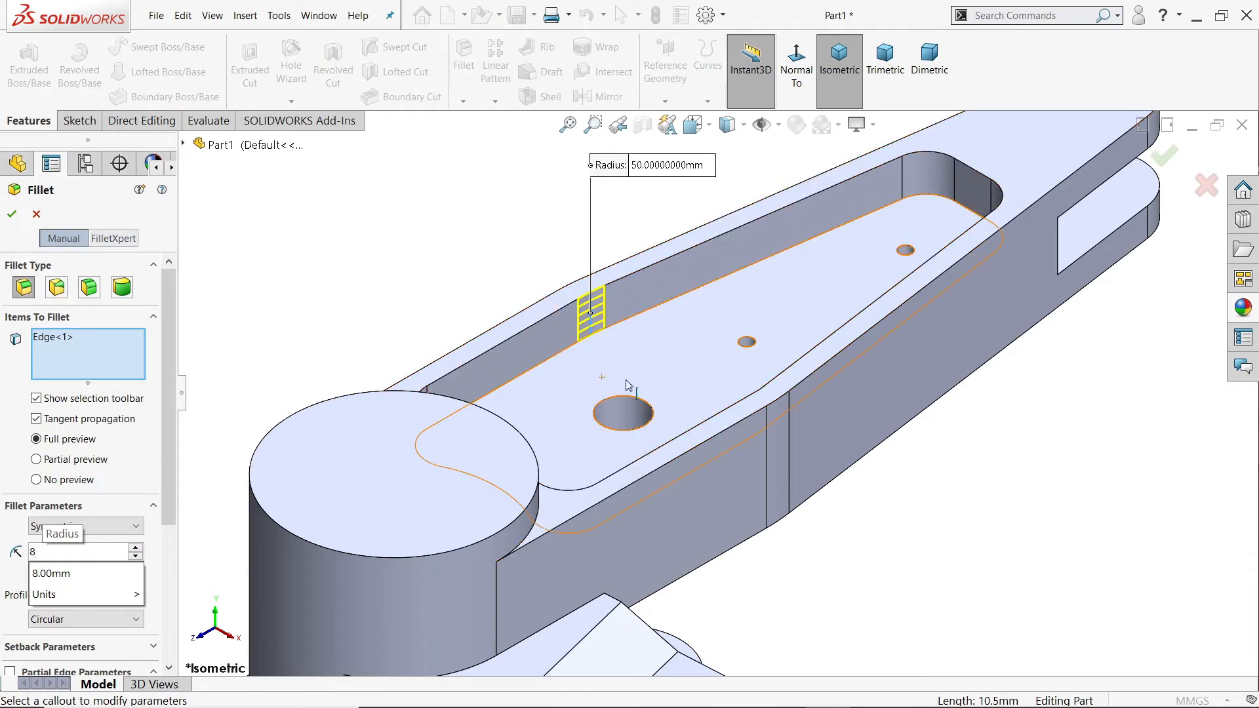
{"action": "left_click", "coordinate": [761, 401]}
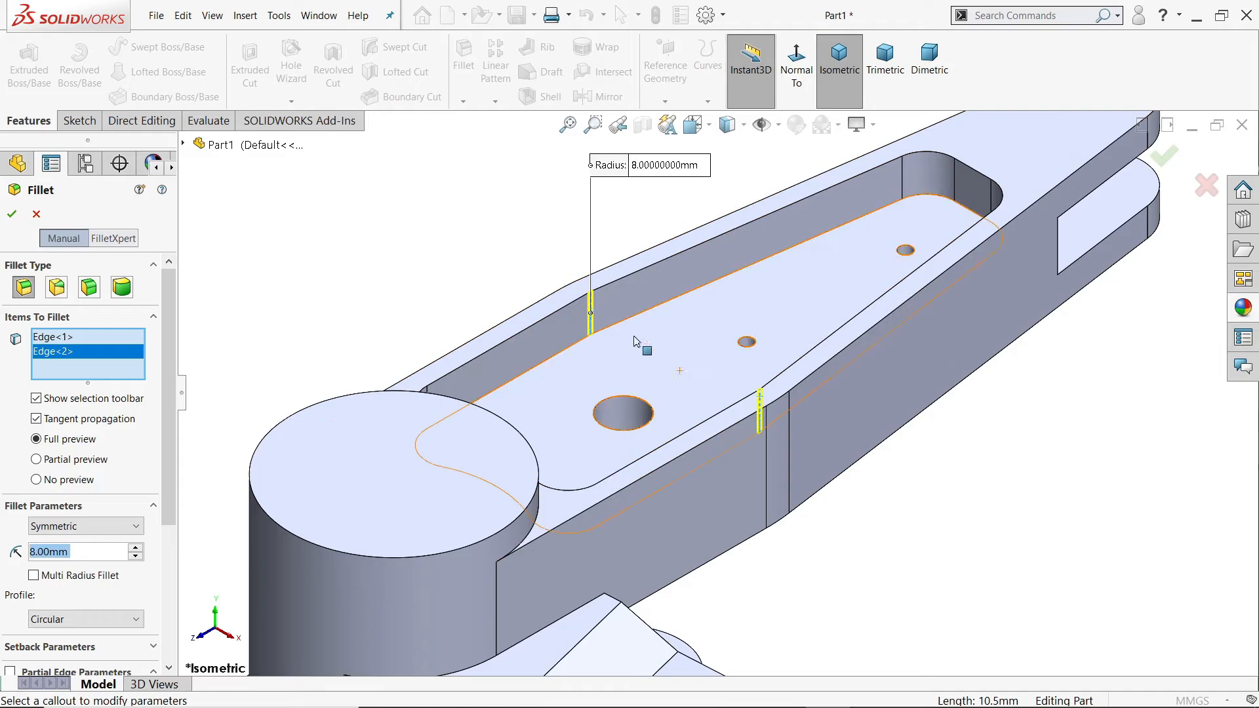
{"action": "left_click", "coordinate": [11, 218]}
Step: Start a new constant-size Fillet and set its radius to 4 mm
{"action": "scroll", "coordinate": [691, 282], "scroll_direction": "up", "scroll_amount": 3}
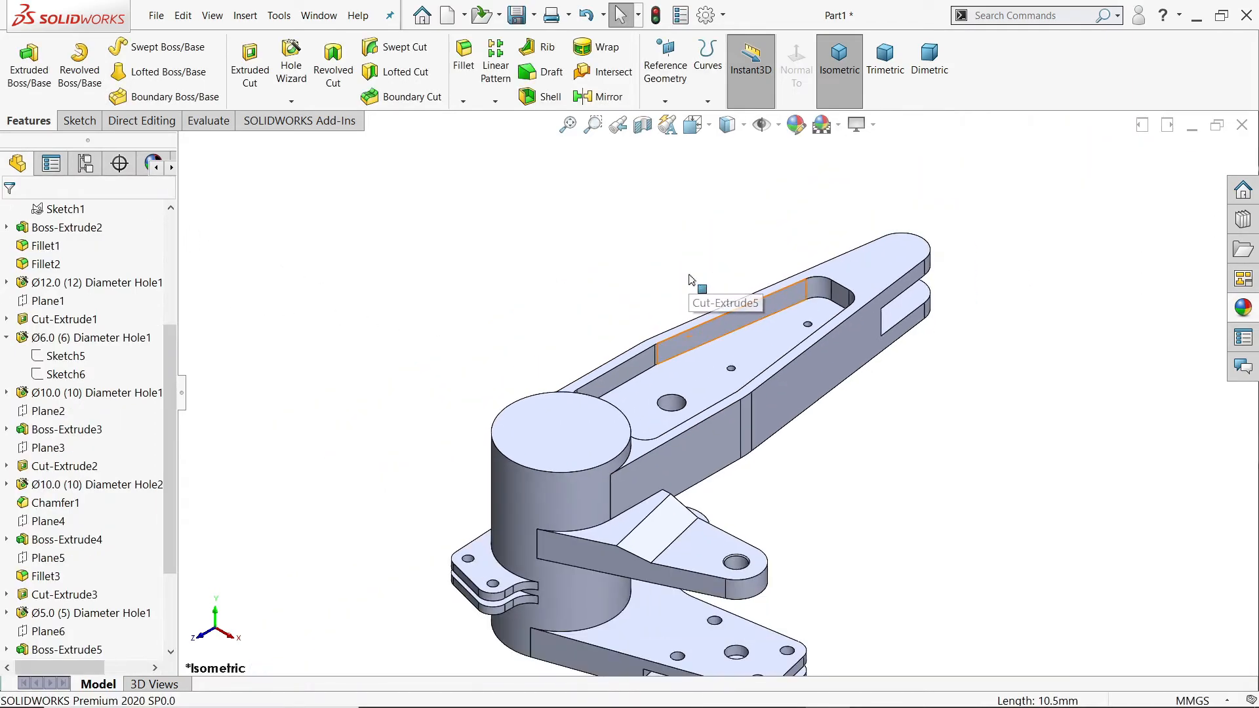
{"action": "scroll", "coordinate": [776, 361], "scroll_direction": "down", "scroll_amount": 2}
{"action": "middle_click_drag", "start_coordinate": [805, 495], "coordinate": [783, 563]}
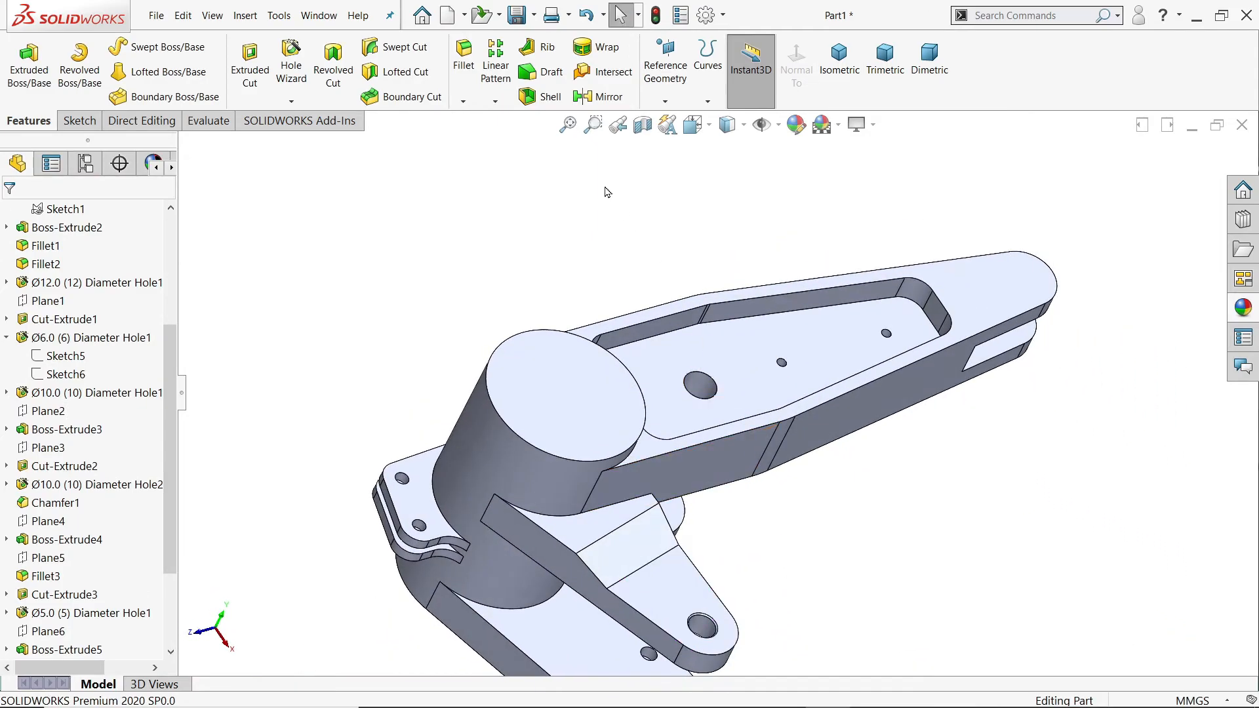
{"action": "left_click", "coordinate": [469, 68]}
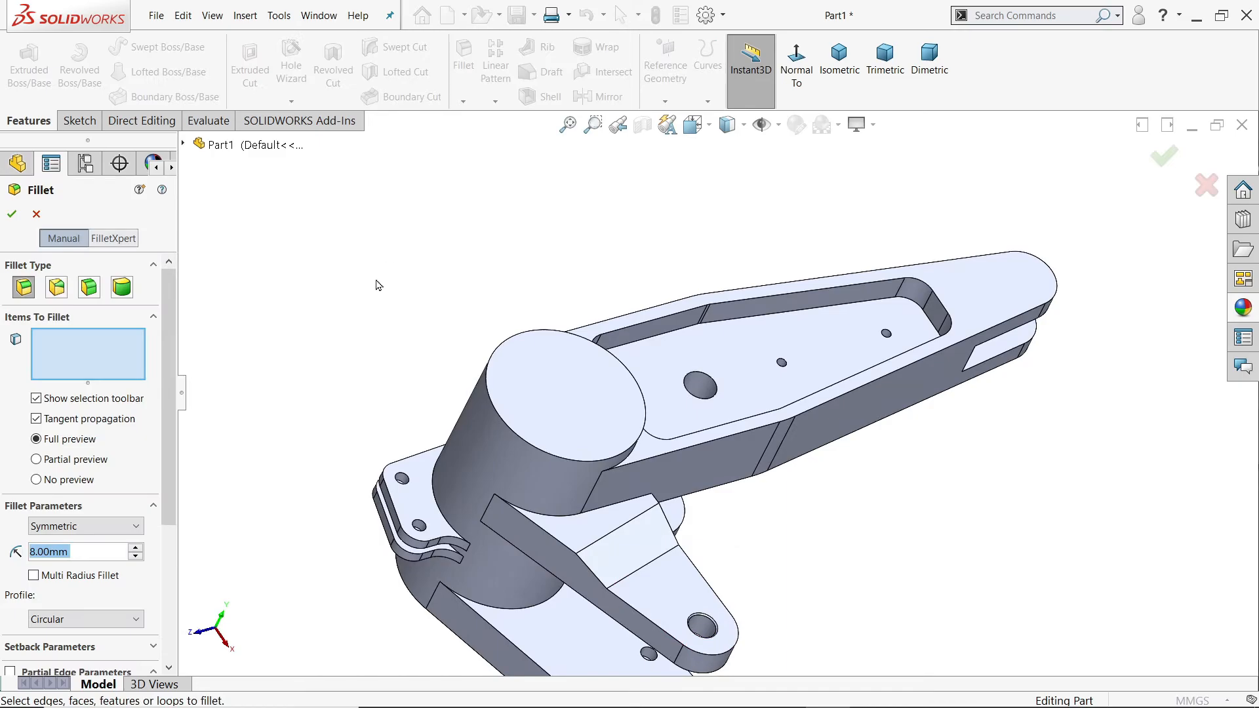
{"action": "type", "text": "4"}
{"action": "key", "text": "Return"}
{"action": "scroll", "coordinate": [751, 377], "scroll_direction": "down", "scroll_amount": 2}
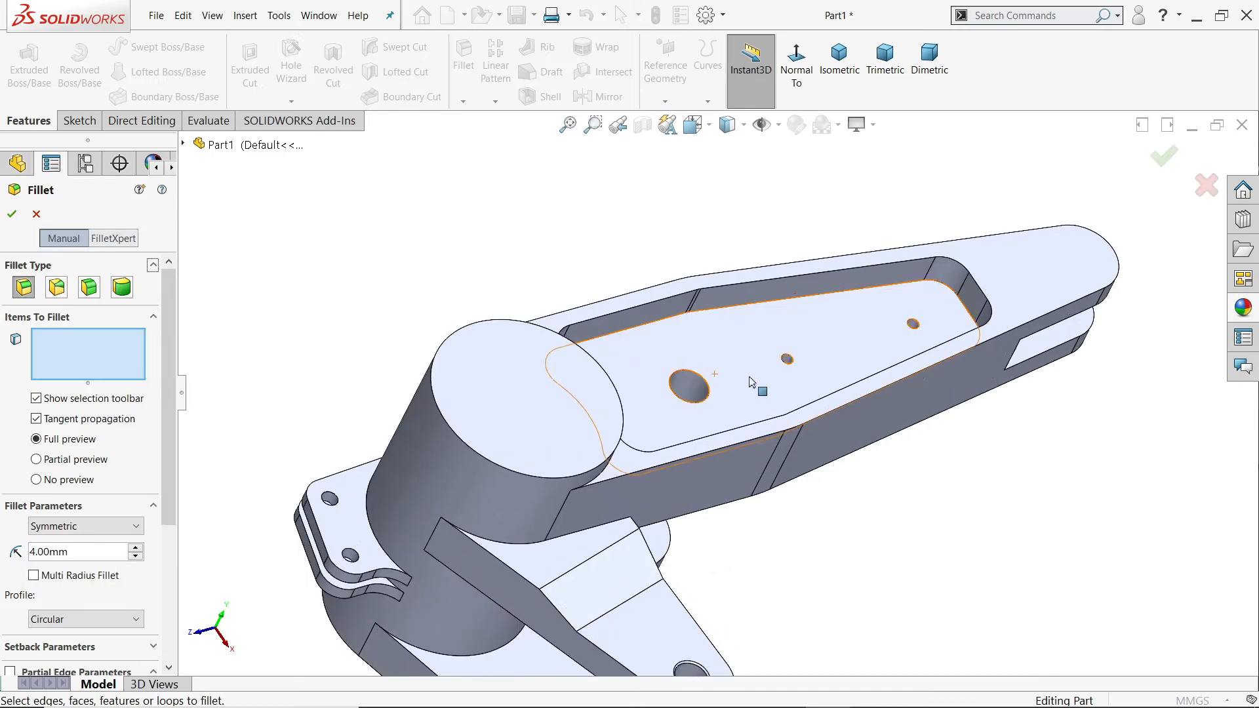
{"action": "left_click", "coordinate": [747, 369]}
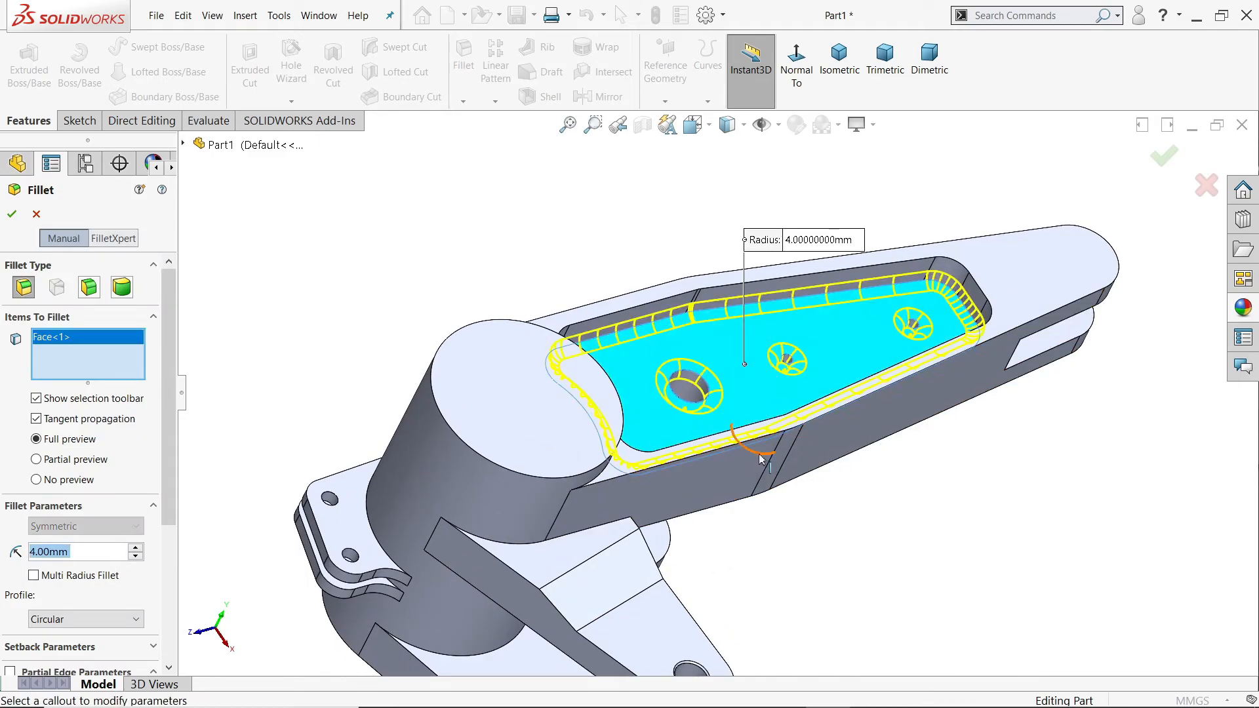
{"action": "right_click", "coordinate": [95, 357]}
{"action": "left_click", "coordinate": [196, 361]}
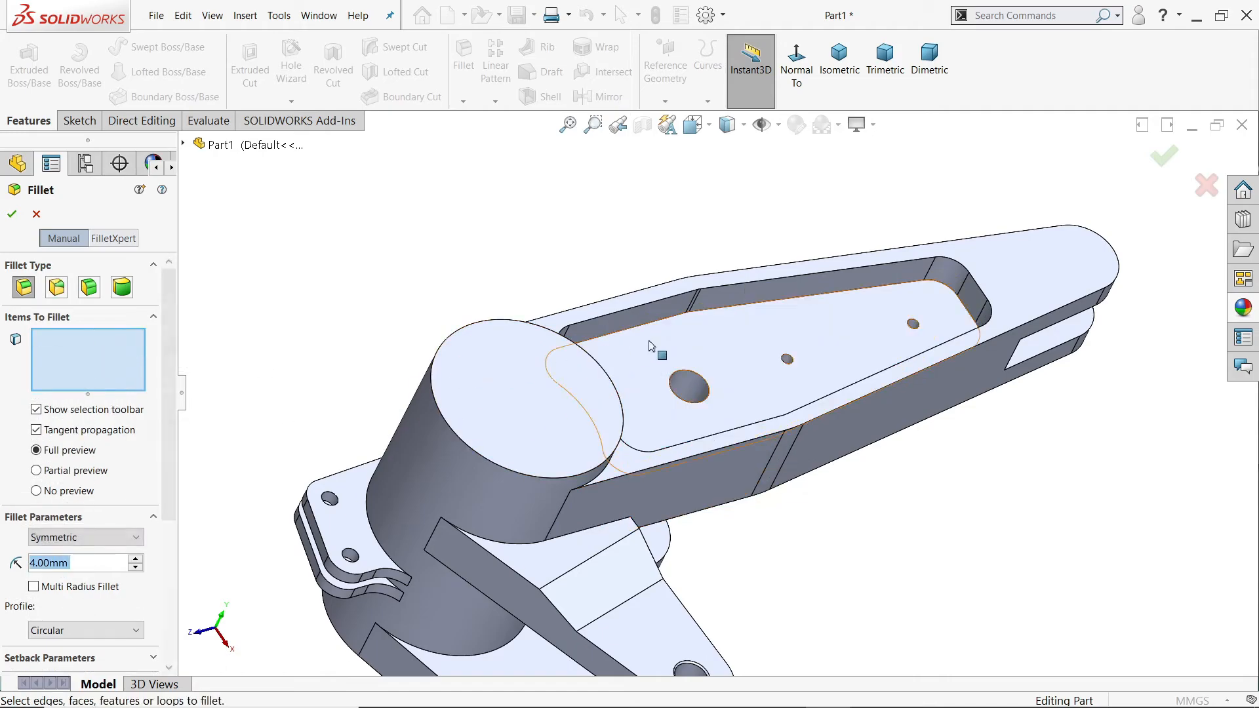
Step: Apply the 4 mm fillet to the floor edges of both the upper and the underside pockets of the arm
{"action": "left_click", "coordinate": [750, 308]}
{"action": "middle_click_drag", "start_coordinate": [749, 308], "coordinate": [810, 218]}
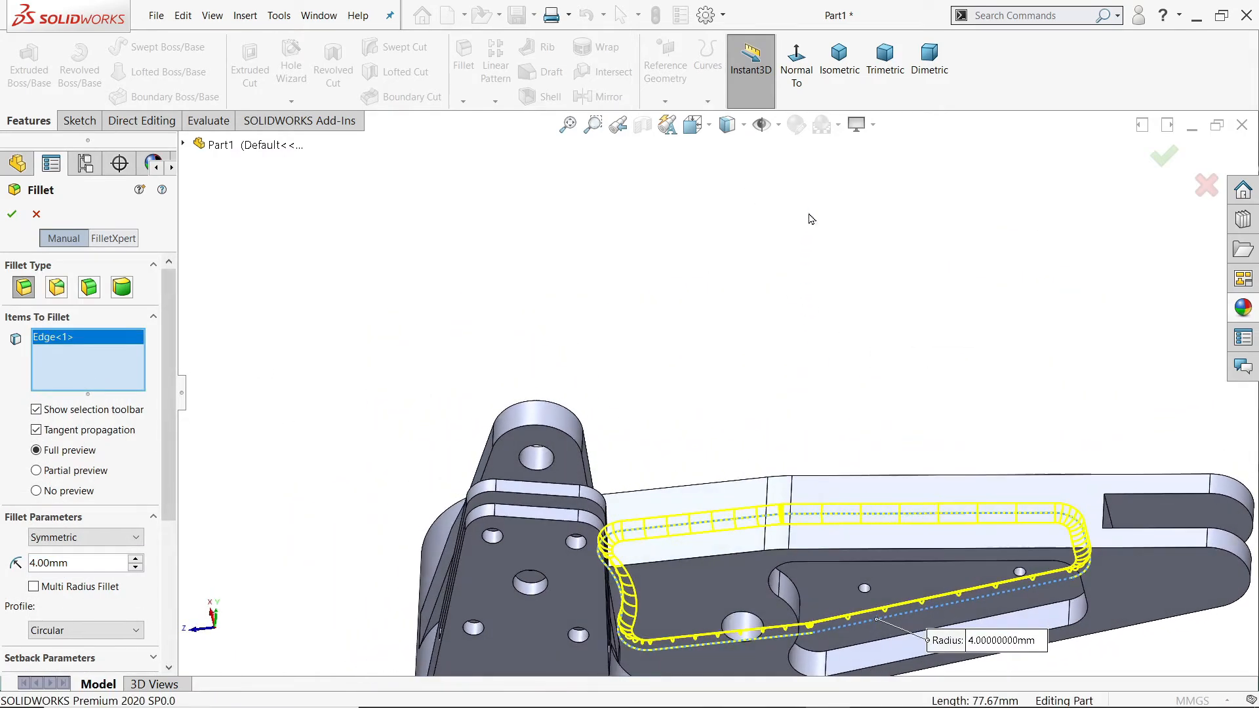
{"action": "left_click", "coordinate": [800, 594]}
{"action": "scroll", "coordinate": [839, 593], "scroll_direction": "up", "scroll_amount": 2}
{"action": "scroll", "coordinate": [829, 514], "scroll_direction": "down", "scroll_amount": 5}
{"action": "middle_click_drag", "start_coordinate": [827, 510], "coordinate": [802, 292]}
{"action": "left_click", "coordinate": [11, 214]}
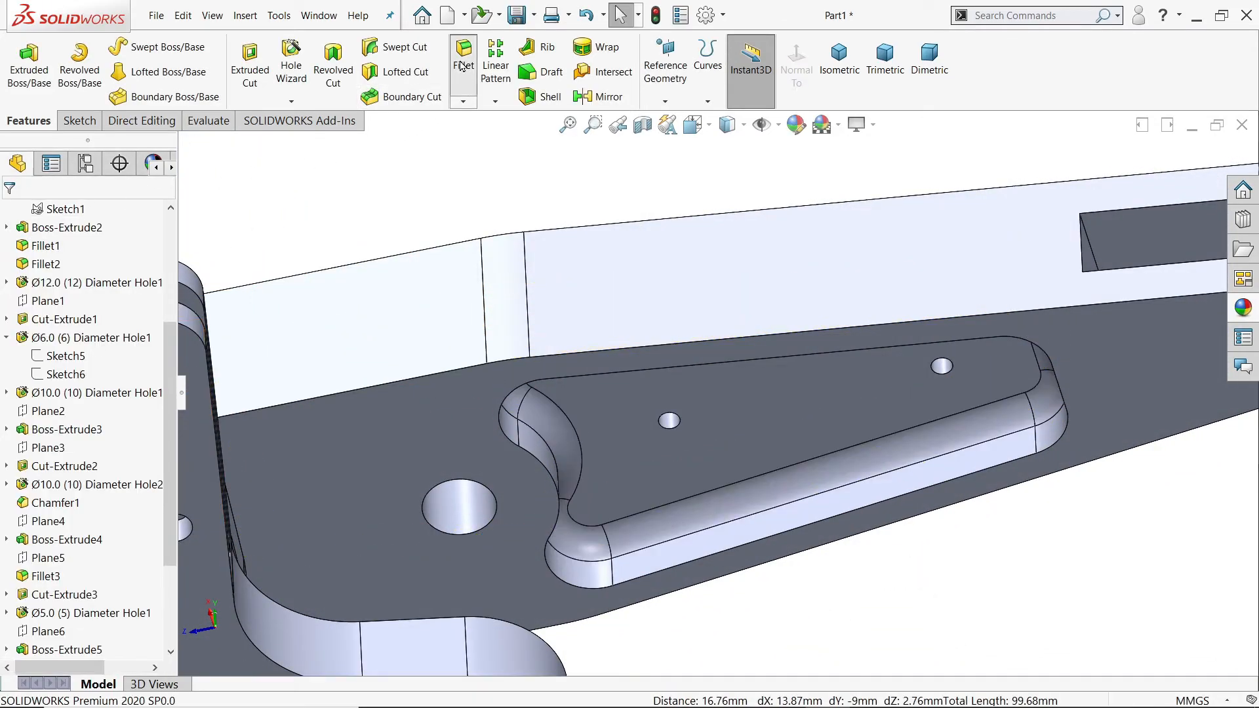
Step: Fillet the outer rim edges of the underside and upper arm pockets with a 2 mm radius
{"action": "left_click", "coordinate": [463, 66]}
{"action": "type", "text": "2"}
{"action": "key", "text": "Return"}
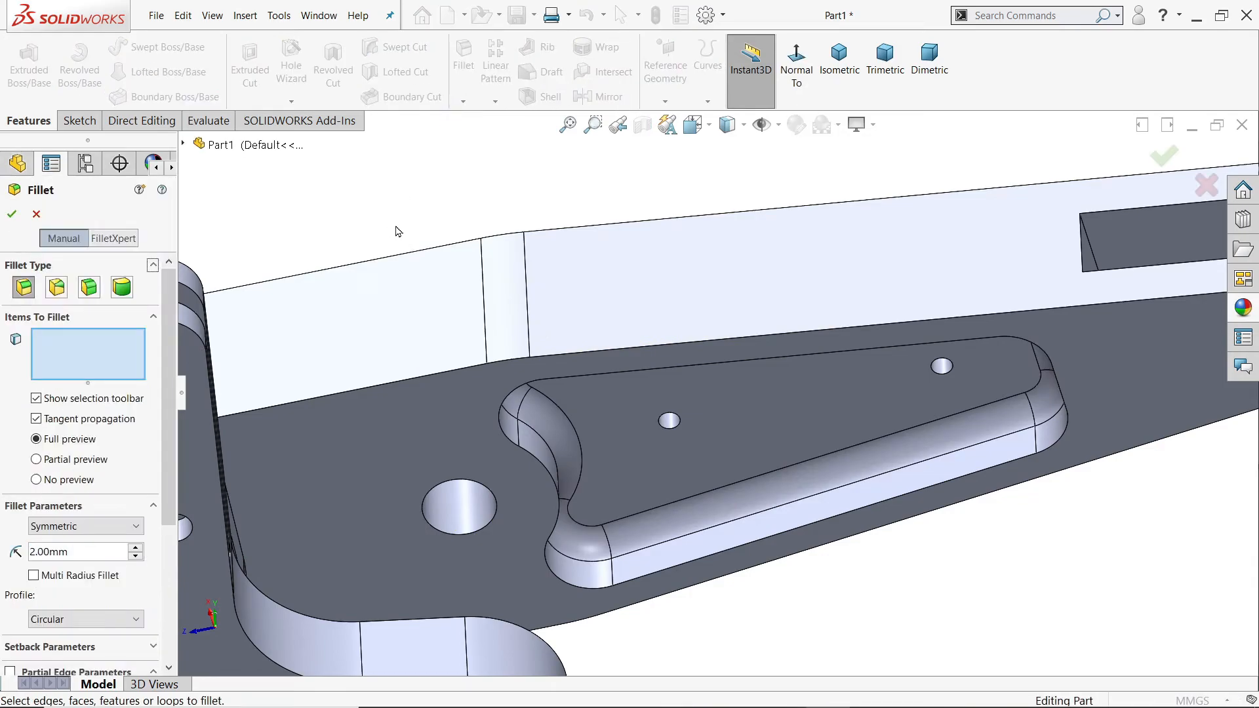
{"action": "left_click", "coordinate": [659, 371]}
{"action": "middle_click_drag", "start_coordinate": [656, 374], "coordinate": [697, 438]}
{"action": "scroll", "coordinate": [694, 422], "scroll_direction": "up", "scroll_amount": 5}
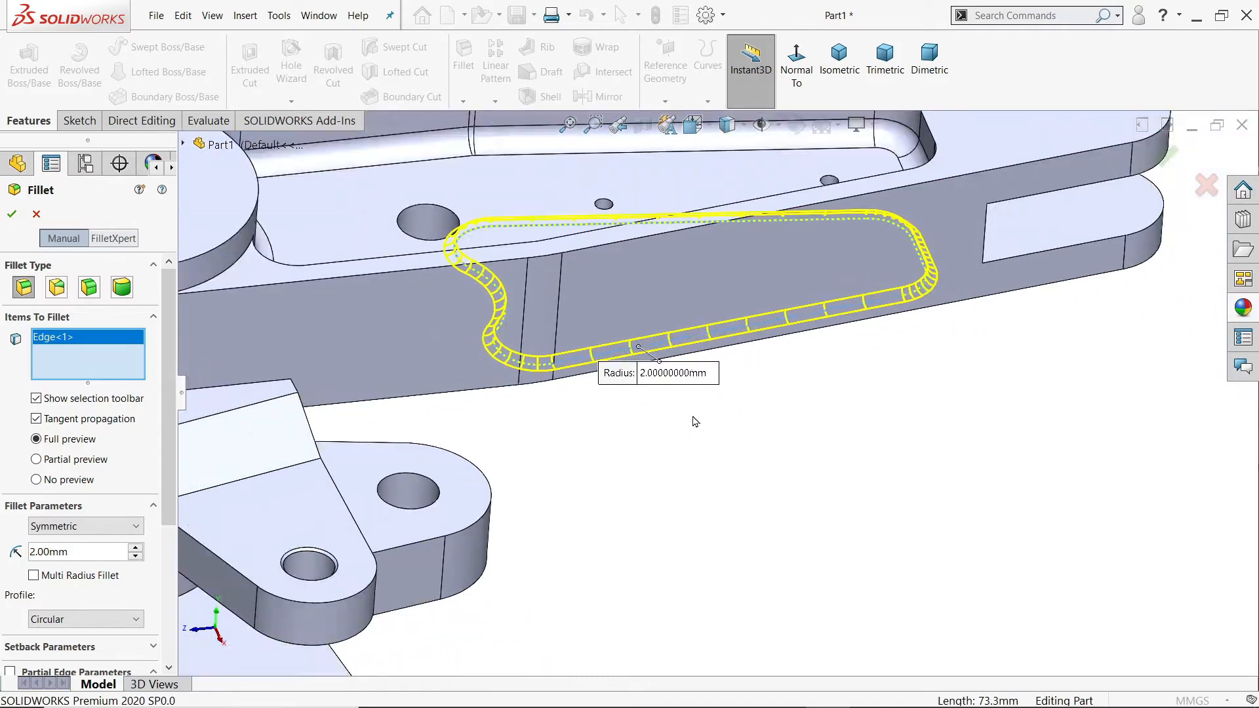
{"action": "scroll", "coordinate": [644, 284], "scroll_direction": "down", "scroll_amount": 3}
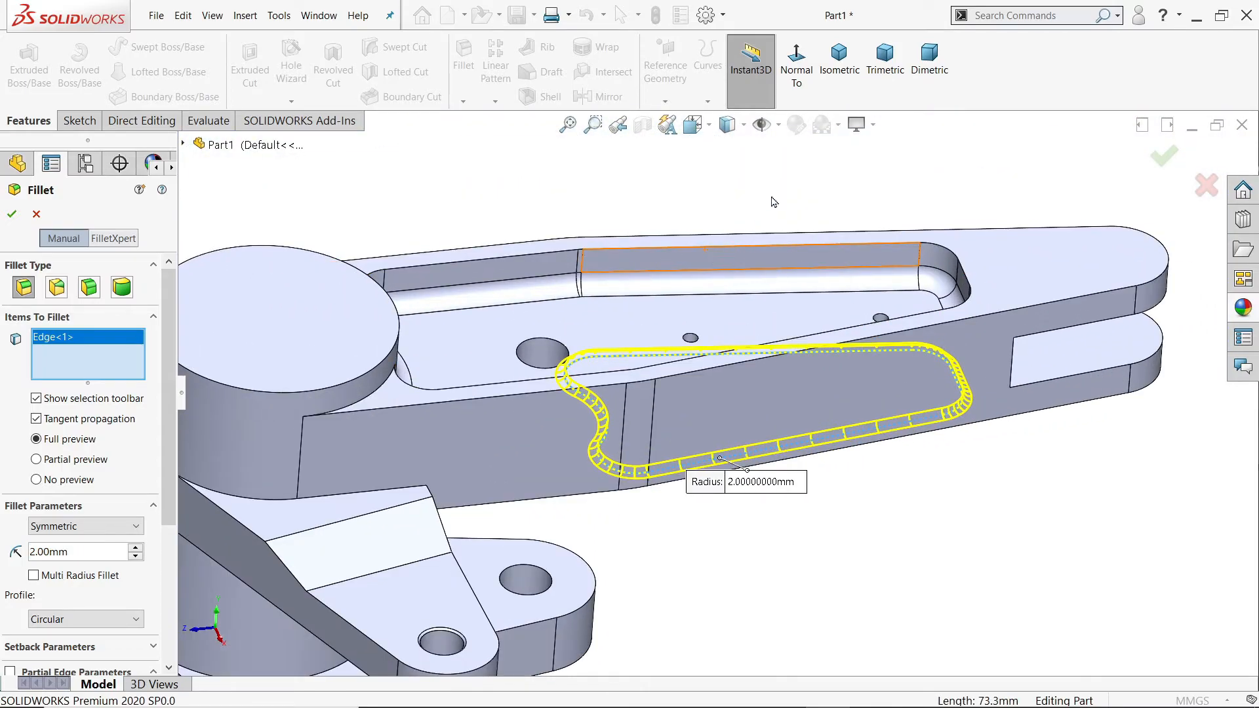
{"action": "left_click", "coordinate": [839, 62]}
{"action": "scroll", "coordinate": [669, 275], "scroll_direction": "down", "scroll_amount": 3}
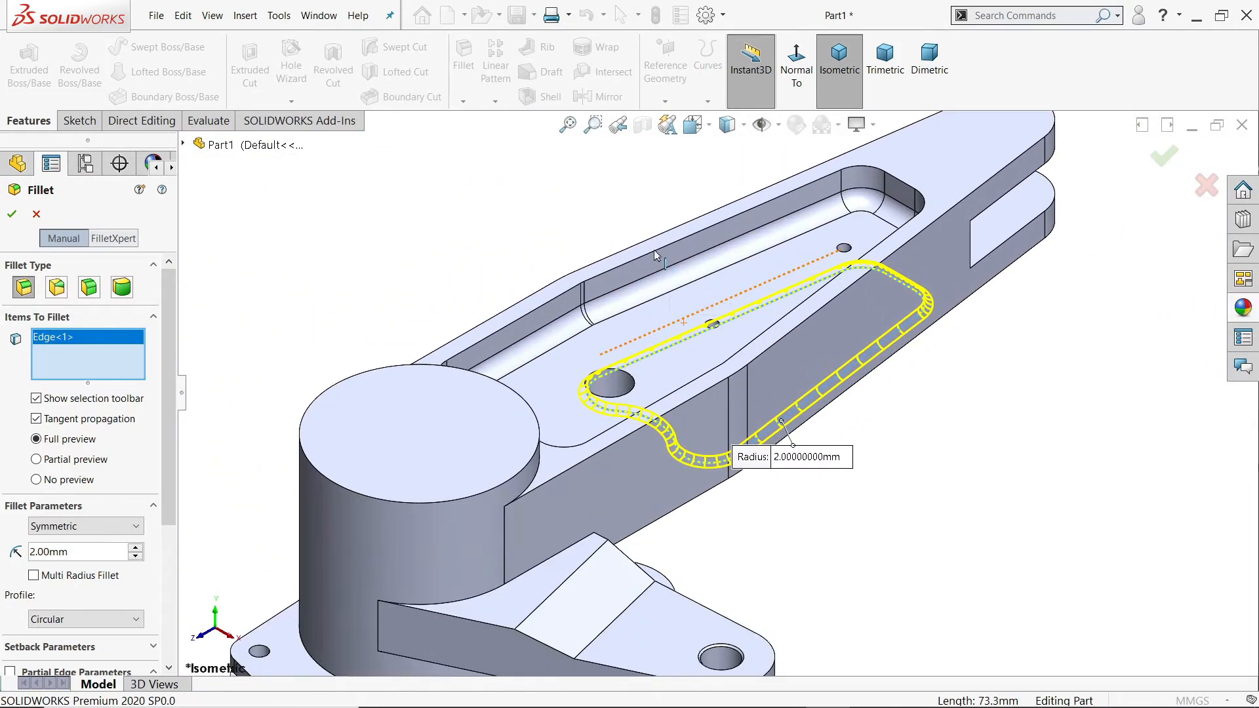
{"action": "left_click", "coordinate": [695, 258]}
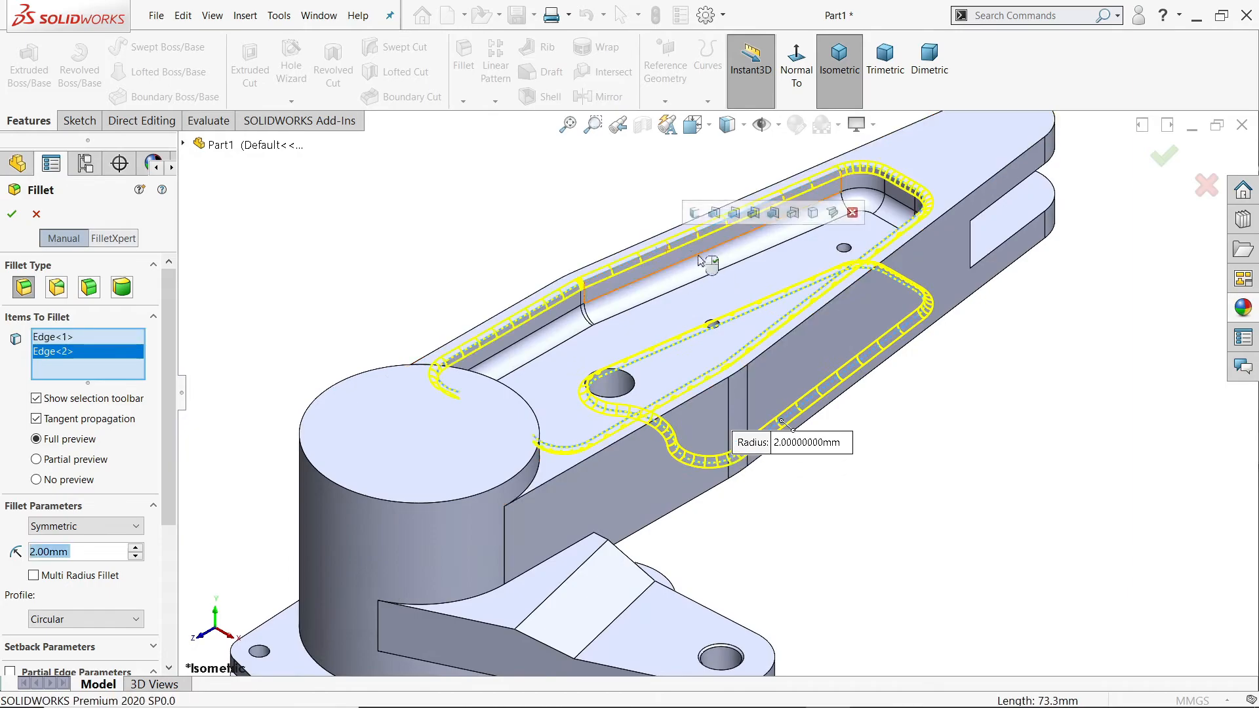
{"action": "left_click", "coordinate": [8, 215]}
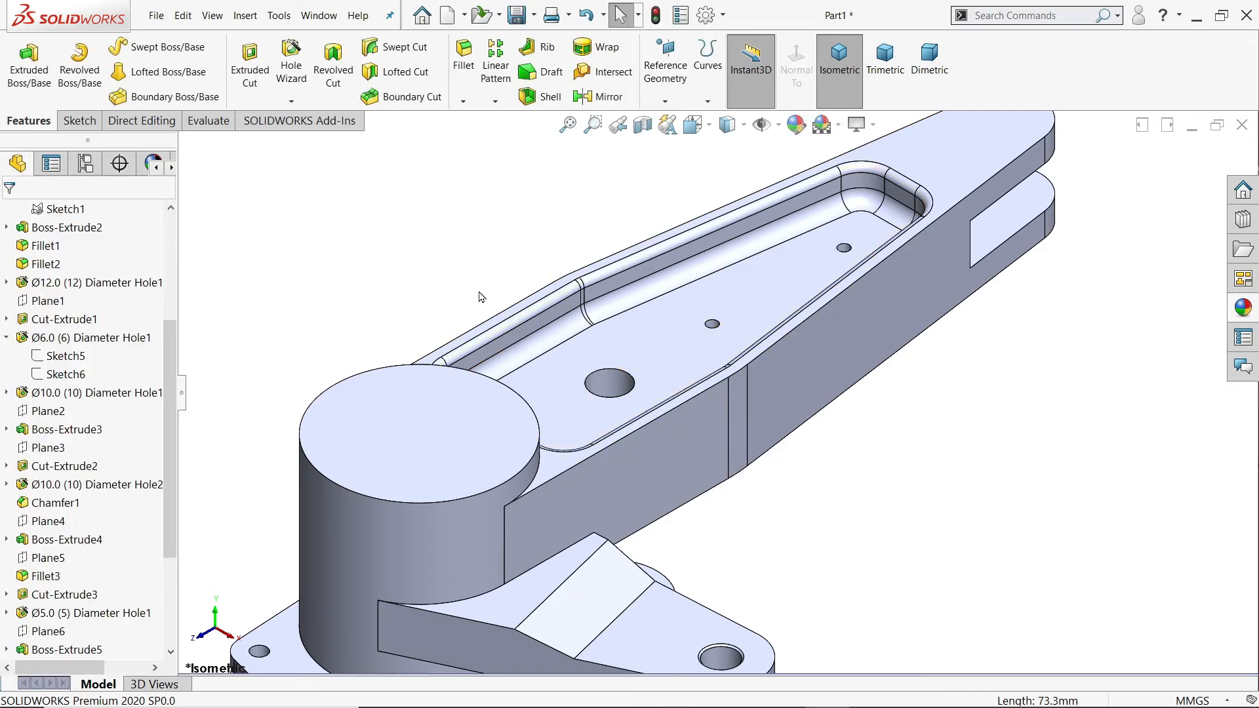
Step: Sketch a circle on the upper face of the upper fork end, centred on its rounded end and reaching the outer arc
{"action": "left_click", "coordinate": [839, 70]}
{"action": "scroll", "coordinate": [826, 194], "scroll_direction": "down", "scroll_amount": 7}
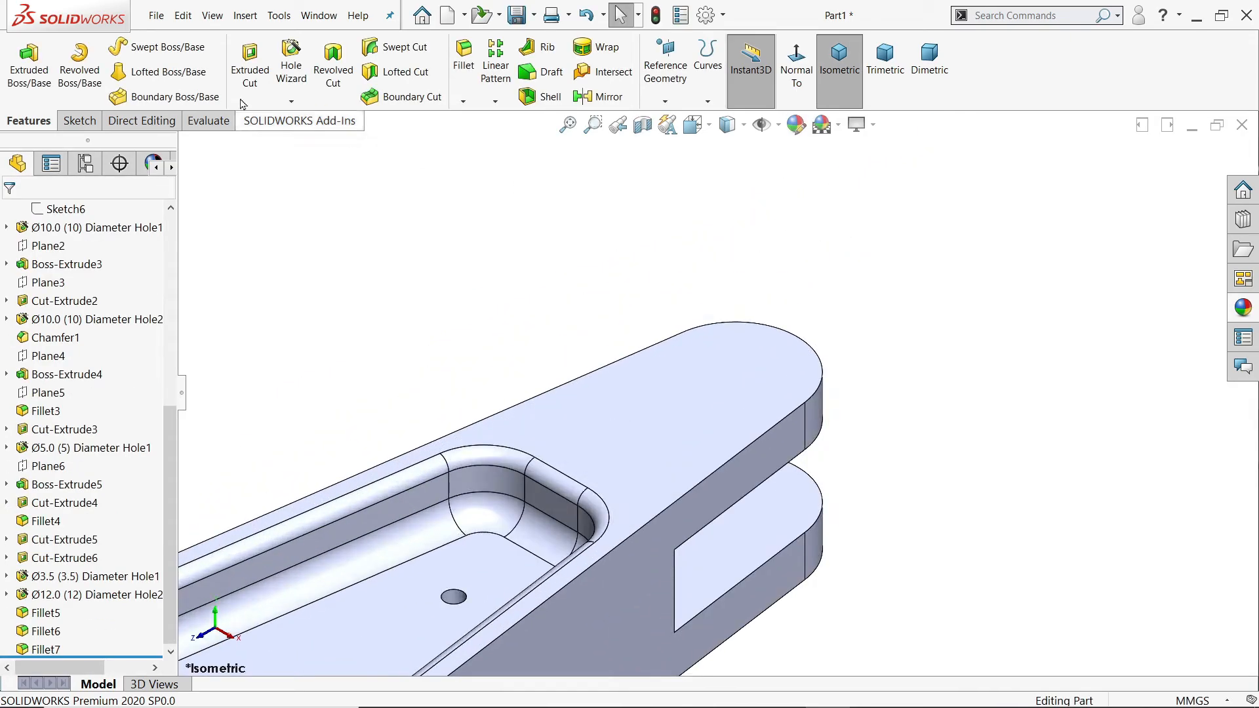
{"action": "left_click", "coordinate": [692, 353]}
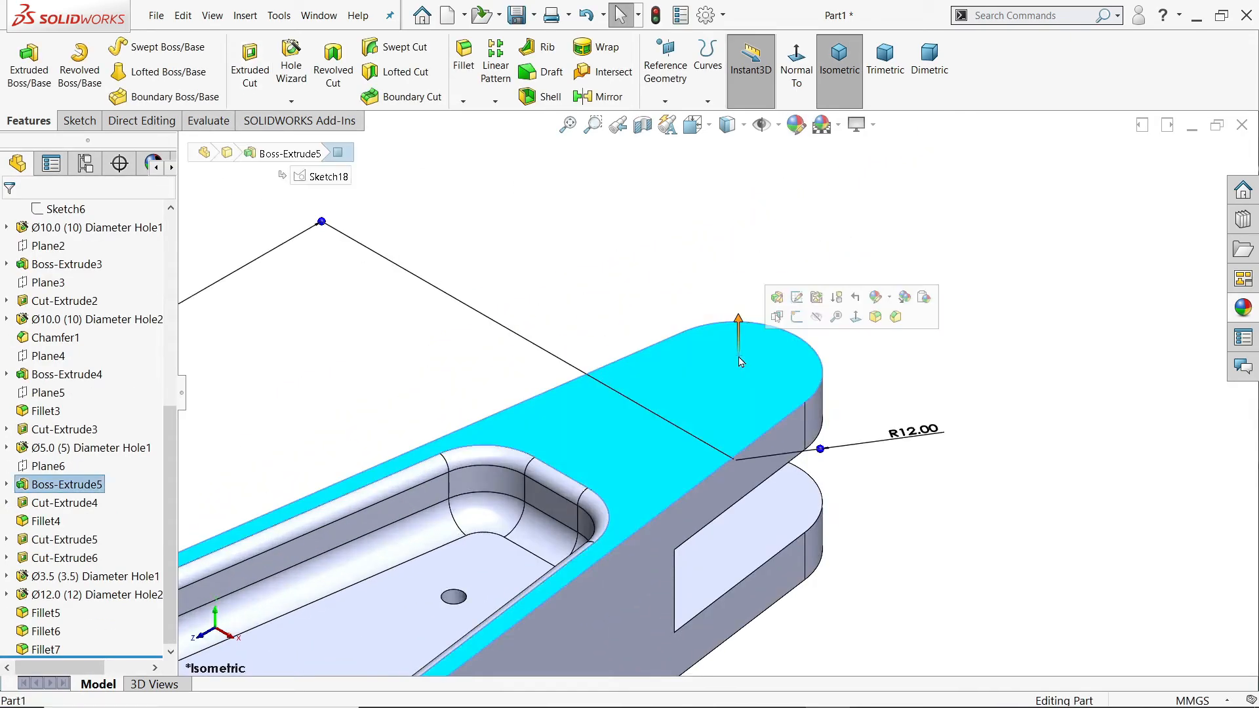
{"action": "left_click", "coordinate": [796, 317]}
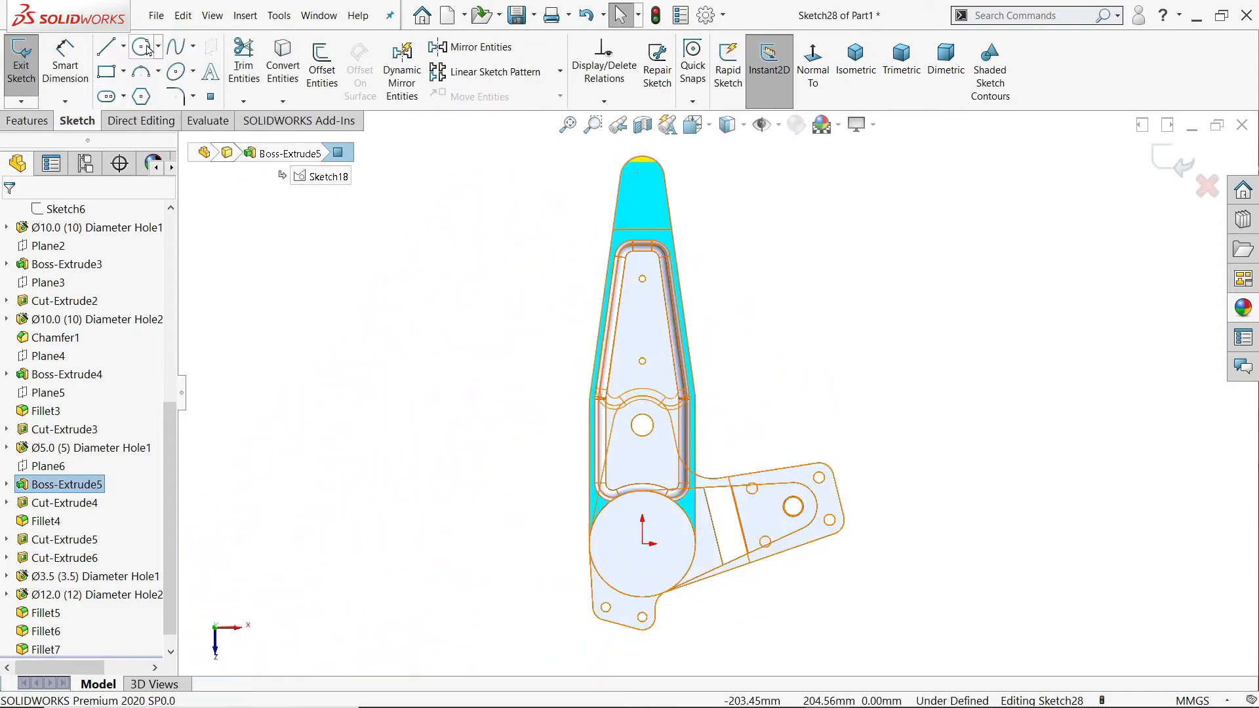
{"action": "left_click", "coordinate": [147, 49]}
{"action": "scroll", "coordinate": [630, 131], "scroll_direction": "down", "scroll_amount": 5}
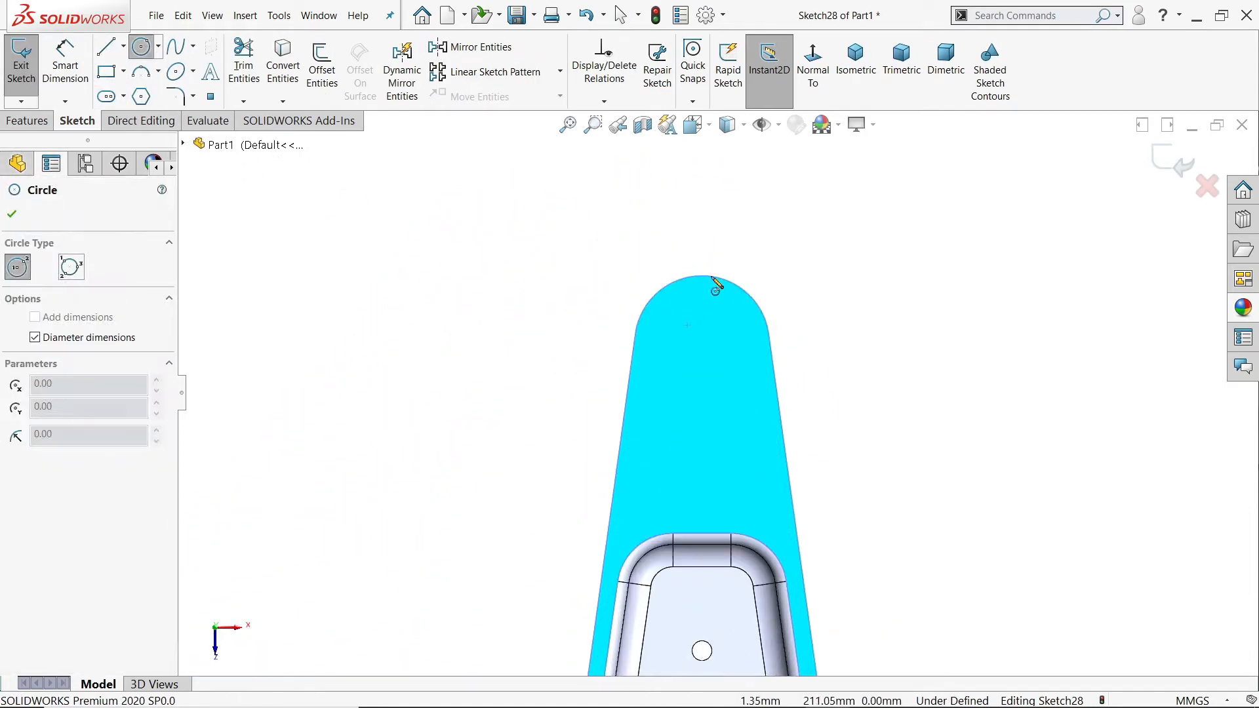
{"action": "left_click", "coordinate": [702, 343]}
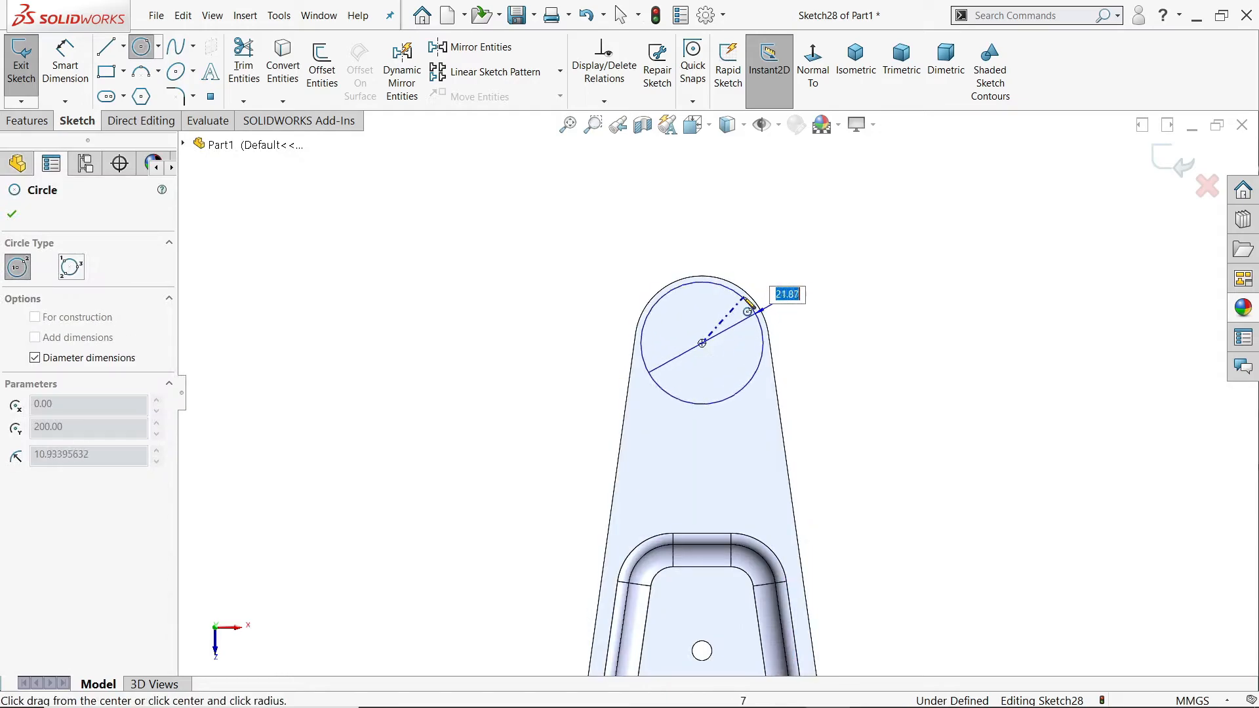
{"action": "left_click", "coordinate": [764, 307]}
{"action": "right_click", "coordinate": [801, 173]}
{"action": "left_click", "coordinate": [832, 223]}
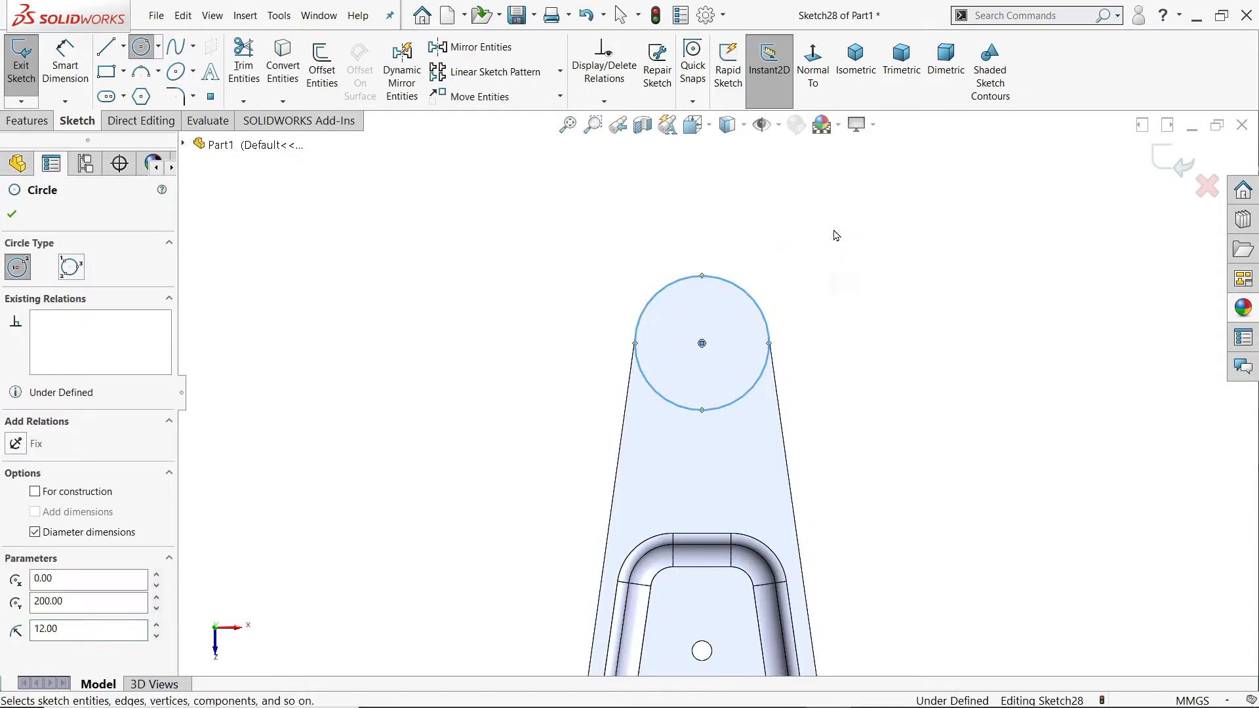
Step: Dimension the circle's diameter as 24 mm
{"action": "left_click", "coordinate": [65, 66]}
{"action": "left_click", "coordinate": [648, 323]}
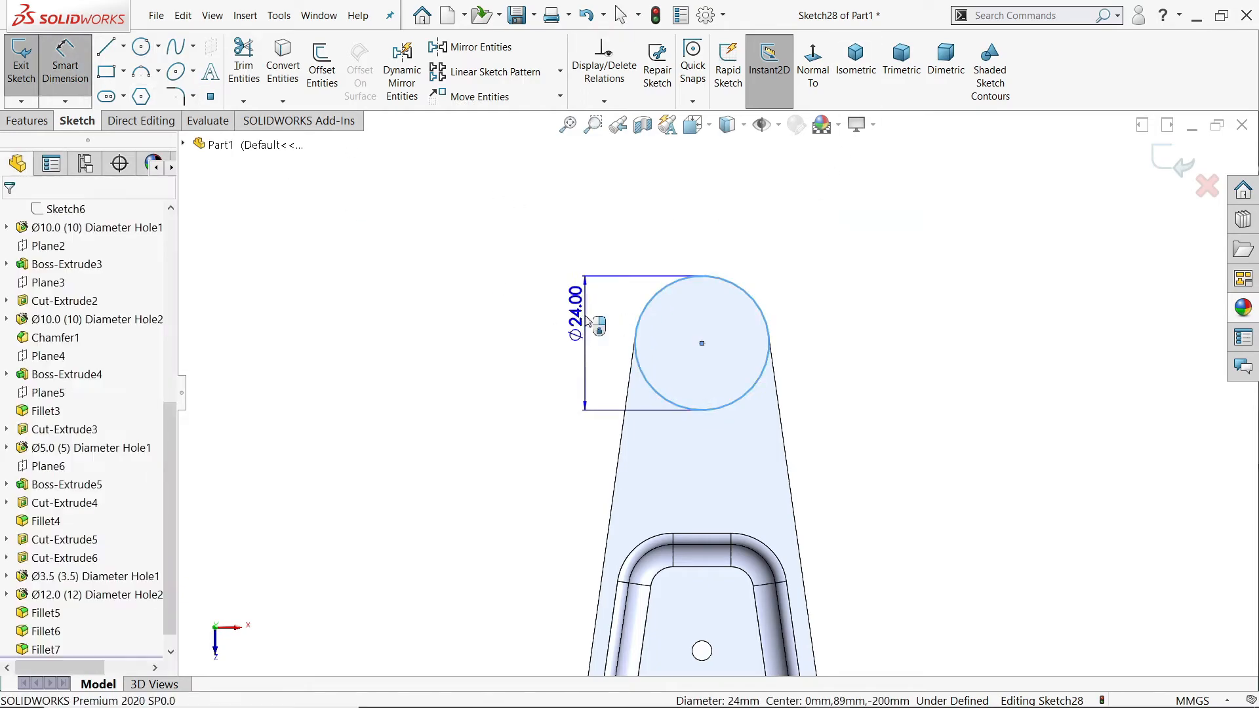
{"action": "left_click", "coordinate": [576, 303]}
{"action": "left_click", "coordinate": [506, 291]}
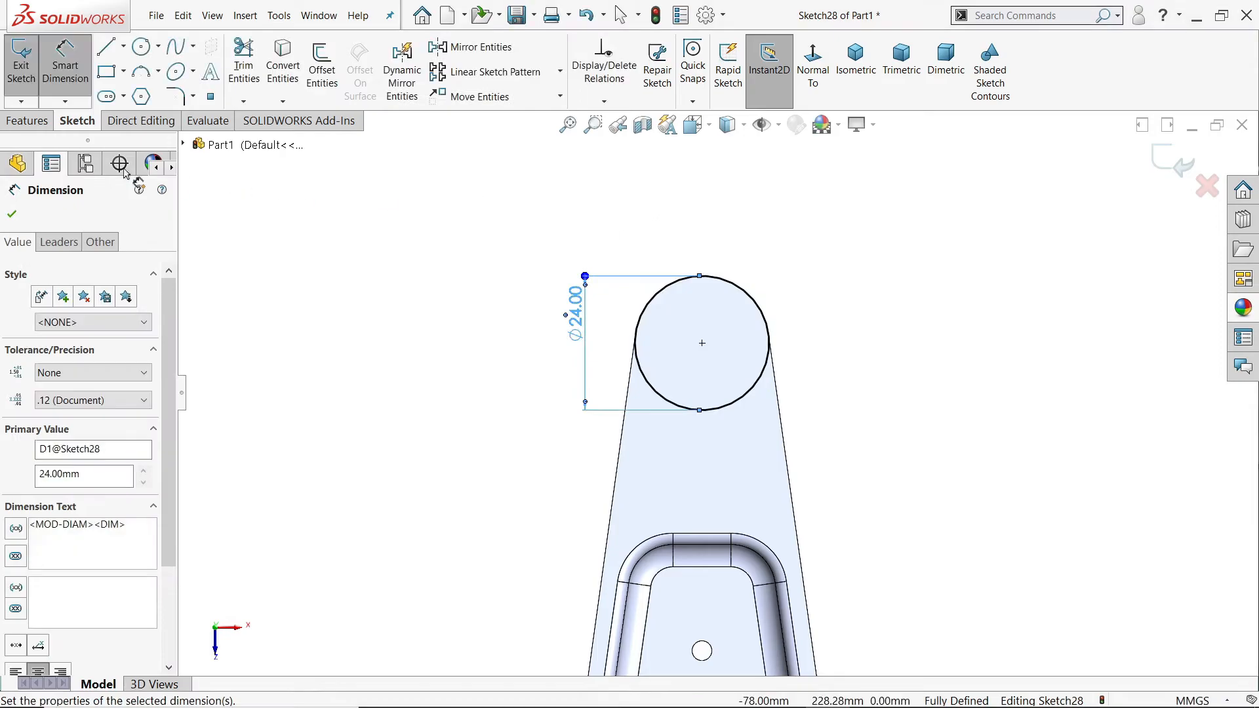
Step: Extrude the 24 mm circle 1 mm upward as a blind boss merged with the arm
{"action": "left_click", "coordinate": [26, 121]}
{"action": "left_click", "coordinate": [30, 65]}
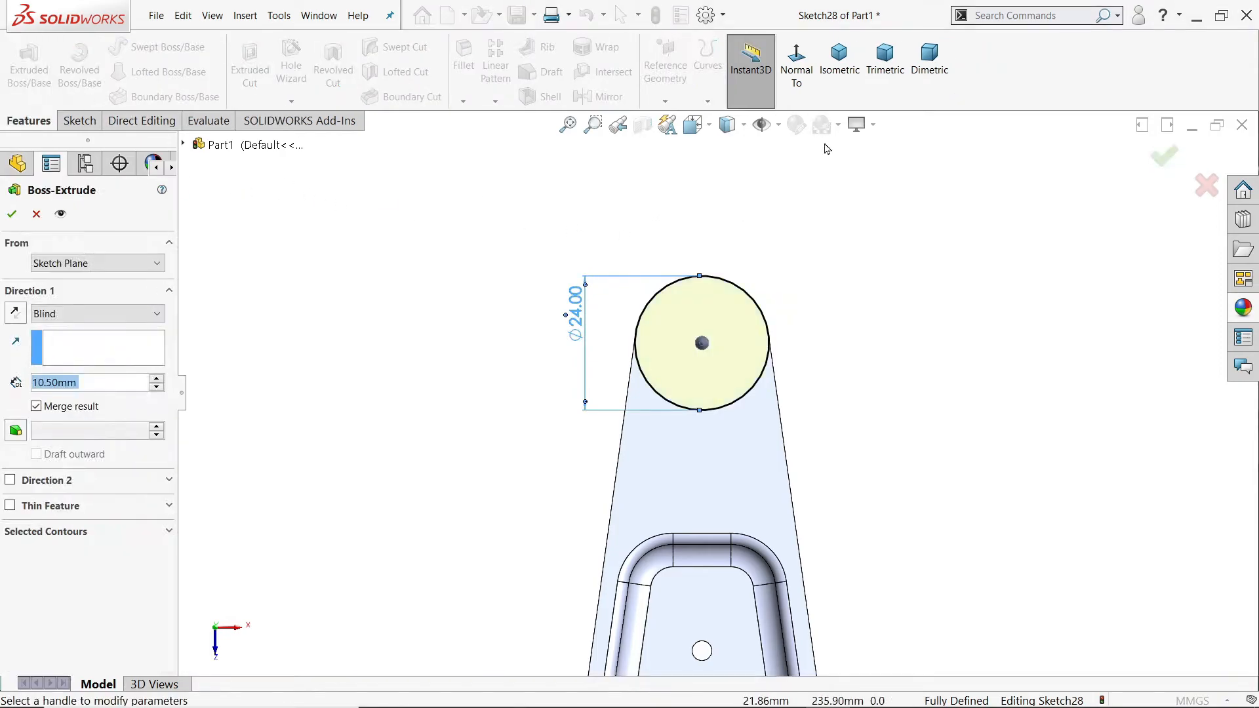
{"action": "left_click", "coordinate": [838, 66]}
{"action": "type", "text": "1"}
{"action": "key", "text": "Return"}
{"action": "scroll", "coordinate": [772, 286], "scroll_direction": "down", "scroll_amount": 3}
{"action": "scroll", "coordinate": [772, 286], "scroll_direction": "down", "scroll_amount": 2}
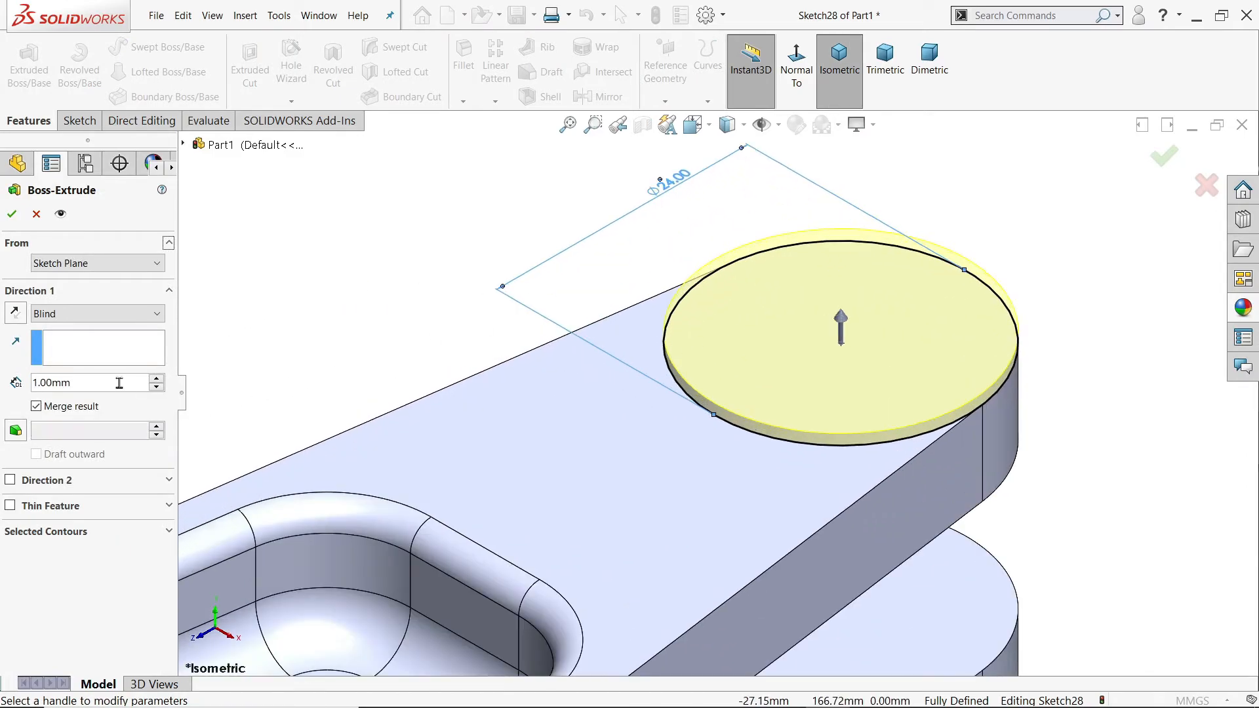
{"action": "left_click", "coordinate": [13, 213]}
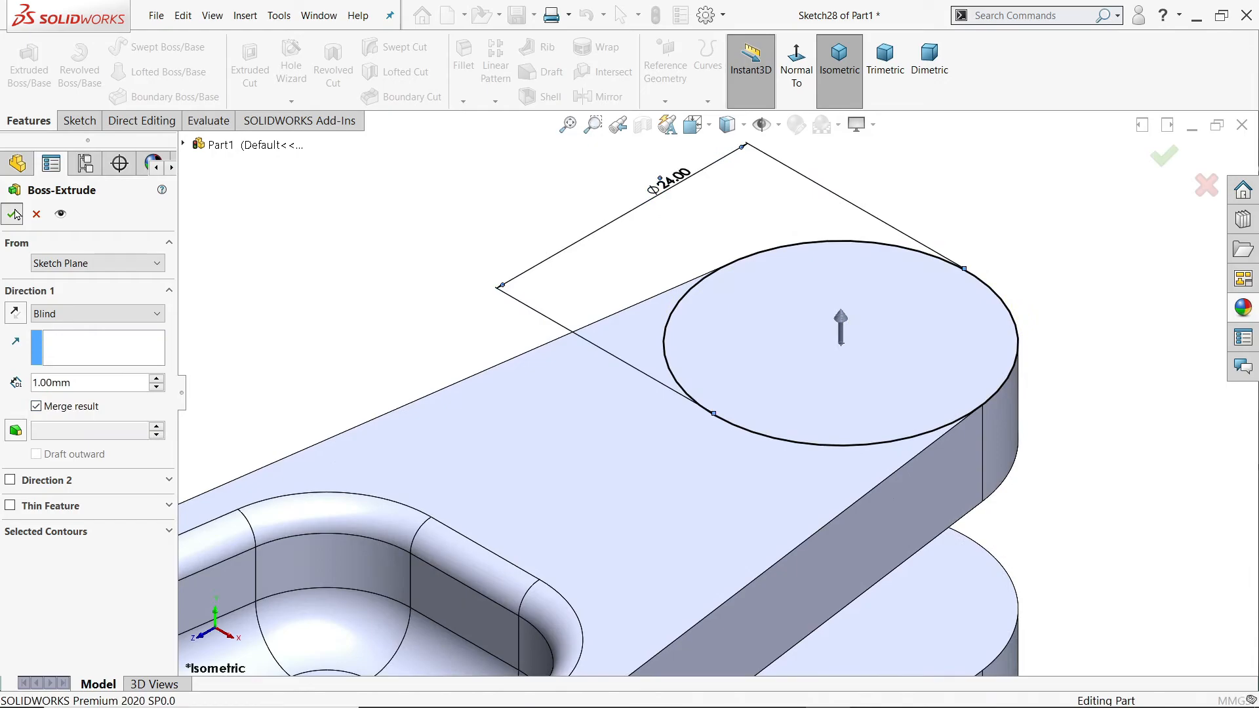
Step: Set up a legacy counterbored hole with 8 mm diameter, 17 mm counterbore diameter, 2 mm counterbore depth and Up To Next end condition
{"action": "left_click", "coordinate": [292, 55]}
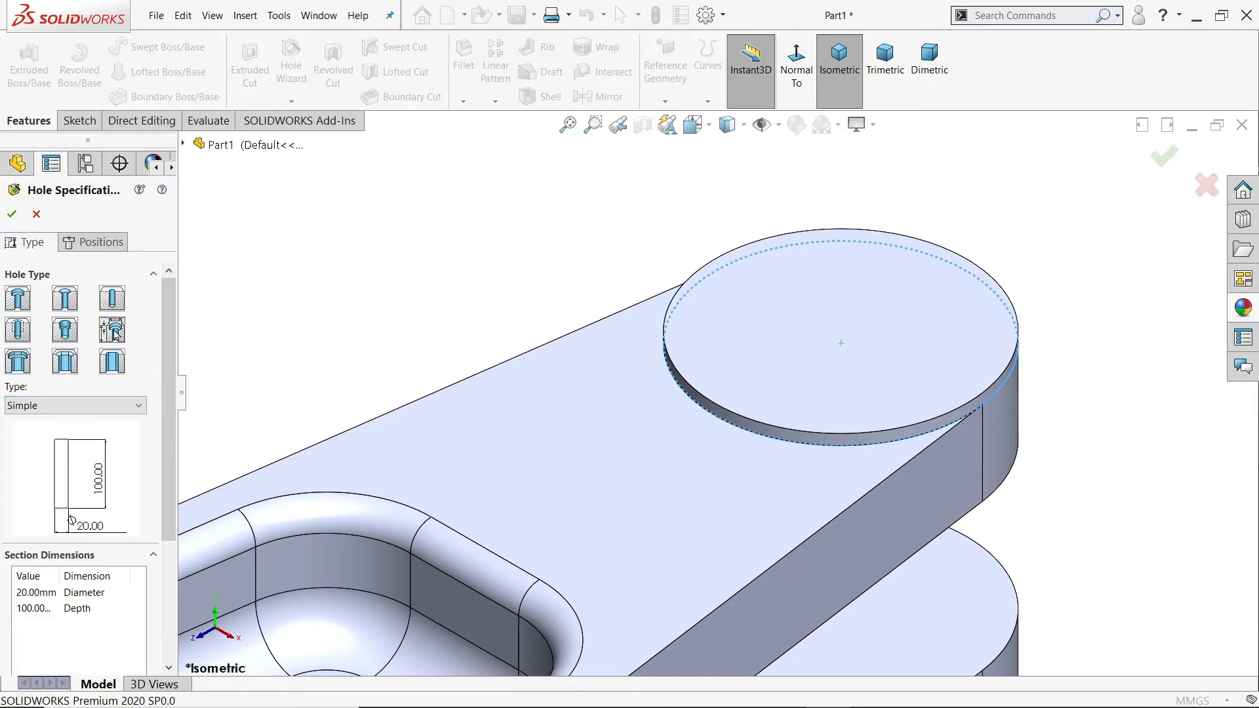
{"action": "left_click", "coordinate": [49, 405]}
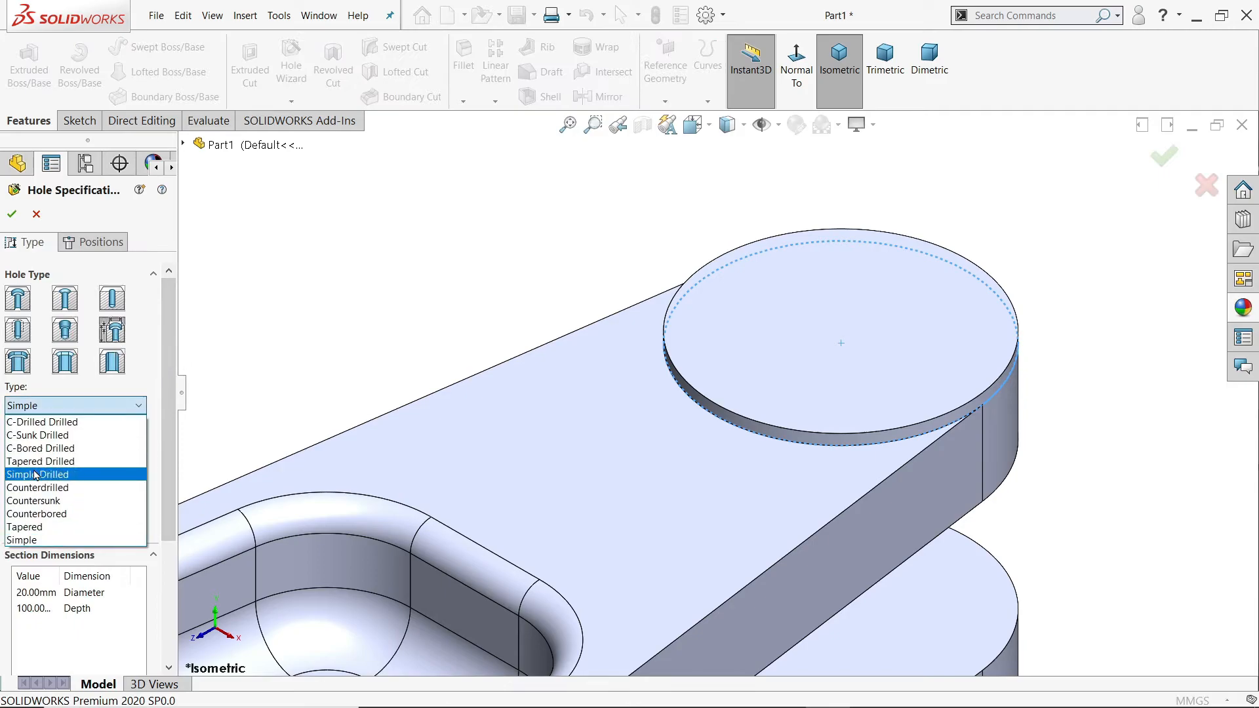
{"action": "left_click", "coordinate": [38, 514]}
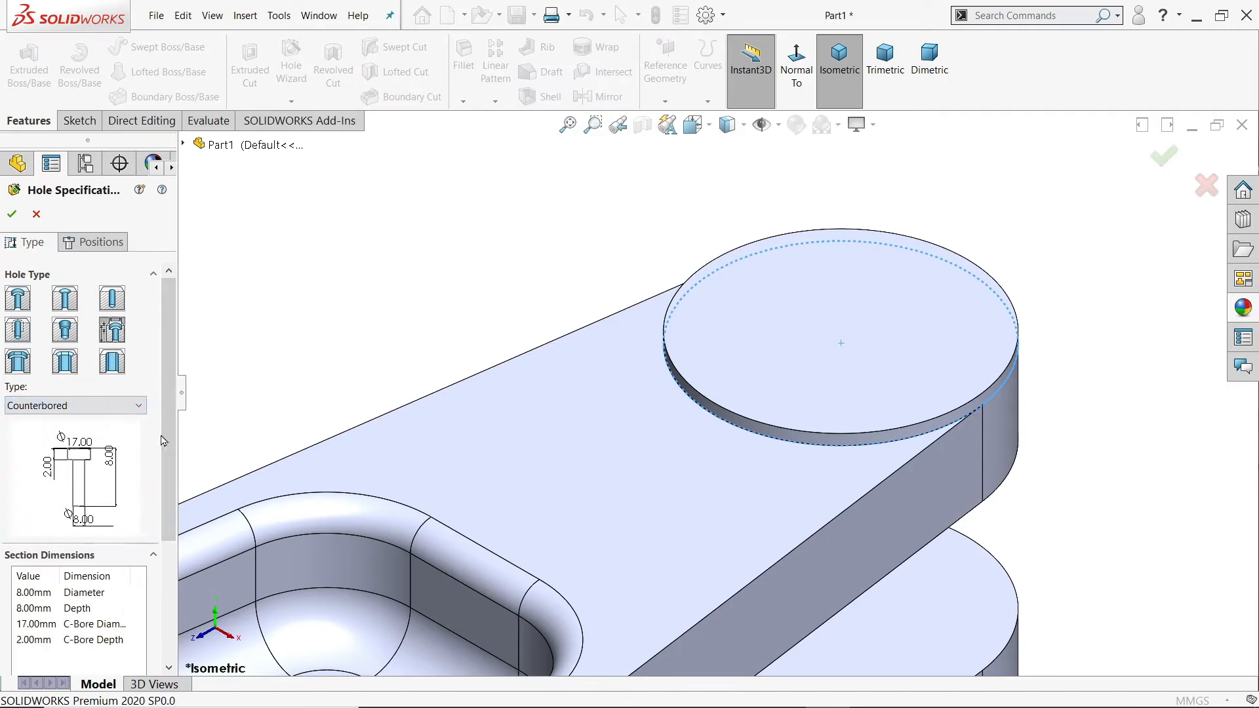
{"action": "scroll", "coordinate": [157, 444], "scroll_direction": "down", "scroll_amount": 3}
{"action": "double_click", "coordinate": [29, 438]}
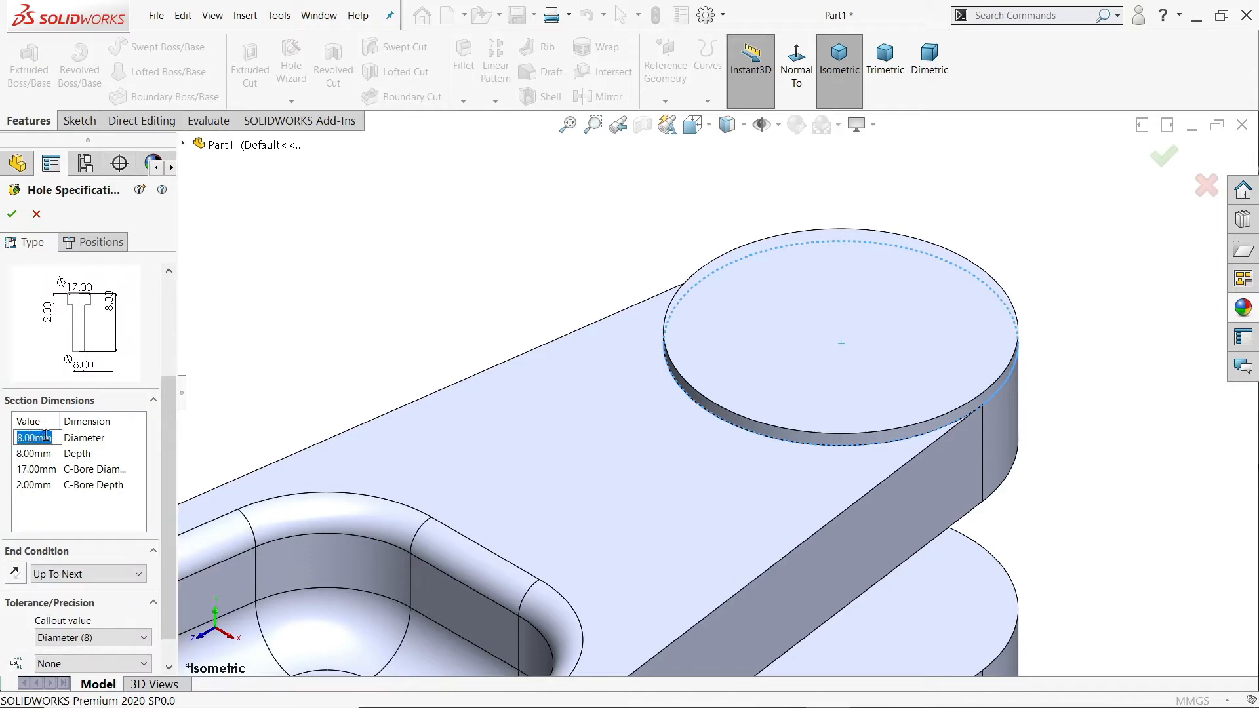
{"action": "double_click", "coordinate": [34, 454]}
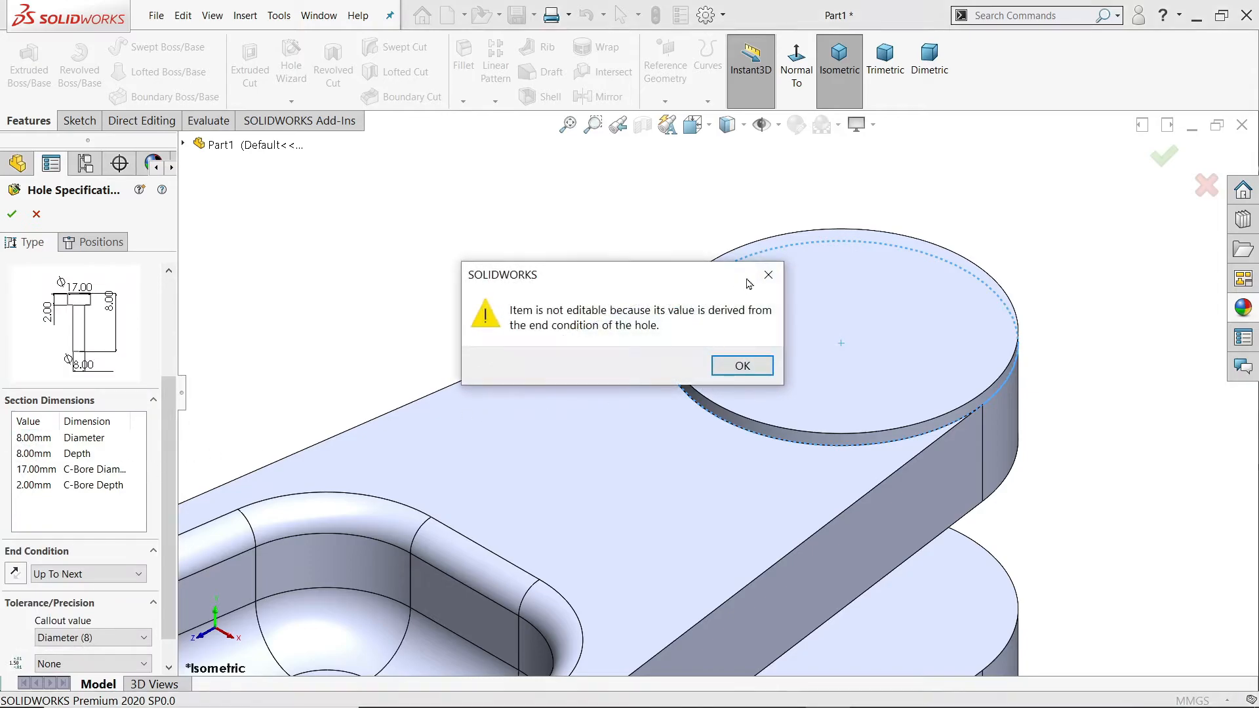
{"action": "left_click", "coordinate": [767, 274]}
{"action": "scroll", "coordinate": [128, 519], "scroll_direction": "down", "scroll_amount": 1}
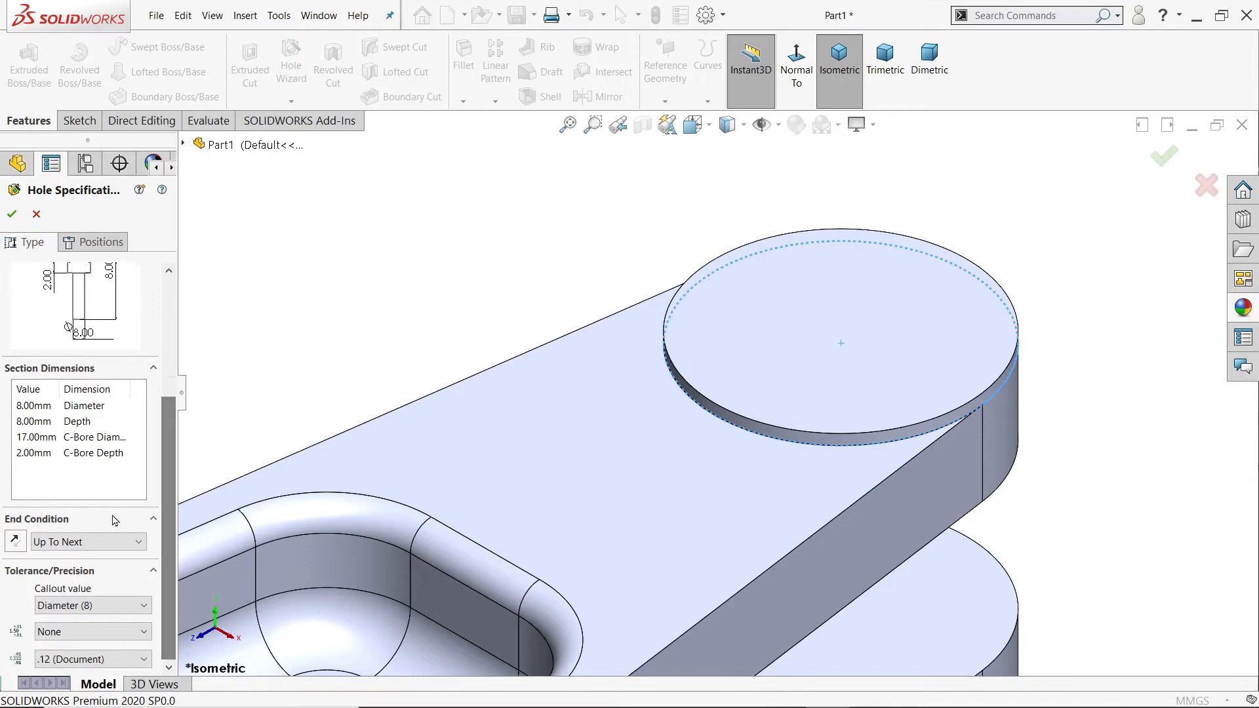
{"action": "left_click", "coordinate": [41, 544]}
{"action": "left_click", "coordinate": [56, 544]}
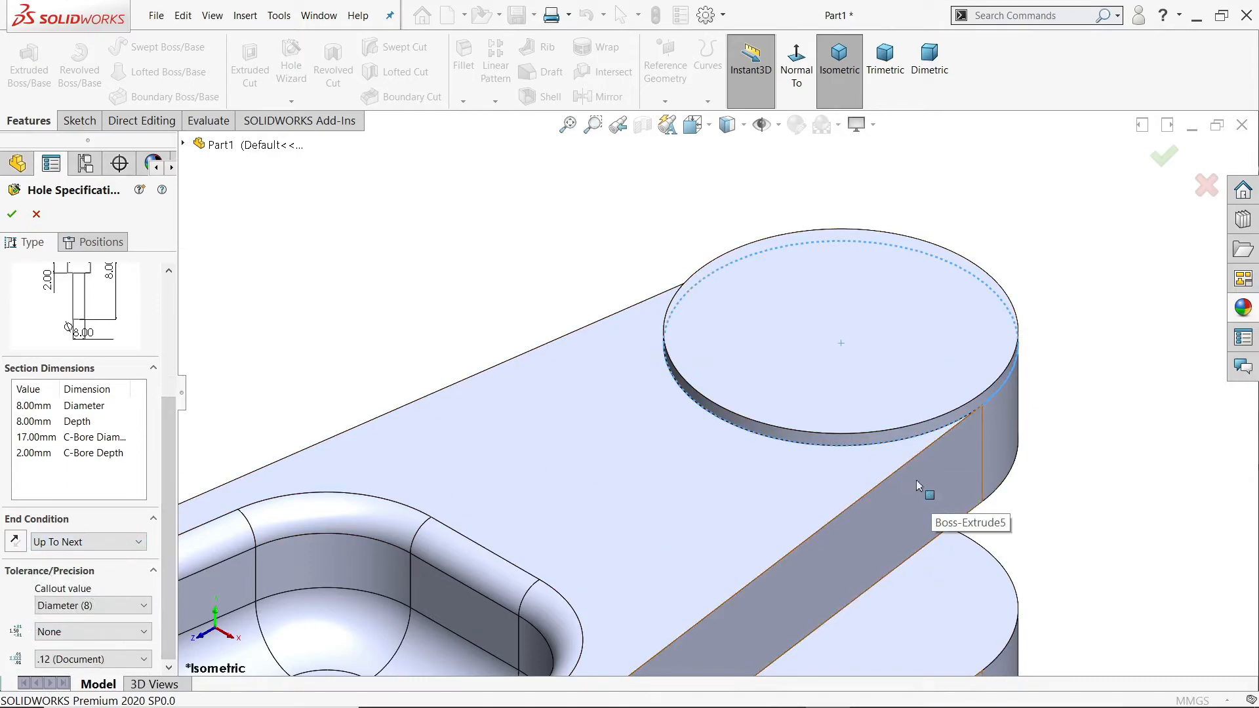
{"action": "left_click", "coordinate": [28, 452]}
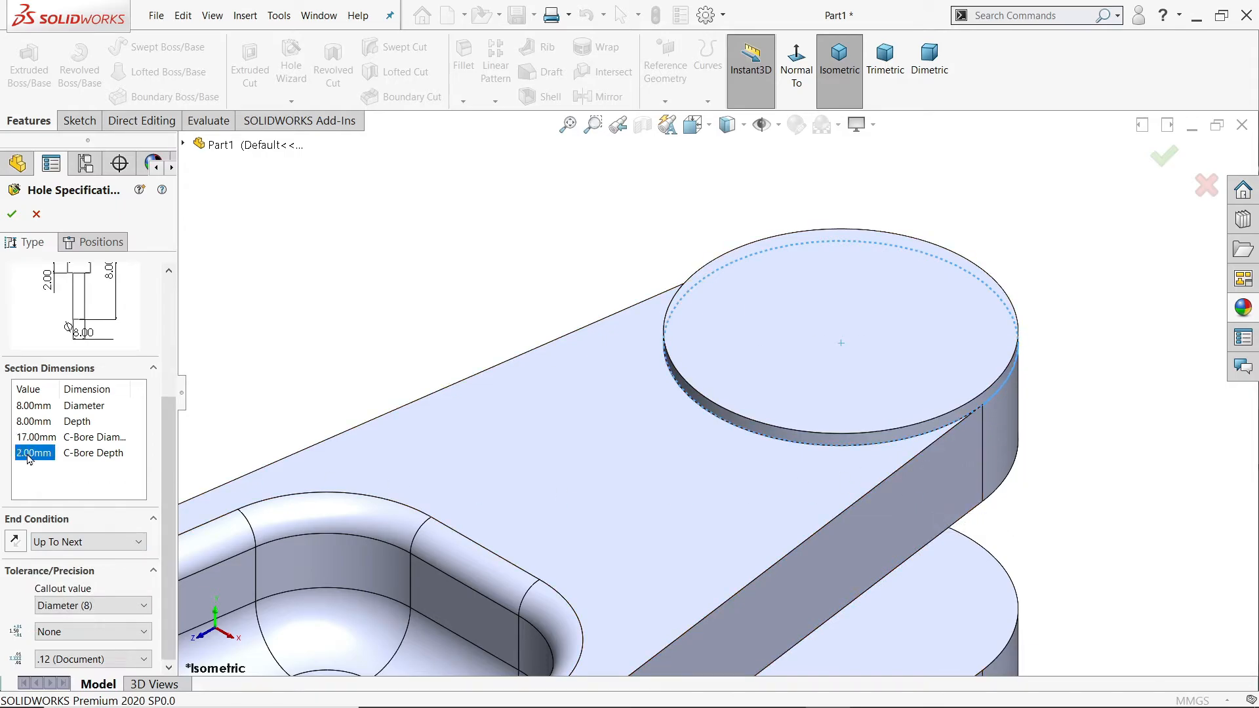
Step: Place the counterbored hole at the centre of the raised round boss on the upper fork end and create it
{"action": "left_click", "coordinate": [98, 242]}
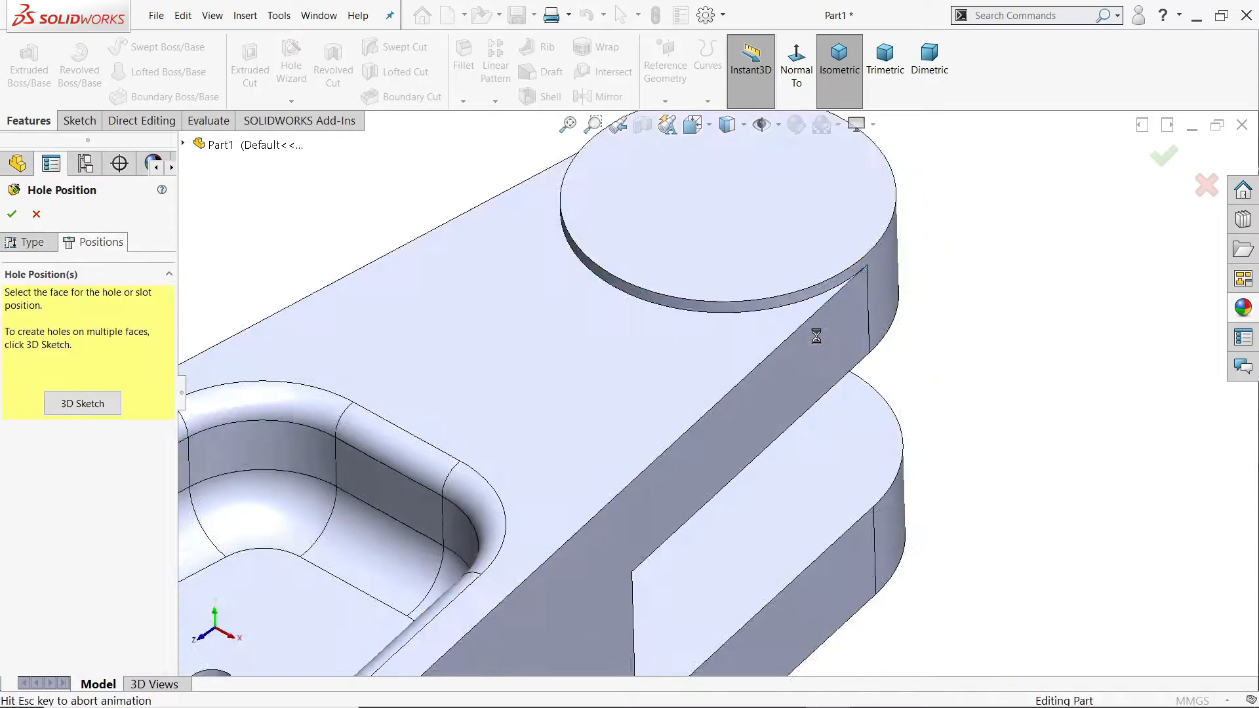
{"action": "scroll", "coordinate": [675, 187], "scroll_direction": "down", "scroll_amount": 6}
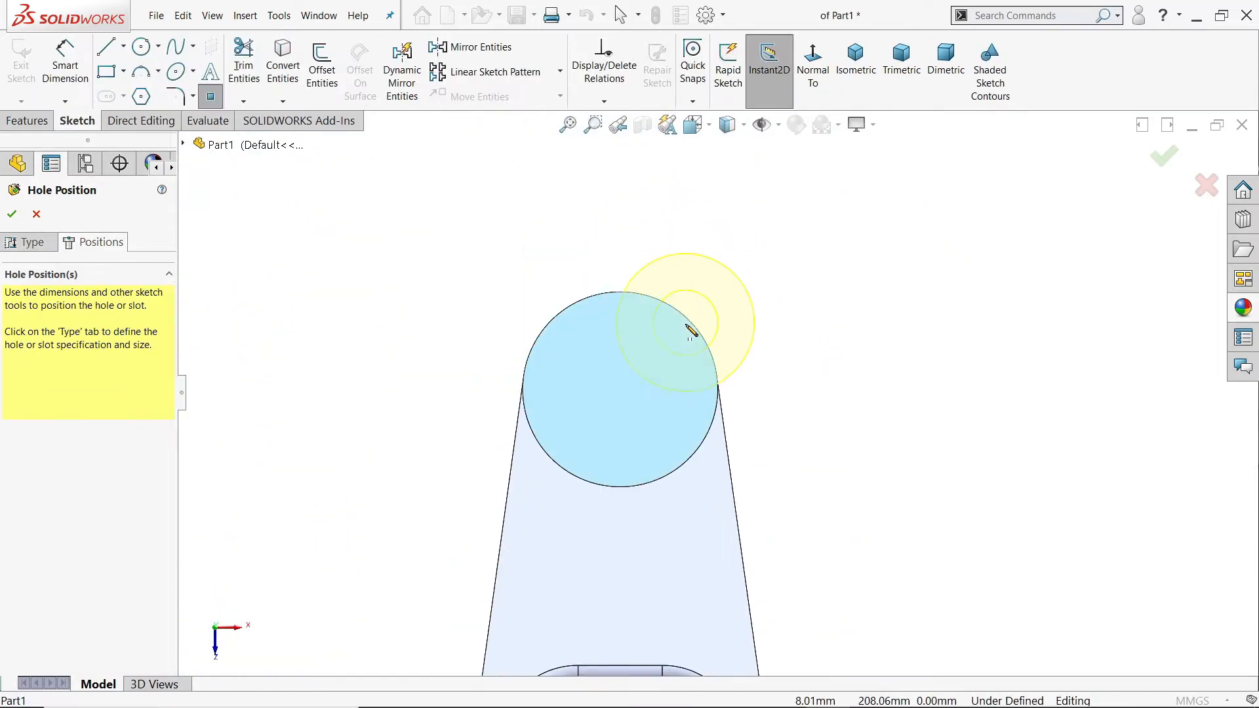
{"action": "scroll", "coordinate": [635, 396], "scroll_direction": "down", "scroll_amount": 4}
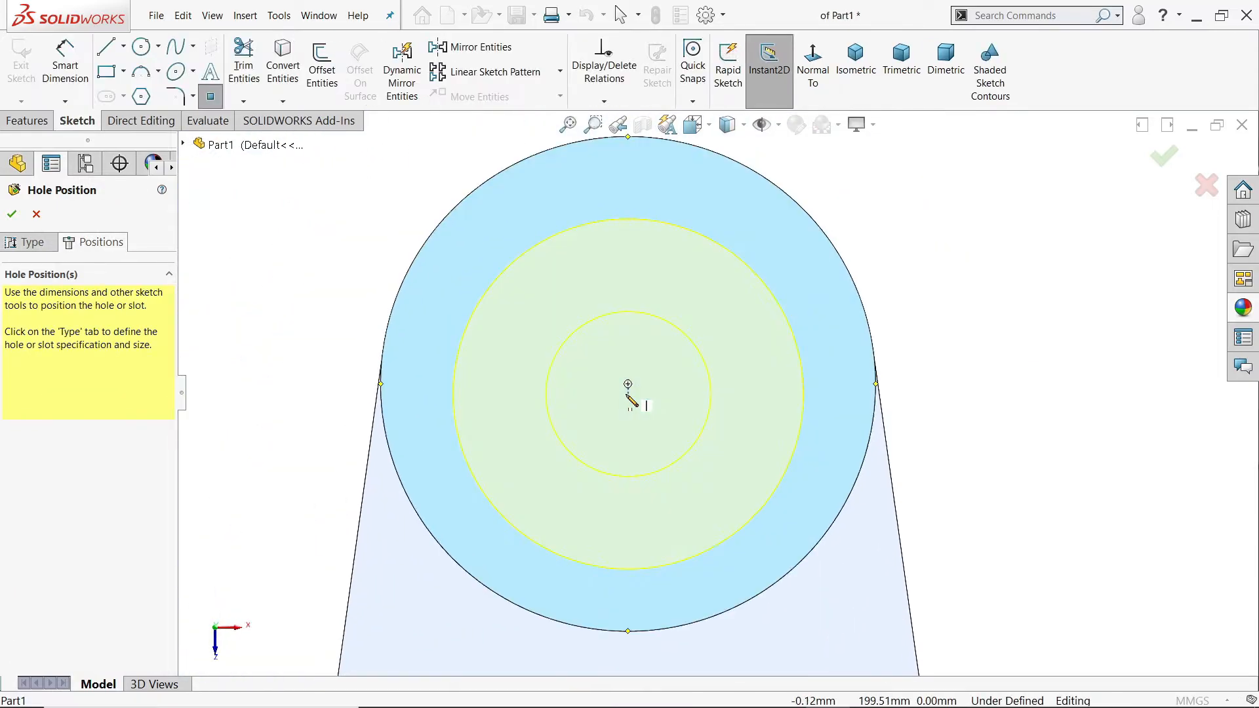
{"action": "left_click", "coordinate": [627, 384]}
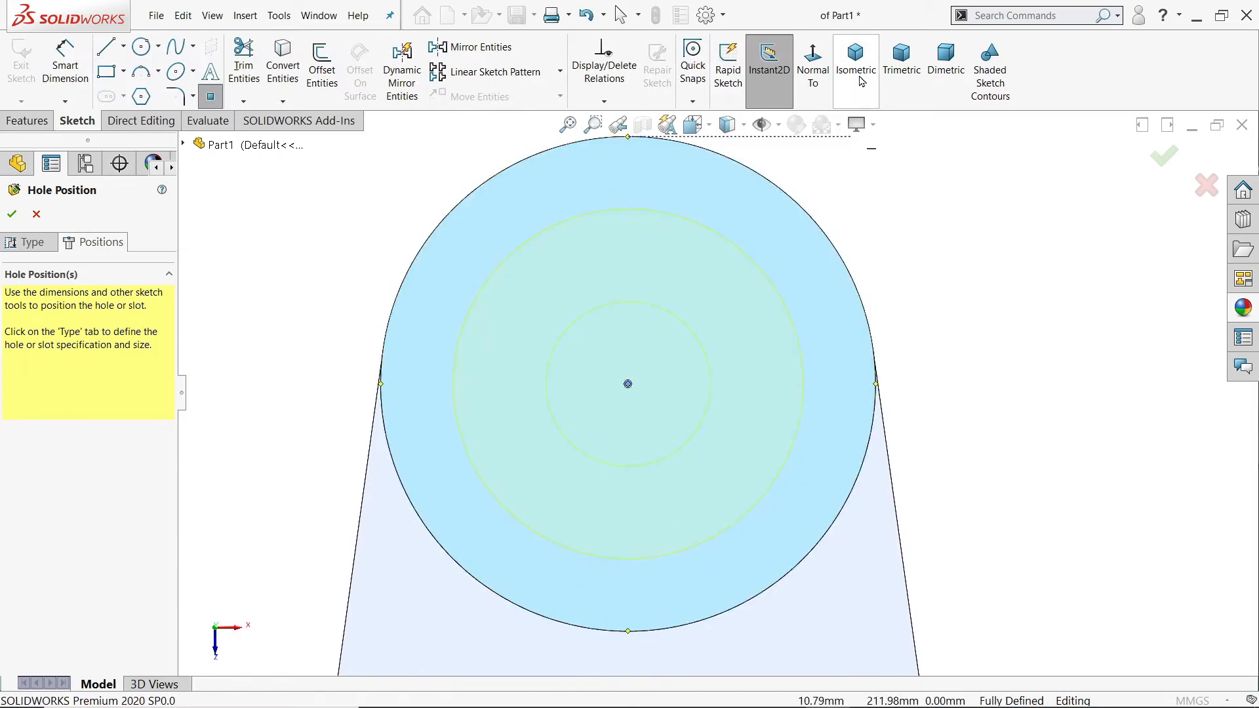
{"action": "left_click", "coordinate": [856, 65]}
{"action": "scroll", "coordinate": [852, 223], "scroll_direction": "down", "scroll_amount": 5}
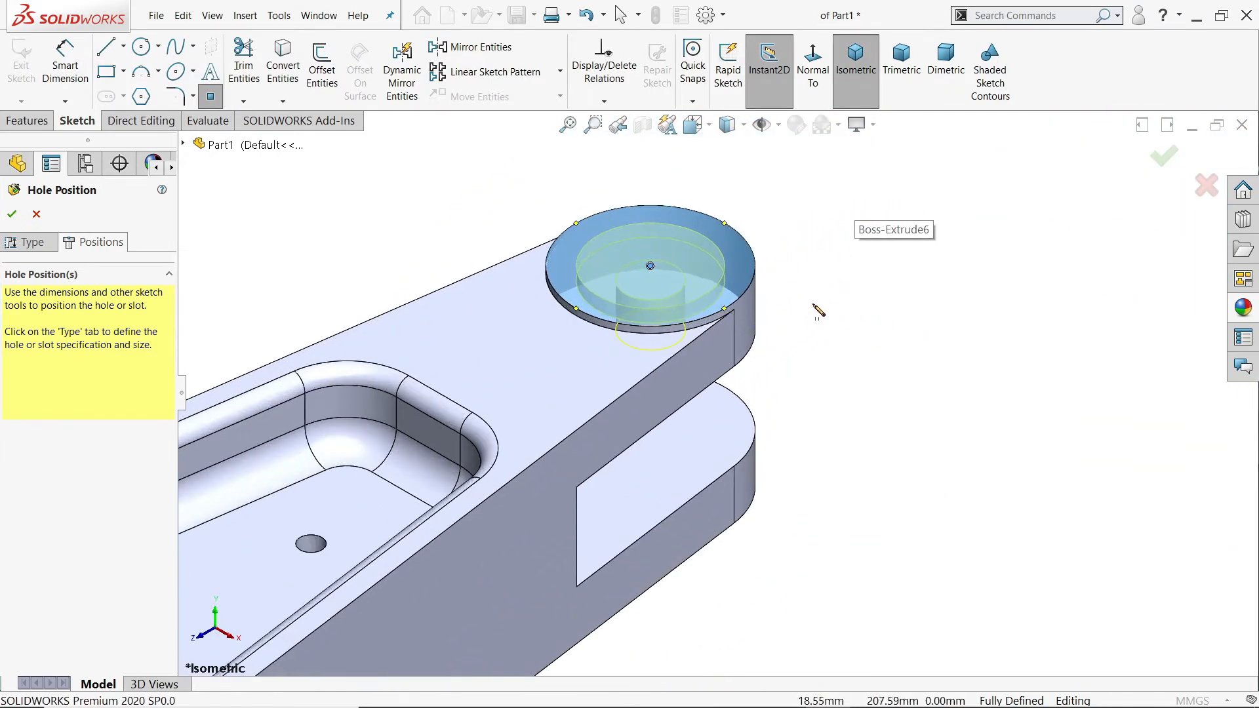
{"action": "right_click", "coordinate": [847, 288]}
{"action": "left_click", "coordinate": [868, 301]}
{"action": "middle_click_drag", "start_coordinate": [752, 452], "coordinate": [690, 336]}
{"action": "left_click", "coordinate": [10, 214]}
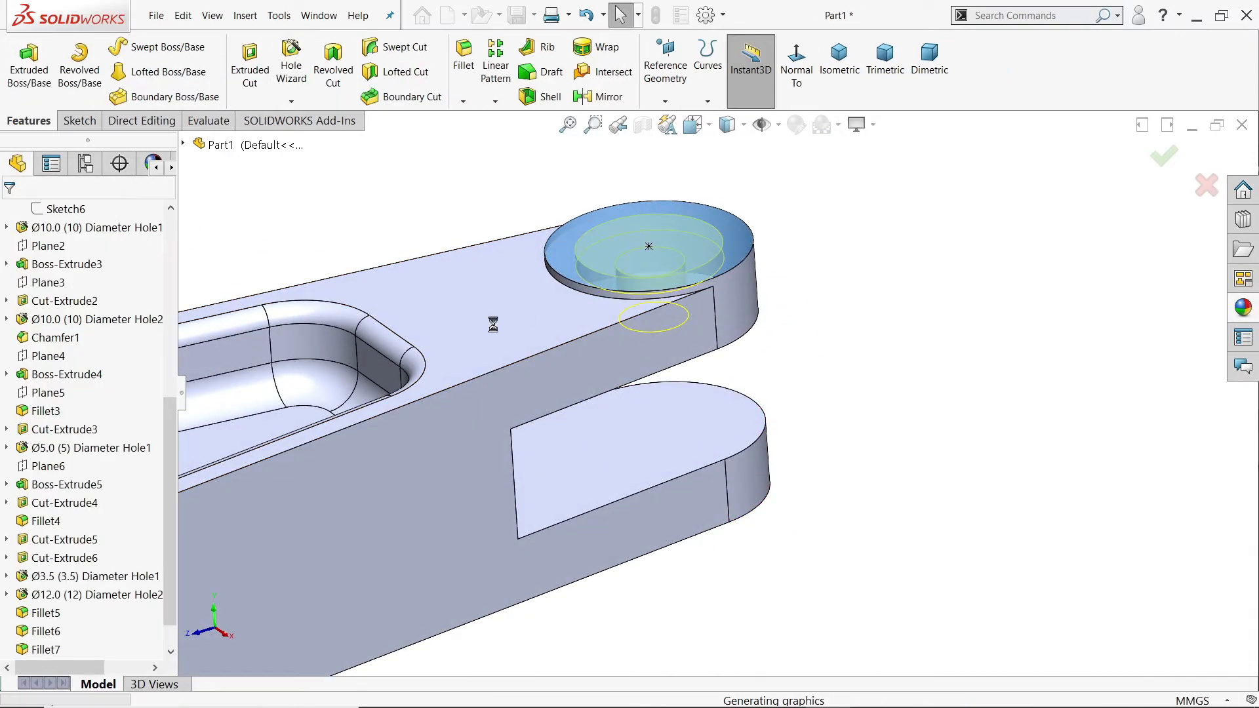
Step: Start a Mirror feature with the counterbored hole and the 1 mm round boss as the features to mirror
{"action": "mouse_move", "coordinate": [785, 392]}
{"action": "middle_mouse_down"}
{"action": "mouse_move", "coordinate": [767, 333]}
{"action": "mouse_move", "coordinate": [790, 397]}
{"action": "middle_mouse_up"}
{"action": "scroll", "coordinate": [131, 498], "scroll_direction": "down", "scroll_amount": 1}
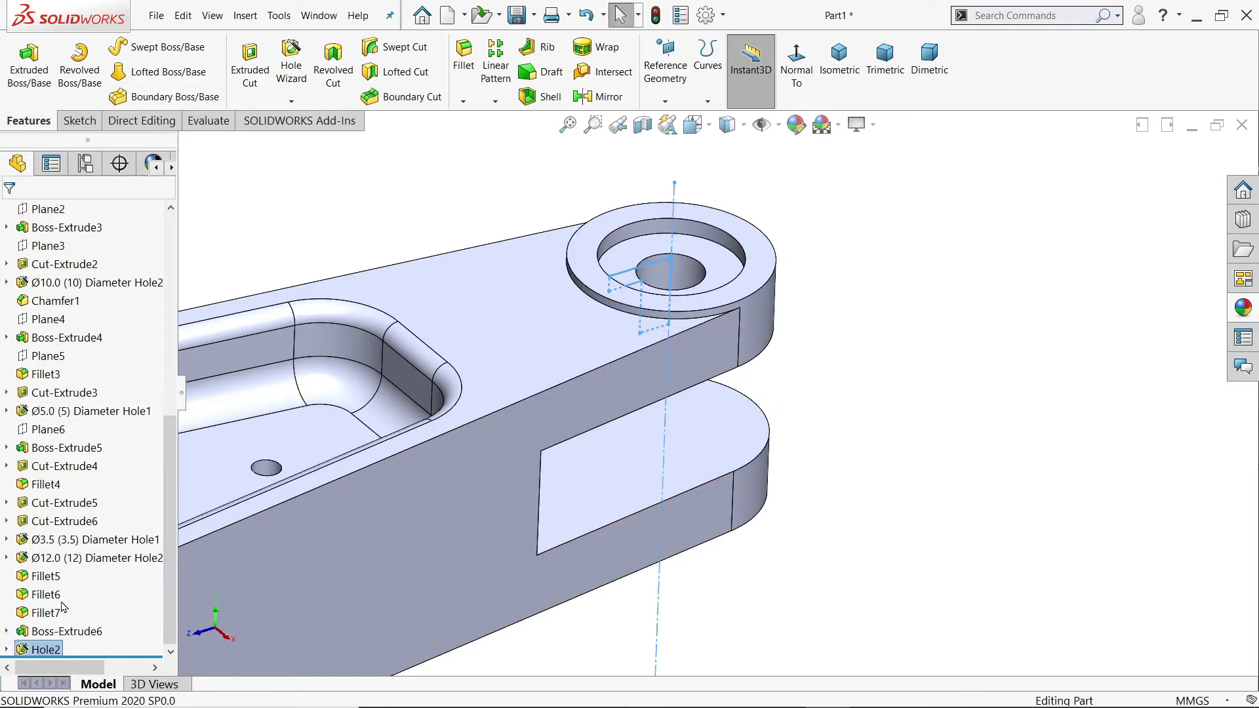
{"action": "left_click", "coordinate": [39, 632]}
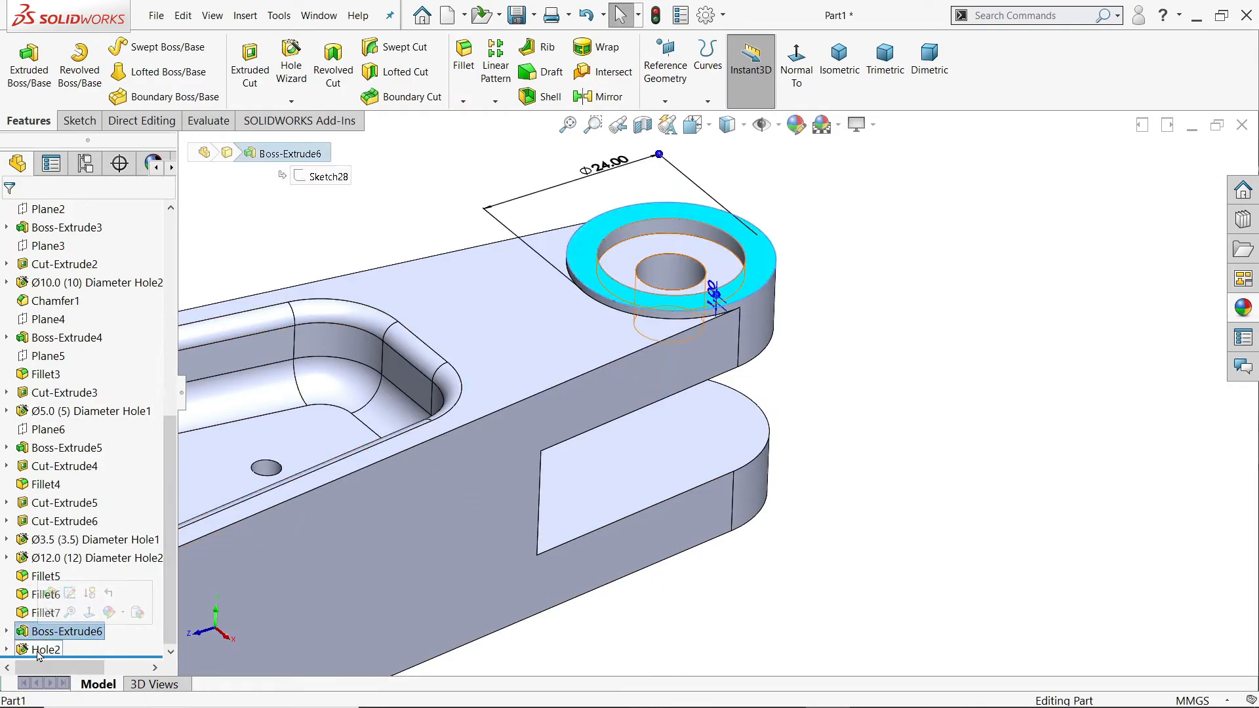
{"action": "left_click", "coordinate": [37, 649]}
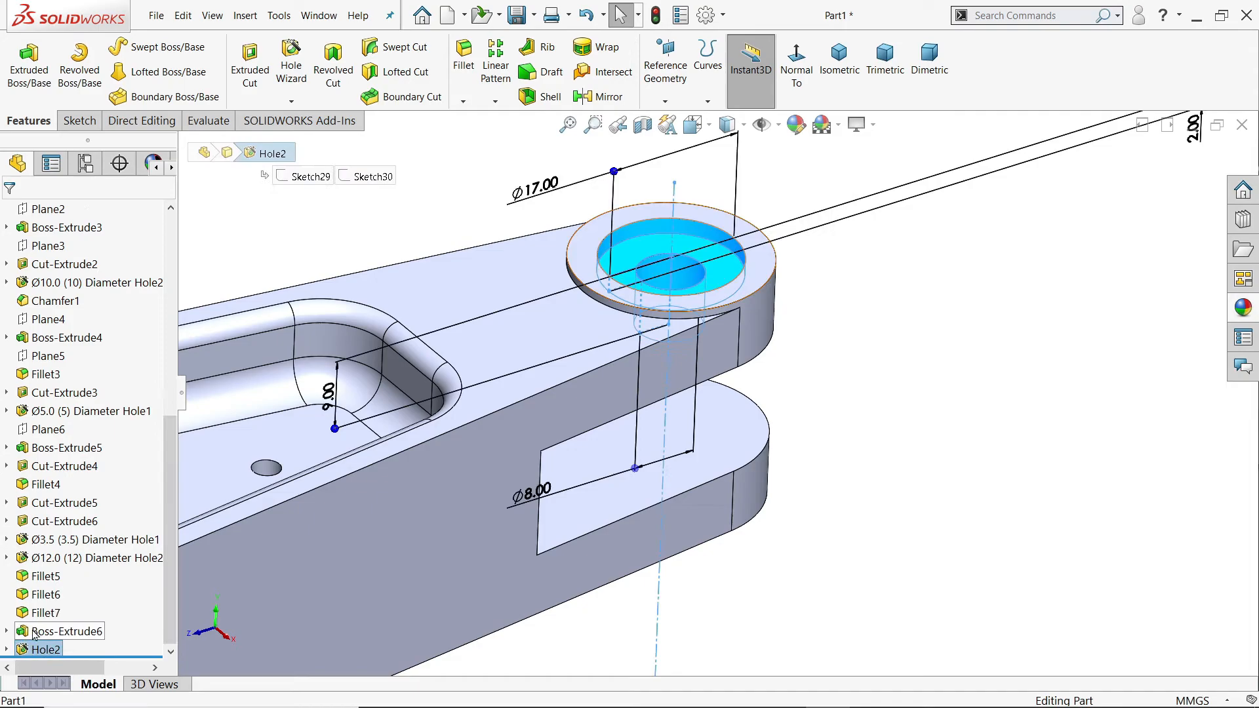
{"action": "left_click", "coordinate": [34, 632], "text": "ctrl"}
{"action": "left_click", "coordinate": [605, 97]}
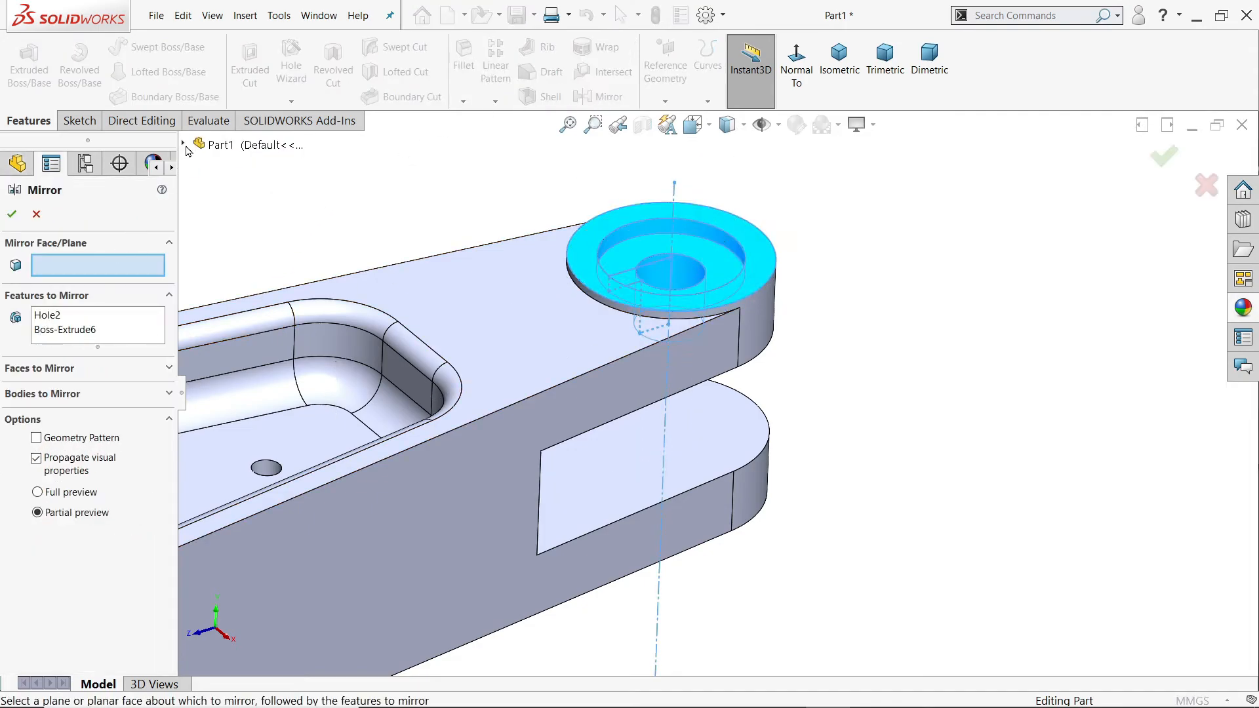
{"action": "scroll", "coordinate": [716, 391], "scroll_direction": "up", "scroll_amount": 3}
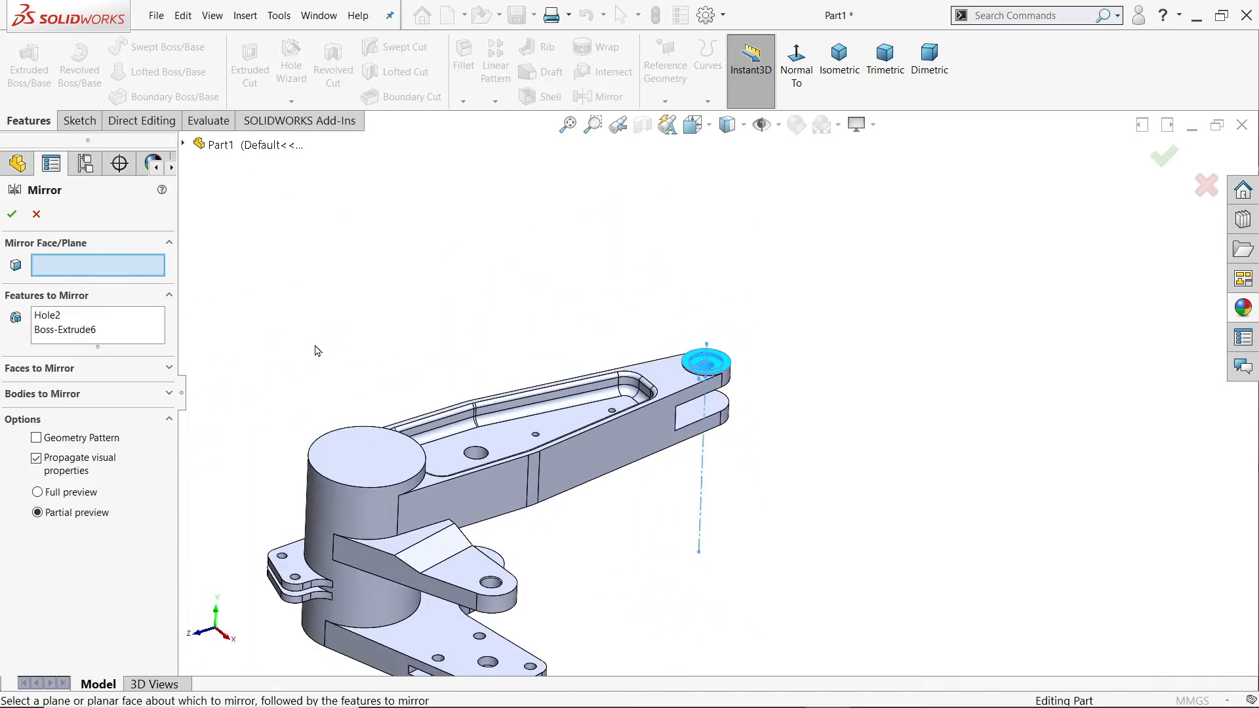
{"action": "left_click", "coordinate": [183, 143]}
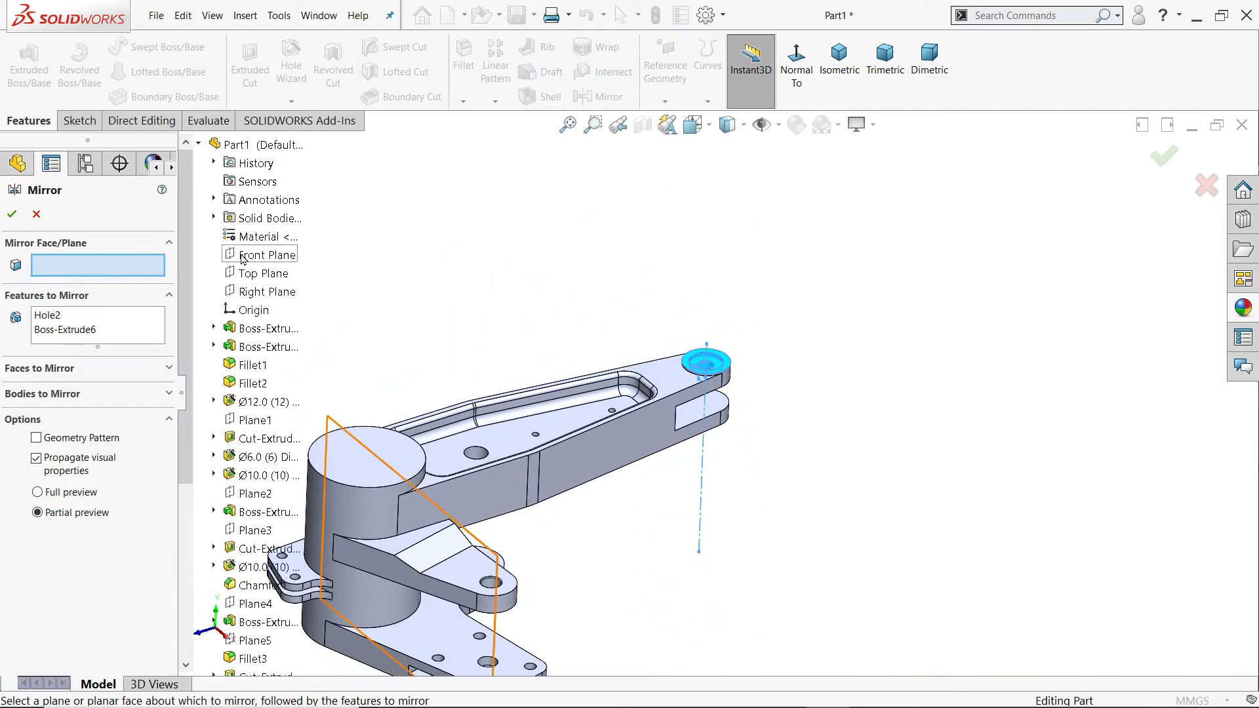
{"action": "left_click", "coordinate": [267, 295]}
{"action": "middle_click_drag", "start_coordinate": [539, 311], "coordinate": [504, 308]}
{"action": "right_click", "coordinate": [108, 267]}
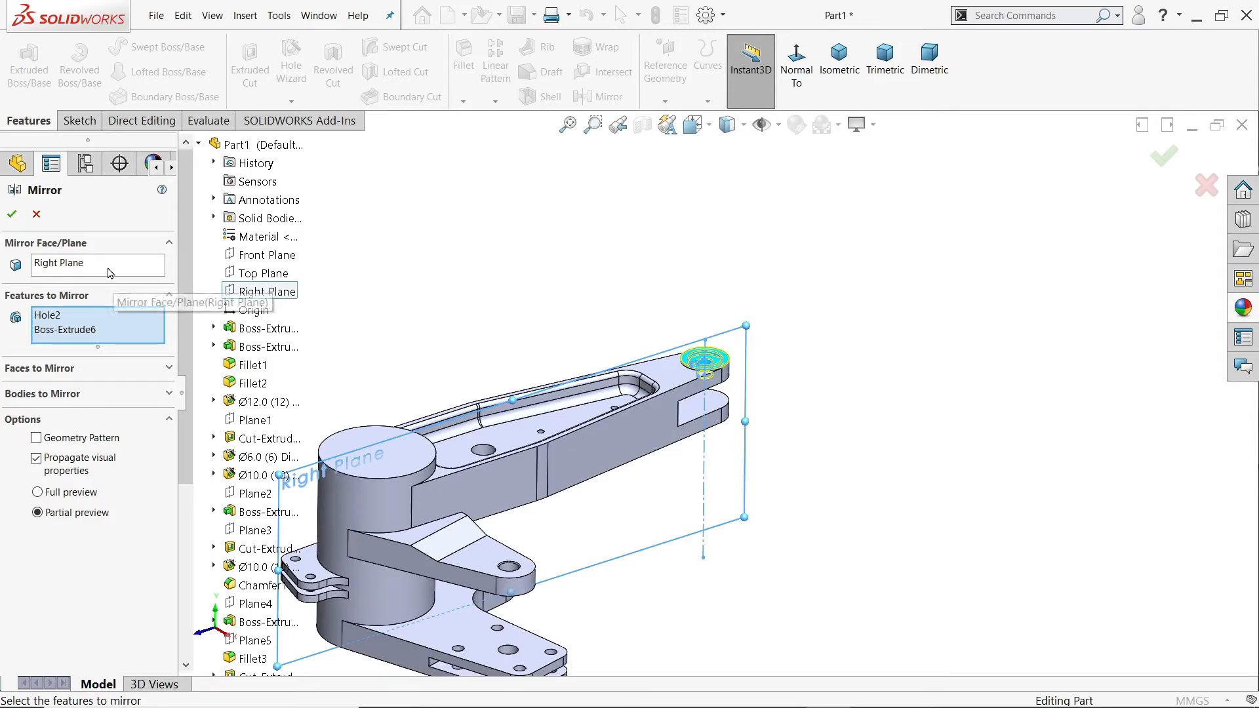
{"action": "left_click", "coordinate": [139, 296]}
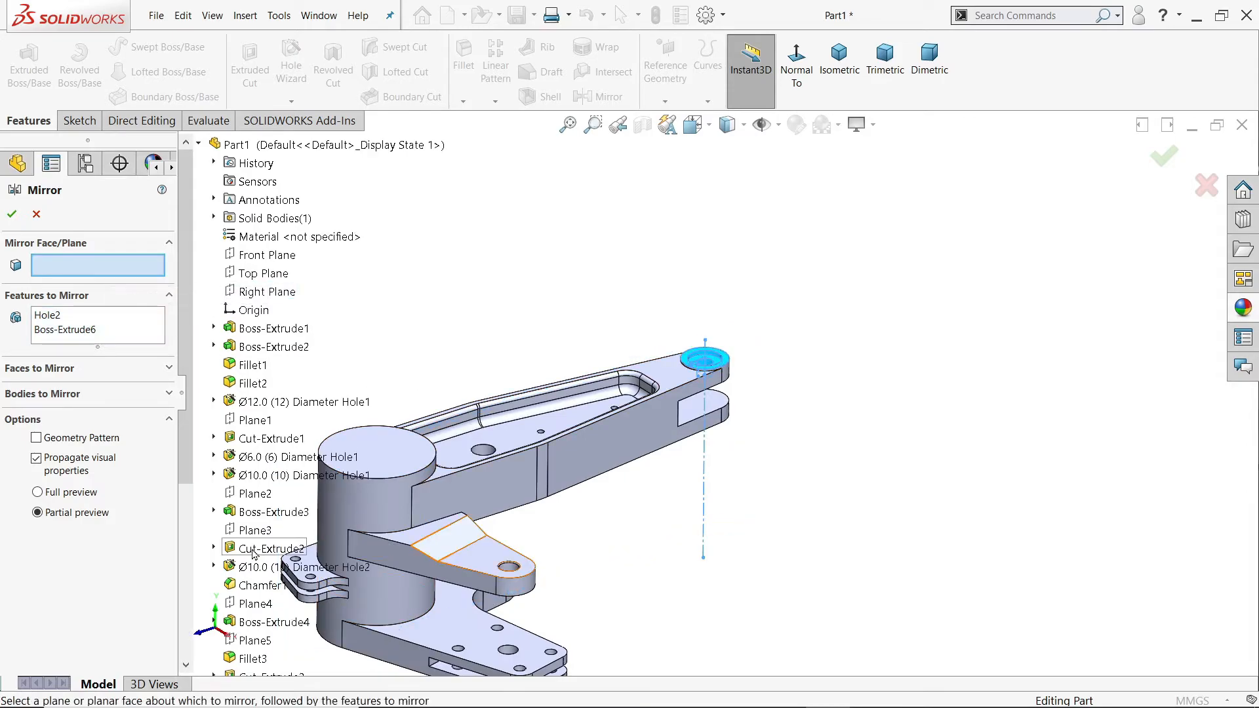
Step: Mirror the counterbored hole and the round boss about Plane6 onto the lower fork end
{"action": "scroll", "coordinate": [251, 549], "scroll_direction": "down", "scroll_amount": 5}
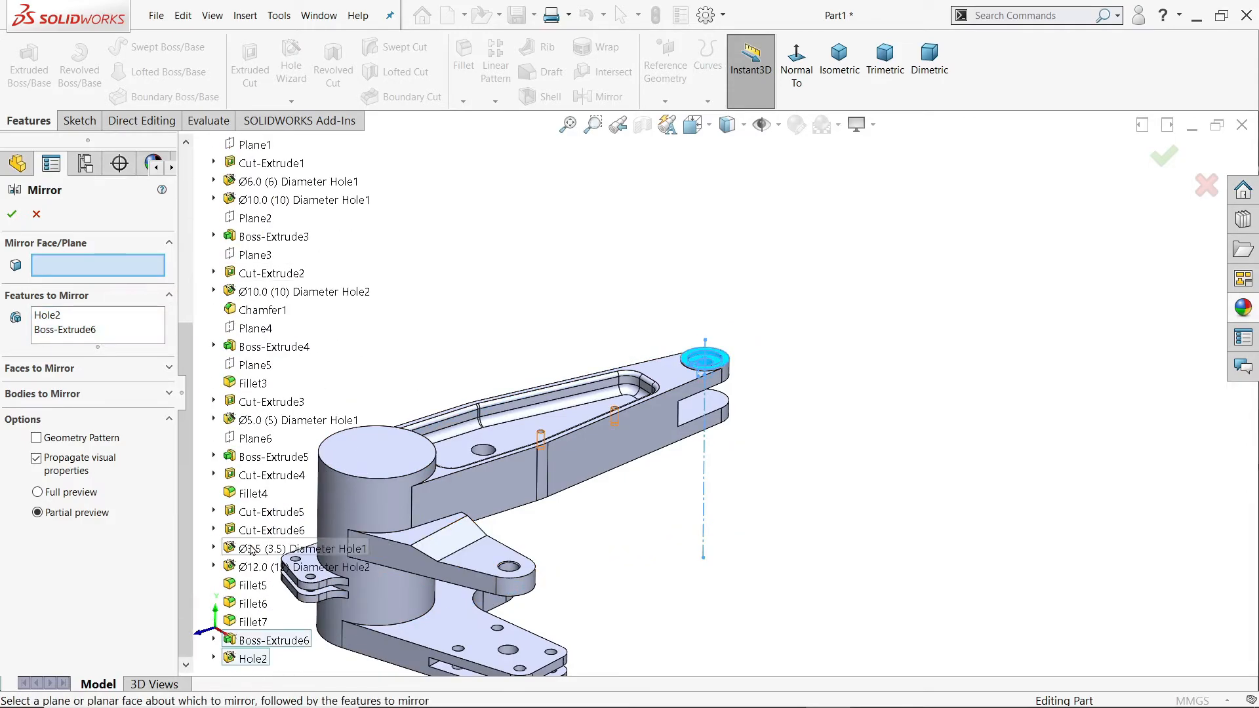
{"action": "left_click", "coordinate": [252, 439]}
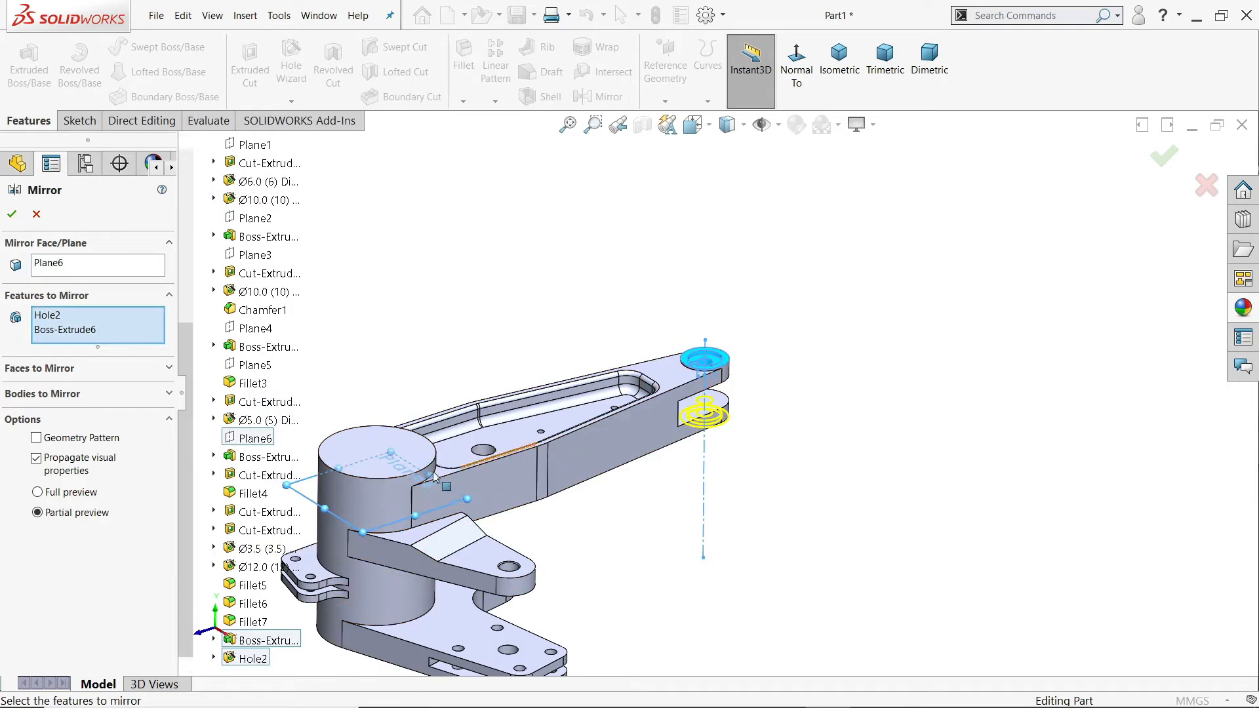
{"action": "scroll", "coordinate": [547, 469], "scroll_direction": "down", "scroll_amount": 2}
{"action": "scroll", "coordinate": [702, 407], "scroll_direction": "down", "scroll_amount": 3}
{"action": "mouse_move", "coordinate": [838, 422]}
{"action": "middle_mouse_down"}
{"action": "mouse_move", "coordinate": [813, 315]}
{"action": "mouse_move", "coordinate": [838, 417]}
{"action": "middle_mouse_up"}
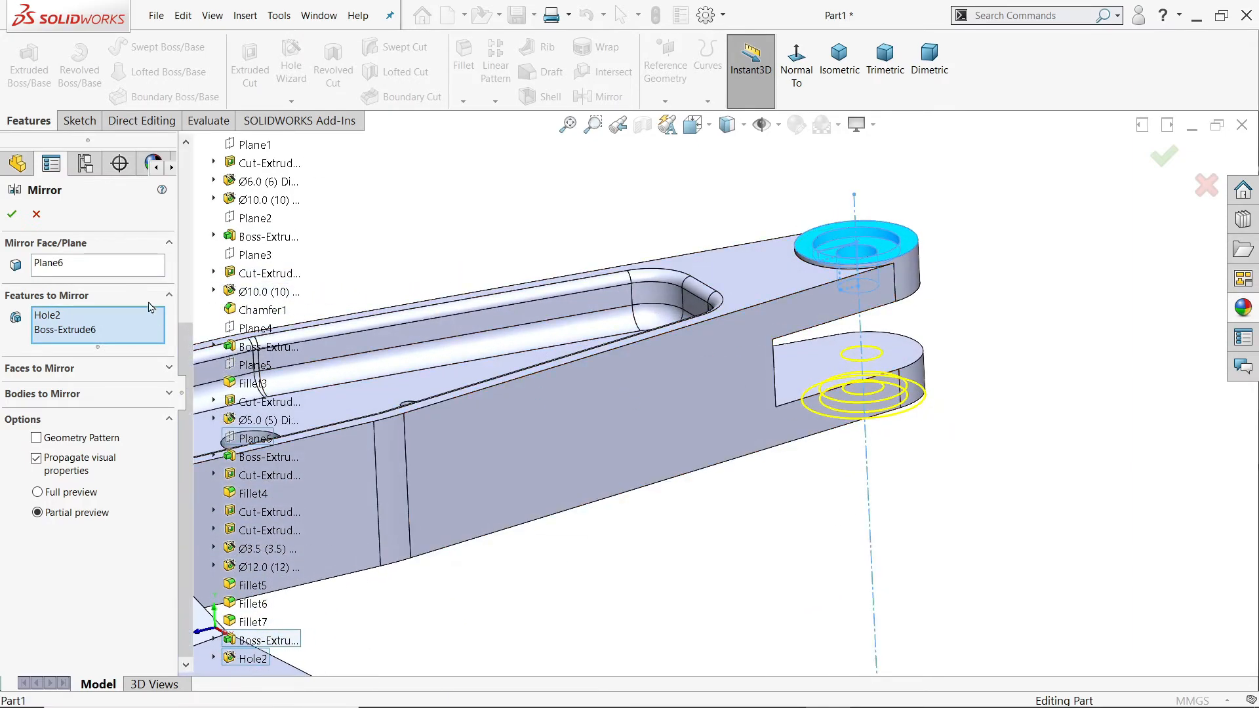
{"action": "left_click", "coordinate": [36, 214]}
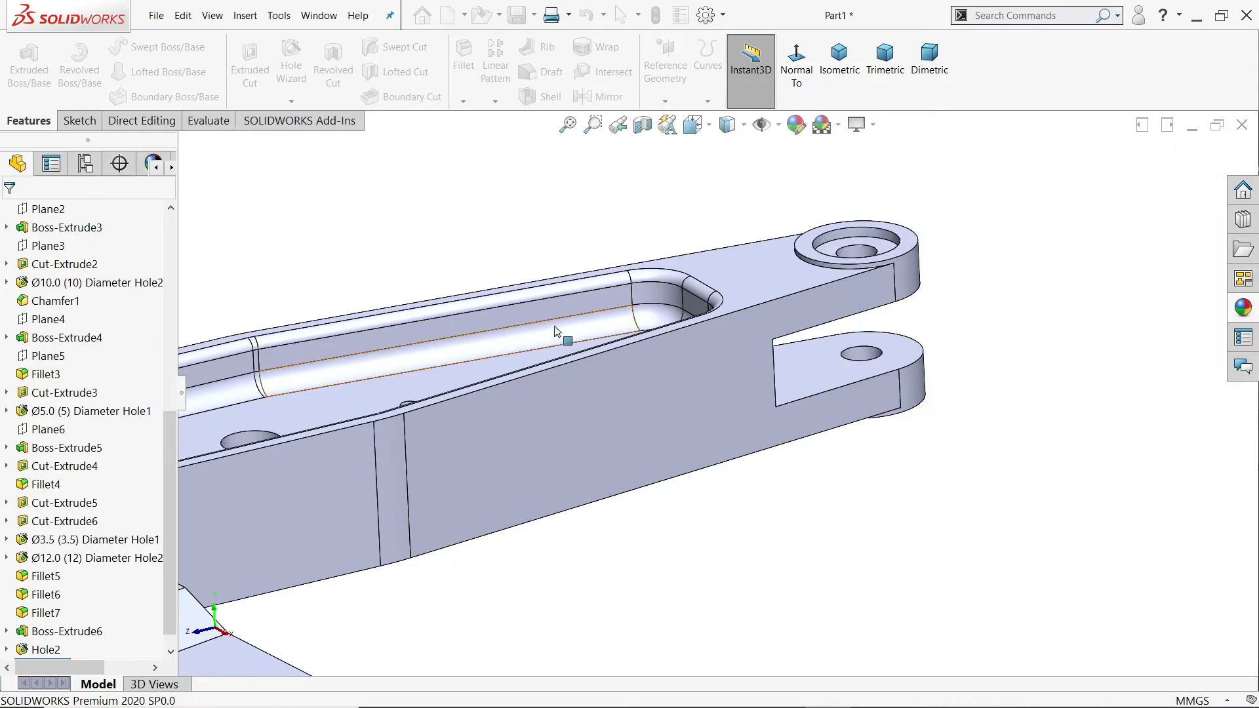
{"action": "middle_click_drag", "start_coordinate": [811, 482], "coordinate": [890, 570]}
{"action": "left_click", "coordinate": [839, 55]}
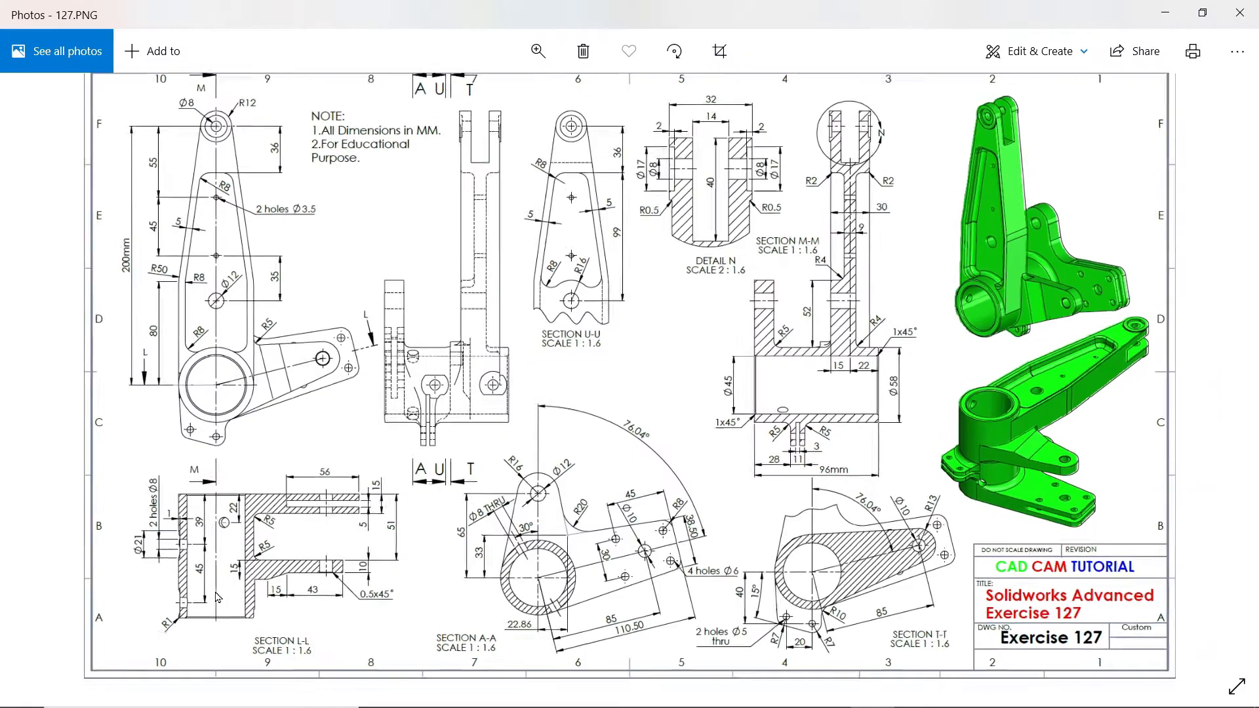
Step: Examine the hub's plan and section views in the 127.PNG drawing for bore, chamfer and fillet dimensions, and return to SOLIDWORKS
{"action": "scroll", "coordinate": [218, 598], "scroll_direction": "up", "scroll_amount": 4}
{"action": "left_click_drag", "start_coordinate": [252, 343], "coordinate": [359, 524]}
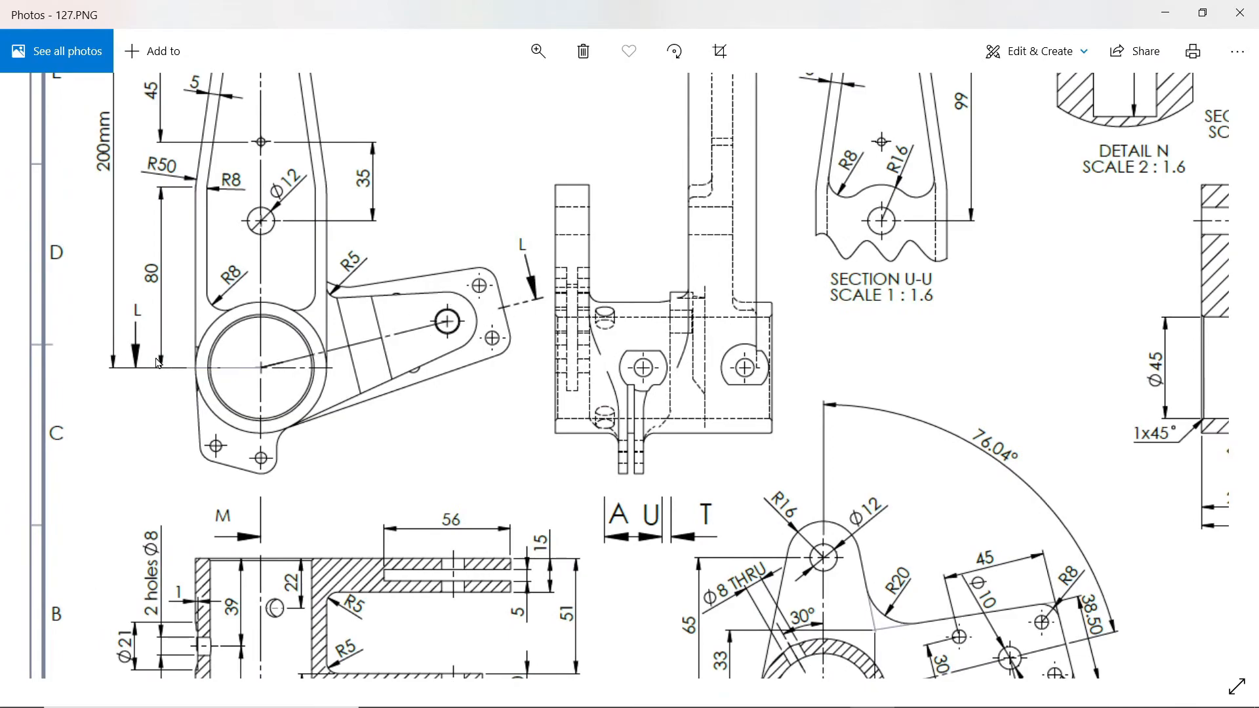
{"action": "left_click_drag", "start_coordinate": [271, 414], "coordinate": [291, 306]}
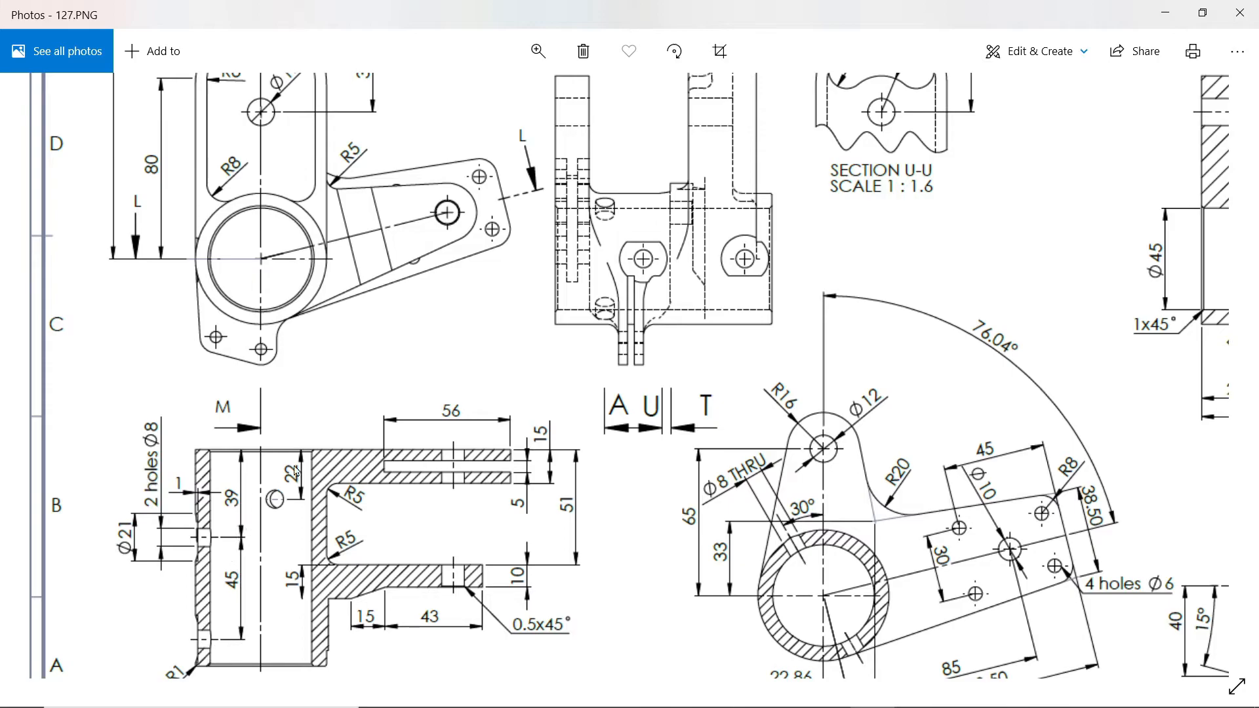
{"action": "mouse_move", "coordinate": [399, 368]}
{"action": "left_mouse_down"}
{"action": "mouse_move", "coordinate": [379, 387]}
{"action": "mouse_move", "coordinate": [155, 367]}
{"action": "left_mouse_up"}
{"action": "left_click_drag", "start_coordinate": [844, 387], "coordinate": [510, 408]}
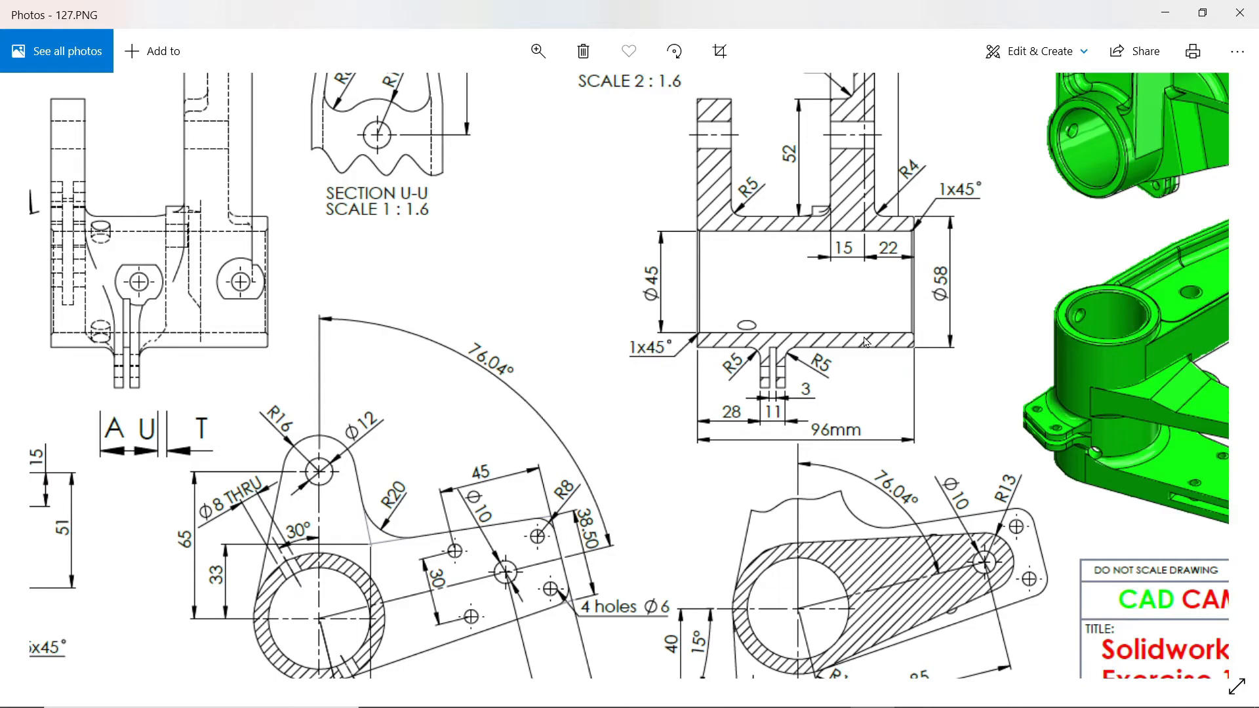
{"action": "mouse_move", "coordinate": [793, 342]}
{"action": "left_mouse_down"}
{"action": "mouse_move", "coordinate": [1006, 296]}
{"action": "mouse_move", "coordinate": [1063, 266]}
{"action": "left_mouse_up"}
{"action": "mouse_move", "coordinate": [432, 399]}
{"action": "left_mouse_down"}
{"action": "mouse_move", "coordinate": [499, 413]}
{"action": "mouse_move", "coordinate": [509, 433]}
{"action": "left_mouse_up"}
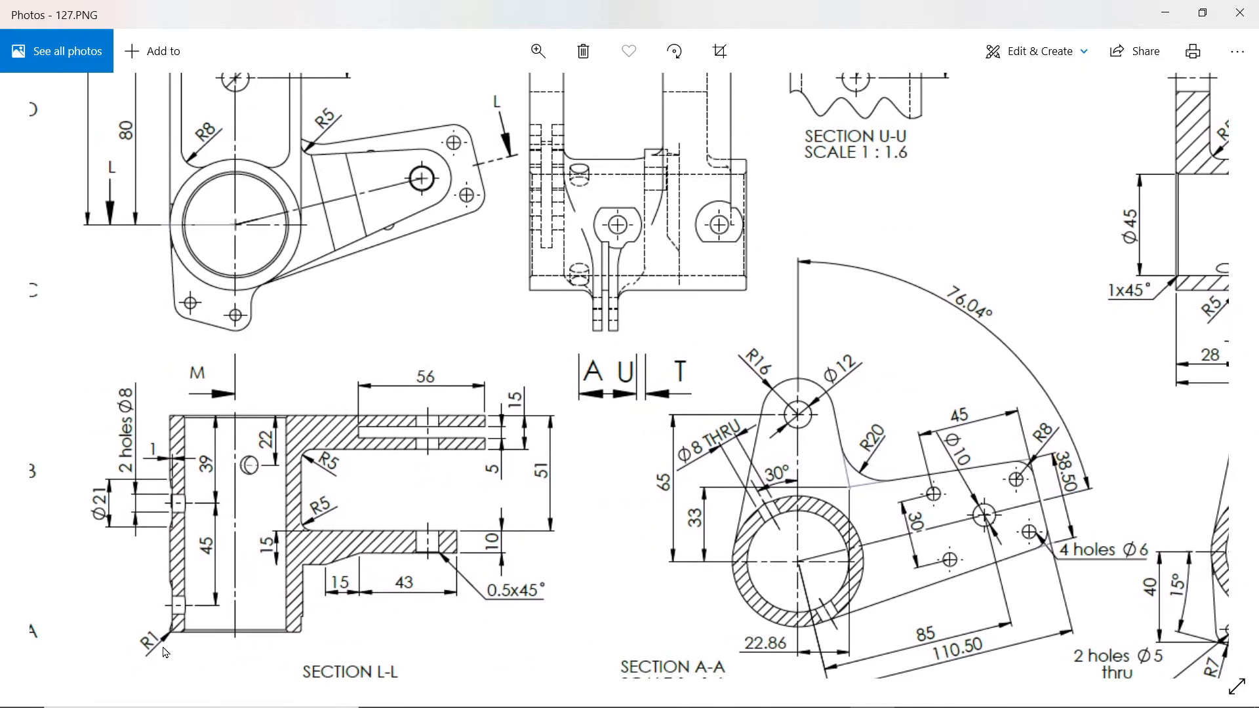
{"action": "left_click", "coordinate": [1166, 15]}
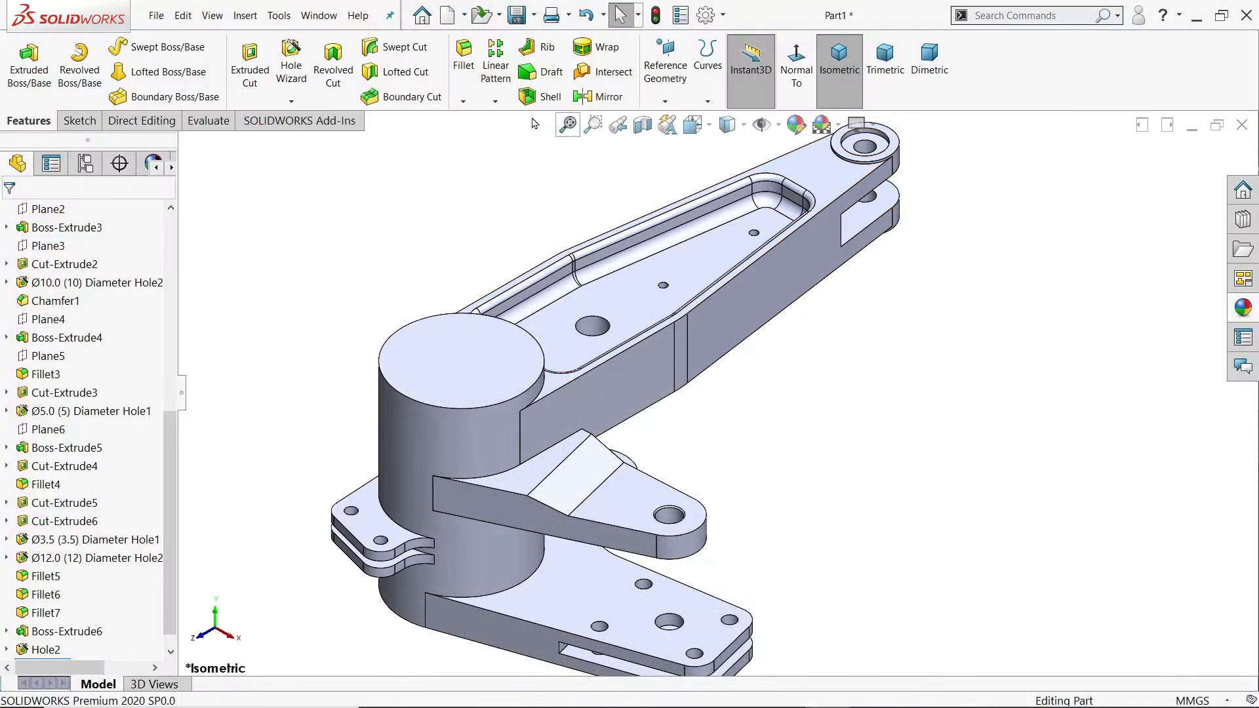
Step: Fillet the outer circular edges of the raised bosses on the upper and lower fork ends with a 0.5 mm radius
{"action": "left_click", "coordinate": [463, 57]}
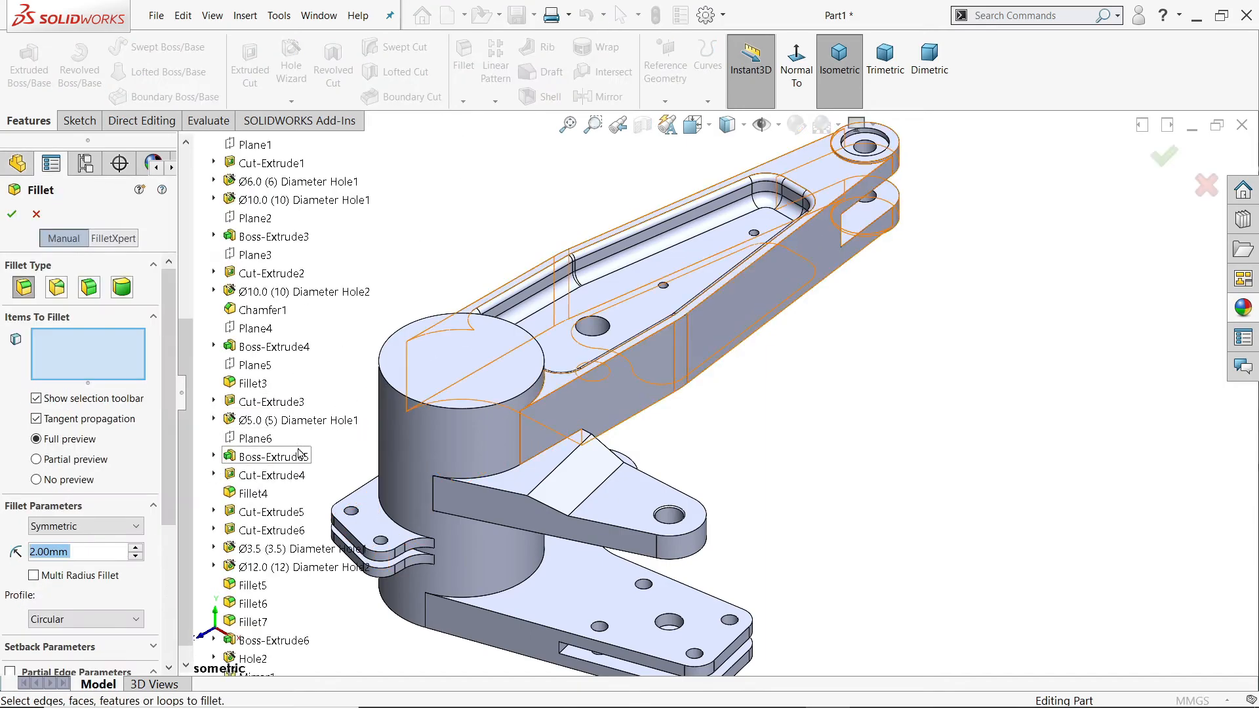
{"action": "type", "text": "5"}
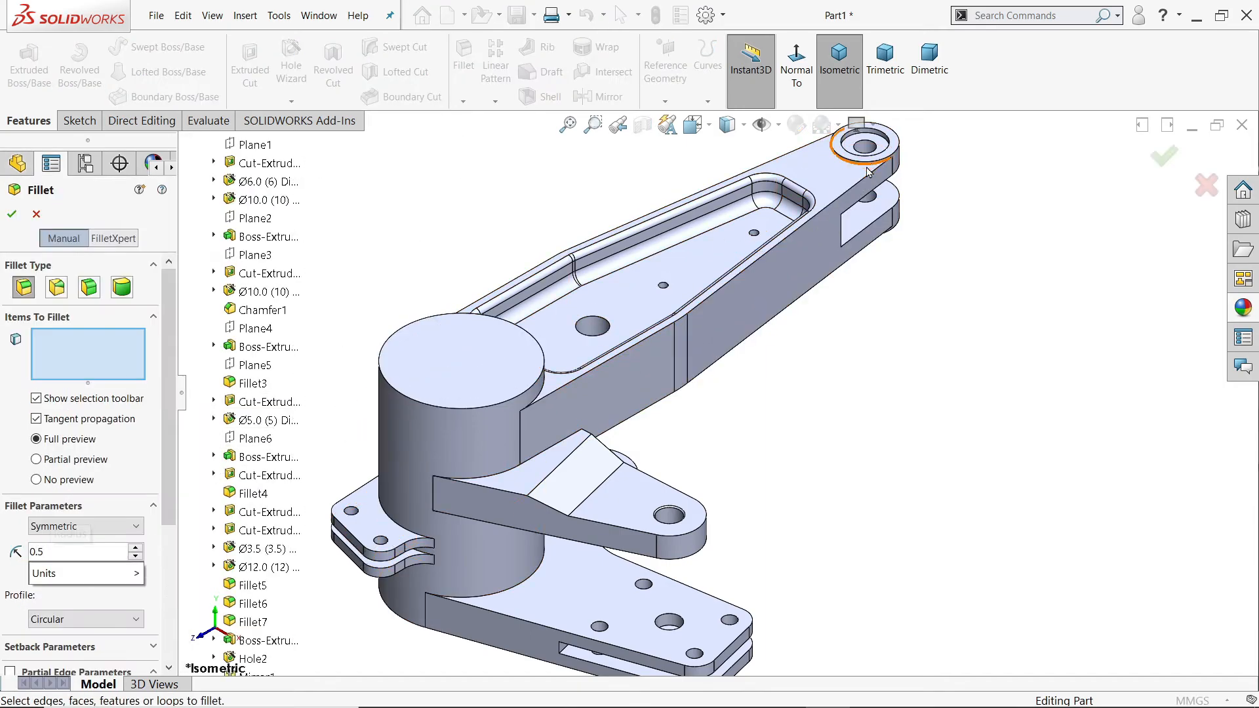
{"action": "scroll", "coordinate": [824, 223], "scroll_direction": "down", "scroll_amount": 4}
{"action": "left_click", "coordinate": [824, 223]}
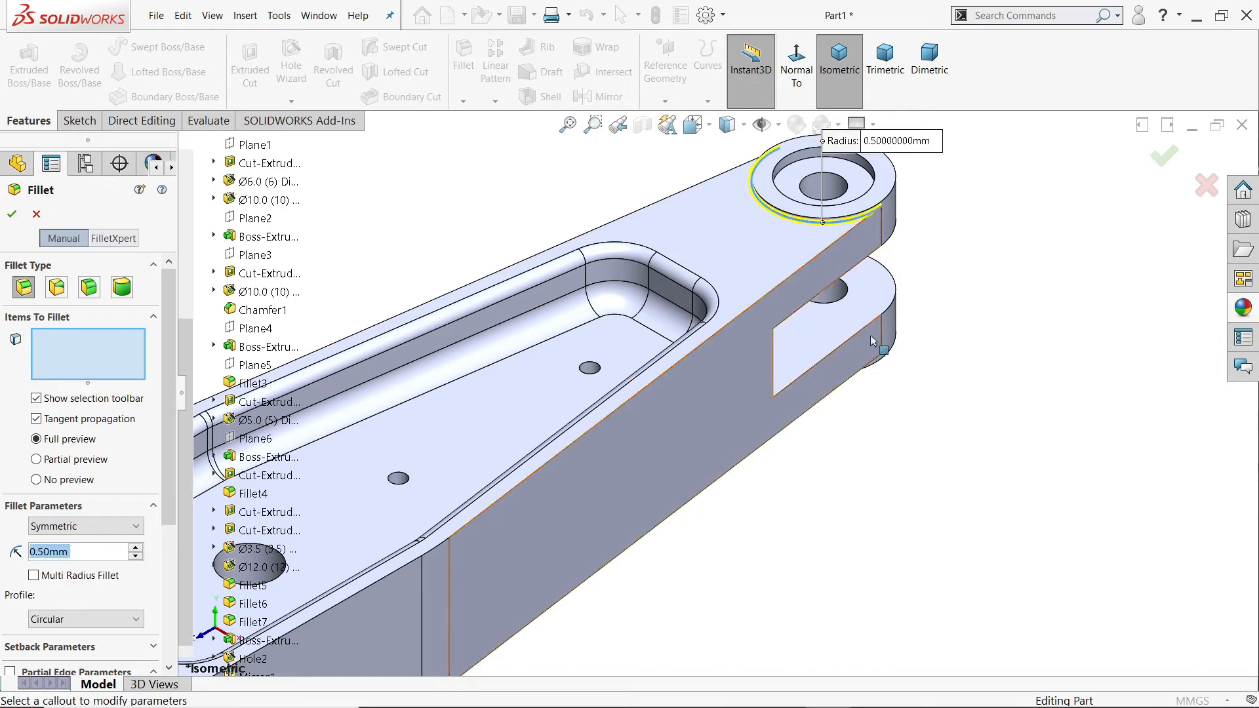
{"action": "middle_click_drag", "start_coordinate": [957, 416], "coordinate": [883, 267]}
{"action": "scroll", "coordinate": [877, 311], "scroll_direction": "up", "scroll_amount": 5}
{"action": "scroll", "coordinate": [852, 500], "scroll_direction": "down", "scroll_amount": 8}
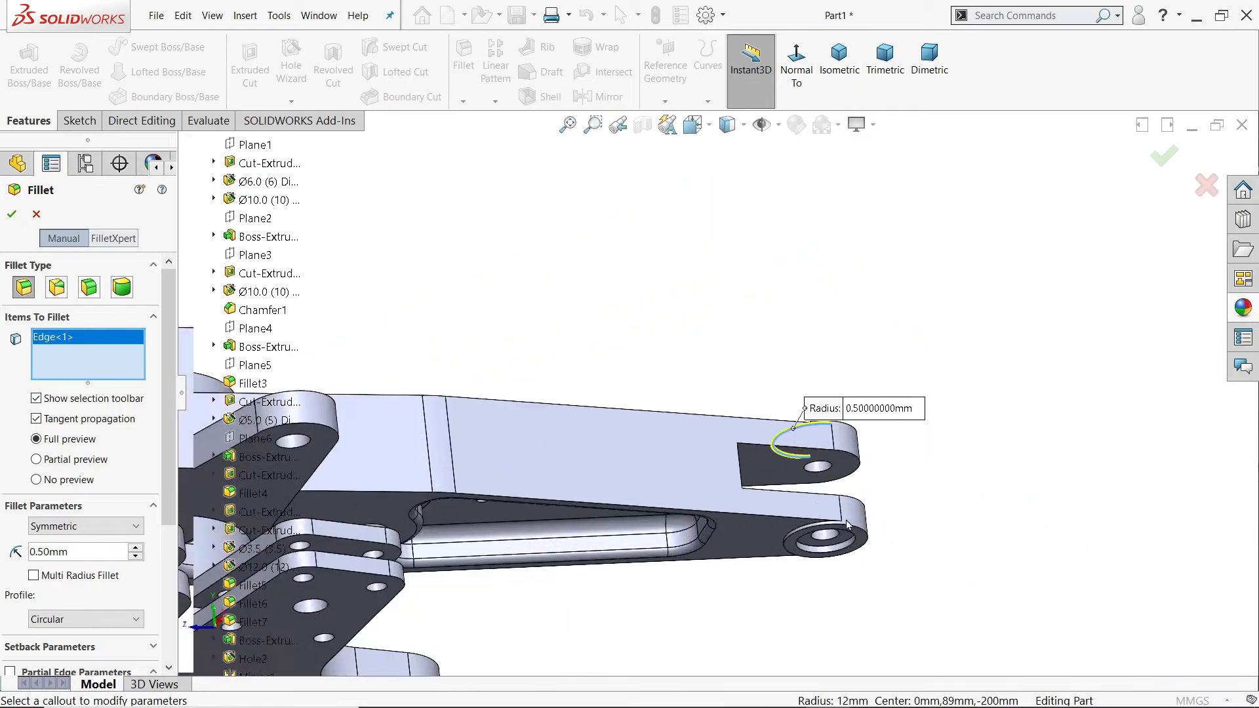
{"action": "left_click", "coordinate": [681, 459]}
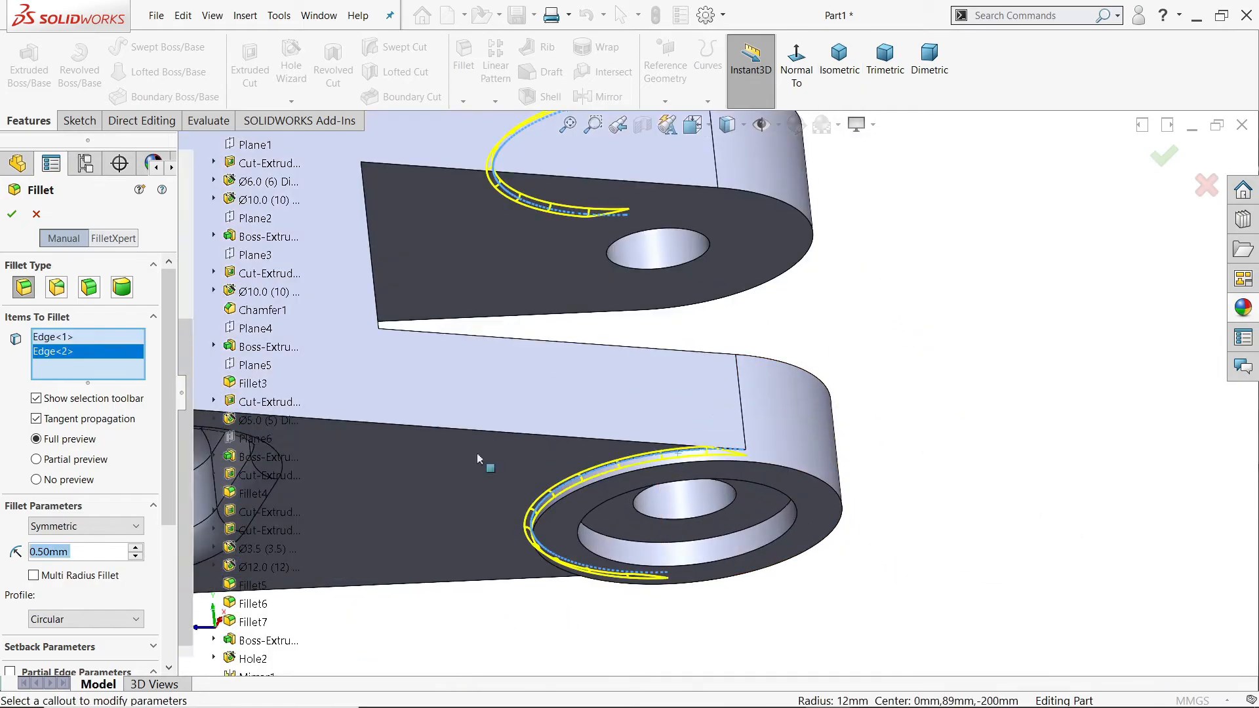
{"action": "left_click", "coordinate": [9, 215]}
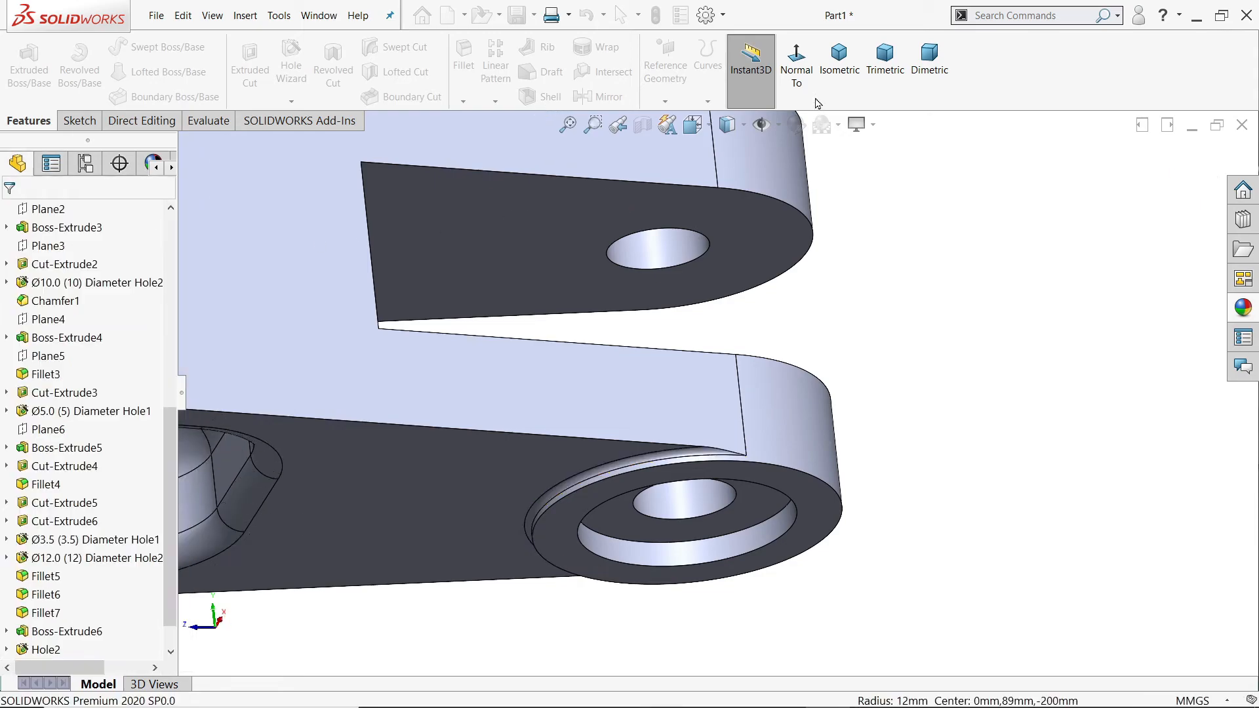
{"action": "left_click", "coordinate": [837, 72]}
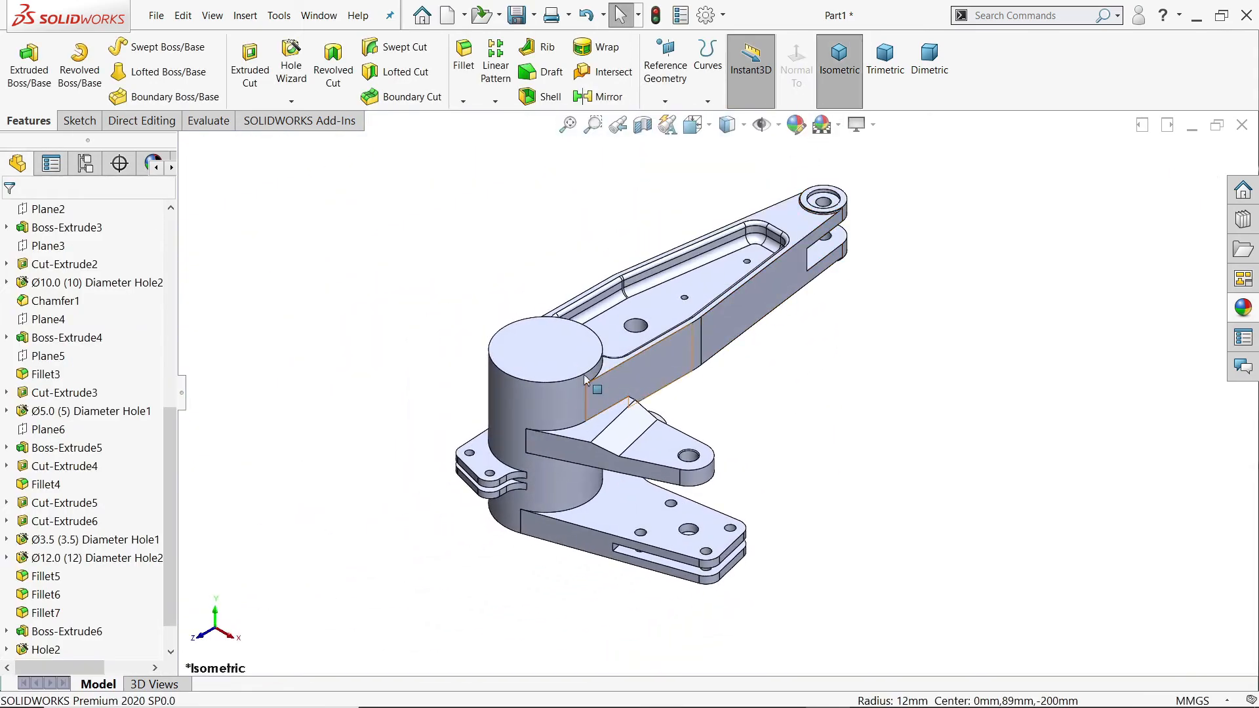
Step: Start a Hole Wizard feature with the plain Hole type
{"action": "left_click", "coordinate": [291, 66]}
{"action": "left_click", "coordinate": [87, 407]}
{"action": "left_click", "coordinate": [87, 406]}
{"action": "left_click", "coordinate": [112, 300]}
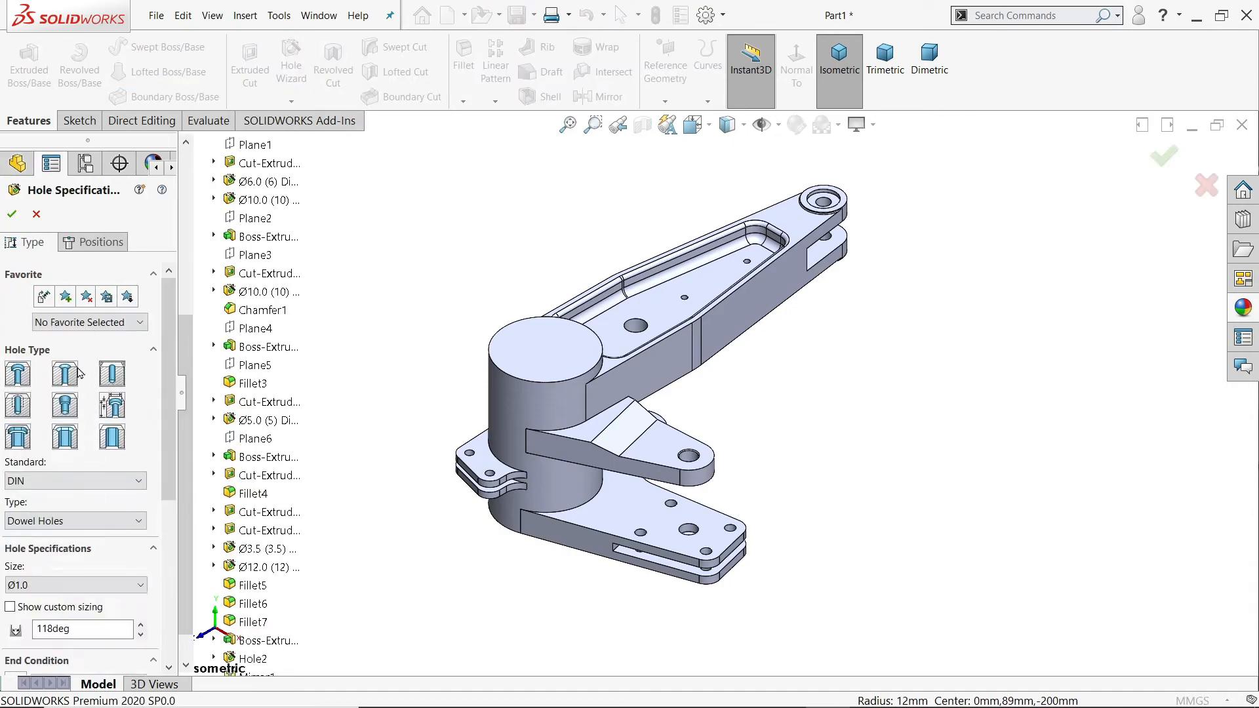
{"action": "left_click", "coordinate": [40, 525]}
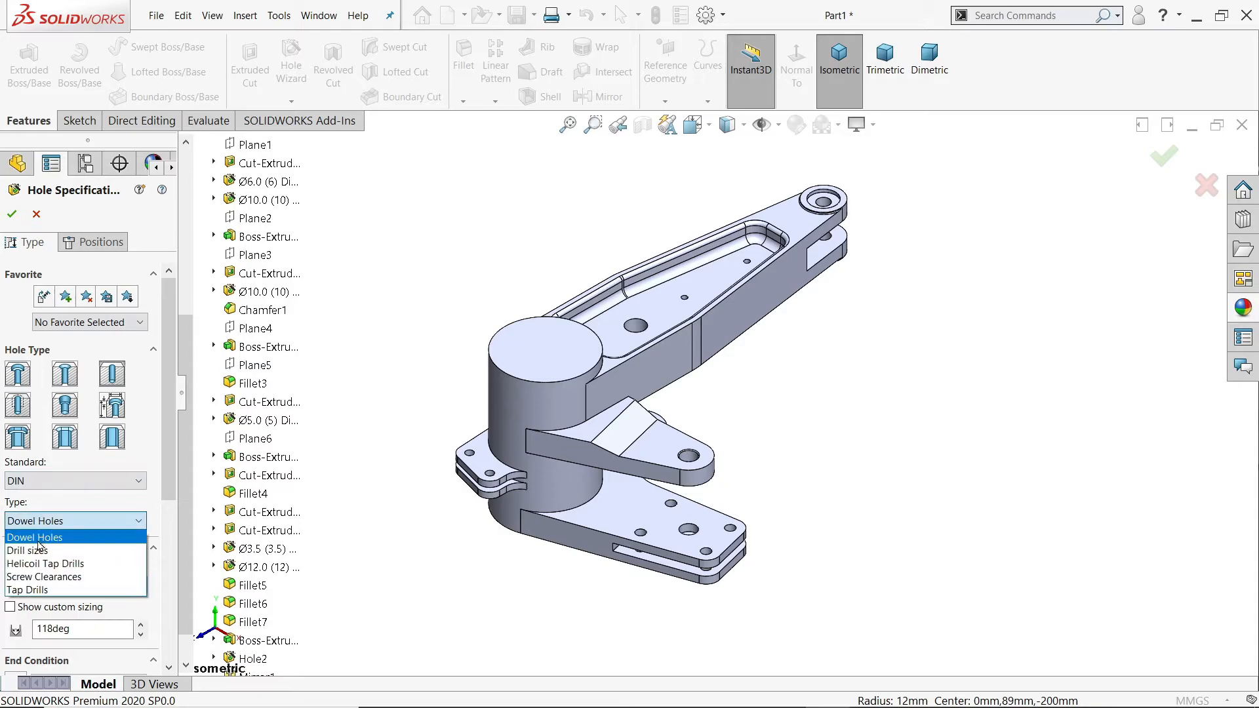
{"action": "left_click", "coordinate": [38, 541]}
{"action": "left_click", "coordinate": [52, 584]}
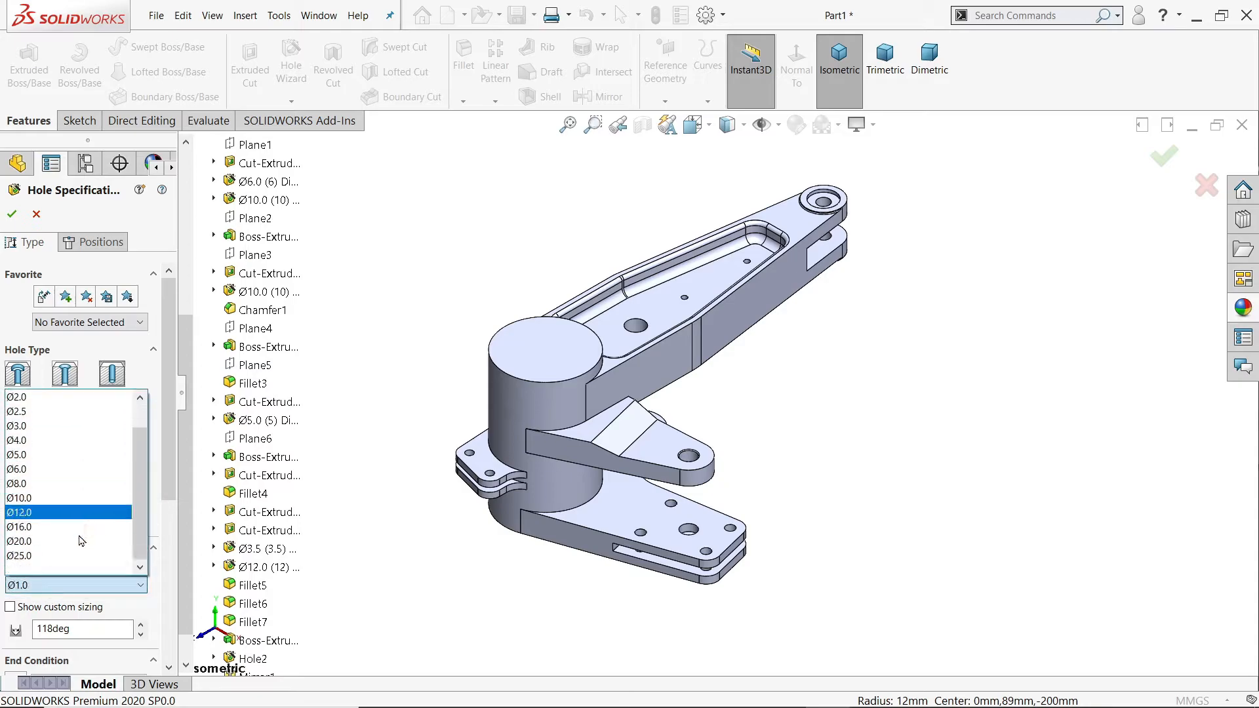
{"action": "left_click", "coordinate": [65, 555]}
Step: Set the hole's standard to ANSI Metric and its type to Drill sizes
{"action": "left_click", "coordinate": [92, 481]}
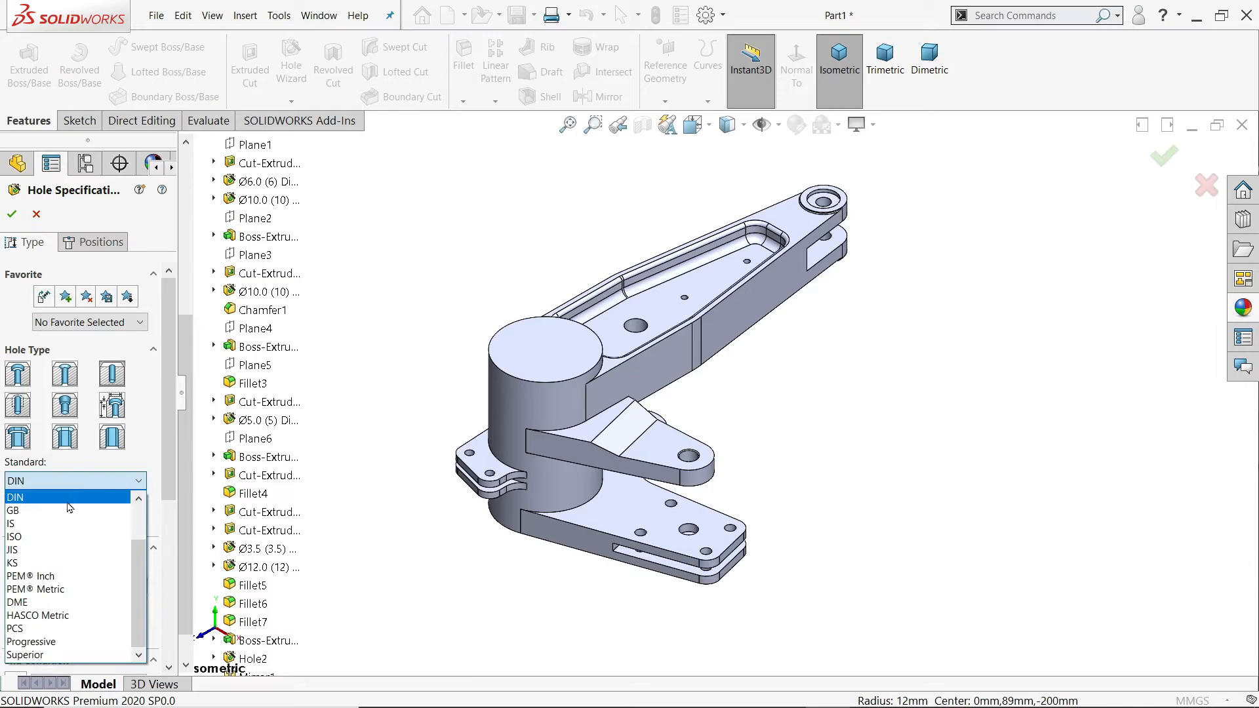
{"action": "scroll", "coordinate": [65, 514], "scroll_direction": "up", "scroll_amount": 2}
{"action": "left_click", "coordinate": [59, 510]}
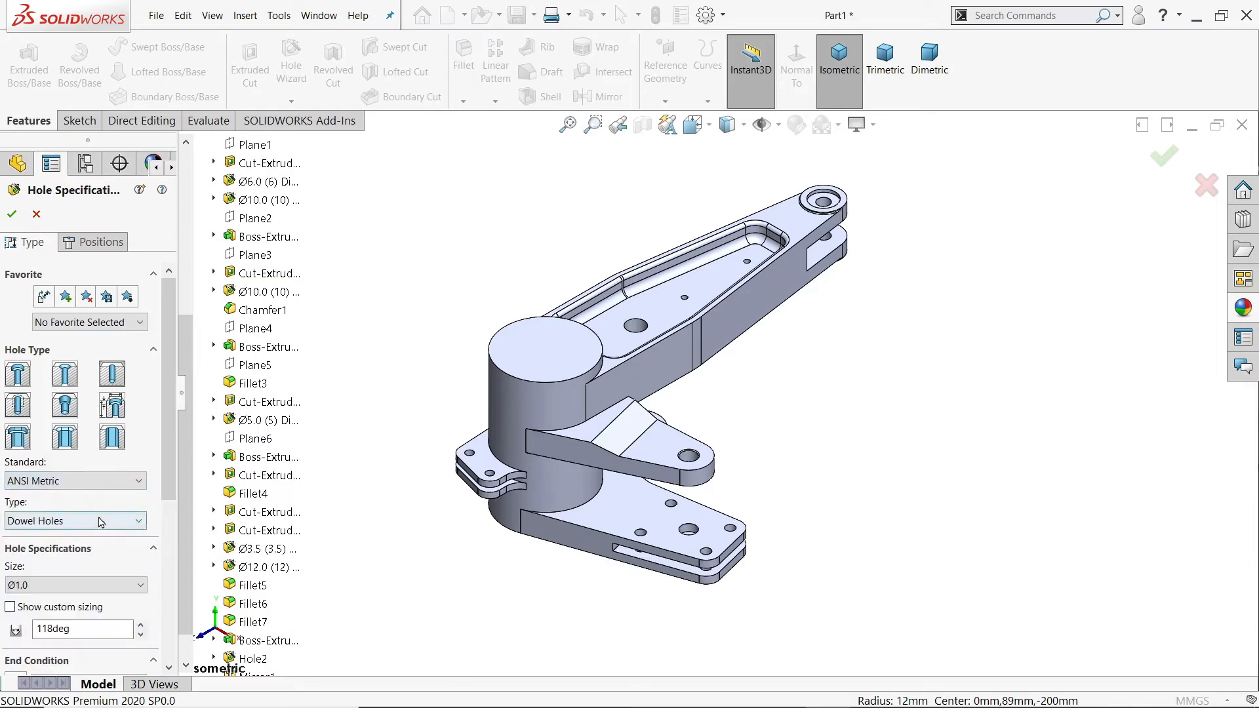
{"action": "left_click", "coordinate": [88, 528]}
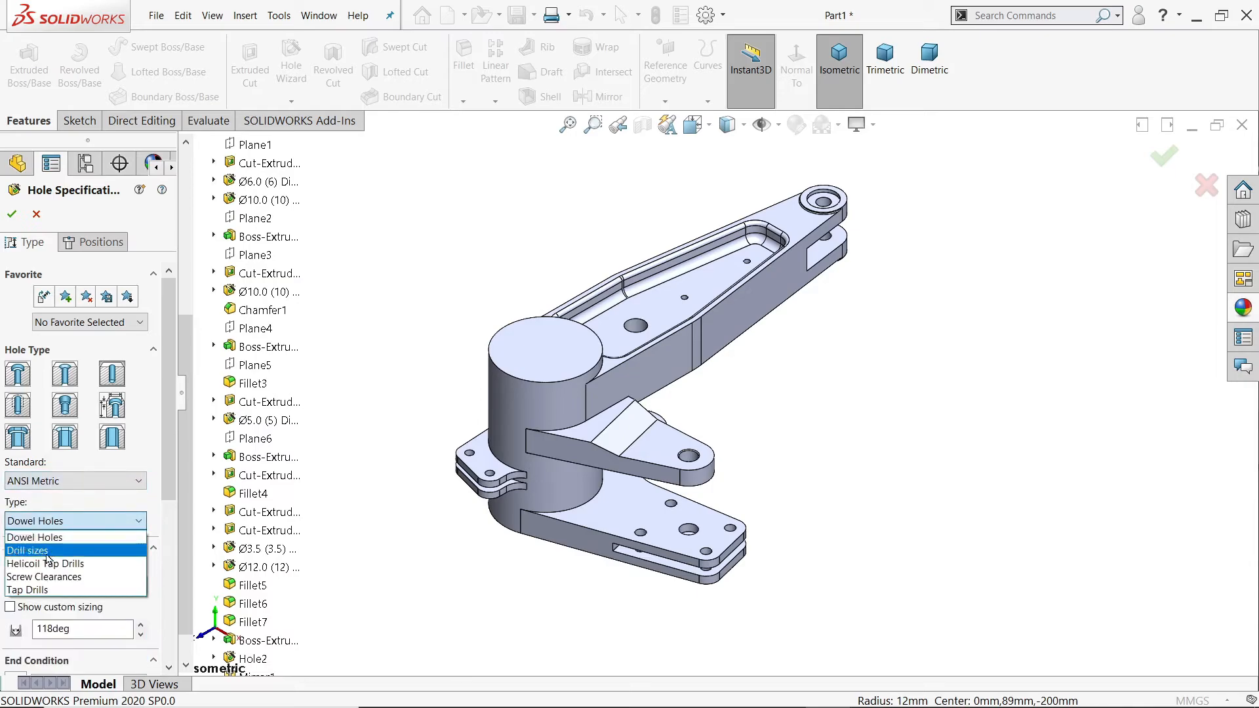
{"action": "left_click", "coordinate": [58, 549]}
{"action": "left_click", "coordinate": [98, 585]}
{"action": "scroll", "coordinate": [140, 533], "scroll_direction": "down", "scroll_amount": 15}
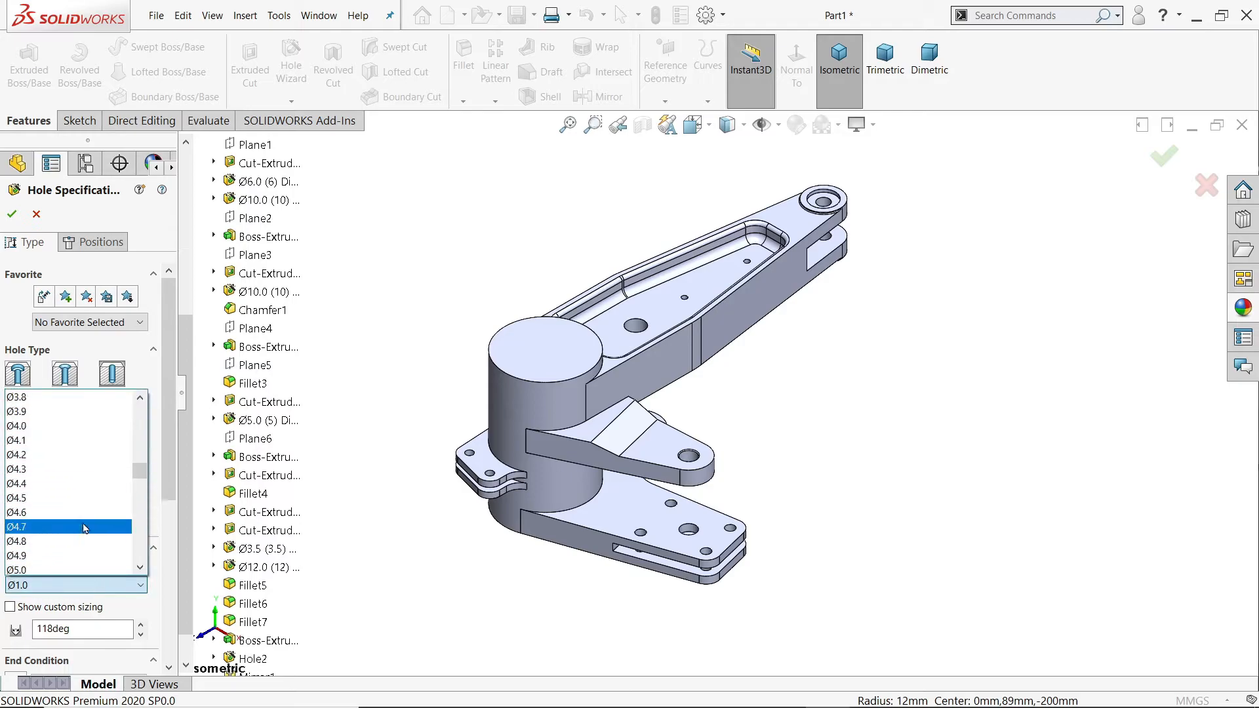
{"action": "scroll", "coordinate": [140, 533], "scroll_direction": "down", "scroll_amount": 10}
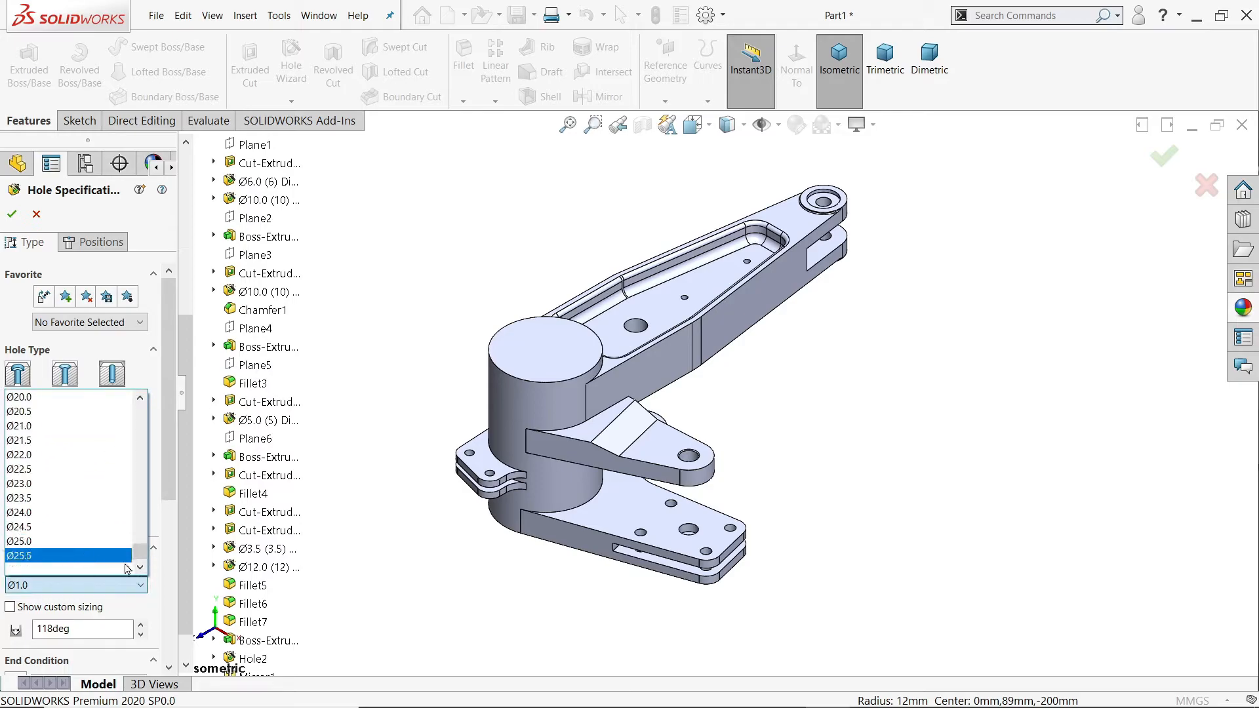
{"action": "left_click", "coordinate": [143, 588]}
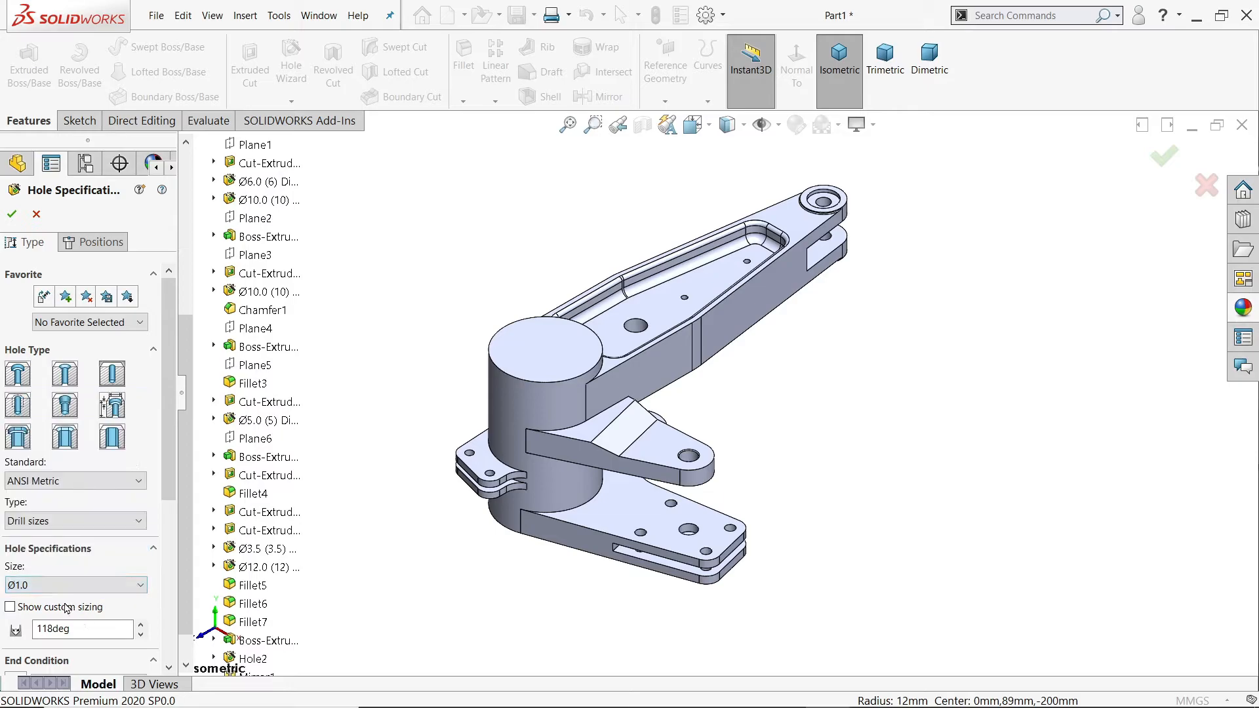
Step: Enable custom sizing for the hole, set its diameter to 45 mm and choose the Through All end condition
{"action": "left_click", "coordinate": [24, 609]}
{"action": "scroll", "coordinate": [164, 504], "scroll_direction": "down", "scroll_amount": 3}
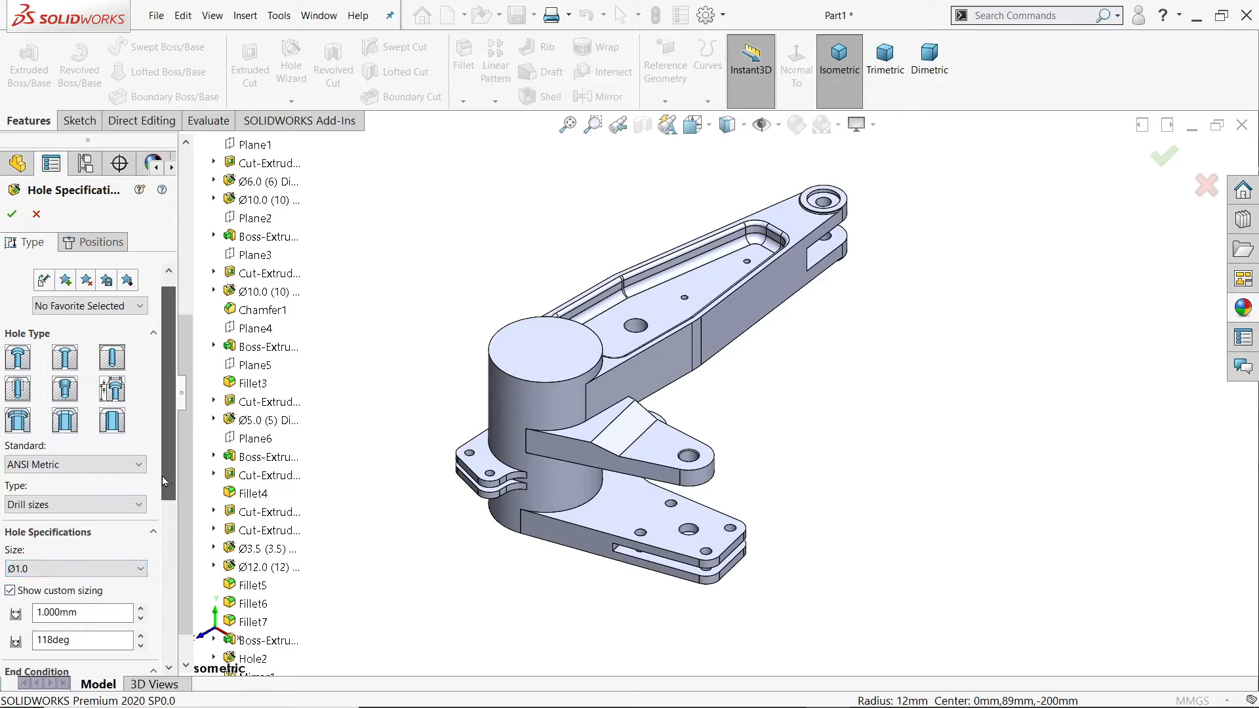
{"action": "scroll", "coordinate": [163, 505], "scroll_direction": "down", "scroll_amount": 1}
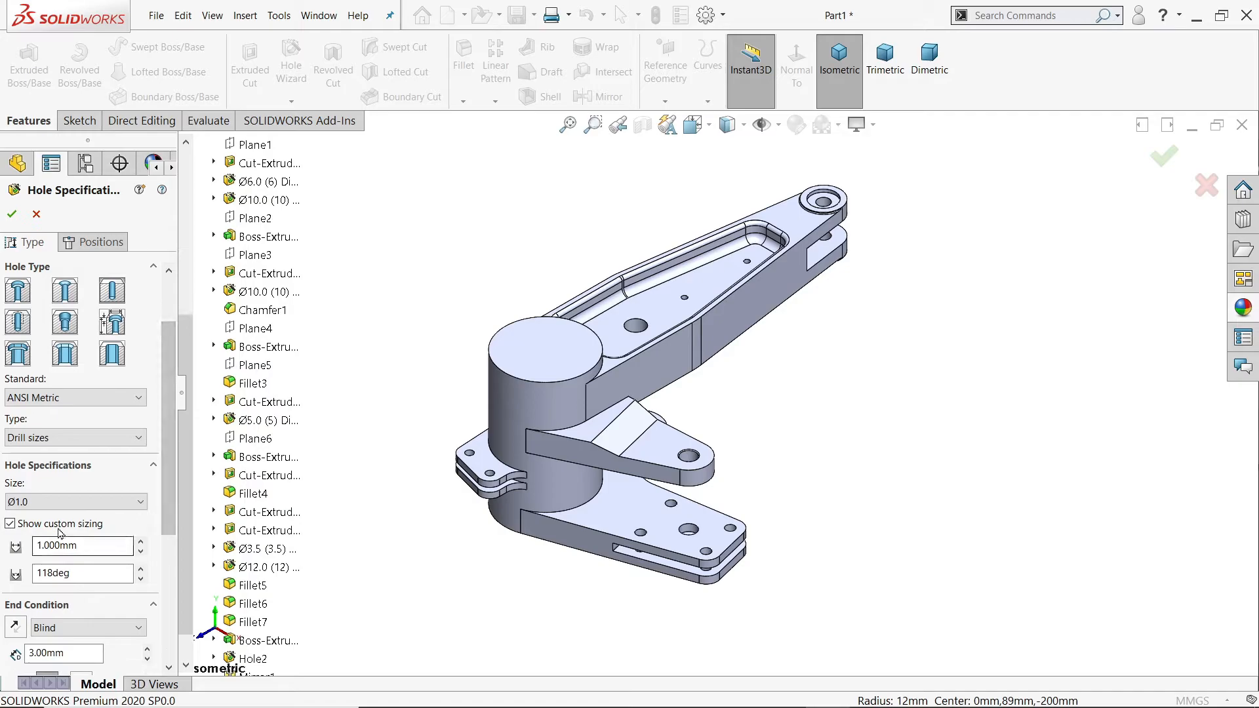
{"action": "left_click_drag", "start_coordinate": [79, 550], "coordinate": [27, 546]}
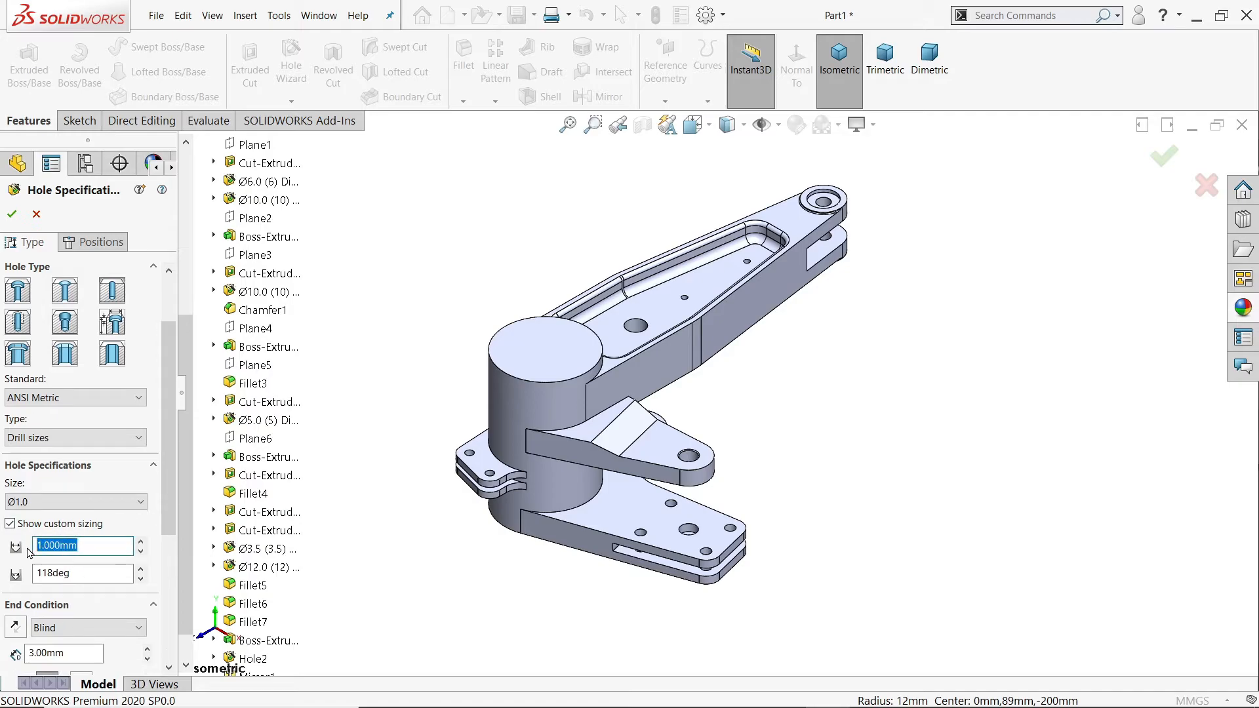
{"action": "type", "text": "45"}
{"action": "key", "text": "Return"}
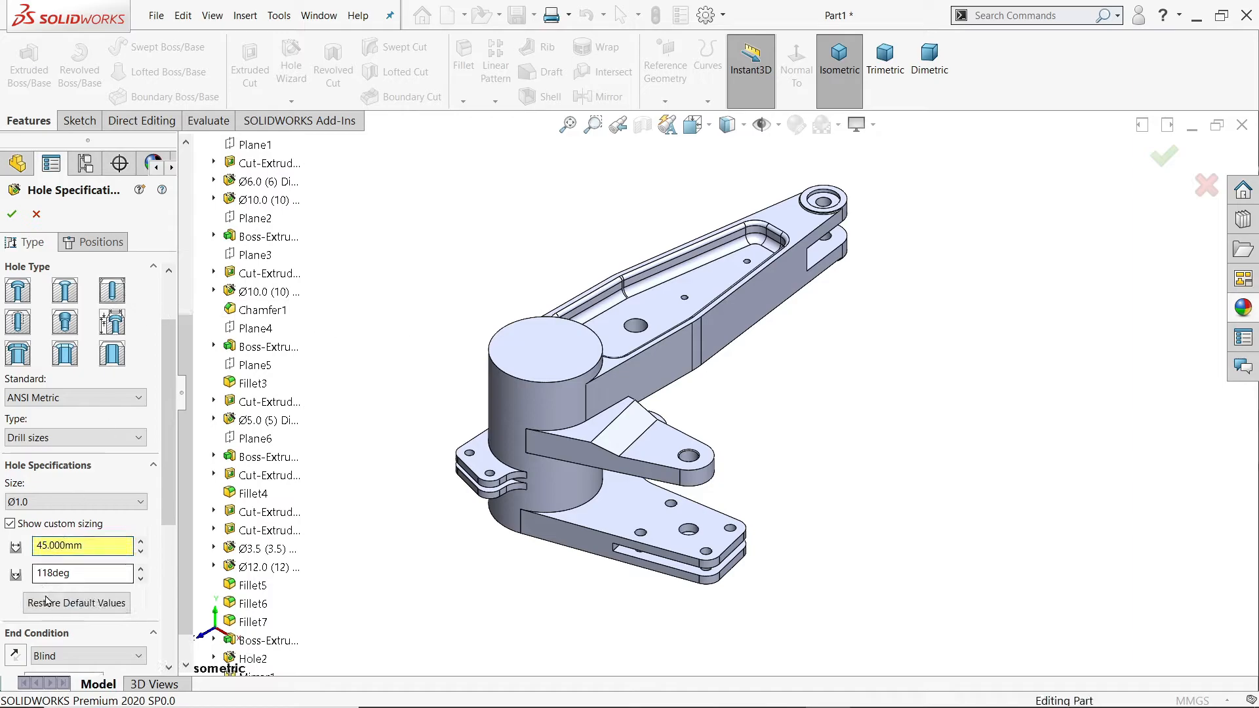
{"action": "scroll", "coordinate": [174, 482], "scroll_direction": "down", "scroll_amount": 3}
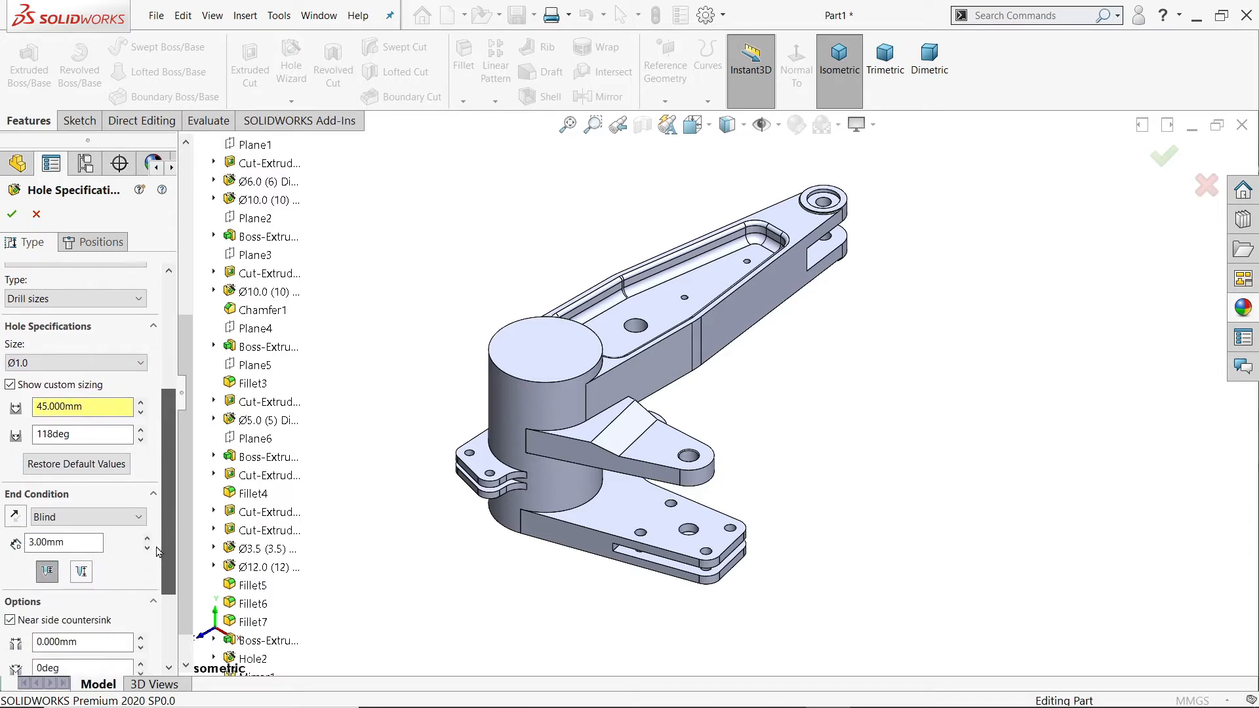
{"action": "left_click", "coordinate": [45, 517]}
{"action": "left_click", "coordinate": [74, 548]}
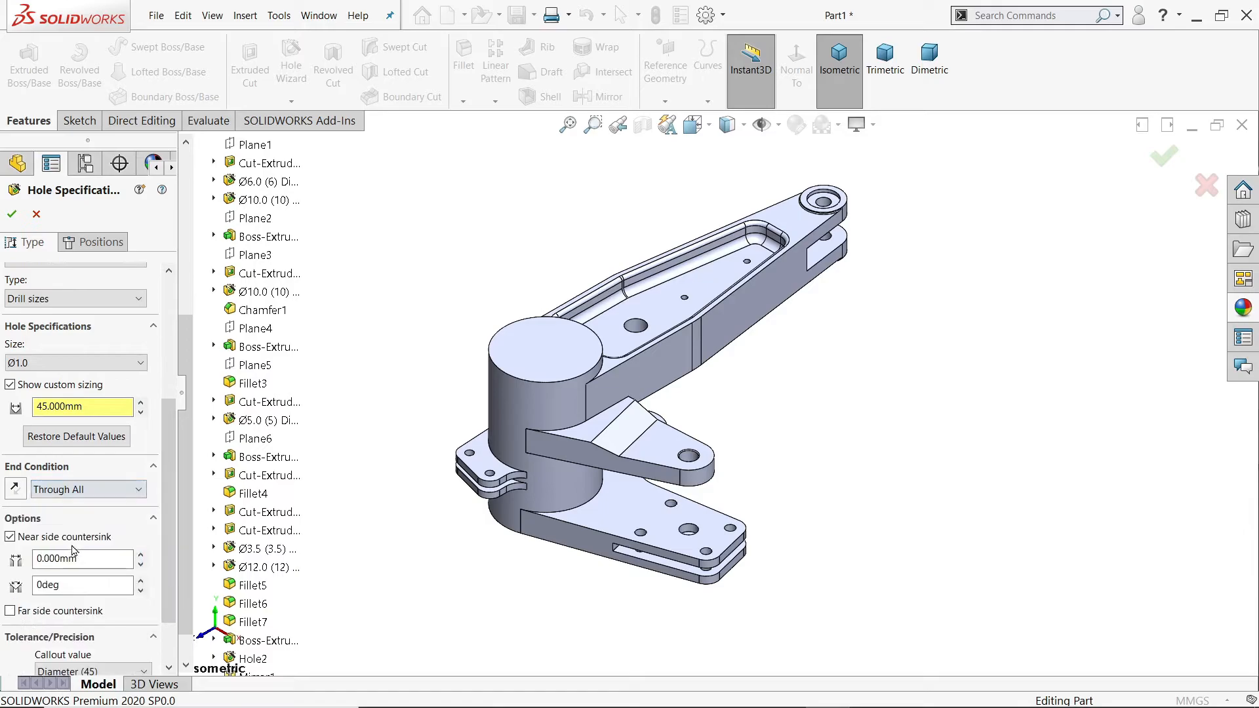
Step: Position the 45 mm hole at the origin on the hub's top face and complete the through hole
{"action": "left_click", "coordinate": [105, 243]}
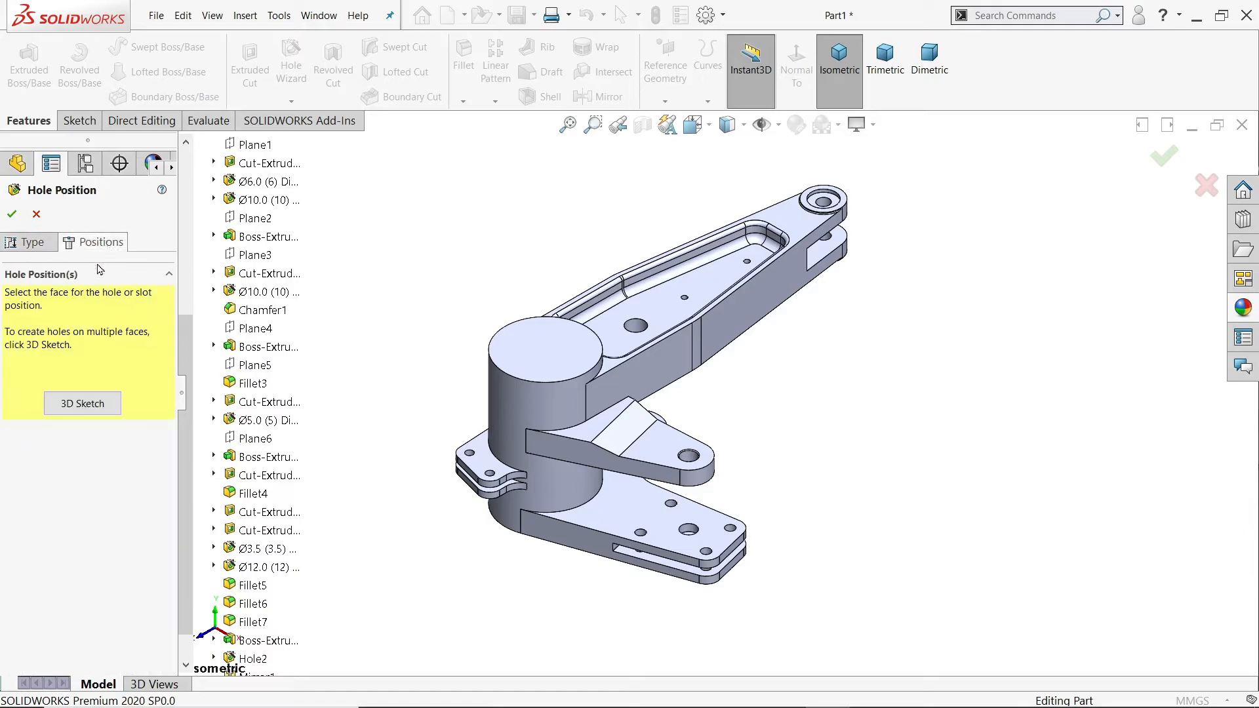
{"action": "left_click", "coordinate": [541, 361]}
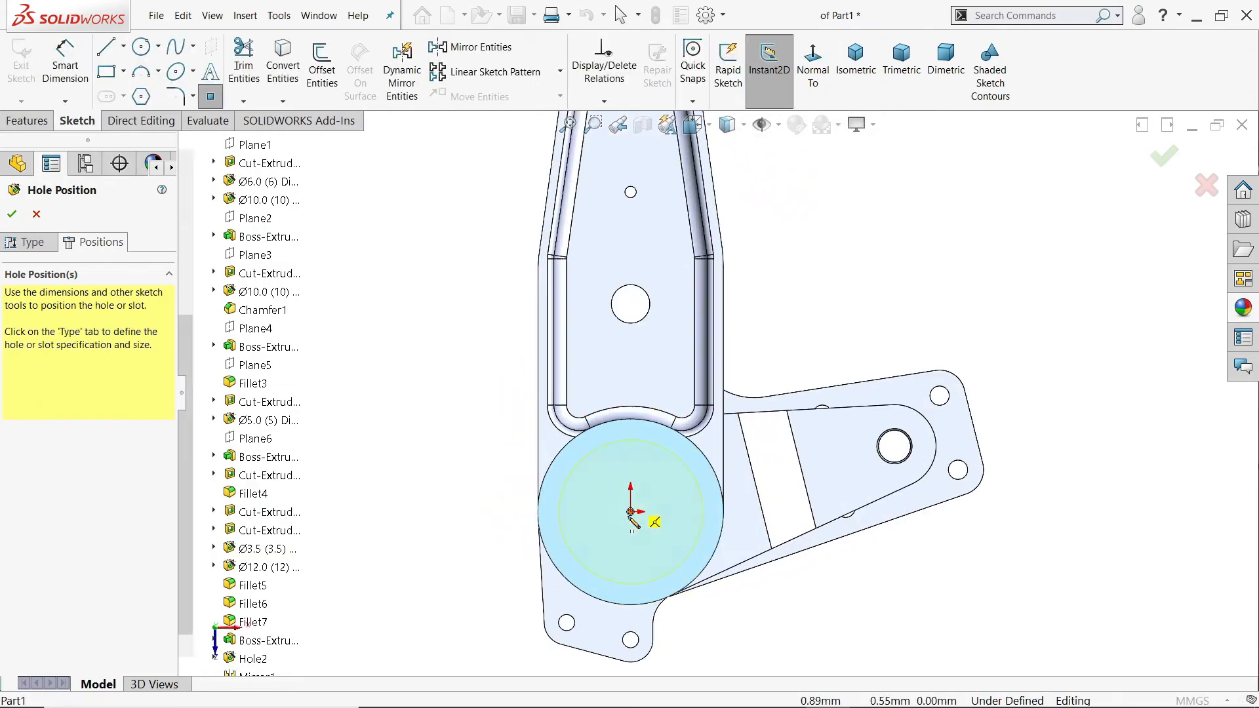
{"action": "left_click", "coordinate": [631, 512]}
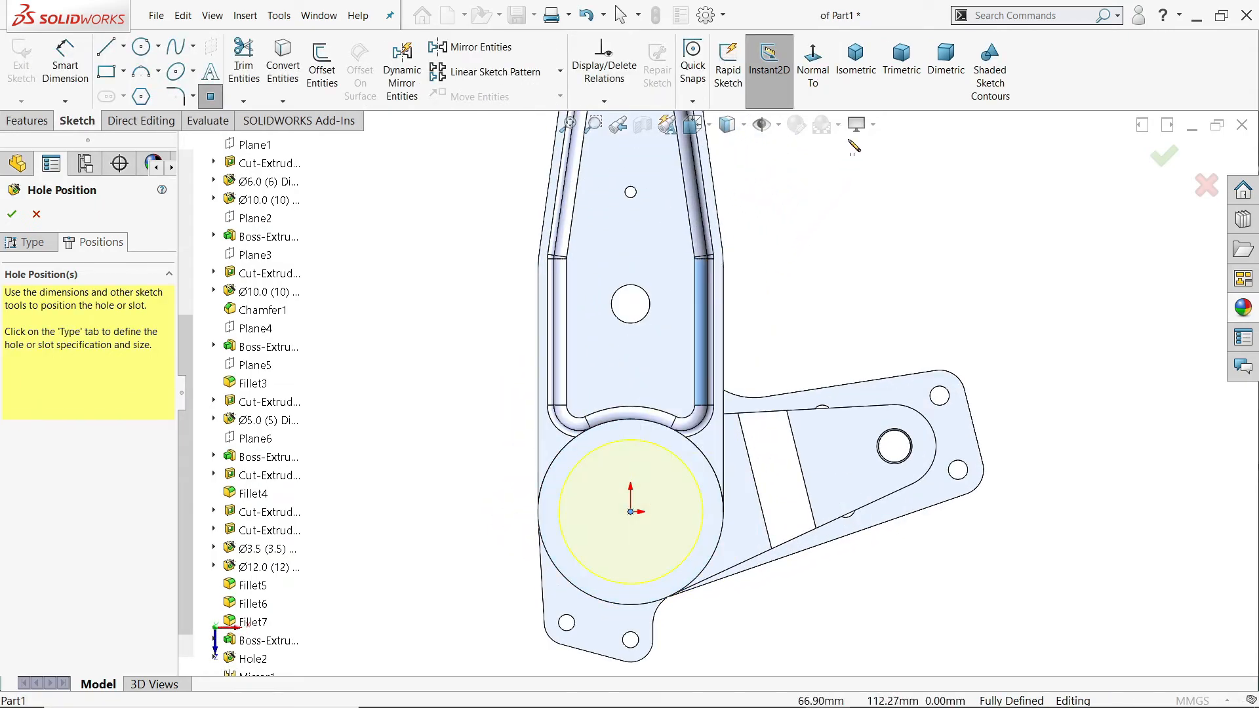
{"action": "left_click", "coordinate": [856, 62]}
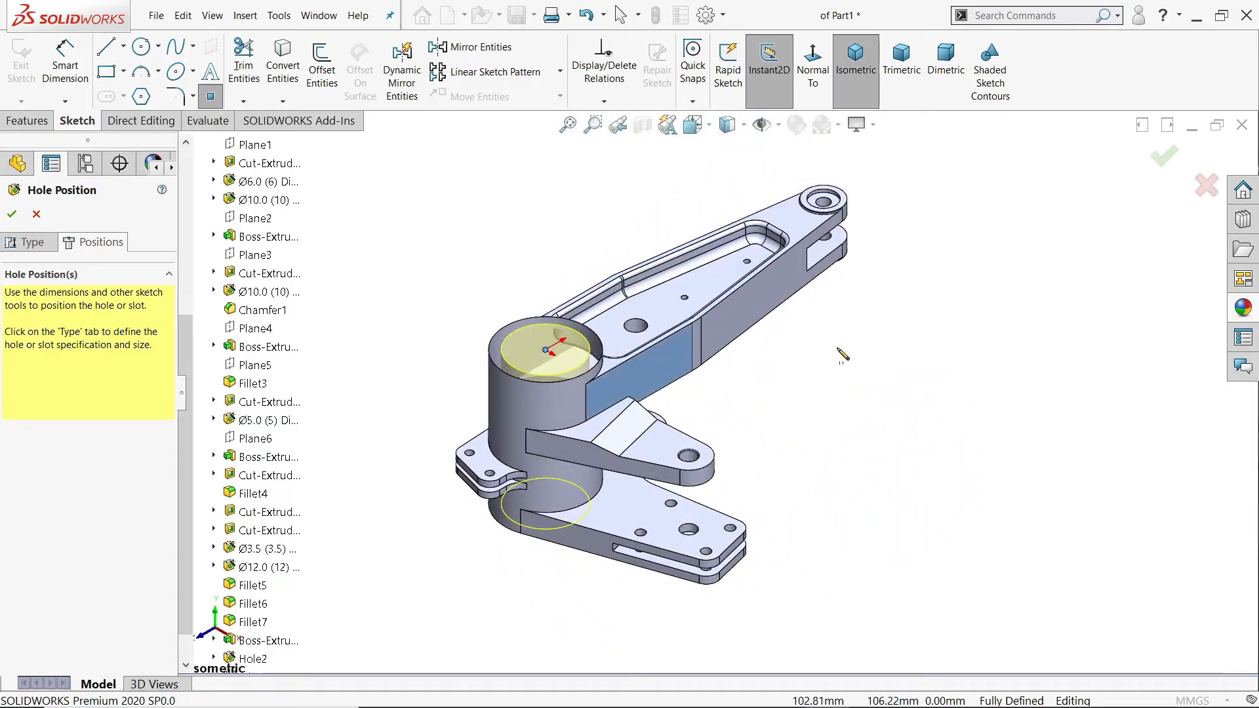
{"action": "key", "text": "Escape"}
{"action": "key", "text": "Return"}
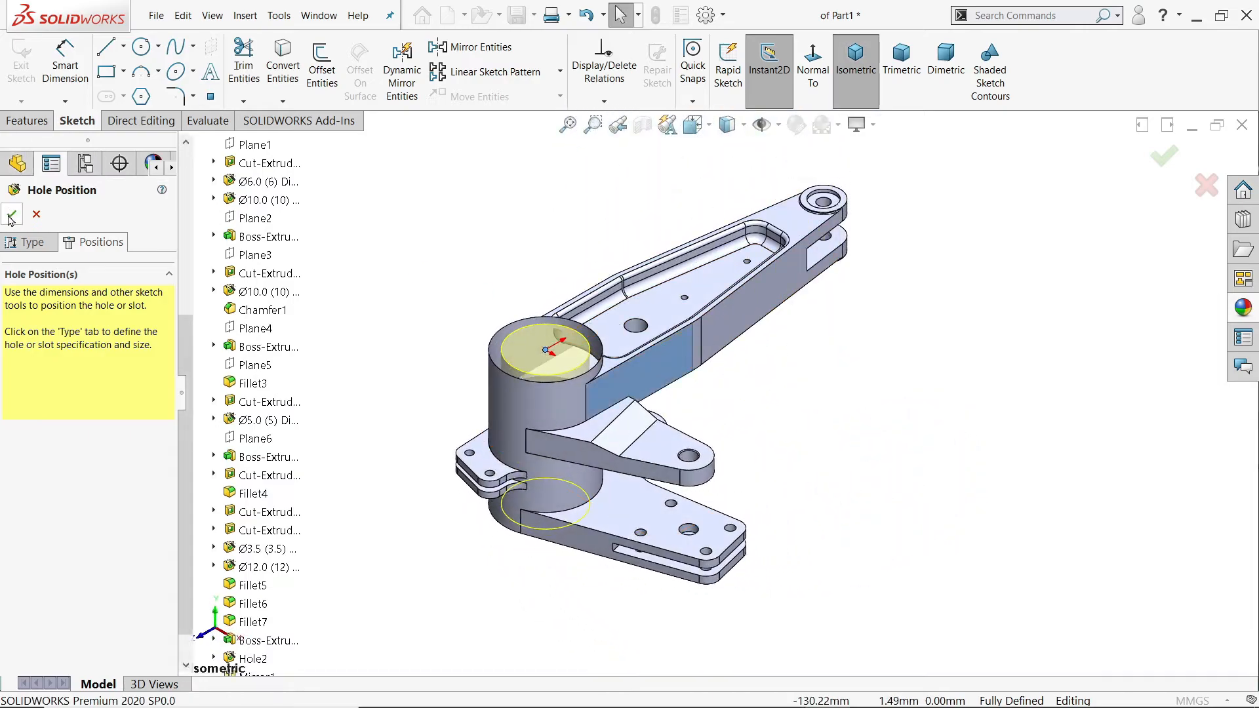
Step: Chamfer both end edges of the hub bore by selecting its inner face, with a 1 mm distance at 45°
{"action": "middle_click_drag", "start_coordinate": [713, 442], "coordinate": [732, 425]}
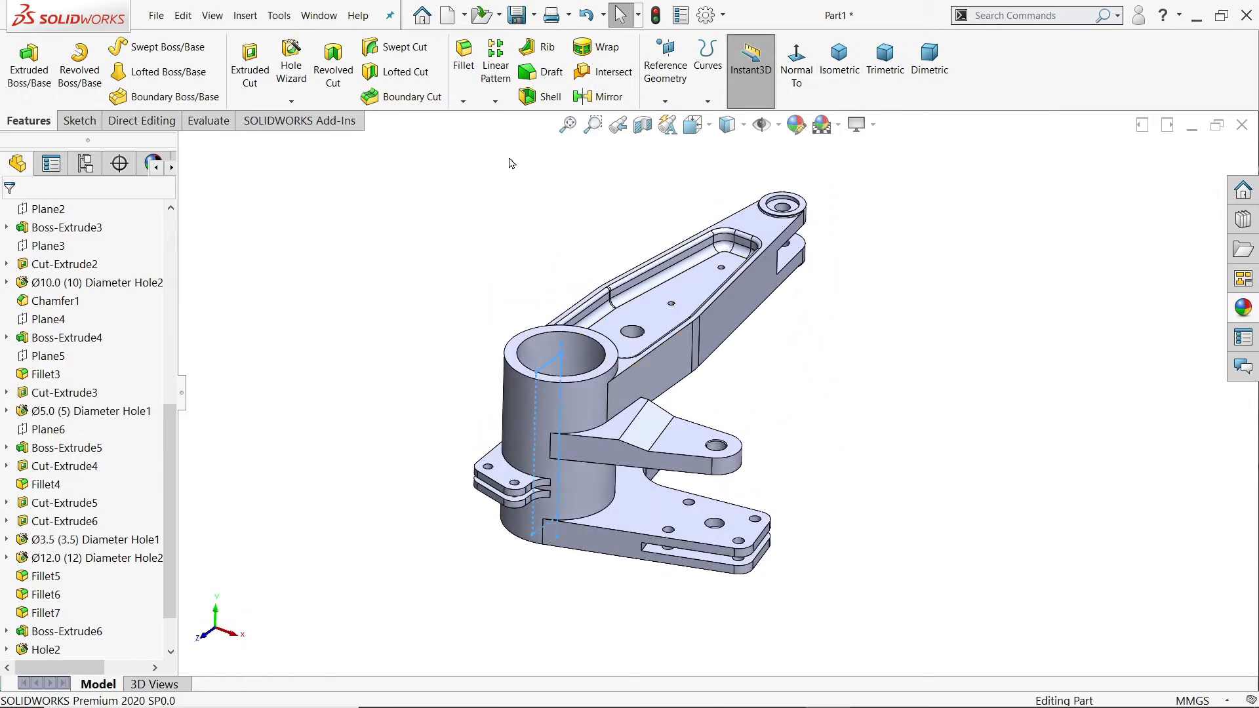
{"action": "scroll", "coordinate": [534, 301], "scroll_direction": "down", "scroll_amount": 3}
{"action": "left_click", "coordinate": [463, 100]}
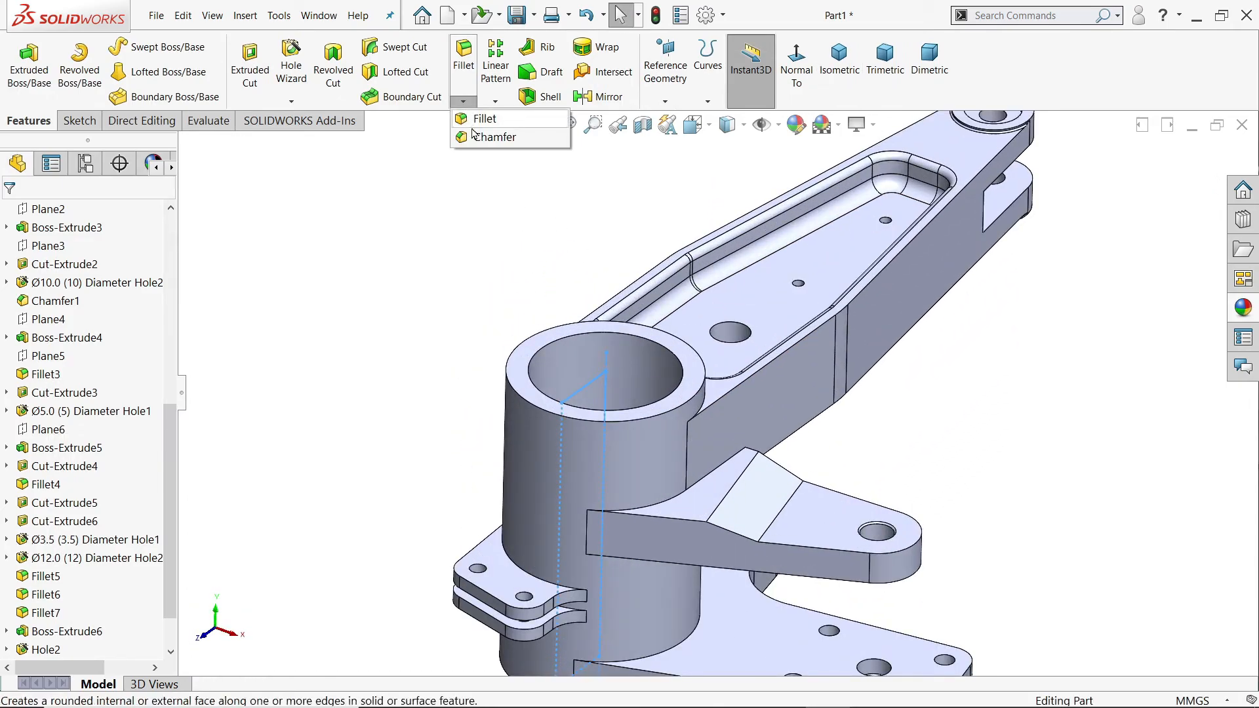
{"action": "left_click", "coordinate": [498, 136]}
{"action": "left_click", "coordinate": [580, 355]}
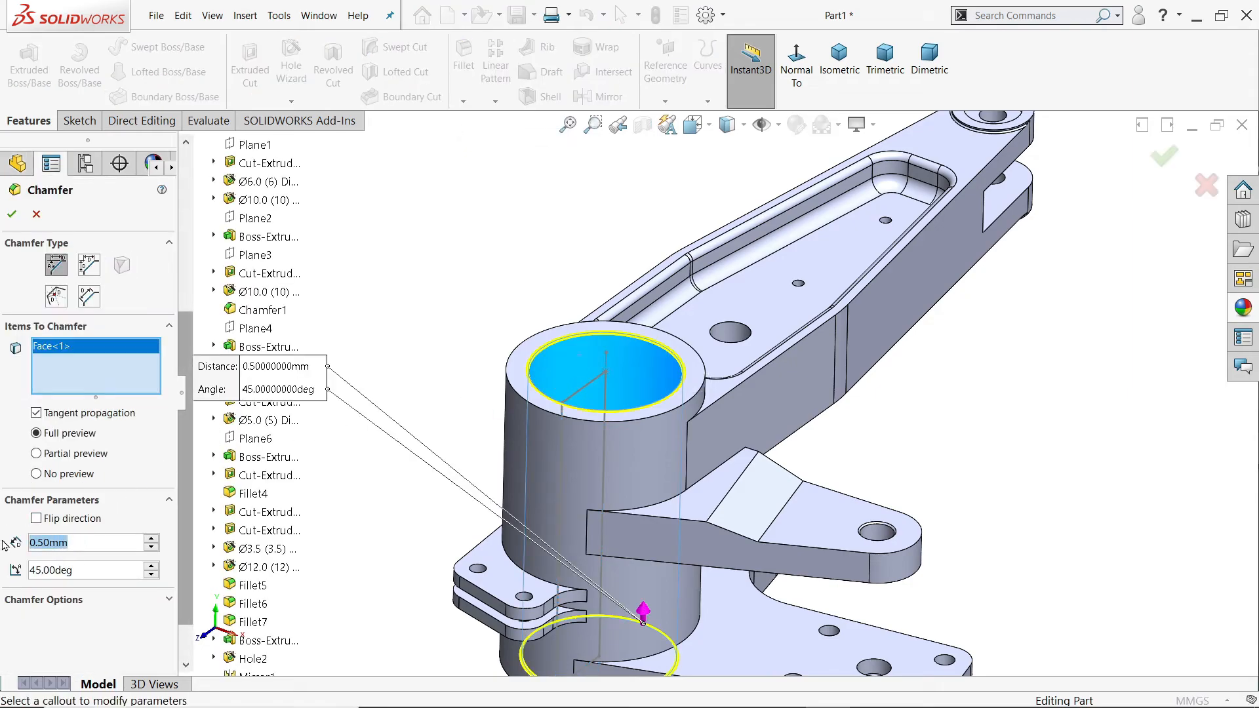
{"action": "type", "text": "1"}
{"action": "key", "text": "Return"}
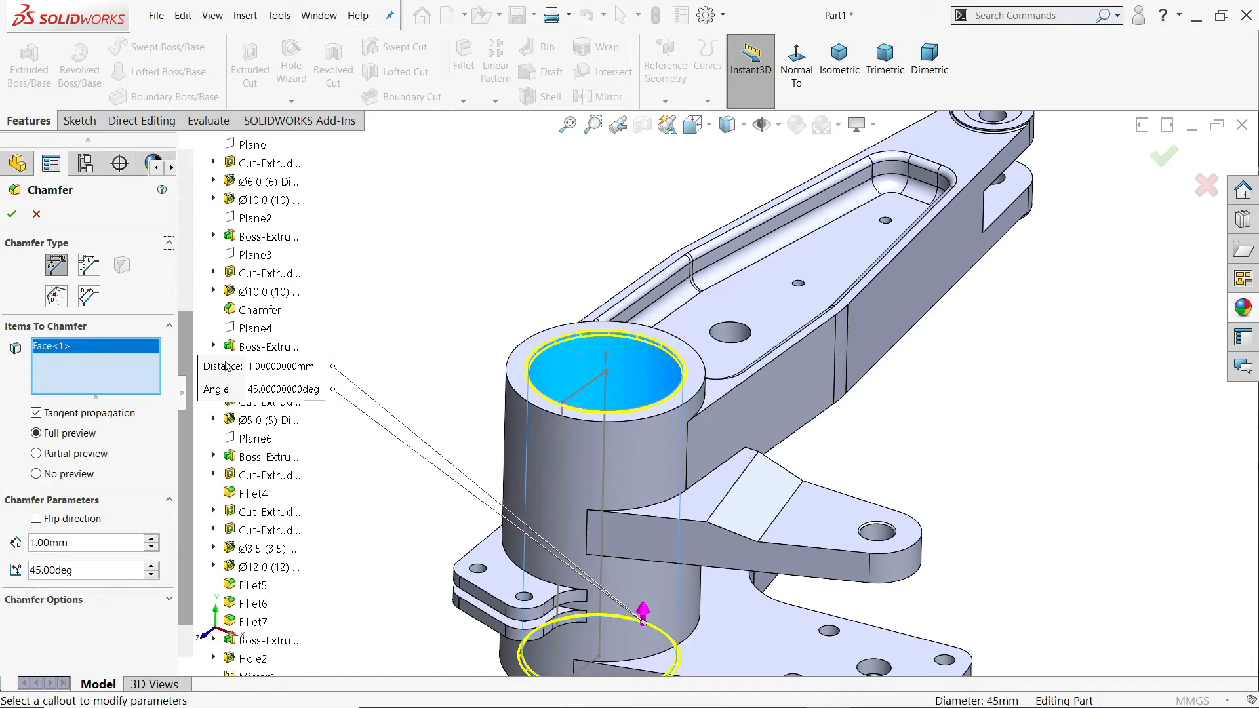
{"action": "left_click", "coordinate": [29, 220]}
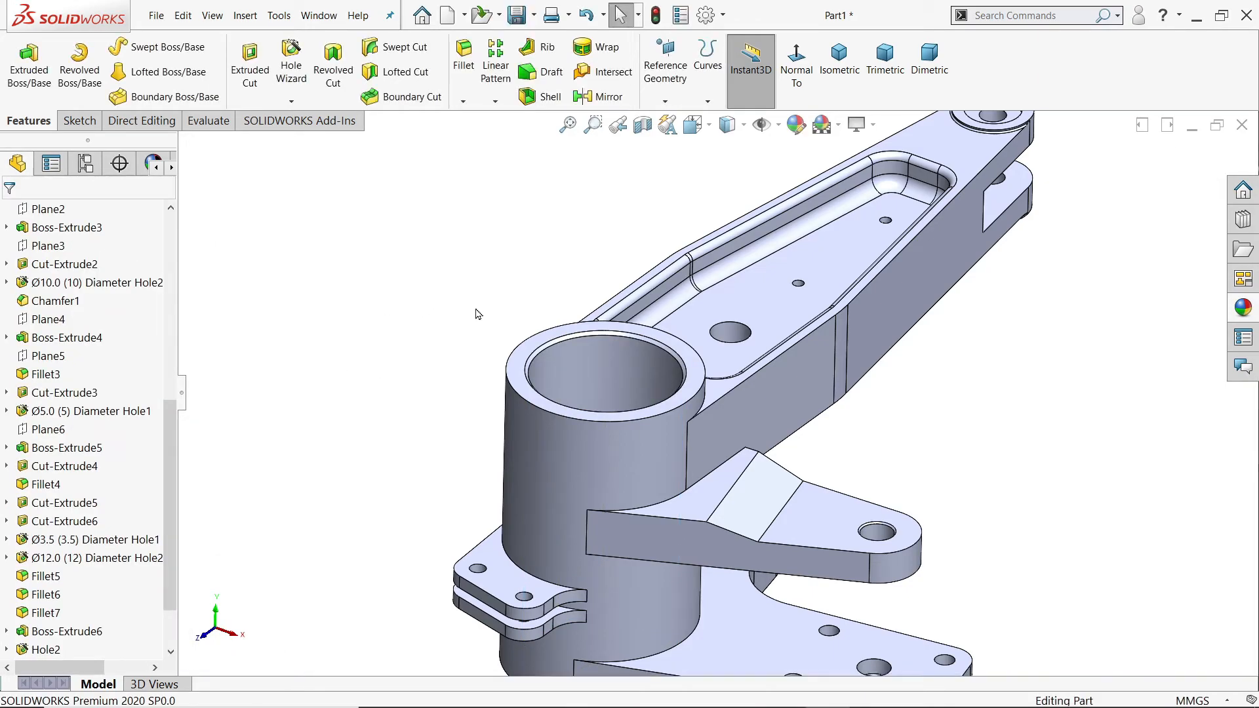
Step: Start a Hole Wizard feature on the long arm's flat side face next to the hub, using the Counterbored legacy hole type
{"action": "key", "text": "f"}
{"action": "middle_click_drag", "start_coordinate": [598, 454], "coordinate": [789, 478]}
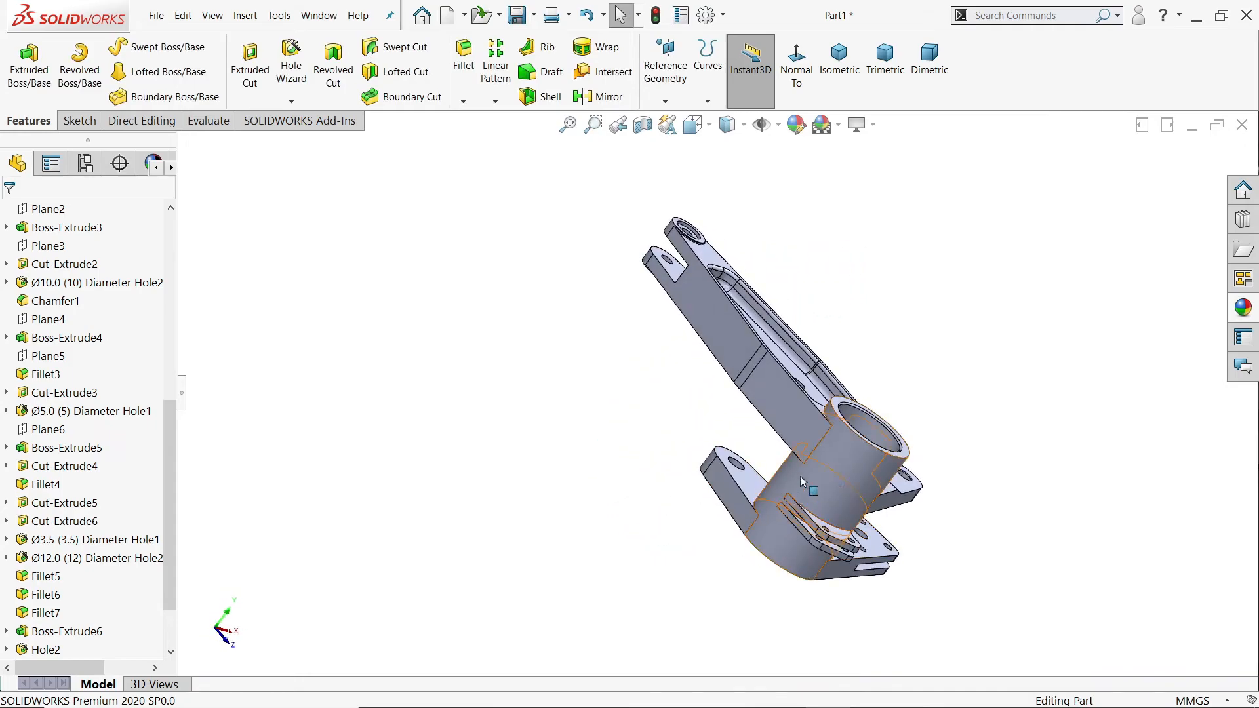
{"action": "scroll", "coordinate": [780, 420], "scroll_direction": "down", "scroll_amount": 5}
{"action": "left_click", "coordinate": [773, 386]}
{"action": "middle_click_drag", "start_coordinate": [772, 388], "coordinate": [777, 453]}
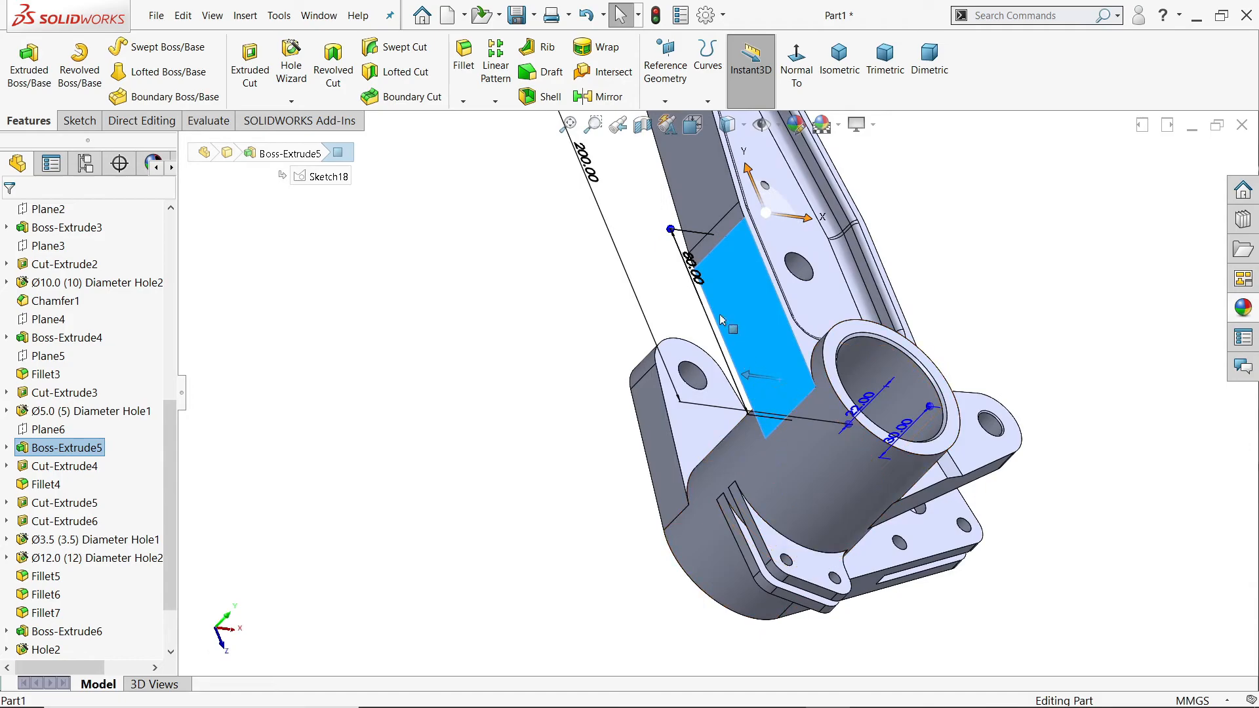
{"action": "left_click", "coordinate": [290, 81]}
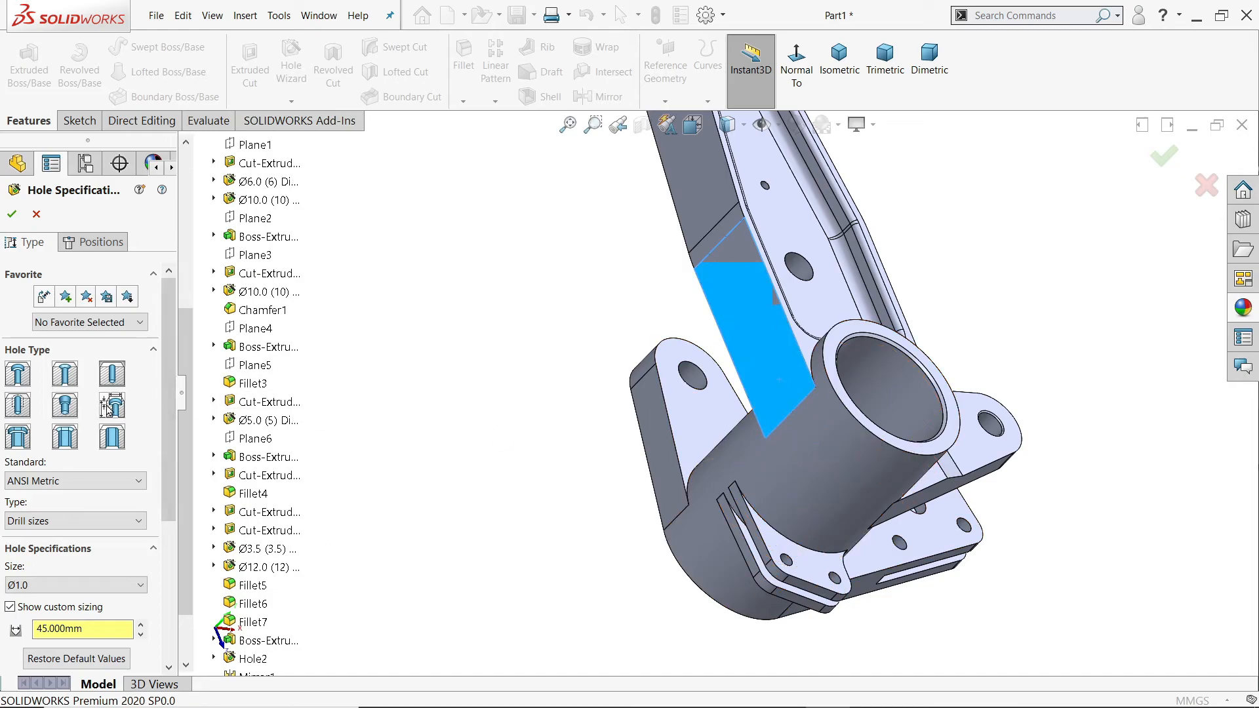
{"action": "left_click", "coordinate": [111, 406]}
{"action": "left_click", "coordinate": [58, 412]}
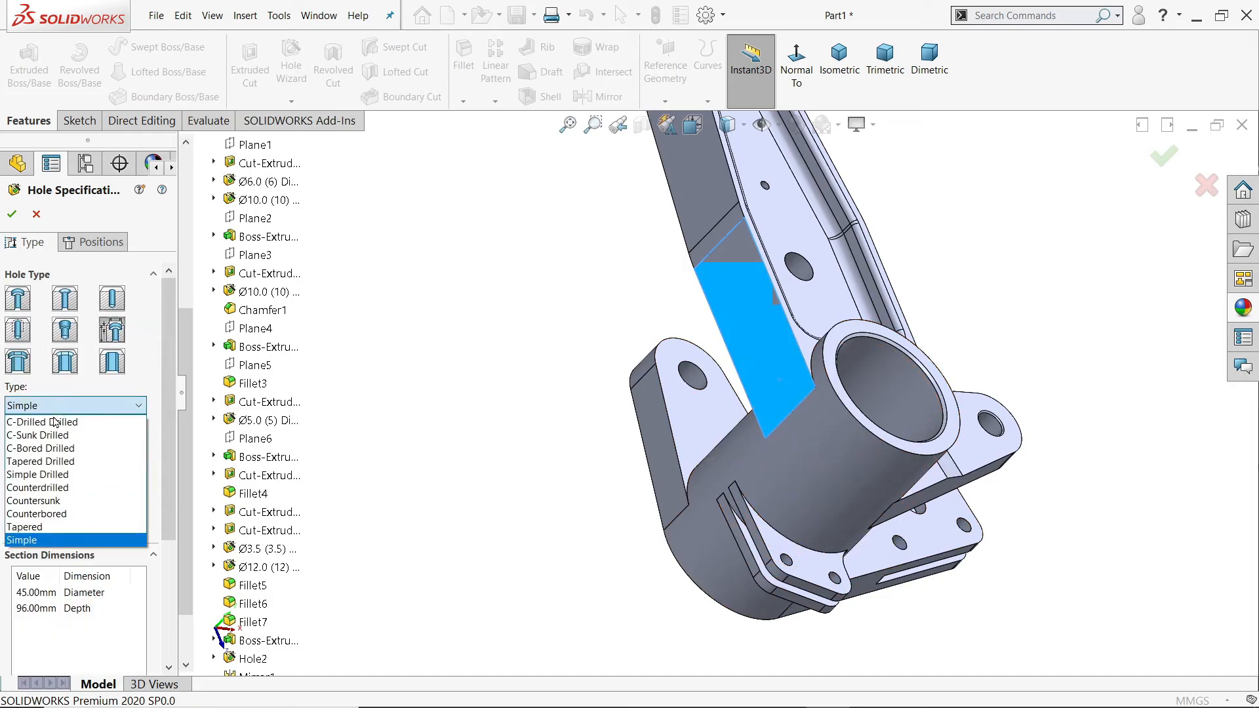
{"action": "left_click", "coordinate": [37, 513]}
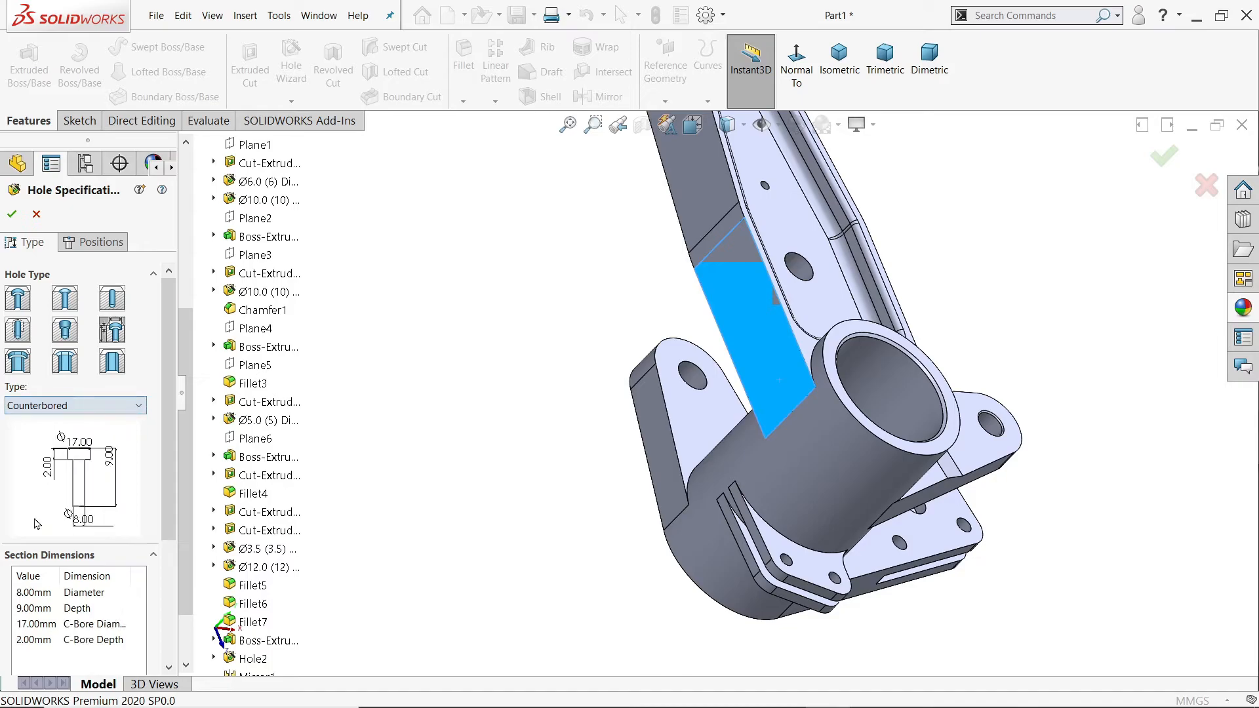
Step: Set the counterbore diameter to 21 mm and its depth to 1 mm, with the Up To Next end condition
{"action": "scroll", "coordinate": [118, 555], "scroll_direction": "down", "scroll_amount": 3}
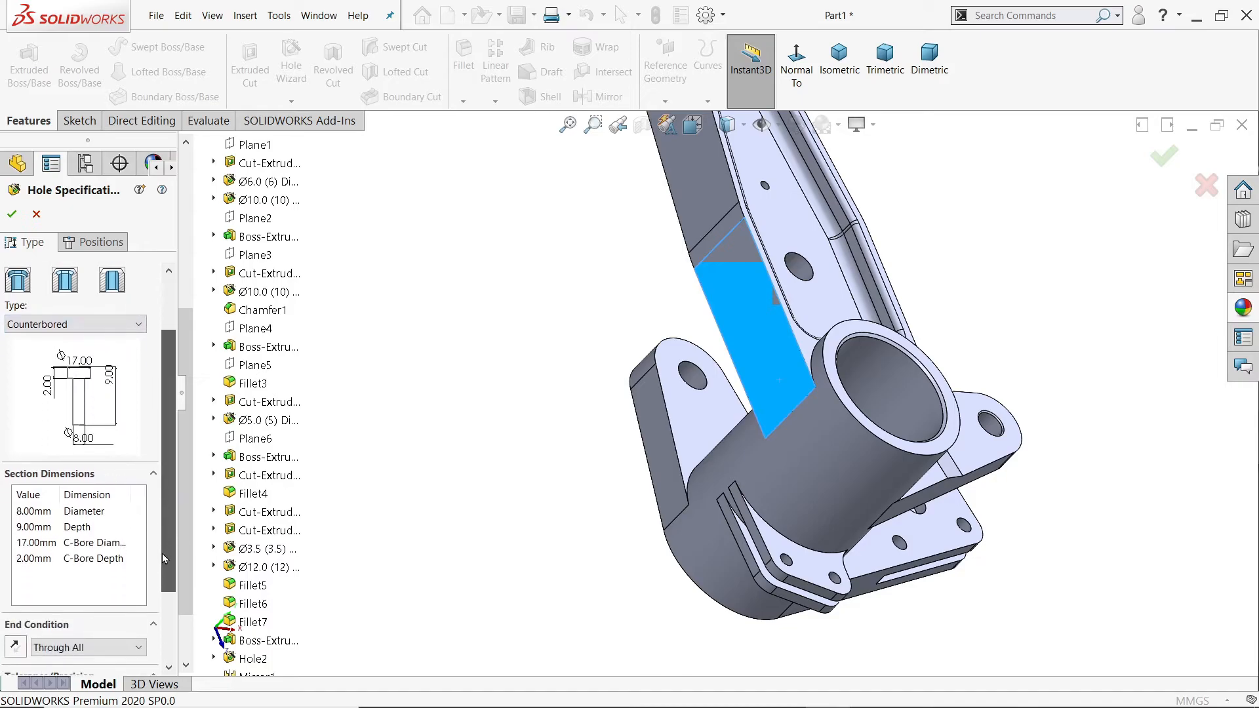
{"action": "left_click", "coordinate": [25, 511]}
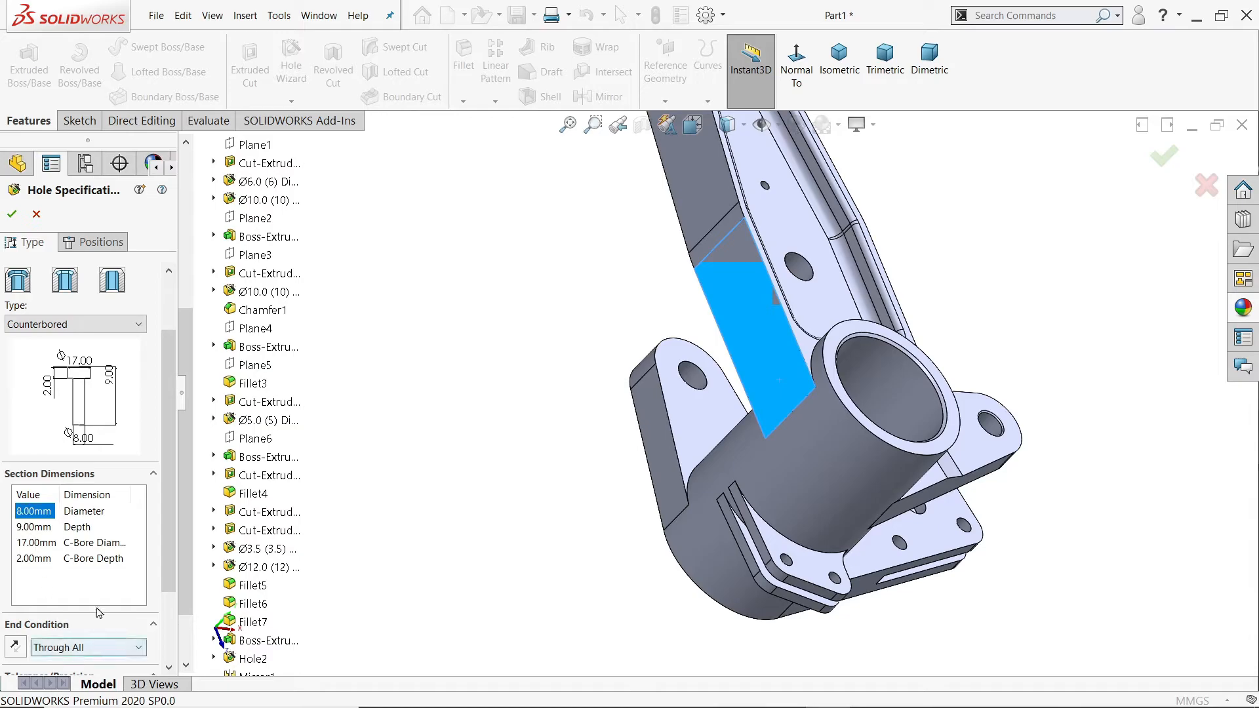
{"action": "scroll", "coordinate": [173, 555], "scroll_direction": "down", "scroll_amount": 2}
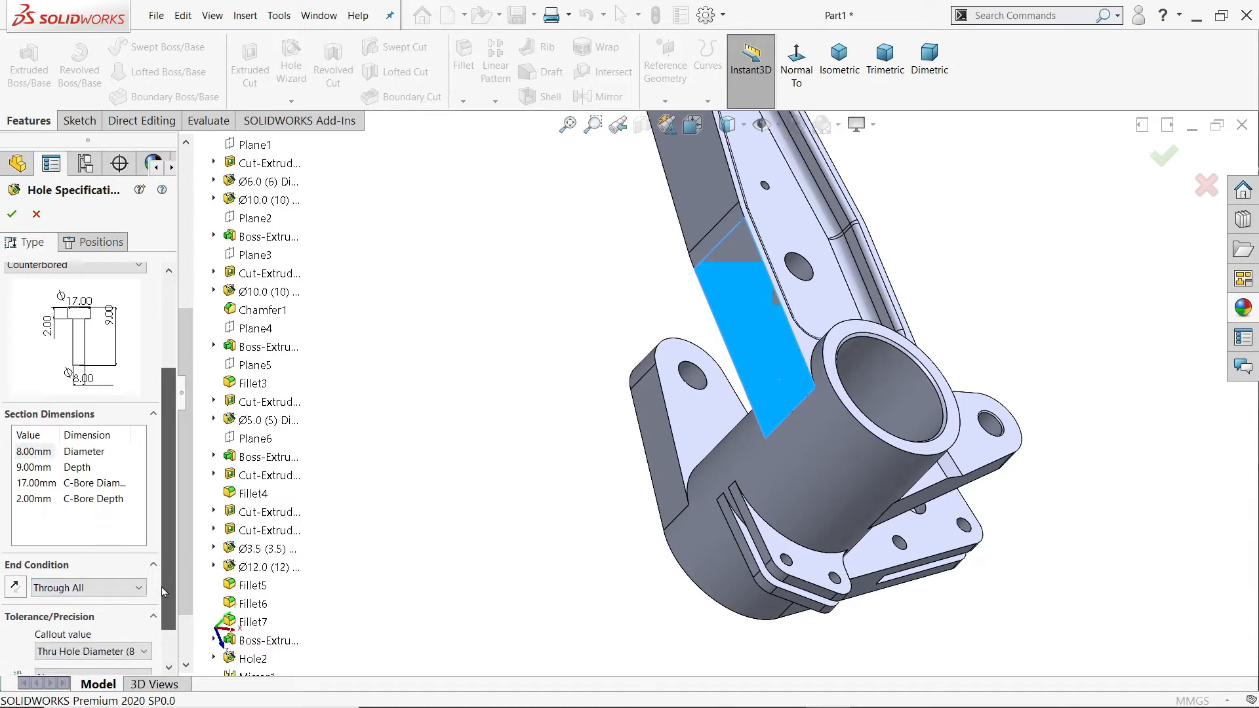
{"action": "double_click", "coordinate": [30, 484]}
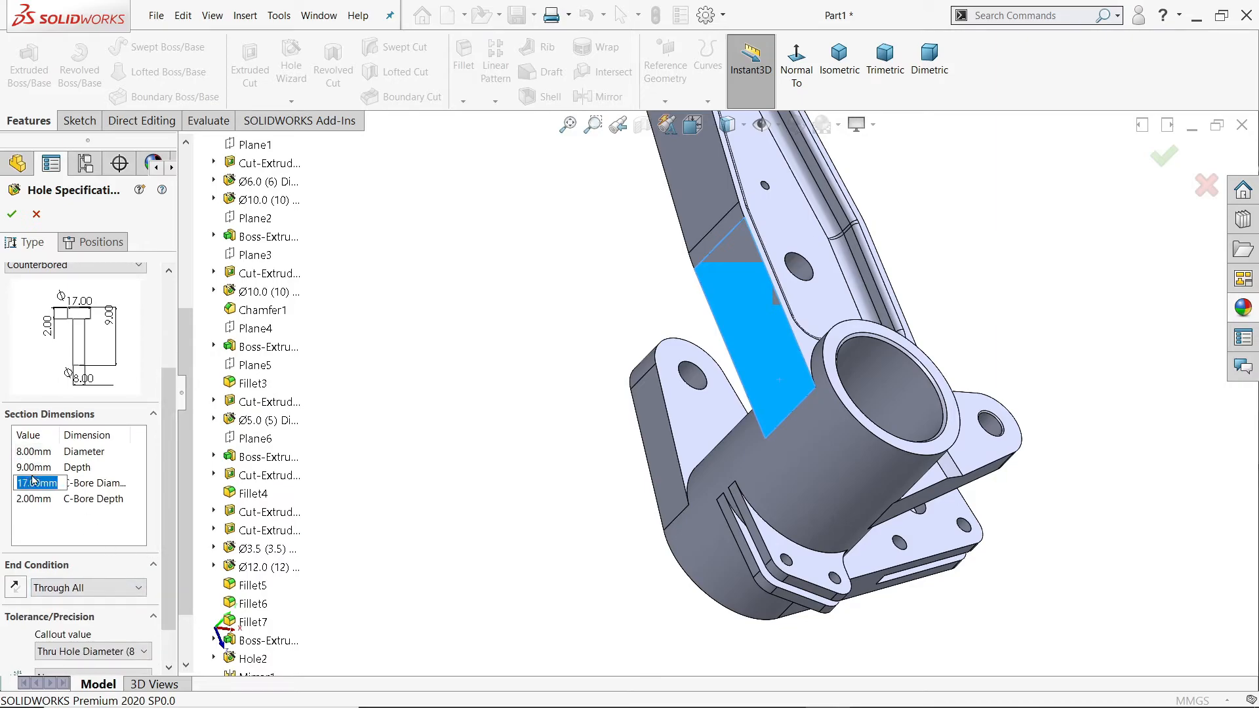
{"action": "type", "text": "1"}
{"action": "key", "text": "Tab"}
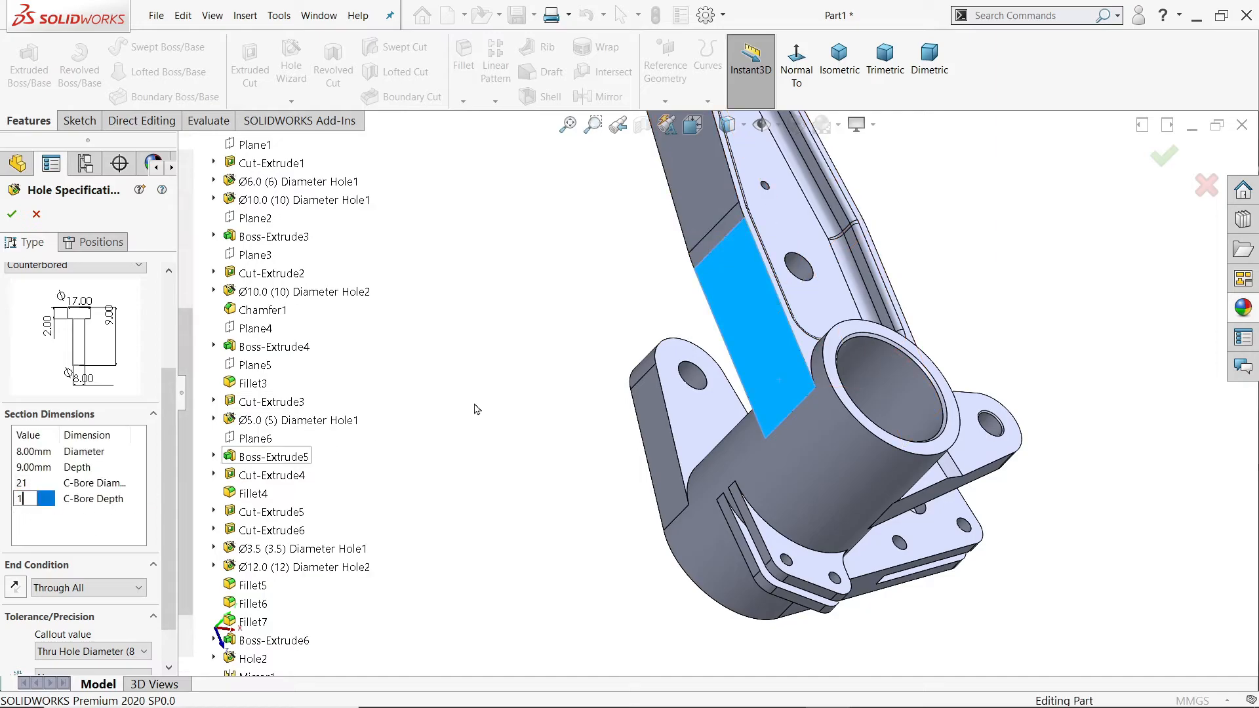
{"action": "left_click", "coordinate": [514, 405]}
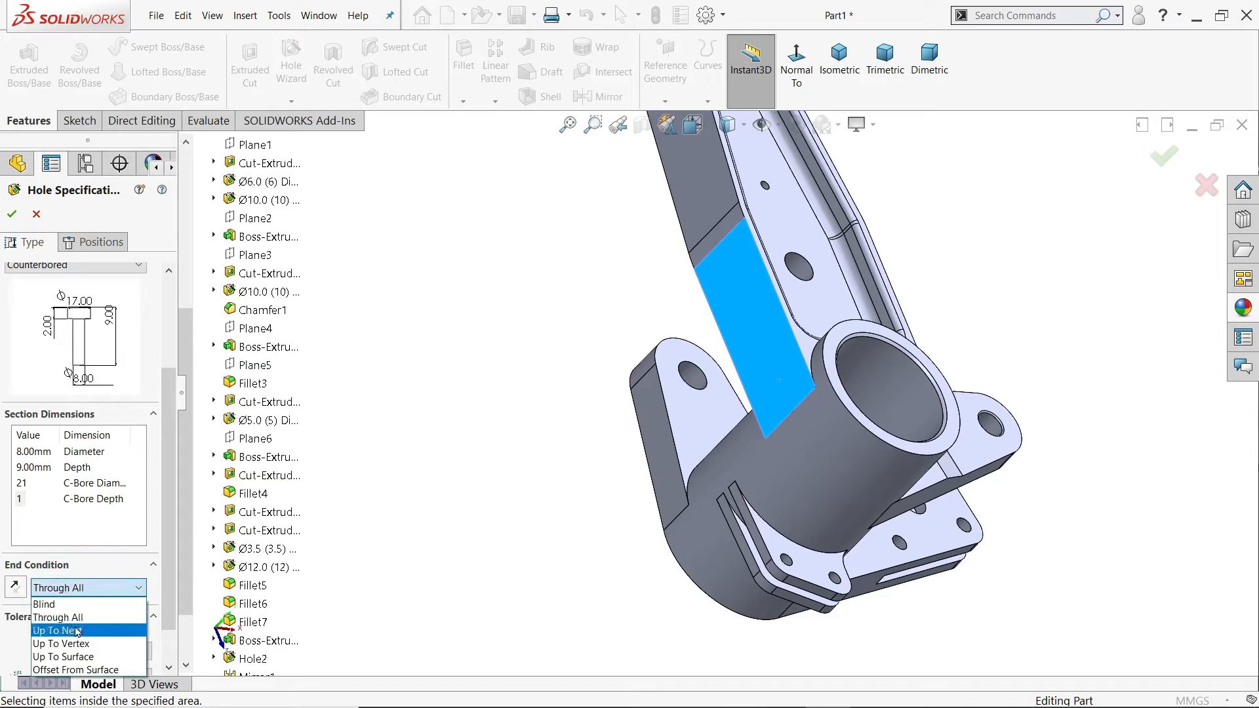
{"action": "left_click", "coordinate": [78, 631]}
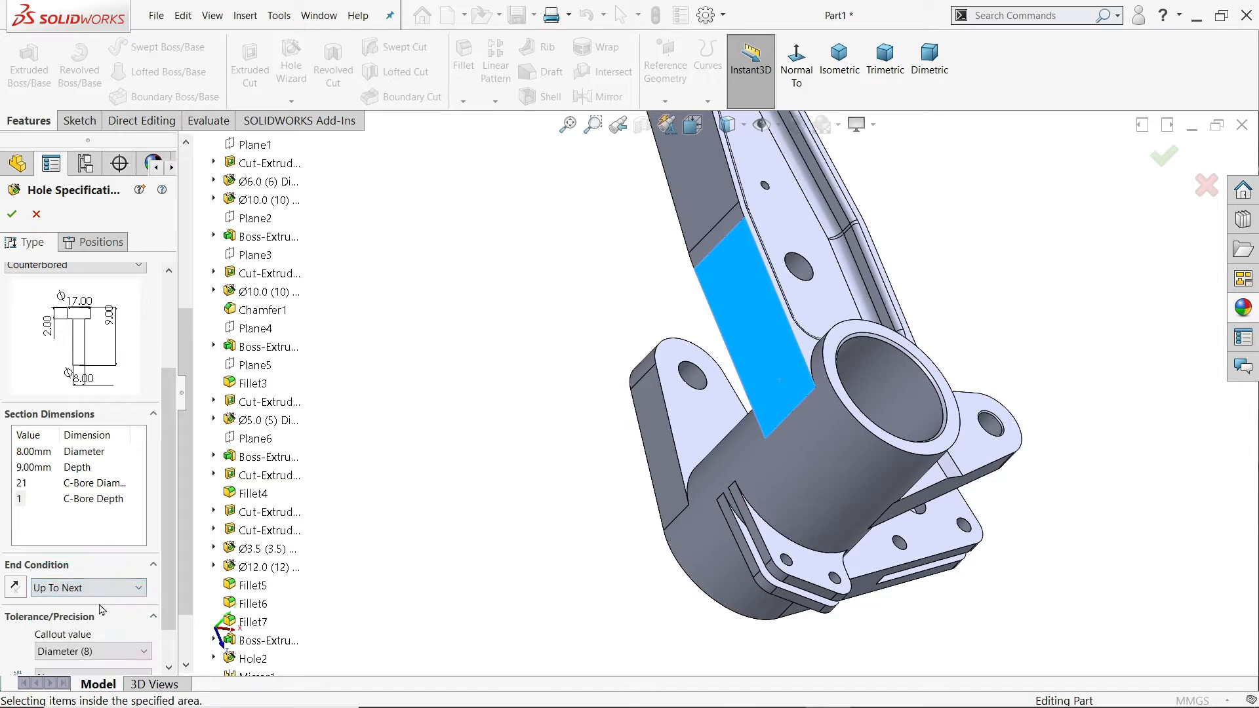
Step: Place two hole points on the arm's side-face plane, one above the other in front of the hub
{"action": "left_click", "coordinate": [108, 242]}
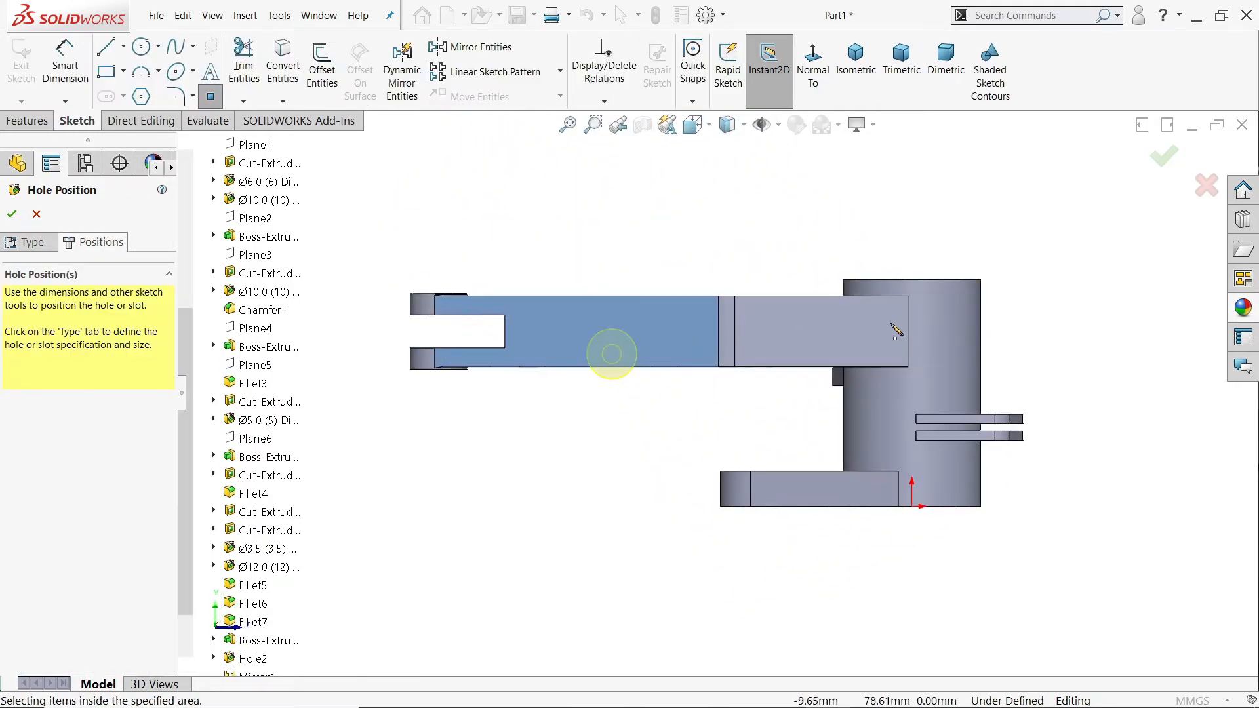
{"action": "left_click", "coordinate": [897, 337]}
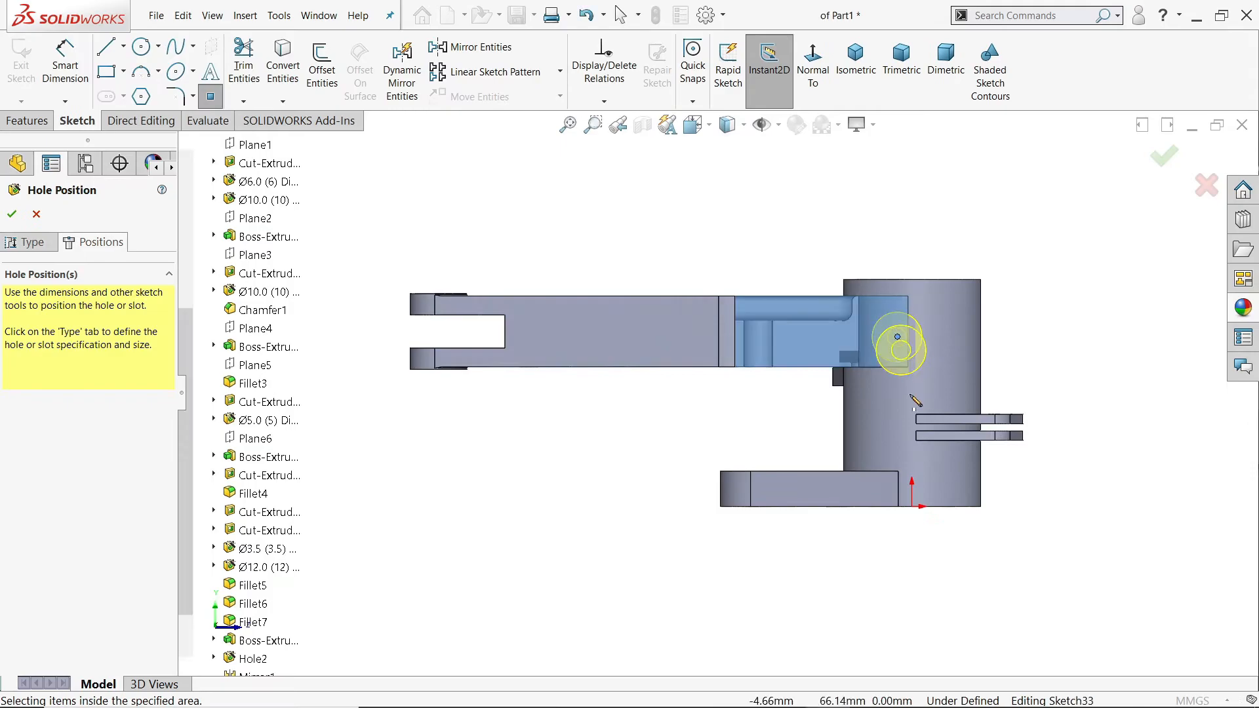
{"action": "left_click", "coordinate": [897, 409]}
{"action": "right_click", "coordinate": [1025, 289]}
{"action": "left_click", "coordinate": [1072, 301]}
Step: Add a vertical relation between the origin and both hole points
{"action": "scroll", "coordinate": [1022, 357], "scroll_direction": "down", "scroll_amount": 2}
{"action": "scroll", "coordinate": [958, 379], "scroll_direction": "down", "scroll_amount": 1}
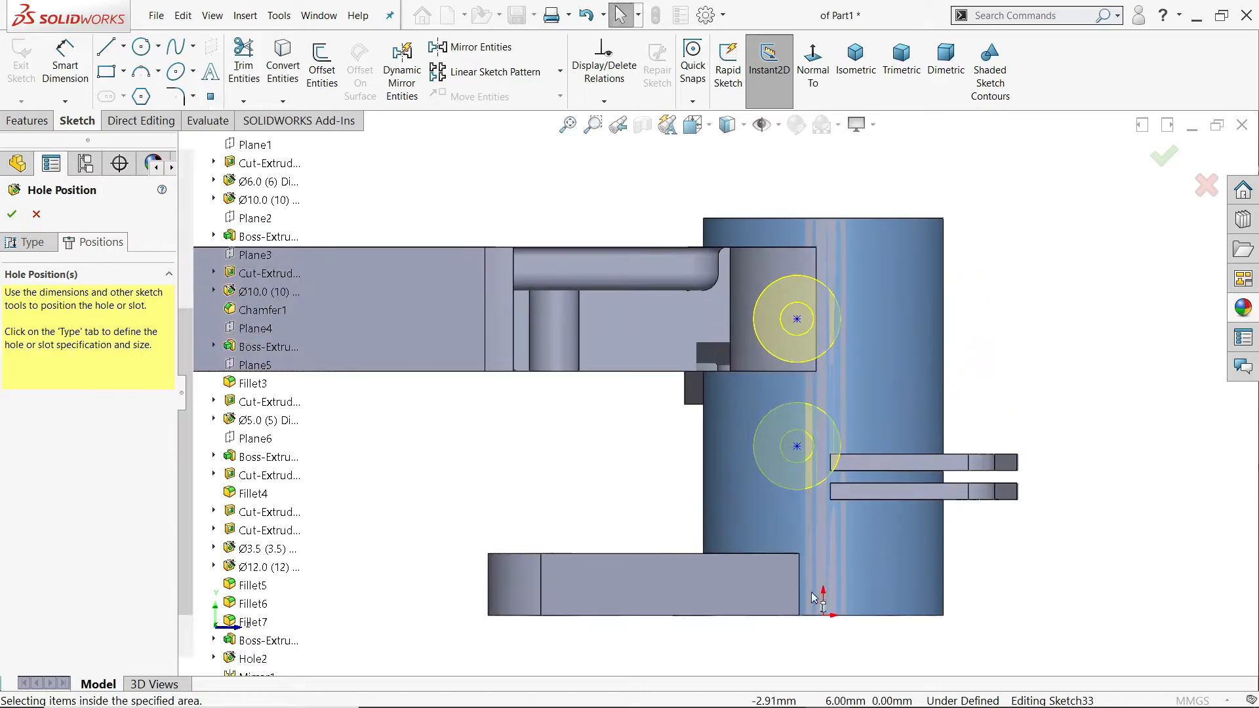
{"action": "left_click", "coordinate": [823, 614]}
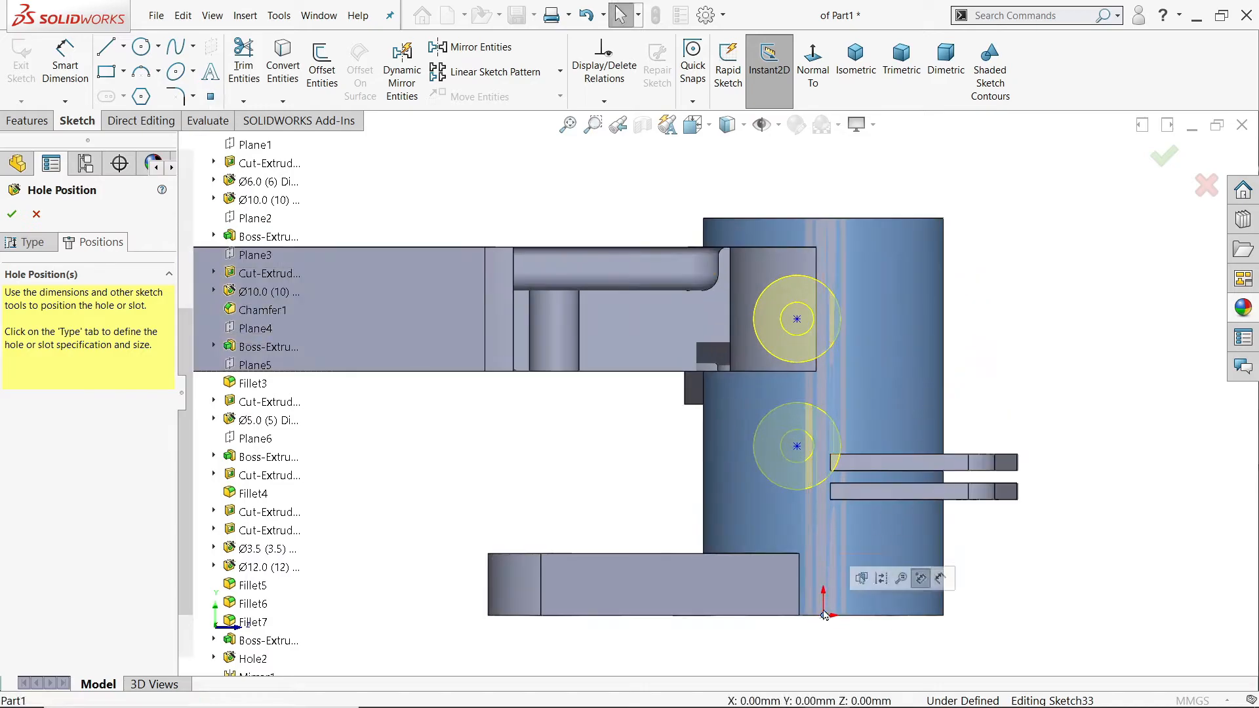
{"action": "left_click", "coordinate": [798, 448], "text": "ctrl"}
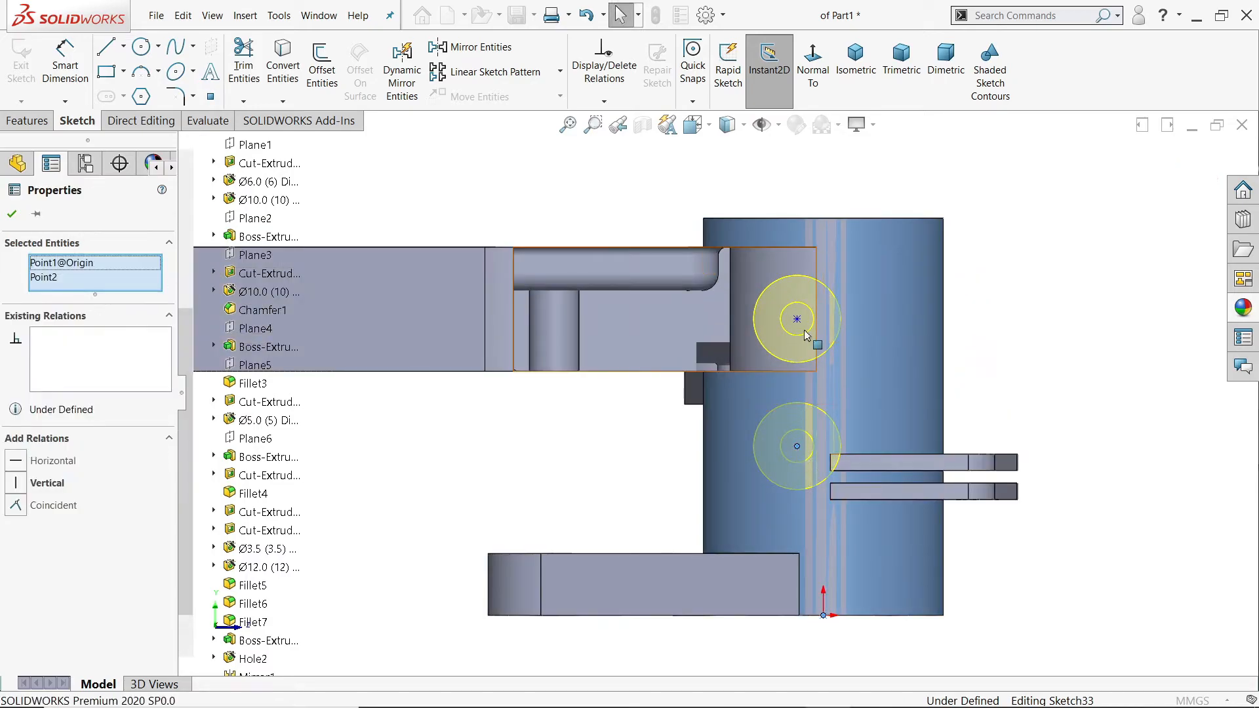
{"action": "left_click", "coordinate": [797, 318], "text": "ctrl"}
{"action": "left_click", "coordinate": [858, 263]}
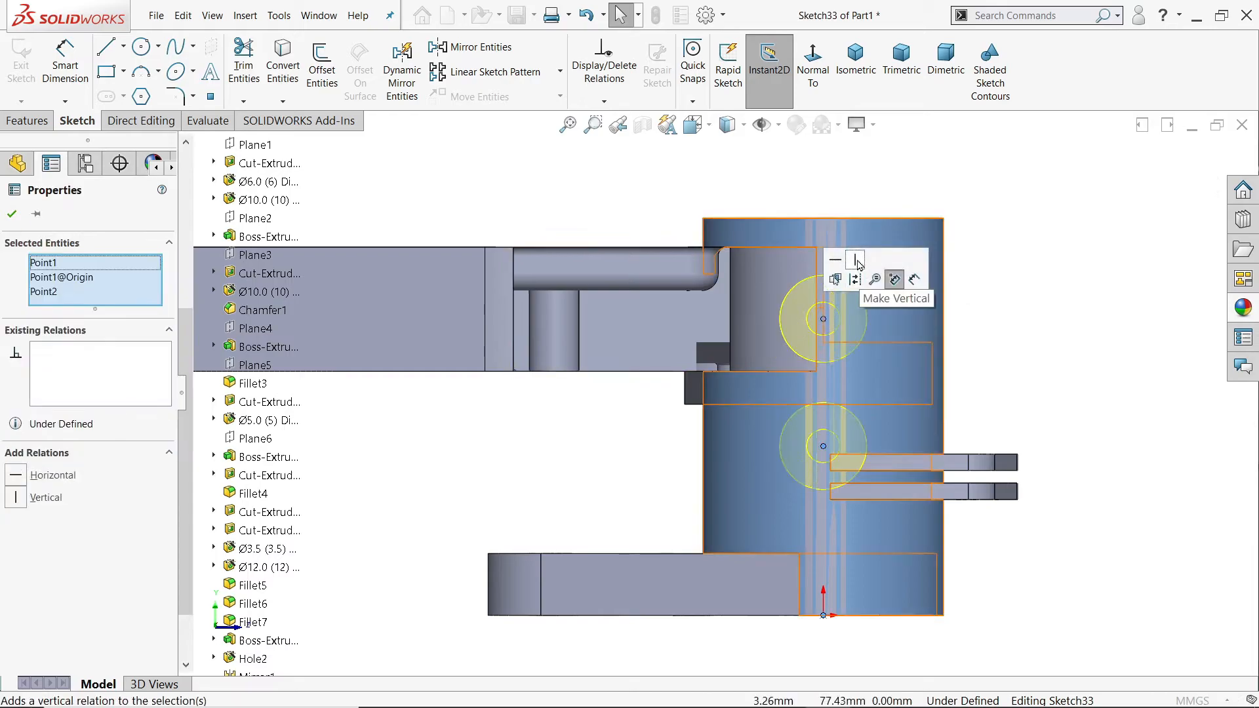
Step: Dimension the lower hole point 39 mm above the origin
{"action": "left_click", "coordinate": [66, 68]}
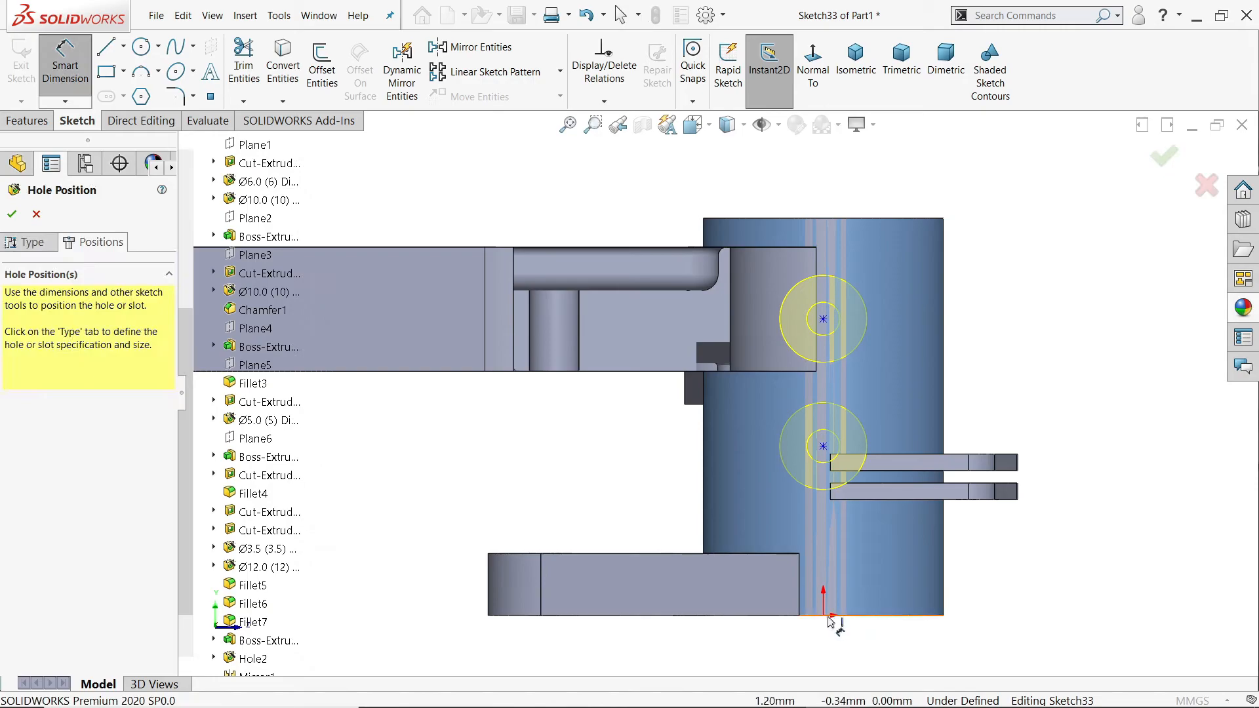
{"action": "left_click", "coordinate": [824, 448]}
{"action": "left_click", "coordinate": [1082, 496]}
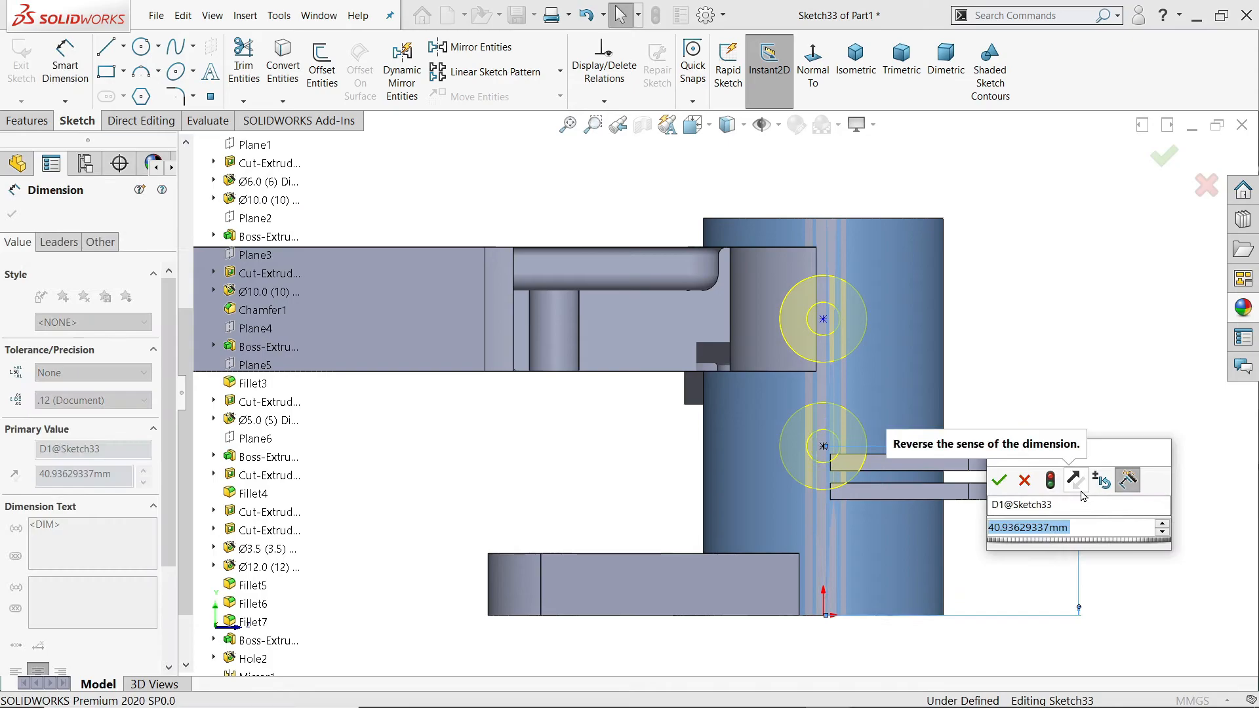
{"action": "type", "text": "39"}
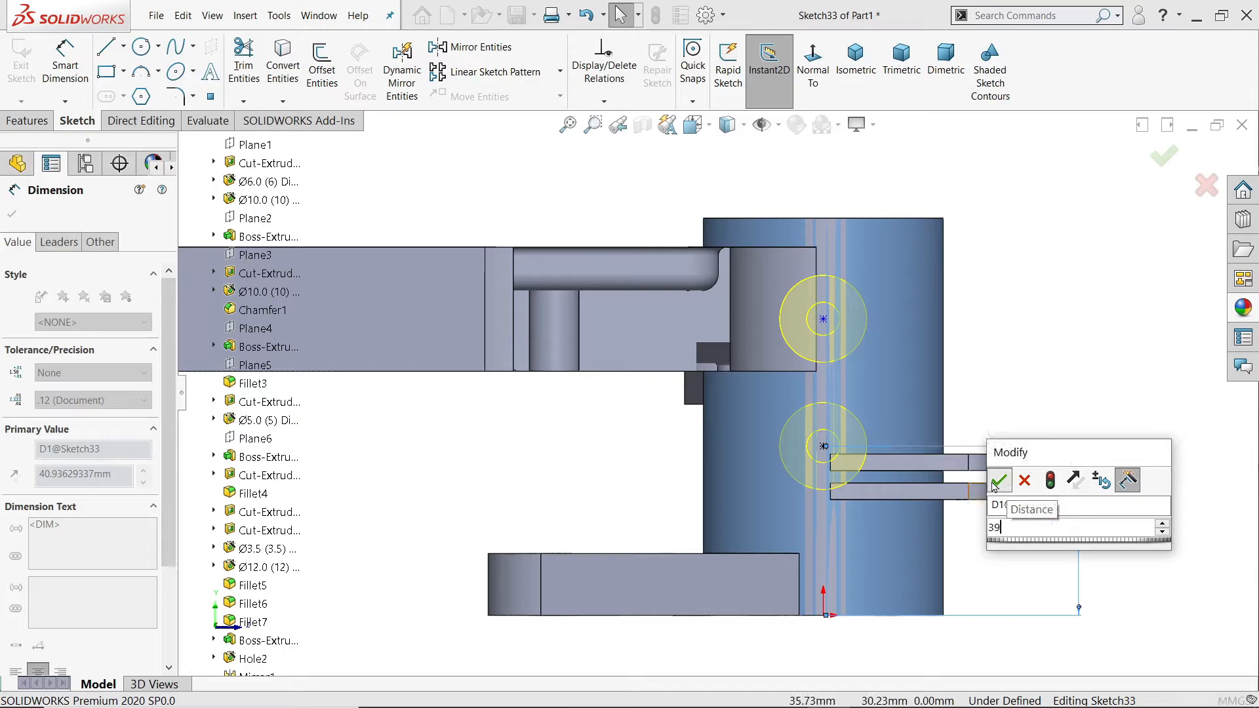
{"action": "left_click", "coordinate": [999, 480]}
Step: Dimension the distance between the two hole points as 45 mm and leave the dimension tool
{"action": "left_click", "coordinate": [823, 320]}
{"action": "left_click", "coordinate": [824, 455]}
{"action": "left_click", "coordinate": [1027, 362]}
{"action": "type", "text": "4"}
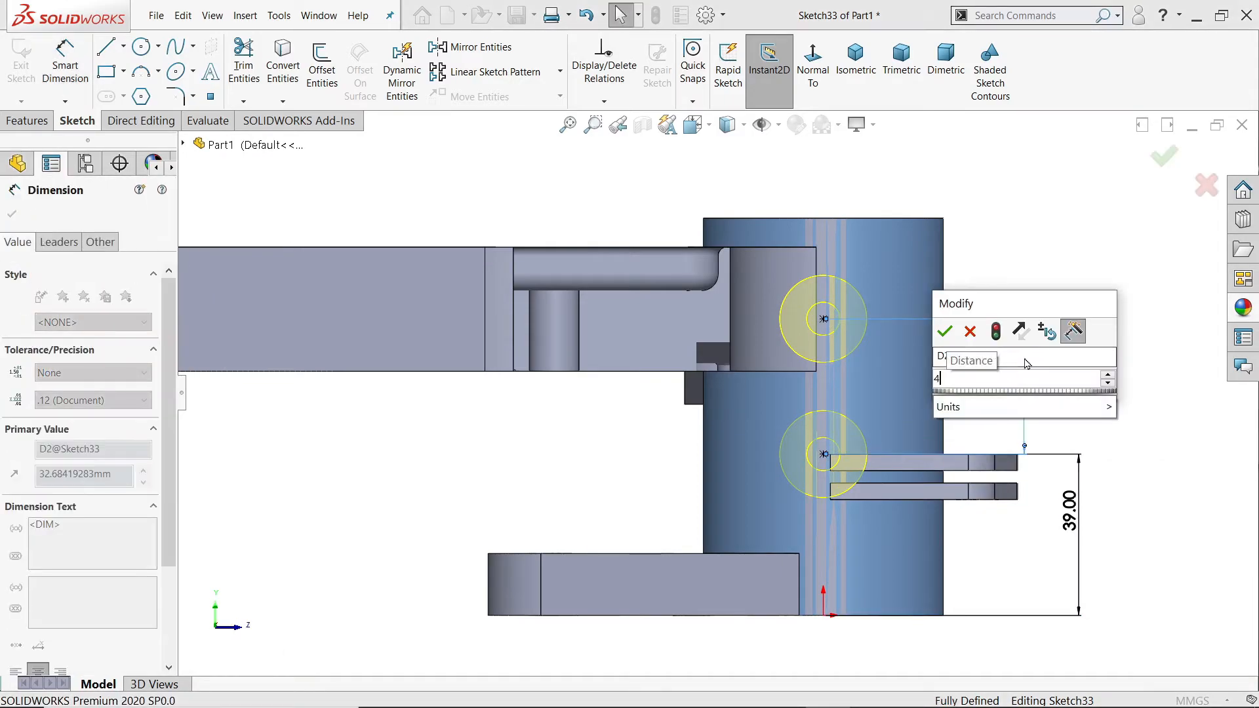
{"action": "type", "text": "5"}
{"action": "key", "text": "Return"}
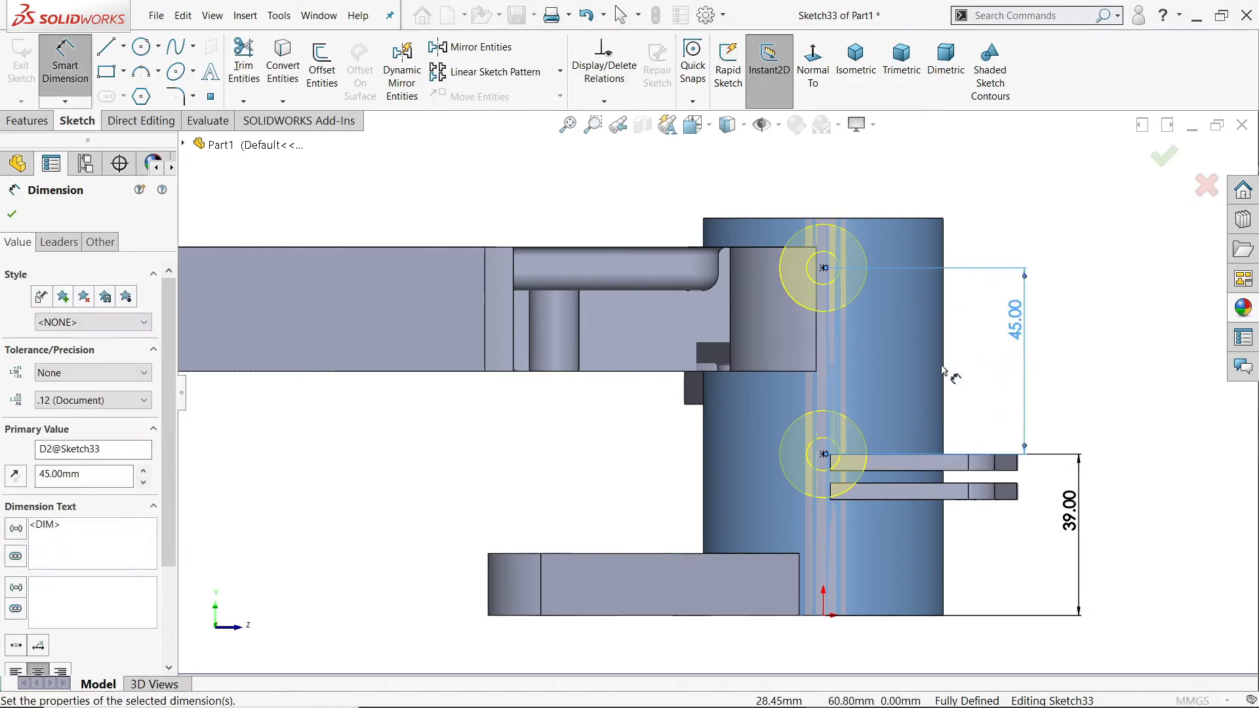
{"action": "middle_click_drag", "start_coordinate": [988, 234], "coordinate": [949, 347]}
{"action": "scroll", "coordinate": [785, 480], "scroll_direction": "up", "scroll_amount": 5}
{"action": "scroll", "coordinate": [691, 367], "scroll_direction": "down", "scroll_amount": 5}
{"action": "middle_click_drag", "start_coordinate": [690, 367], "coordinate": [680, 533]}
{"action": "scroll", "coordinate": [608, 307], "scroll_direction": "down", "scroll_amount": 3}
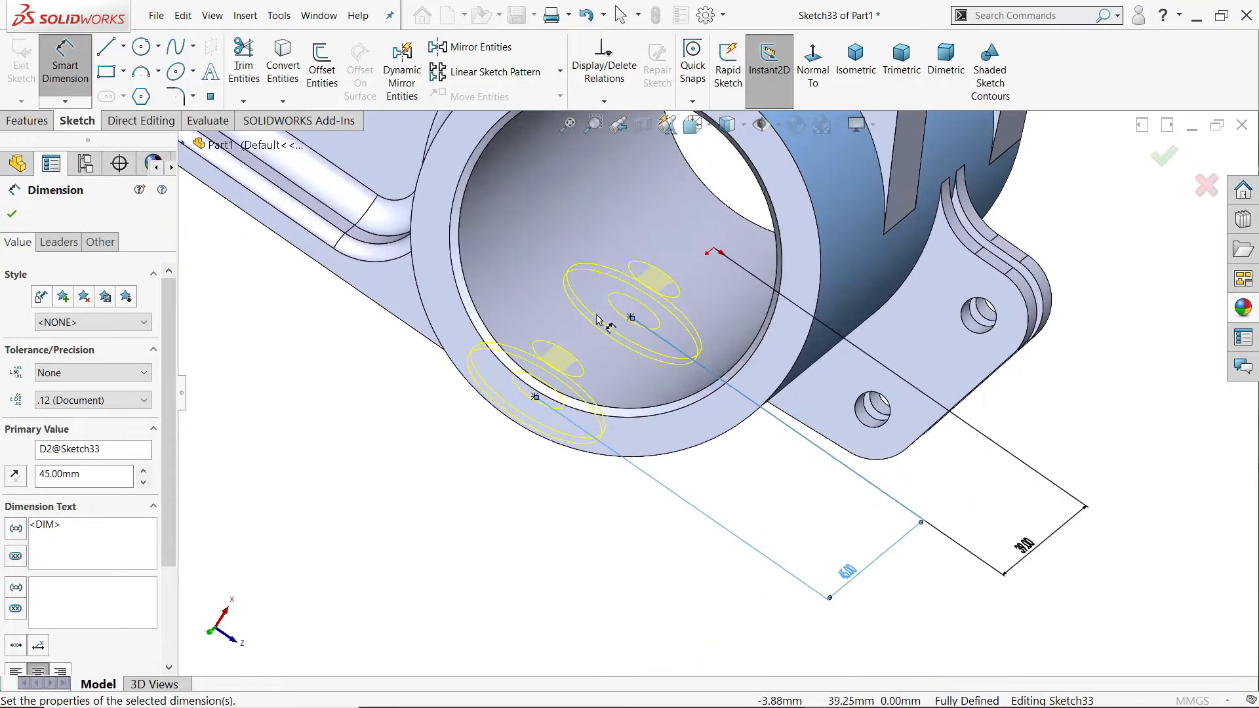
{"action": "left_click", "coordinate": [13, 217]}
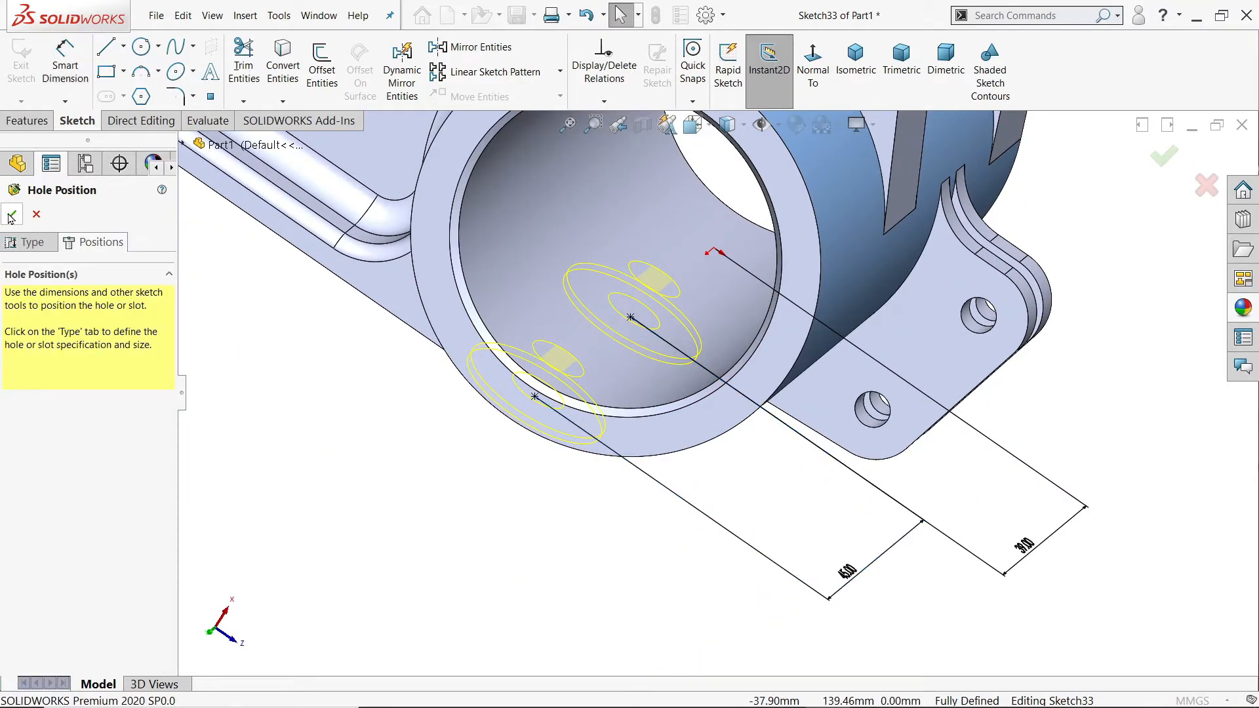
Step: Finish the two counterbored holes and inspect where they cut into the hub wall and arm
{"action": "left_click", "coordinate": [12, 216]}
{"action": "middle_click_drag", "start_coordinate": [574, 451], "coordinate": [862, 337]}
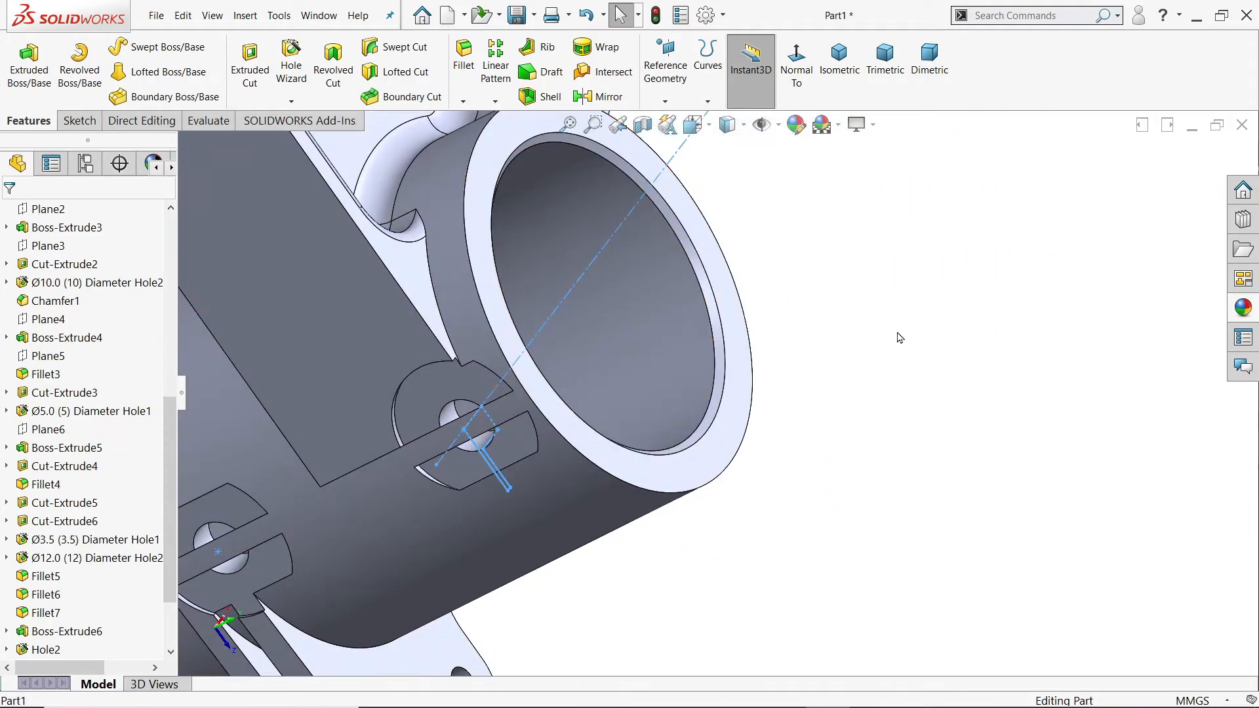
{"action": "scroll", "coordinate": [904, 371], "scroll_direction": "up", "scroll_amount": 10}
{"action": "scroll", "coordinate": [421, 394], "scroll_direction": "down", "scroll_amount": 10}
{"action": "middle_click_drag", "start_coordinate": [421, 394], "coordinate": [393, 396]}
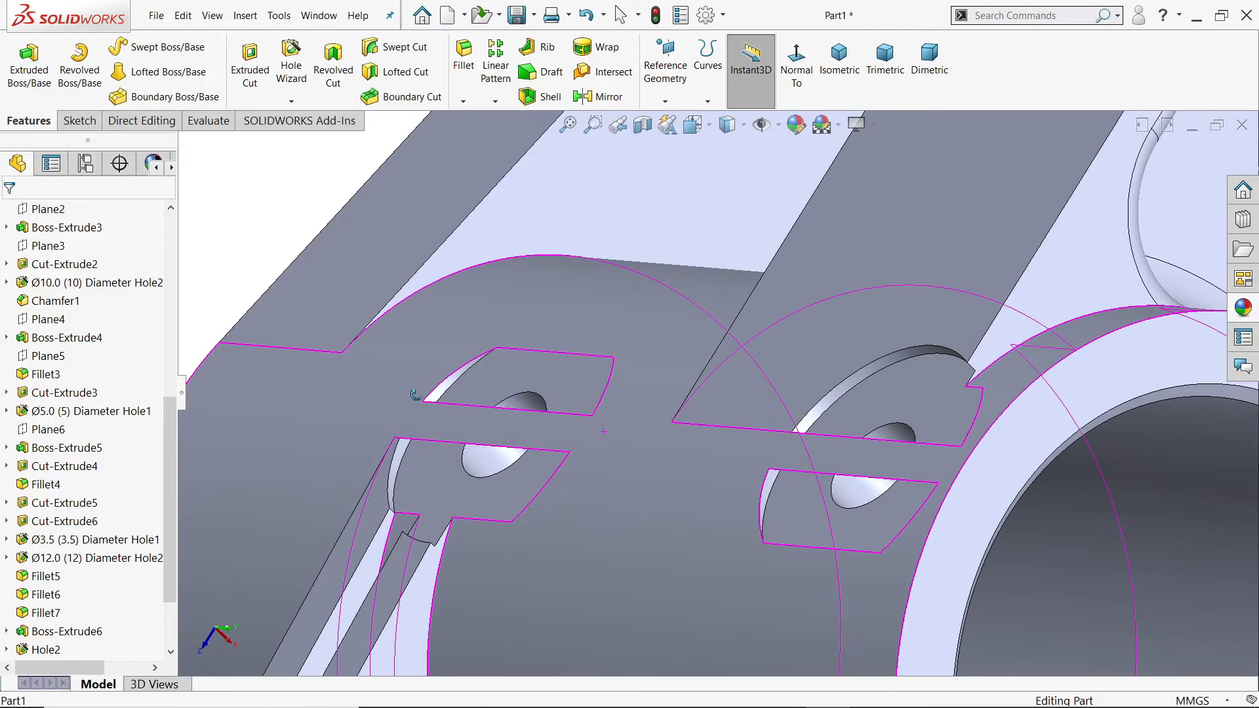
{"action": "middle_click_drag", "start_coordinate": [721, 446], "coordinate": [661, 408]}
{"action": "mouse_move", "coordinate": [498, 382]}
{"action": "middle_mouse_down"}
{"action": "mouse_move", "coordinate": [682, 450]}
{"action": "mouse_move", "coordinate": [709, 358]}
{"action": "mouse_move", "coordinate": [706, 415]}
{"action": "mouse_move", "coordinate": [680, 464]}
{"action": "middle_mouse_up"}
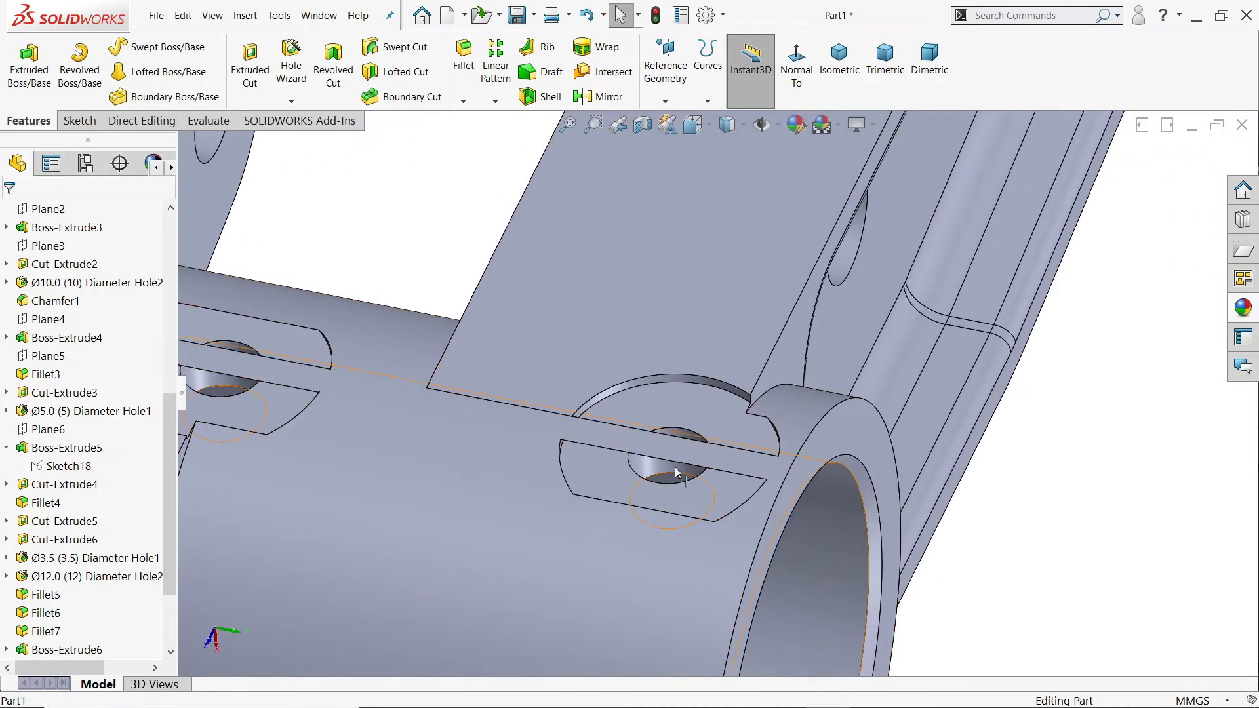
{"action": "scroll", "coordinate": [590, 399], "scroll_direction": "up", "scroll_amount": 3}
{"action": "scroll", "coordinate": [590, 399], "scroll_direction": "up", "scroll_amount": 4}
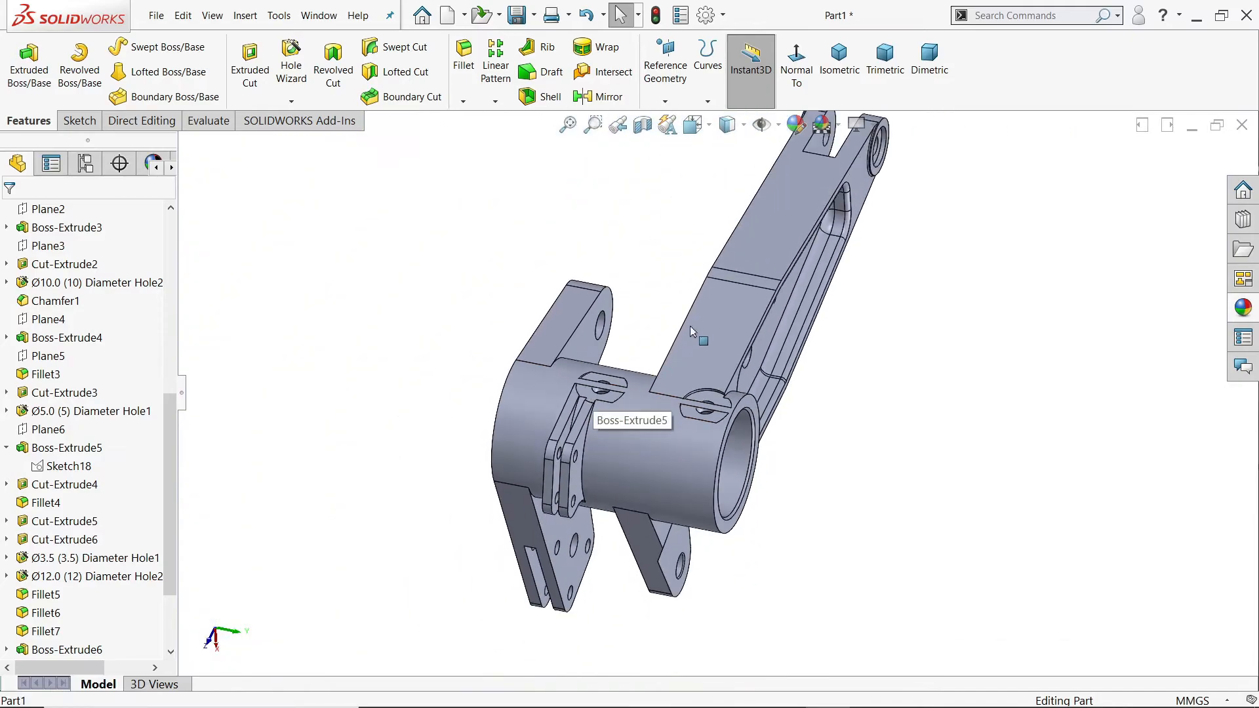
Step: Open Sketch18, the profile sketch of the long arm's extrusion, for editing
{"action": "left_click", "coordinate": [712, 326]}
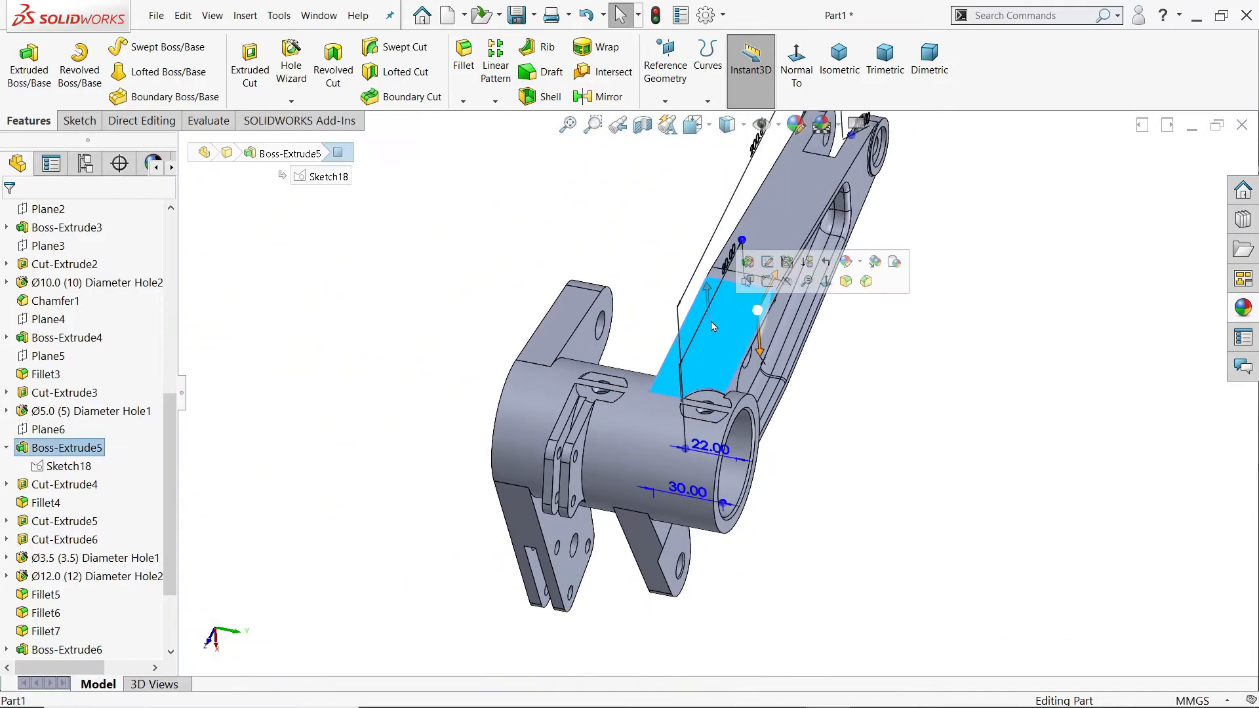
{"action": "left_click", "coordinate": [61, 466]}
{"action": "left_click", "coordinate": [73, 426]}
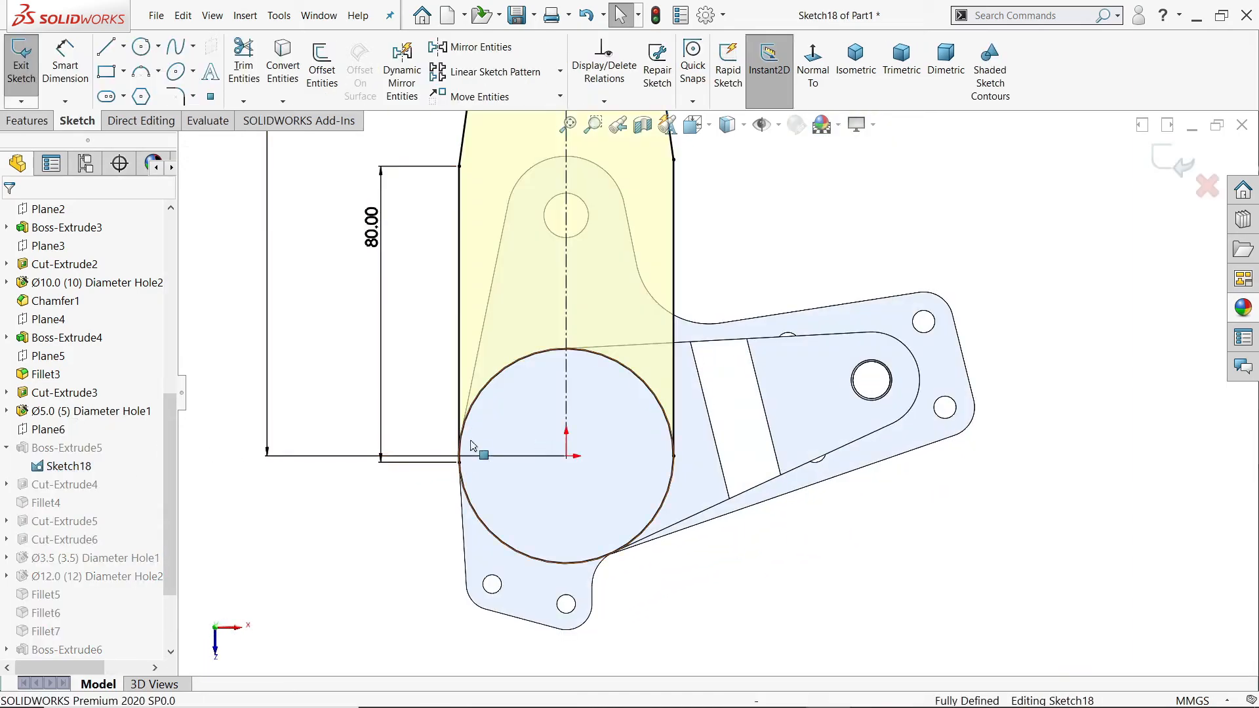
Step: Replace the coincident relation at the left vertical line's lower endpoint with a horizontal relation to the origin
{"action": "scroll", "coordinate": [471, 437], "scroll_direction": "down", "scroll_amount": 5}
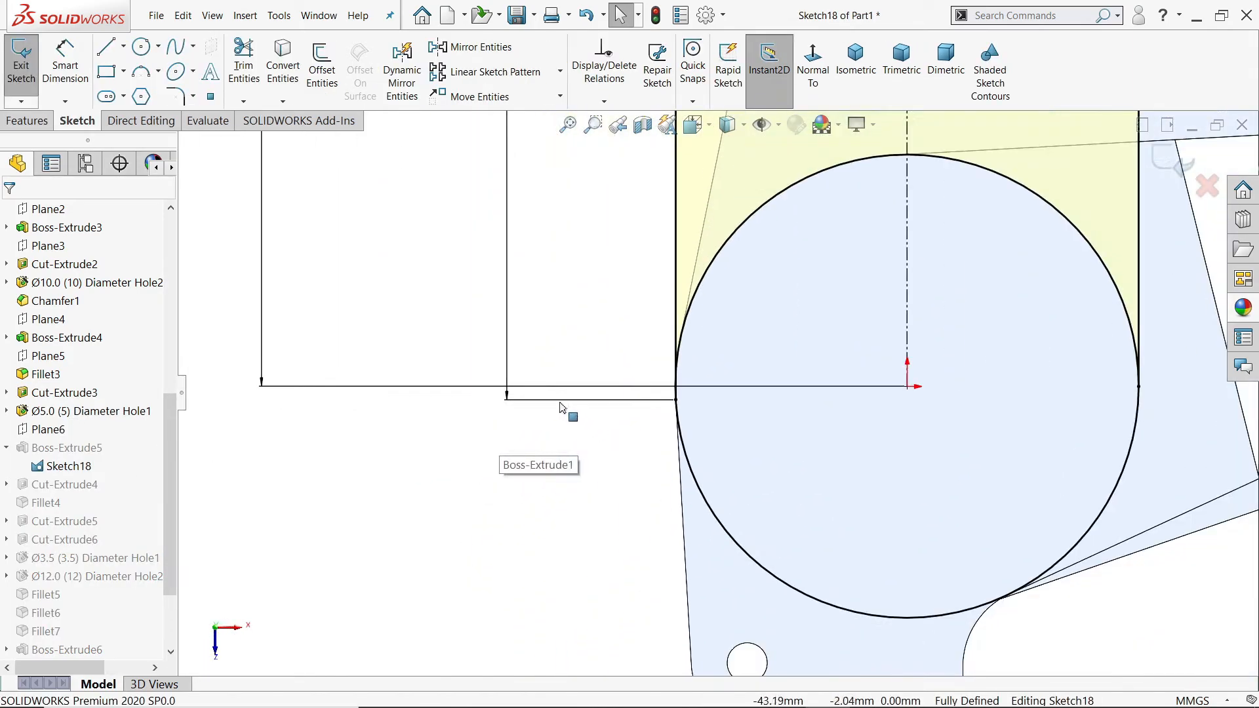
{"action": "scroll", "coordinate": [704, 393], "scroll_direction": "down", "scroll_amount": 3}
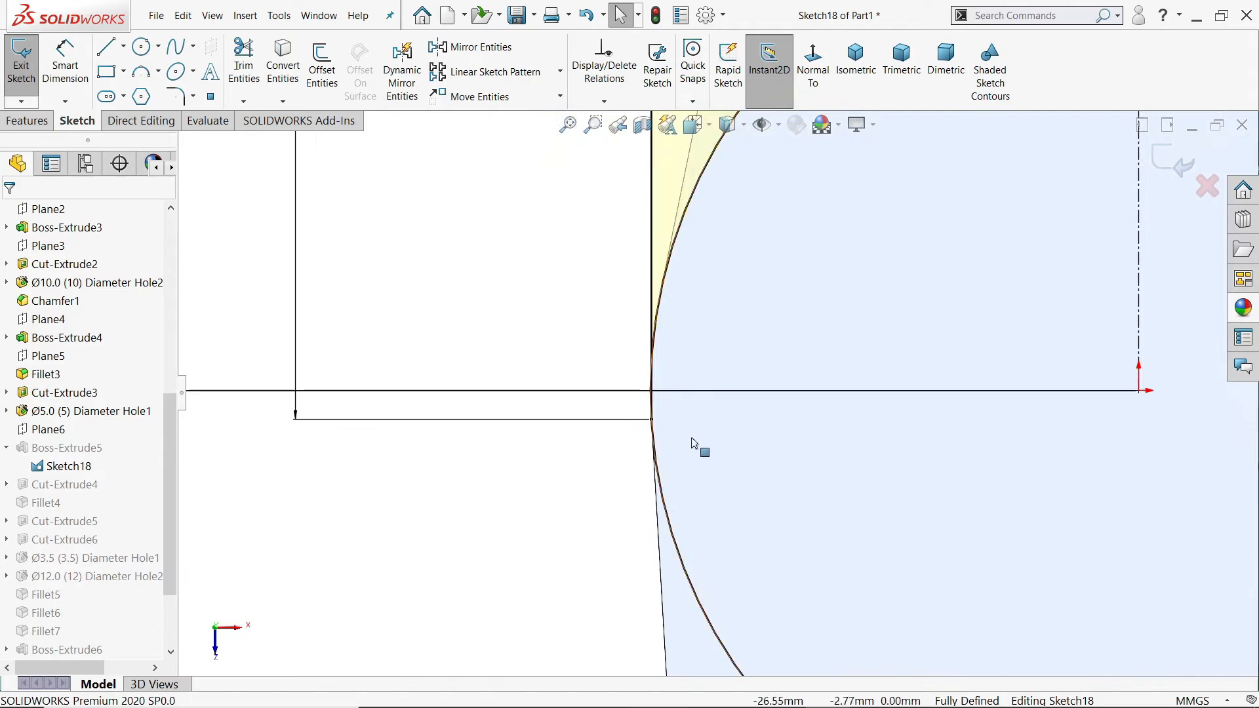
{"action": "left_click", "coordinate": [651, 421]}
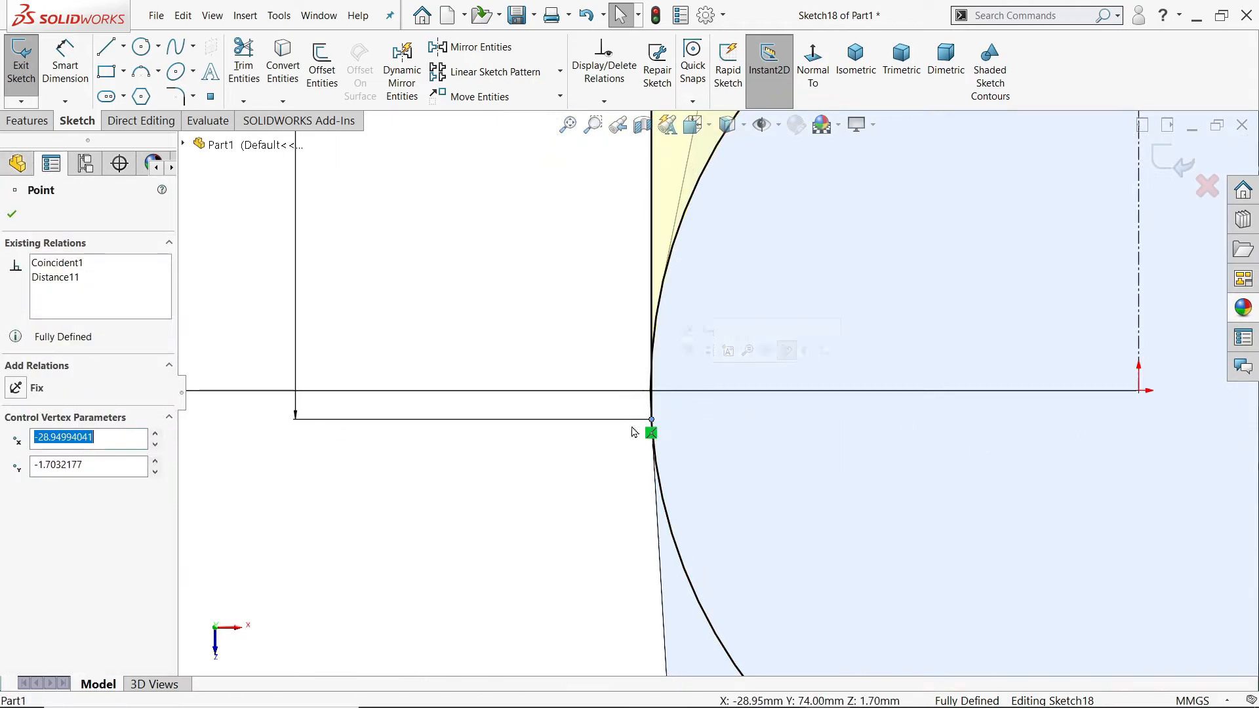
{"action": "key", "text": "Delete"}
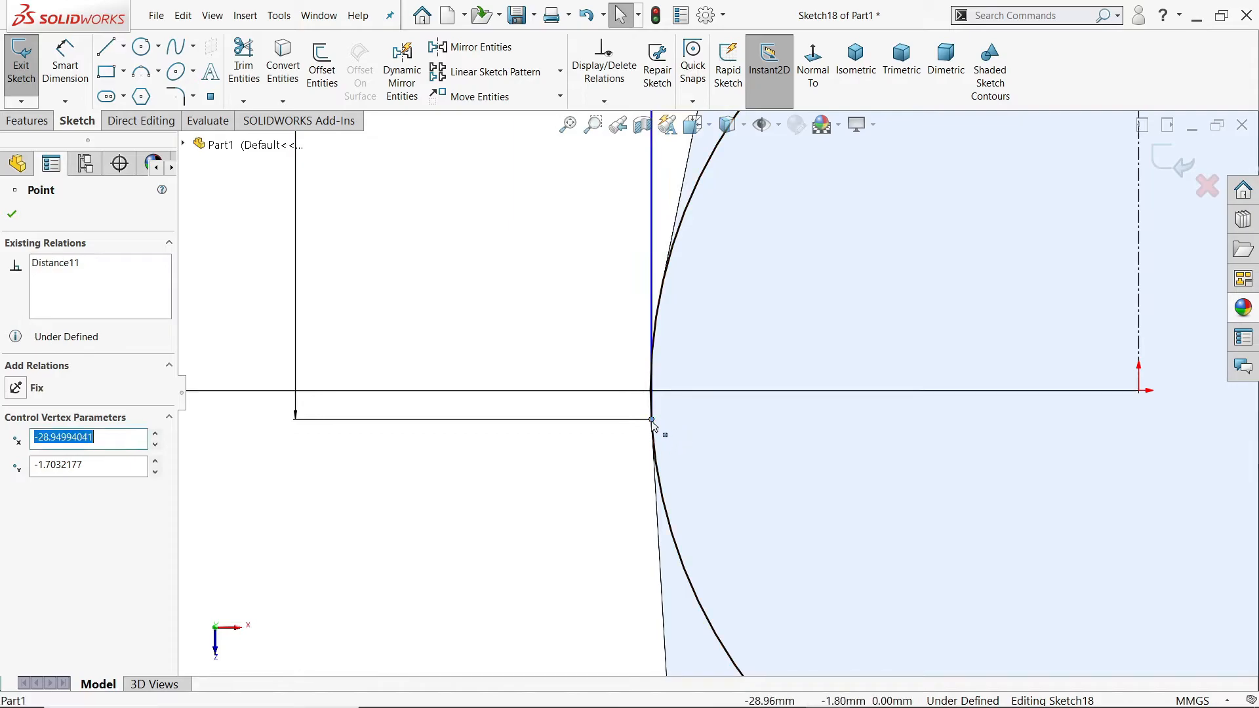
{"action": "left_click", "coordinate": [1139, 389], "text": "ctrl"}
{"action": "left_click", "coordinate": [1106, 333]}
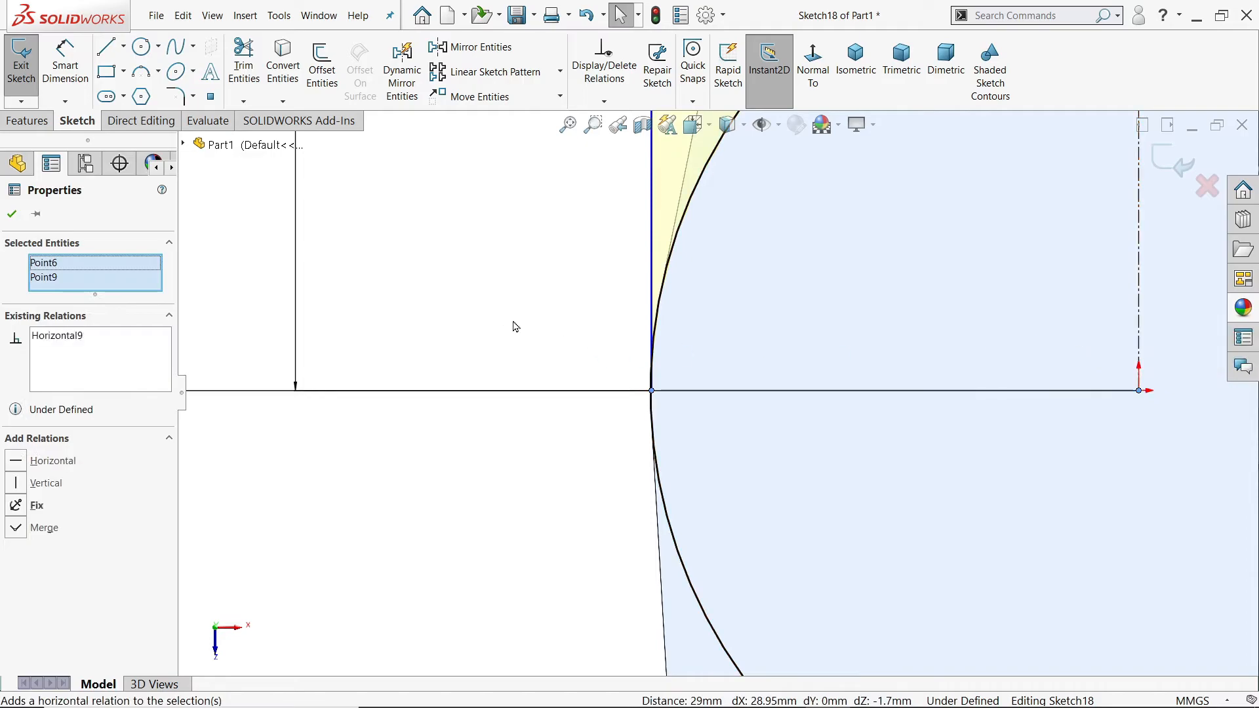
{"action": "left_click", "coordinate": [498, 301]}
Step: Delete the left vertical line's height dimension, redimension the line's length as 80 mm and leave the dimension tool
{"action": "scroll", "coordinate": [495, 309], "scroll_direction": "up", "scroll_amount": 10}
{"action": "scroll", "coordinate": [758, 290], "scroll_direction": "down", "scroll_amount": 4}
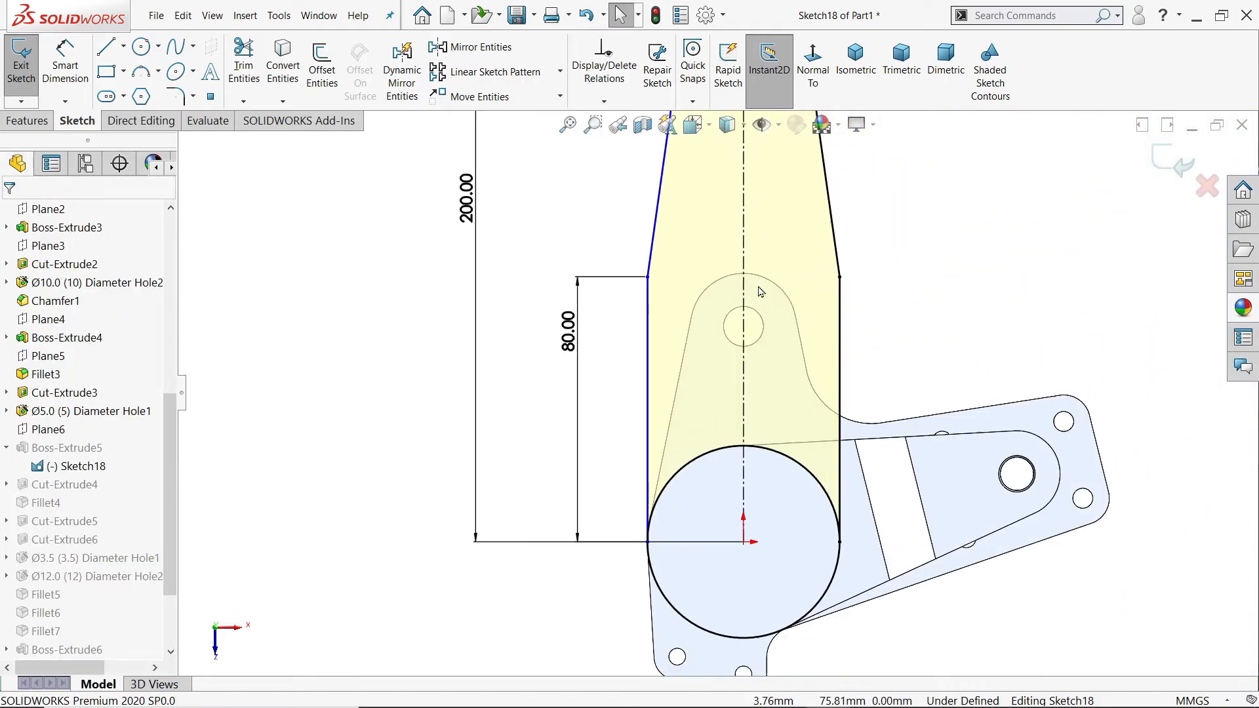
{"action": "left_click_drag", "start_coordinate": [570, 338], "coordinate": [563, 338]}
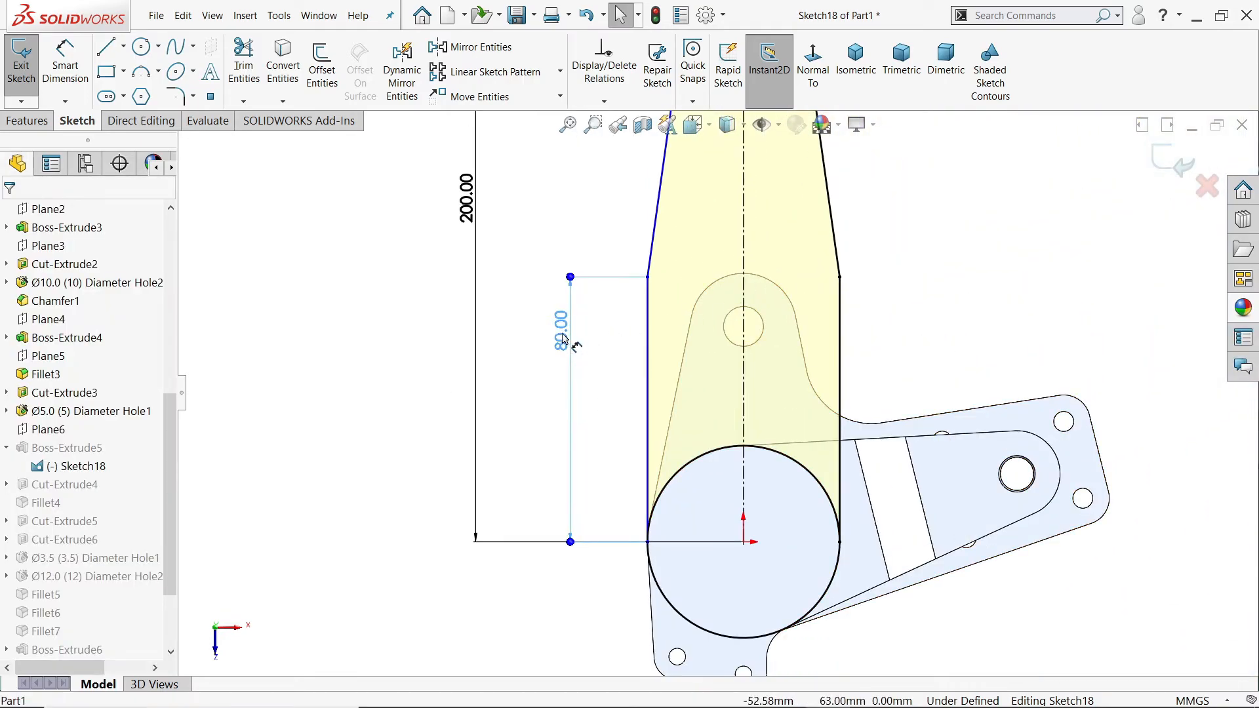
{"action": "key", "text": "Delete"}
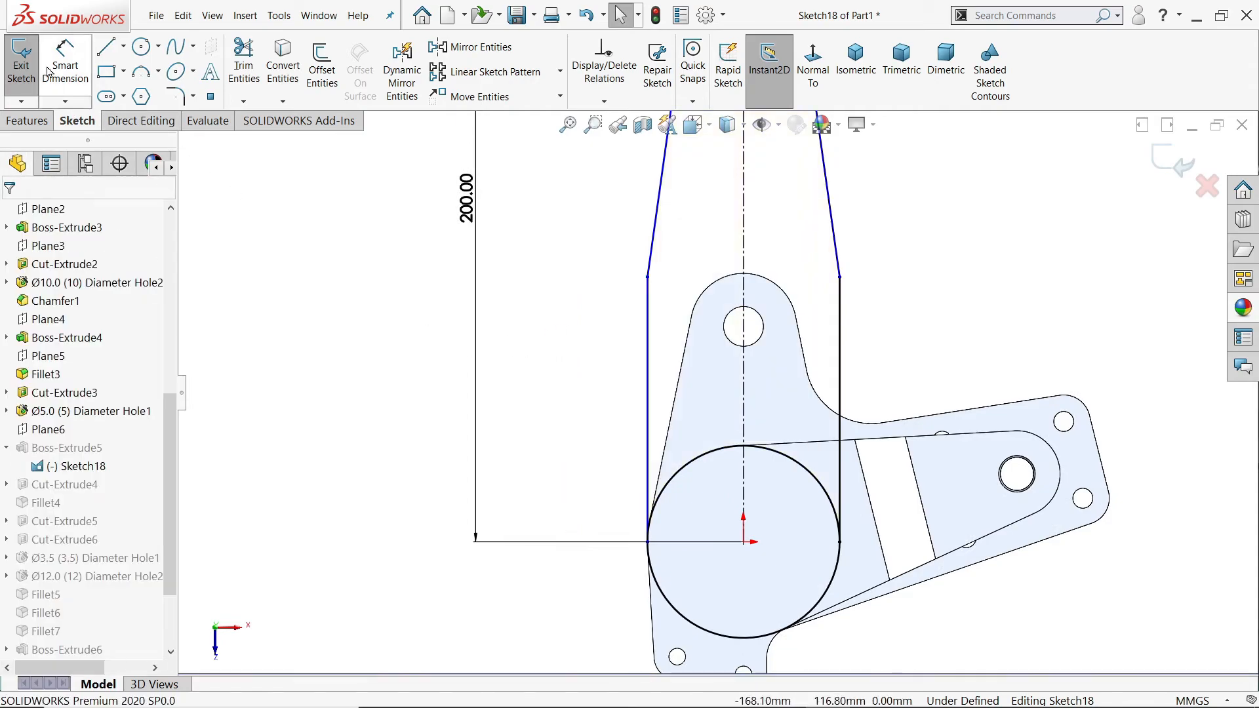
{"action": "left_click", "coordinate": [58, 58]}
{"action": "left_click", "coordinate": [647, 387]}
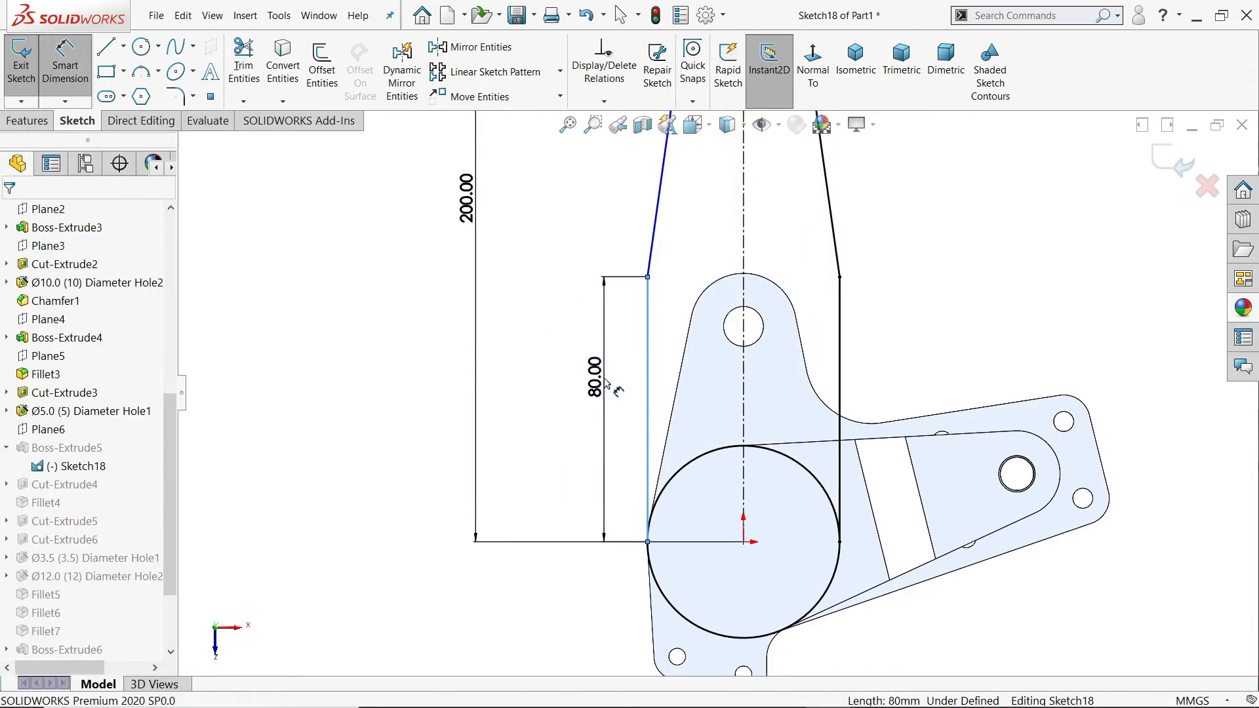
{"action": "left_click", "coordinate": [604, 374]}
{"action": "key", "text": "Return"}
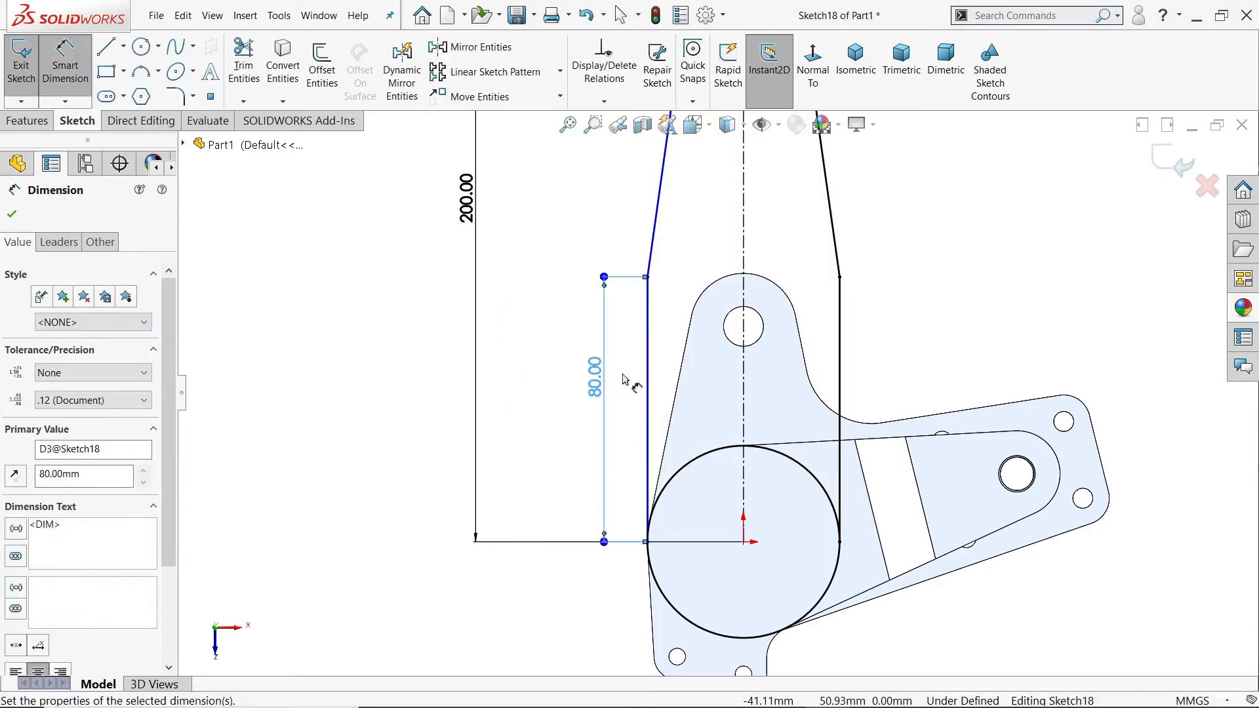
{"action": "left_click", "coordinate": [66, 72]}
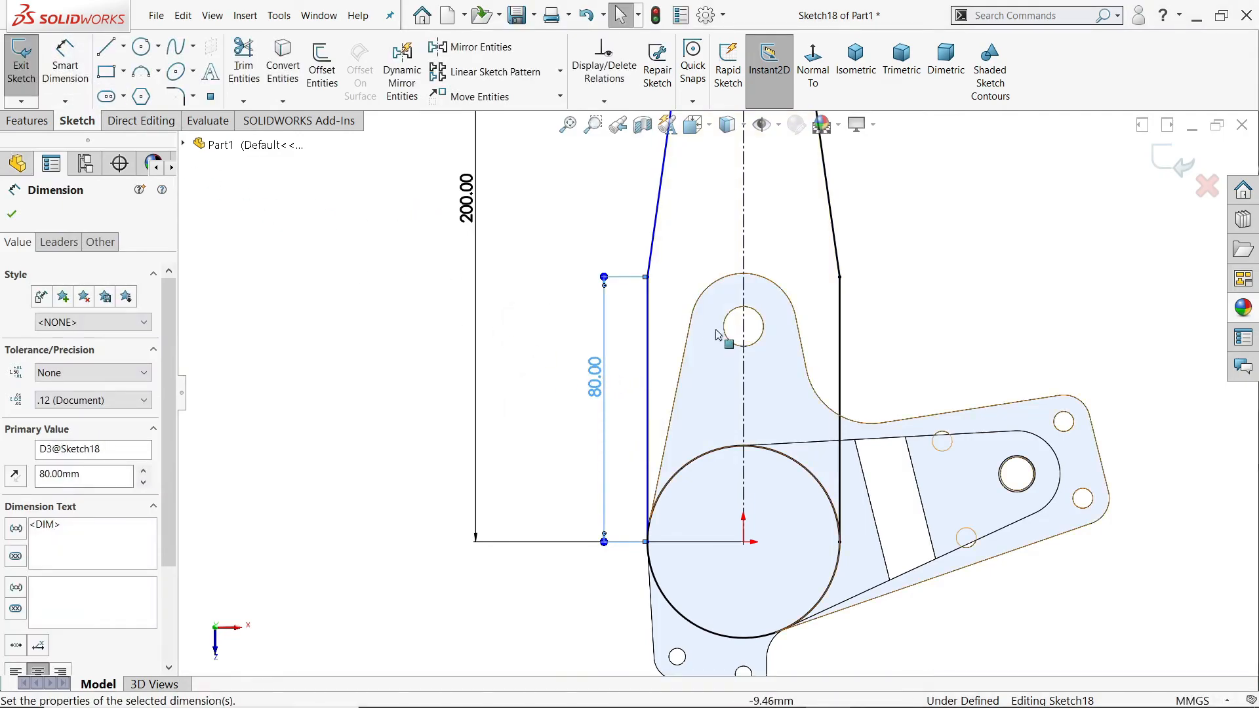
Step: Check the existing relations of the left vertical line and of the tip arc's left endpoint
{"action": "left_click", "coordinate": [651, 361]}
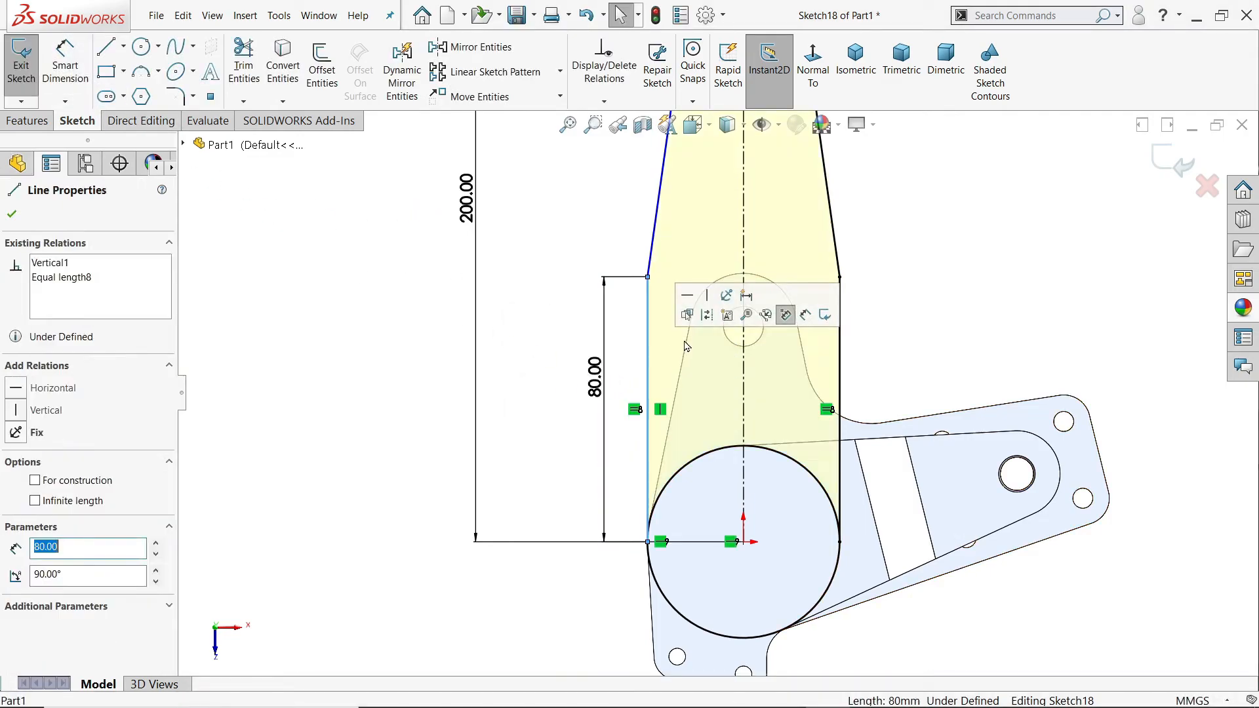
{"action": "left_click", "coordinate": [541, 322]}
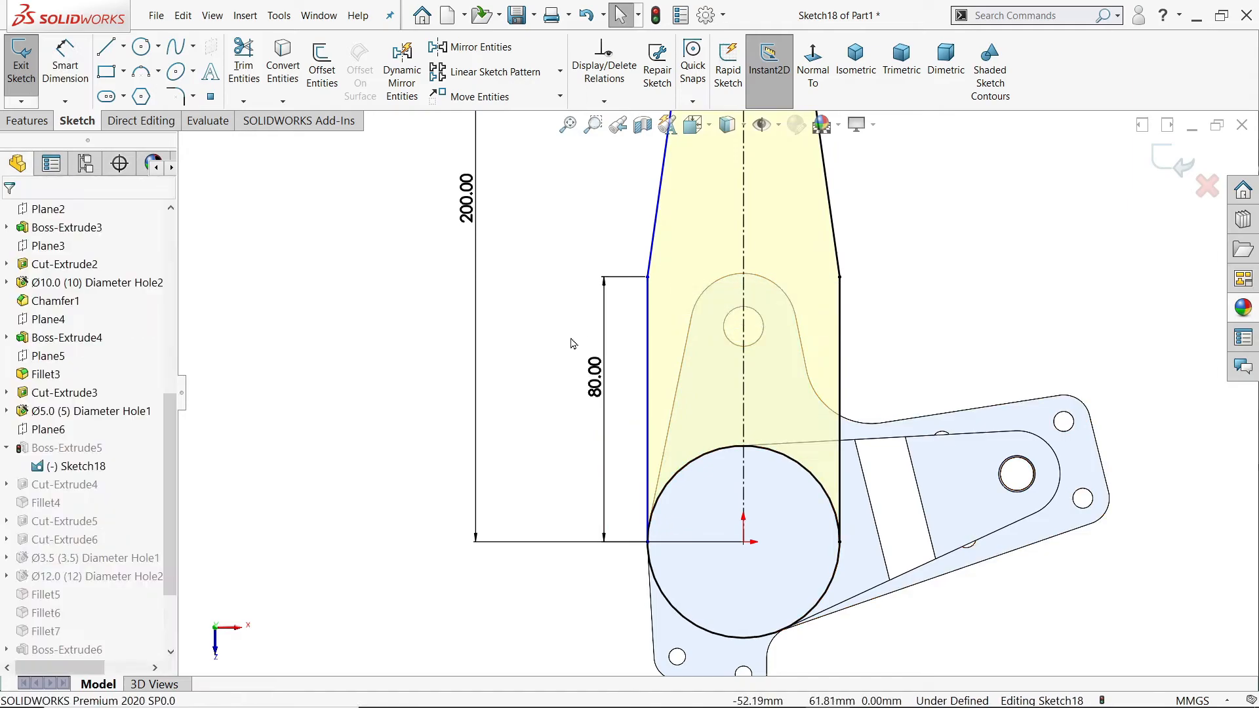
{"action": "key", "text": "z"}
{"action": "scroll", "coordinate": [778, 345], "scroll_direction": "up", "scroll_amount": 2}
{"action": "scroll", "coordinate": [770, 210], "scroll_direction": "down", "scroll_amount": 2}
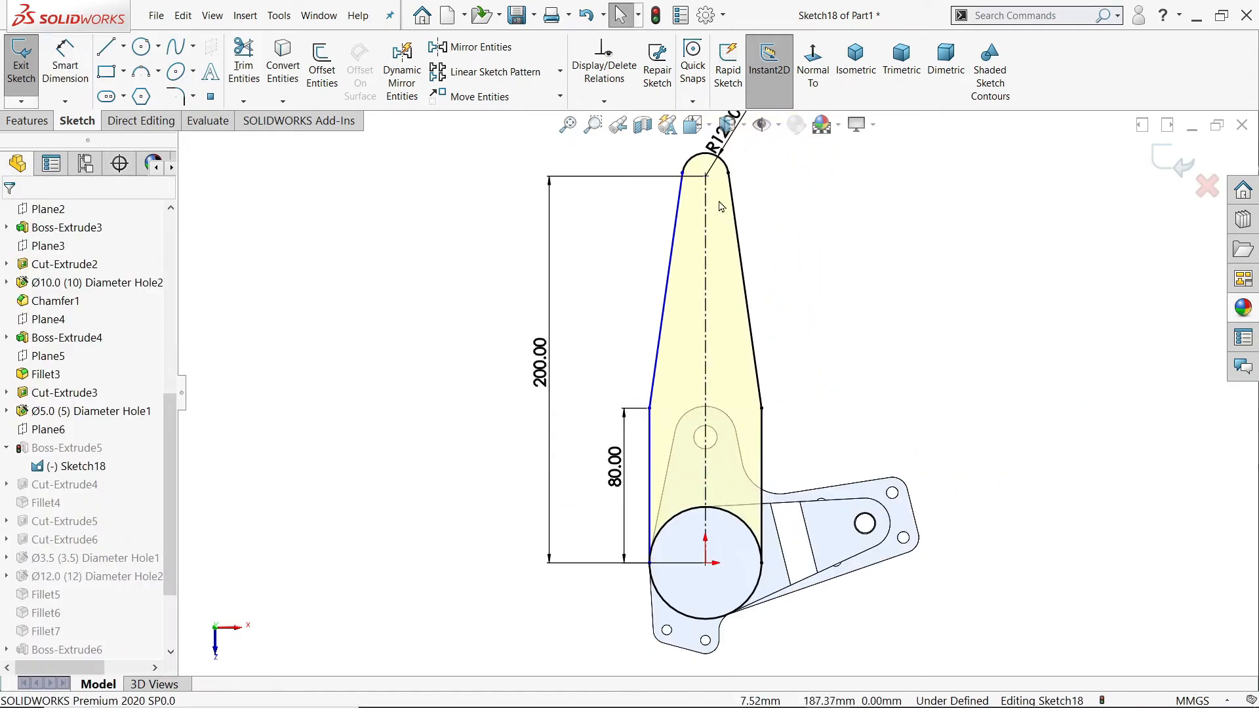
{"action": "left_click", "coordinate": [683, 175]}
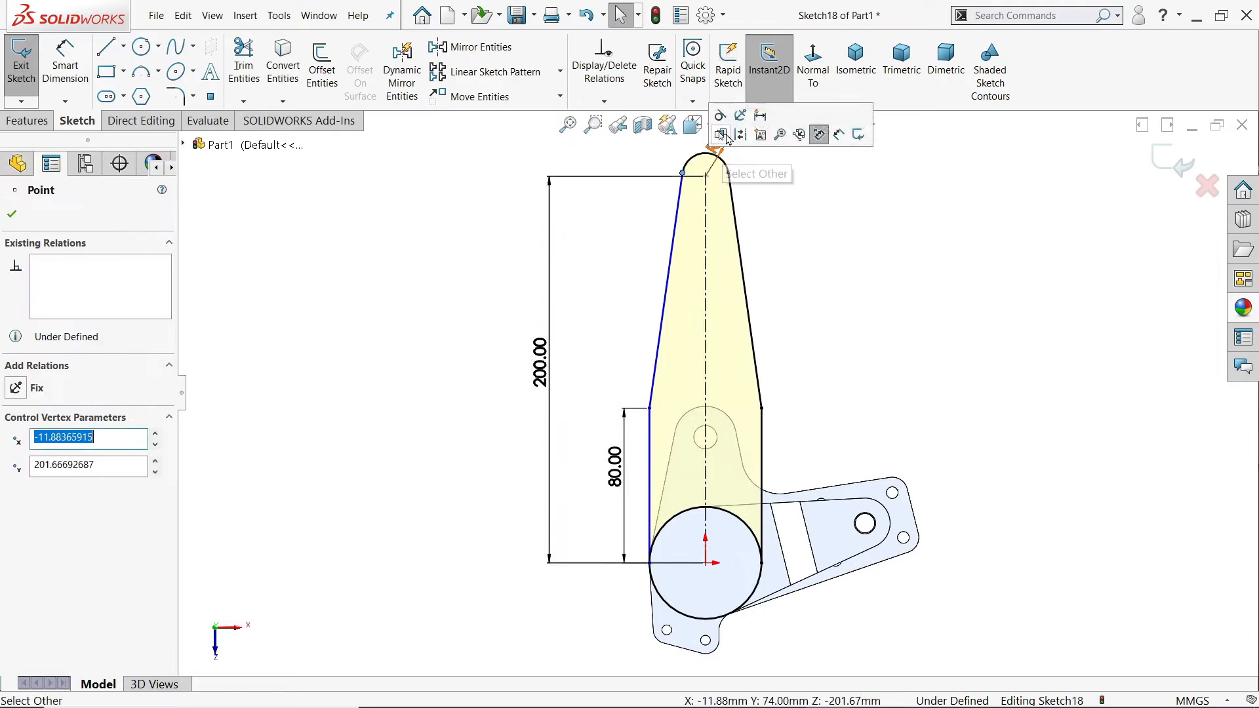
{"action": "left_click", "coordinate": [821, 303]}
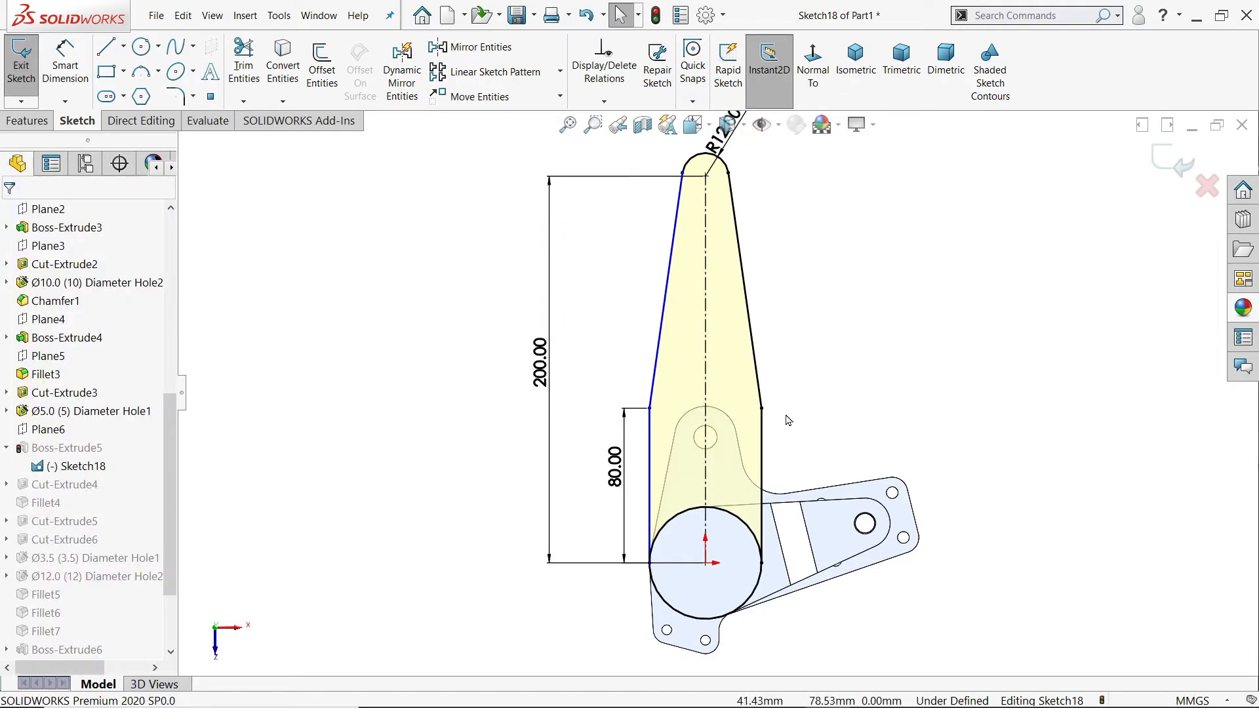
Step: Pull the left vertical line away from the hub circle and make its lower endpoint coincident with that circle
{"action": "scroll", "coordinate": [786, 426], "scroll_direction": "down", "scroll_amount": 2}
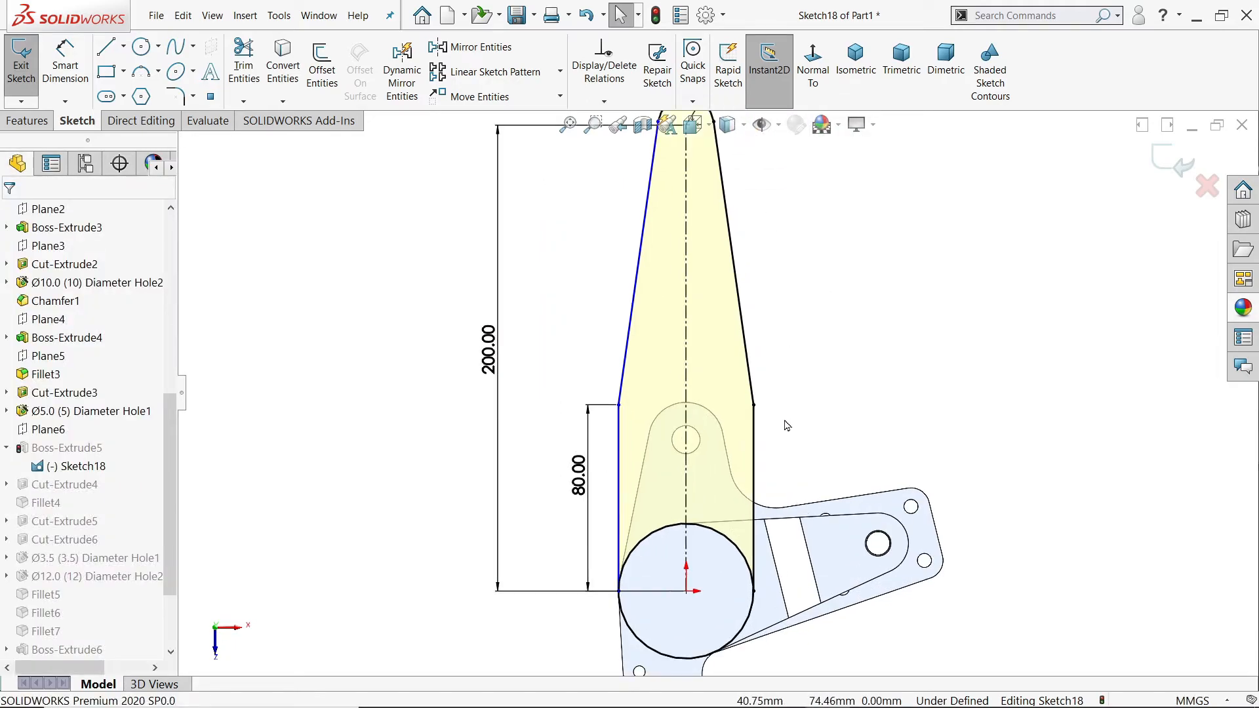
{"action": "left_click_drag", "start_coordinate": [650, 454], "coordinate": [634, 452]}
{"action": "left_click", "coordinate": [598, 457]}
{"action": "scroll", "coordinate": [613, 600], "scroll_direction": "down", "scroll_amount": 5}
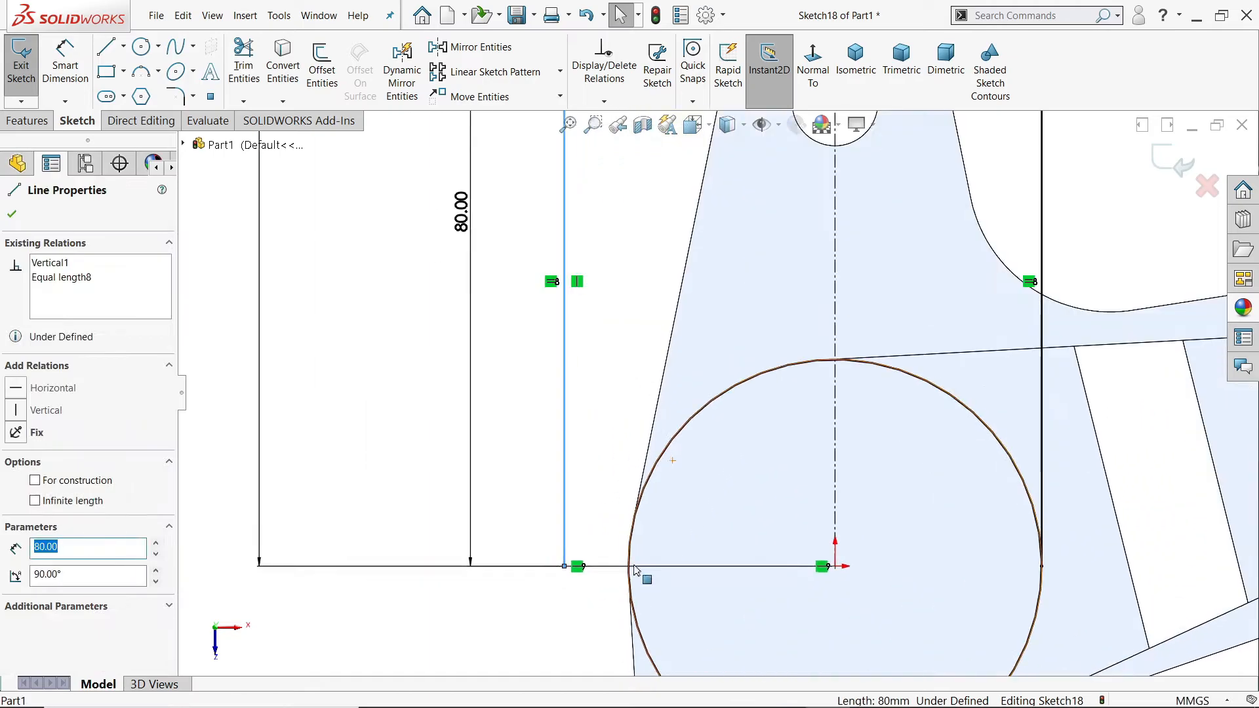
{"action": "left_click", "coordinate": [563, 566]}
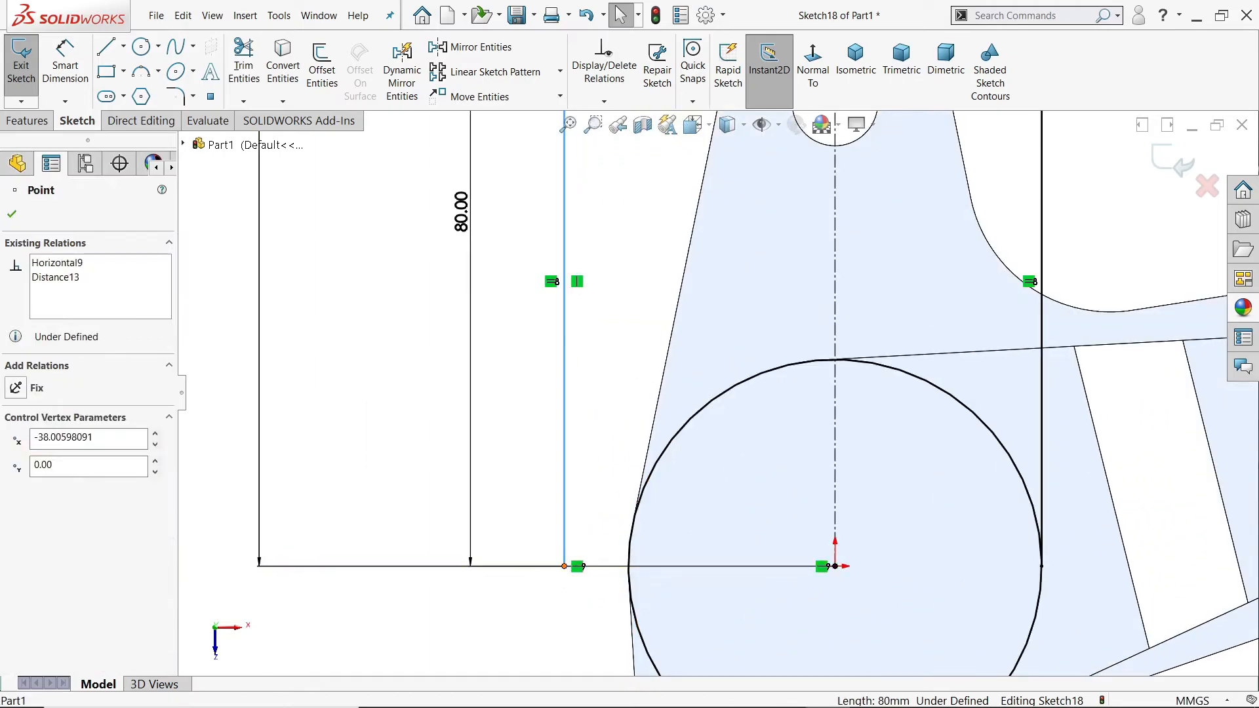
{"action": "left_click", "coordinate": [631, 603], "text": "ctrl"}
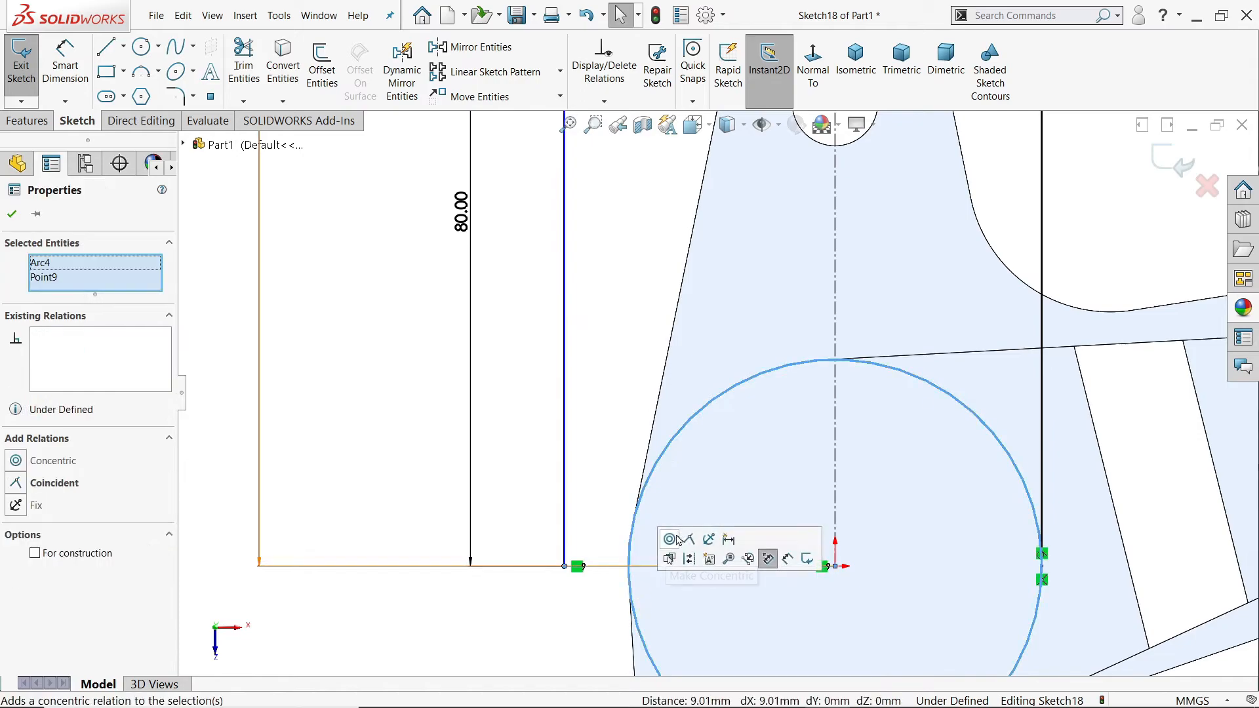
{"action": "left_click", "coordinate": [694, 538]}
{"action": "left_click", "coordinate": [575, 454]}
{"action": "key", "text": "f"}
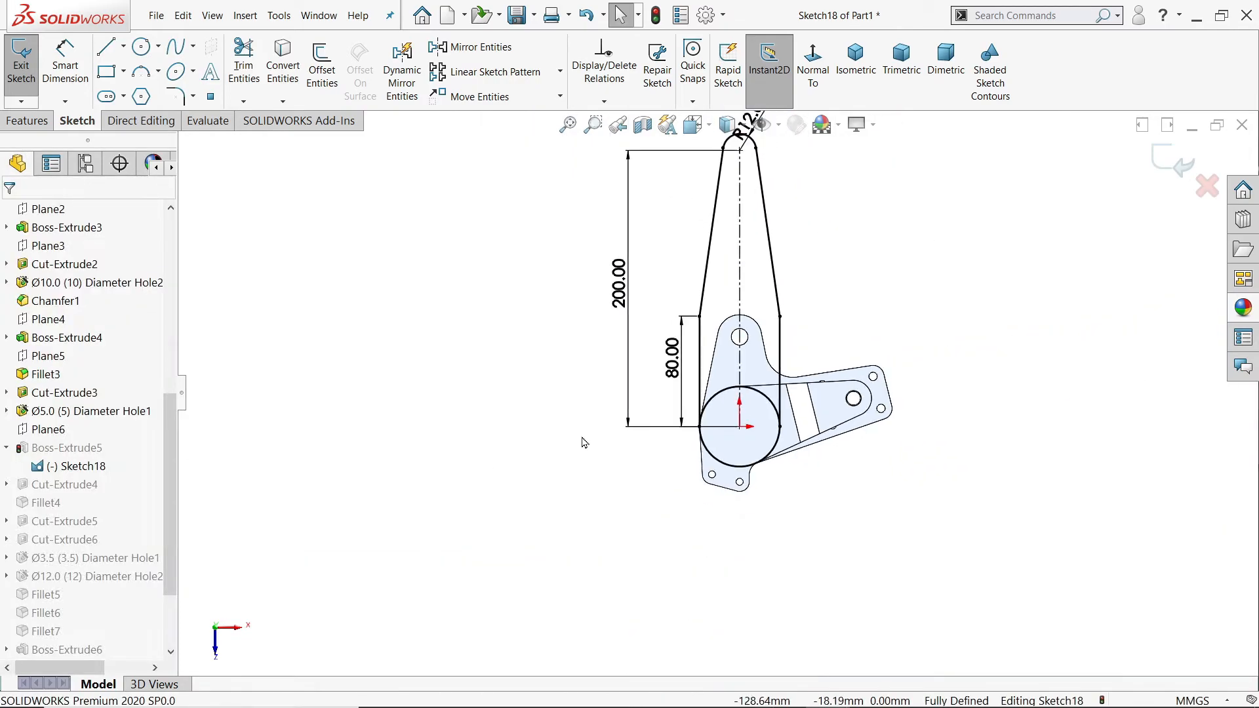
Step: Exit the arm sketch to rebuild the part and inspect the arm and the counterbores on the hub
{"action": "left_click", "coordinate": [1183, 167]}
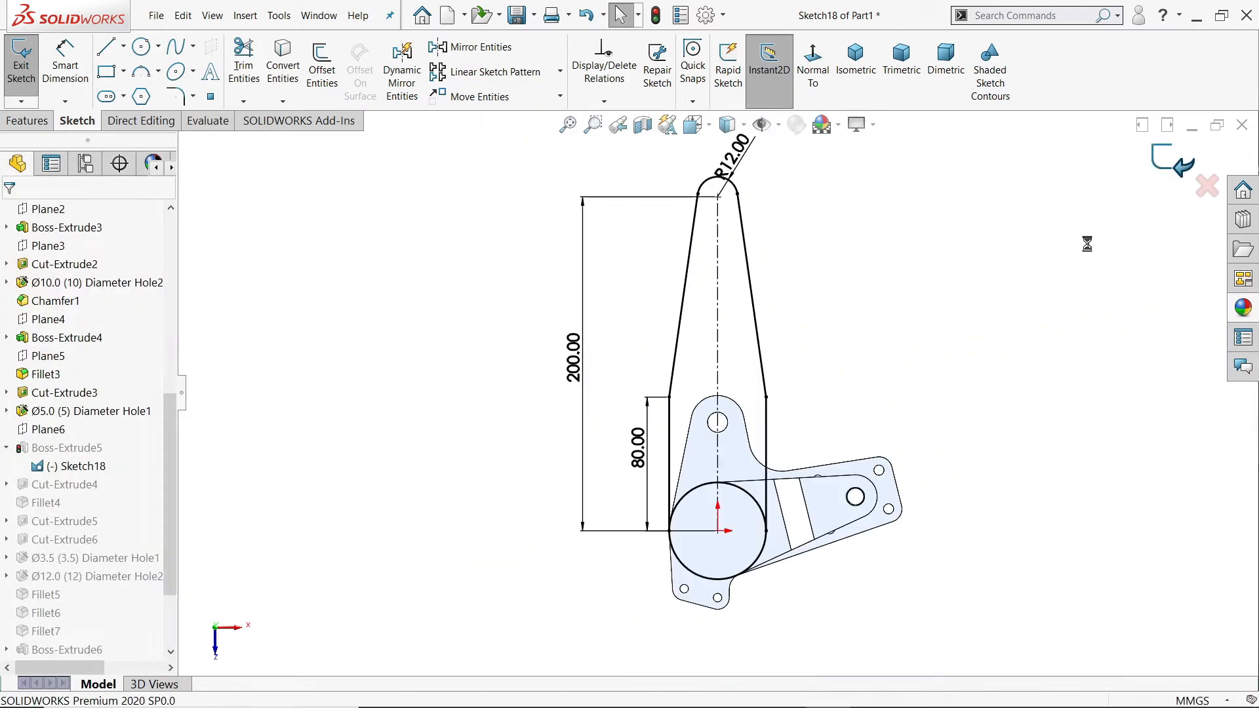
{"action": "middle_click_drag", "start_coordinate": [794, 454], "coordinate": [882, 365]}
{"action": "scroll", "coordinate": [787, 455], "scroll_direction": "down", "scroll_amount": 9}
{"action": "middle_click_drag", "start_coordinate": [757, 438], "coordinate": [721, 430]}
{"action": "scroll", "coordinate": [713, 430], "scroll_direction": "up", "scroll_amount": 3}
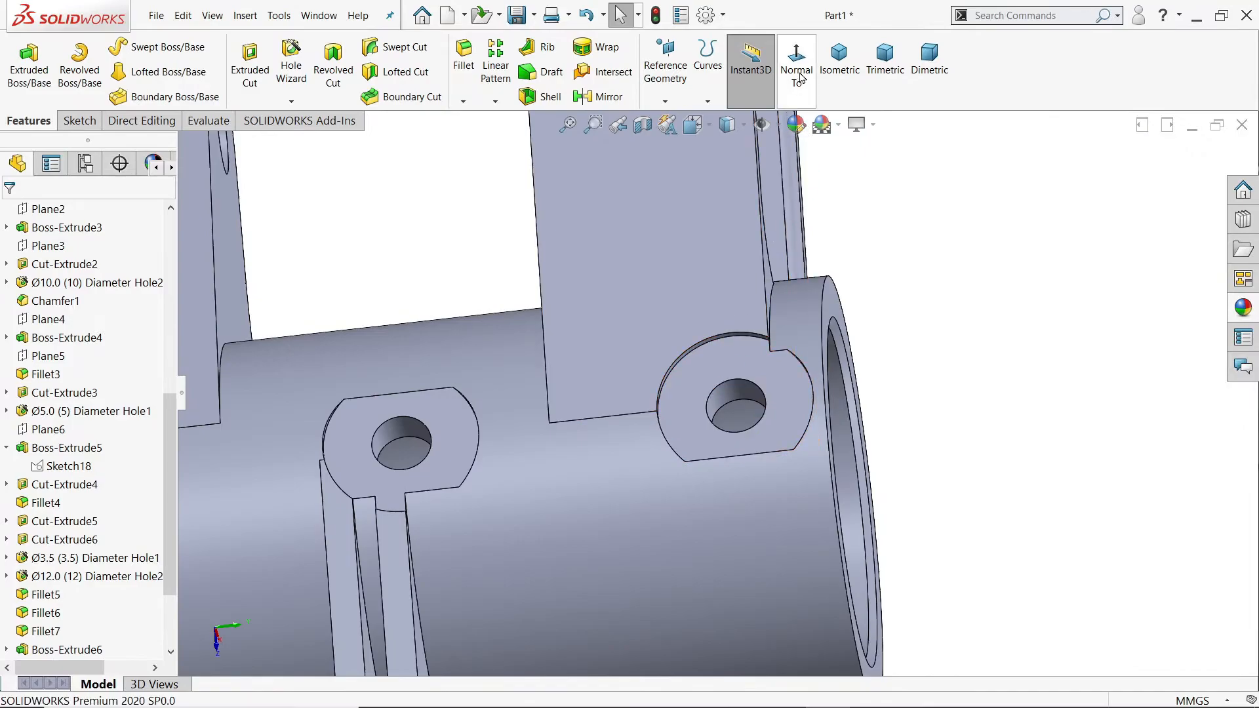
{"action": "scroll", "coordinate": [919, 271], "scroll_direction": "up", "scroll_amount": 5}
{"action": "middle_click_drag", "start_coordinate": [744, 346], "coordinate": [847, 278]}
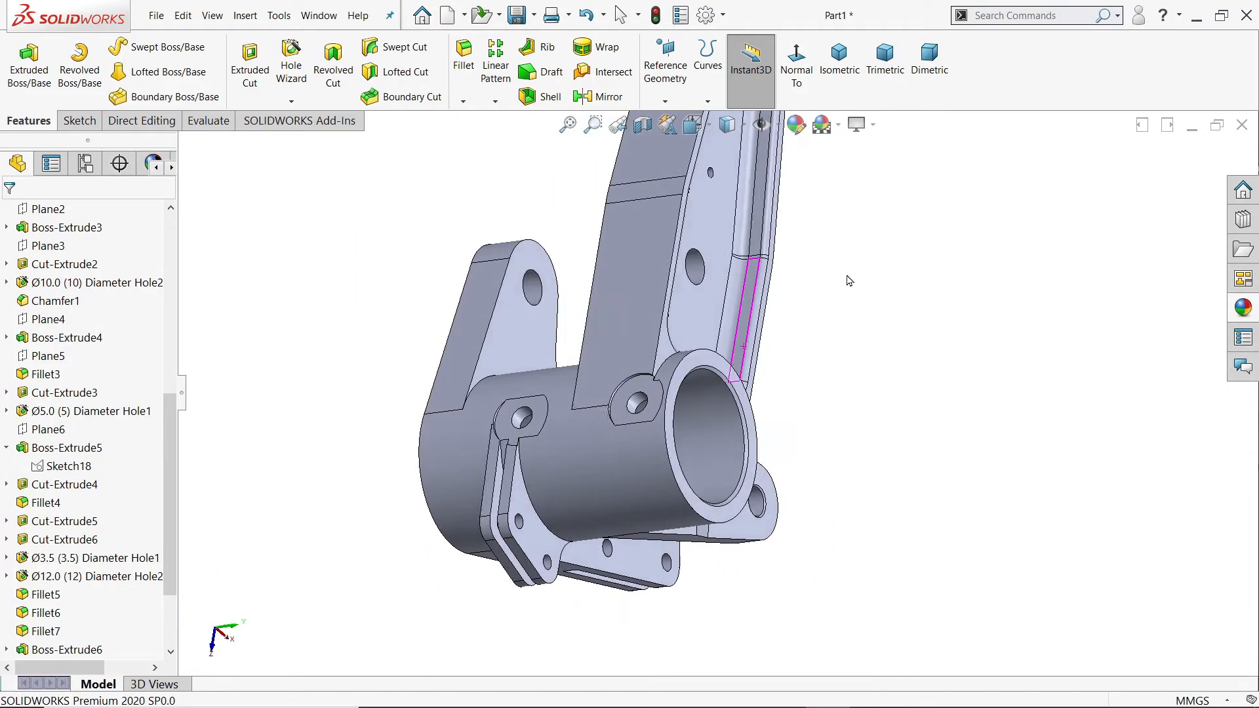
Step: Fillet the outer circular edge of the hub's end face with a 1 mm radius and show the part in isometric view
{"action": "scroll", "coordinate": [746, 398], "scroll_direction": "down", "scroll_amount": 3}
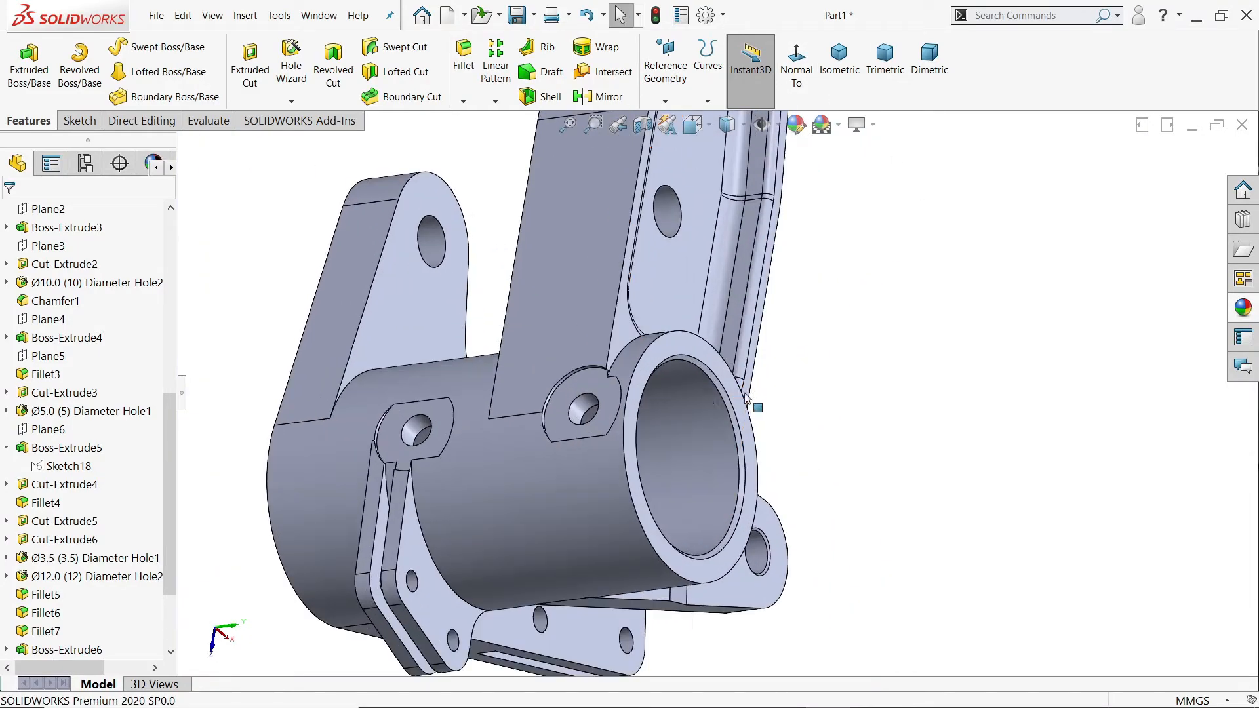
{"action": "left_click", "coordinate": [467, 86]}
{"action": "type", "text": "1"}
{"action": "key", "text": "Return"}
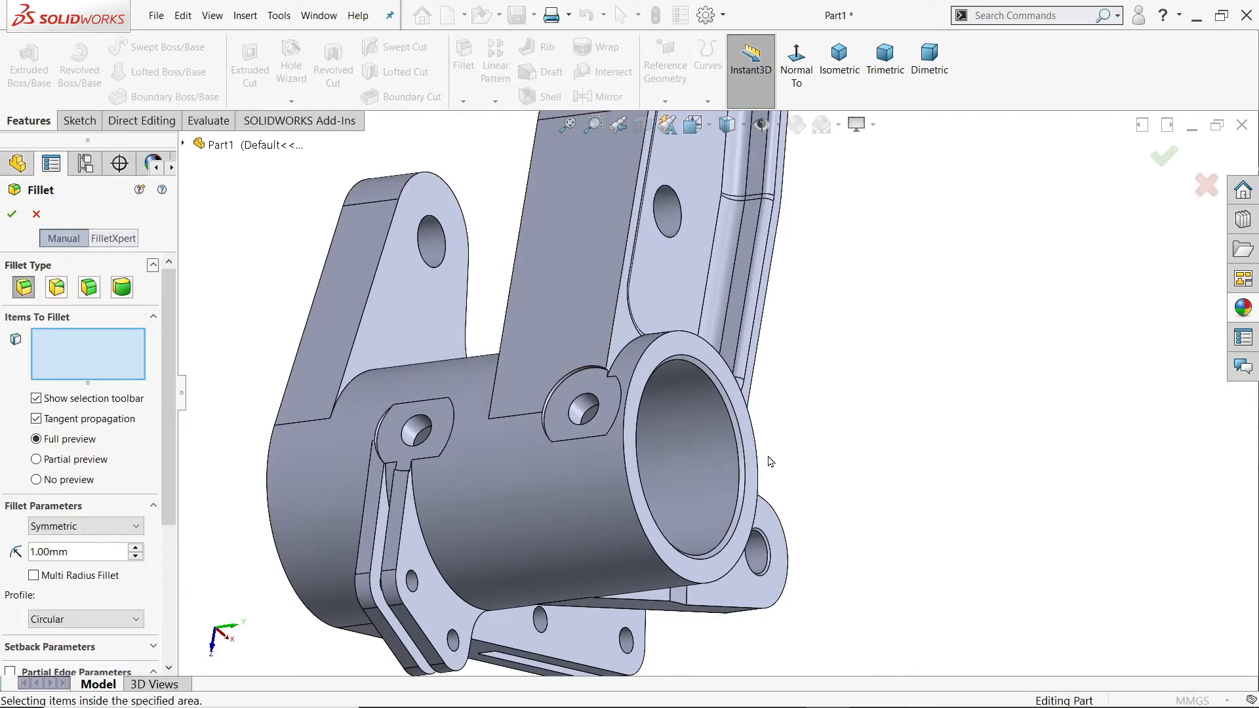
{"action": "scroll", "coordinate": [733, 481], "scroll_direction": "down", "scroll_amount": 3}
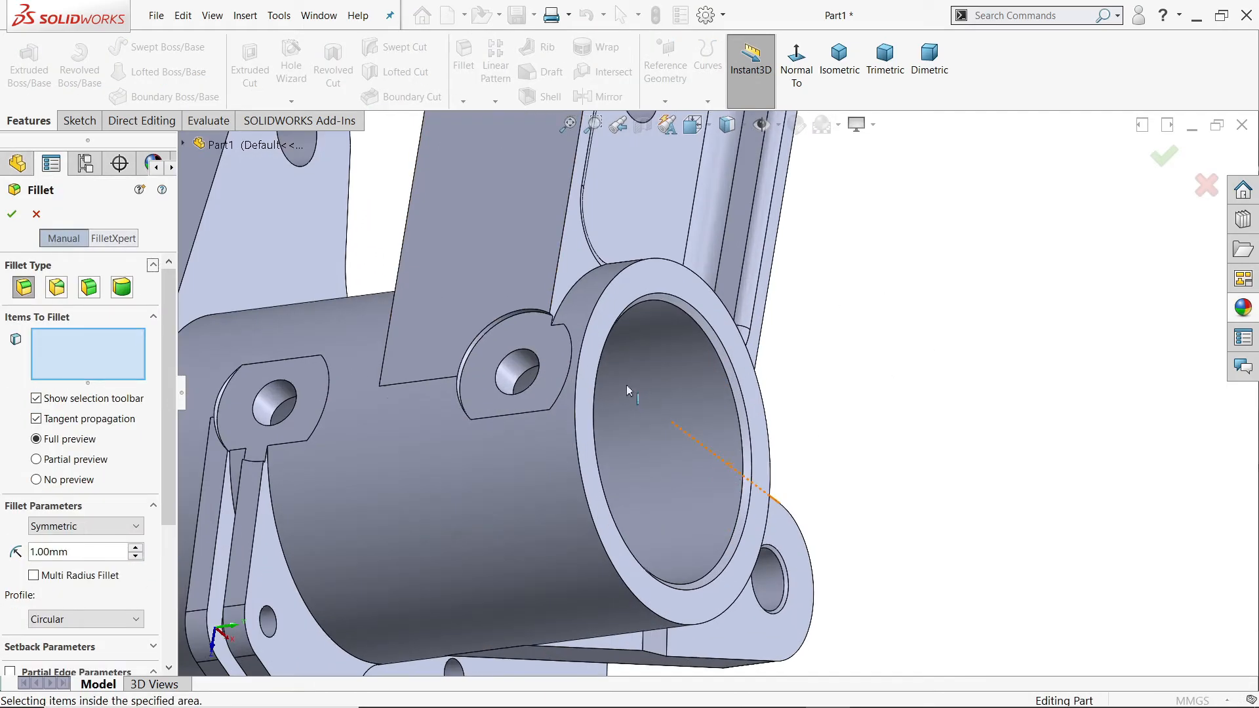
{"action": "left_click", "coordinate": [586, 340]}
{"action": "scroll", "coordinate": [714, 393], "scroll_direction": "up", "scroll_amount": 6}
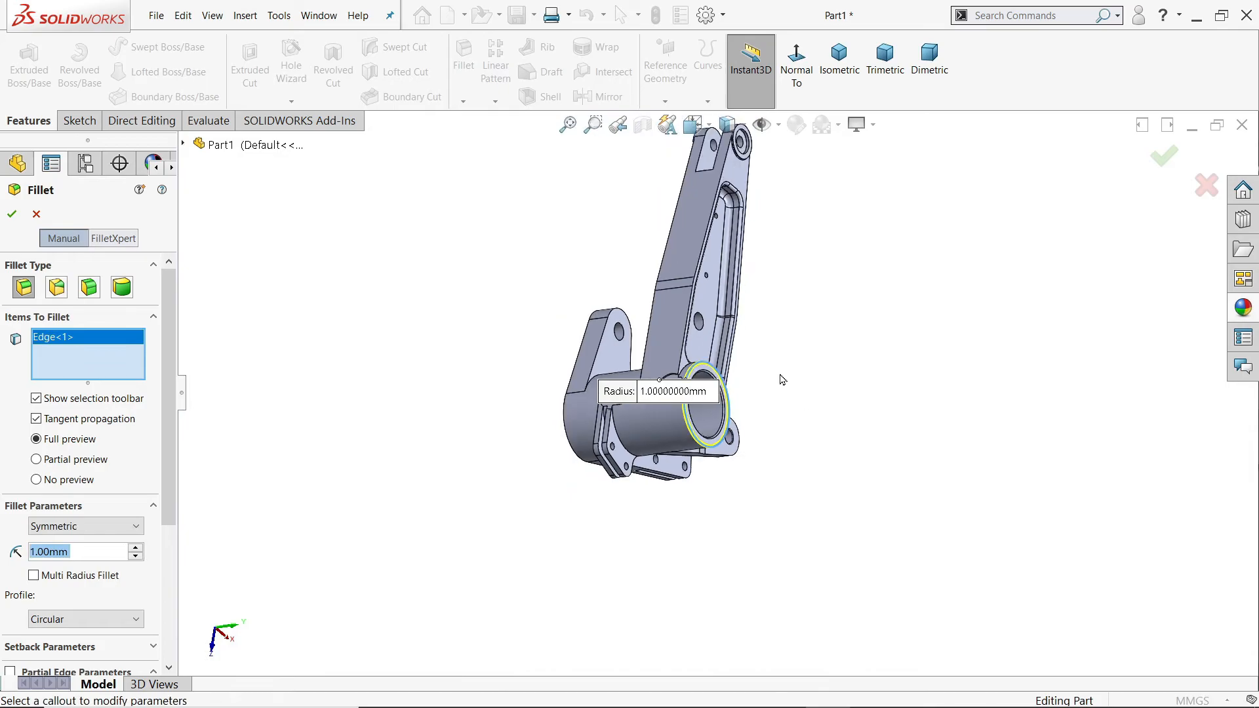
{"action": "scroll", "coordinate": [722, 374], "scroll_direction": "down", "scroll_amount": 3}
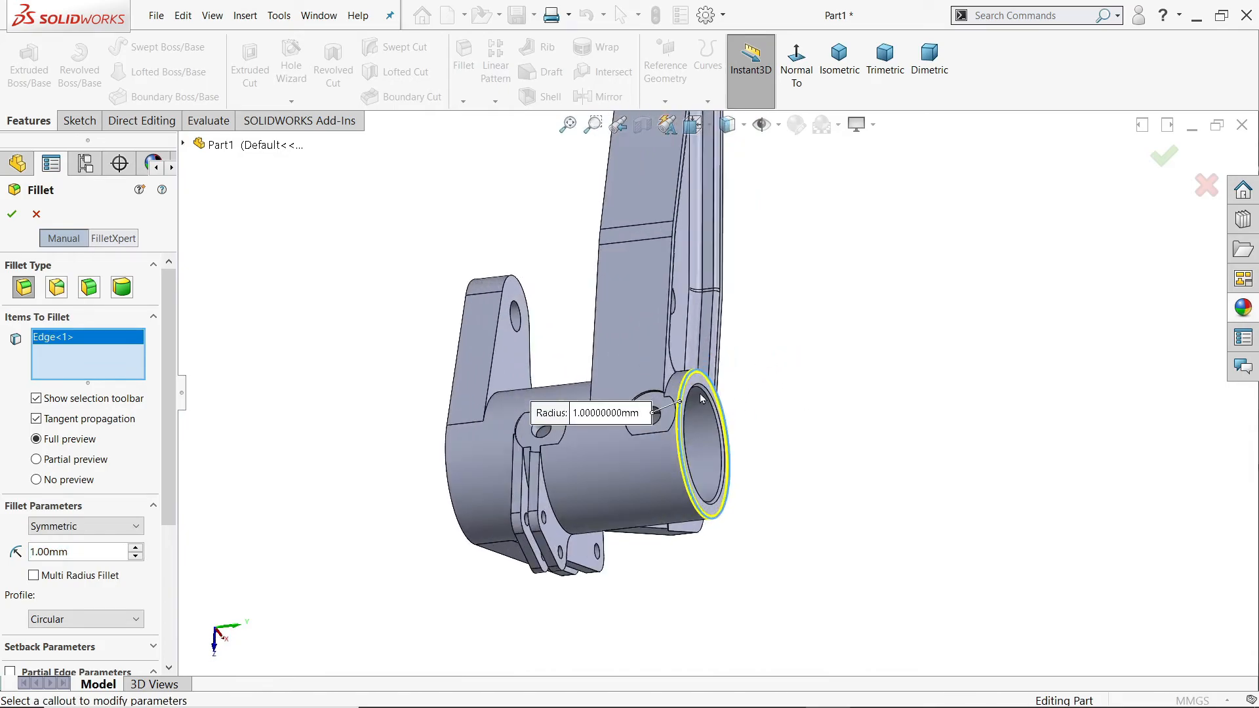
{"action": "left_click", "coordinate": [13, 216]}
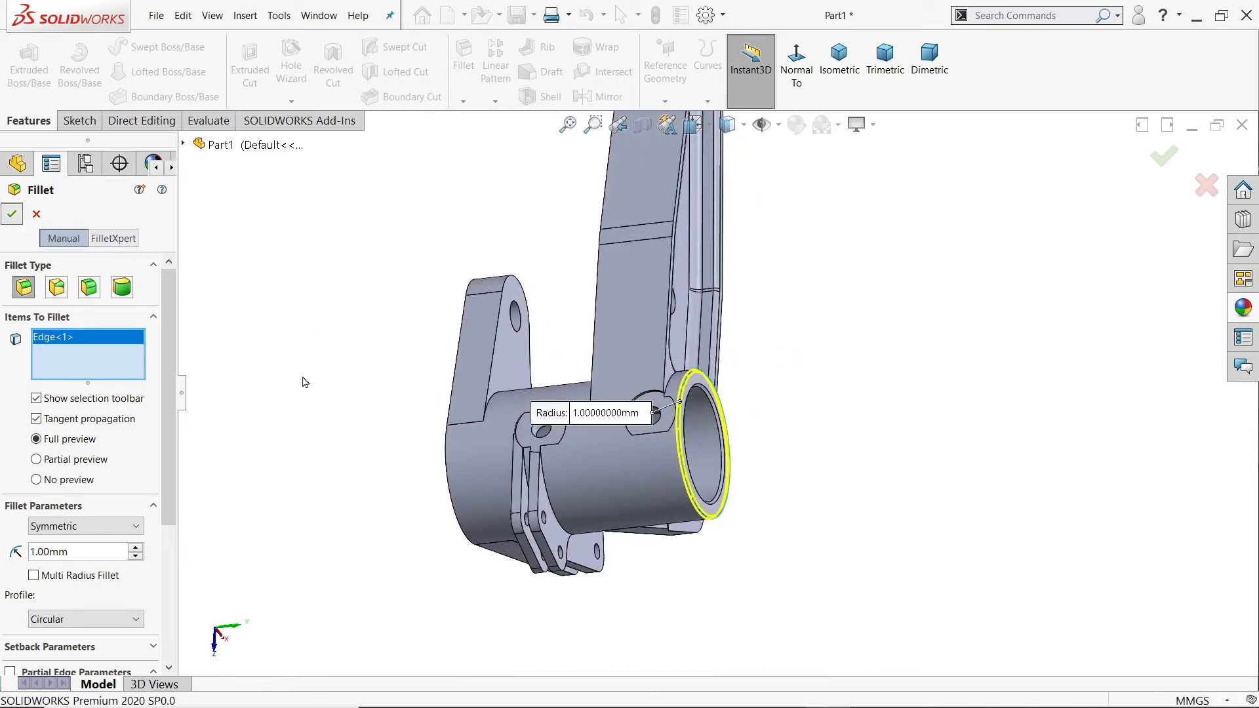
{"action": "middle_click_drag", "start_coordinate": [324, 353], "coordinate": [359, 365]}
{"action": "left_click", "coordinate": [839, 58]}
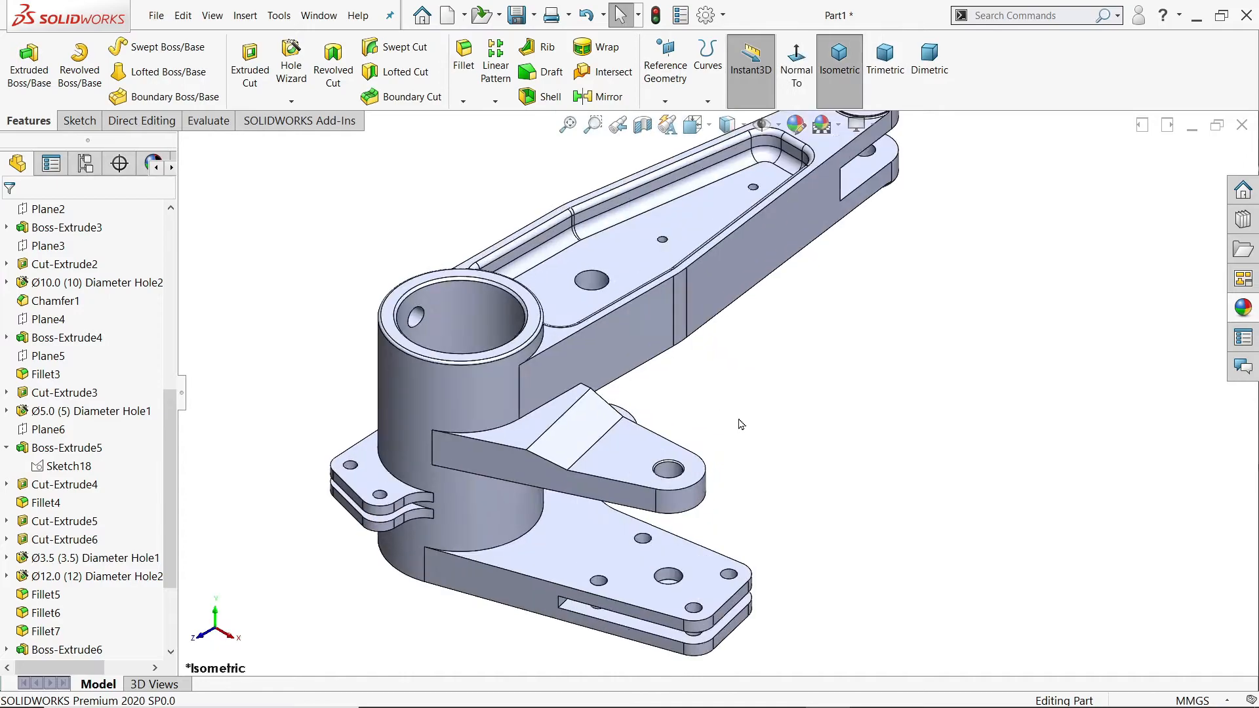
Step: Switch to the drawing 127.PNG in Photos and examine the section views for the remaining fillet radii and the hub's through-hole dimensions
{"action": "key", "text": "alt+Tab"}
{"action": "scroll", "coordinate": [818, 400], "scroll_direction": "up", "scroll_amount": 3}
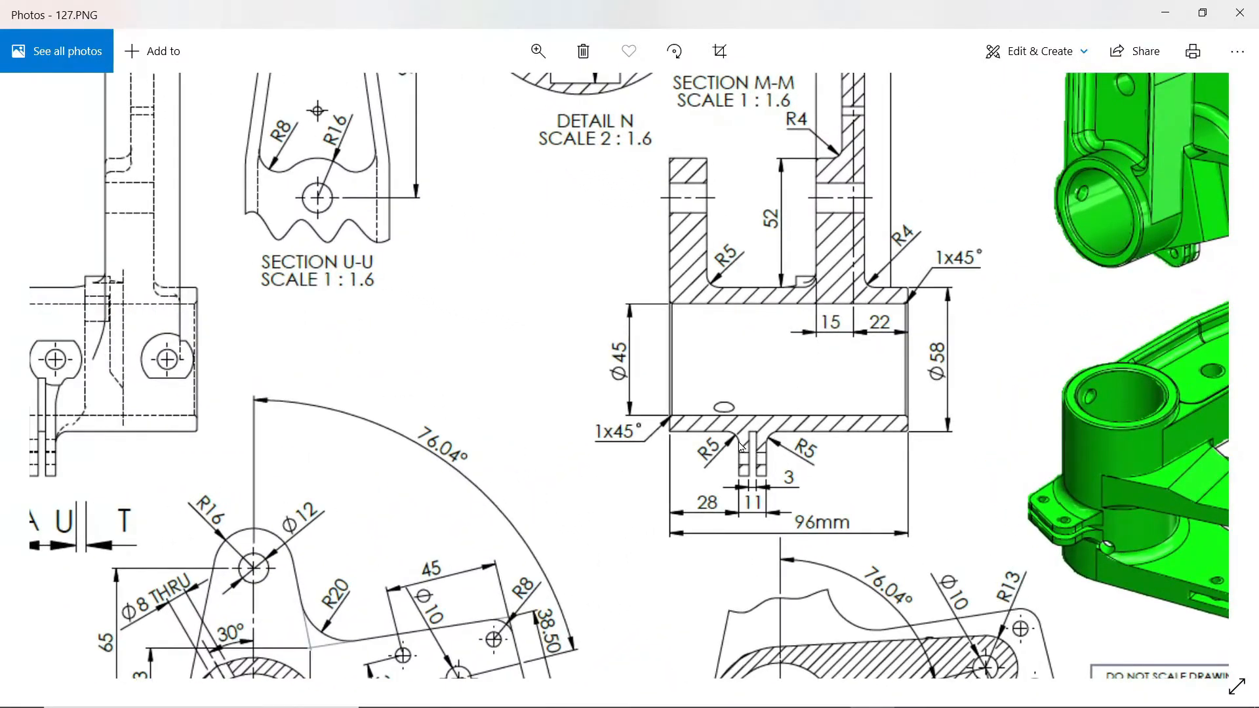
{"action": "mouse_move", "coordinate": [563, 449]}
{"action": "left_mouse_down"}
{"action": "mouse_move", "coordinate": [857, 285]}
{"action": "mouse_move", "coordinate": [891, 282]}
{"action": "left_mouse_up"}
{"action": "mouse_move", "coordinate": [580, 493]}
{"action": "left_mouse_down"}
{"action": "mouse_move", "coordinate": [659, 421]}
{"action": "mouse_move", "coordinate": [882, 413]}
{"action": "left_mouse_up"}
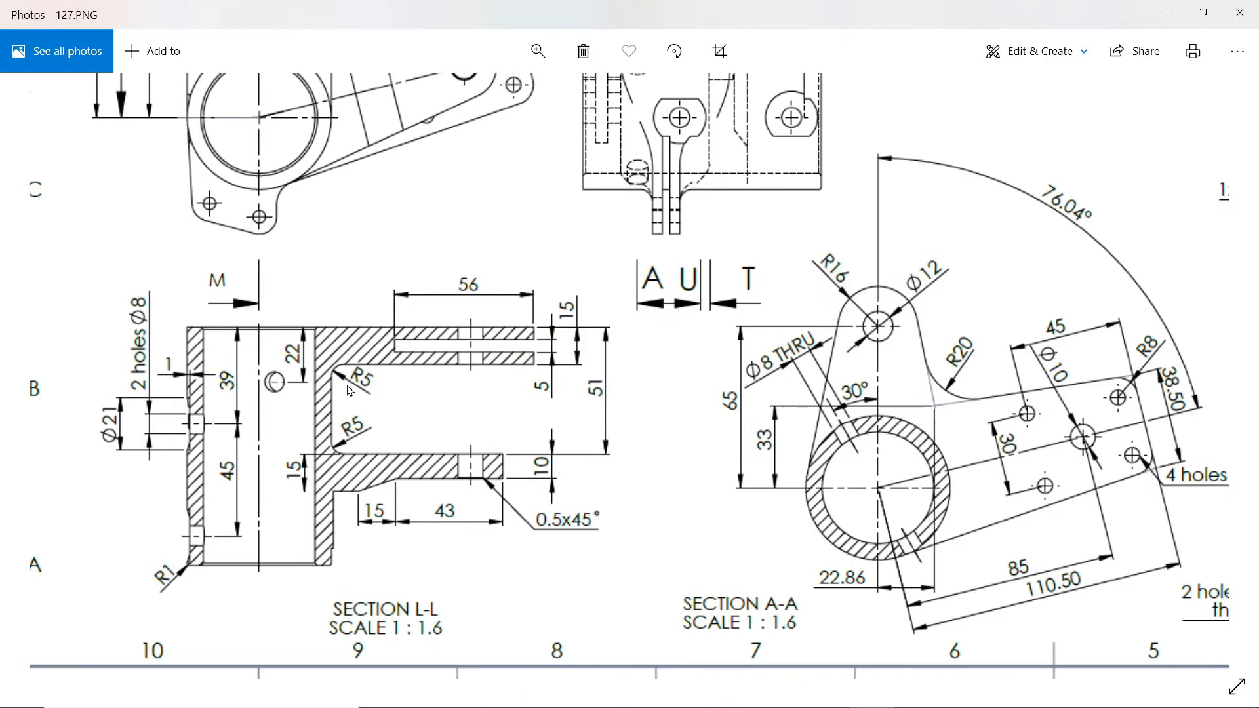
{"action": "scroll", "coordinate": [578, 384], "scroll_direction": "up", "scroll_amount": 5}
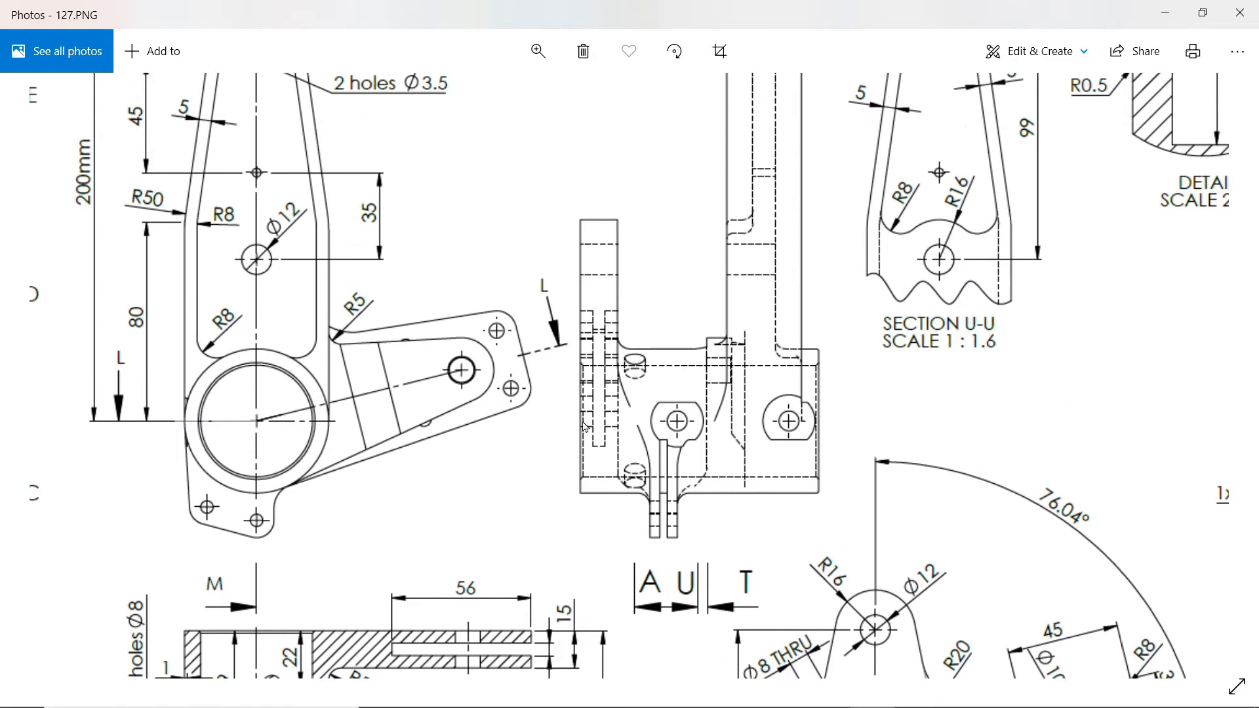
{"action": "left_click_drag", "start_coordinate": [721, 429], "coordinate": [306, 403]}
{"action": "left_click_drag", "start_coordinate": [646, 439], "coordinate": [839, 255]}
{"action": "left_click_drag", "start_coordinate": [741, 441], "coordinate": [748, 284]}
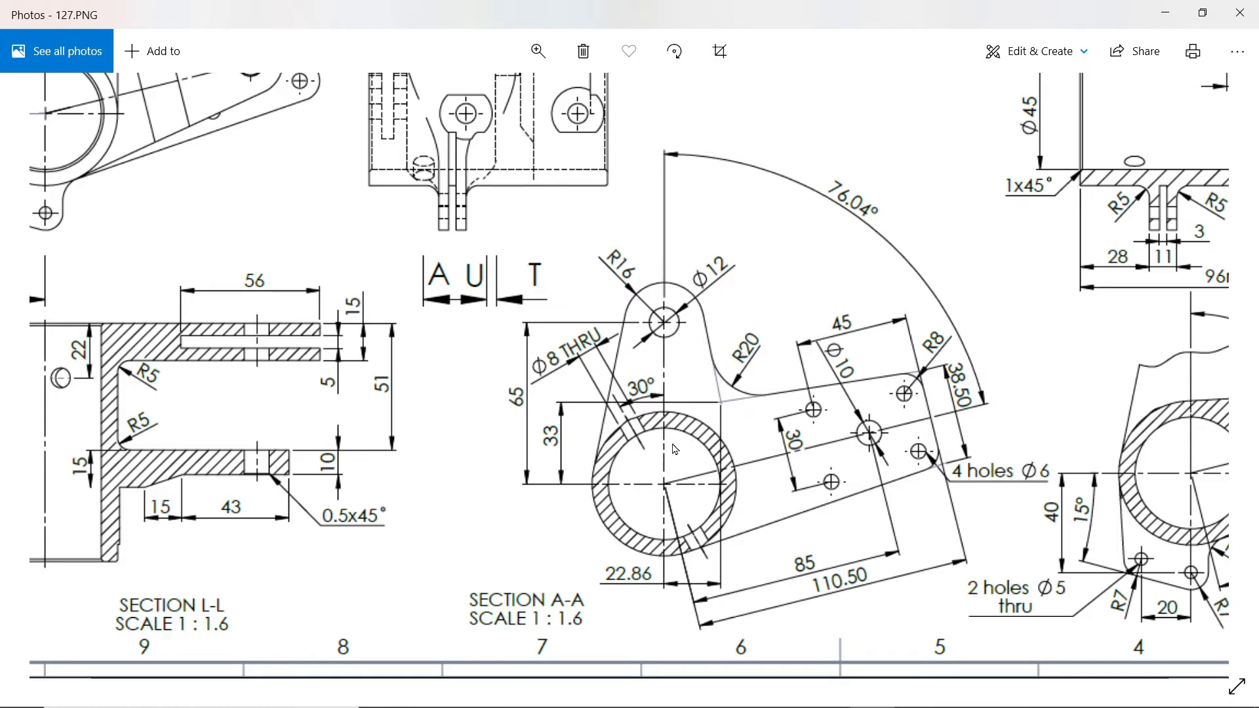
Step: Switch to SOLIDWORKS and set up a 5 mm fillet on the barrel edges beneath the middle arm, above the lower arm and outside both clamp lugs
{"action": "scroll", "coordinate": [681, 443], "scroll_direction": "down", "scroll_amount": 5}
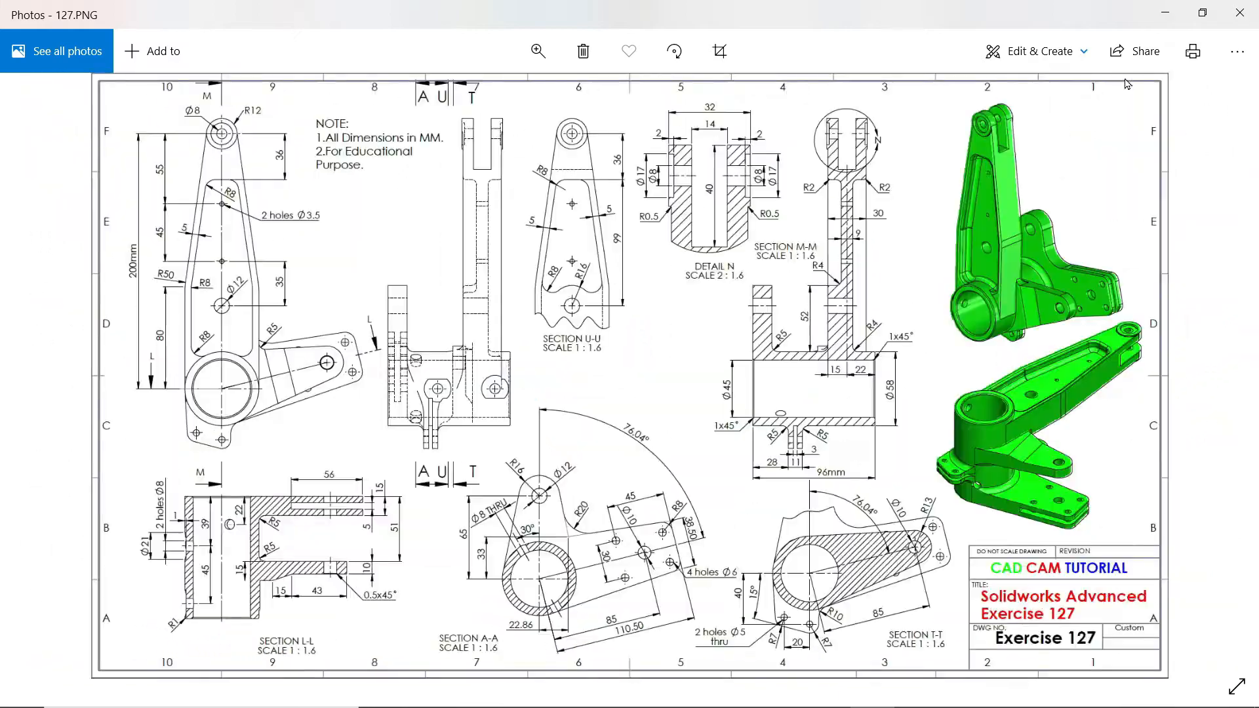
{"action": "left_click", "coordinate": [1166, 13]}
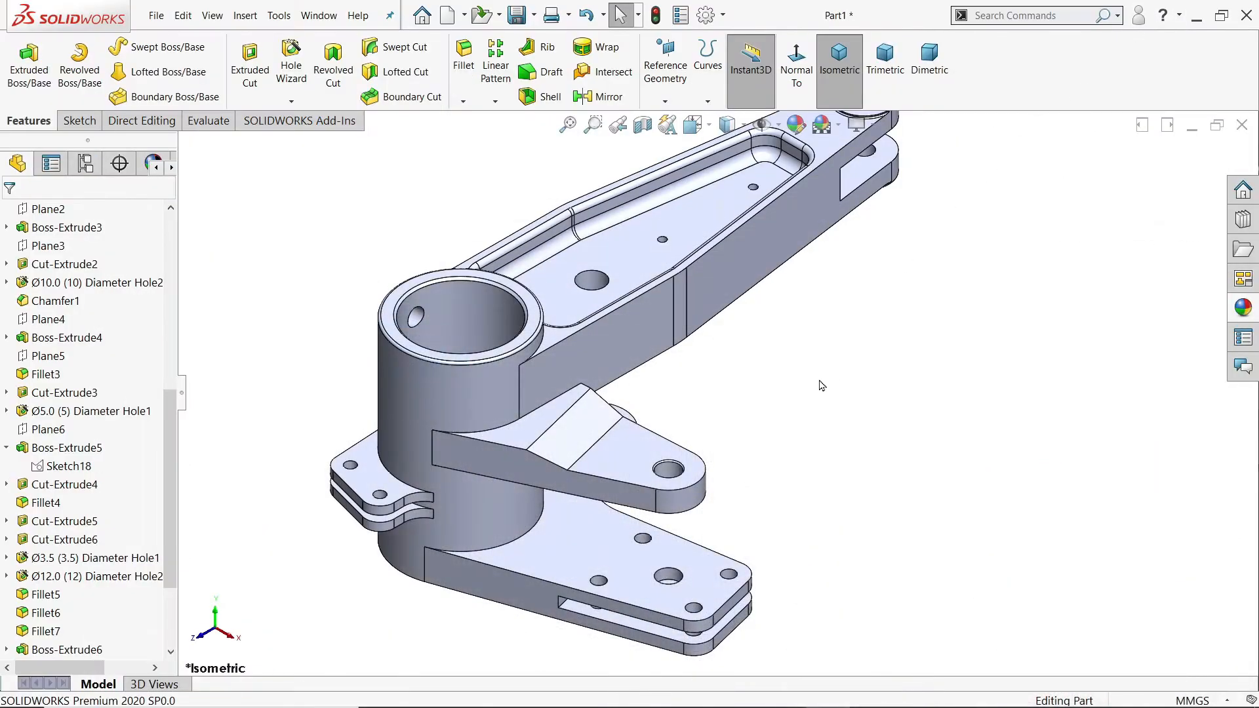
{"action": "scroll", "coordinate": [718, 386], "scroll_direction": "up", "scroll_amount": 2}
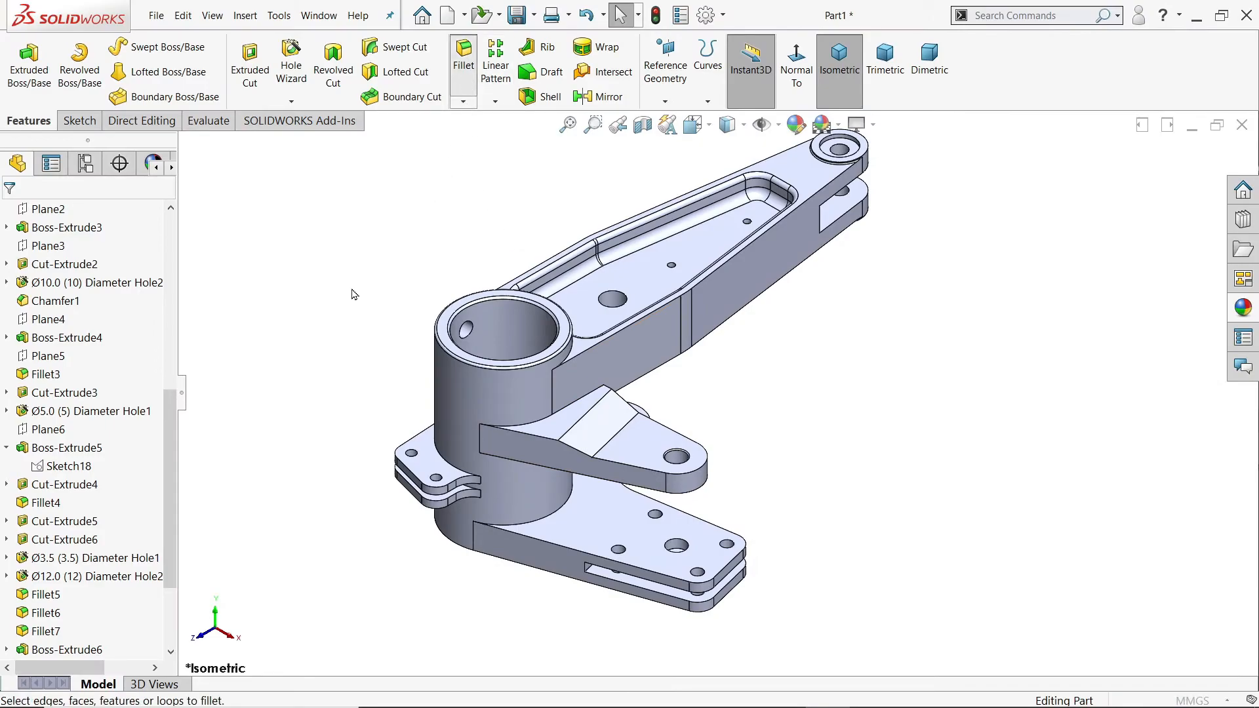
{"action": "middle_click_drag", "start_coordinate": [680, 477], "coordinate": [631, 331]}
{"action": "scroll", "coordinate": [584, 349], "scroll_direction": "down", "scroll_amount": 2}
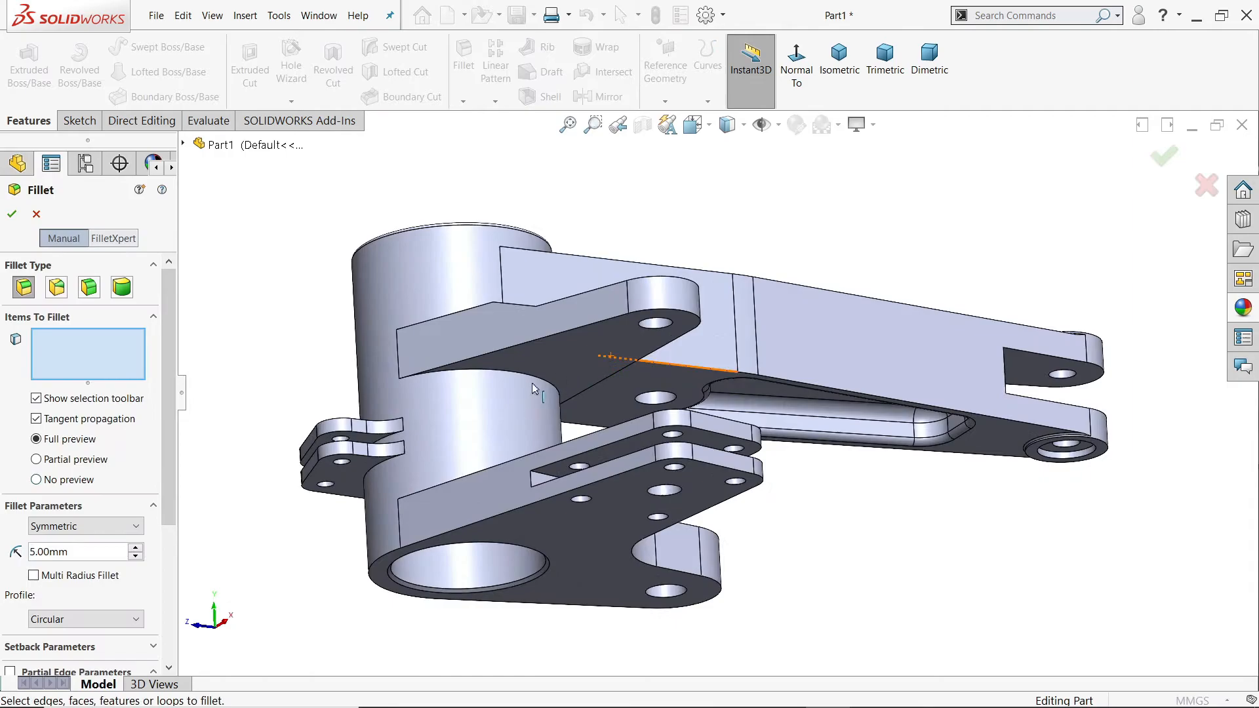
{"action": "left_click", "coordinate": [532, 387]}
{"action": "middle_click_drag", "start_coordinate": [533, 386], "coordinate": [589, 523]}
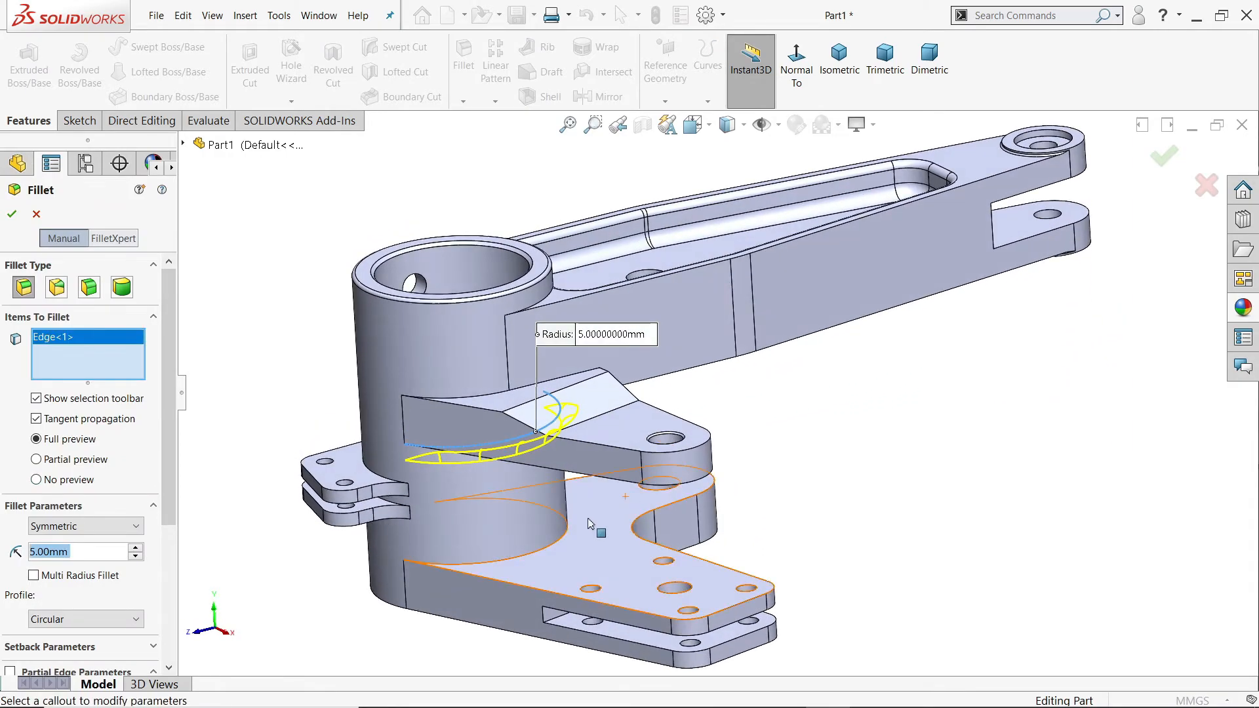
{"action": "left_click", "coordinate": [553, 550]}
{"action": "scroll", "coordinate": [367, 477], "scroll_direction": "down", "scroll_amount": 5}
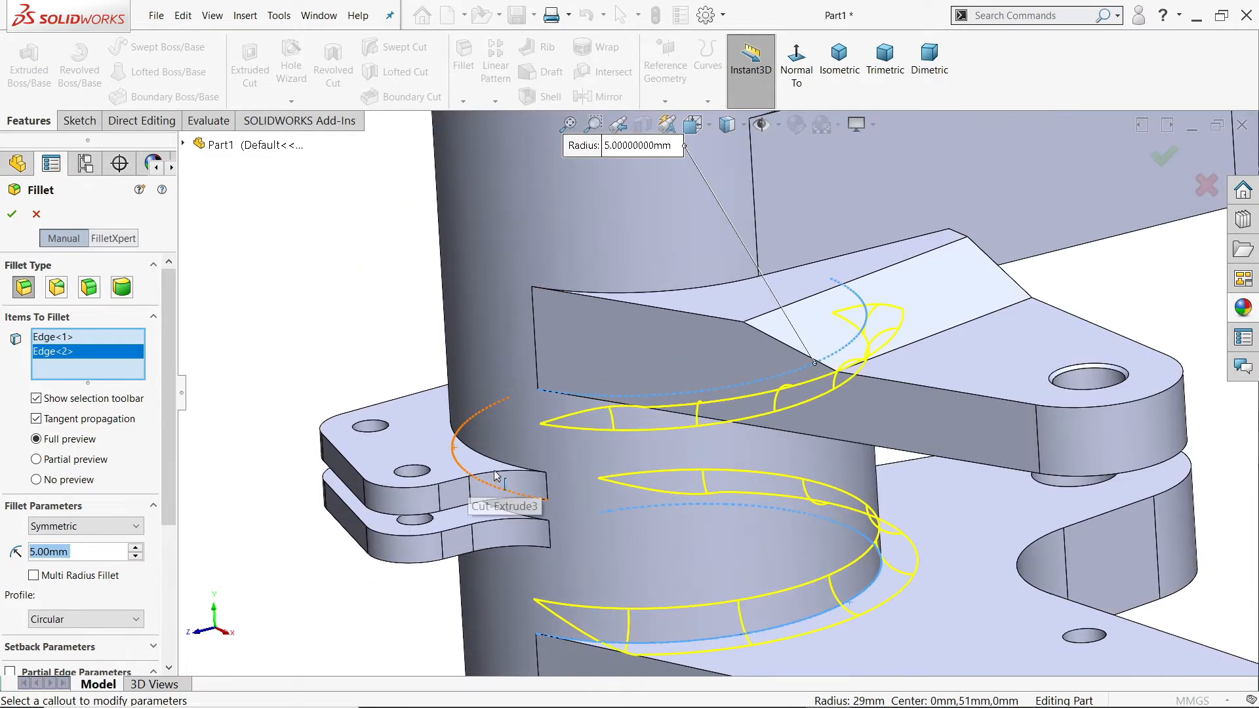
{"action": "left_click", "coordinate": [535, 524]}
{"action": "middle_click_drag", "start_coordinate": [537, 526], "coordinate": [585, 608]}
{"action": "left_click", "coordinate": [486, 564]}
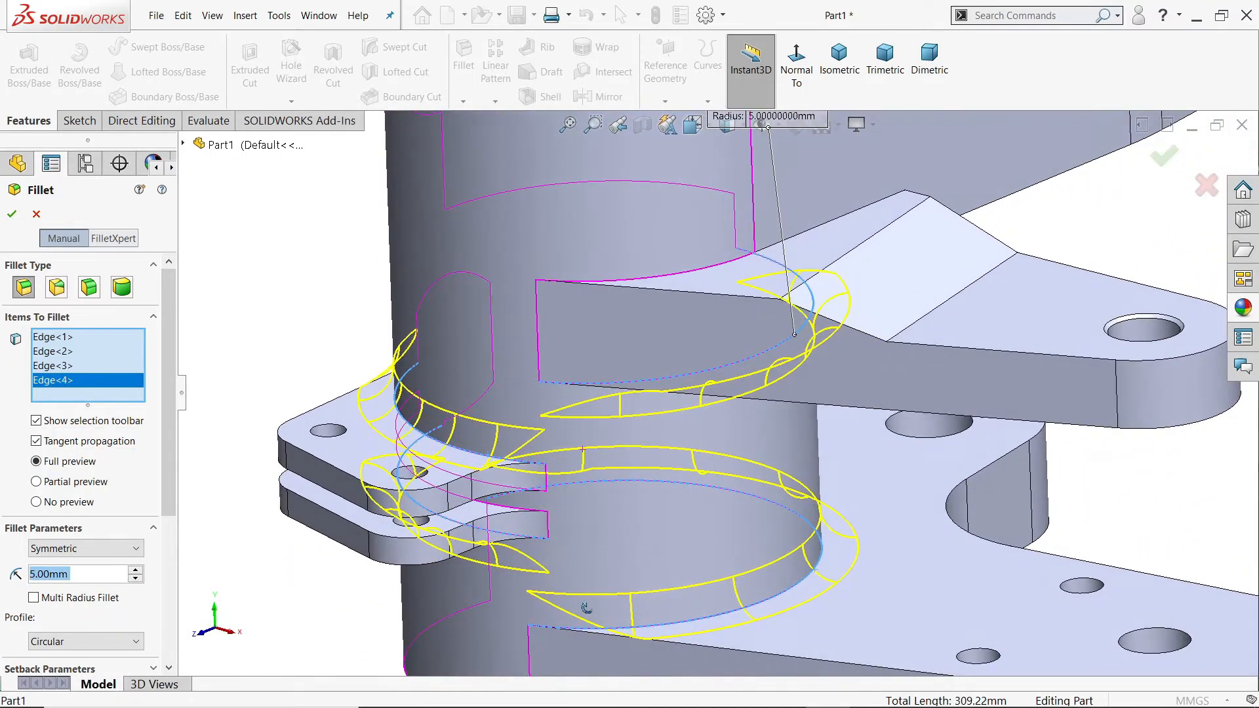
Step: Add the middle arm's upper edge at the barrel and its adjoining short side edge, and create the 5 mm fillet
{"action": "scroll", "coordinate": [677, 487], "scroll_direction": "up", "scroll_amount": 3}
{"action": "middle_click_drag", "start_coordinate": [859, 369], "coordinate": [703, 481]}
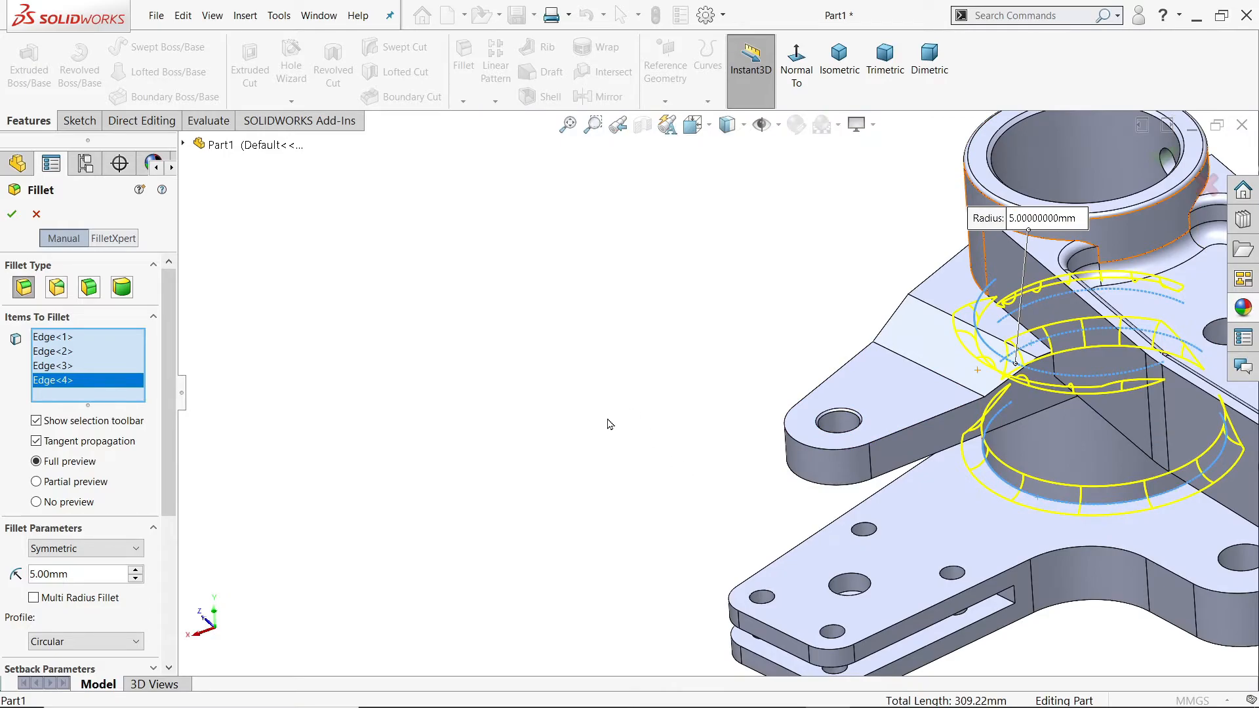
{"action": "middle_click_drag", "start_coordinate": [828, 393], "coordinate": [581, 365]}
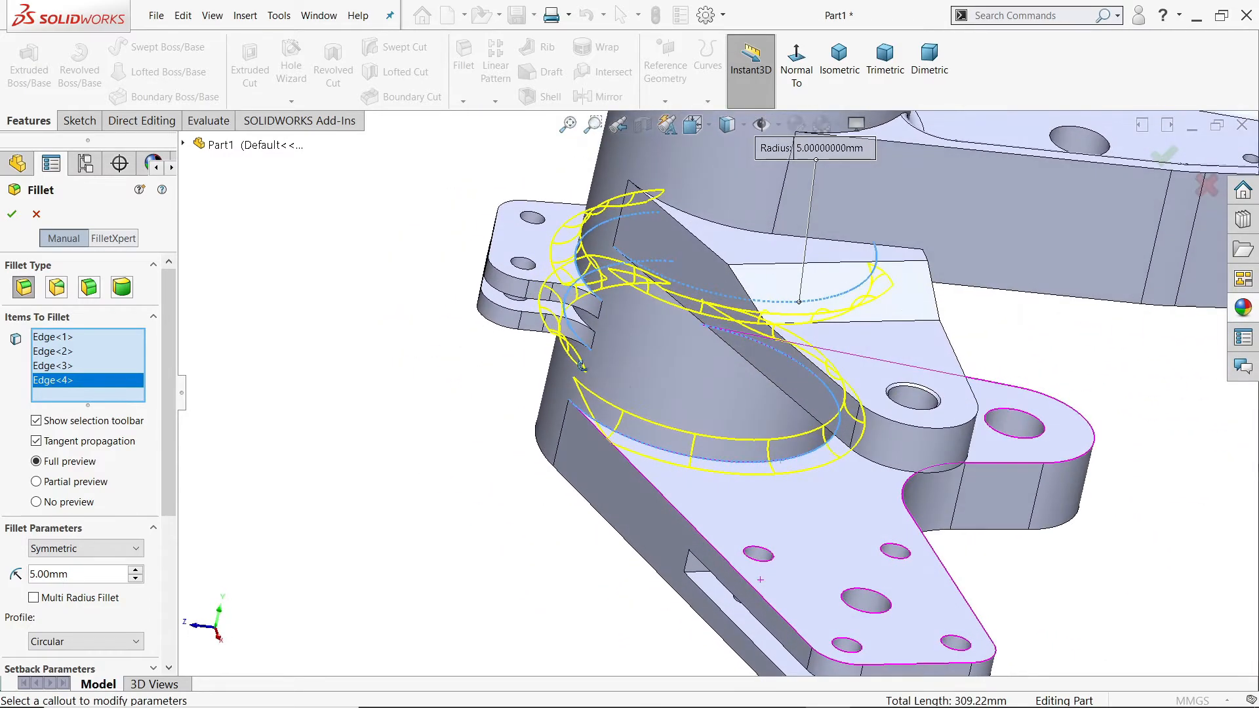
{"action": "scroll", "coordinate": [807, 184], "scroll_direction": "down", "scroll_amount": 3}
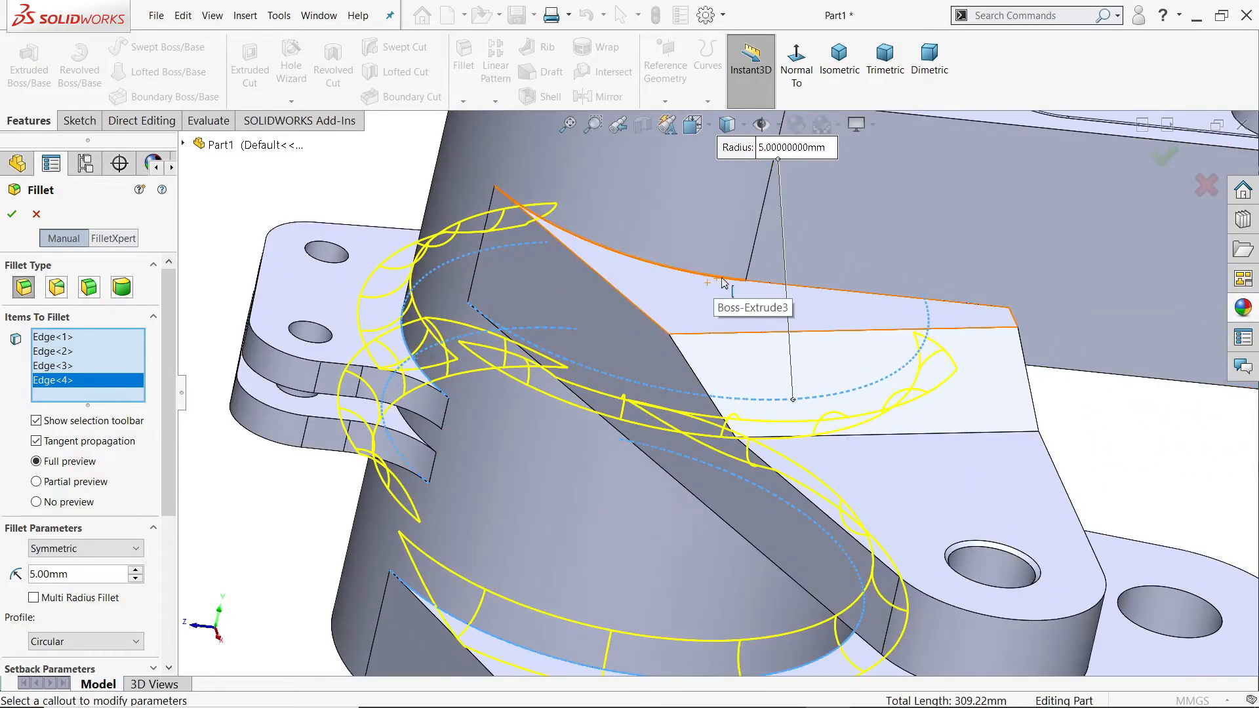
{"action": "left_click", "coordinate": [723, 283]}
{"action": "scroll", "coordinate": [846, 348], "scroll_direction": "up", "scroll_amount": 3}
{"action": "scroll", "coordinate": [870, 354], "scroll_direction": "down", "scroll_amount": 2}
{"action": "middle_click_drag", "start_coordinate": [870, 354], "coordinate": [872, 376]}
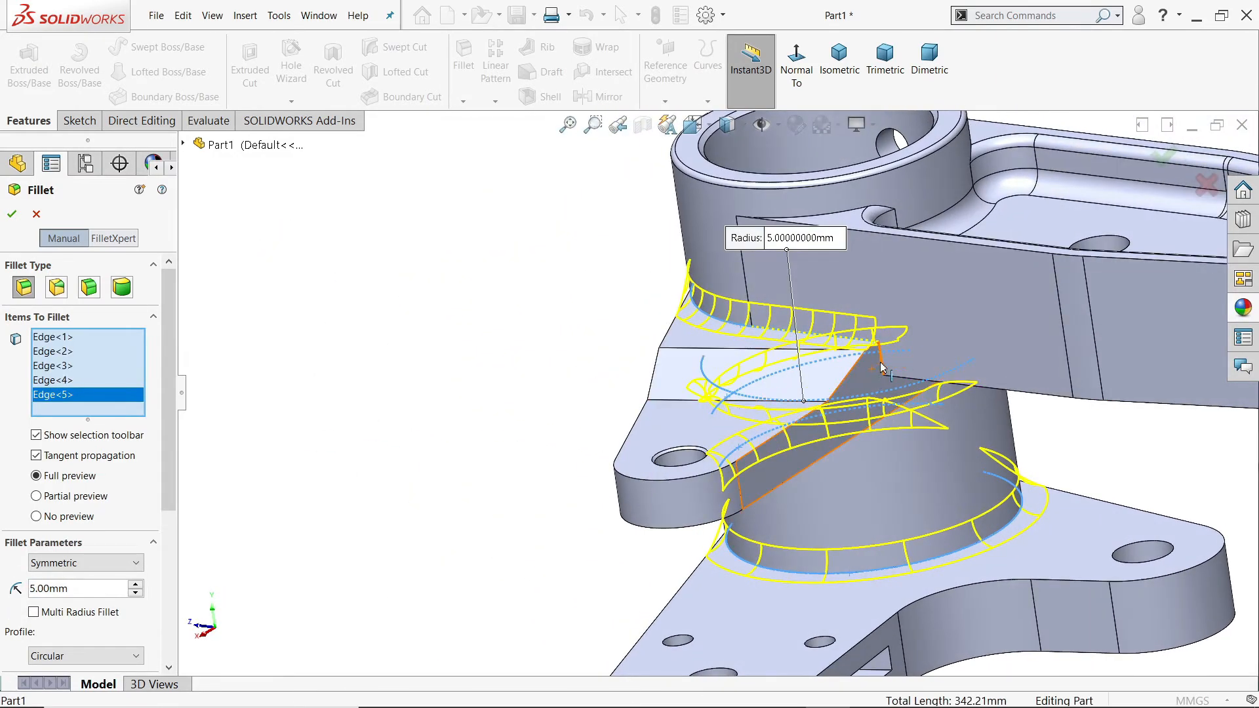
{"action": "left_click", "coordinate": [881, 368]}
{"action": "scroll", "coordinate": [672, 454], "scroll_direction": "up", "scroll_amount": 2}
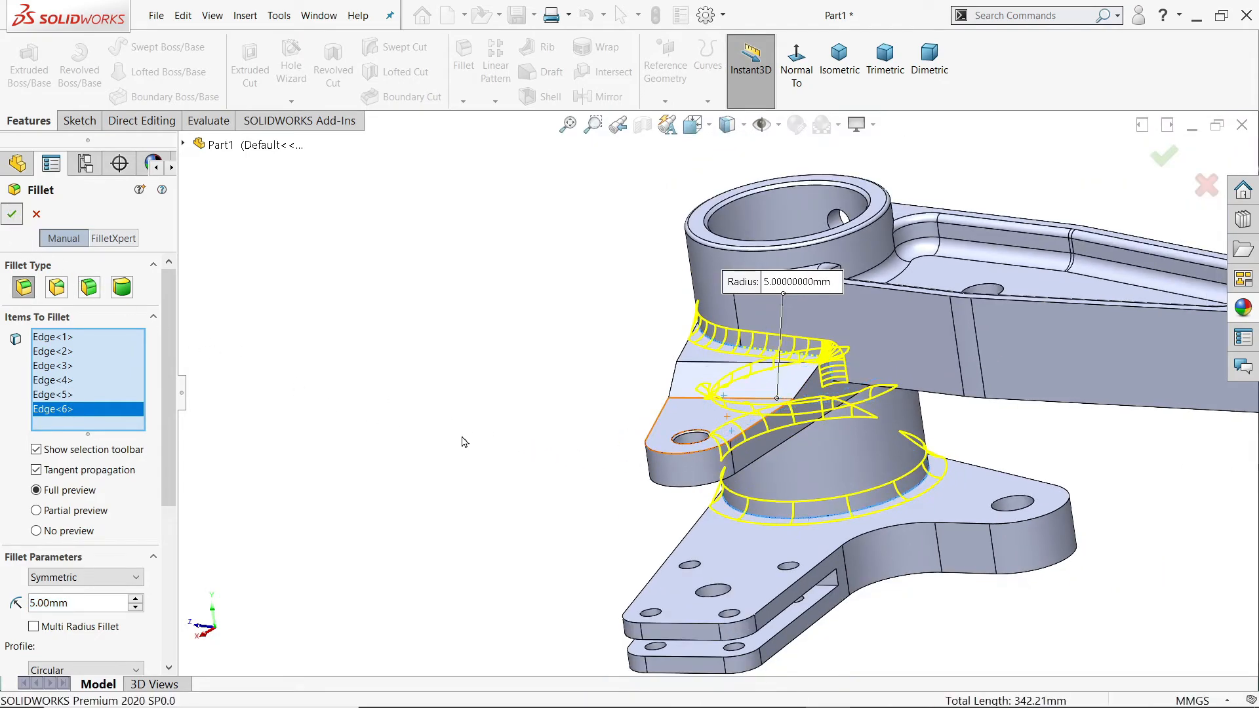
{"action": "key", "text": "Return"}
Step: Show the temporary axes and orient the view normal to the long arm's pocket floor
{"action": "middle_click_drag", "start_coordinate": [463, 441], "coordinate": [321, 402]}
{"action": "left_click_drag", "start_coordinate": [171, 412], "coordinate": [171, 335]}
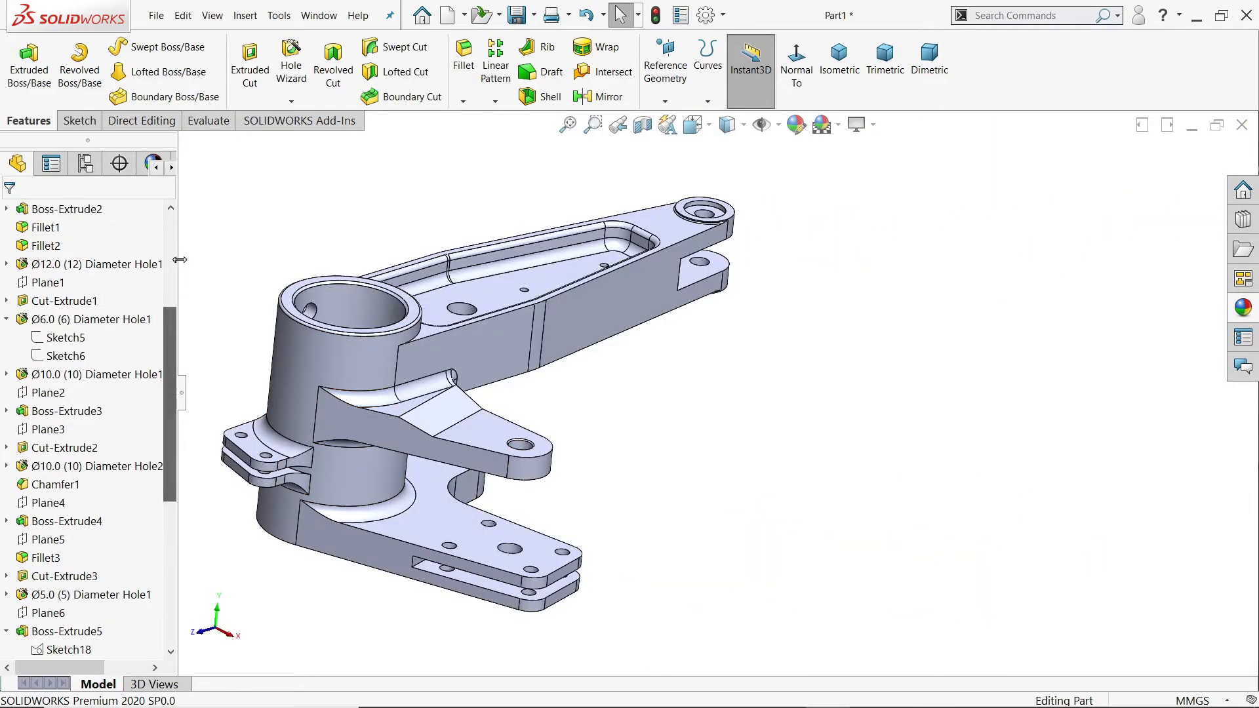
{"action": "left_click", "coordinate": [779, 128]}
{"action": "middle_click_drag", "start_coordinate": [695, 373], "coordinate": [671, 410]}
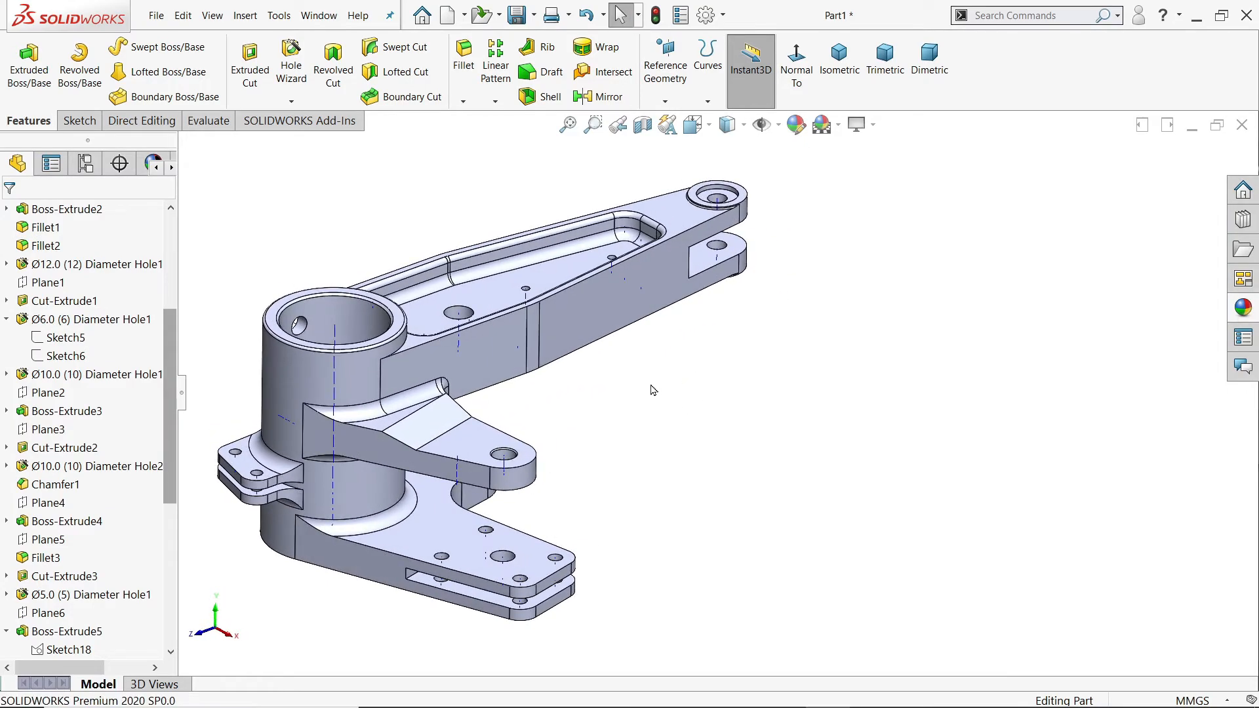
{"action": "left_click", "coordinate": [432, 310]}
{"action": "left_click", "coordinate": [796, 69]}
{"action": "left_click", "coordinate": [898, 362]}
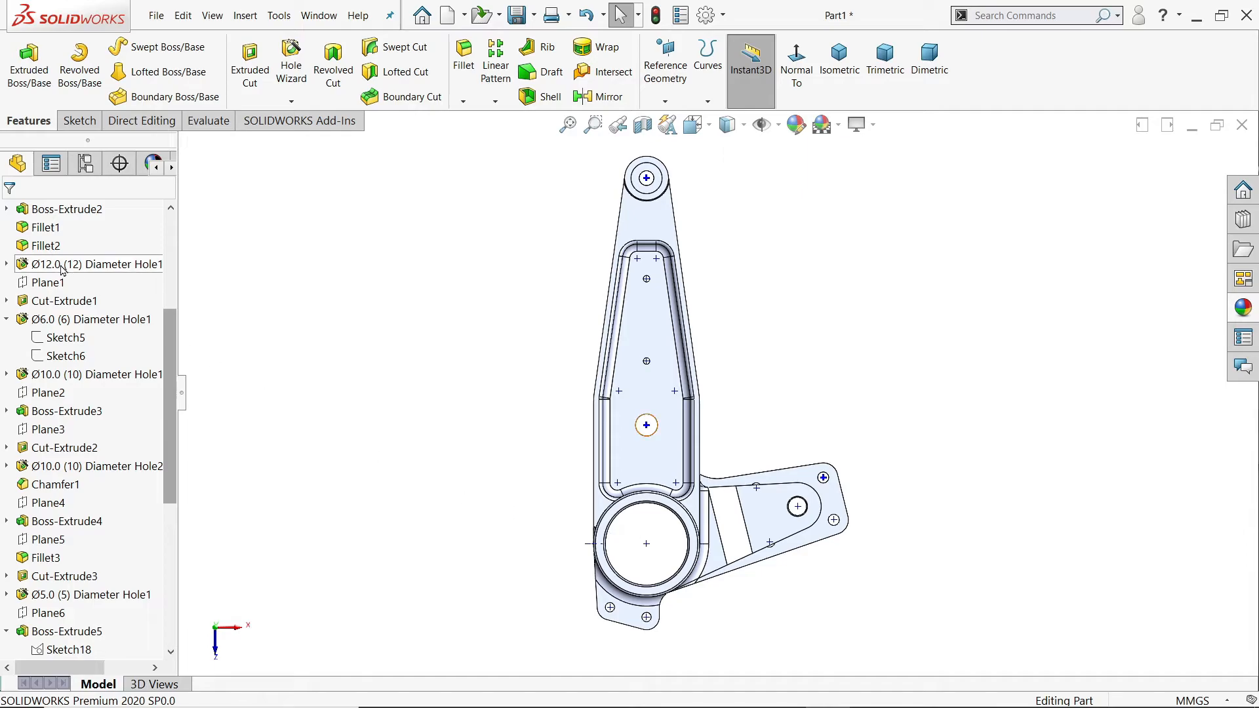
Step: Set up a reference plane using the Right Plane and the barrel's temporary axis as references
{"action": "scroll", "coordinate": [72, 314], "scroll_direction": "up", "scroll_amount": 4}
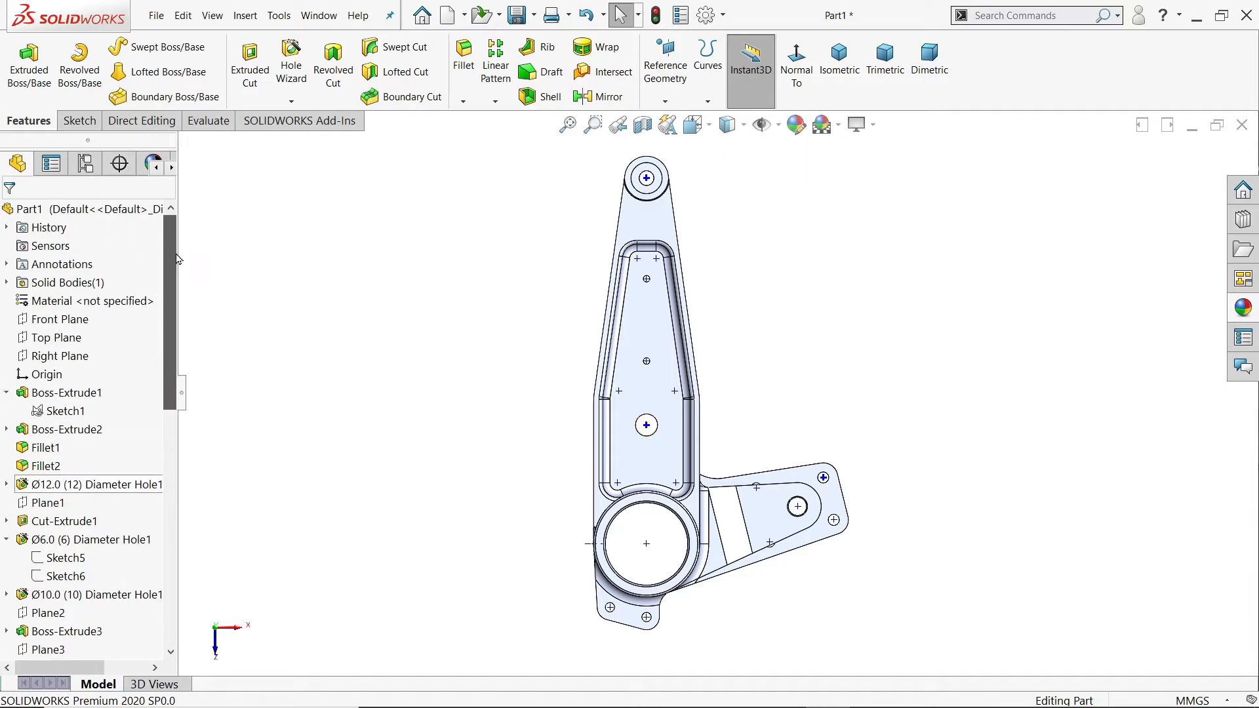
{"action": "left_click", "coordinate": [60, 356]}
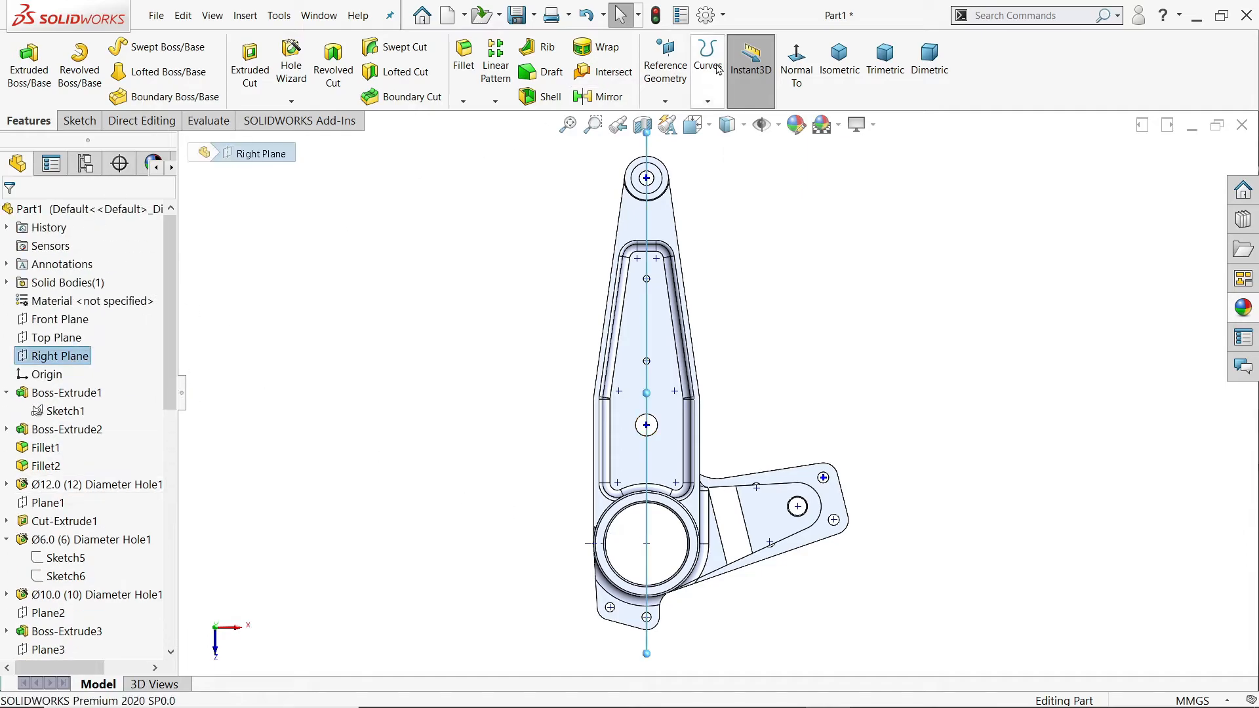
{"action": "left_click", "coordinate": [665, 105]}
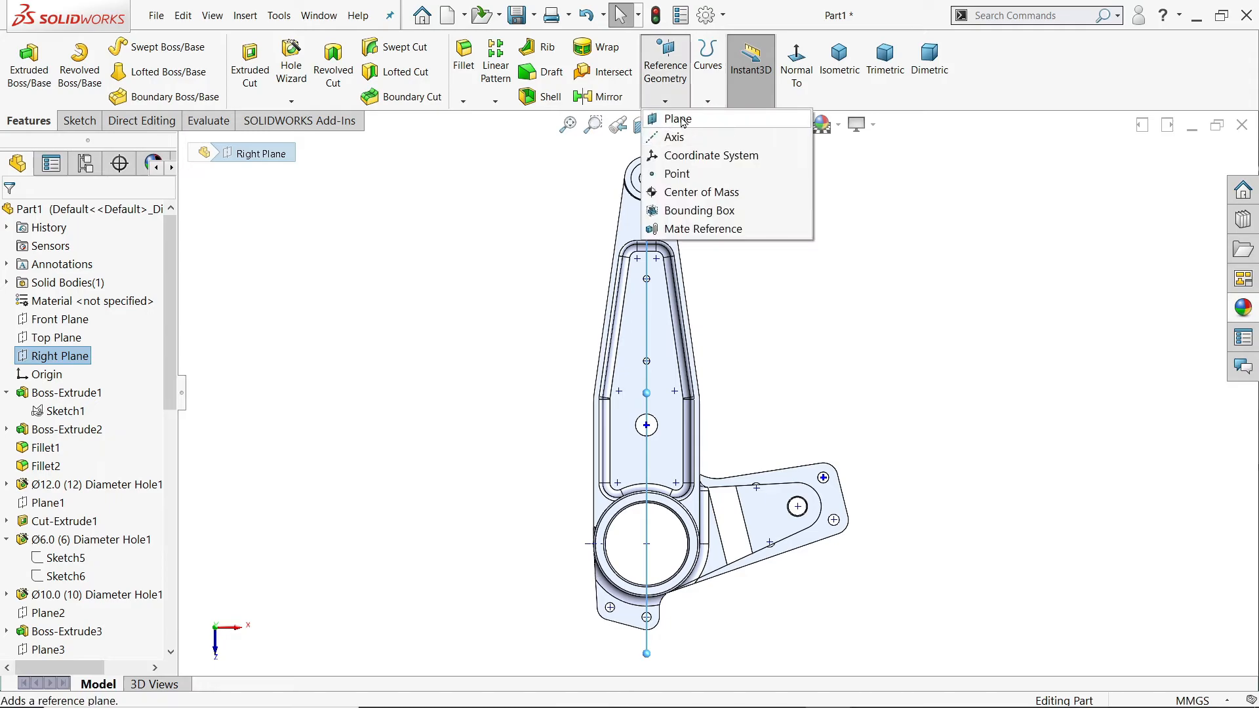
{"action": "left_click", "coordinate": [675, 115]}
{"action": "scroll", "coordinate": [710, 538], "scroll_direction": "down", "scroll_amount": 1}
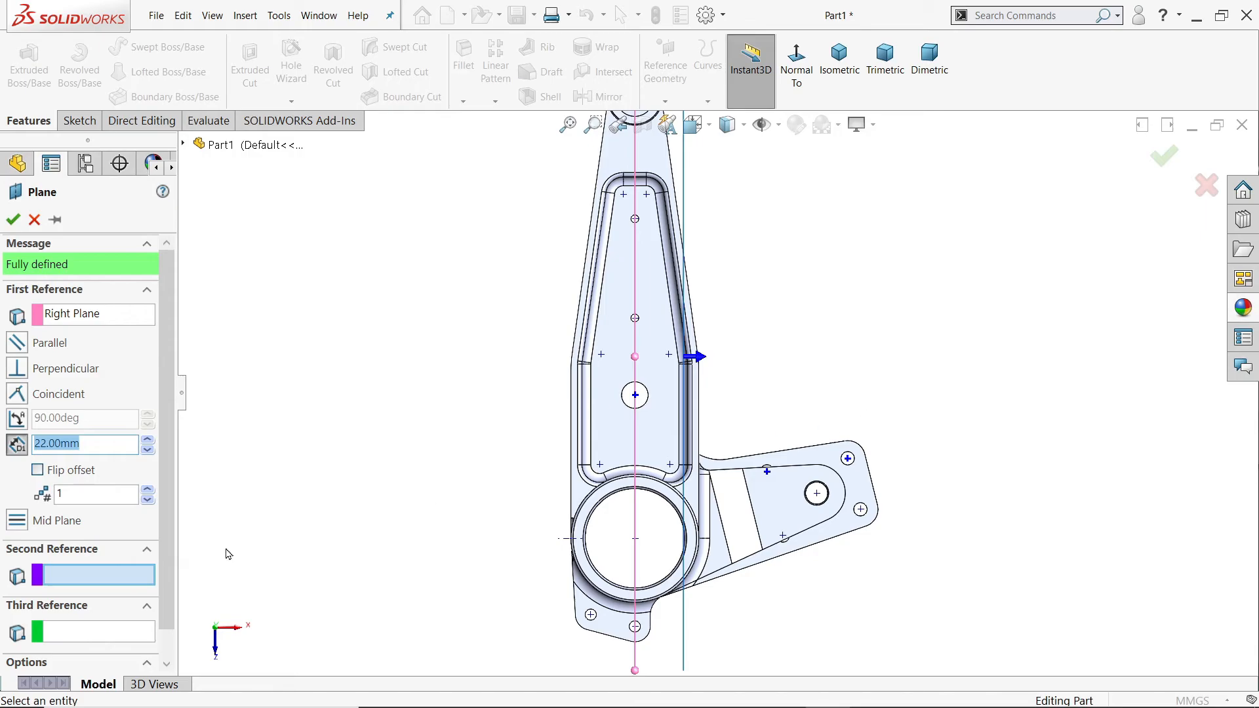
{"action": "middle_click_drag", "start_coordinate": [802, 402], "coordinate": [796, 402]}
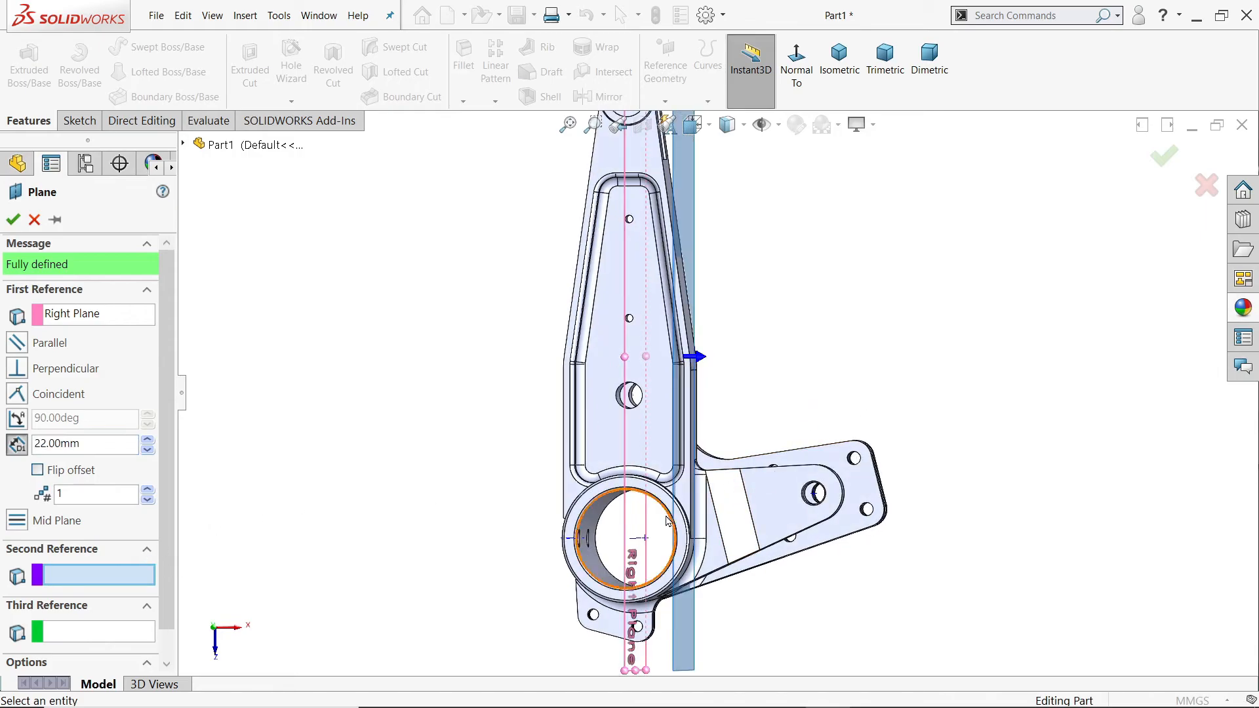
{"action": "left_click", "coordinate": [640, 542]}
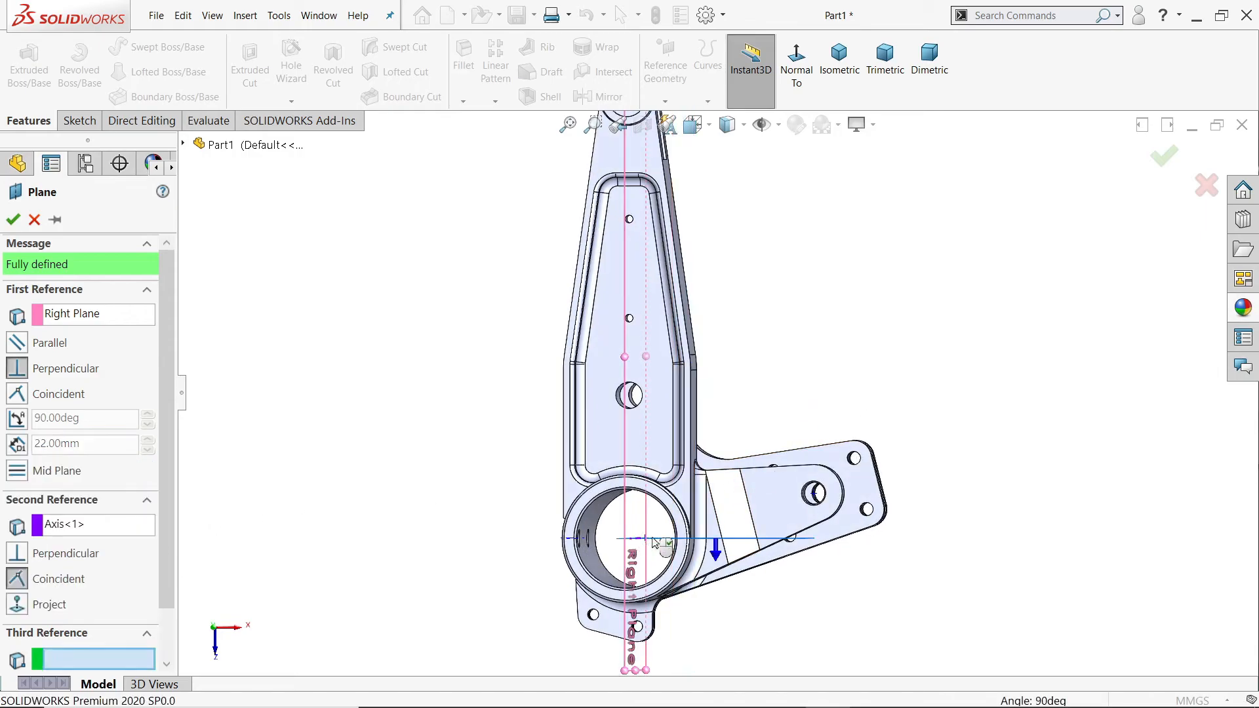
Step: Set the reference plane's angle to the Right Plane to 60 degrees and create the plane
{"action": "mouse_move", "coordinate": [827, 394]}
{"action": "middle_mouse_down"}
{"action": "mouse_move", "coordinate": [843, 376]}
{"action": "mouse_move", "coordinate": [835, 435]}
{"action": "middle_mouse_up"}
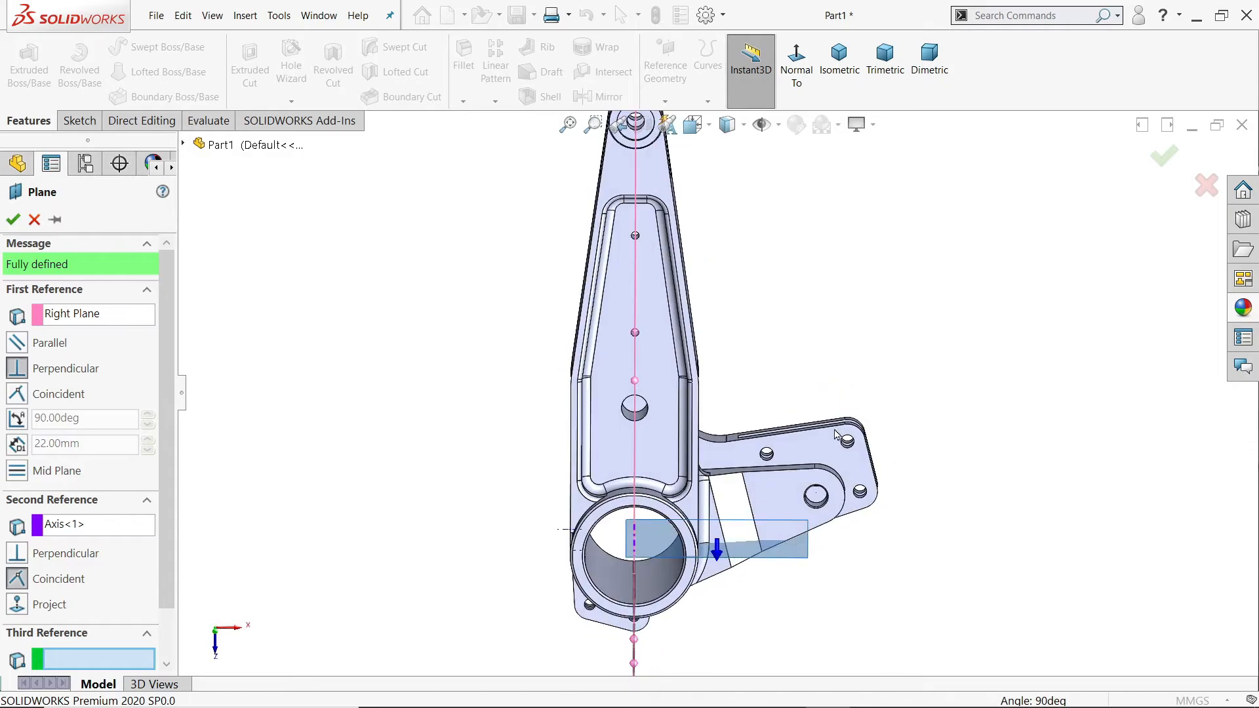
{"action": "left_click", "coordinate": [17, 424]}
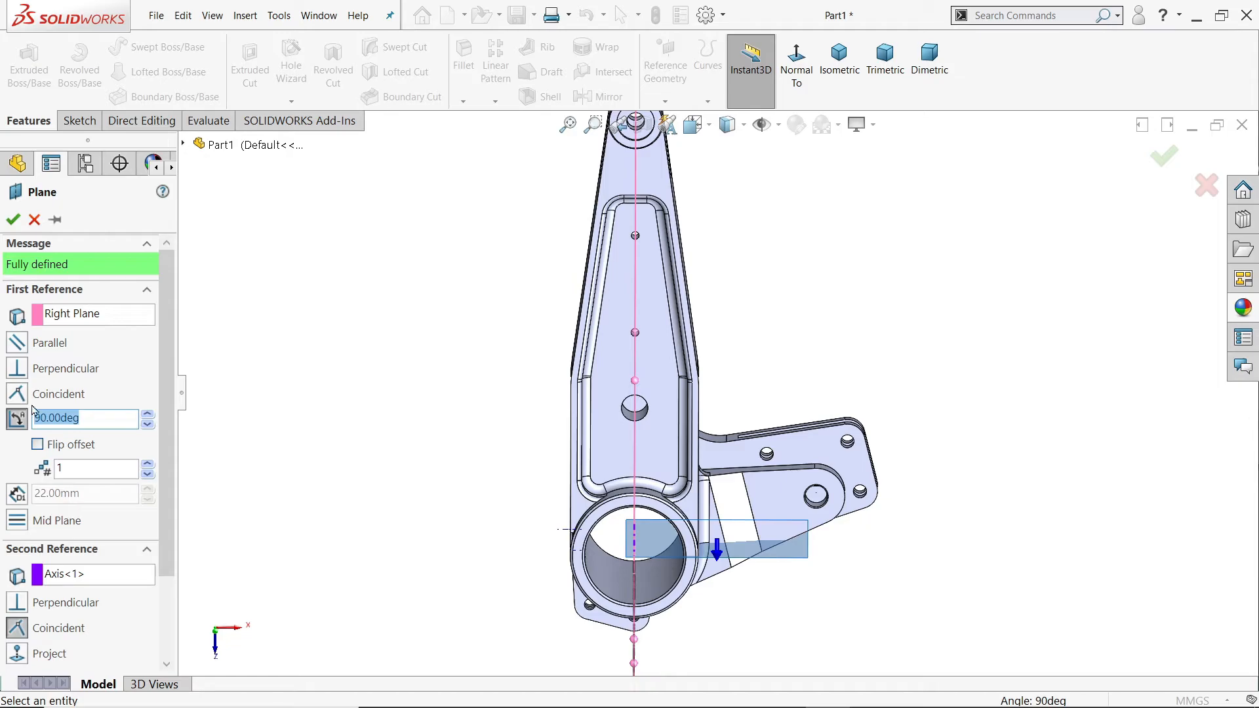
{"action": "type", "text": "60"}
{"action": "key", "text": "Return"}
{"action": "middle_click_drag", "start_coordinate": [344, 395], "coordinate": [332, 356]}
{"action": "scroll", "coordinate": [609, 518], "scroll_direction": "down", "scroll_amount": 3}
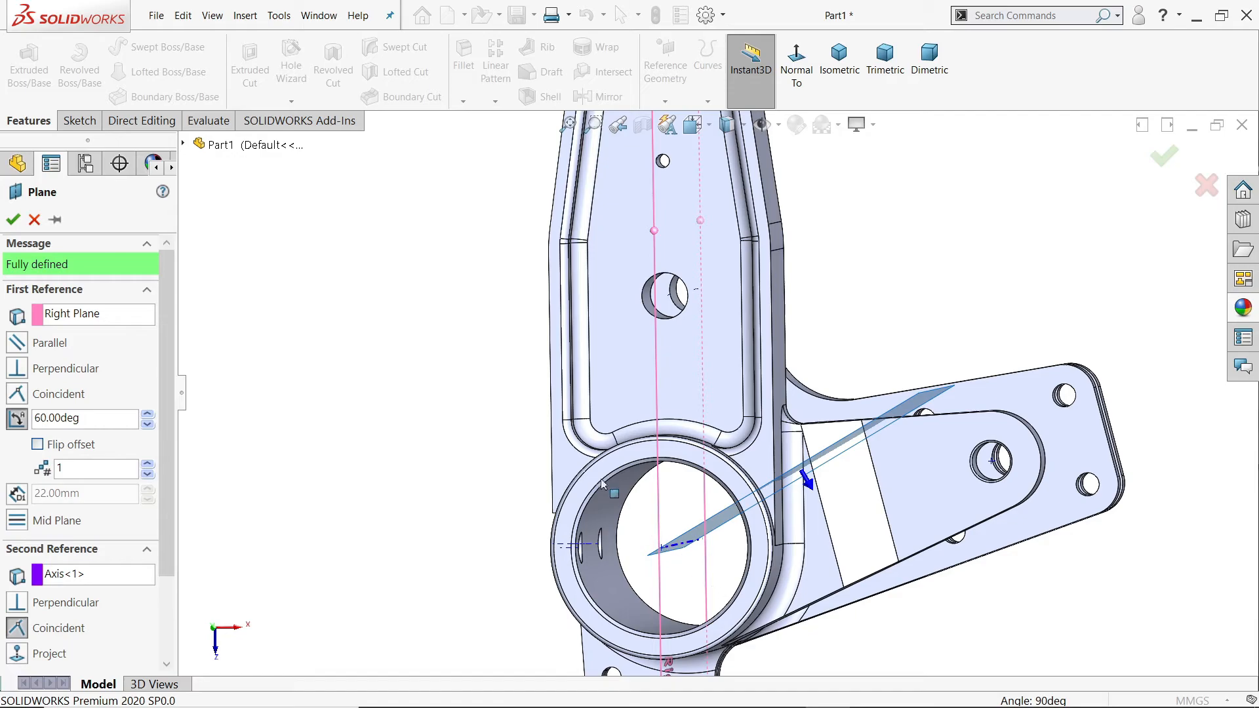
{"action": "mouse_move", "coordinate": [734, 524]}
{"action": "middle_mouse_down"}
{"action": "mouse_move", "coordinate": [751, 529]}
{"action": "mouse_move", "coordinate": [740, 517]}
{"action": "middle_mouse_up"}
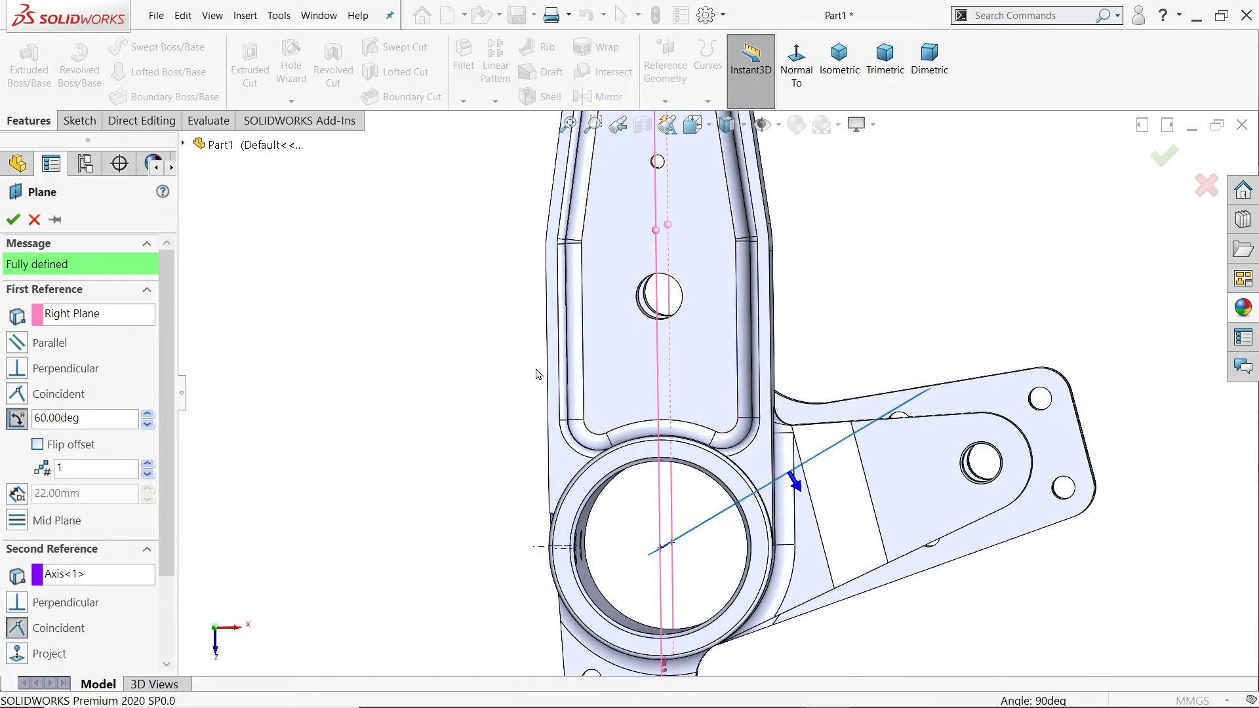
{"action": "left_click", "coordinate": [12, 219]}
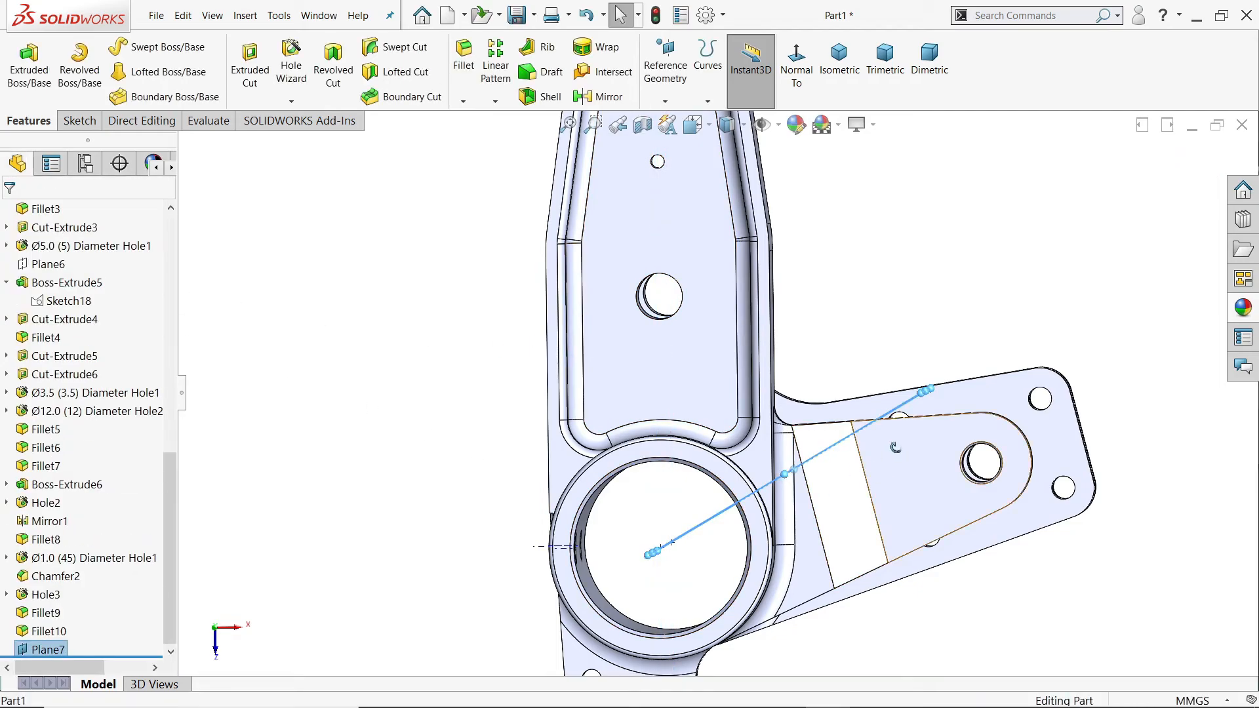
Step: Sketch an 8 mm diameter circle on the new angled plane, centred on the barrel axis about 13 mm from the origin
{"action": "middle_click_drag", "start_coordinate": [852, 458], "coordinate": [905, 473]}
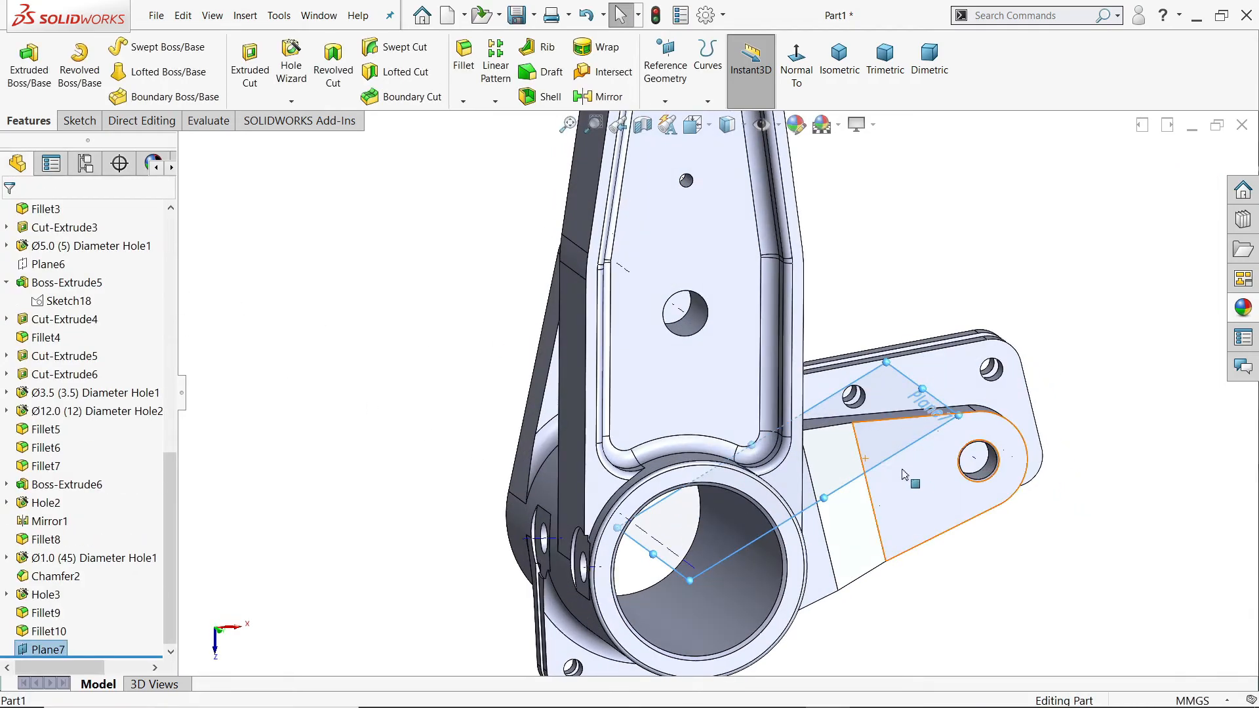
{"action": "left_click", "coordinate": [79, 121]}
{"action": "left_click", "coordinate": [21, 59]}
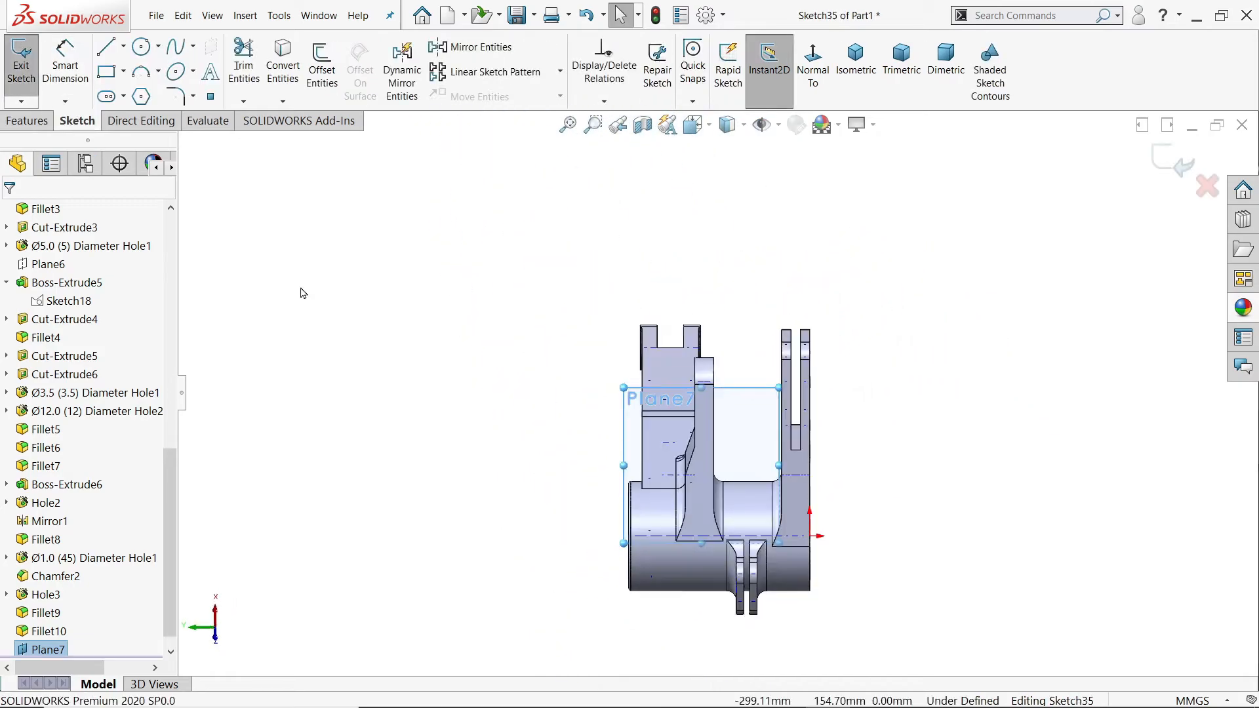
{"action": "scroll", "coordinate": [770, 557], "scroll_direction": "down", "scroll_amount": 2}
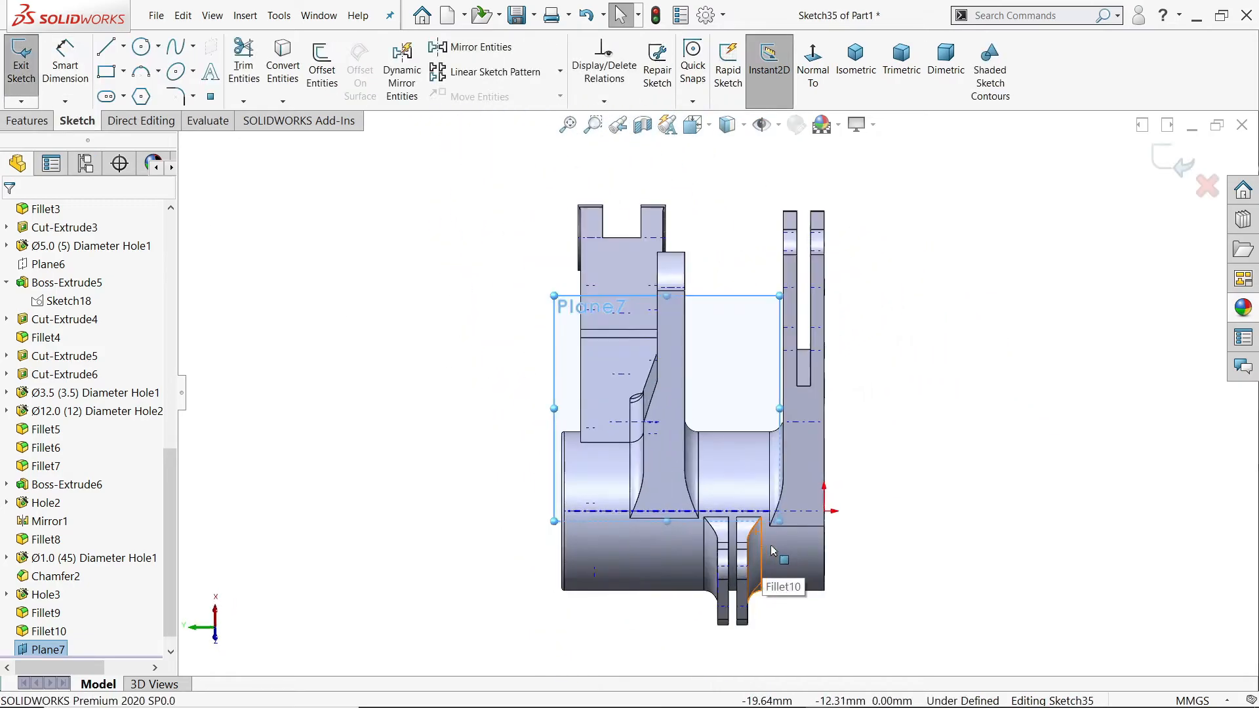
{"action": "scroll", "coordinate": [771, 547], "scroll_direction": "down", "scroll_amount": 1}
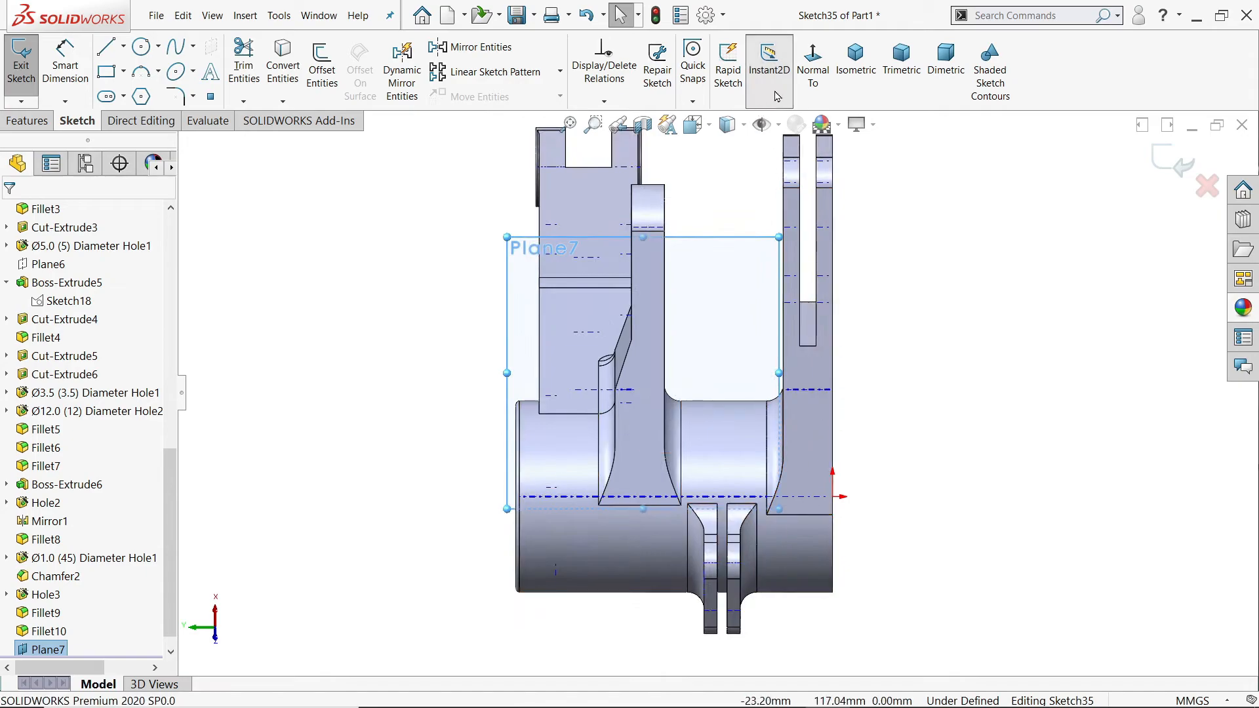
{"action": "left_click", "coordinate": [142, 47]}
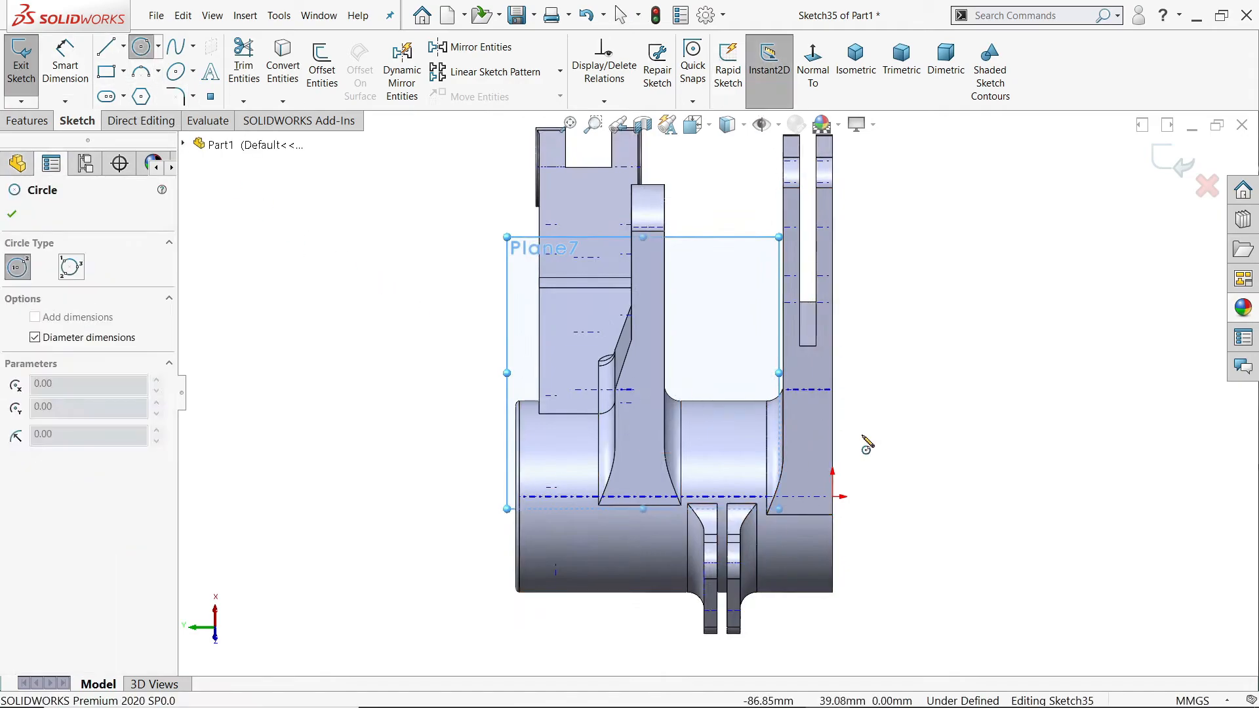
{"action": "scroll", "coordinate": [793, 475], "scroll_direction": "down", "scroll_amount": 3}
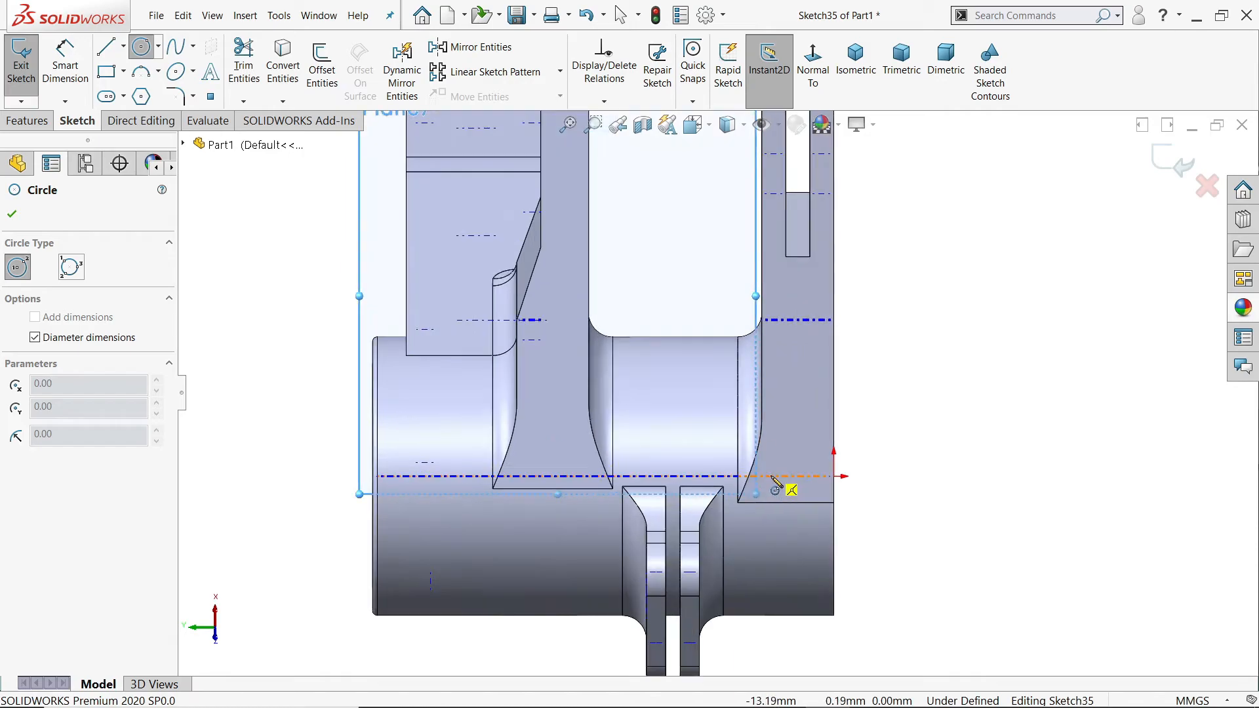
{"action": "left_click", "coordinate": [772, 477]}
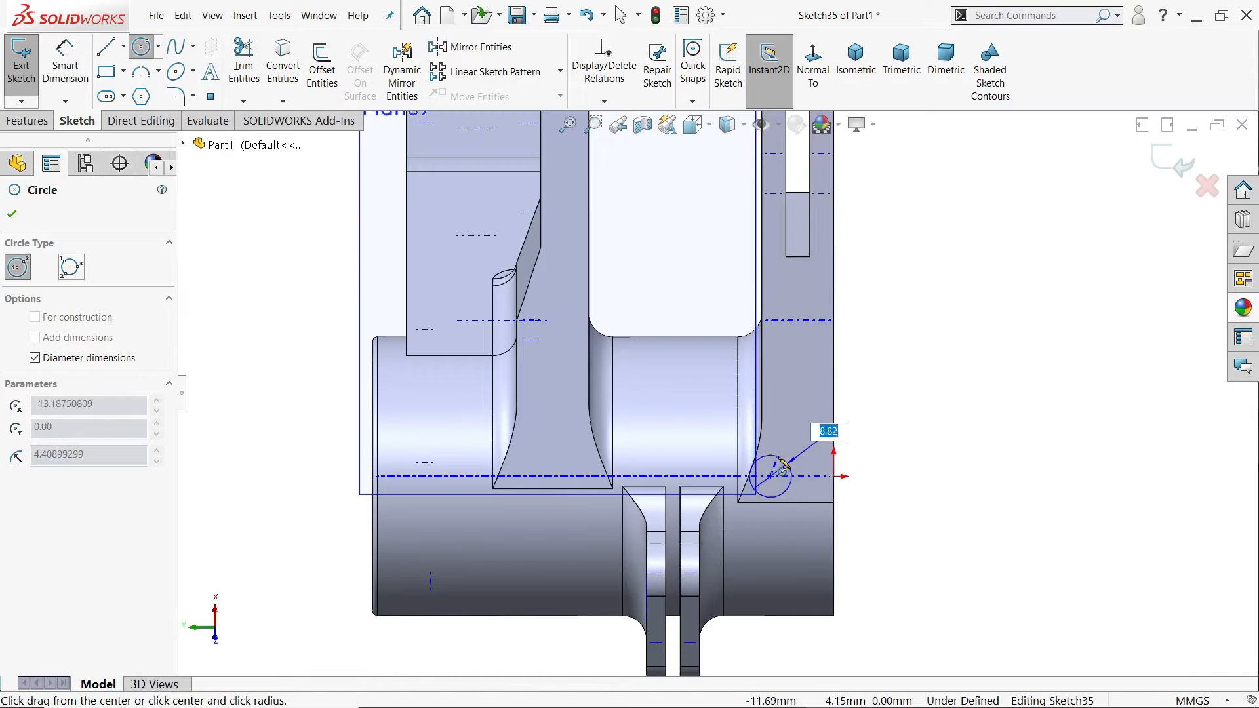
{"action": "type", "text": "8"}
{"action": "key", "text": "Return"}
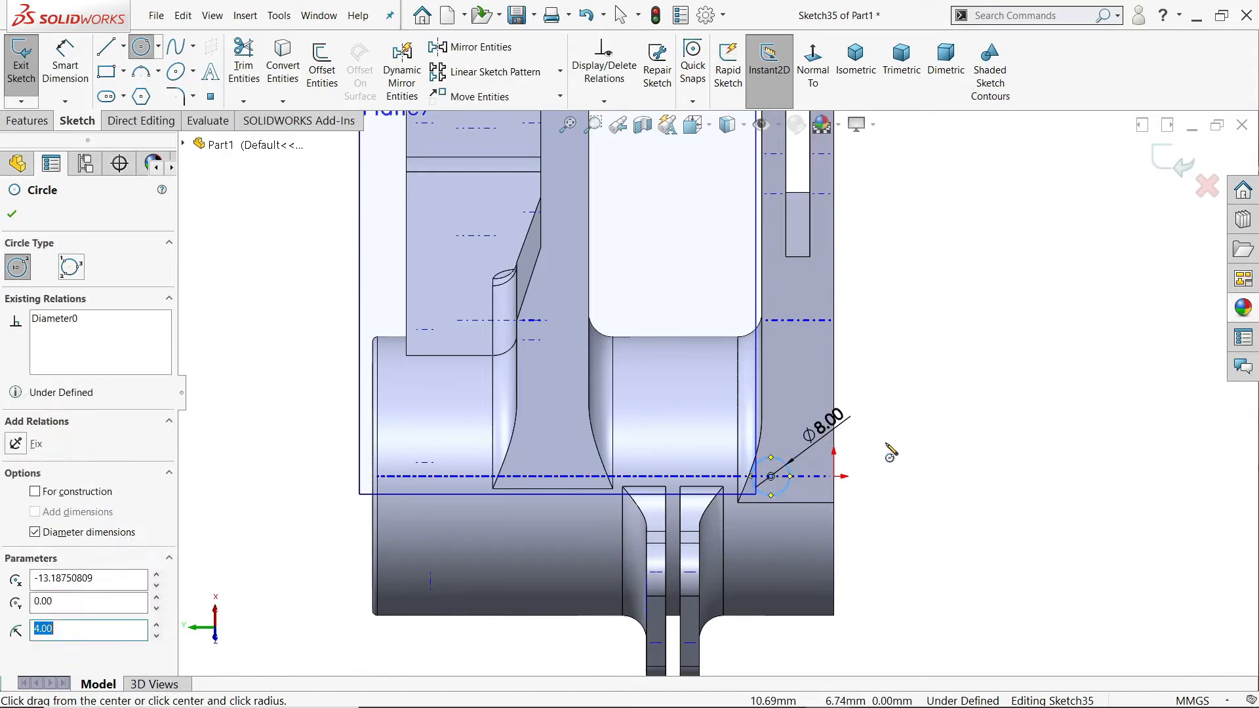
Step: Dimension the circle's centre 22 mm from the barrel's end edge at the origin
{"action": "left_click", "coordinate": [65, 65]}
{"action": "scroll", "coordinate": [757, 472], "scroll_direction": "down", "scroll_amount": 3}
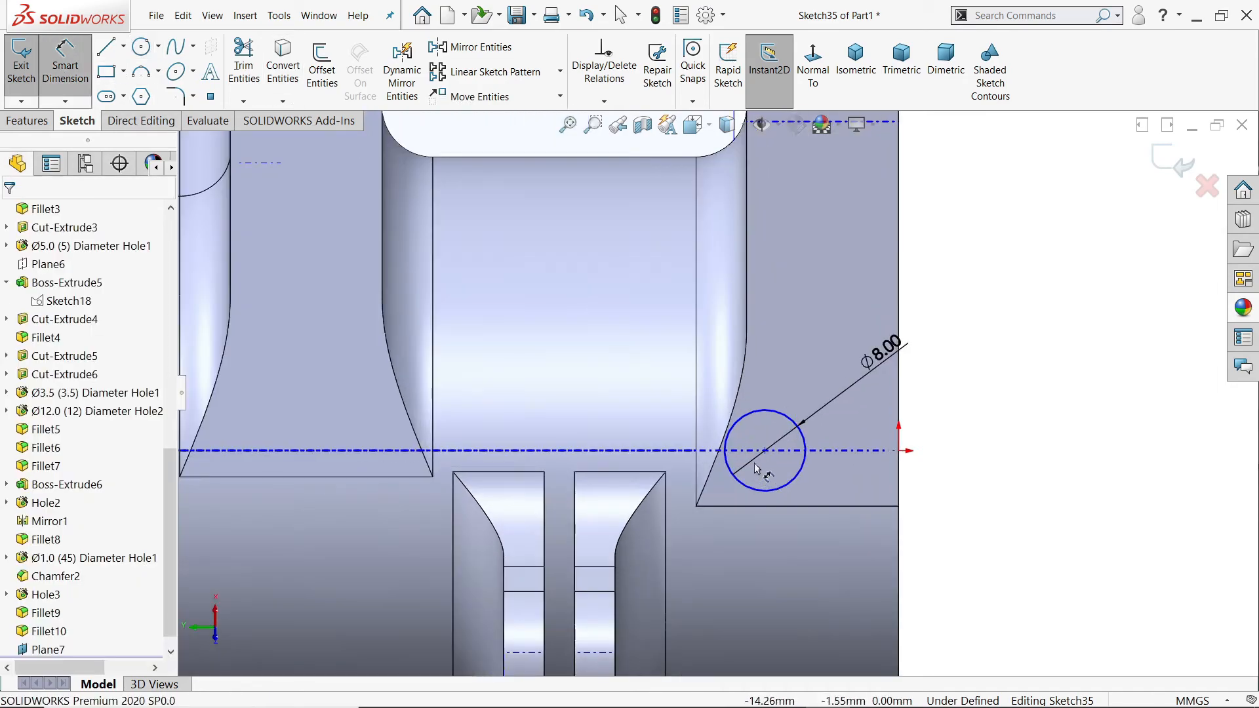
{"action": "left_click", "coordinate": [764, 451]}
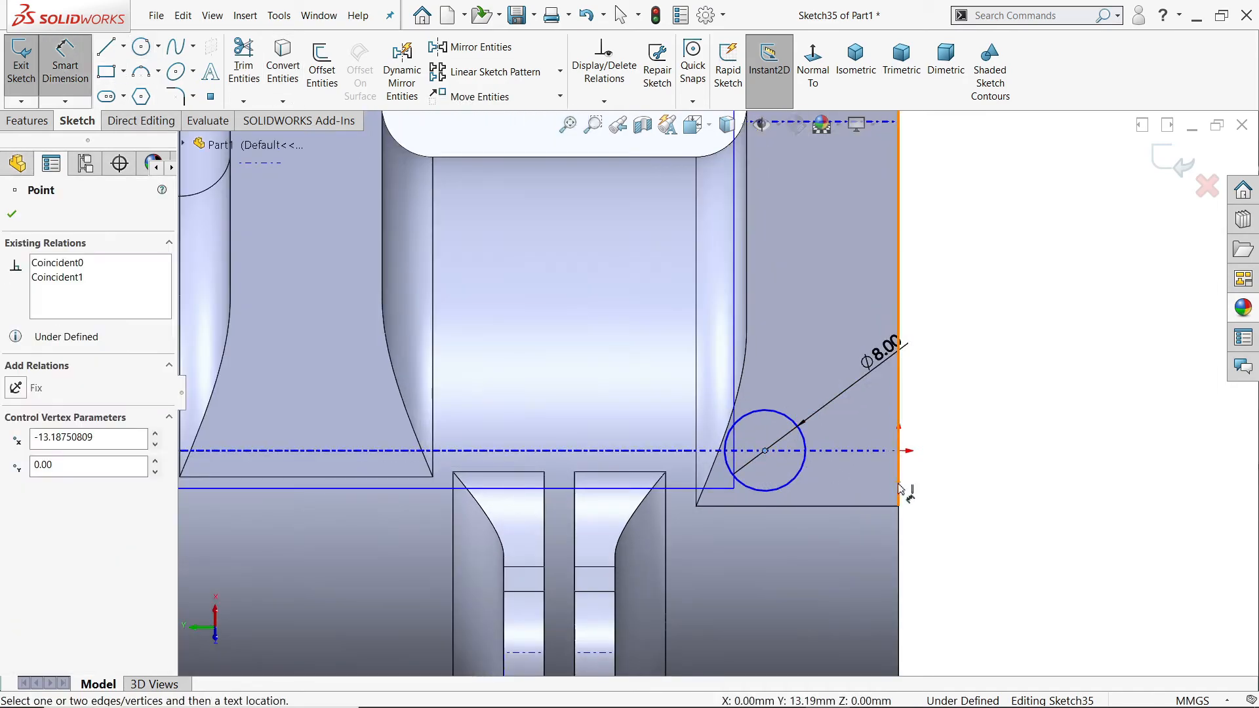
{"action": "left_click", "coordinate": [899, 489]}
{"action": "left_click", "coordinate": [975, 272]}
{"action": "type", "text": "22"}
{"action": "key", "text": "Return"}
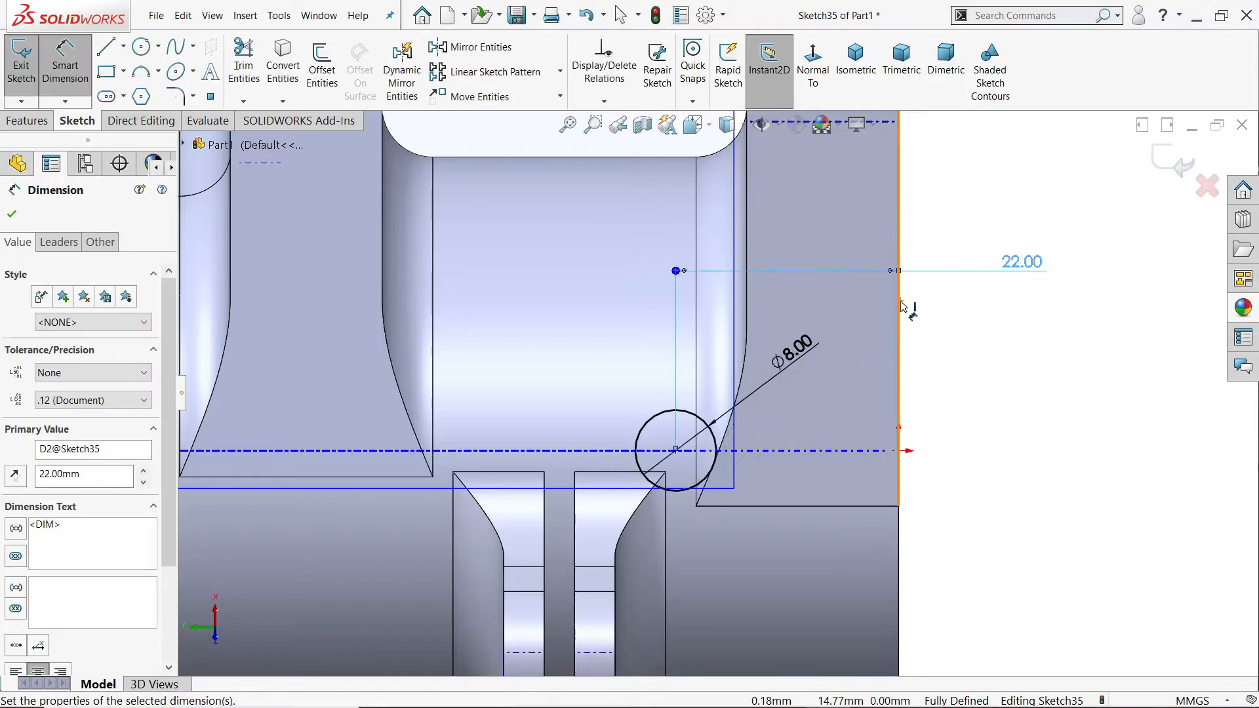
Step: Cut the 8 mm circle through the barrel with an Extruded Cut set to Through All - Both
{"action": "scroll", "coordinate": [898, 434], "scroll_direction": "up", "scroll_amount": 3}
{"action": "scroll", "coordinate": [896, 433], "scroll_direction": "up", "scroll_amount": 1}
{"action": "mouse_move", "coordinate": [896, 434]}
{"action": "middle_mouse_down"}
{"action": "mouse_move", "coordinate": [747, 377]}
{"action": "mouse_move", "coordinate": [1025, 357]}
{"action": "mouse_move", "coordinate": [936, 395]}
{"action": "mouse_move", "coordinate": [879, 443]}
{"action": "mouse_move", "coordinate": [882, 317]}
{"action": "mouse_move", "coordinate": [915, 451]}
{"action": "mouse_move", "coordinate": [899, 439]}
{"action": "middle_mouse_up"}
{"action": "scroll", "coordinate": [724, 286], "scroll_direction": "down", "scroll_amount": 3}
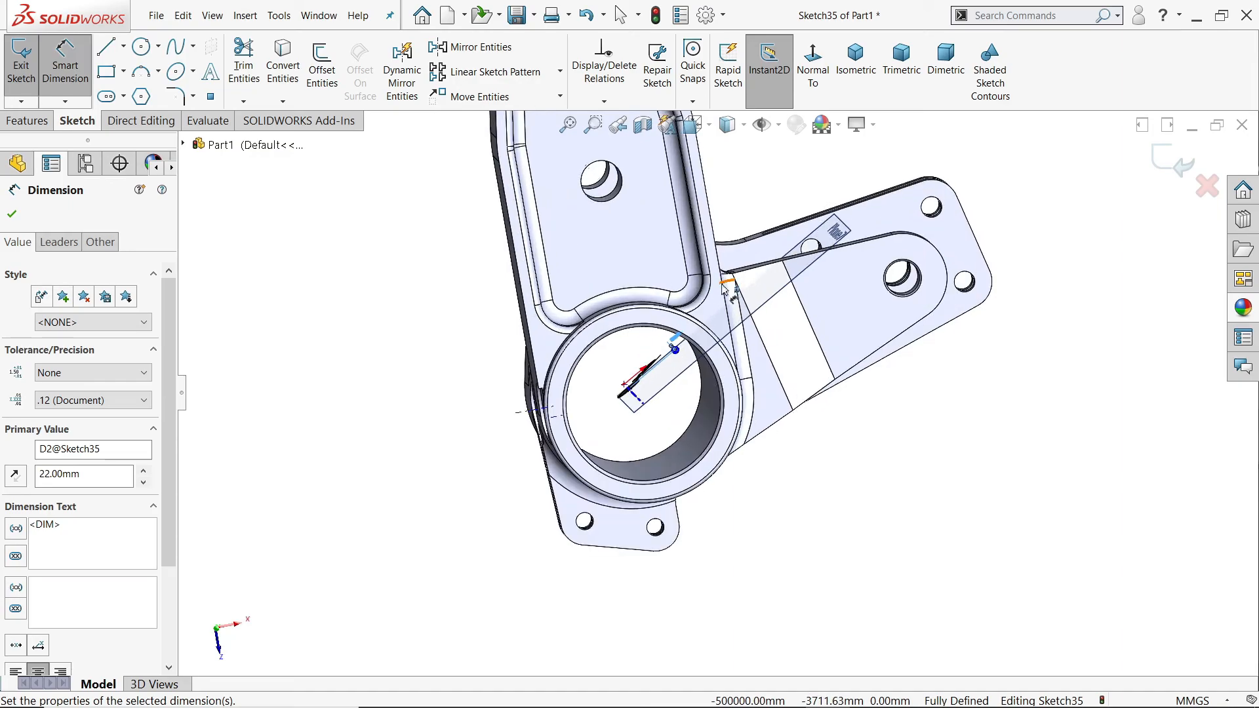
{"action": "left_click", "coordinate": [36, 122]}
{"action": "left_click", "coordinate": [261, 90]}
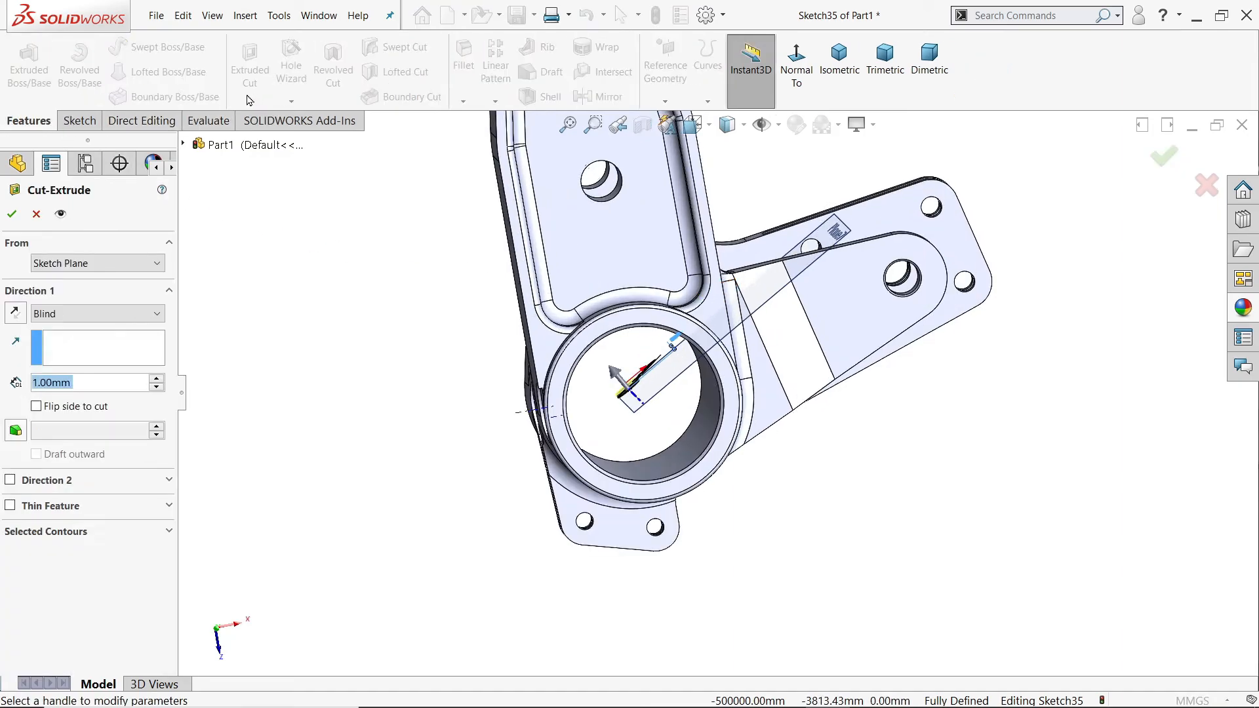
{"action": "left_click", "coordinate": [95, 313]}
{"action": "left_click", "coordinate": [80, 357]}
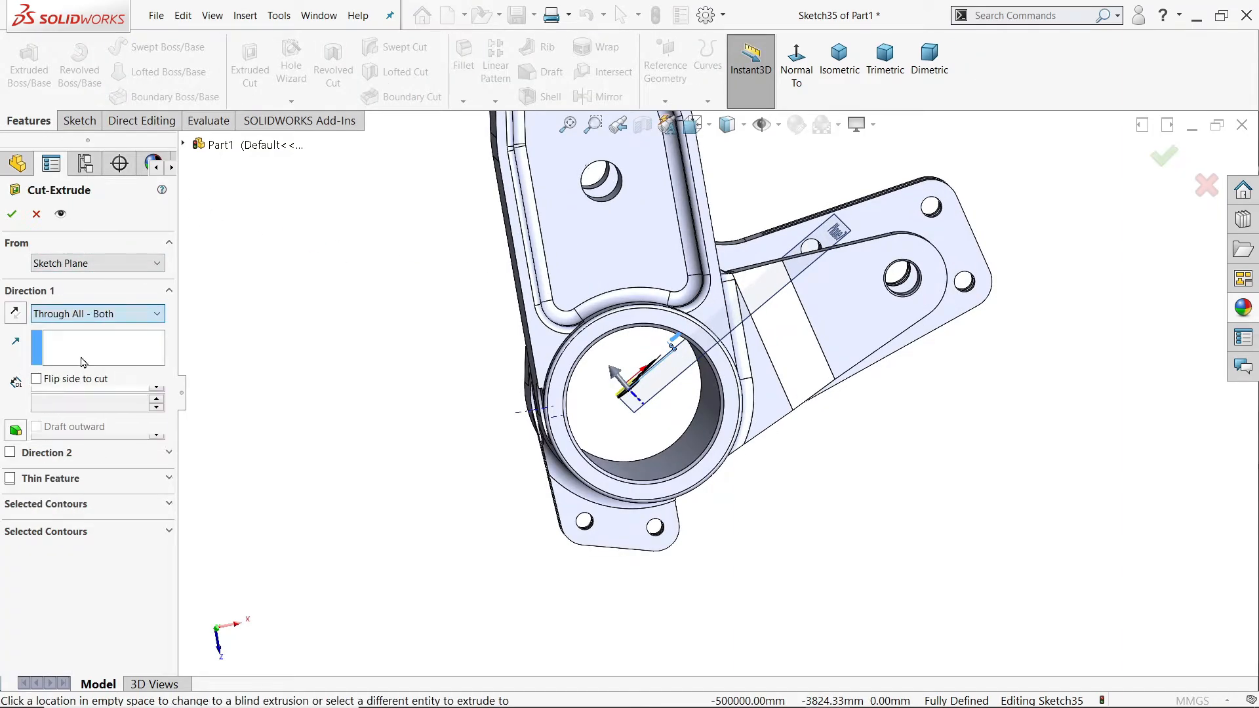
{"action": "middle_click_drag", "start_coordinate": [377, 431], "coordinate": [365, 371]}
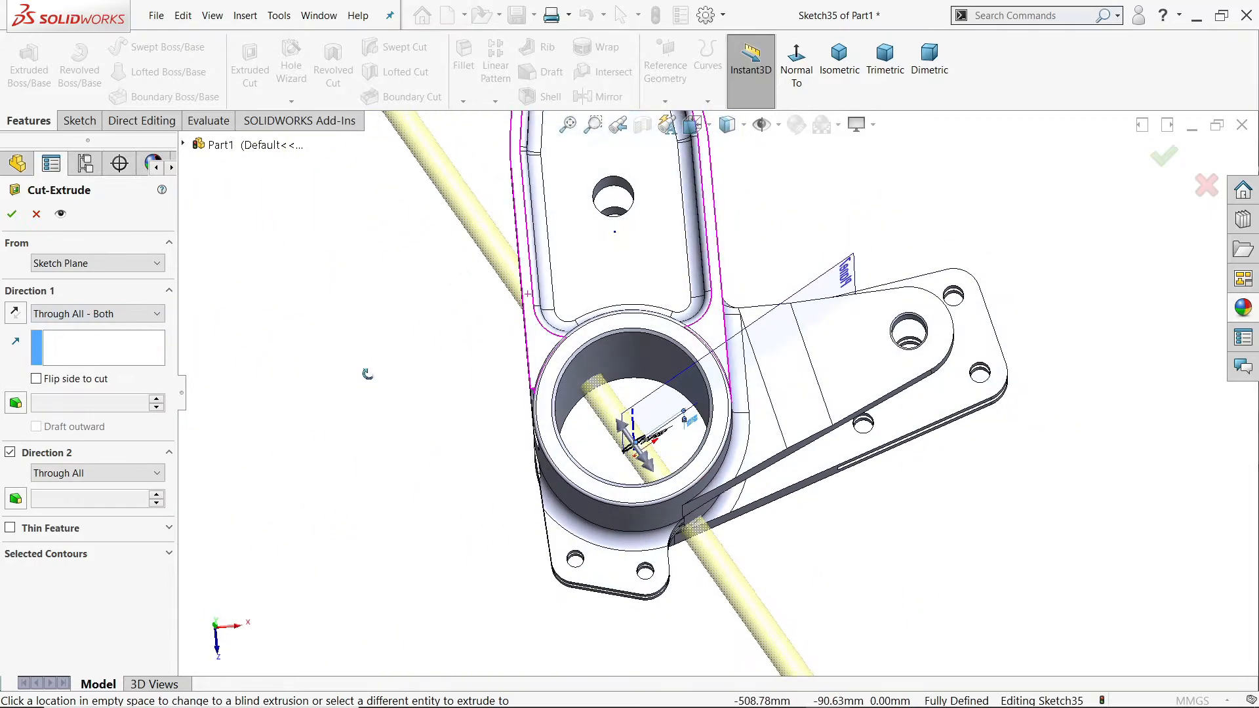
{"action": "left_click", "coordinate": [14, 213]}
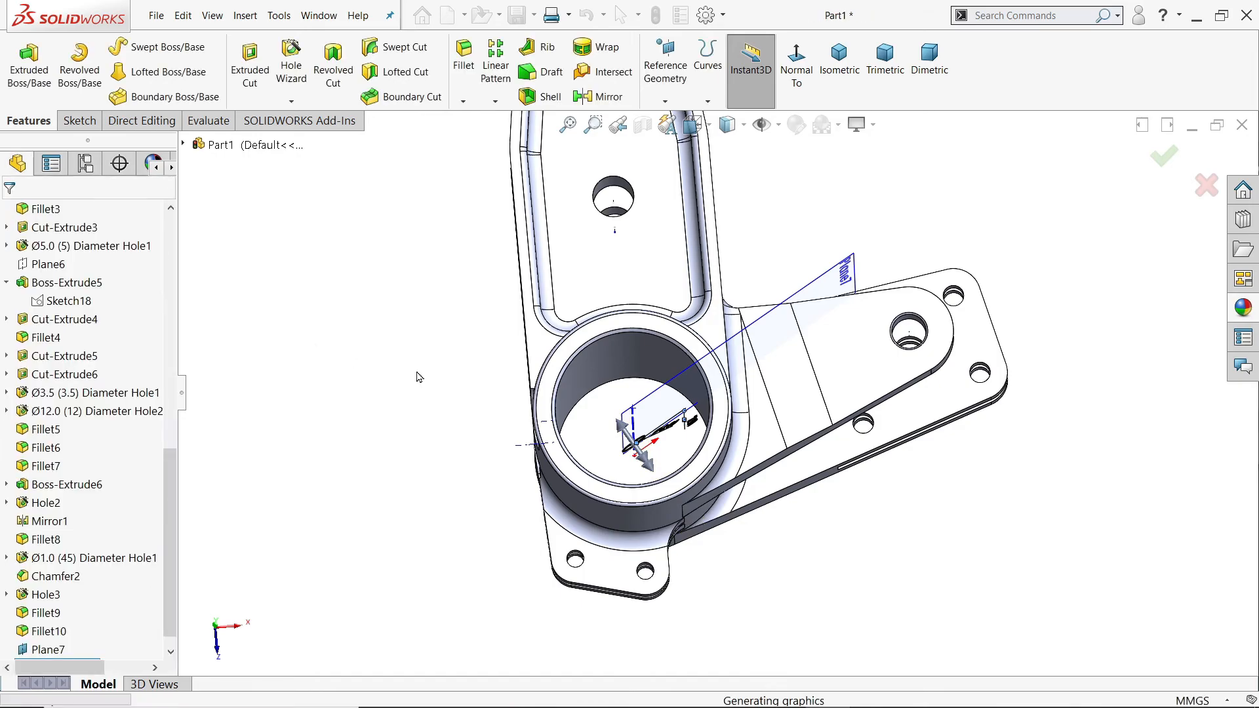
Step: Hide the angled reference plane and turn off the display of temporary axes
{"action": "left_click", "coordinate": [844, 283]}
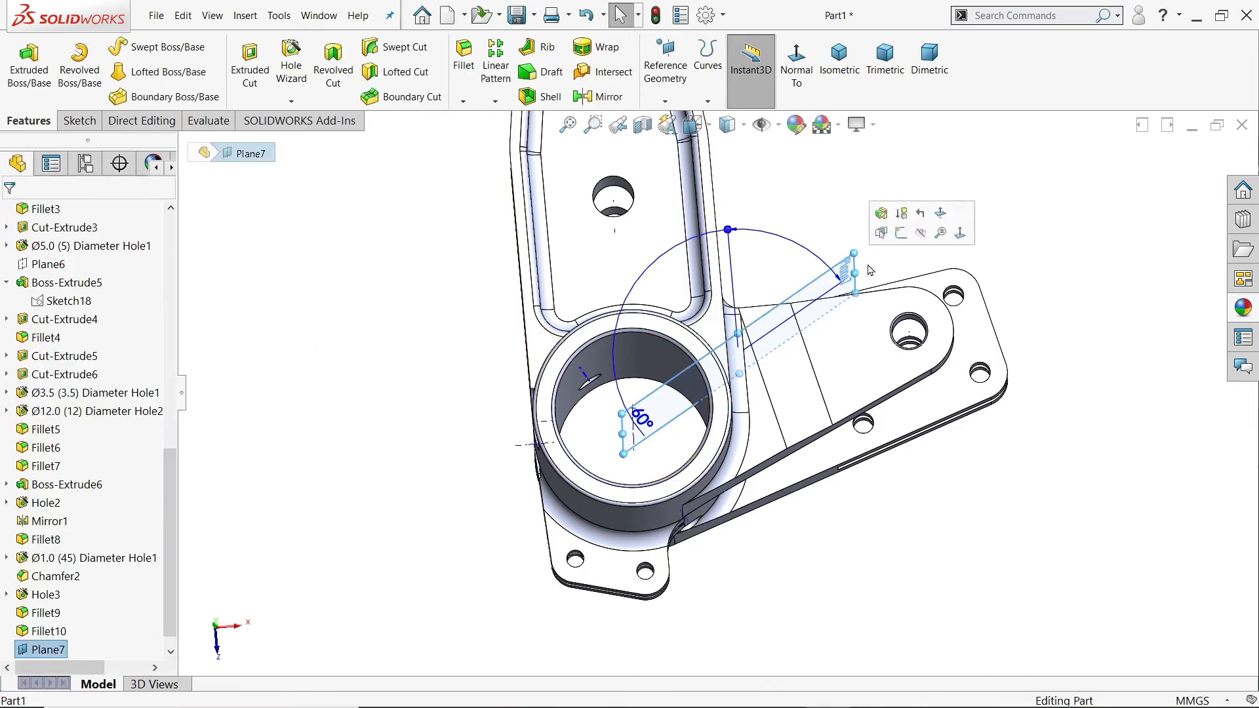
{"action": "left_click", "coordinate": [927, 237]}
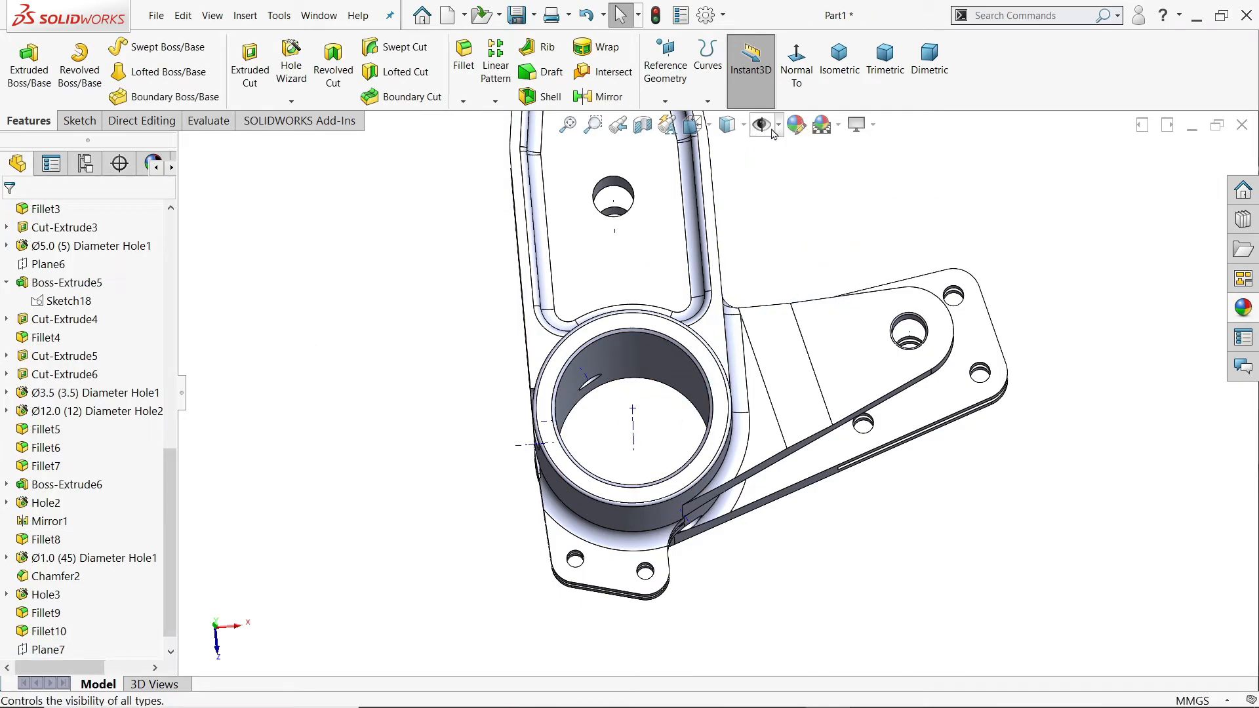
{"action": "left_click", "coordinate": [771, 130]}
{"action": "left_click", "coordinate": [855, 206]}
Step: Examine the angled hole where it passes through the barrel wall, and the whole bracket
{"action": "scroll", "coordinate": [838, 314], "scroll_direction": "up", "scroll_amount": 3}
{"action": "middle_click_drag", "start_coordinate": [735, 425], "coordinate": [749, 525]}
{"action": "scroll", "coordinate": [733, 516], "scroll_direction": "down", "scroll_amount": 7}
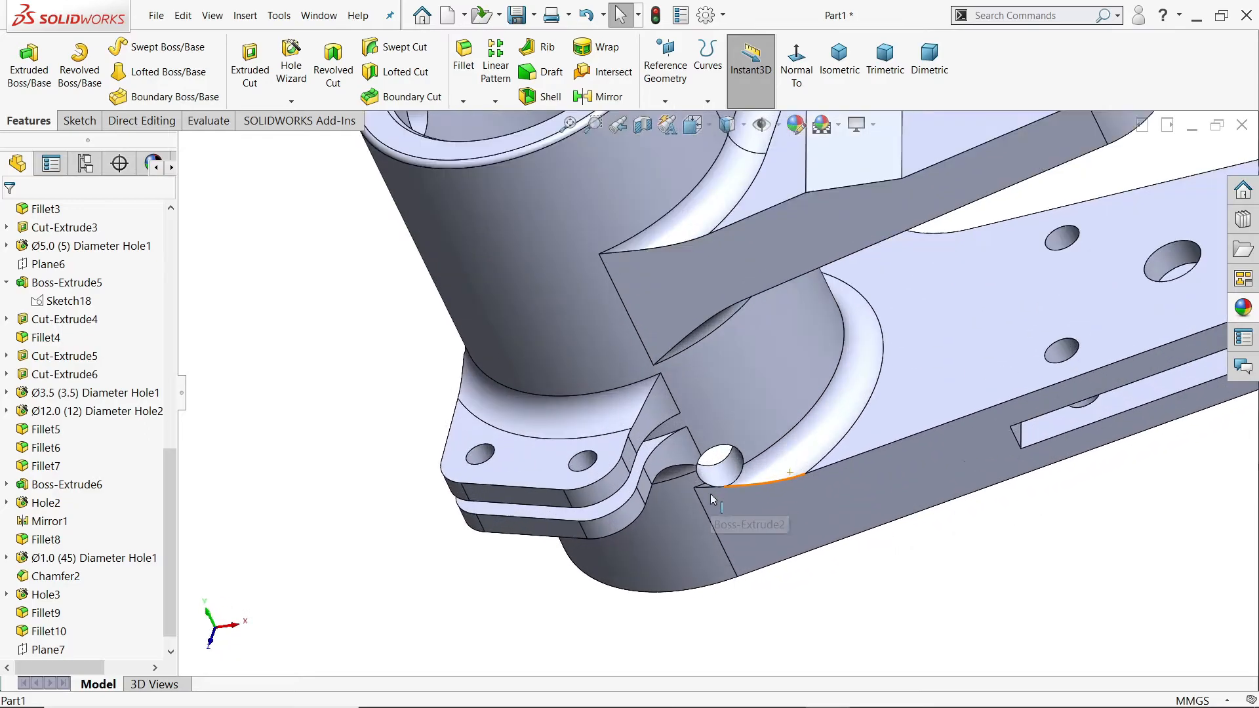
{"action": "scroll", "coordinate": [713, 466], "scroll_direction": "up", "scroll_amount": 7}
{"action": "middle_click_drag", "start_coordinate": [741, 371], "coordinate": [788, 413]}
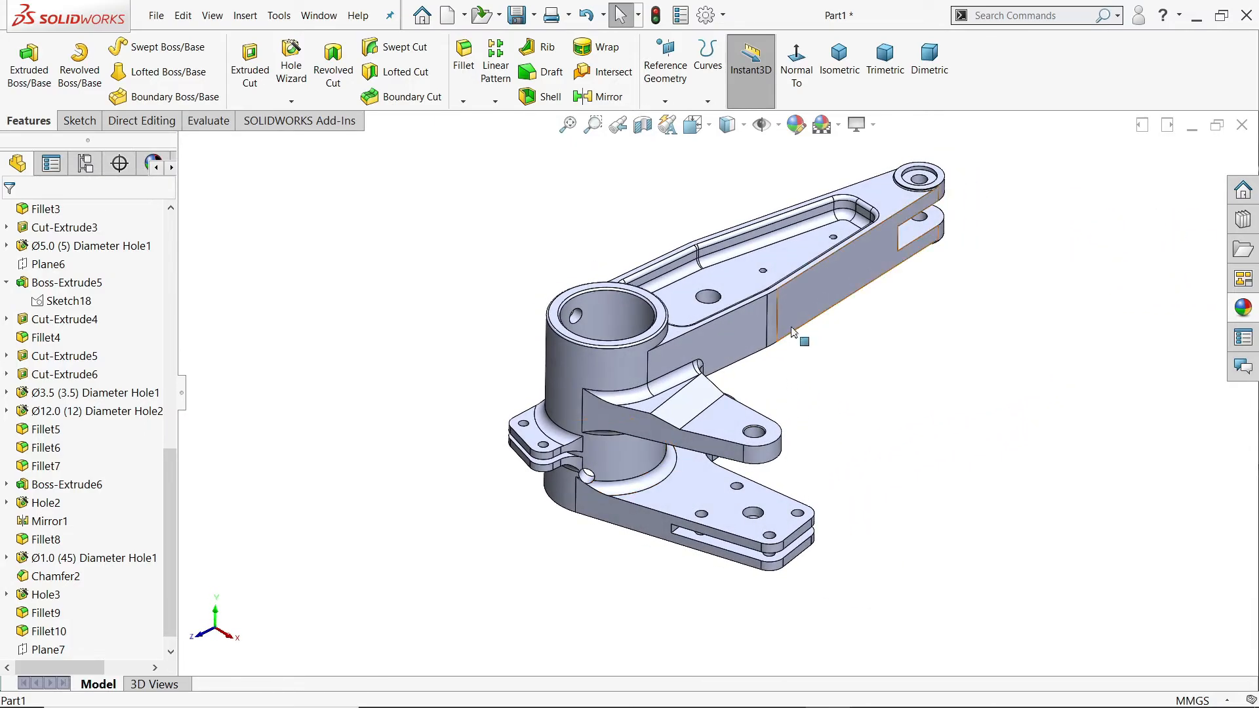
{"action": "scroll", "coordinate": [789, 351], "scroll_direction": "down", "scroll_amount": 2}
{"action": "left_click_drag", "start_coordinate": [172, 481], "coordinate": [171, 249]}
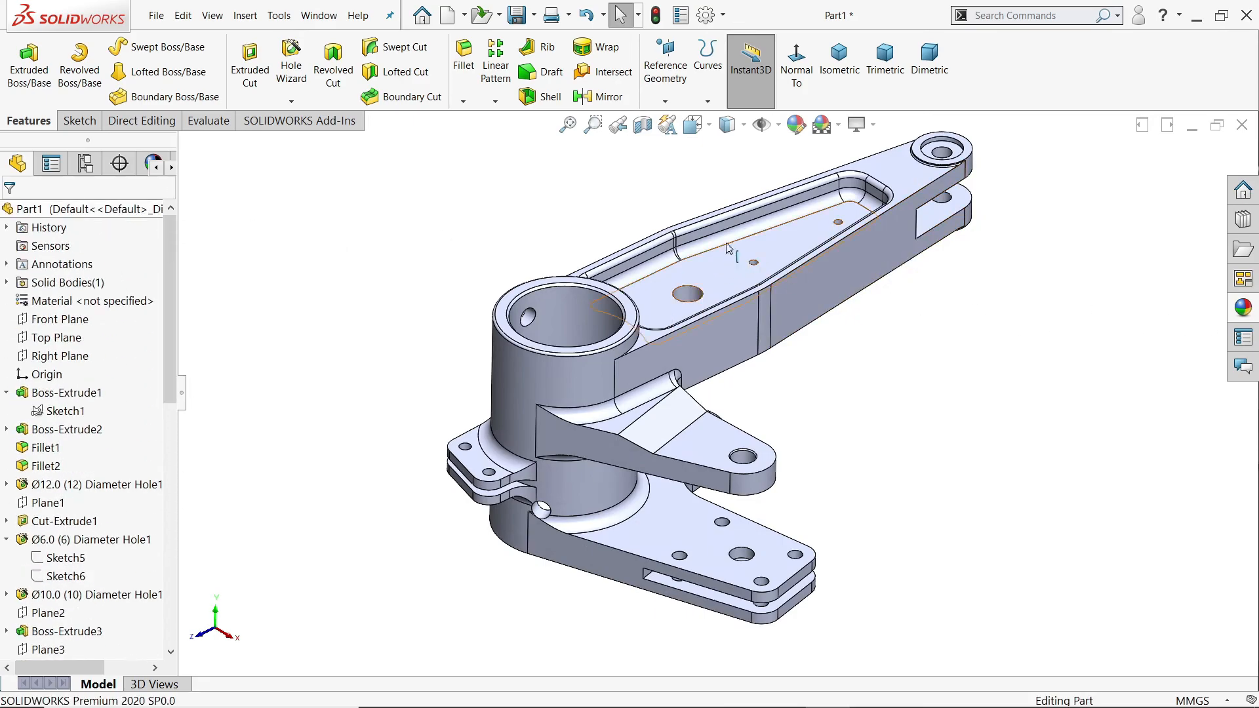
Step: Turn on RealView Graphics and apply the brushed nickel appearance to the whole part
{"action": "left_click", "coordinate": [857, 124]}
{"action": "left_click", "coordinate": [888, 147]}
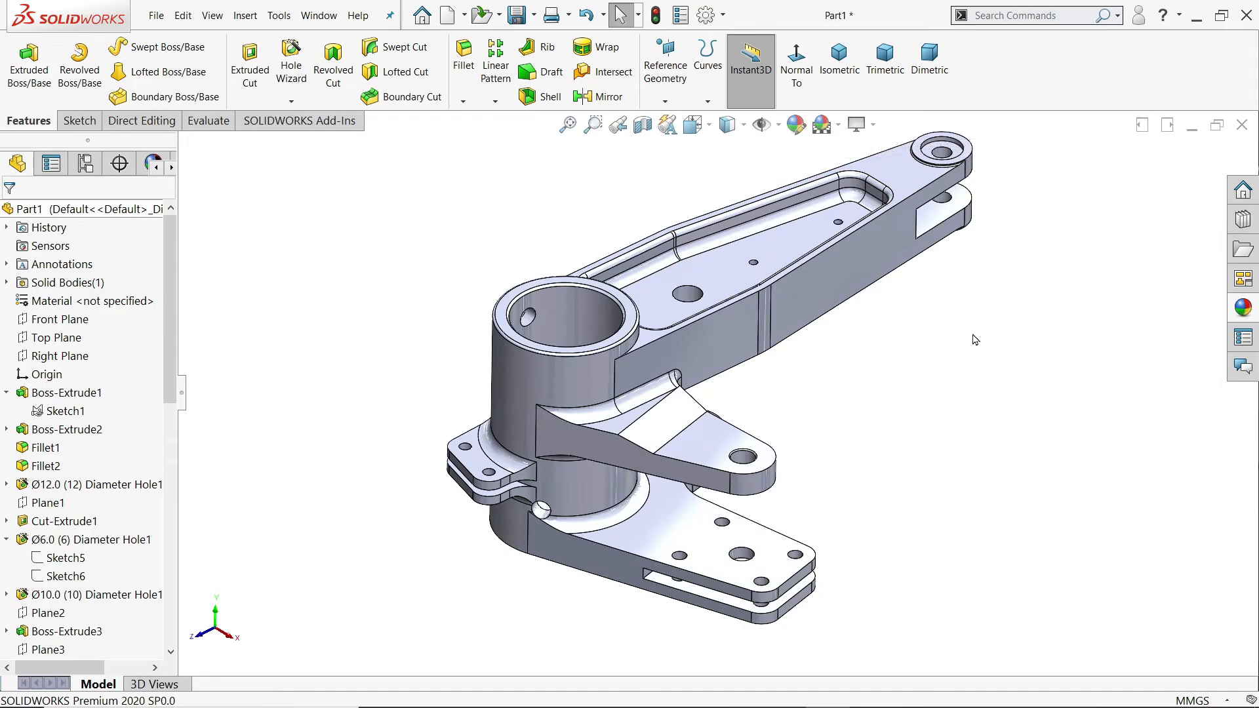
{"action": "left_click", "coordinate": [1254, 314]}
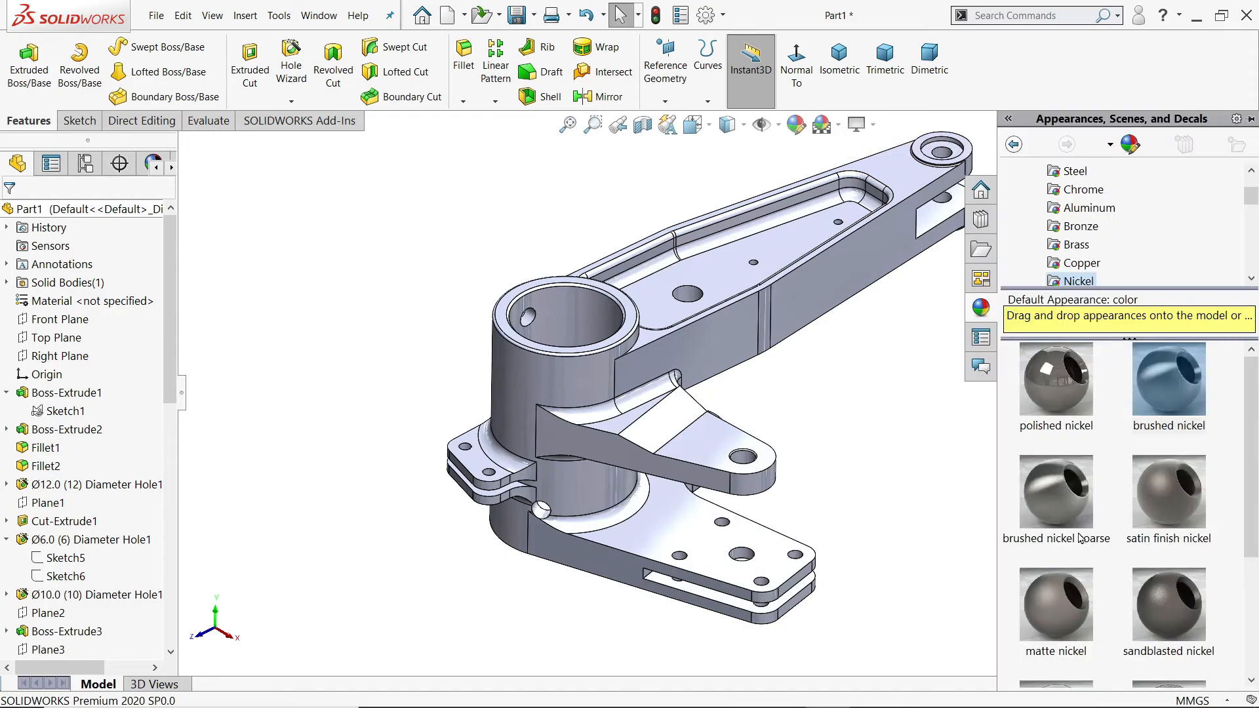
{"action": "left_click", "coordinate": [1172, 406]}
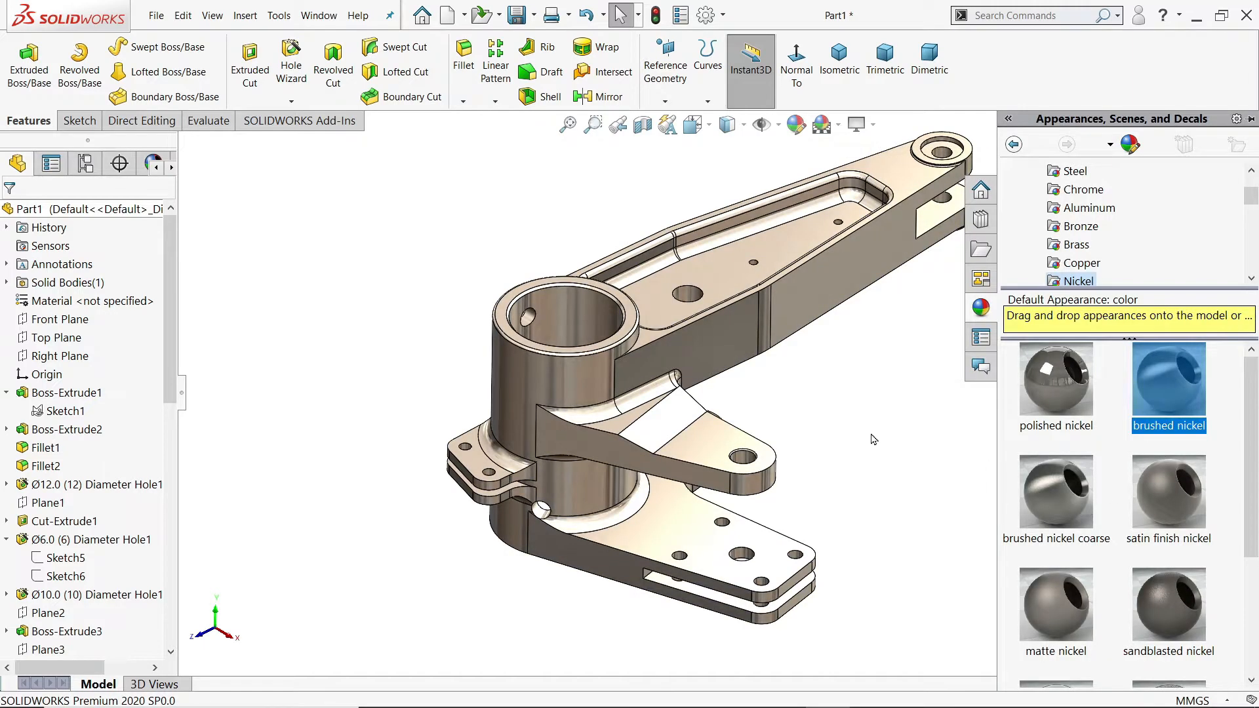
Step: Inspect the finished bracket with its nickel appearance from several angles, close up and as a whole
{"action": "middle_click_drag", "start_coordinate": [825, 428], "coordinate": [707, 476]}
{"action": "scroll", "coordinate": [753, 326], "scroll_direction": "down", "scroll_amount": 4}
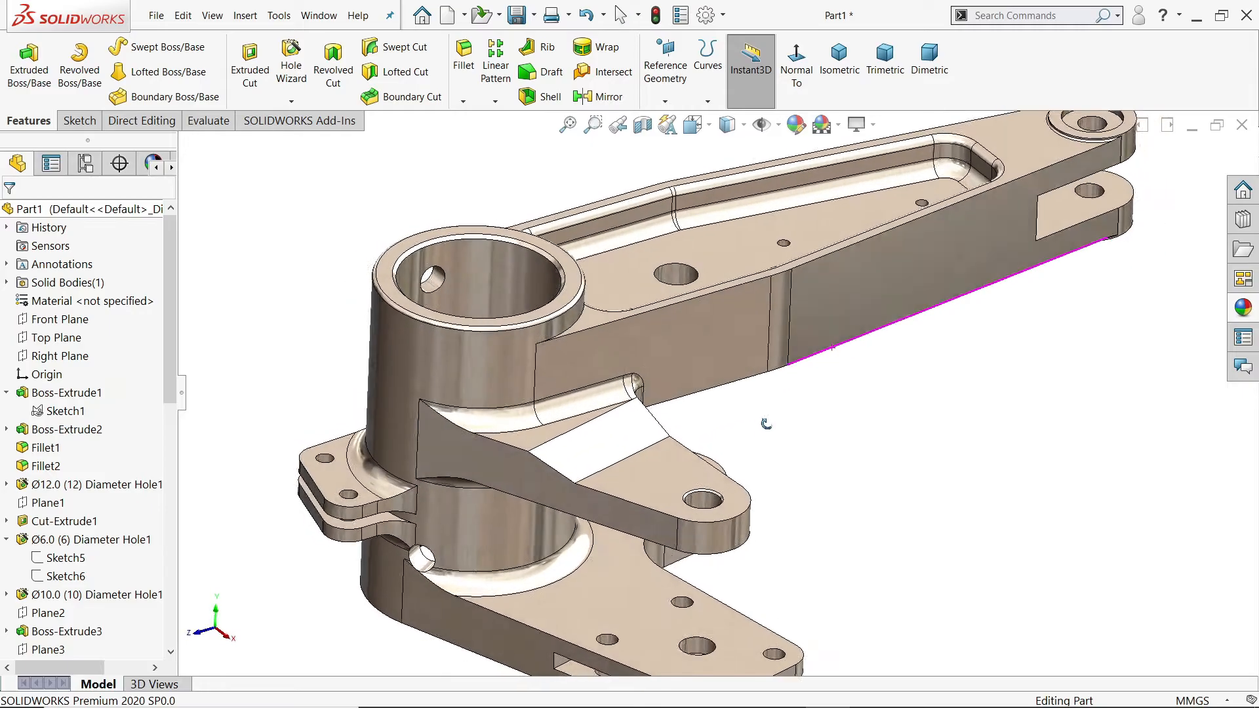
{"action": "scroll", "coordinate": [754, 436], "scroll_direction": "up", "scroll_amount": 3}
{"action": "scroll", "coordinate": [761, 426], "scroll_direction": "down", "scroll_amount": 3}
{"action": "mouse_move", "coordinate": [764, 424]}
{"action": "middle_mouse_down"}
{"action": "mouse_move", "coordinate": [685, 393]}
{"action": "mouse_move", "coordinate": [634, 392]}
{"action": "mouse_move", "coordinate": [700, 402]}
{"action": "mouse_move", "coordinate": [753, 391]}
{"action": "mouse_move", "coordinate": [772, 365]}
{"action": "mouse_move", "coordinate": [772, 435]}
{"action": "mouse_move", "coordinate": [759, 440]}
{"action": "middle_mouse_up"}
{"action": "scroll", "coordinate": [774, 394], "scroll_direction": "up", "scroll_amount": 3}
{"action": "middle_click_drag", "start_coordinate": [792, 337], "coordinate": [765, 406]}
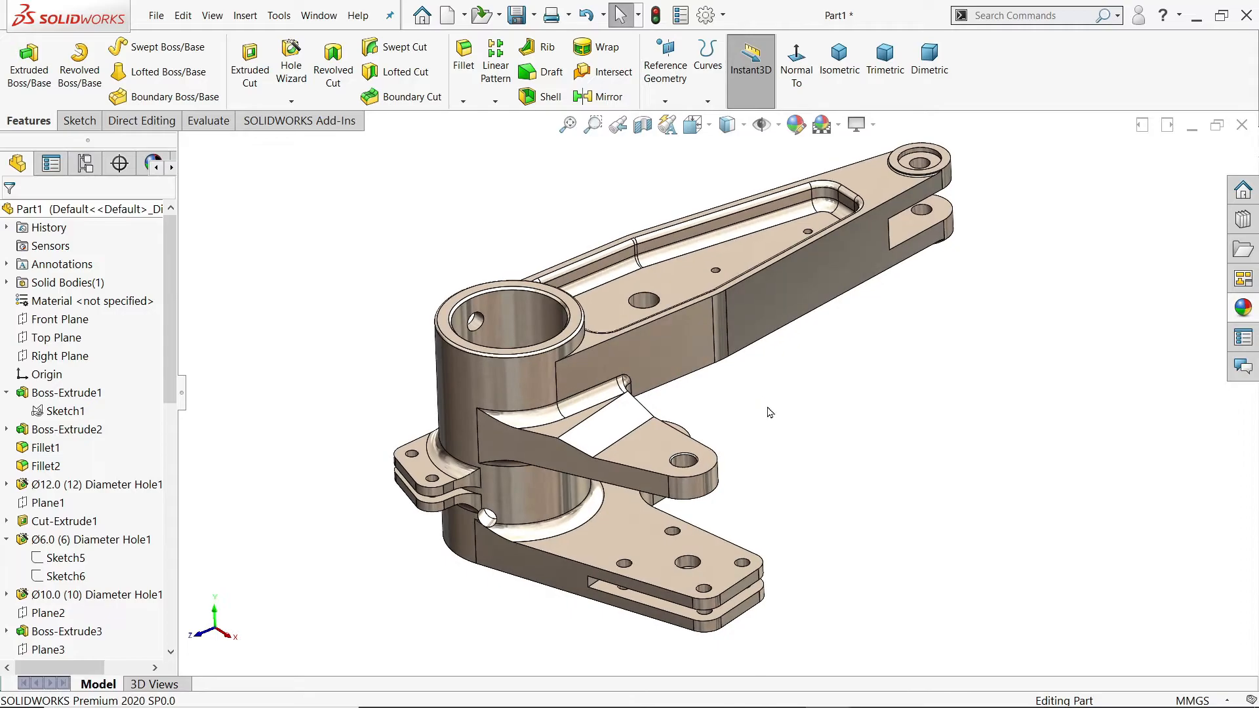